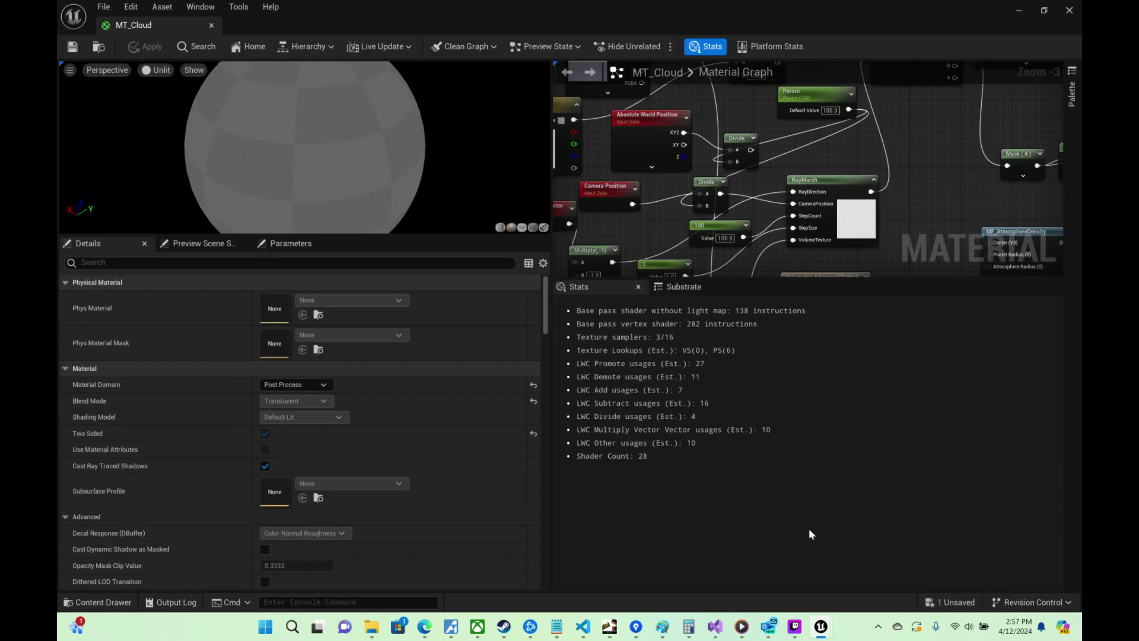
# Step: Switch to Microsoft Edge and load the Shadertoy results page for "lens flare" in the "test ai generated text" search tab
pyautogui.click(424, 626)
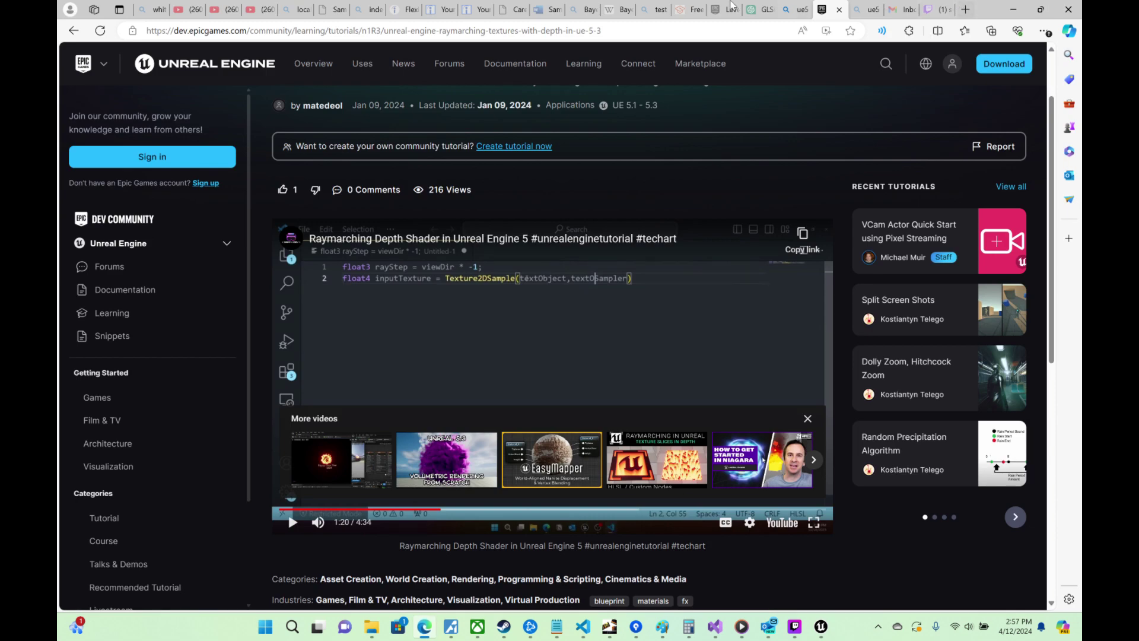
pyautogui.click(896, 9)
pyautogui.click(825, 10)
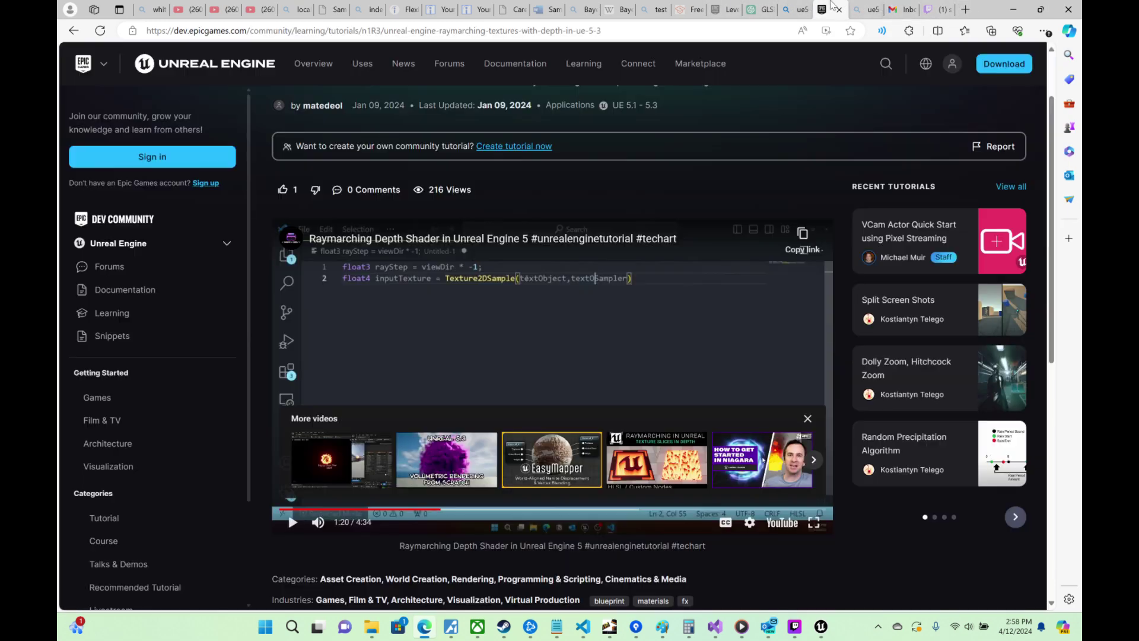
pyautogui.click(765, 9)
pyautogui.click(727, 8)
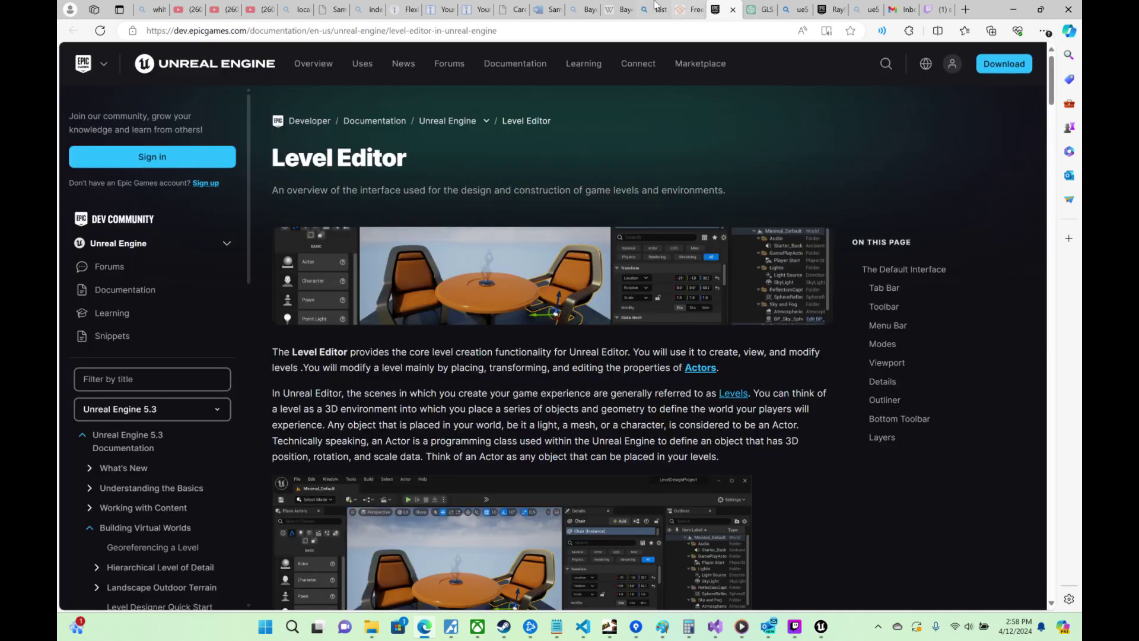
pyautogui.click(694, 9)
pyautogui.click(654, 10)
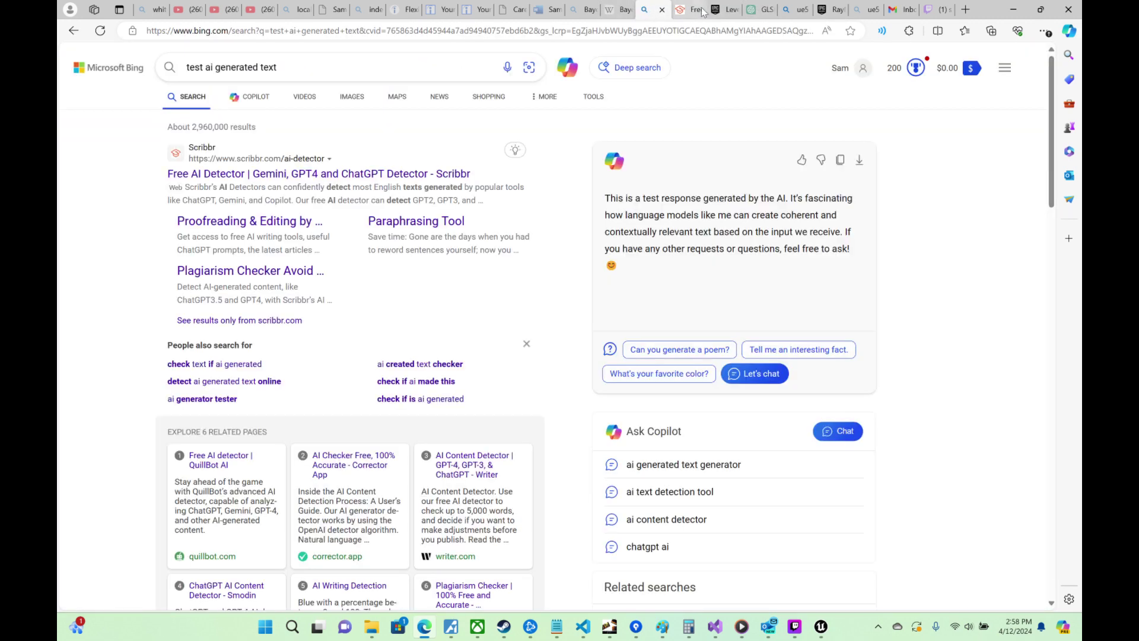
pyautogui.click(682, 30)
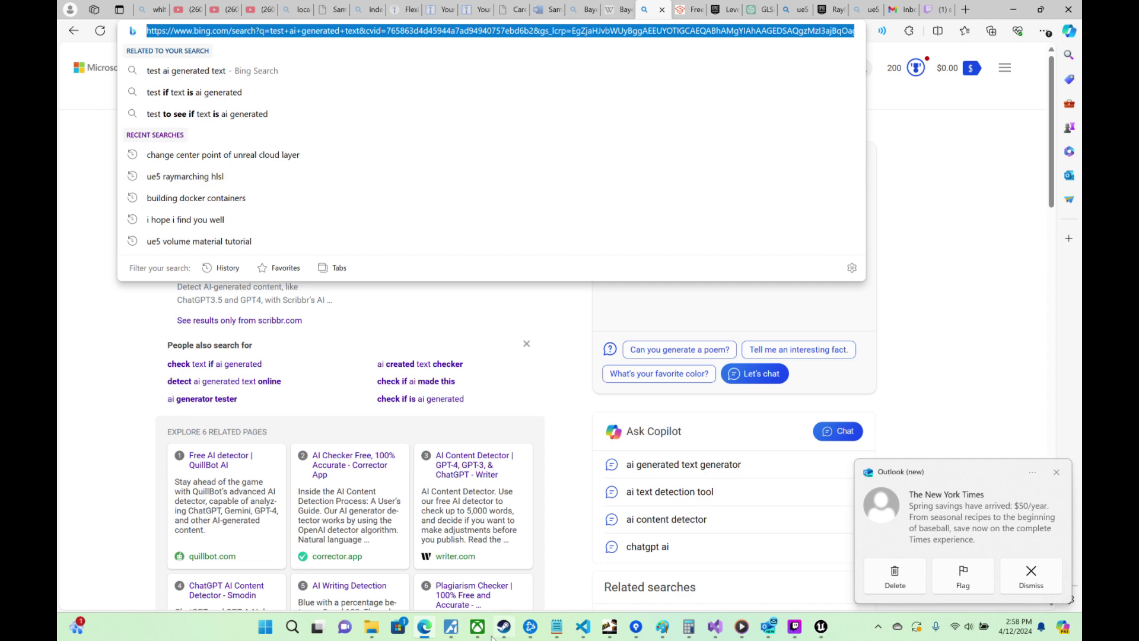
pyautogui.write('shad')
pyautogui.press('Return')
pyautogui.write('\\')
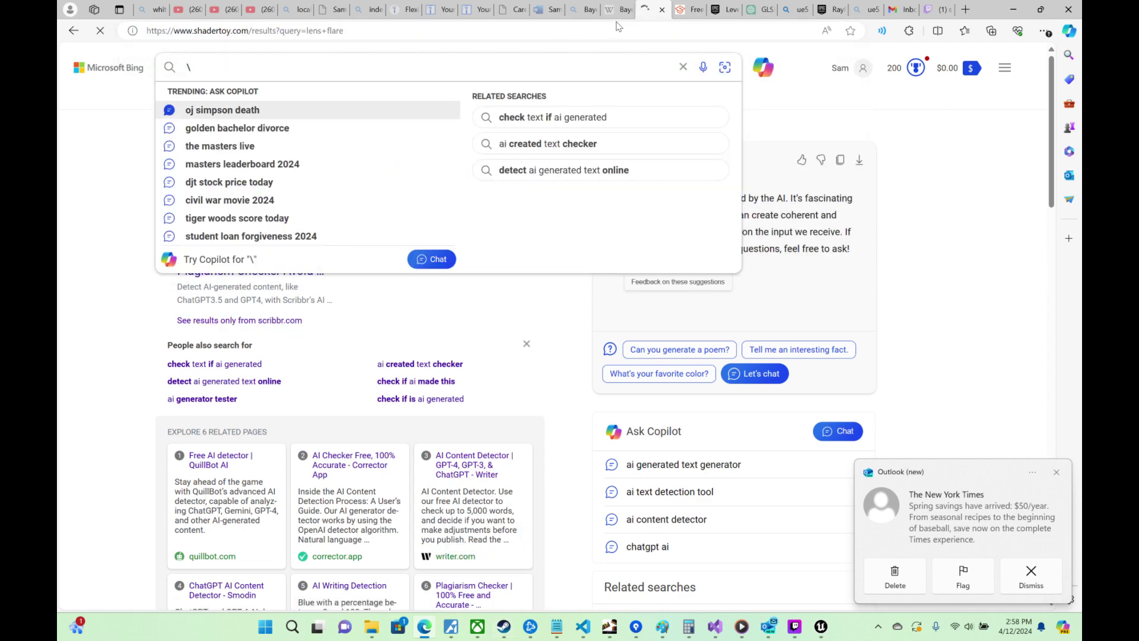
pyautogui.rightClick(653, 9)
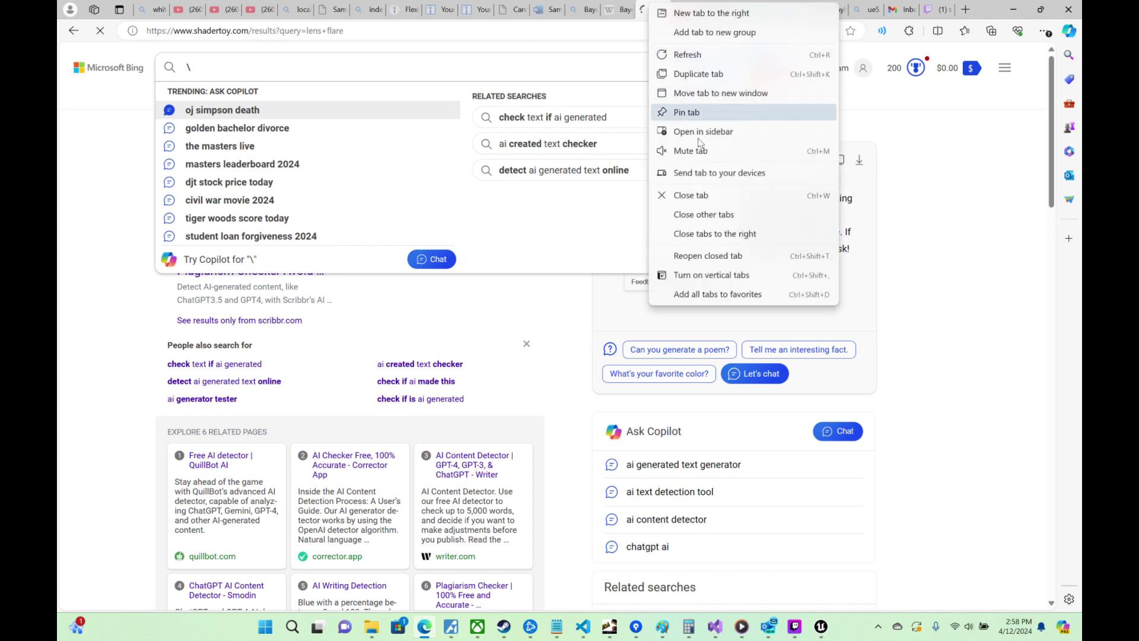
pyautogui.click(716, 234)
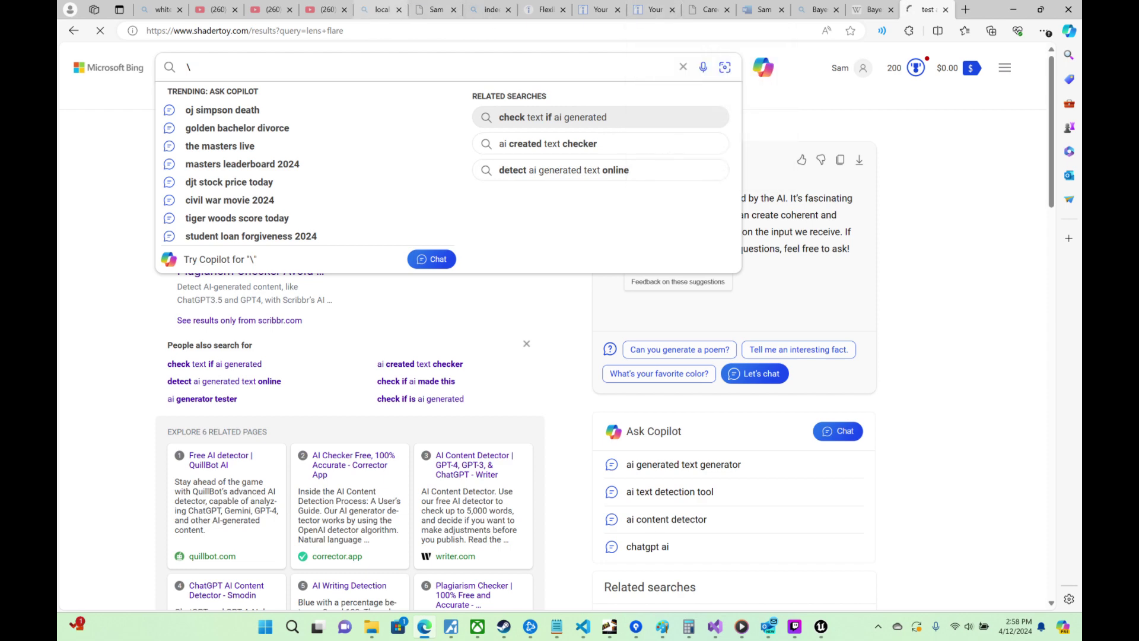
pyautogui.moveTo(348, 31); pyautogui.dragTo(248, 31)
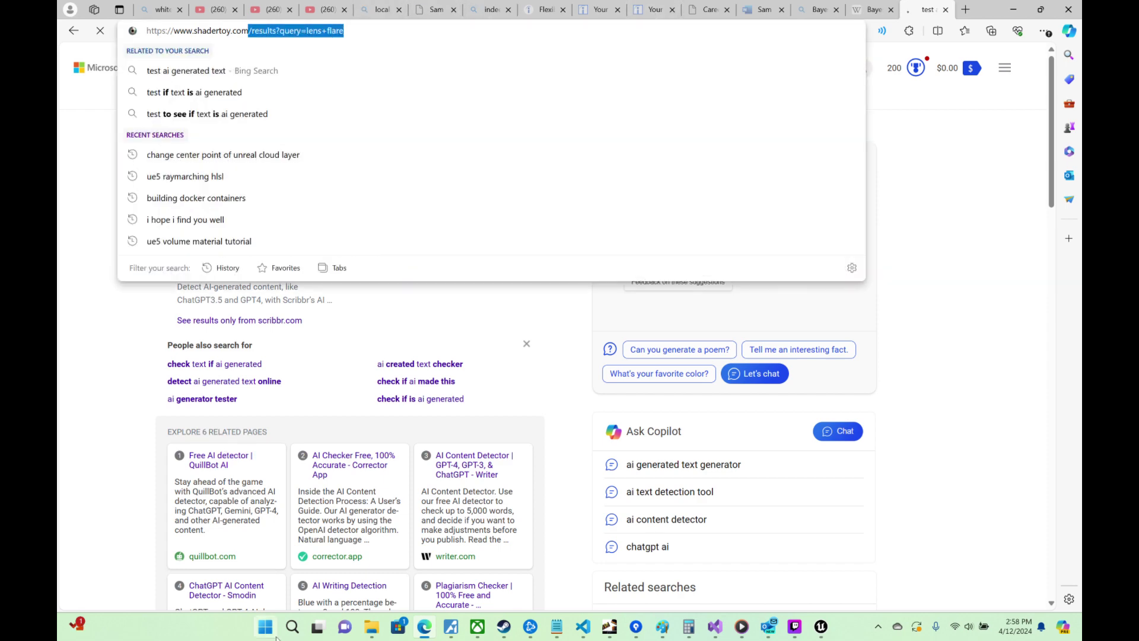
pyautogui.press('BackSpace')
pyautogui.press('Return')
pyautogui.write('\\')
pyautogui.hotkey('ctrl', 'l')
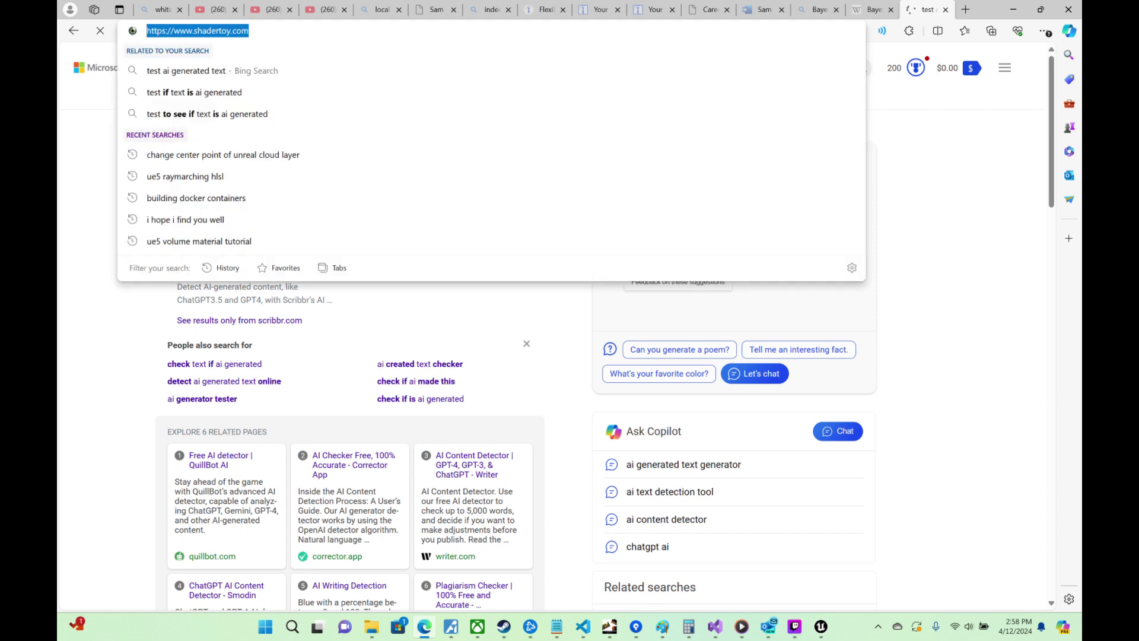
pyautogui.press('Return')
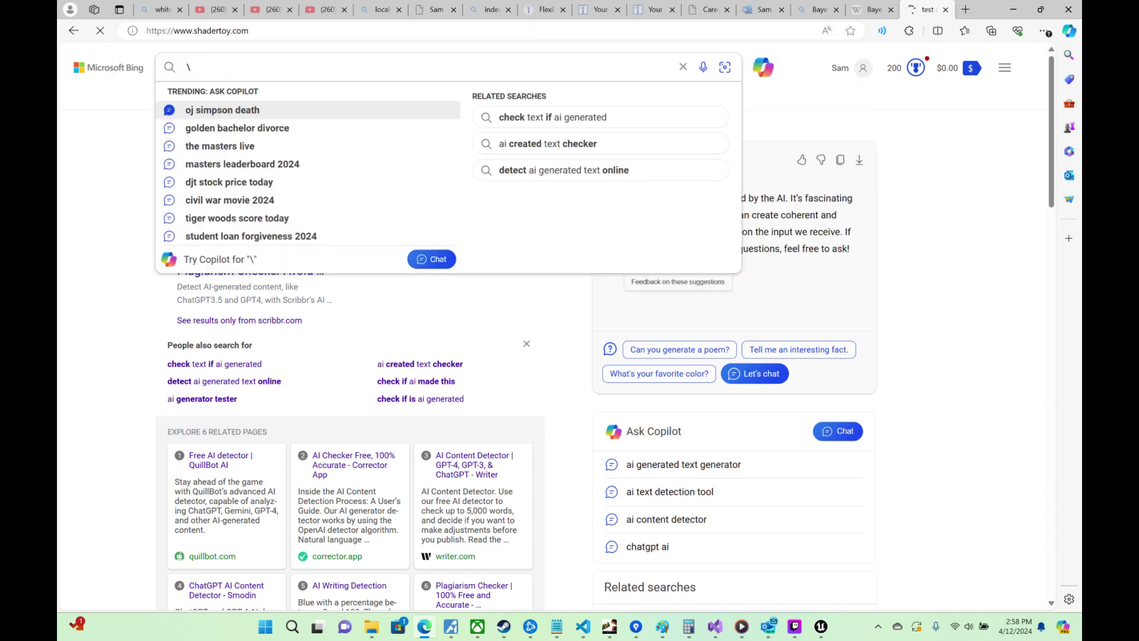
pyautogui.click(681, 67)
pyautogui.press('Escape')
pyautogui.hotkey('ctrl', 'l')
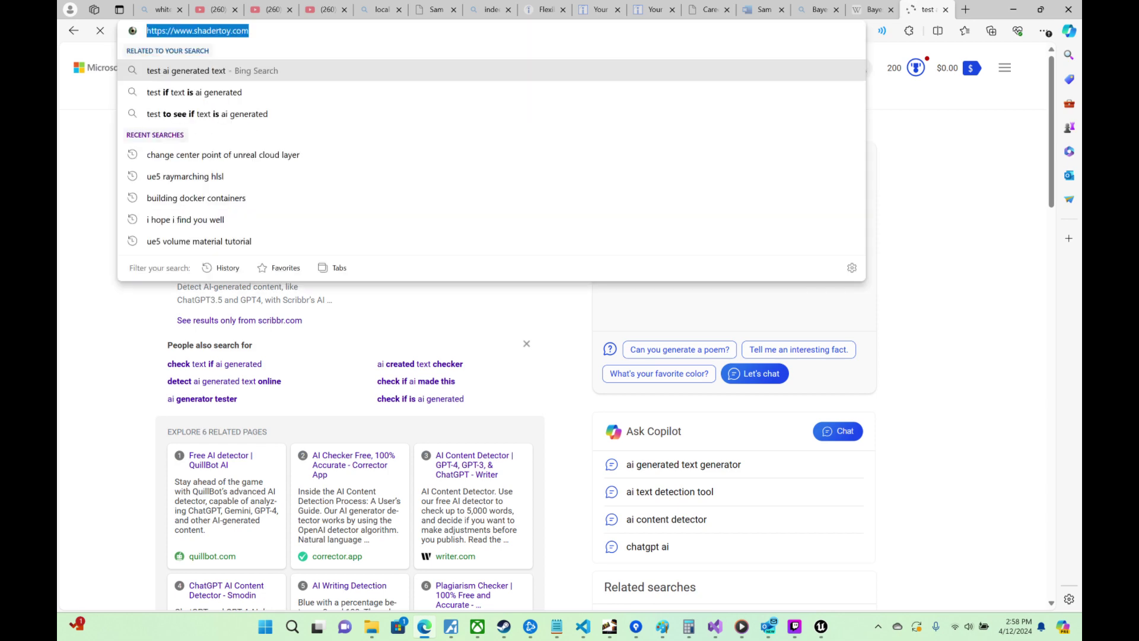
pyautogui.press('Return')
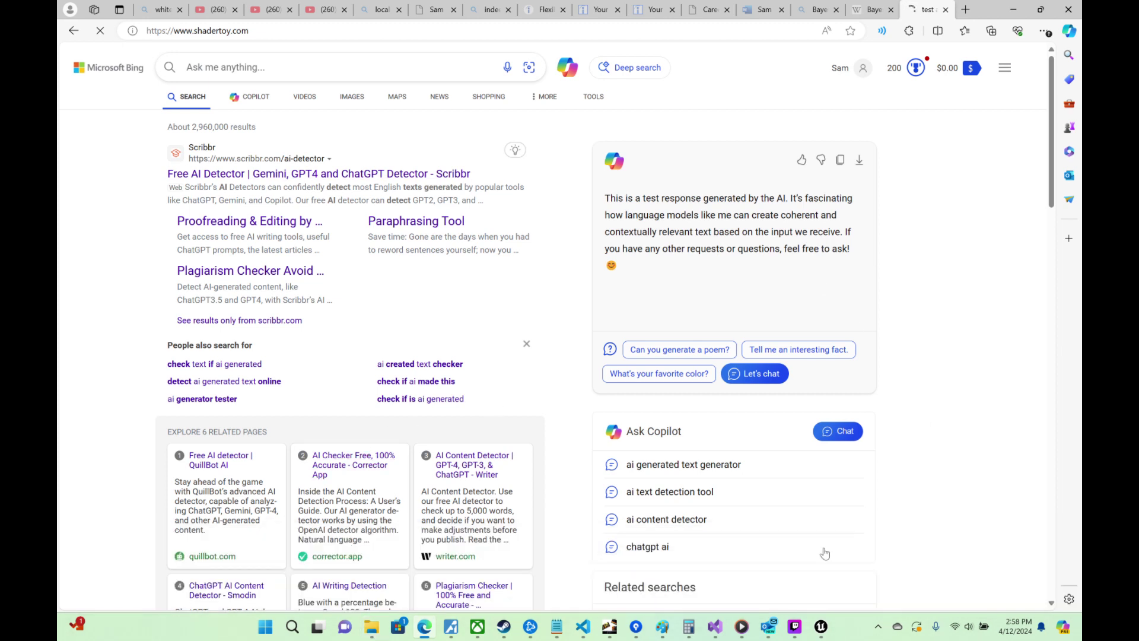
pyautogui.click(946, 10)
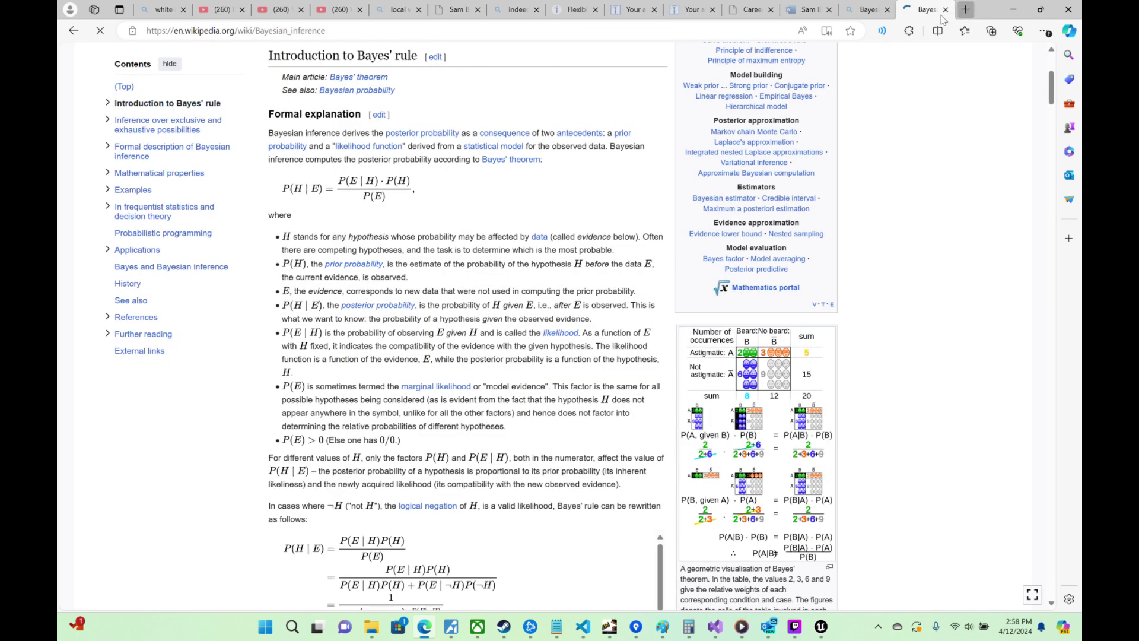
# Step: Search the web for "shadertoy" in a new tab and try to open the Shadertoy BETA result
pyautogui.click(966, 9)
pyautogui.write('shaderto')
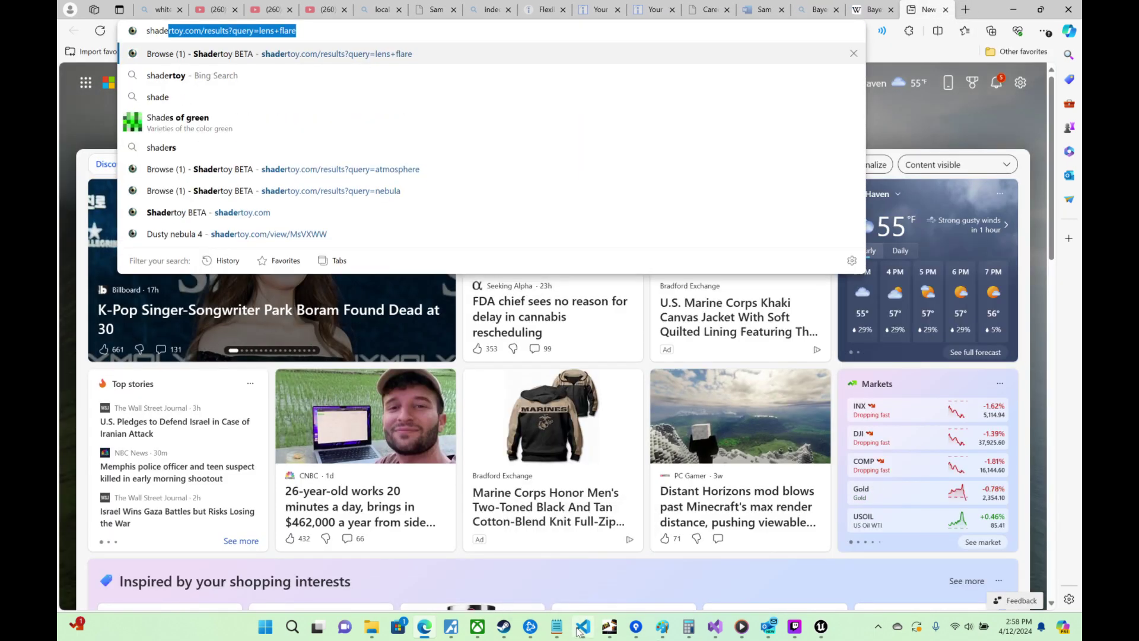
pyautogui.write('y')
pyautogui.press('Return')
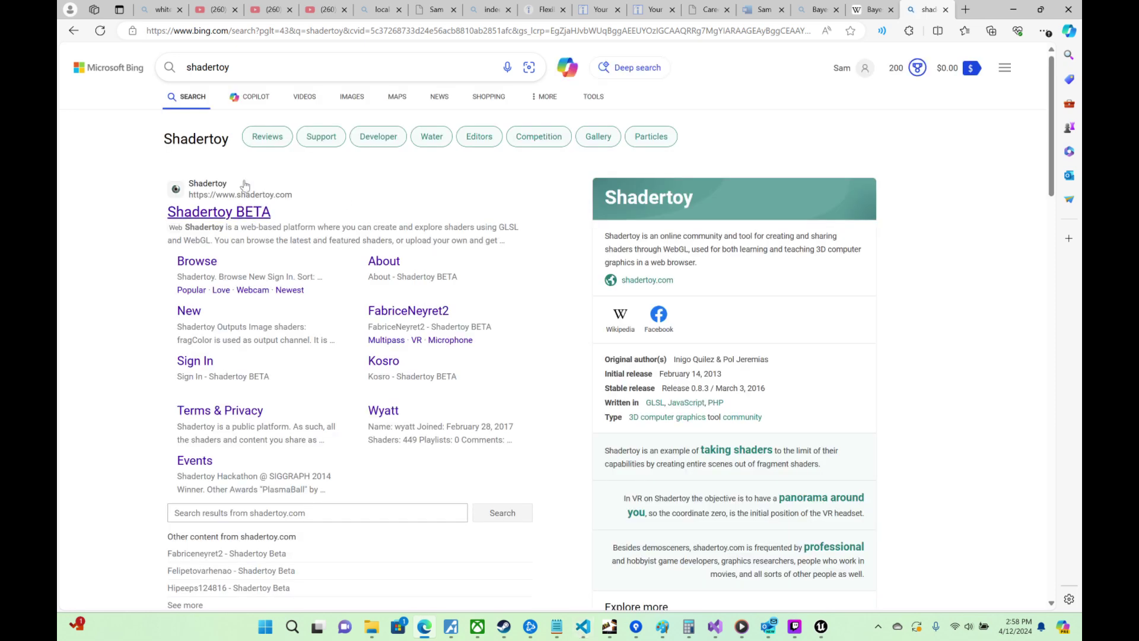
pyautogui.click(221, 207)
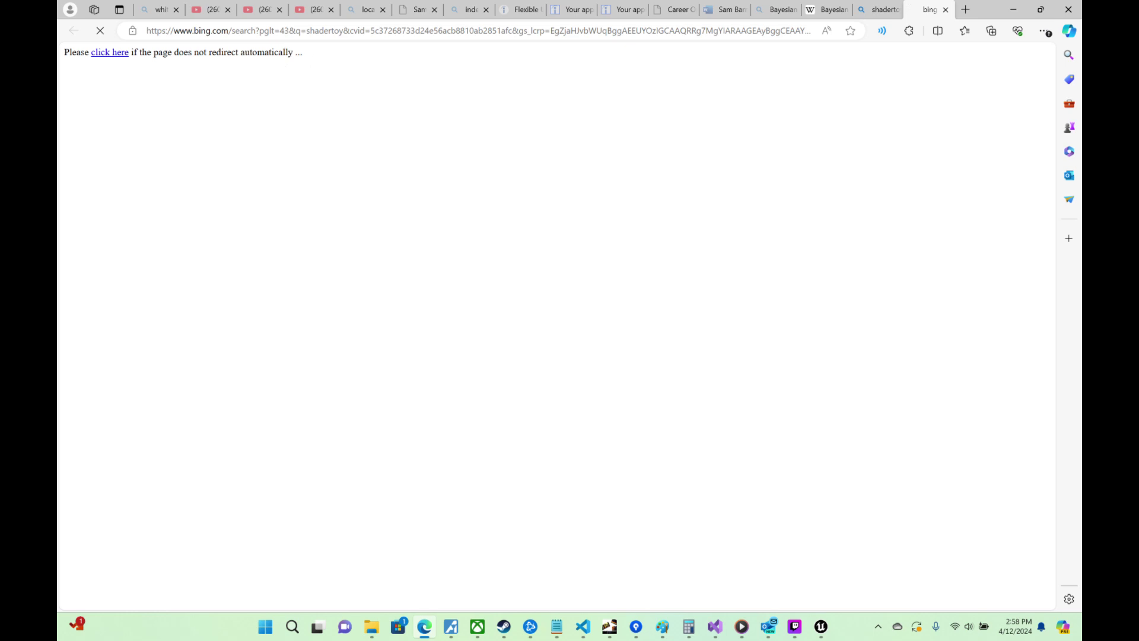
# Step: Close the loading Shadertoy tab, retry the result from the search page, and close the new tab too
pyautogui.moveTo(868, 8)
pyautogui.click(946, 9)
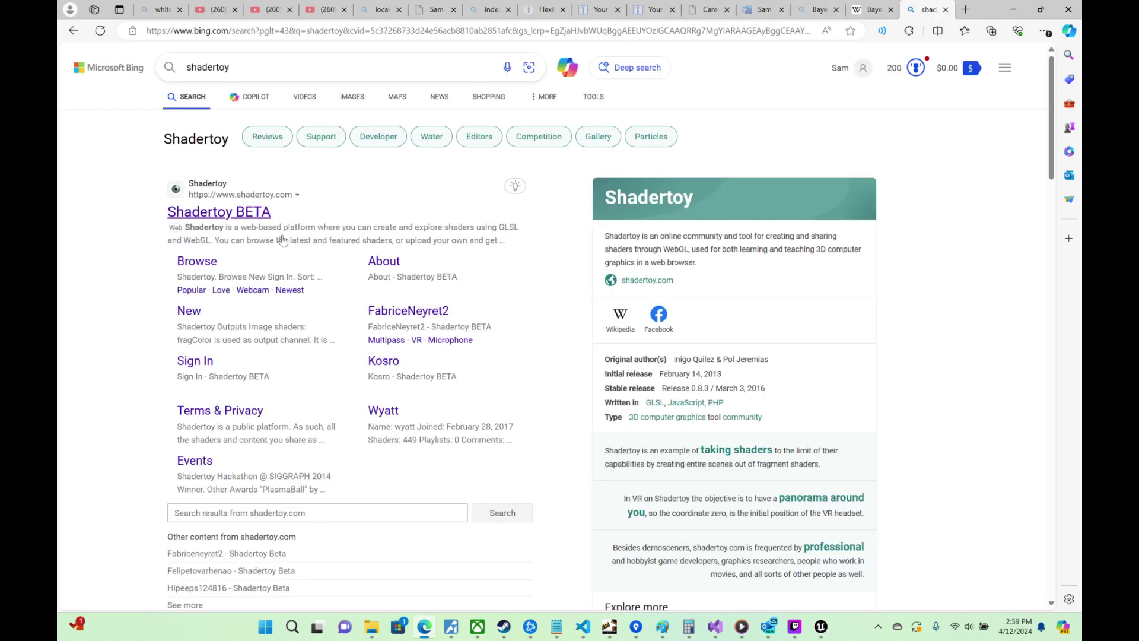
pyautogui.scroll(-2, 237, 237)
pyautogui.click(242, 245)
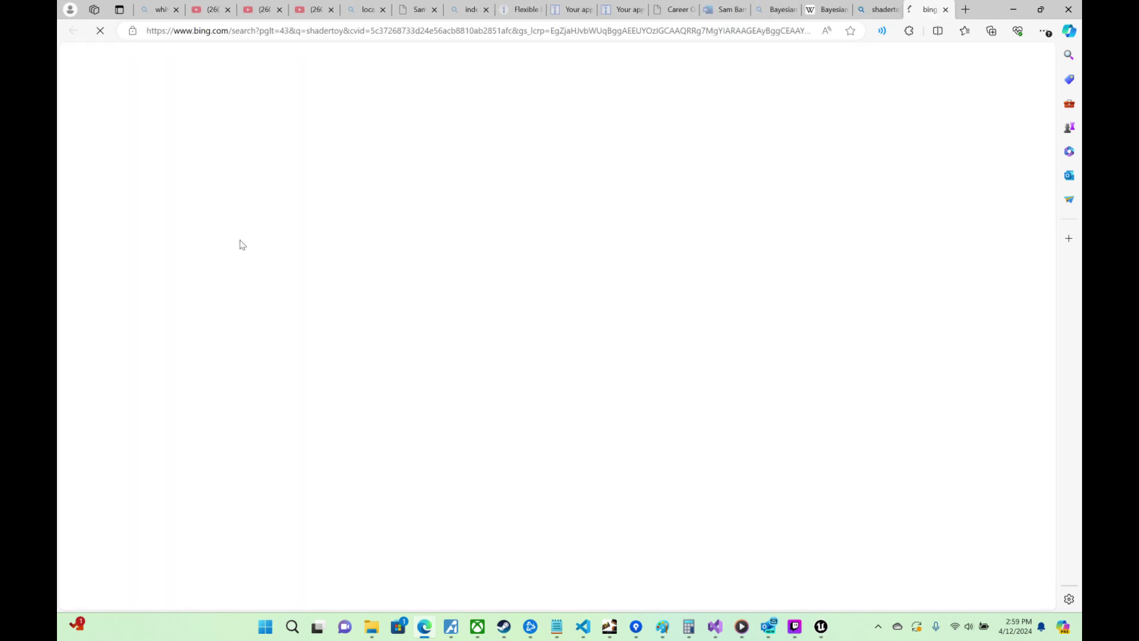
pyautogui.click(945, 10)
# Step: Search the web for "chrome" in a new tab
pyautogui.click(966, 9)
pyautogui.write('c')
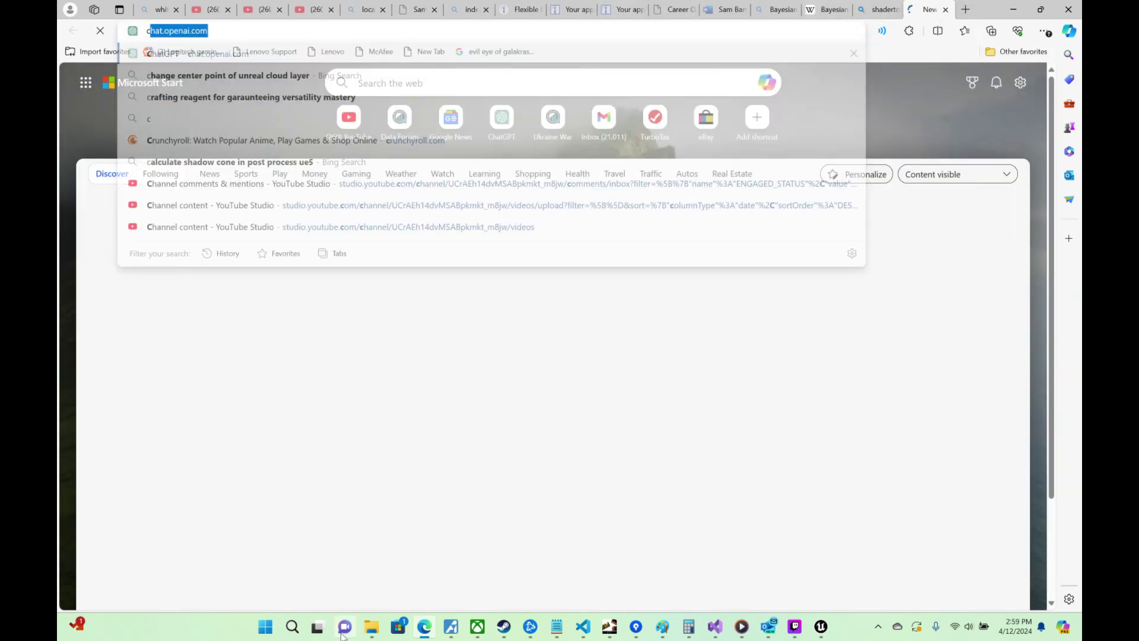
pyautogui.write('hrom')
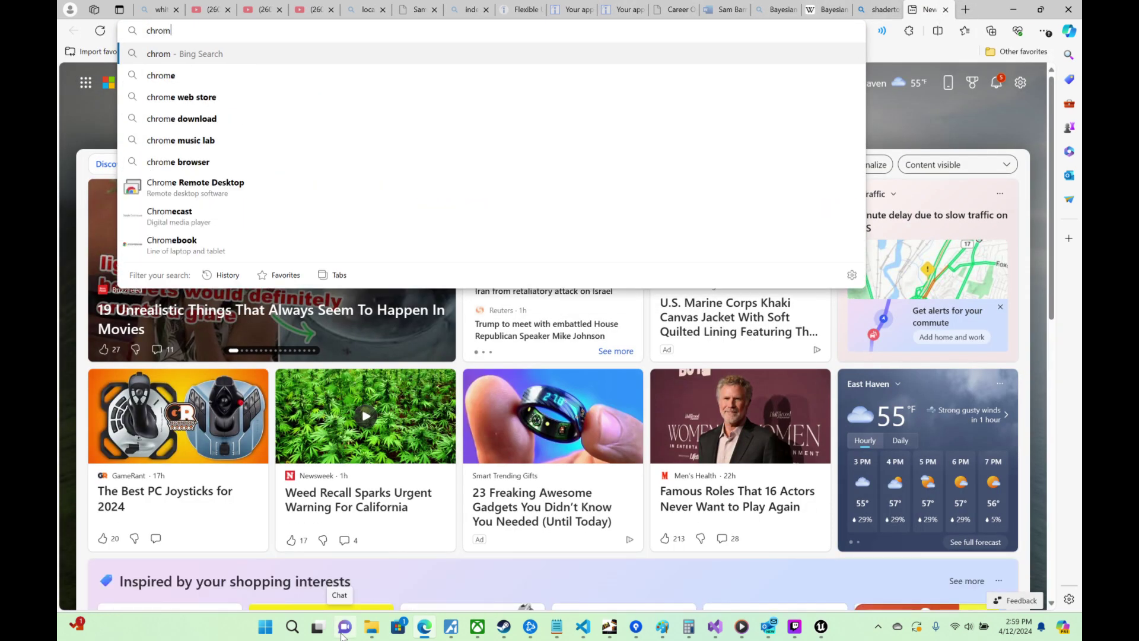
pyautogui.write('e')
pyautogui.press('Return')
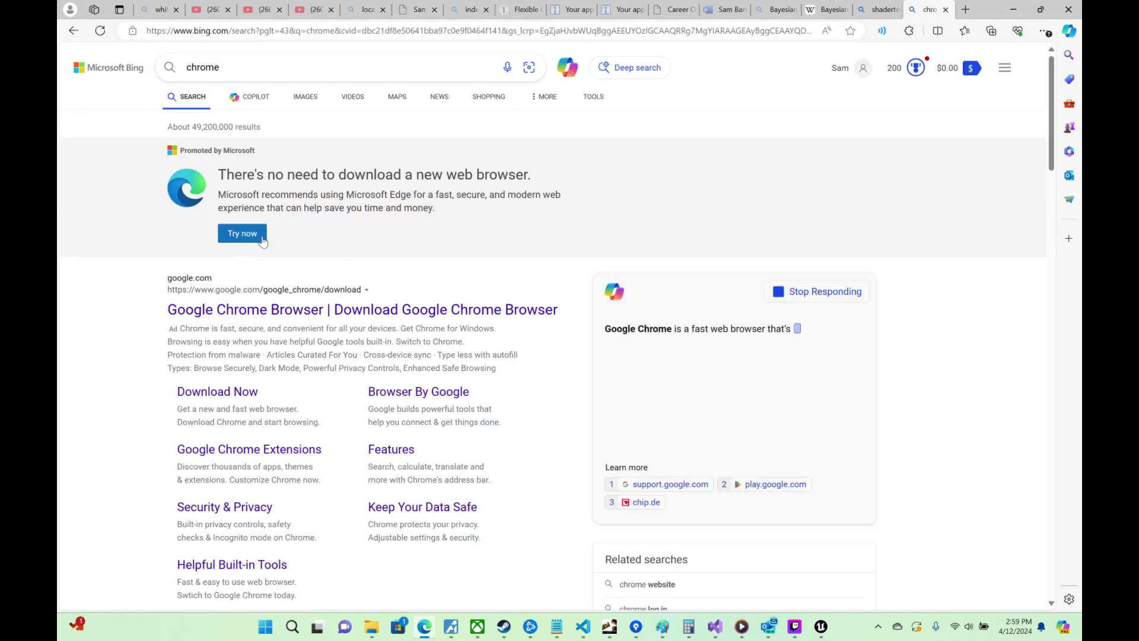
# Step: Download Google Chrome from its official download page and run ChromeSetup.exe
pyautogui.click(257, 310)
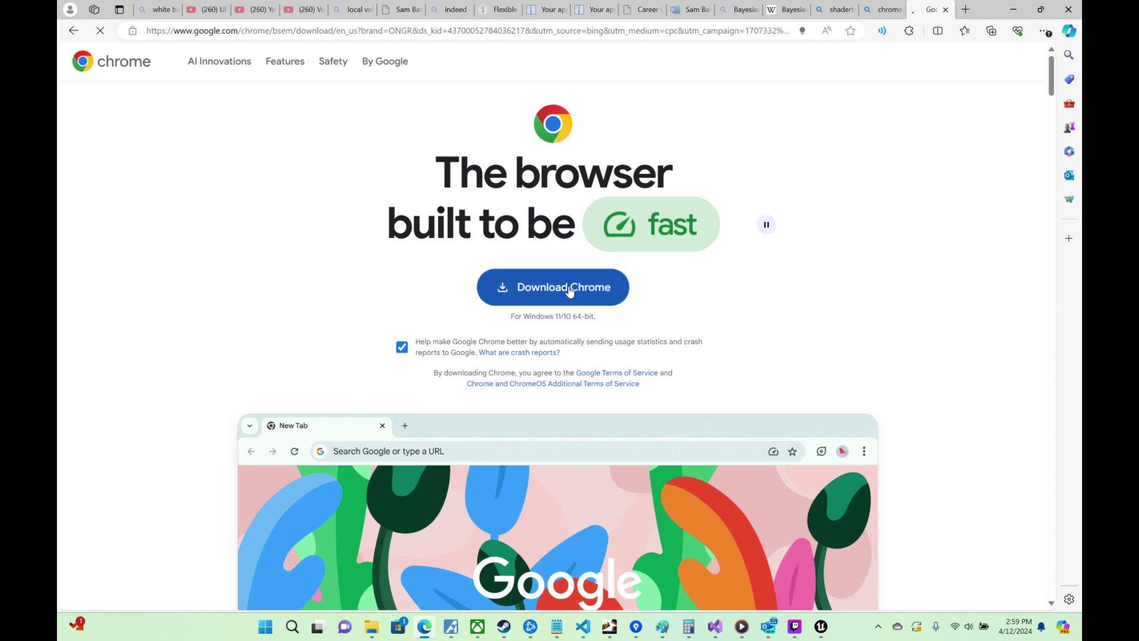
pyautogui.click(571, 287)
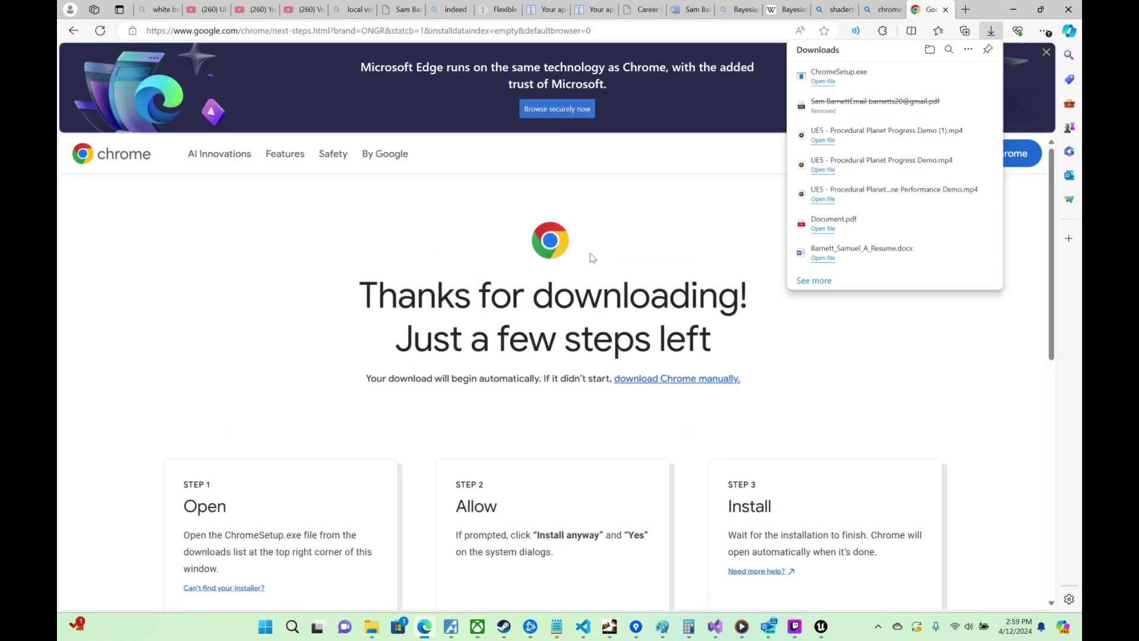
pyautogui.click(823, 82)
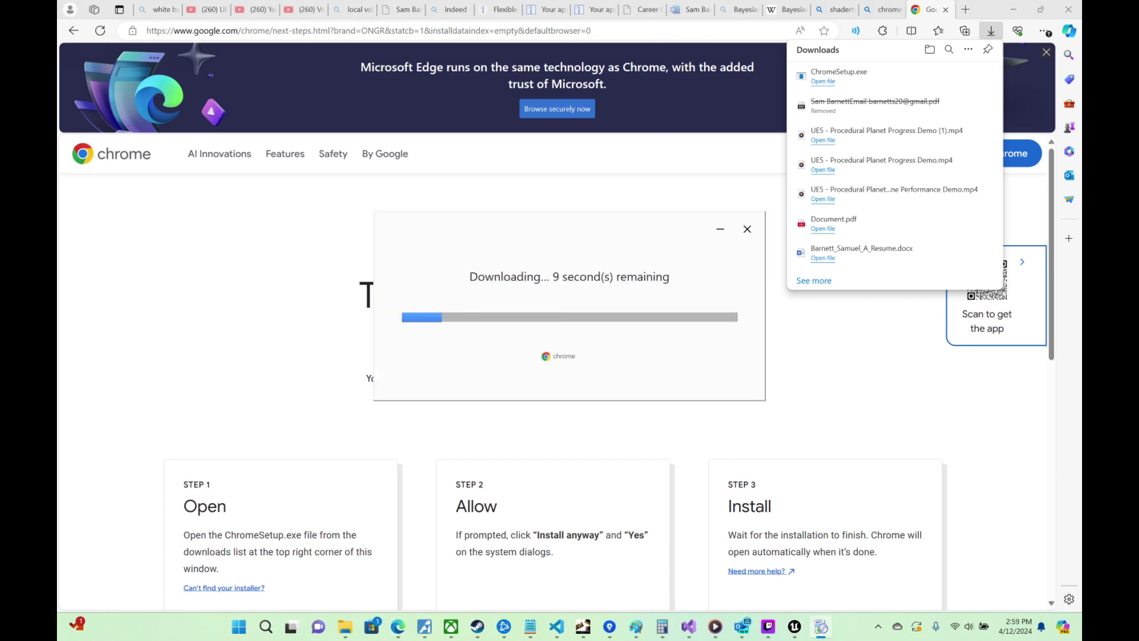
# Step: Search for "shadertoy" in Edge, try to open the Shadertoy BETA result, and return to the search results
pyautogui.click(368, 31)
pyautogui.write('shadertoy')
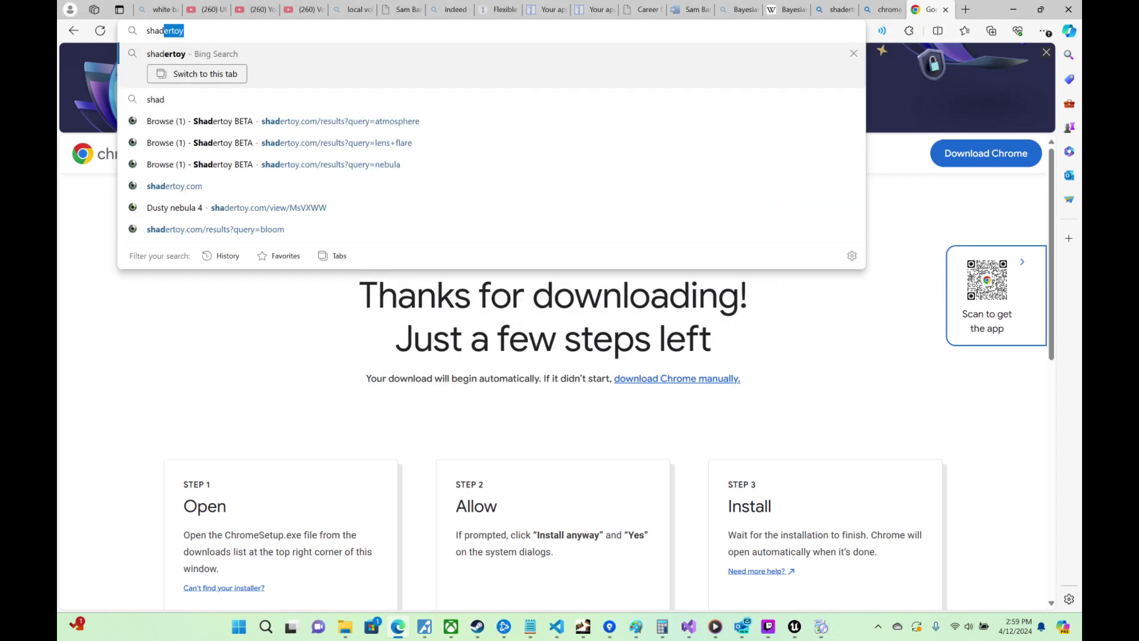
pyautogui.press('Return')
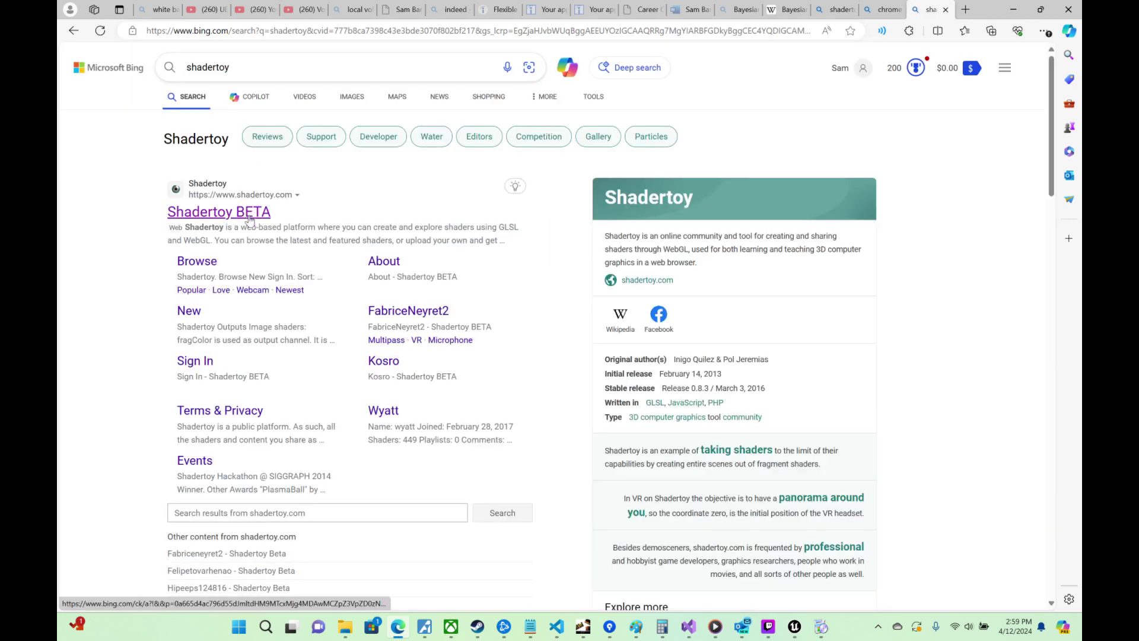
pyautogui.click(243, 213)
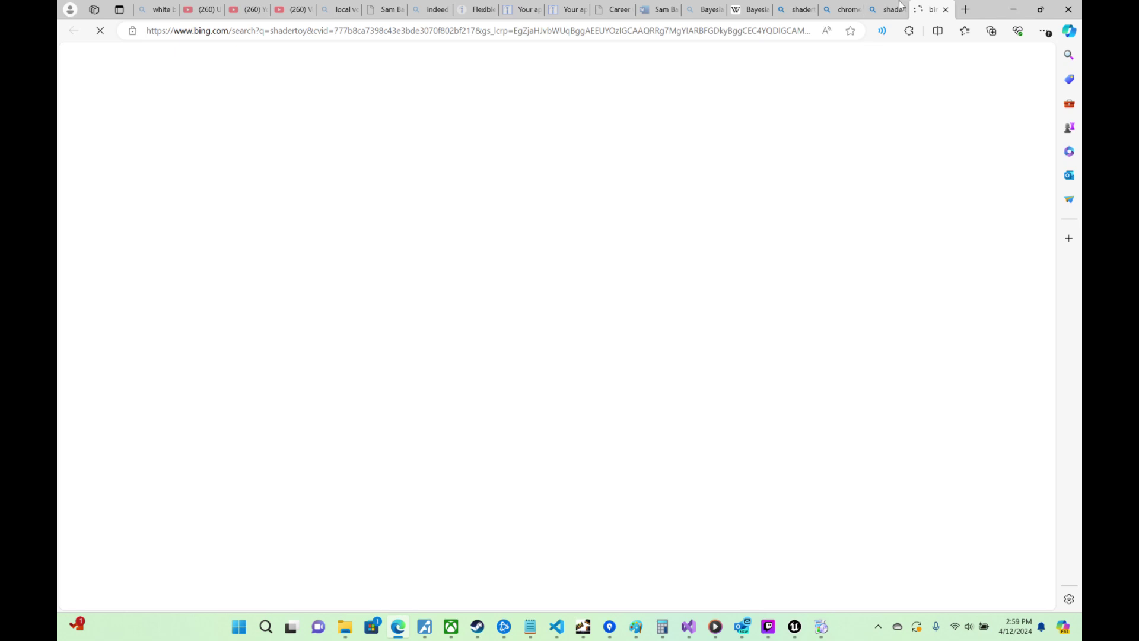
pyautogui.click(896, 9)
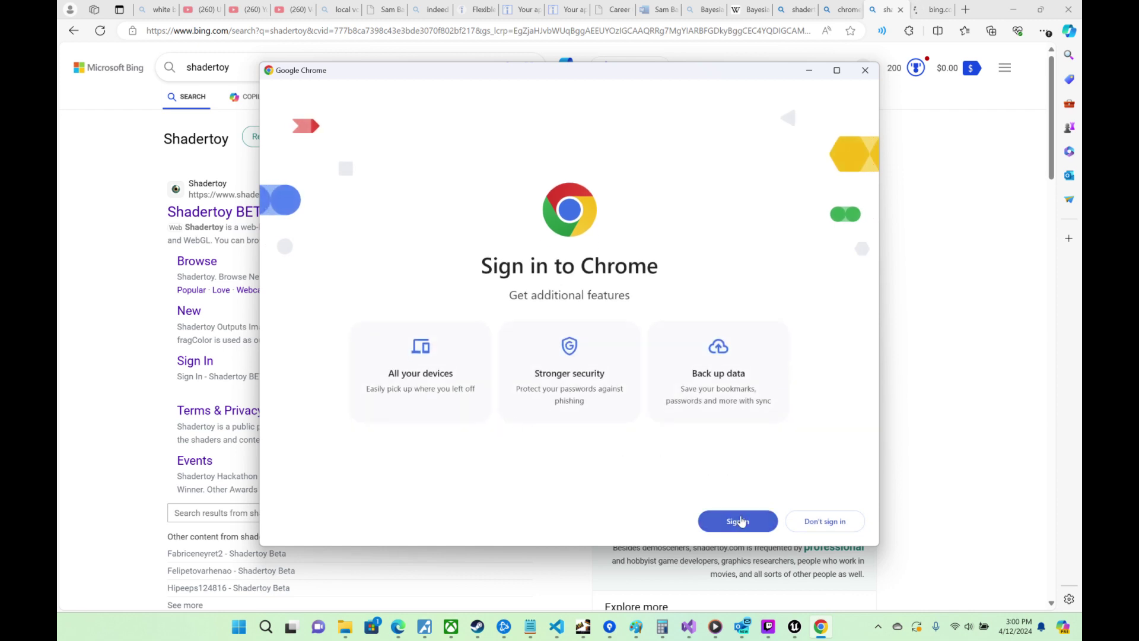
# Step: Skip signing in to Chrome and acknowledge the enhanced ad privacy notice
pyautogui.click(816, 521)
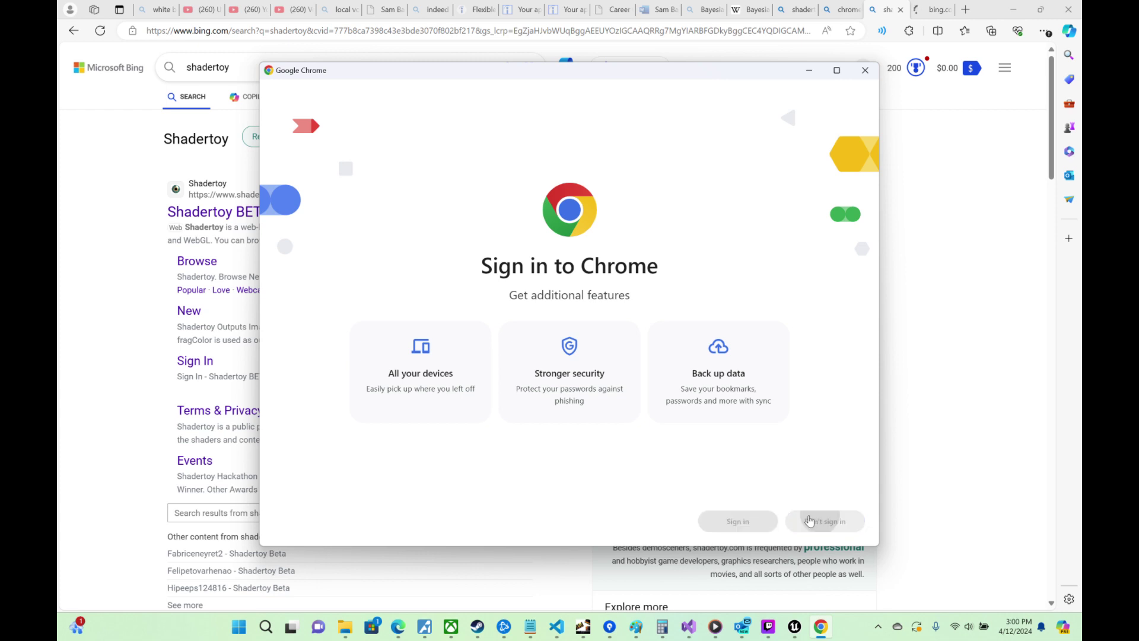
pyautogui.click(796, 521)
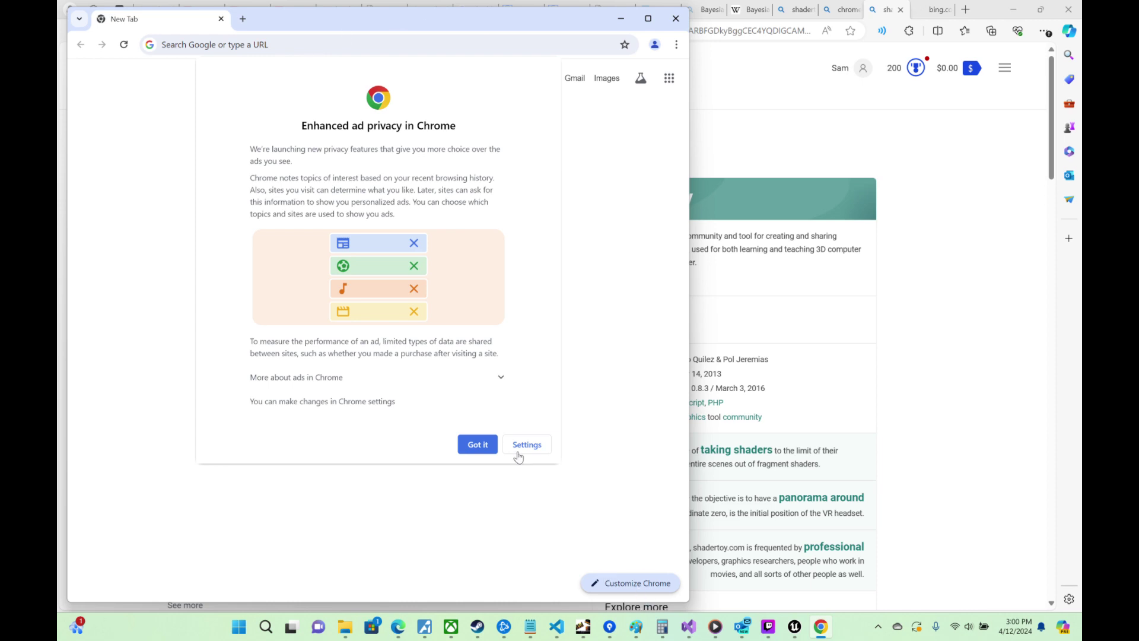
pyautogui.click(480, 445)
# Step: Search for "shadertoy" in Chrome, open the Shadertoy BETA result, and move the Chrome window aside over the Edge window
pyautogui.write('s')
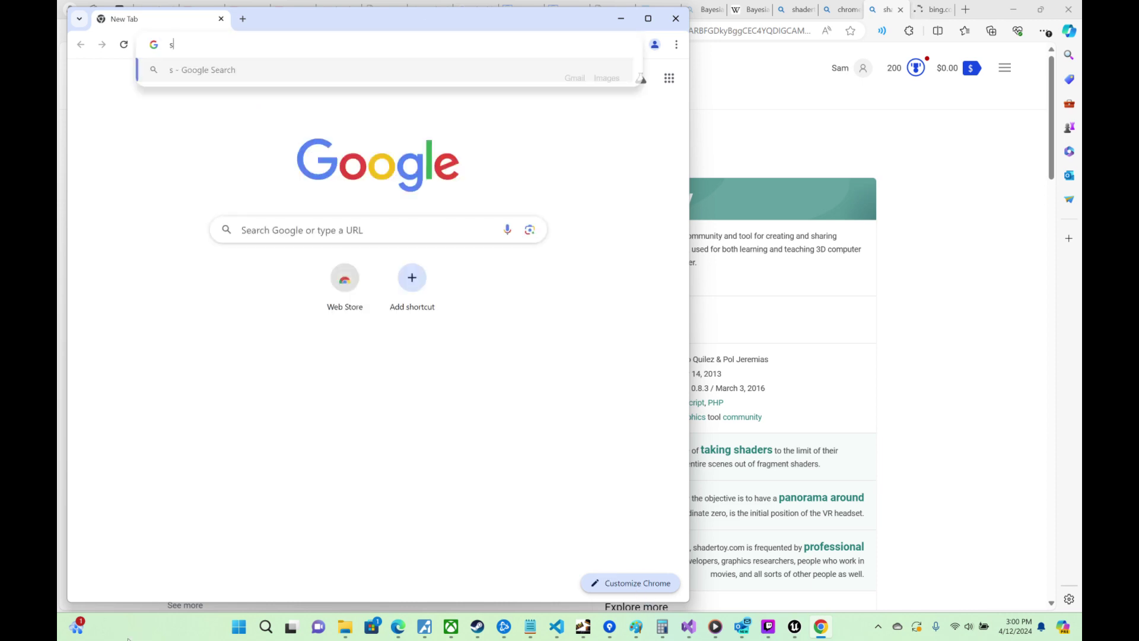
pyautogui.write('hadertoy')
pyautogui.press('Return')
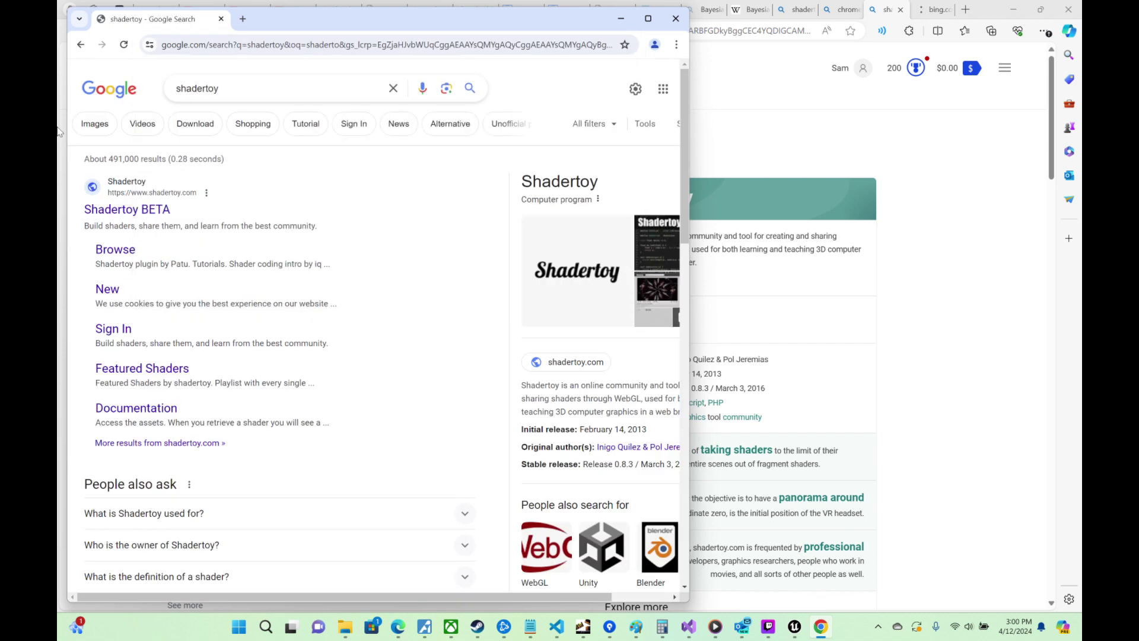
pyautogui.click(131, 214)
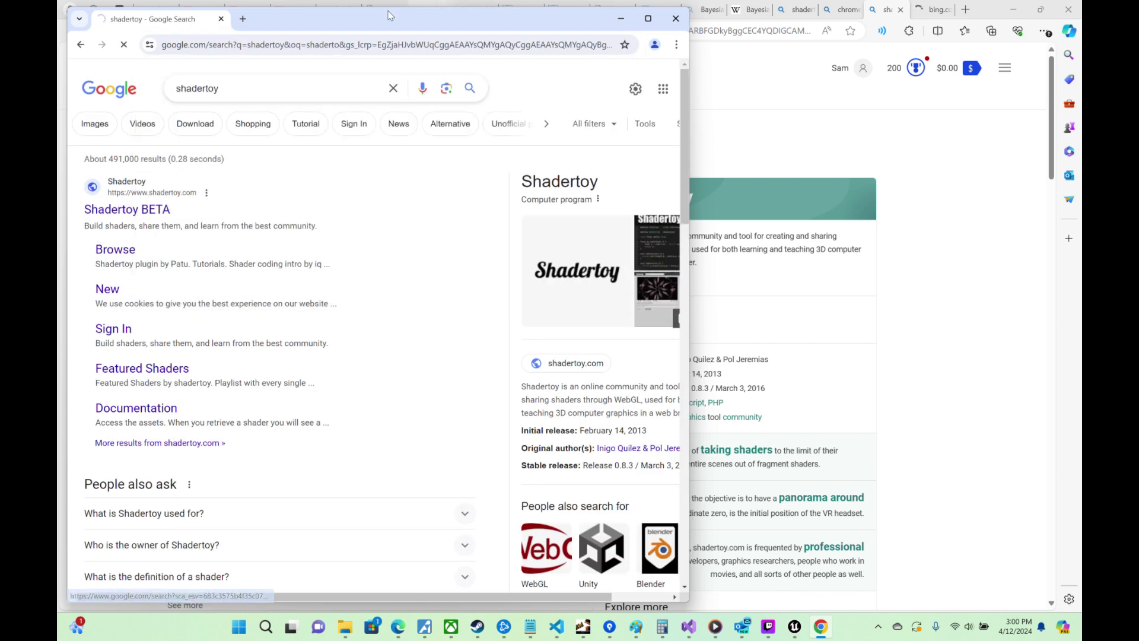
pyautogui.moveTo(390, 15); pyautogui.dragTo(676, 27)
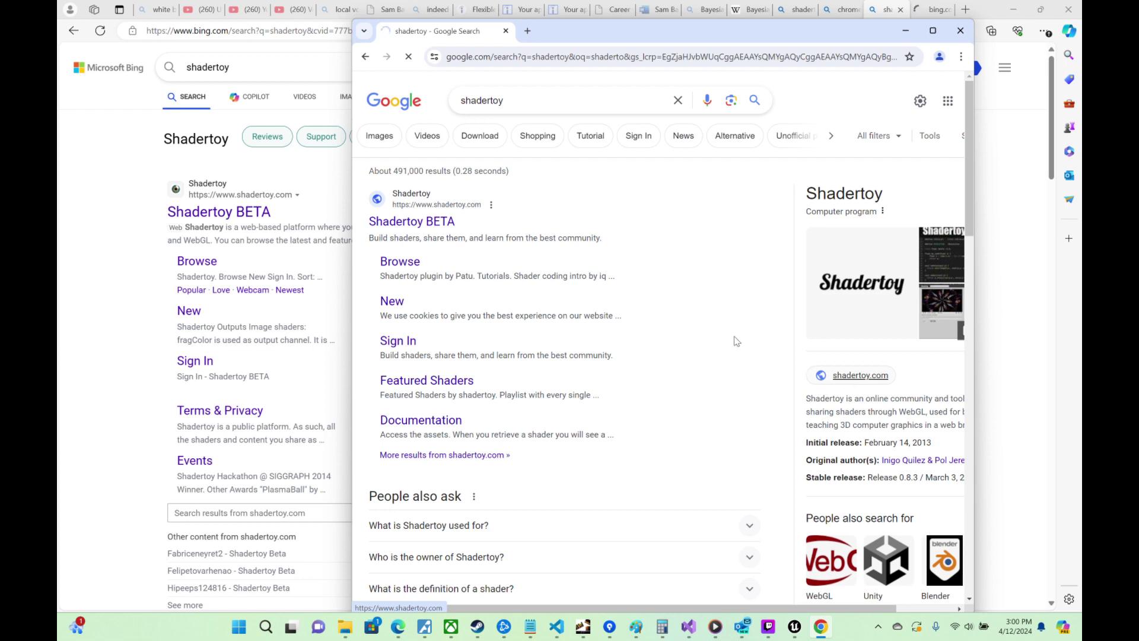
# Step: Look through the Google results for "shadertoy" for a usable link to the site
pyautogui.scroll(-4, 608, 308)
pyautogui.scroll(-10, 608, 308)
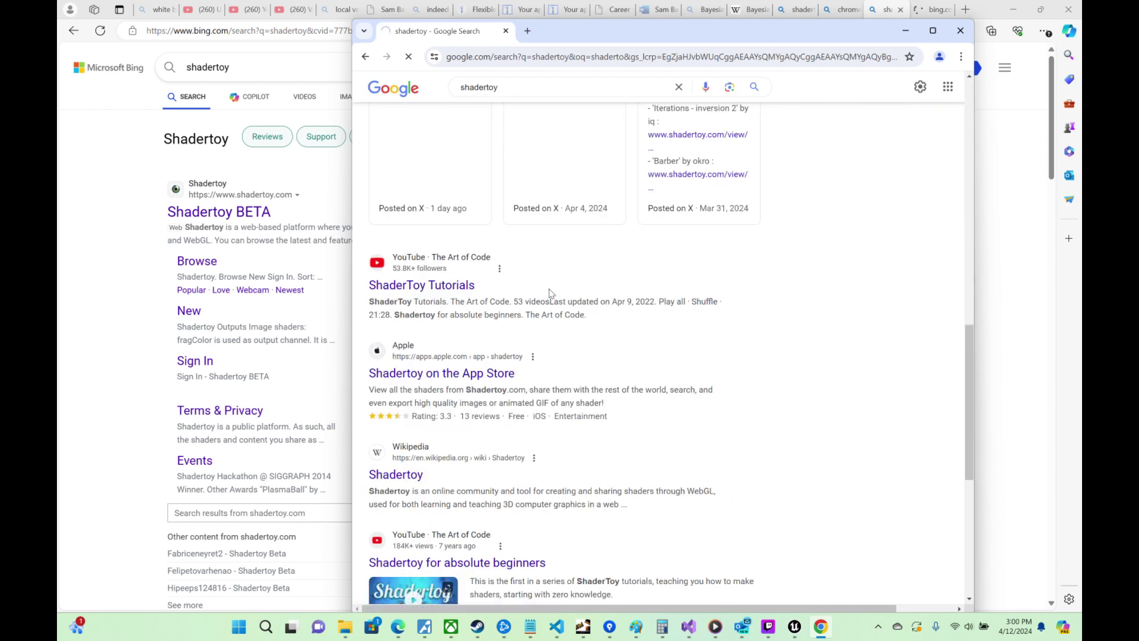
pyautogui.scroll(-4, 549, 292)
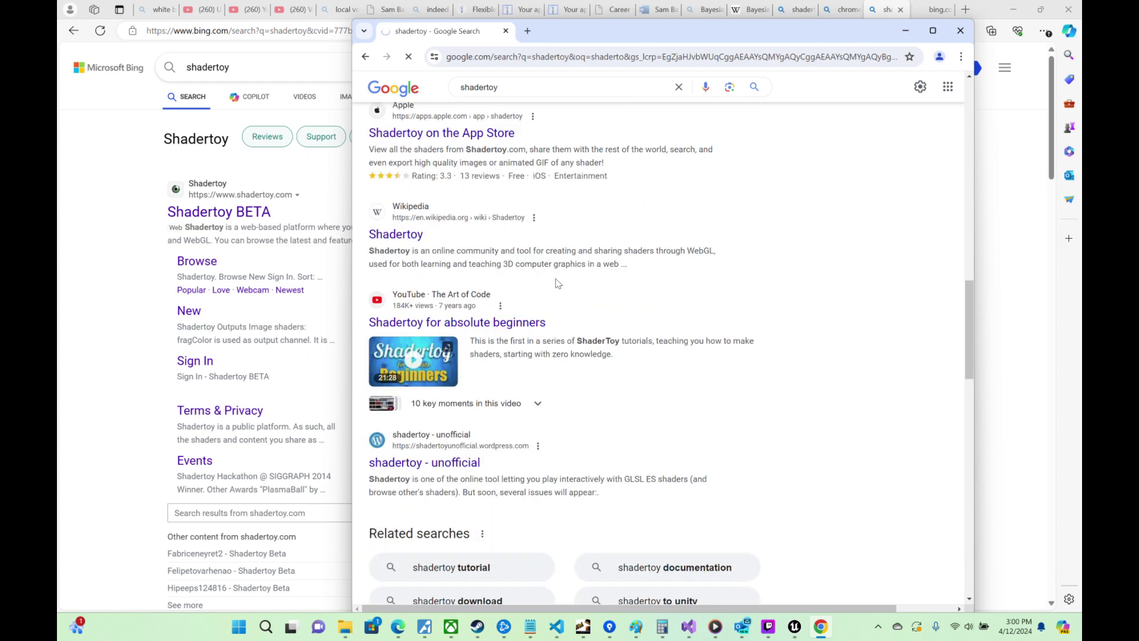
pyautogui.scroll(-12, 559, 278)
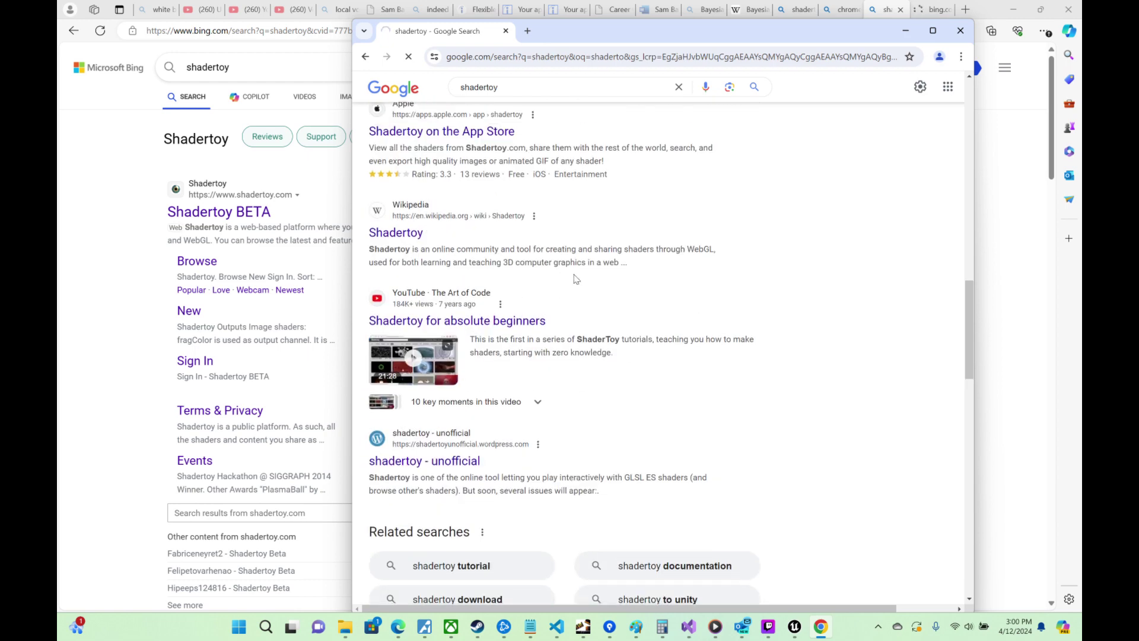
pyautogui.scroll(4, 582, 274)
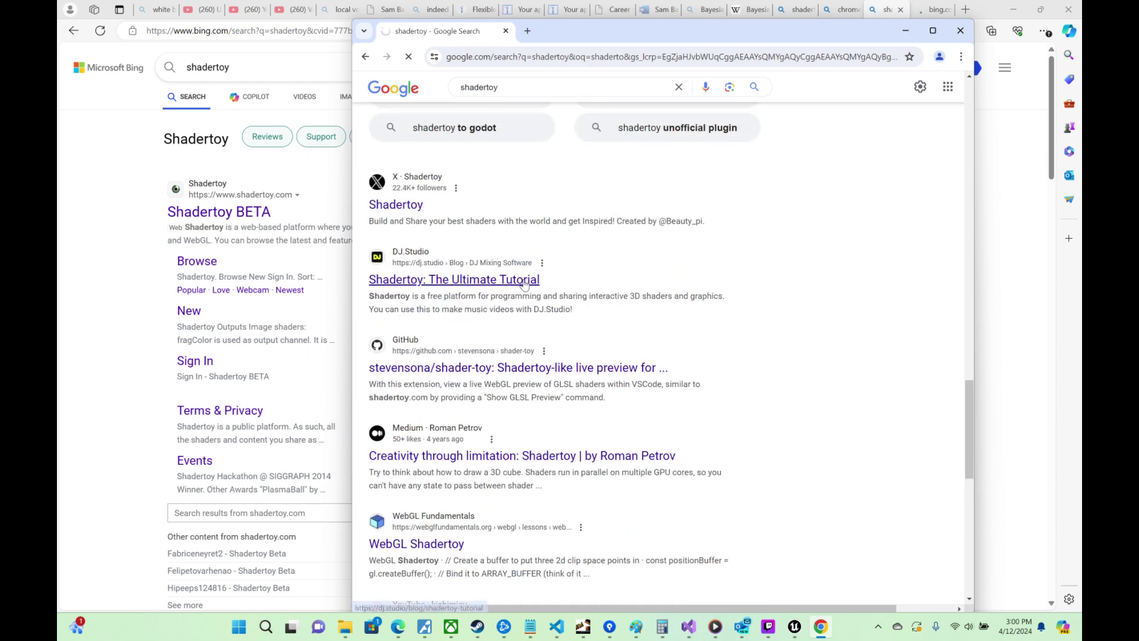
pyautogui.scroll(20, 524, 285)
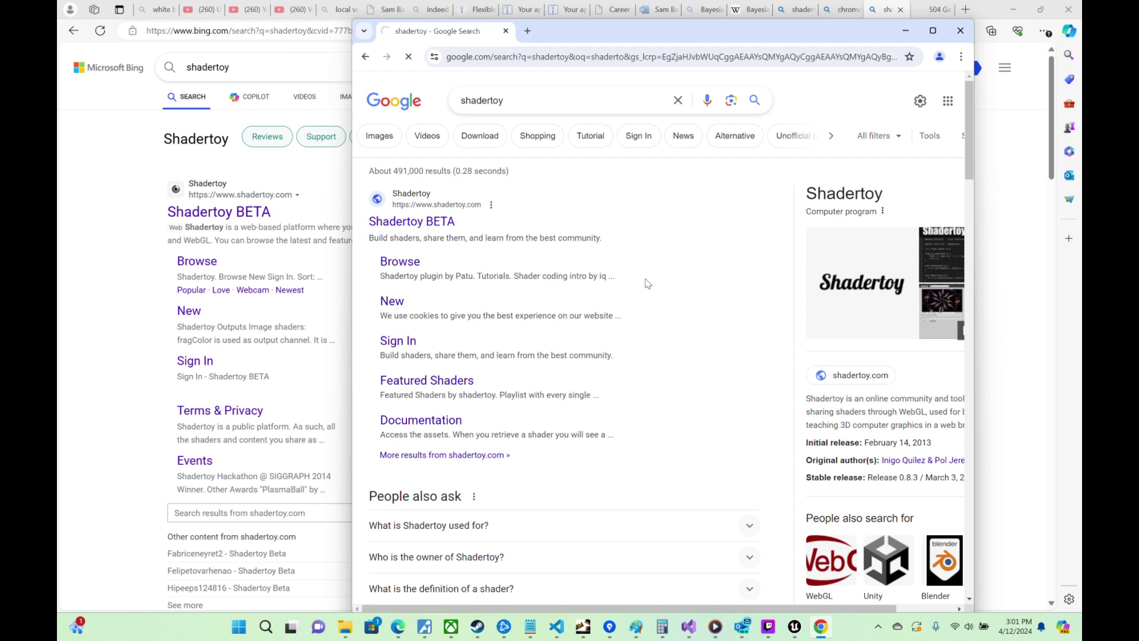
pyautogui.scroll(-6, 914, 473)
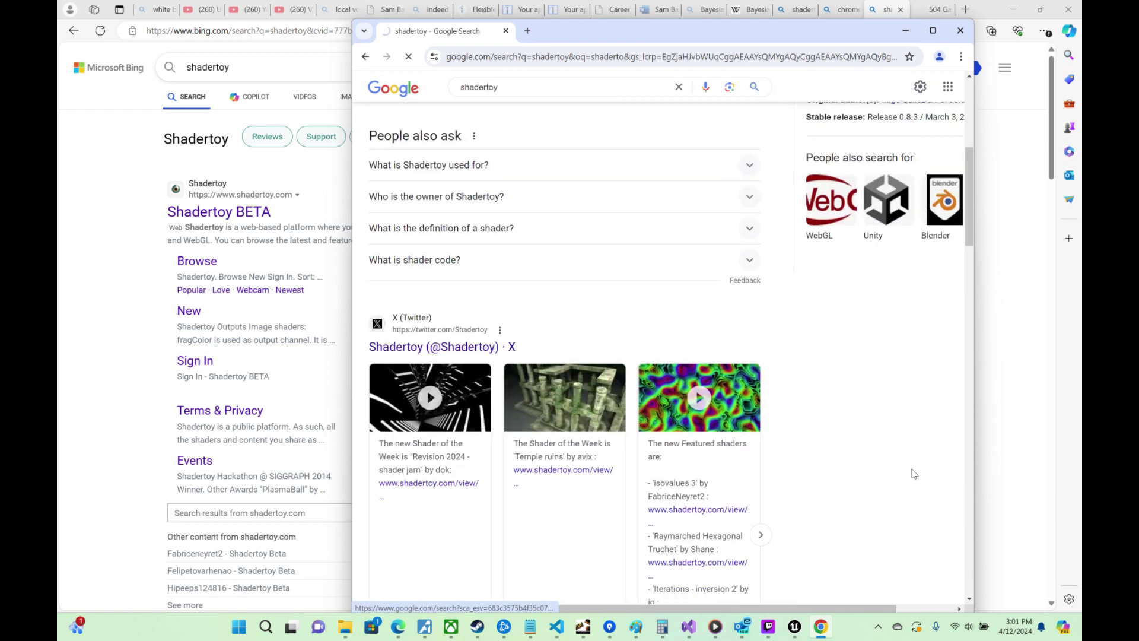
# Step: Open the shadertoy.com link from the Google knowledge panel in a new tab and switch to it
pyautogui.scroll(2, 914, 474)
pyautogui.scroll(2, 913, 473)
pyautogui.scroll(1, 908, 469)
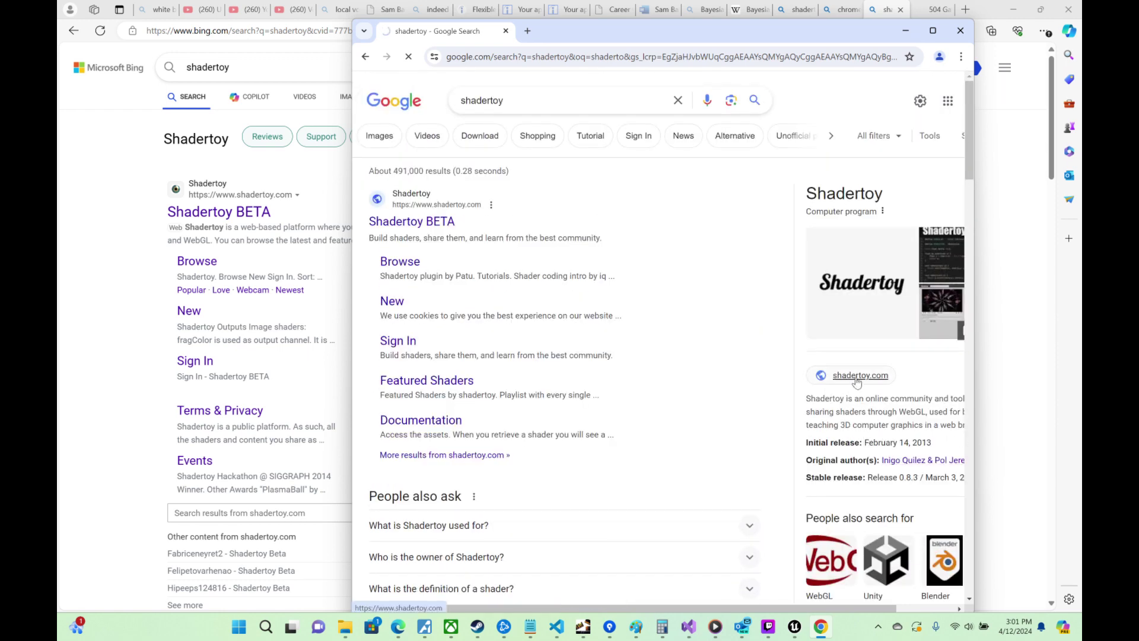
pyautogui.middleClick(857, 380)
pyautogui.click(570, 33)
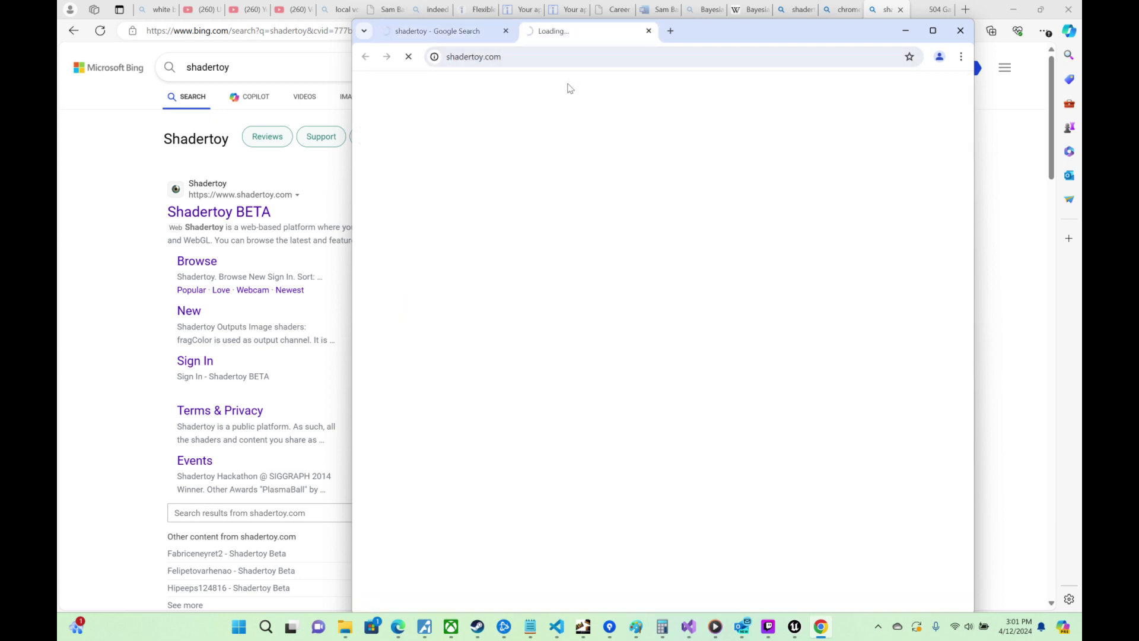
# Step: Switch to Edge, search Bing for "shadertoy downdetector", and look through the first results
pyautogui.click(279, 68)
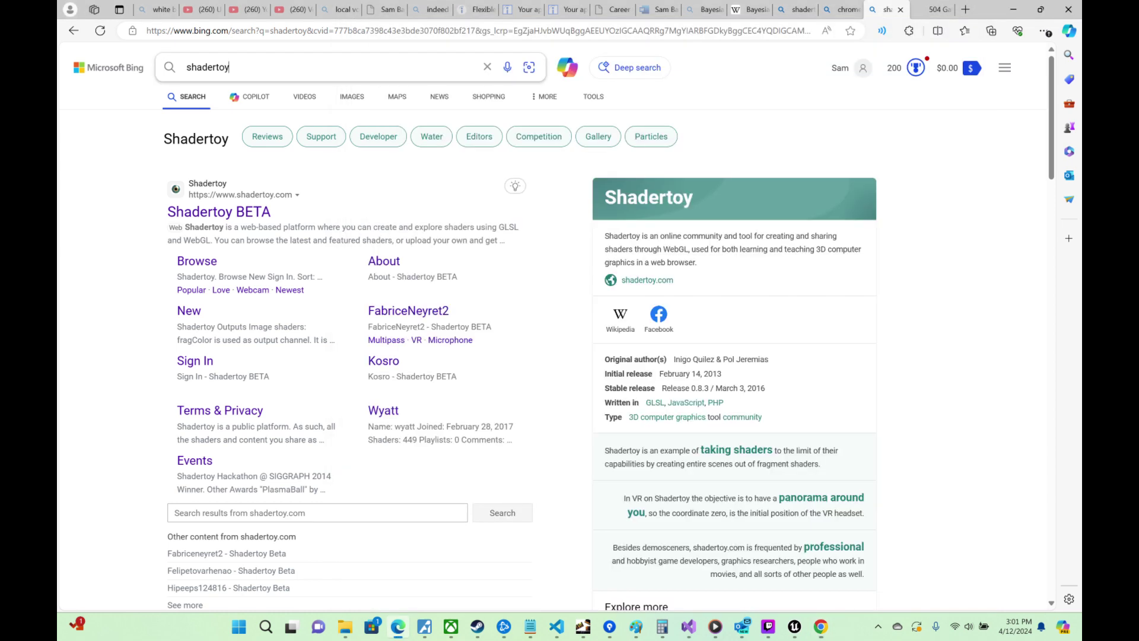
pyautogui.write('downdetector')
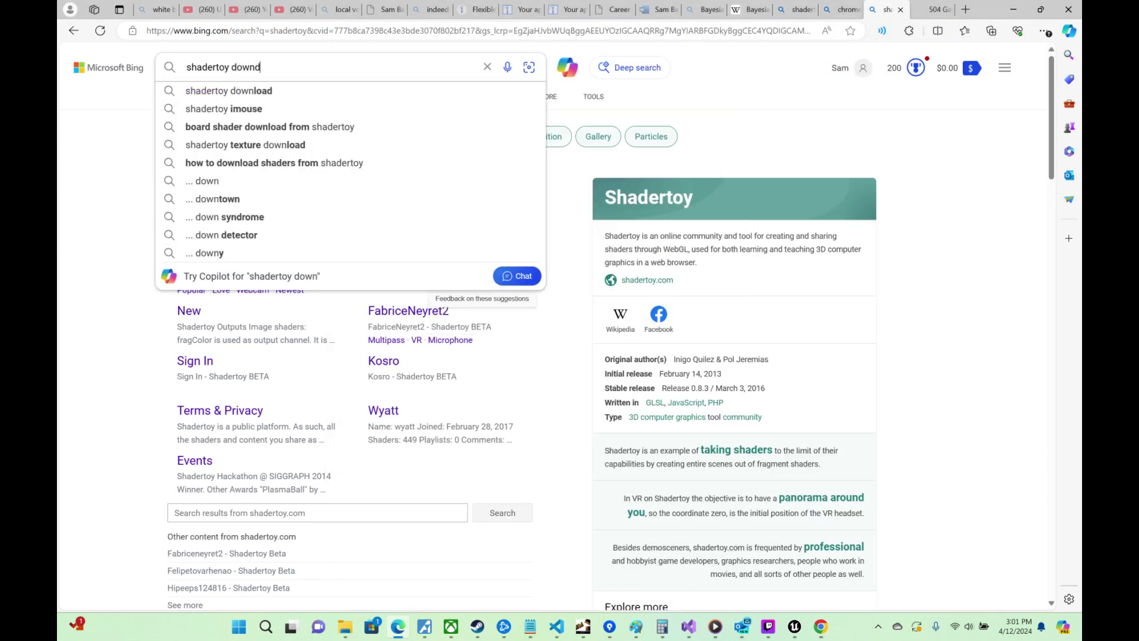
pyautogui.press('Return')
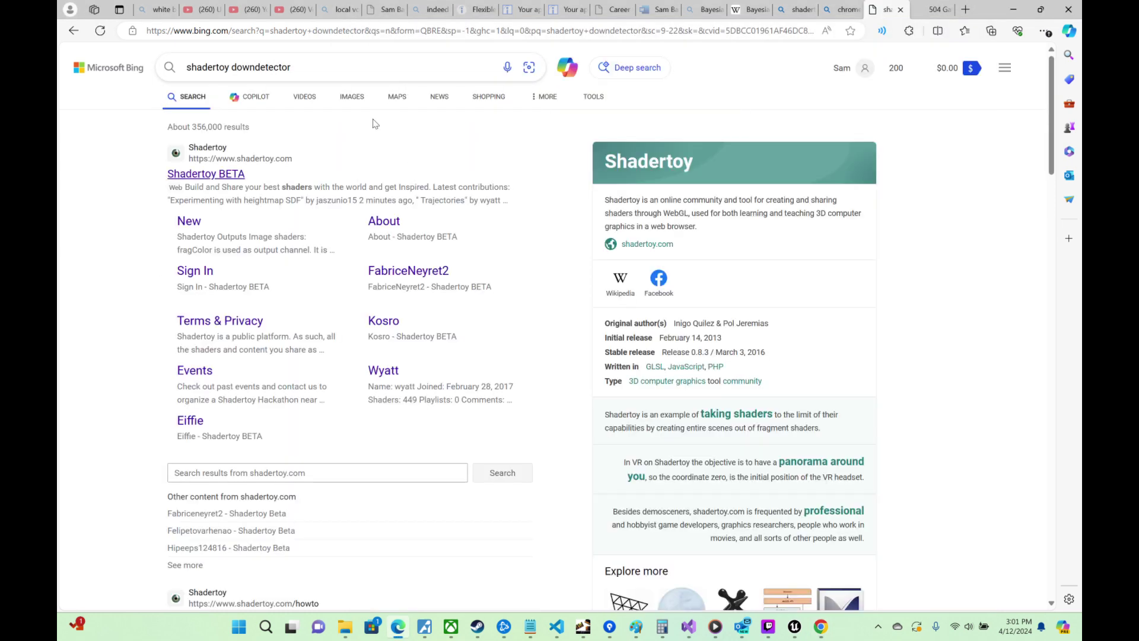
pyautogui.scroll(-4, 424, 255)
pyautogui.scroll(-3, 423, 255)
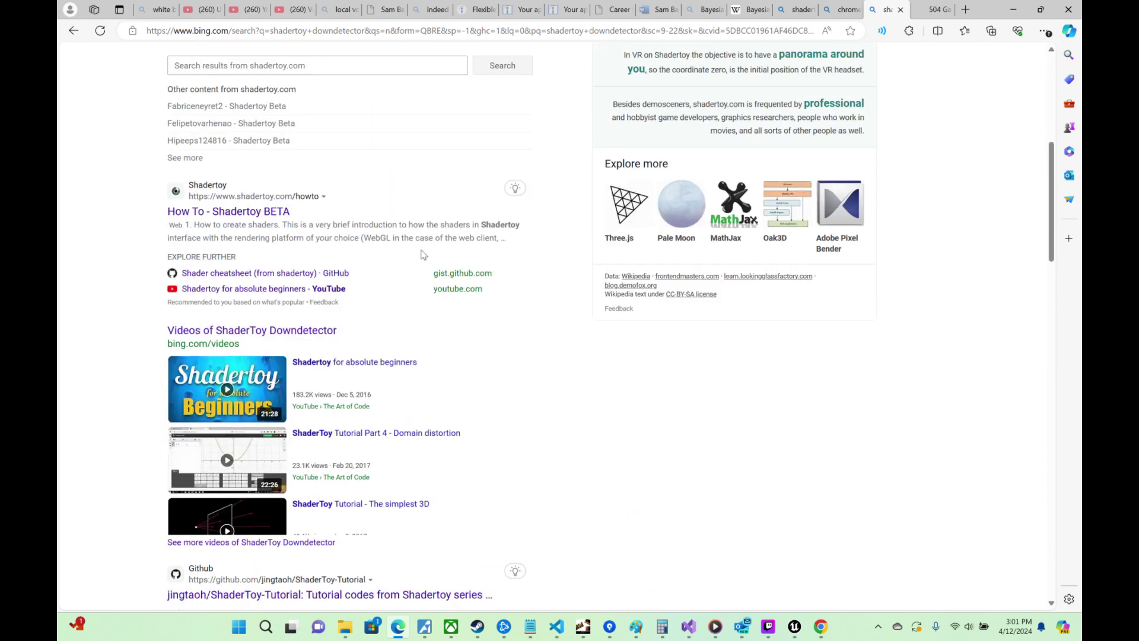
# Step: Open the "How To - Shadertoy BETA" result in a new tab and close the 504 Gateway Time-out tab
pyautogui.click(274, 200)
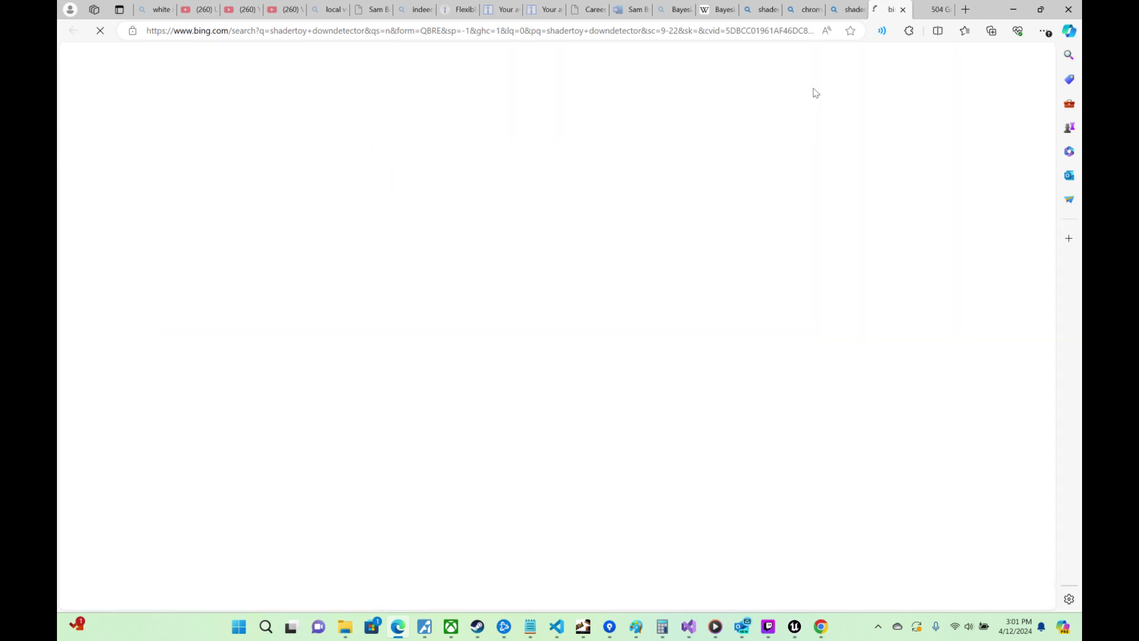
pyautogui.click(926, 9)
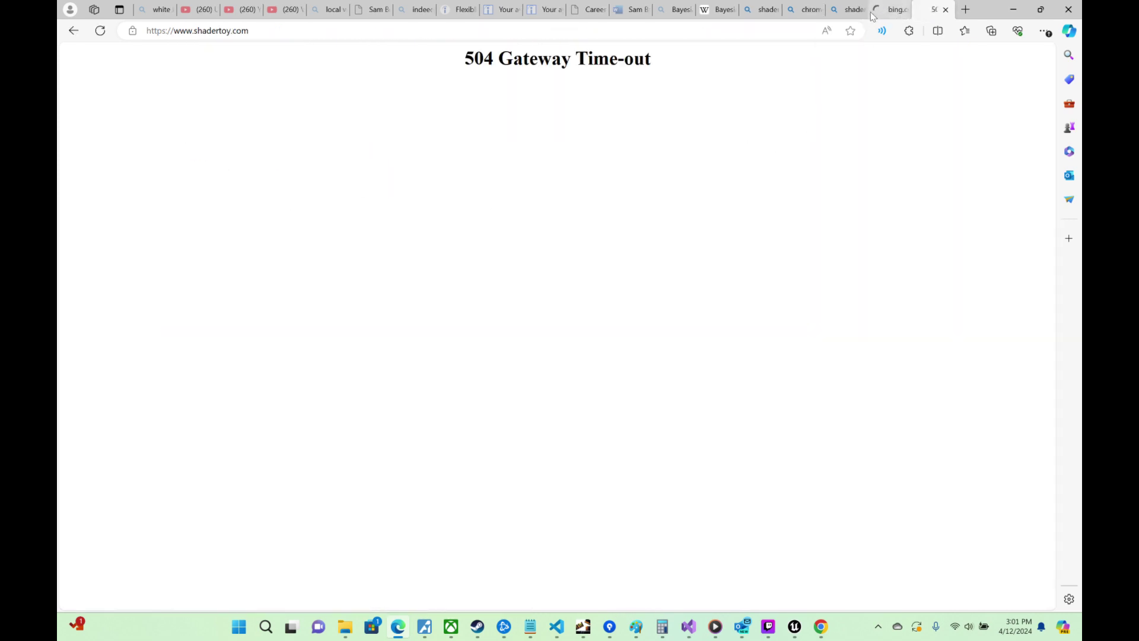
pyautogui.click(946, 9)
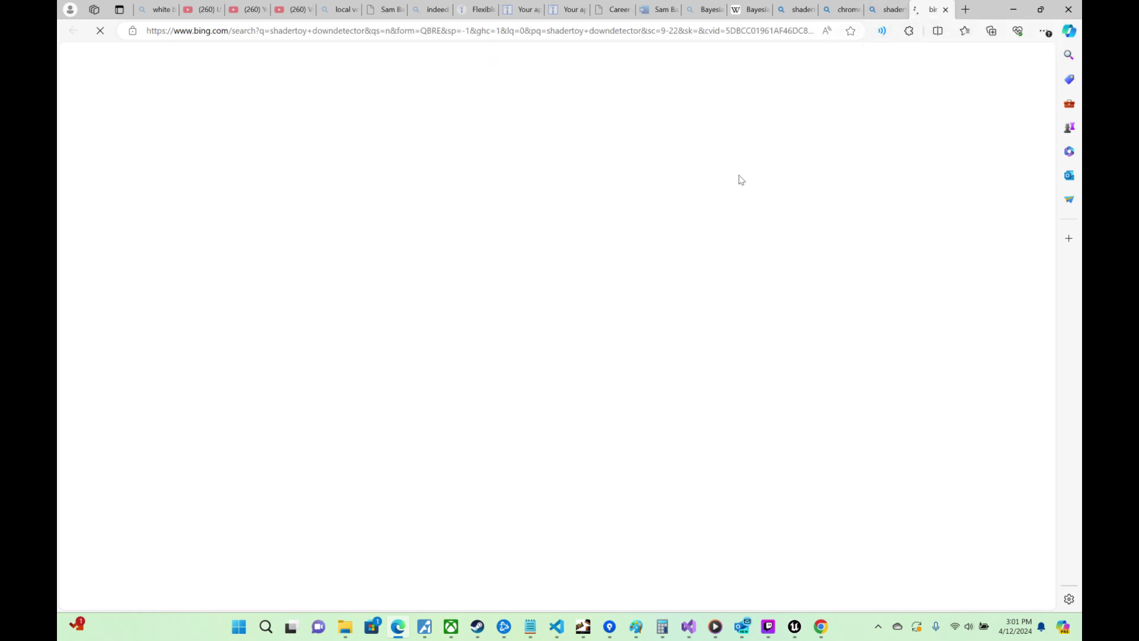
# Step: Examine more of the "shadertoy downdetector" results, and check whether the newly opened result's tab has loaded
pyautogui.click(892, 6)
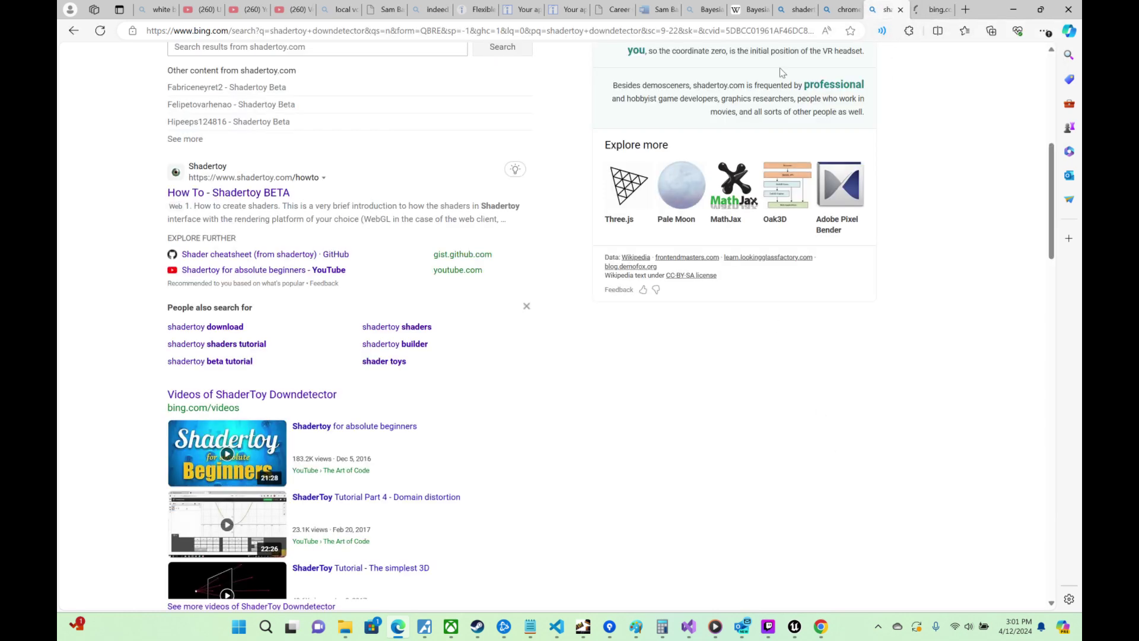
pyautogui.scroll(-10, 496, 330)
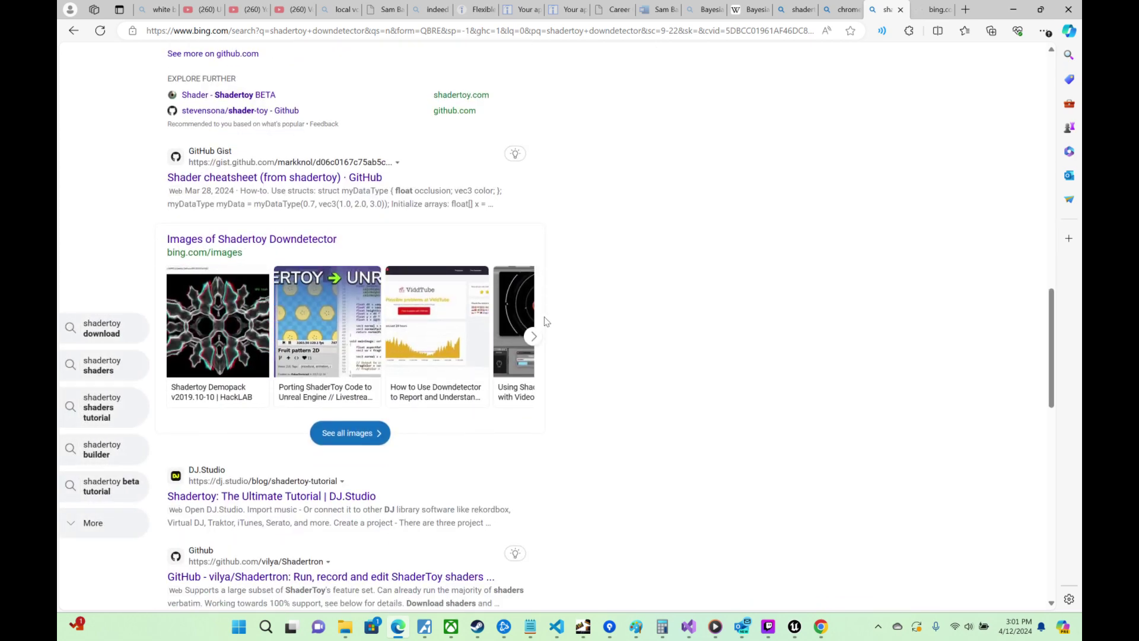
pyautogui.scroll(8, 859, 161)
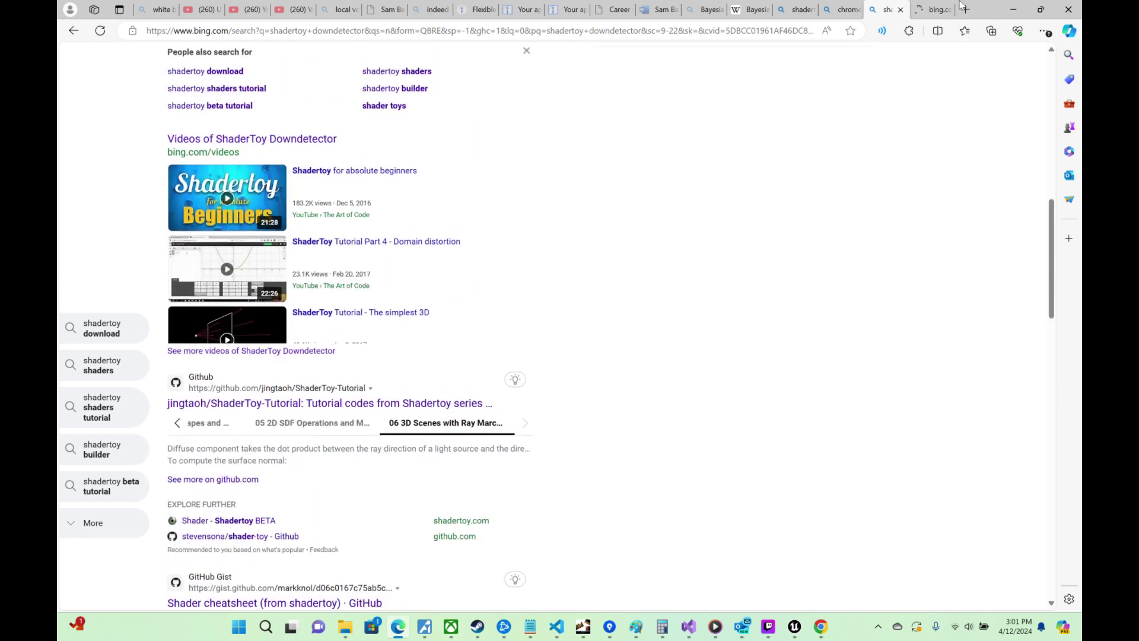
pyautogui.click(935, 9)
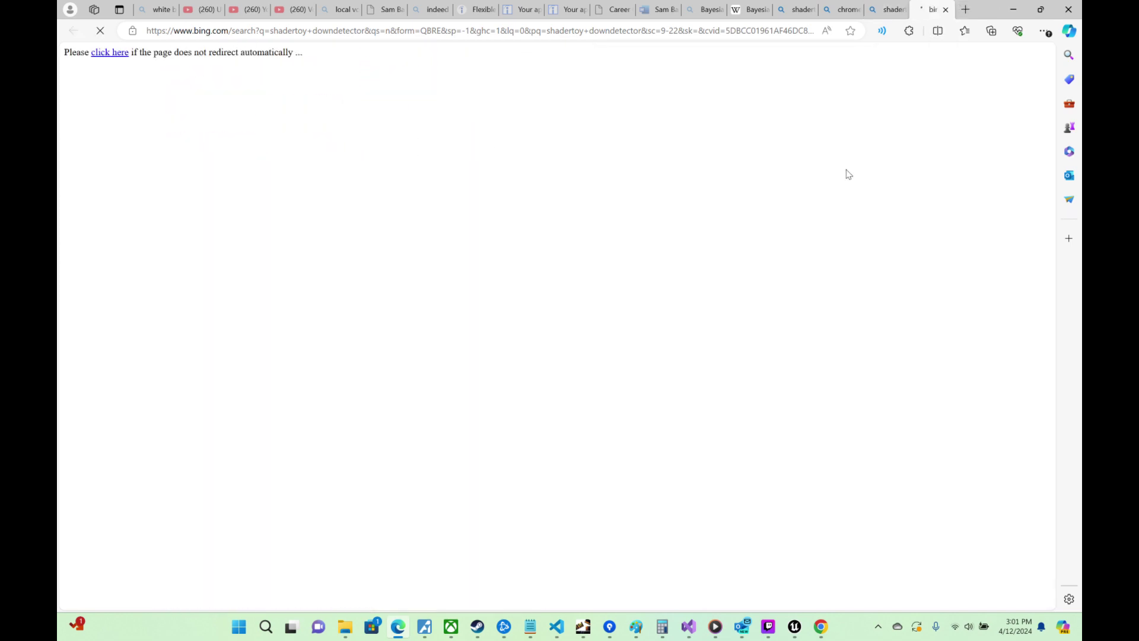
# Step: Switch to Chrome, check both Shadertoy tabs, and close the 504 Gateway Time-out tab
pyautogui.click(820, 628)
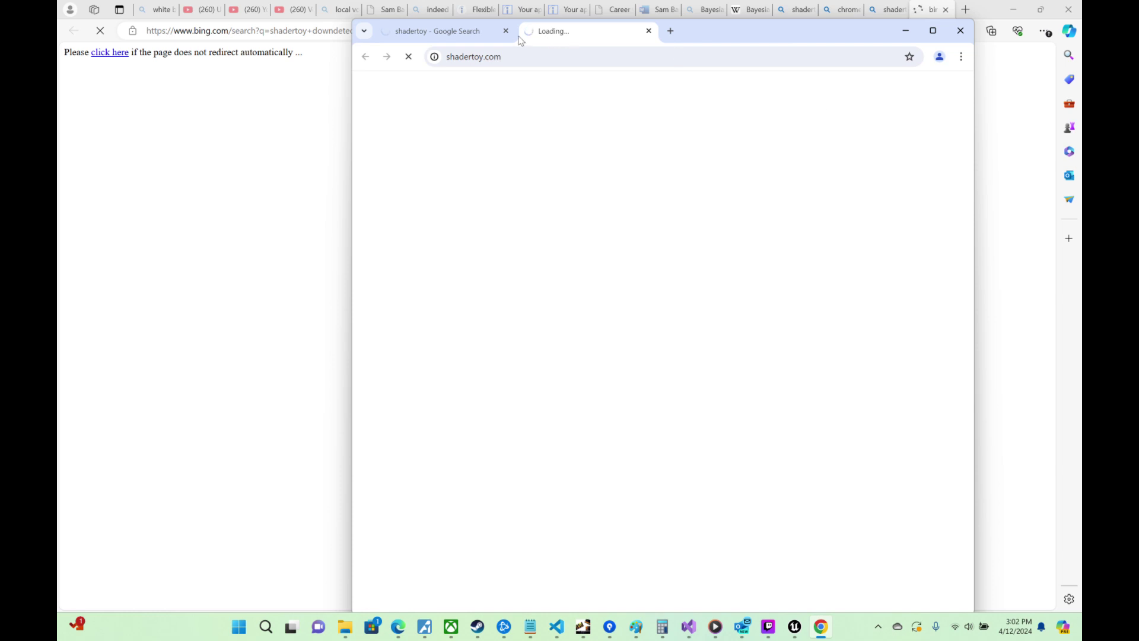
pyautogui.click(493, 33)
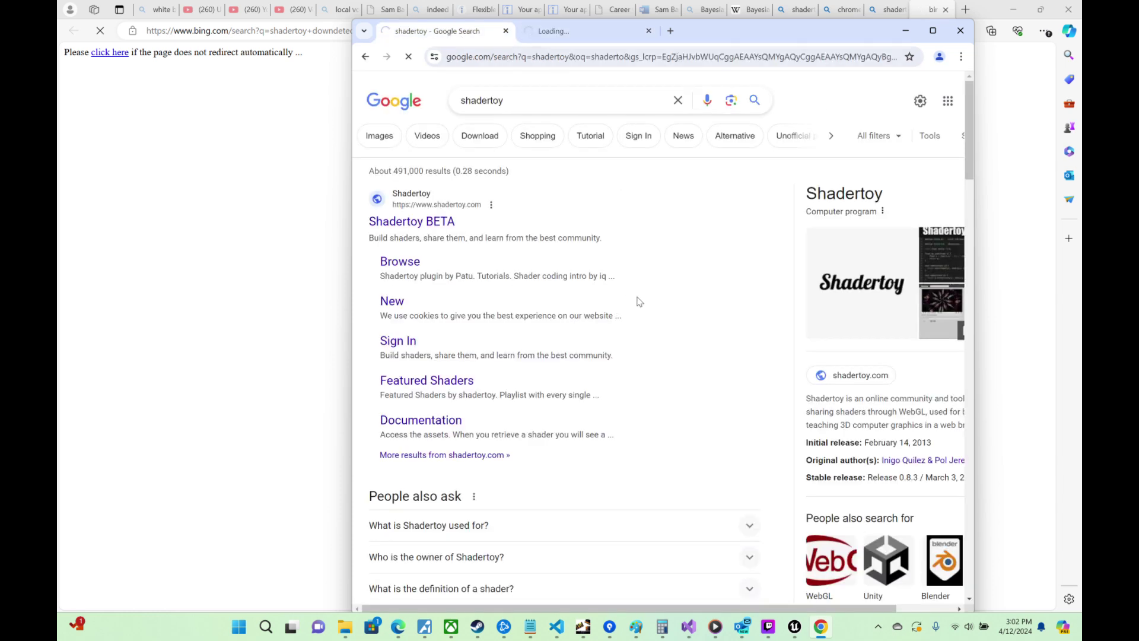
pyautogui.scroll(-4, 647, 302)
pyautogui.click(750, 317)
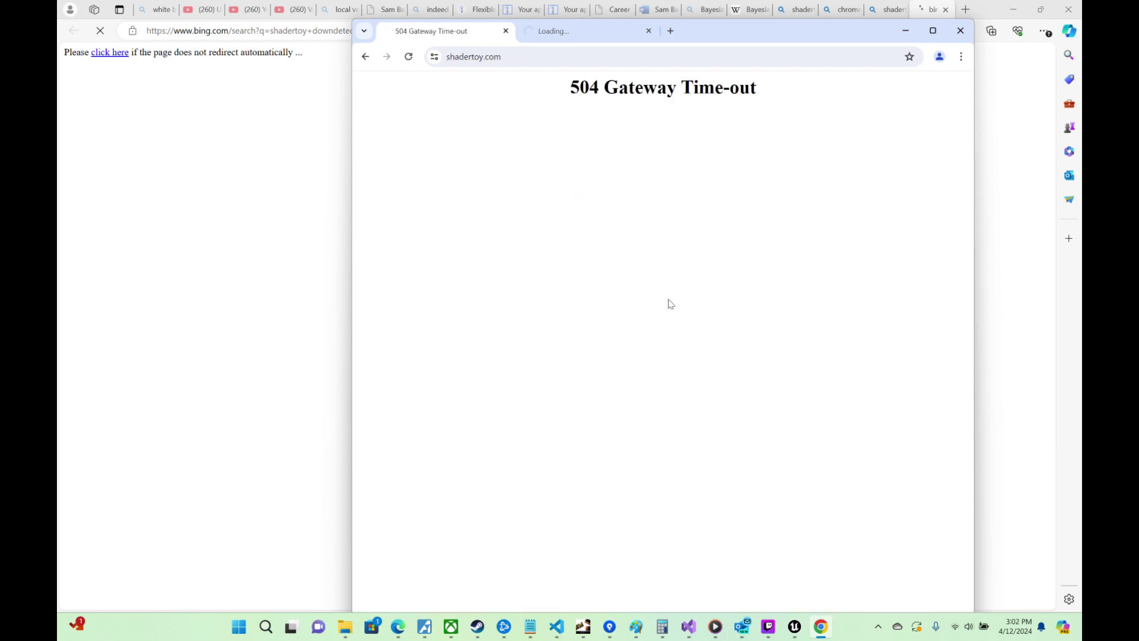
pyautogui.click(549, 35)
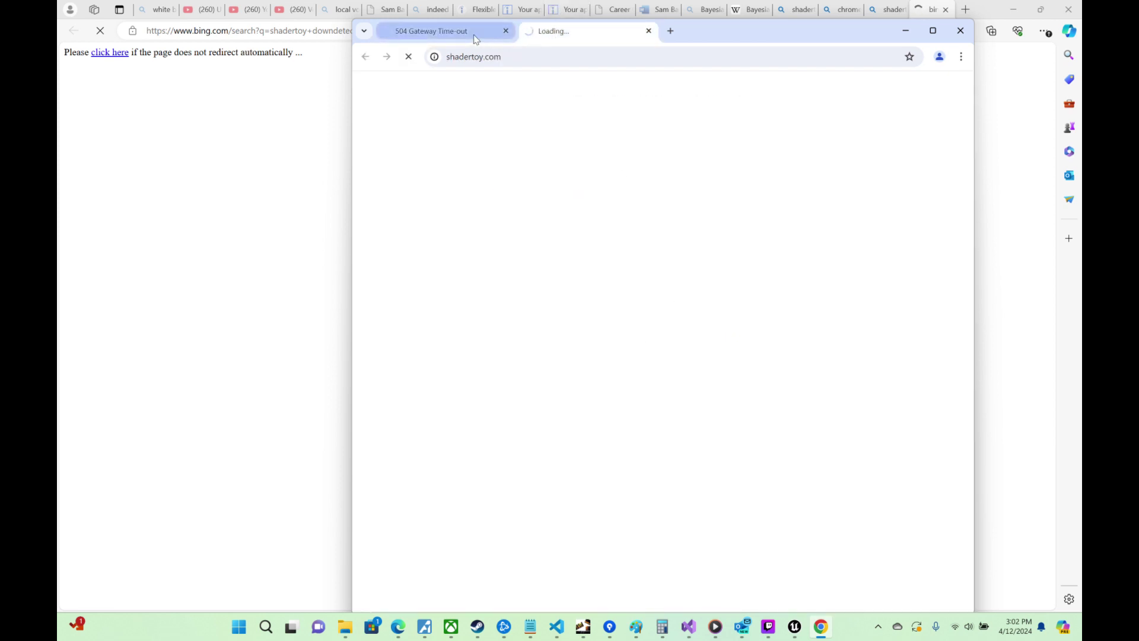
pyautogui.click(503, 37)
pyautogui.click(505, 32)
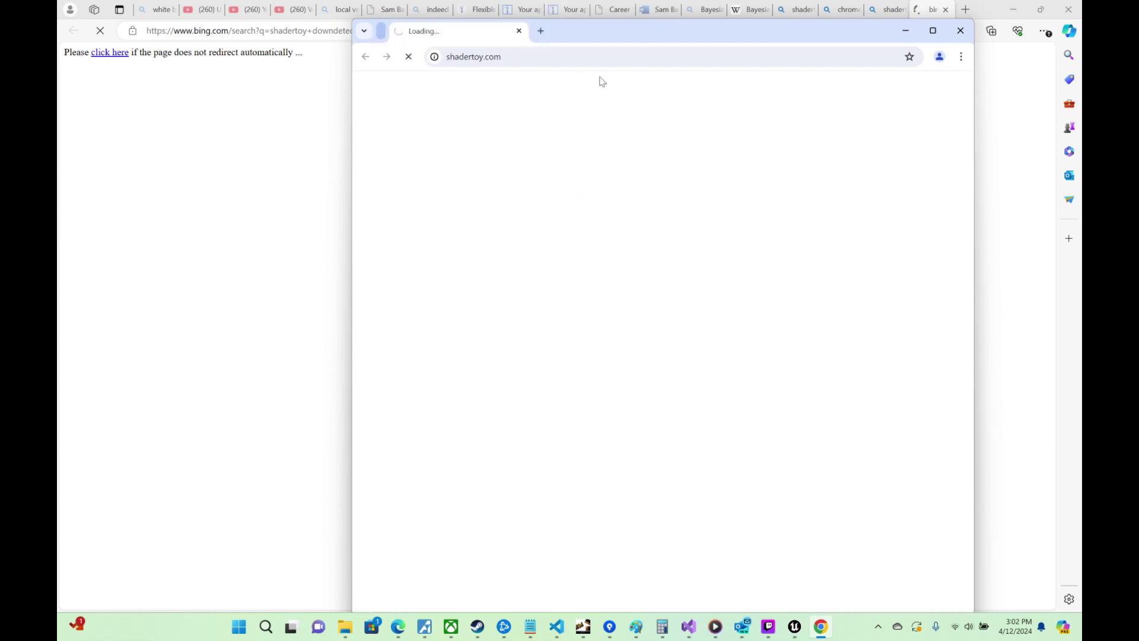
# Step: Minimize Chrome, switch to the MT_Cloud material in Unreal Editor, and view its graph near the output node
pyautogui.click(906, 34)
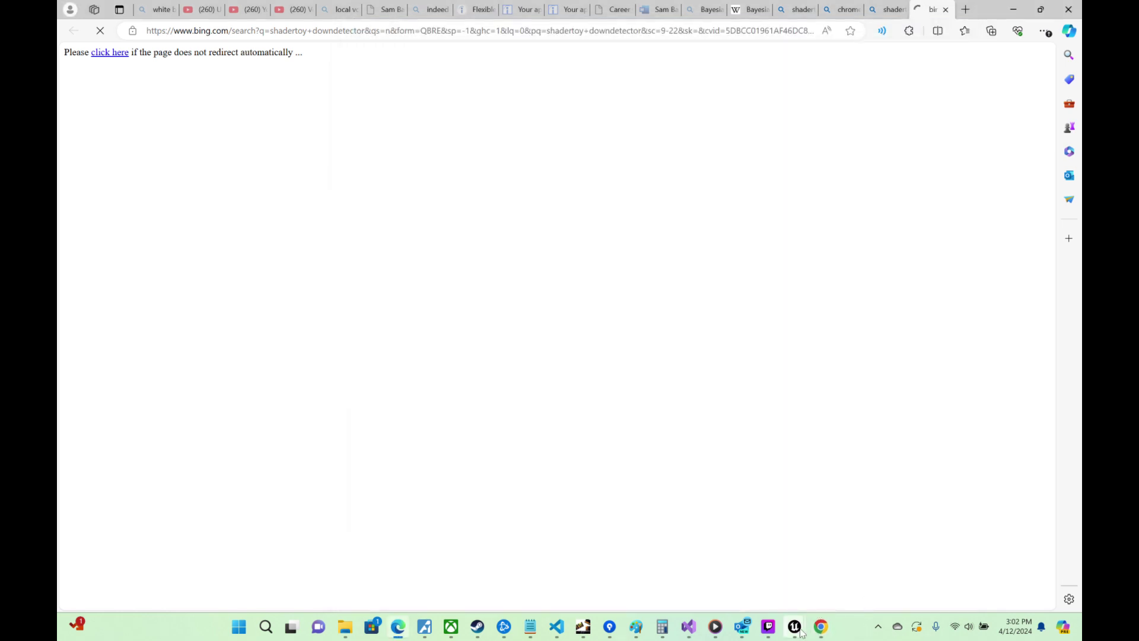
pyautogui.moveTo(801, 633)
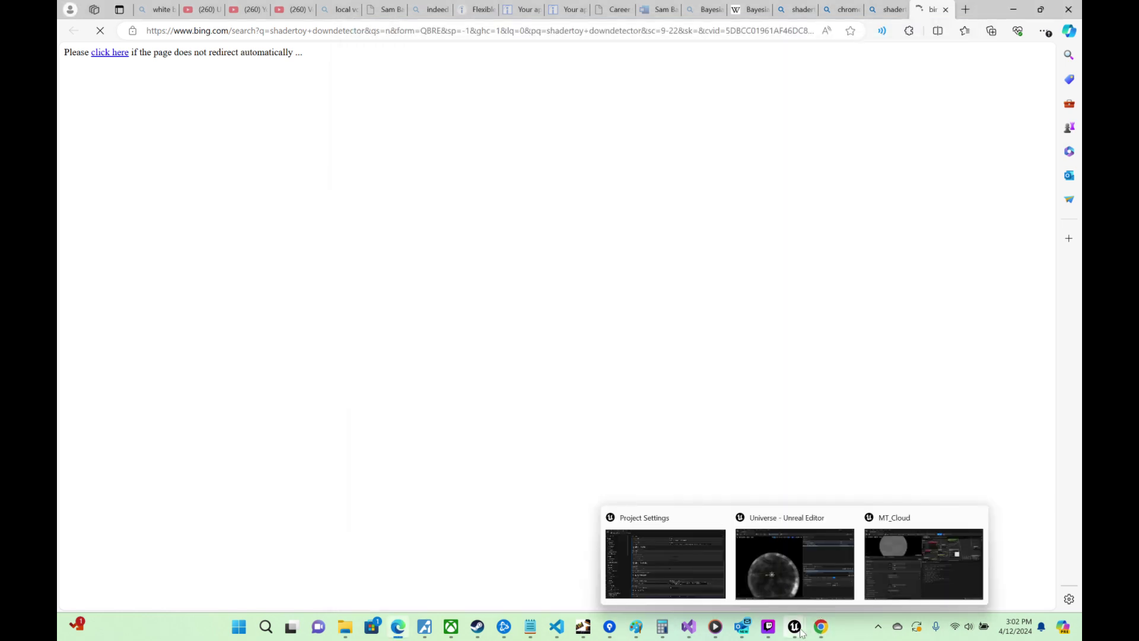
pyautogui.click(908, 584)
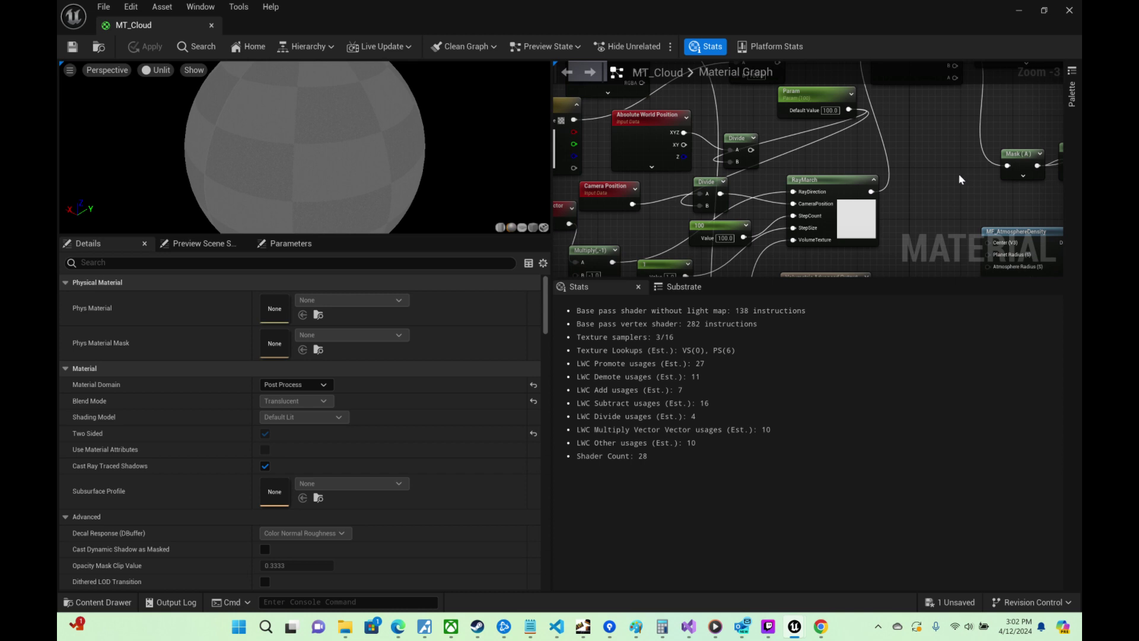
pyautogui.moveTo(959, 173); pyautogui.dragTo(707, 216, button='right')
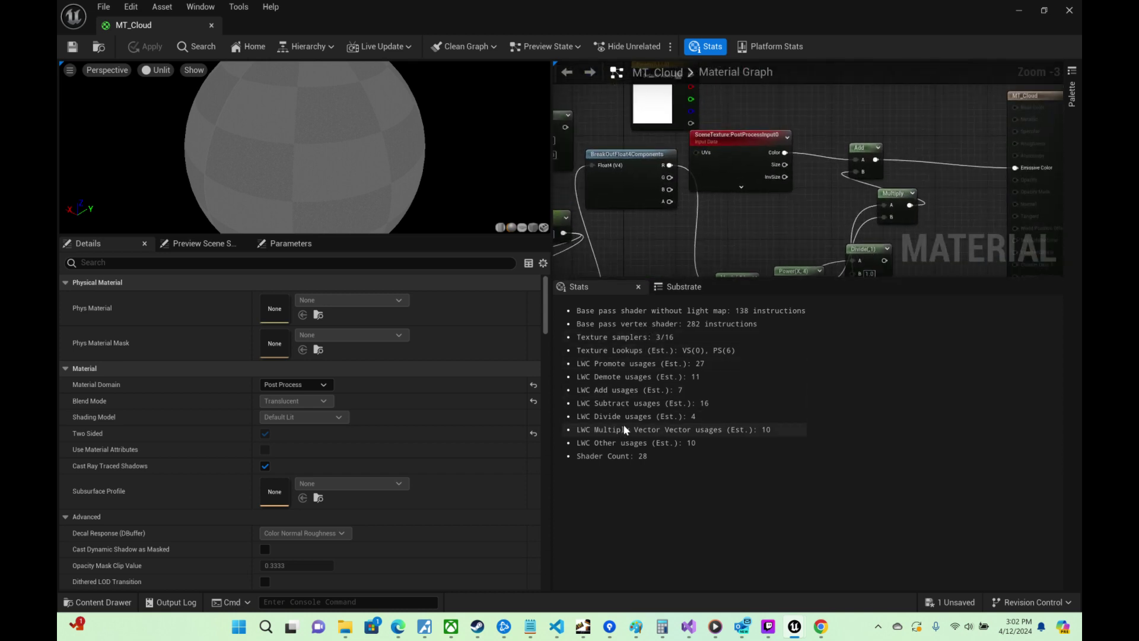
# Step: Move the Twitch taskbar icon behind Chrome's and switch to the Chrome window
pyautogui.moveTo(393, 628)
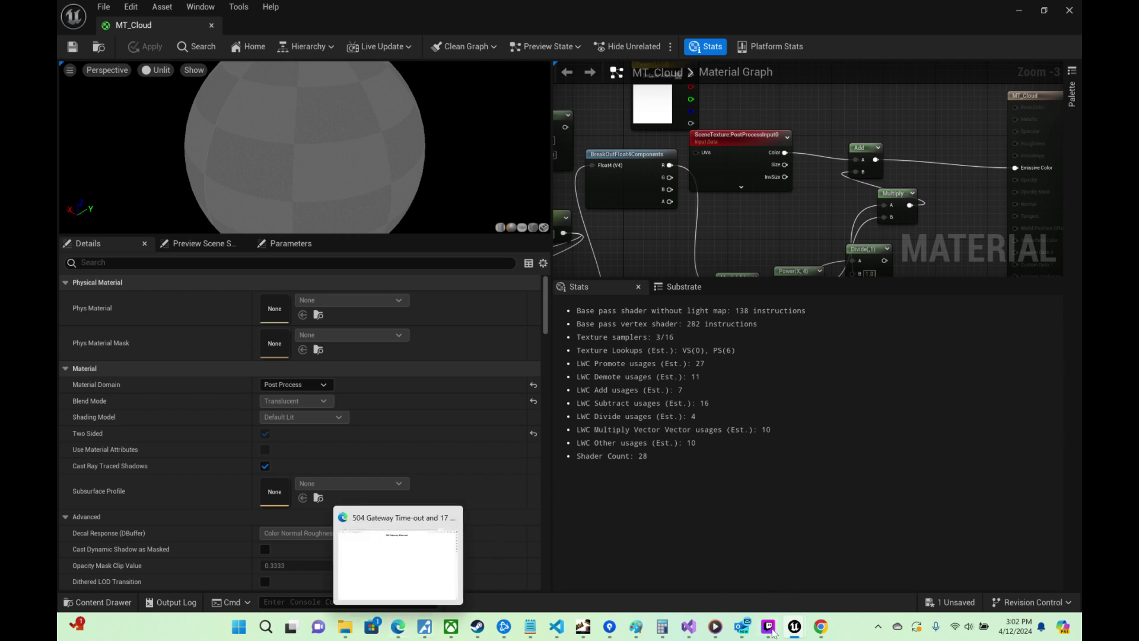
pyautogui.moveTo(771, 629); pyautogui.dragTo(822, 630)
pyautogui.click(793, 631)
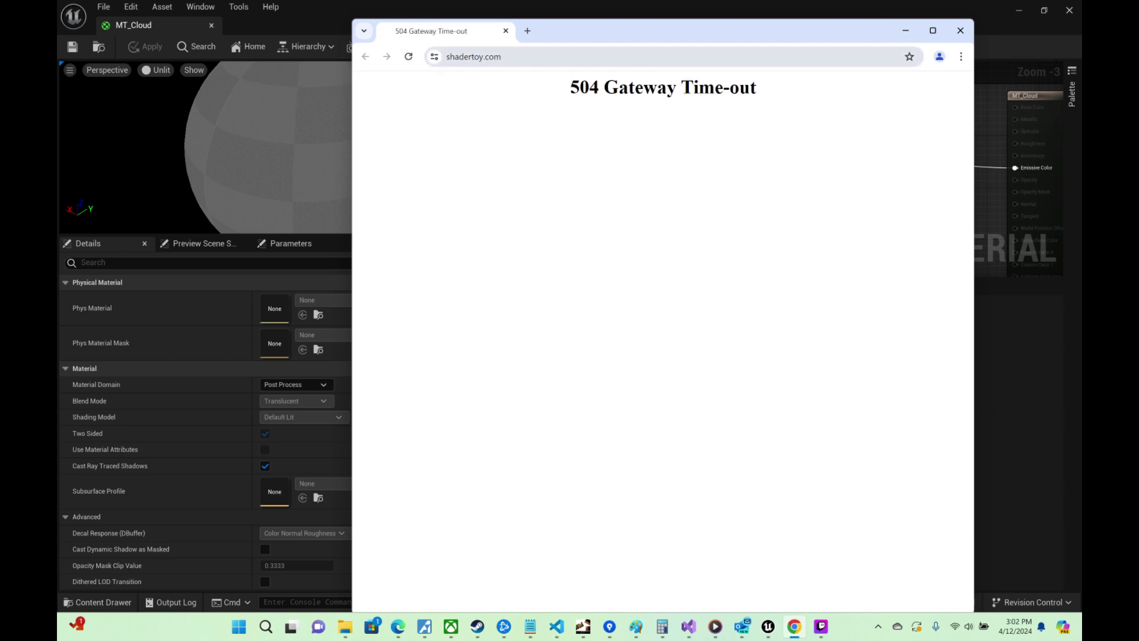
pyautogui.click(443, 57)
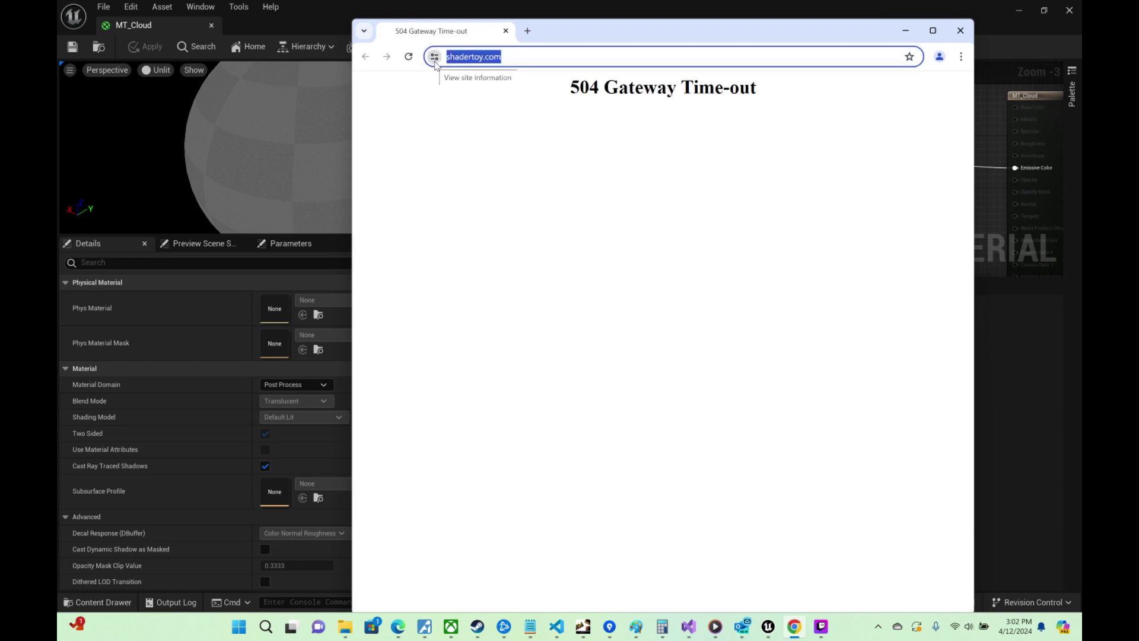
pyautogui.click(435, 60)
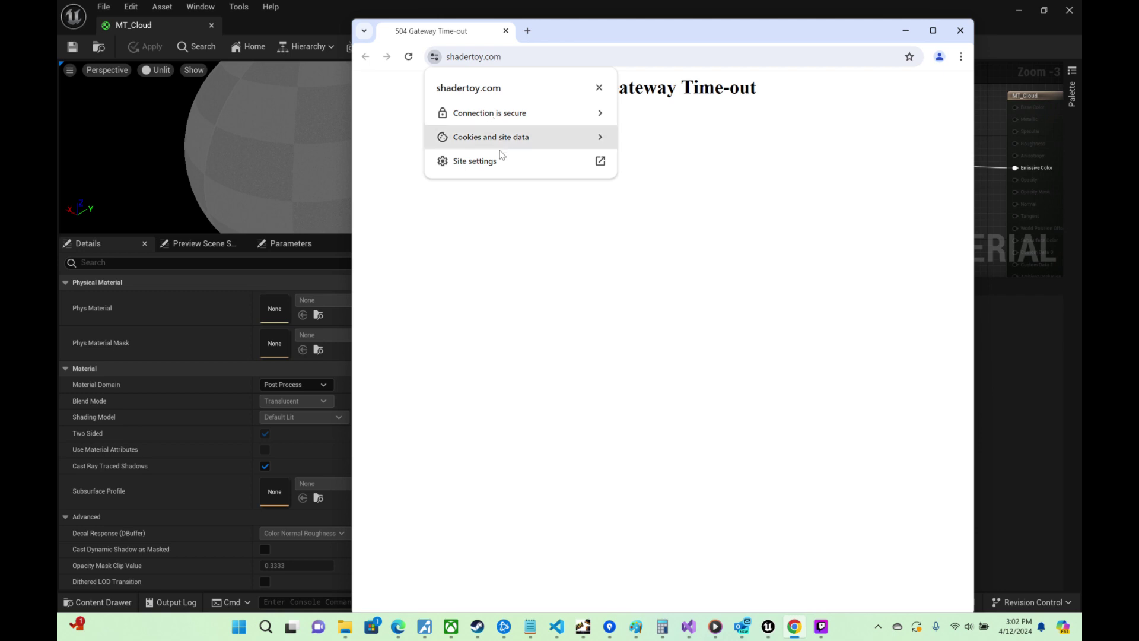
pyautogui.click(485, 59)
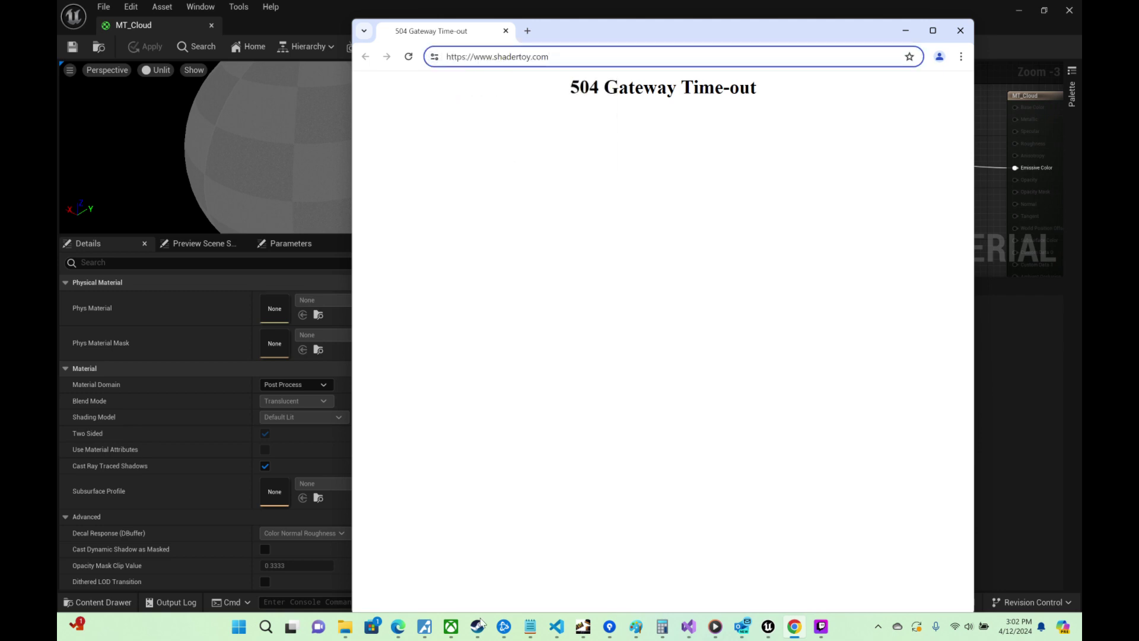
pyautogui.press('Return')
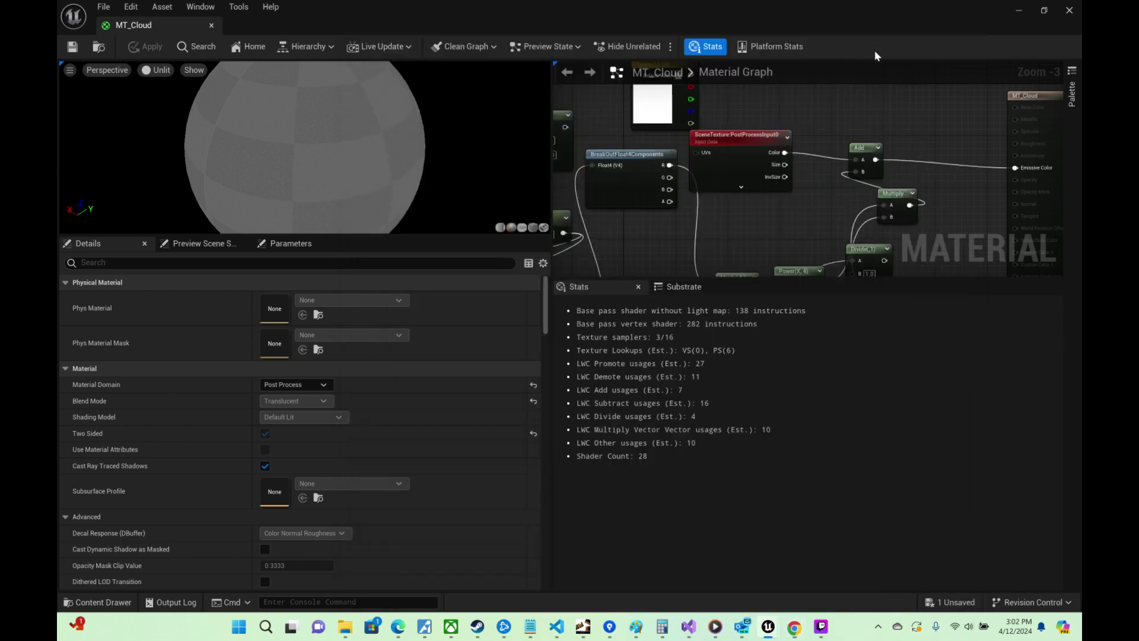
pyautogui.click(905, 30)
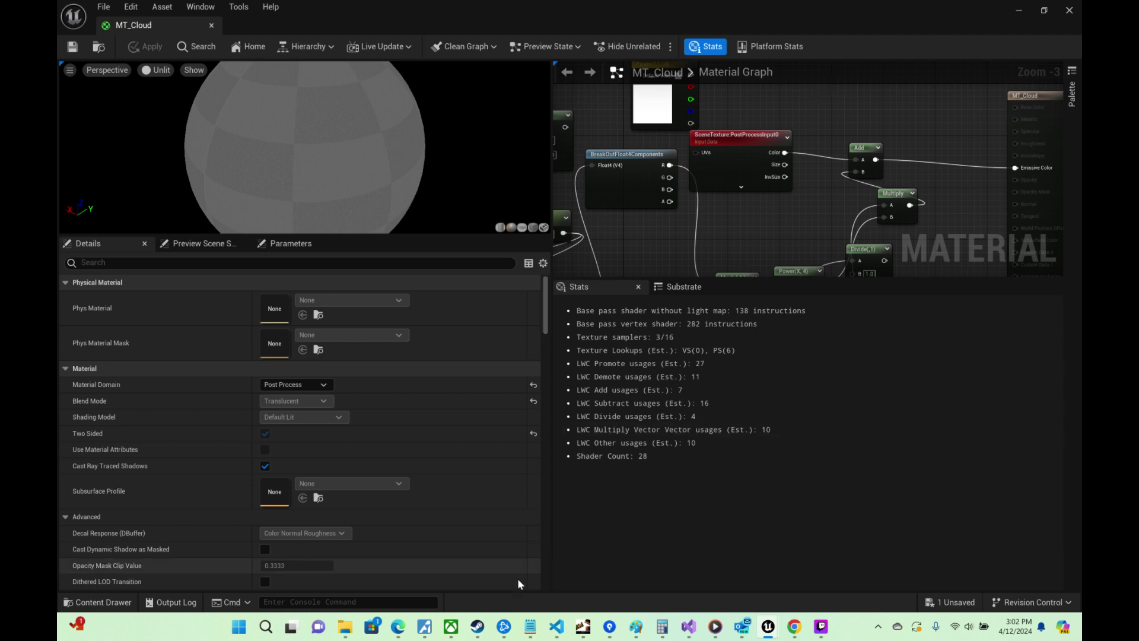
# Step: Connect the A output of BreakOutFloat4Components to the Base input of the Power node
pyautogui.moveTo(890, 254); pyautogui.dragTo(837, 122, button='right')
pyautogui.moveTo(743, 134); pyautogui.dragTo(813, 288, button='right')
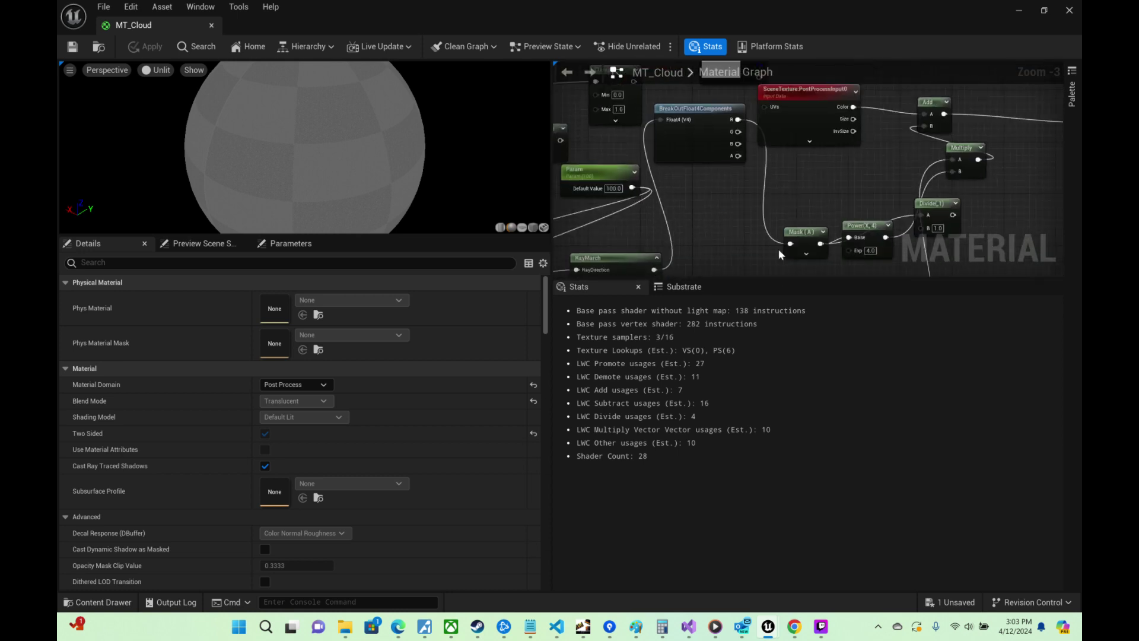
pyautogui.moveTo(738, 157); pyautogui.dragTo(853, 241)
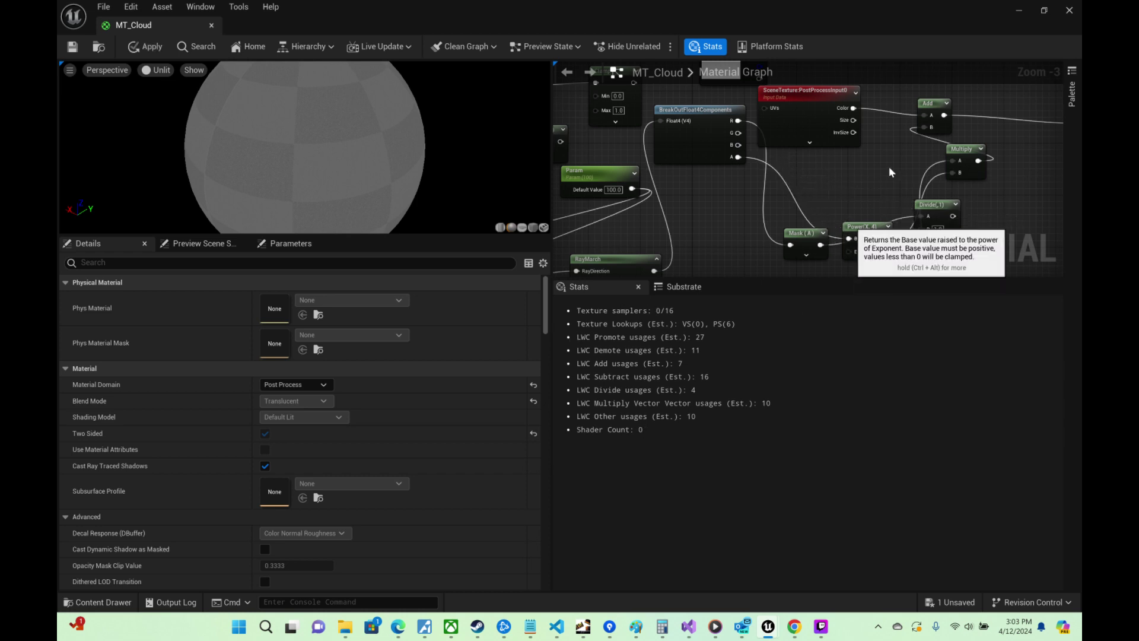
# Step: Connect the Power output to the Add node's B input, move the Divide and Multiply nodes aside, and save MT_Cloud
pyautogui.moveTo(890, 169); pyautogui.dragTo(681, 149, button='right')
pyautogui.moveTo(737, 185); pyautogui.dragTo(652, 142)
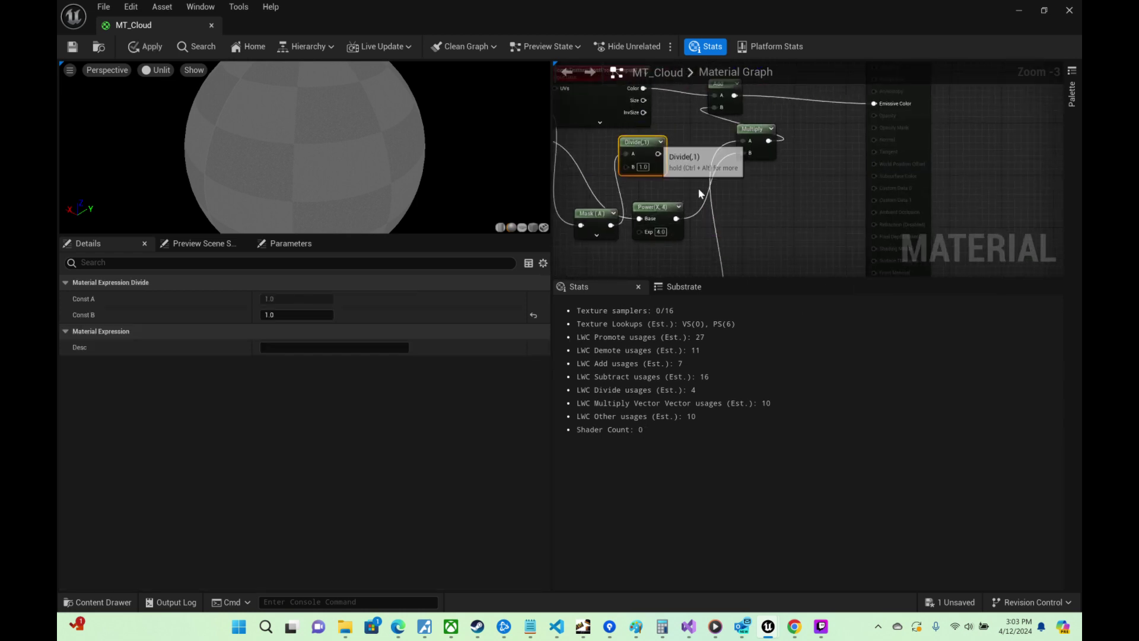
pyautogui.moveTo(677, 218); pyautogui.dragTo(715, 108)
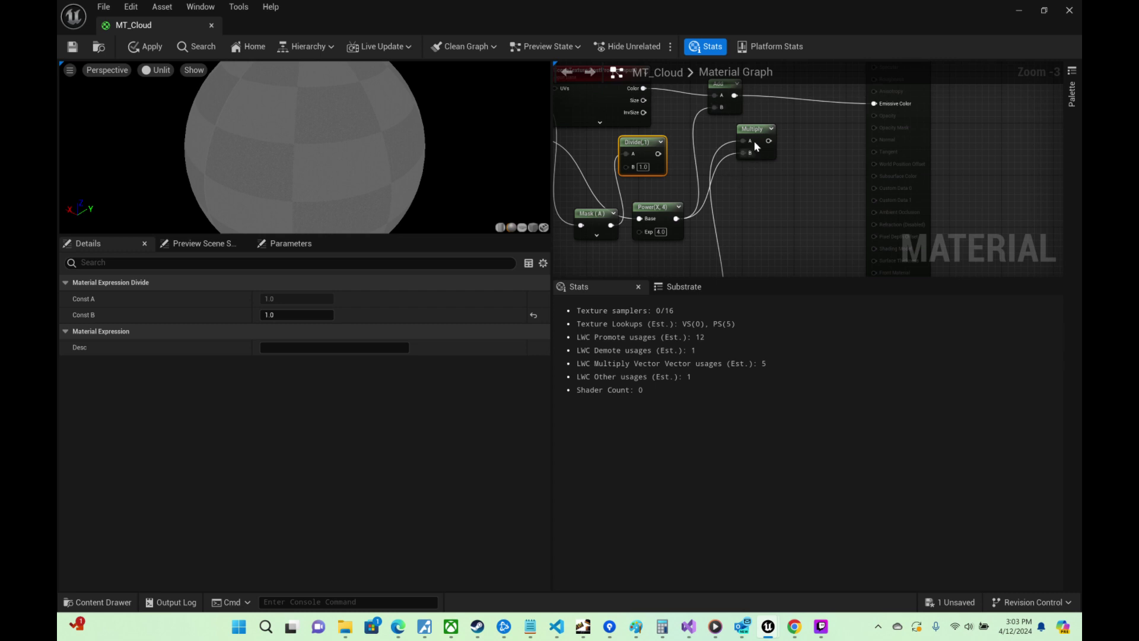
pyautogui.moveTo(756, 146); pyautogui.dragTo(738, 172)
pyautogui.click(68, 47)
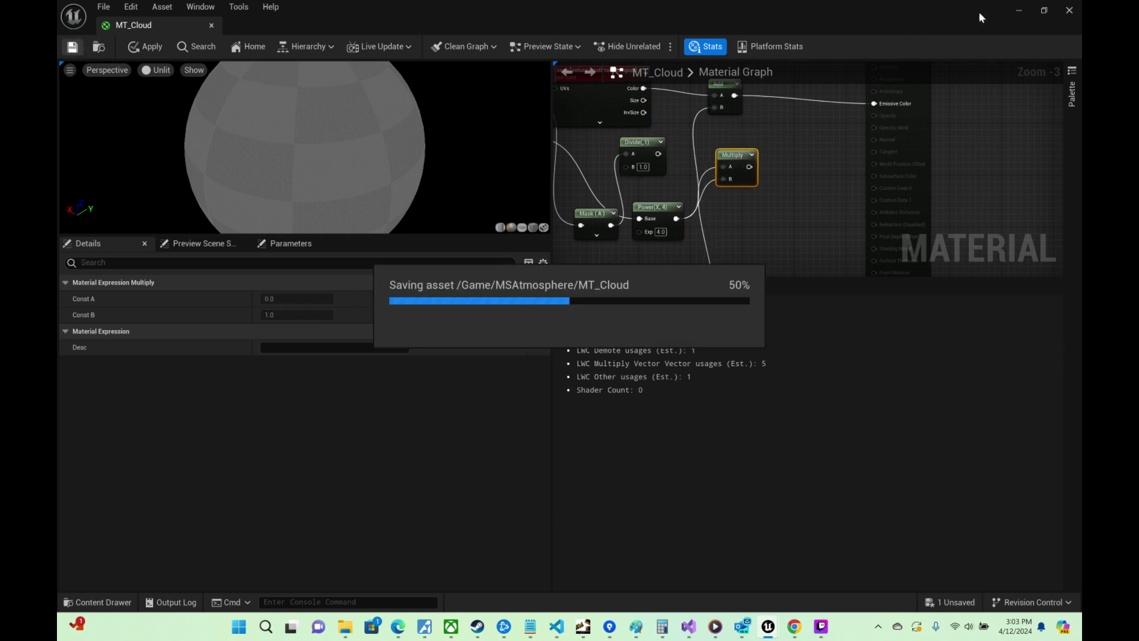
# Step: Minimize the material editor and fly through the level viewport to examine the clouds rendered inside the PostProcessVolume
pyautogui.click(1019, 10)
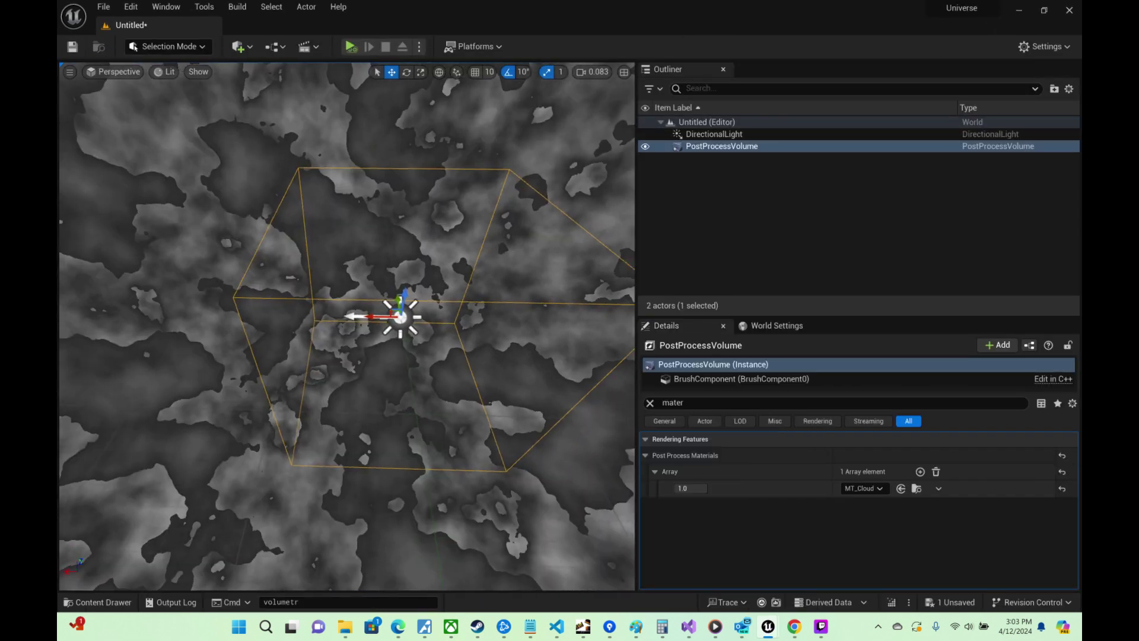
pyautogui.scroll(-6, 348, 326)
pyautogui.press('w')
pyautogui.moveTo(347, 326); pyautogui.dragTo(73, 313, button='right')
pyautogui.press('w')
pyautogui.scroll(-7, 347, 327)
pyautogui.press('a')
pyautogui.press('a')
pyautogui.press('d')
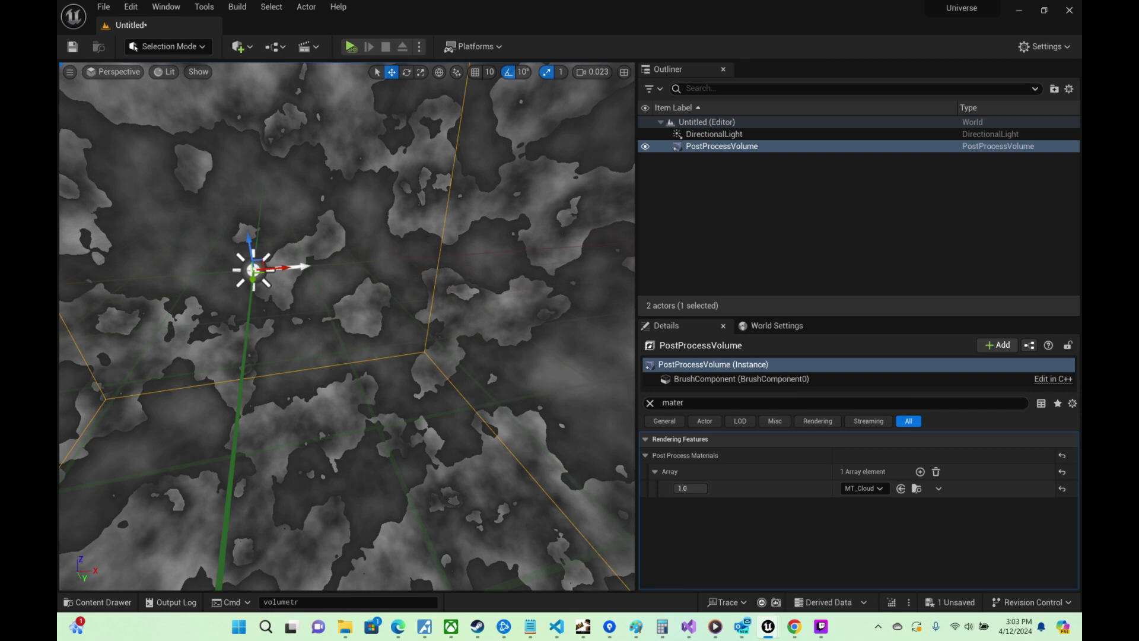
pyautogui.moveTo(267, 262); pyautogui.dragTo(255, 269, button='right')
pyautogui.press('w')
pyautogui.press('s')
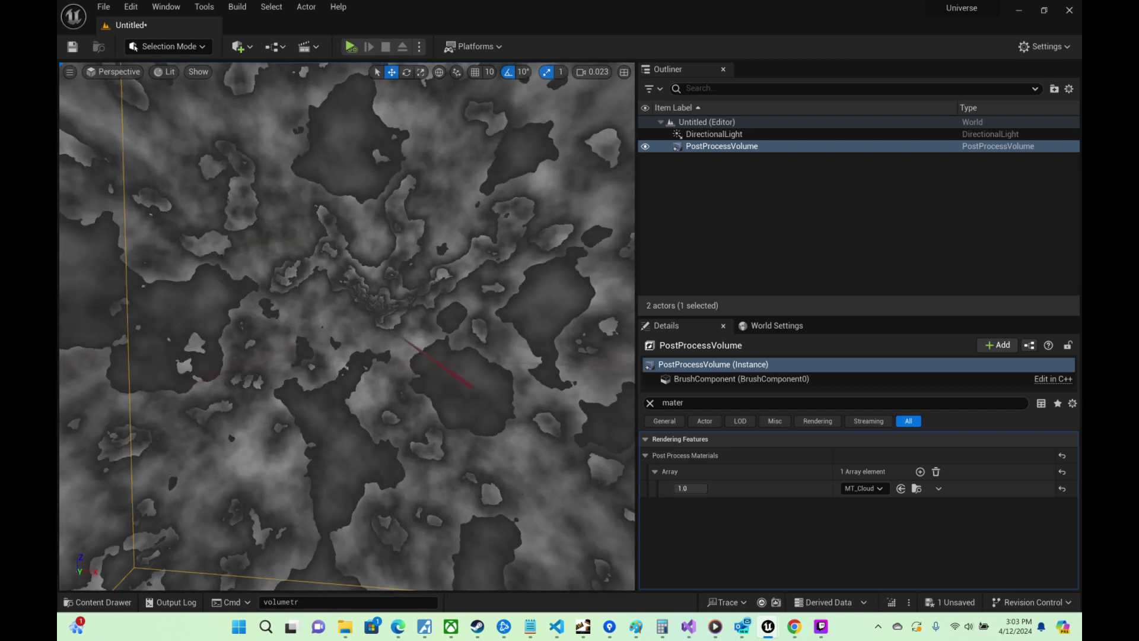
pyautogui.press('w')
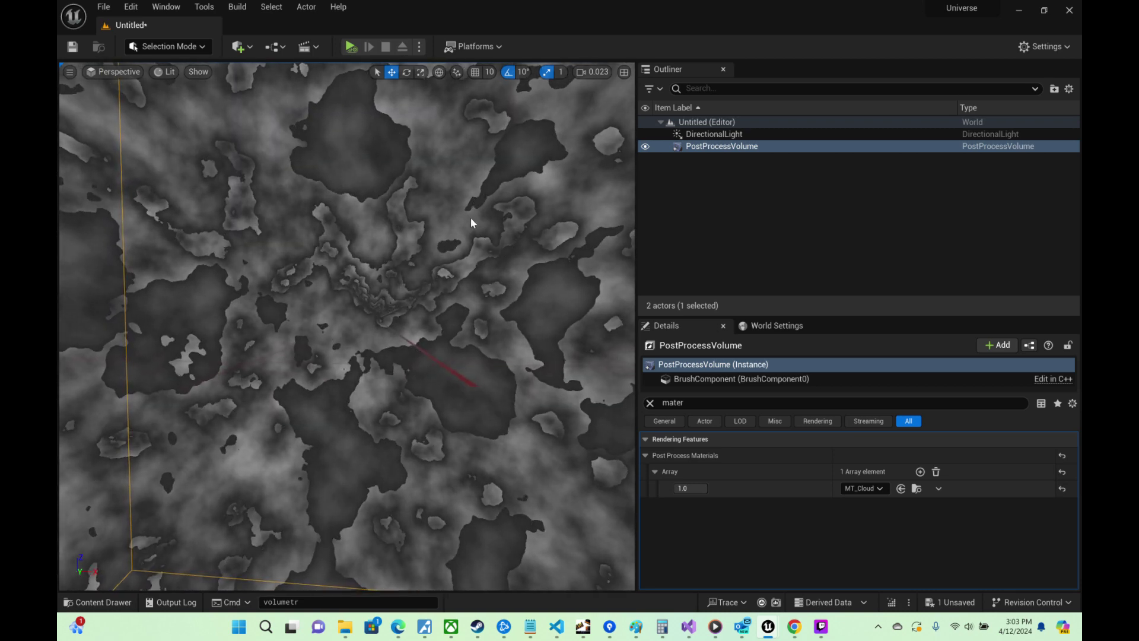
# Step: Place a reduced MT_Cloud window beside the level viewport, set the constant feeding RayMarch's StepSize to 0.1, and save the material
pyautogui.hotkey('alt', 'Tab')
pyautogui.moveTo(502, 145)
pyautogui.mouseDown(button='right')
pyautogui.moveTo(702, 206)
pyautogui.moveTo(814, 143)
pyautogui.moveTo(819, 38)
pyautogui.mouseUp(button='right')
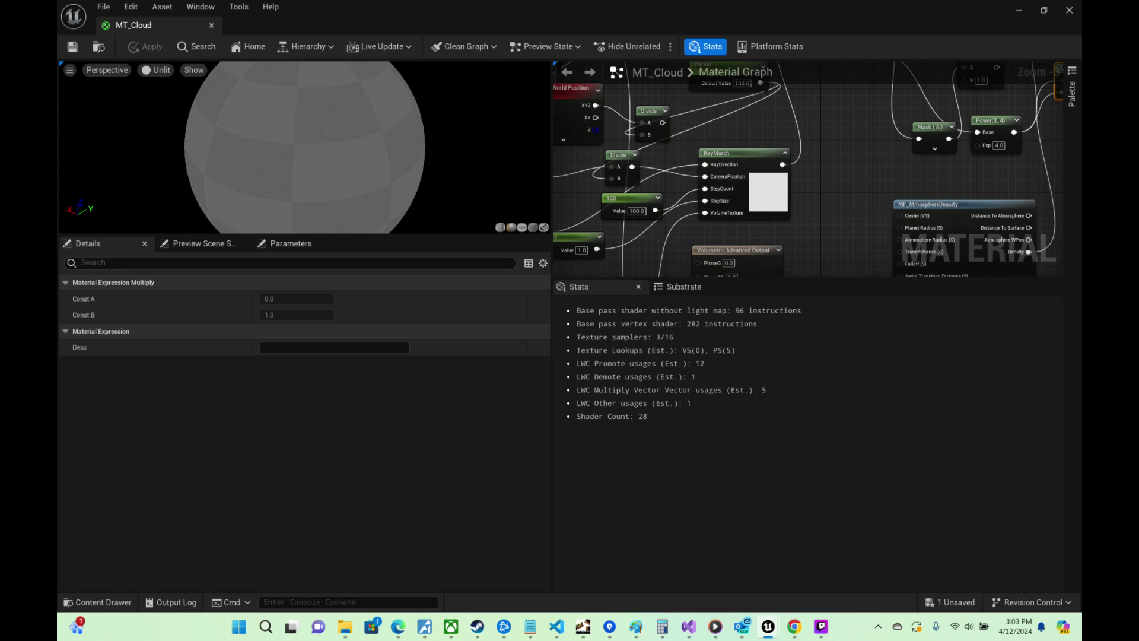
pyautogui.click(582, 250)
pyautogui.click(1045, 12)
pyautogui.moveTo(728, 120); pyautogui.dragTo(965, 55)
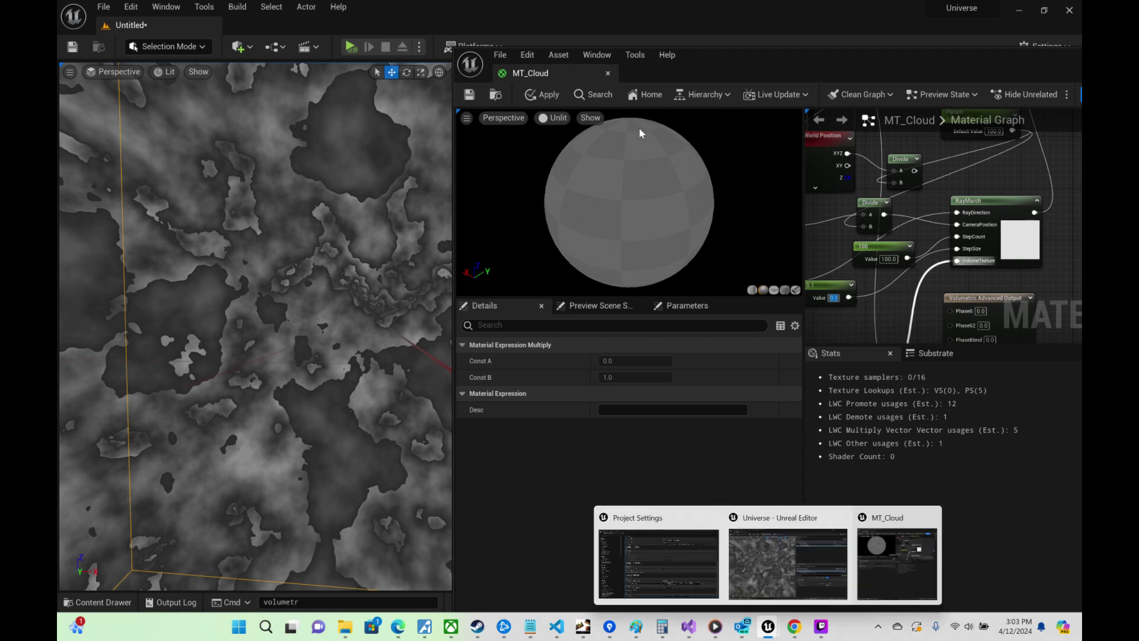
pyautogui.write('0.1')
pyautogui.click(469, 95)
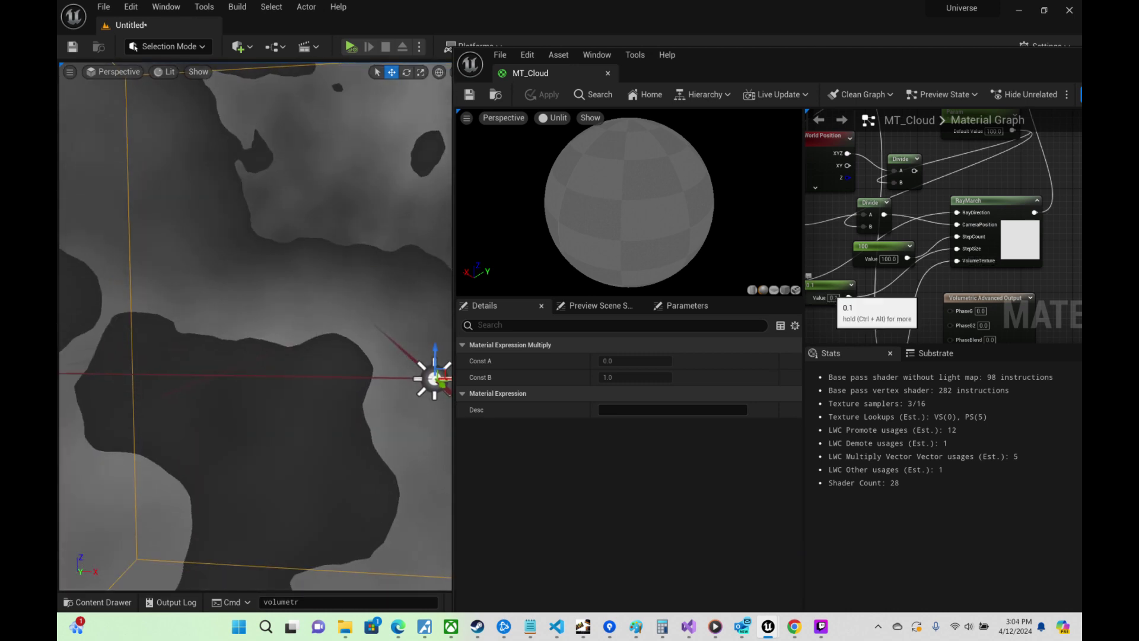
# Step: Set the StepSize constant to 2, save the material, and narrow the MT_Cloud window to expose more of the level viewport
pyautogui.click(833, 298)
pyautogui.write('2')
pyautogui.press('Return')
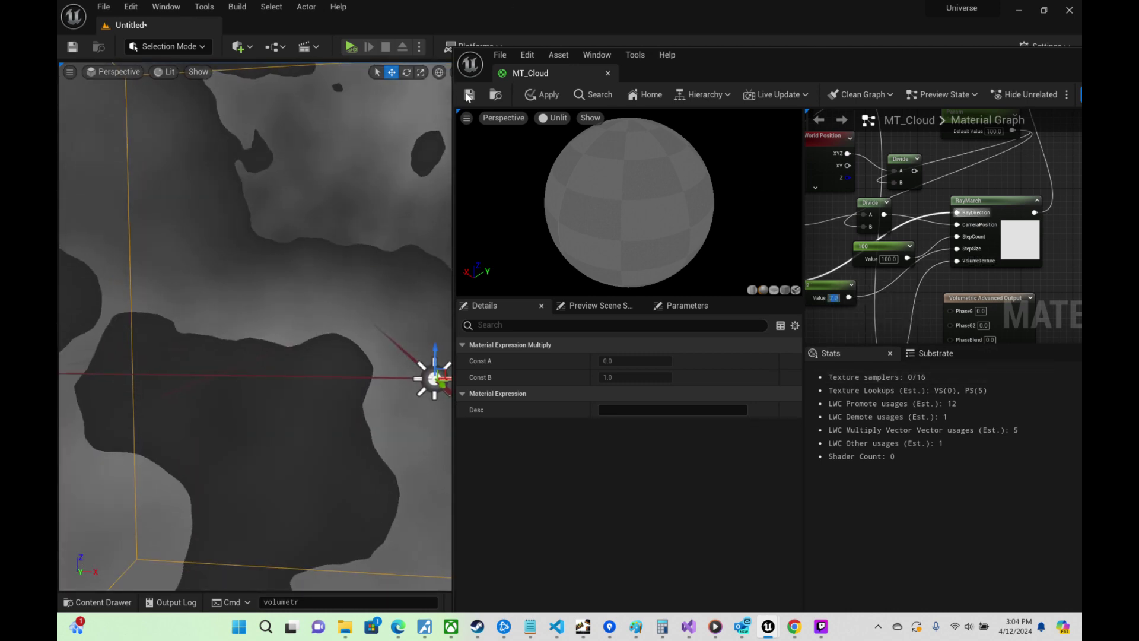
pyautogui.click(468, 97)
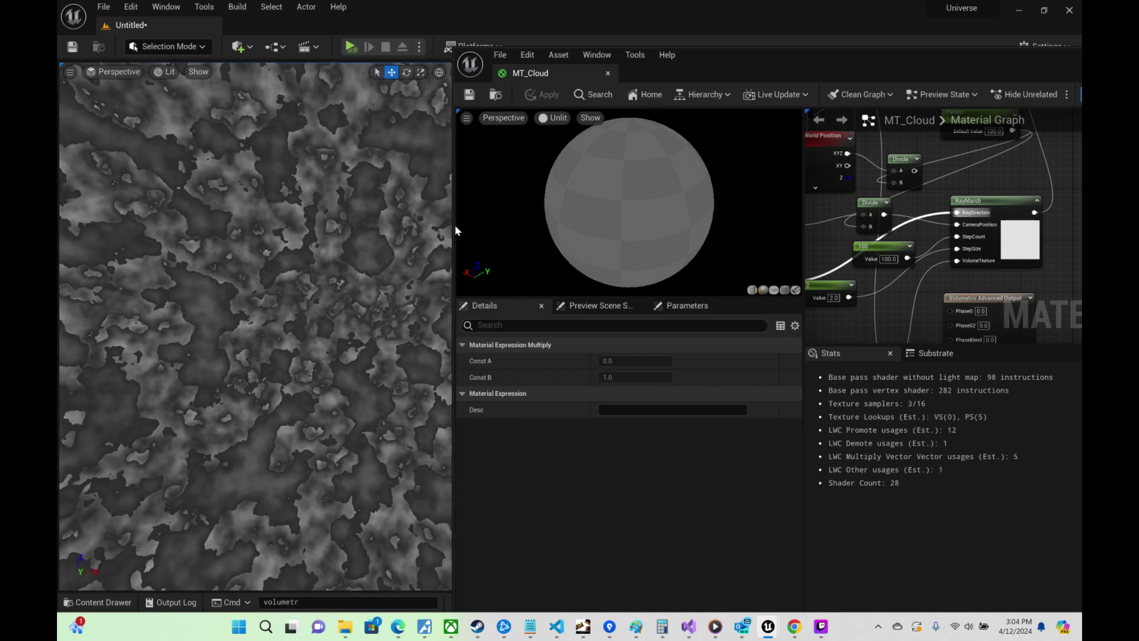
pyautogui.moveTo(454, 224); pyautogui.dragTo(512, 310)
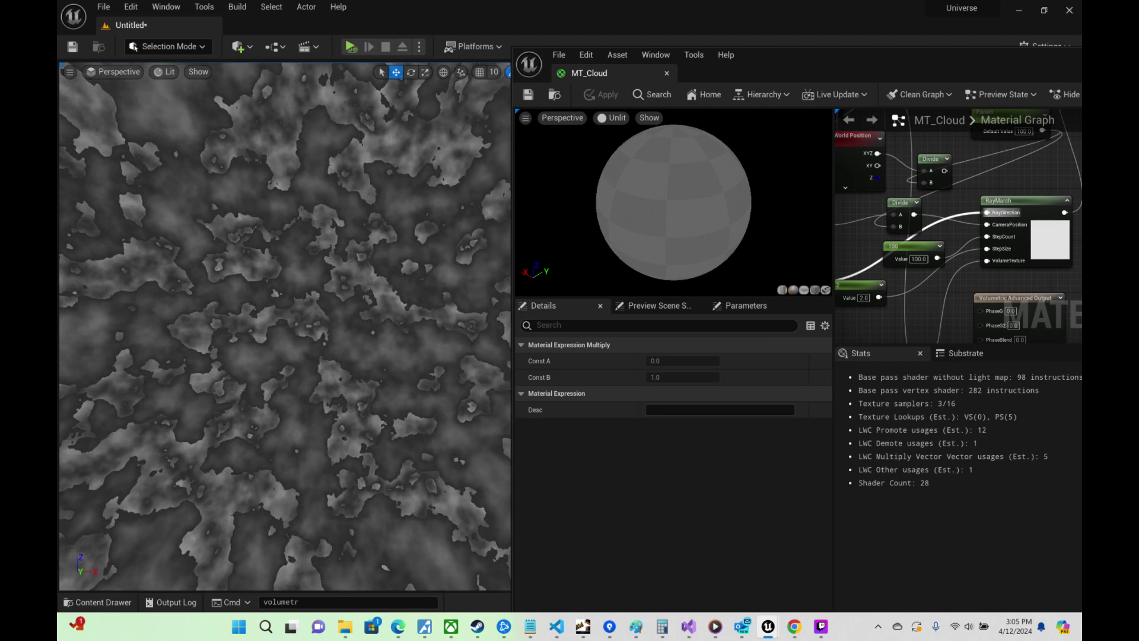
# Step: Shift the MT_Cloud output node slightly and move the Multiply node down below the Power node
pyautogui.moveTo(956, 273); pyautogui.dragTo(555, 177, button='right')
pyautogui.moveTo(1077, 279); pyautogui.dragTo(848, 343, button='right')
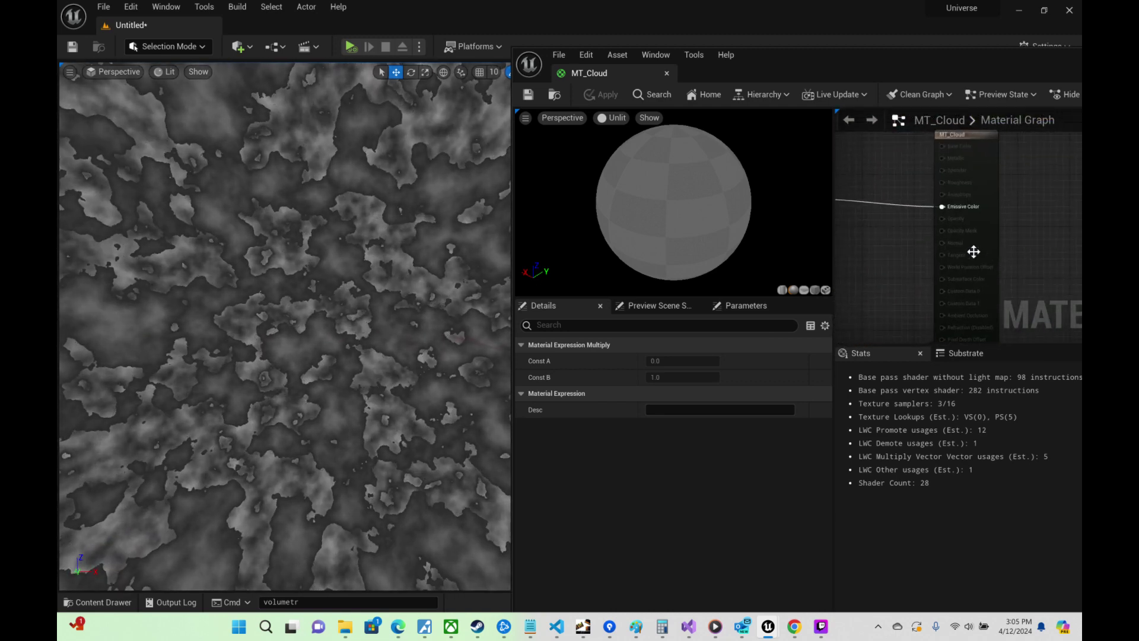
pyautogui.moveTo(980, 236); pyautogui.dragTo(999, 236)
pyautogui.moveTo(1038, 235); pyautogui.dragTo(1020, 205, button='right')
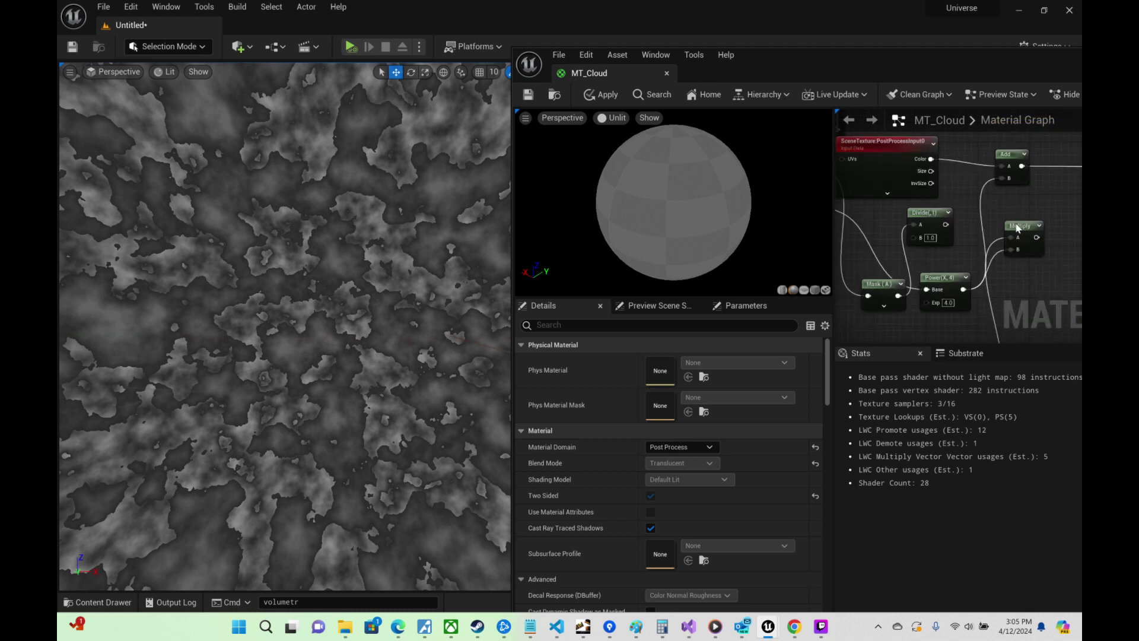
pyautogui.moveTo(1017, 229); pyautogui.dragTo(1022, 172)
pyautogui.moveTo(996, 297); pyautogui.dragTo(963, 121, button='right')
pyautogui.moveTo(905, 186); pyautogui.dragTo(1055, 332, button='right')
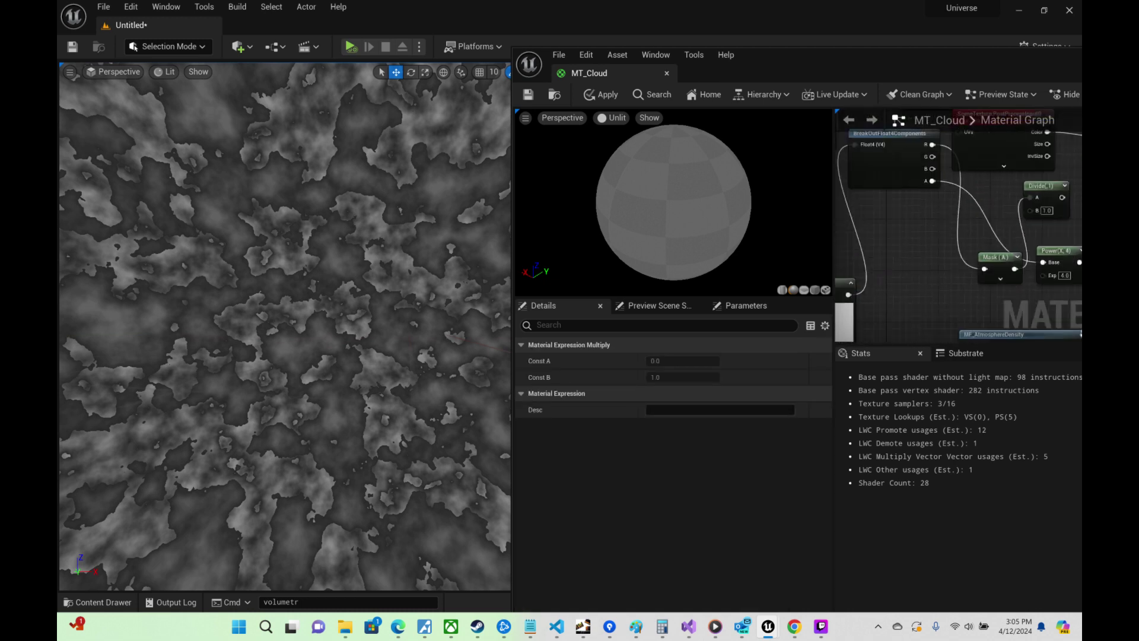
pyautogui.moveTo(1080, 161); pyautogui.dragTo(976, 177, button='right')
pyautogui.moveTo(977, 173); pyautogui.dragTo(986, 339)
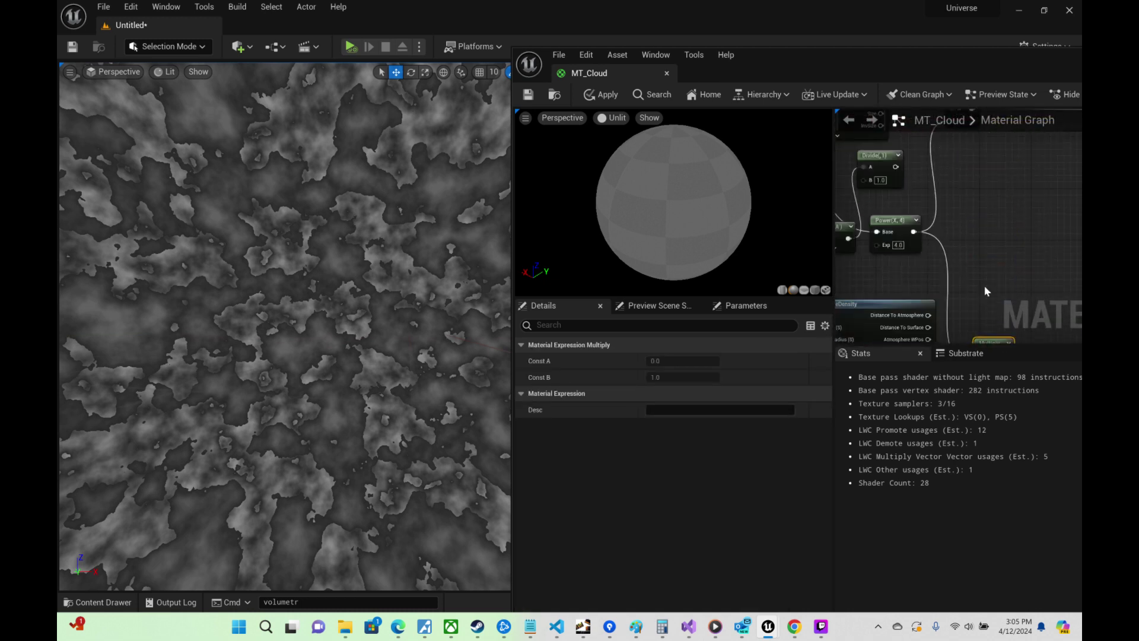
# Step: Connect the R output of BreakOutFloat4Components to the Power node's Base input, save MT_Cloud, and inspect the clouds in the level viewport
pyautogui.moveTo(987, 290); pyautogui.dragTo(1028, 283, button='right')
pyautogui.moveTo(852, 212); pyautogui.dragTo(907, 178, button='right')
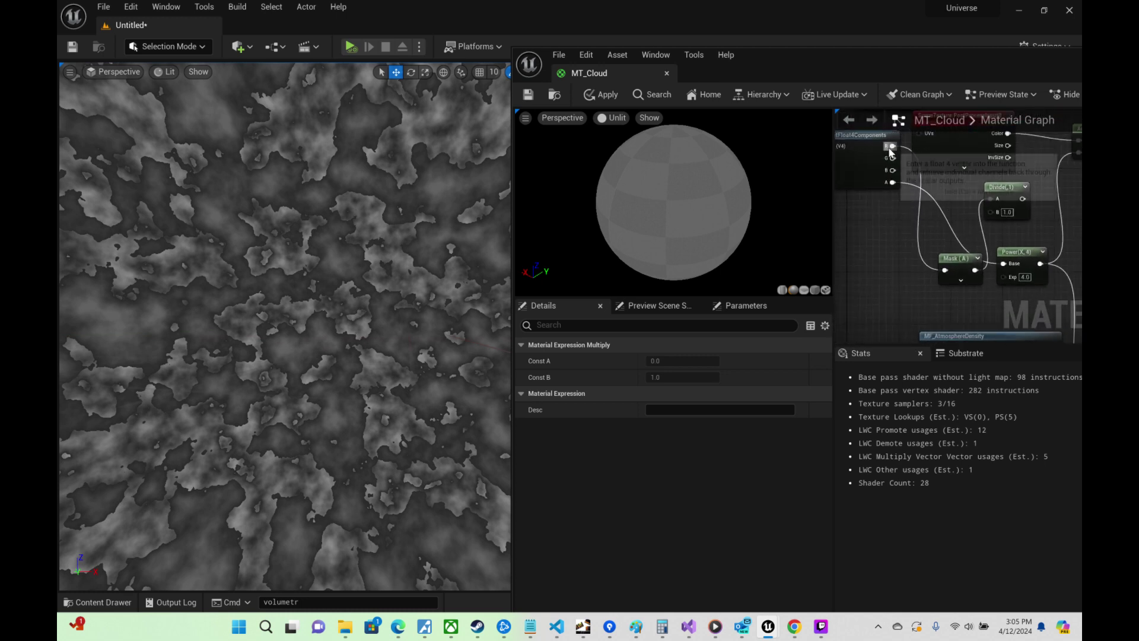
pyautogui.moveTo(892, 146); pyautogui.dragTo(1004, 264)
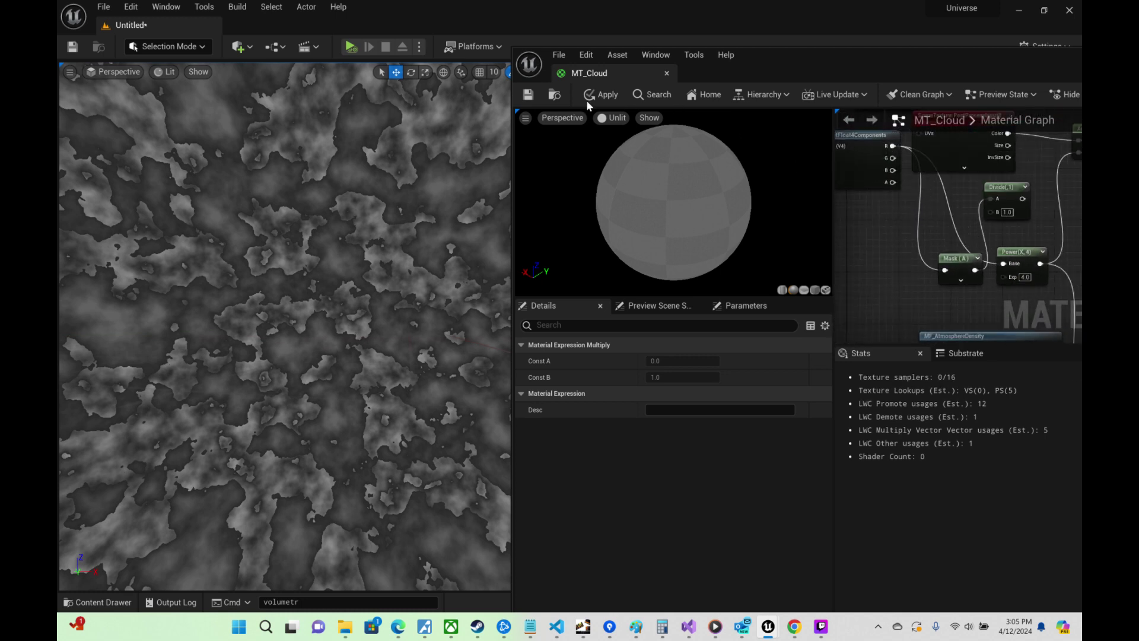
pyautogui.click(529, 95)
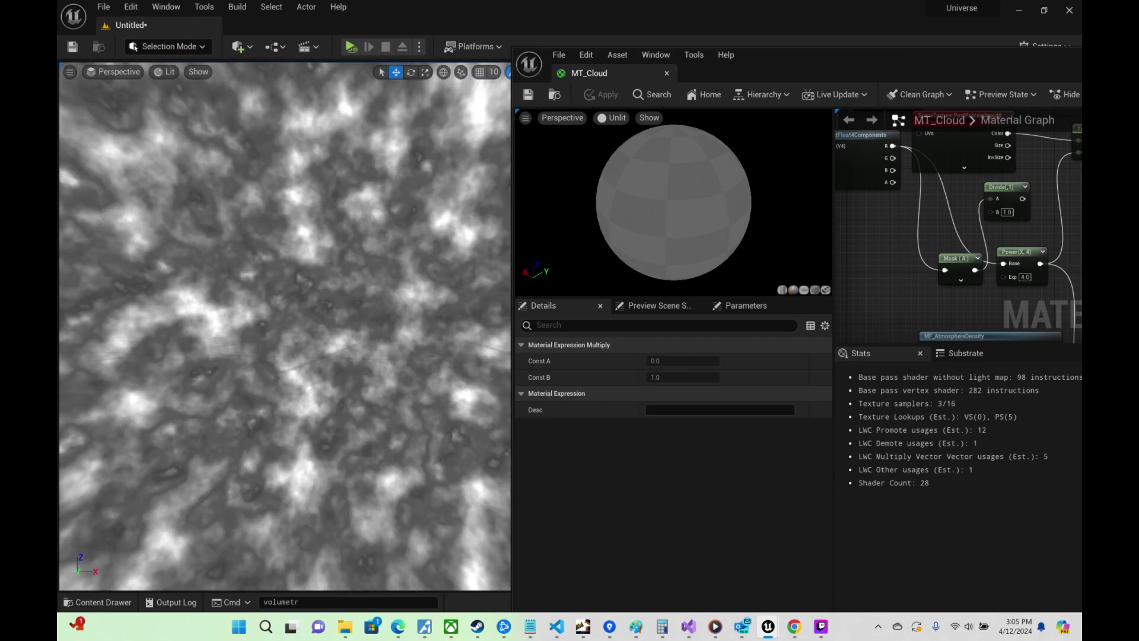
pyautogui.press('s')
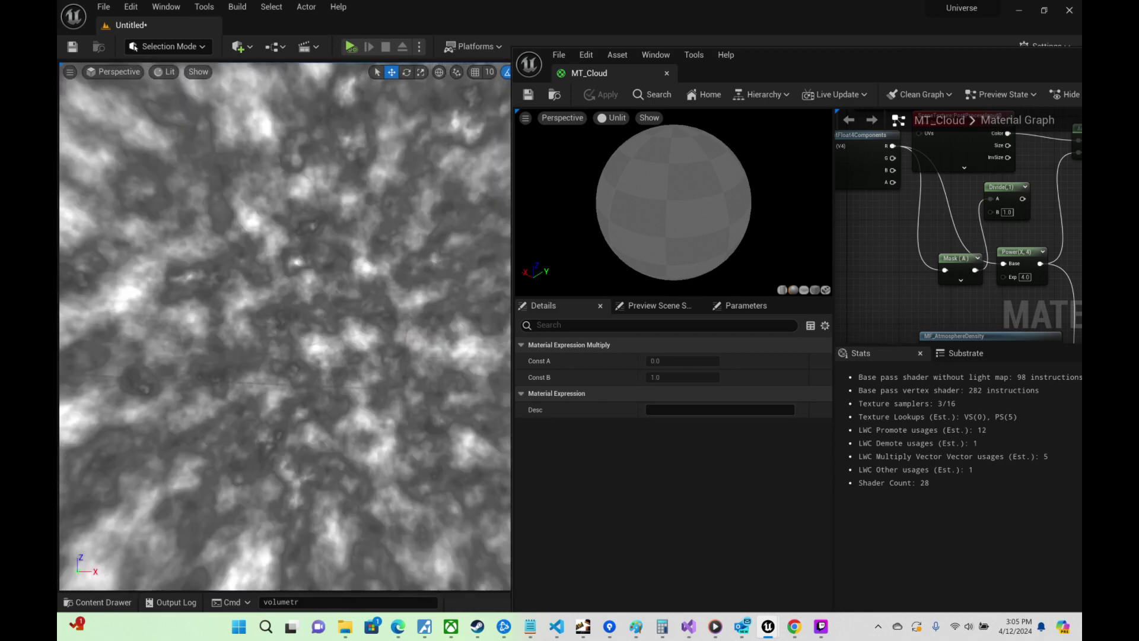
pyautogui.press('s')
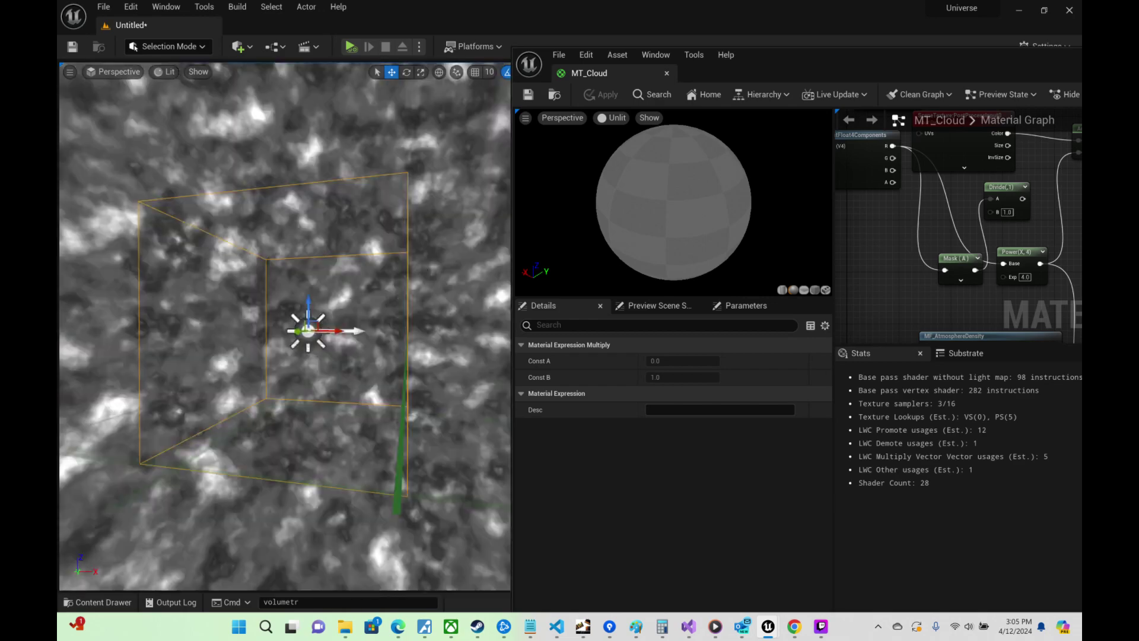
pyautogui.press('w')
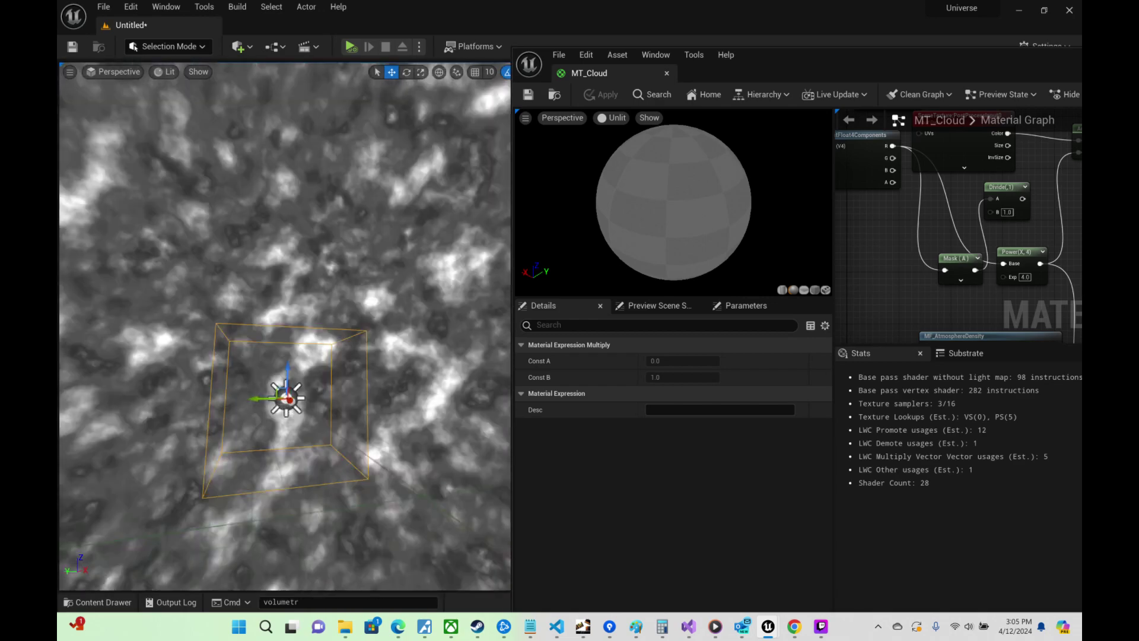
pyautogui.press('w')
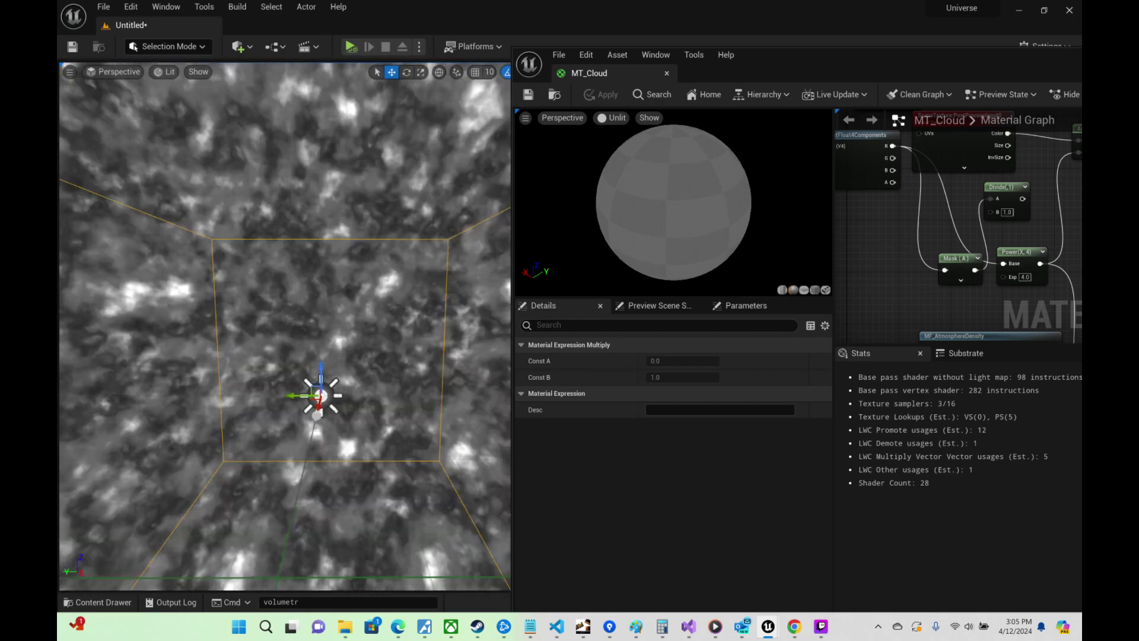
# Step: Set the constant feeding RayMarch's StepCount to 1000 and save the material
pyautogui.moveTo(1056, 279); pyautogui.dragTo(949, 185, button='right')
pyautogui.scroll(-2, 955, 192)
pyautogui.scroll(6, 943, 213)
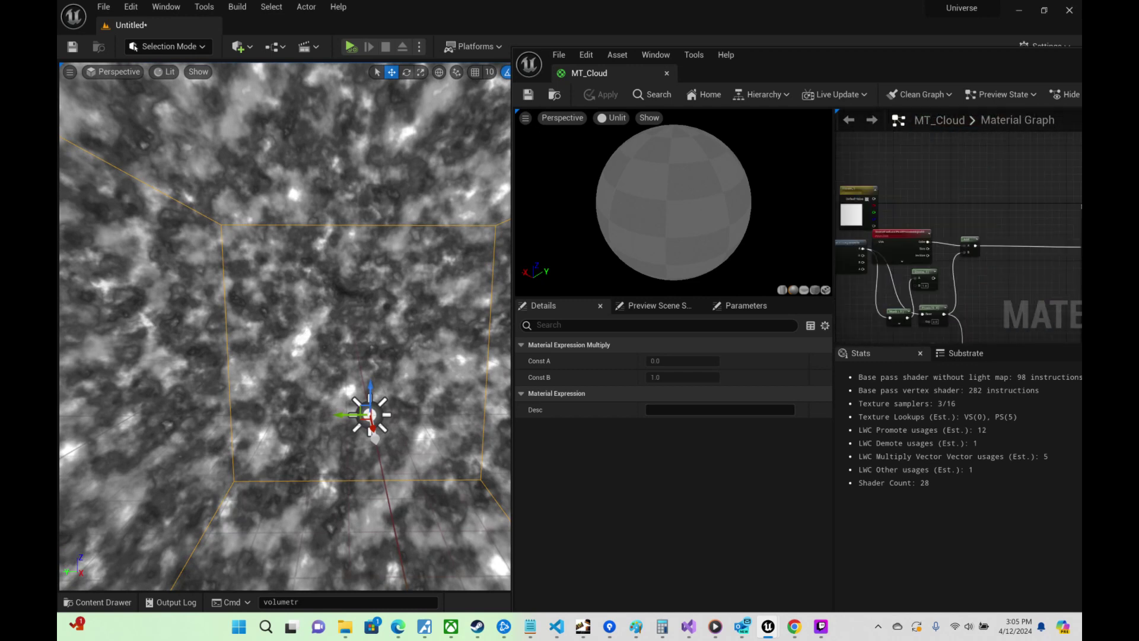
pyautogui.moveTo(943, 214); pyautogui.dragTo(995, 227, button='right')
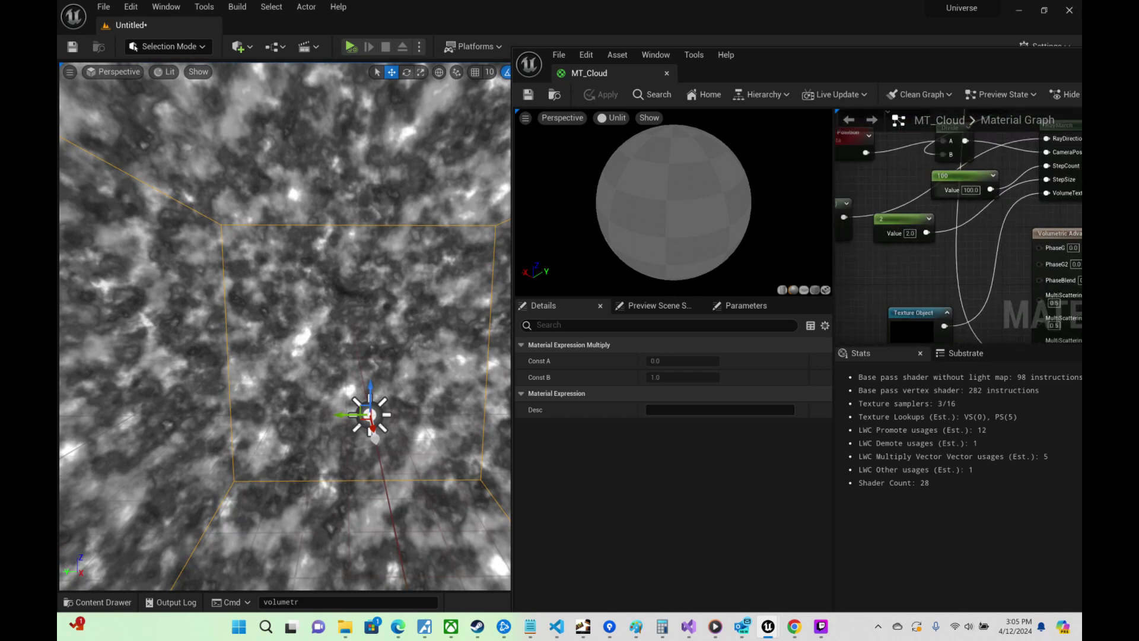
pyautogui.write('0')
pyautogui.press('Return')
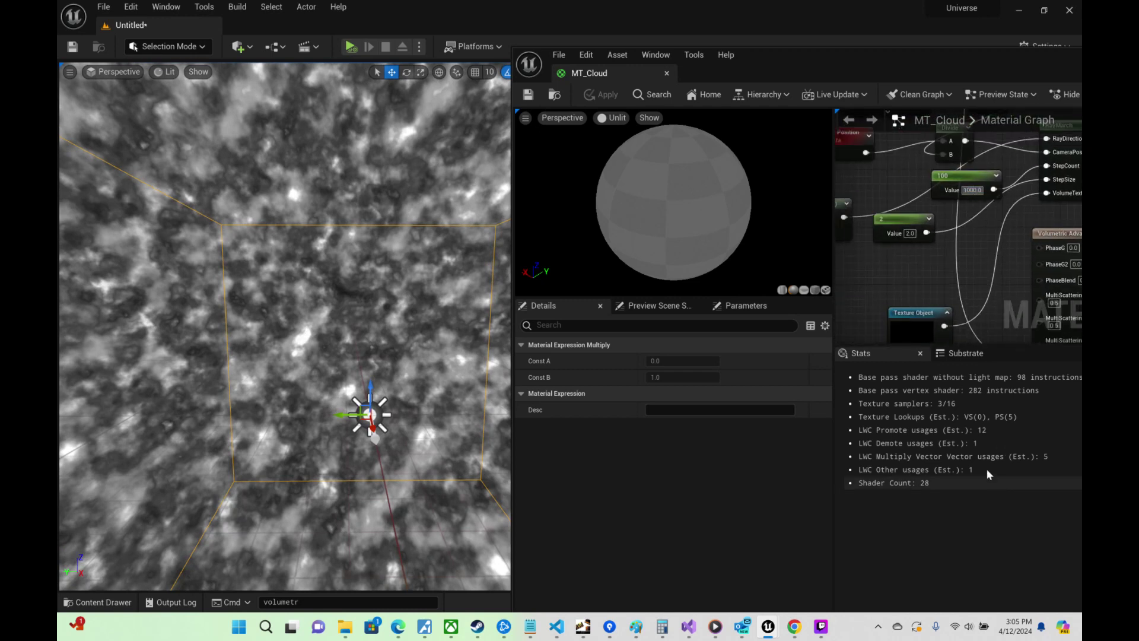
pyautogui.click(973, 238)
pyautogui.click(534, 93)
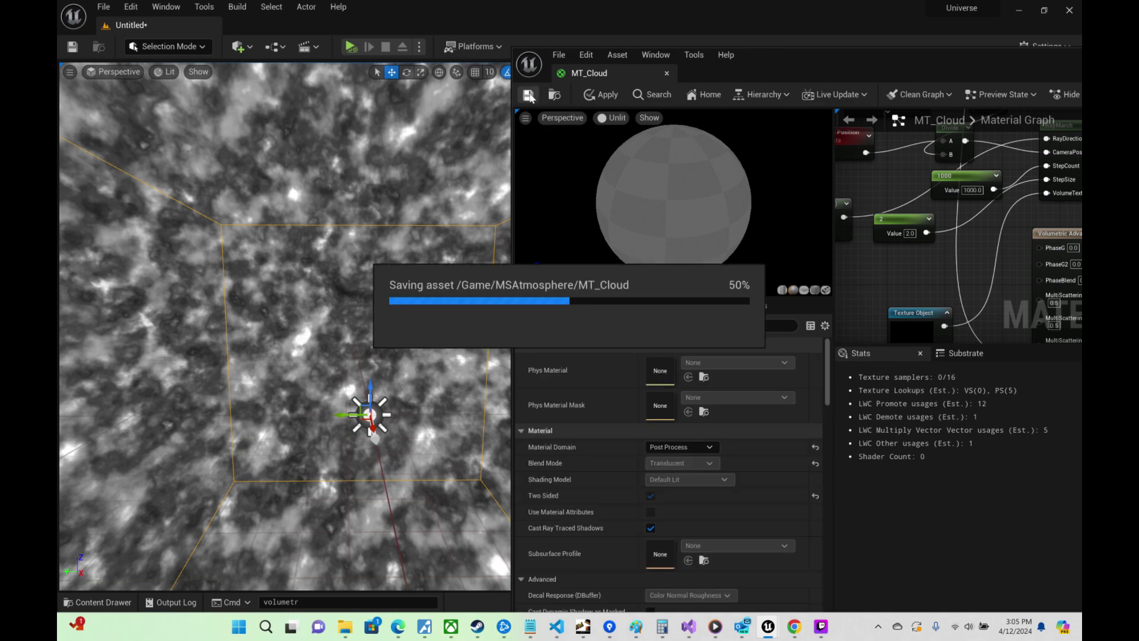
# Step: Fly around the level viewport to examine the clouds with the increased step count
pyautogui.moveTo(440, 154); pyautogui.dragTo(442, 138, button='right')
pyautogui.press('w')
pyautogui.scroll(-1, 442, 138)
pyautogui.moveTo(447, 185); pyautogui.dragTo(189, 196, button='right')
pyautogui.moveTo(456, 223); pyautogui.dragTo(462, 252, button='right')
pyautogui.moveTo(285, 327); pyautogui.dragTo(403, 371, button='right')
pyautogui.press('s')
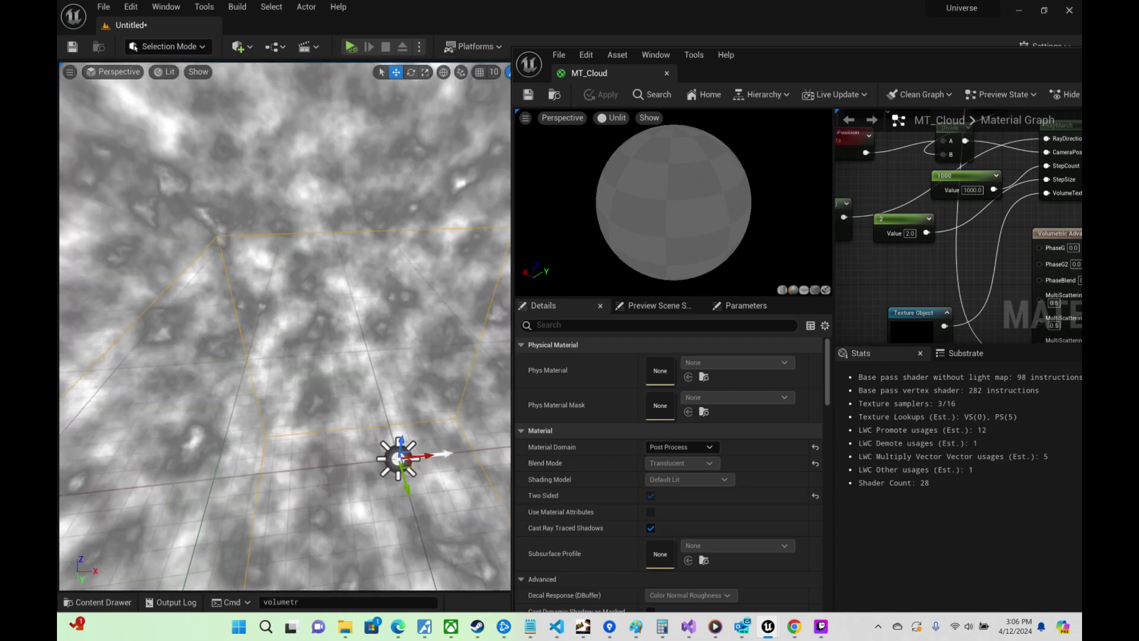
pyautogui.press('w')
pyautogui.press('w')
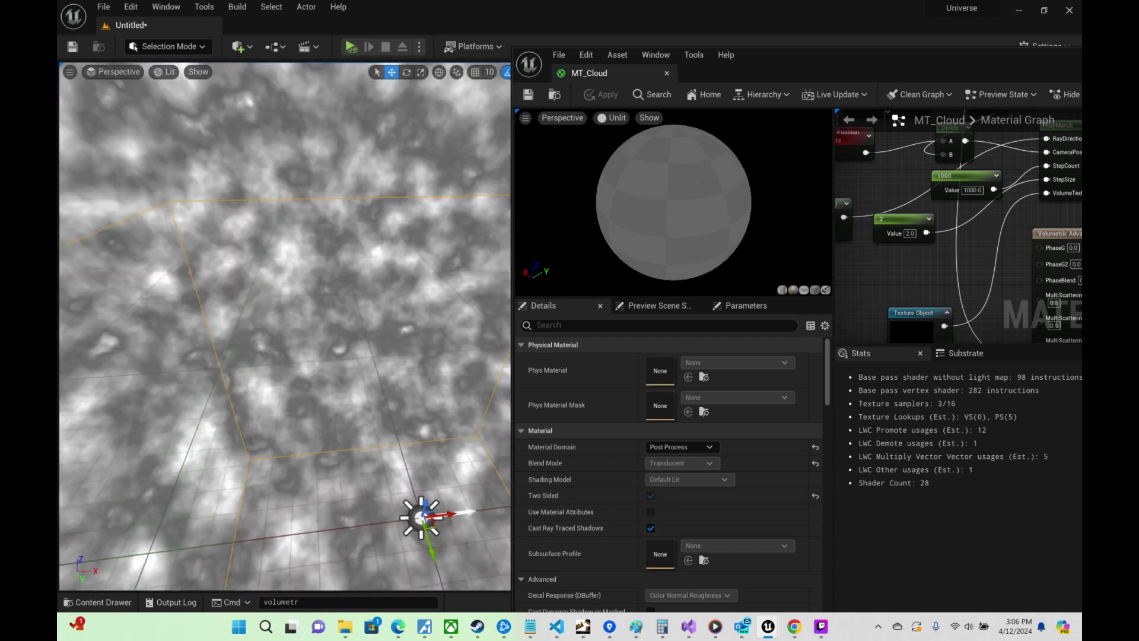
pyautogui.press('s')
pyautogui.moveTo(285, 326); pyautogui.dragTo(428, 282, button='right')
pyautogui.moveTo(477, 309); pyautogui.dragTo(440, 155, button='right')
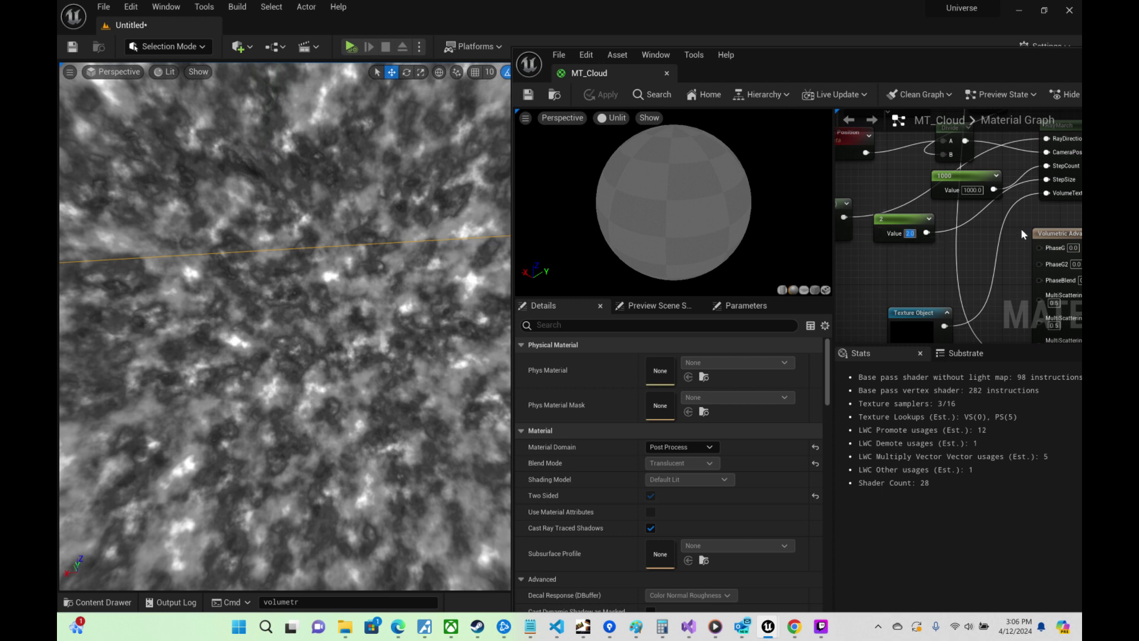
# Step: Set the constant feeding RayMarch's StepSize to 4 and save the material
pyautogui.write('4')
pyautogui.press('Return')
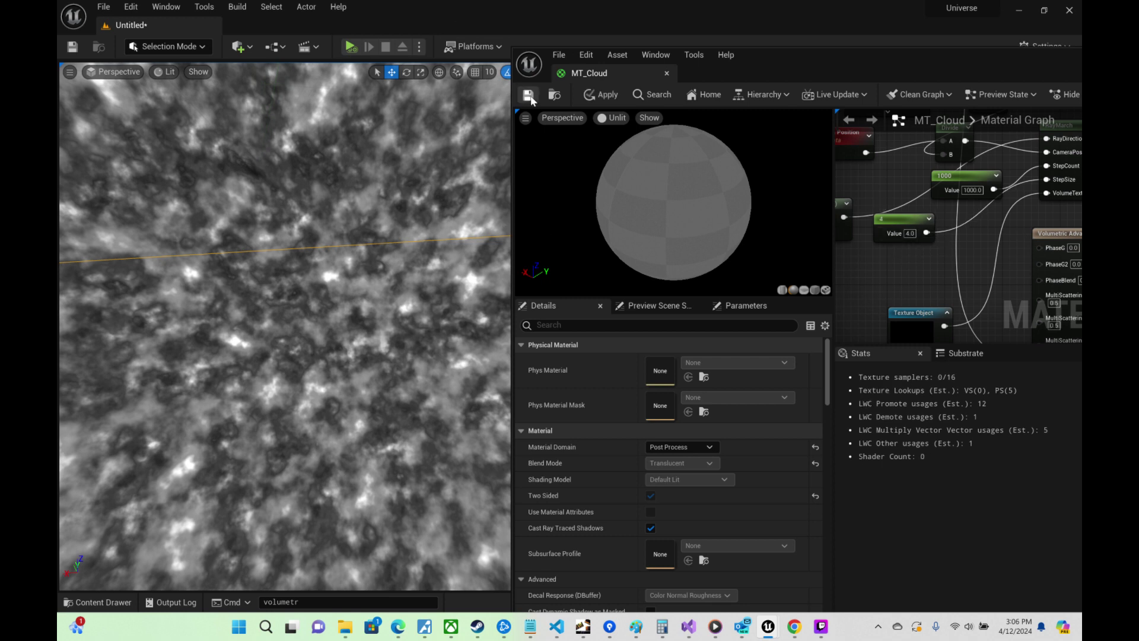
pyautogui.click(528, 95)
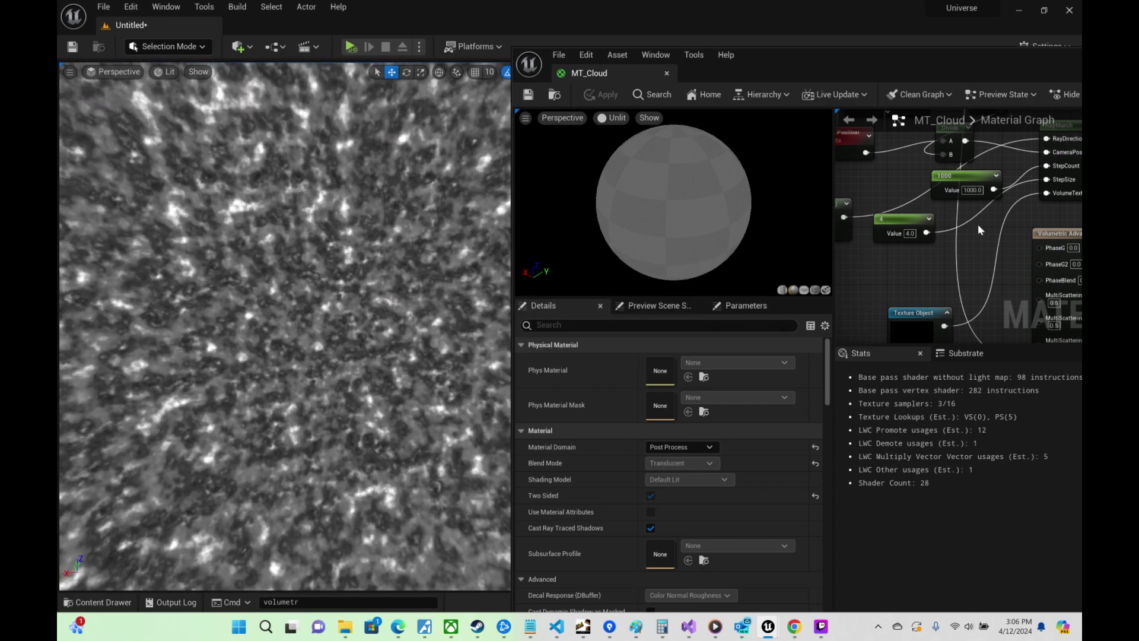
# Step: Widen the MT_Cloud material editor window to show more of the graph around RayMarch
pyautogui.moveTo(981, 231); pyautogui.dragTo(862, 237, button='right')
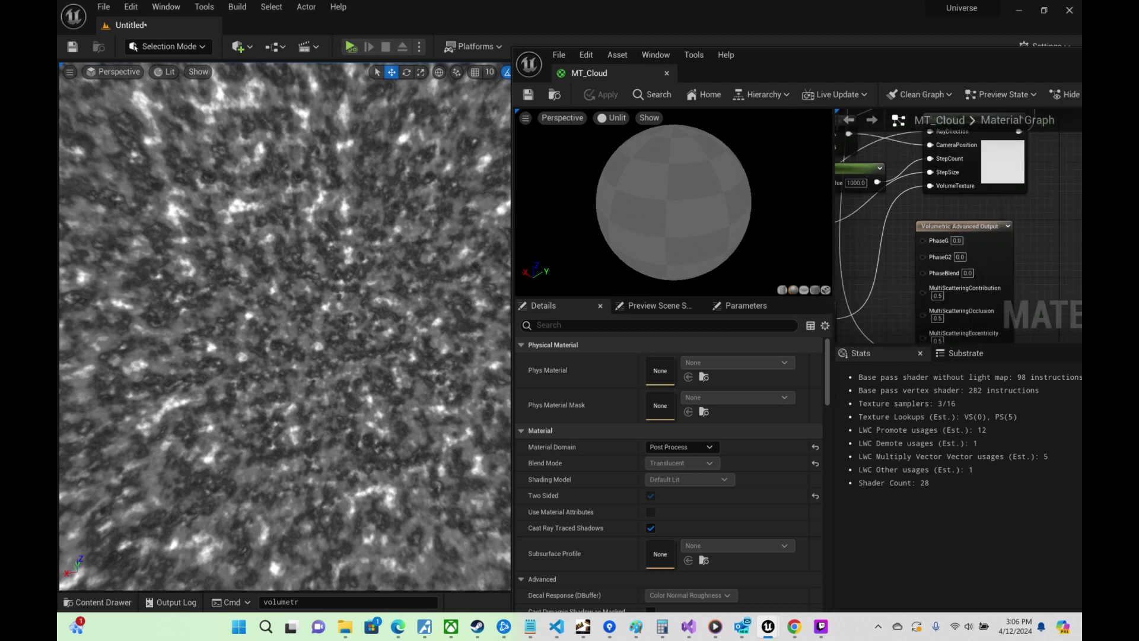
pyautogui.moveTo(514, 198); pyautogui.dragTo(298, 202)
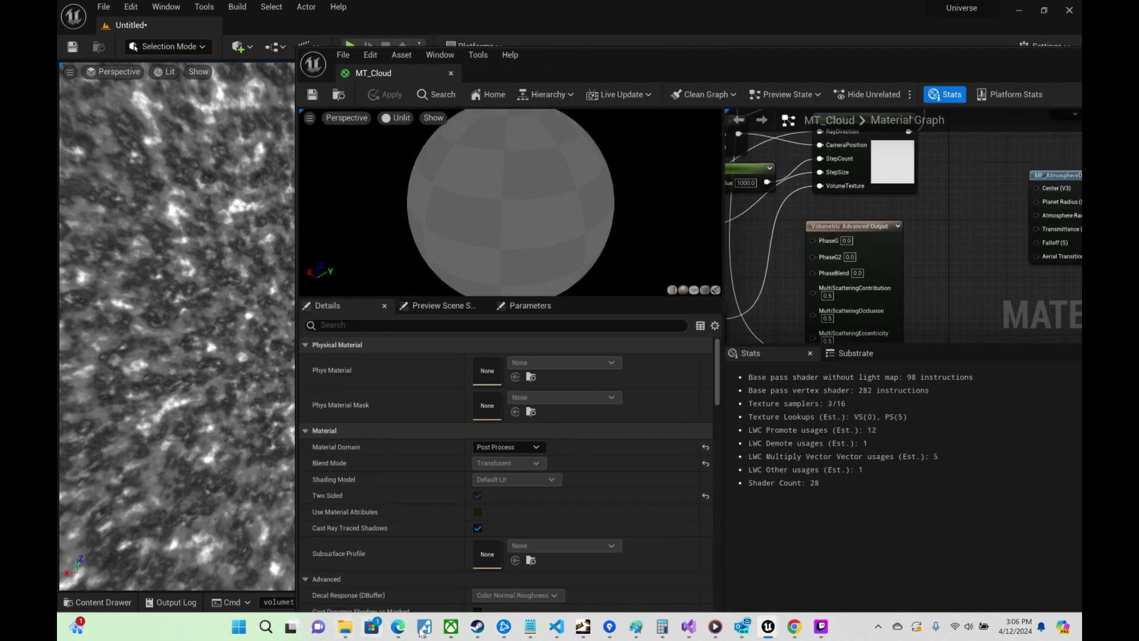
# Step: Switch to Edge and reload shadertoy.com/howto, and reload shadertoy.com in Chrome as well
pyautogui.click(398, 627)
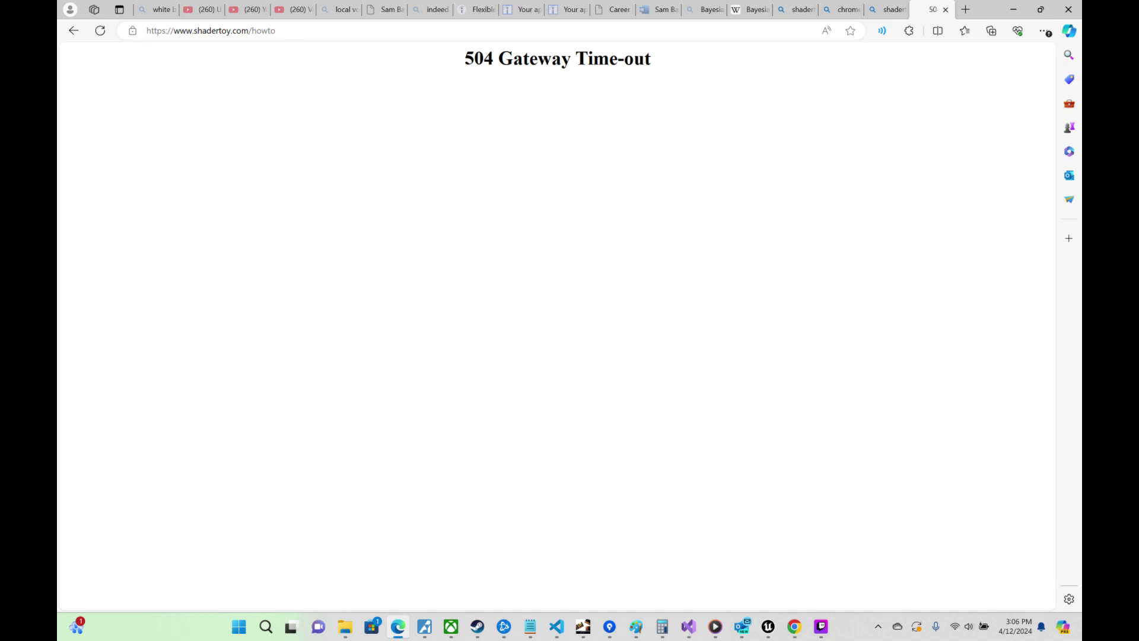
pyautogui.hotkey('ctrl', 'l')
pyautogui.press('Return')
pyautogui.click(791, 627)
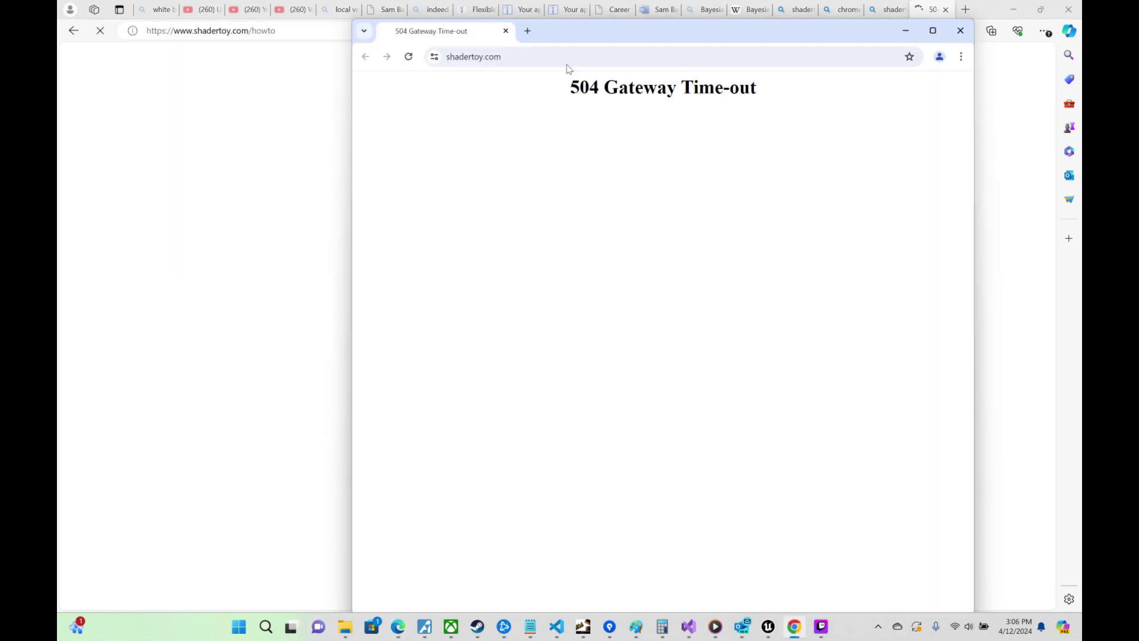
pyautogui.hotkey('ctrl', 'l')
pyautogui.press('Return')
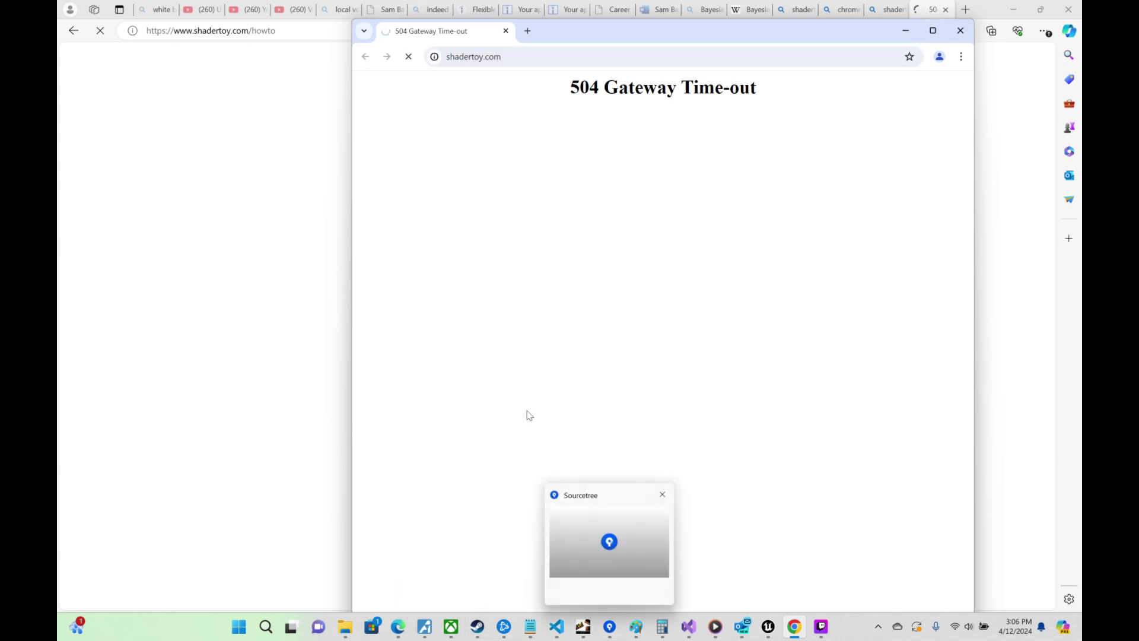
# Step: Return to the Bing results for "shadertoy downdetector" in Edge and look through them for Shadertoy's outage status
pyautogui.click(888, 9)
pyautogui.scroll(10, 350, 88)
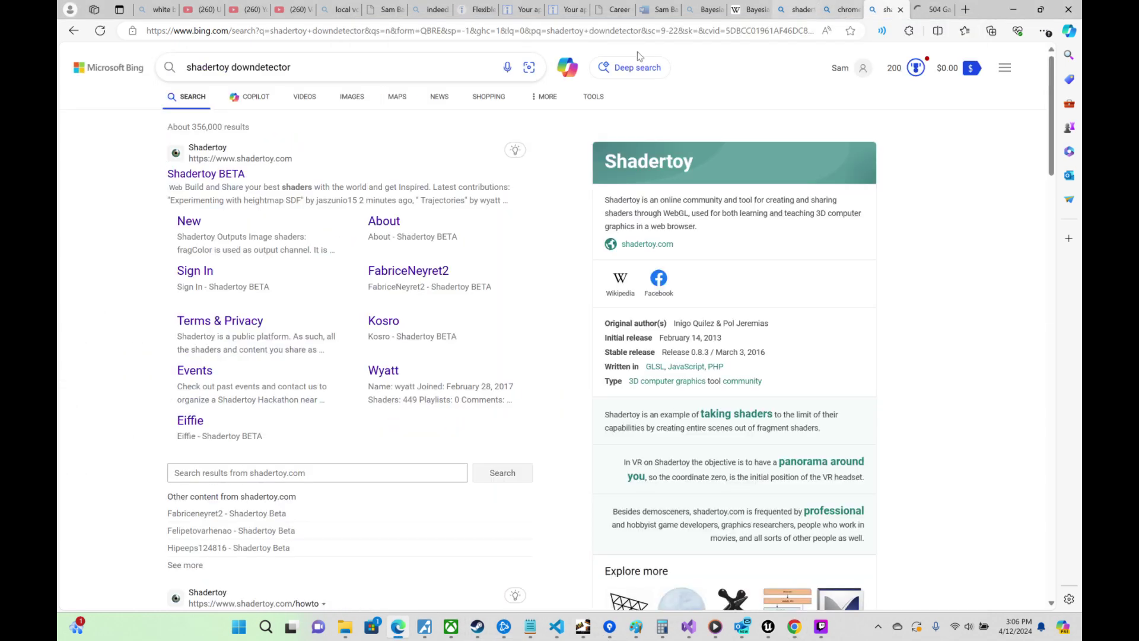
pyautogui.click(291, 67)
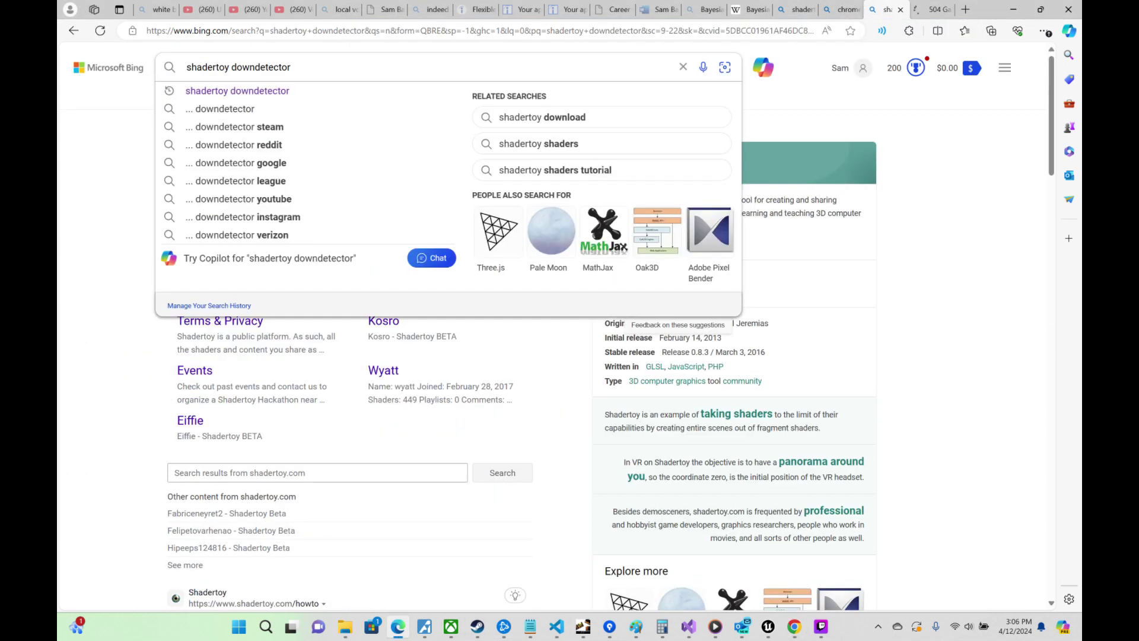
pyautogui.click(588, 432)
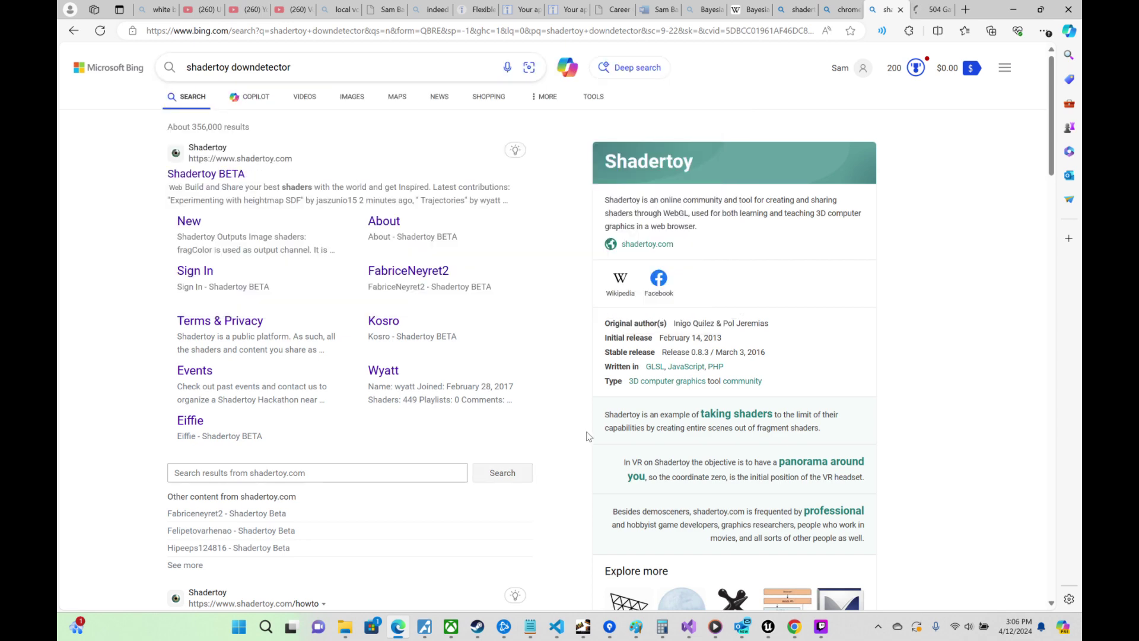
pyautogui.scroll(-4, 587, 431)
pyautogui.scroll(-10, 588, 431)
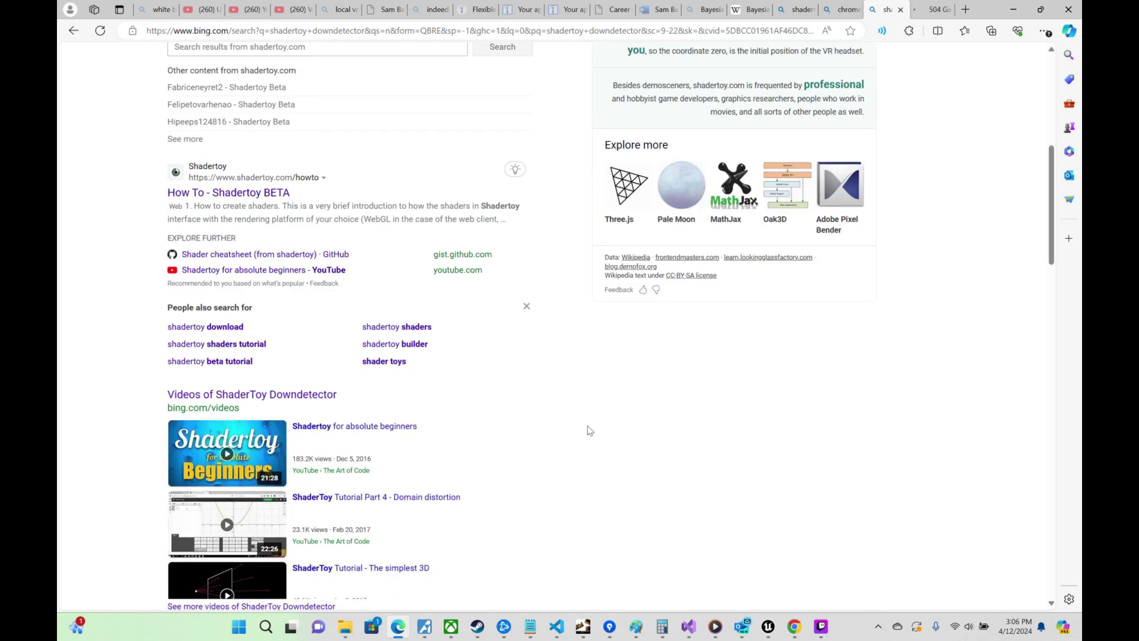
pyautogui.scroll(-15, 590, 430)
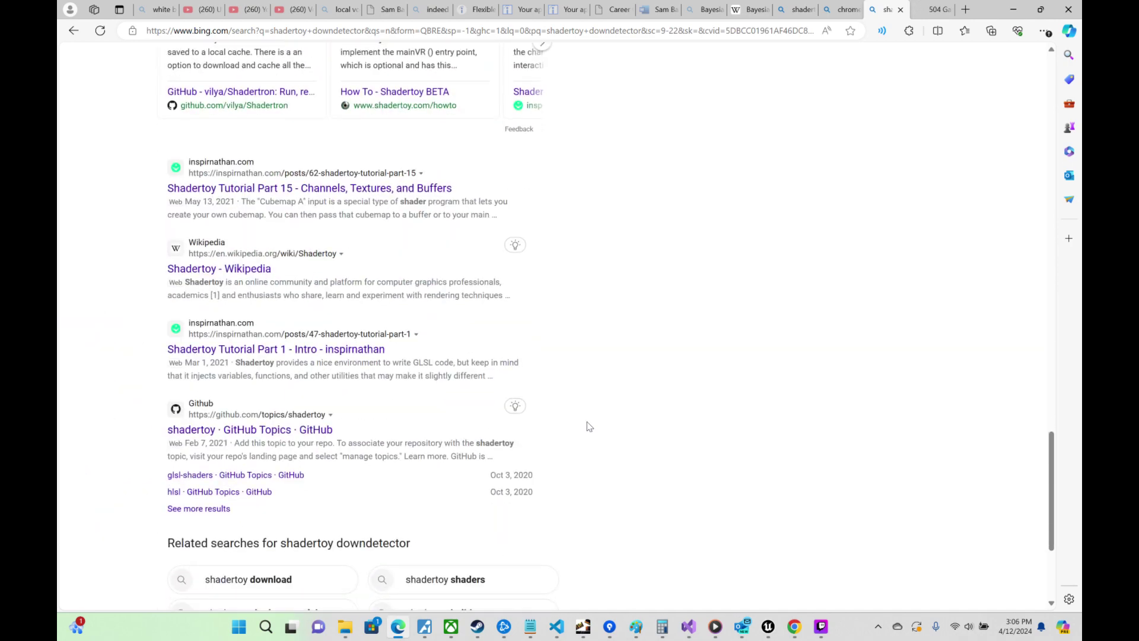
pyautogui.scroll(20, 582, 422)
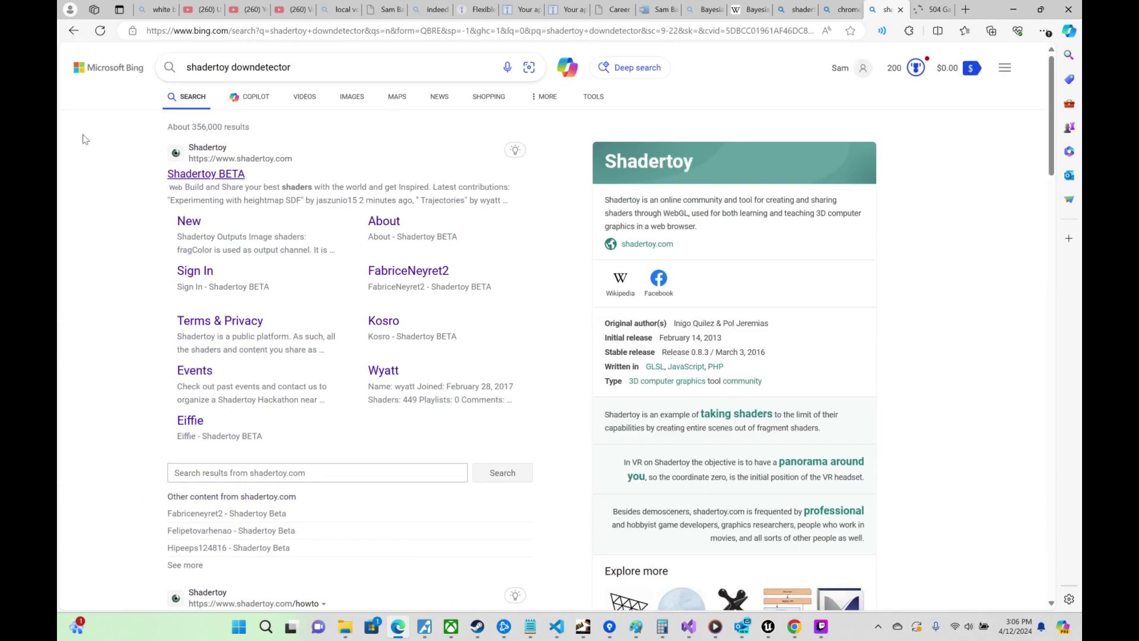
# Step: Search the web for "ue5 post process raymarching hlsl"
pyautogui.click(494, 32)
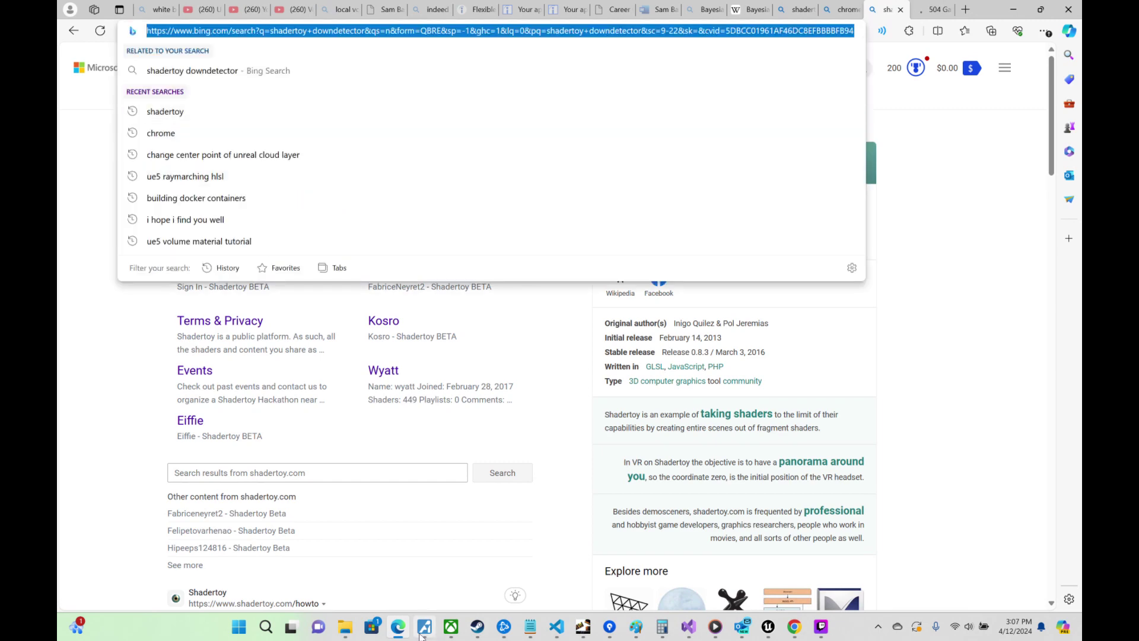
pyautogui.moveTo(422, 637)
pyautogui.write('ue5 poo')
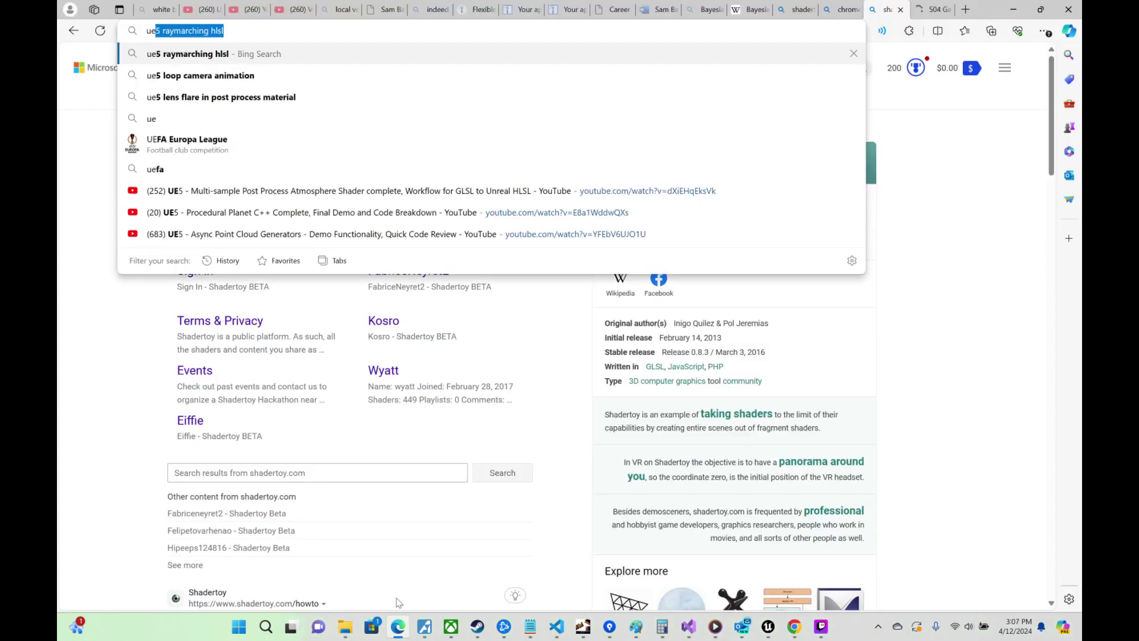
pyautogui.press('BackSpace')
pyautogui.press('BackSpace')
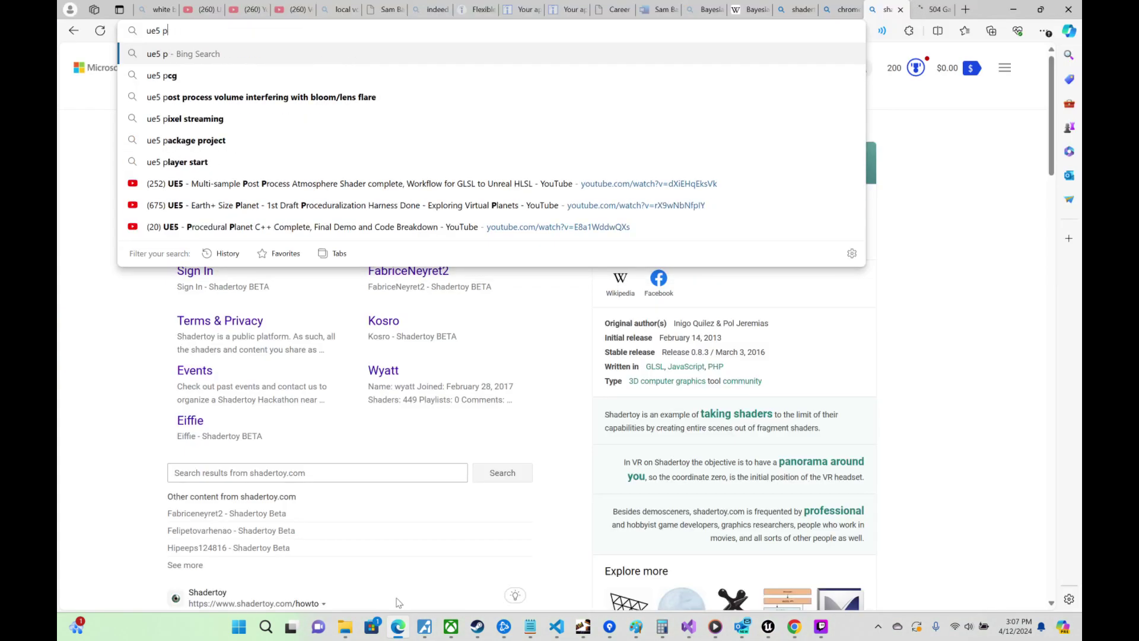
pyautogui.write('ost proce')
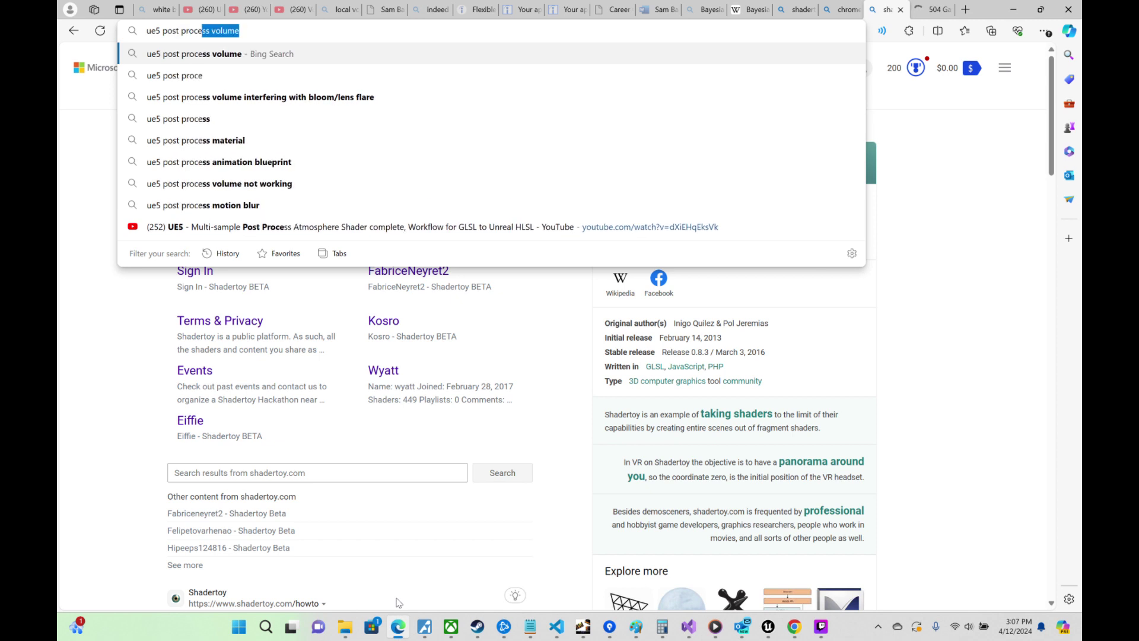
pyautogui.write('ss raymar')
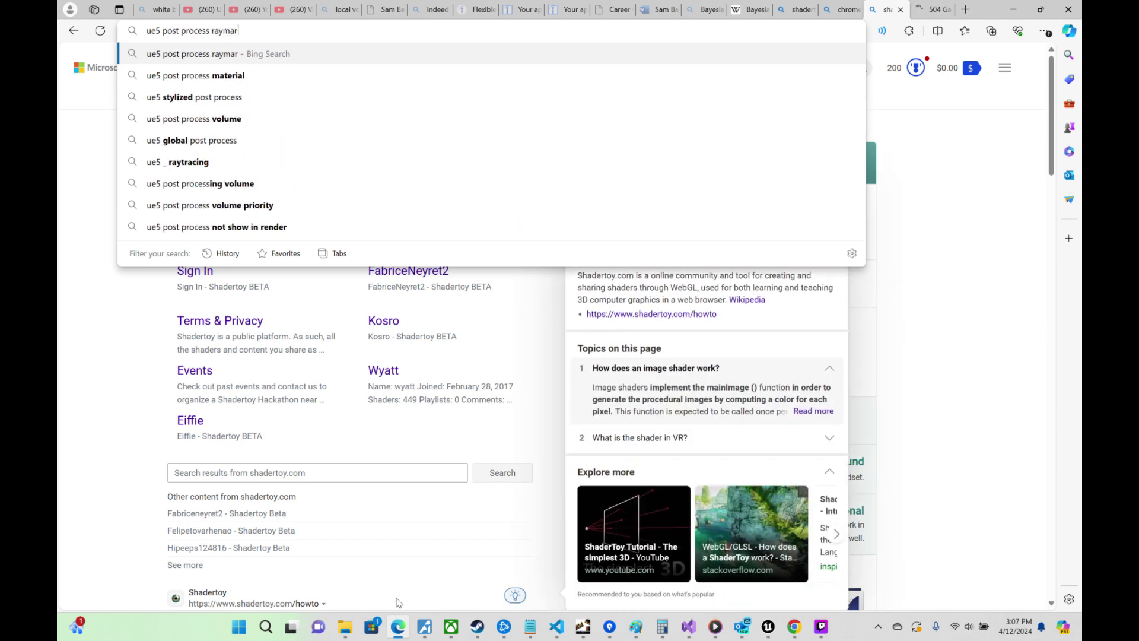
pyautogui.write('ching hlsl')
pyautogui.press('Return')
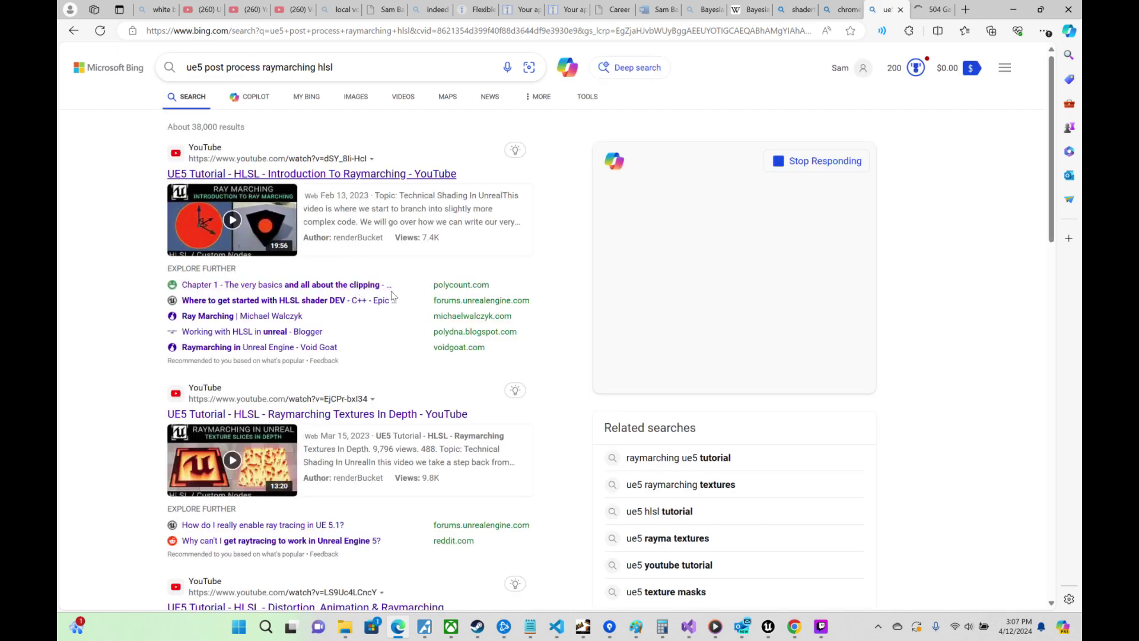
# Step: Open the YouTube result "UE5 Tutorial - HLSL - Raymarching Textures In Depth" in a new tab
pyautogui.scroll(-3, 392, 296)
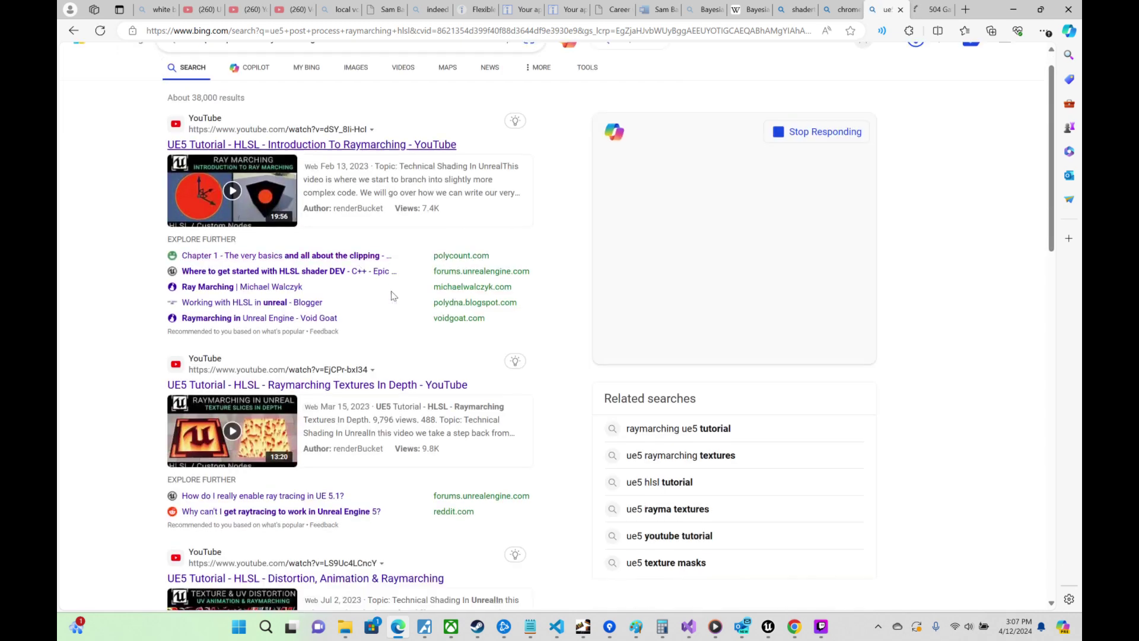
pyautogui.scroll(-3, 392, 296)
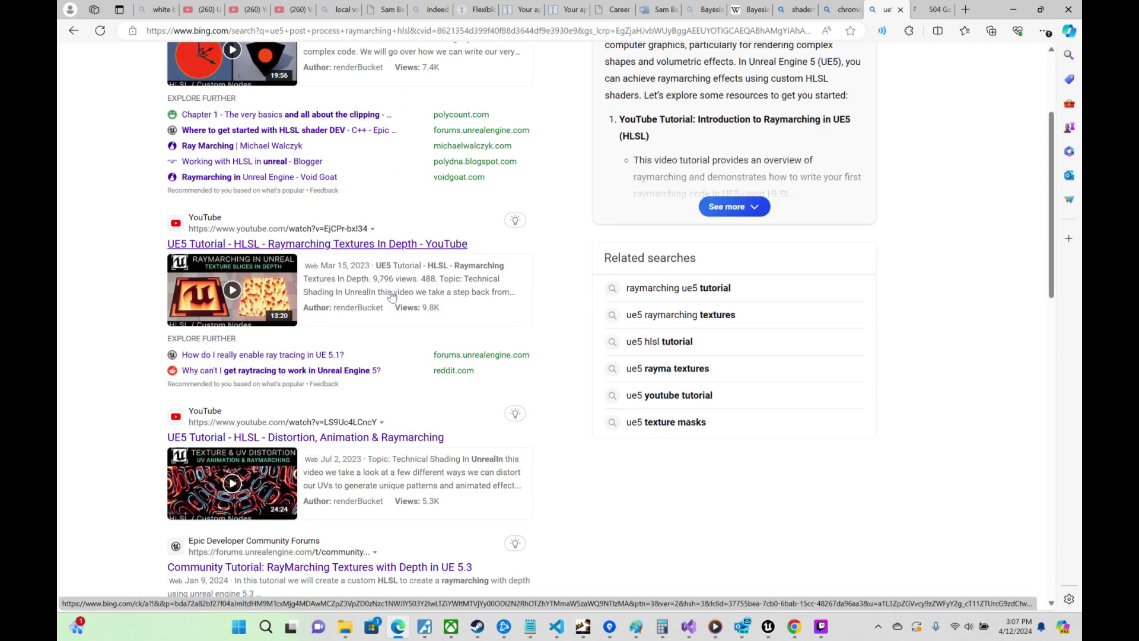
pyautogui.rightClick(367, 244)
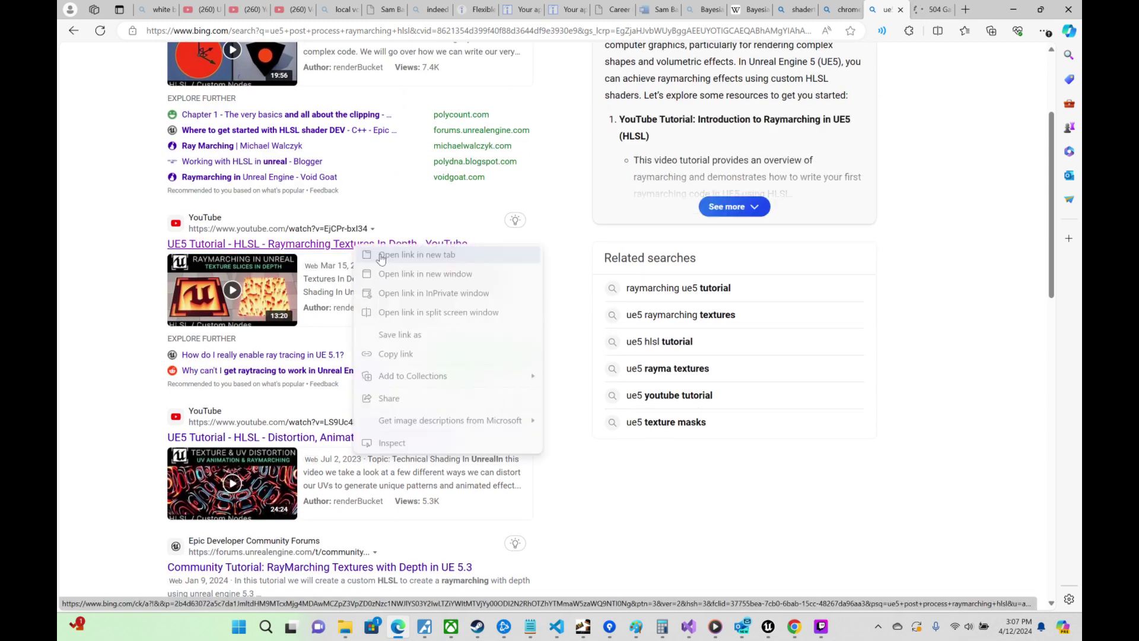
pyautogui.click(404, 254)
# Step: Open the Epic Dev "RayMarching Textures with Depth in UE 5.3" tutorial and the Unity Forum Post Process V2 raymarching thread in new tabs
pyautogui.scroll(-6, 376, 310)
pyautogui.scroll(-3, 376, 309)
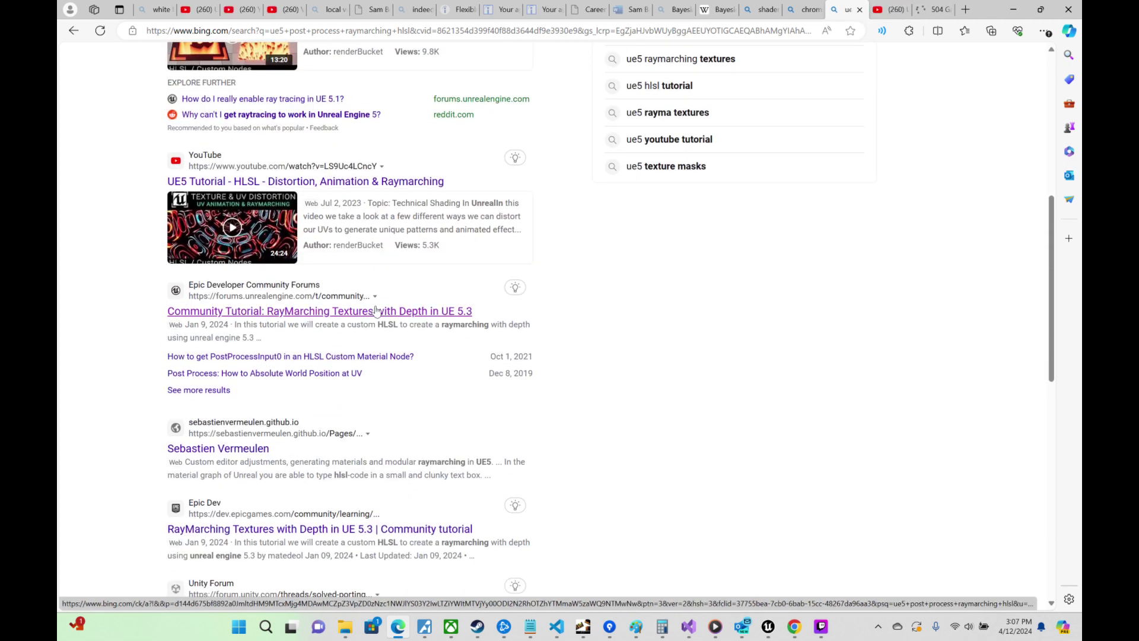
pyautogui.scroll(-3, 375, 310)
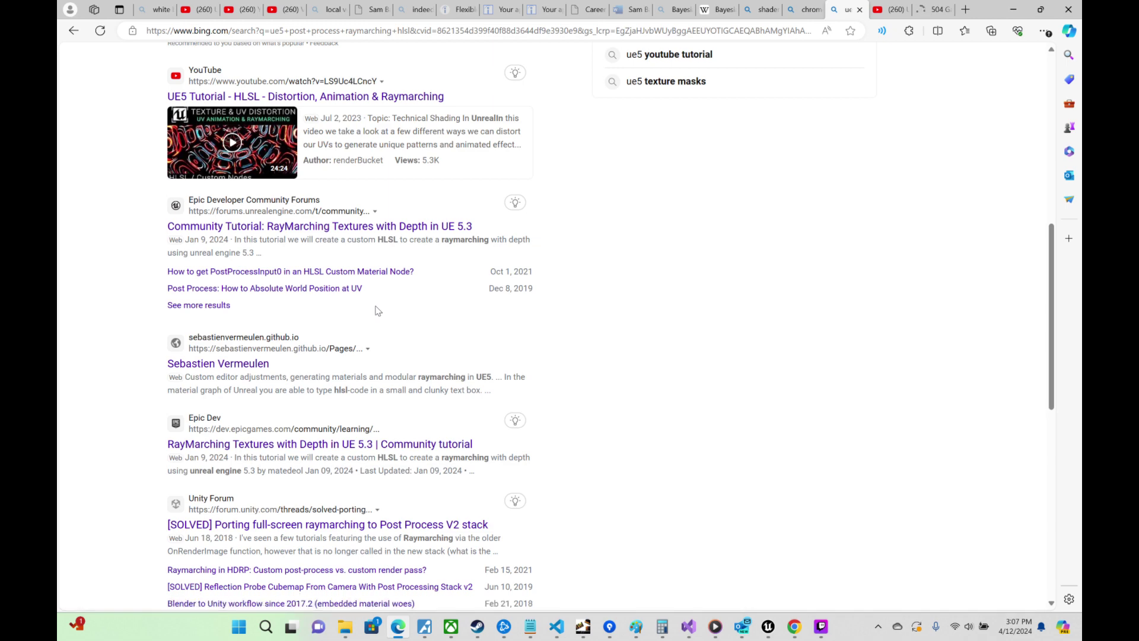
pyautogui.scroll(-3, 376, 310)
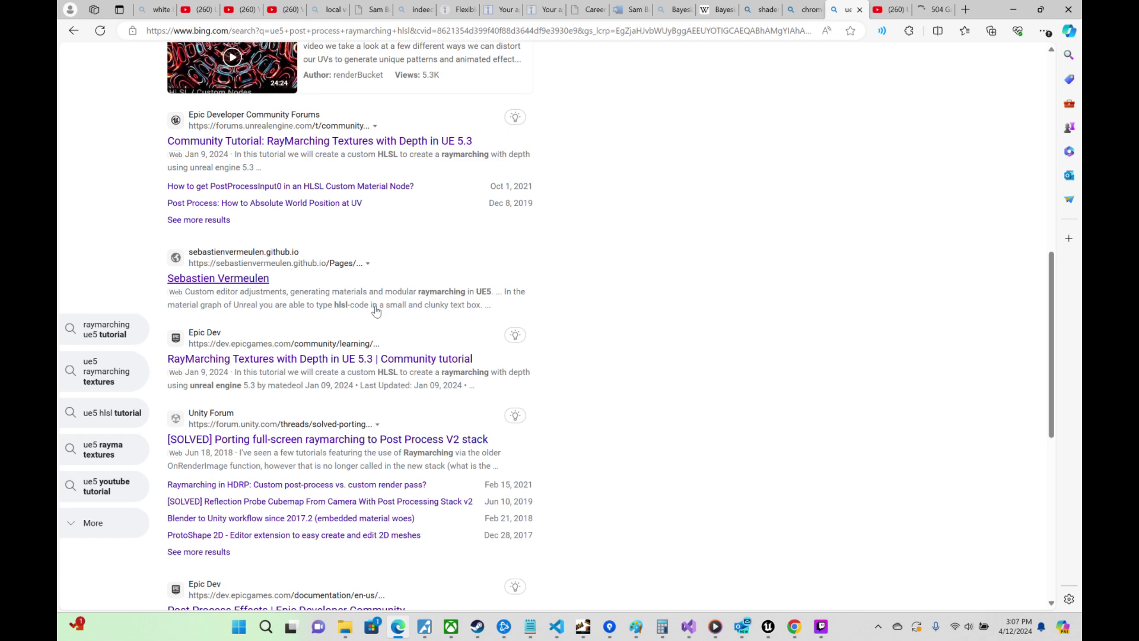
pyautogui.rightClick(368, 367)
pyautogui.click(384, 377)
pyautogui.scroll(-5, 449, 398)
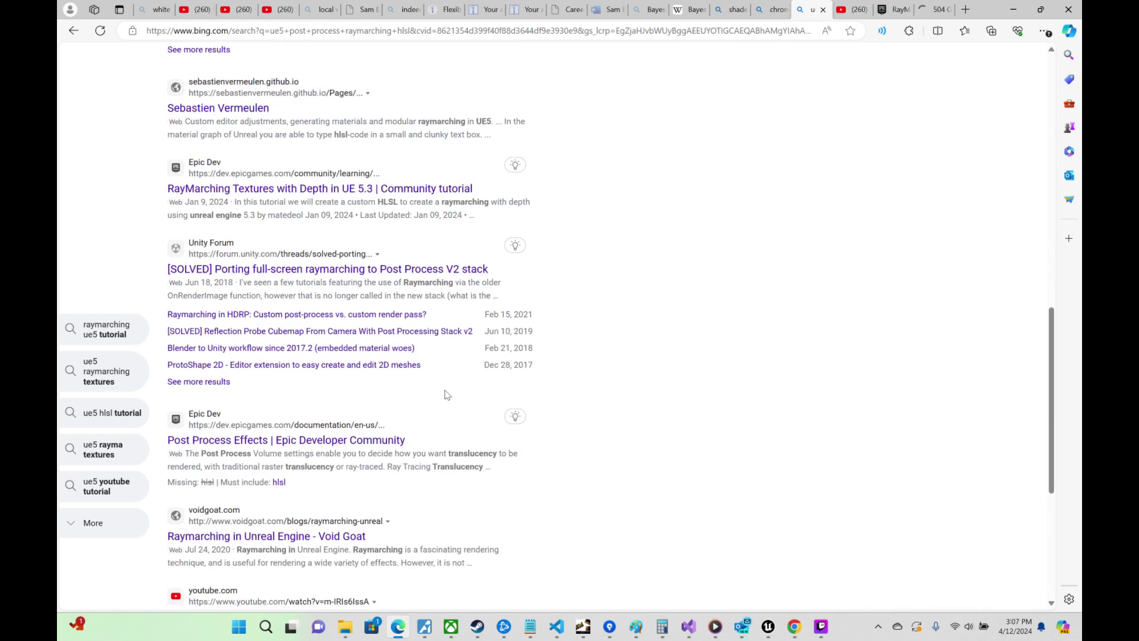
pyautogui.rightClick(373, 271)
pyautogui.click(393, 283)
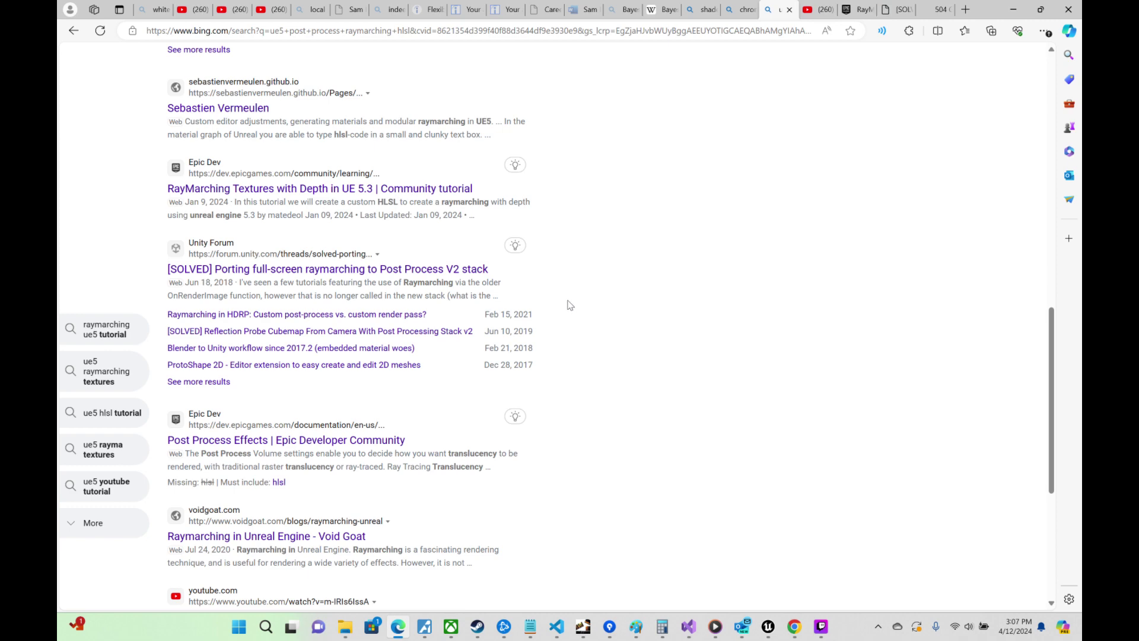
# Step: Bring up the Raymarching Textures In Depth video, adjust its volume, and skip the ad
pyautogui.click(822, 9)
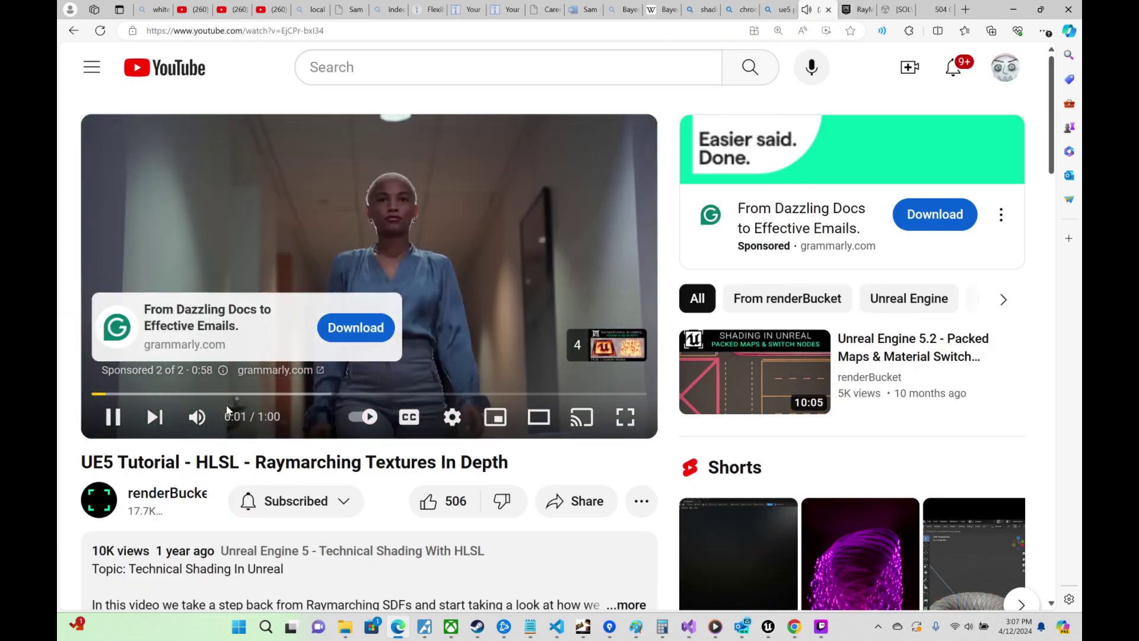
pyautogui.click(232, 417)
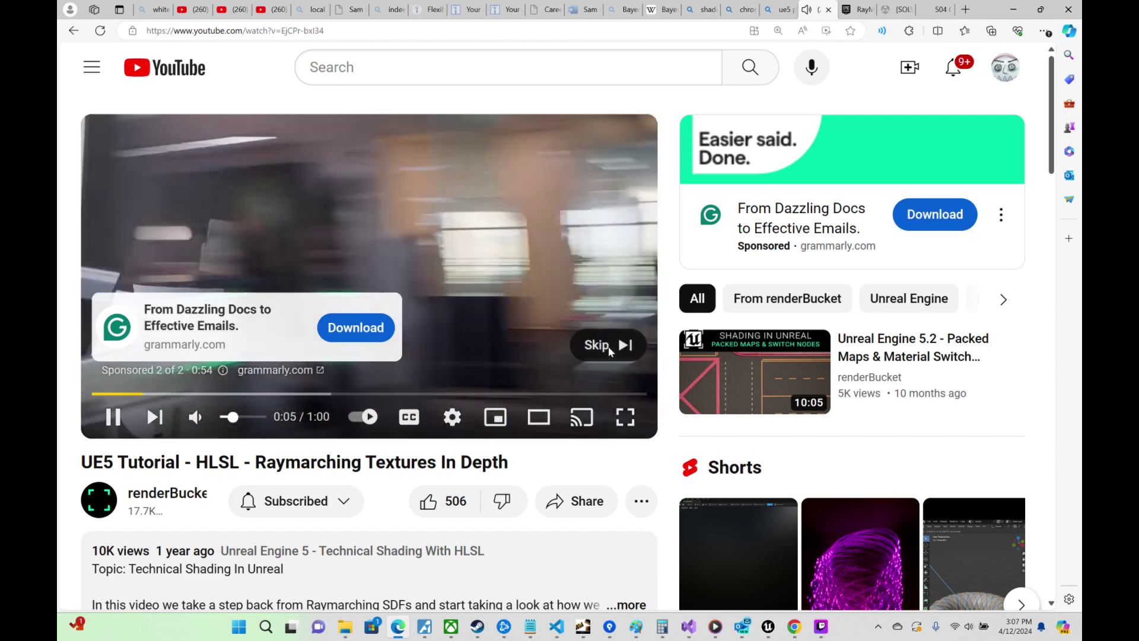
pyautogui.click(609, 347)
pyautogui.moveTo(582, 630)
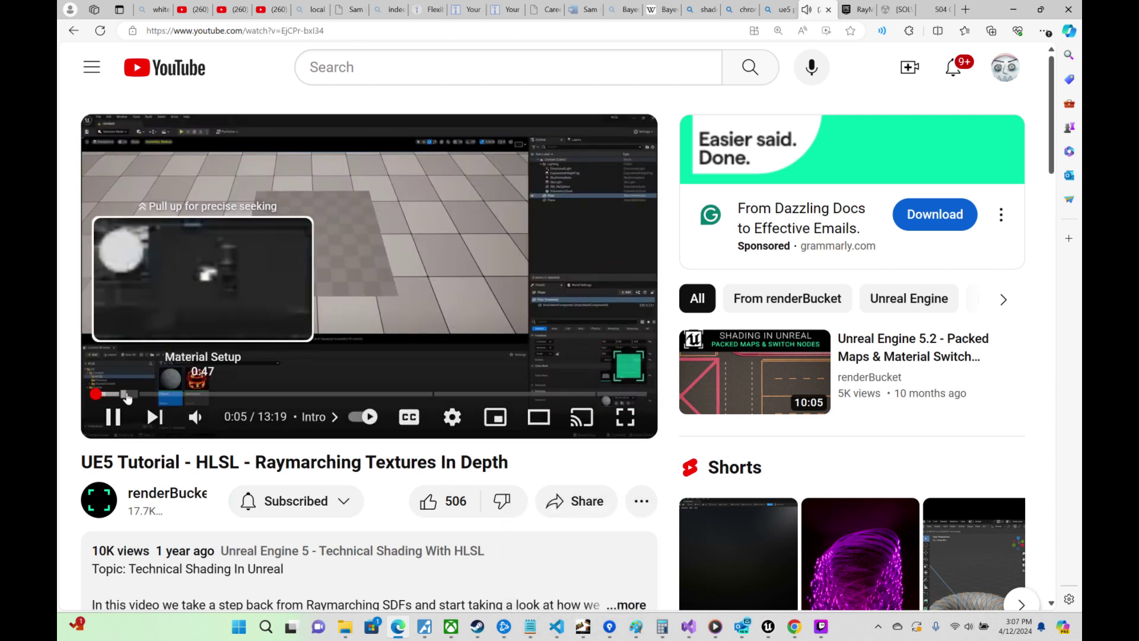
# Step: Skim the video's material setup and code chapters for the HLSL raymarch loop, and pause at 7:11 on the texture sampling line
pyautogui.moveTo(127, 398); pyautogui.dragTo(127, 398)
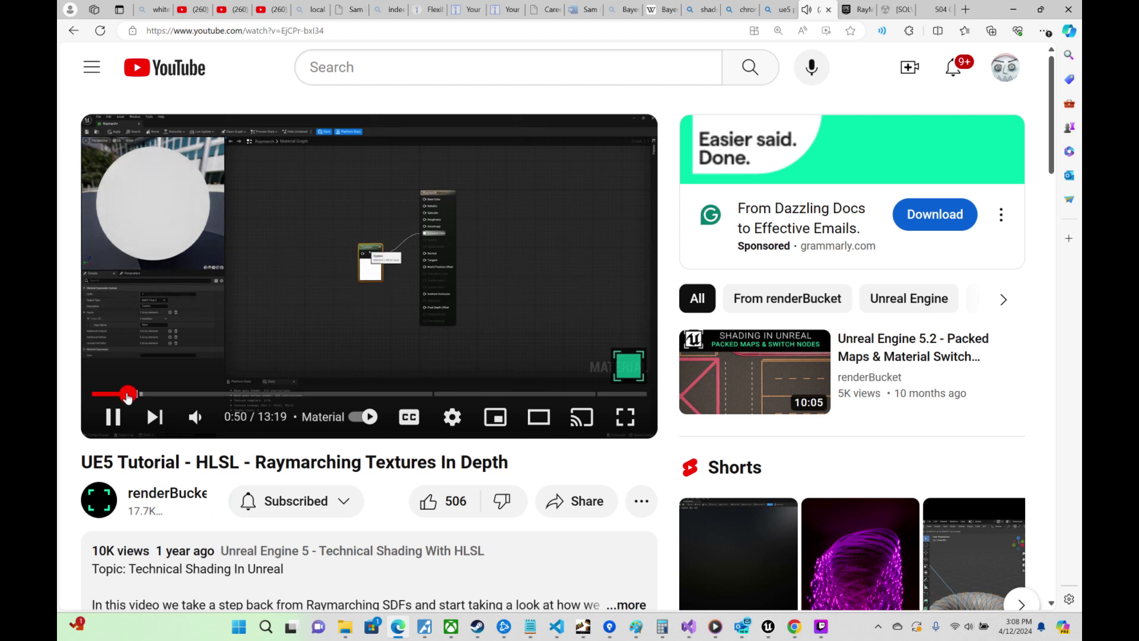
pyautogui.moveTo(127, 397); pyautogui.dragTo(171, 393)
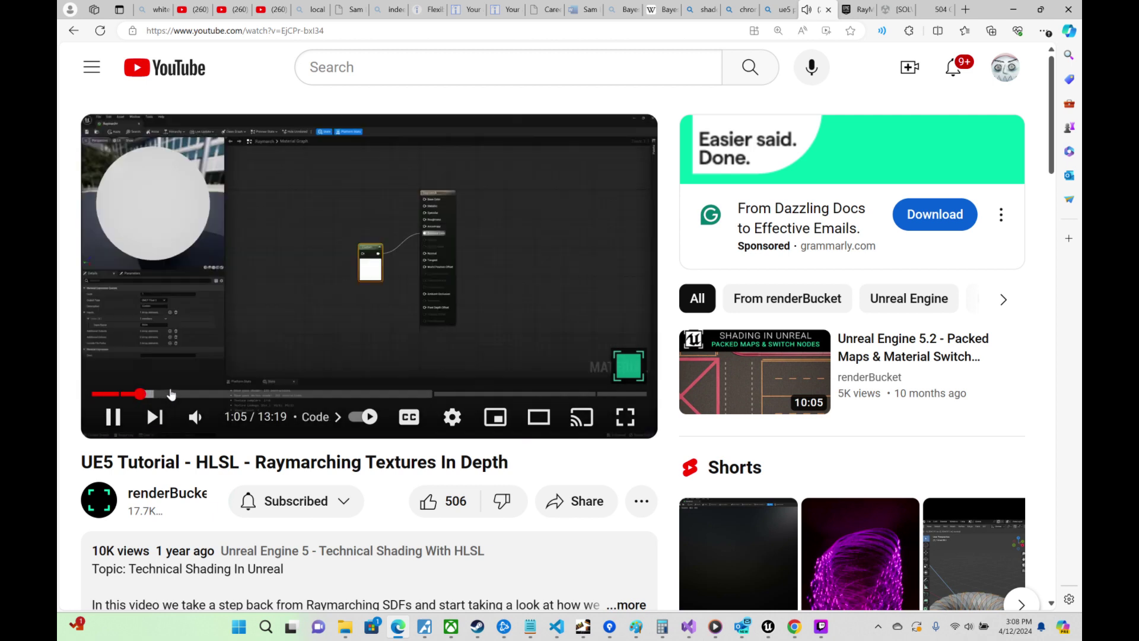
pyautogui.click(178, 394)
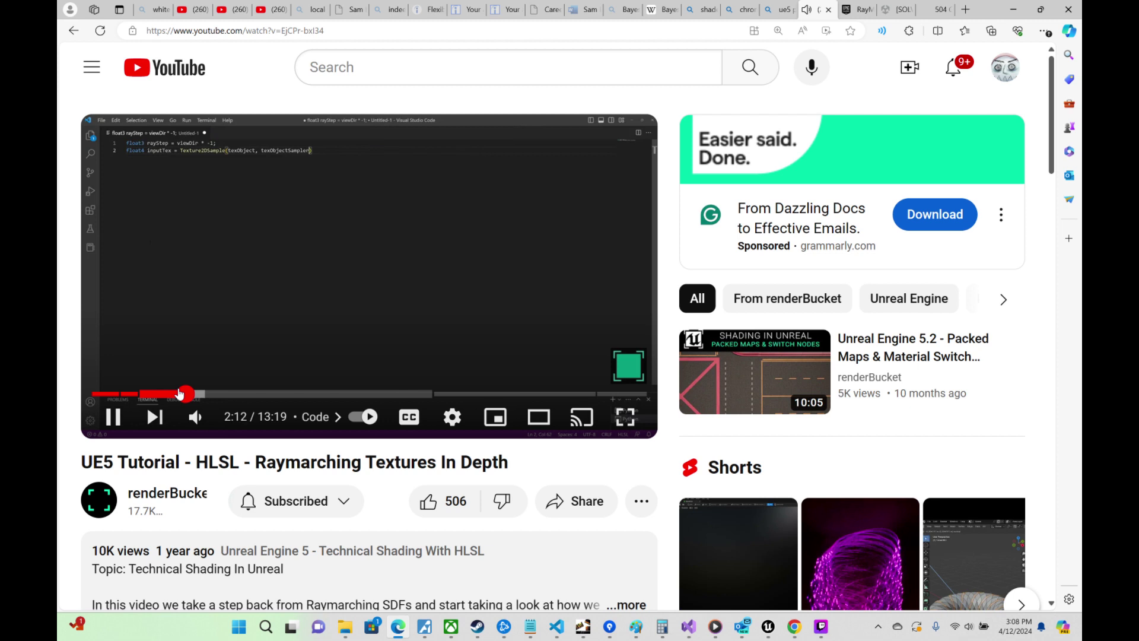
pyautogui.moveTo(180, 394); pyautogui.dragTo(180, 394)
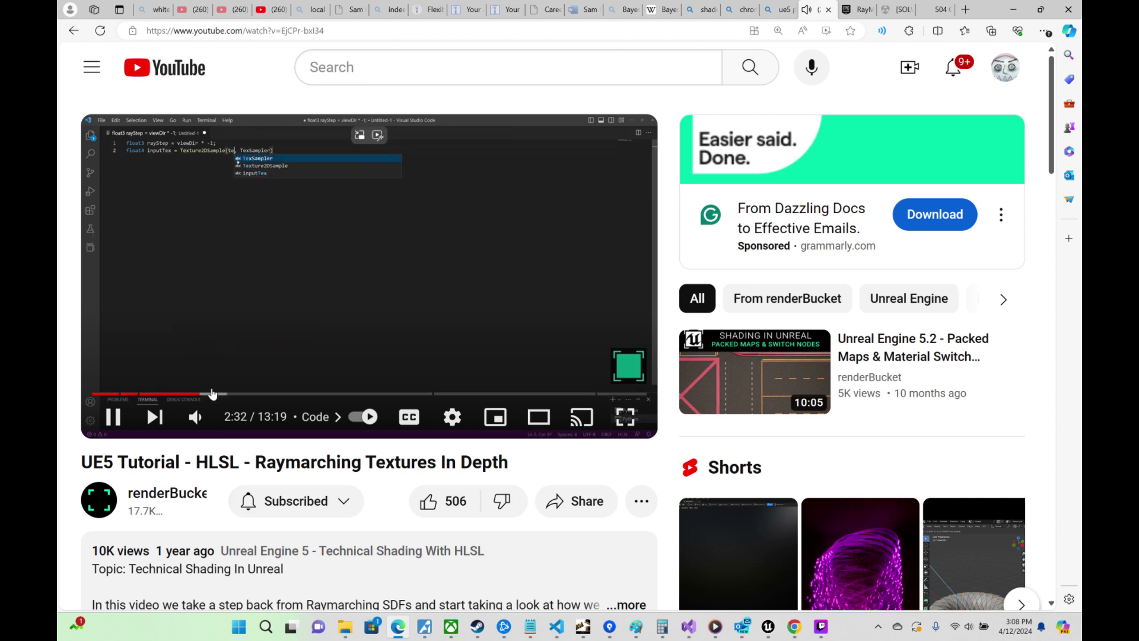
pyautogui.moveTo(201, 393); pyautogui.dragTo(367, 394)
pyautogui.moveTo(274, 307); pyautogui.dragTo(243, 292)
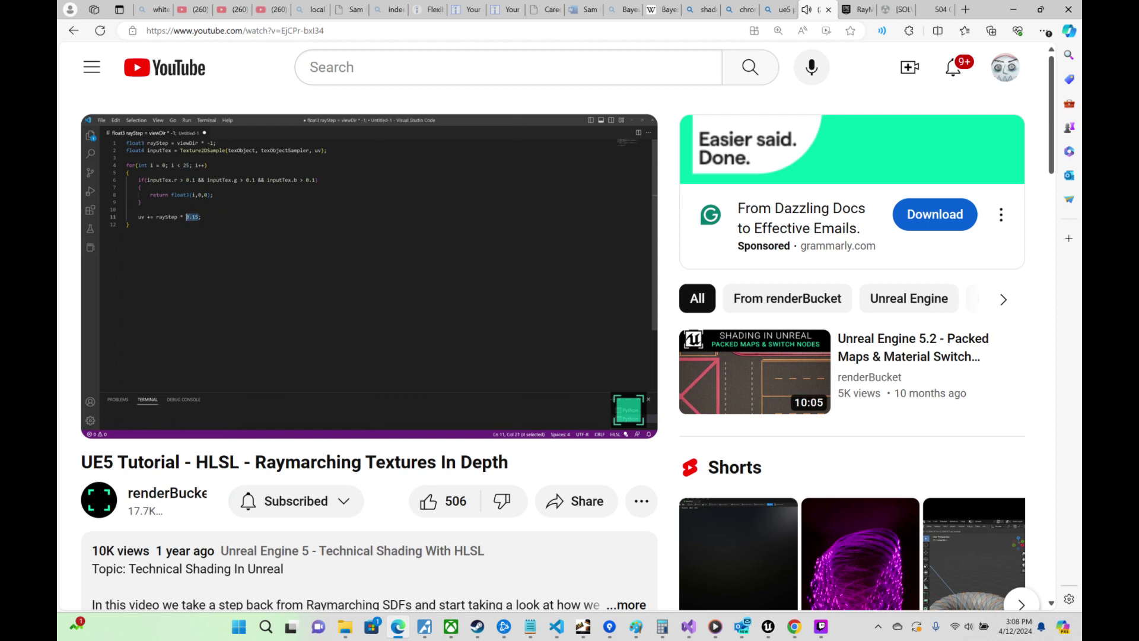
pyautogui.moveTo(272, 225)
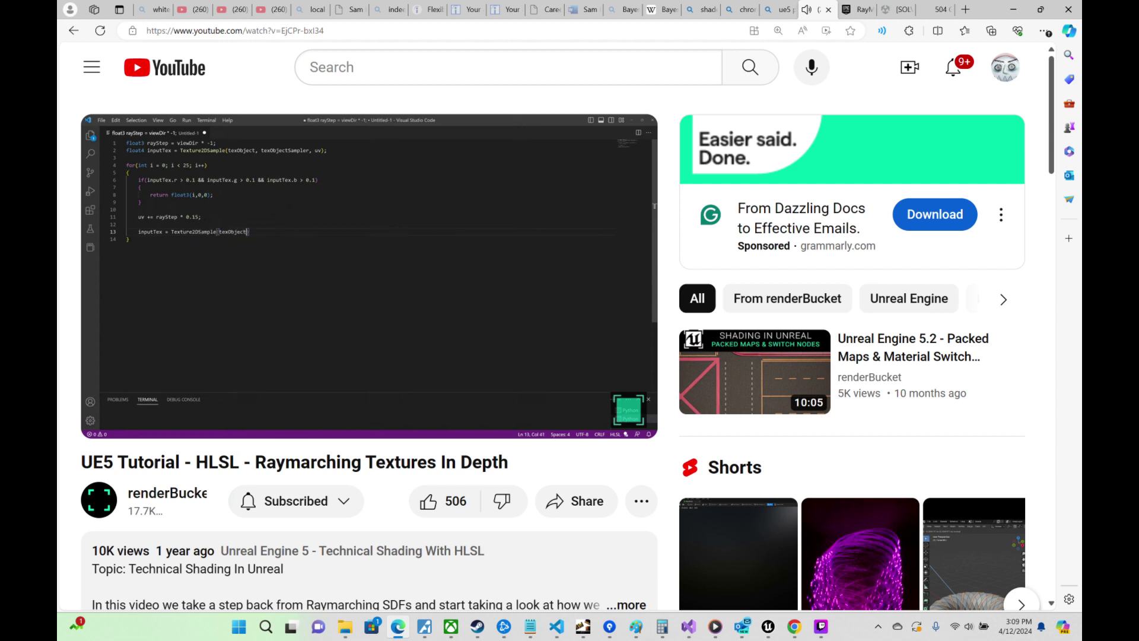
pyautogui.click(394, 265)
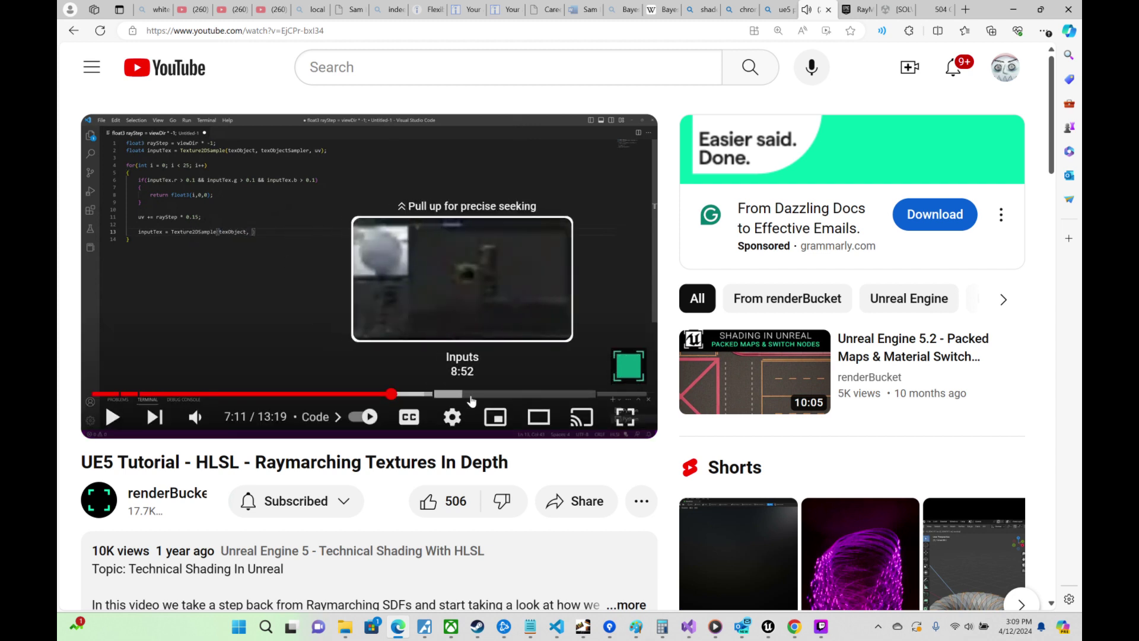
# Step: Check the Raymarching Textures video at 11:31, and preview the Epic Dev tutorial's embedded video from its start before closing that tutorial's tab
pyautogui.click(572, 394)
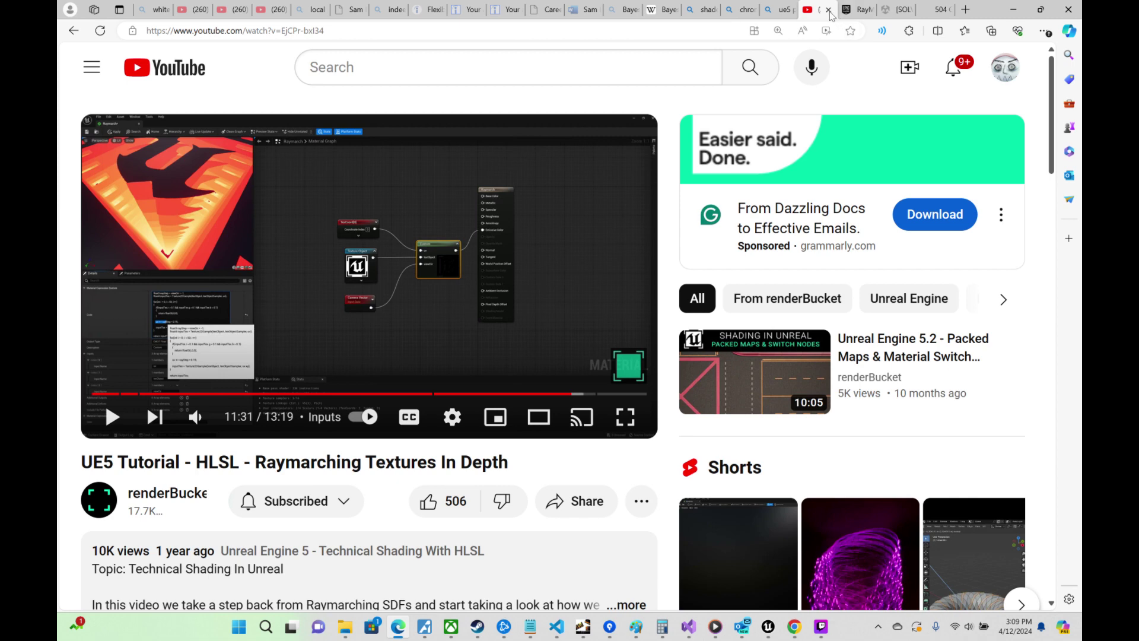
pyautogui.click(850, 13)
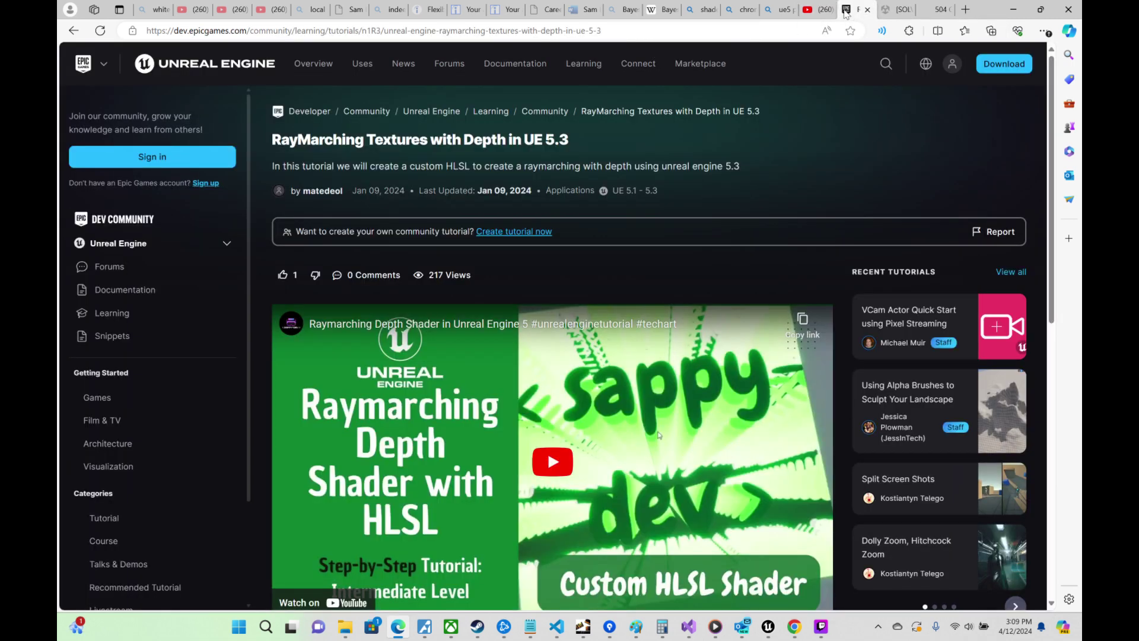
pyautogui.click(555, 460)
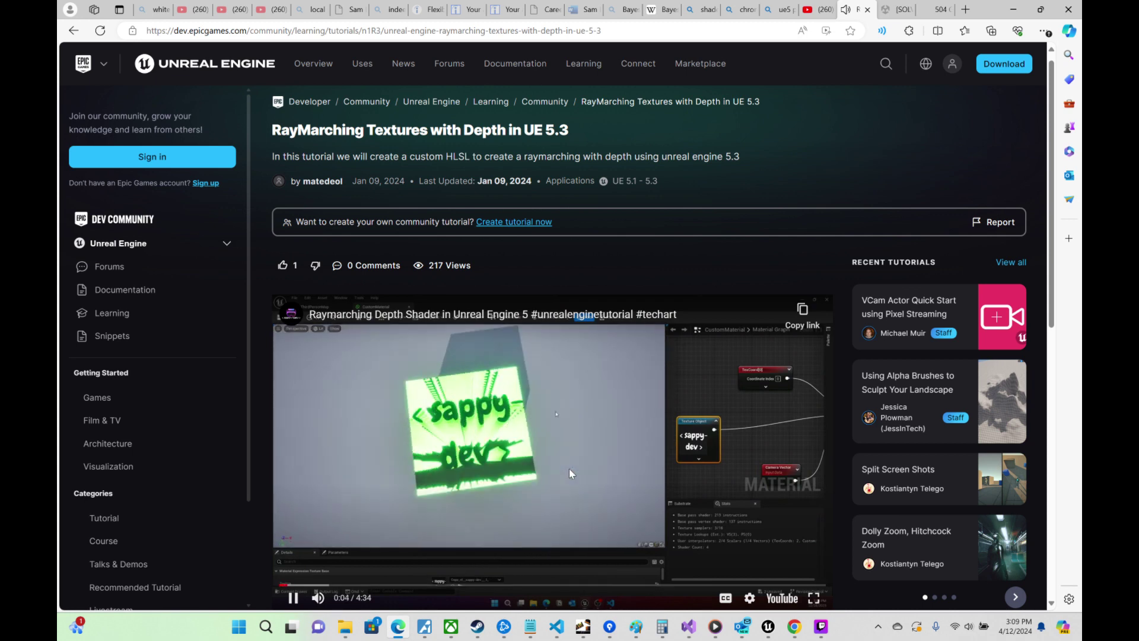
pyautogui.click(281, 585)
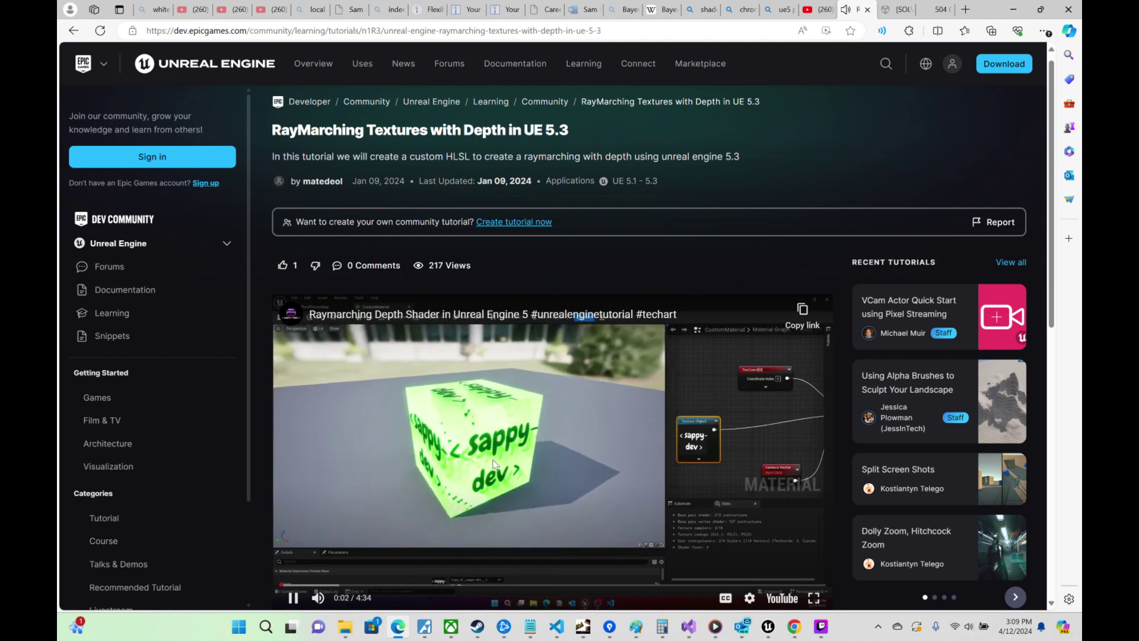
pyautogui.click(498, 417)
pyautogui.click(867, 10)
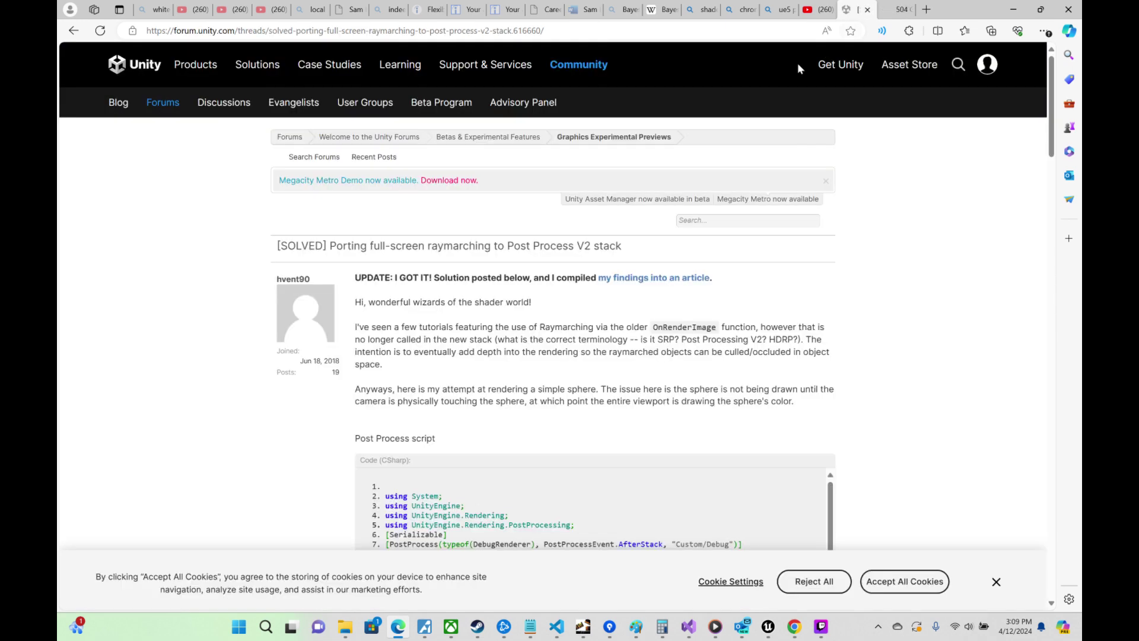
# Step: Examine the Unity Forum thread's Post Process C# script and HLSL shader code for full-screen raymarching, including the working version in the third post
pyautogui.scroll(-3, 573, 264)
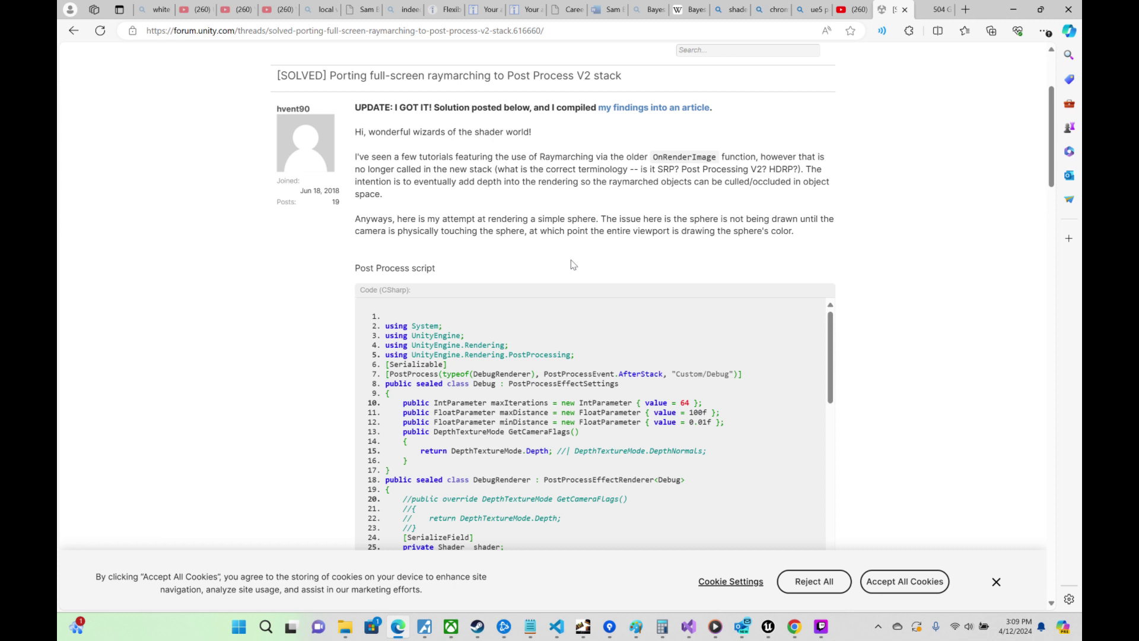
pyautogui.scroll(-3, 573, 265)
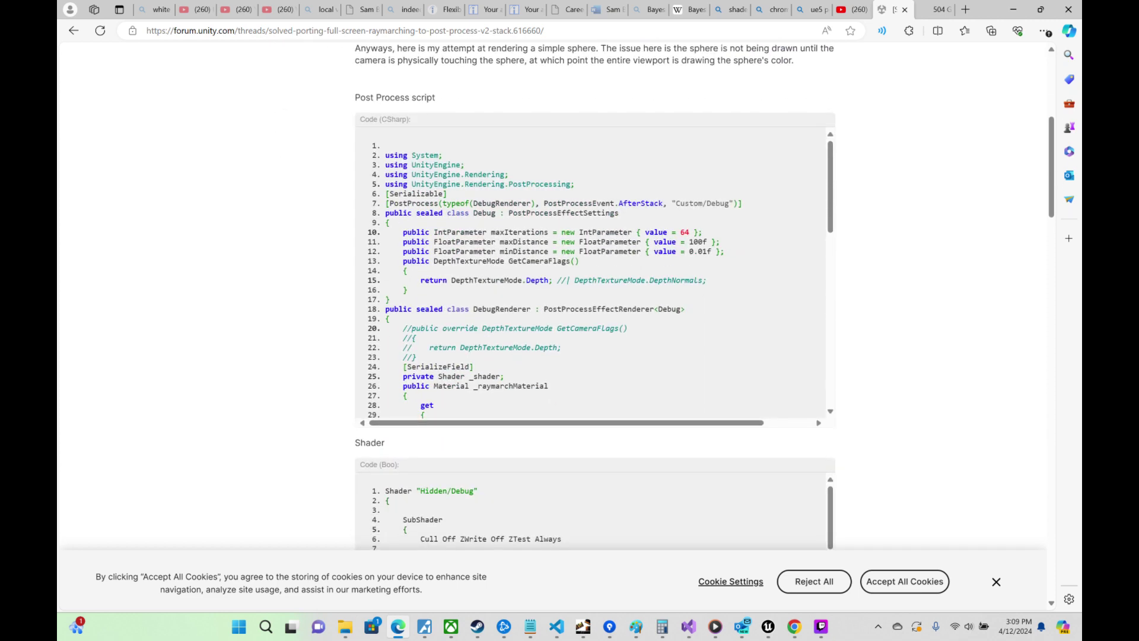
pyautogui.scroll(-10, 594, 273)
pyautogui.scroll(-5, 281, 270)
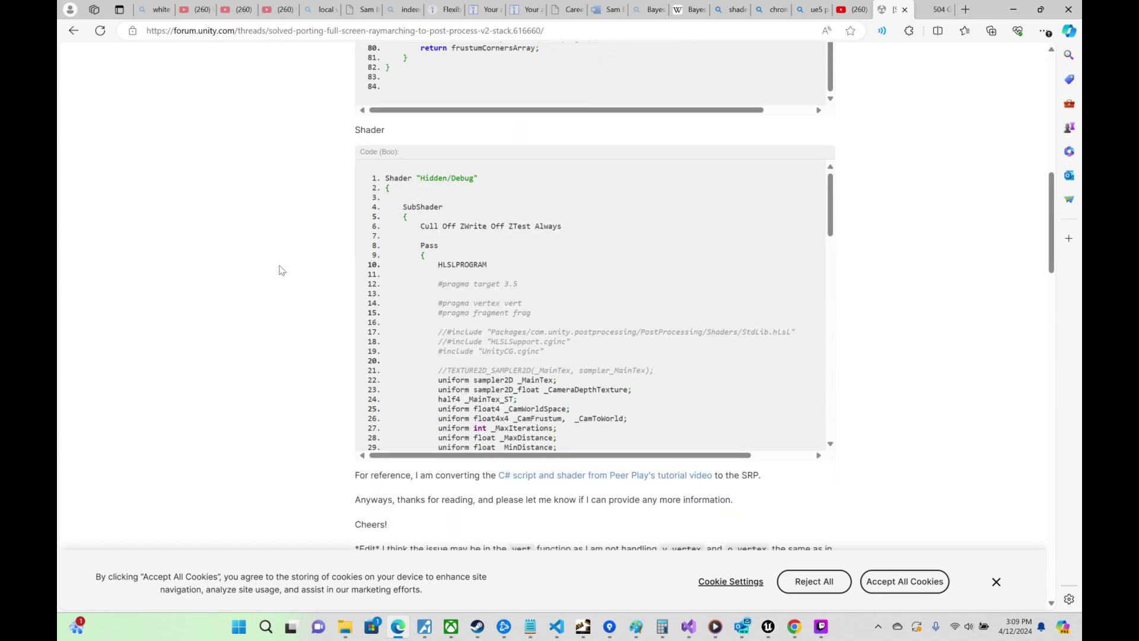
pyautogui.scroll(-7, 281, 271)
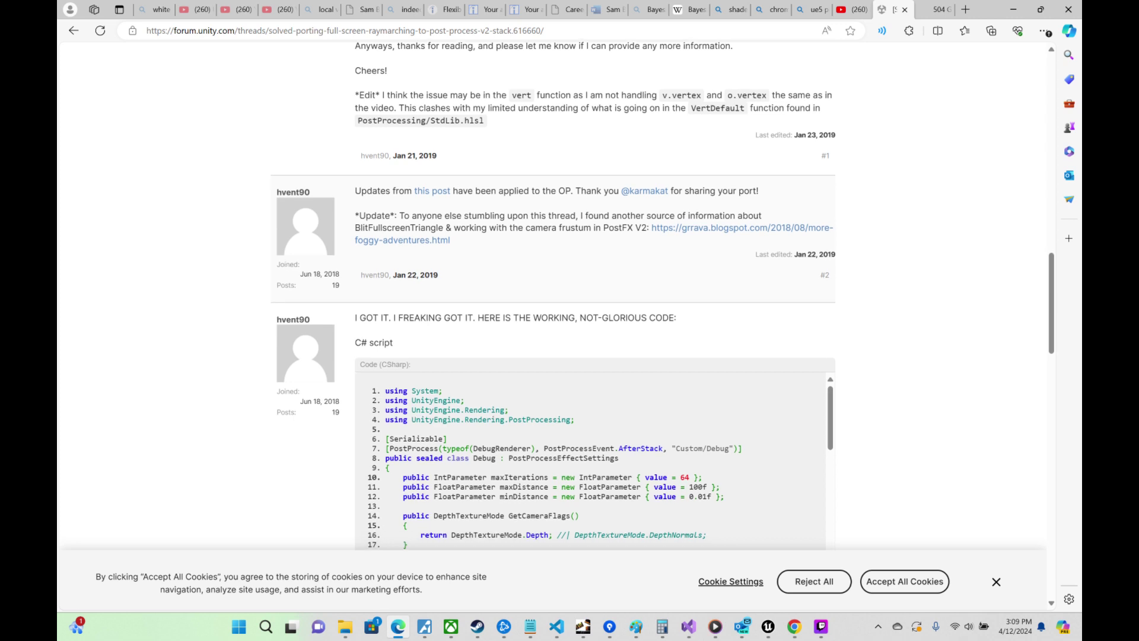
pyautogui.scroll(-10, 315, 261)
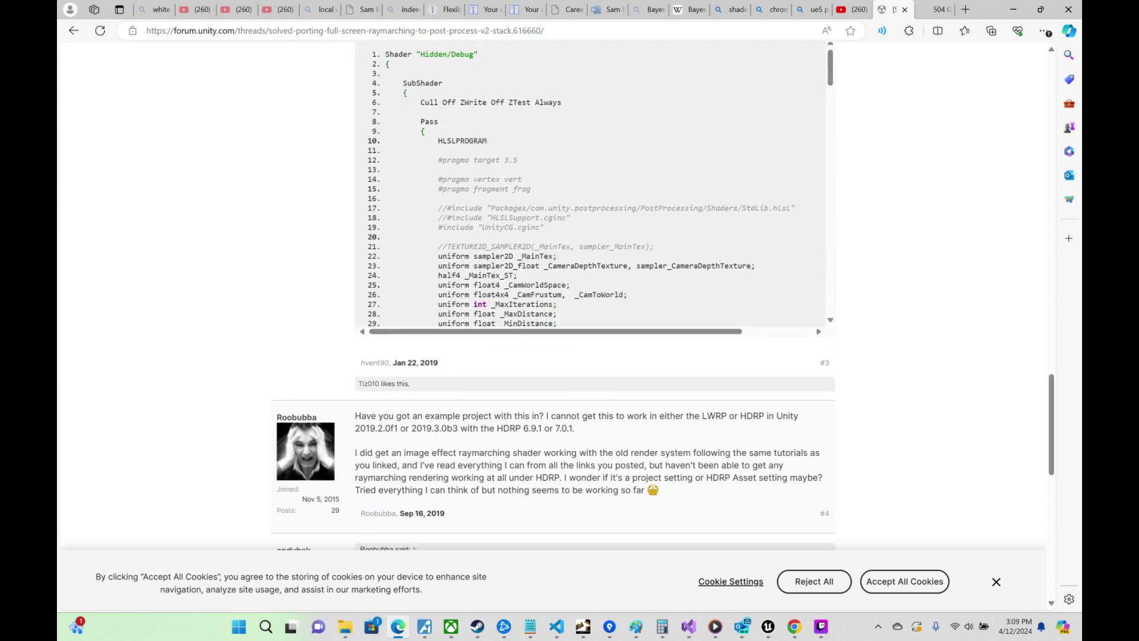
pyautogui.scroll(-9, 593, 184)
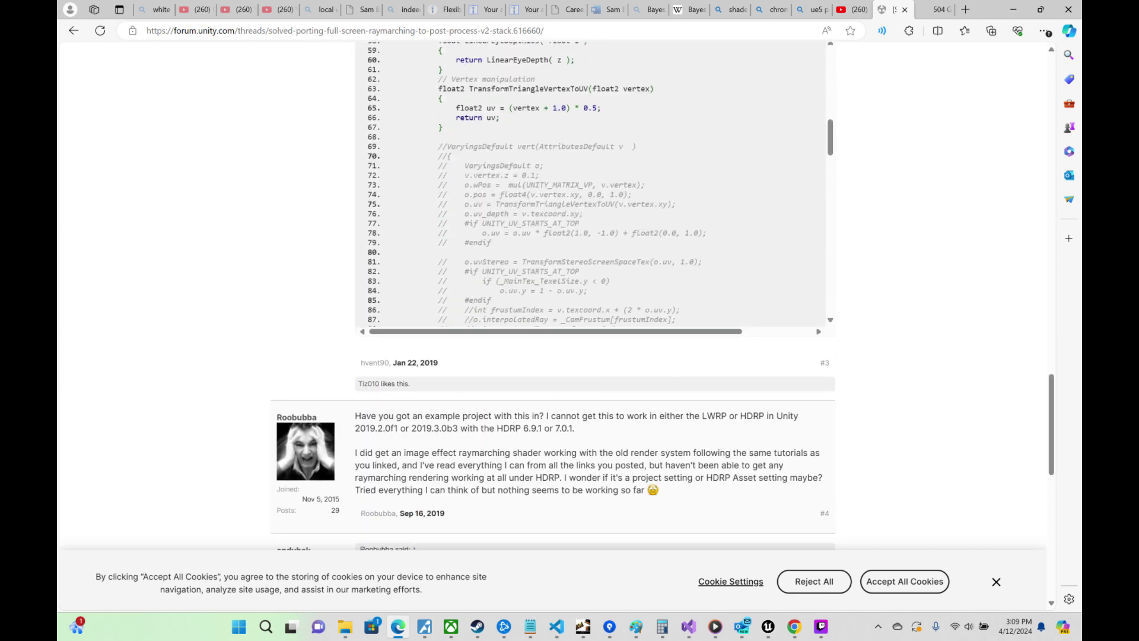
# Step: Bring up the Shadertoy how-to page and reload it
pyautogui.click(941, 9)
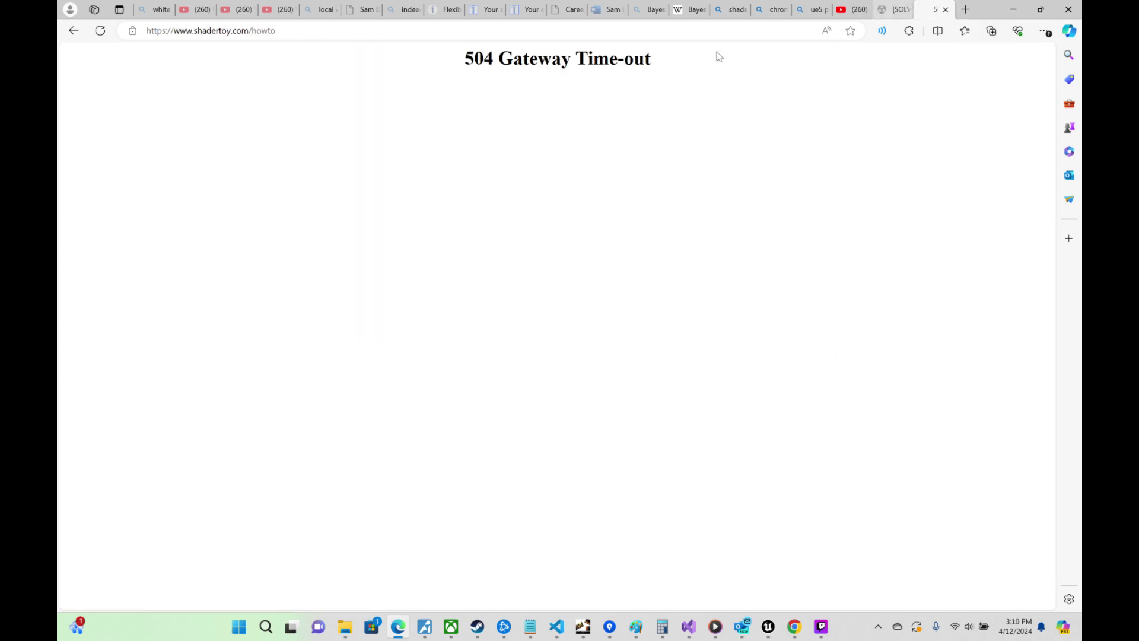
pyautogui.click(682, 31)
pyautogui.press('Return')
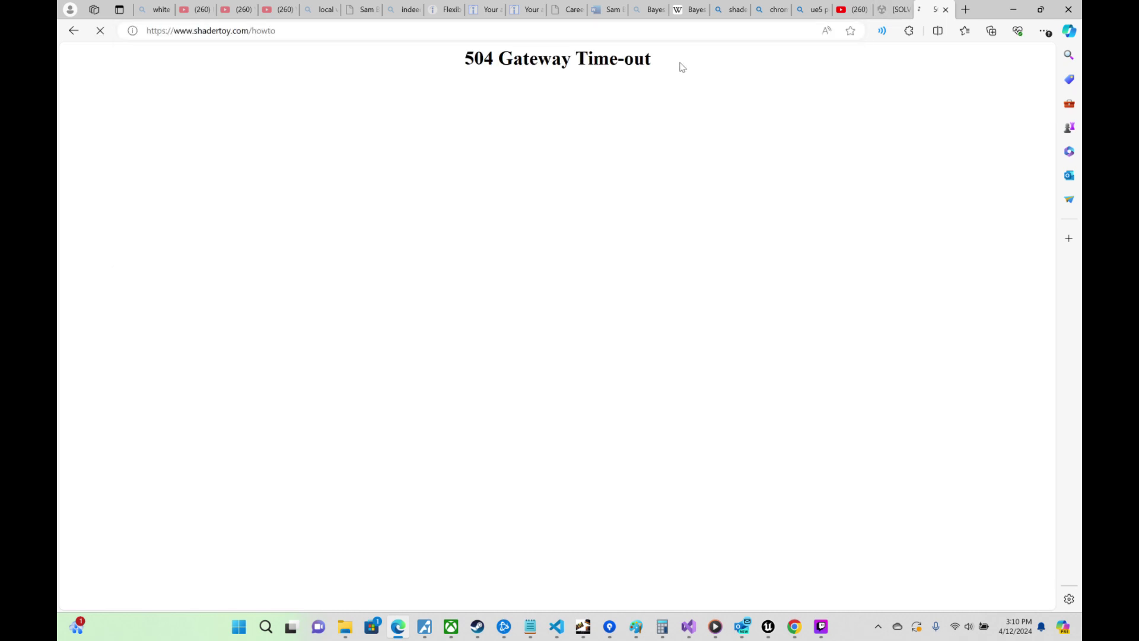
# Step: Return to the Unity thread, read the shader's vert and sdSphere functions, and close the thread
pyautogui.click(897, 10)
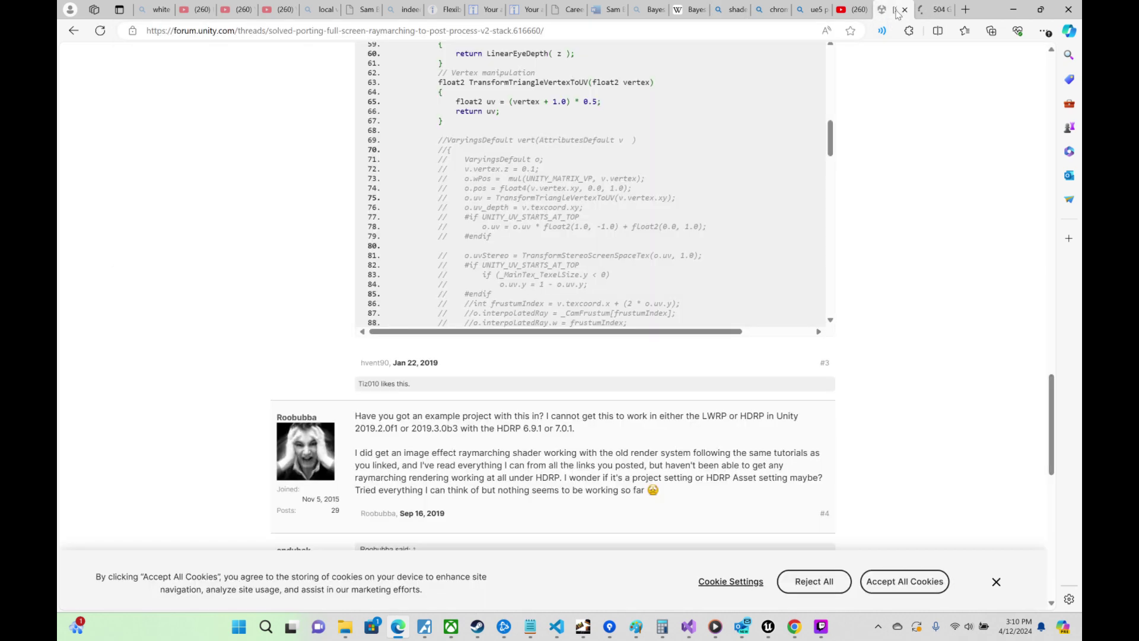
pyautogui.scroll(-5, 718, 234)
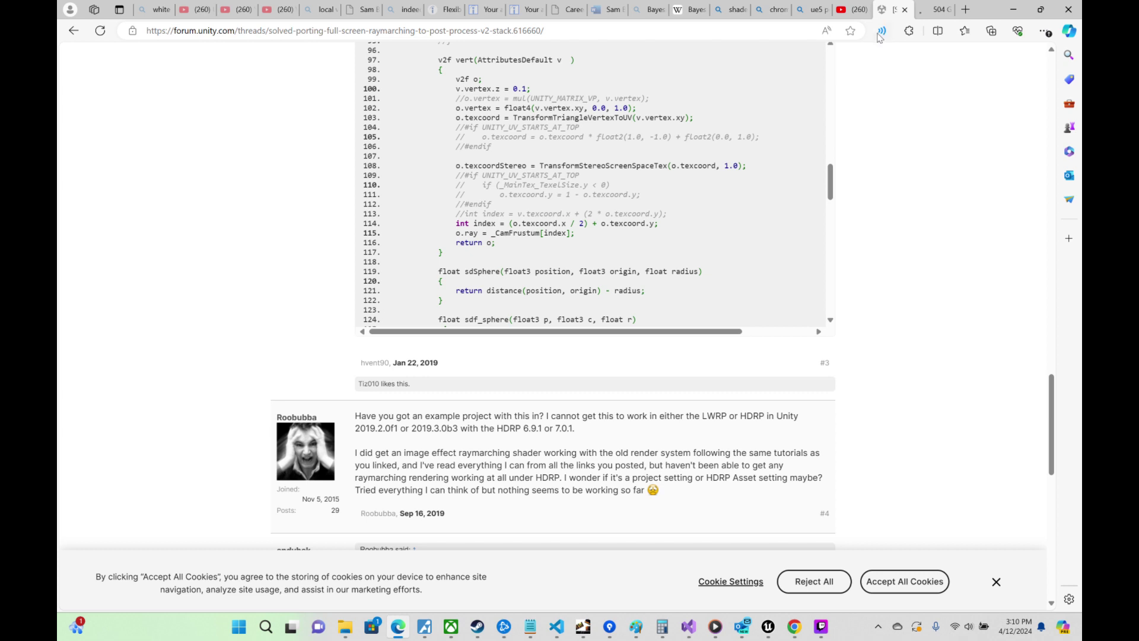
pyautogui.click(905, 10)
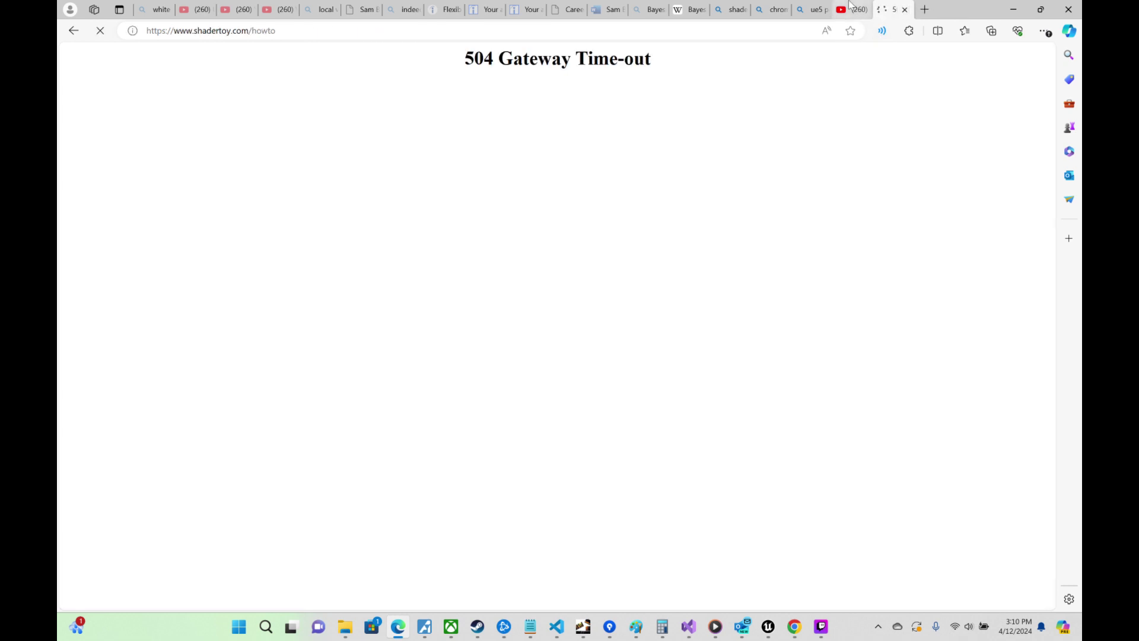
# Step: Return to the YouTube video's tab and search YouTube for "ue5 post process raymarch"
pyautogui.click(851, 7)
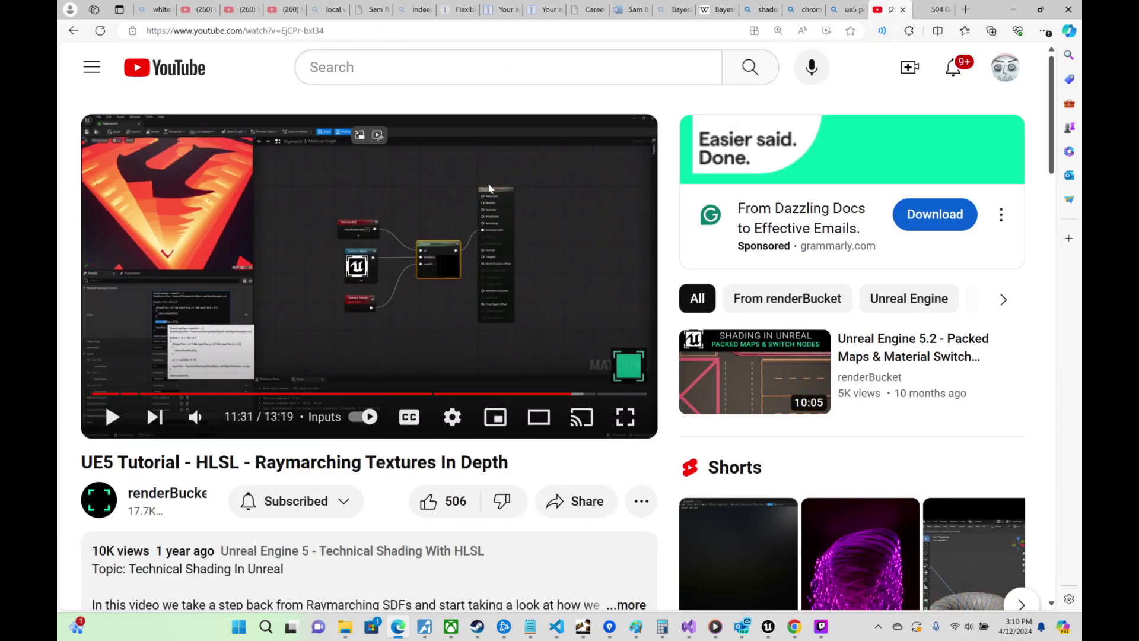
pyautogui.scroll(-3, 571, 191)
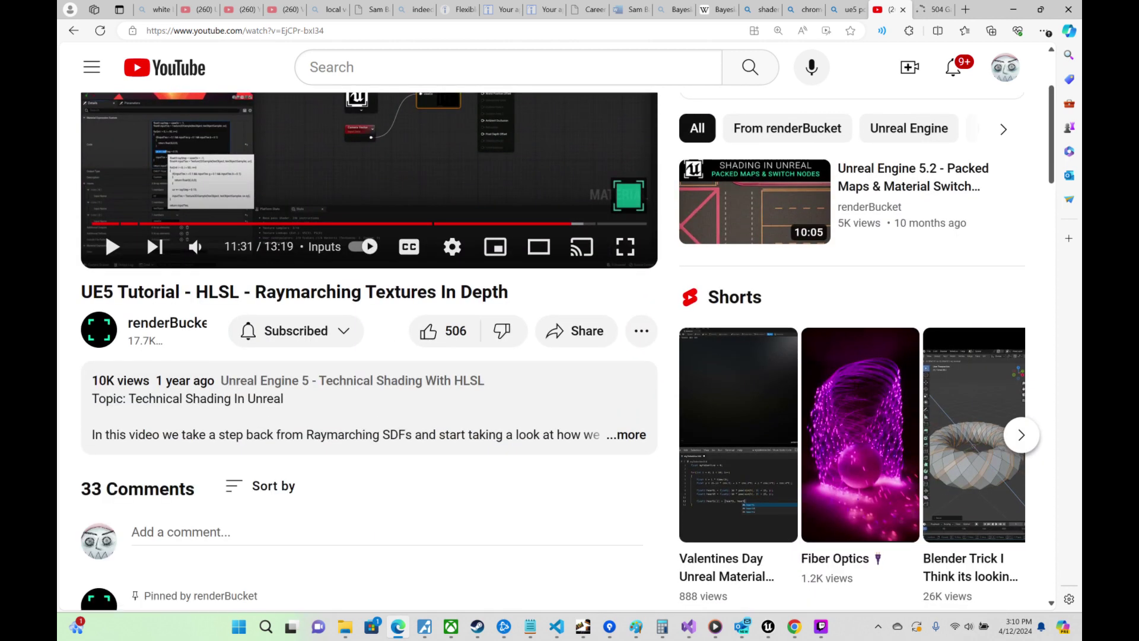
pyautogui.click(509, 67)
pyautogui.write('u4')
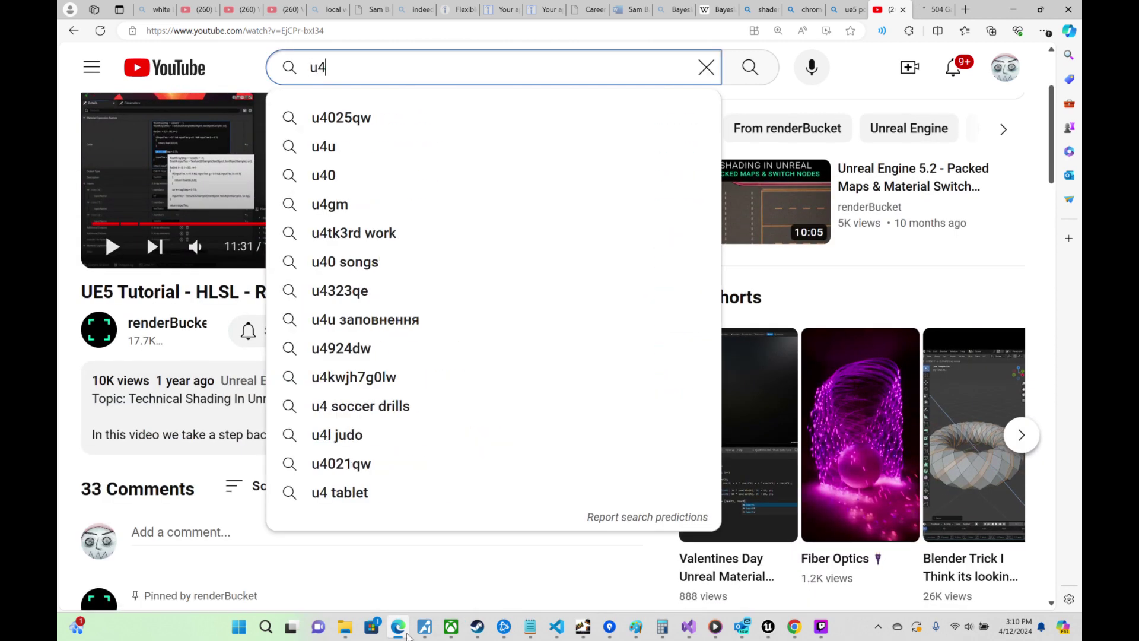
pyautogui.write('5')
pyautogui.press('BackSpace')
pyautogui.press('BackSpace')
pyautogui.write('e5')
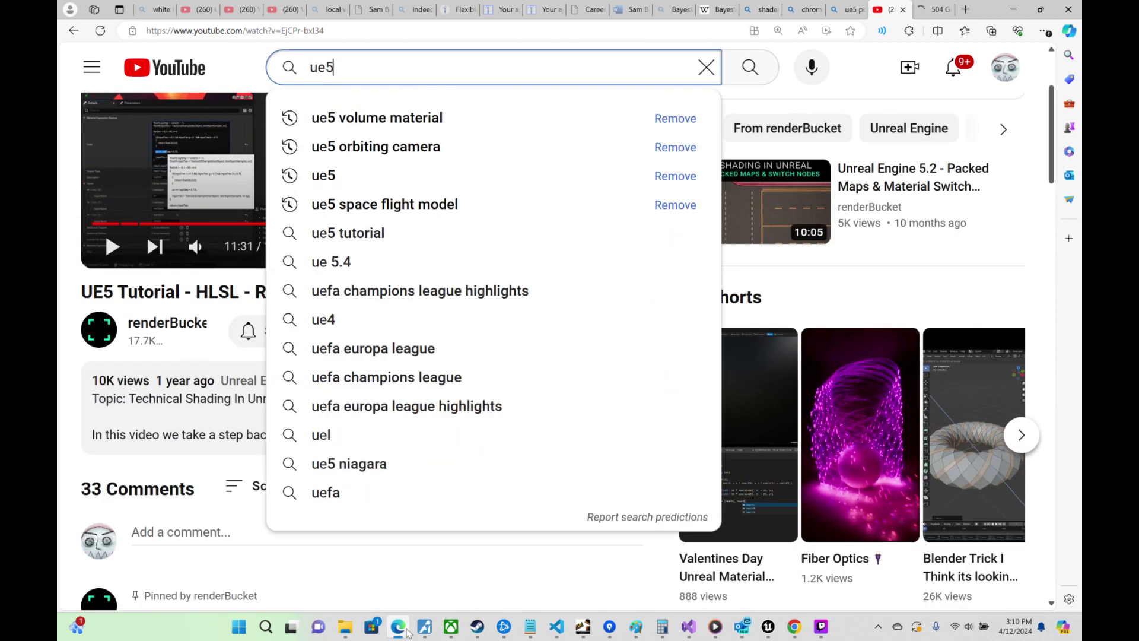
pyautogui.write(' post process ray')
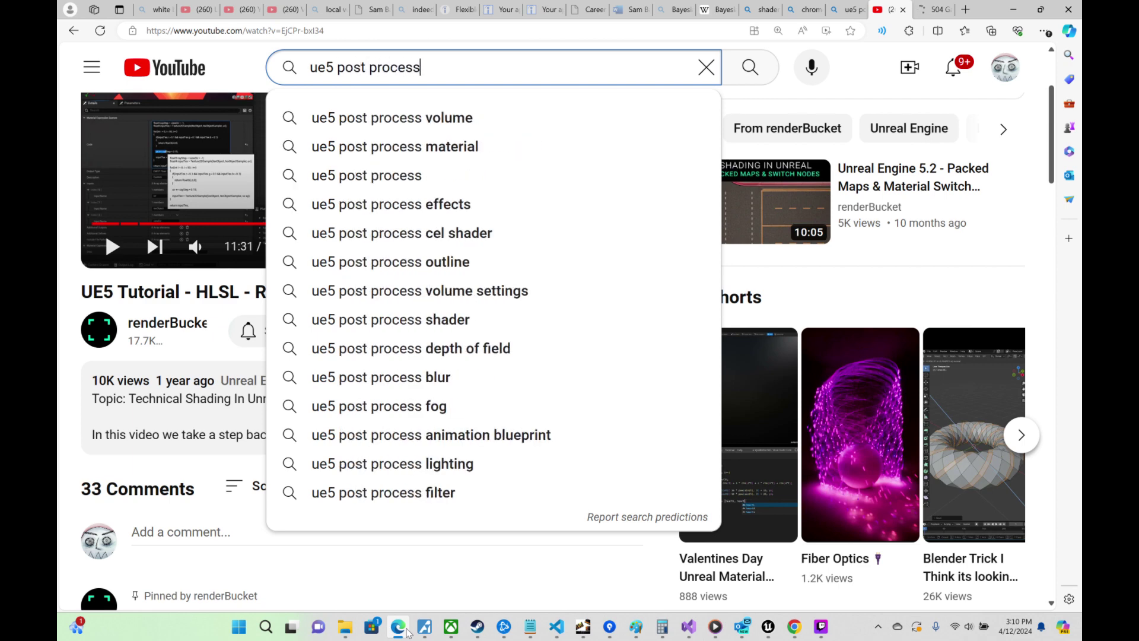
pyautogui.write('march')
pyautogui.press('Return')
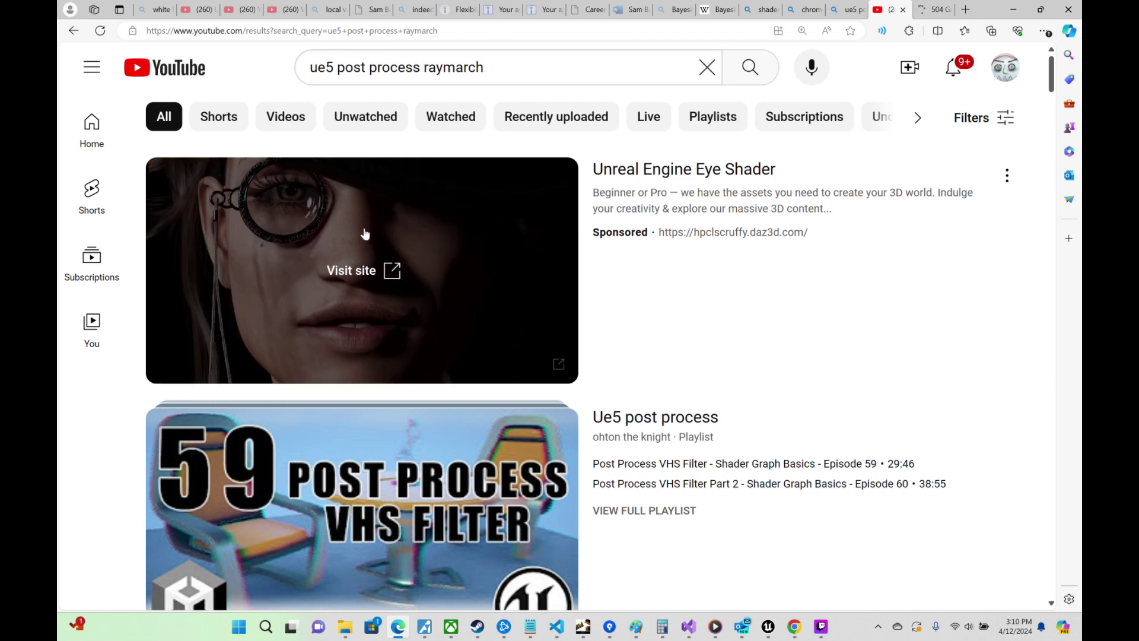
# Step: Look through the YouTube search results for a tutorial on raymarching in a UE5 post-process material
pyautogui.scroll(-1, 500, 320)
pyautogui.scroll(-4, 500, 325)
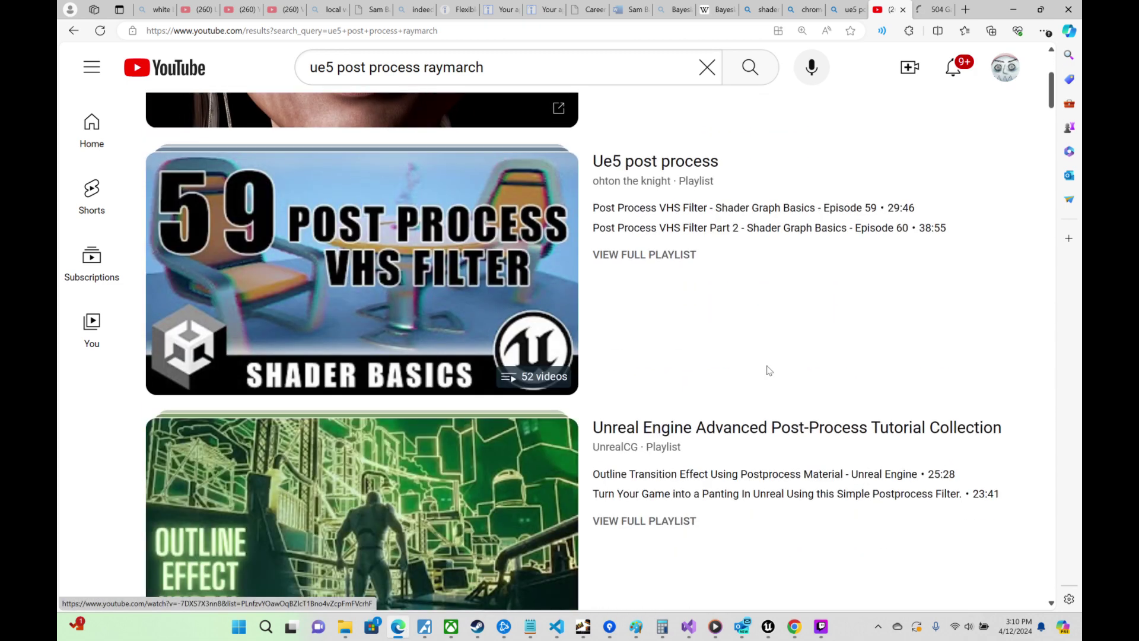
pyautogui.scroll(-4, 839, 503)
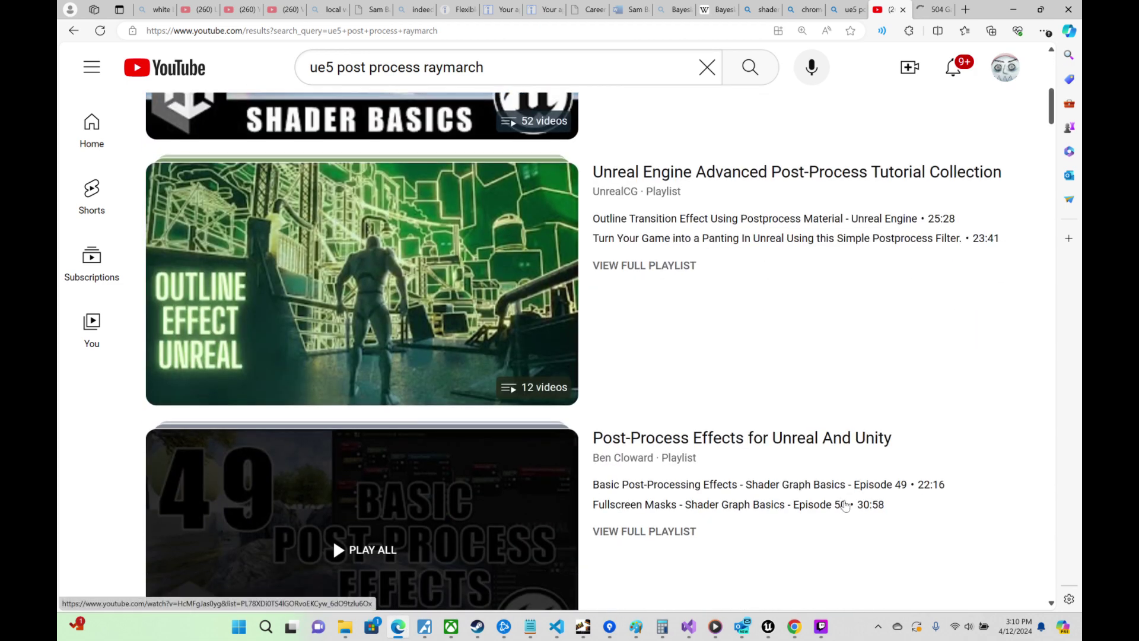
pyautogui.scroll(-7, 857, 503)
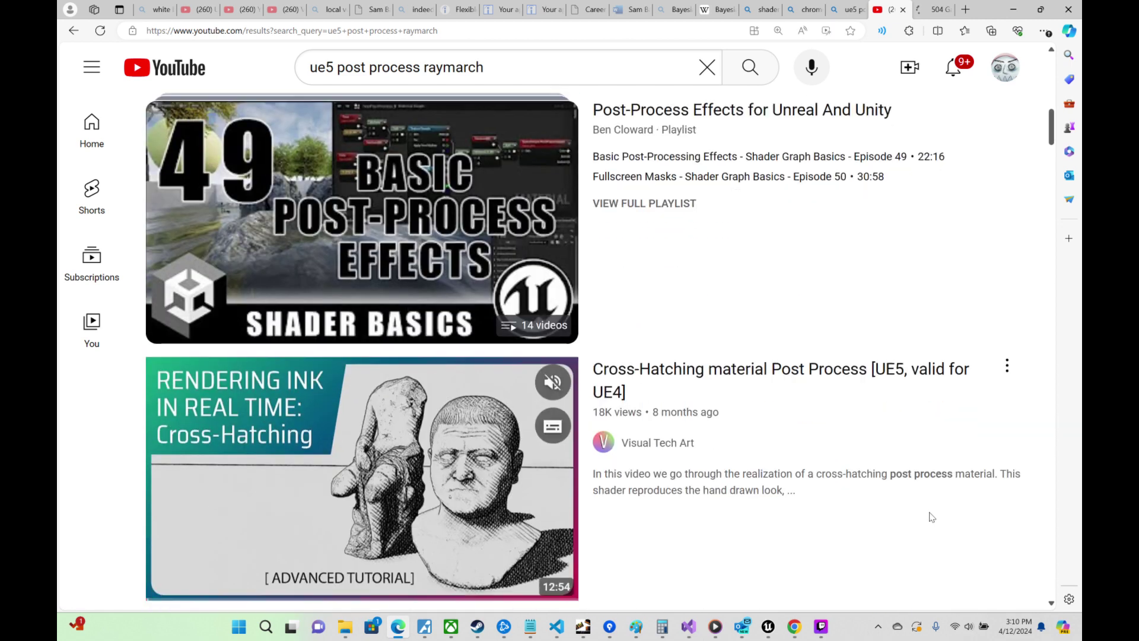
pyautogui.scroll(-3, 930, 517)
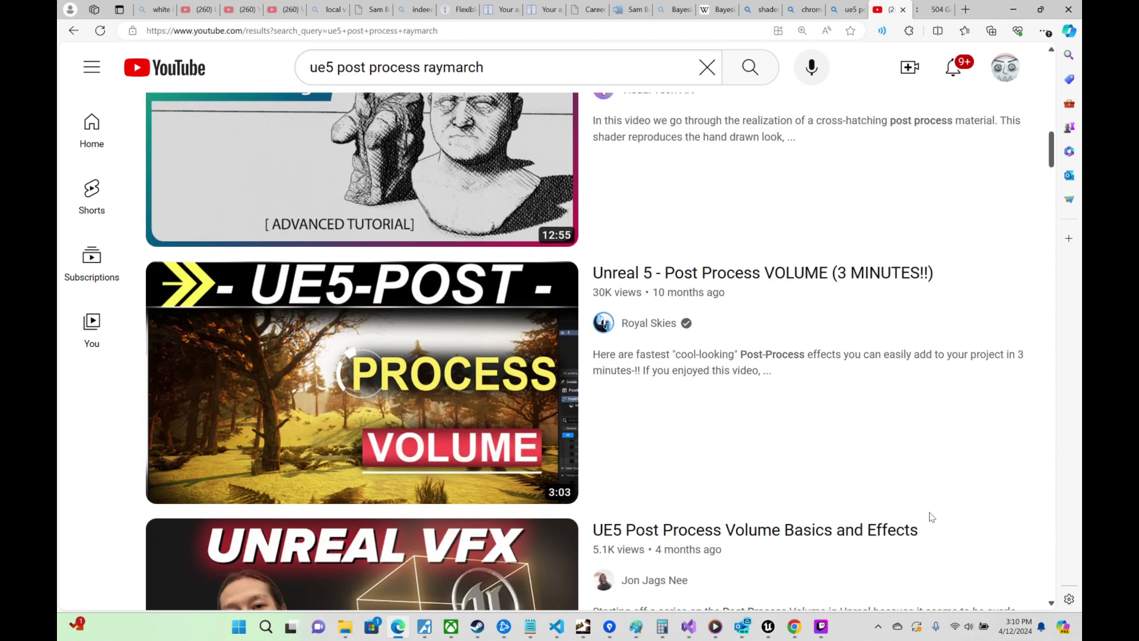
pyautogui.scroll(-4, 930, 518)
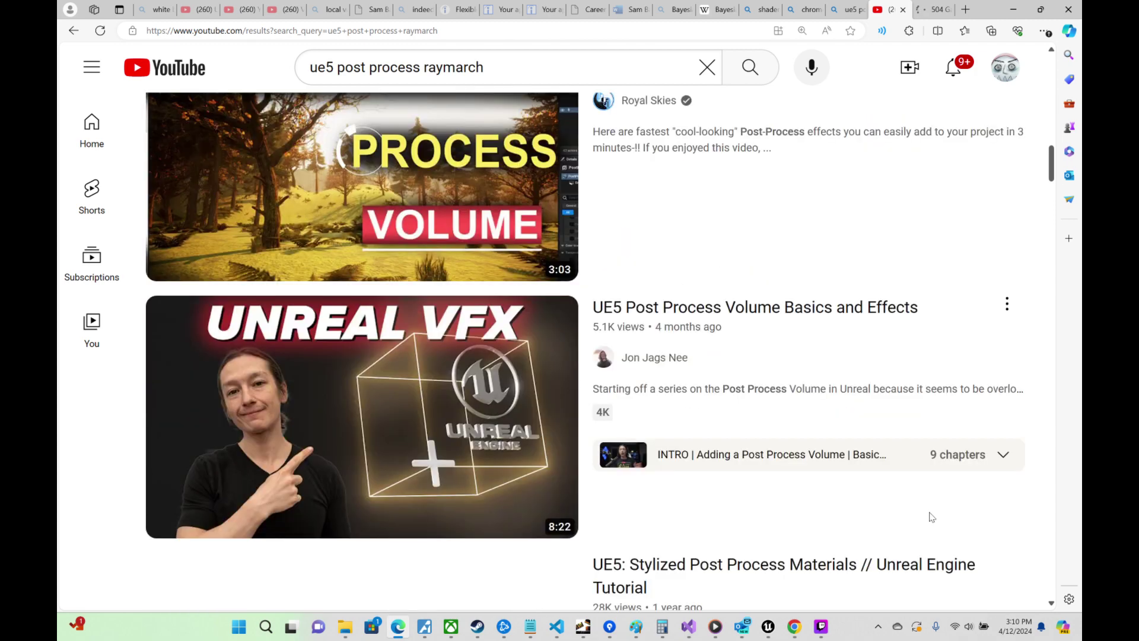
pyautogui.scroll(-14, 929, 517)
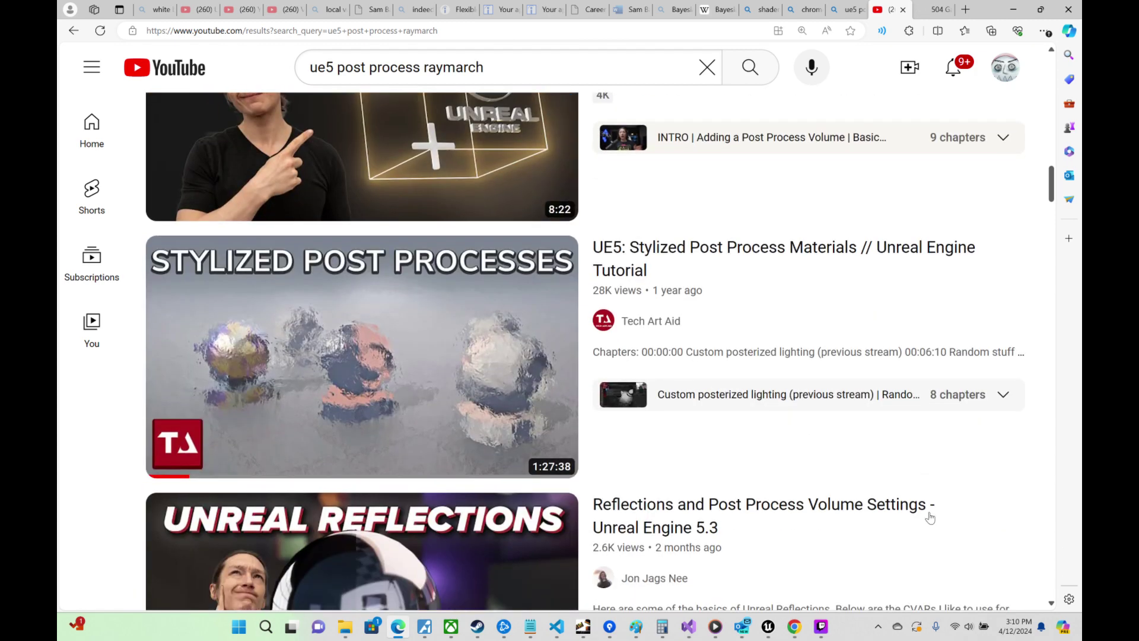
pyautogui.scroll(3, 924, 513)
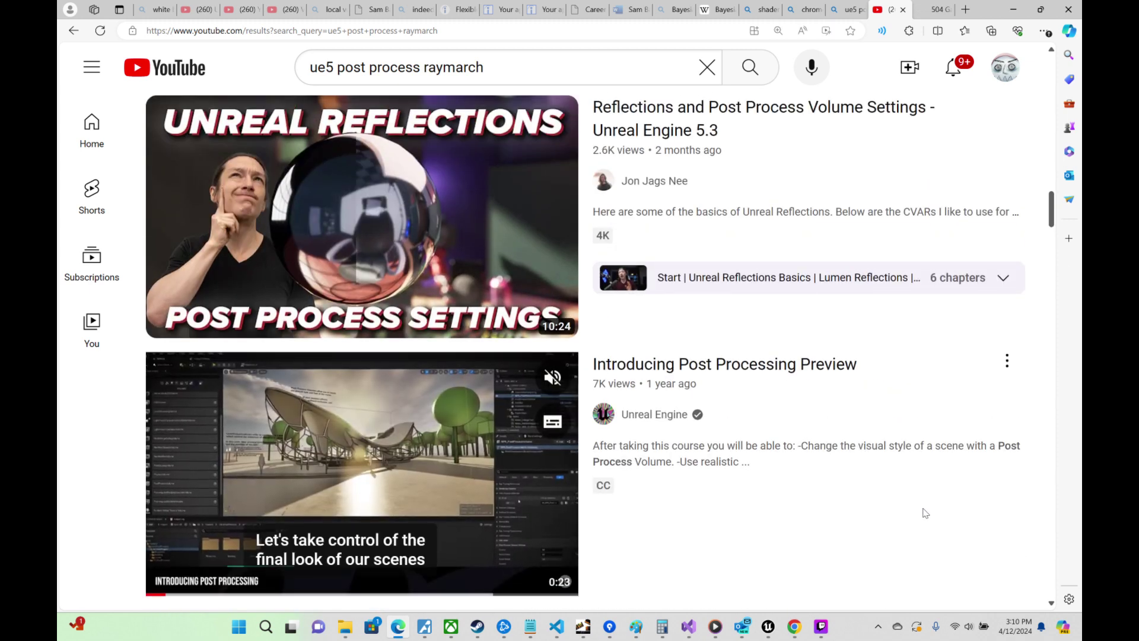
pyautogui.scroll(-9, 926, 513)
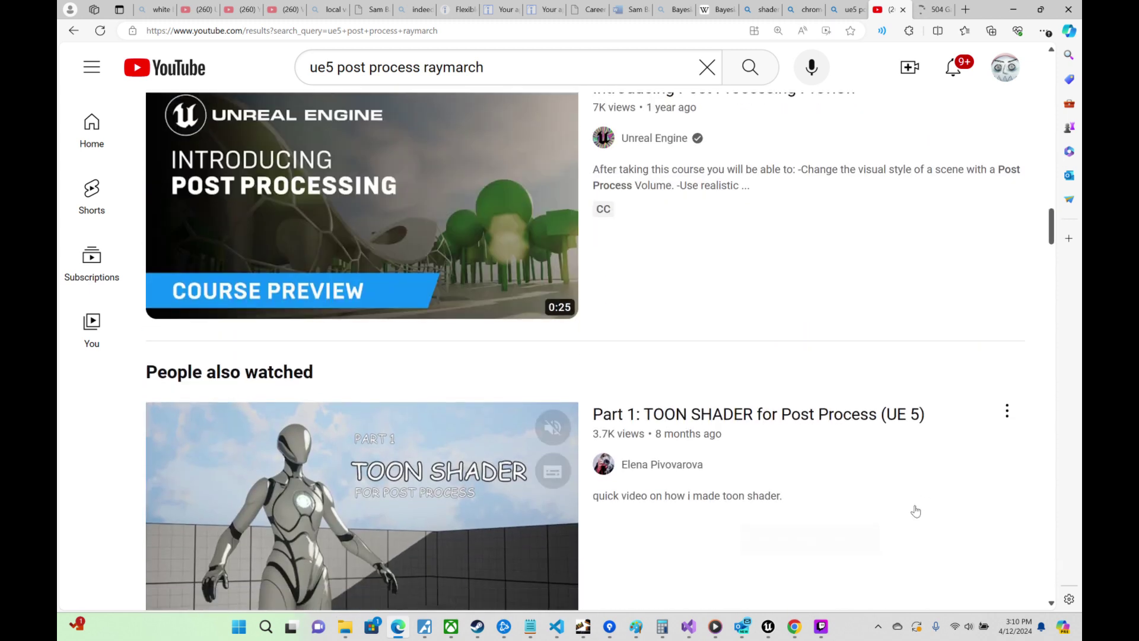
pyautogui.scroll(-13, 916, 511)
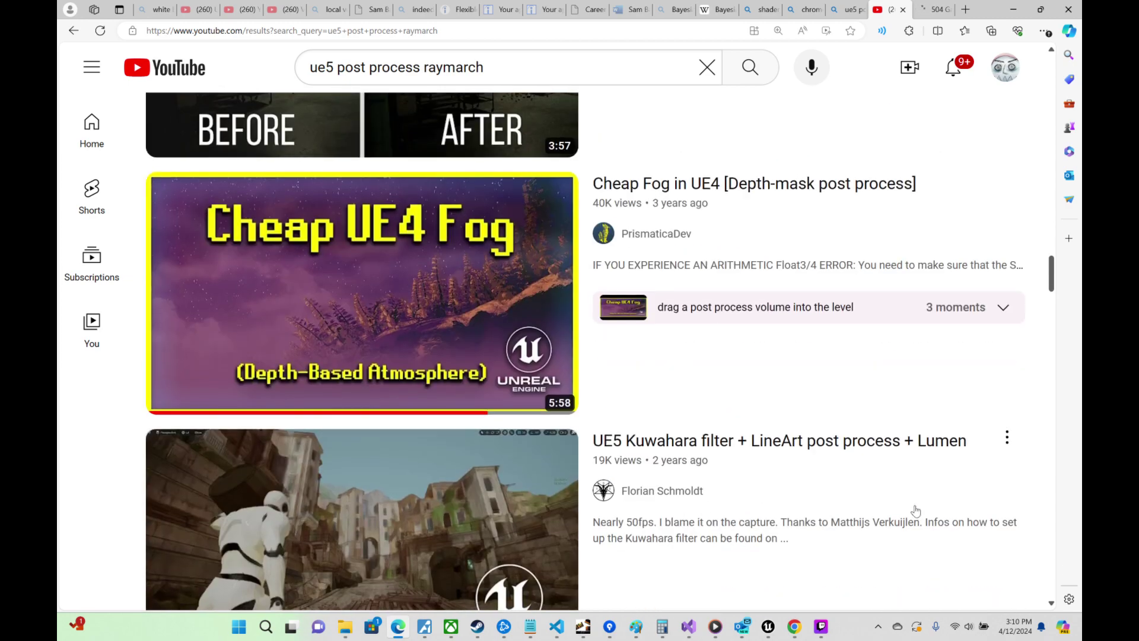
pyautogui.scroll(-17, 916, 511)
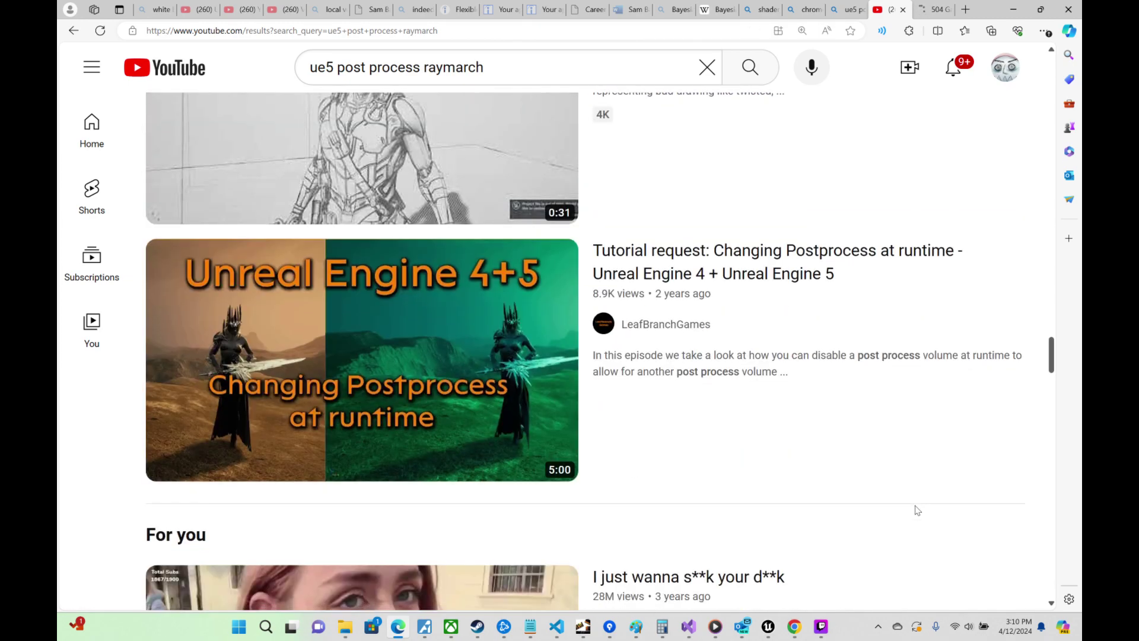
pyautogui.scroll(-14, 918, 510)
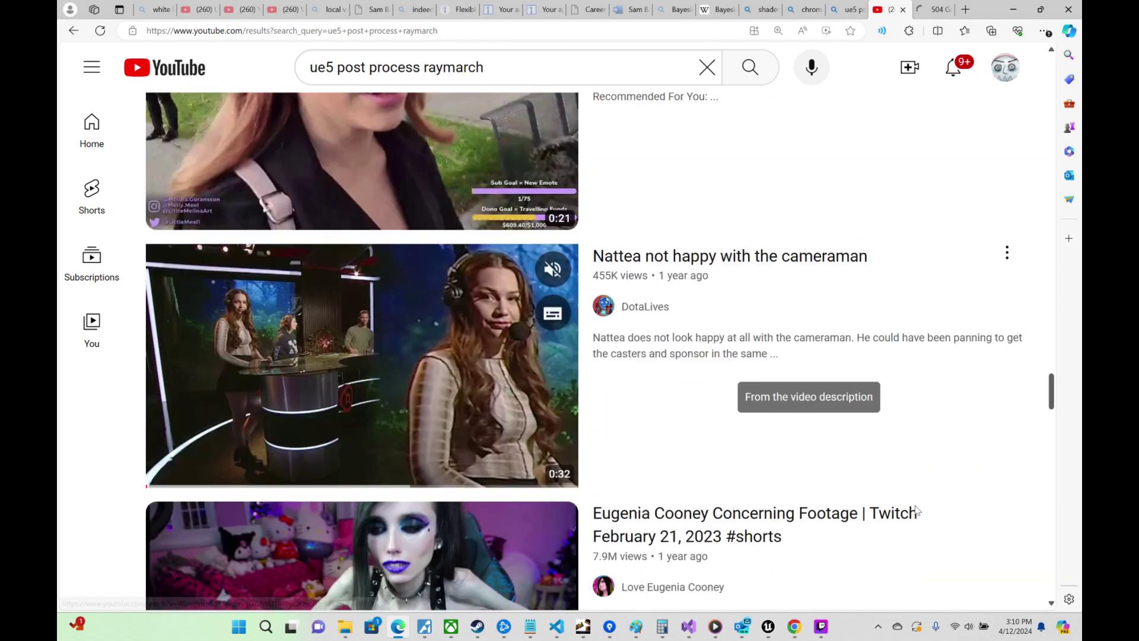
pyautogui.scroll(-3, 916, 512)
pyautogui.scroll(3, 916, 509)
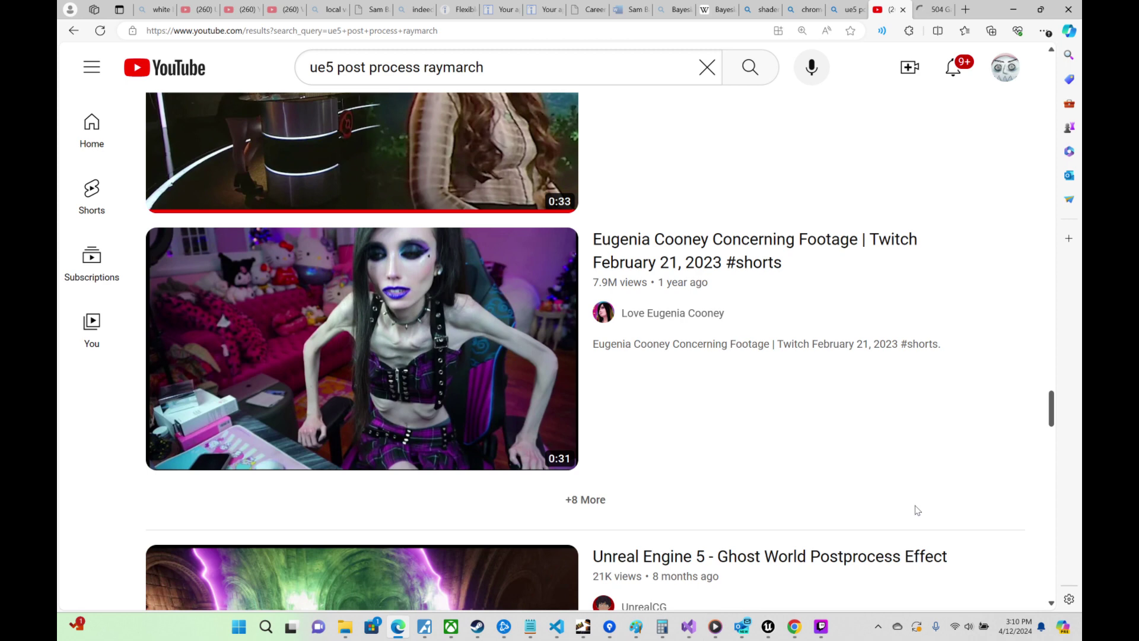
pyautogui.moveTo(462, 420)
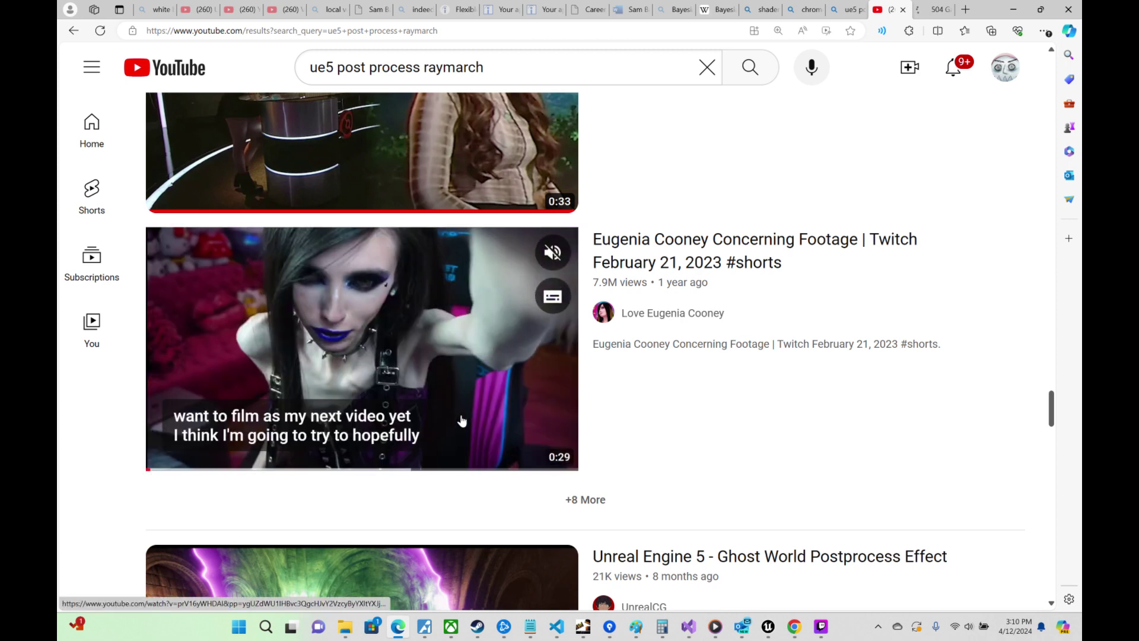
# Step: Find the "Unreal 5.3 - Making a volumetric ray marching shader from scratch (part 1)" video in the results and open it
pyautogui.scroll(-5, 771, 453)
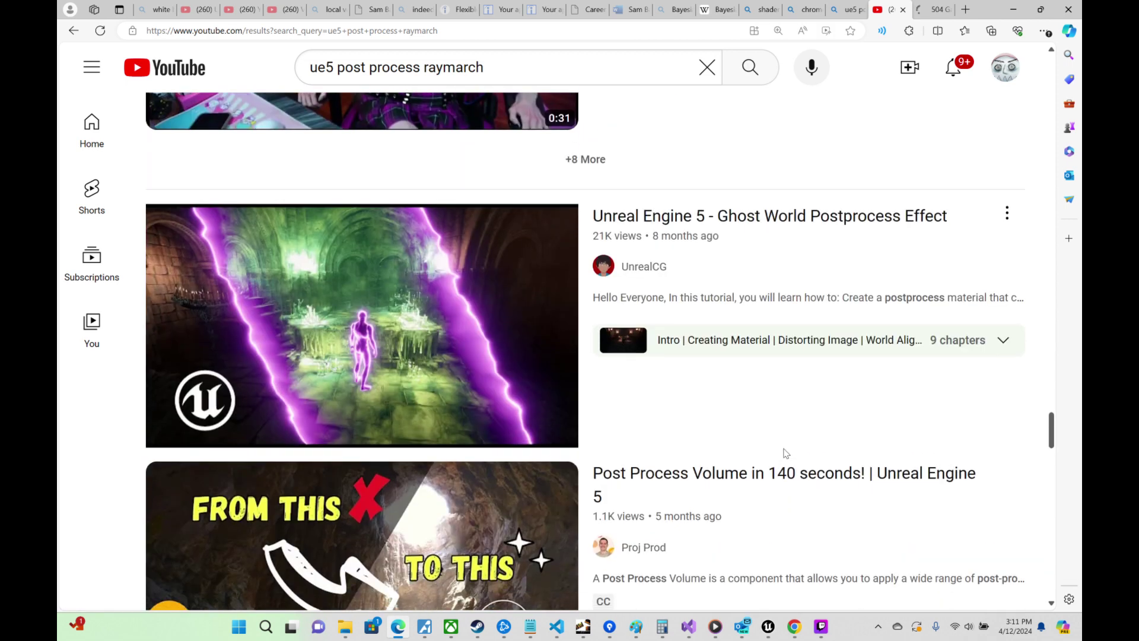
pyautogui.scroll(-6, 738, 453)
pyautogui.scroll(-2, 708, 455)
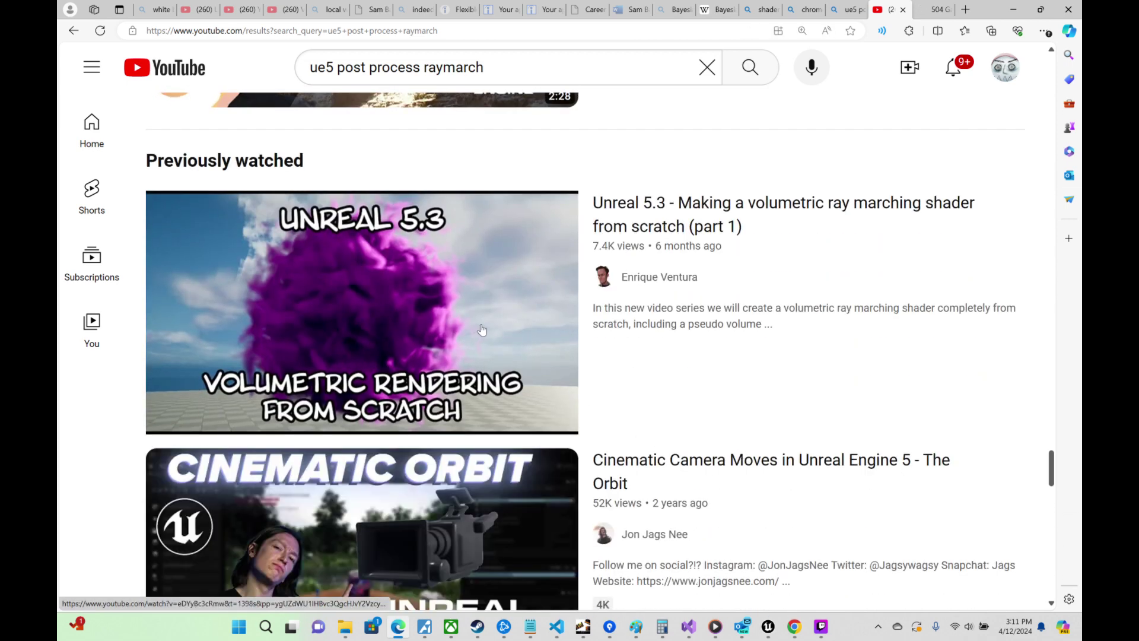
pyautogui.click(482, 330)
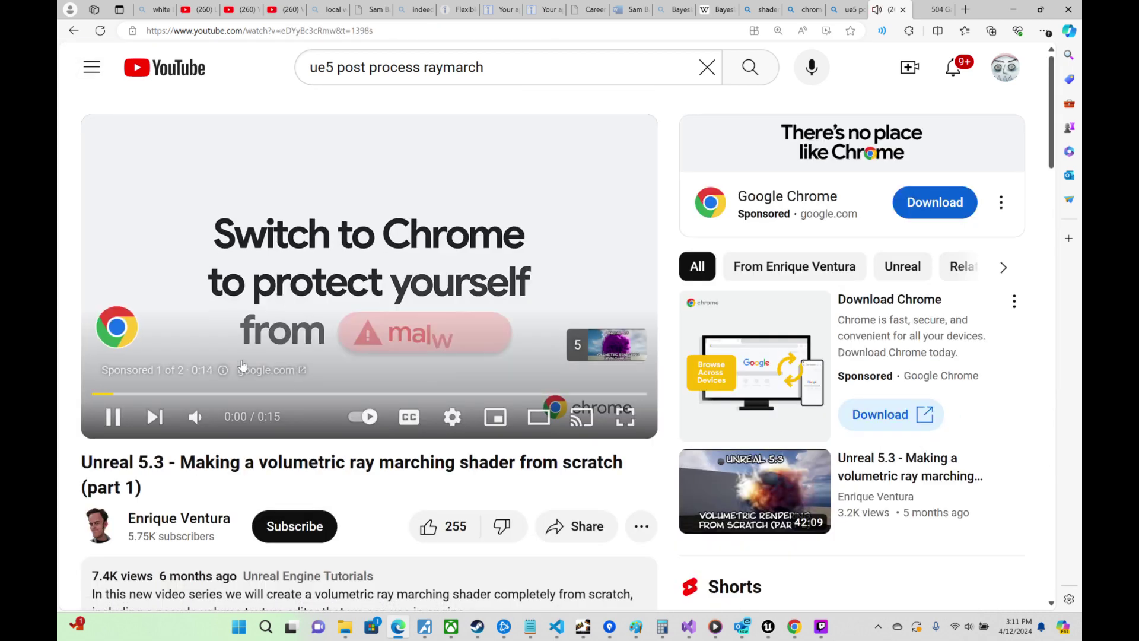
# Step: Expand the video's description, open its shaderbits.com blog link in a new tab, and pause the video playback
pyautogui.scroll(-3, 478, 477)
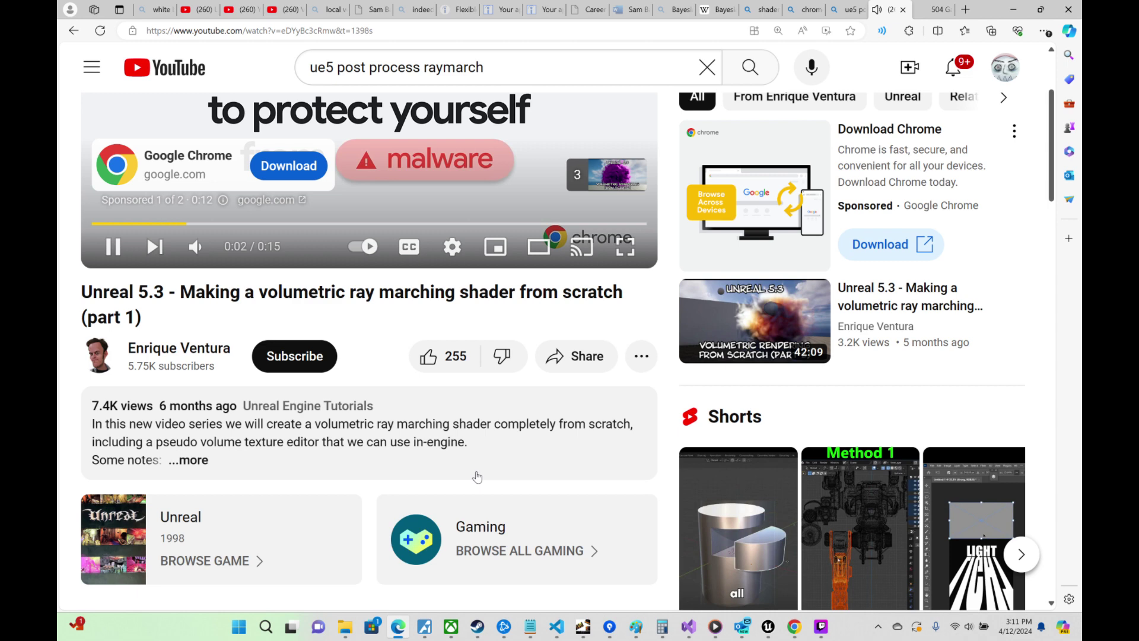
pyautogui.click(188, 460)
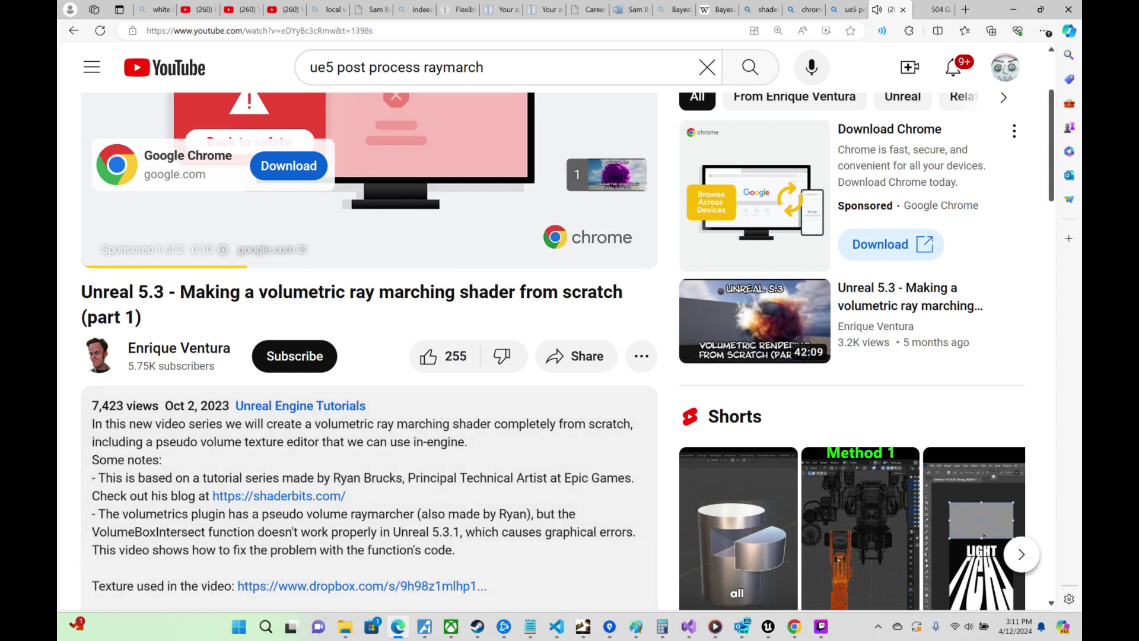
pyautogui.scroll(-1, 396, 448)
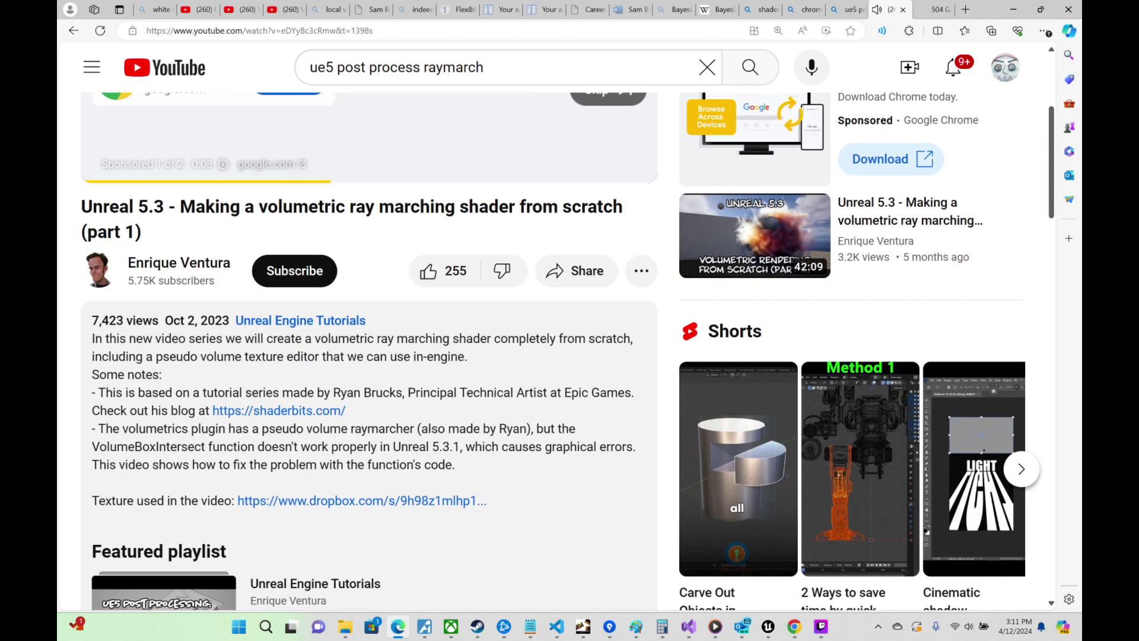
pyautogui.click(328, 417)
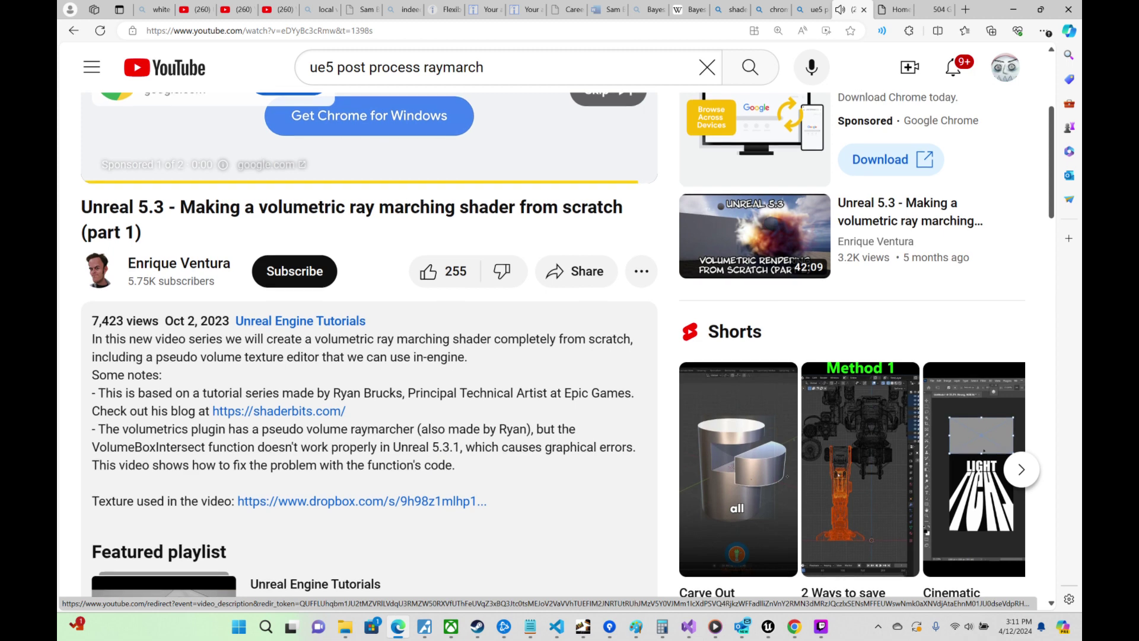
pyautogui.scroll(1, 429, 463)
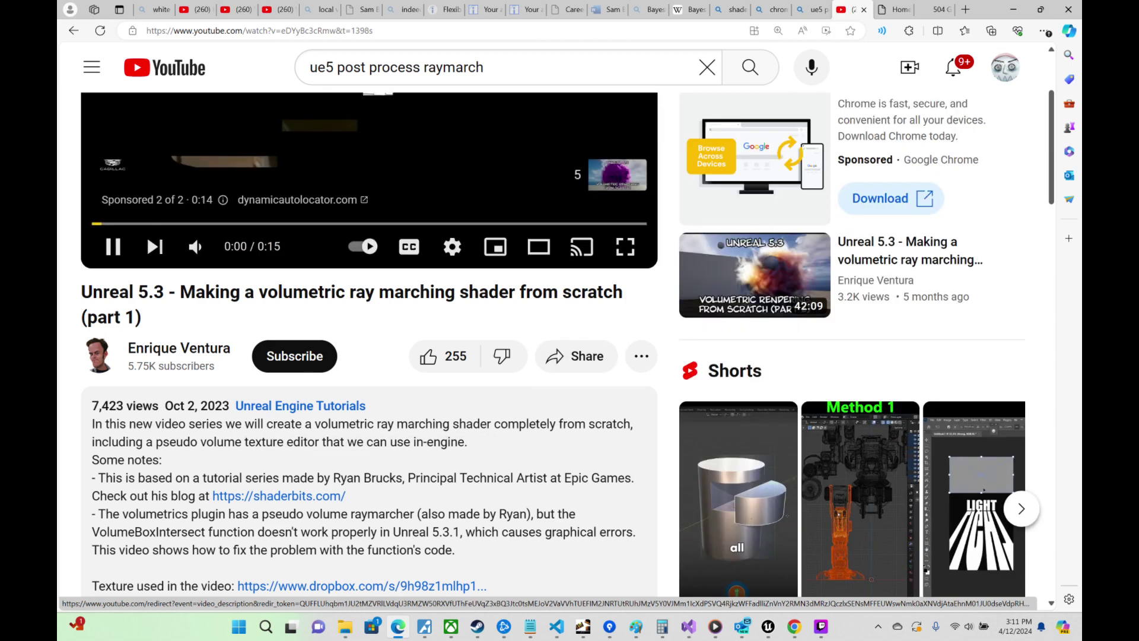
pyautogui.click(113, 248)
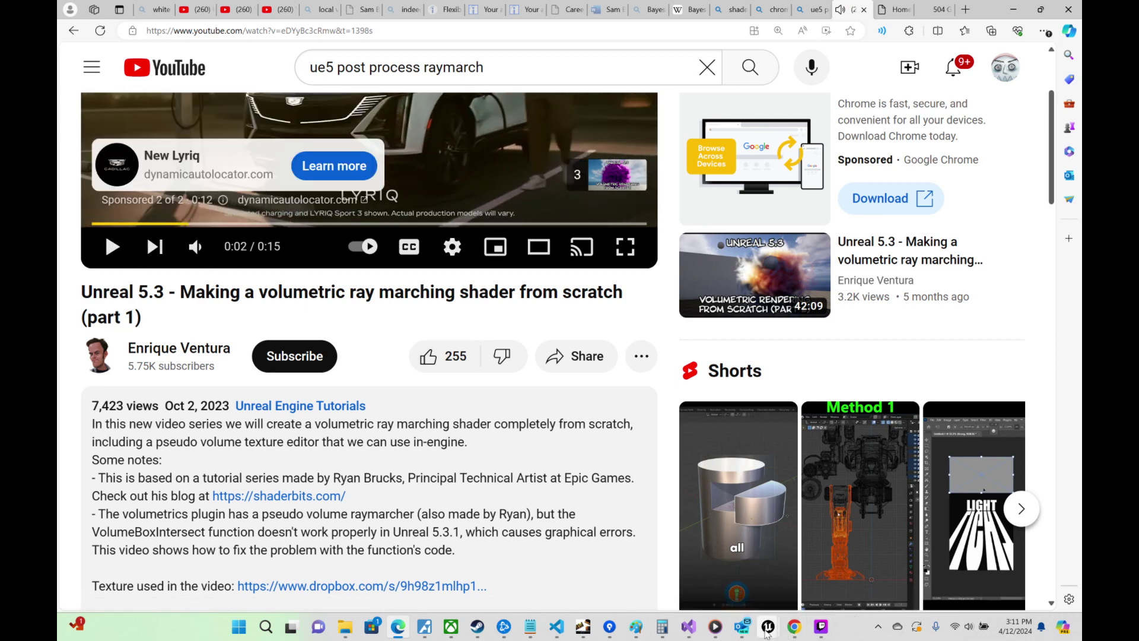
# Step: Switch to the MT_Cloud material in Unreal Engine and search the available graph nodes for "psu"
pyautogui.moveTo(767, 626)
pyautogui.click(890, 575)
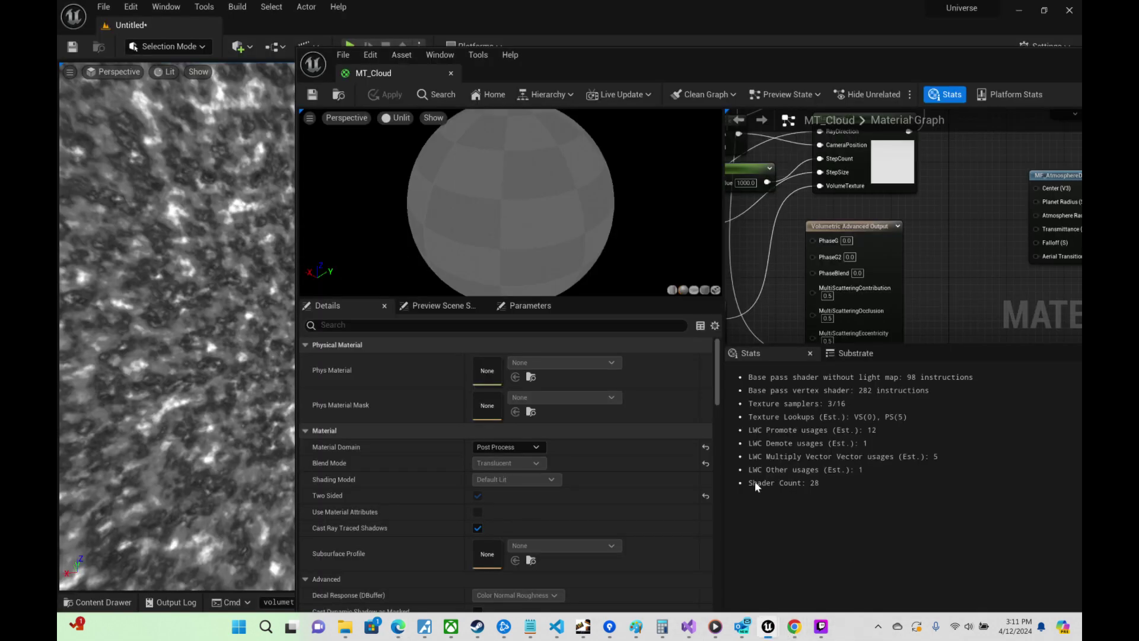
pyautogui.rightClick(973, 274)
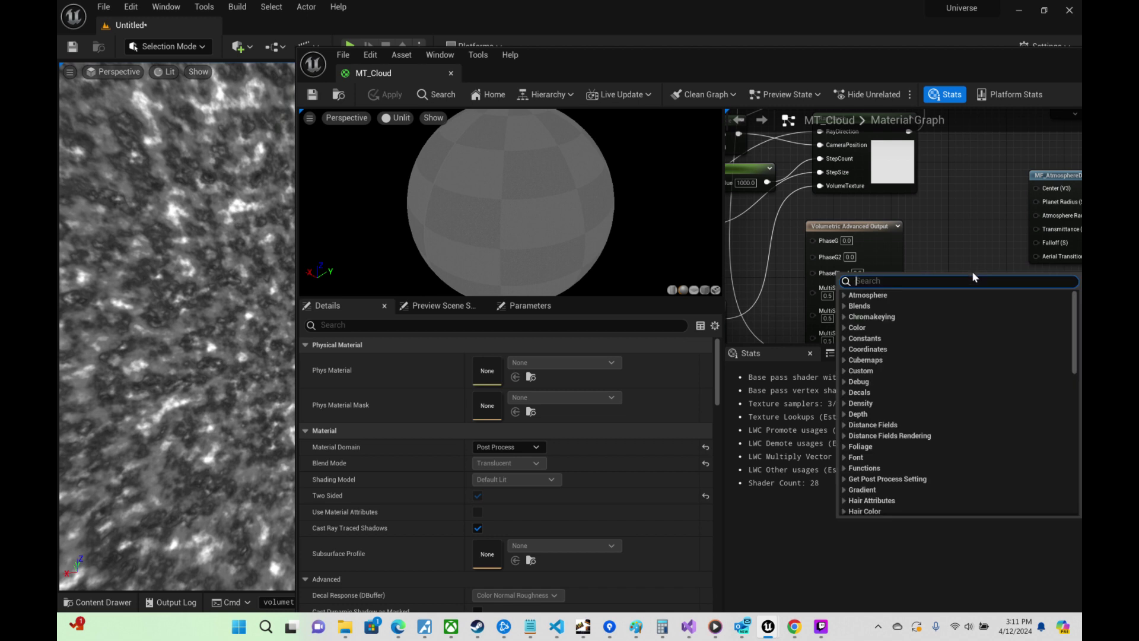
pyautogui.write('psu')
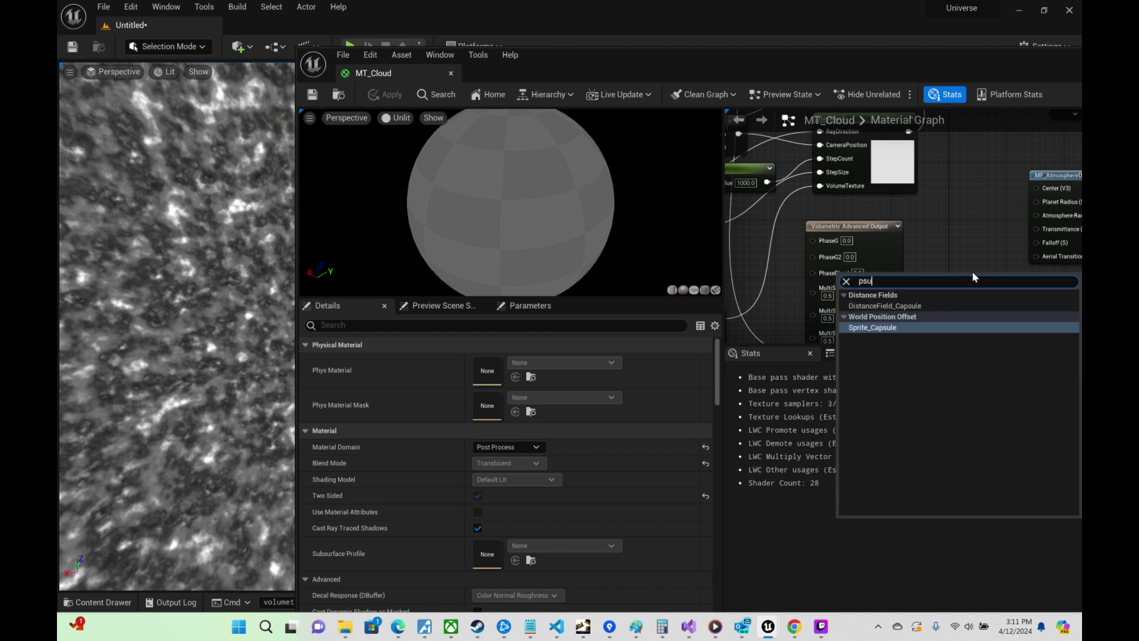
pyautogui.press('BackSpace')
pyautogui.press('BackSpace')
pyautogui.press('BackSpace')
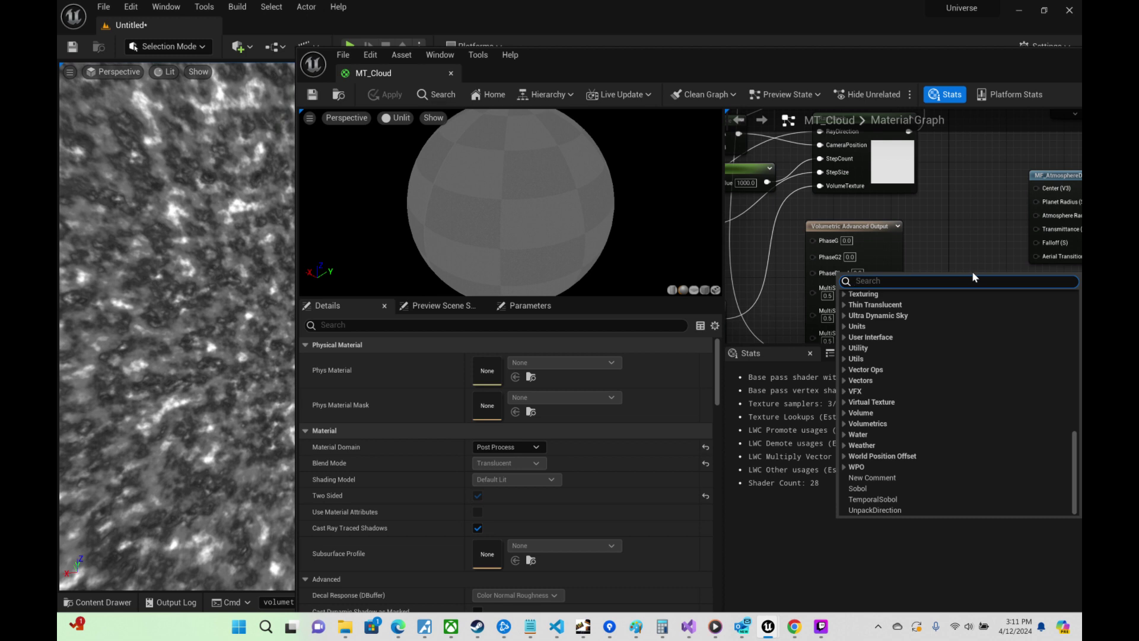
# Step: Try to find a raymarch function for a new MaterialFunctionCall node by searching "psu" and "ray", and delete the node
pyautogui.write('materialf')
pyautogui.press('Return')
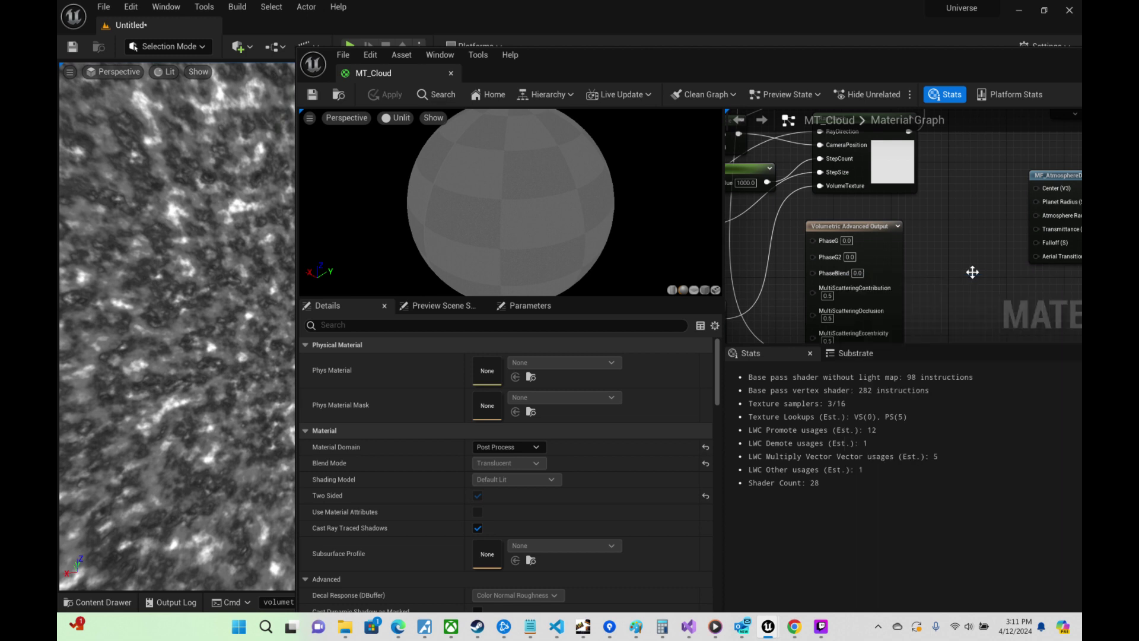
pyautogui.click(972, 272)
pyautogui.click(593, 363)
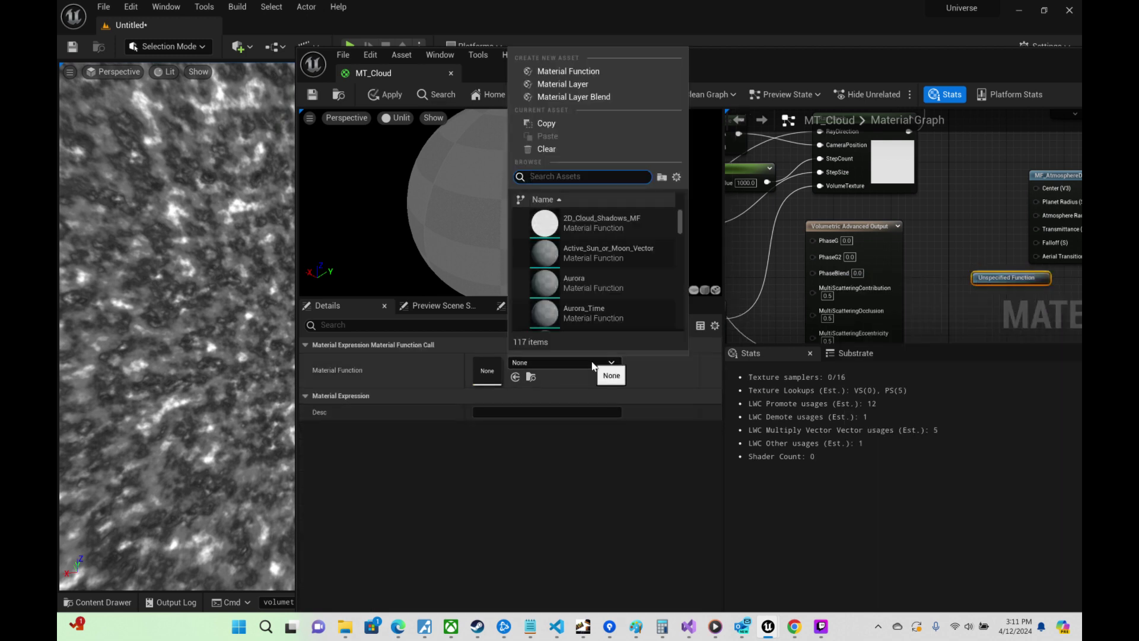
pyautogui.write('psu')
pyautogui.press('BackSpace')
pyautogui.press('BackSpace')
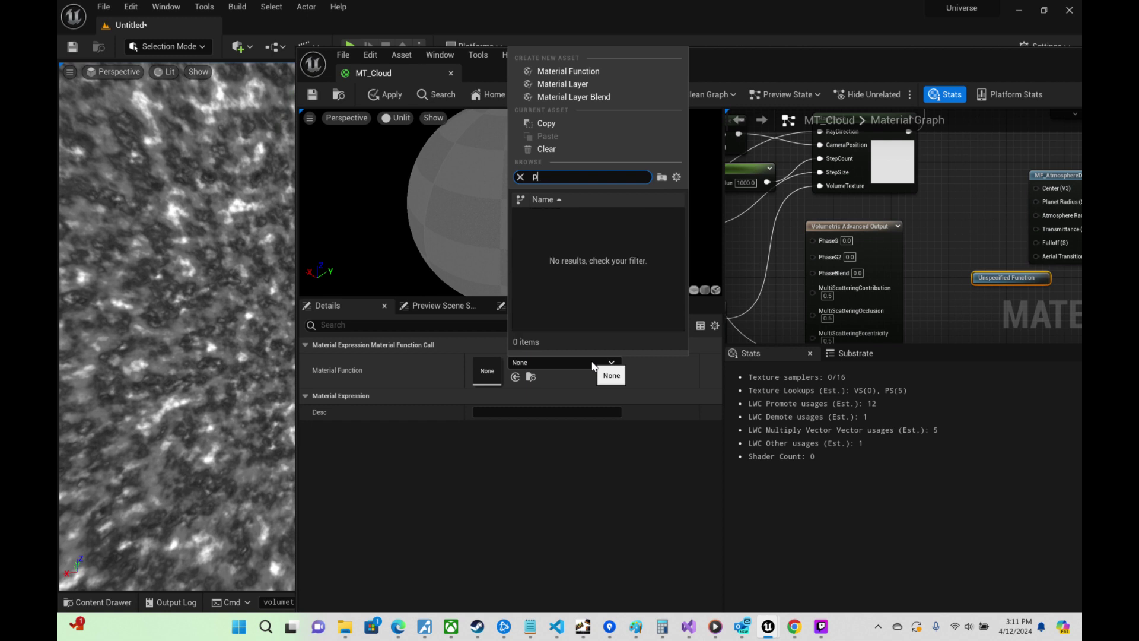
pyautogui.press('BackSpace')
pyautogui.write('ray')
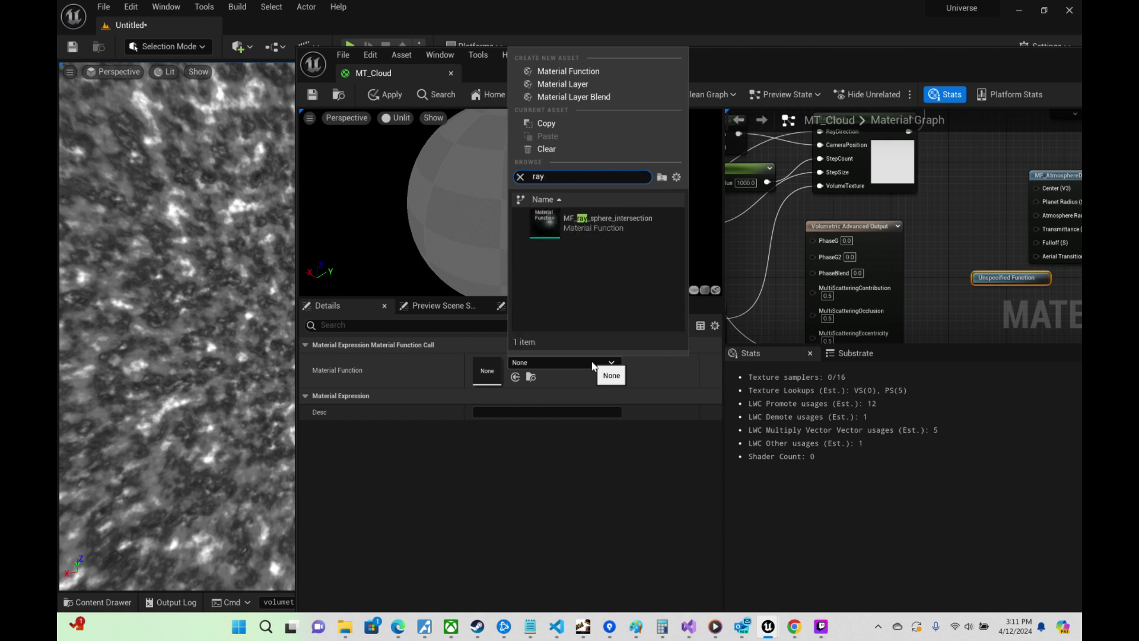
pyautogui.press('BackSpace')
pyautogui.press('BackSpace')
pyautogui.press('BackSpace')
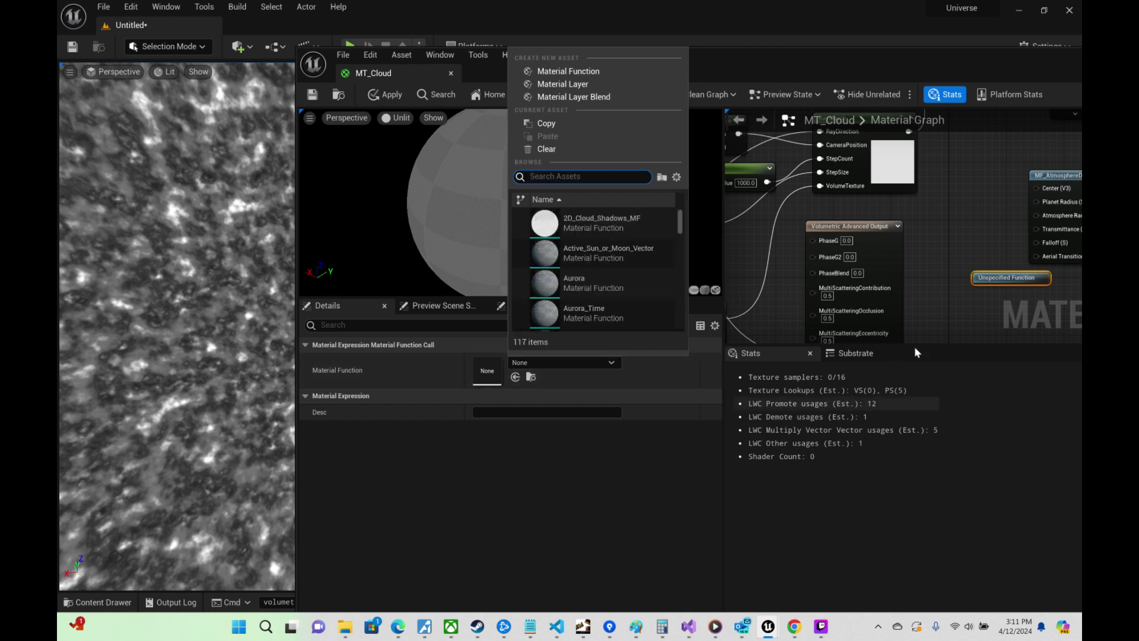
pyautogui.moveTo(947, 292); pyautogui.dragTo(754, 268, button='right')
pyautogui.press('Delete')
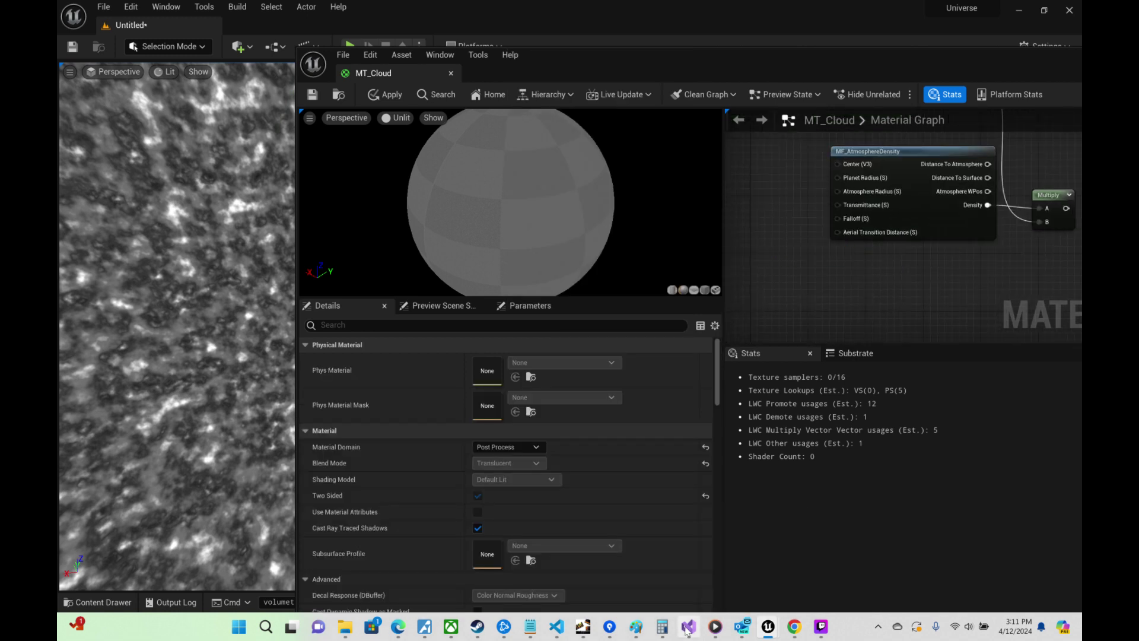
# Step: Add a RayMarchHeightMap function node to the MT_Cloud graph and place it just below the MF_AtmosphereDensity node
pyautogui.rightClick(799, 305)
pyautogui.write('raym')
pyautogui.moveTo(823, 634)
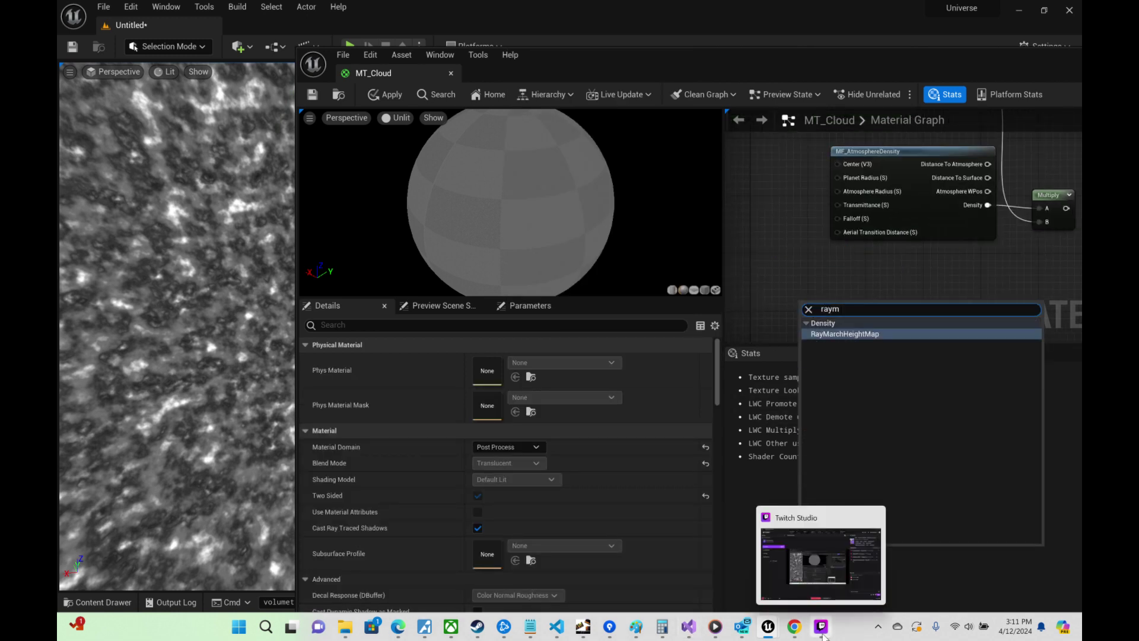
pyautogui.press('Return')
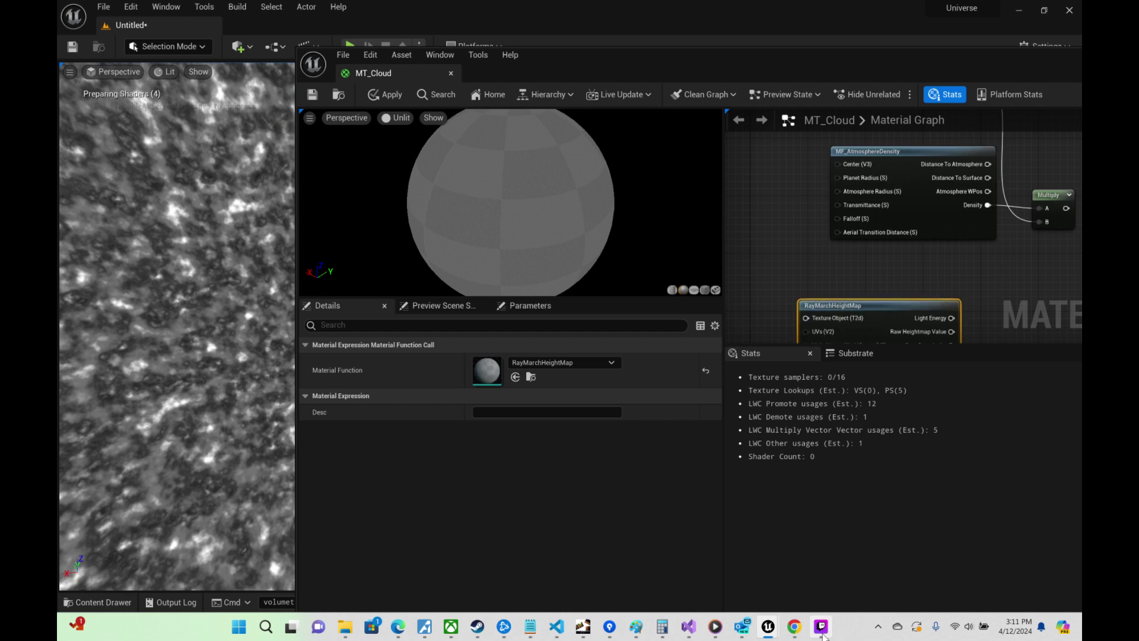
pyautogui.moveTo(864, 292); pyautogui.dragTo(850, 203, button='right')
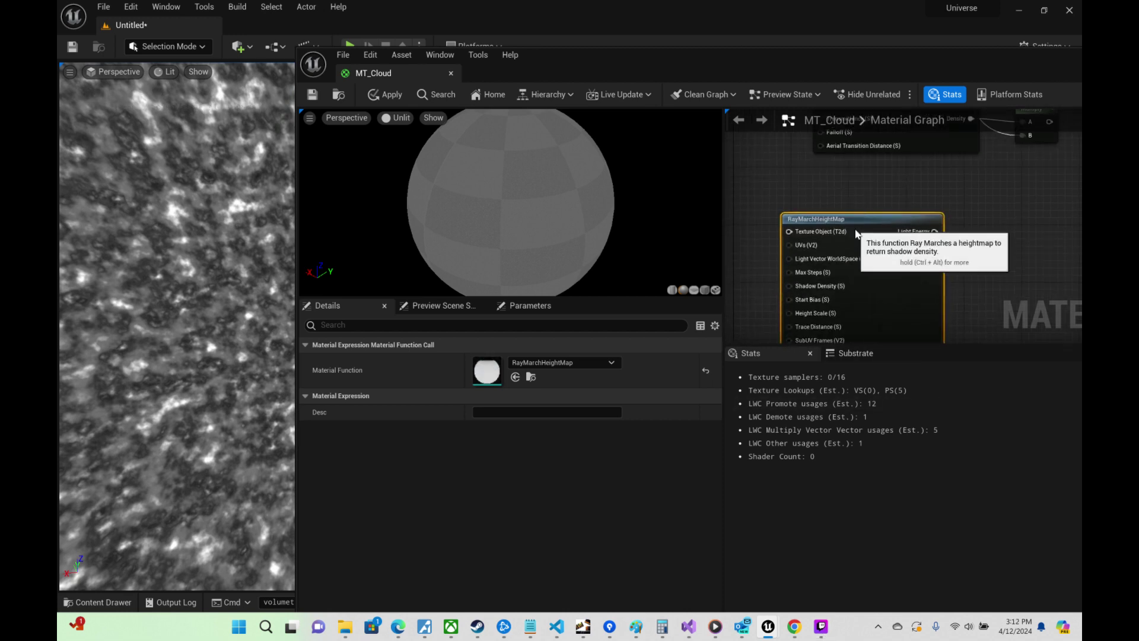
pyautogui.moveTo(857, 284); pyautogui.dragTo(870, 228)
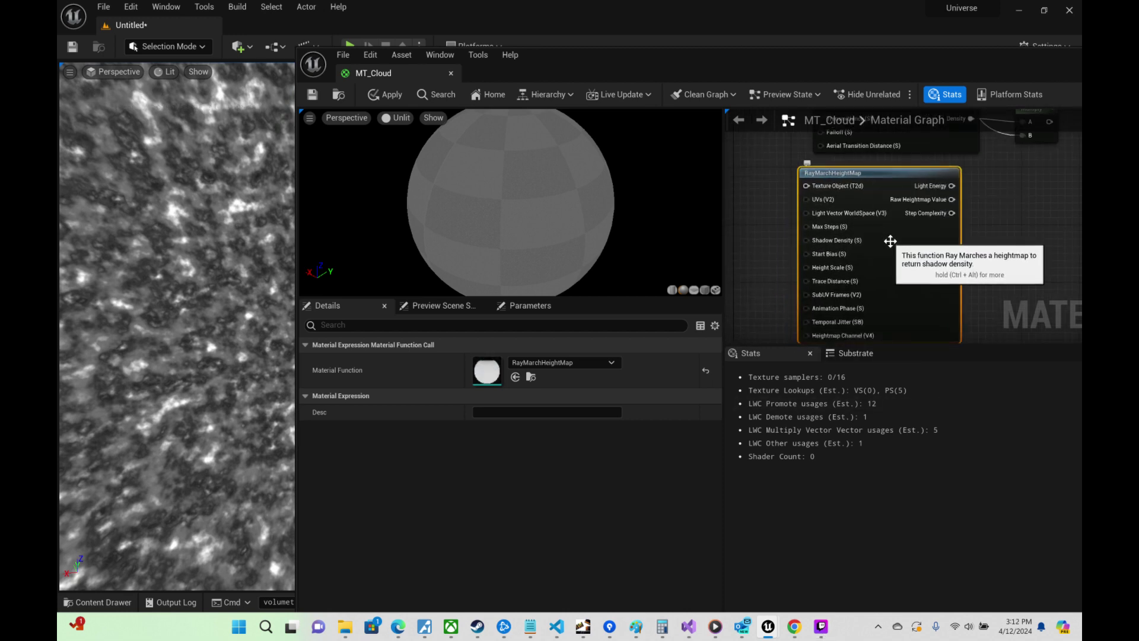
pyautogui.scroll(-1, 891, 241)
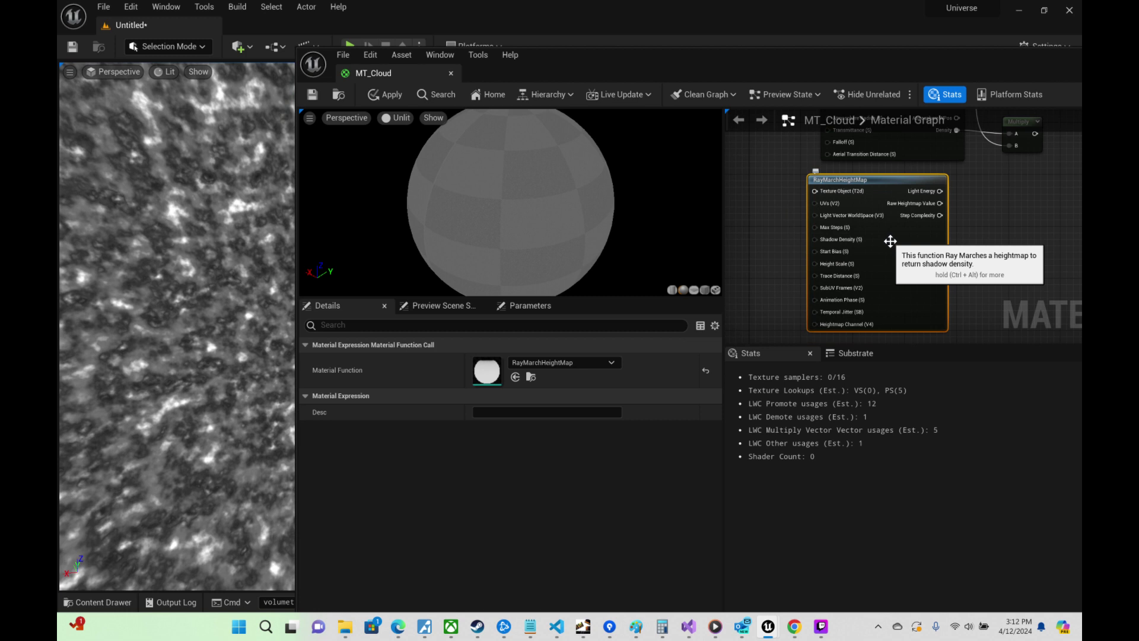
# Step: Try to connect the RayMarchHeightMap node's Texture Object input to the existing Texture Object node
pyautogui.moveTo(989, 226); pyautogui.dragTo(978, 250, button='right')
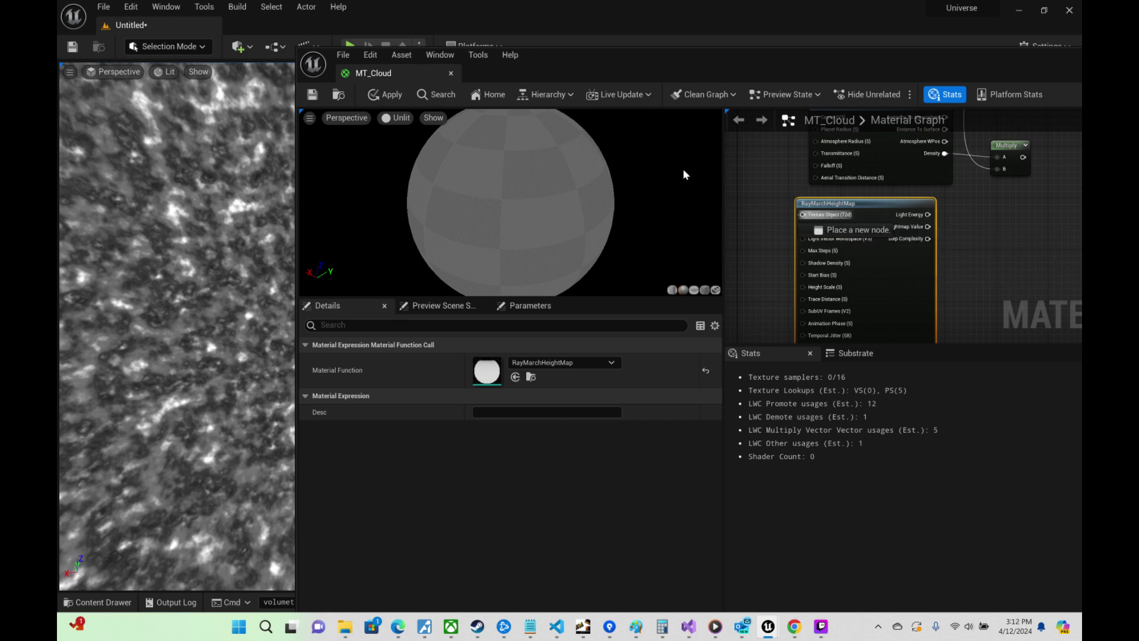
pyautogui.moveTo(804, 217); pyautogui.dragTo(840, 207, button='right')
pyautogui.moveTo(837, 203); pyautogui.dragTo(915, 285)
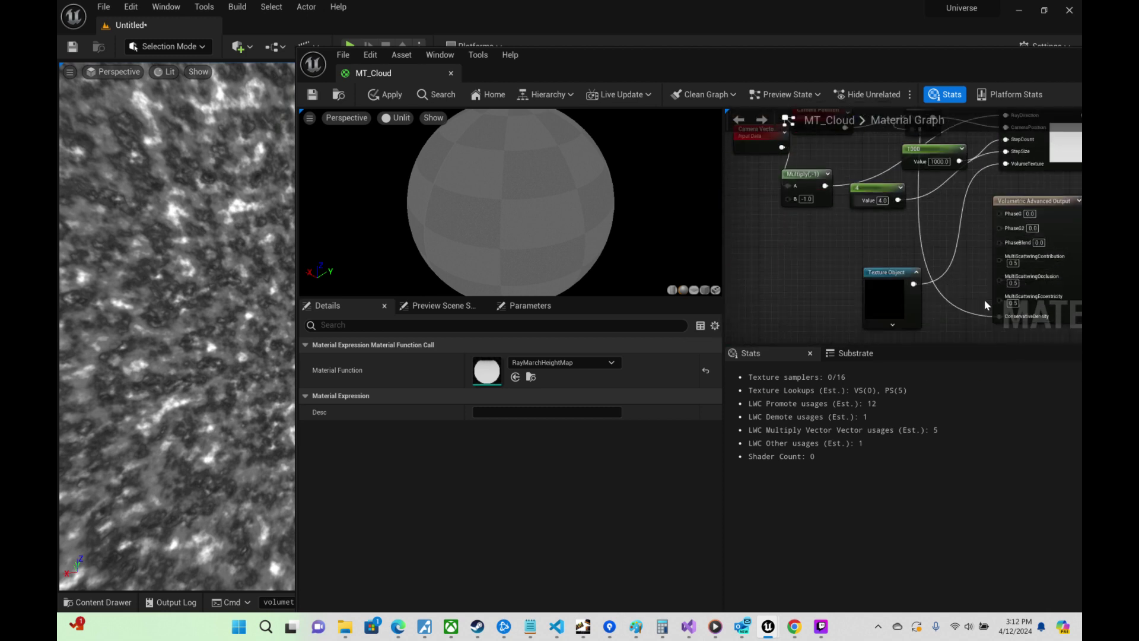
pyautogui.moveTo(987, 305); pyautogui.dragTo(693, 232, button='right')
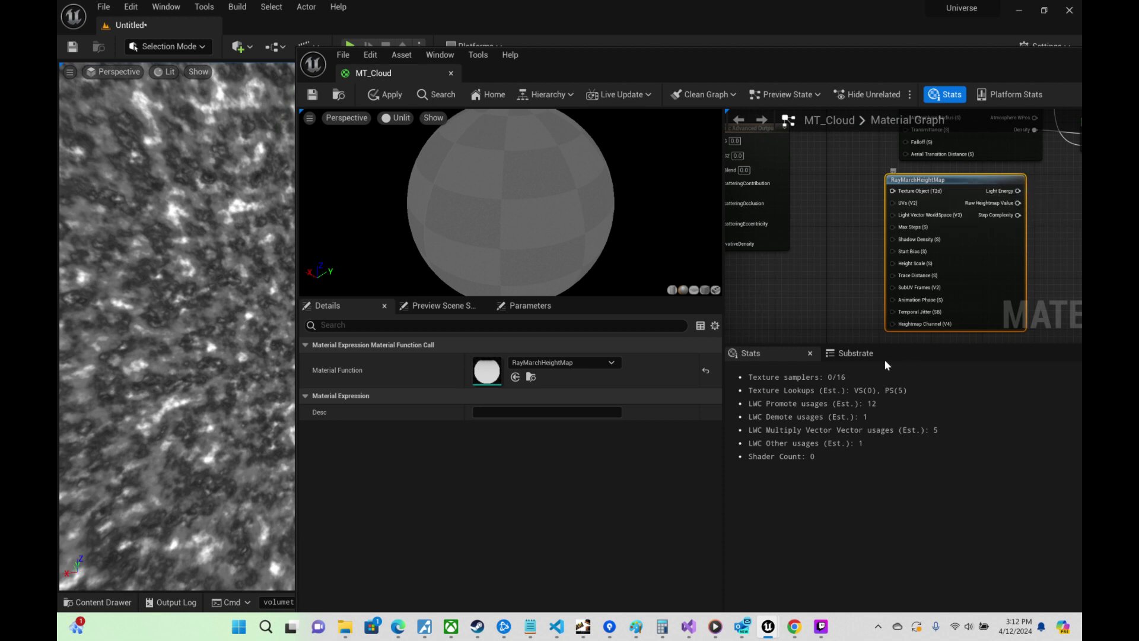
# Step: Open the RayMarchHeightMap function's graph and examine the RayMarch Heightmap custom node with its inputs and output
pyautogui.doubleClick(961, 261)
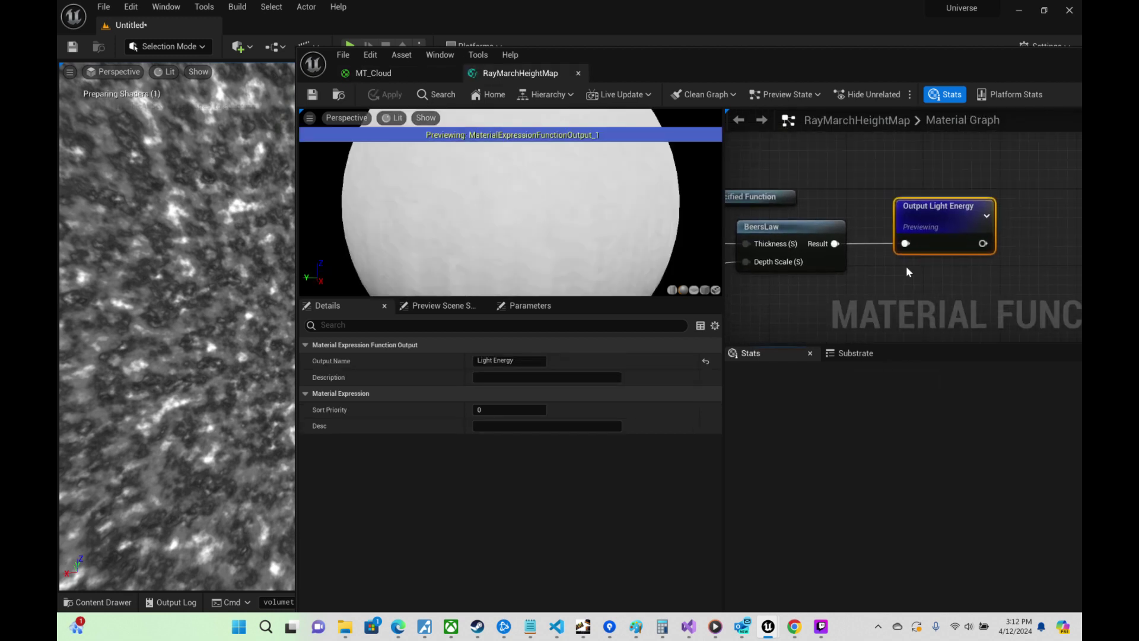
pyautogui.scroll(-6, 941, 251)
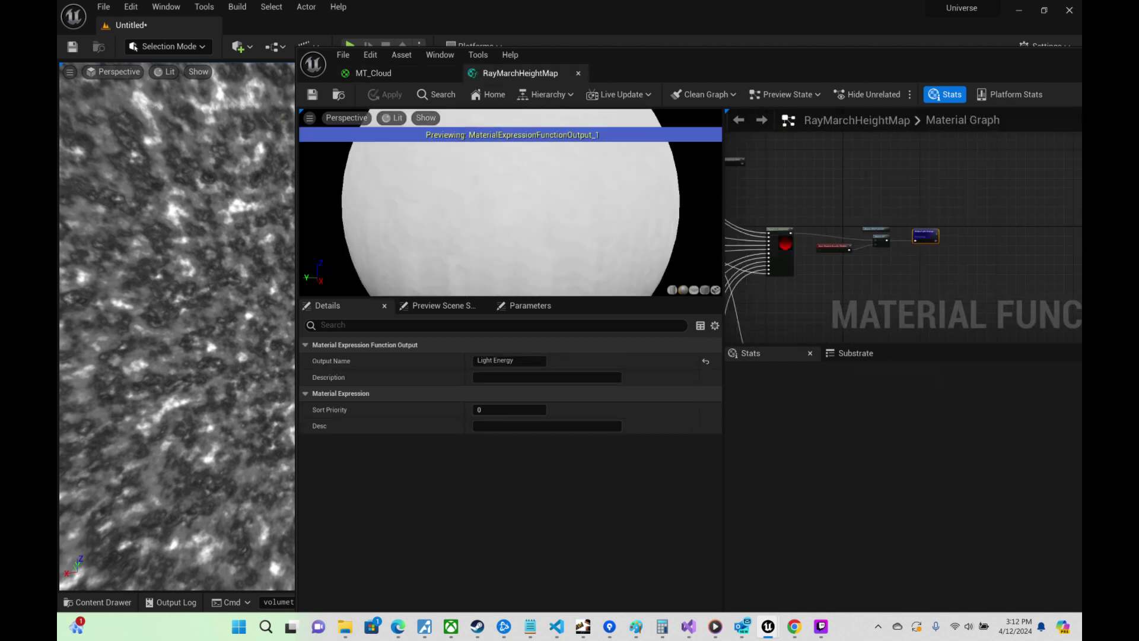
pyautogui.moveTo(756, 245); pyautogui.dragTo(891, 191, button='right')
pyautogui.scroll(4, 1018, 228)
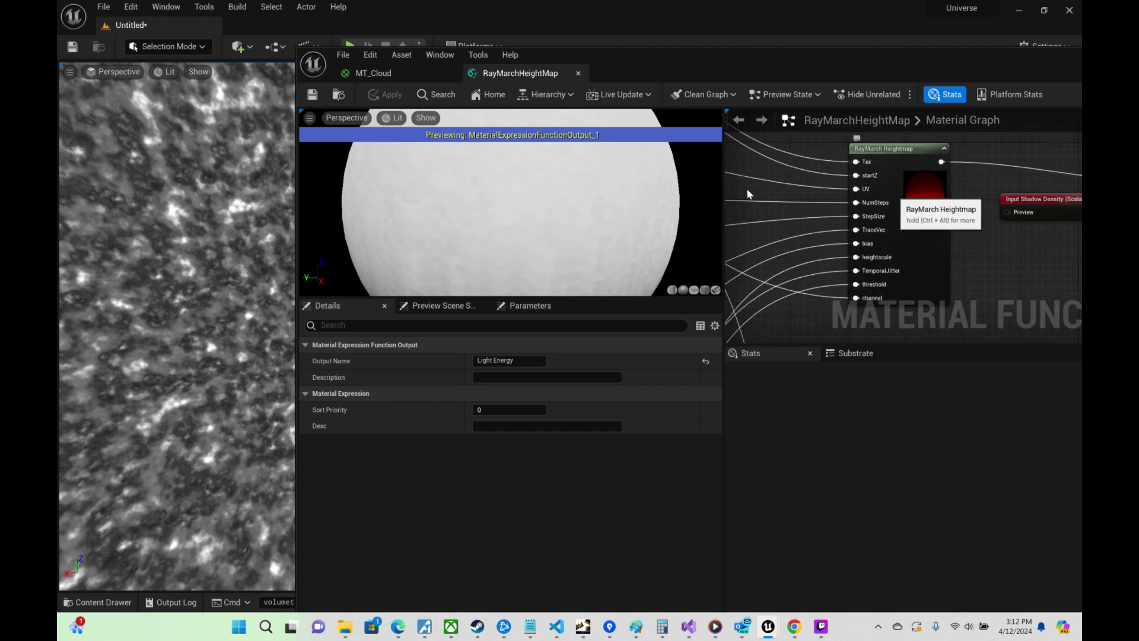
pyautogui.moveTo(760, 191); pyautogui.dragTo(729, 189, button='right')
pyautogui.scroll(-2, 1007, 261)
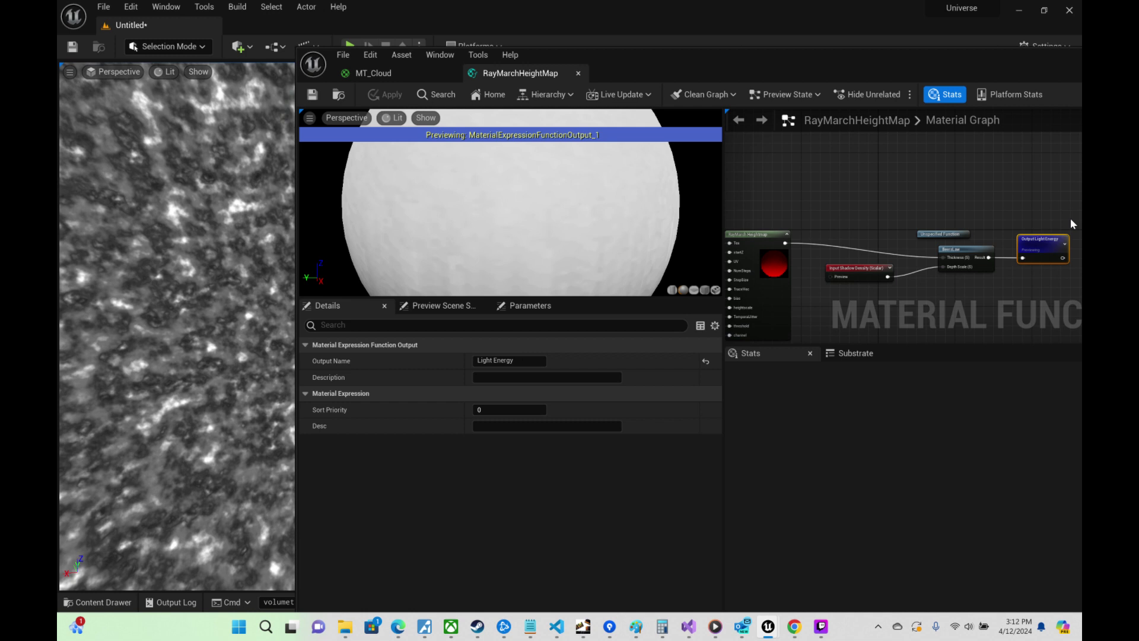
# Step: Examine the rest of the RayMarchHeightMap function graph, including the Light Vector WorldSpace input and its Normalize and TransformVector nodes
pyautogui.rightClick(1040, 251)
pyautogui.moveTo(835, 194); pyautogui.dragTo(841, 189, button='right')
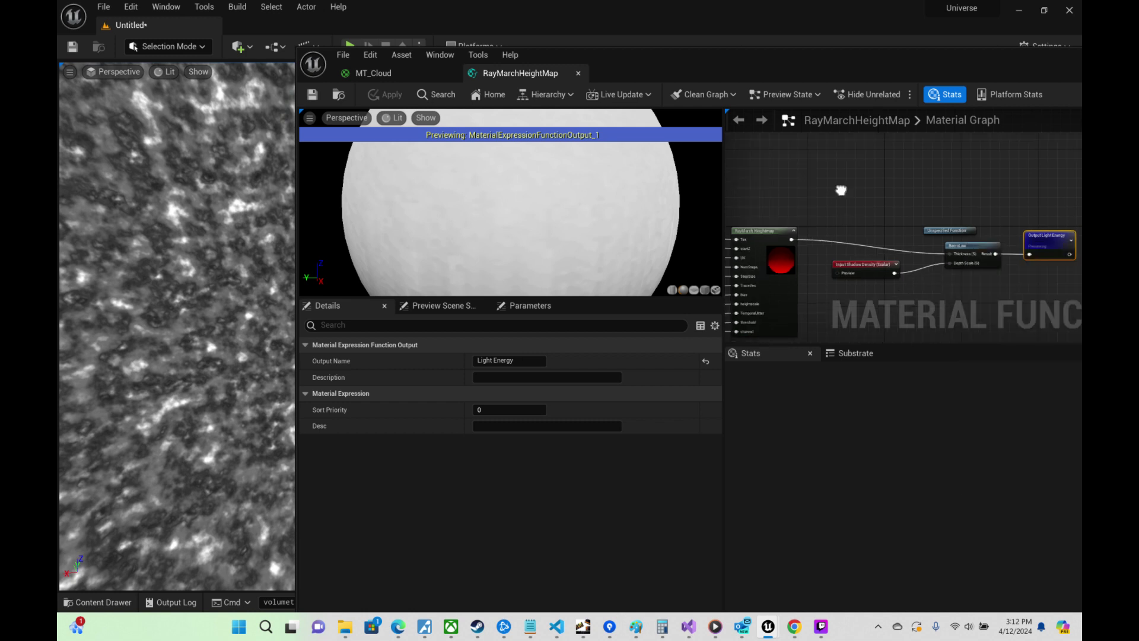
pyautogui.scroll(-8, 836, 195)
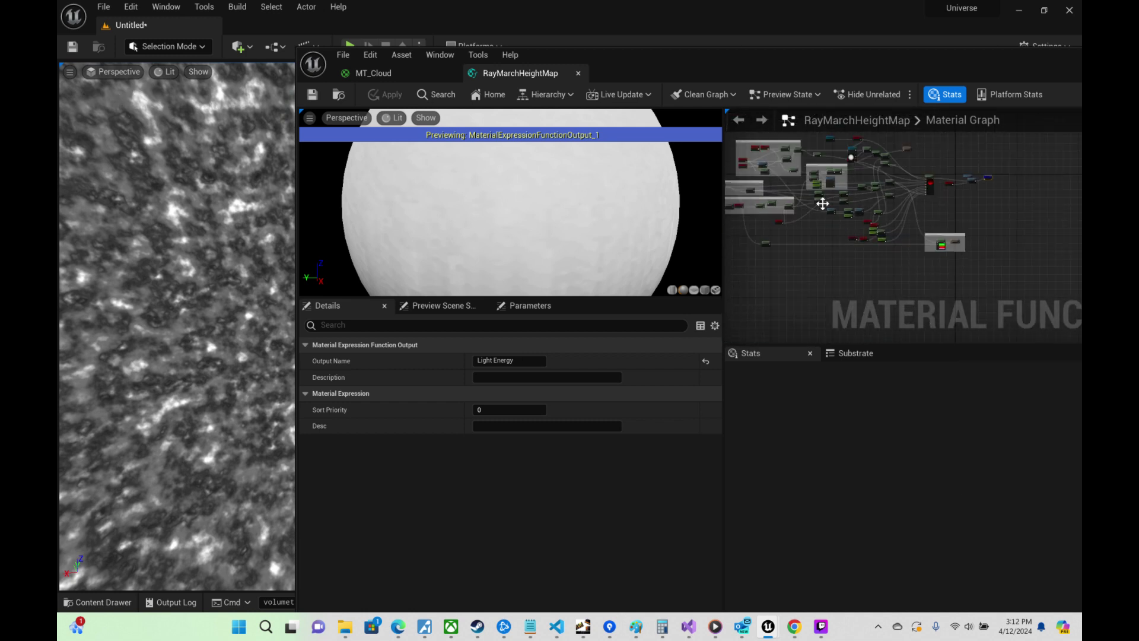
pyautogui.scroll(8, 823, 204)
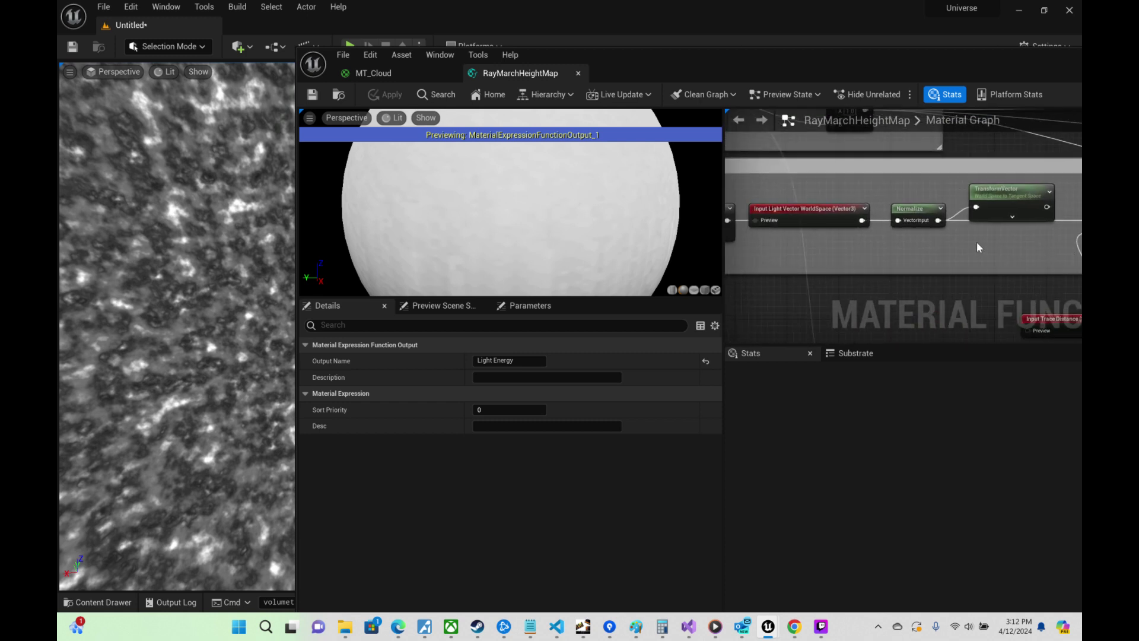
pyautogui.moveTo(917, 243); pyautogui.dragTo(1079, 257, button='right')
pyautogui.moveTo(843, 263)
pyautogui.mouseDown(button='right')
pyautogui.moveTo(1007, 248)
pyautogui.moveTo(914, 213)
pyautogui.moveTo(749, 178)
pyautogui.mouseUp(button='right')
pyautogui.scroll(-8, 1027, 196)
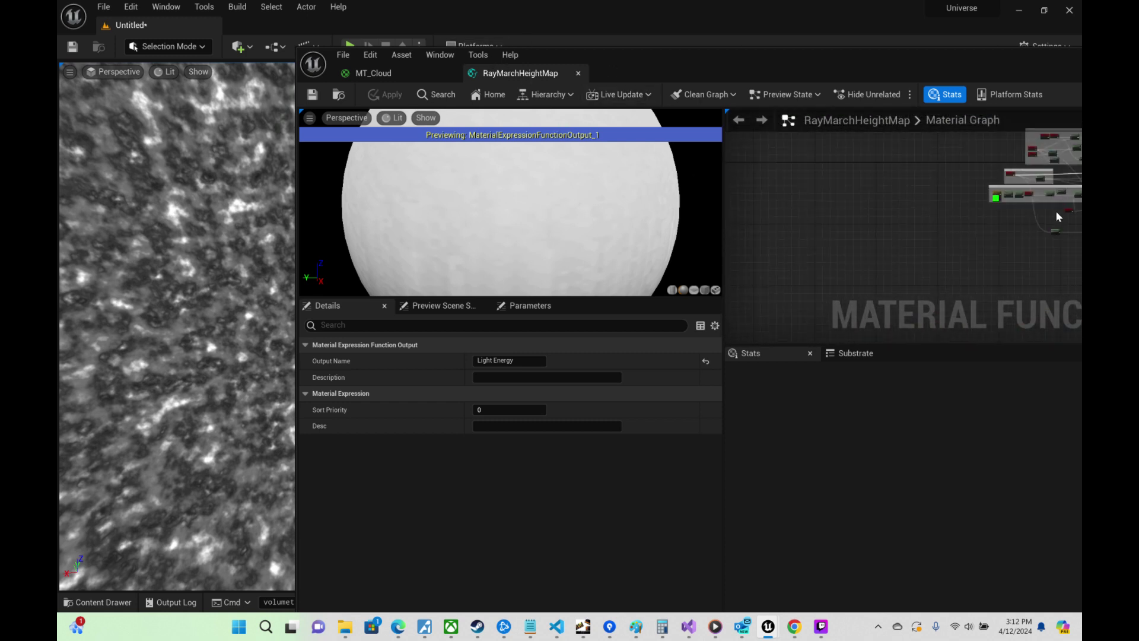
# Step: Examine the end of the RayMarchHeightMap function graph, from the RayMarch Heightmap node to the Light Energy output, and rotate the preview sphere
pyautogui.moveTo(1058, 218); pyautogui.dragTo(749, 148, button='right')
pyautogui.scroll(6, 819, 221)
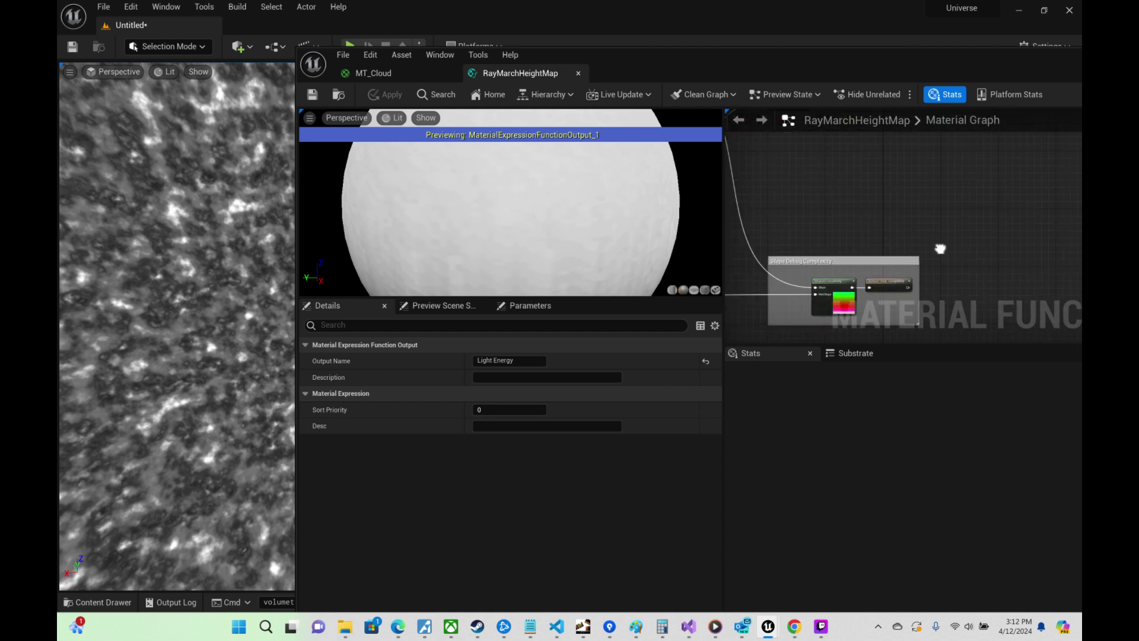
pyautogui.moveTo(1015, 238); pyautogui.dragTo(895, 254, button='right')
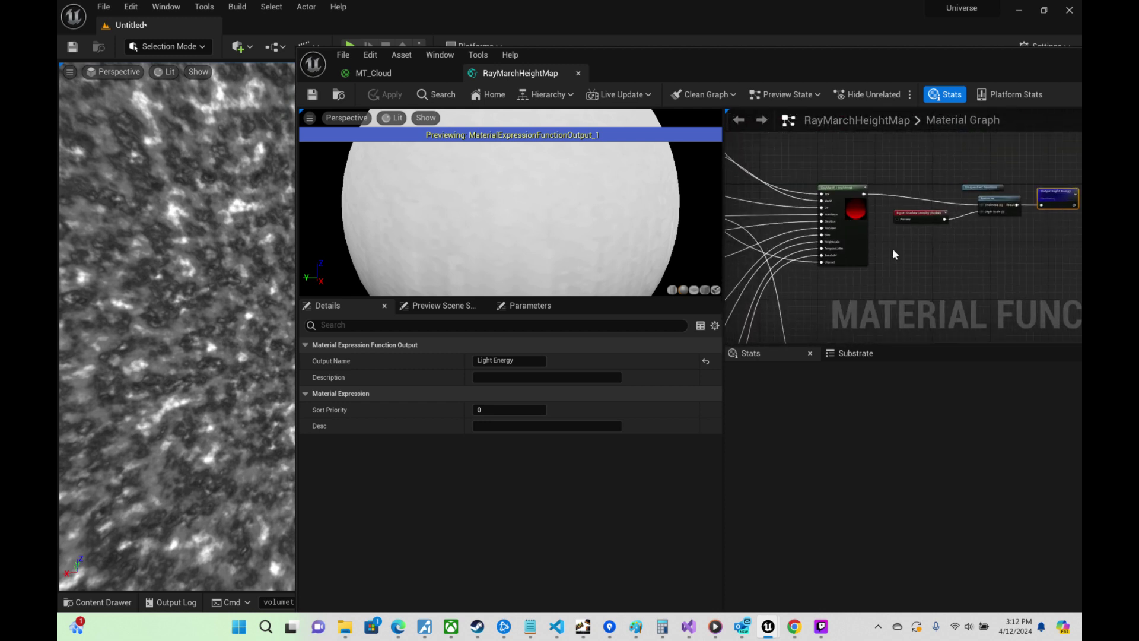
pyautogui.moveTo(665, 202); pyautogui.dragTo(496, 47)
pyautogui.click(492, 50)
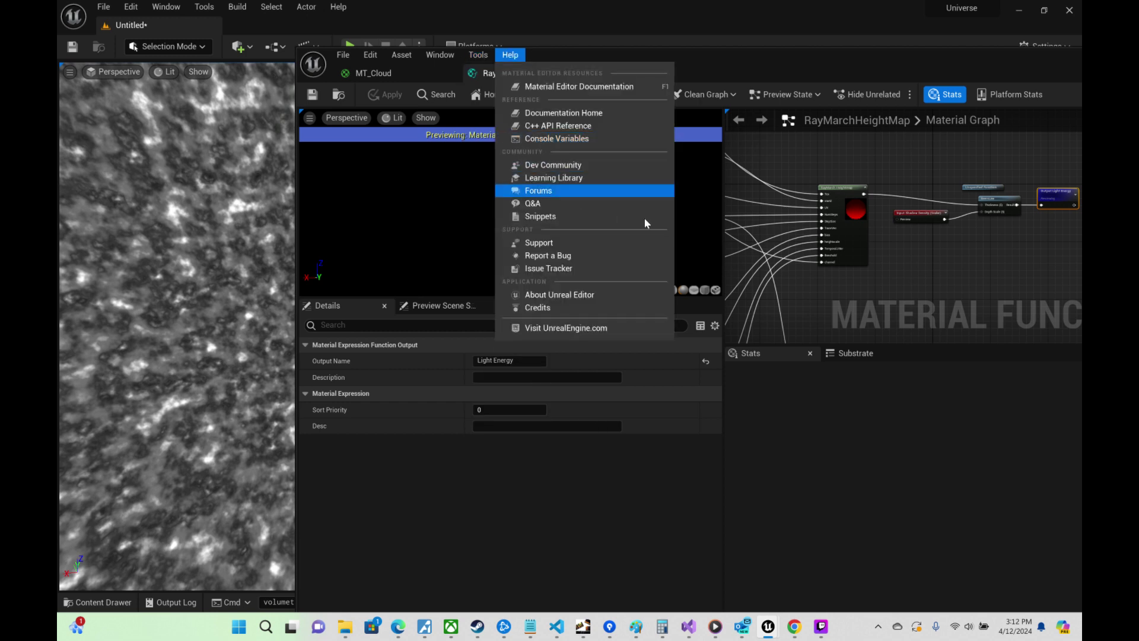
pyautogui.click(690, 206)
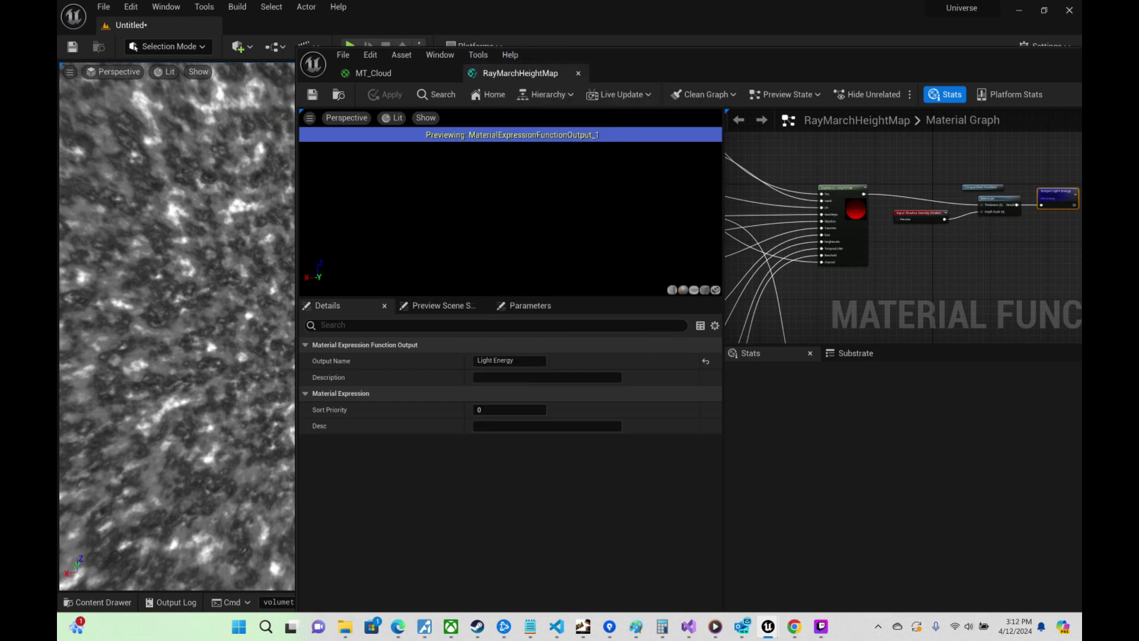
# Step: Close the RayMarchHeightMap function and delete its node from the MT_Cloud graph
pyautogui.click(578, 73)
pyautogui.moveTo(996, 246); pyautogui.dragTo(914, 310, button='right')
pyautogui.press('Delete')
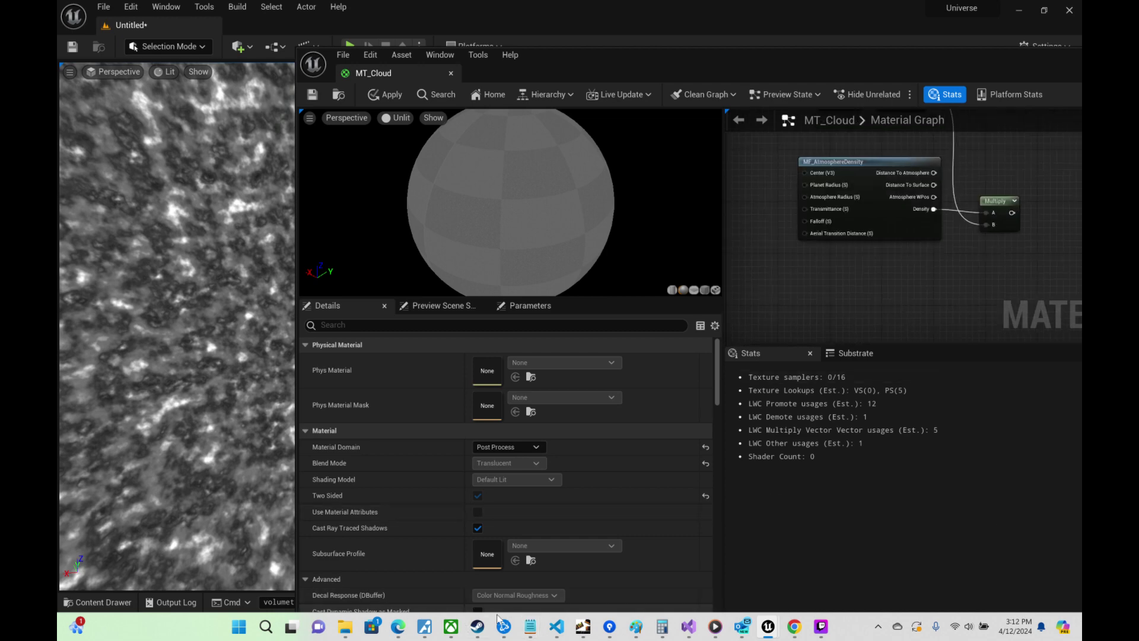
# Step: Switch to the browser, resume the "Making a volumetric ray marching shader from scratch (part 1)" video, skip the ad and jump to about 32 minutes
pyautogui.click(405, 632)
pyautogui.scroll(3, 369, 350)
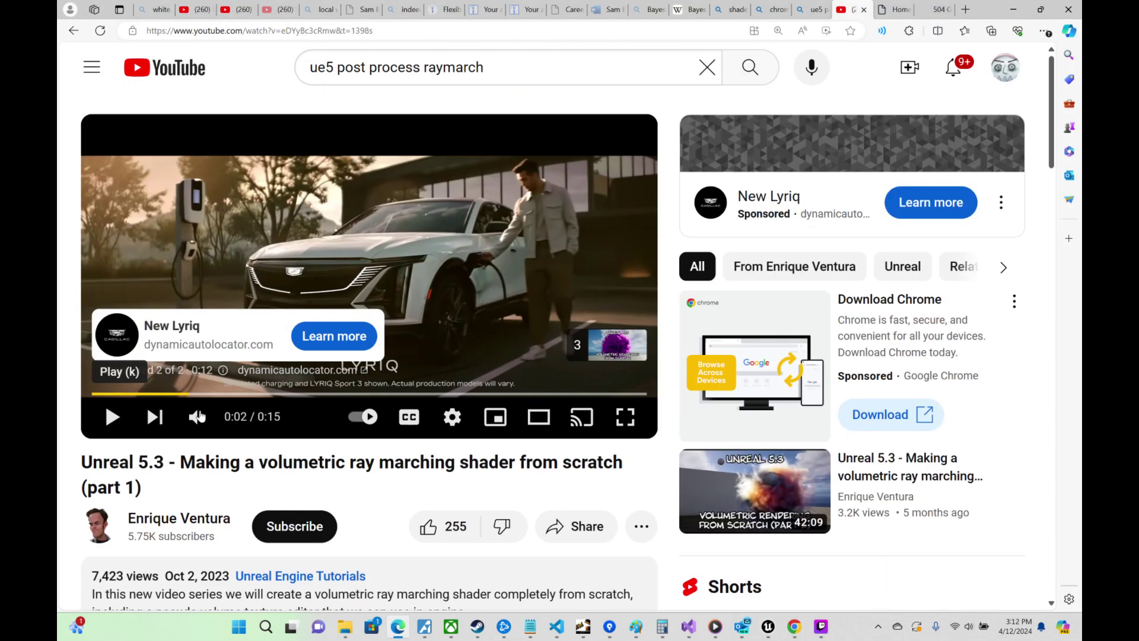
pyautogui.click(112, 417)
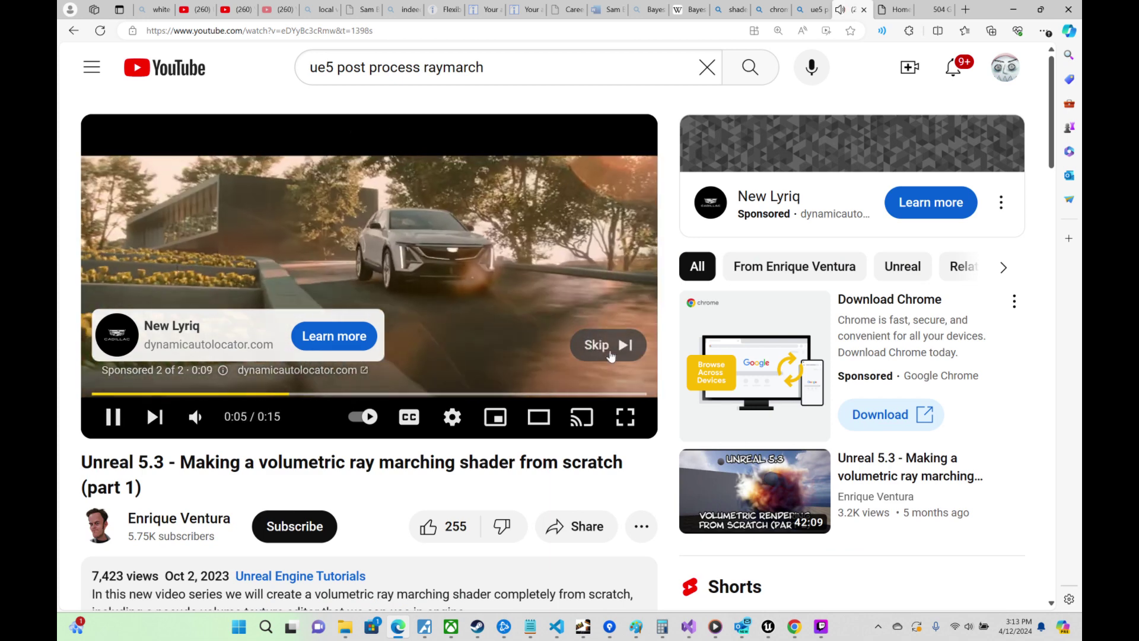
pyautogui.click(594, 355)
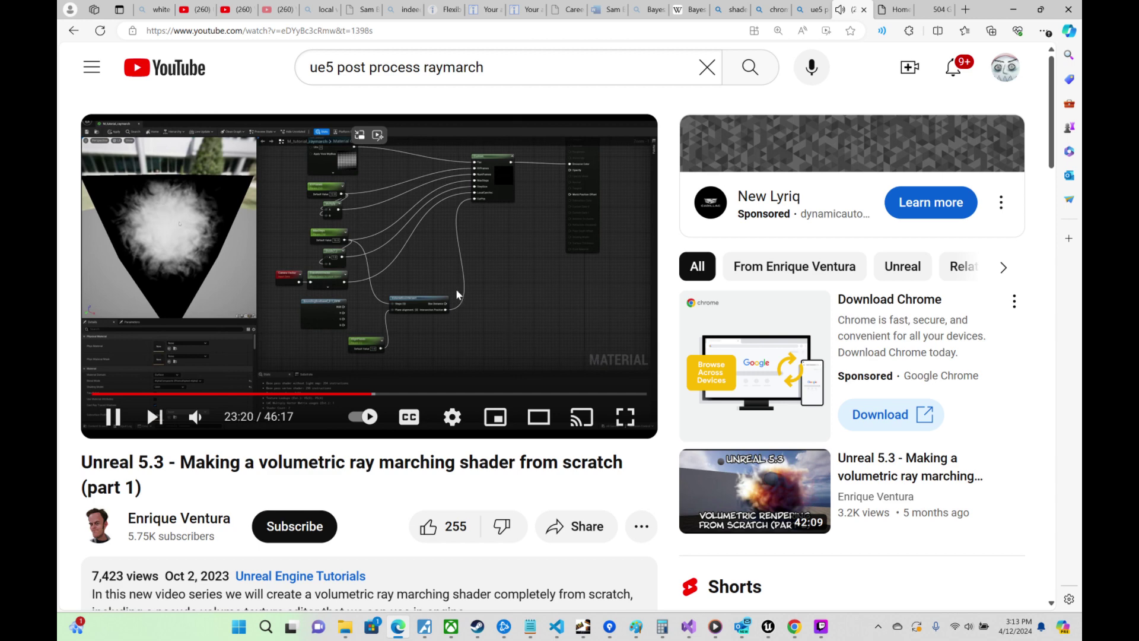
pyautogui.moveTo(287, 394); pyautogui.dragTo(500, 377)
# Step: Look through the tutorial video's description and viewer comments, and return to the player
pyautogui.scroll(-12, 202, 401)
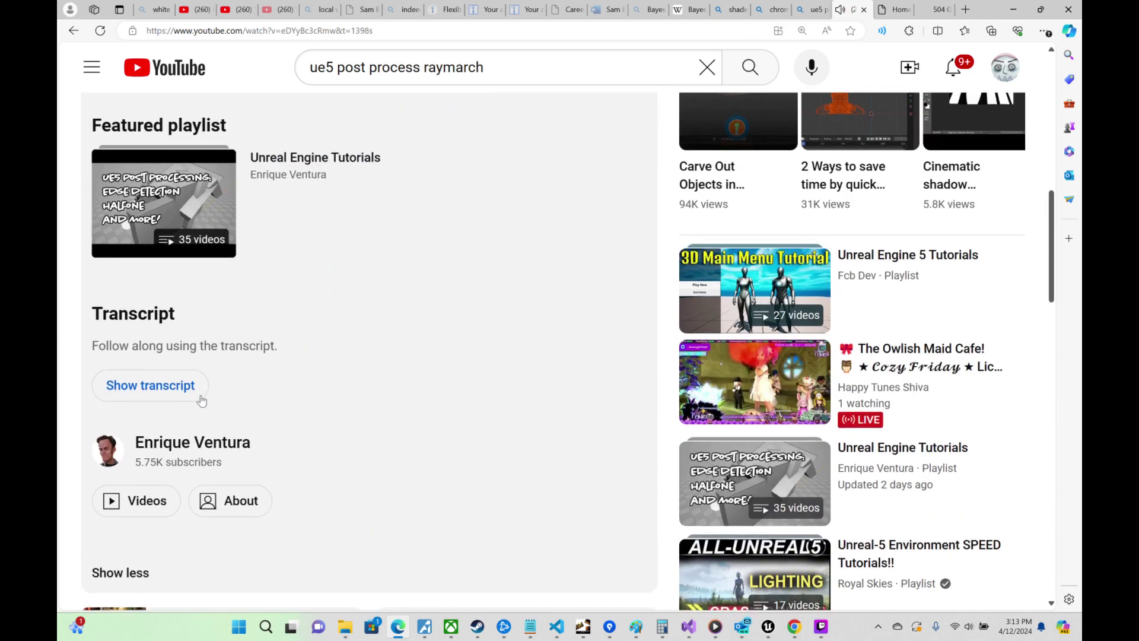
pyautogui.scroll(-5, 279, 384)
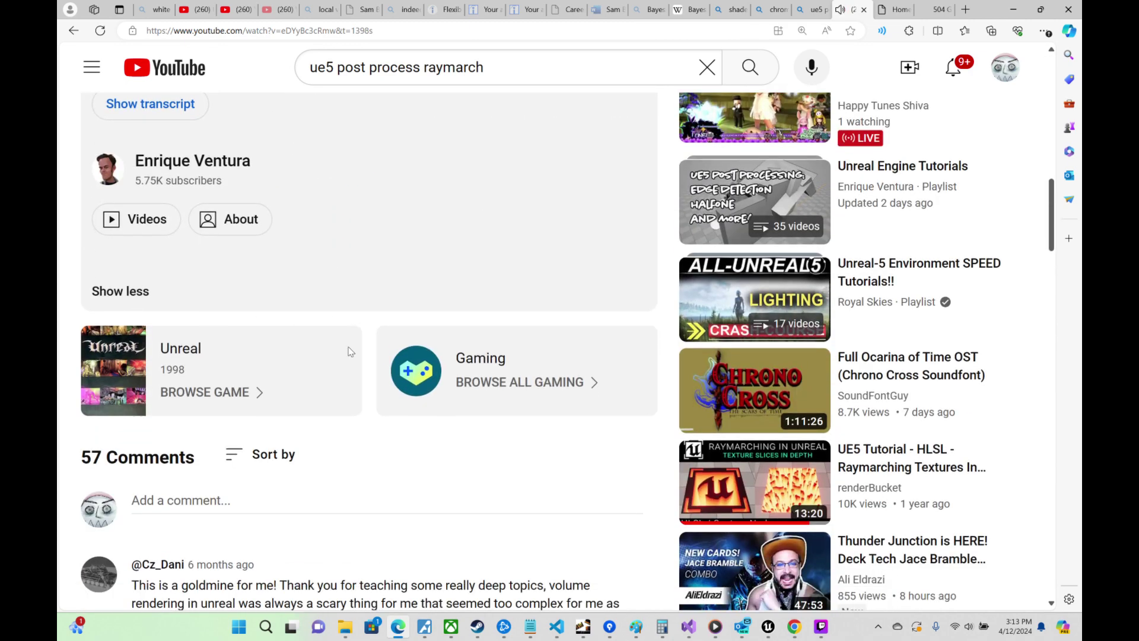
pyautogui.scroll(-5, 351, 352)
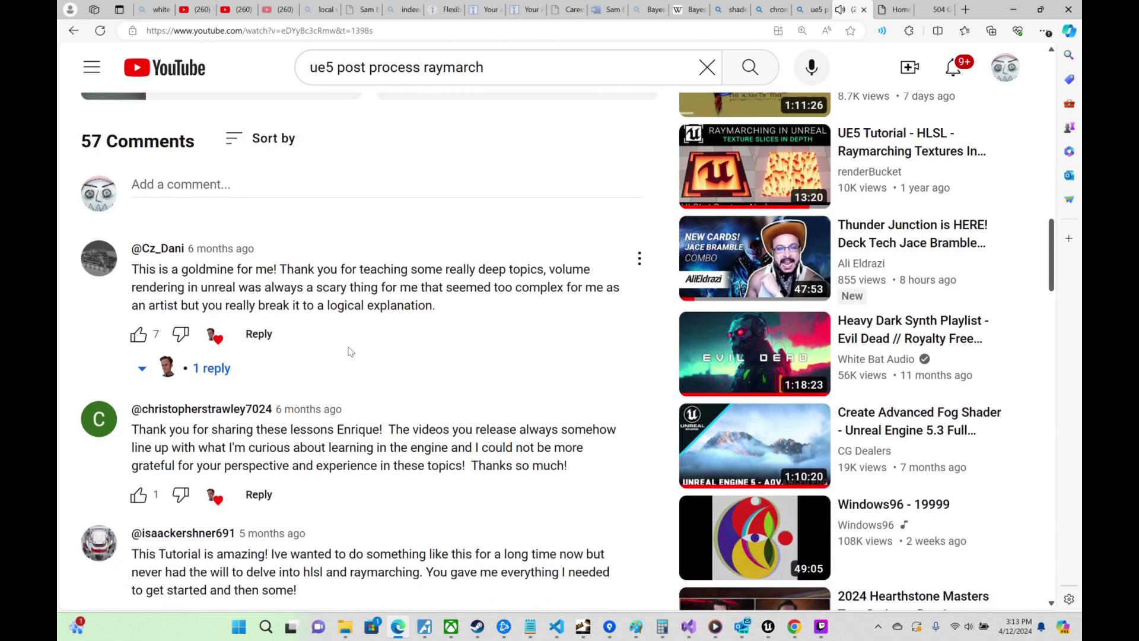
pyautogui.scroll(-4, 350, 351)
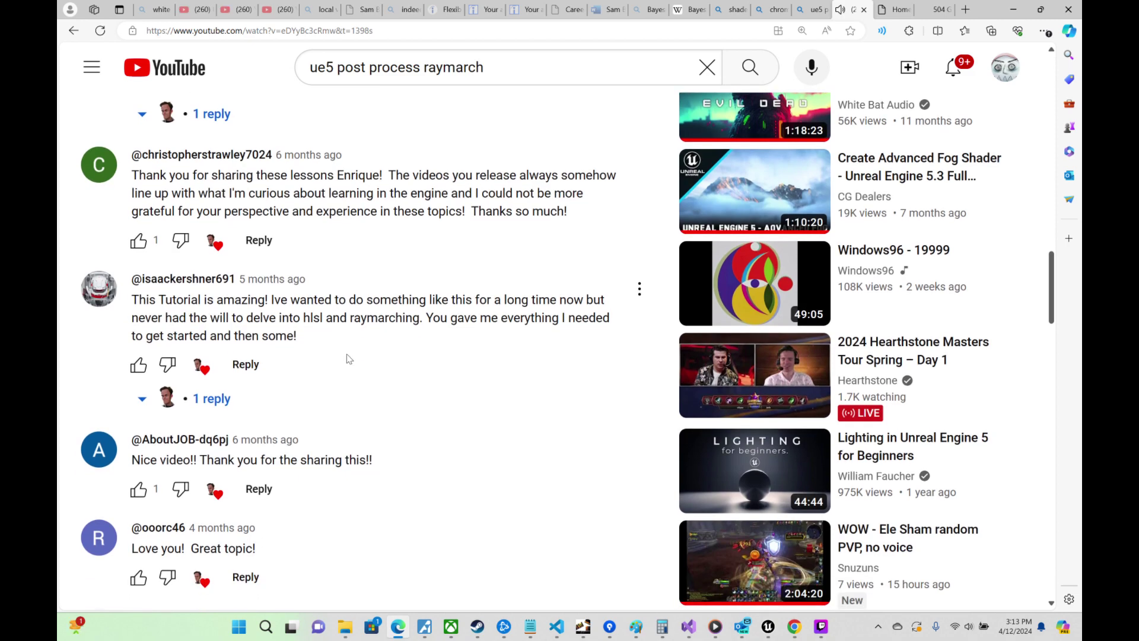
pyautogui.scroll(15, 349, 359)
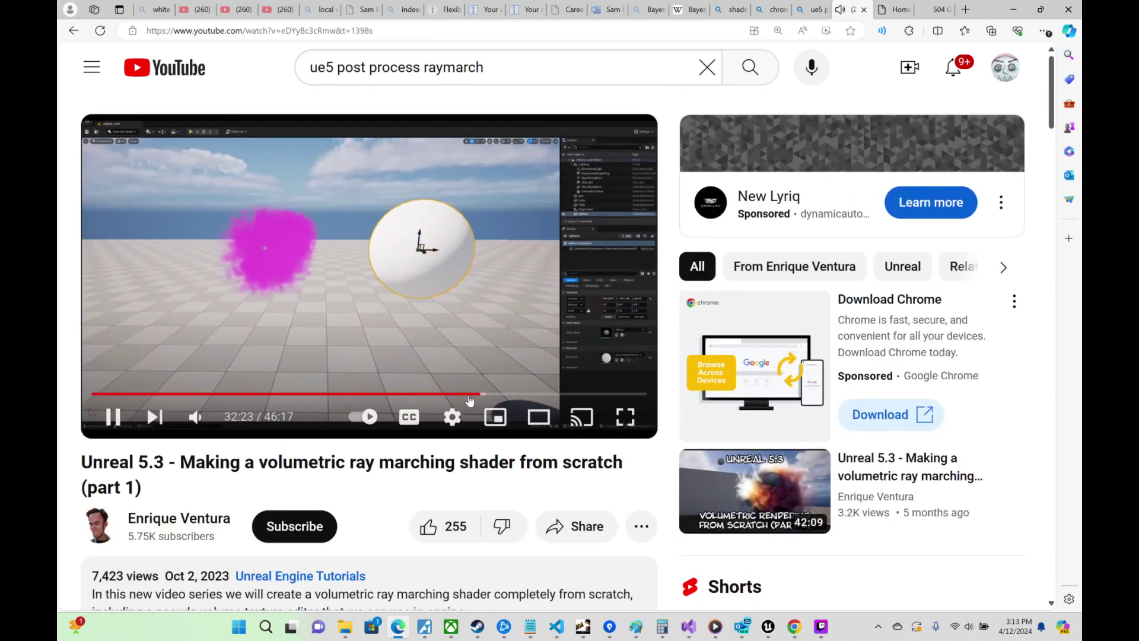
# Step: Seek the tutorial back to the VolumeBoxIntersect function's code, pause at 19:51 and view it full screen
pyautogui.moveTo(469, 400); pyautogui.dragTo(315, 396)
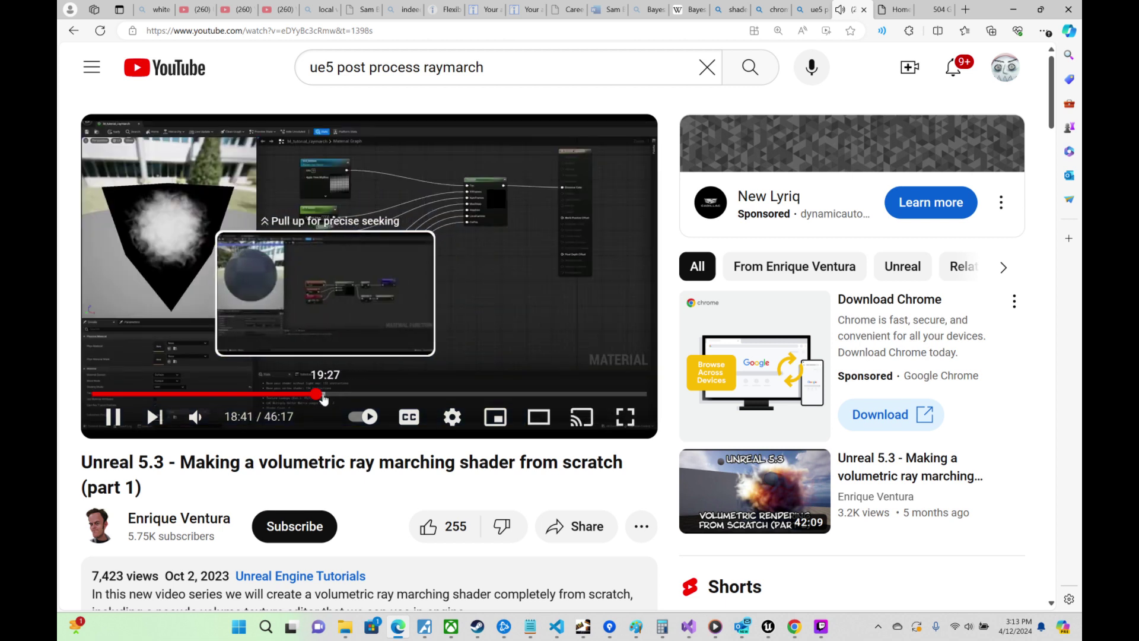
pyautogui.moveTo(323, 399); pyautogui.dragTo(330, 399)
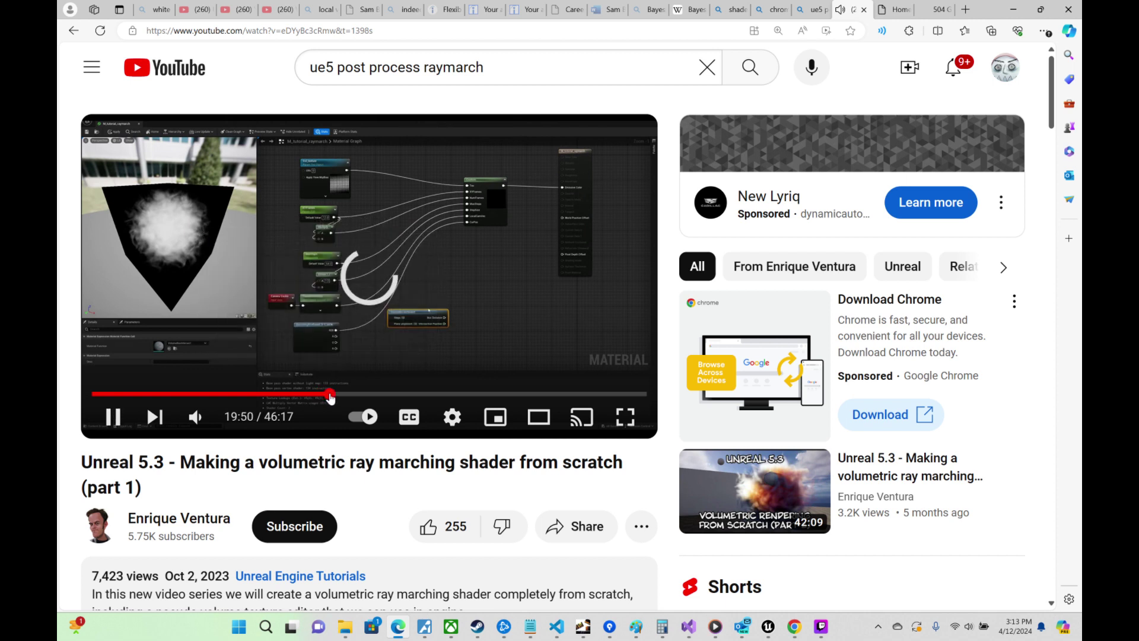
pyautogui.click(344, 325)
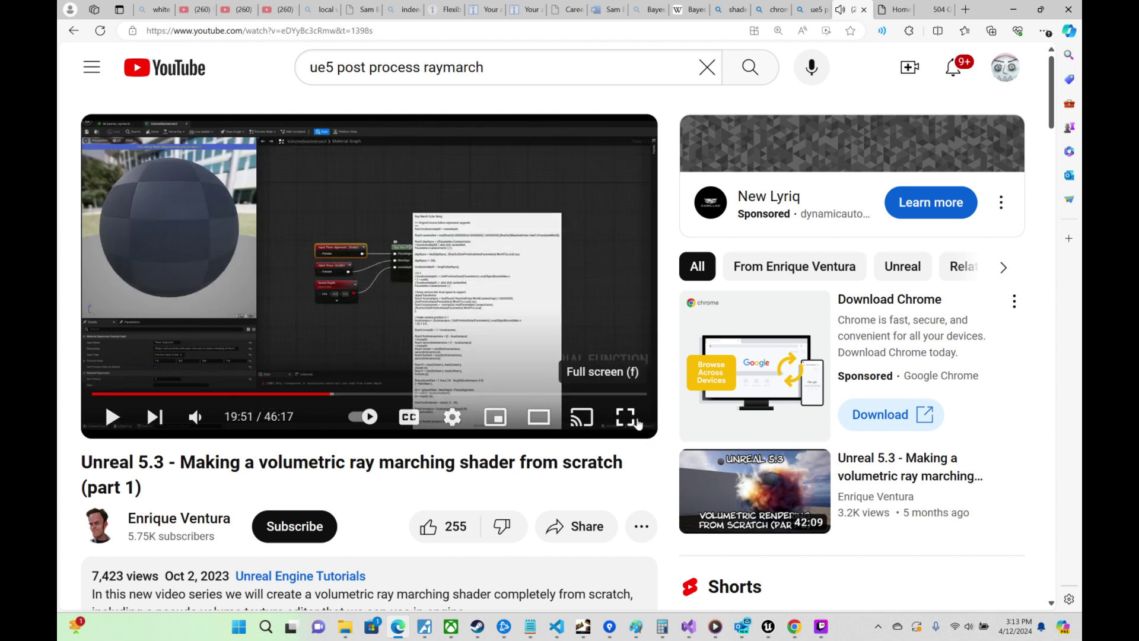
pyautogui.click(636, 422)
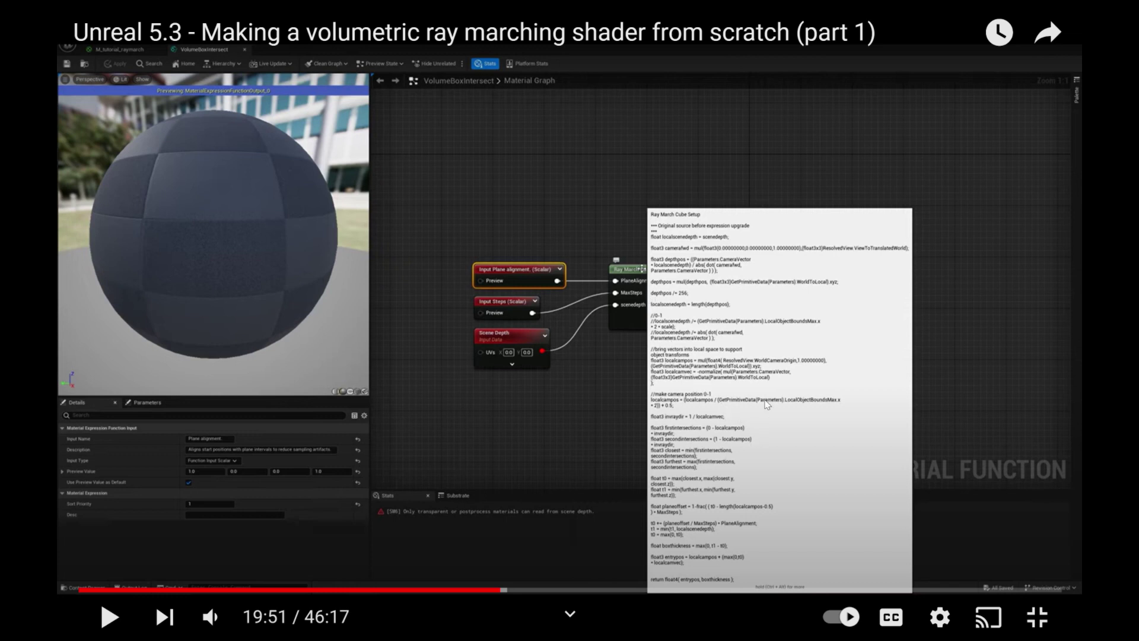
# Step: Skip ahead in the tutorial and watch the part connecting VolumeBoxIntersect through Multiply, Floor and Clamp nodes to the custom raymarch node
pyautogui.scroll(-3, 766, 404)
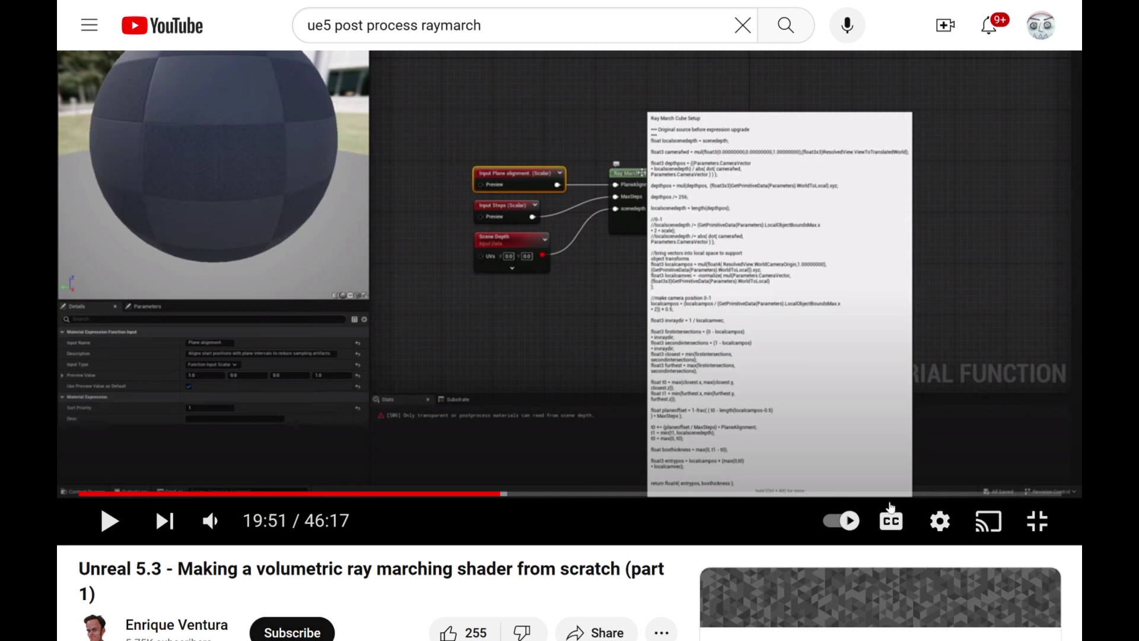
pyautogui.moveTo(890, 493); pyautogui.dragTo(919, 493)
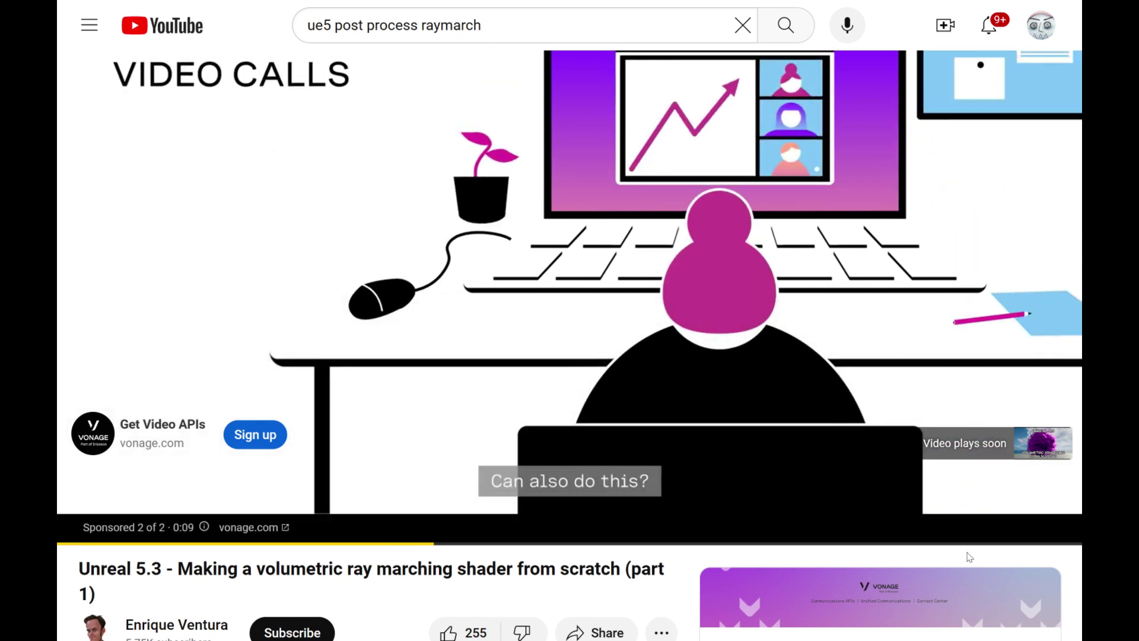
pyautogui.moveTo(960, 545)
pyautogui.click(890, 523)
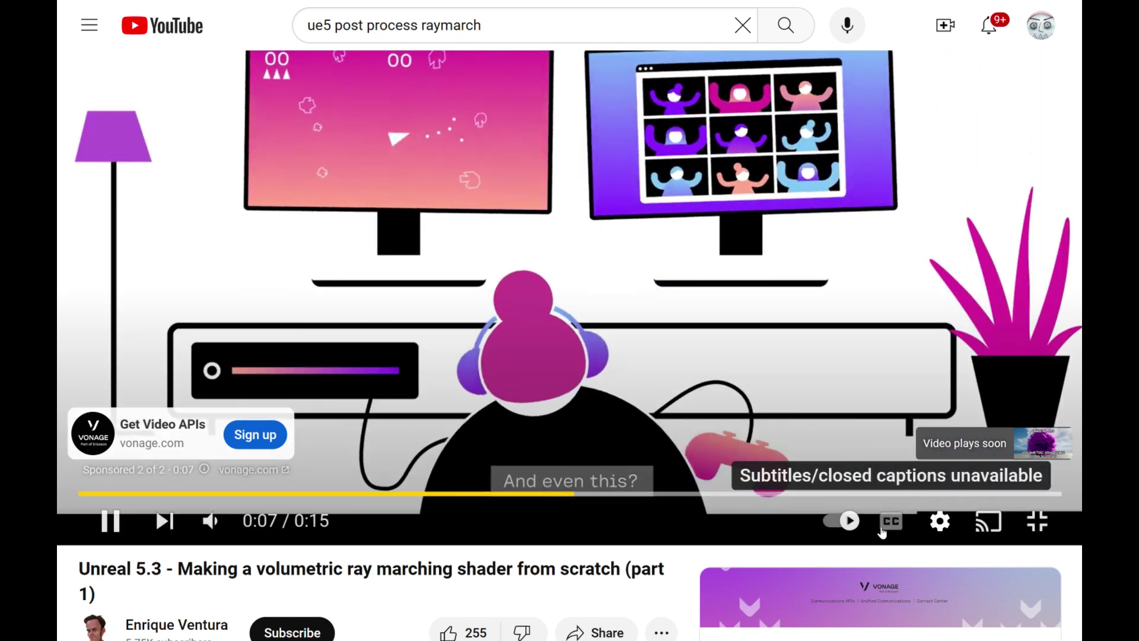
pyautogui.scroll(1, 877, 527)
pyautogui.scroll(-1, 884, 526)
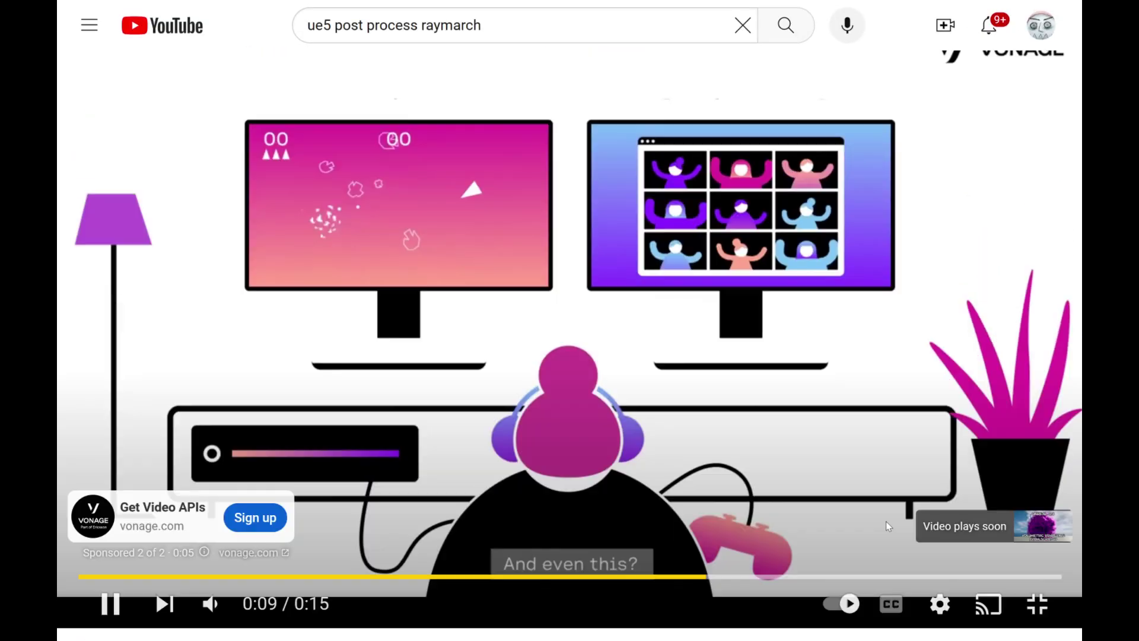
pyautogui.scroll(1, 885, 521)
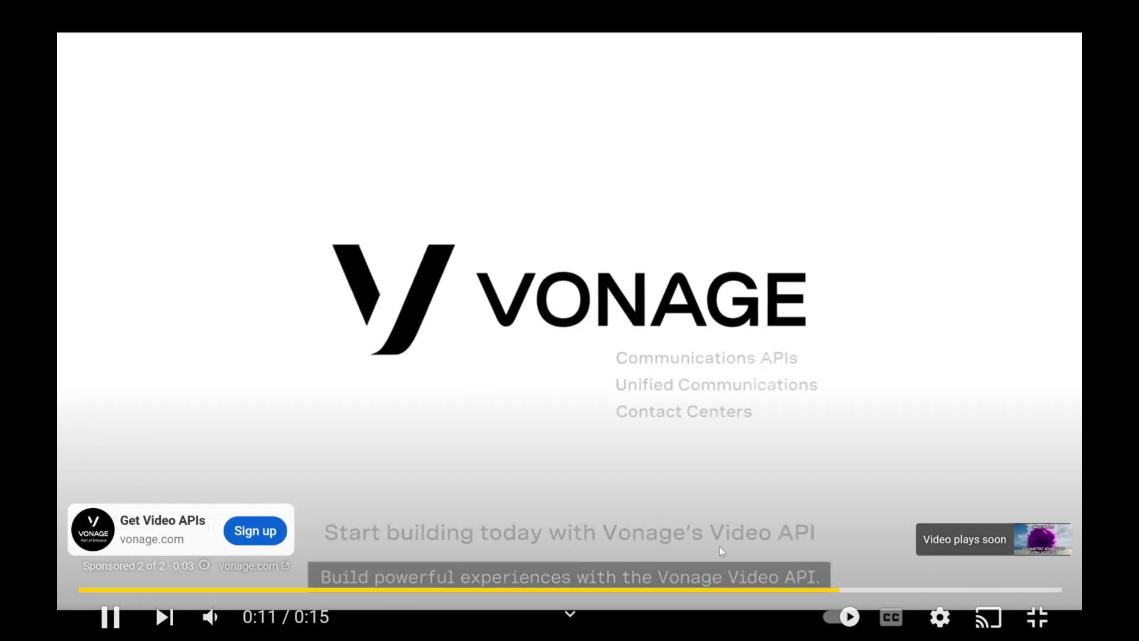
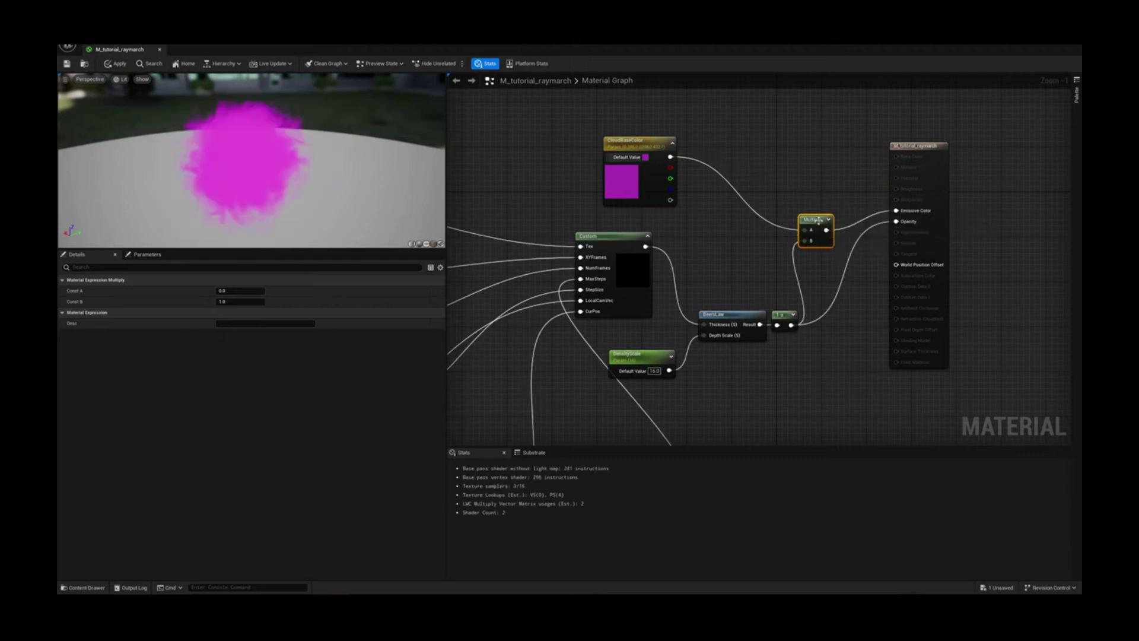
pyautogui.moveTo(511, 354)
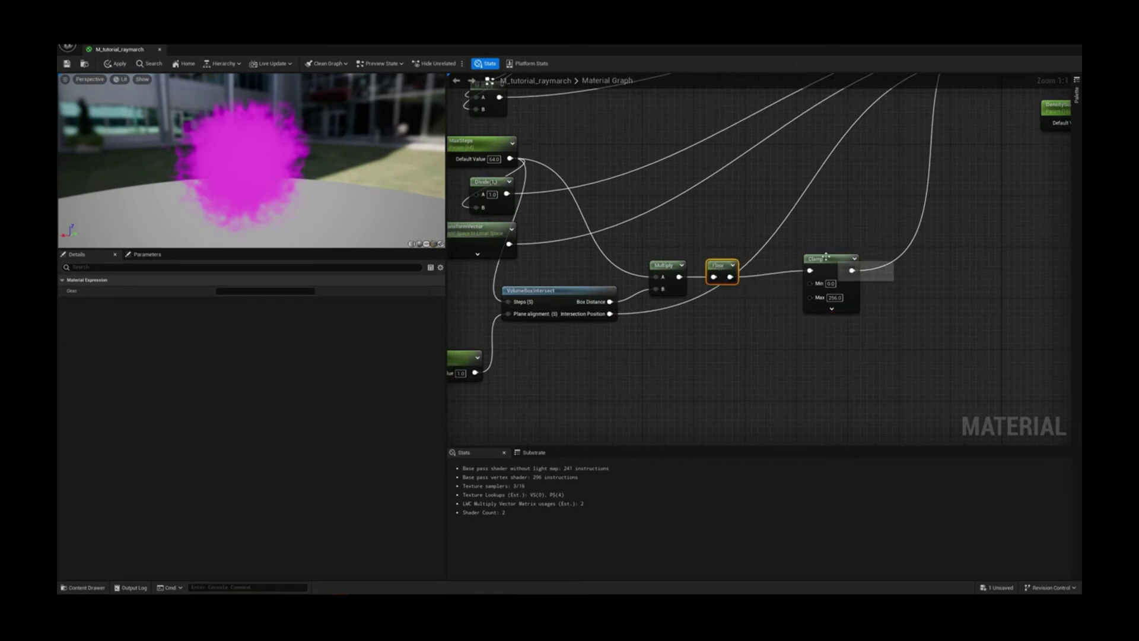
pyautogui.moveTo(568, 321)
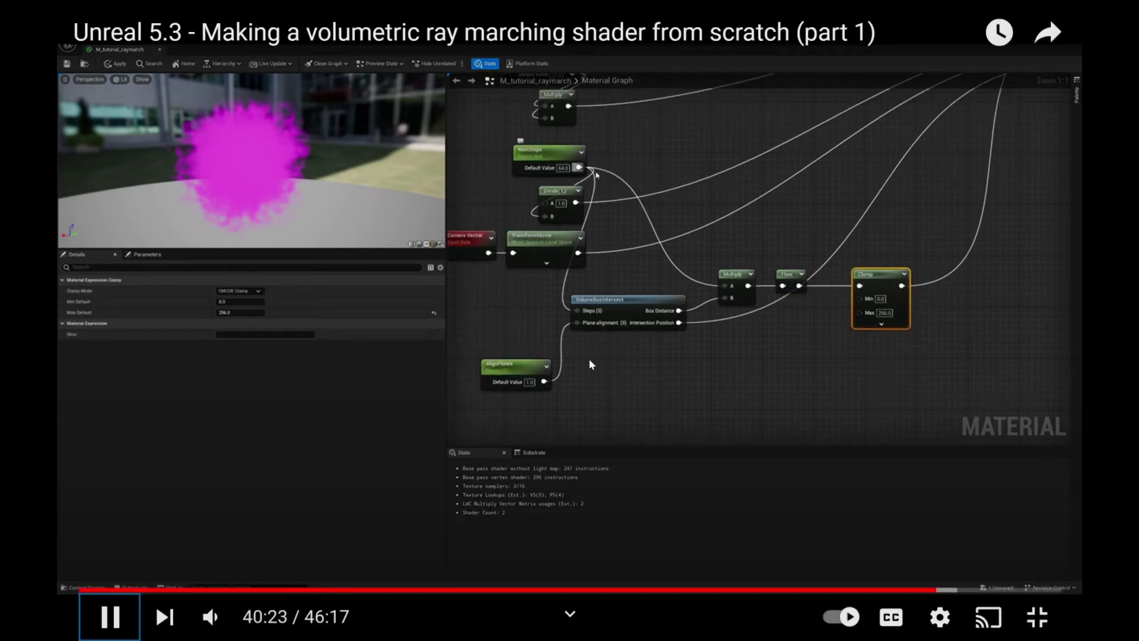
# Step: Switch to Unreal Engine and add a VolumeBoxIntersect function node below the MF_AtmosphereDensity node in the MT_Cloud graph
pyautogui.hotkey('alt', 'Tab')
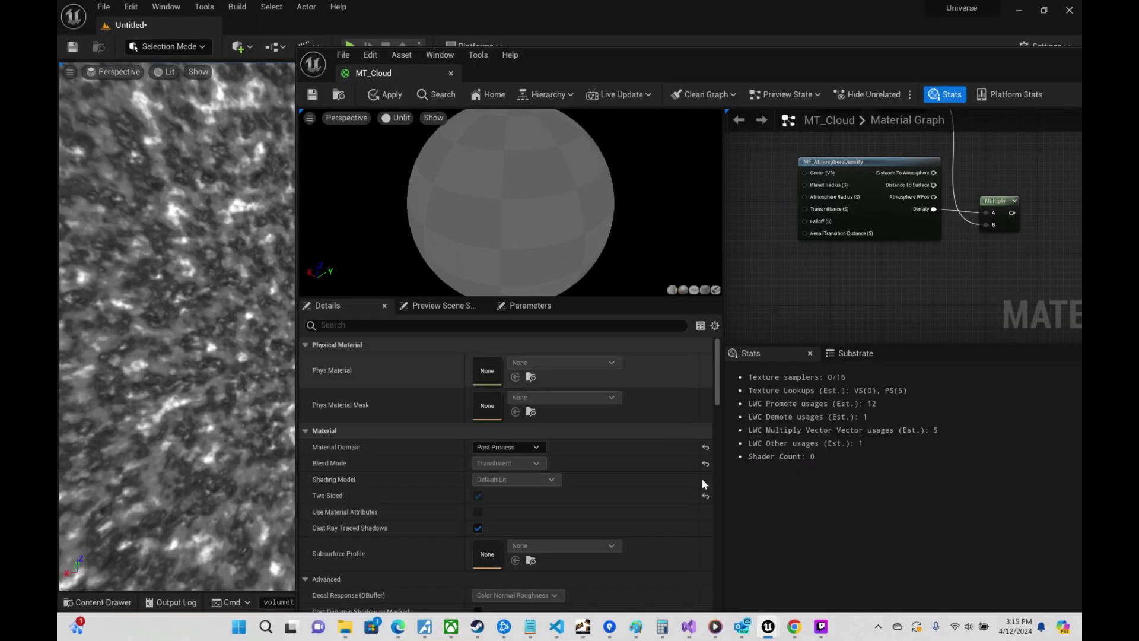
pyautogui.rightClick(825, 309)
pyautogui.write('volume')
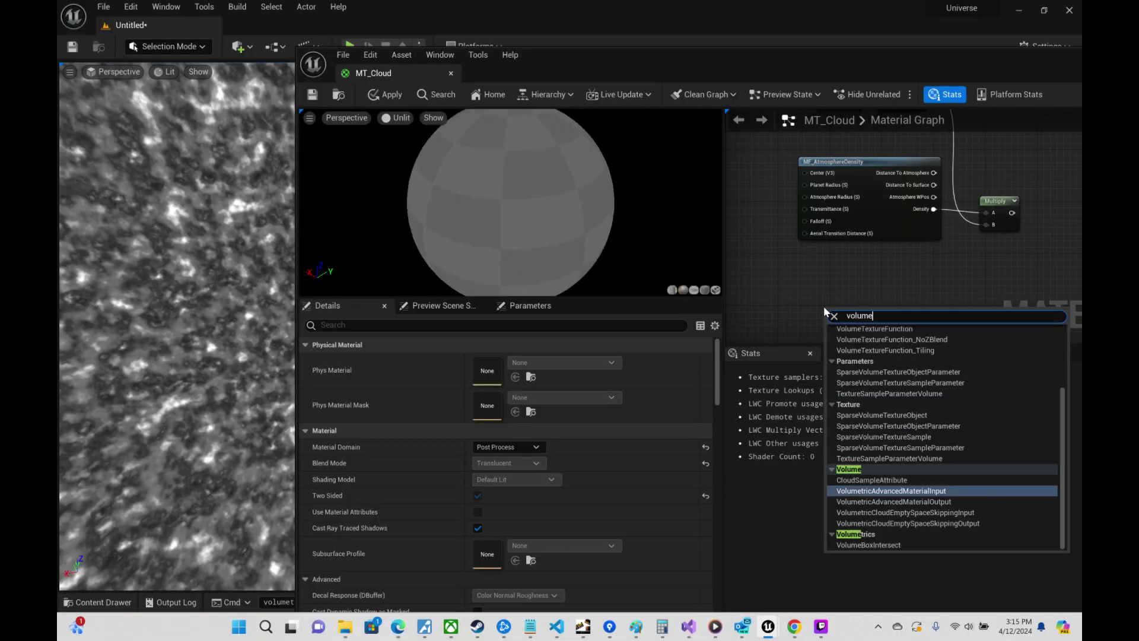
pyautogui.write('box')
pyautogui.press('Return')
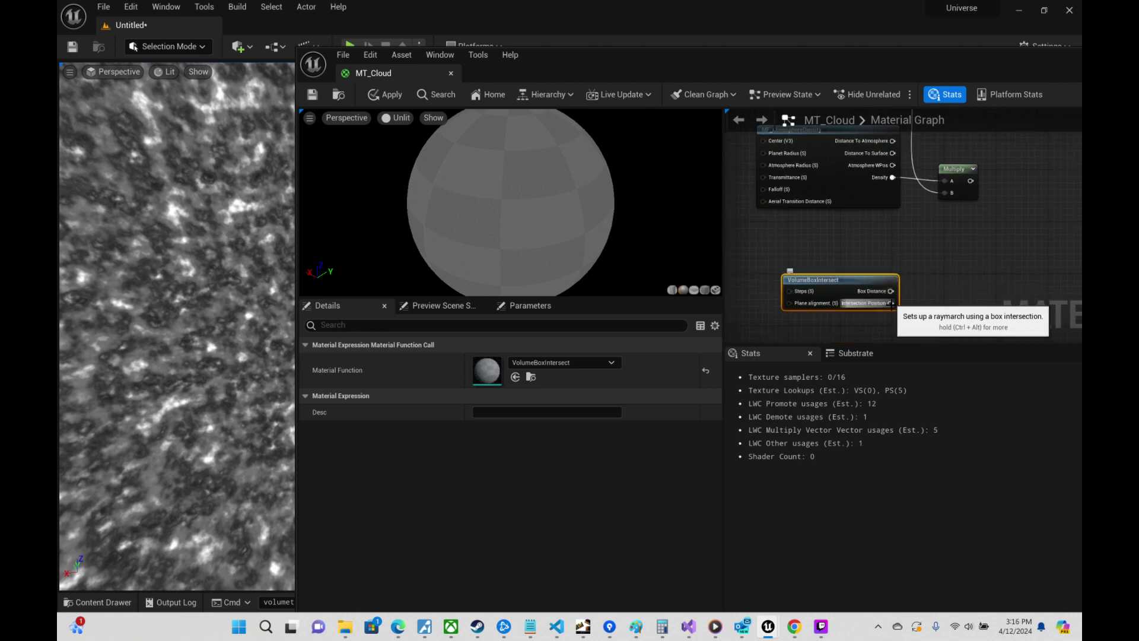
# Step: Open the VolumeBoxIntersect function's graph and read the code of its Ray March Cube Setup node
pyautogui.doubleClick(851, 284)
pyautogui.scroll(-3, 853, 232)
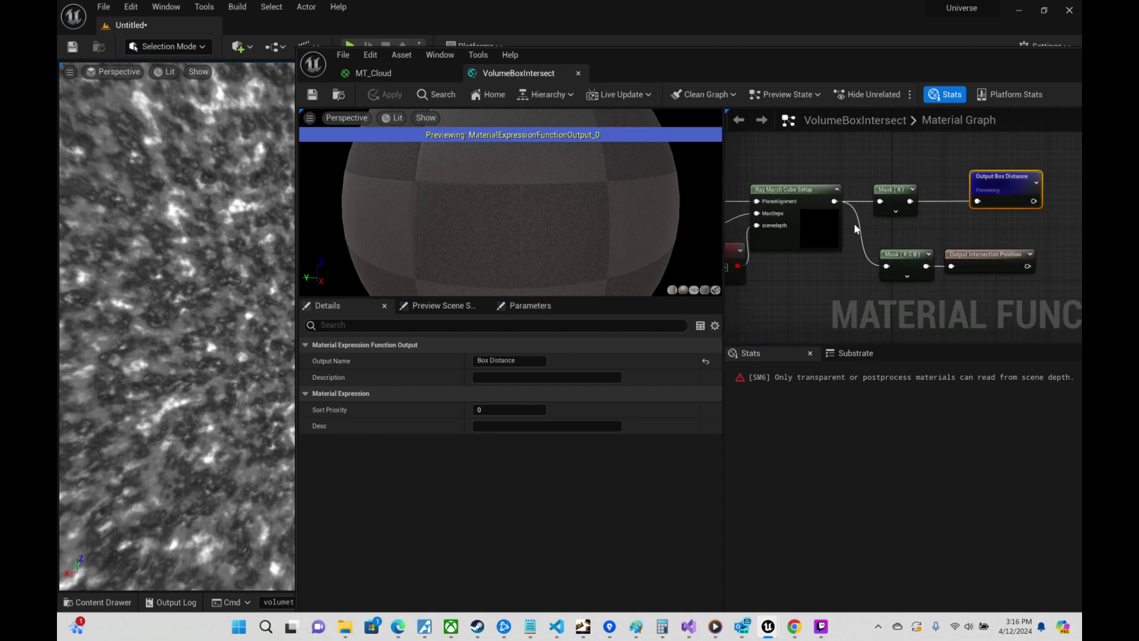
pyautogui.scroll(3, 823, 208)
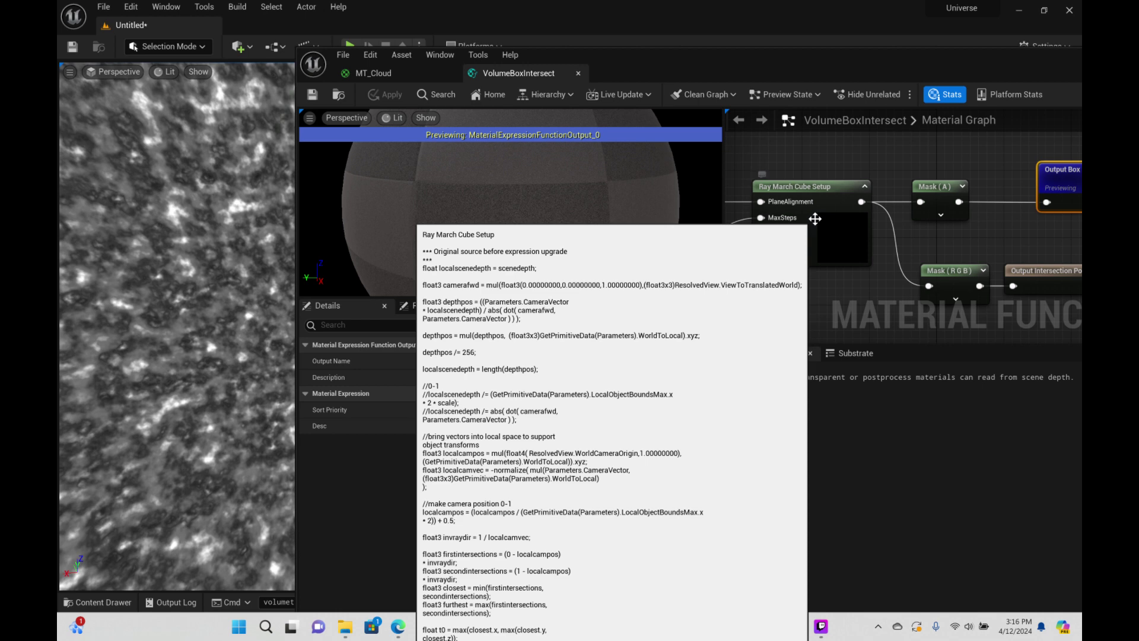
# Step: Copy the entire code of the Ray March Cube Setup custom node
pyautogui.click(816, 219)
pyautogui.scroll(-5, 620, 421)
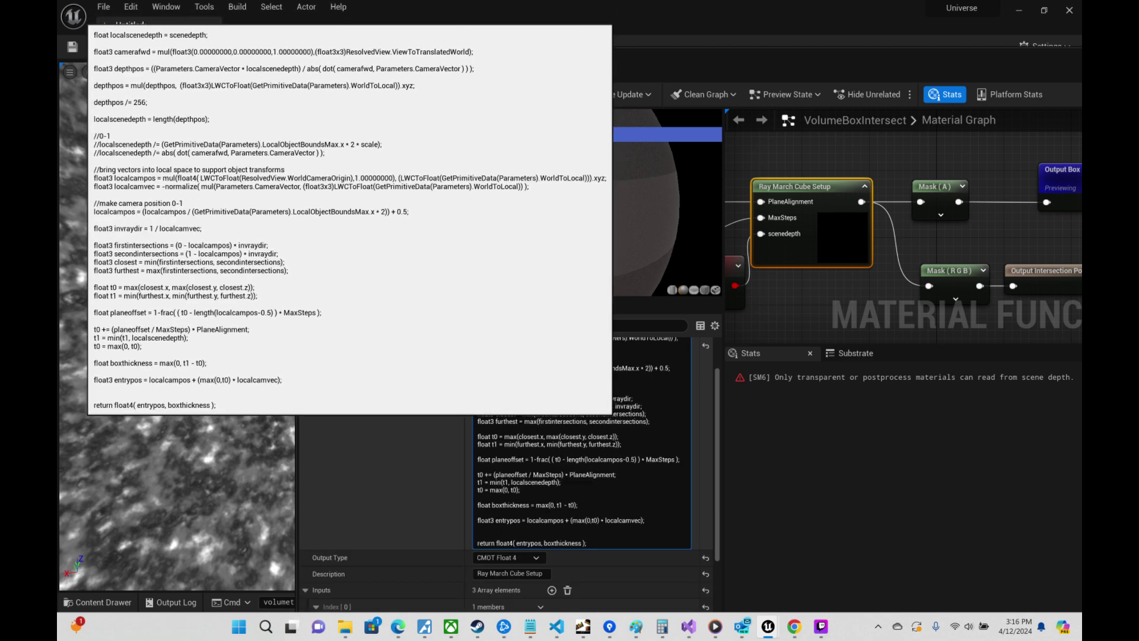
pyautogui.hotkey('ctrl', 'a')
pyautogui.hotkey('ctrl', 'c')
# Step: Switch to the browser, pause the raymarching tutorial at 40:58 and return to Unreal Engine
pyautogui.click(821, 632)
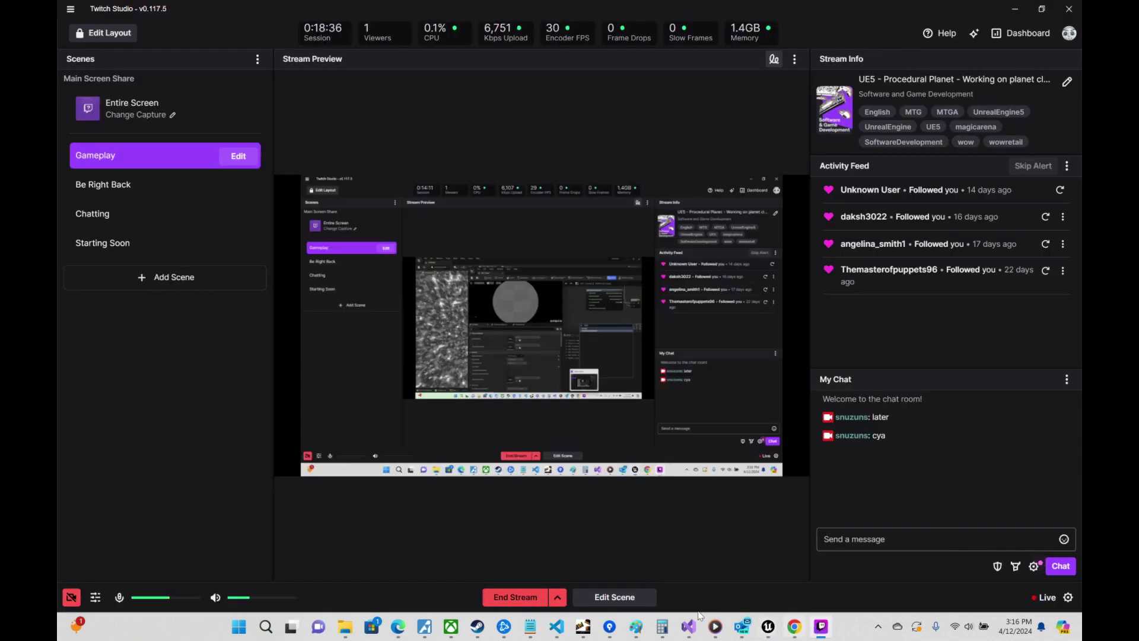
pyautogui.click(1015, 10)
pyautogui.click(398, 627)
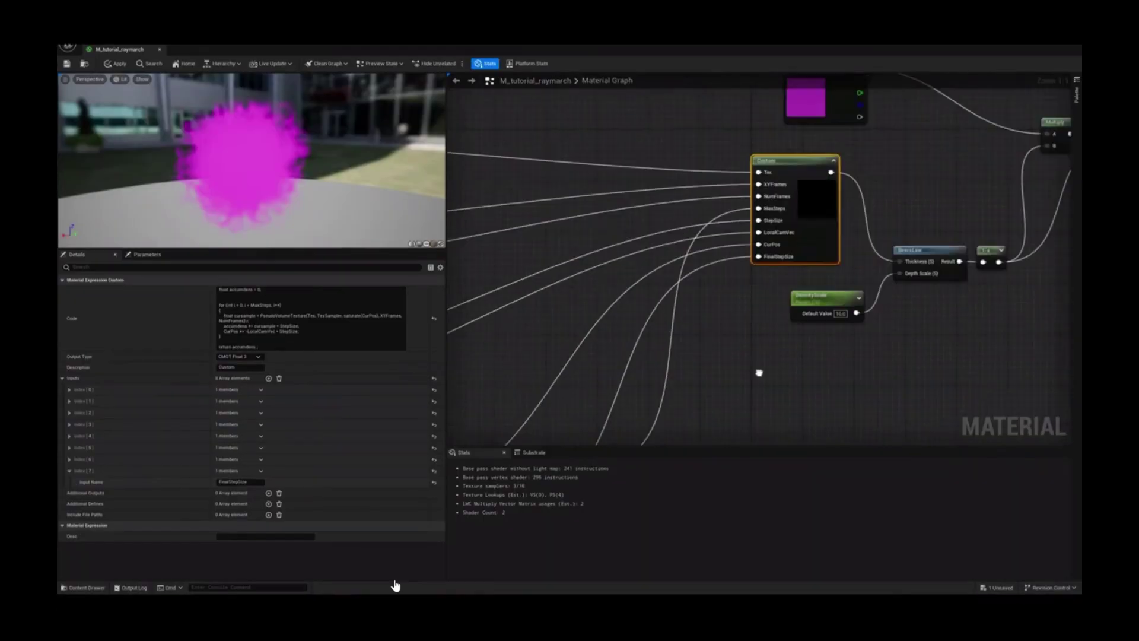
pyautogui.click(674, 346)
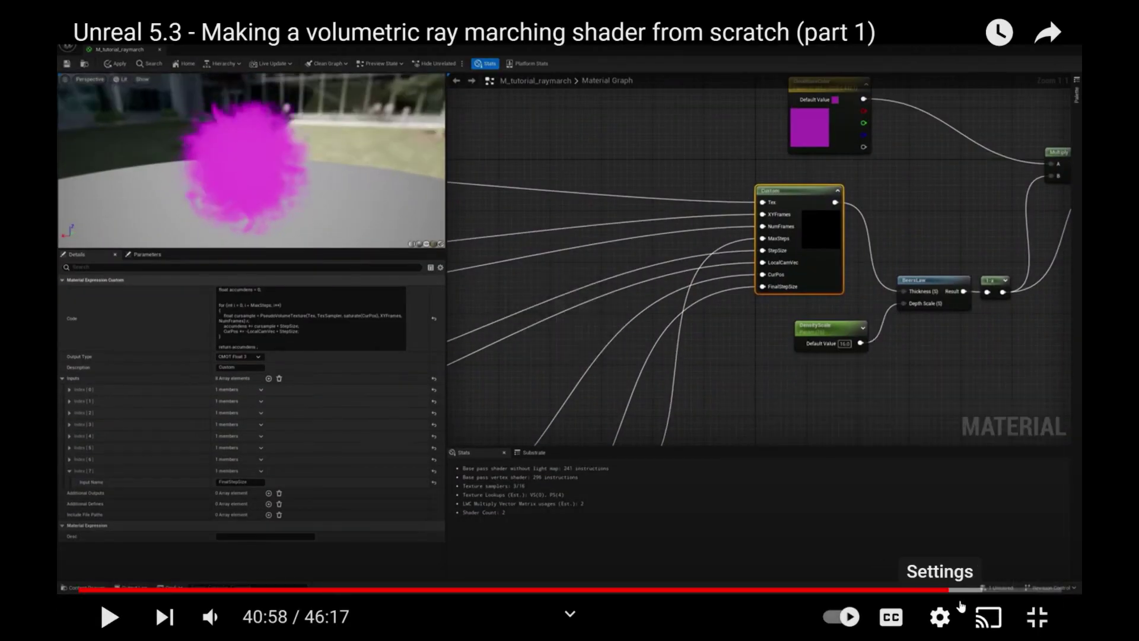
pyautogui.hotkey('alt', 'Tab')
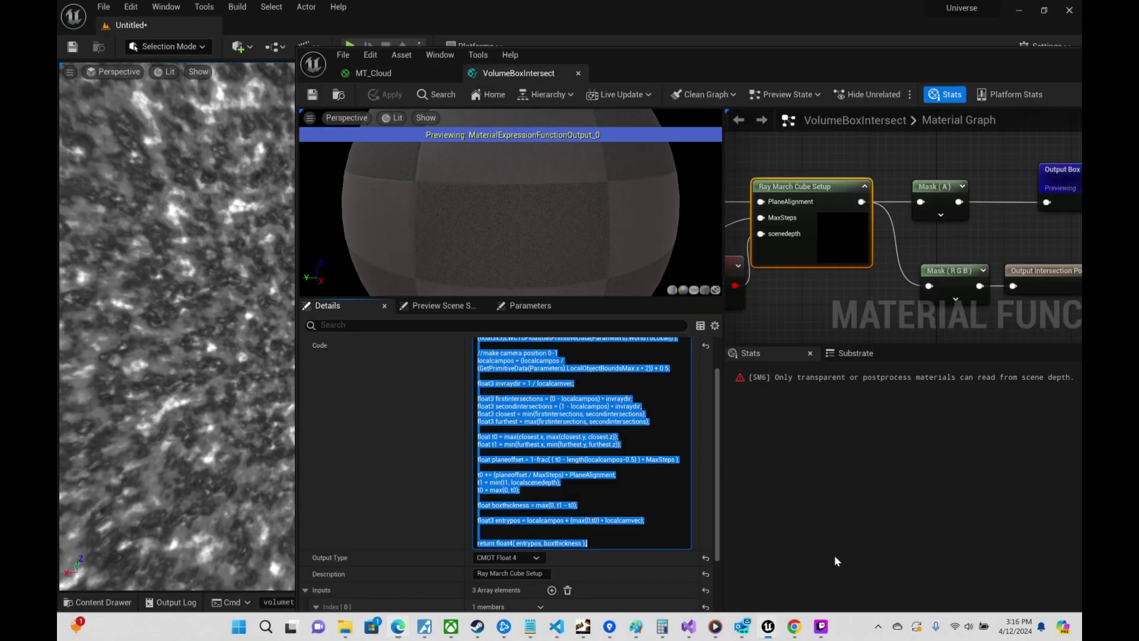
# Step: Switch to Visual Studio Code with the untitled ray-marching code file in view
pyautogui.click(557, 627)
pyautogui.click(572, 329)
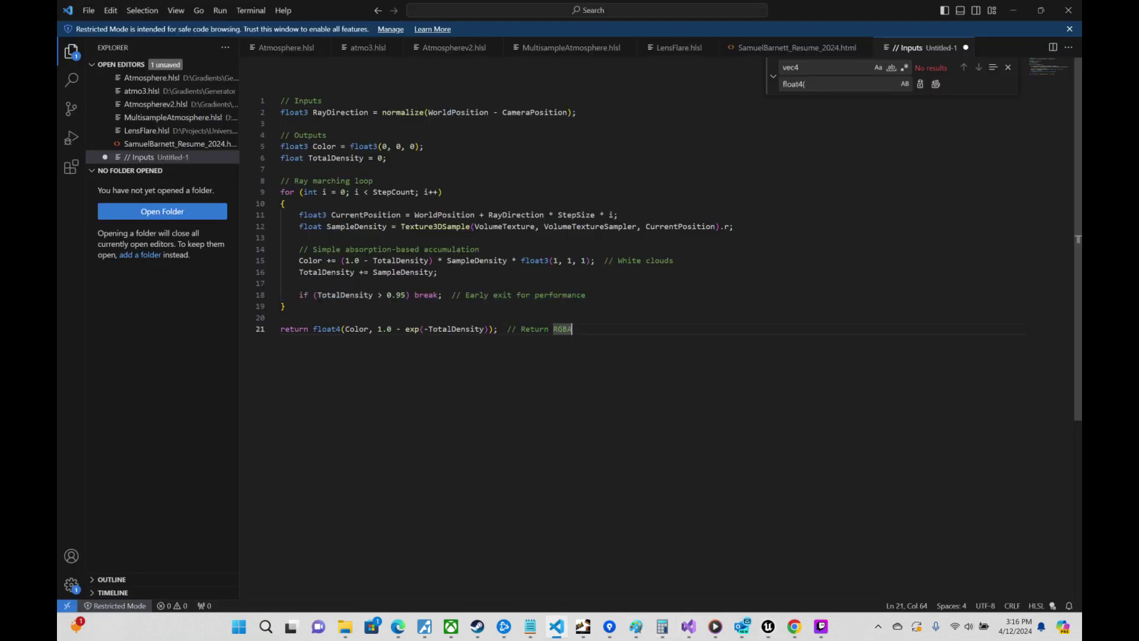
pyautogui.click(82, 8)
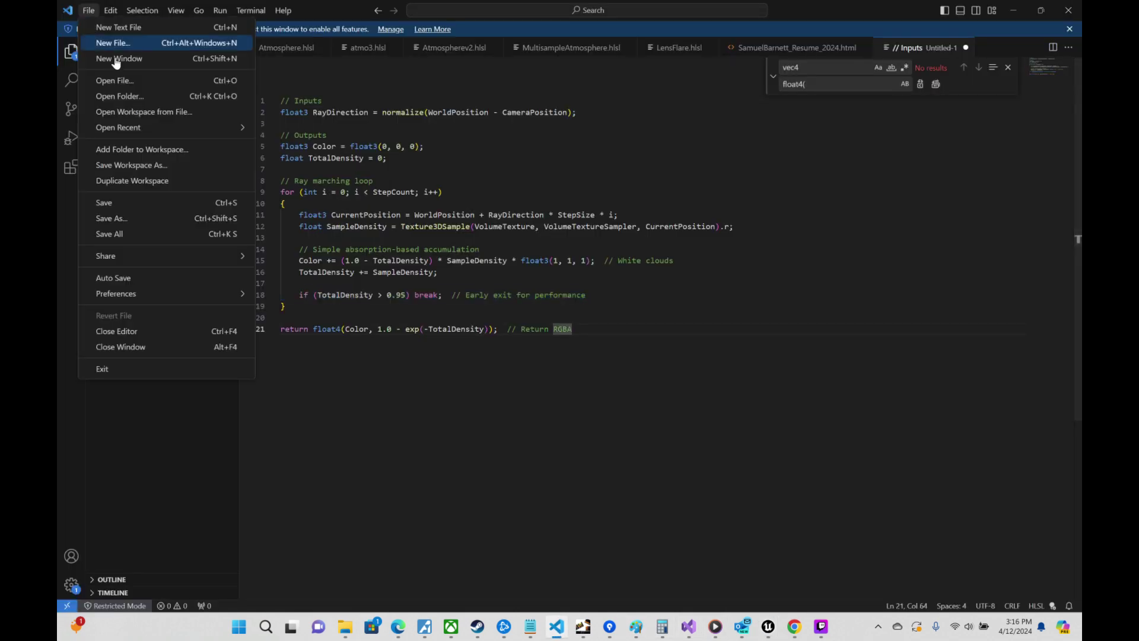
pyautogui.click(119, 80)
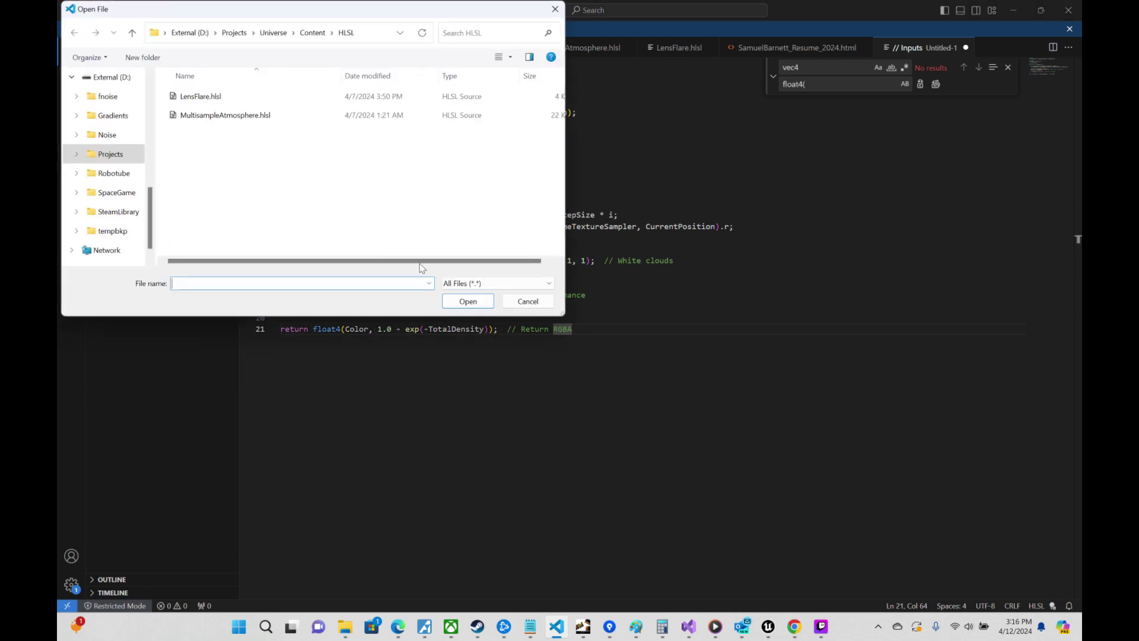
pyautogui.click(529, 303)
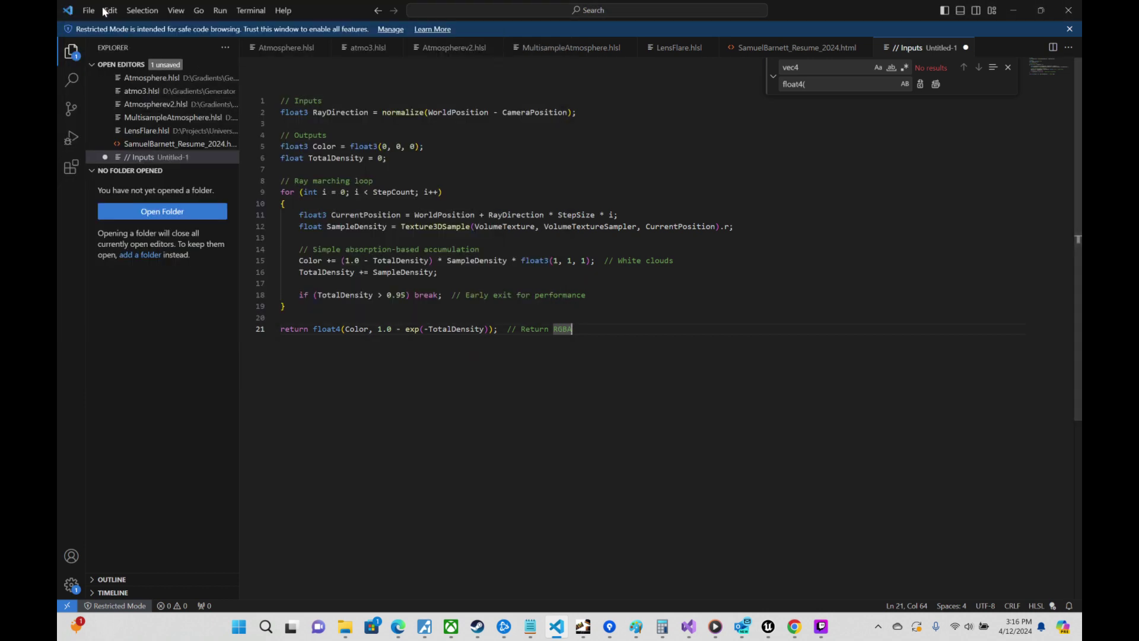
# Step: Create a new HLSL text file, paste the copied Ray March Cube Setup code into it and read it through
pyautogui.click(87, 10)
pyautogui.click(119, 27)
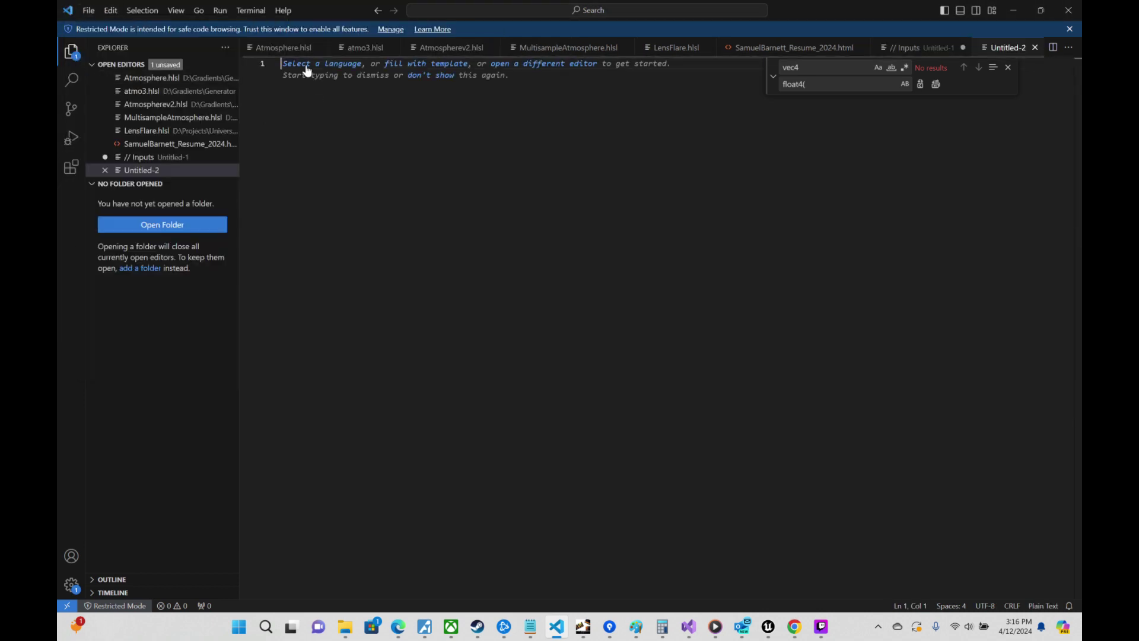
pyautogui.click(306, 66)
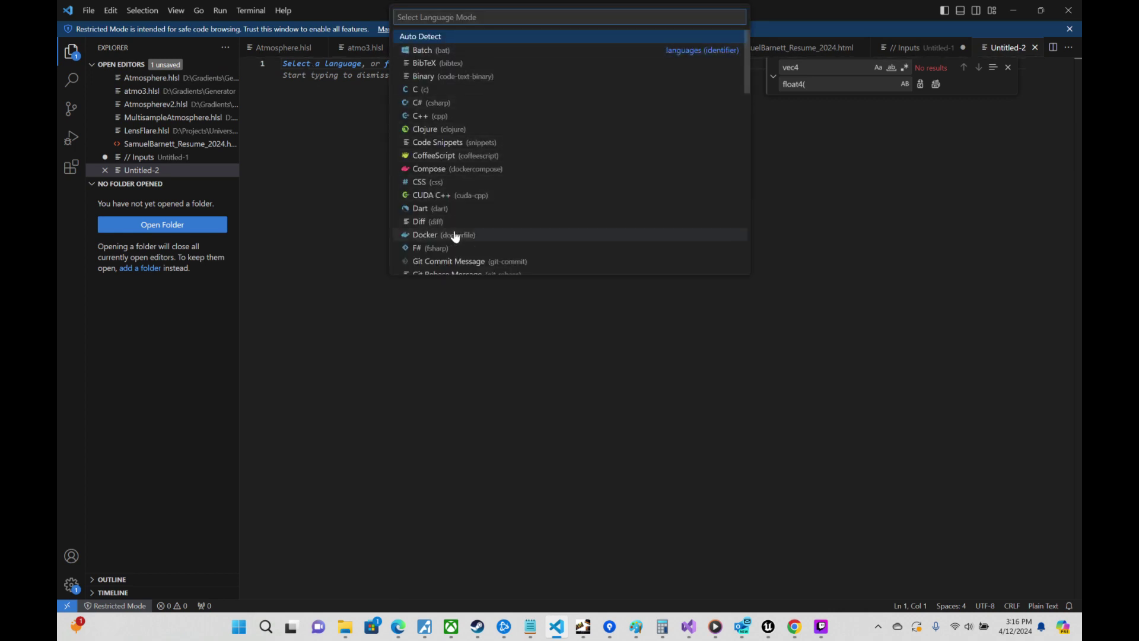
pyautogui.scroll(-3, 451, 233)
pyautogui.click(422, 237)
pyautogui.hotkey('ctrl', 'v')
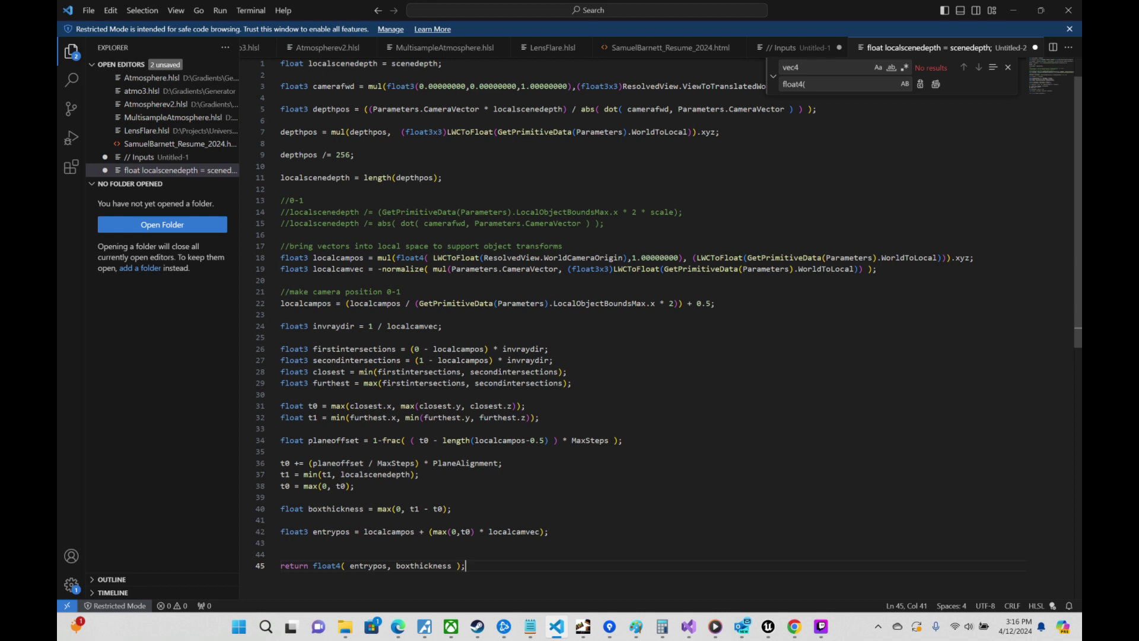
pyautogui.scroll(2, 634, 330)
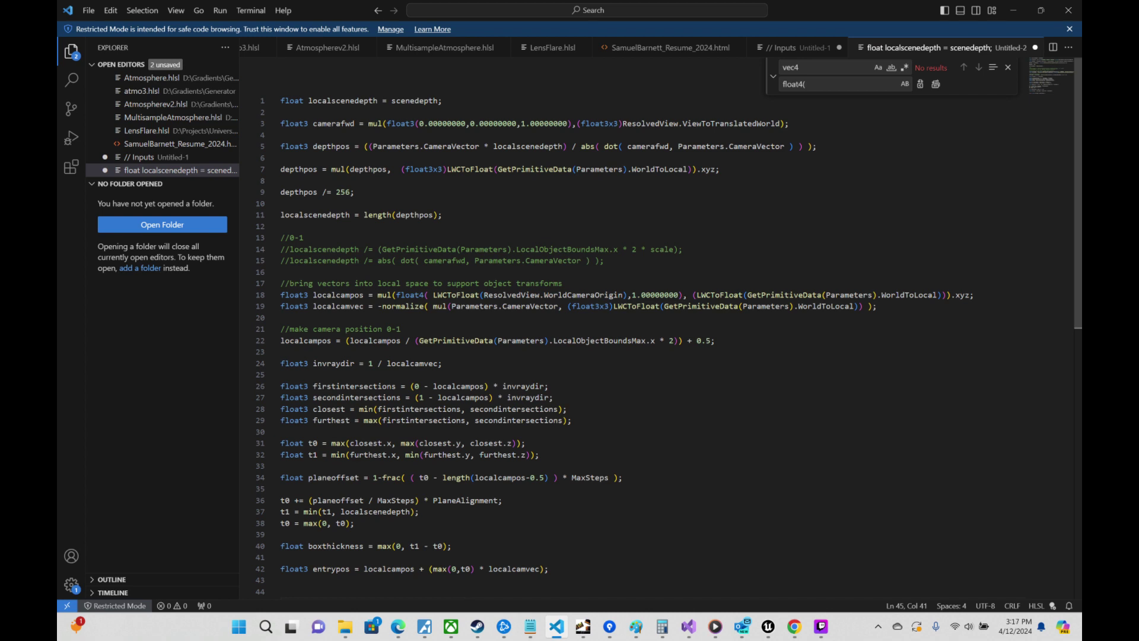
pyautogui.scroll(-3, 668, 326)
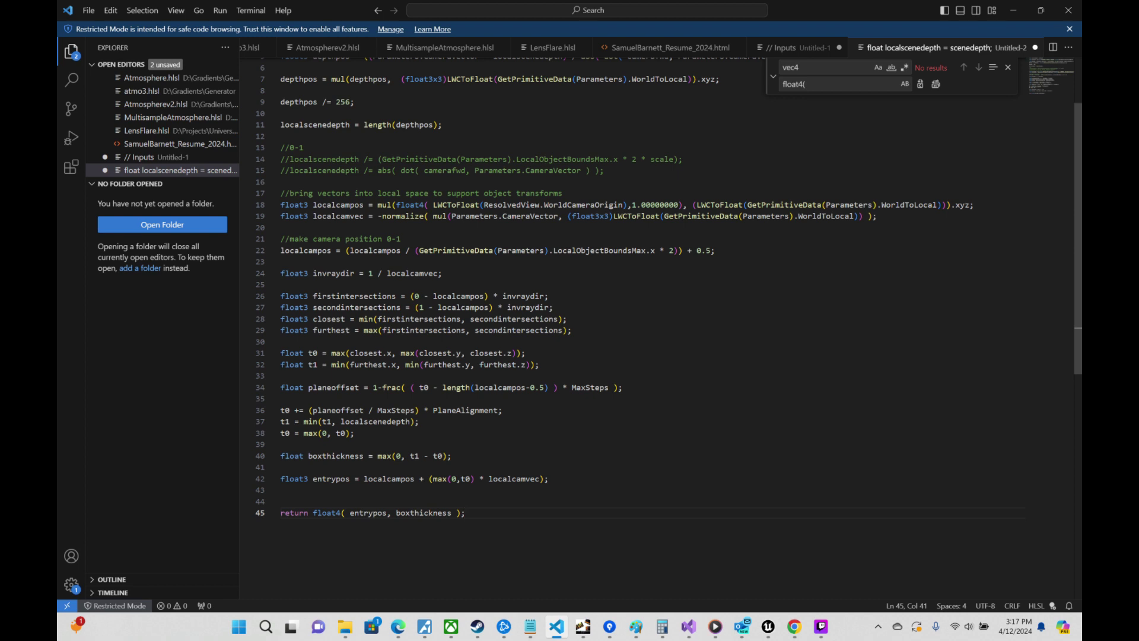
pyautogui.scroll(3, 668, 303)
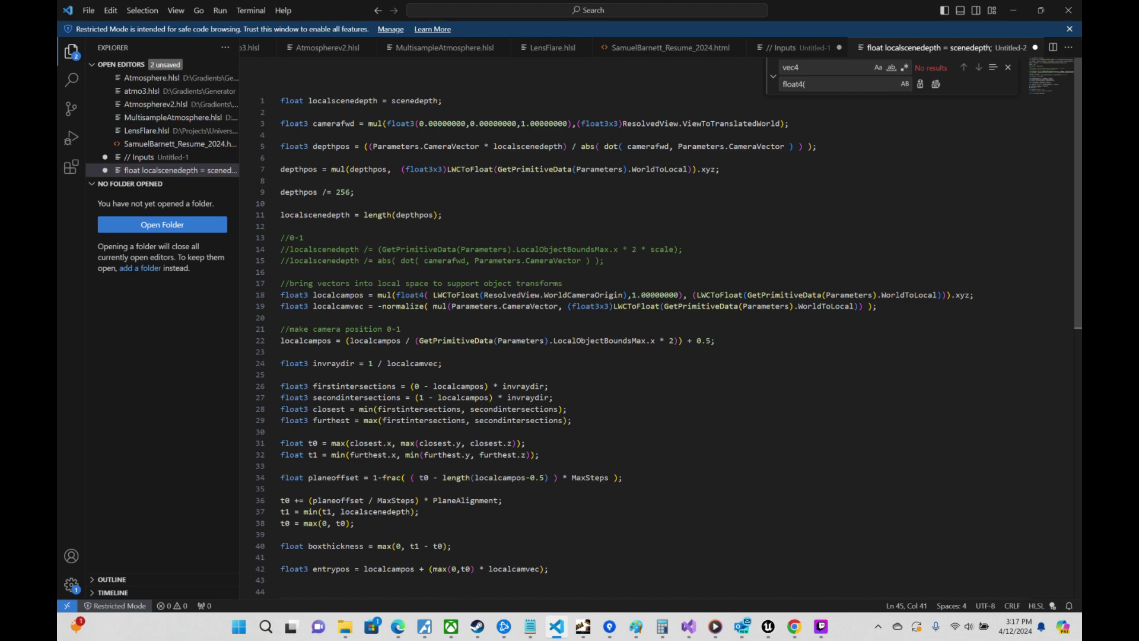
# Step: Return to Unreal Engine, widen the VolumeBoxIntersect graph area and examine the nodes around Ray March Cube Setup
pyautogui.click(1005, 10)
pyautogui.moveTo(225, 240); pyautogui.dragTo(279, 240, button='right')
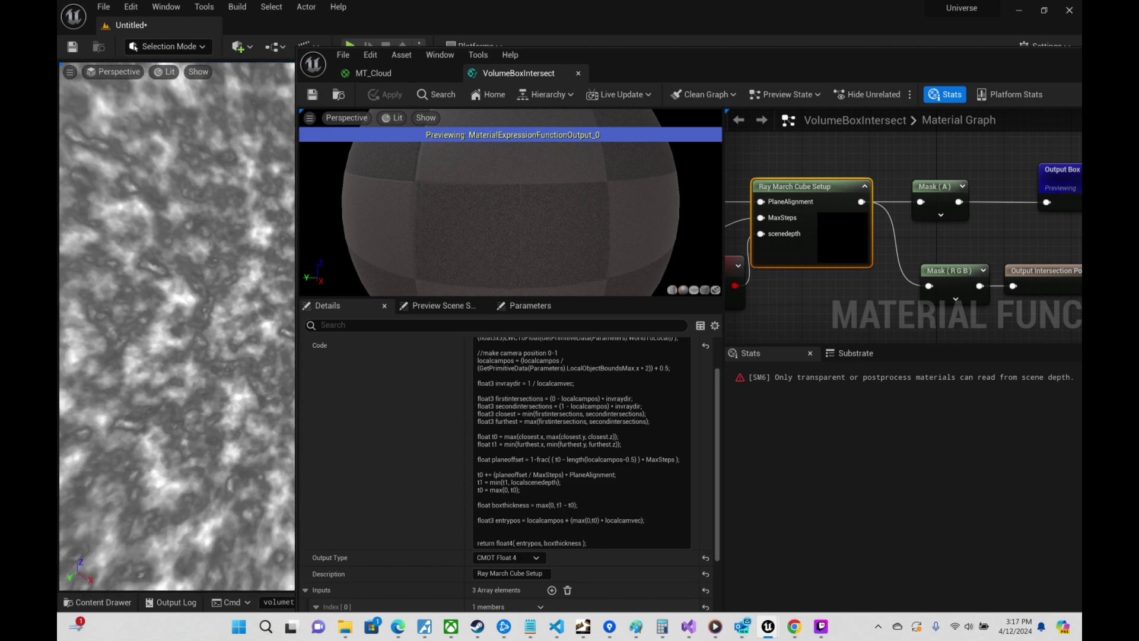
pyautogui.moveTo(202, 326); pyautogui.dragTo(155, 327, button='right')
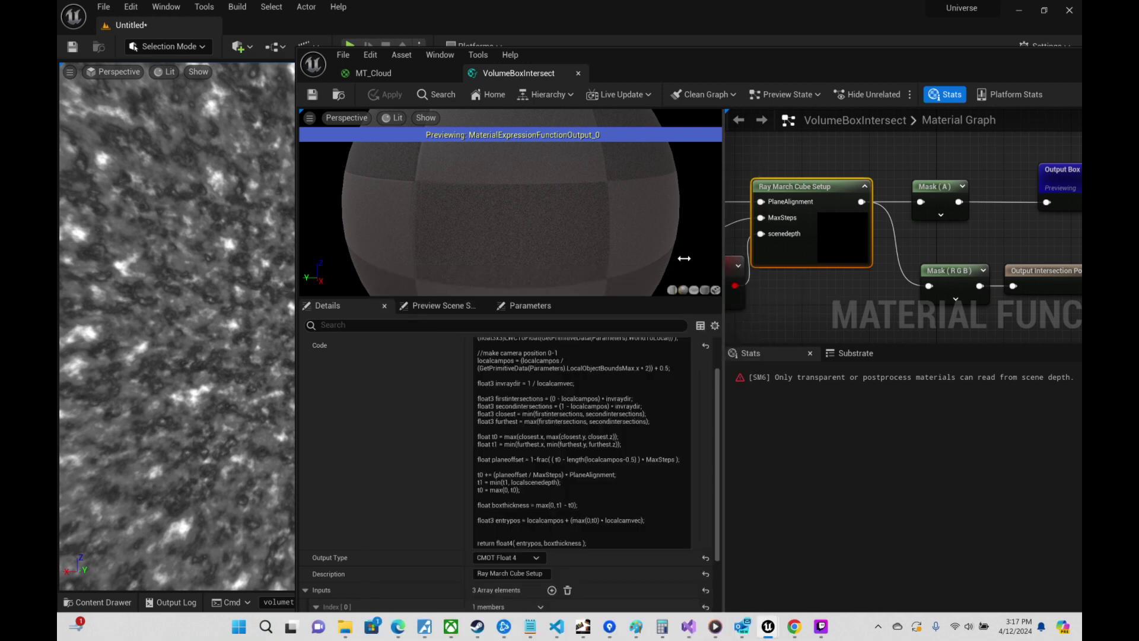
pyautogui.moveTo(684, 258); pyautogui.dragTo(409, 260)
pyautogui.moveTo(427, 296); pyautogui.dragTo(757, 263, button='right')
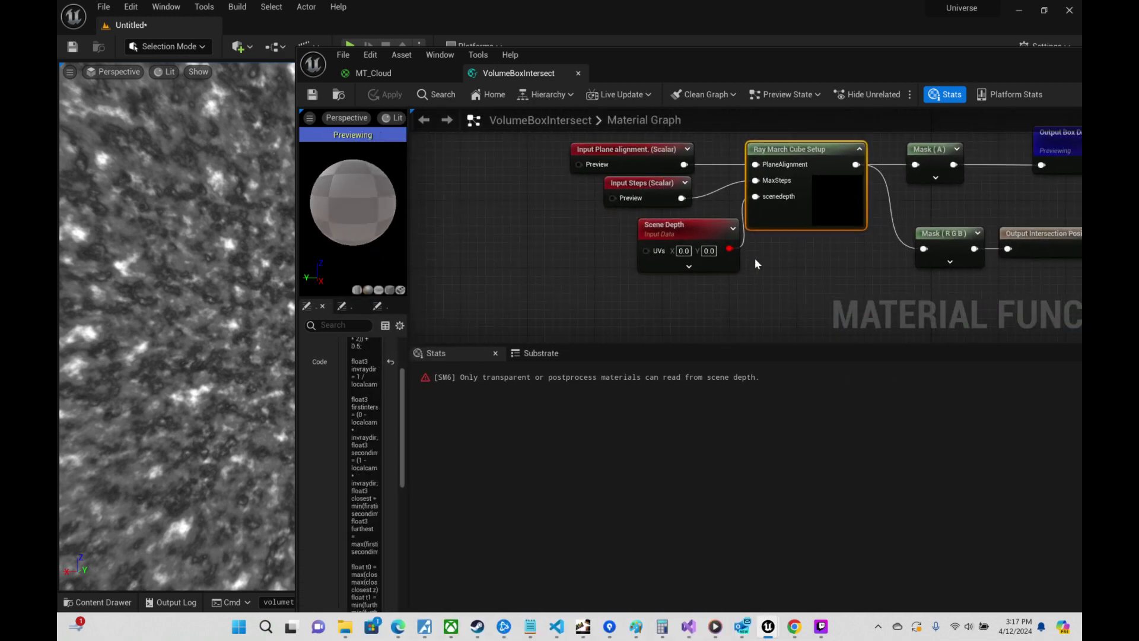
pyautogui.scroll(-2, 742, 261)
pyautogui.moveTo(866, 293); pyautogui.dragTo(761, 263, button='right')
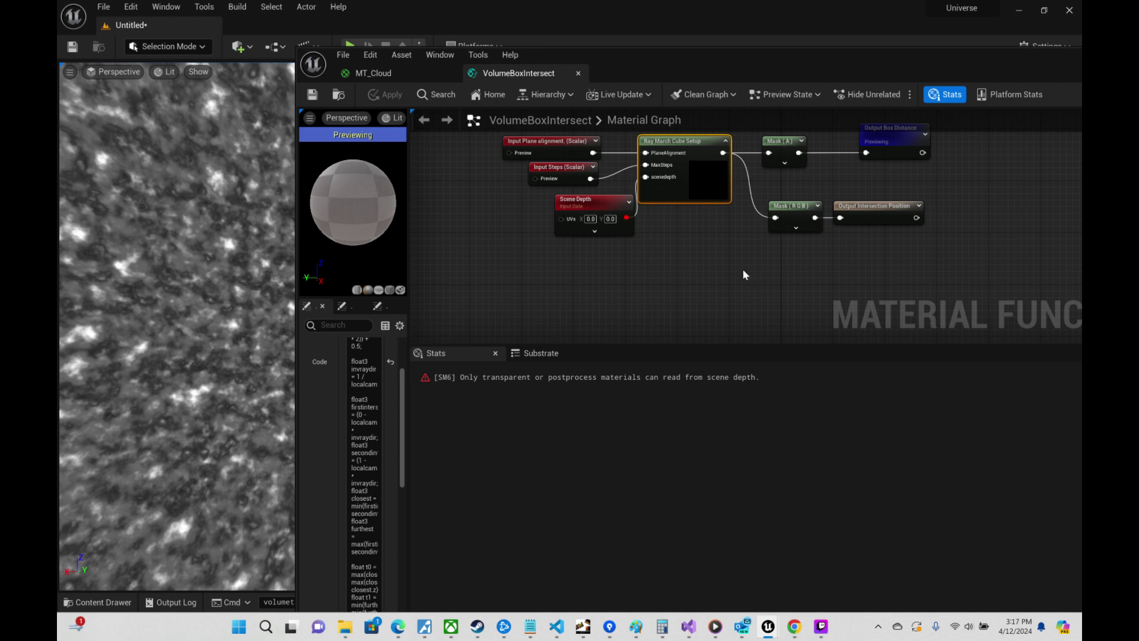
# Step: In the MT_Cloud graph, connect MF_AtmosphereDensity's Atmosphere WPos output to the A input of the Divide node that also takes Max Radius
pyautogui.click(412, 76)
pyautogui.scroll(2, 846, 340)
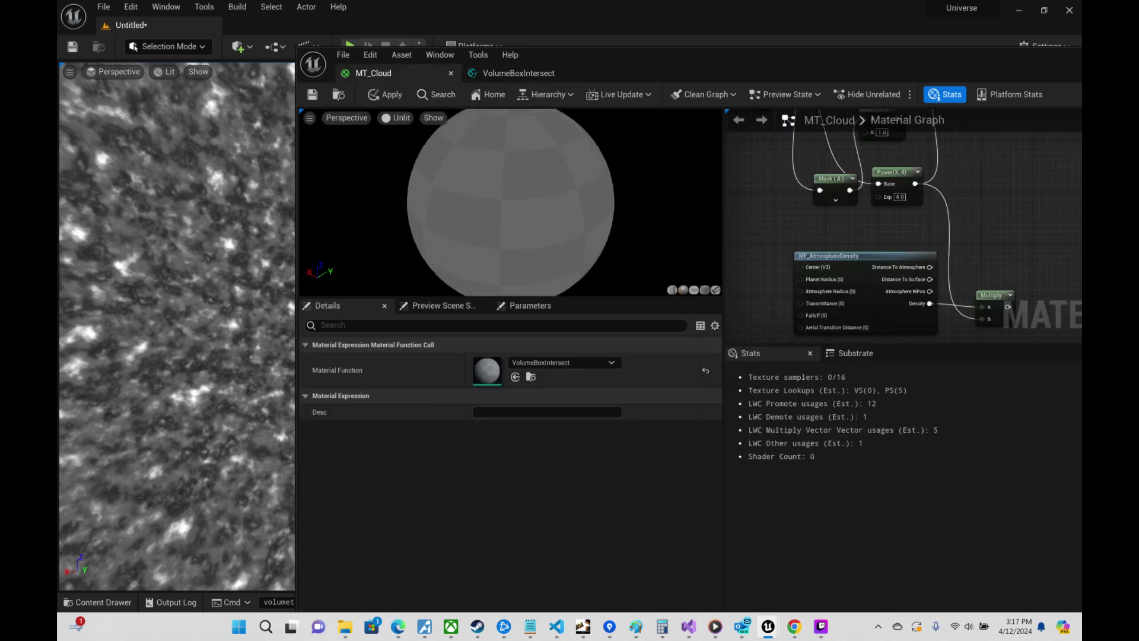
pyautogui.moveTo(900, 288); pyautogui.dragTo(1004, 305, button='right')
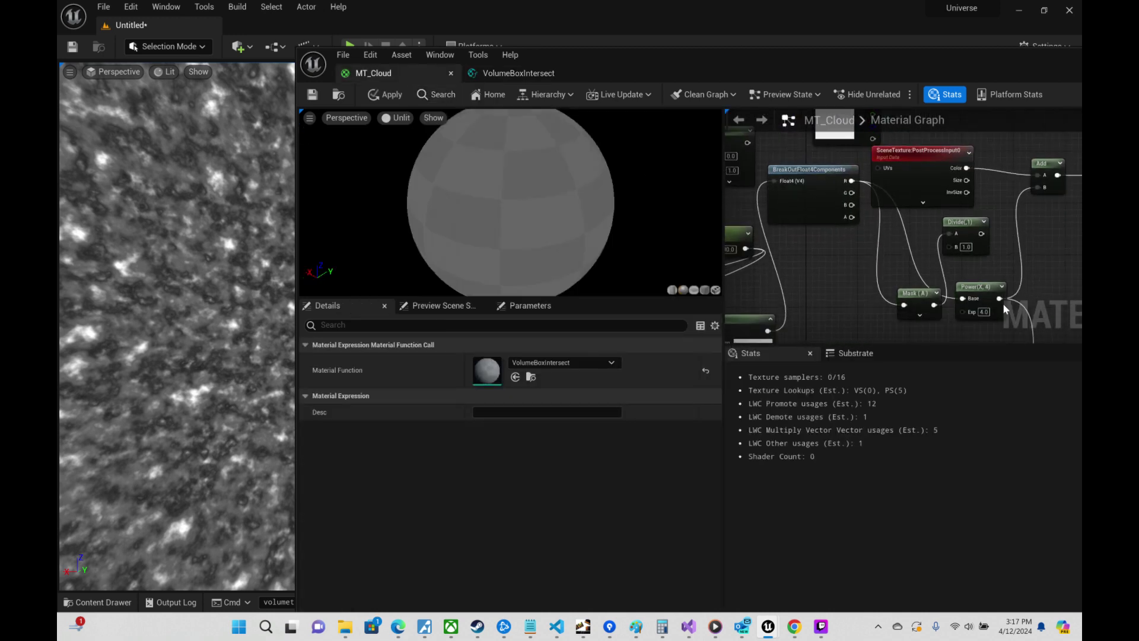
pyautogui.moveTo(823, 314); pyautogui.dragTo(921, 290, button='right')
pyautogui.moveTo(901, 338); pyautogui.dragTo(901, 230, button='right')
pyautogui.scroll(-2, 901, 241)
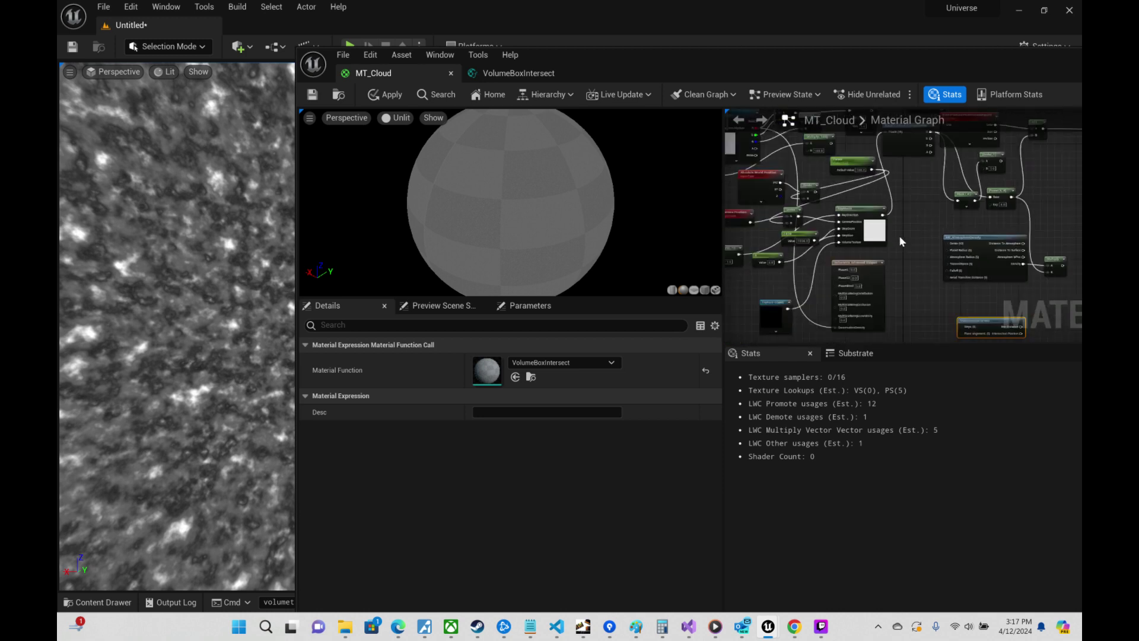
pyautogui.moveTo(925, 267); pyautogui.dragTo(834, 265, button='right')
pyautogui.scroll(3, 944, 264)
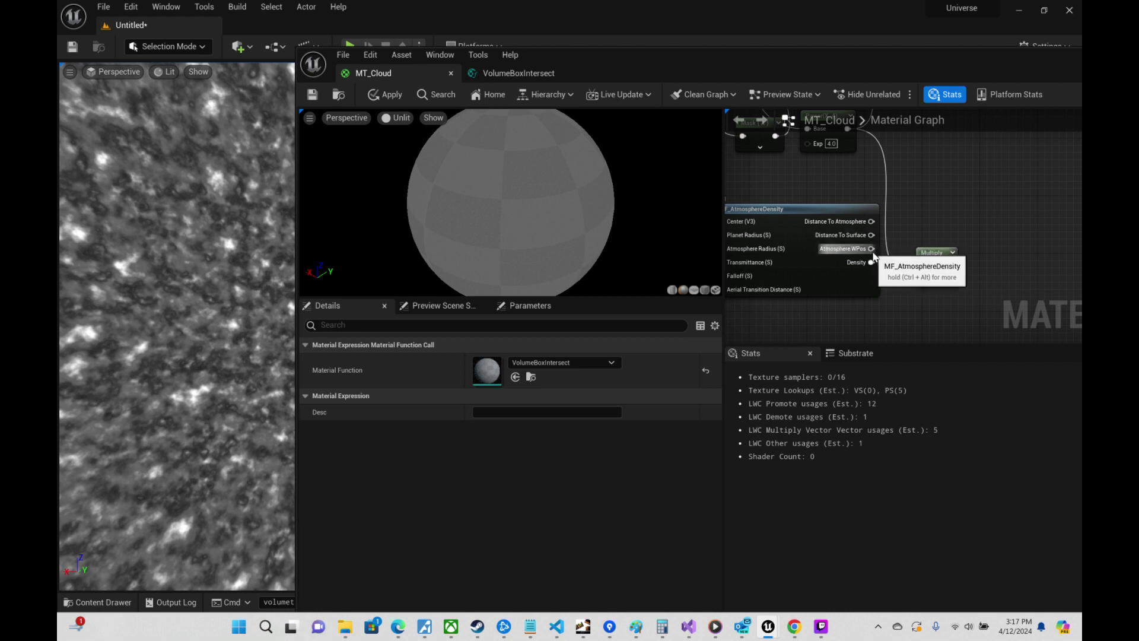
pyautogui.moveTo(874, 256); pyautogui.dragTo(1081, 340)
pyautogui.moveTo(1067, 348); pyautogui.dragTo(946, 203)
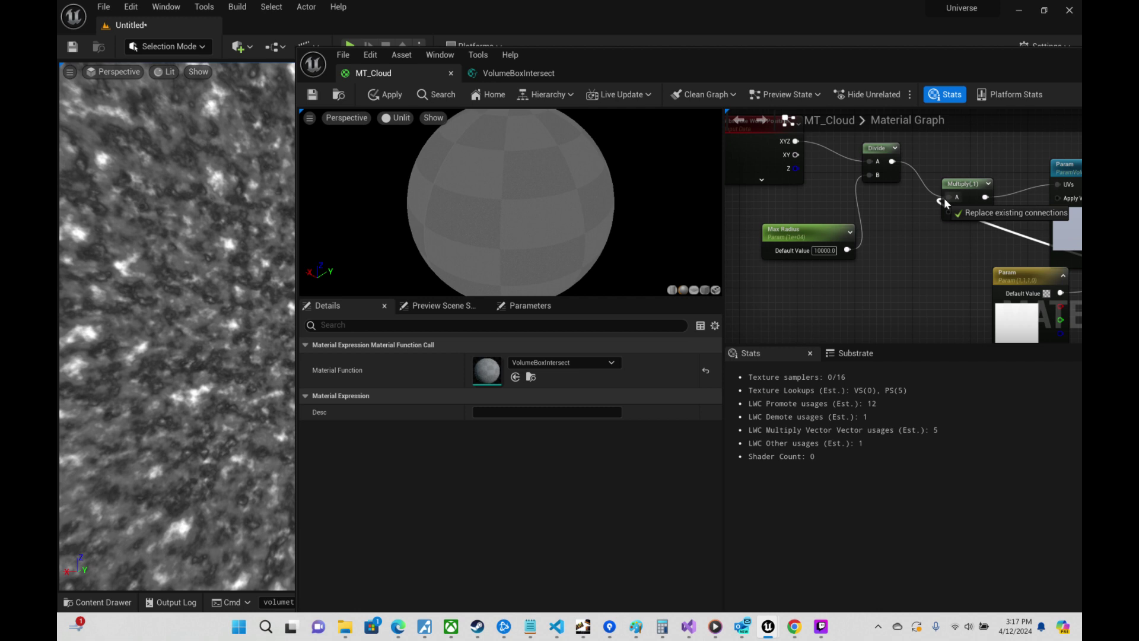
pyautogui.moveTo(945, 203); pyautogui.dragTo(949, 197)
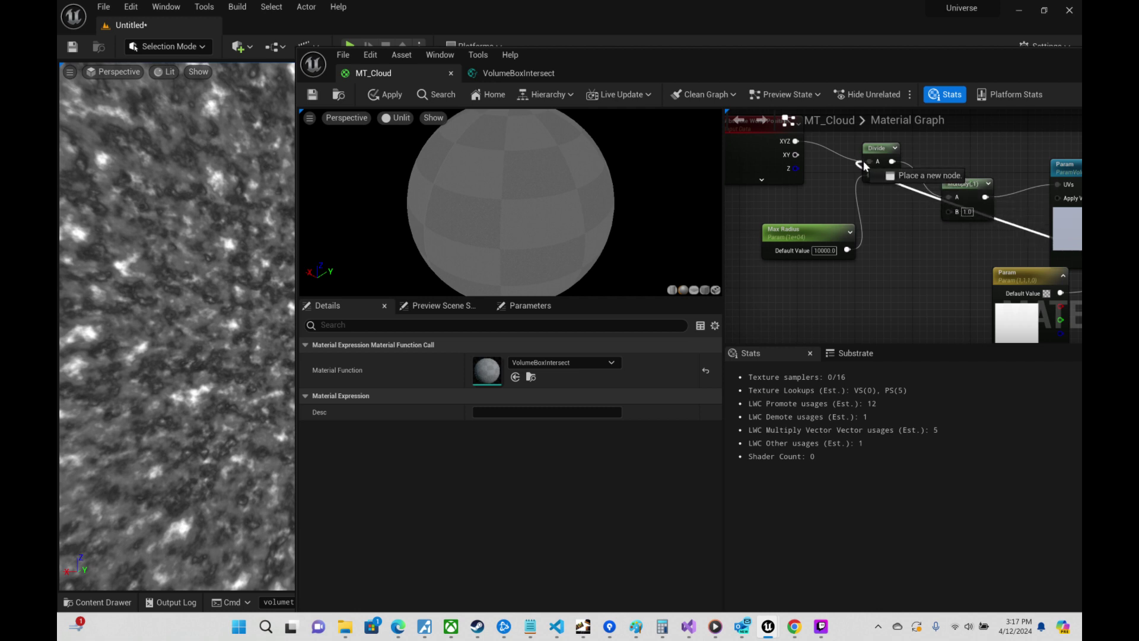
# Step: Move the Param texture sample node slightly upward in the MT_Cloud graph
pyautogui.moveTo(1068, 220); pyautogui.dragTo(829, 226, button='right')
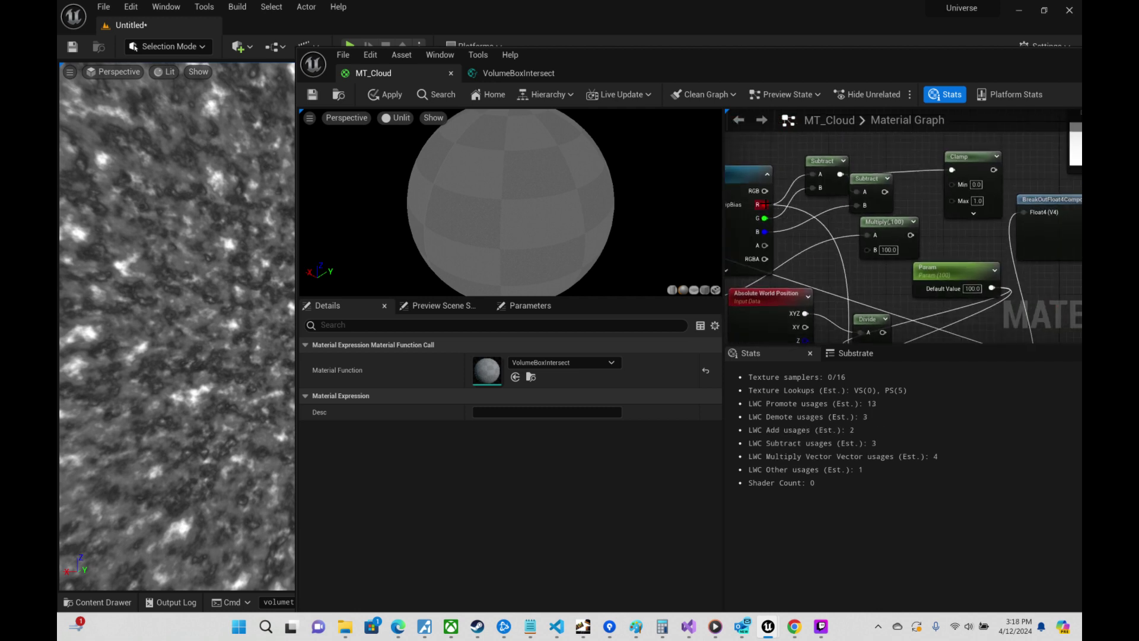
pyautogui.scroll(-3, 931, 205)
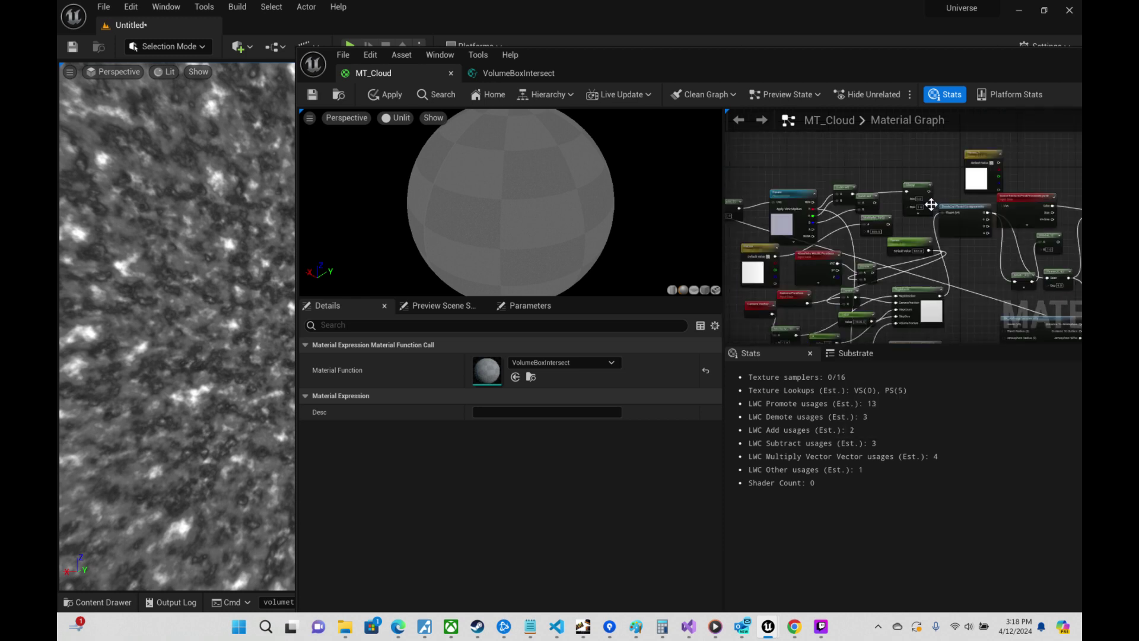
pyautogui.rightClick(845, 192)
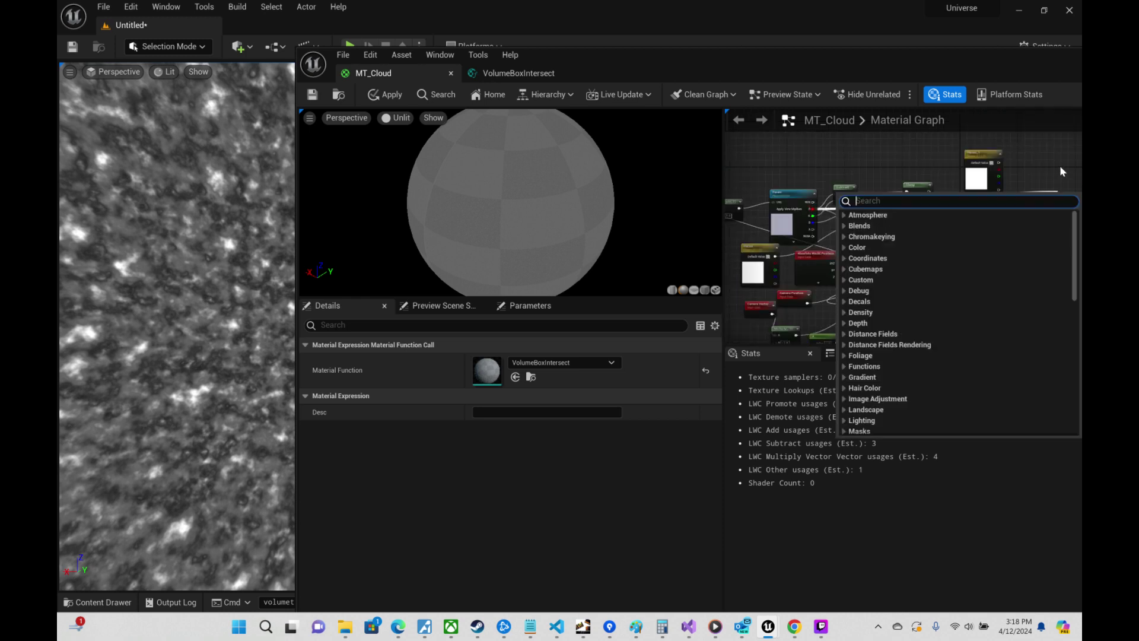
pyautogui.scroll(-3, 946, 177)
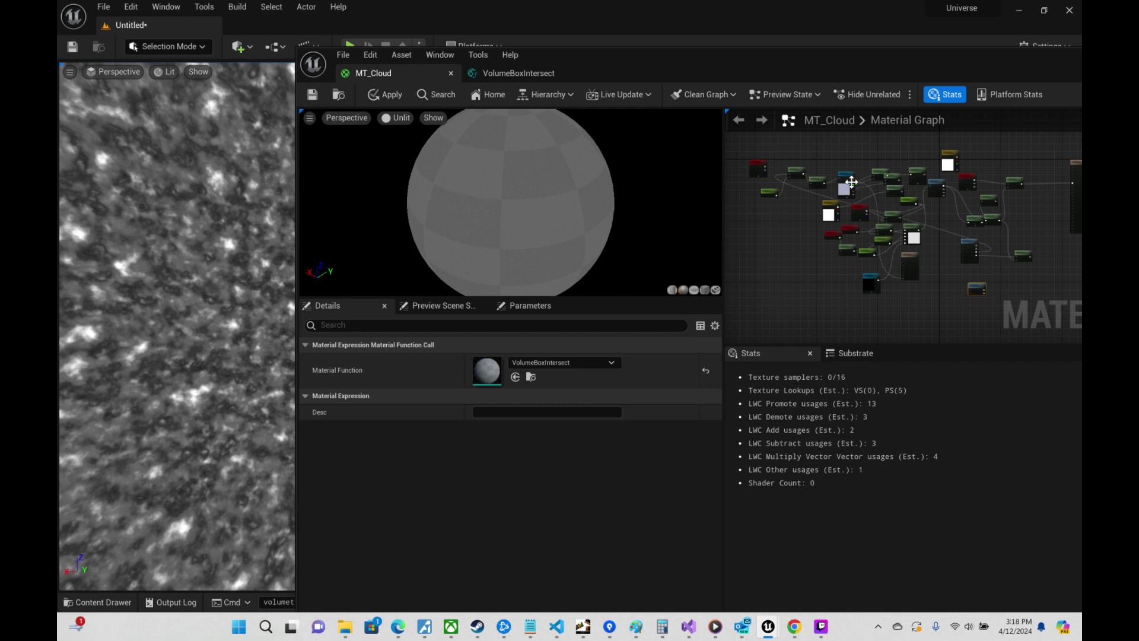
pyautogui.moveTo(852, 182); pyautogui.dragTo(899, 188)
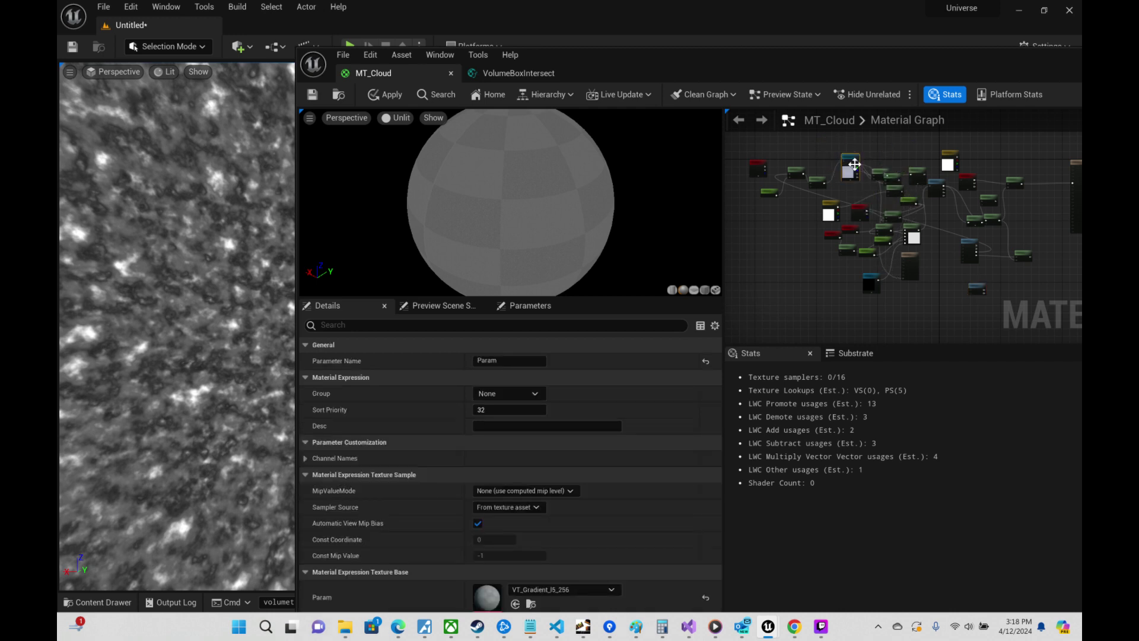
pyautogui.moveTo(854, 164); pyautogui.dragTo(732, 236, button='right')
# Step: Enlarge the graph view, connect the Param texture sample's R output to the material's Emissive Color and save MT_Cloud
pyautogui.moveTo(723, 230); pyautogui.dragTo(1021, 236)
pyautogui.scroll(5, 525, 246)
pyautogui.moveTo(1022, 234); pyautogui.dragTo(991, 163, button='right')
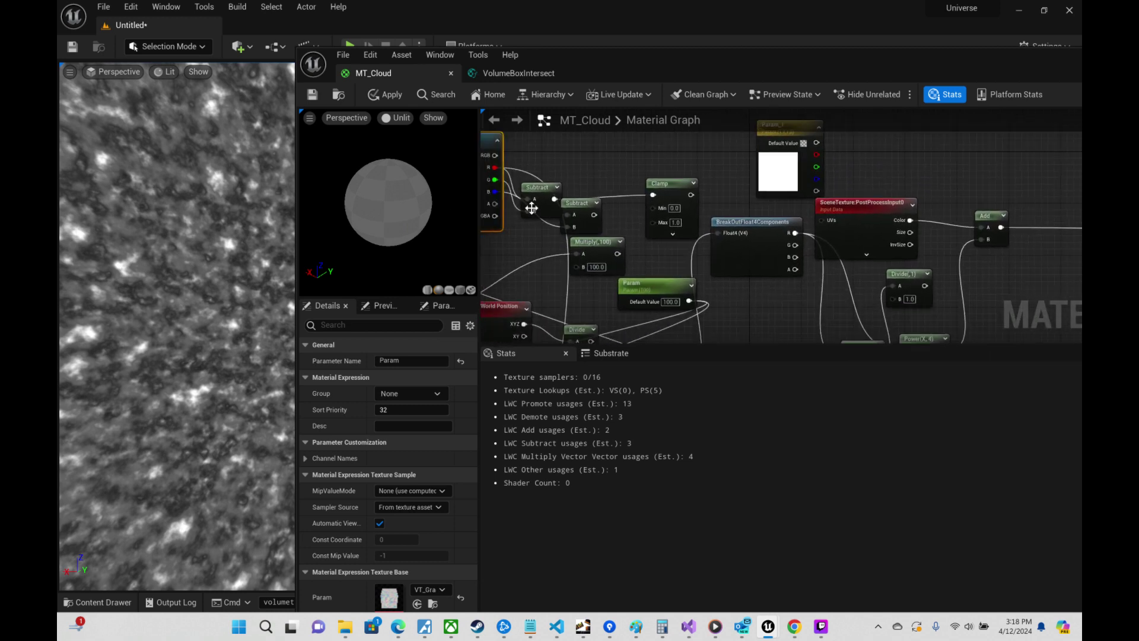
pyautogui.moveTo(491, 170); pyautogui.dragTo(1031, 218)
pyautogui.doubleClick(814, 55)
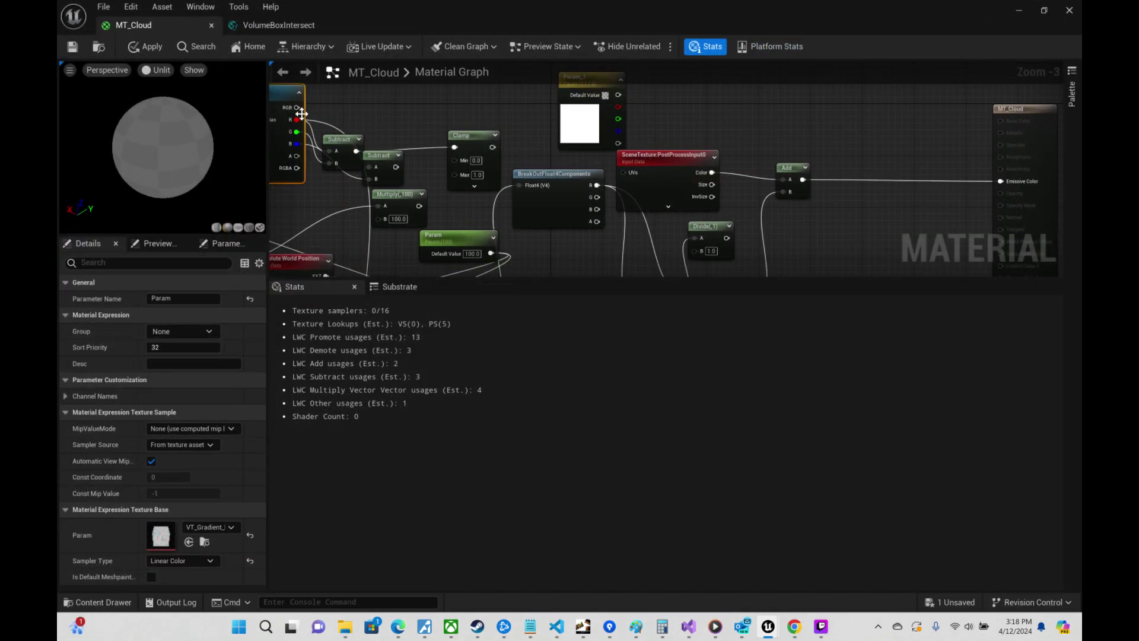
pyautogui.moveTo(297, 119); pyautogui.dragTo(1006, 188)
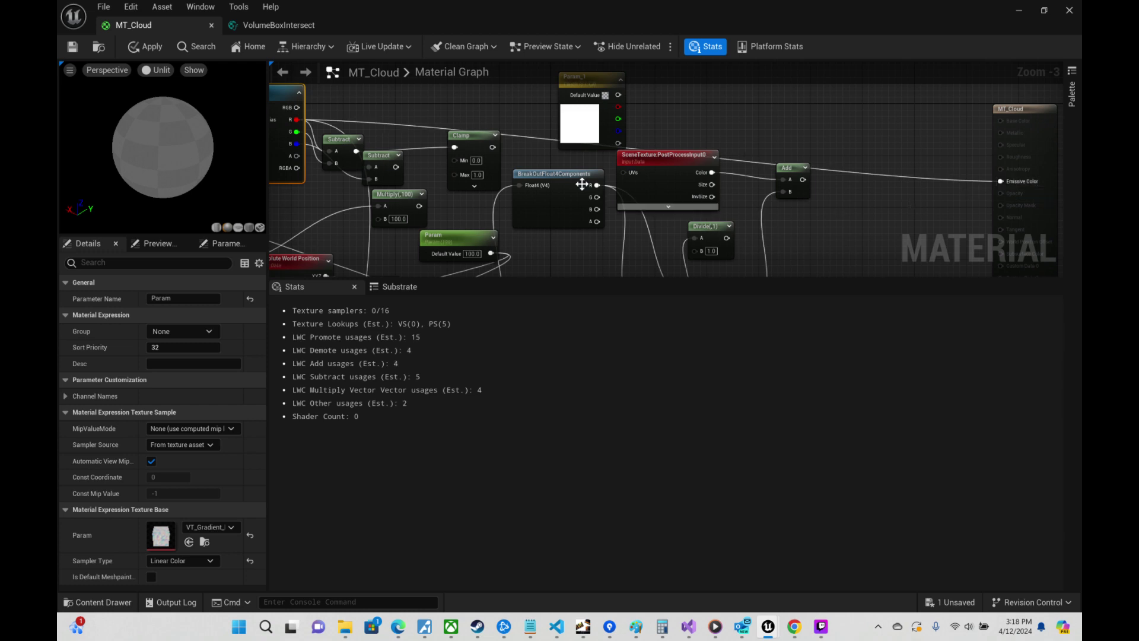
pyautogui.click(82, 51)
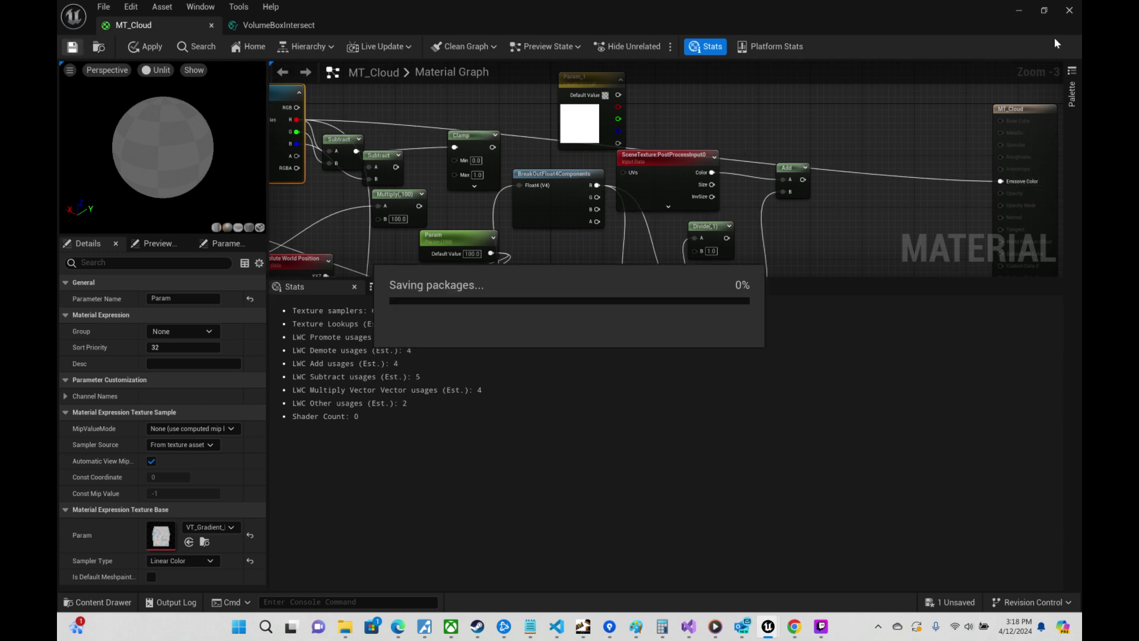
# Step: Switch to the level editor and examine the updated cloud material in the viewport from outside the PostProcessVolume
pyautogui.click(1018, 13)
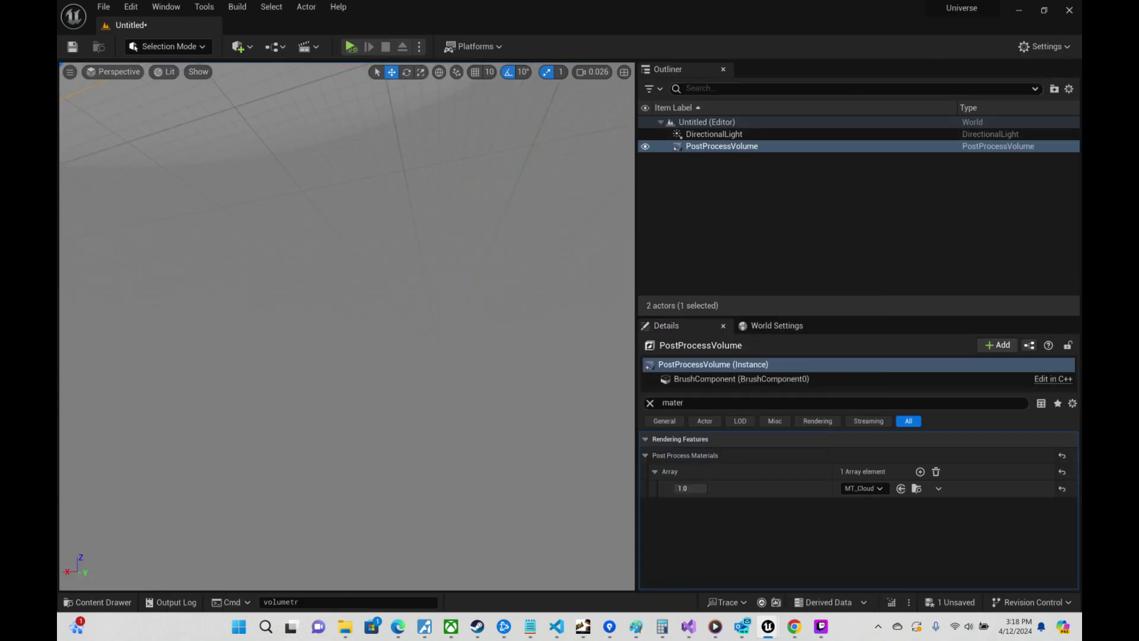
pyautogui.moveTo(347, 297); pyautogui.dragTo(351, 505, button='right')
pyautogui.scroll(6, 347, 326)
pyautogui.press('s')
pyautogui.moveTo(347, 326); pyautogui.dragTo(148, 252, button='right')
pyautogui.press('w')
pyautogui.press('s')
pyautogui.moveTo(282, 295); pyautogui.dragTo(431, 228, button='right')
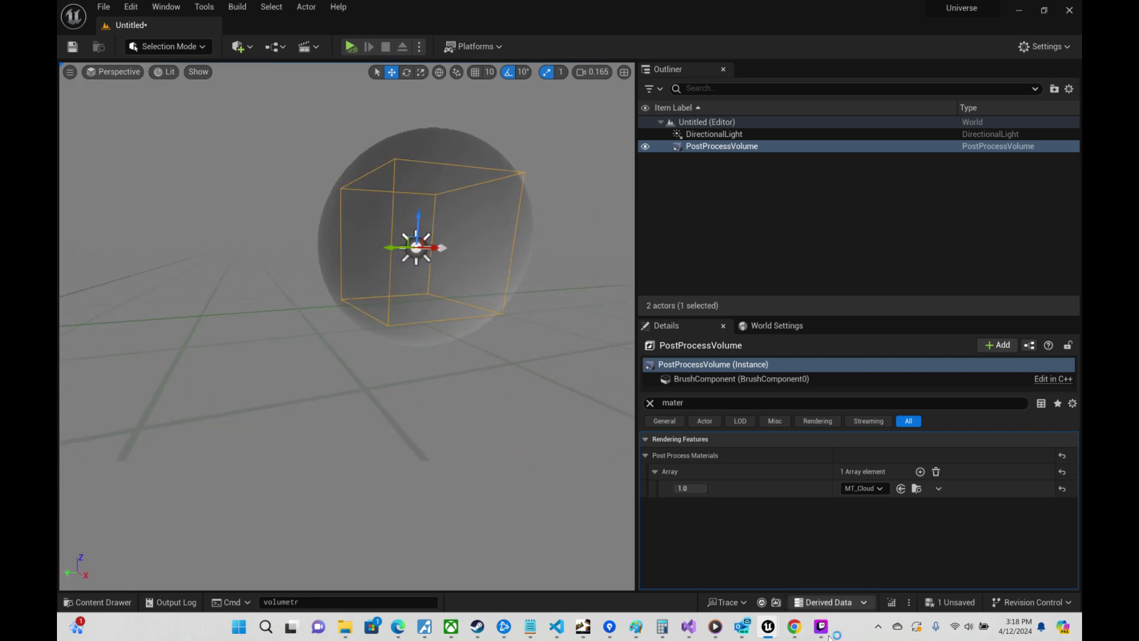
# Step: Hide the PostProcessVolume in the level and switch to the raymarching tutorial in the browser
pyautogui.moveTo(817, 634)
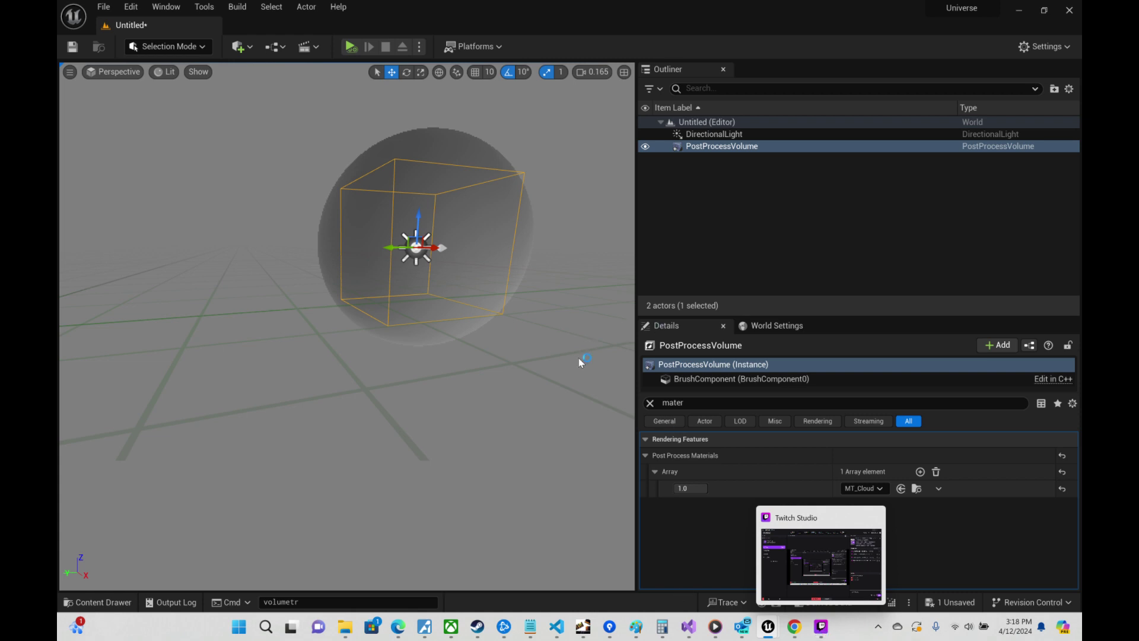
pyautogui.moveTo(583, 630)
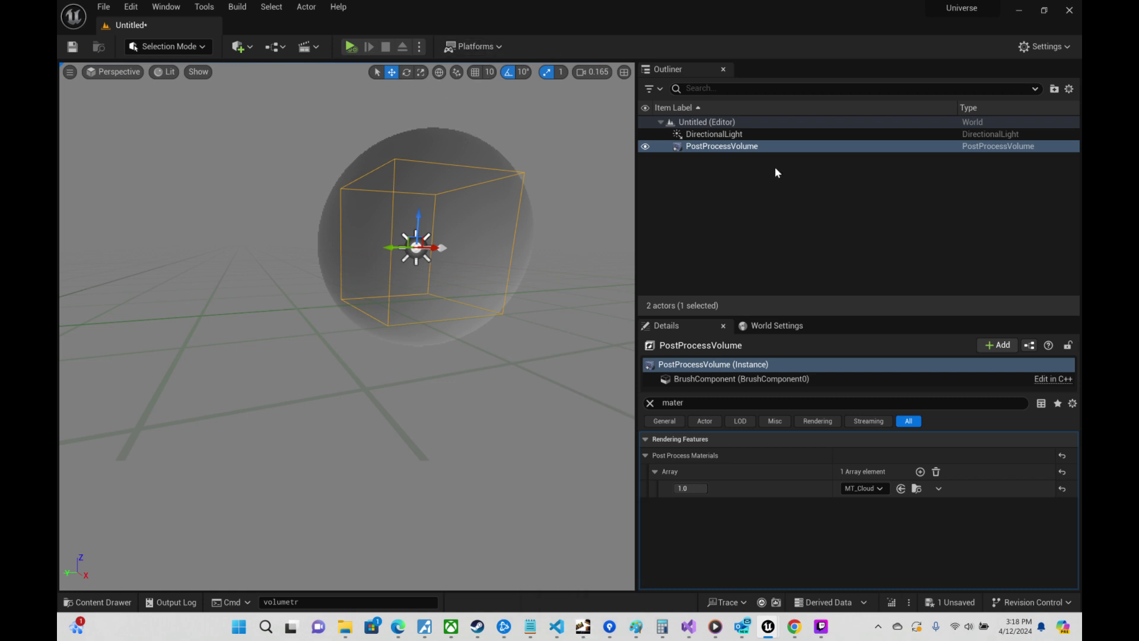
pyautogui.click(645, 146)
pyautogui.moveTo(626, 159); pyautogui.dragTo(439, 190, button='right')
pyautogui.scroll(1, 528, 190)
pyautogui.moveTo(570, 142); pyautogui.dragTo(483, 148, button='right')
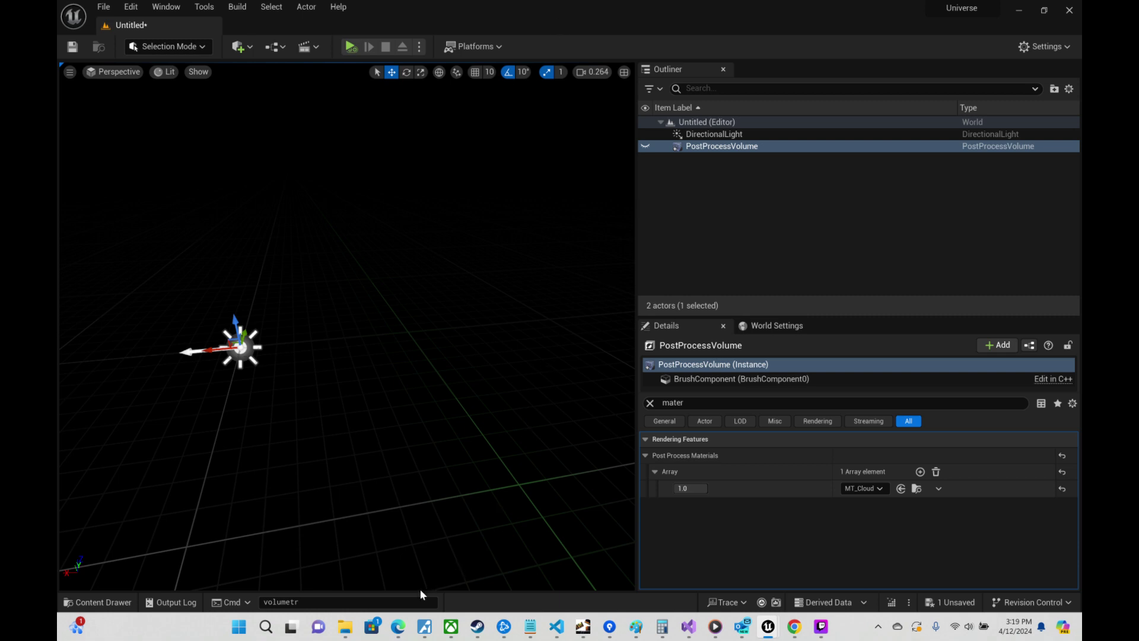
pyautogui.hotkey('alt', 'Tab')
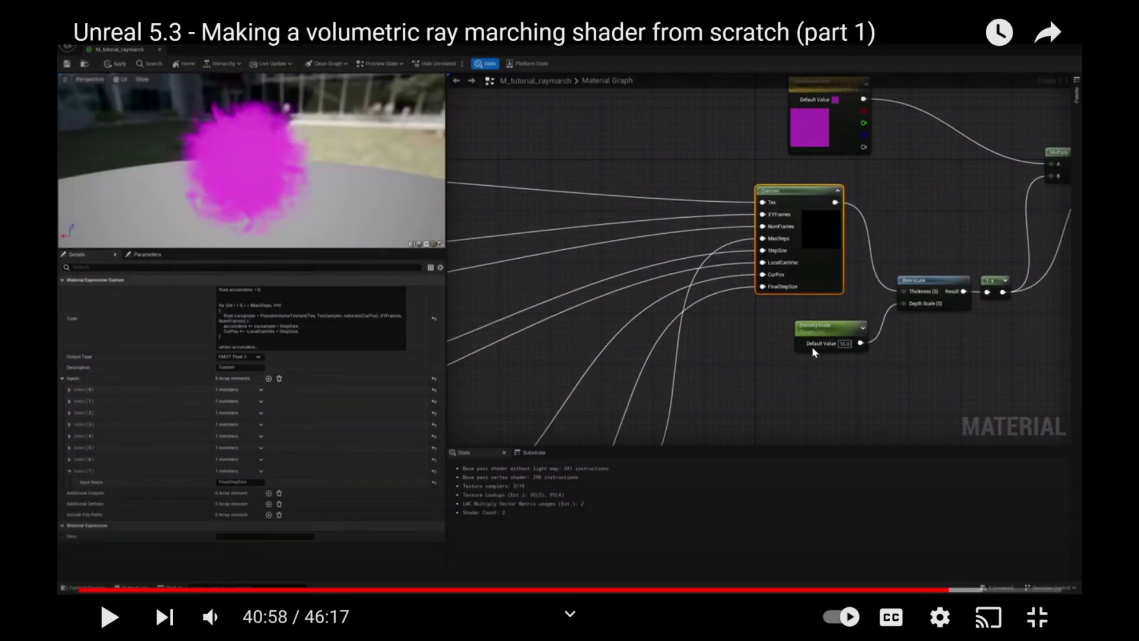
# Step: Skim the end of the part 1 ray marching tutorial, leave full screen and read the video's description and related videos
pyautogui.press('space')
pyautogui.click(1000, 592)
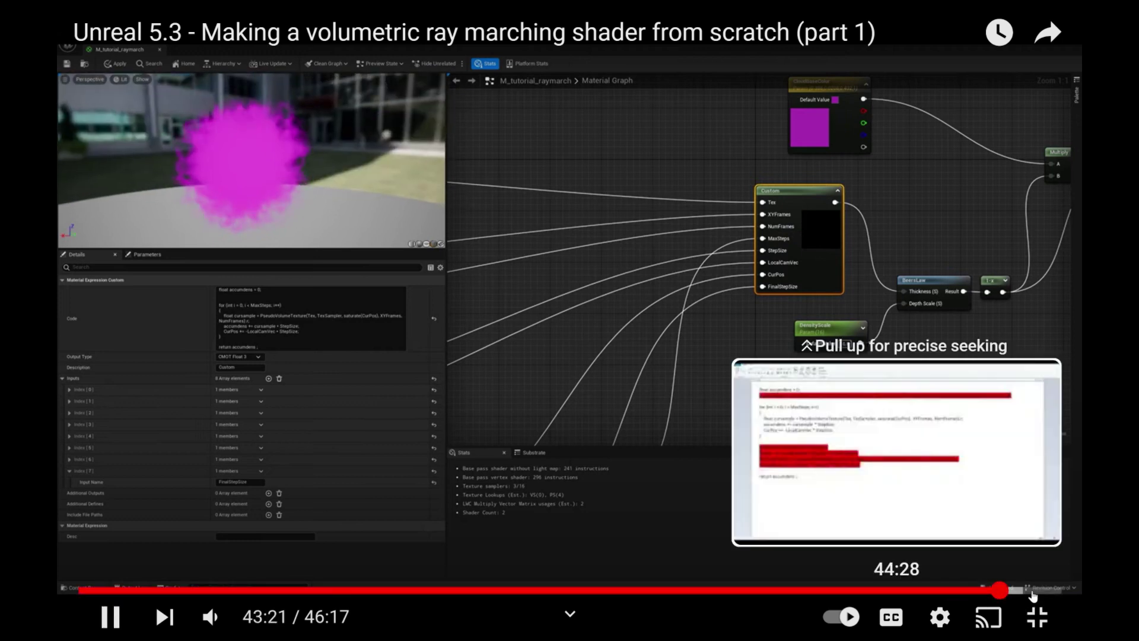
pyautogui.moveTo(1033, 595); pyautogui.dragTo(1049, 590)
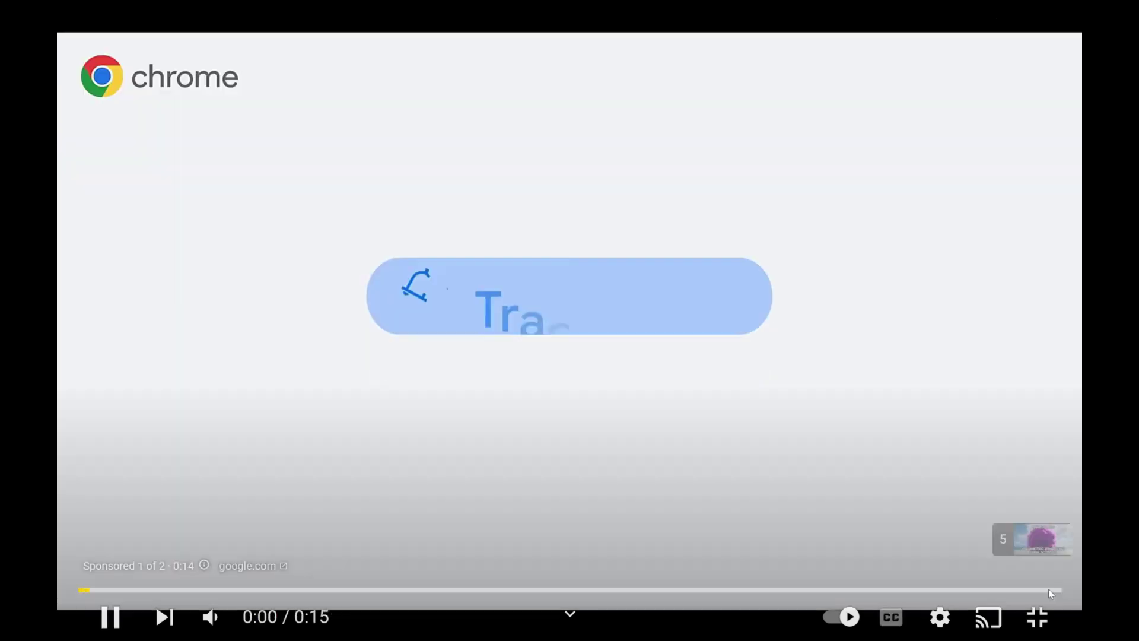
pyautogui.click(1037, 617)
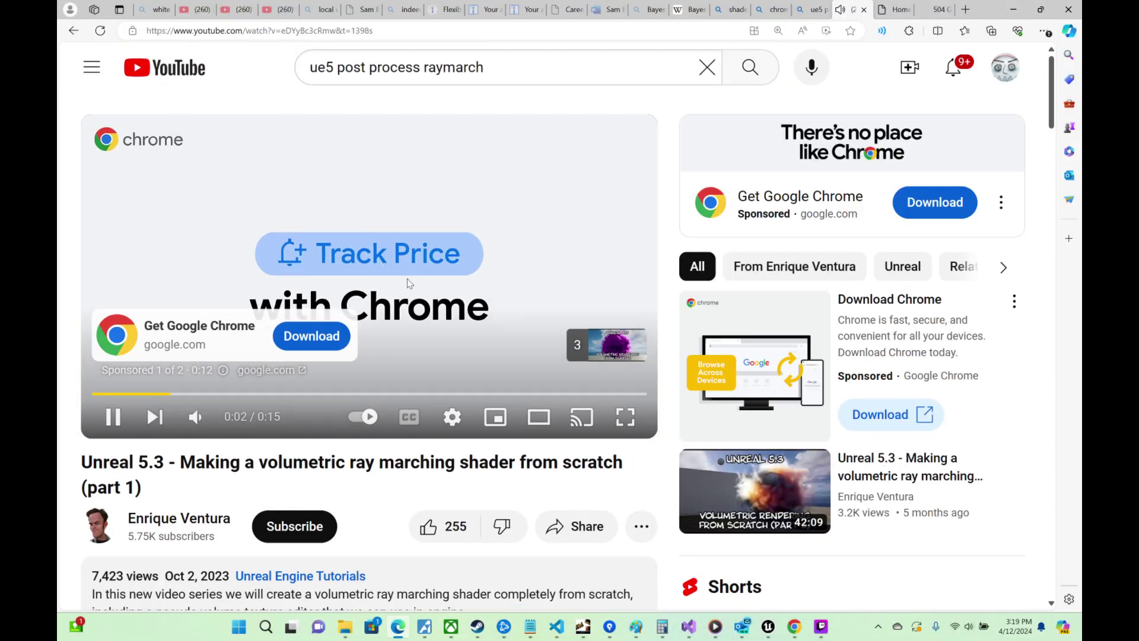
pyautogui.click(407, 283)
pyautogui.scroll(-7, 622, 315)
pyautogui.scroll(3, 673, 347)
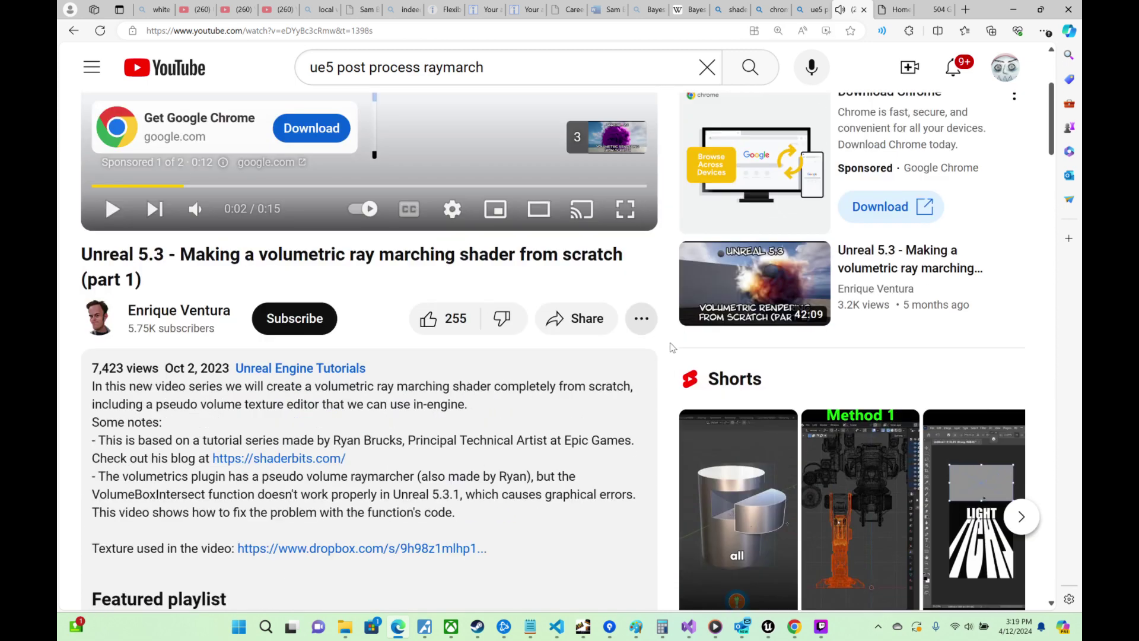
pyautogui.scroll(1, 673, 347)
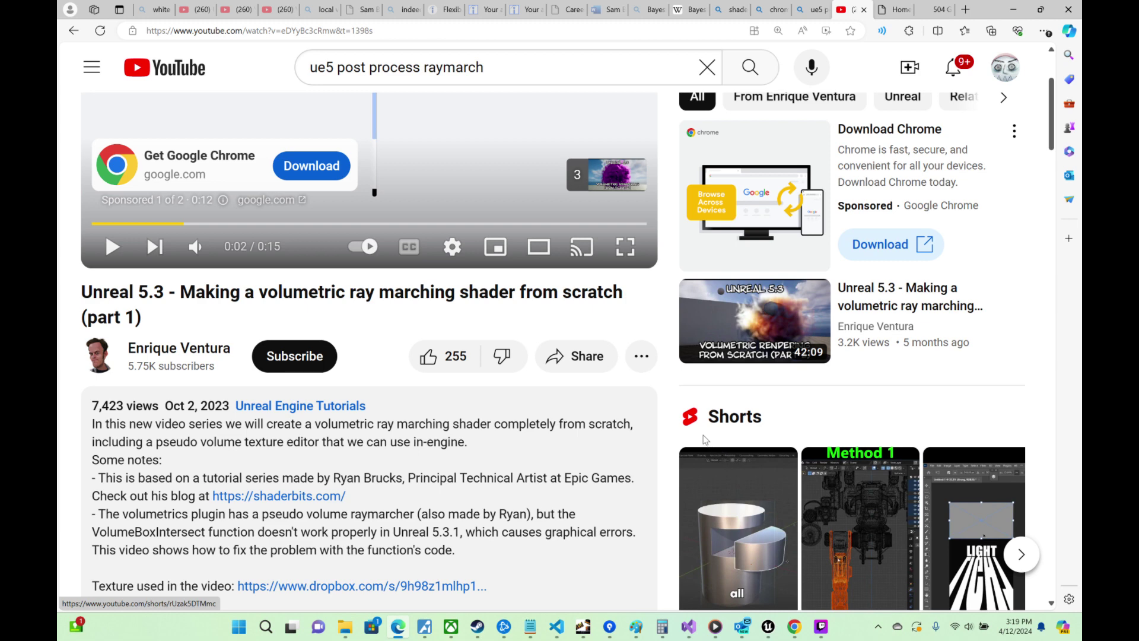
pyautogui.scroll(-3, 681, 415)
pyautogui.scroll(2, 675, 411)
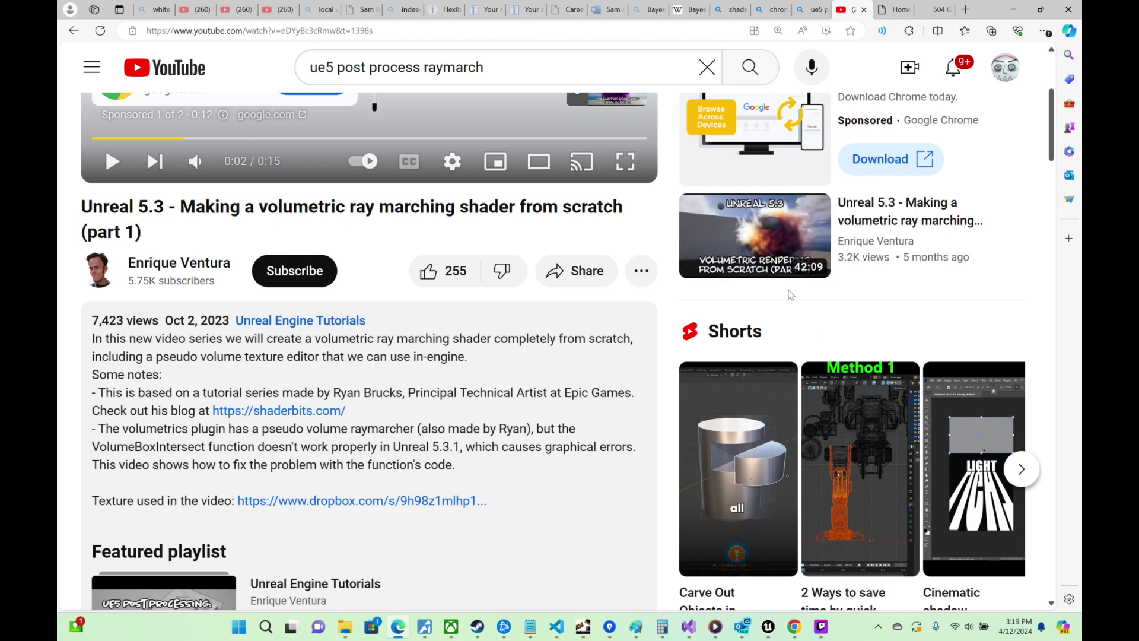
# Step: Open part 2 of the volumetric ray marching tutorial and watch a section near its end
pyautogui.click(772, 261)
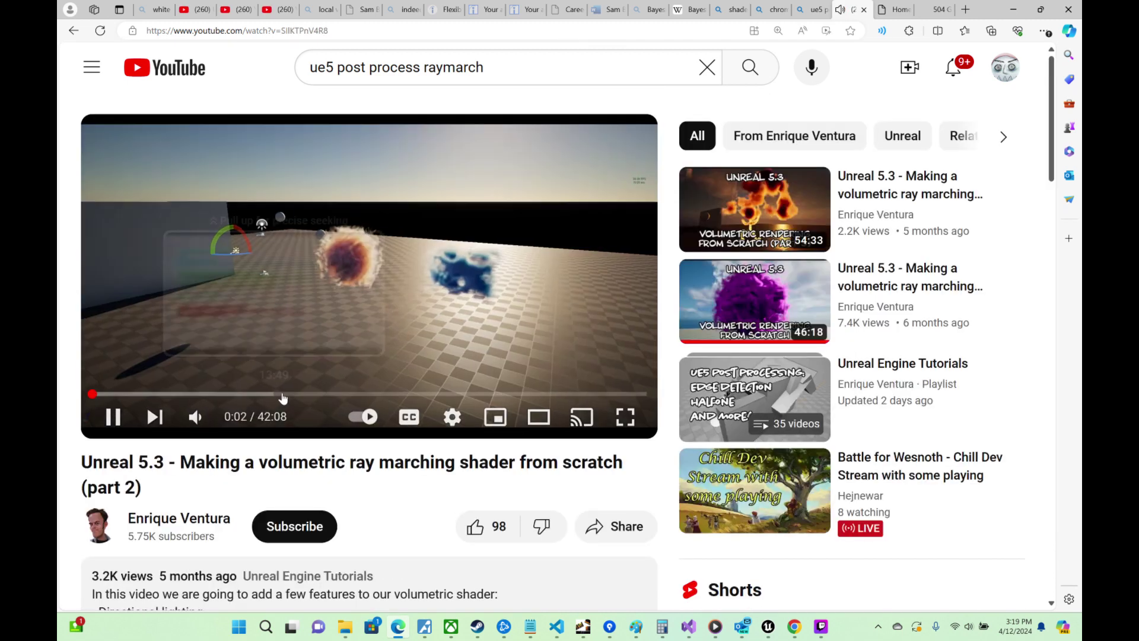
pyautogui.moveTo(309, 395); pyautogui.dragTo(518, 372)
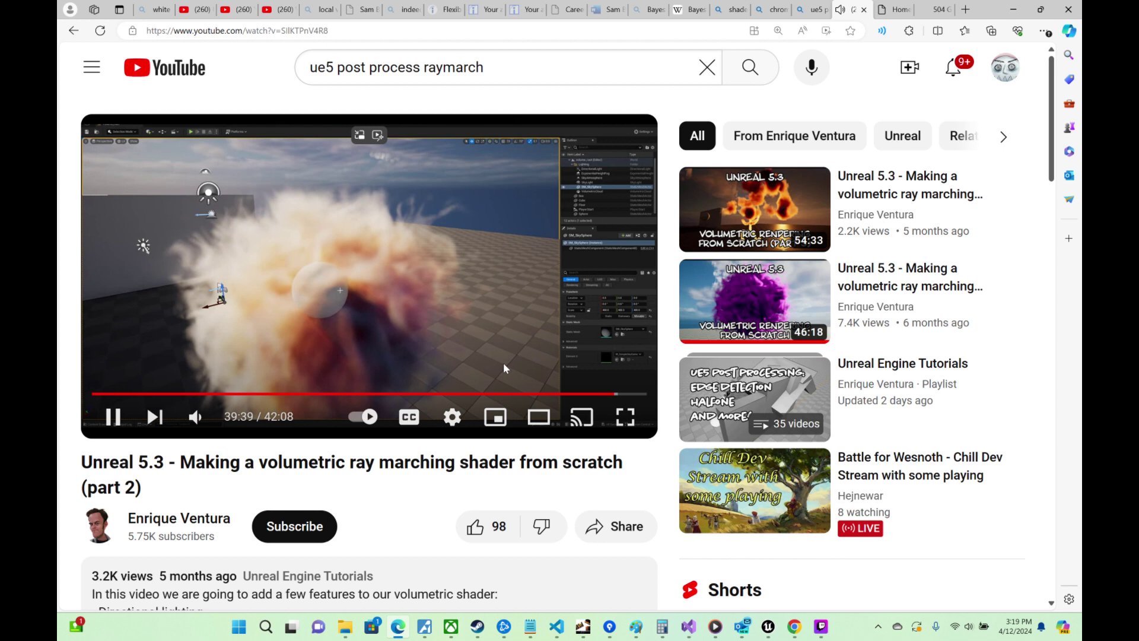
pyautogui.moveTo(470, 636)
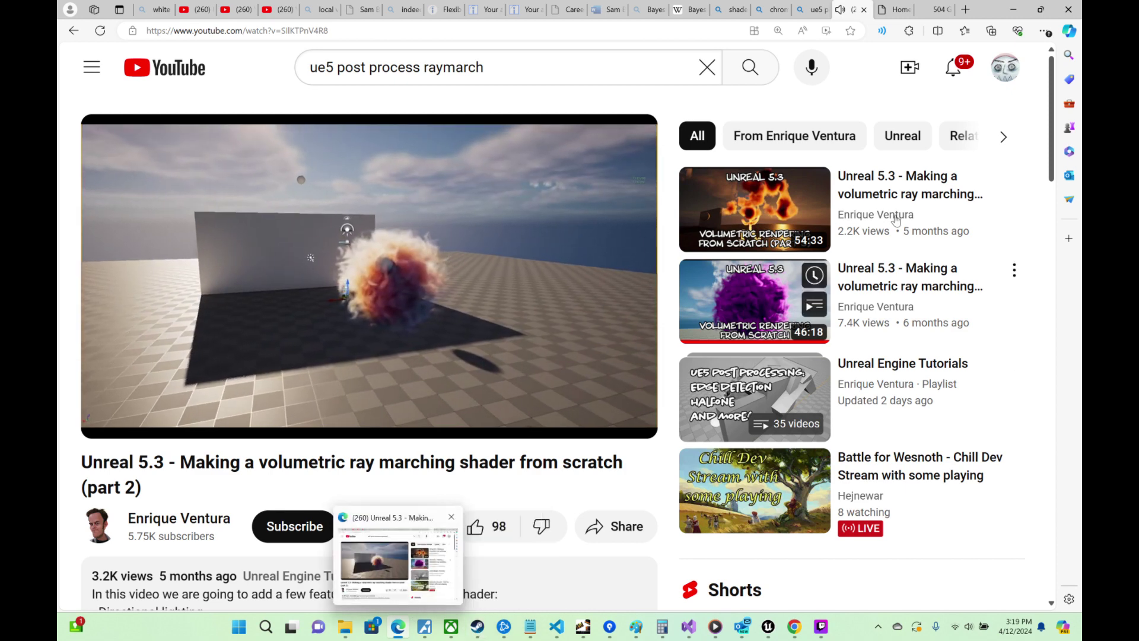
# Step: Open part 3 of the volumetric ray marching tutorial and skip ahead through its second half
pyautogui.click(852, 196)
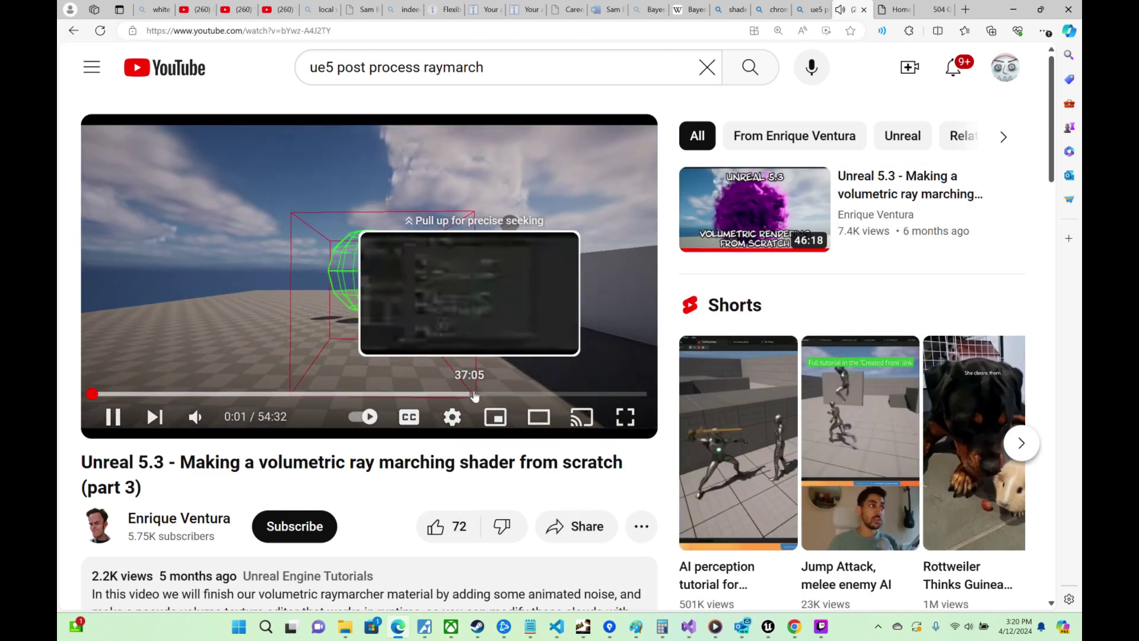
pyautogui.click(474, 394)
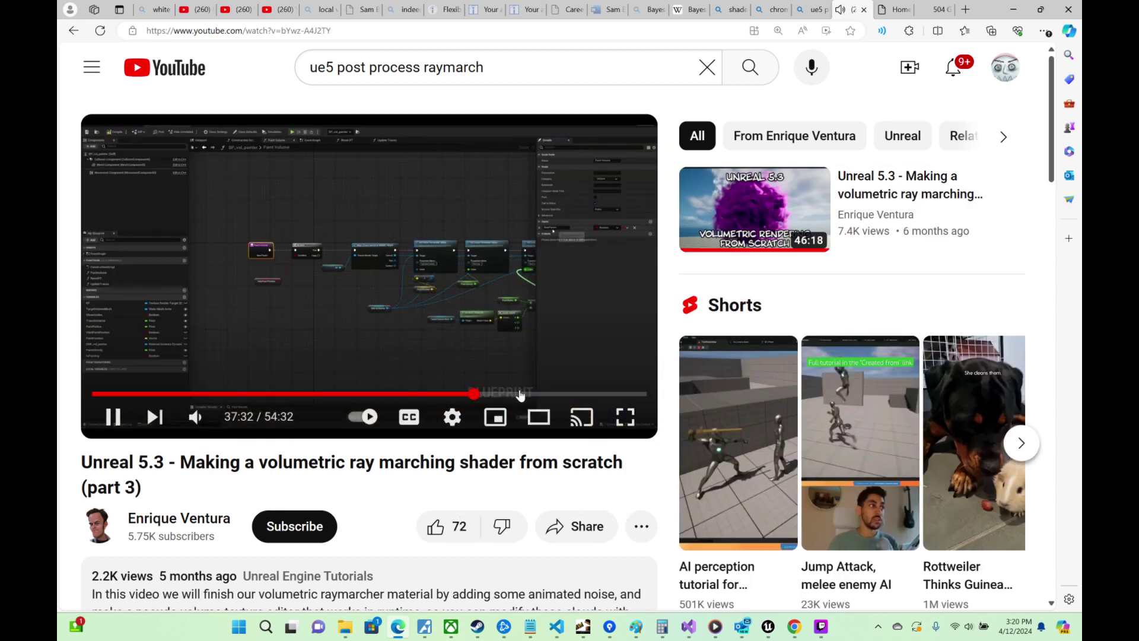
pyautogui.moveTo(521, 395); pyautogui.dragTo(575, 395)
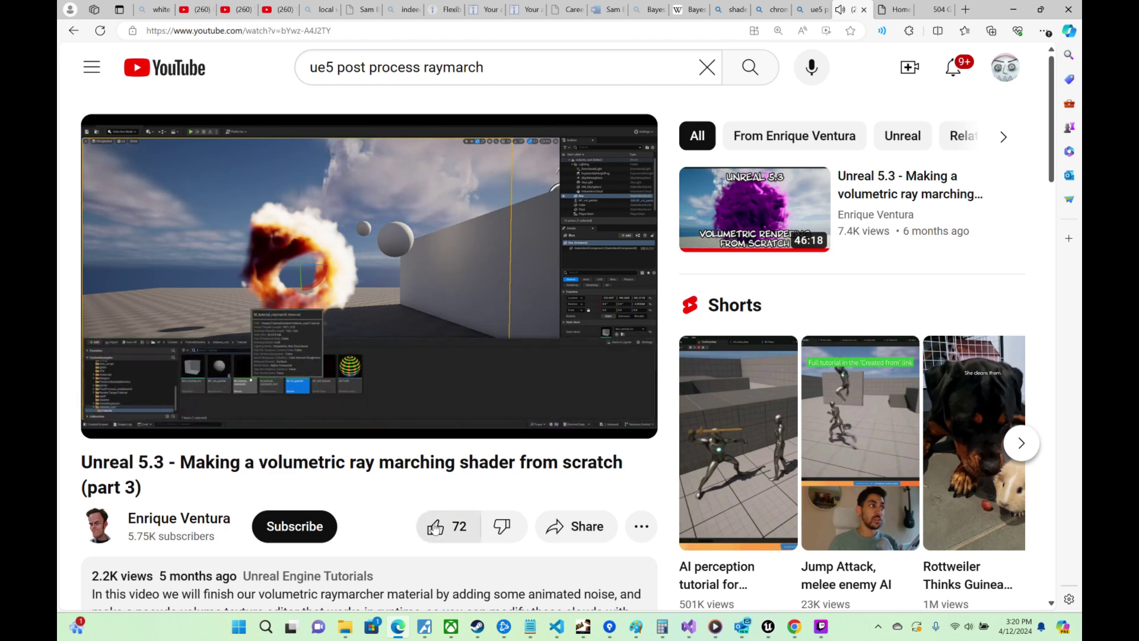
# Step: Read the full description and comments of the part 3 tutorial, and skip the video to near its end
pyautogui.scroll(-1, 379, 498)
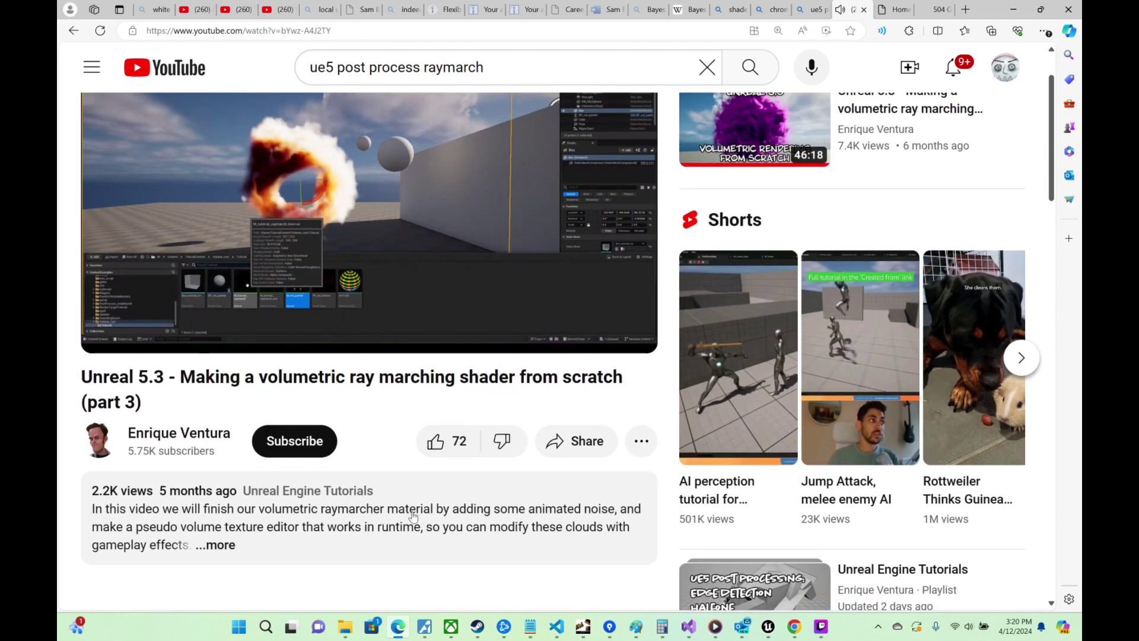
pyautogui.click(232, 546)
pyautogui.scroll(-3, 353, 510)
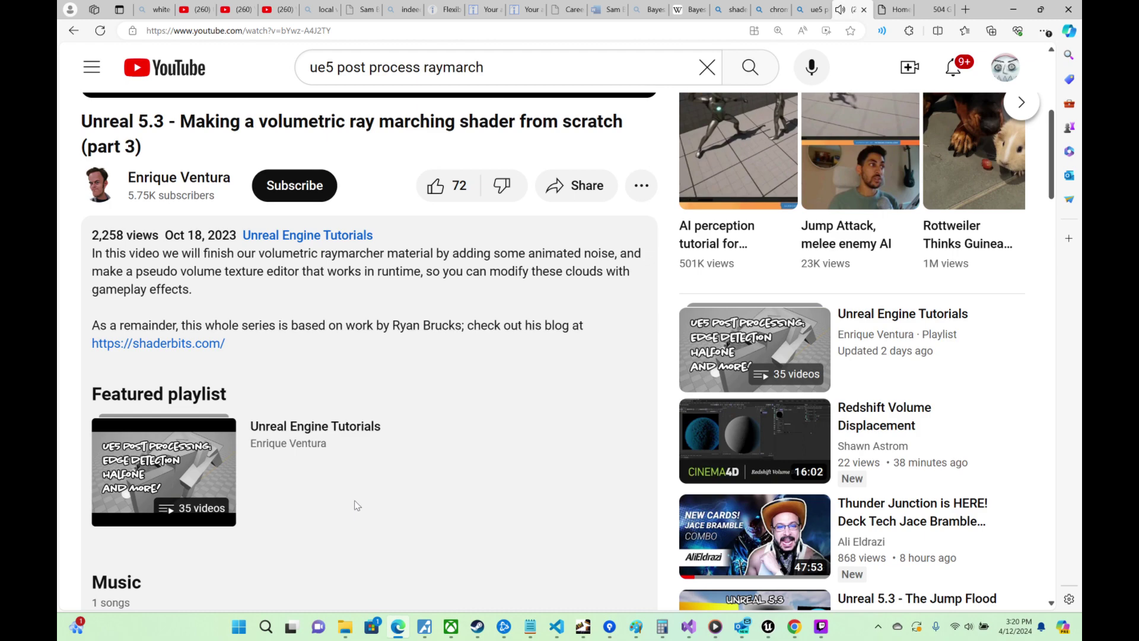
pyautogui.scroll(-8, 360, 498)
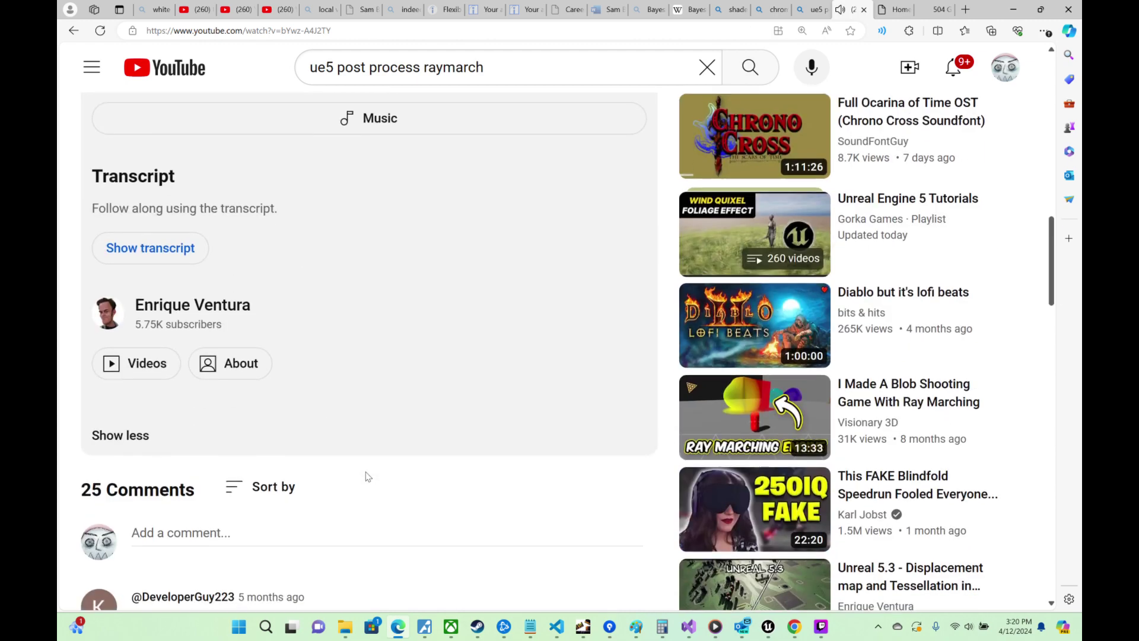
pyautogui.scroll(-2, 367, 476)
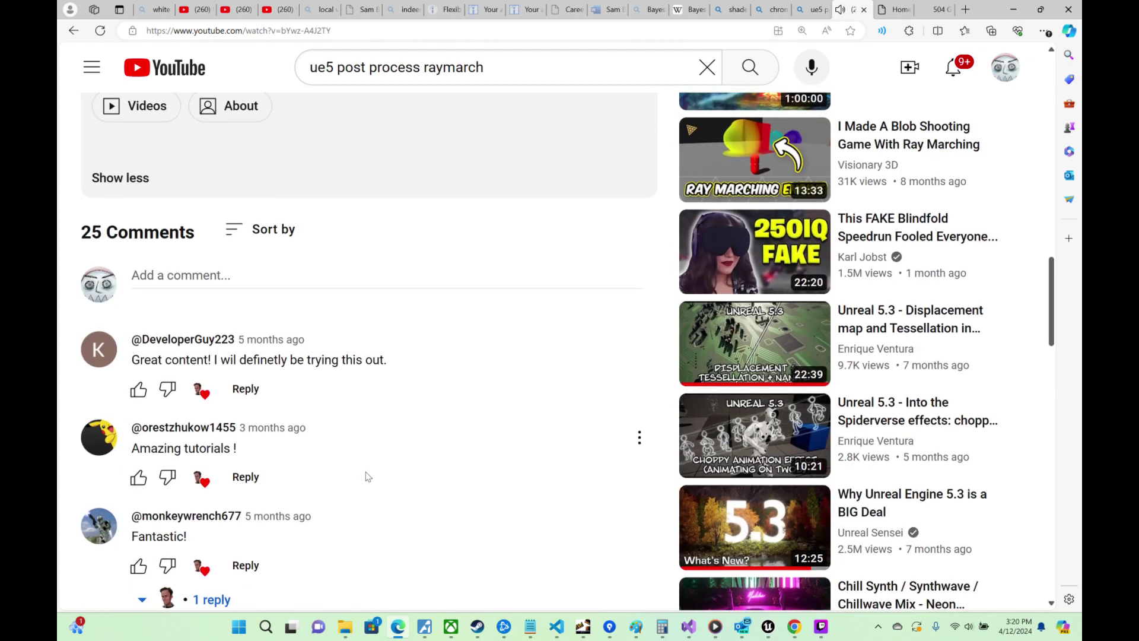
pyautogui.scroll(-5, 368, 477)
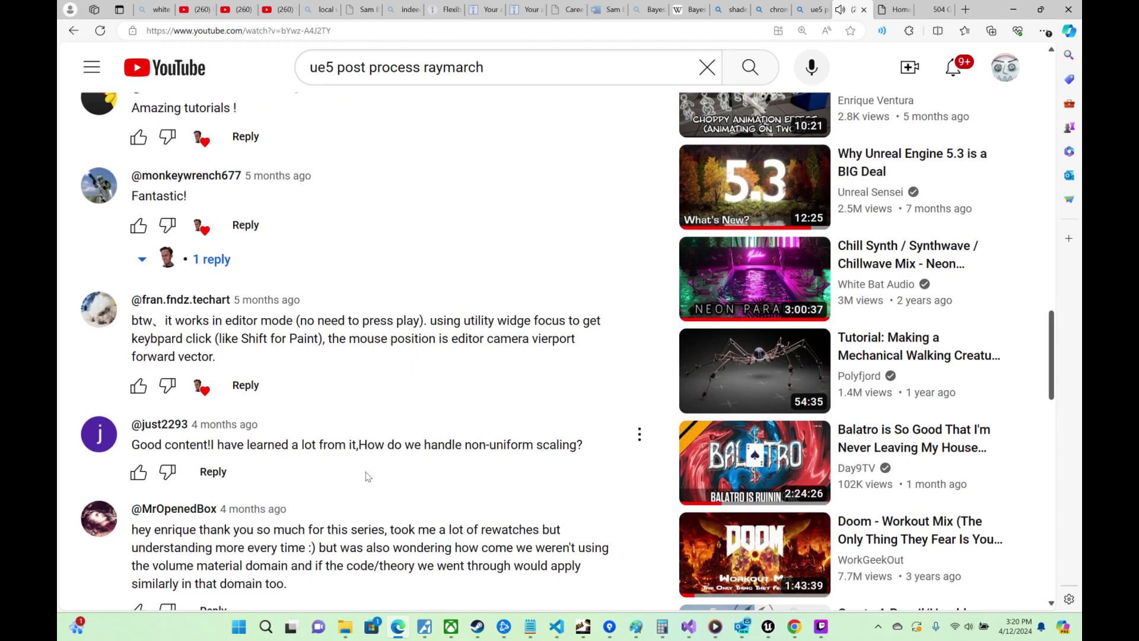
pyautogui.scroll(20, 367, 477)
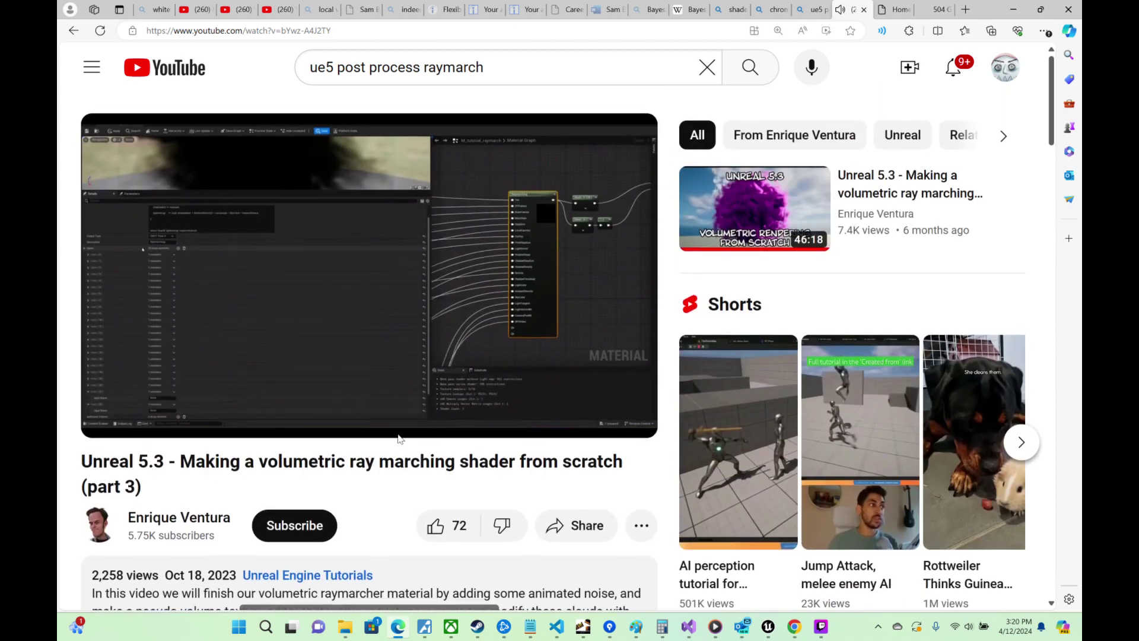
pyautogui.moveTo(564, 393); pyautogui.dragTo(626, 394)
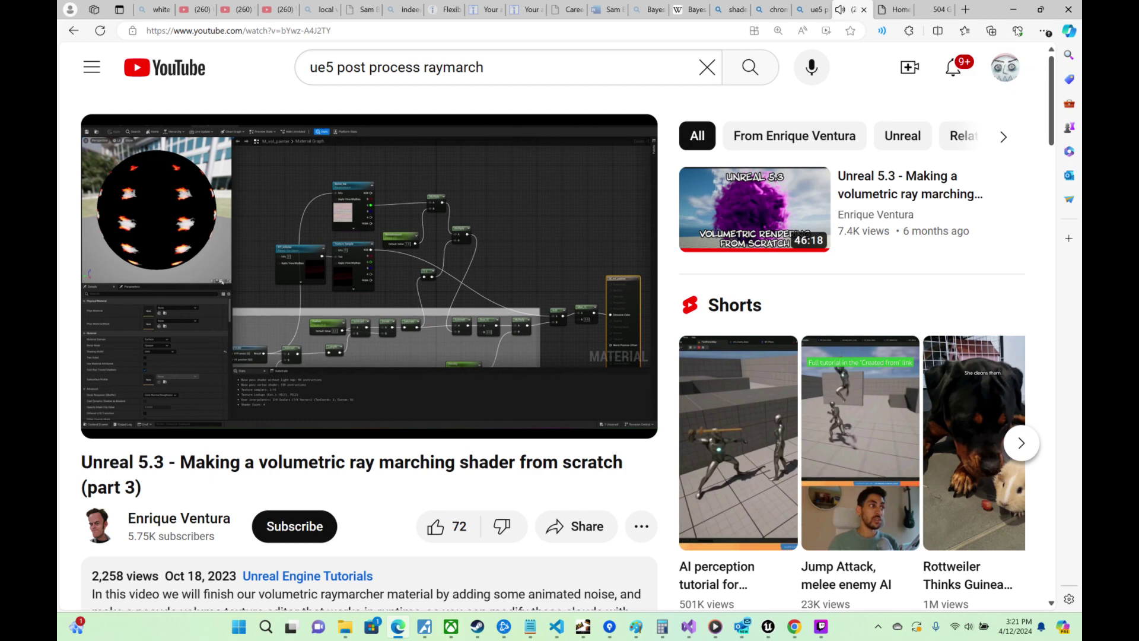
# Step: Switch to the Unreal level editor, make the PostProcessVolume visible again and examine the cloud sphere from several angles
pyautogui.hotkey('alt', 'Tab')
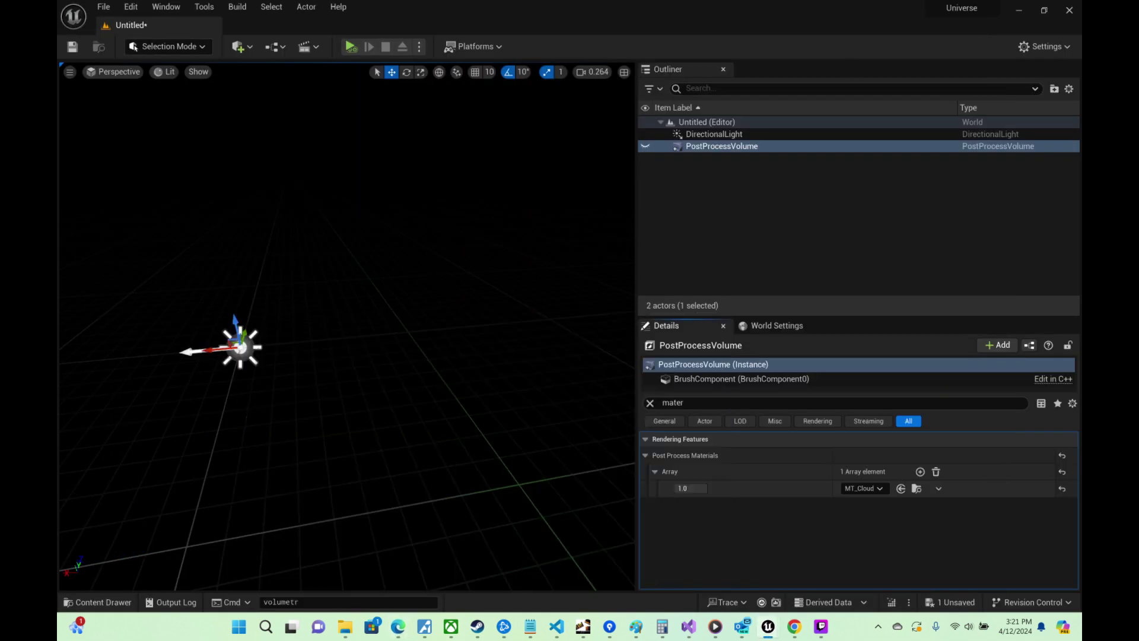
pyautogui.moveTo(416, 285); pyautogui.dragTo(380, 238, button='right')
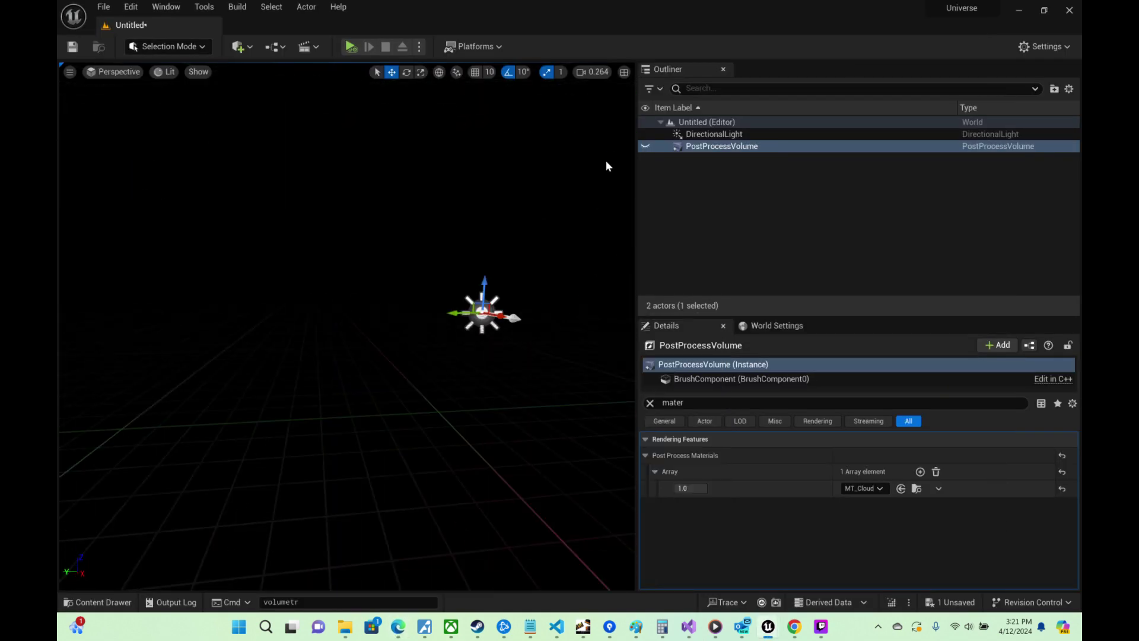
pyautogui.click(646, 147)
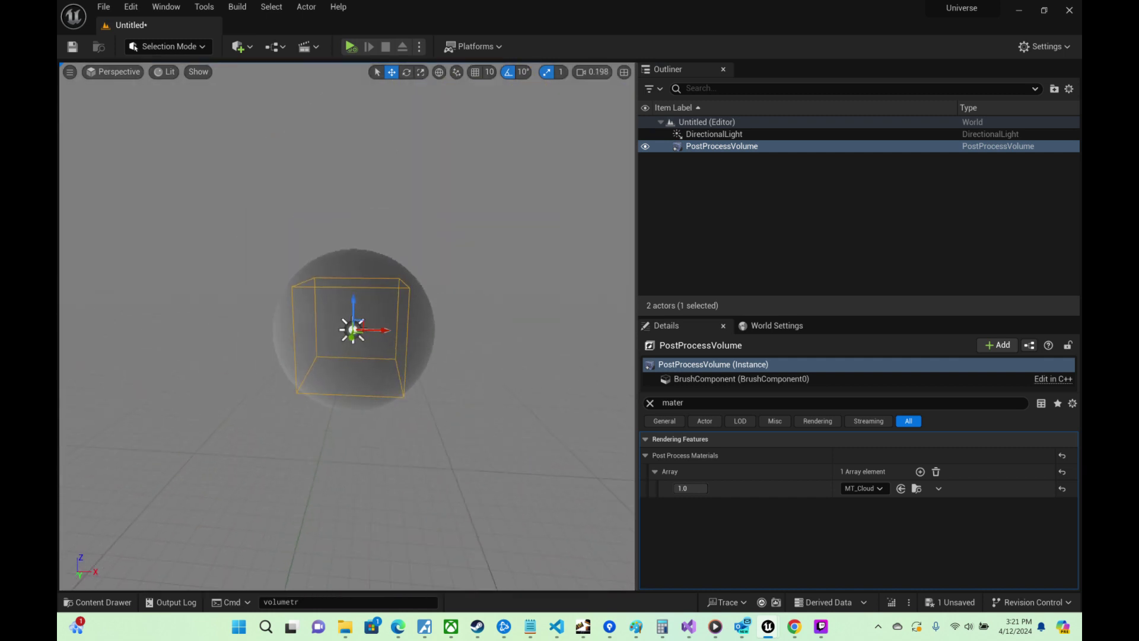
pyautogui.press('w')
pyautogui.scroll(-4, 348, 326)
pyautogui.press('s')
pyautogui.moveTo(348, 326); pyautogui.dragTo(279, 338, button='right')
pyautogui.scroll(-1, 348, 327)
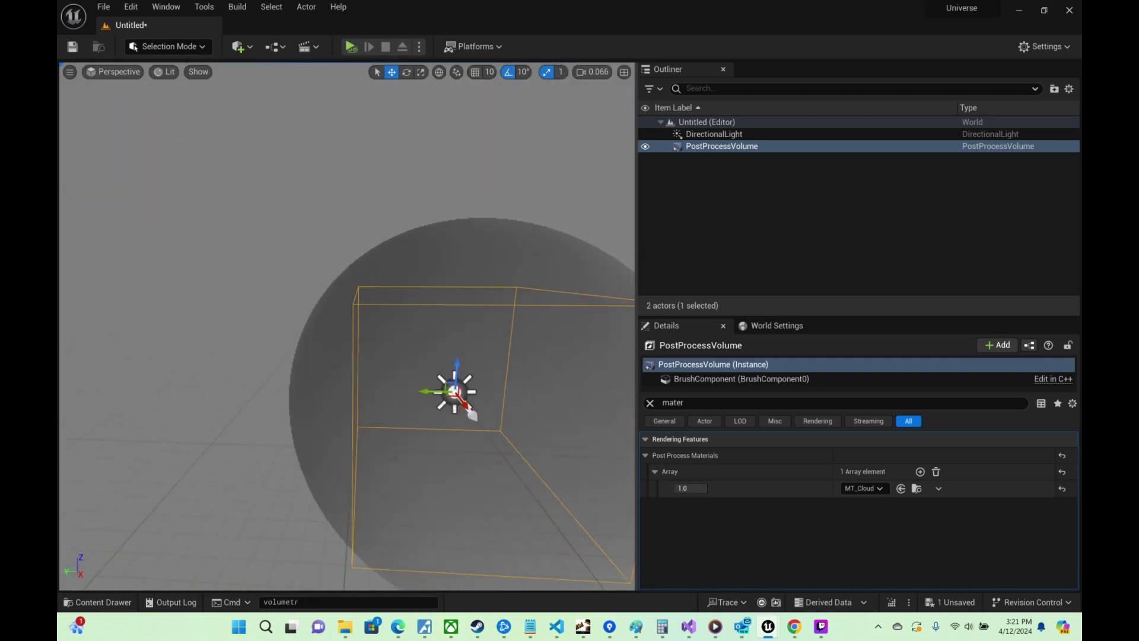
# Step: After checking the stream in Twitch Studio, set MT_Cloud's Max Radius default value to 1000 and save the material
pyautogui.click(823, 624)
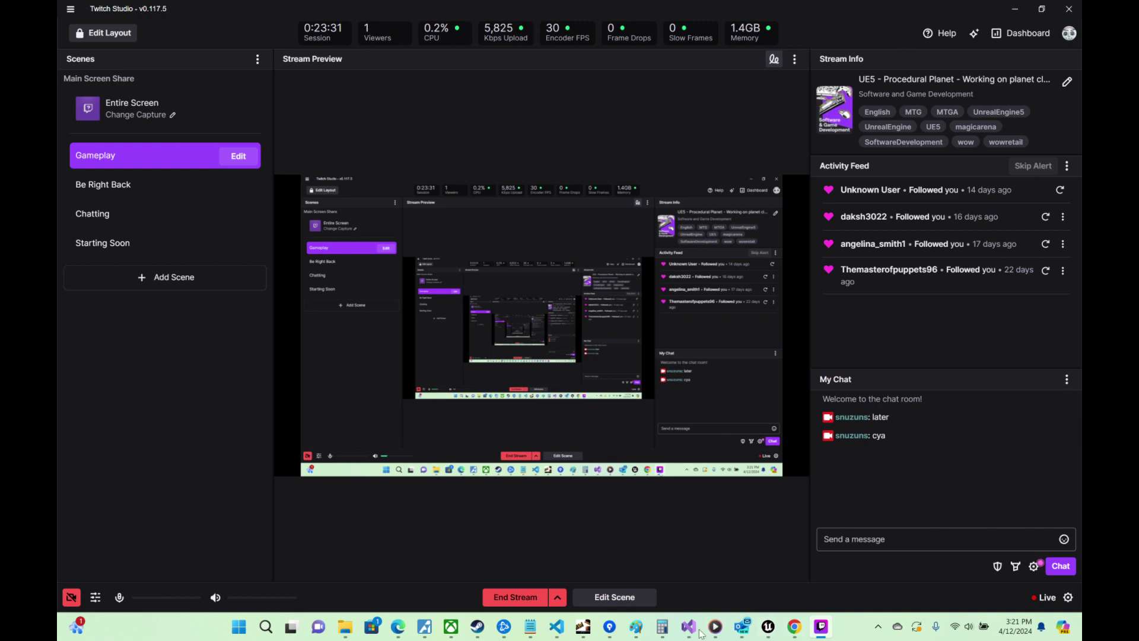
pyautogui.moveTo(769, 627)
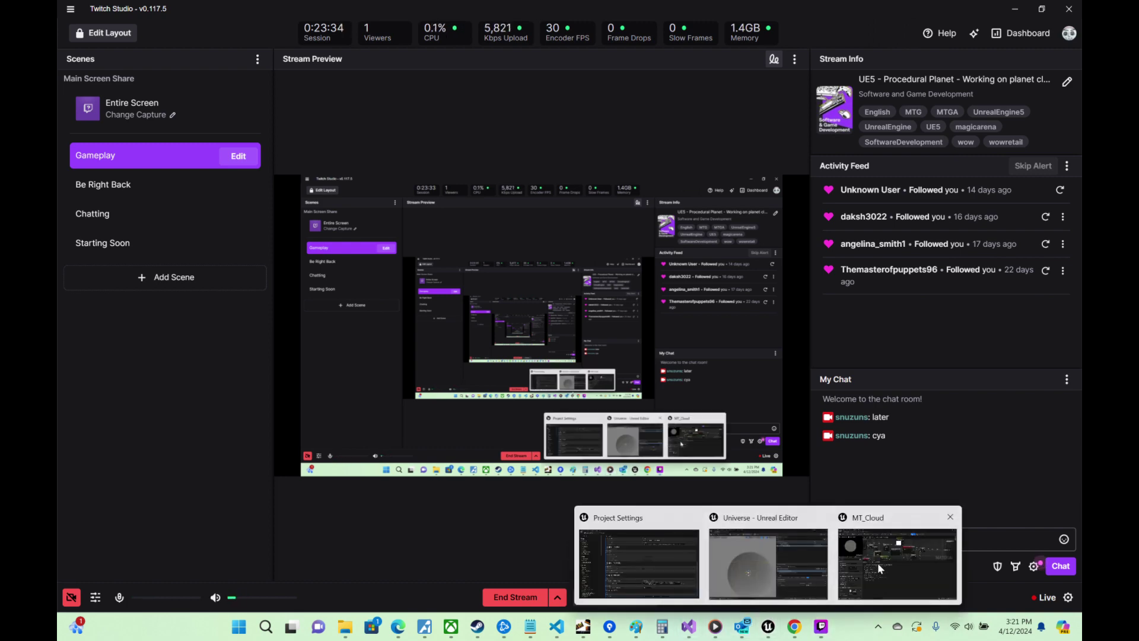
pyautogui.click(905, 552)
pyautogui.moveTo(539, 247); pyautogui.dragTo(723, 199, button='right')
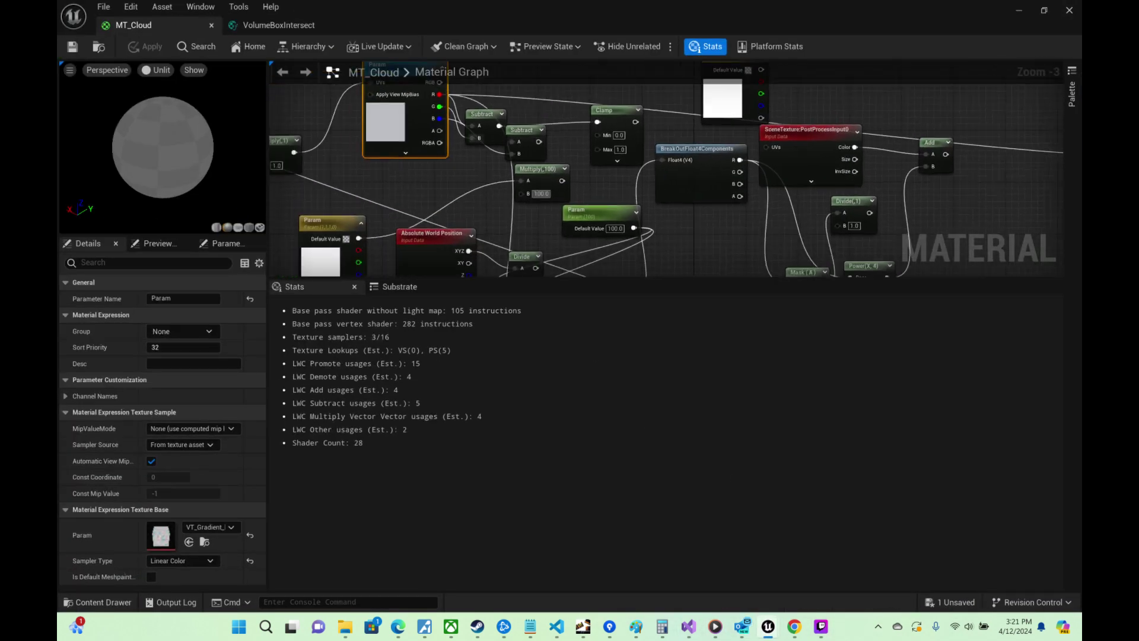
pyautogui.moveTo(463, 178); pyautogui.dragTo(710, 202, button='right')
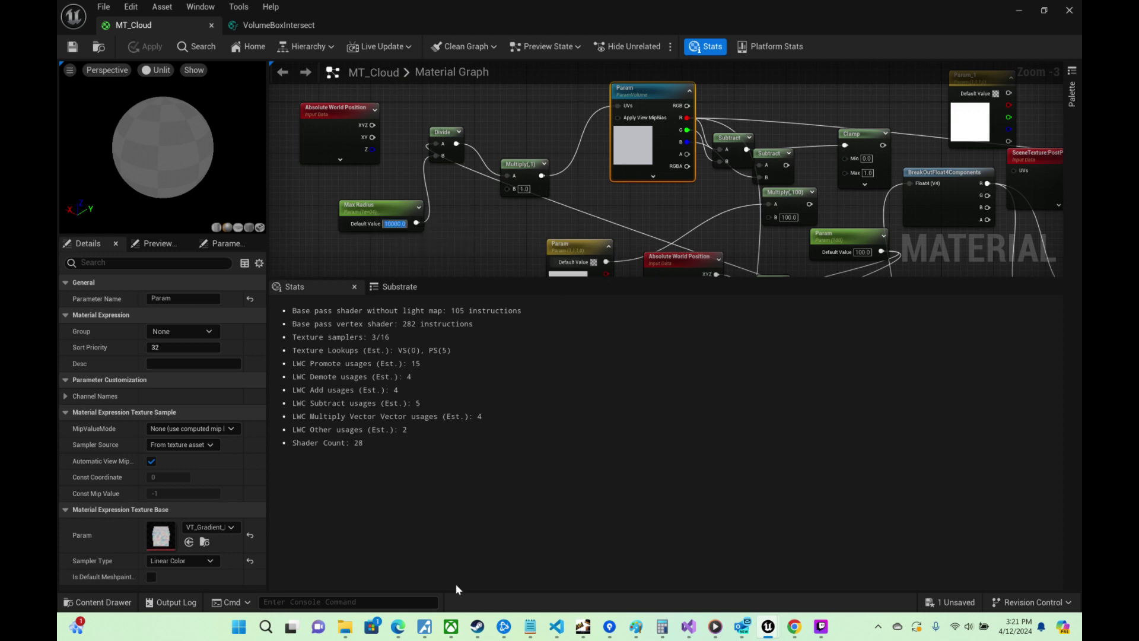
pyautogui.moveTo(297, 628)
pyautogui.press('Return')
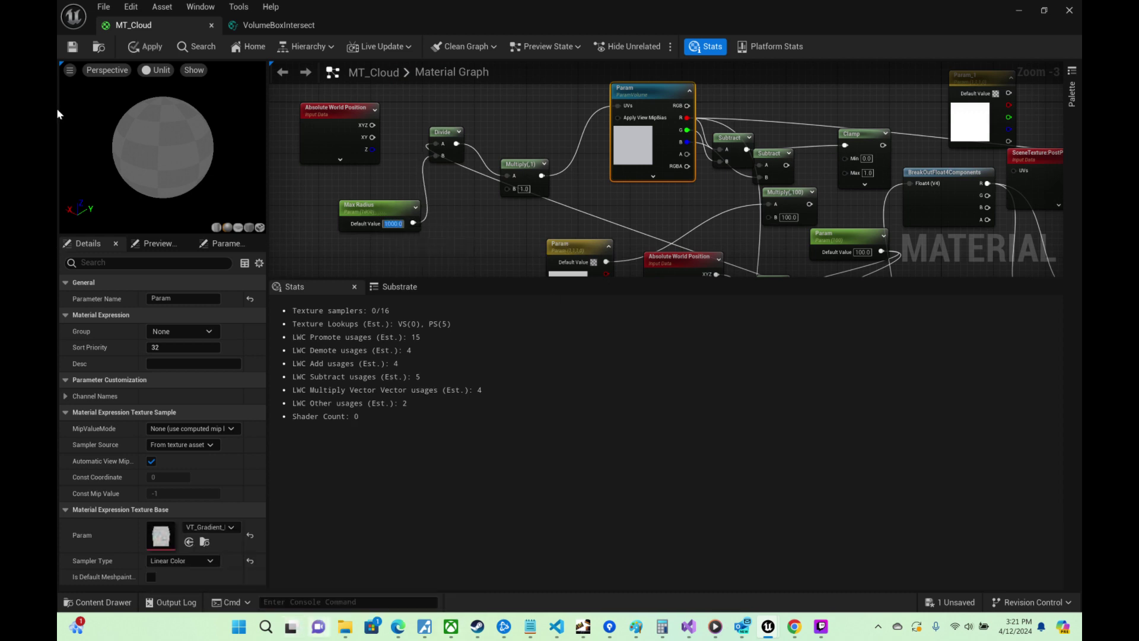
pyautogui.click(72, 47)
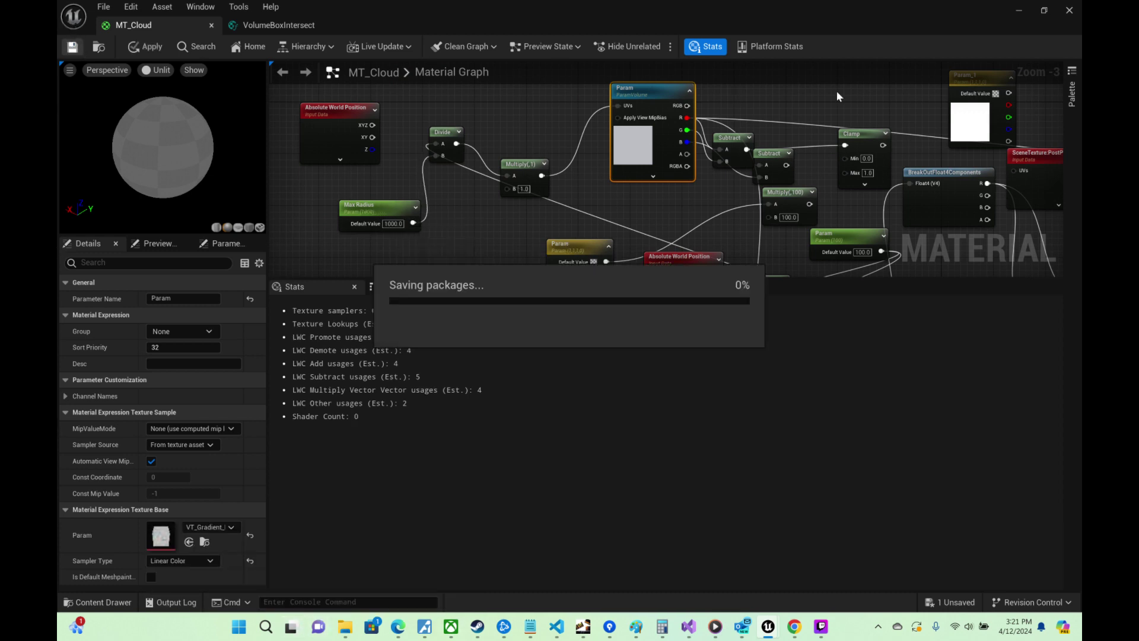
# Step: Return to the level editor and inspect the cloud sphere's noise with the new radius from around the PostProcessVolume
pyautogui.click(1019, 12)
pyautogui.press('w')
pyautogui.moveTo(347, 326); pyautogui.dragTo(303, 266, button='right')
pyautogui.press('w')
pyautogui.moveTo(501, 194)
pyautogui.mouseDown(button='right')
pyautogui.moveTo(525, 173)
pyautogui.moveTo(501, 193)
pyautogui.mouseUp(button='right')
pyautogui.press('s')
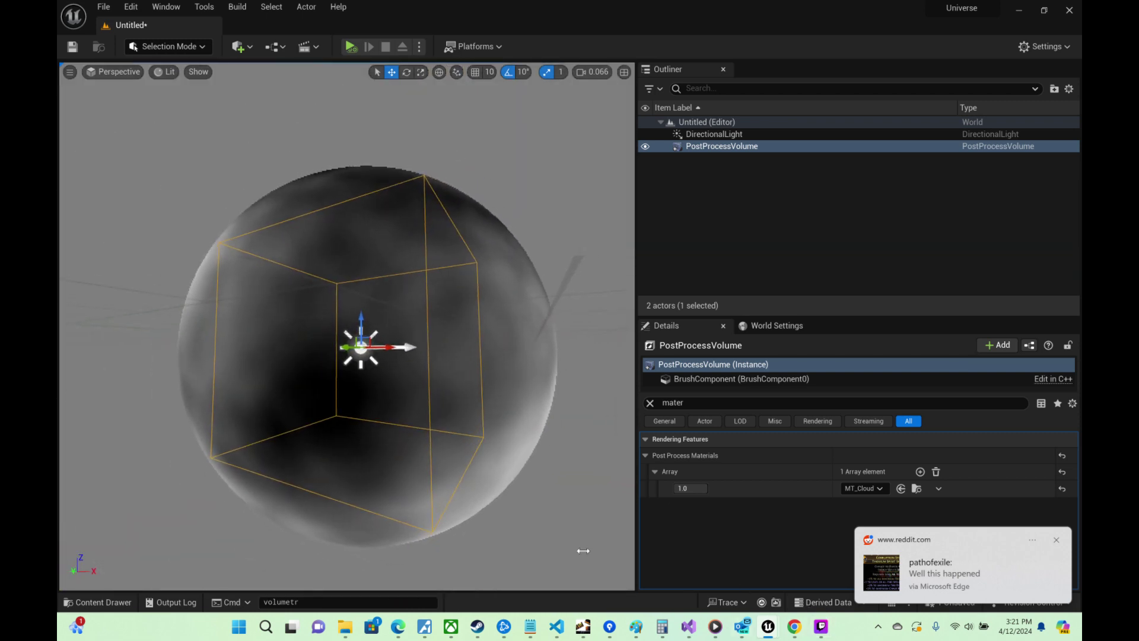
# Step: Switch to the part 3 tutorial in the browser, skip to the final result and pause the video
pyautogui.click(398, 627)
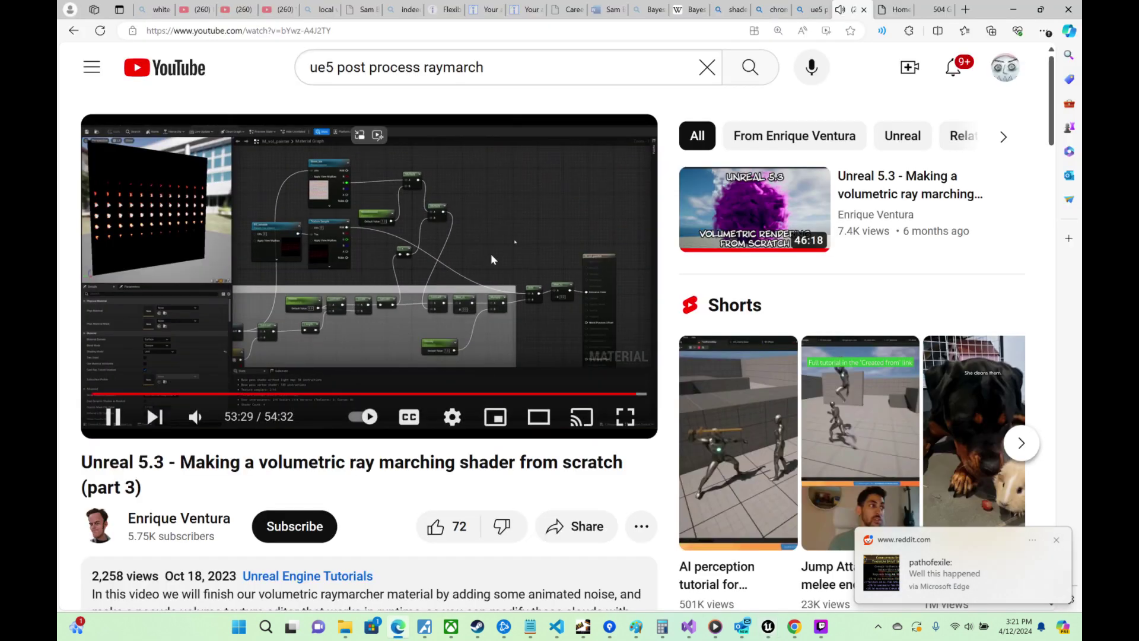
pyautogui.moveTo(626, 391); pyautogui.dragTo(643, 393)
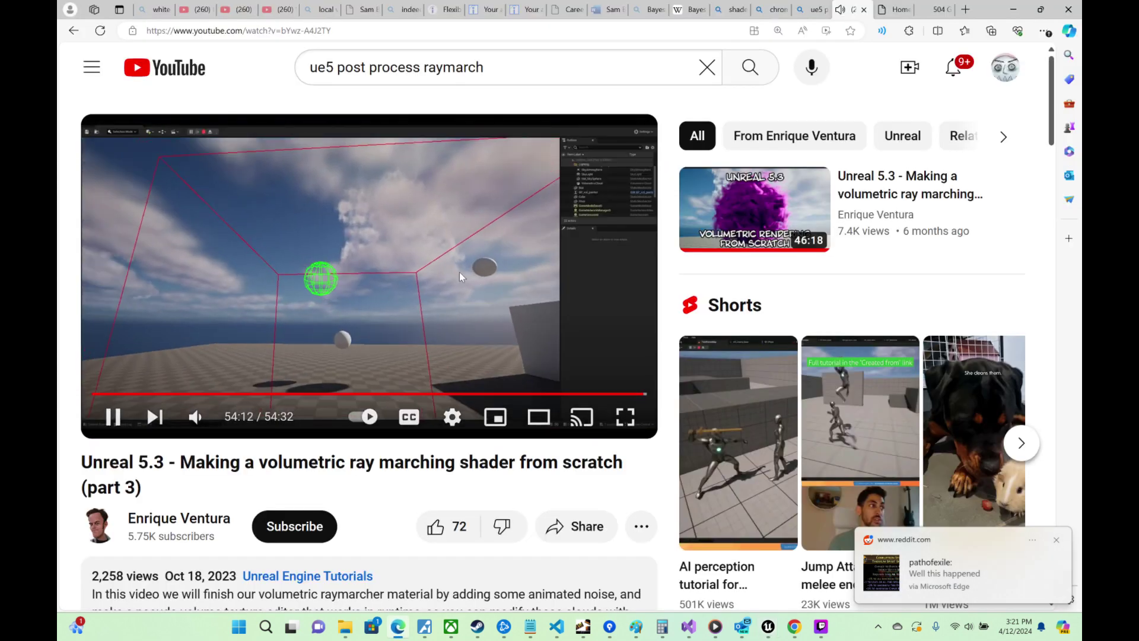
pyautogui.click(460, 272)
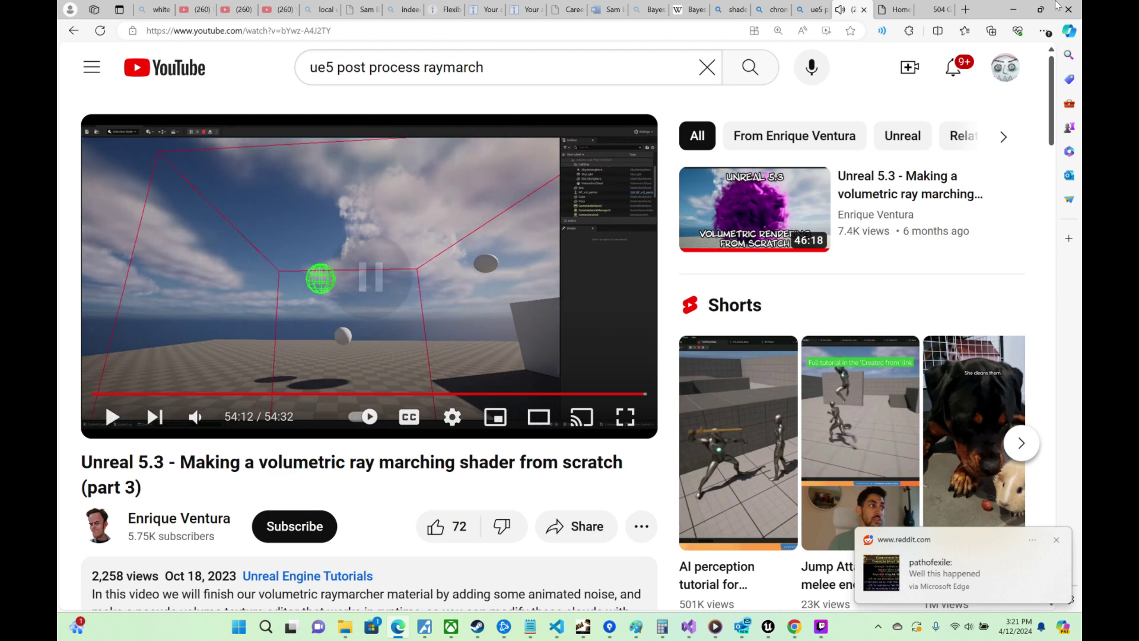
# Step: Switch back to the level editor and compare the cloud sphere with the tutorial's result from another viewing angle
pyautogui.click(1013, 10)
pyautogui.press('w')
pyautogui.moveTo(402, 280); pyautogui.dragTo(344, 270, button='right')
pyautogui.press('s')
pyautogui.press('d')
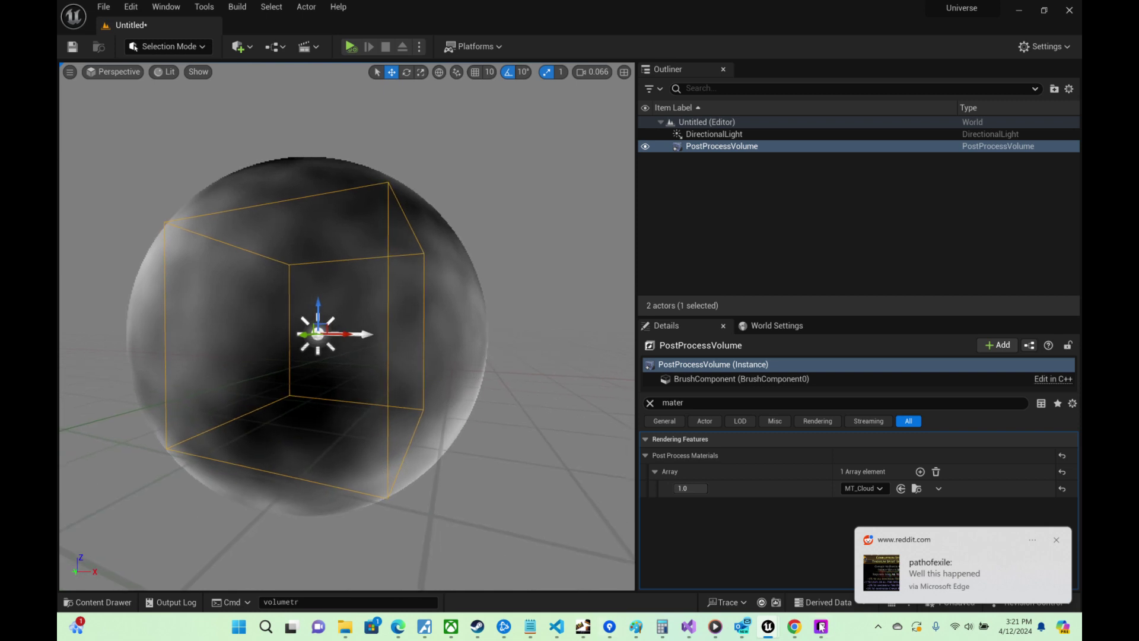
pyautogui.moveTo(765, 633)
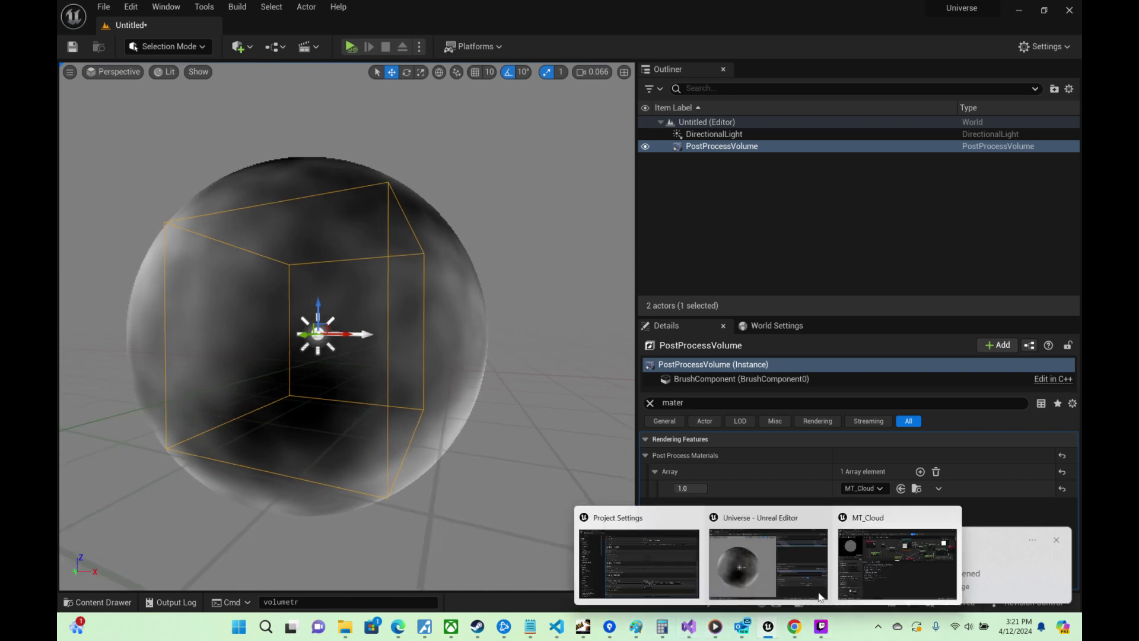
# Step: Set the Max Radius default value to 100 in the MT_Cloud material and save it
pyautogui.click(884, 564)
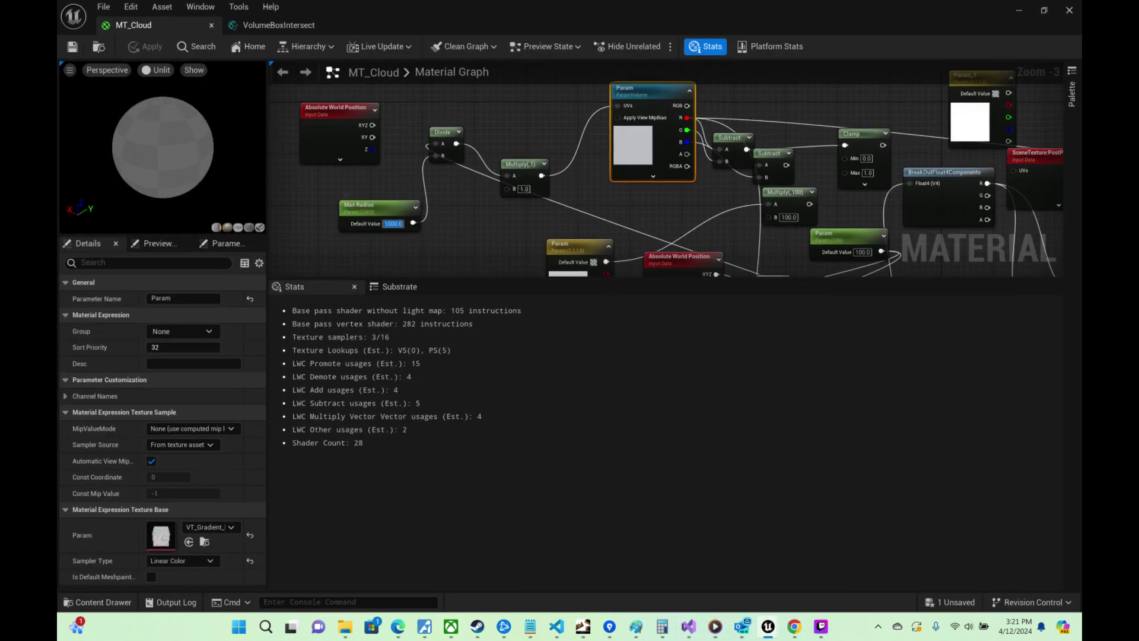
pyautogui.write('100')
pyautogui.press('Return')
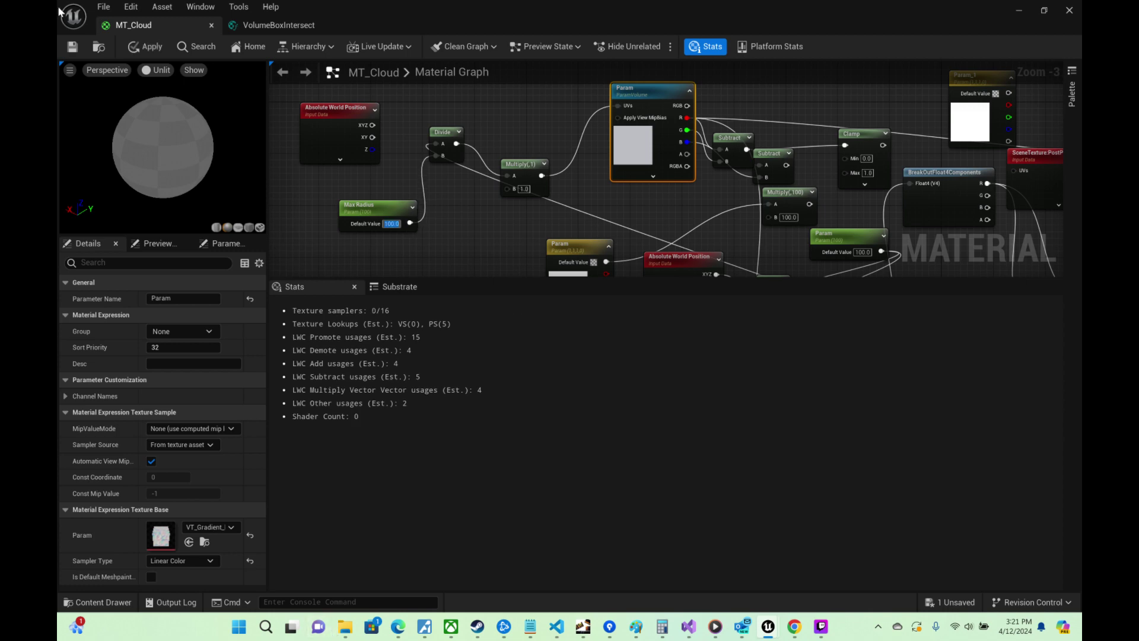
# Step: Return to the level editor and inspect the sphere's finer noise pattern up close, from inside and from the opposite side
pyautogui.click(1019, 10)
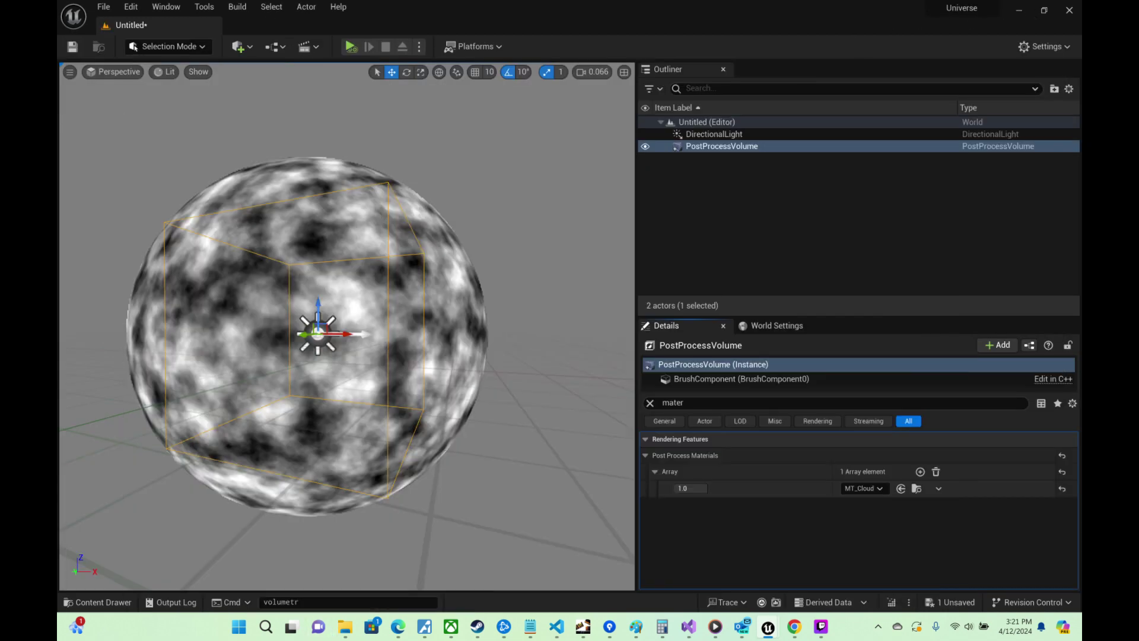
pyautogui.press('w')
pyautogui.scroll(3, 347, 327)
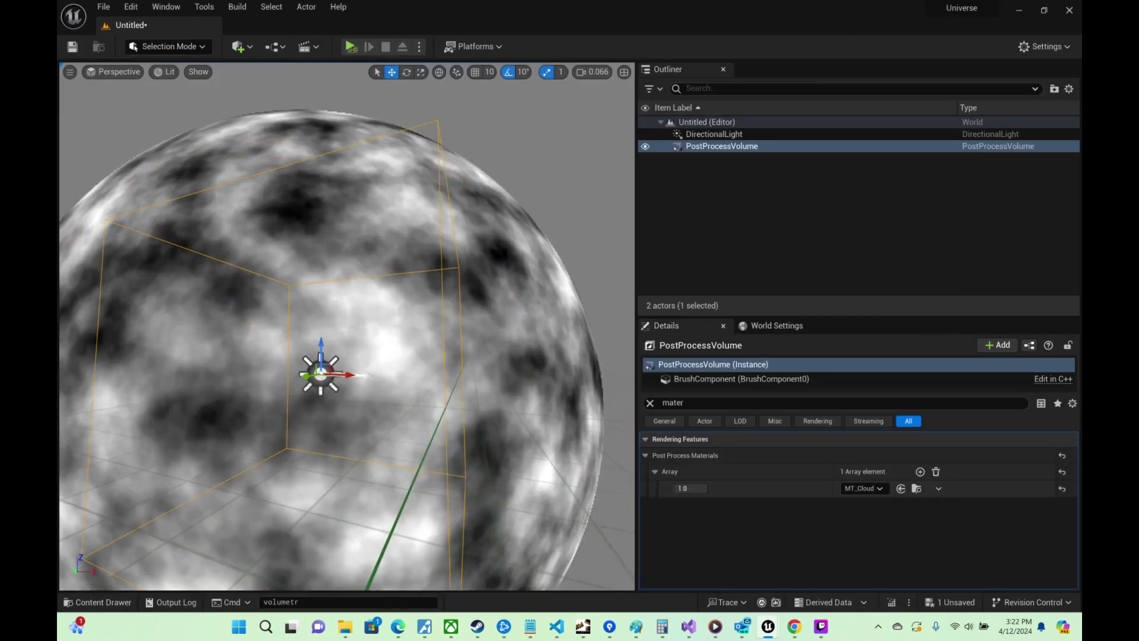
pyautogui.press('w')
pyautogui.scroll(3, 348, 326)
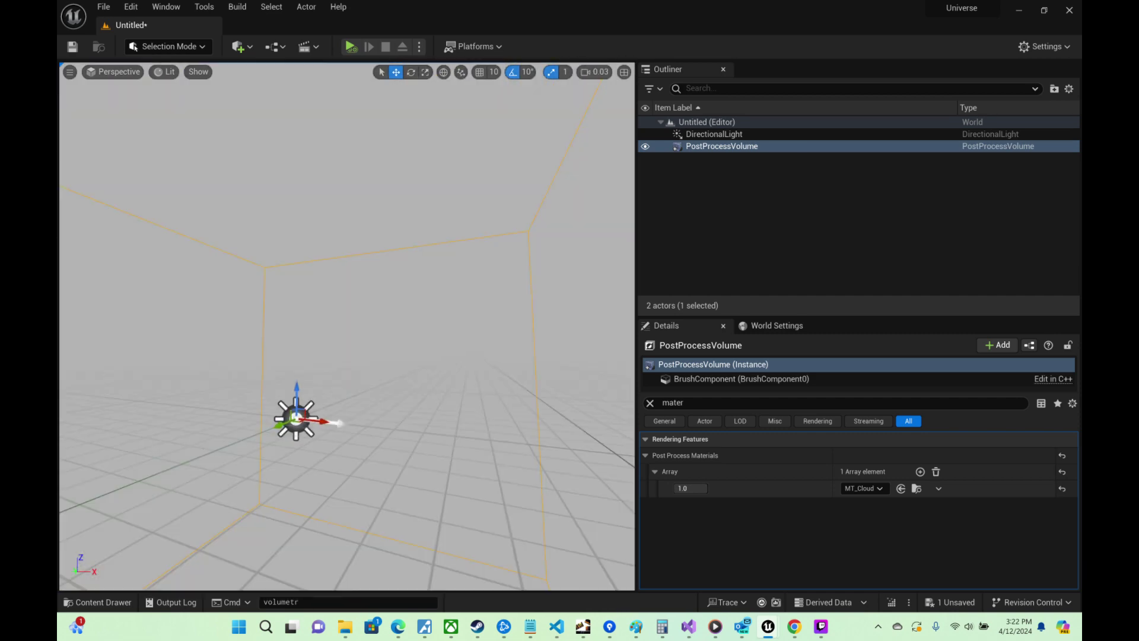
pyautogui.moveTo(347, 326)
pyautogui.mouseDown(button='right')
pyautogui.moveTo(363, 267)
pyautogui.moveTo(285, 332)
pyautogui.moveTo(202, 321)
pyautogui.moveTo(350, 380)
pyautogui.moveTo(386, 333)
pyautogui.moveTo(445, 326)
pyautogui.moveTo(379, 279)
pyautogui.moveTo(321, 285)
pyautogui.moveTo(77, 232)
pyautogui.moveTo(62, 243)
pyautogui.moveTo(76, 253)
pyautogui.mouseUp(button='right')
pyautogui.scroll(3, 74, 235)
pyautogui.press('s')
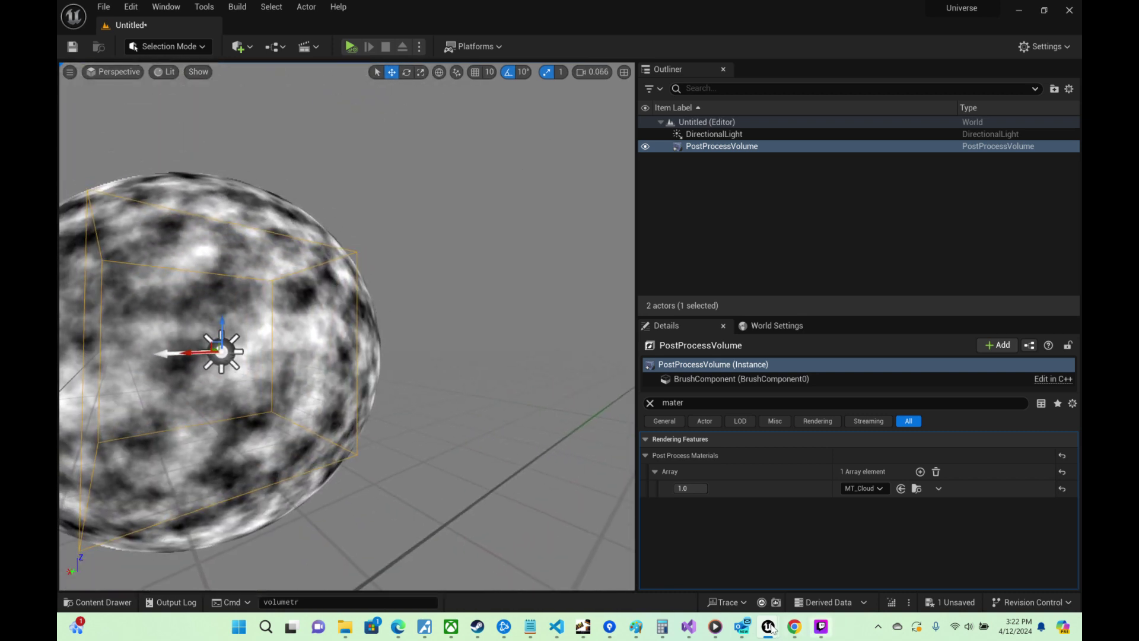
# Step: In MT_Cloud, feed the noise texture's red output into the Add node with the scene color, connect Add to Emissive Color, and save
pyautogui.moveTo(764, 630)
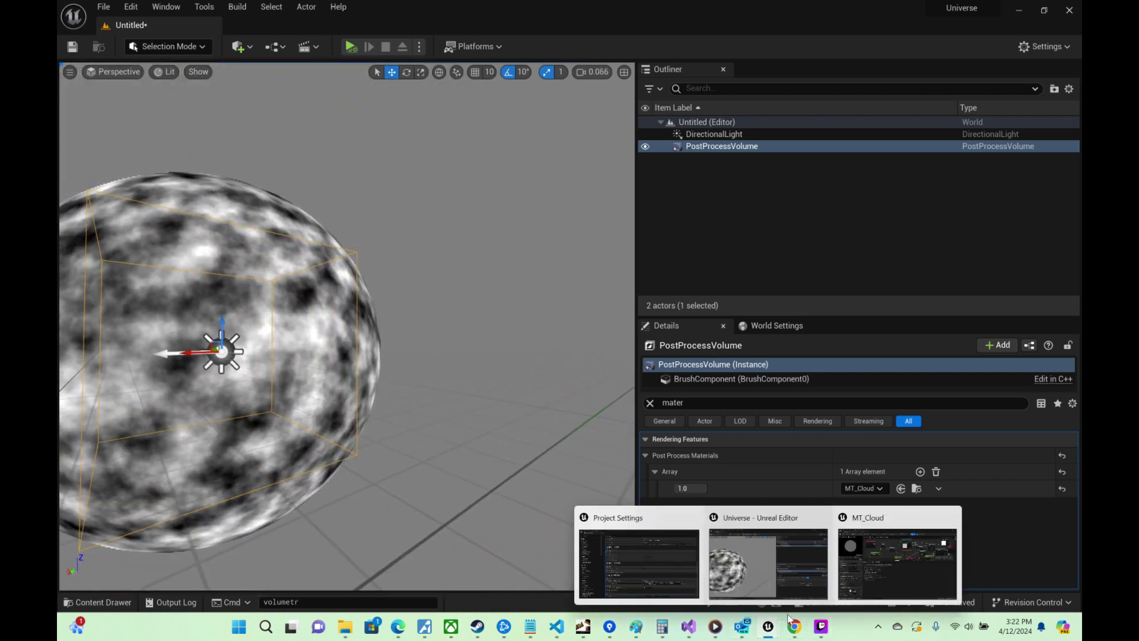
pyautogui.click(925, 567)
pyautogui.moveTo(1137, 366); pyautogui.dragTo(821, 353, button='right')
pyautogui.moveTo(774, 269); pyautogui.dragTo(757, 293, button='right')
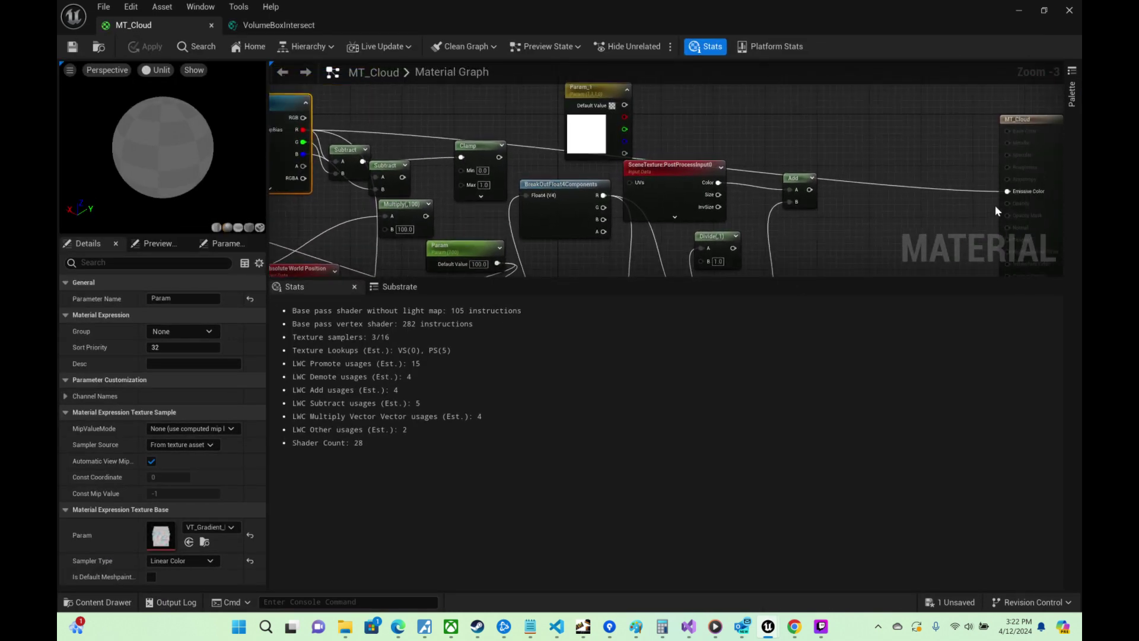
pyautogui.moveTo(1010, 192)
pyautogui.keyDown('ctrl'); pyautogui.mouseDown()
pyautogui.moveTo(791, 203)
pyautogui.moveTo(1009, 192)
pyautogui.mouseUp(); pyautogui.keyUp('ctrl')
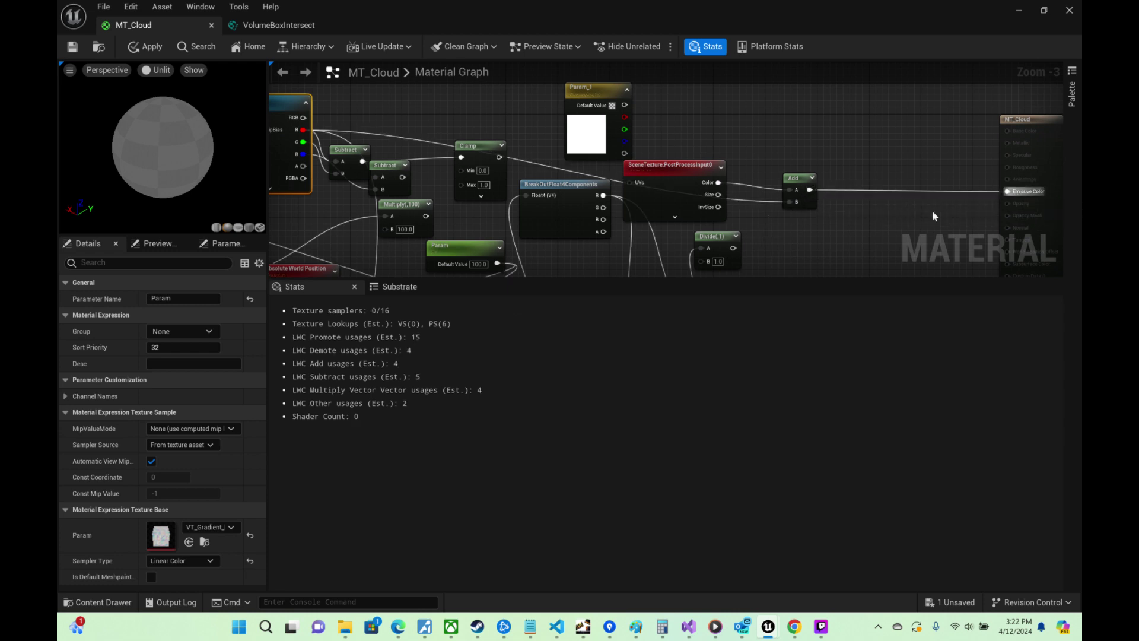
pyautogui.click(72, 46)
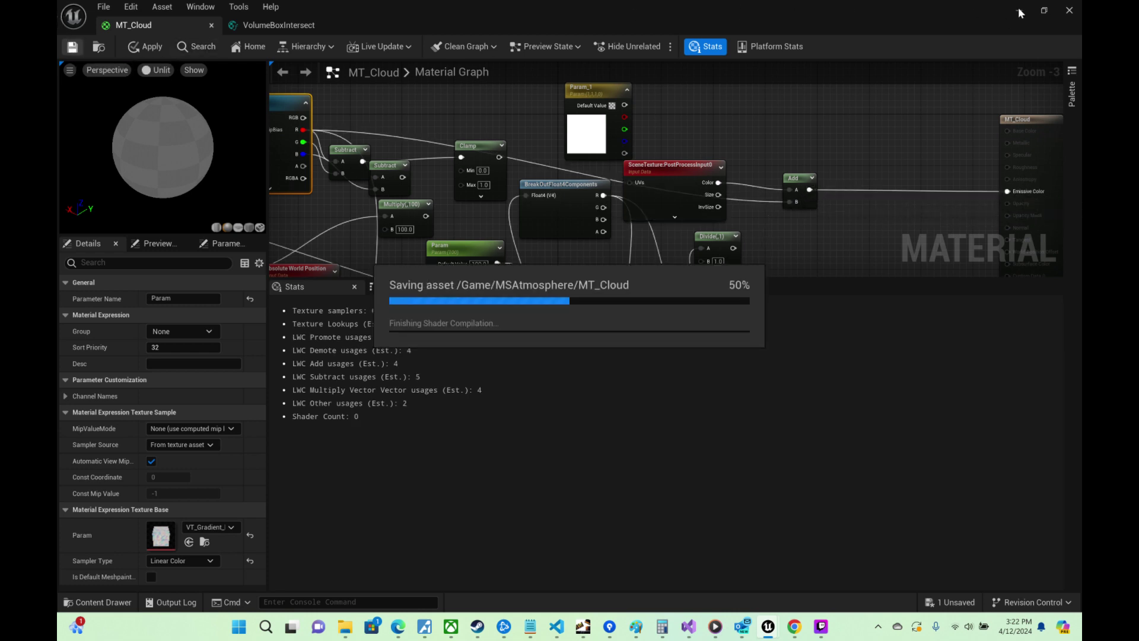
# Step: Go back to the level editor and examine the noise sphere over the scene color from several sides and distances
pyautogui.click(1019, 11)
pyautogui.press('w')
pyautogui.moveTo(348, 326); pyautogui.dragTo(525, 329, button='right')
pyautogui.press('s')
pyautogui.scroll(-1, 462, 353)
pyautogui.press('s')
pyautogui.press('a')
pyautogui.press('w')
pyautogui.scroll(-4, 631, 356)
pyautogui.scroll(-4, 537, 344)
pyautogui.press('d')
pyautogui.scroll(2, 526, 344)
pyautogui.scroll(4, 363, 333)
pyautogui.press('s')
pyautogui.scroll(4, 492, 331)
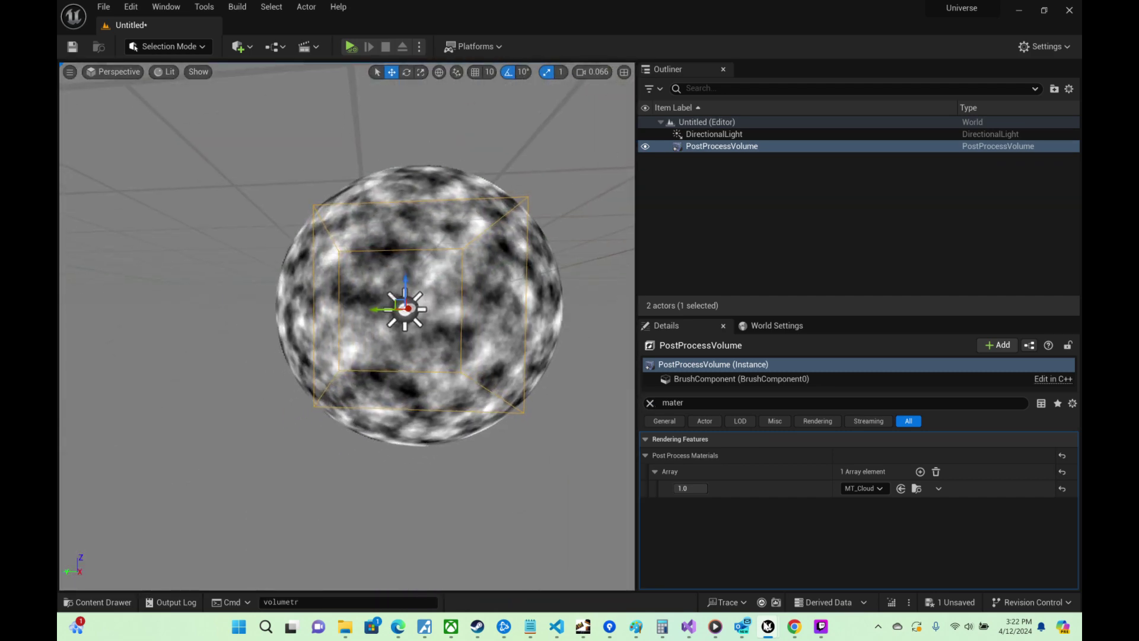
pyautogui.click(821, 628)
pyautogui.click(820, 630)
pyautogui.moveTo(561, 628)
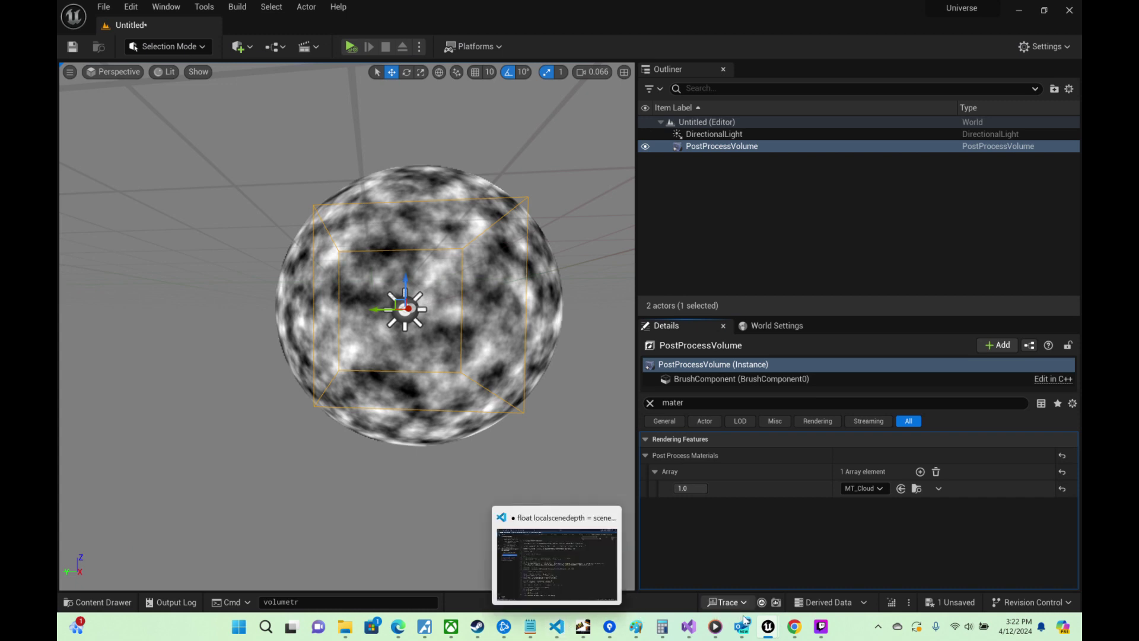
# Step: Switch to MT_Cloud and review the RayMarch node's custom code, inputs and surrounding connections with the details area widened
pyautogui.hotkey('alt', 'Tab')
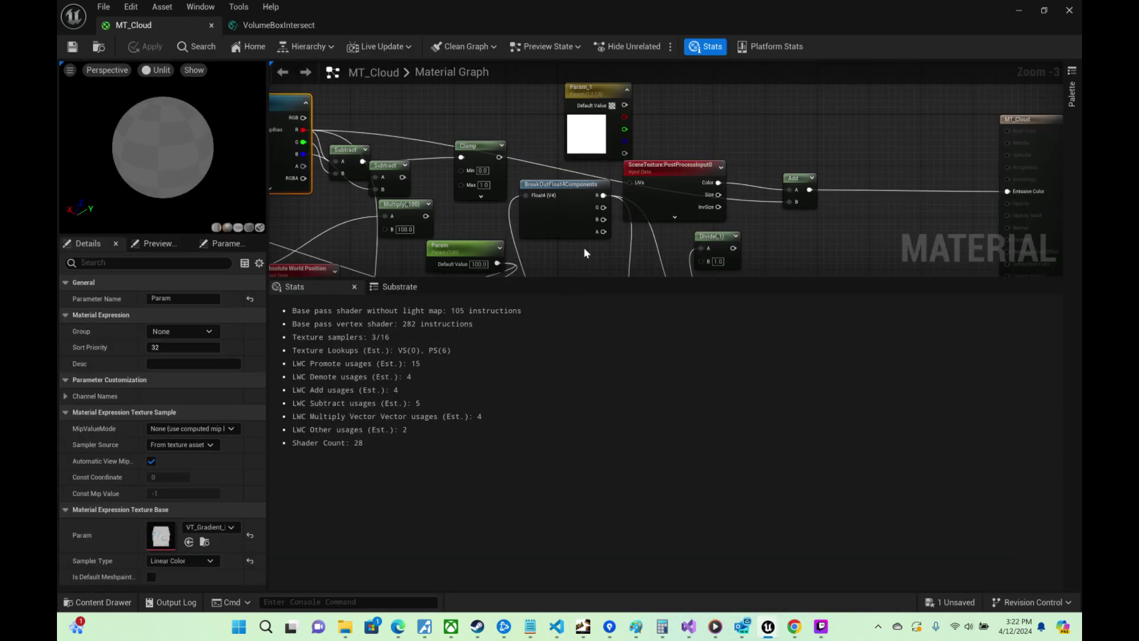
pyautogui.moveTo(570, 264); pyautogui.dragTo(679, 185, button='right')
pyautogui.moveTo(628, 249); pyautogui.dragTo(659, 138, button='right')
pyautogui.click(641, 133)
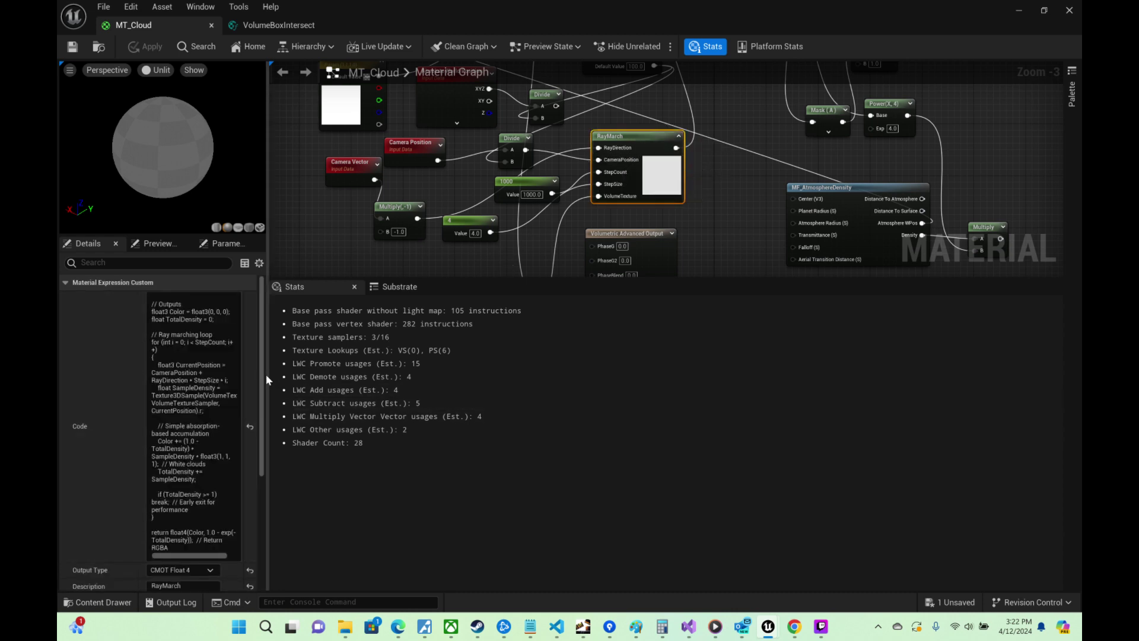
pyautogui.moveTo(265, 374); pyautogui.dragTo(597, 442)
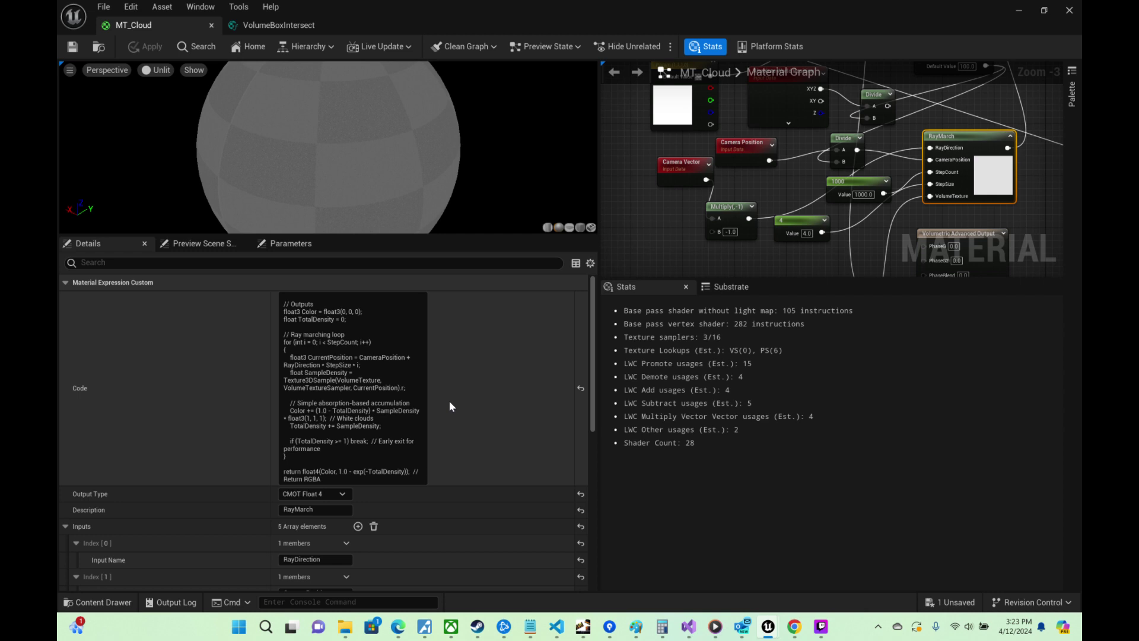
pyautogui.scroll(-5, 456, 406)
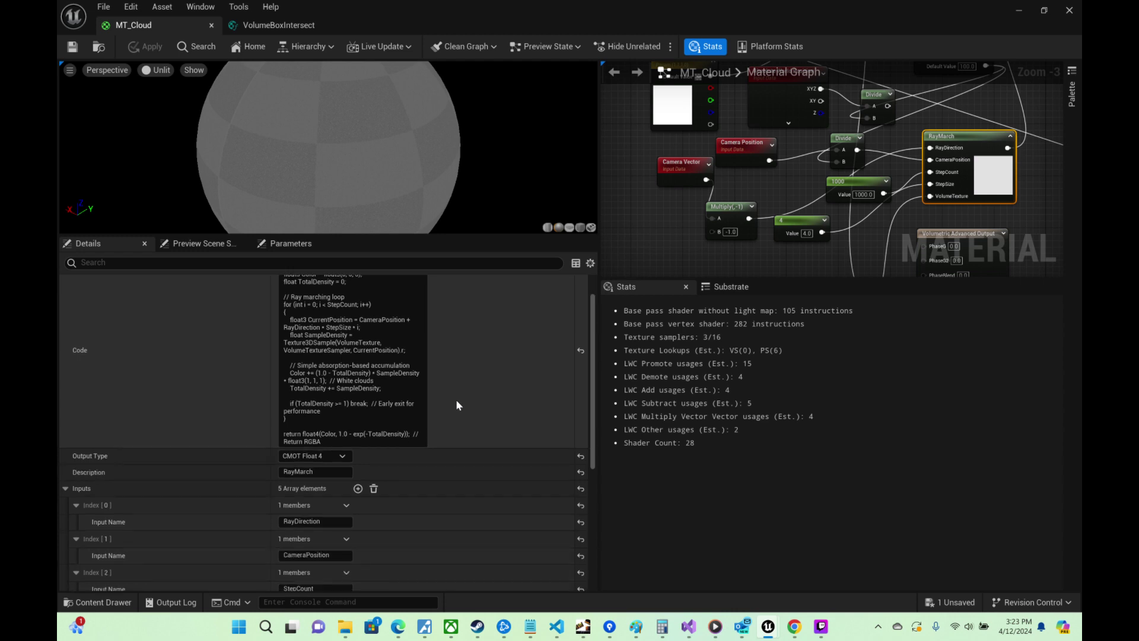
pyautogui.scroll(-1, 457, 406)
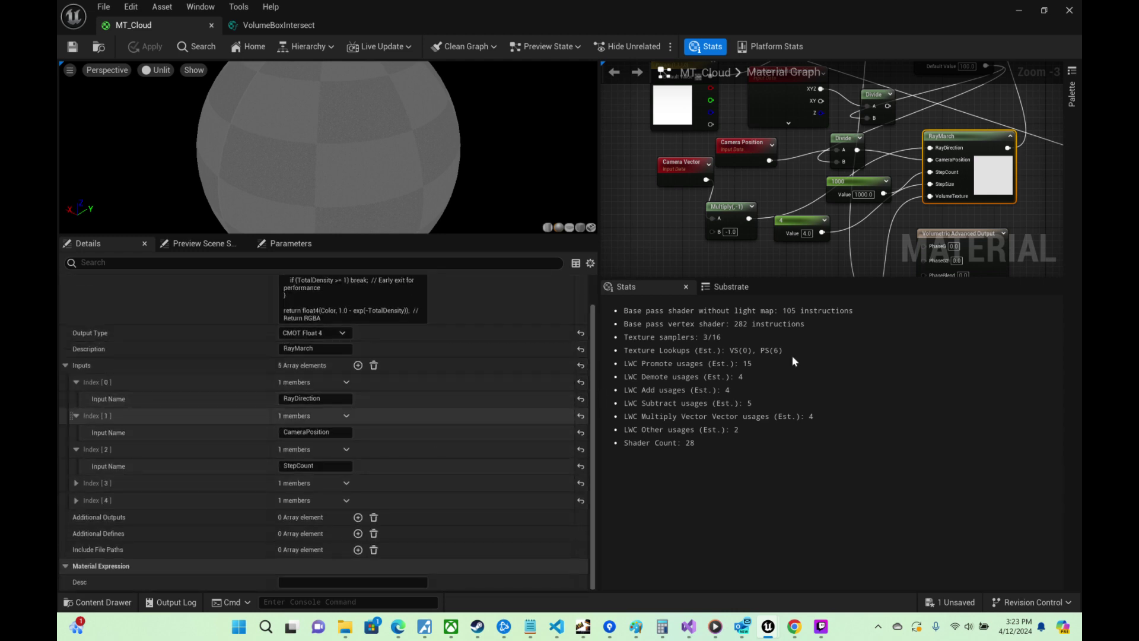
pyautogui.scroll(1, 908, 219)
pyautogui.moveTo(908, 218); pyautogui.dragTo(725, 229, button='right')
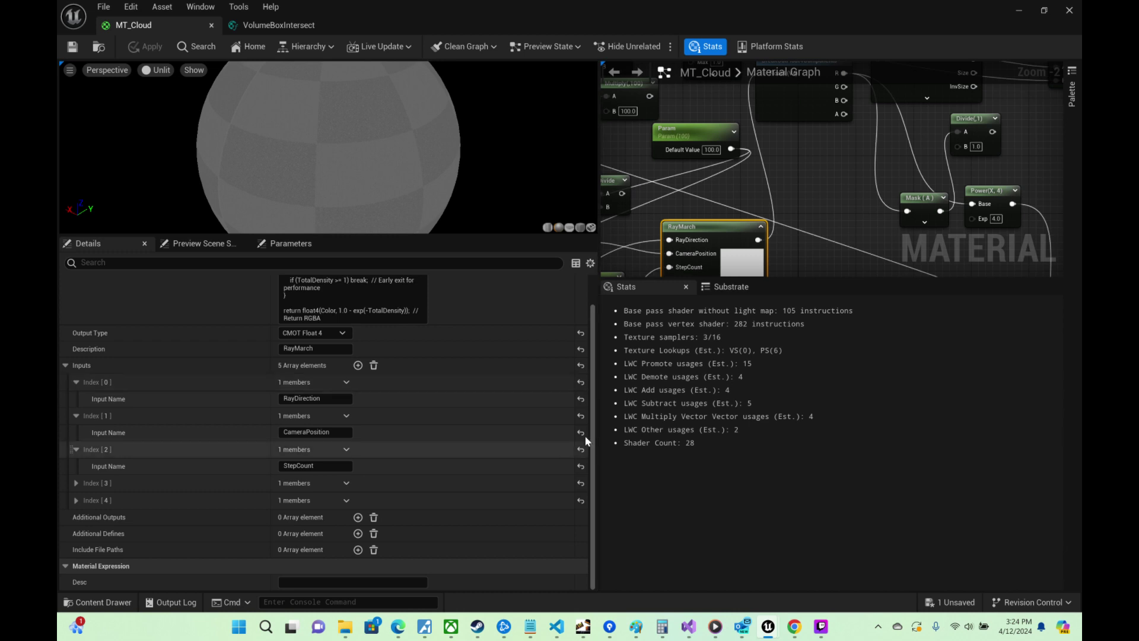
# Step: Switch to Twitch Studio to check the live stream and its chat, then minimize it
pyautogui.moveTo(821, 624)
pyautogui.click(821, 566)
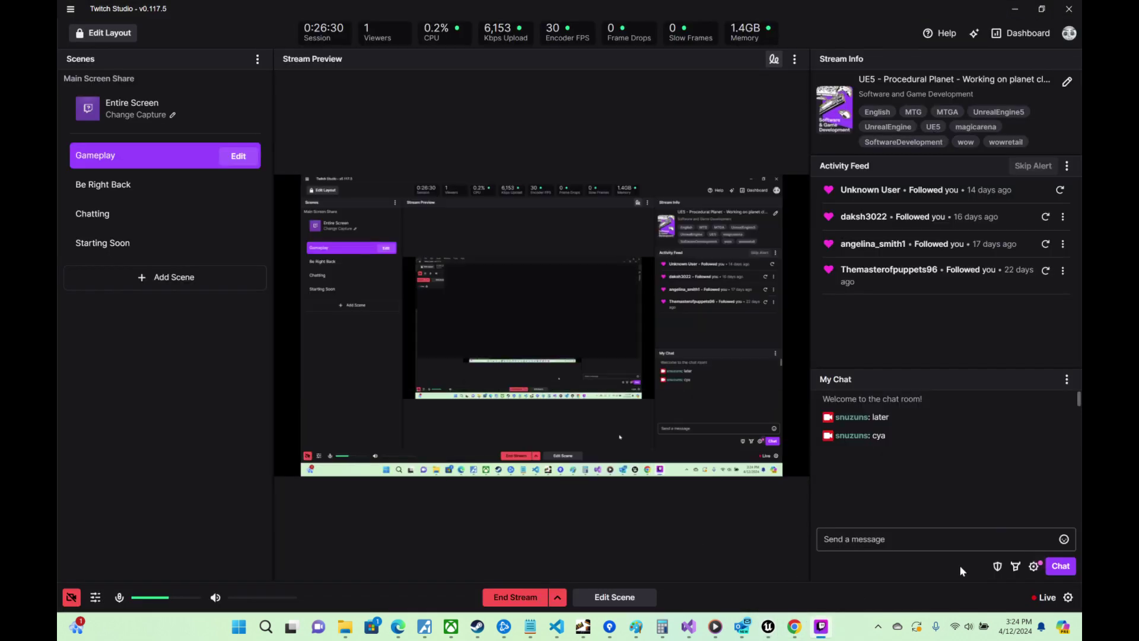
pyautogui.click(1011, 10)
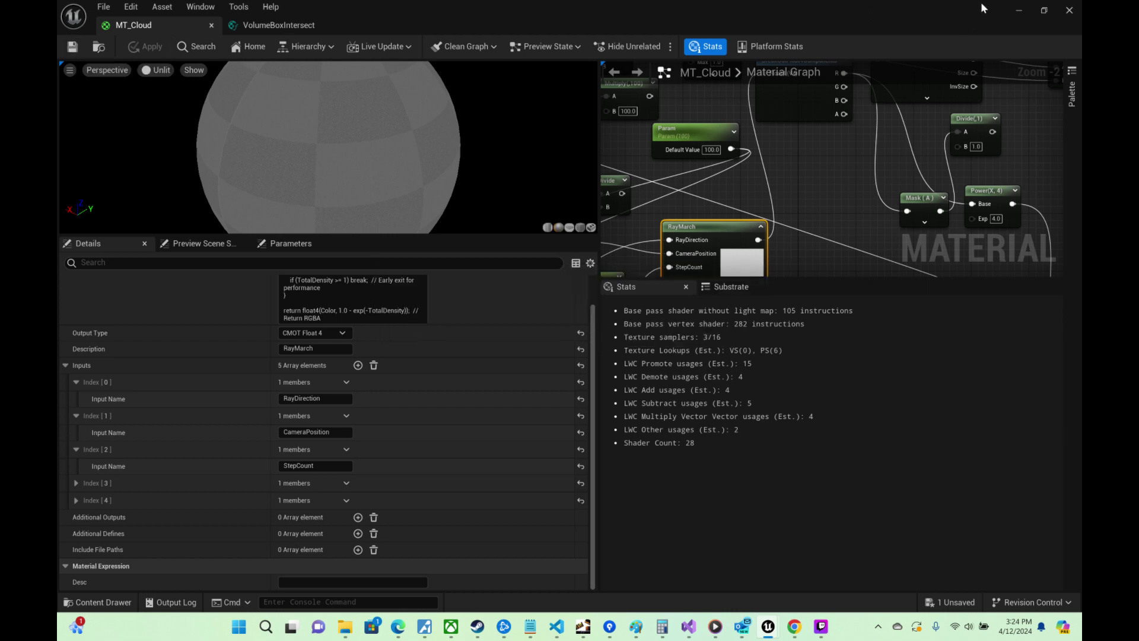
# Step: Return to the level editor and view the whole cloud sphere around the PostProcessVolume from farther away
pyautogui.click(1019, 11)
pyautogui.moveTo(380, 308); pyautogui.dragTo(406, 257, button='right')
pyautogui.moveTo(531, 216); pyautogui.dragTo(623, 225, button='right')
pyautogui.press('w')
pyautogui.press('a')
pyautogui.press('s')
pyautogui.scroll(1, 618, 229)
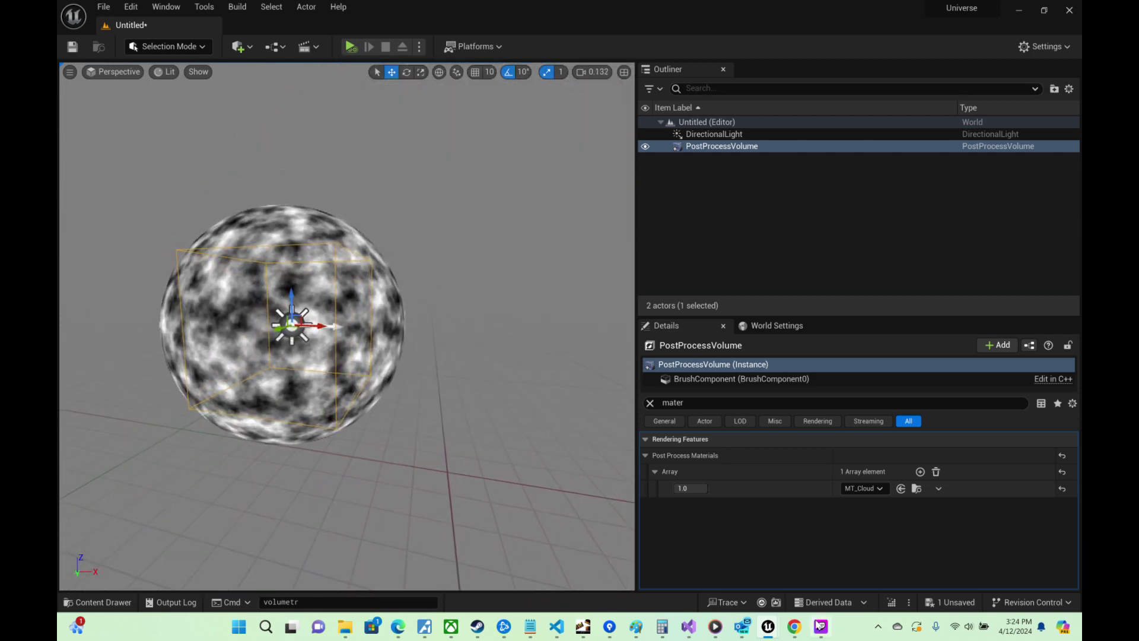
# Step: Switch to Chrome, try to load shadertoy.com again, and minimize the browser
pyautogui.click(821, 627)
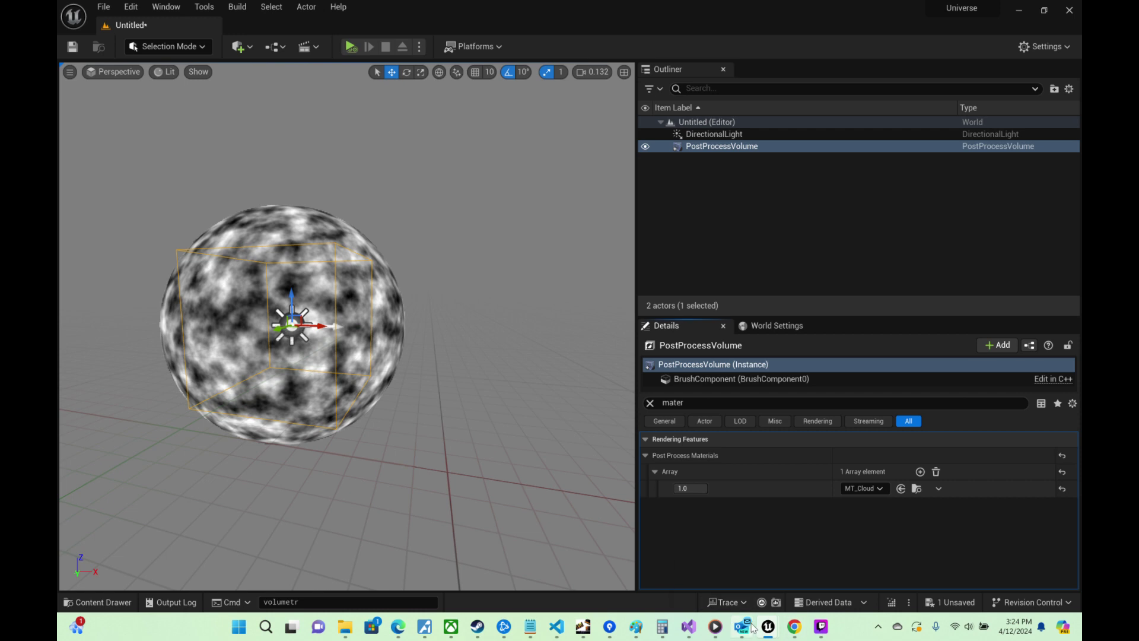
pyautogui.click(795, 627)
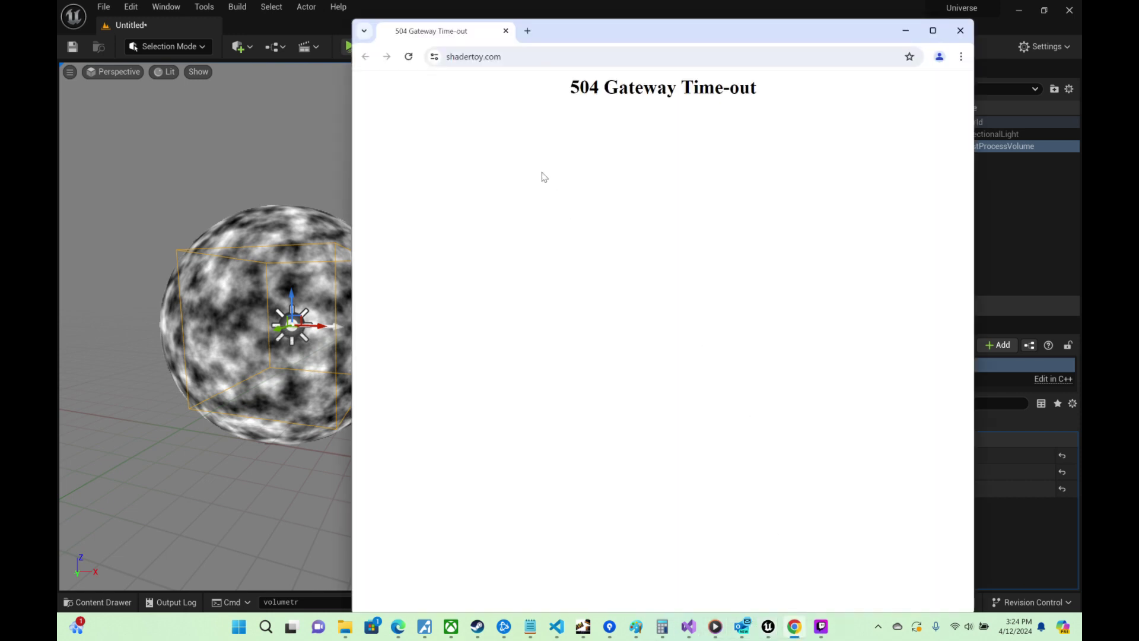
pyautogui.click(522, 57)
pyautogui.press('Return')
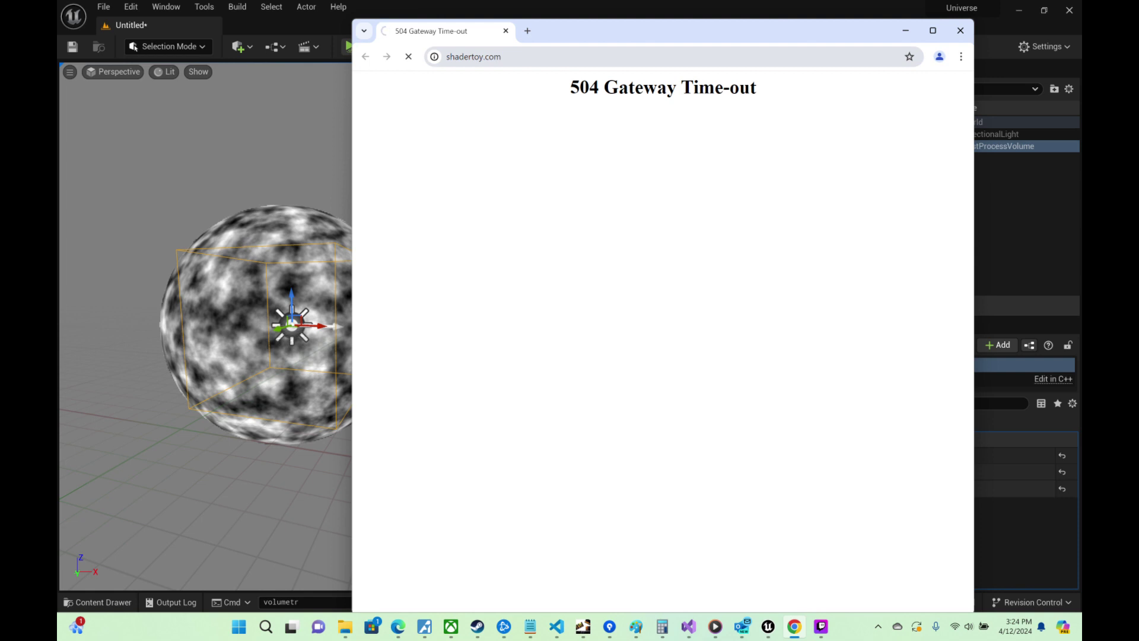
pyautogui.moveTo(502, 56); pyautogui.dragTo(446, 57)
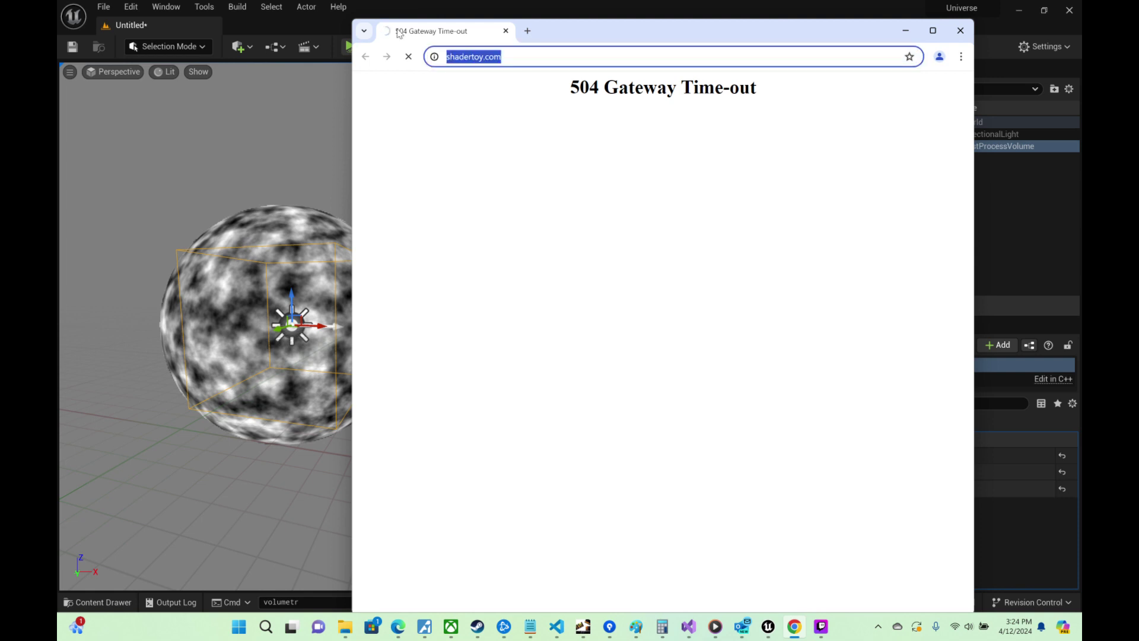
pyautogui.click(907, 33)
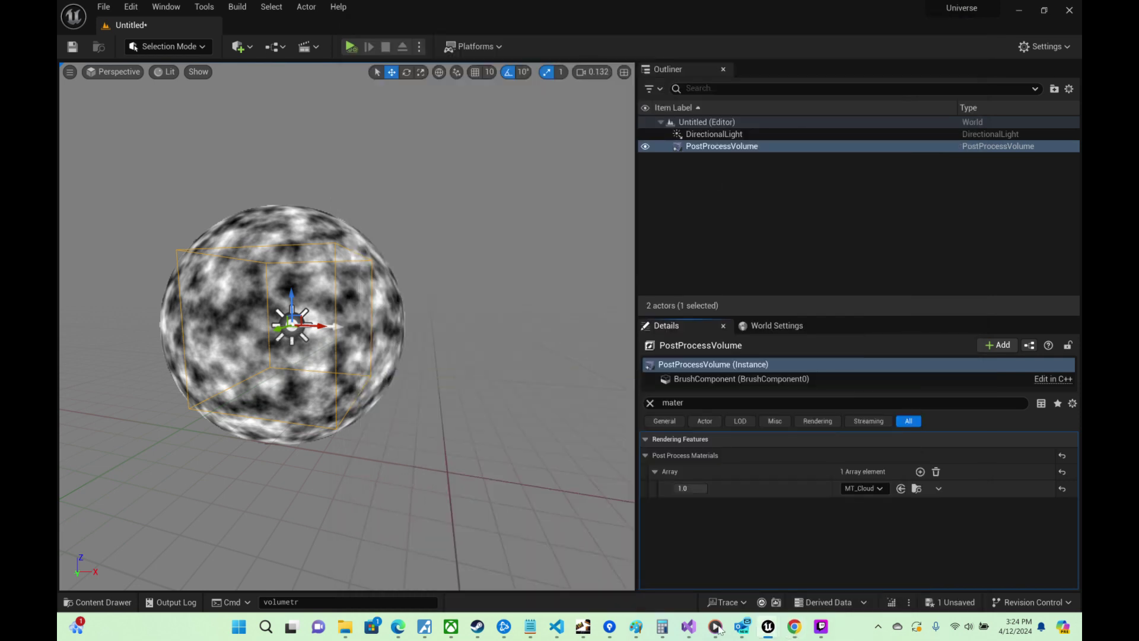
# Step: Switch to Edge and look over the home page of the already open Shader Bits site
pyautogui.click(402, 628)
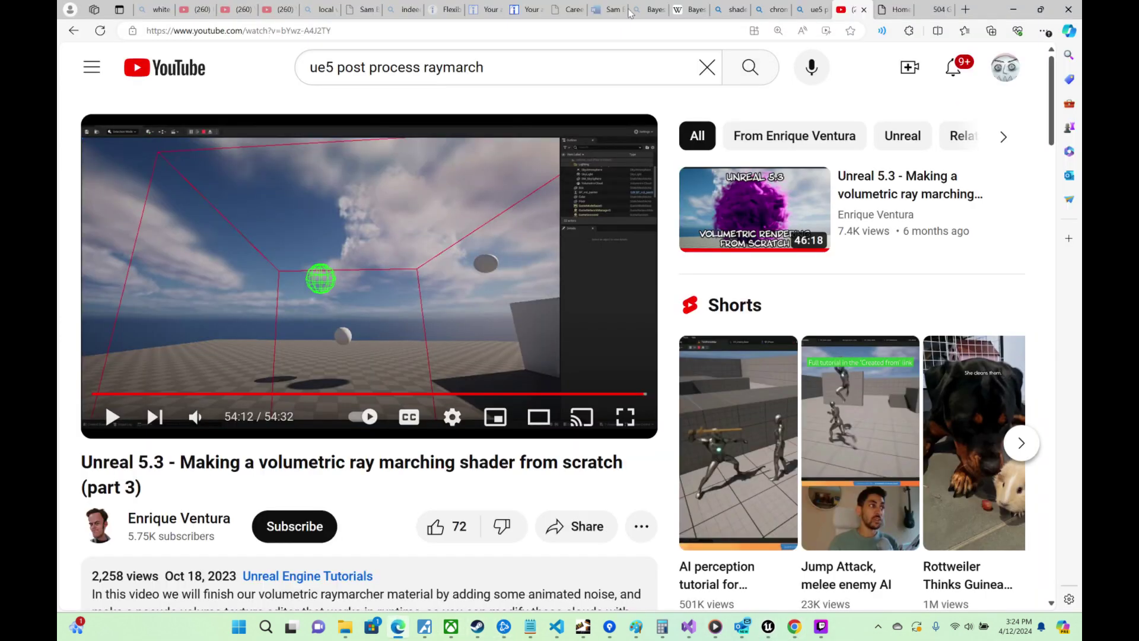
pyautogui.click(893, 9)
pyautogui.hotkey('ctrl', 'l')
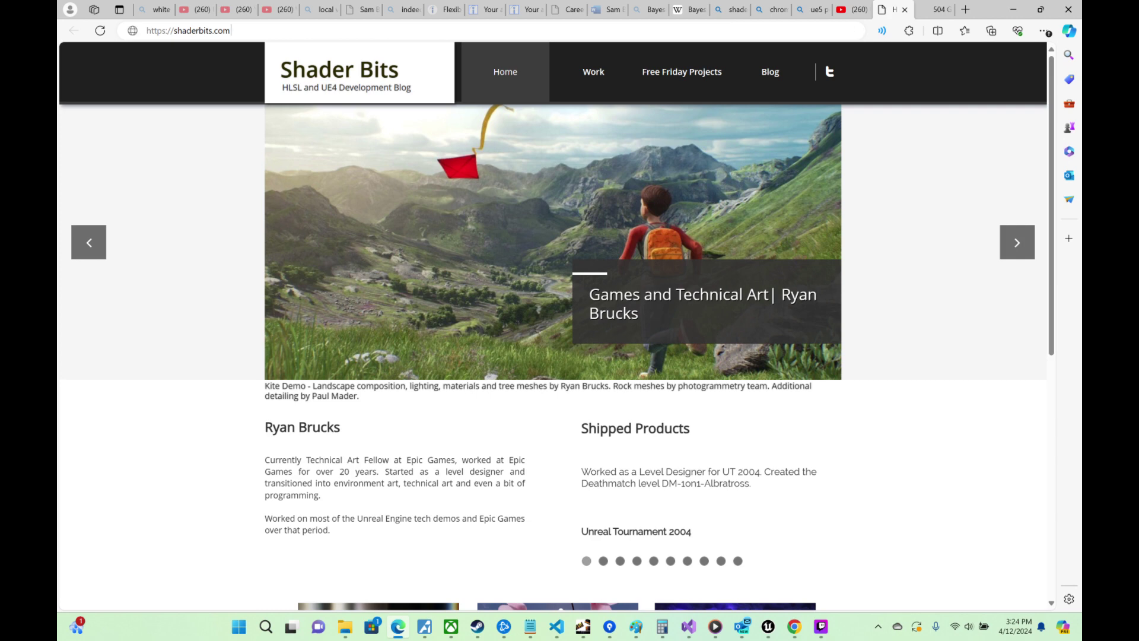
pyautogui.click(938, 377)
pyautogui.scroll(-4, 664, 240)
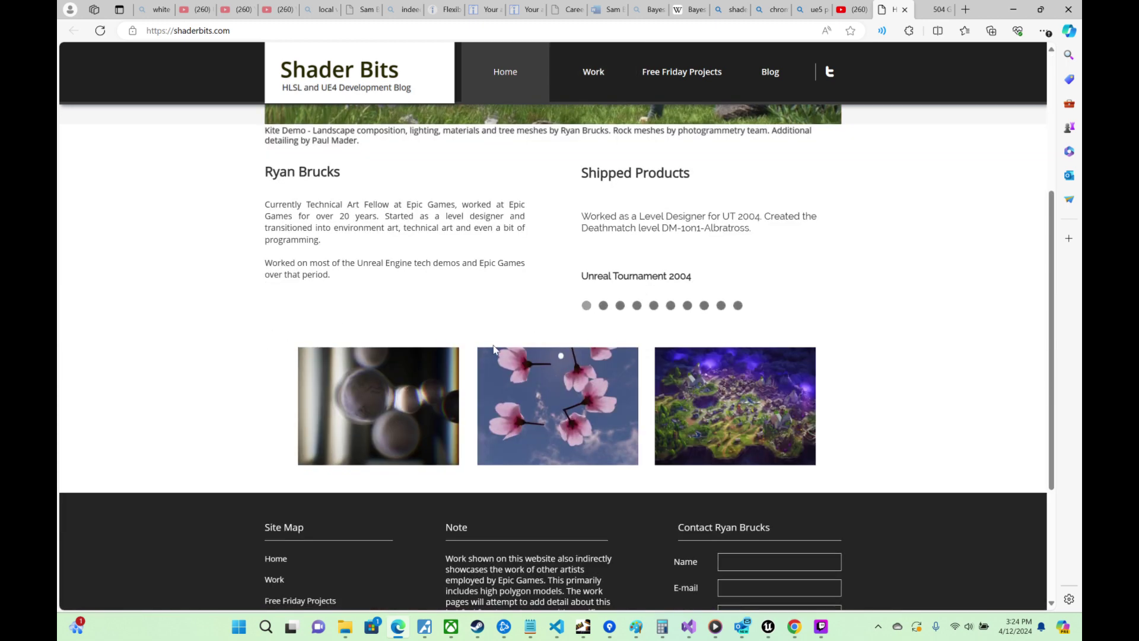
pyautogui.scroll(4, 664, 240)
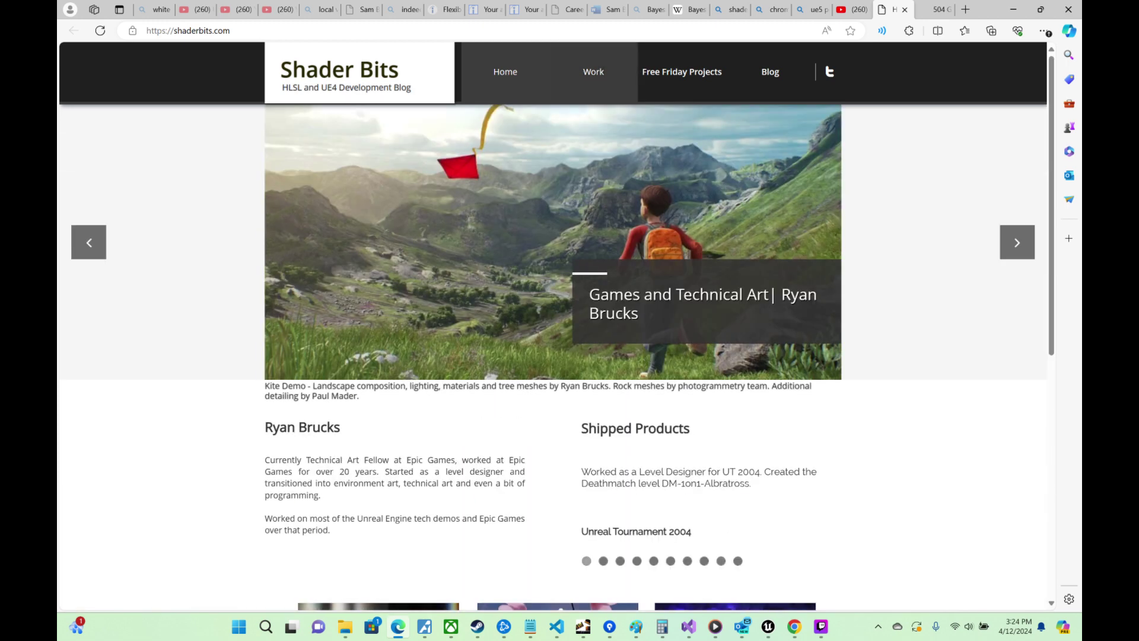
# Step: Open the Shader Bits Work page and browse the examples down to the ray traced heightmap cloud material
pyautogui.click(581, 86)
pyautogui.scroll(-2, 666, 224)
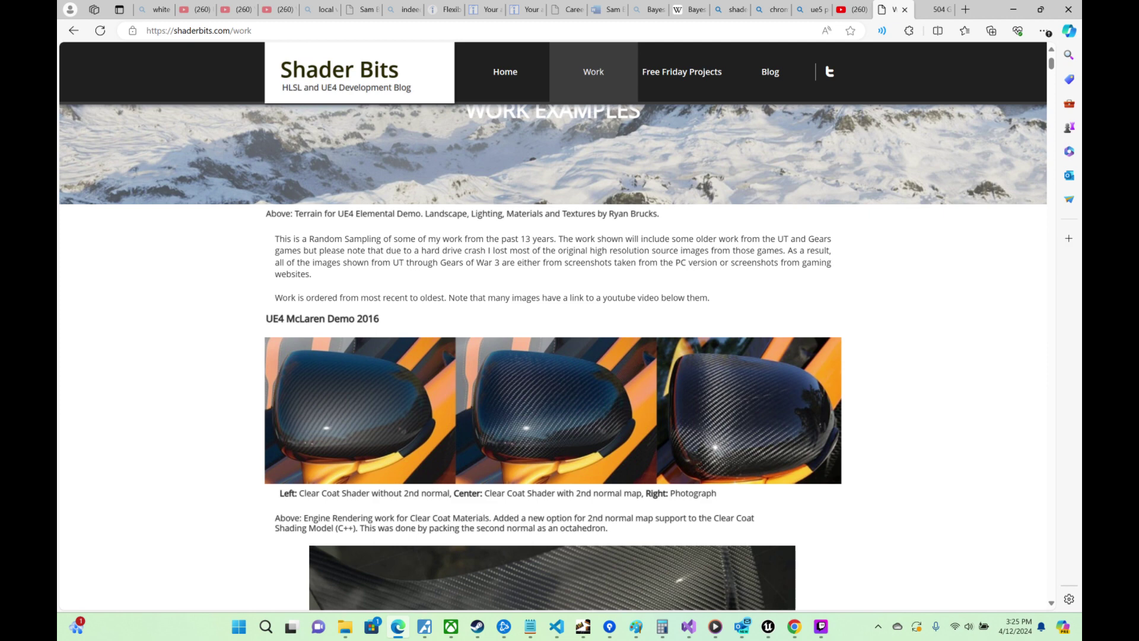
pyautogui.scroll(-10, 668, 292)
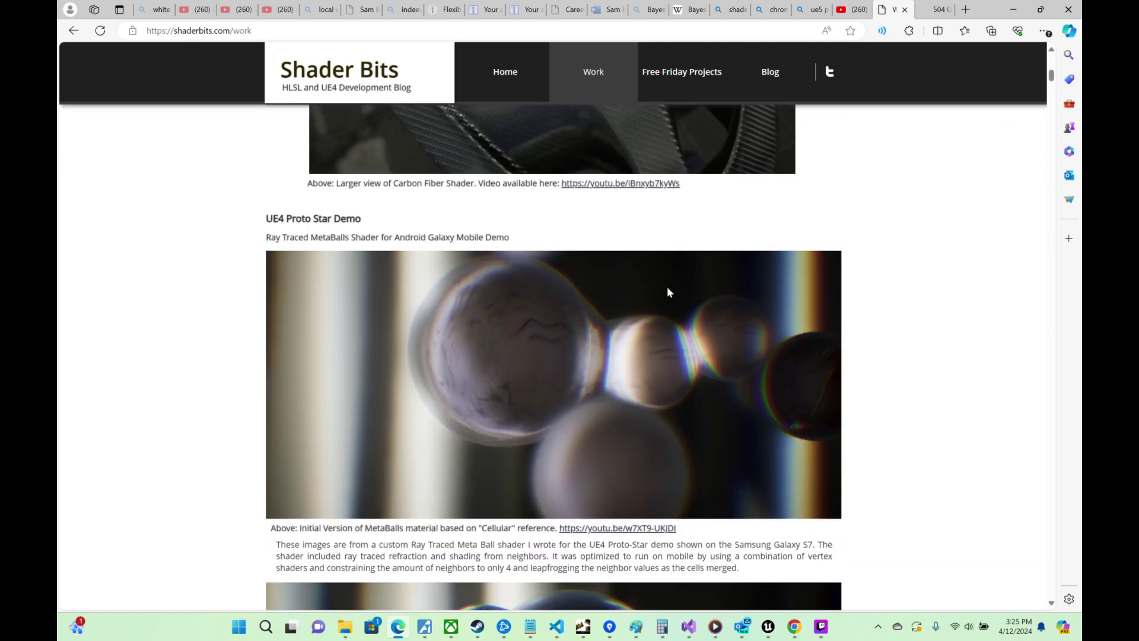
pyautogui.scroll(-15, 667, 286)
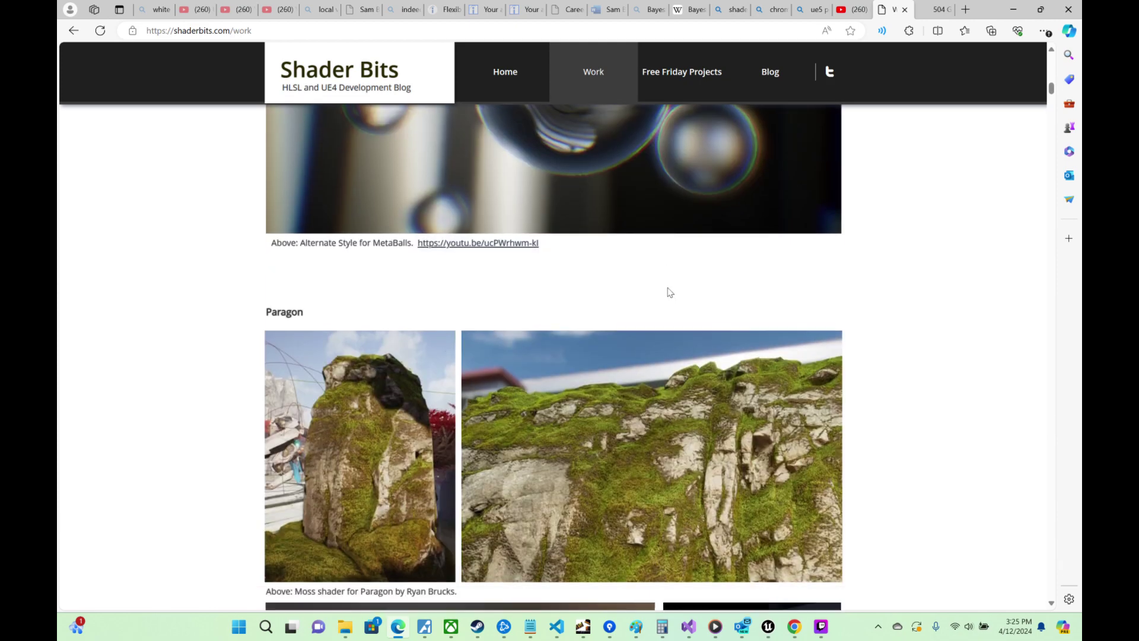
pyautogui.scroll(3, 668, 292)
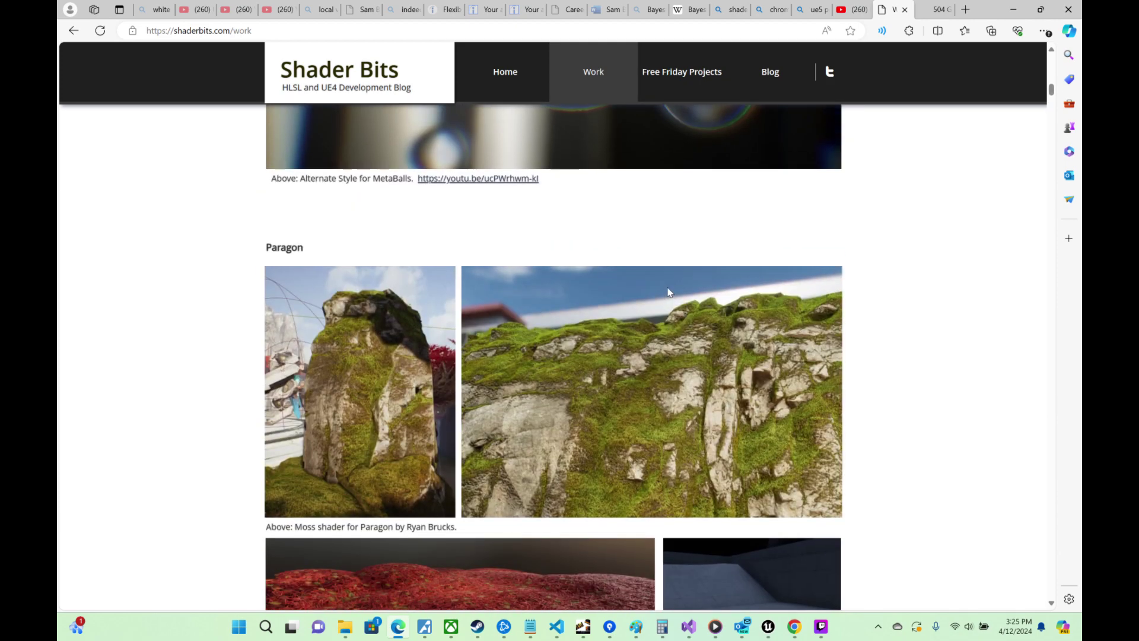
pyautogui.scroll(-10, 668, 292)
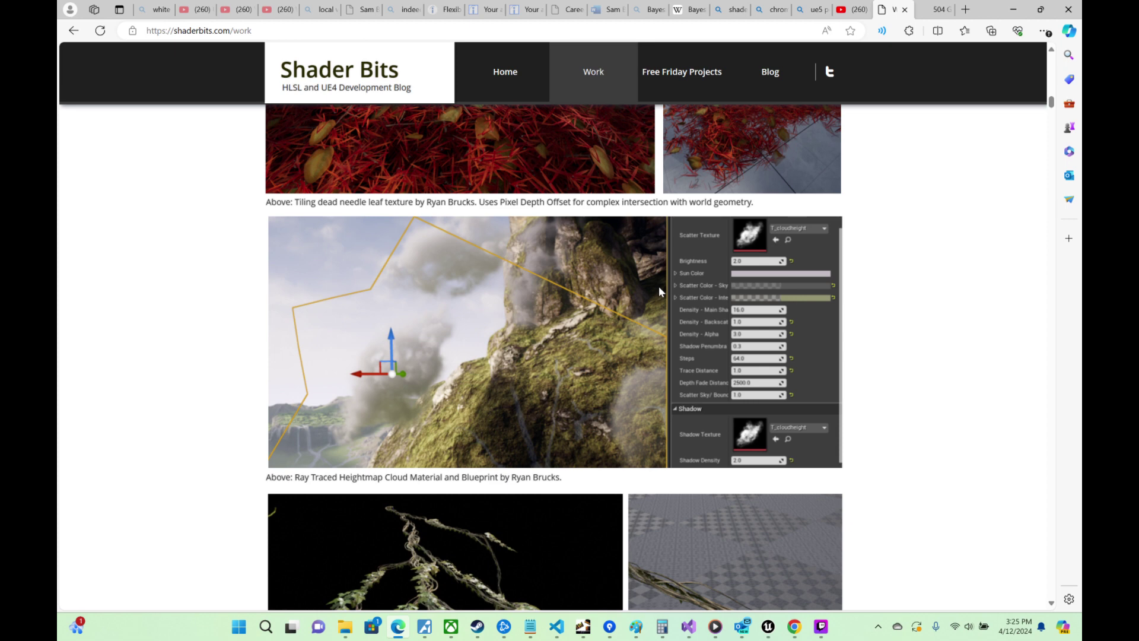
# Step: Examine the Work page examples from the ray traced heightmap clouds through procedural foliage and parallax occlusion mapping to the content-driven reflections
pyautogui.scroll(-3, 560, 316)
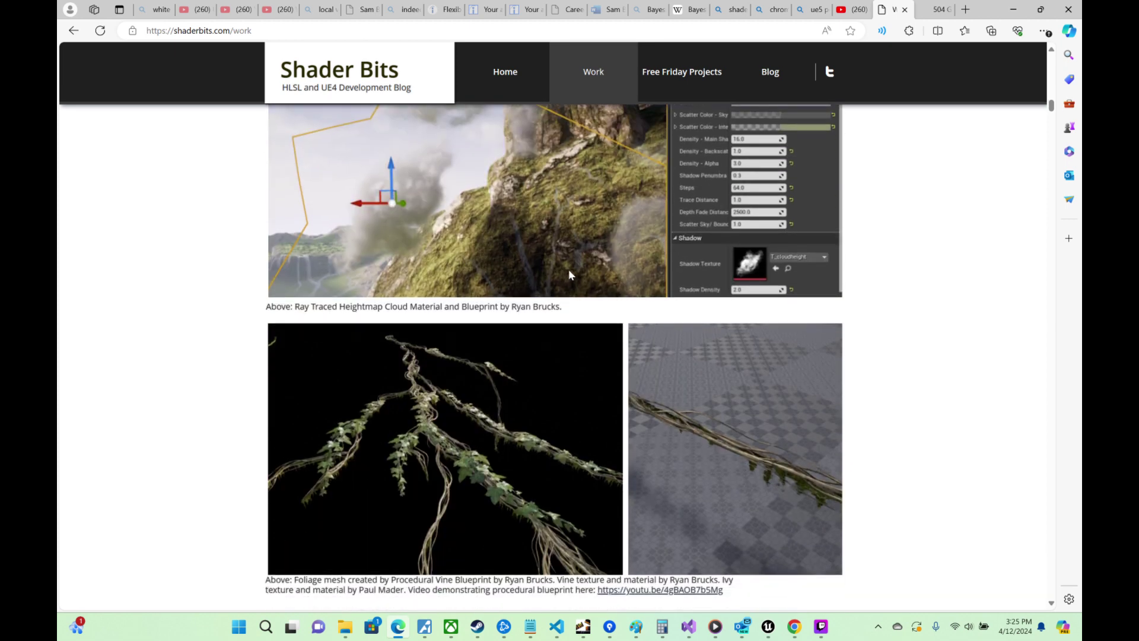
pyautogui.scroll(-9, 576, 301)
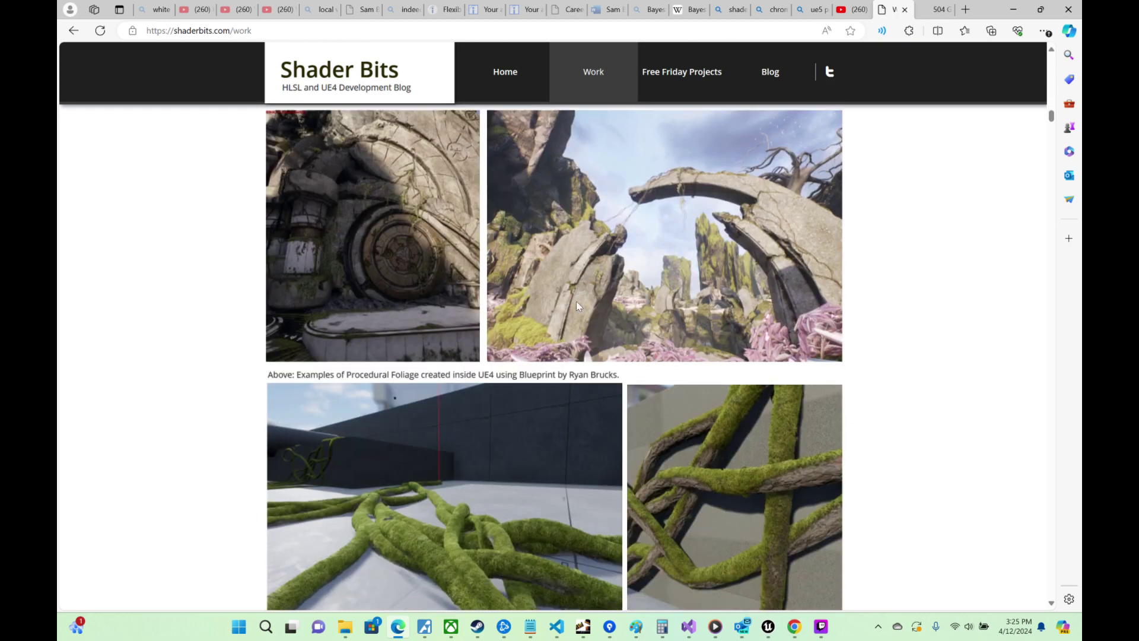
pyautogui.scroll(9, 574, 293)
pyautogui.scroll(2, 558, 264)
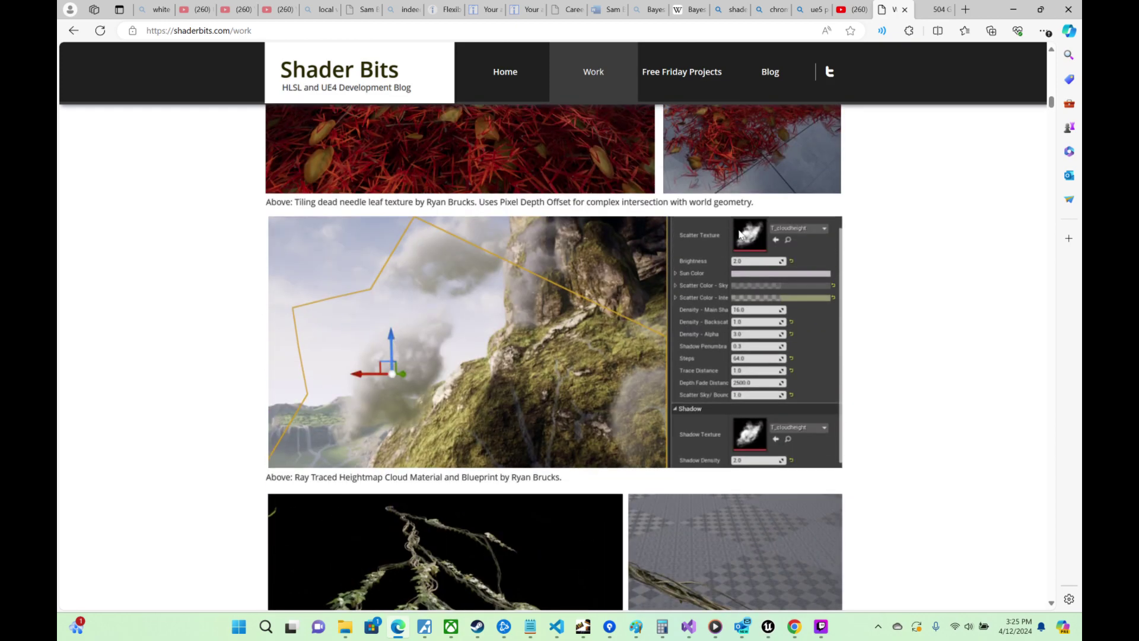
pyautogui.scroll(-10, 703, 301)
pyautogui.scroll(-20, 688, 283)
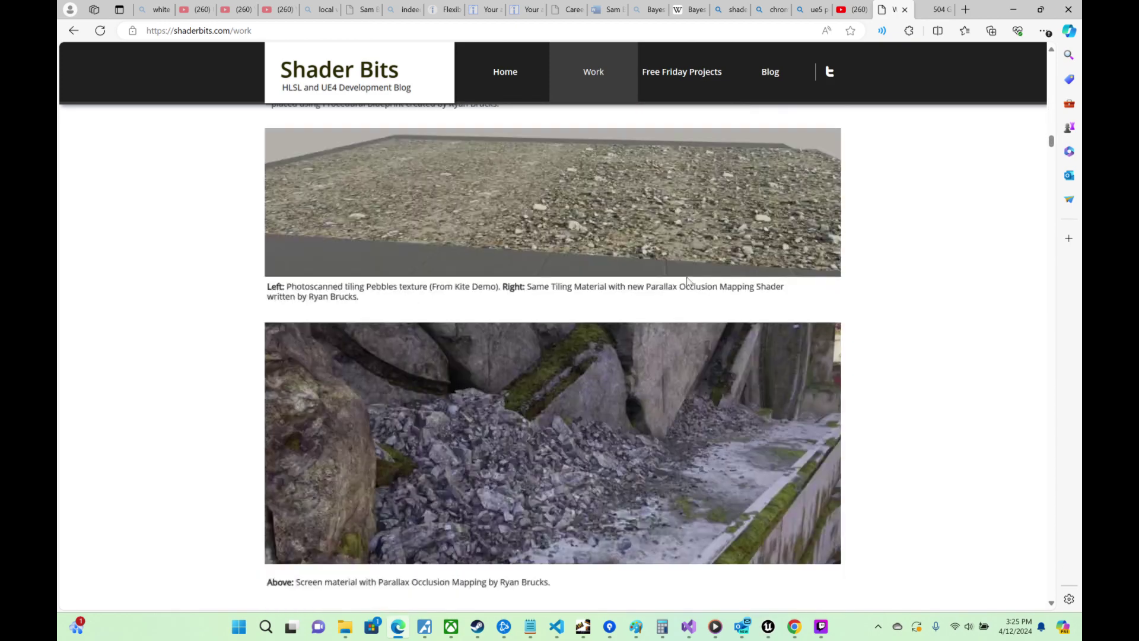
pyautogui.scroll(12, 694, 285)
pyautogui.scroll(1, 702, 289)
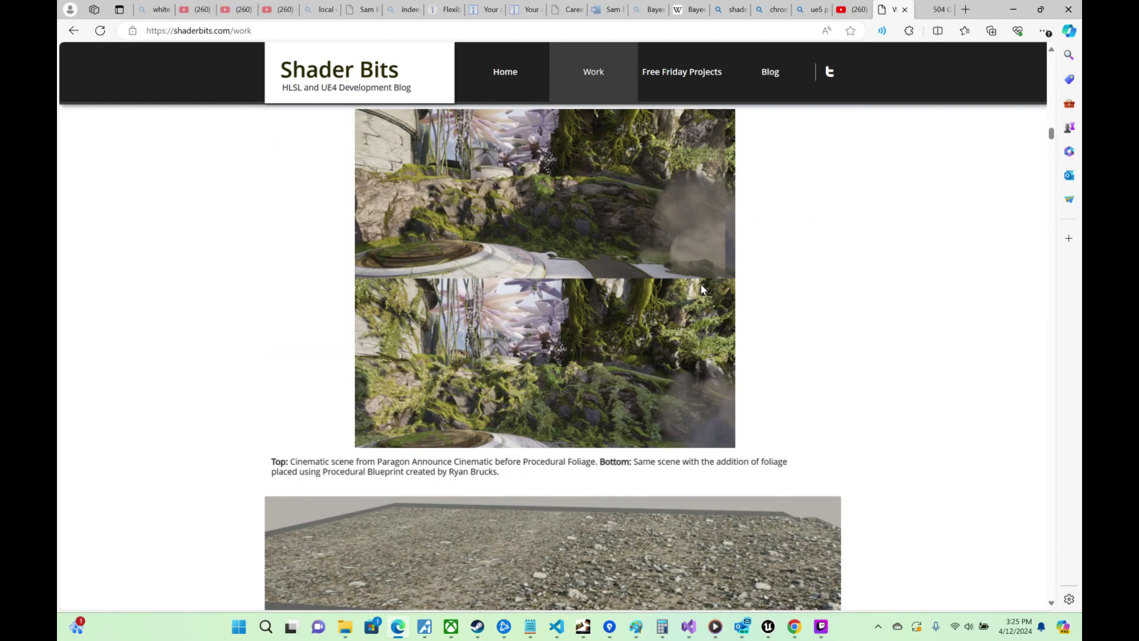
pyautogui.scroll(-15, 702, 289)
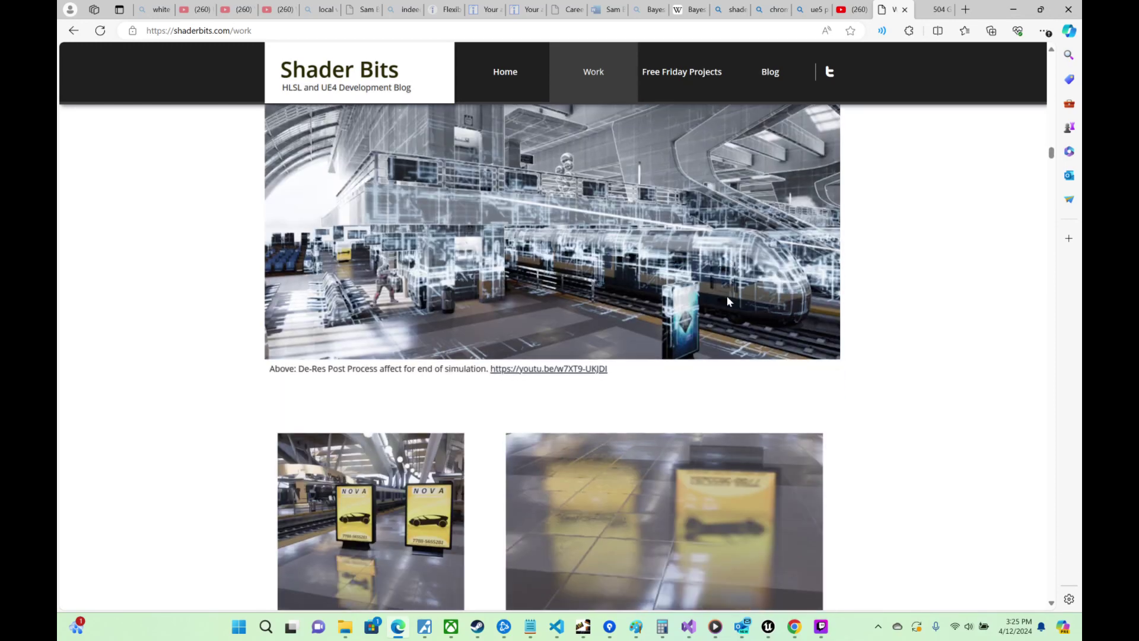
pyautogui.scroll(-6, 727, 301)
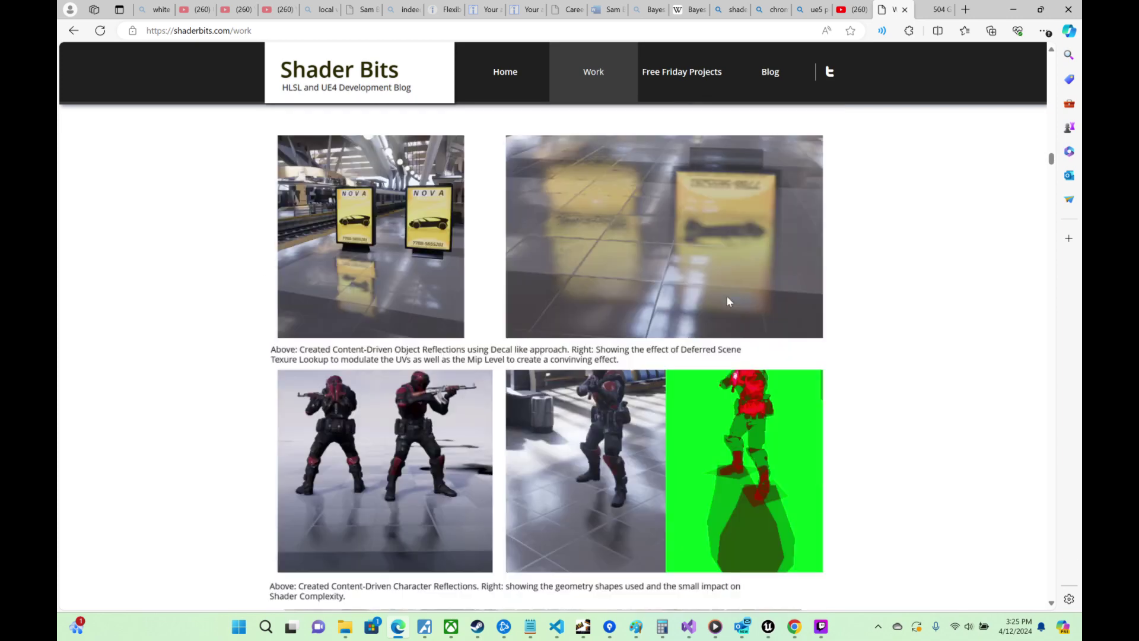
# Step: Look through the Shader Bits work page for the reflection, character shader, Kite Demo landscape and foliage examples
pyautogui.scroll(-20, 728, 302)
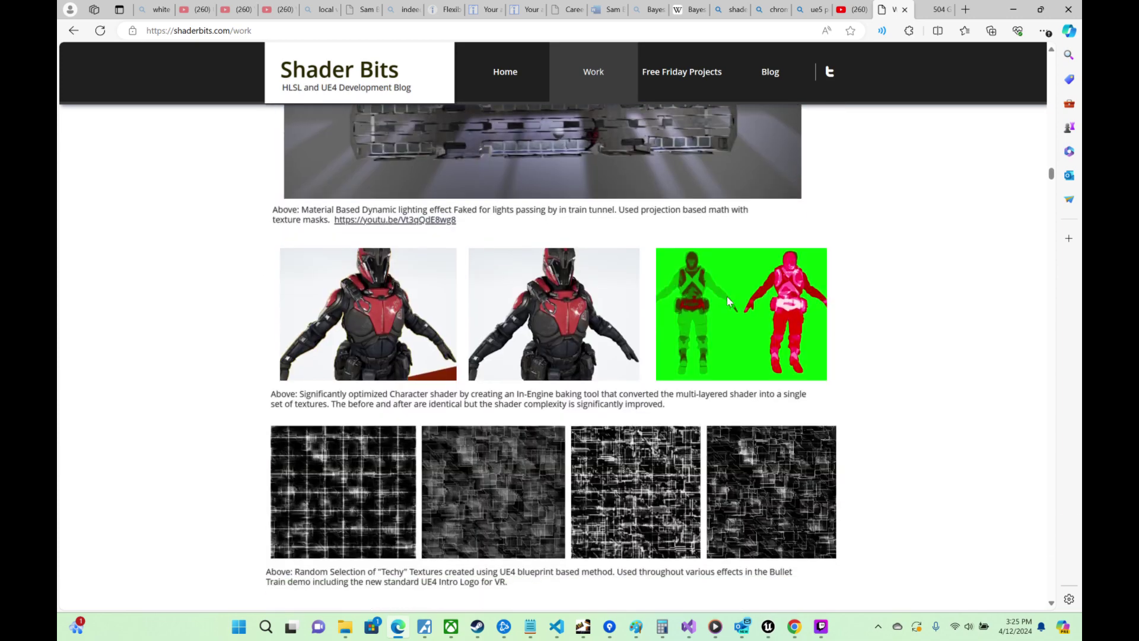
pyautogui.scroll(-6, 728, 301)
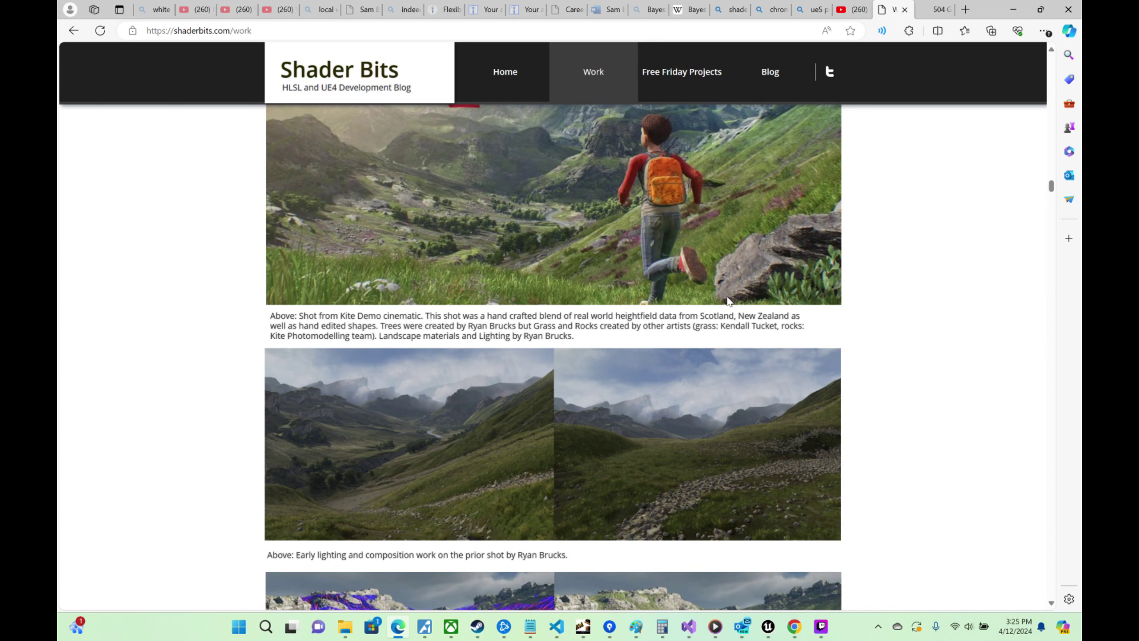
pyautogui.scroll(-4, 728, 301)
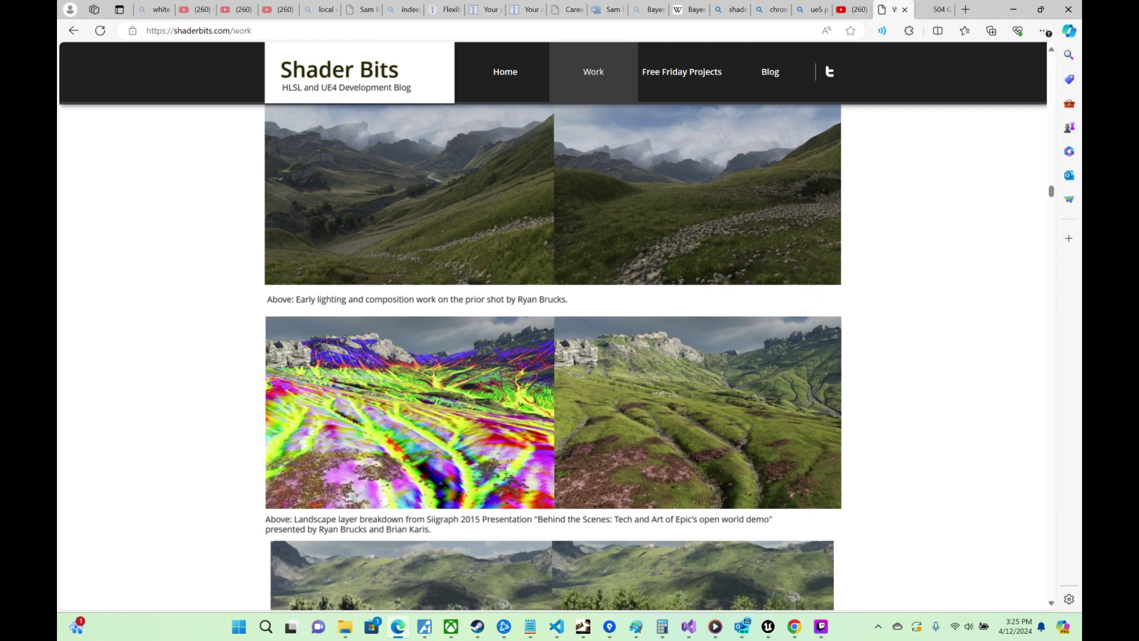
pyautogui.scroll(-12, 728, 302)
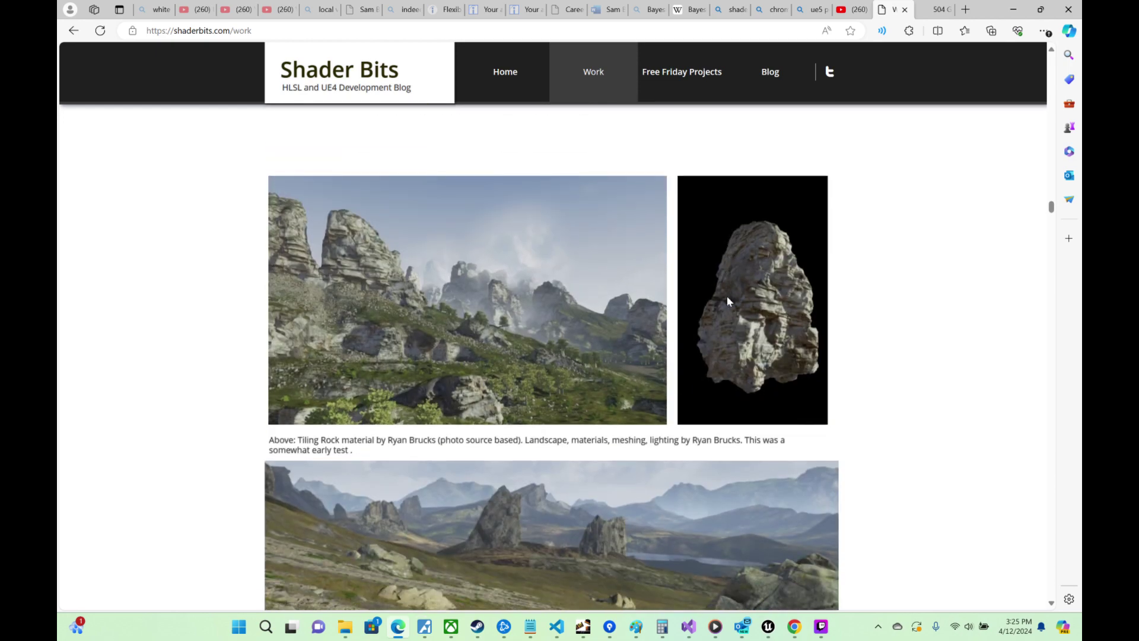
pyautogui.scroll(-14, 728, 301)
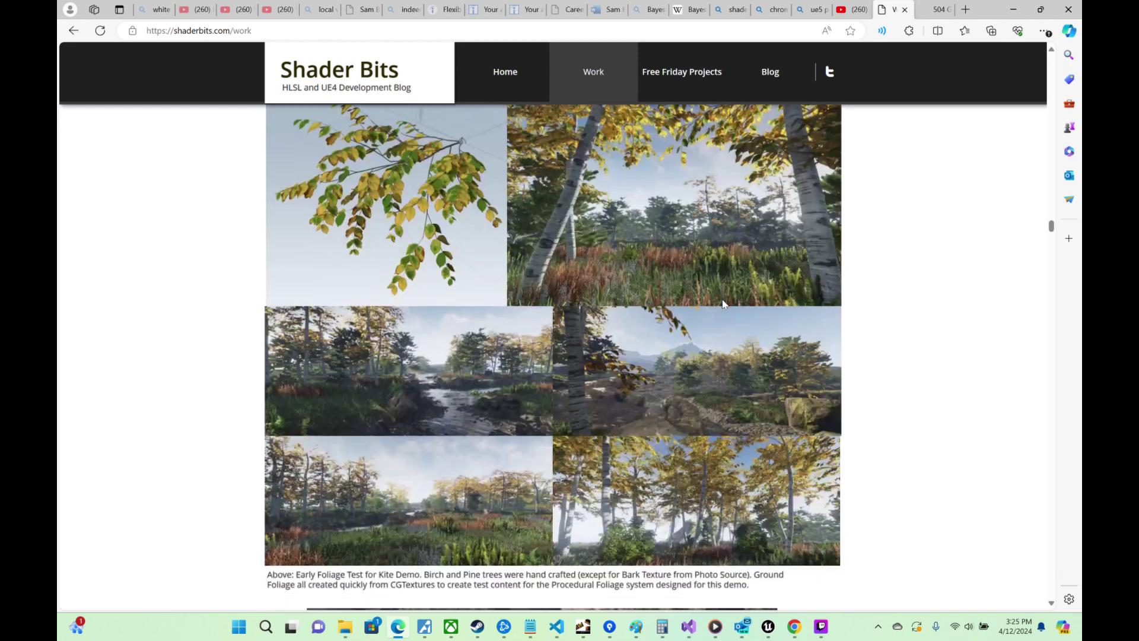
pyautogui.scroll(20, 728, 297)
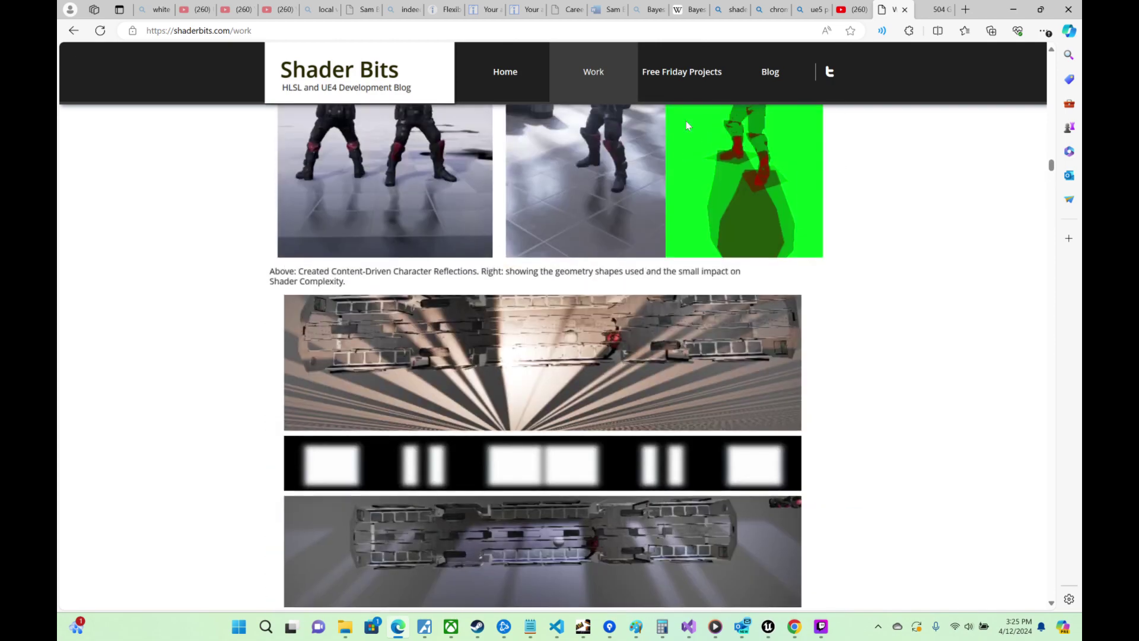
# Step: Browse the project videos on the Shader Bits Free Friday Projects page and close the page
pyautogui.click(688, 73)
pyautogui.scroll(-6, 678, 245)
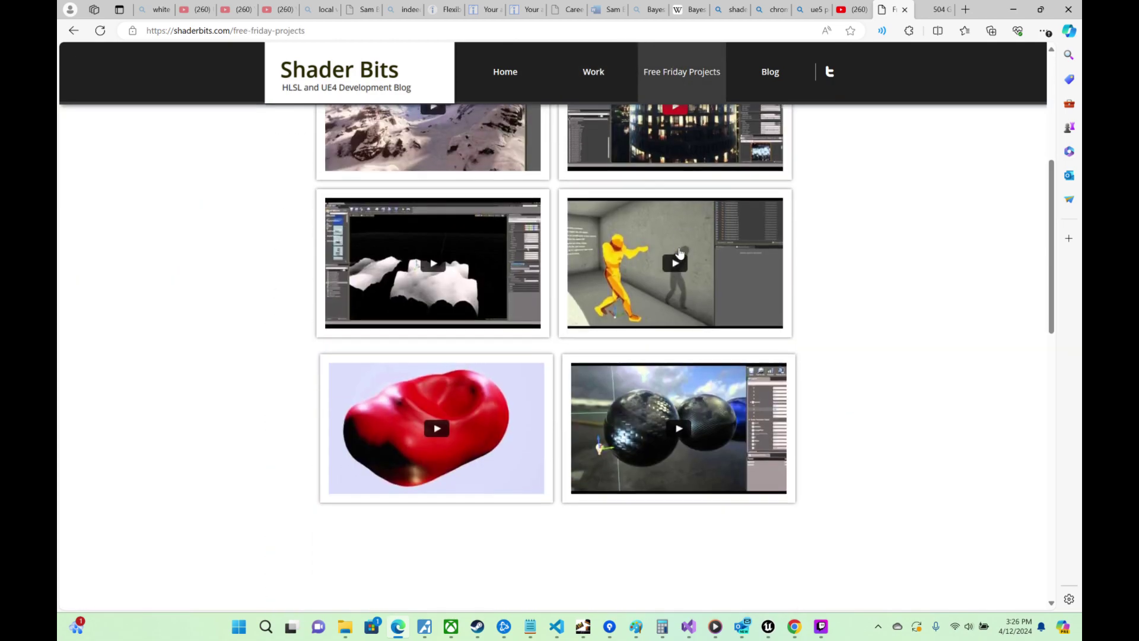
pyautogui.scroll(4, 674, 254)
pyautogui.scroll(2, 664, 259)
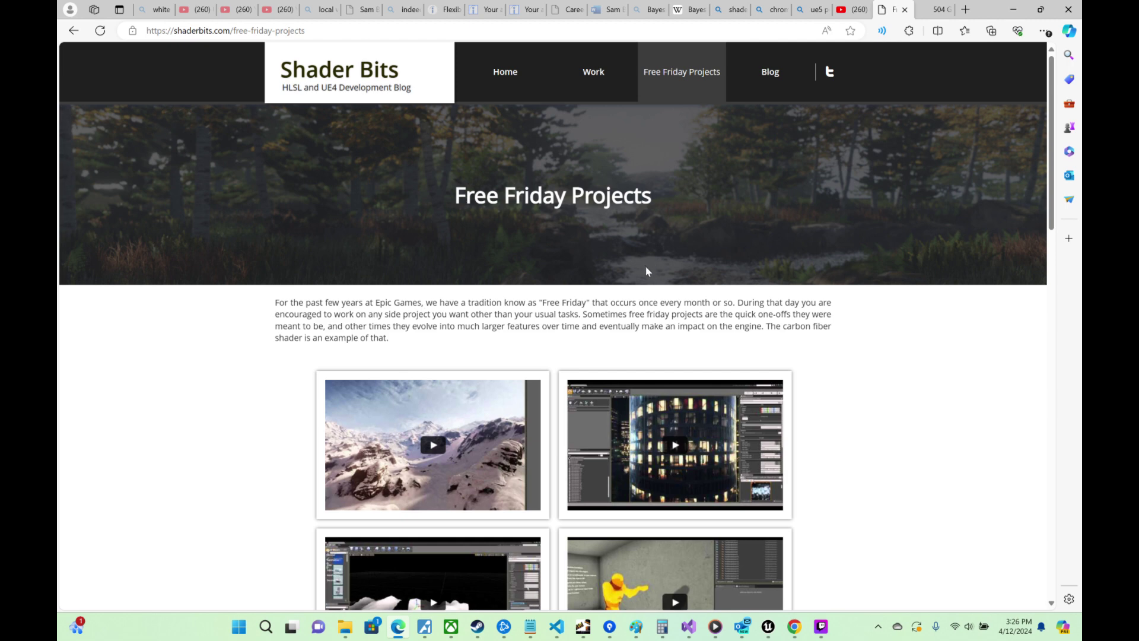
pyautogui.scroll(-5, 646, 270)
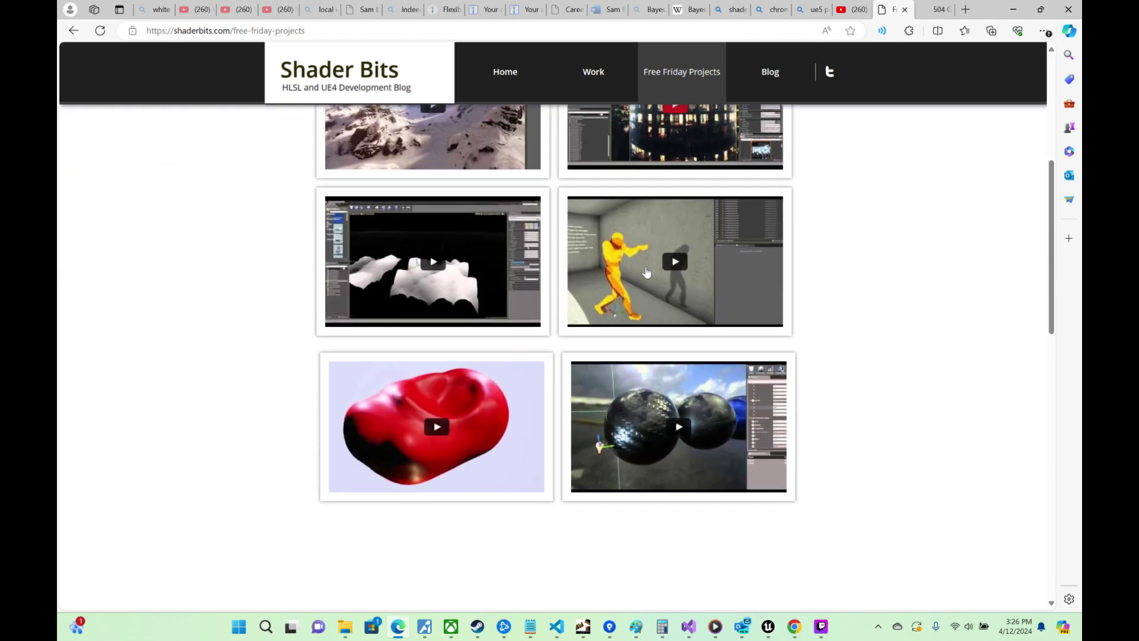
pyautogui.scroll(4, 646, 272)
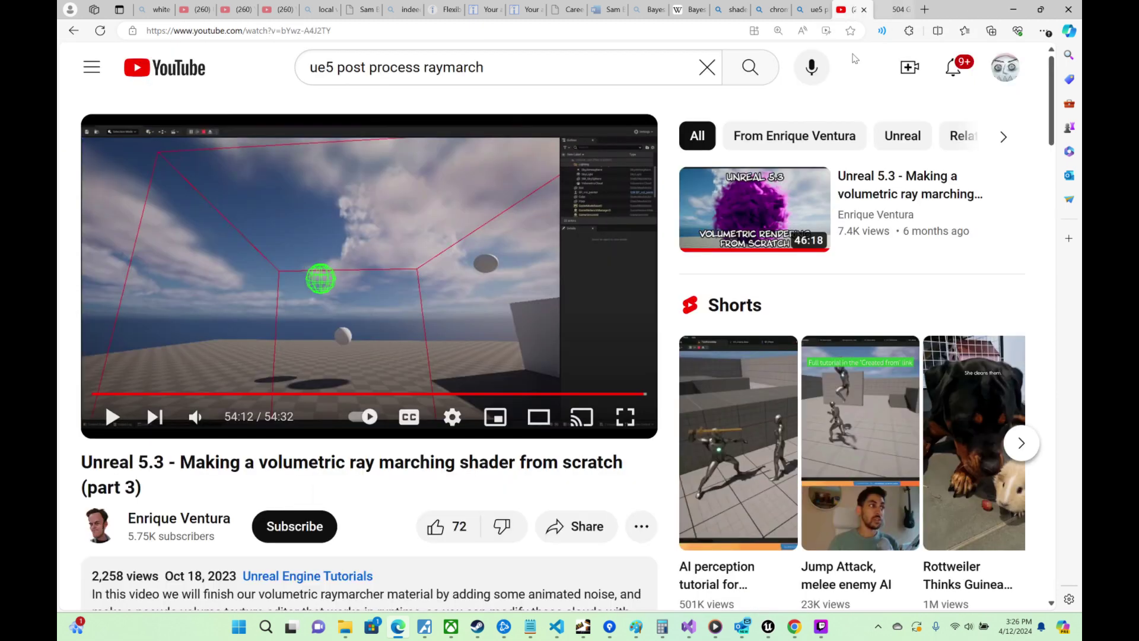
pyautogui.click(906, 8)
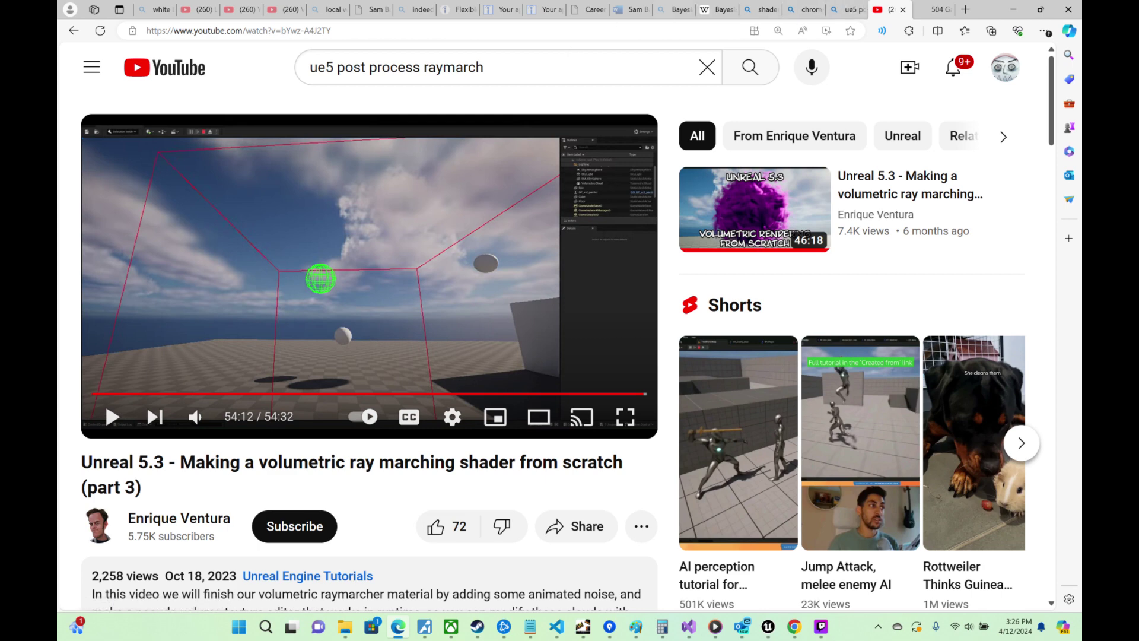
pyautogui.hotkey('ctrl', 'l')
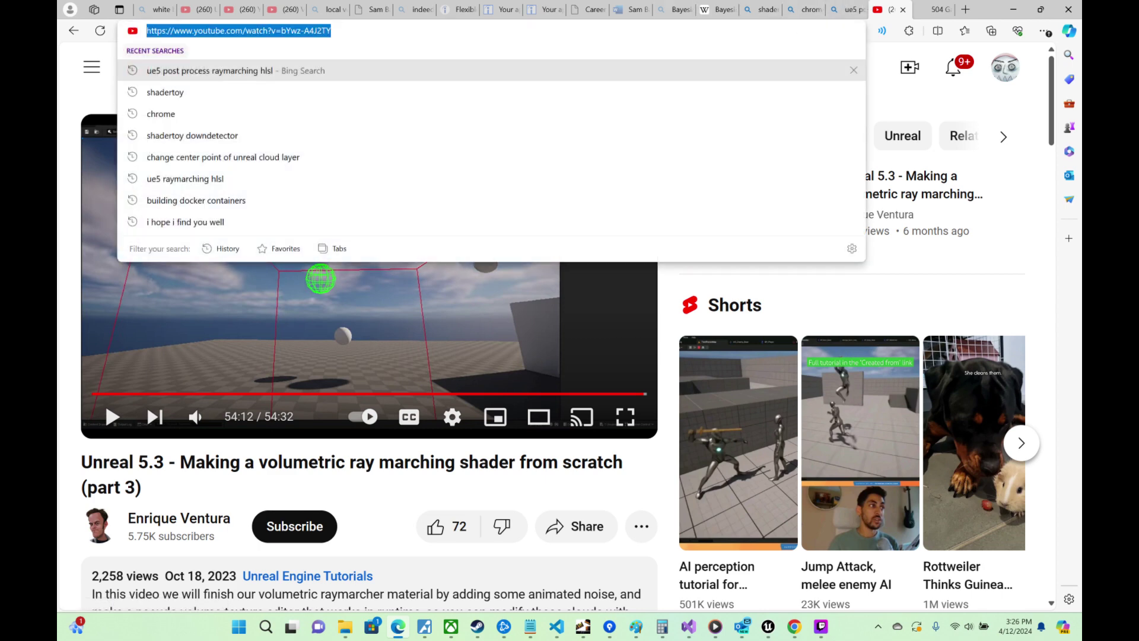
pyautogui.write('glsl')
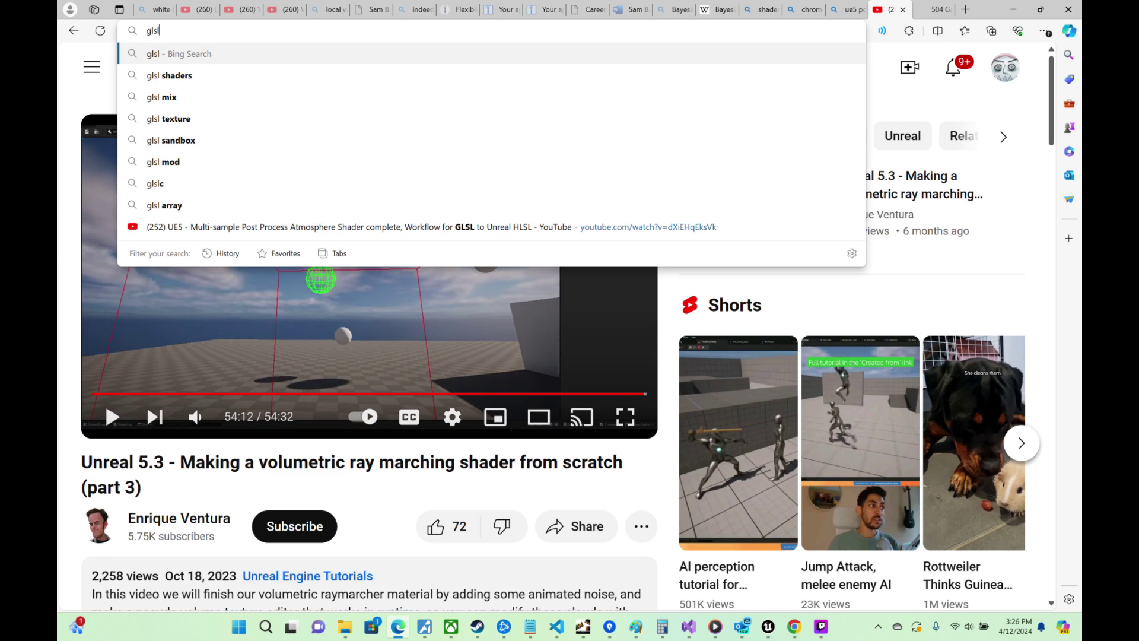
pyautogui.press('Escape')
# Step: Search the web for "hlsl planet clouds"
pyautogui.hotkey('ctrl', 'l')
pyautogui.write('hlsl p')
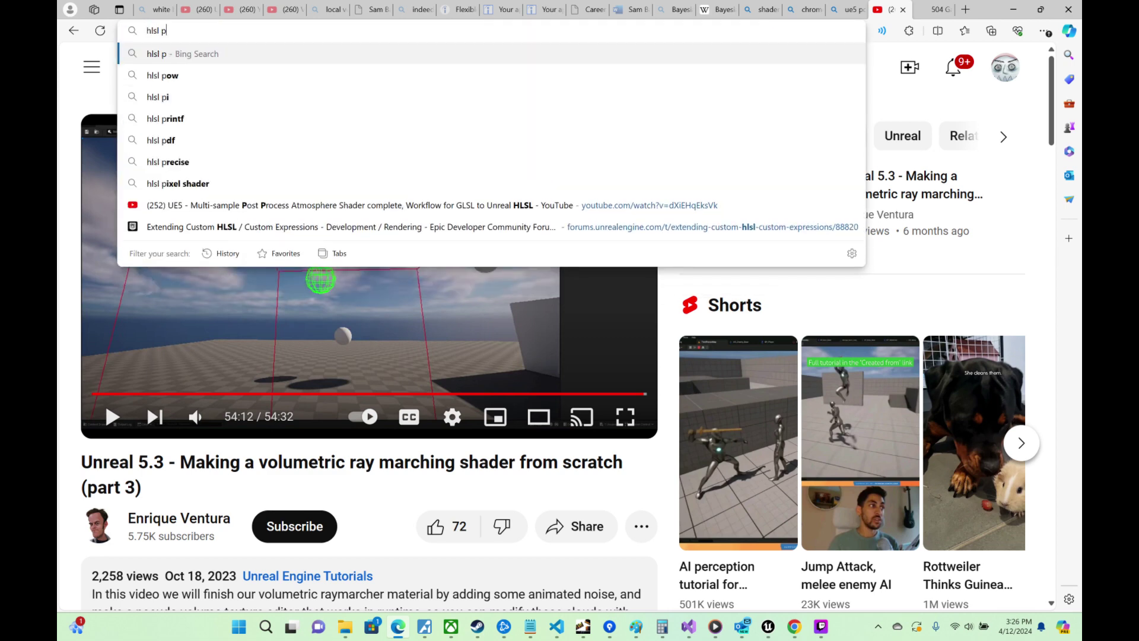
pyautogui.write('lanet cl')
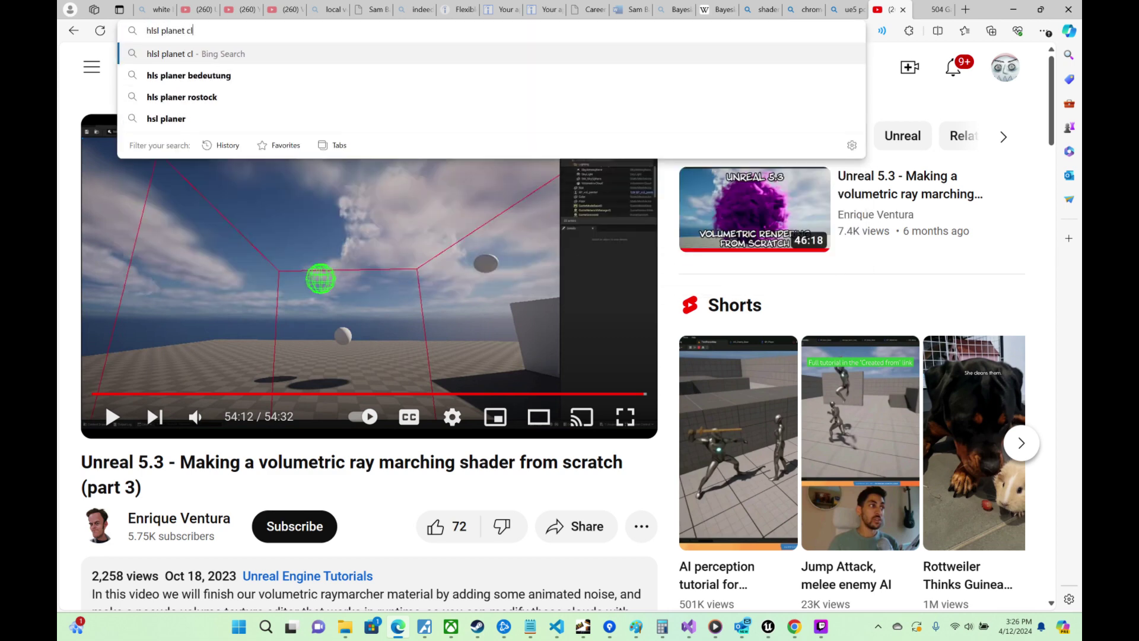
pyautogui.write('ouds')
pyautogui.press('Return')
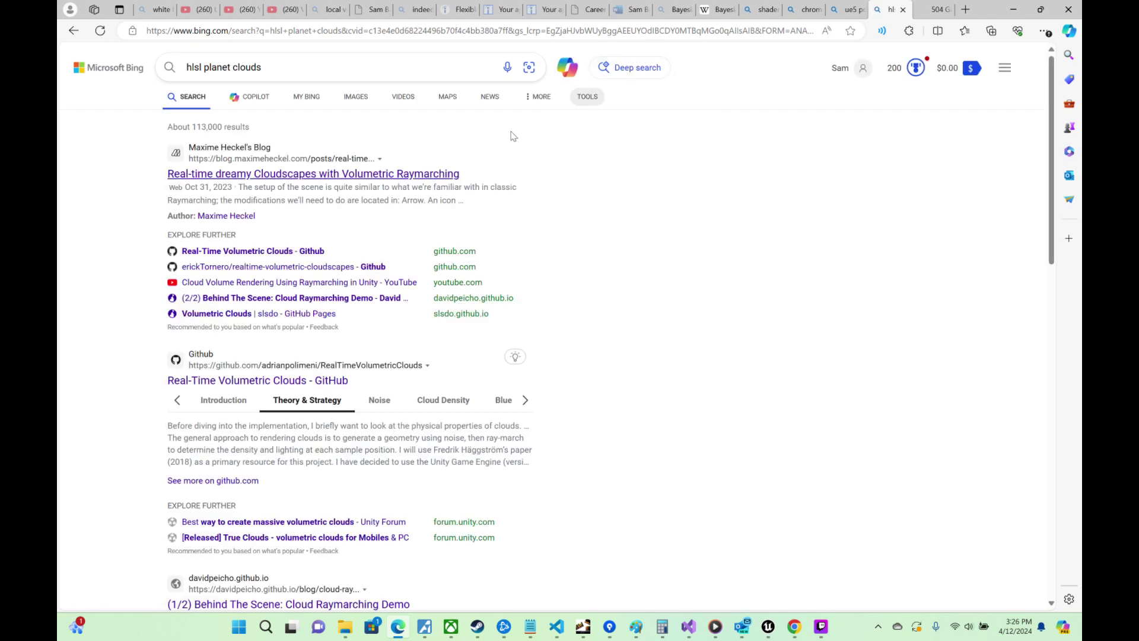
# Step: Open the dreamy Cloudscapes article and the GitHub results Real-Time Volumetric Clouds and realtime-volumetric-cloudscapes in new tabs, and skim the remaining results
pyautogui.rightClick(387, 173)
pyautogui.click(415, 183)
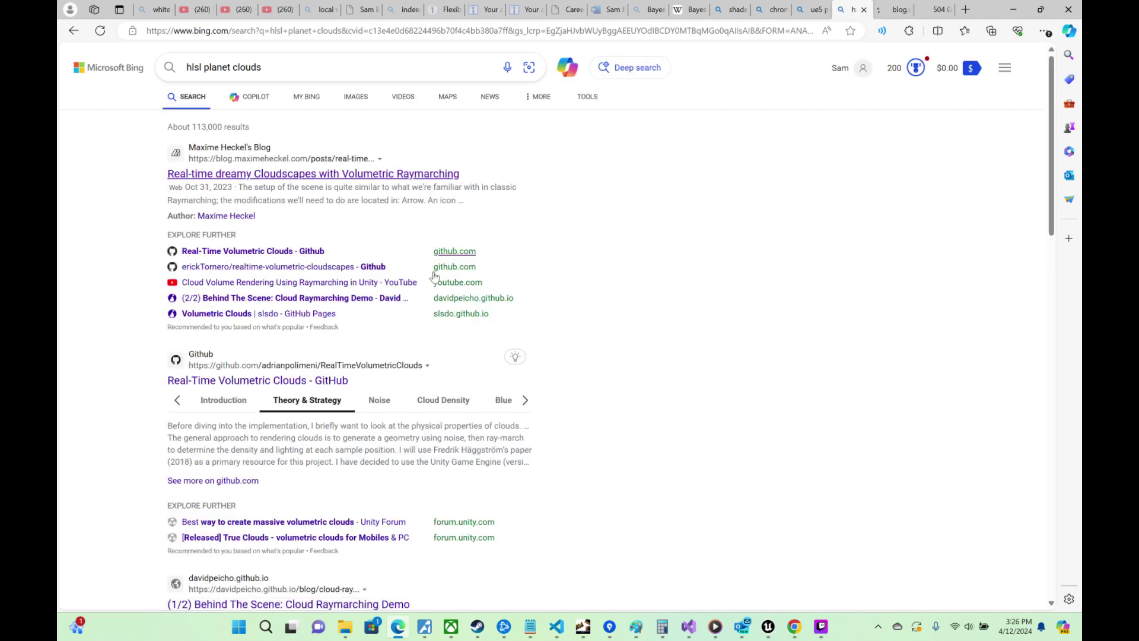
pyautogui.rightClick(313, 252)
pyautogui.click(356, 259)
pyautogui.rightClick(326, 270)
pyautogui.click(356, 286)
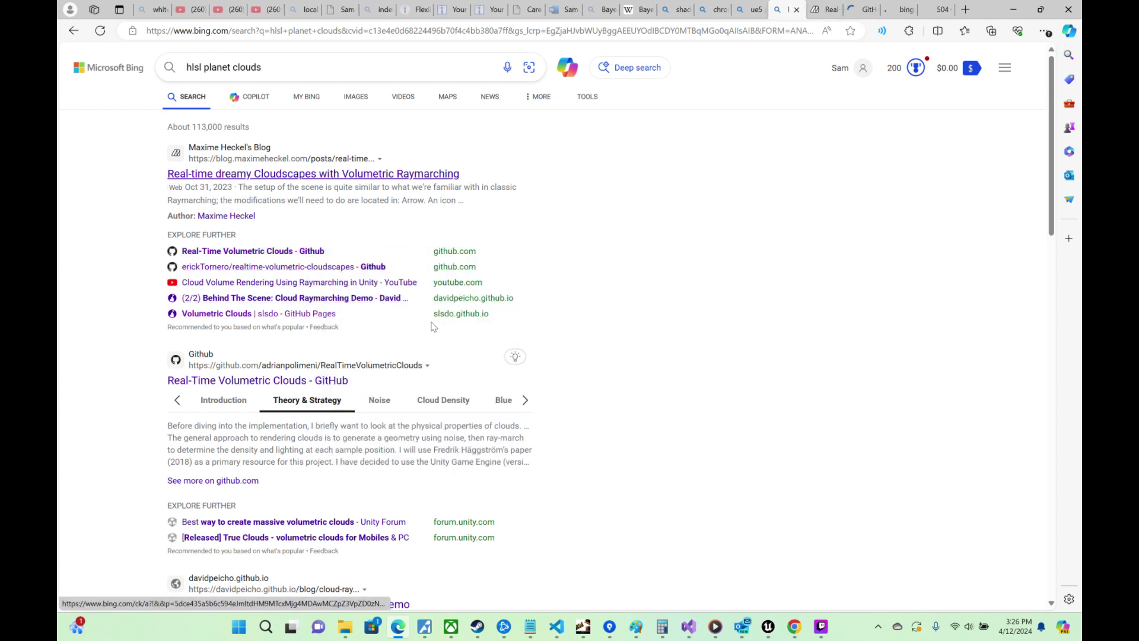
pyautogui.scroll(-3, 432, 326)
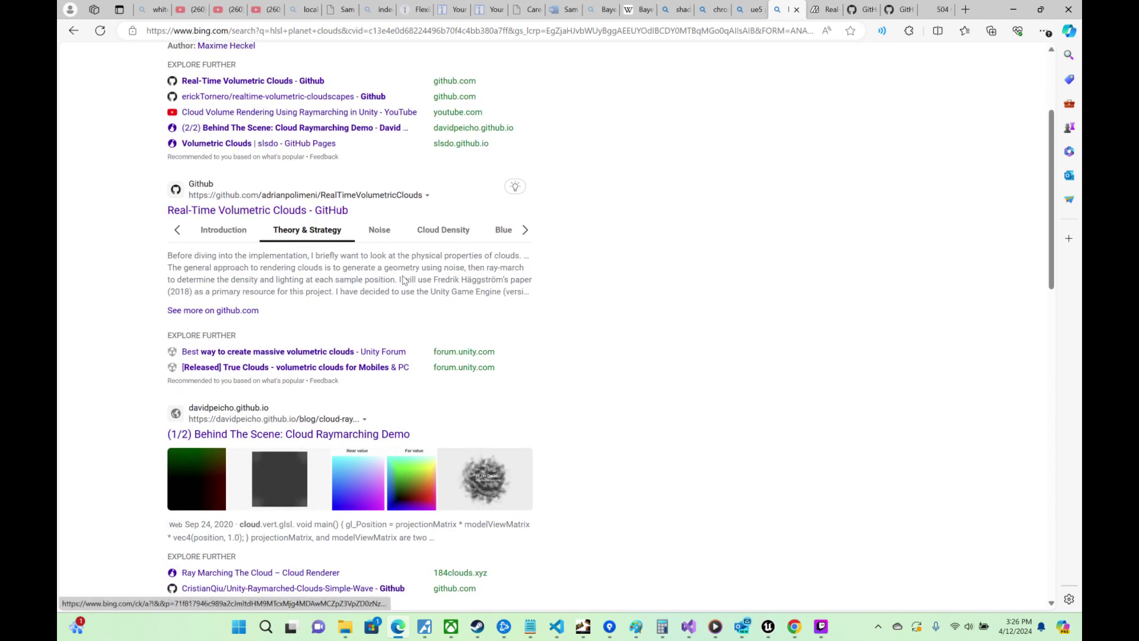
pyautogui.scroll(-6, 403, 280)
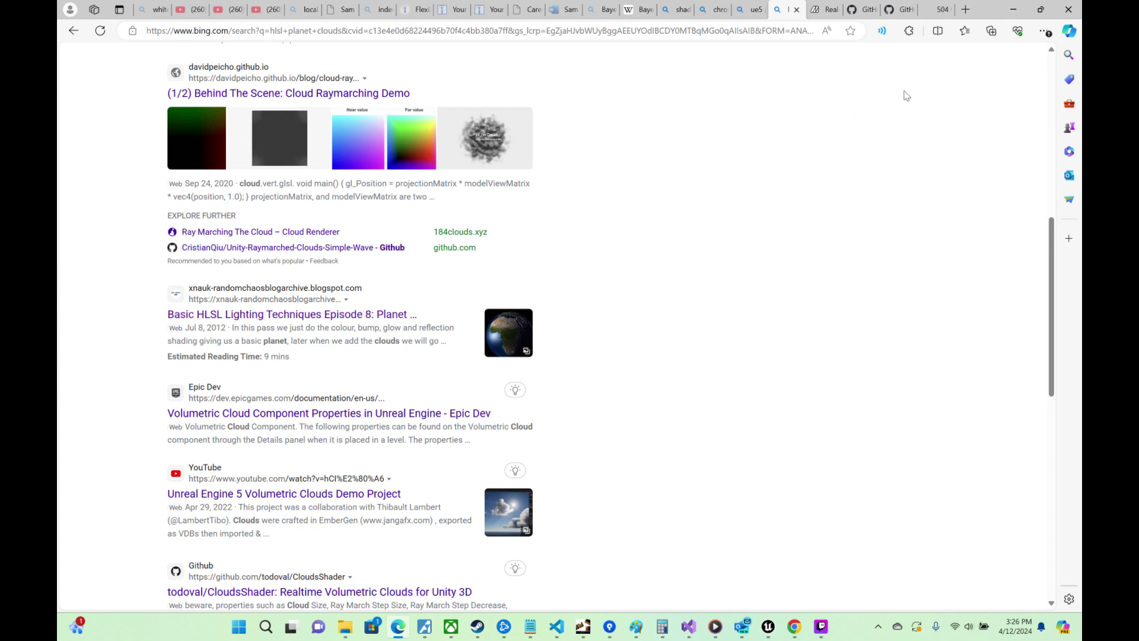
# Step: Read the introduction, sources and start of the volumetric rendering section in the article "Real-time dreamy Cloudscapes with Volumetric Raymarching"
pyautogui.click(824, 10)
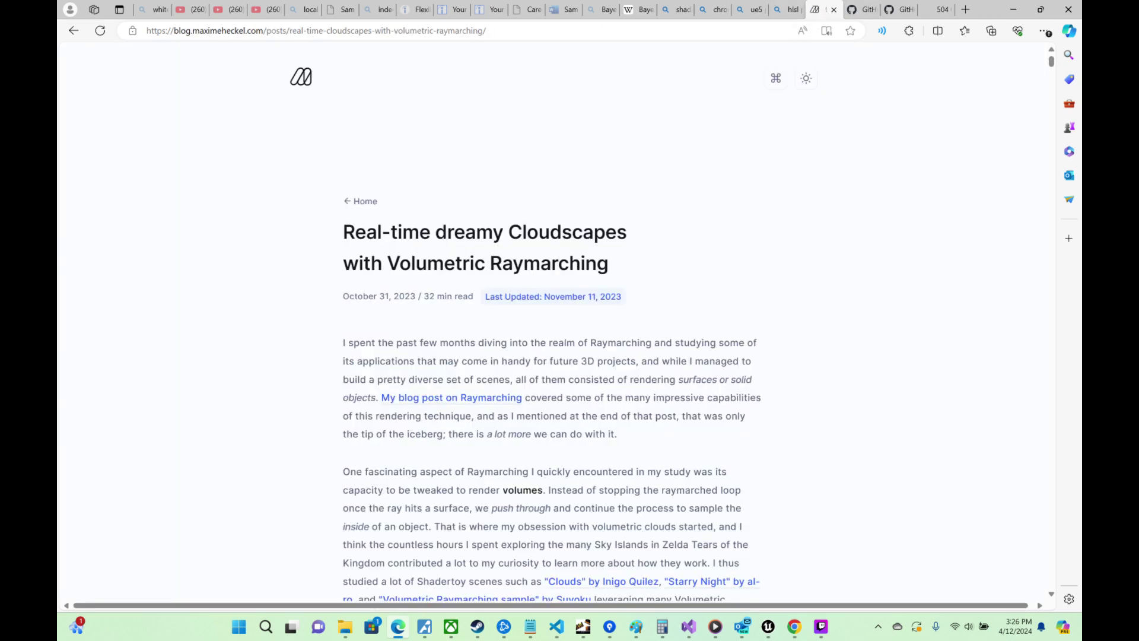
pyautogui.scroll(-7, 535, 268)
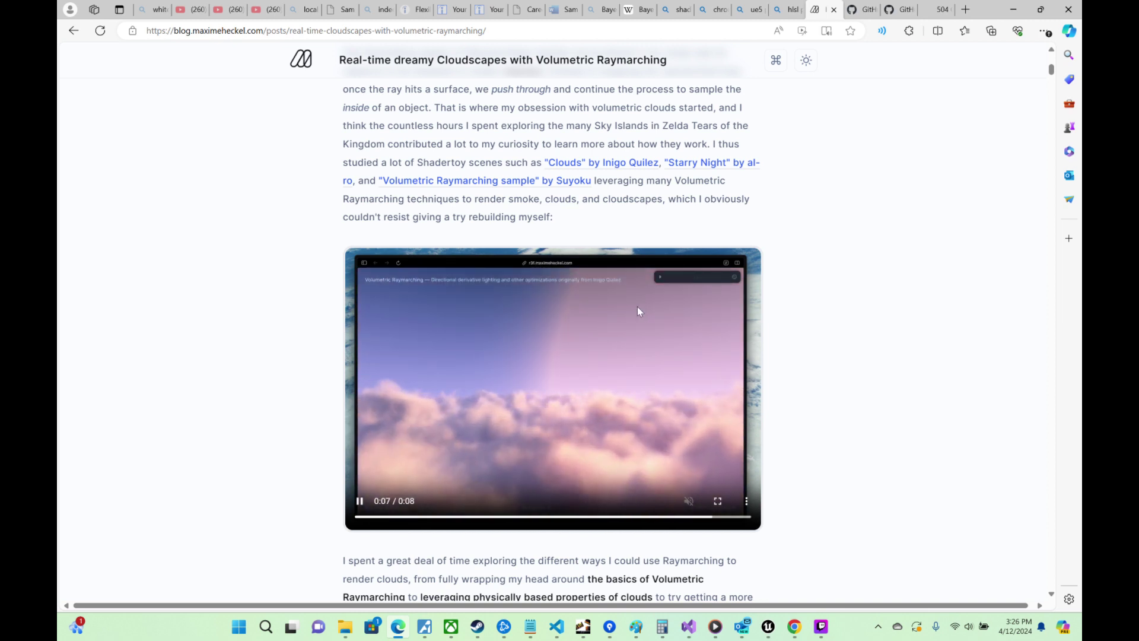
pyautogui.scroll(-4, 637, 306)
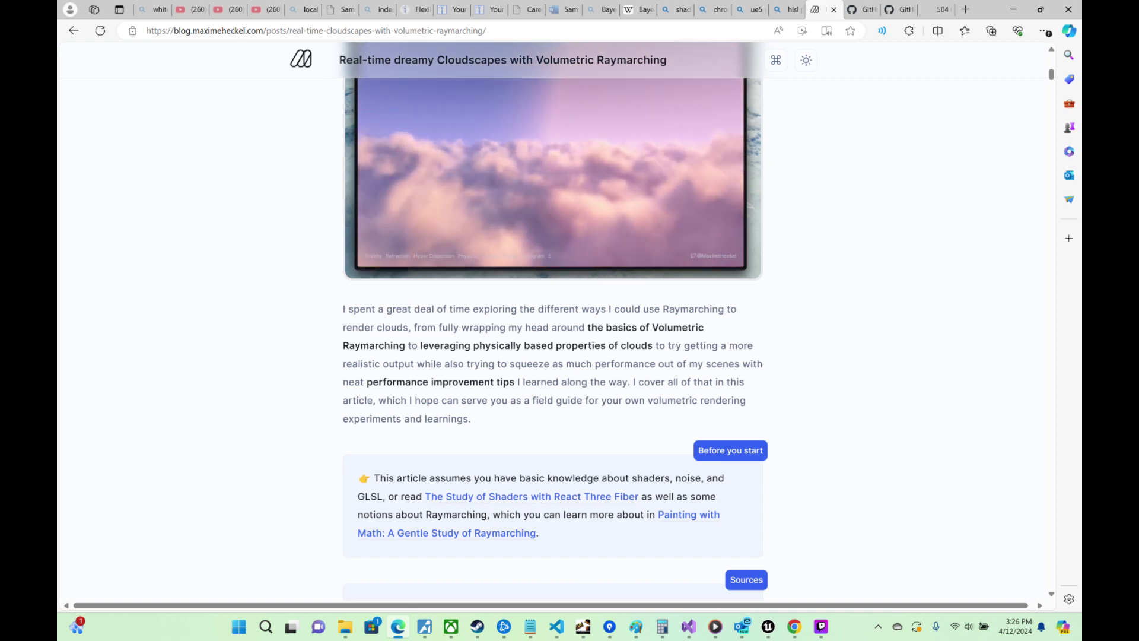
pyautogui.scroll(-5, 639, 311)
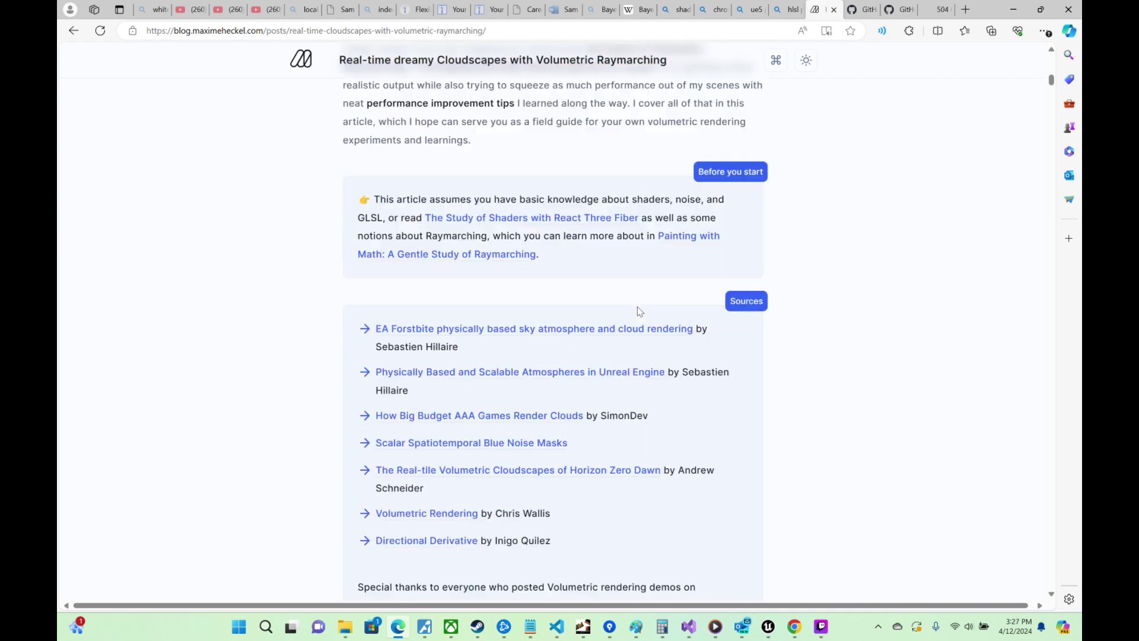
pyautogui.scroll(-7, 640, 311)
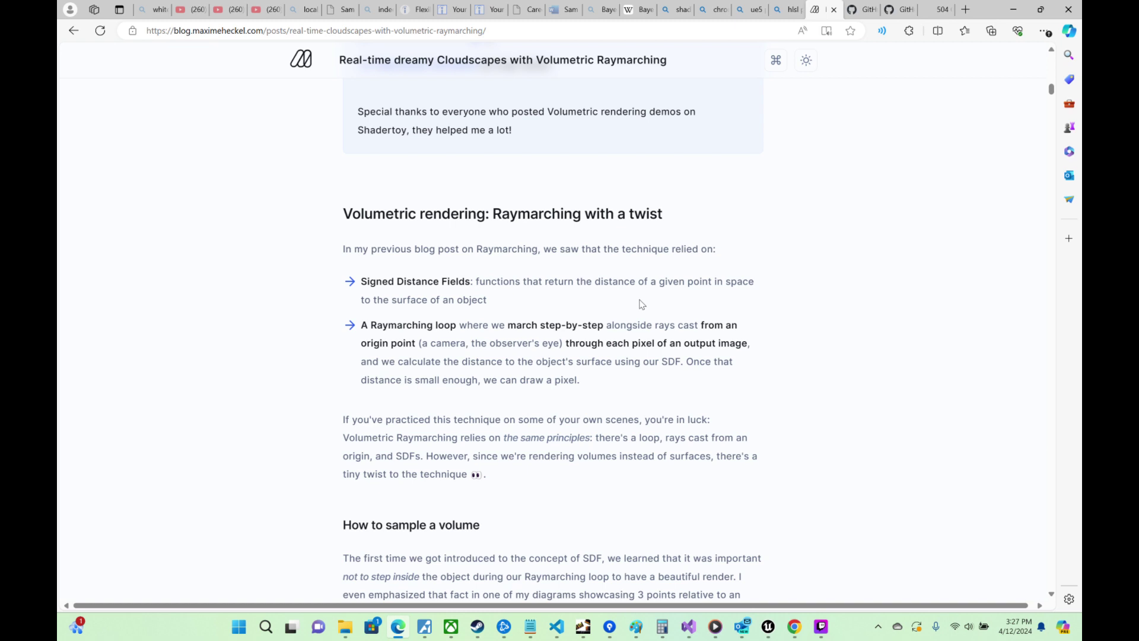
pyautogui.scroll(-1, 641, 303)
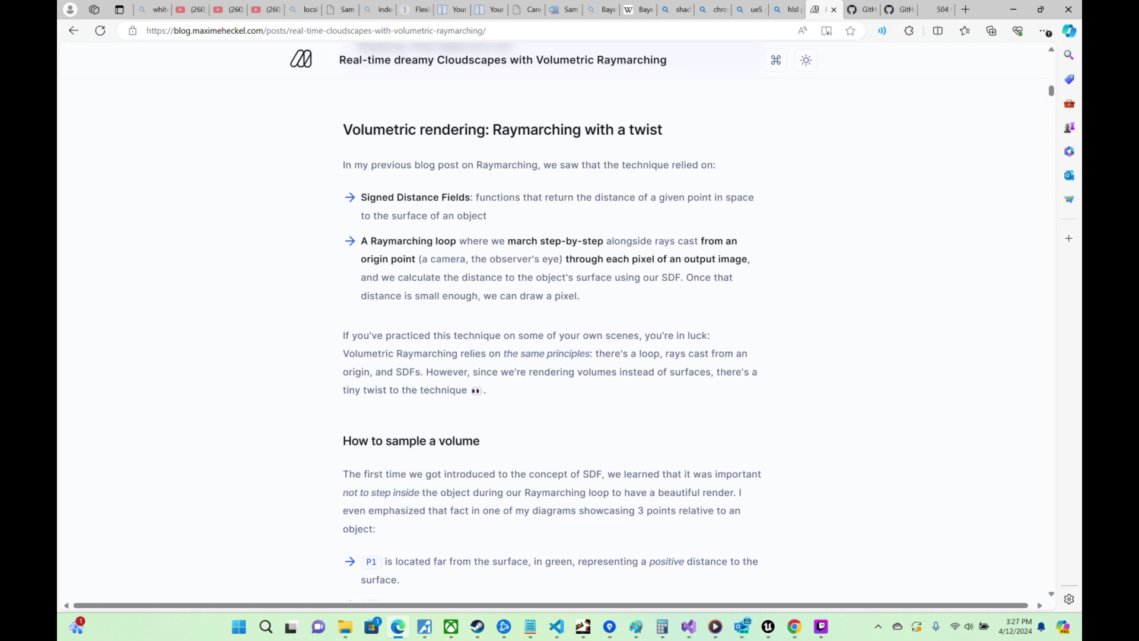
pyautogui.scroll(-2, 579, 264)
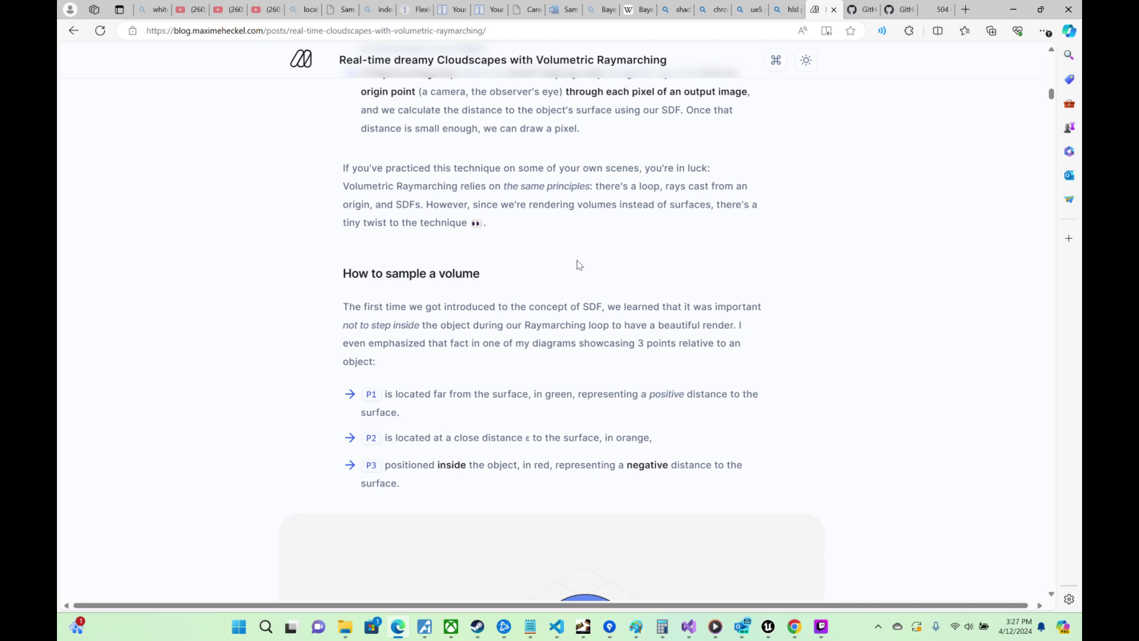
# Step: Examine the article's volume sampling explanation, including the step-by-step raymarching widget and the diagram of points inside and outside the sphere
pyautogui.scroll(-15, 580, 266)
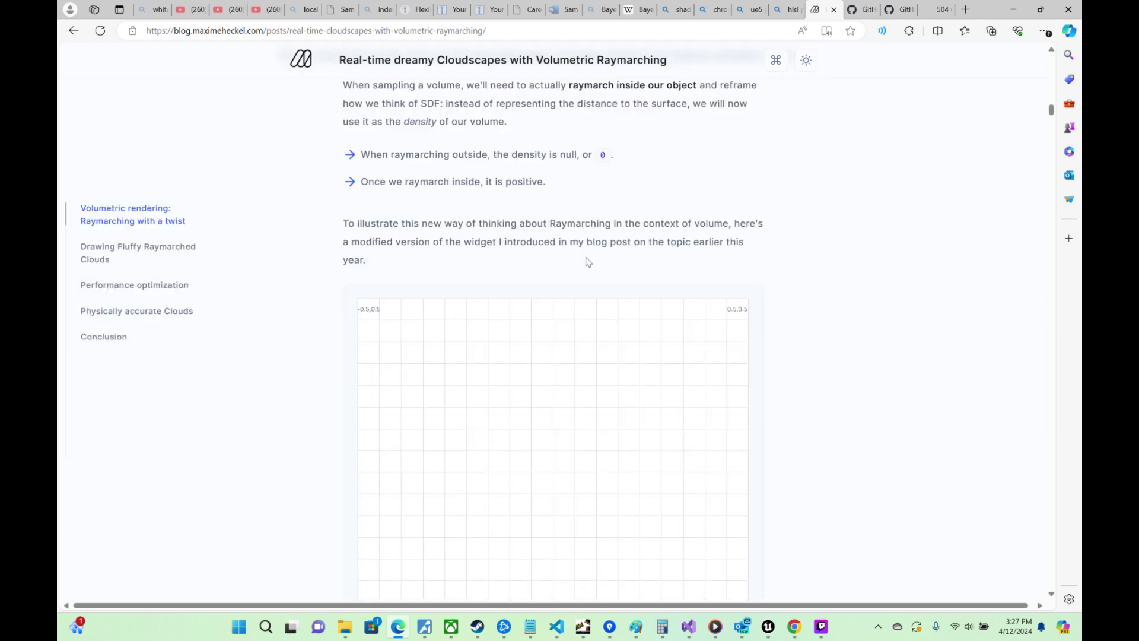
pyautogui.scroll(-7, 588, 262)
pyautogui.scroll(4, 594, 262)
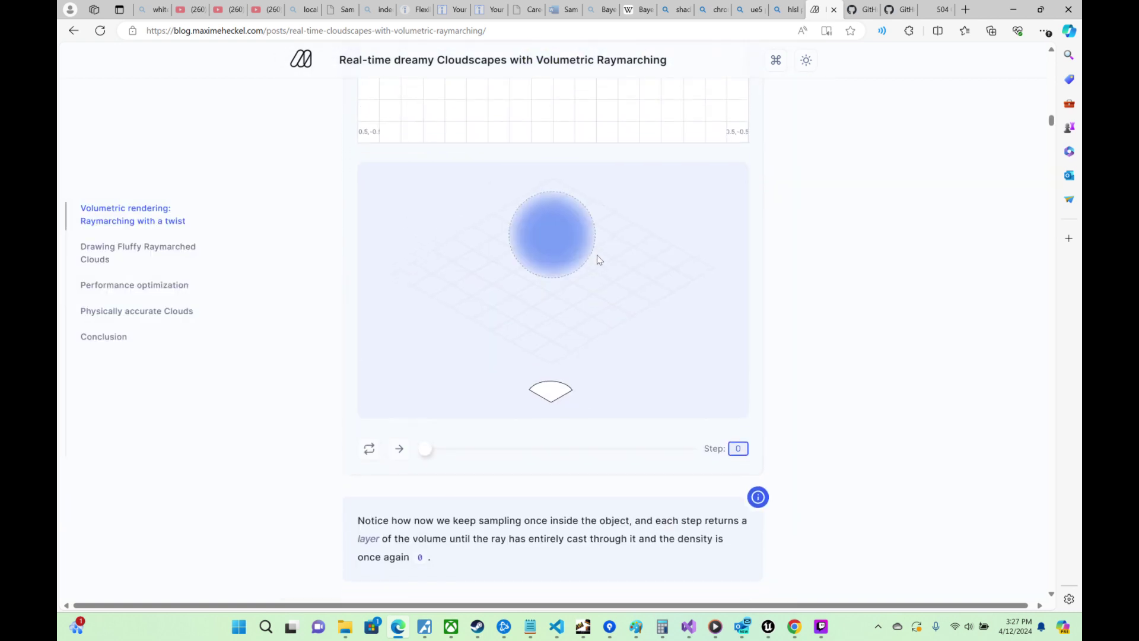
pyautogui.scroll(-10, 598, 259)
pyautogui.scroll(-15, 599, 258)
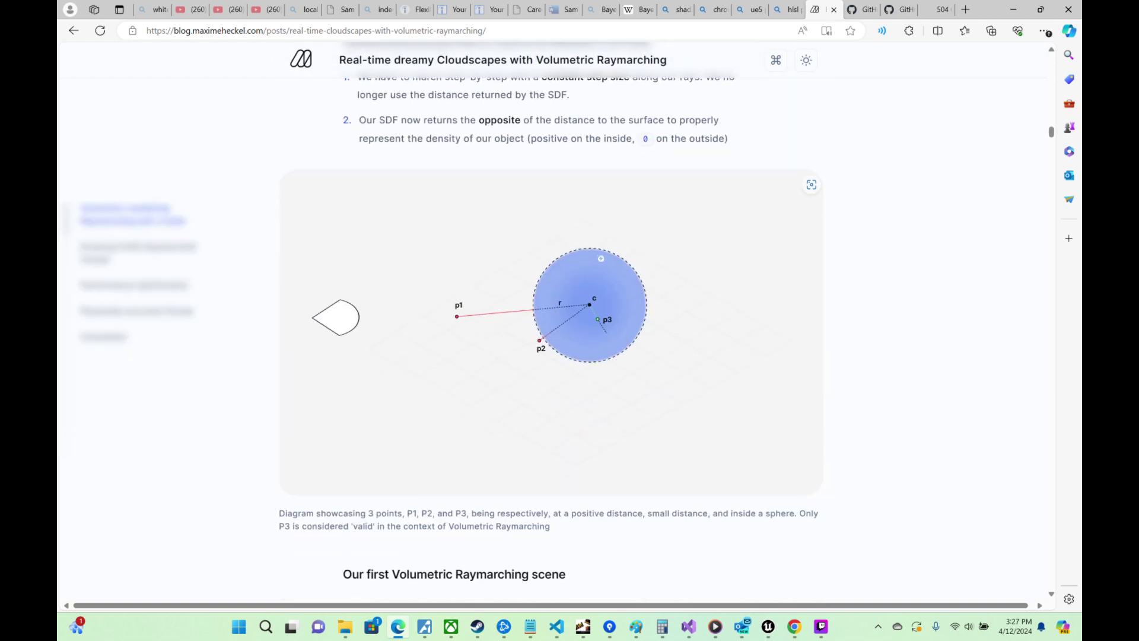
# Step: Read the Drawing Fluffy Raymarched Clouds section, comparing the noise functions for raymarched landscapes and volumetric clouds
pyautogui.scroll(-15, 608, 262)
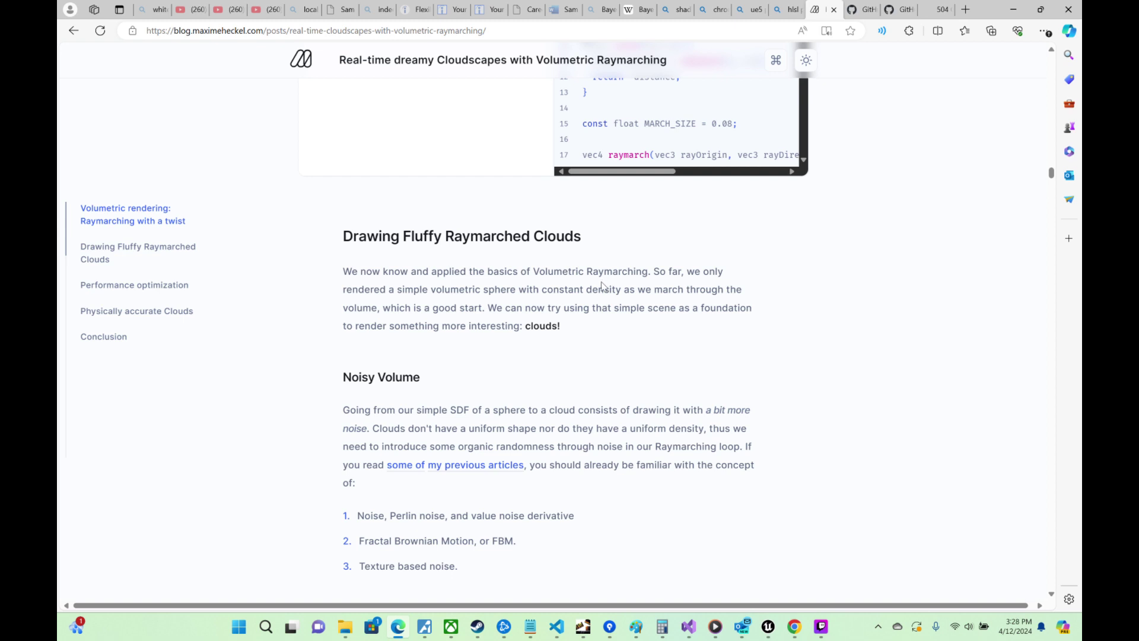
pyautogui.scroll(-1, 603, 287)
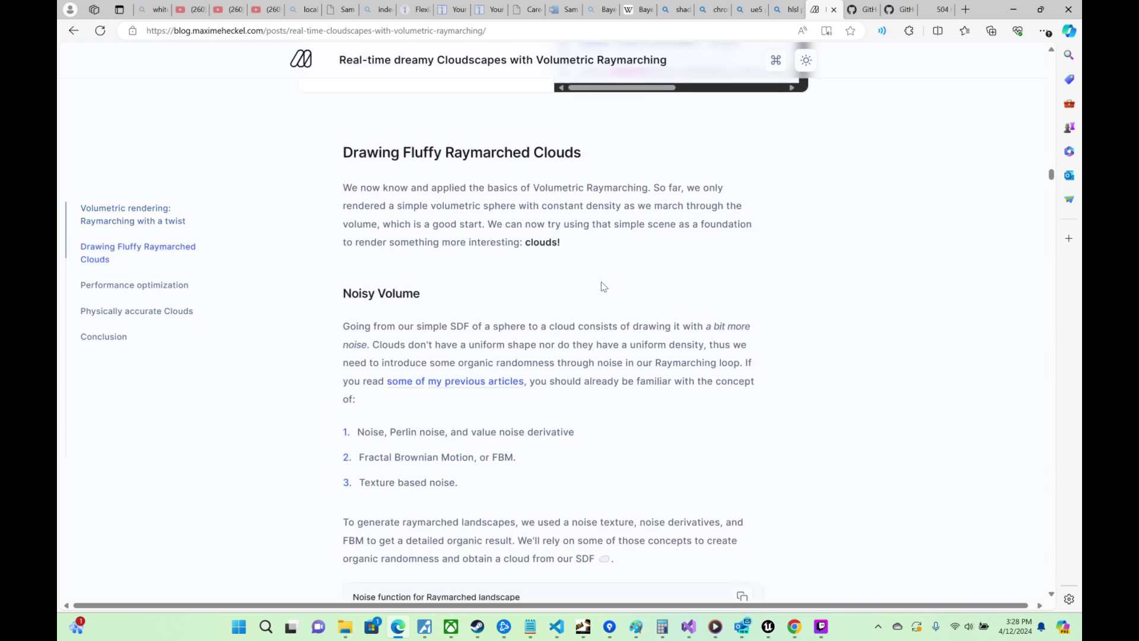
pyautogui.scroll(-2, 603, 286)
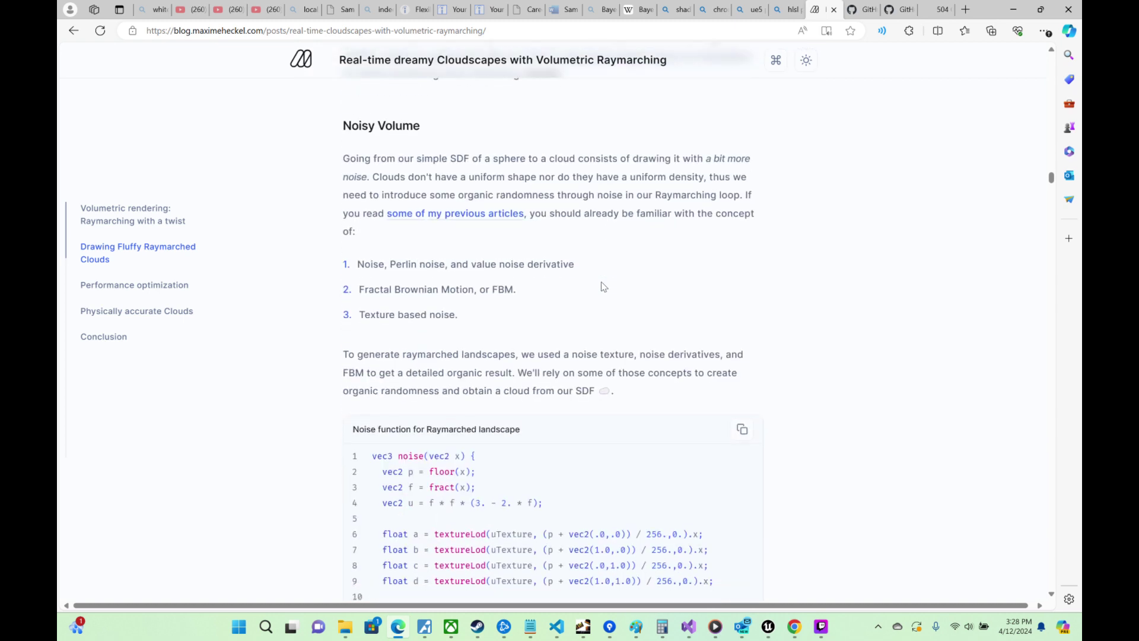
pyautogui.scroll(-2, 603, 286)
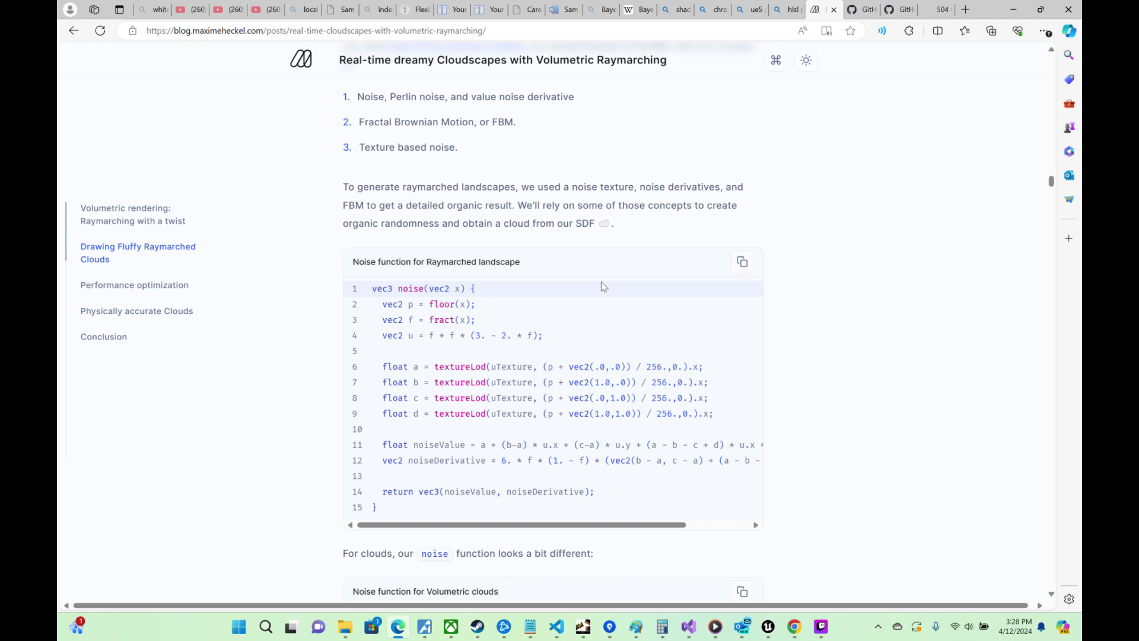
pyautogui.scroll(-4, 601, 281)
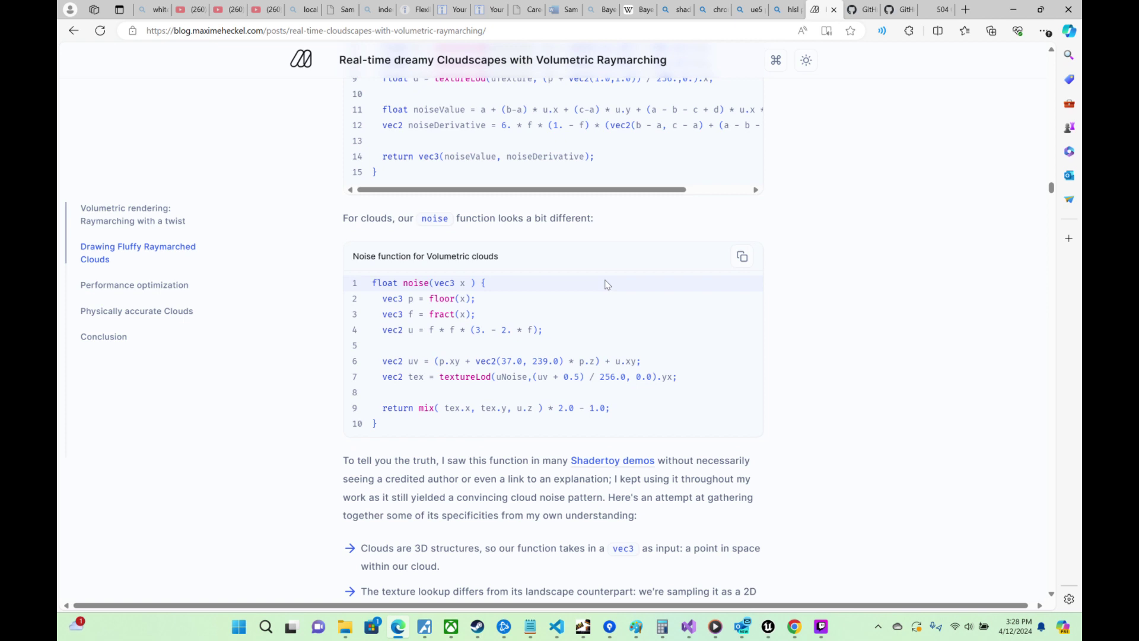
# Step: Open the article's Shadertoy demos link about the cloud noise function in a new tab and check that page
pyautogui.scroll(-4, 607, 284)
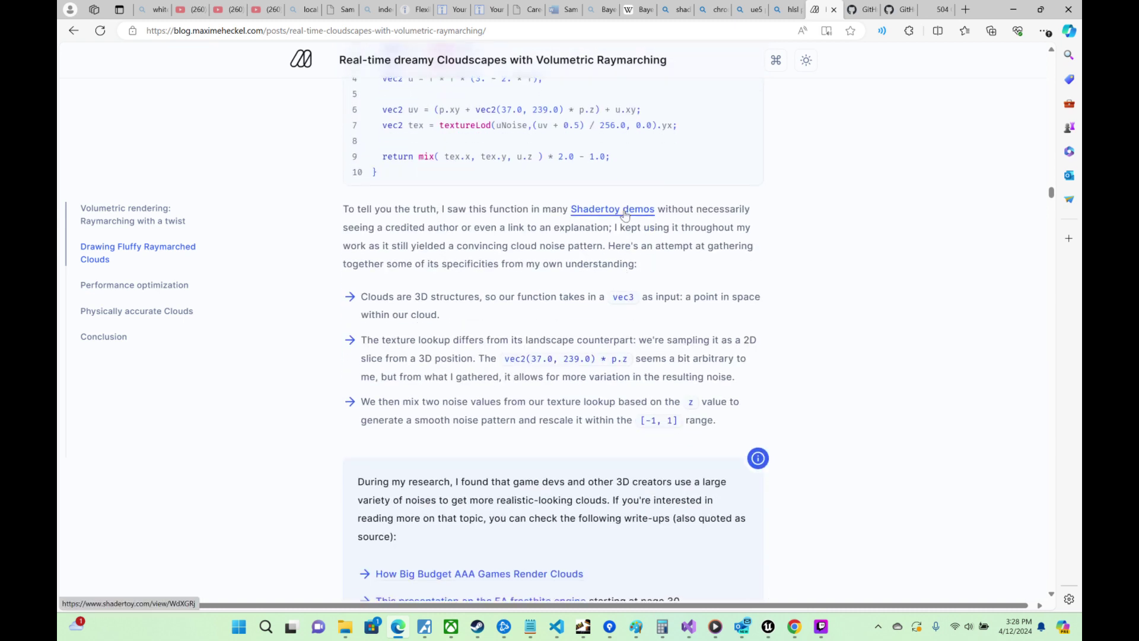
pyautogui.rightClick(624, 215)
pyautogui.click(643, 224)
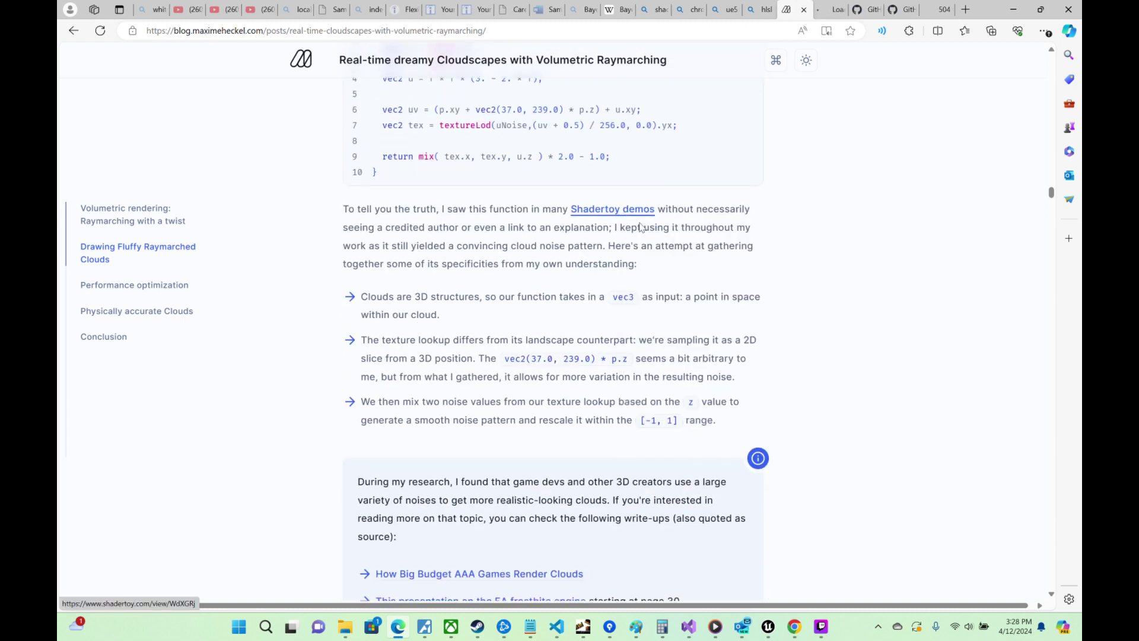
pyautogui.click(824, 10)
# Step: Skim the RealTimeVolumetricClouds README on GitHub, covering its noise, cloud density, lighting and works cited sections
pyautogui.click(860, 6)
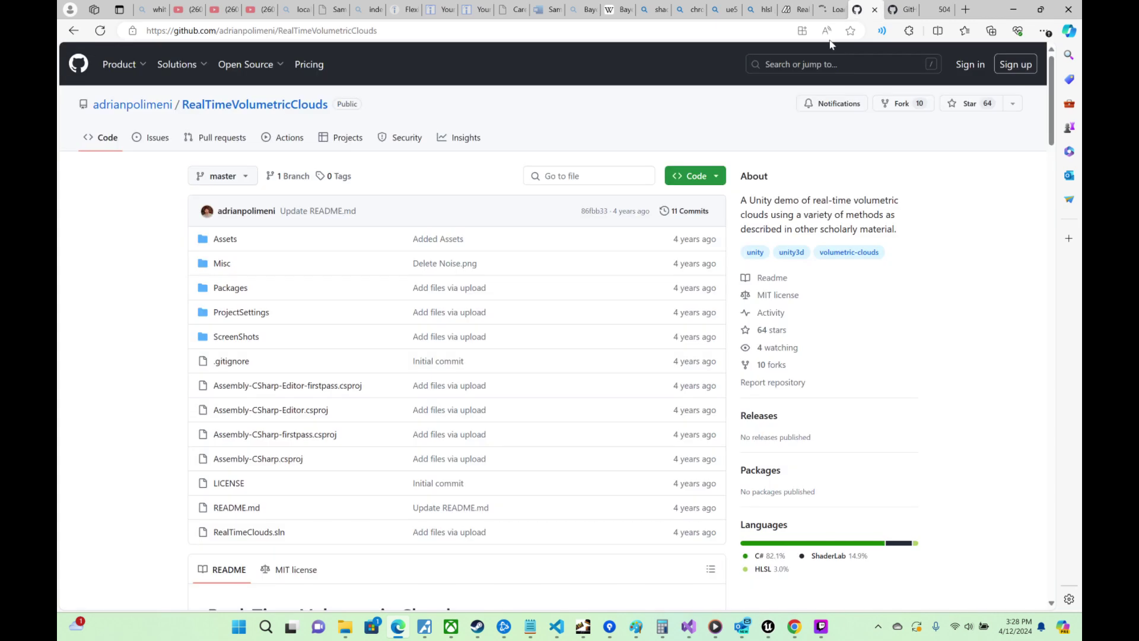
pyautogui.scroll(-7, 623, 214)
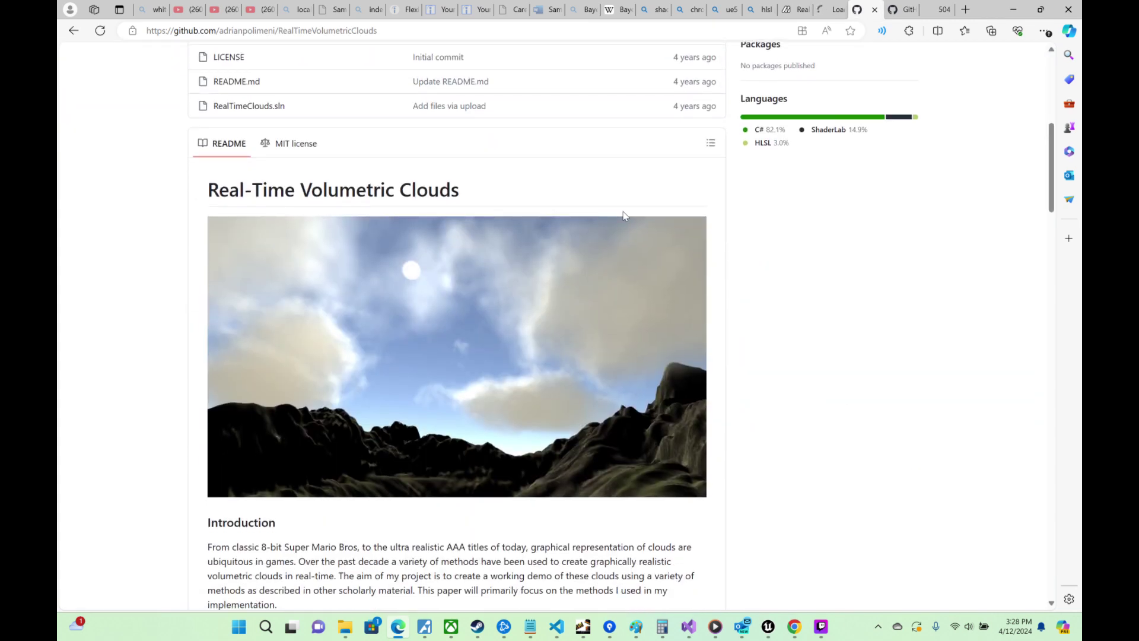
pyautogui.scroll(-4, 623, 216)
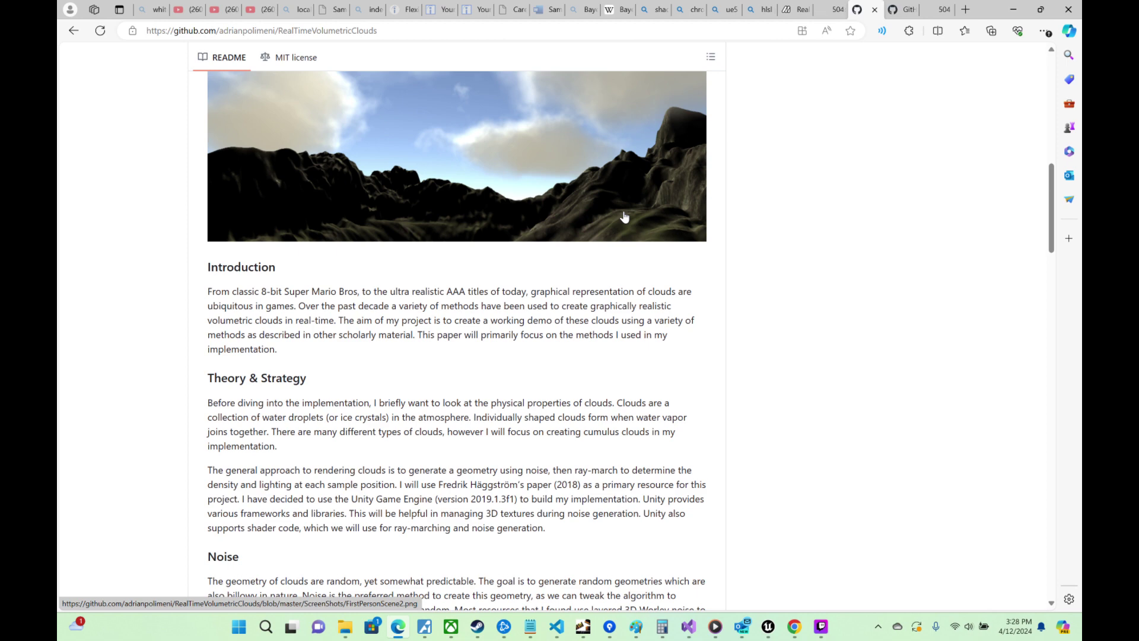
pyautogui.scroll(-15, 624, 216)
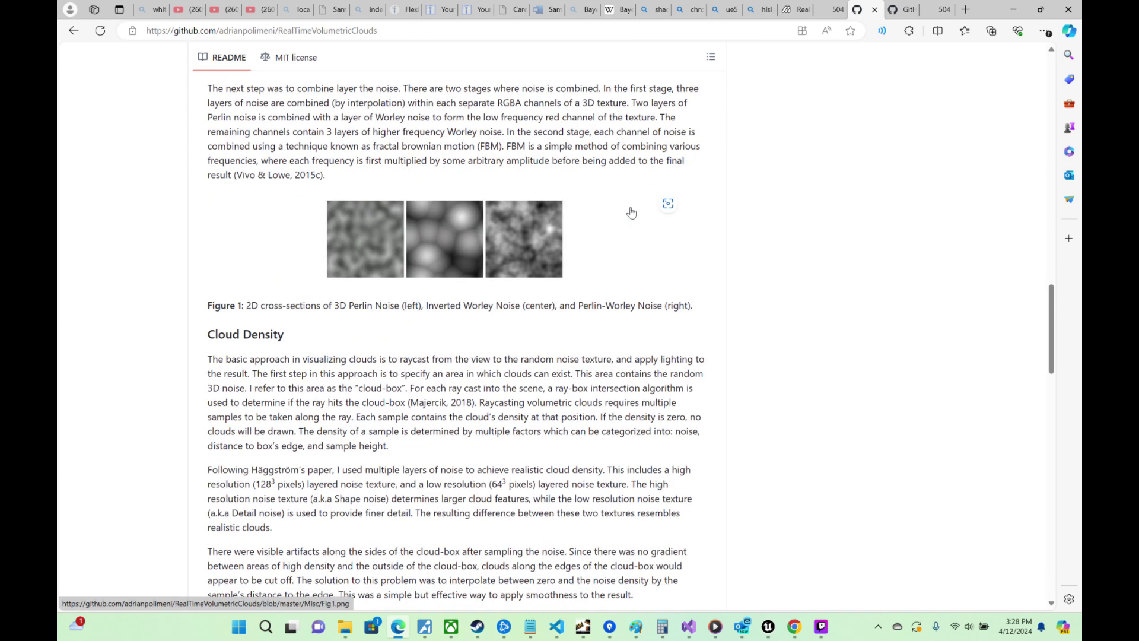
pyautogui.scroll(-5, 631, 213)
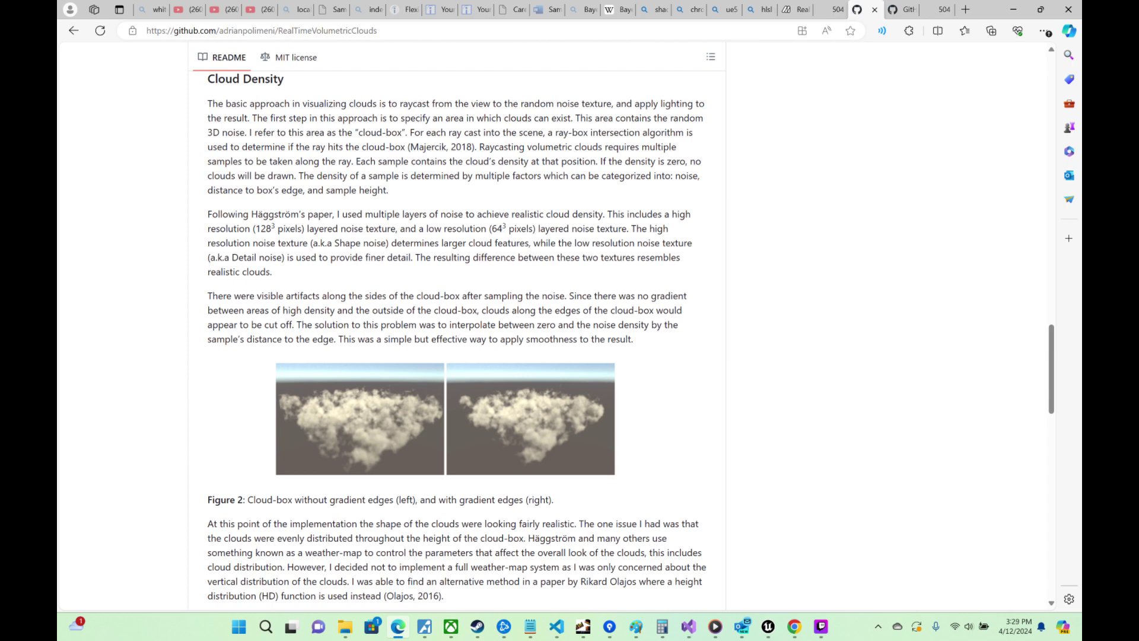
pyautogui.scroll(-20, 457, 339)
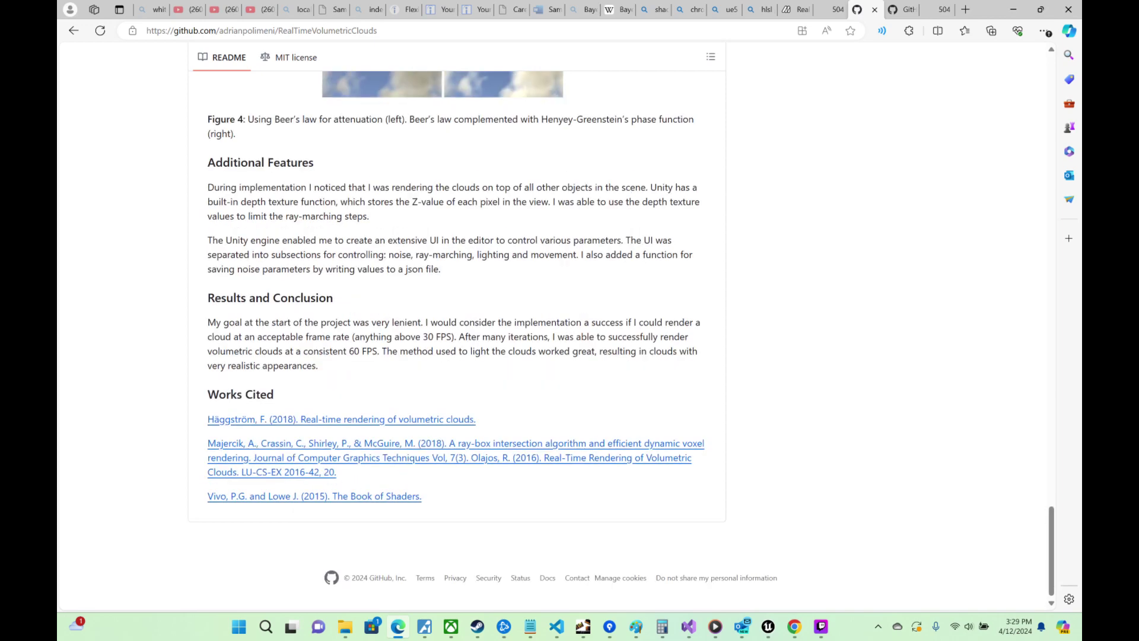
pyautogui.scroll(5, 689, 139)
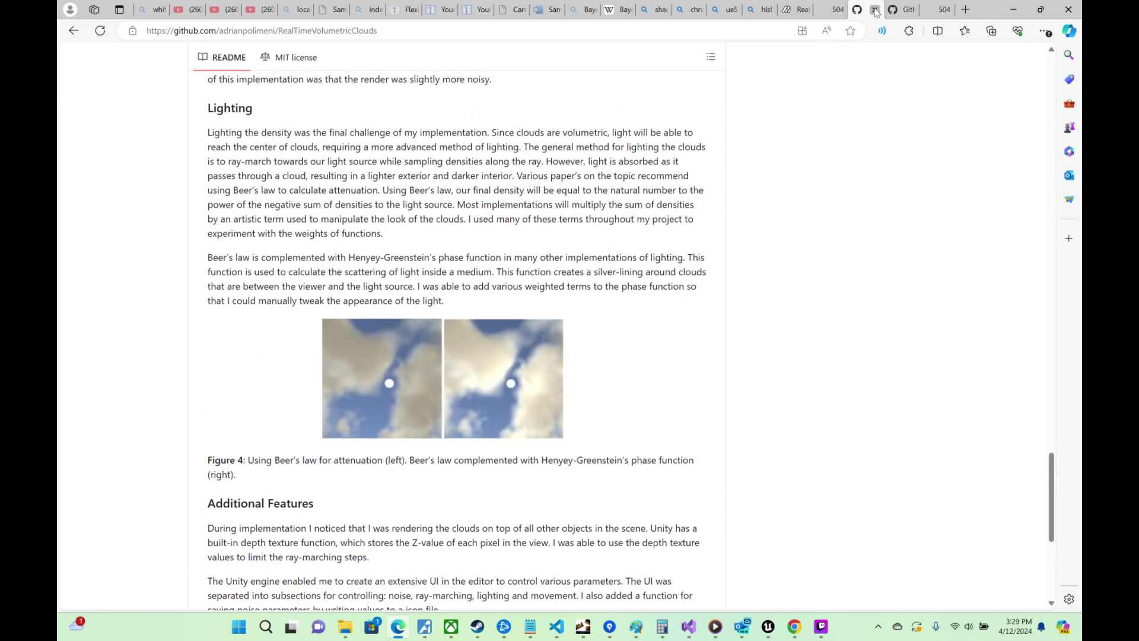
# Step: Close the RealTimeVolumetricClouds page and skim the requirements and progress images in the realtime-volumetric-cloudscapes README
pyautogui.click(875, 10)
pyautogui.scroll(-5, 606, 244)
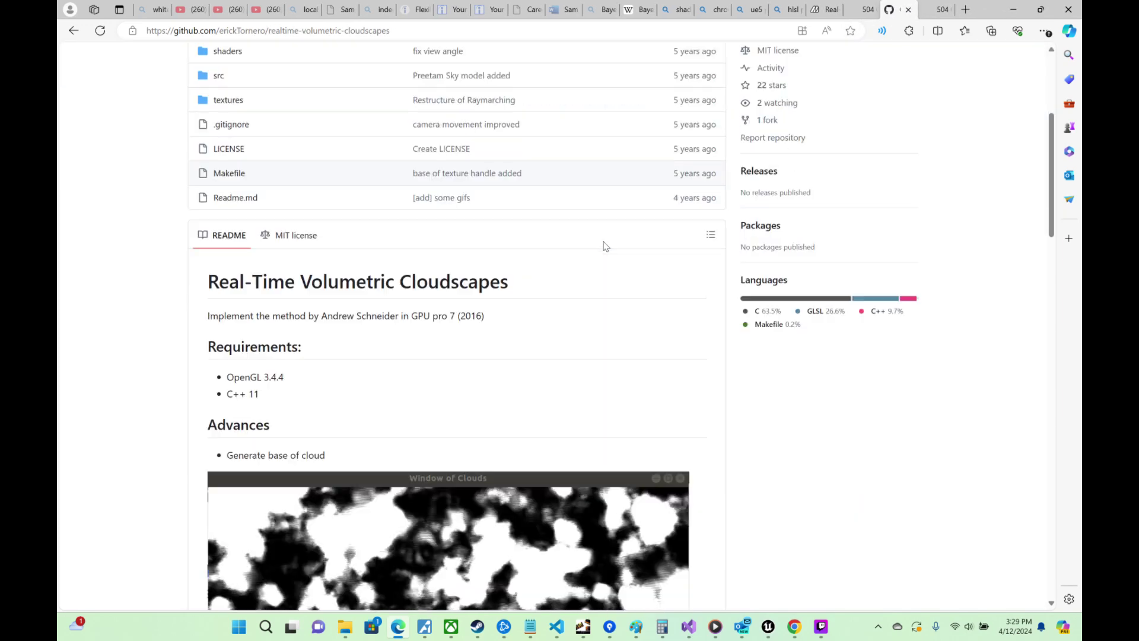
pyautogui.scroll(-3, 606, 245)
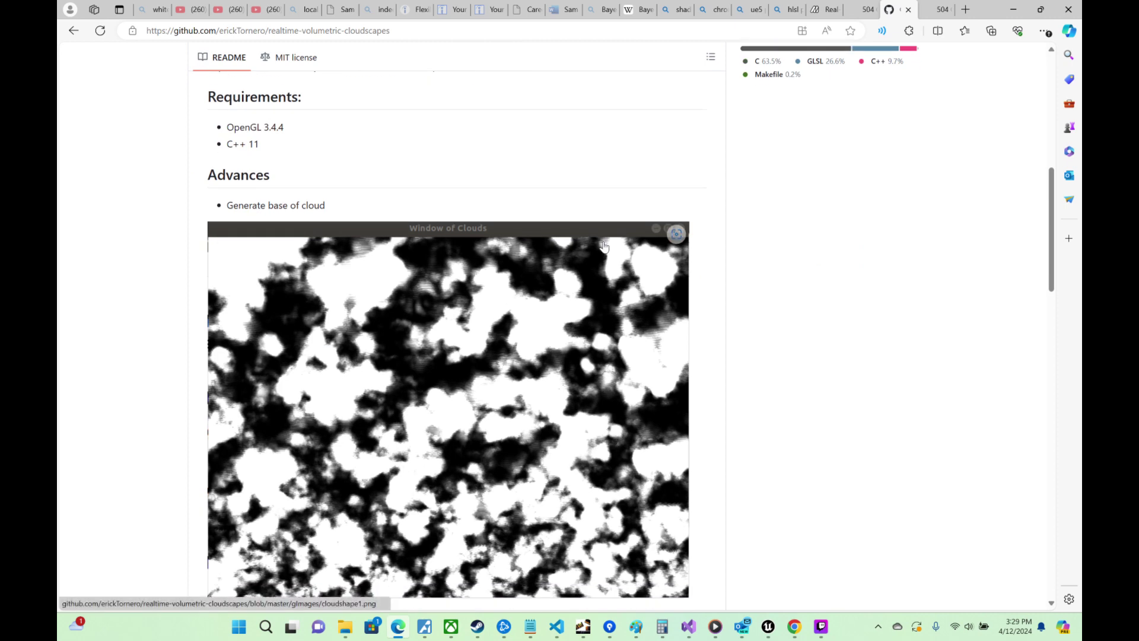
pyautogui.scroll(-18, 604, 246)
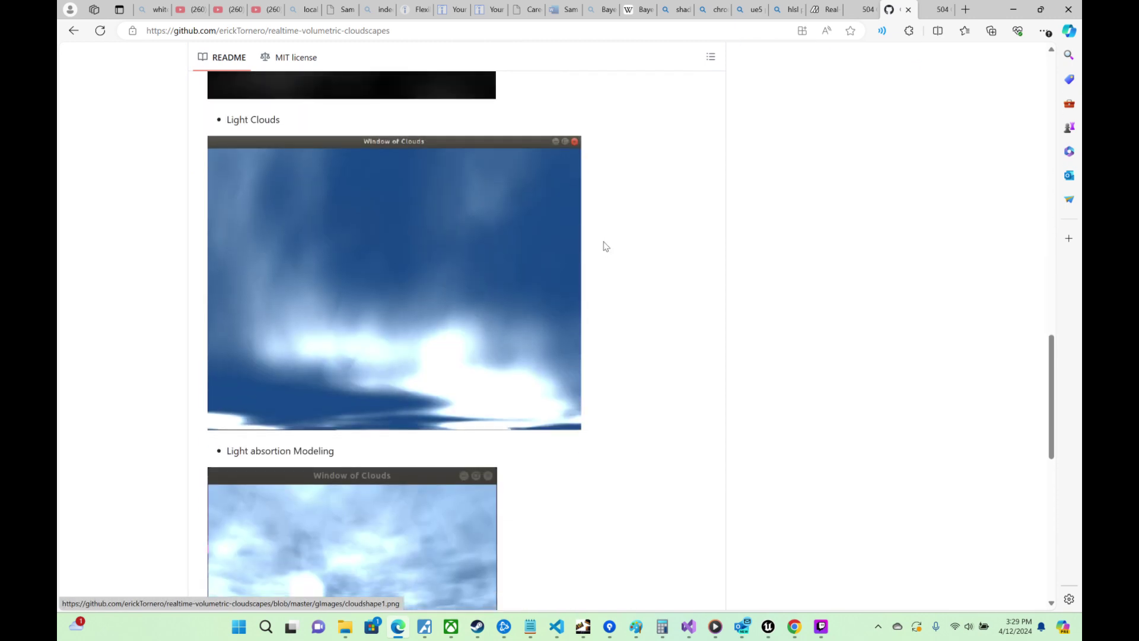
pyautogui.scroll(-5, 604, 245)
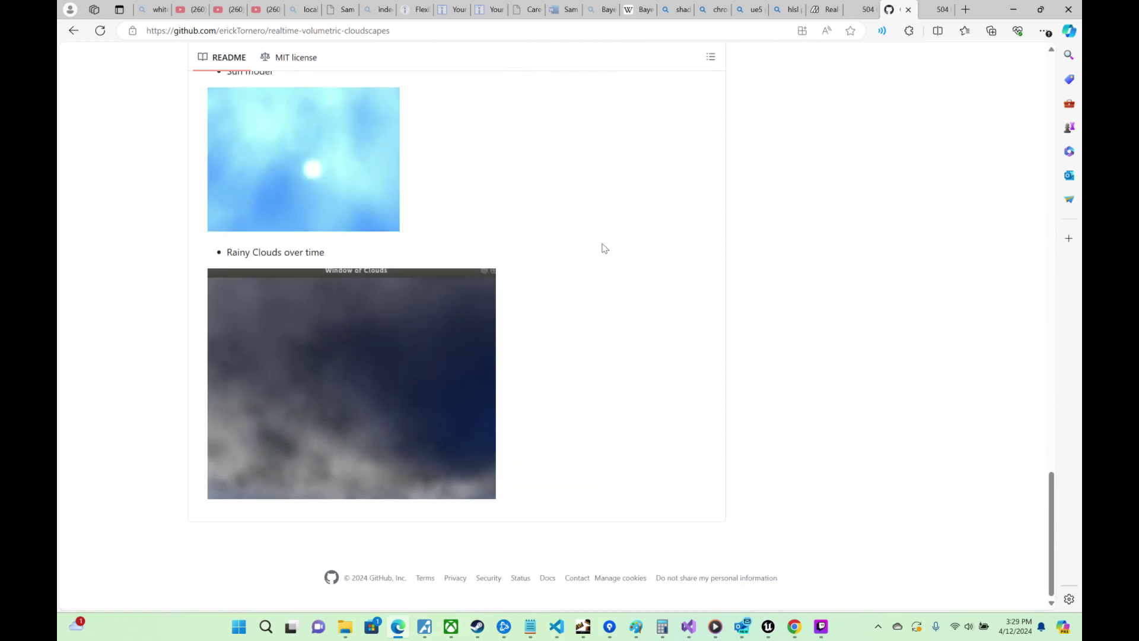
# Step: Close the realtime-volumetric-cloudscapes tab and both Shadertoy tabs, returning to the dreamy Cloudscapes article
pyautogui.click(909, 11)
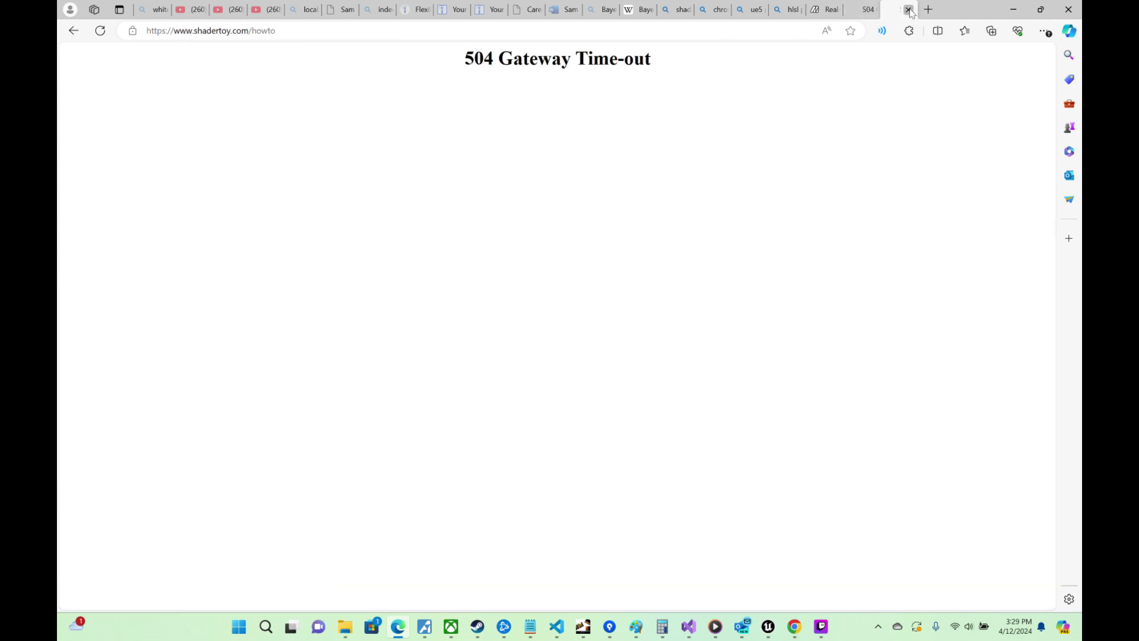
pyautogui.click(909, 10)
pyautogui.click(946, 10)
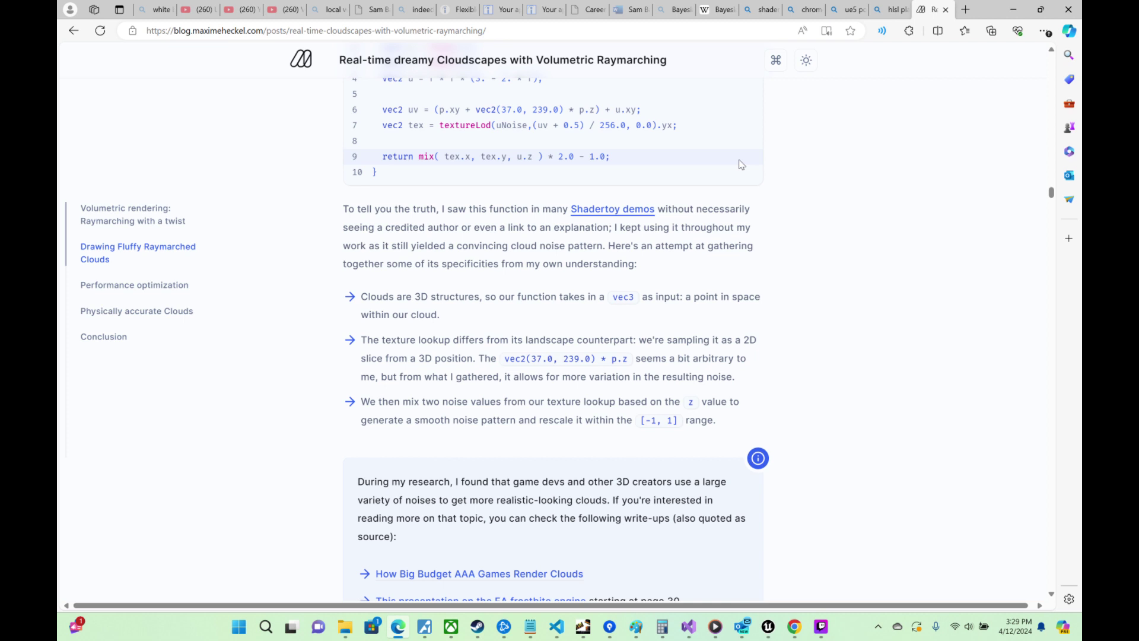
# Step: Open the write-up "How Big Budget AAA Games Render Clouds" from the article's info box in a new tab
pyautogui.scroll(-5, 730, 177)
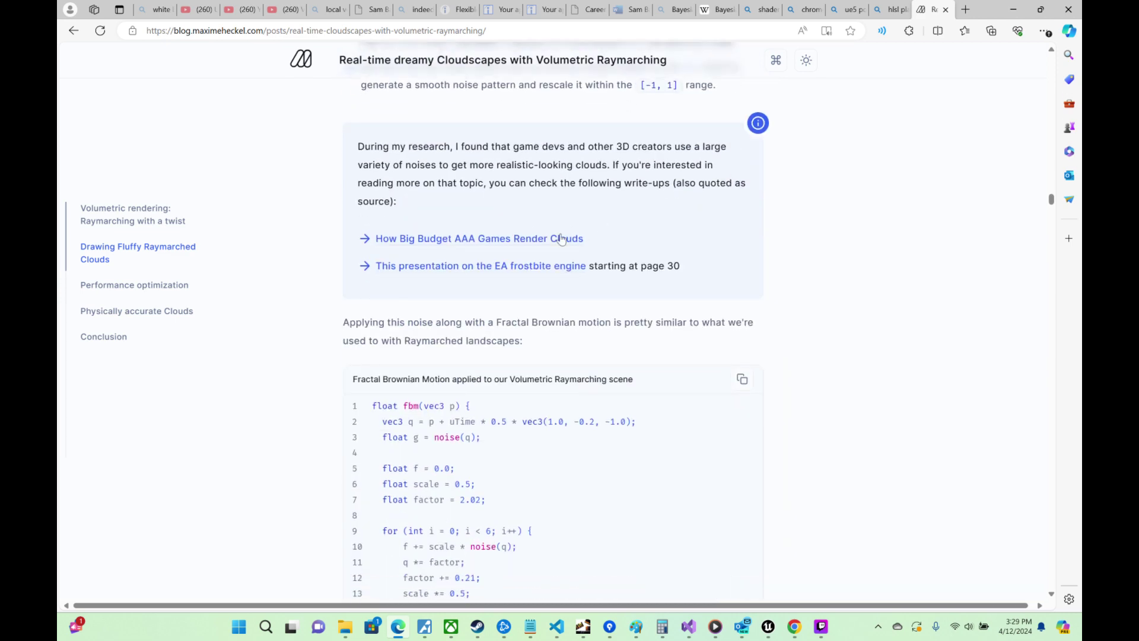
pyautogui.rightClick(531, 240)
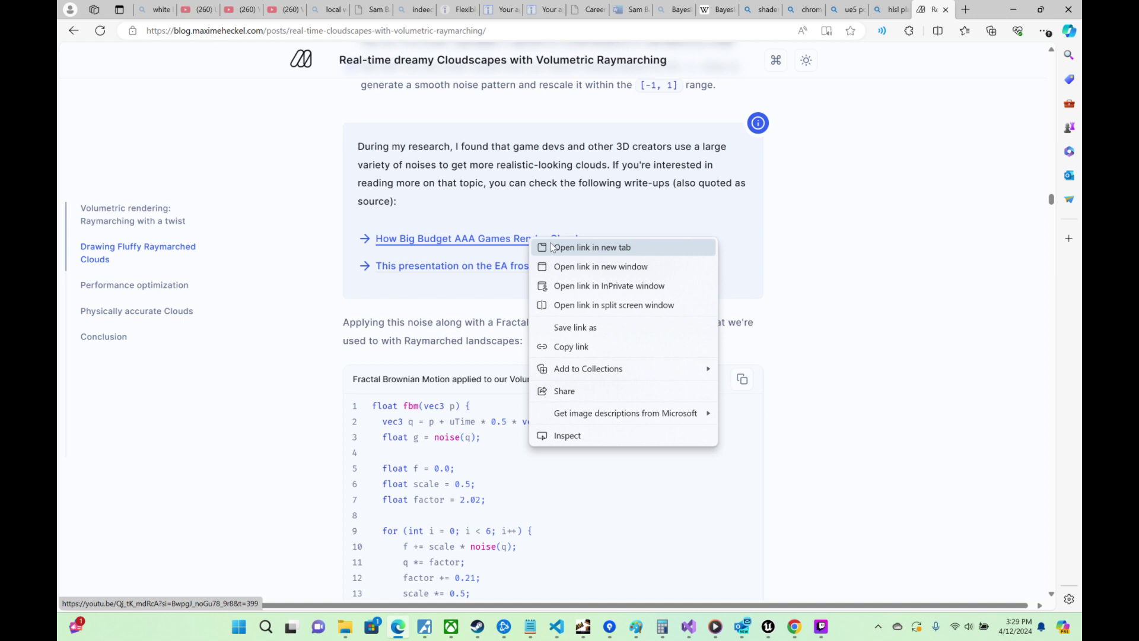
pyautogui.click(551, 248)
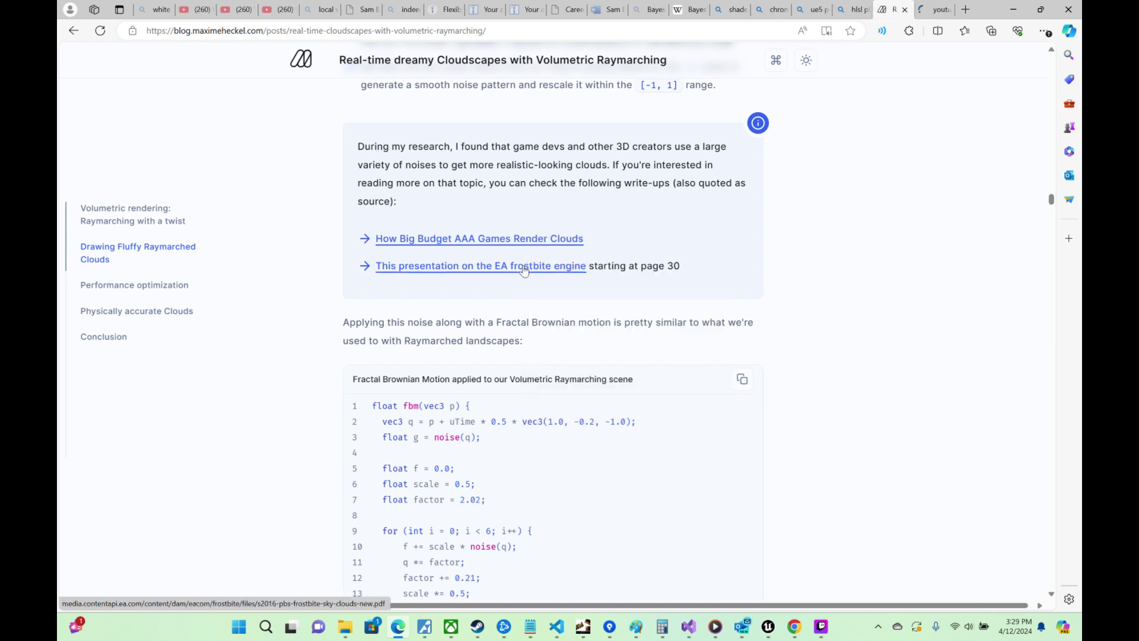
# Step: Read the Fractal Brownian Motion code and run the cloud demo below it to view the rendered preview
pyautogui.scroll(-3, 683, 261)
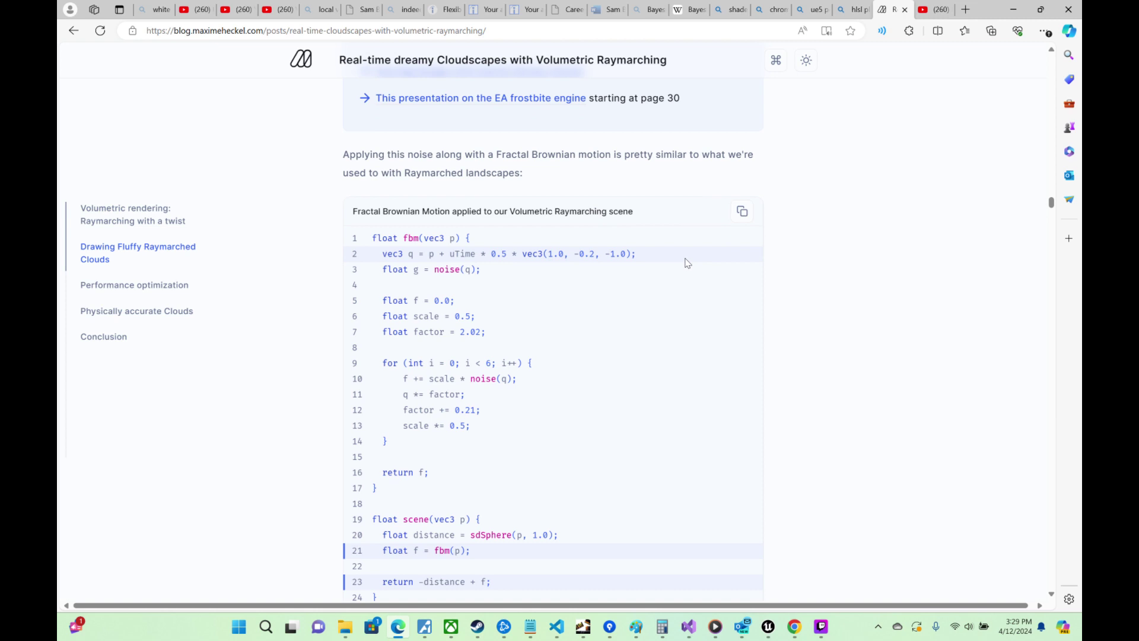
pyautogui.scroll(-6, 687, 263)
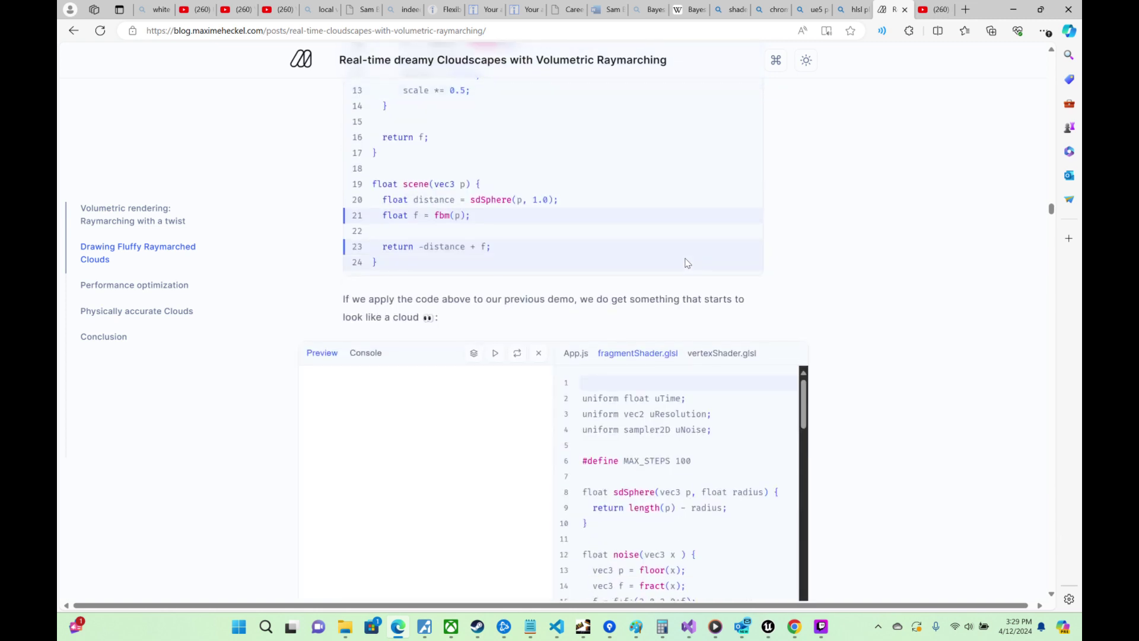
pyautogui.scroll(-3, 465, 317)
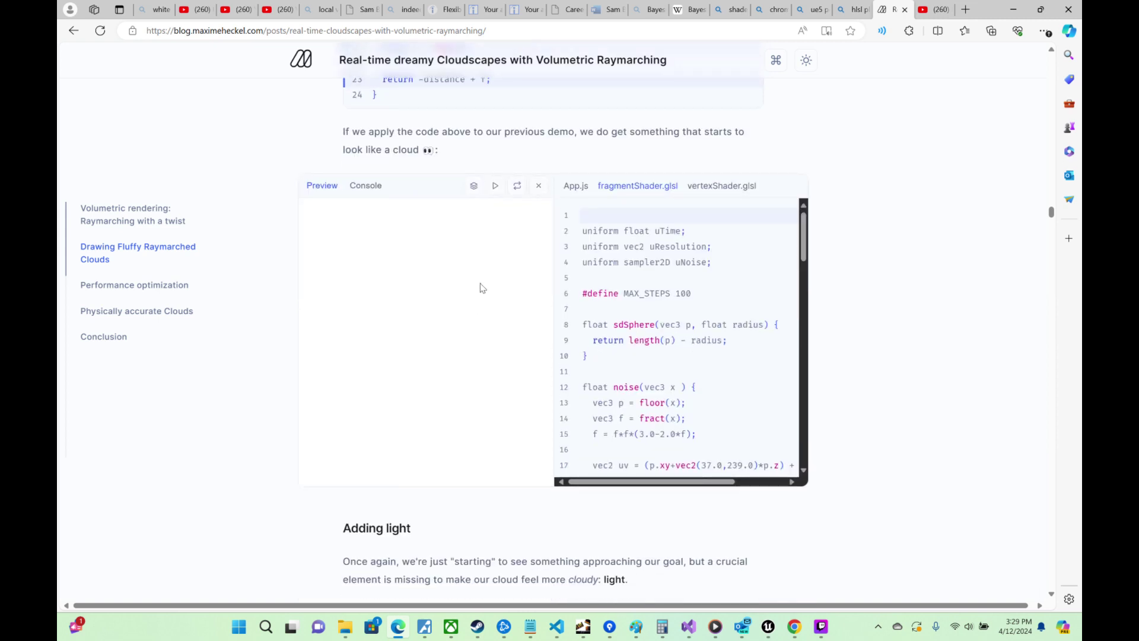
pyautogui.click(496, 186)
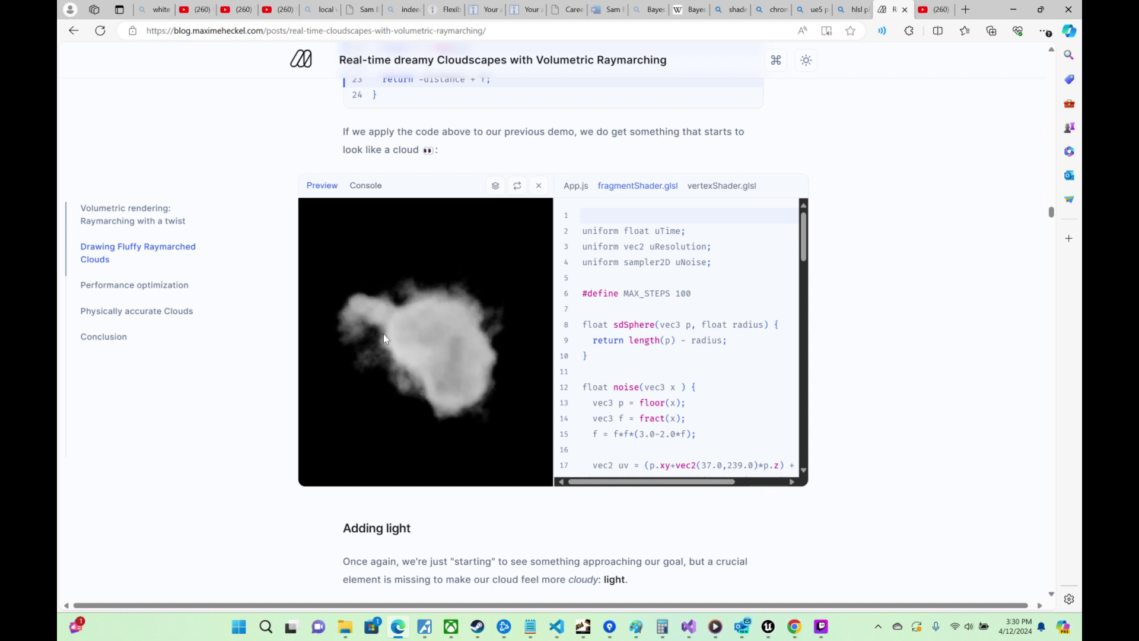
pyautogui.rightClick(362, 305)
pyautogui.click(860, 311)
# Step: Skim the Adding light section, from the diffuse lighting code to the demo of the lit volumetric cloud
pyautogui.scroll(-5, 823, 312)
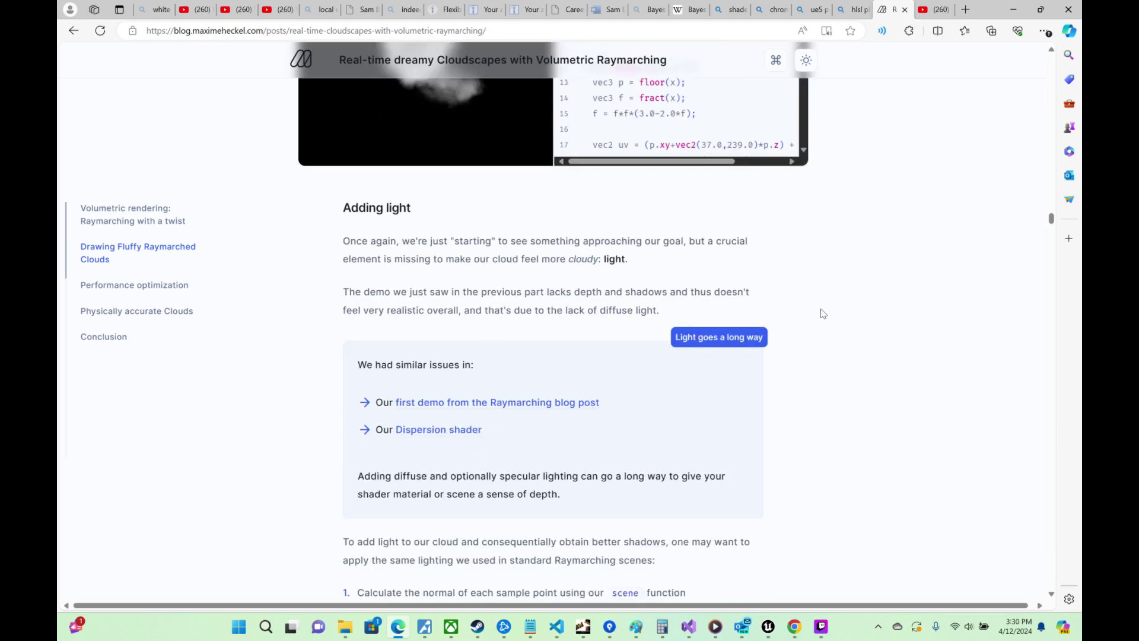
pyautogui.scroll(-12, 798, 299)
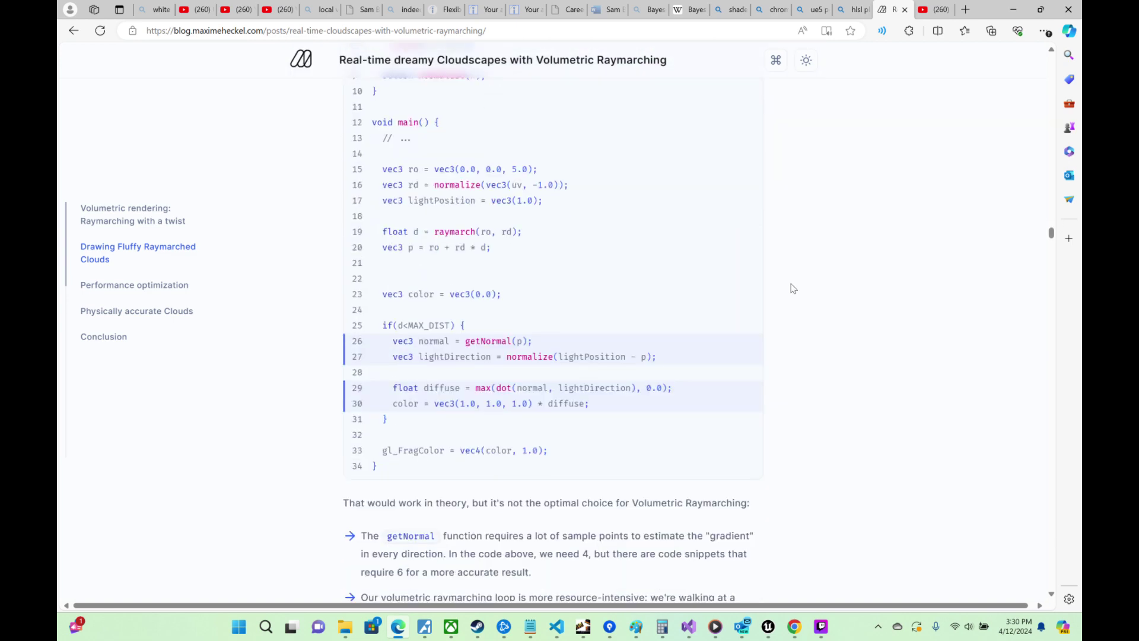
pyautogui.scroll(-20, 793, 288)
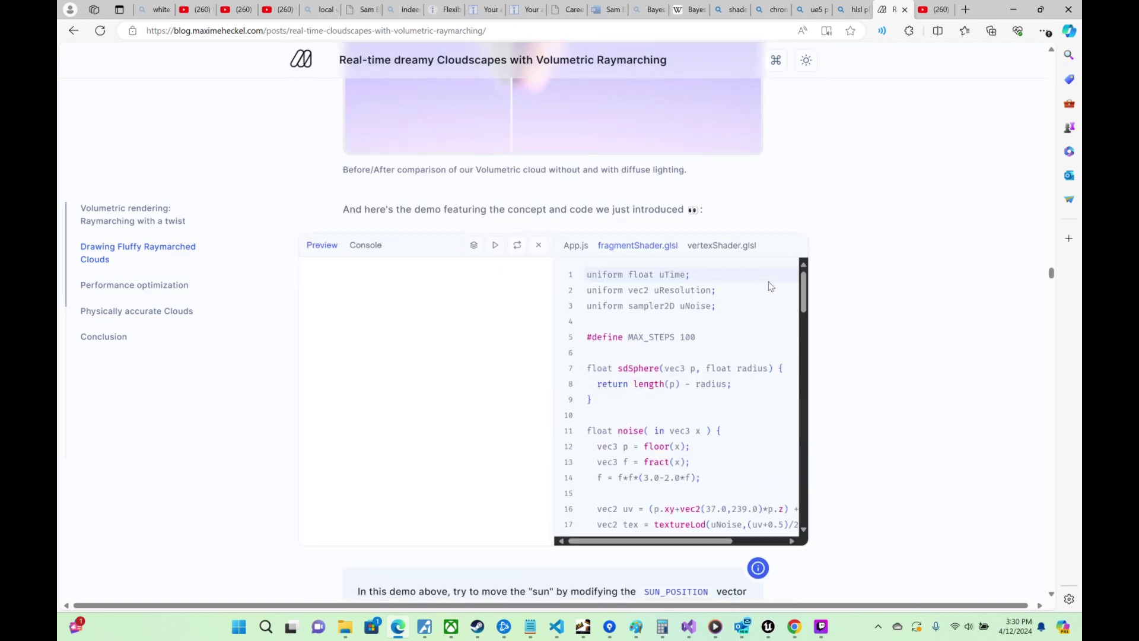
# Step: Run the diffuse lighting demo and examine its vertexShader.glsl and fragmentShader.glsl code
pyautogui.scroll(-3, 770, 287)
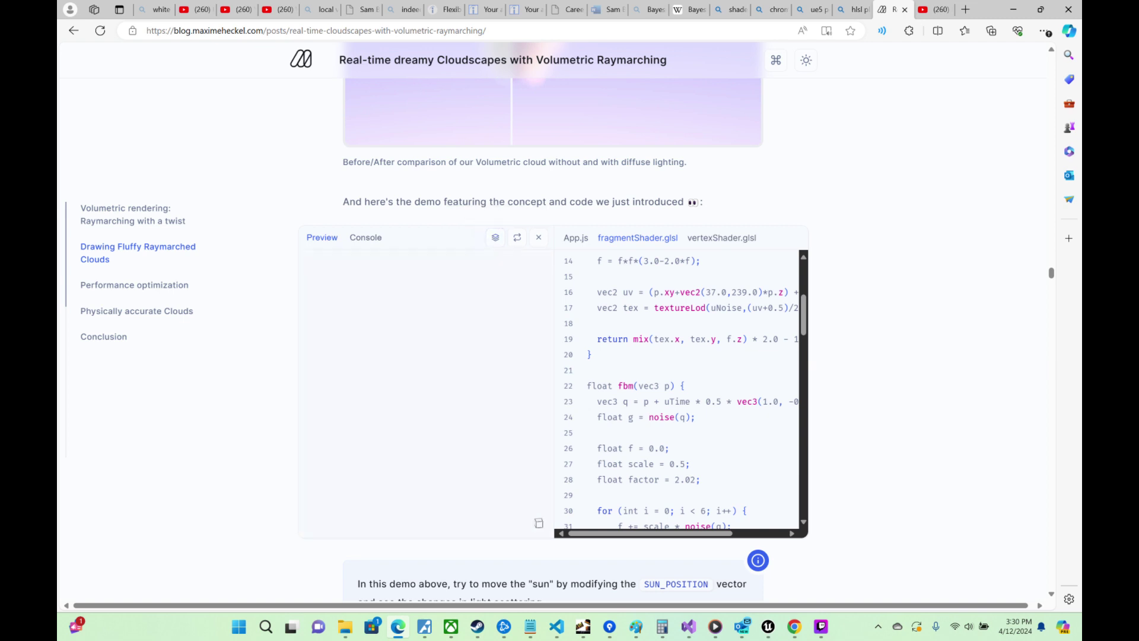
pyautogui.click(722, 244)
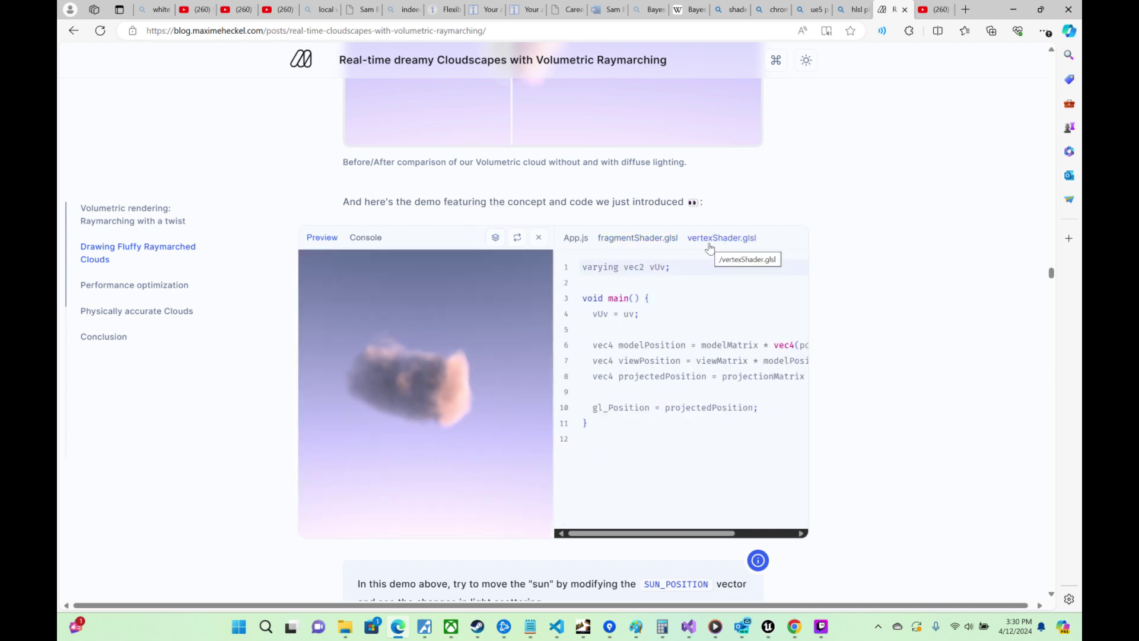
pyautogui.click(637, 237)
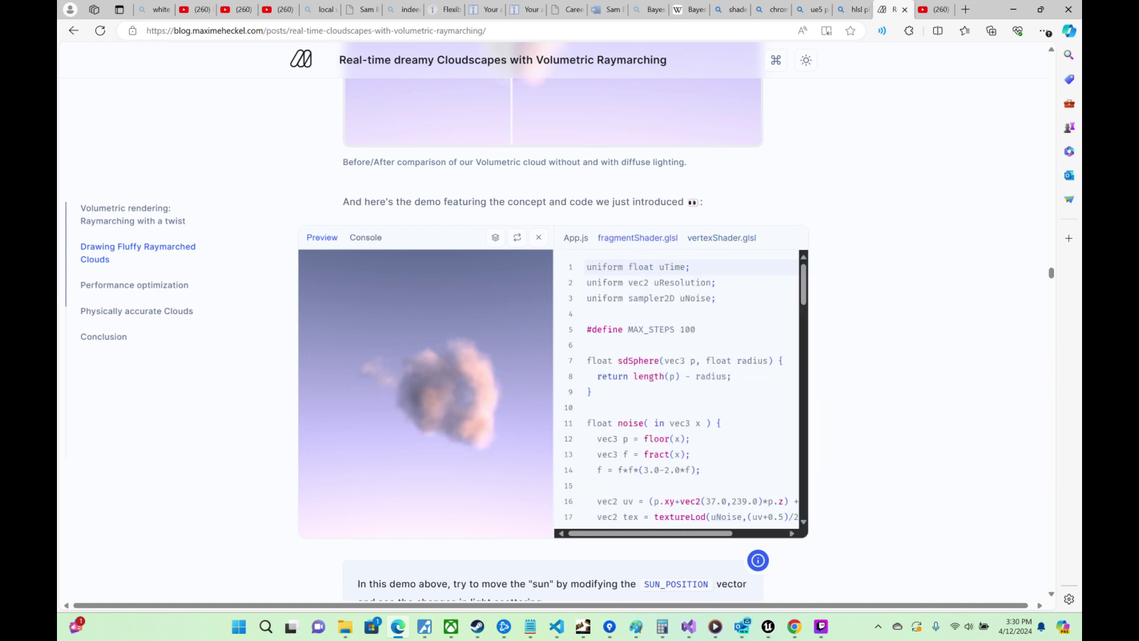
pyautogui.scroll(-5, 803, 297)
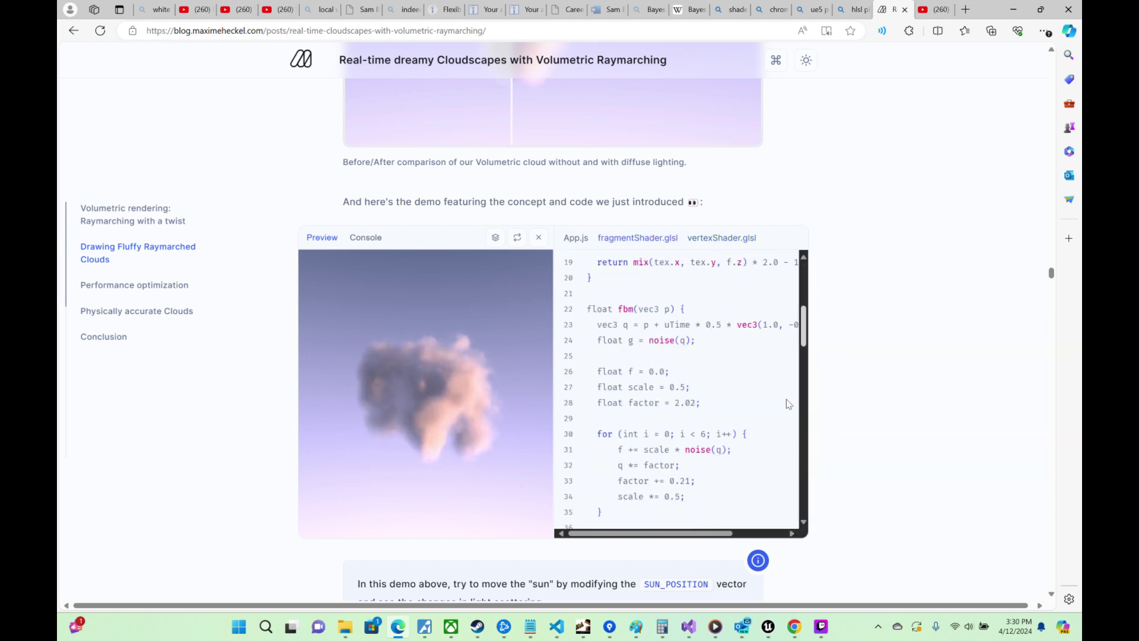
pyautogui.scroll(-20, 788, 409)
pyautogui.scroll(8, 790, 451)
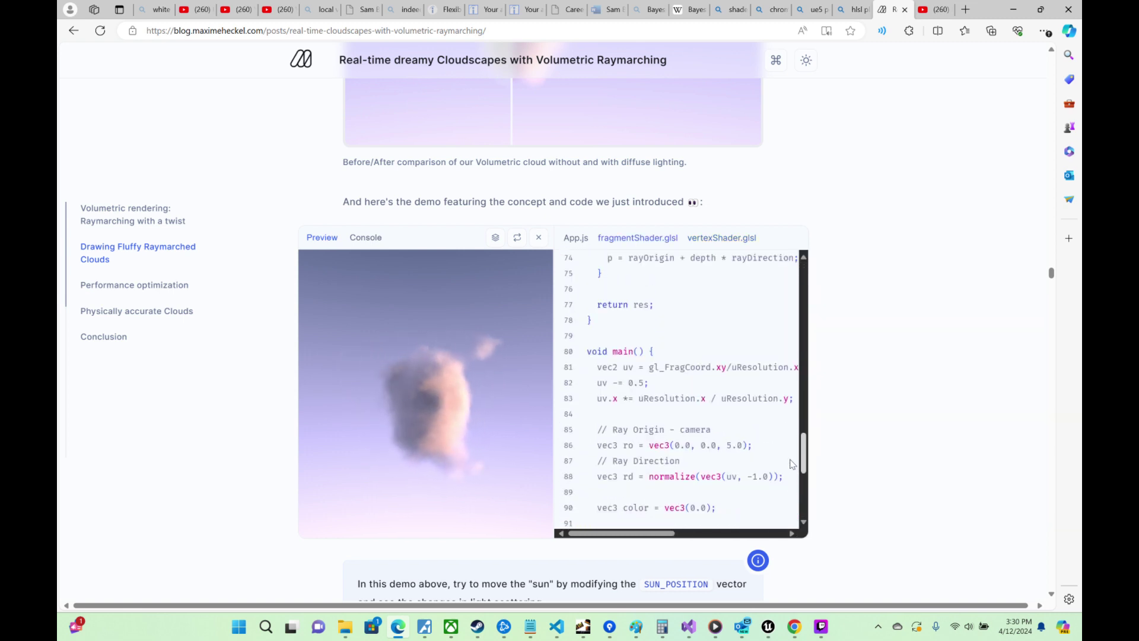
pyautogui.scroll(-6, 791, 463)
# Step: Delete the body of main() in the demo's vertexShader.glsl and refresh the preview to test its effect
pyautogui.click(718, 252)
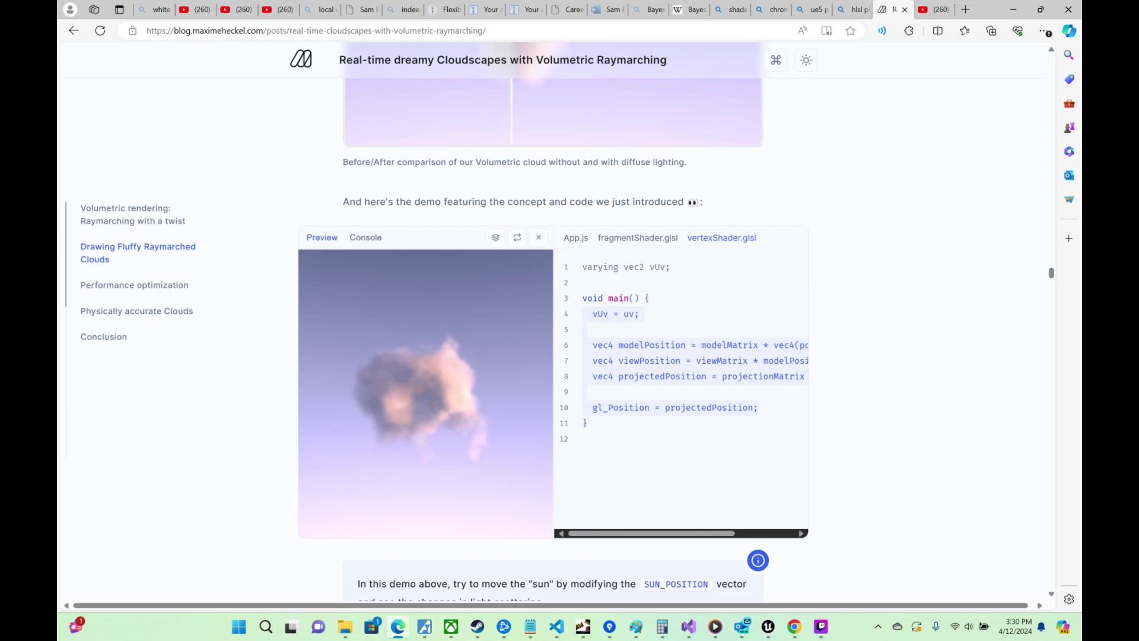
pyautogui.press('BackSpace')
pyautogui.click(515, 241)
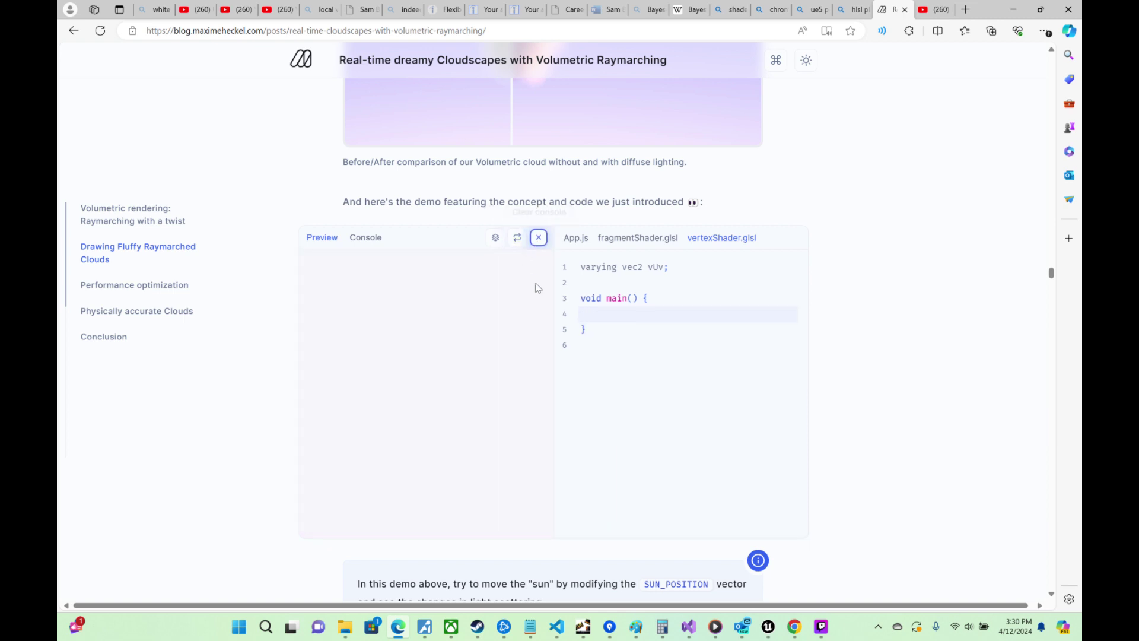
pyautogui.click(582, 343)
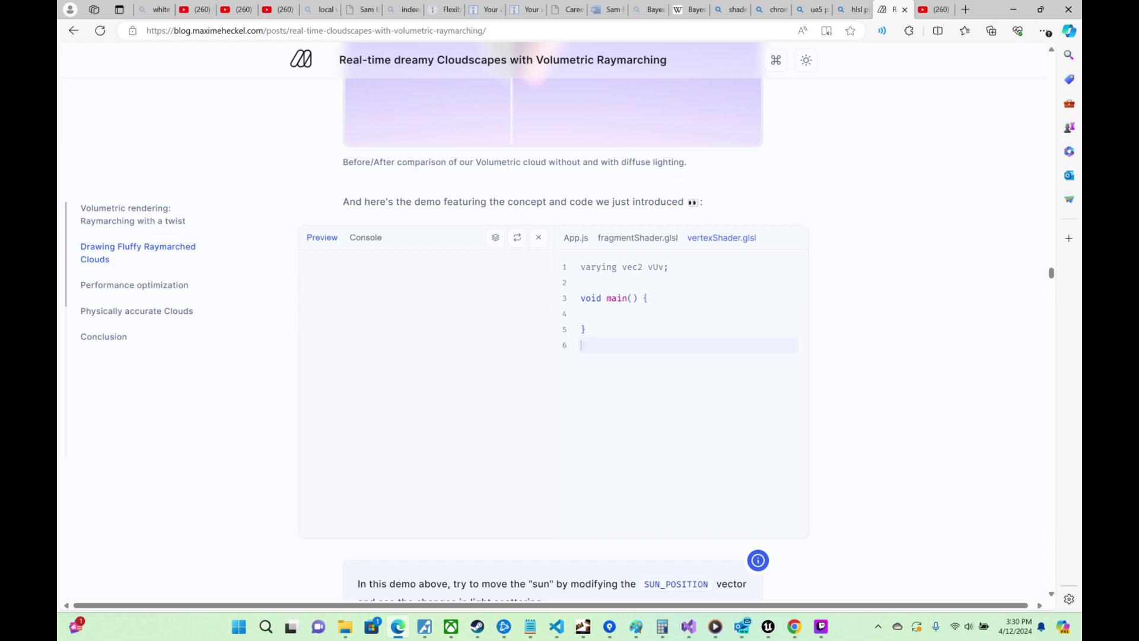
# Step: Refresh the preview again and restore the deleted body of main() in vertexShader.glsl
pyautogui.click(517, 237)
pyautogui.write('vUv = uv;  vec4 modelPosition = modelMatrix * vec4(position, 1.0); vec4 viewPosition = viewMatrix * modelPosition; vec4 projectedPosition = projectionMatrix * viewPosition;  gl_Position = projectedPosition;')
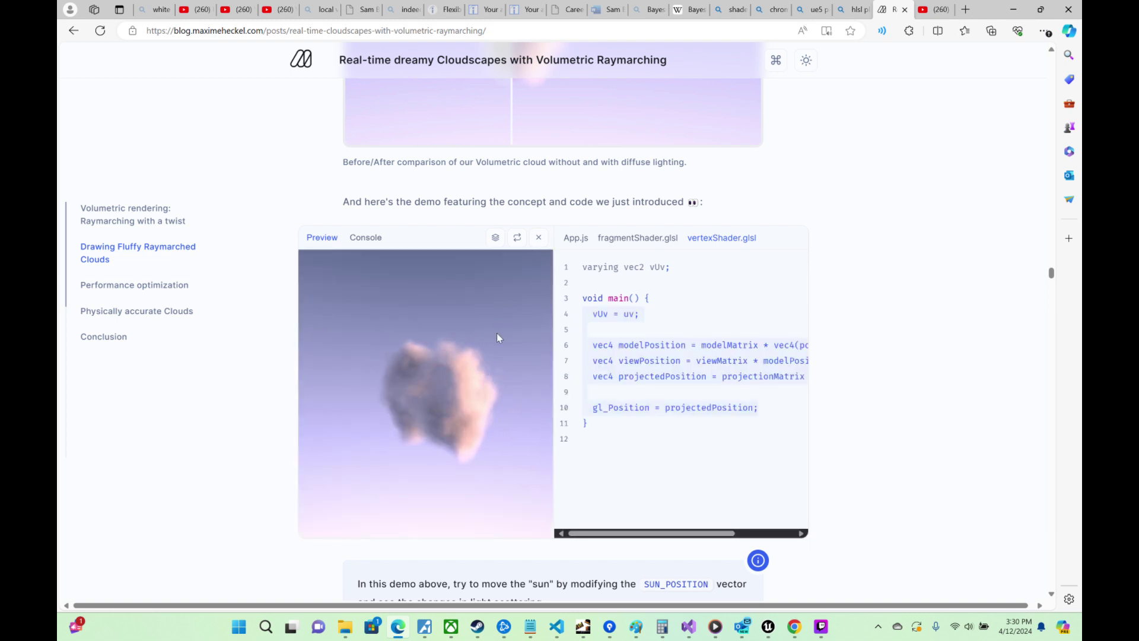
pyautogui.click(639, 314)
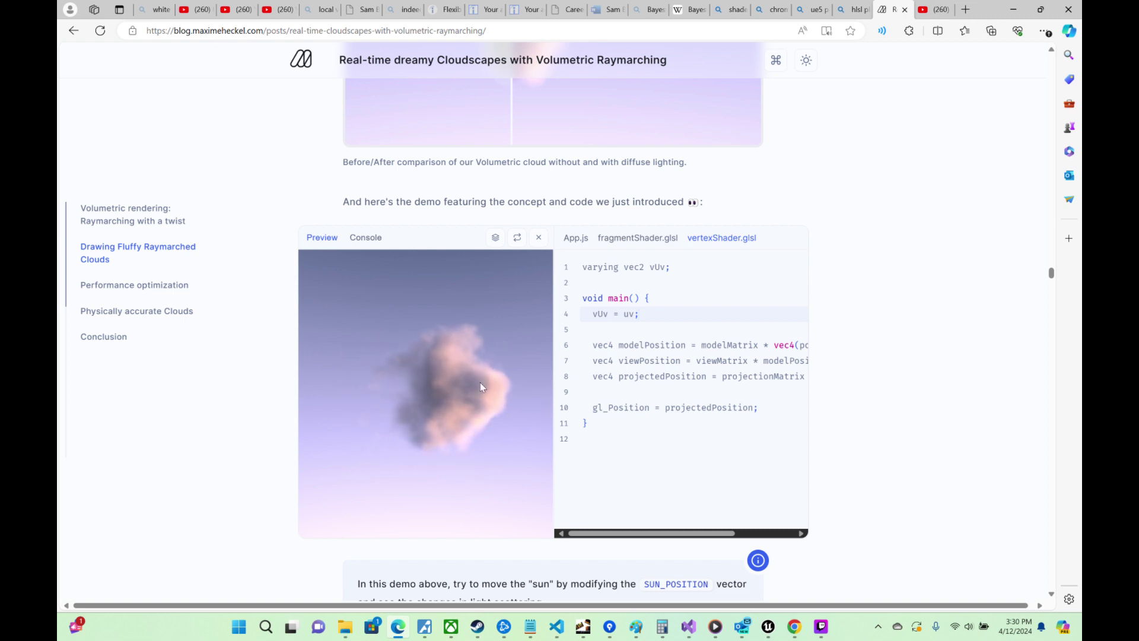
# Step: Return to fragmentShader.glsl in the diffuse lighting demo and examine its opening code beside the cloud preview
pyautogui.rightClick(481, 383)
pyautogui.scroll(-1, 878, 394)
pyautogui.click(706, 450)
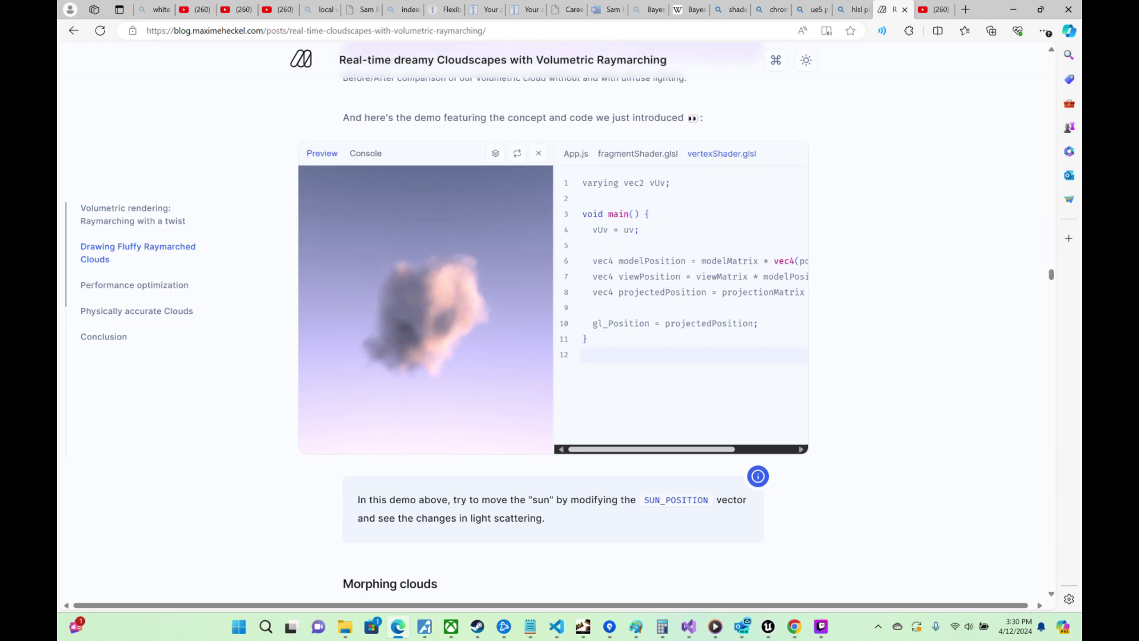
pyautogui.click(641, 154)
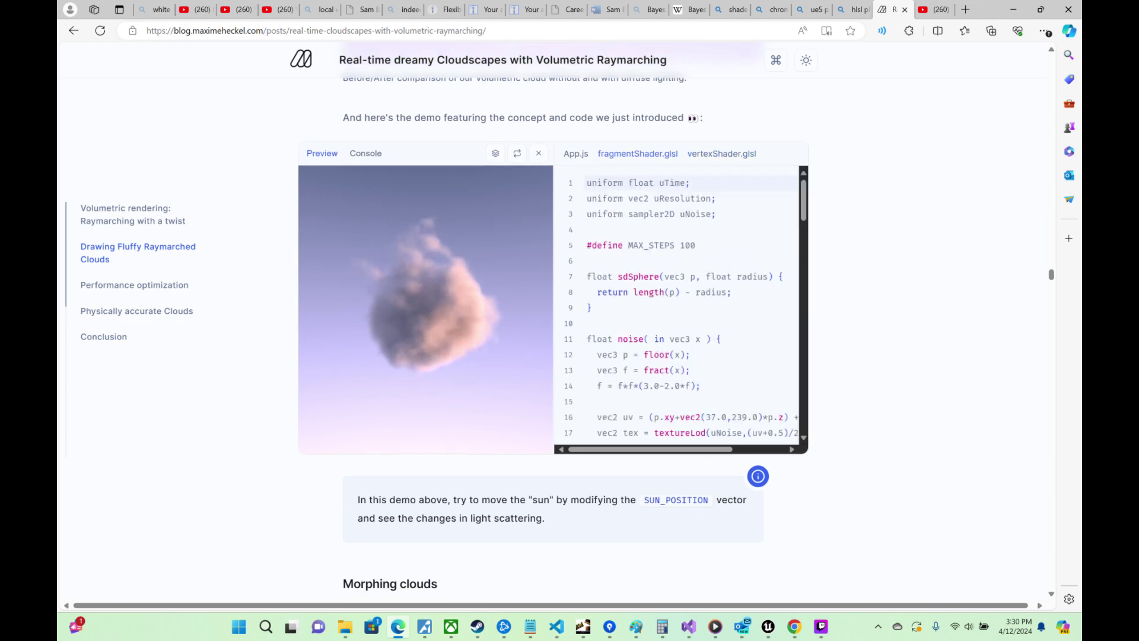
pyautogui.scroll(4, 704, 293)
pyautogui.scroll(-3, 867, 414)
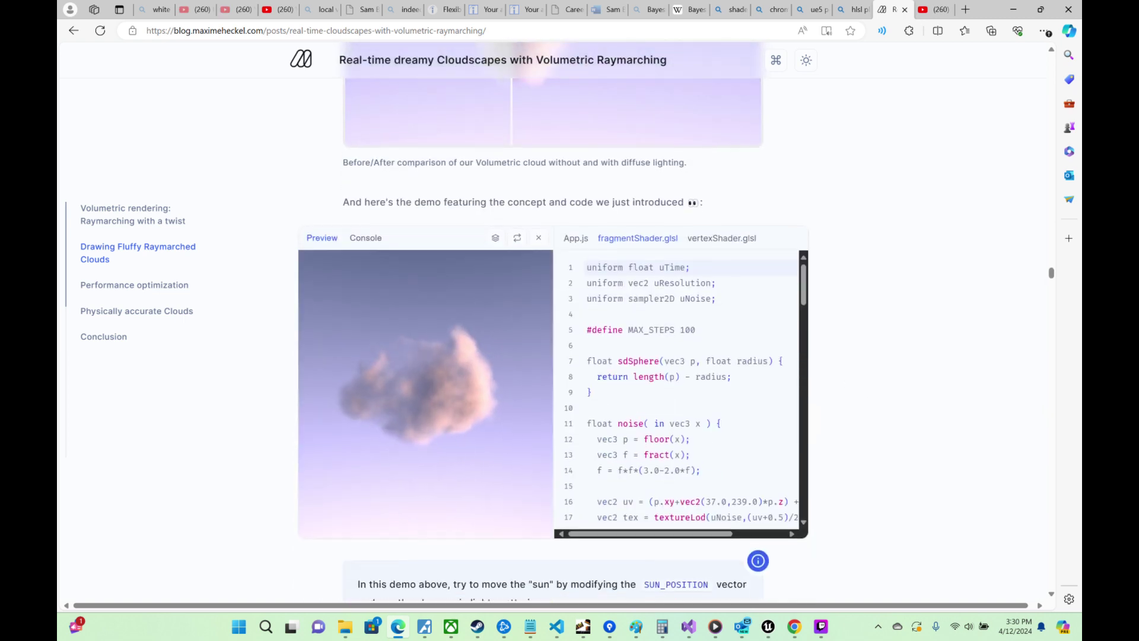
# Step: Read the diffuse lighting demo's App.js from the Raymarching component to the Scene export
pyautogui.click(576, 237)
pyautogui.scroll(-4, 677, 385)
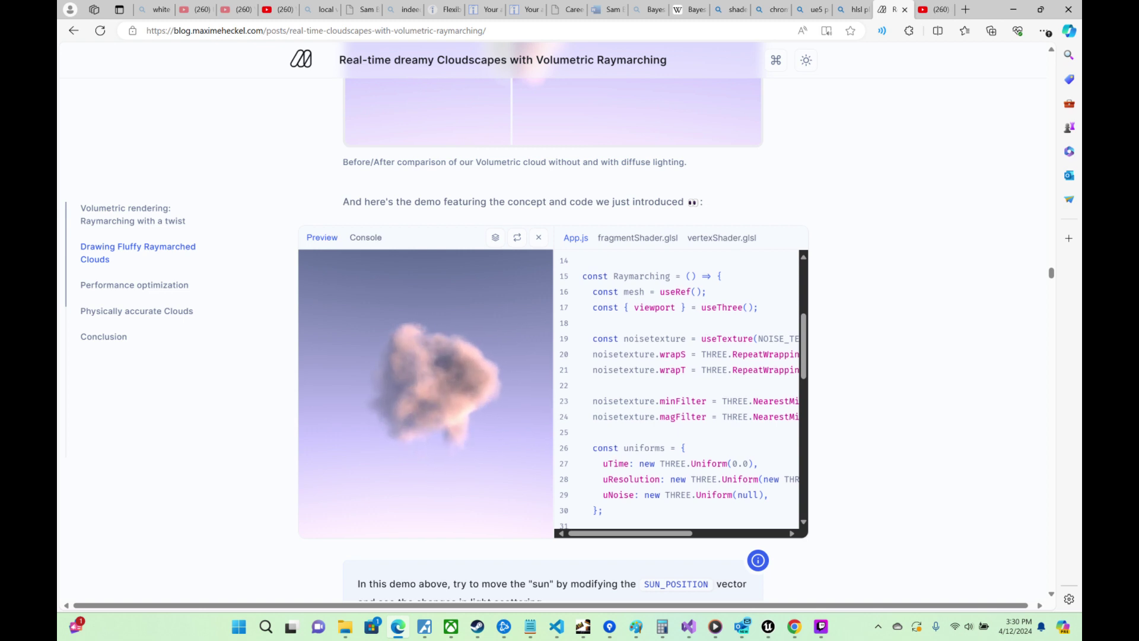
pyautogui.scroll(-4, 676, 389)
pyautogui.scroll(-4, 677, 389)
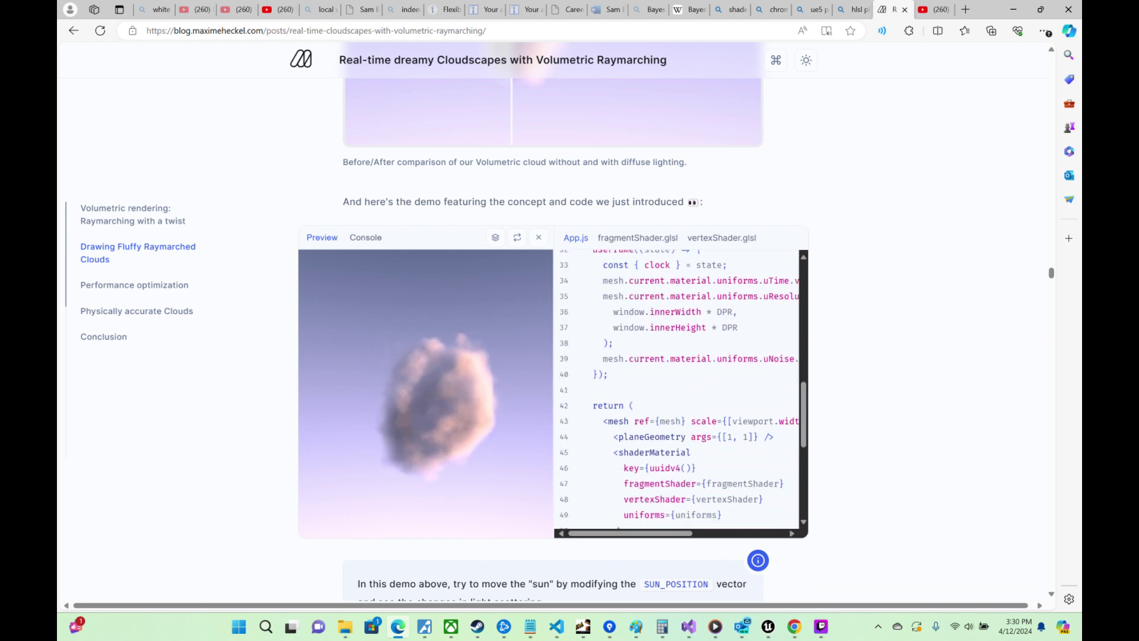
pyautogui.scroll(-4, 677, 388)
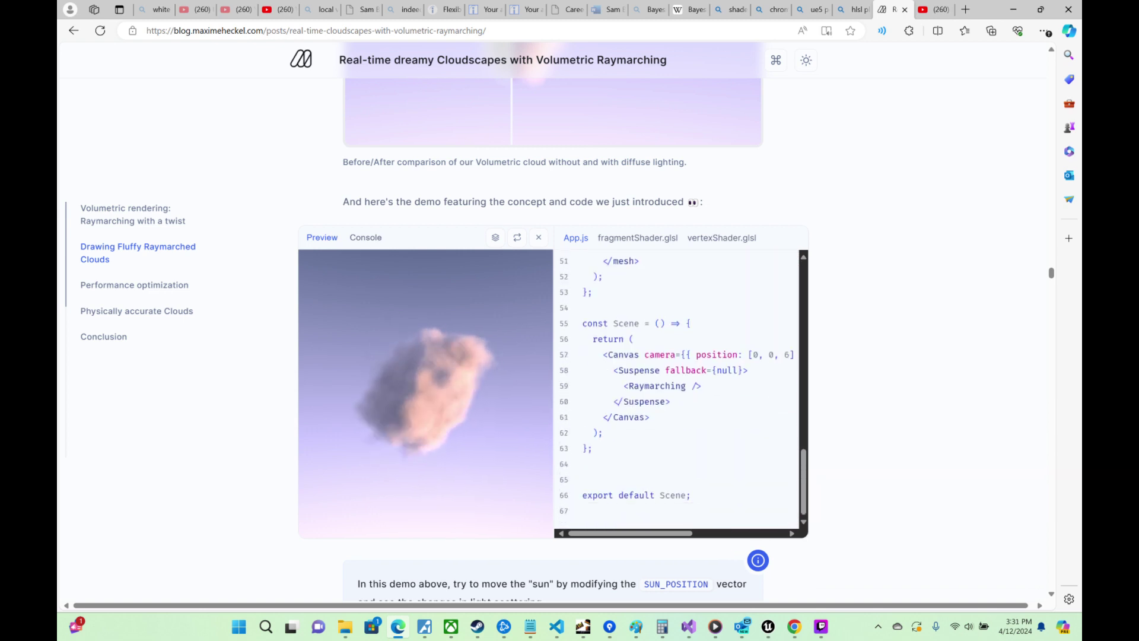
pyautogui.scroll(-2, 676, 388)
pyautogui.scroll(1, 676, 306)
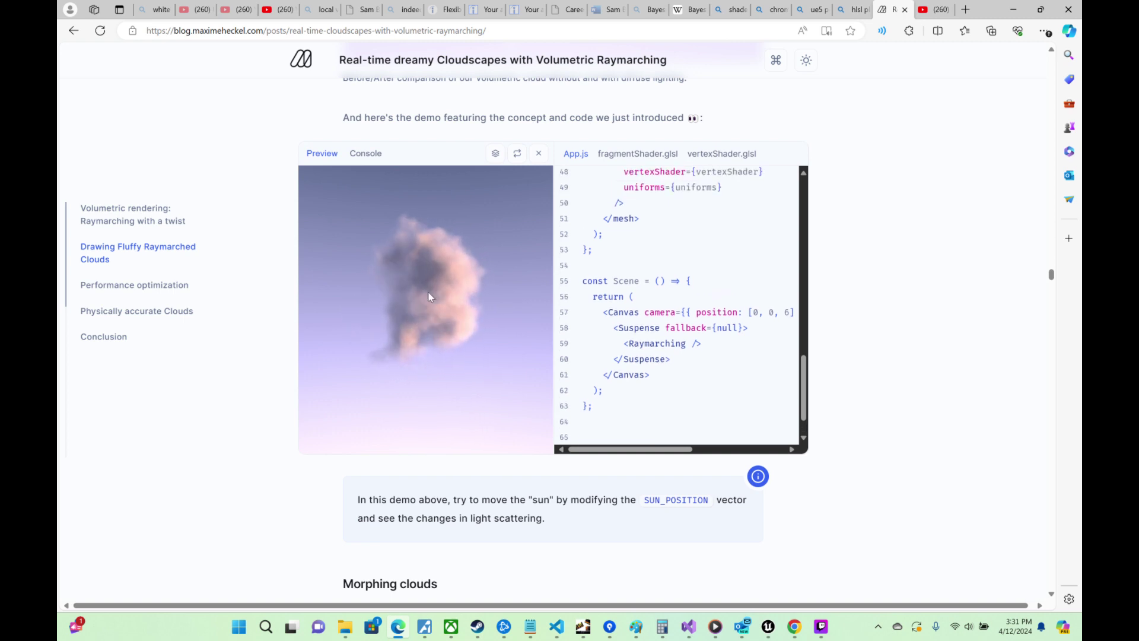
# Step: Skim the Morphing clouds section, covering the SDF mixing code and its shape-morphing demo
pyautogui.scroll(-2, 913, 366)
pyautogui.scroll(-4, 896, 359)
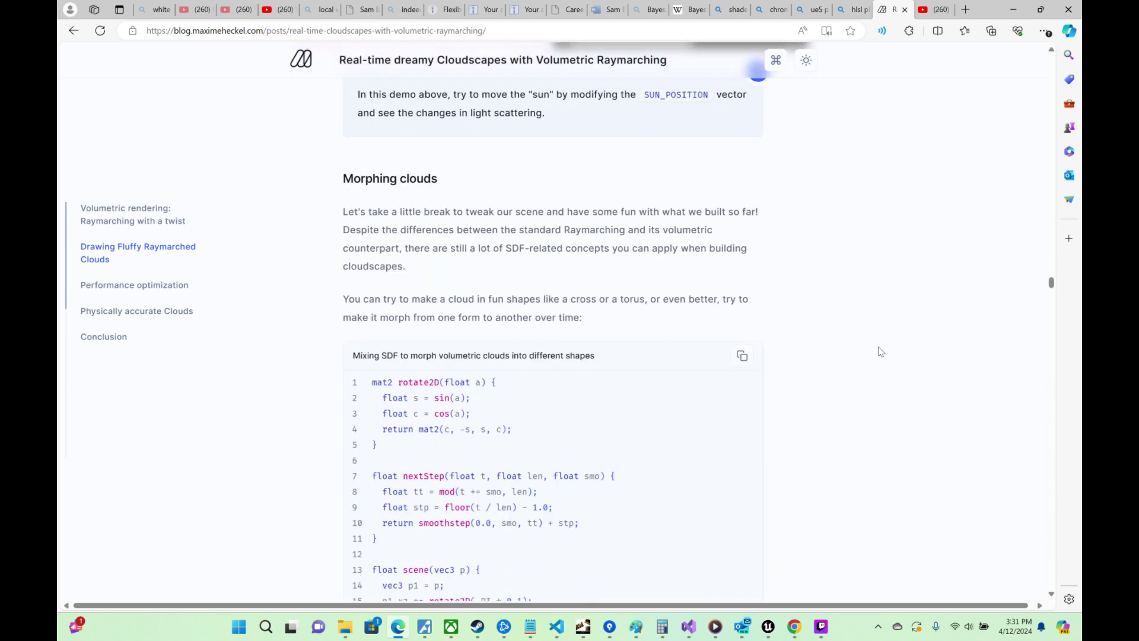
pyautogui.scroll(-13, 880, 352)
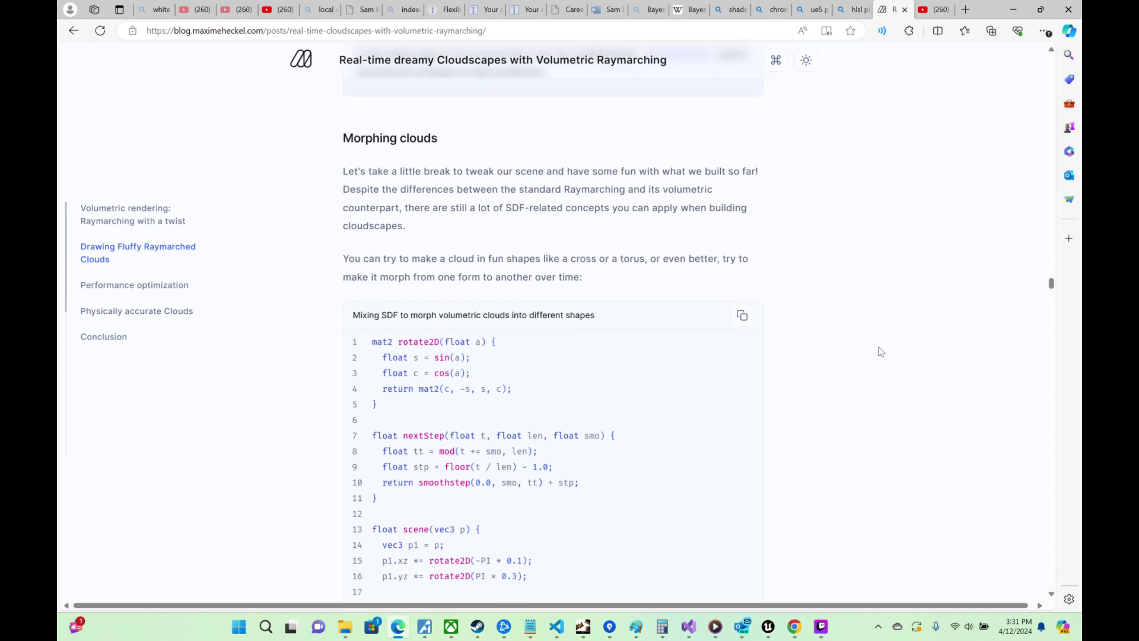
pyautogui.scroll(3, 532, 261)
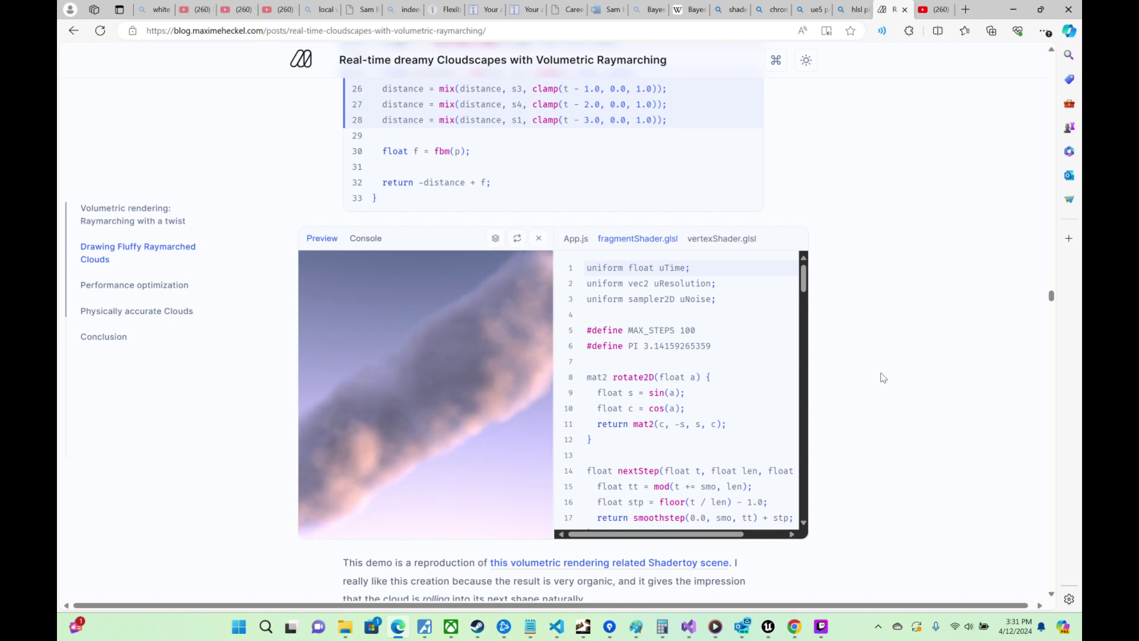
pyautogui.scroll(-1, 901, 365)
# Step: Skim the Performance optimization section on blue noise dithering, from its introduction to the before/after image of the cloud
pyautogui.scroll(-5, 896, 365)
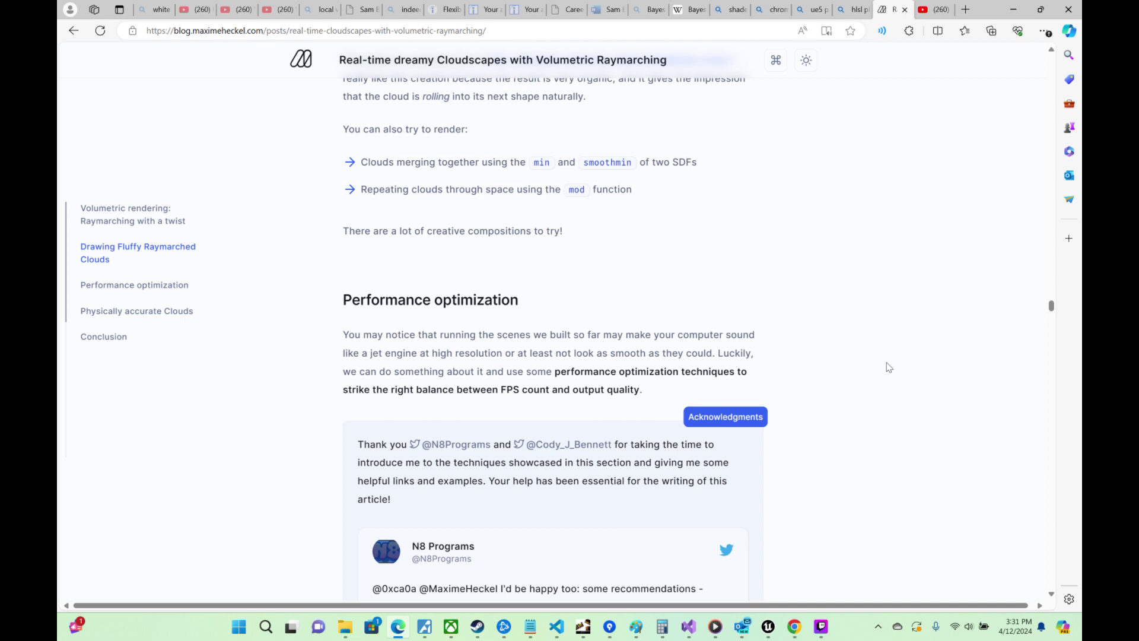
pyautogui.scroll(-13, 888, 367)
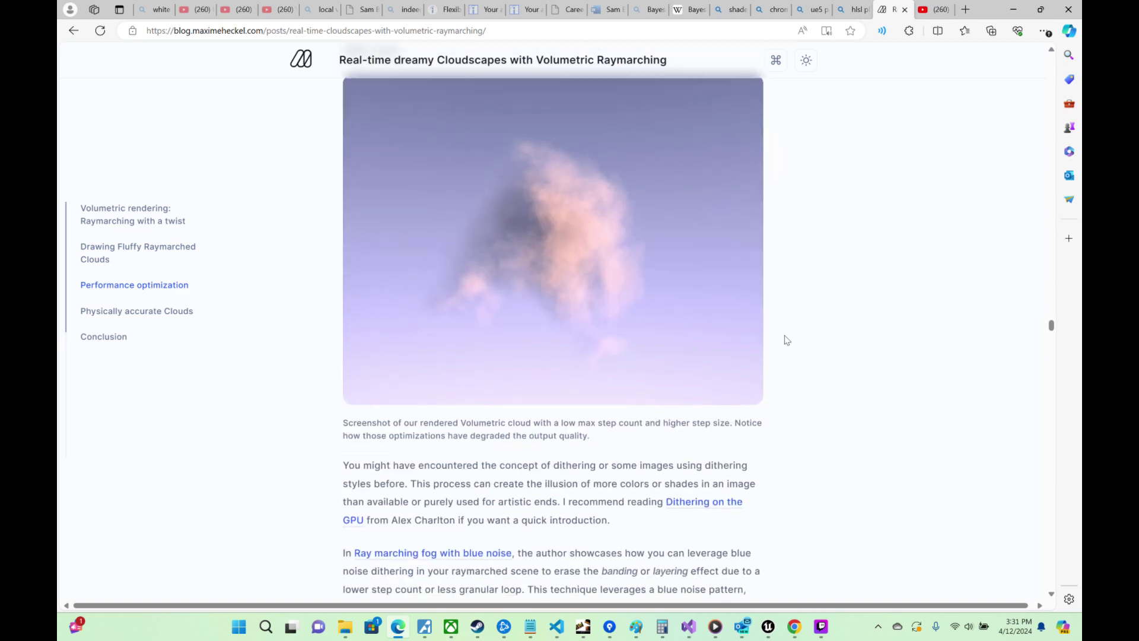
pyautogui.scroll(-10, 786, 340)
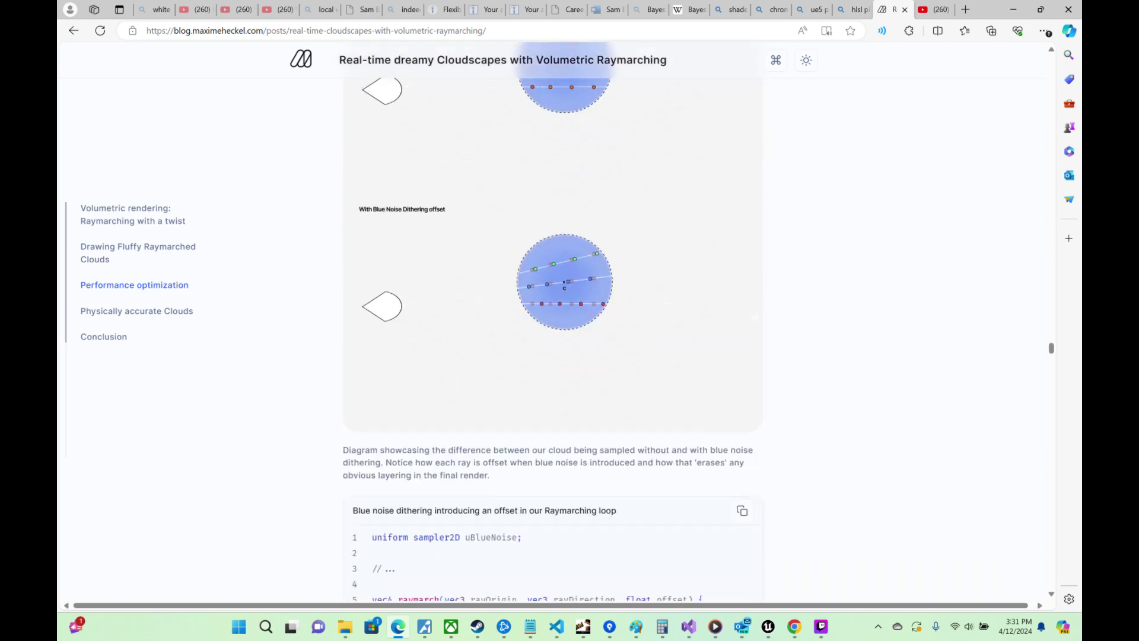
pyautogui.scroll(-4, 756, 319)
pyautogui.scroll(5, 751, 320)
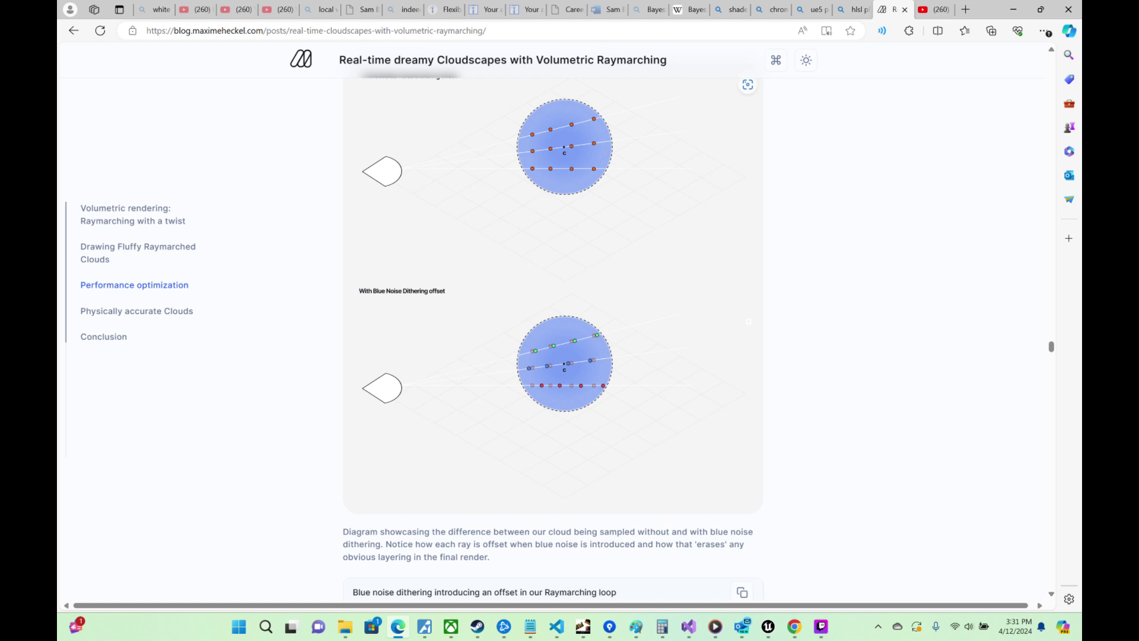
pyautogui.scroll(-15, 749, 321)
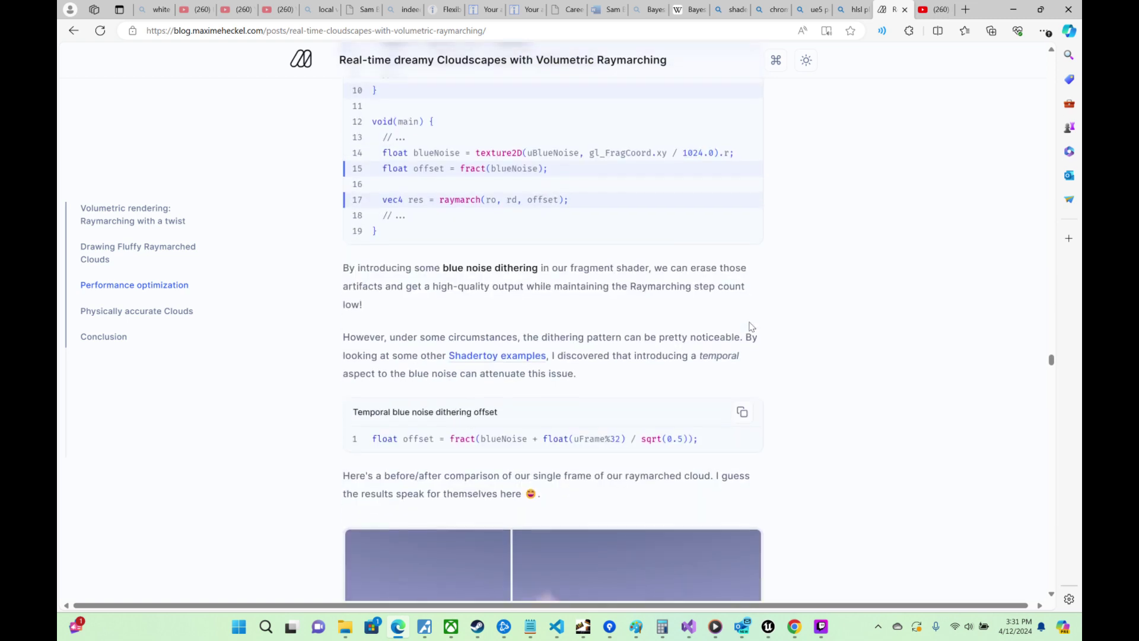
pyautogui.scroll(-5, 749, 325)
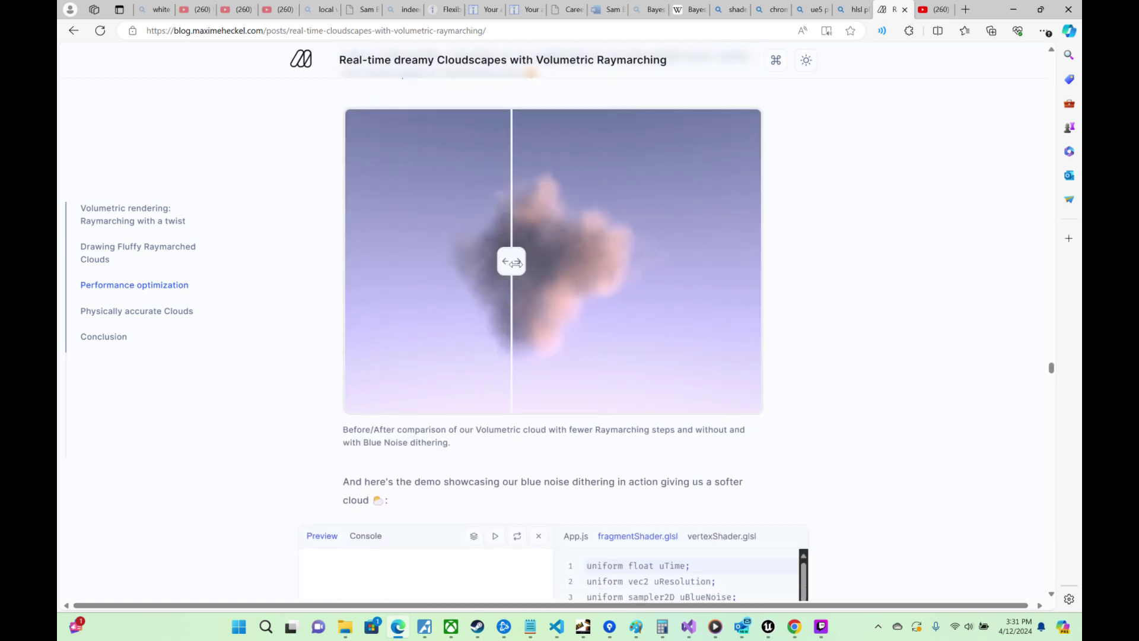
# Step: Compare the cloud render without and with blue noise dithering by sweeping the before/after divider across the image
pyautogui.moveTo(514, 263); pyautogui.dragTo(340, 263)
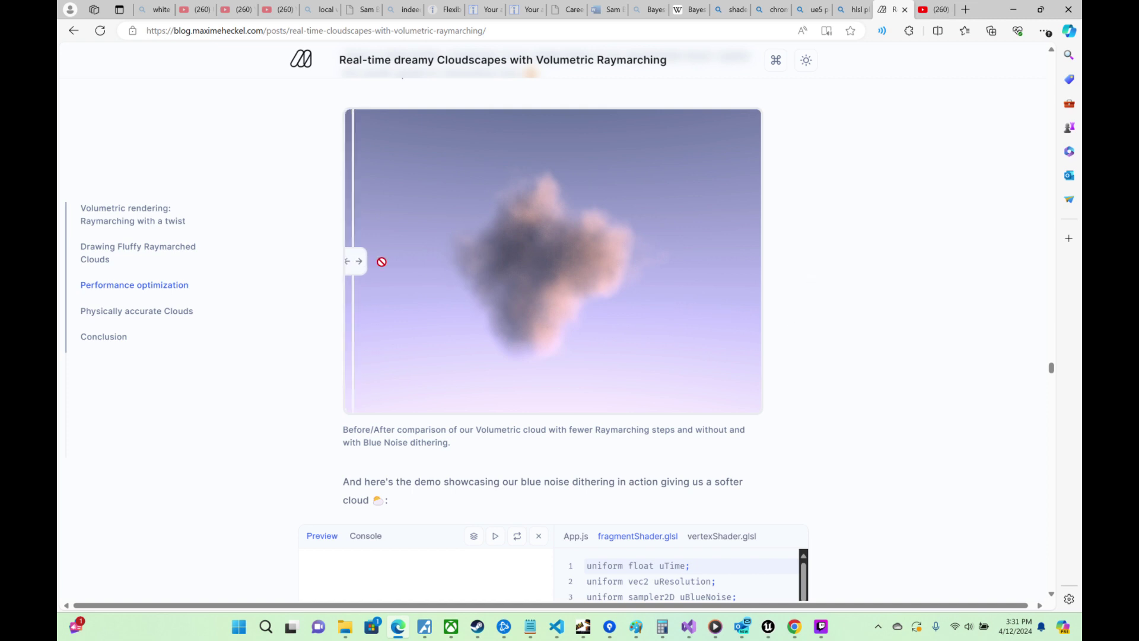
pyautogui.moveTo(381, 262); pyautogui.dragTo(776, 315)
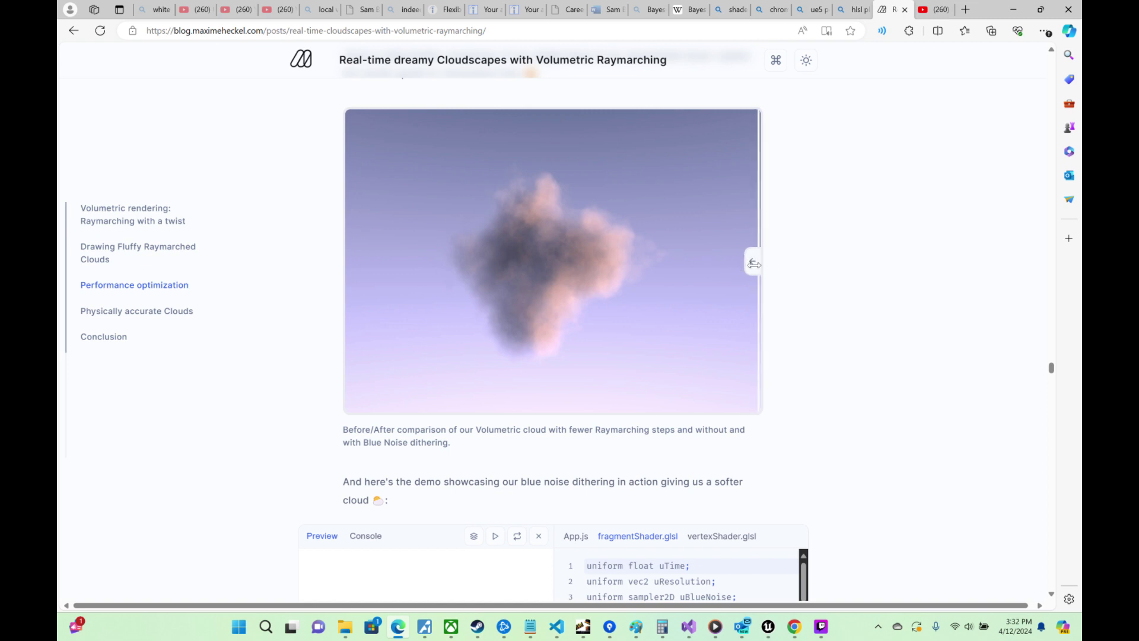
pyautogui.moveTo(743, 260); pyautogui.dragTo(565, 294)
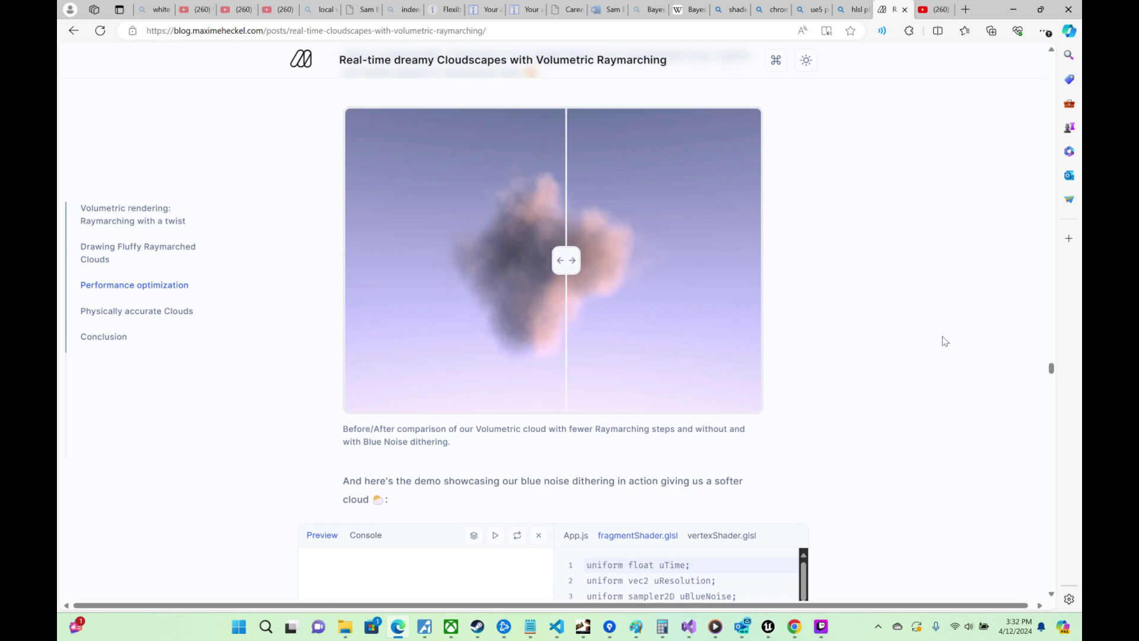
# Step: View the running blue noise dithering demo and skim the Upscaling with Bicubic filtering section to its before/after image
pyautogui.scroll(-5, 941, 338)
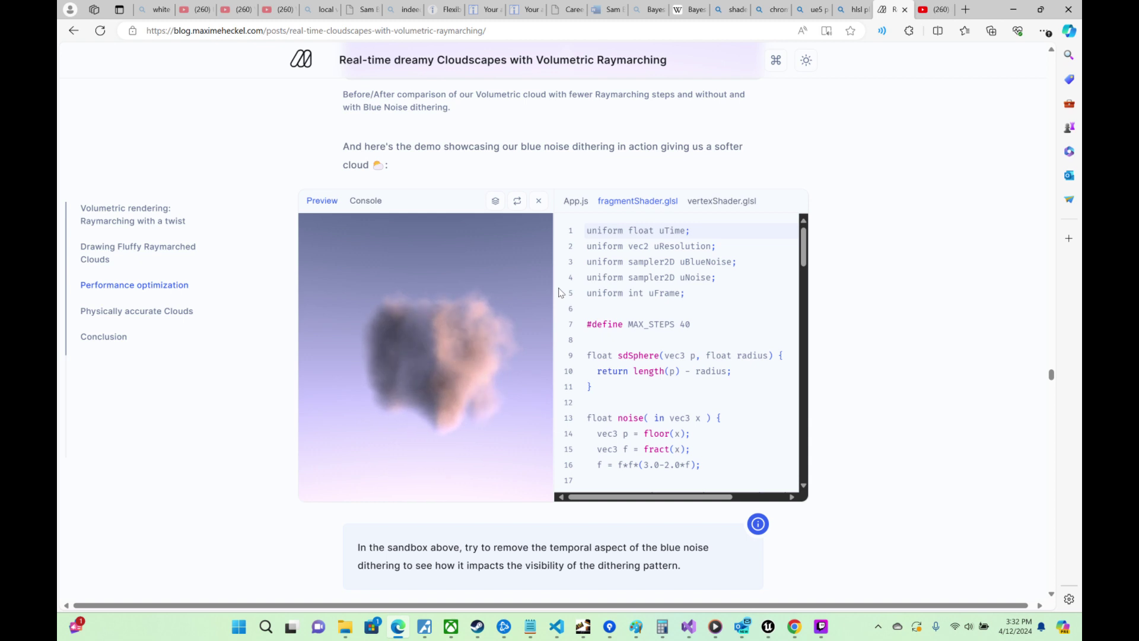
pyautogui.scroll(-3, 949, 336)
pyautogui.scroll(-2, 924, 326)
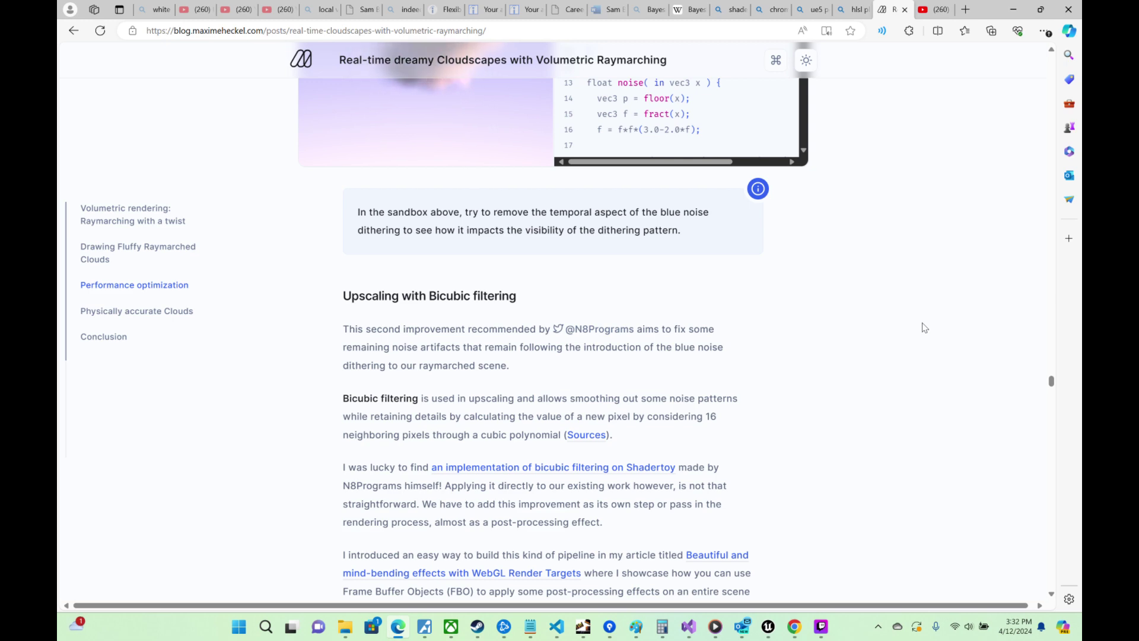
pyautogui.scroll(-10, 924, 327)
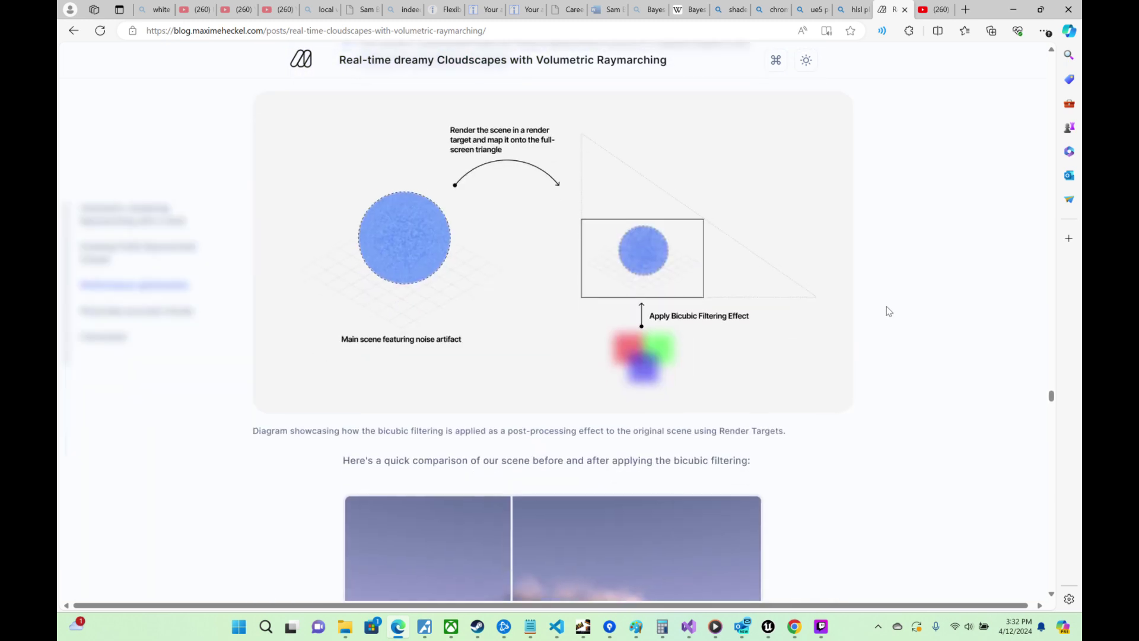
pyautogui.scroll(-6, 888, 311)
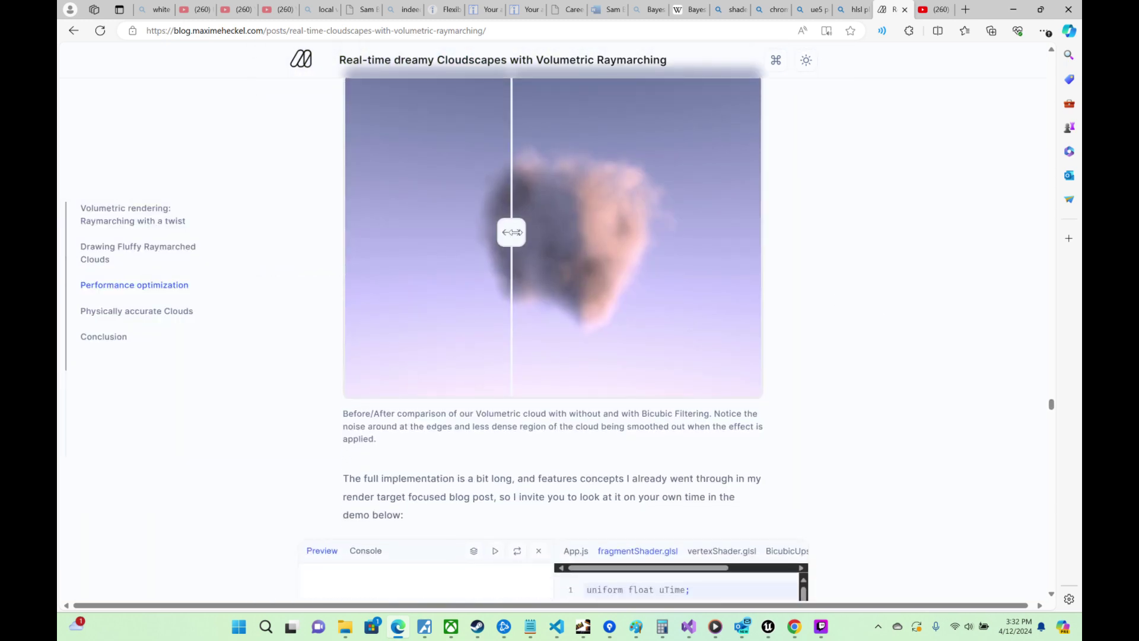
# Step: Compare the cloud without and with bicubic filtering in the before/after image, and run the bicubic filtering demo
pyautogui.moveTo(511, 232); pyautogui.dragTo(689, 290)
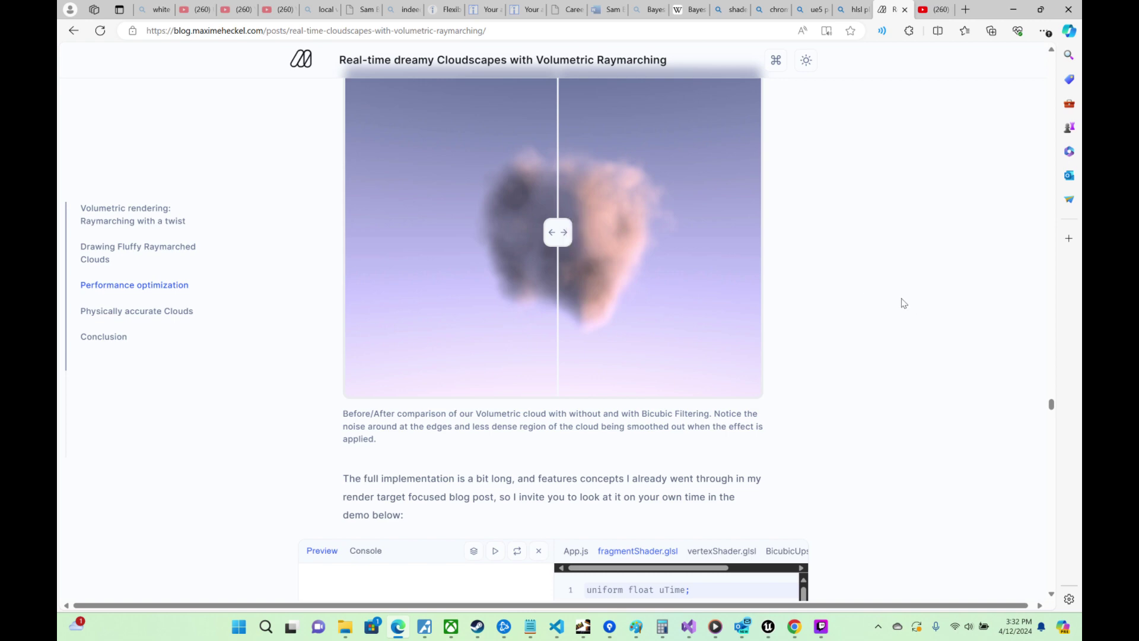
pyautogui.scroll(4, 904, 303)
pyautogui.scroll(-9, 896, 301)
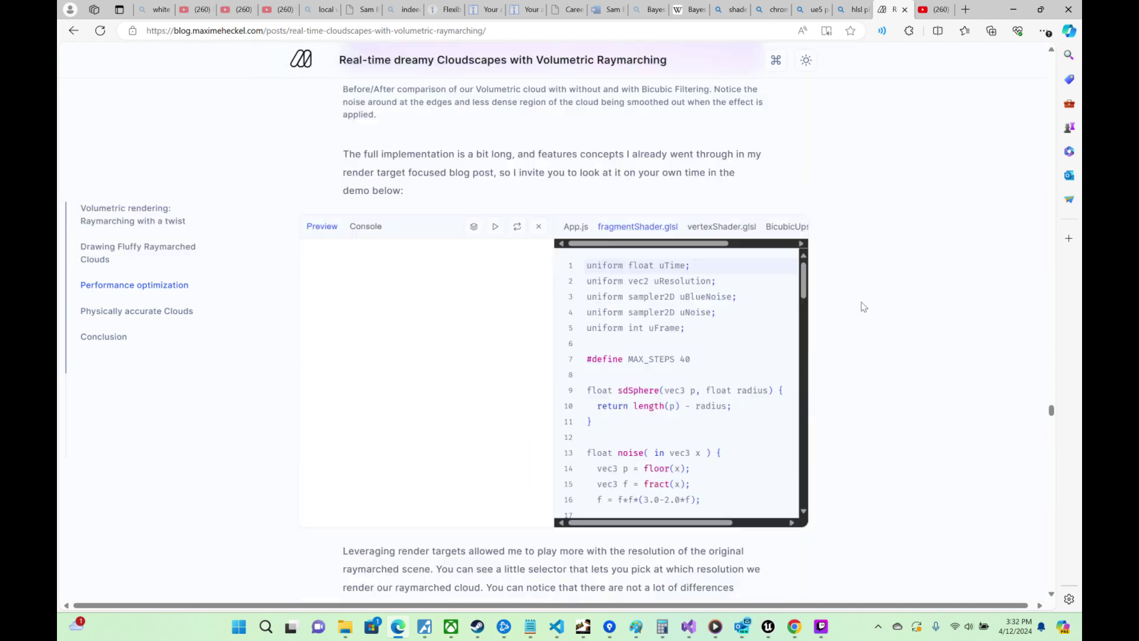
pyautogui.scroll(-2, 863, 306)
pyautogui.scroll(4, 502, 314)
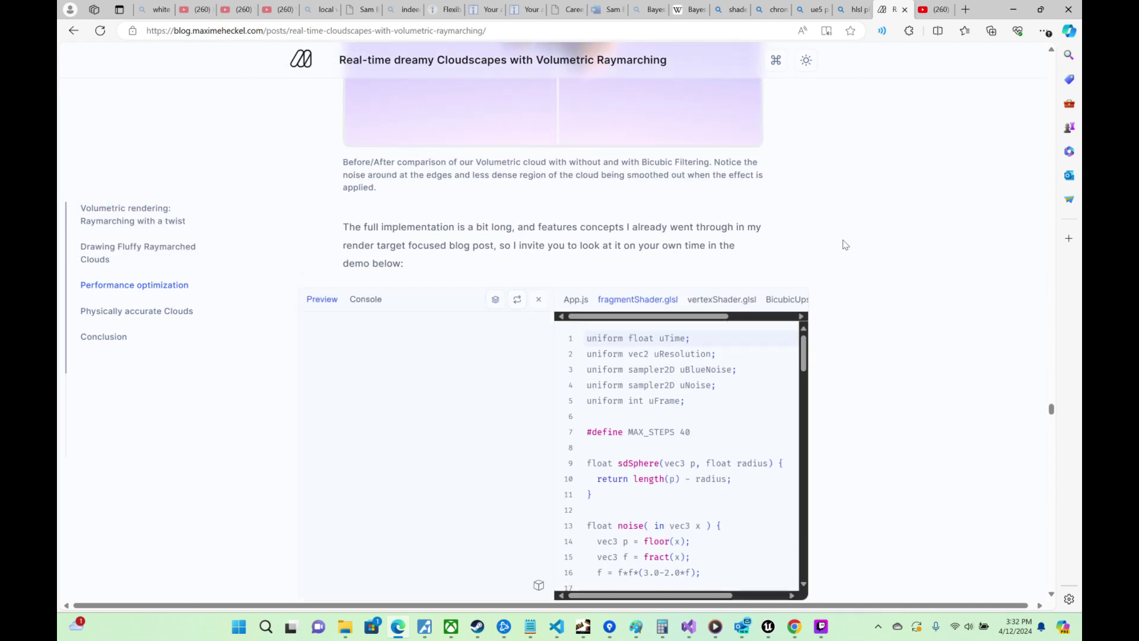
pyautogui.scroll(-4, 845, 244)
pyautogui.scroll(1, 847, 243)
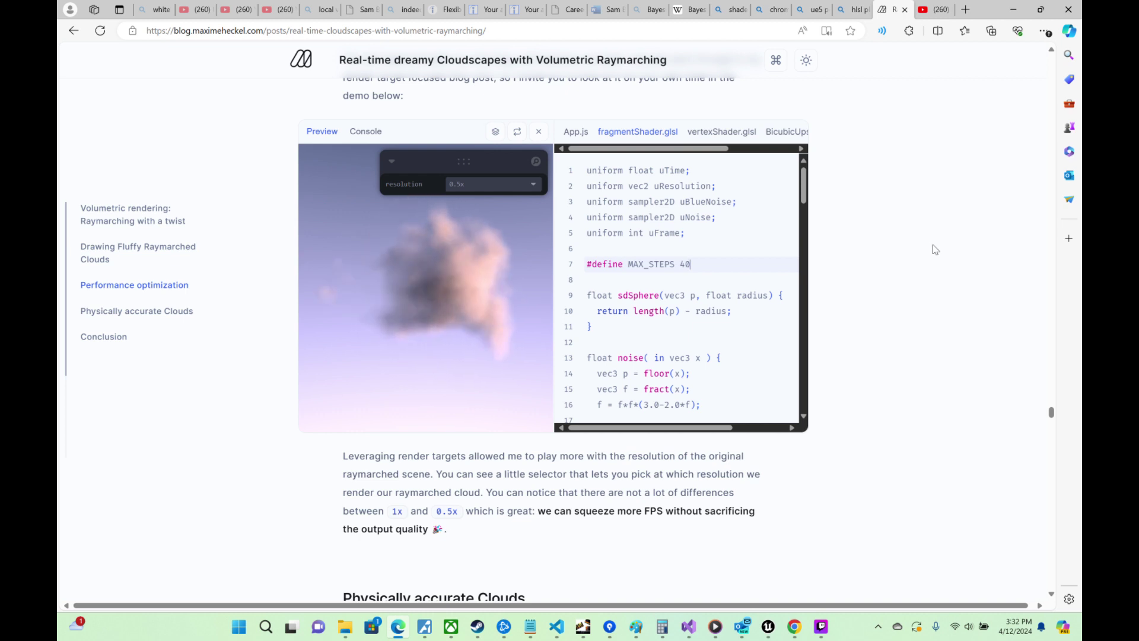
# Step: Set the bicubic filtering demo's render resolution to 1x
pyautogui.click(525, 185)
pyautogui.click(509, 199)
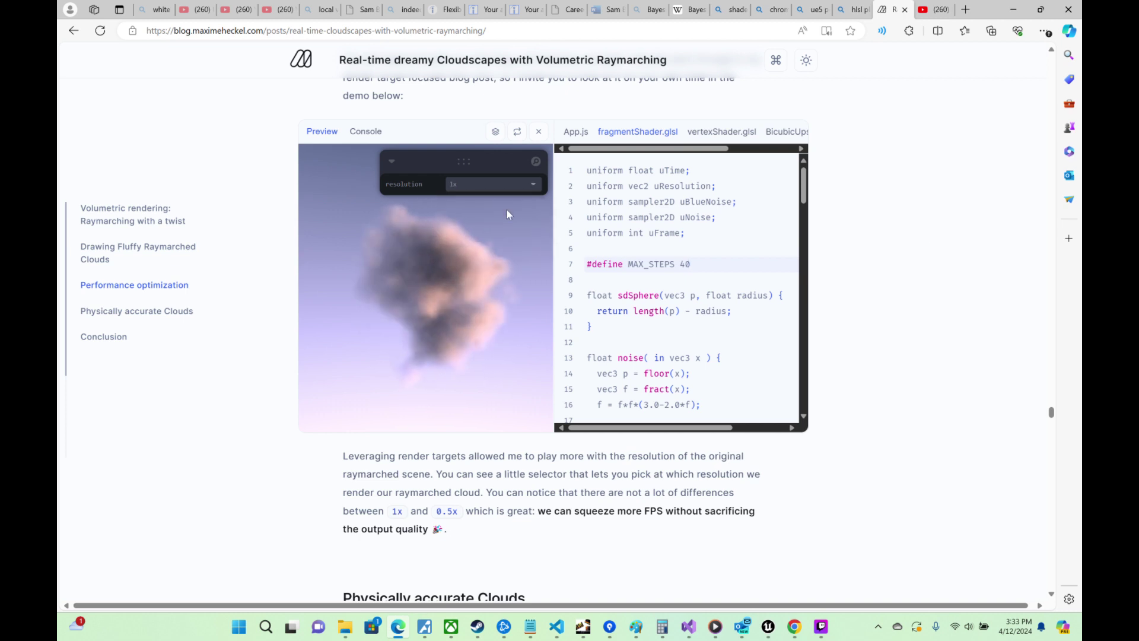
pyautogui.click(760, 218)
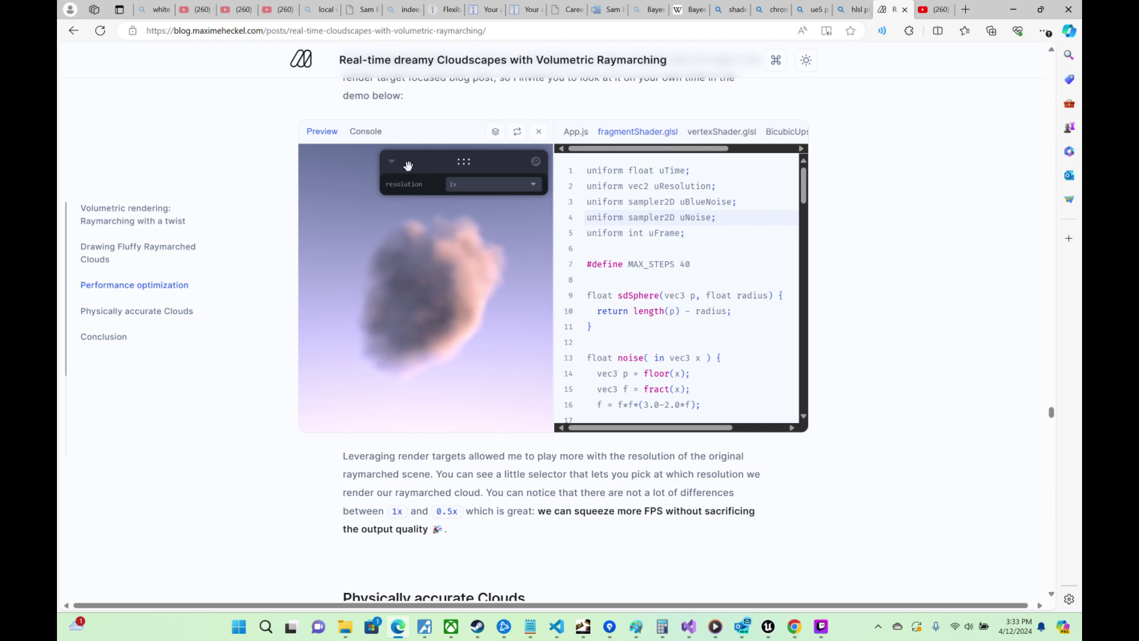
# Step: Skim the Physically accurate Clouds section from Beer's Law through Sampling light, and run the light-sampling demo with its fragmentShader.glsl code in view
pyautogui.scroll(-4, 890, 294)
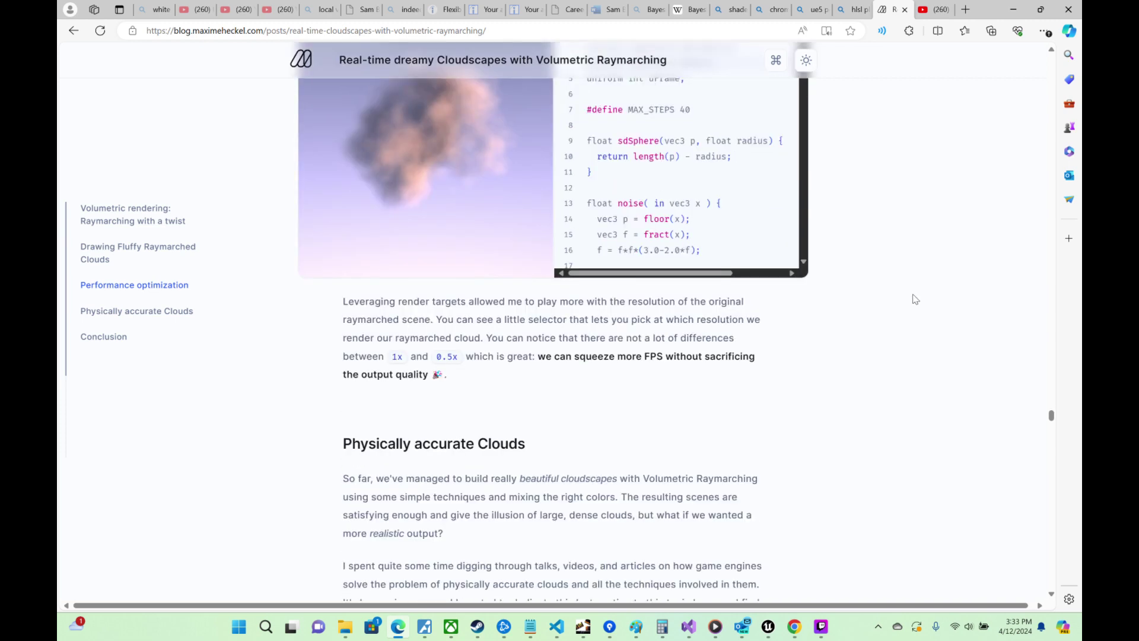
pyautogui.scroll(-14, 896, 279)
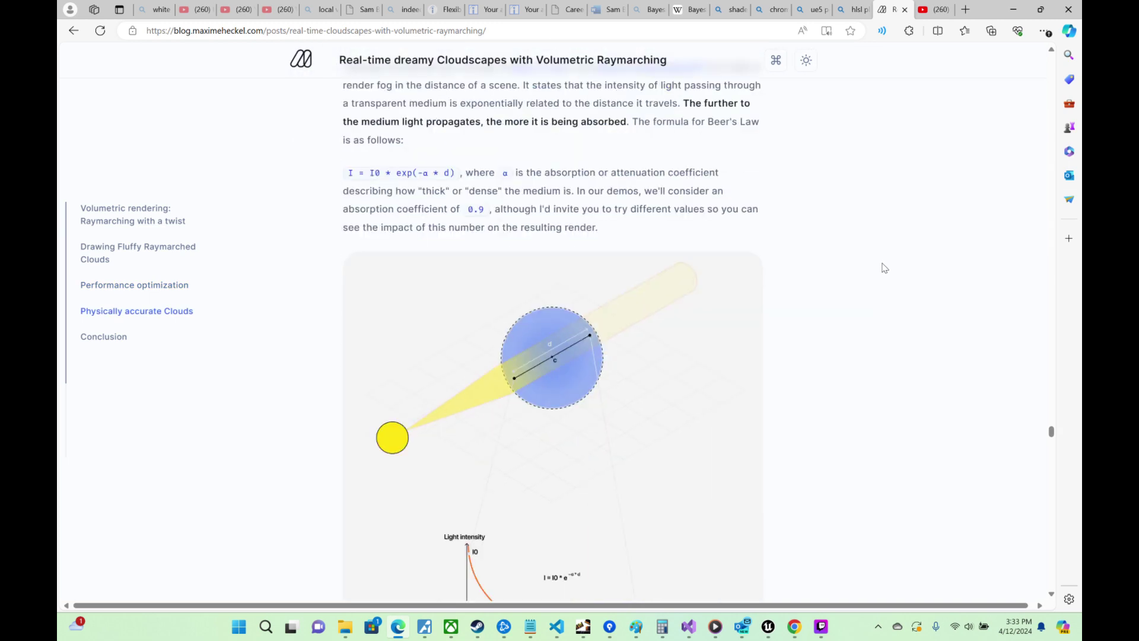
pyautogui.scroll(-20, 880, 258)
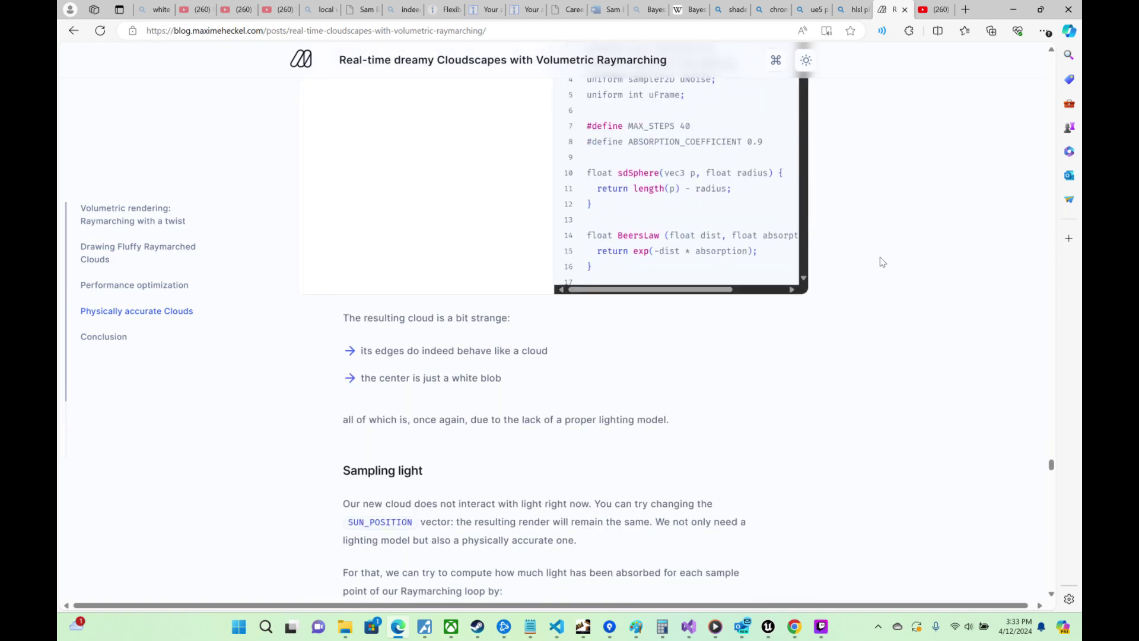
pyautogui.scroll(-20, 881, 258)
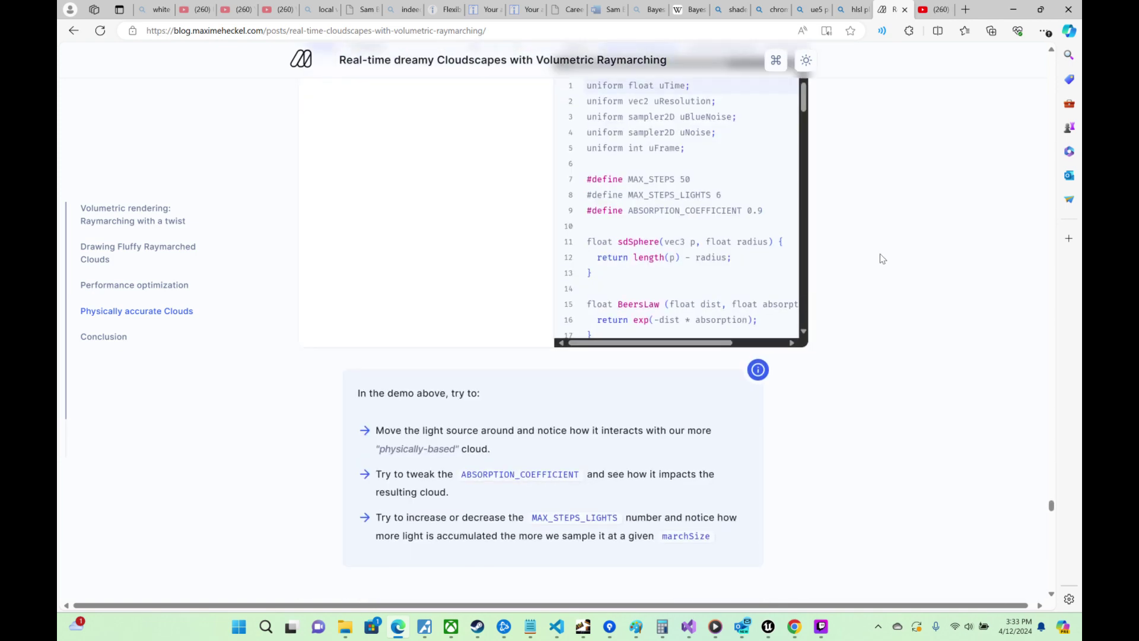
pyautogui.scroll(2, 518, 204)
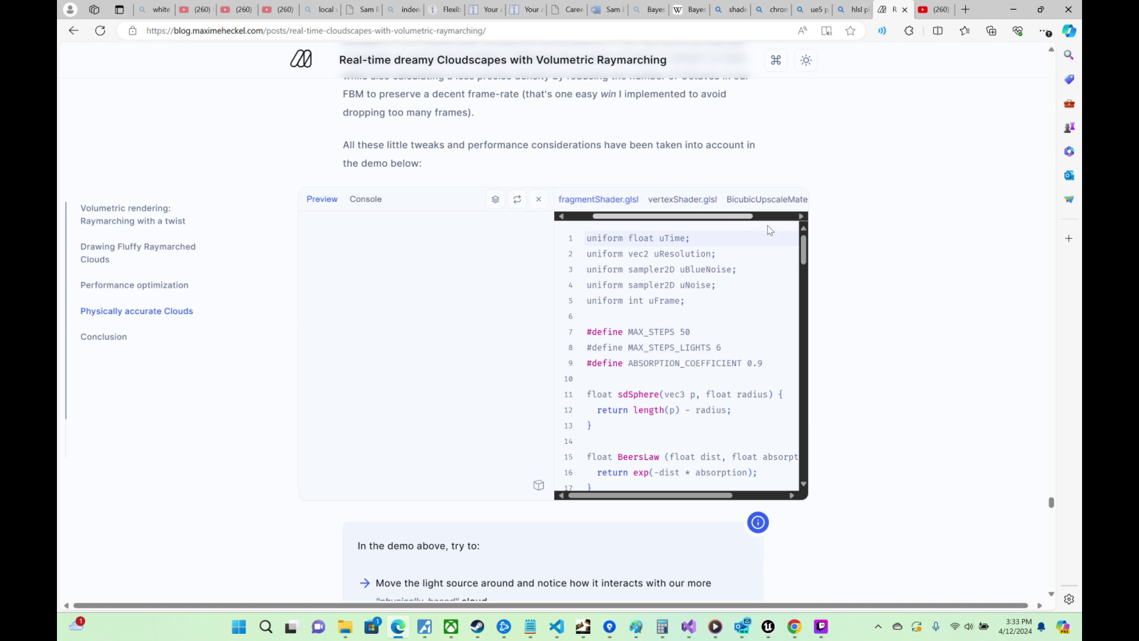
pyautogui.moveTo(798, 233); pyautogui.dragTo(640, 206)
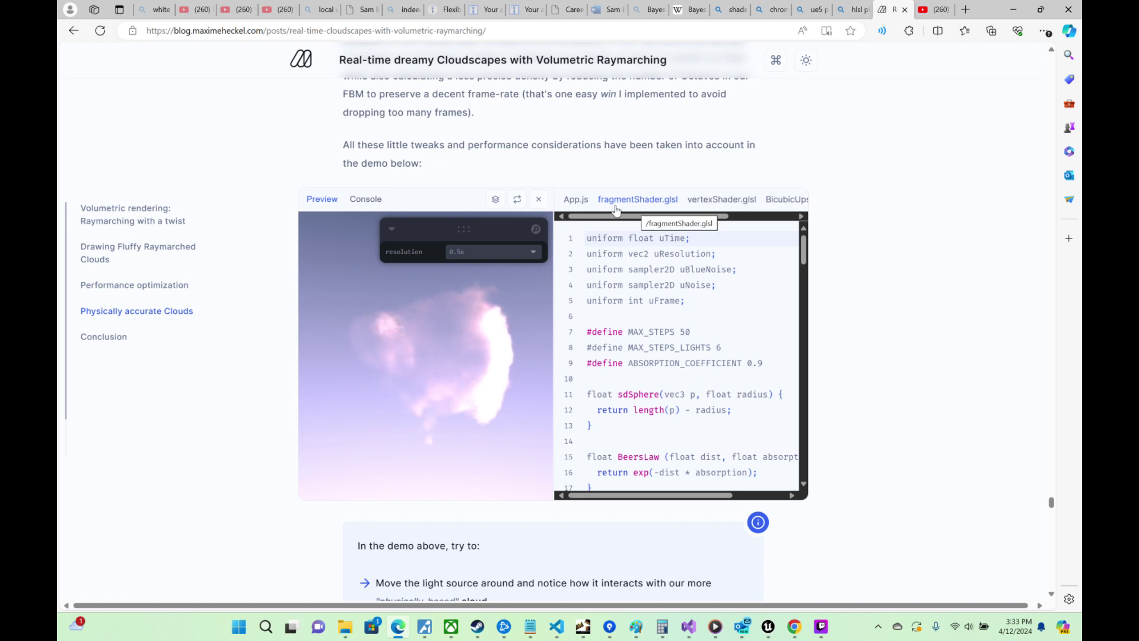
# Step: Set the light-sampling demo's render resolution to 1x and view the resulting cloud
pyautogui.click(531, 253)
pyautogui.click(460, 274)
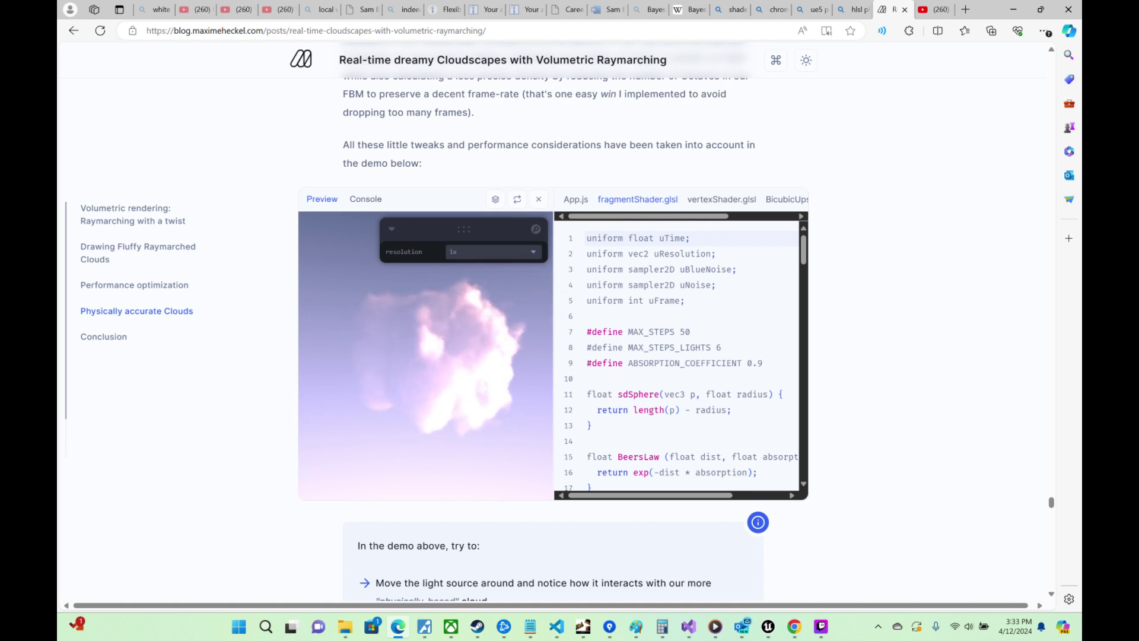
pyautogui.click(765, 271)
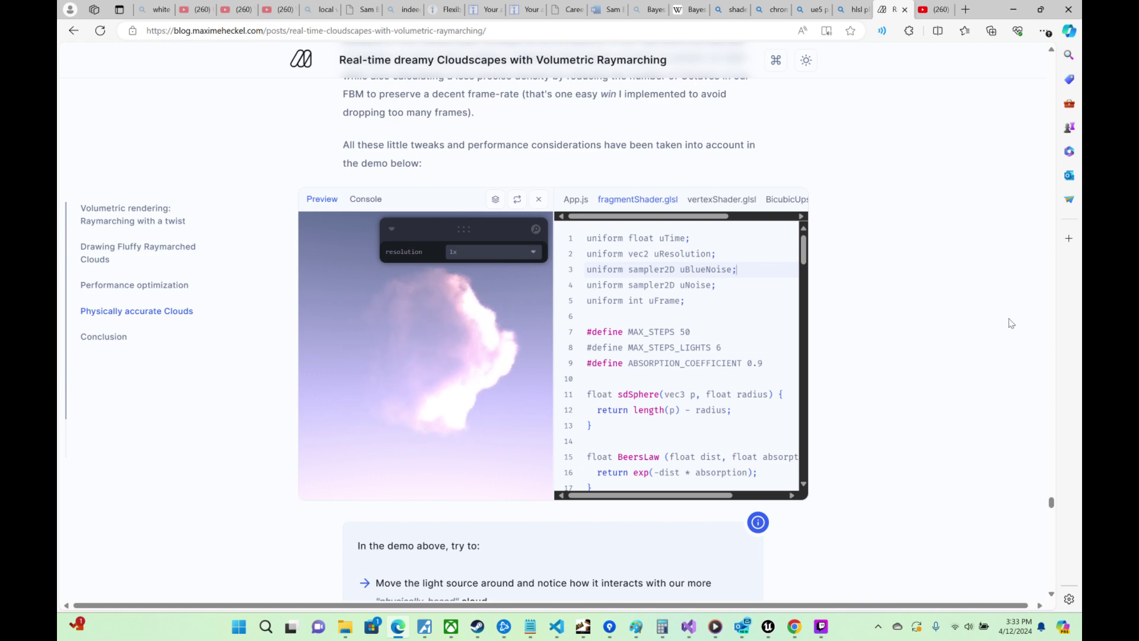
# Step: Skim the anisotropic scattering and Henyey-Greenstein code, and compare the cloud with and without the phase function in the before/after image
pyautogui.scroll(-3, 1011, 321)
pyautogui.scroll(-12, 1009, 319)
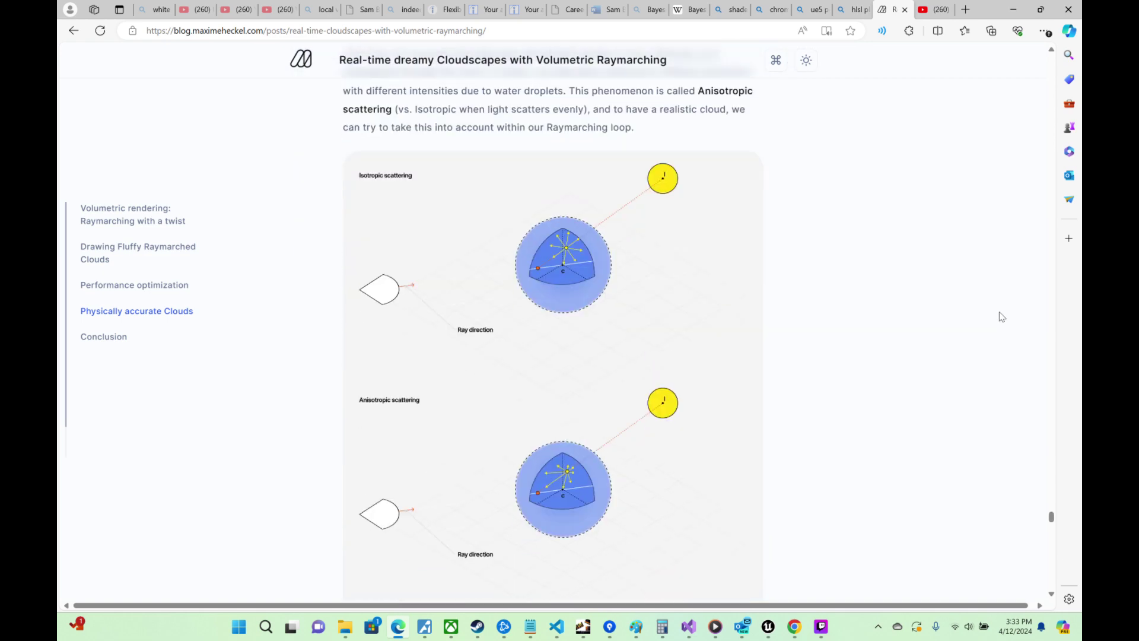
pyautogui.scroll(-18, 993, 314)
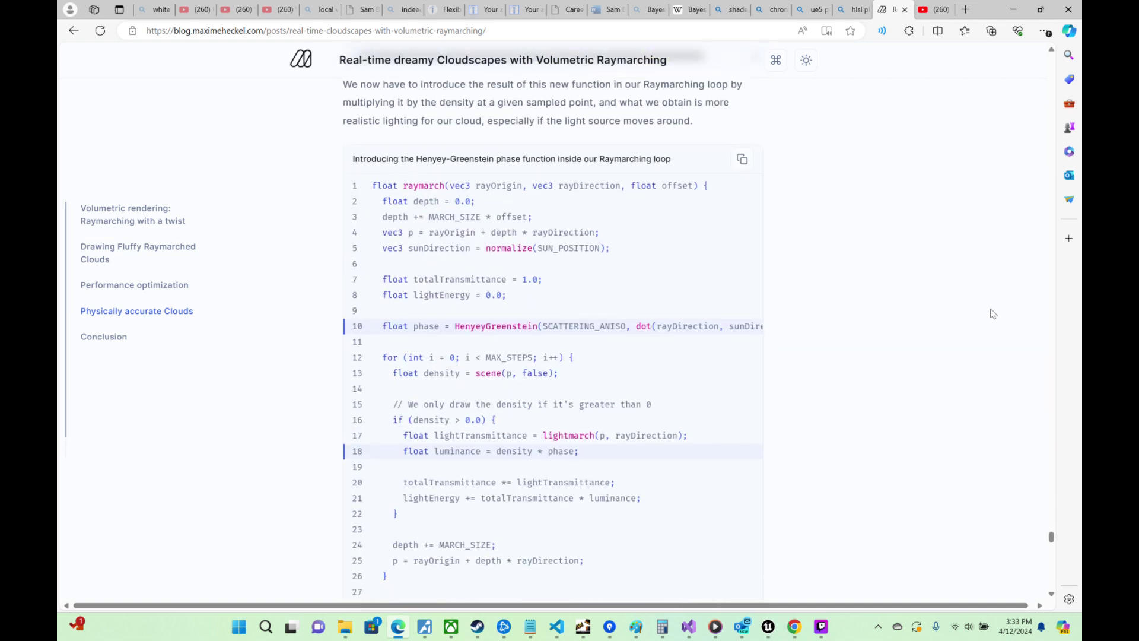
pyautogui.scroll(-8, 994, 314)
pyautogui.scroll(4, 951, 290)
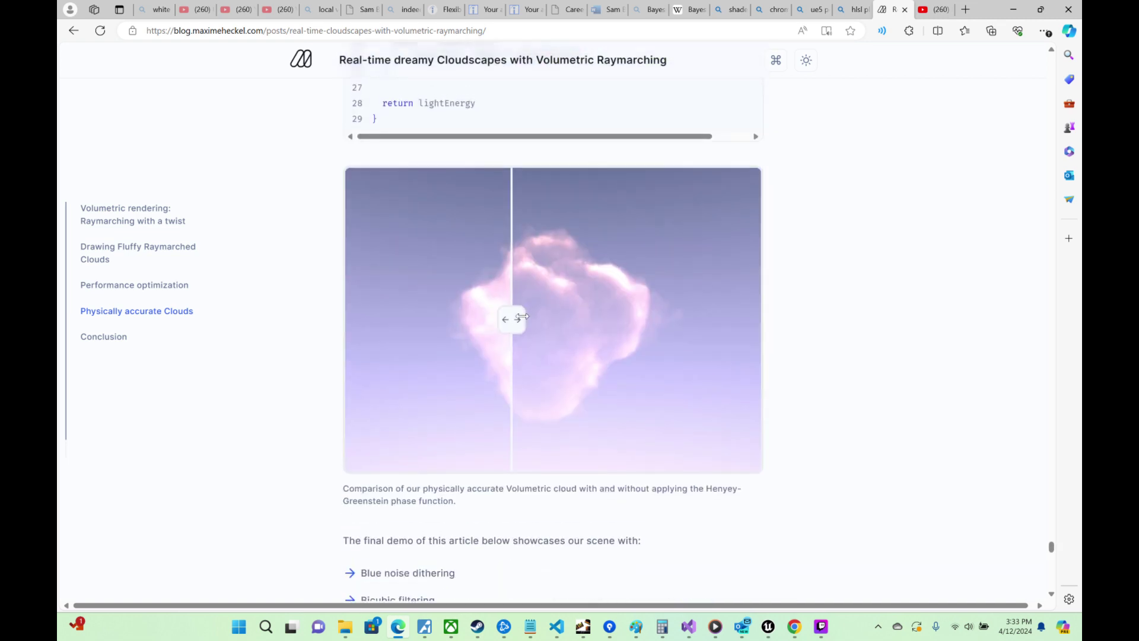
pyautogui.moveTo(607, 338)
pyautogui.mouseDown()
pyautogui.moveTo(732, 342)
pyautogui.moveTo(443, 274)
pyautogui.moveTo(498, 257)
pyautogui.moveTo(669, 257)
pyautogui.moveTo(428, 256)
pyautogui.moveTo(689, 256)
pyautogui.moveTo(425, 256)
pyautogui.mouseUp()
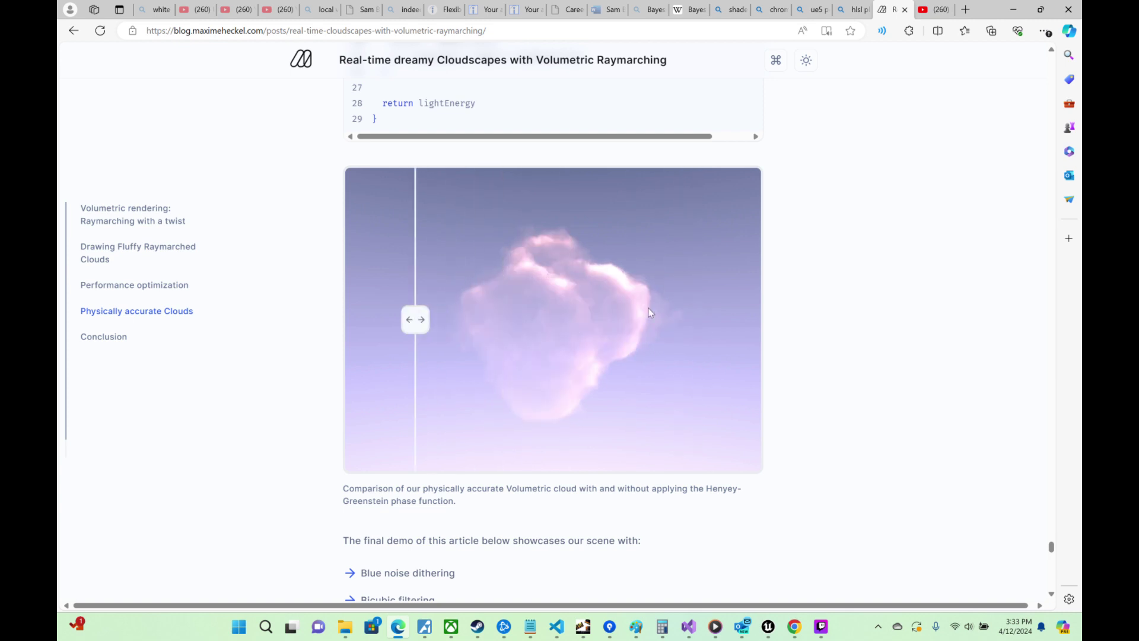
# Step: Set the render resolution of the article's final demo to 1x
pyautogui.scroll(-2, 894, 325)
pyautogui.scroll(-6, 894, 325)
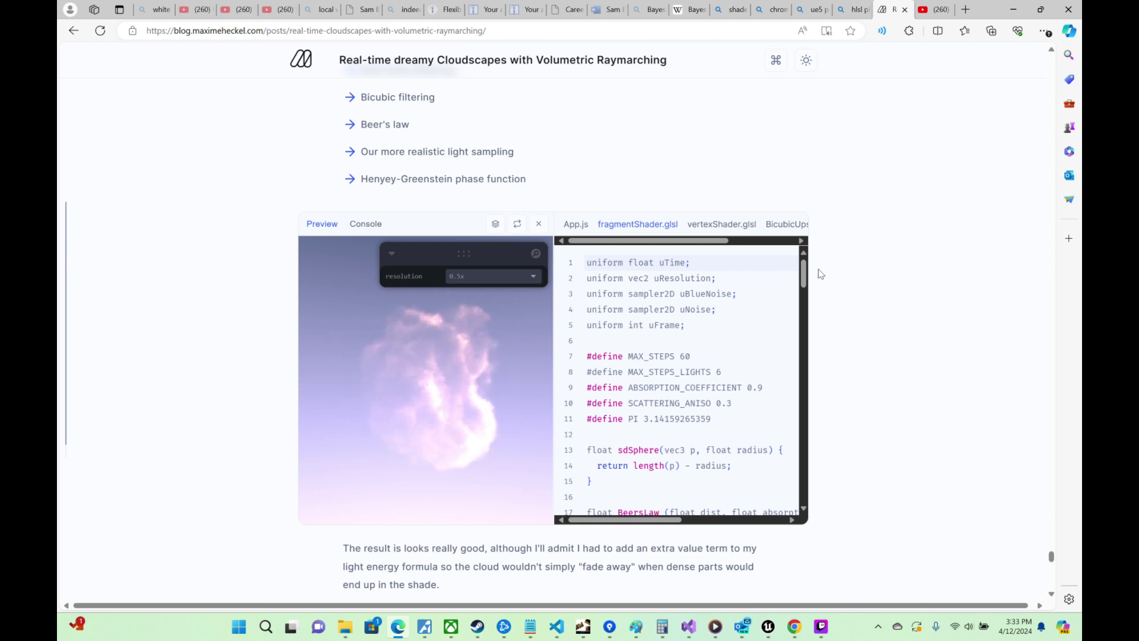
pyautogui.click(530, 288)
pyautogui.click(507, 301)
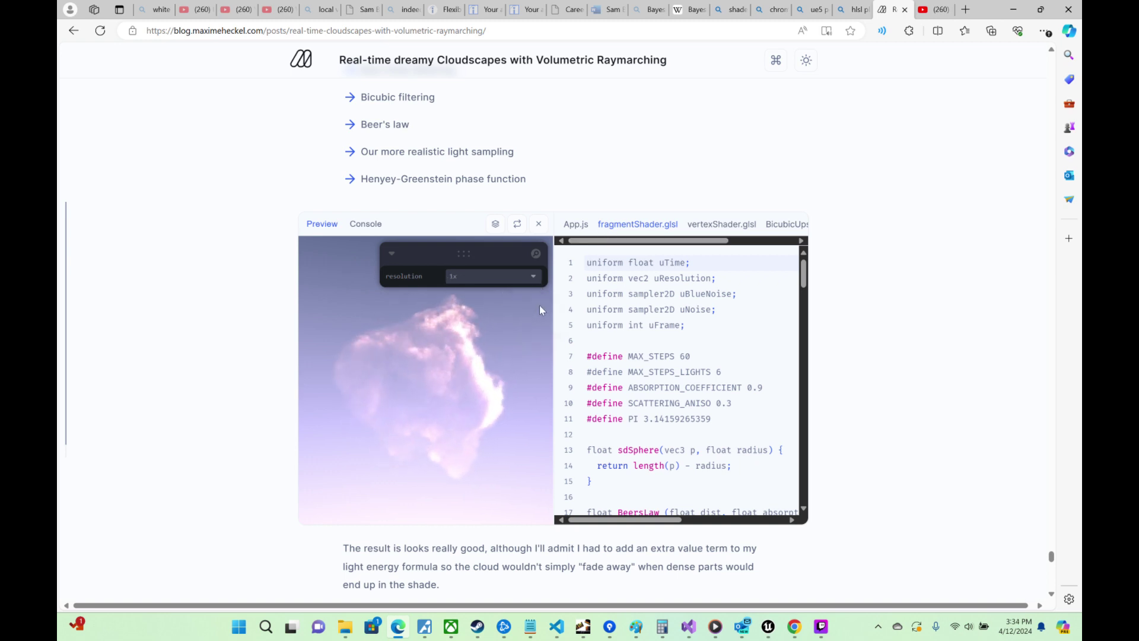
# Step: Skim the extra luminance term and Conclusion, then look back through the light-sampling demo and Beer's Law code to the article's beginning
pyautogui.scroll(-8, 914, 340)
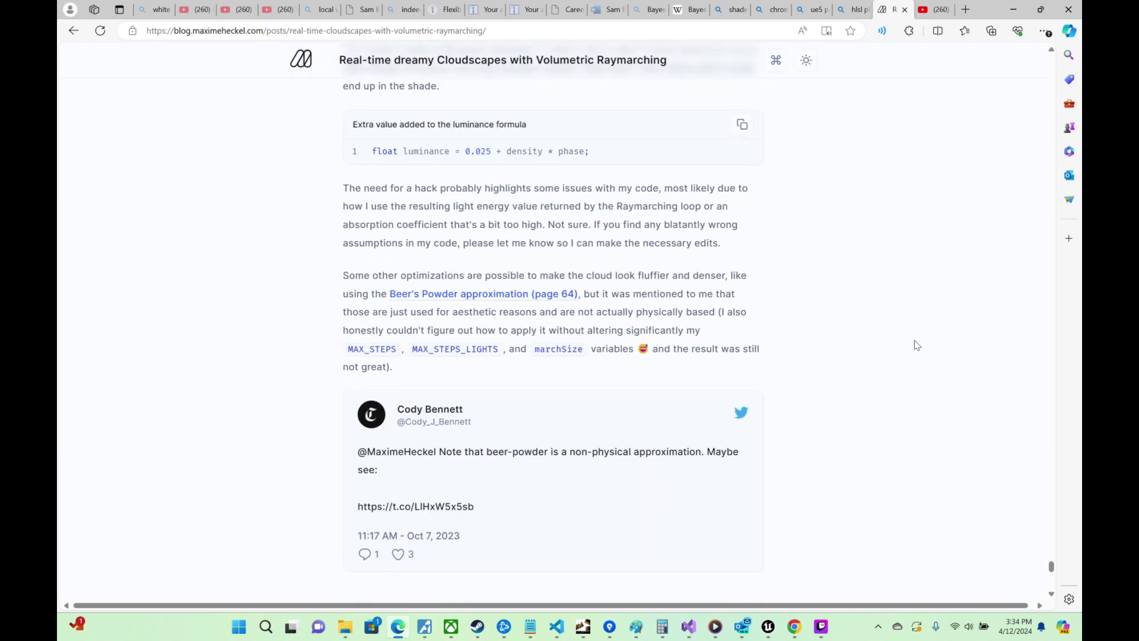
pyautogui.scroll(3, 914, 339)
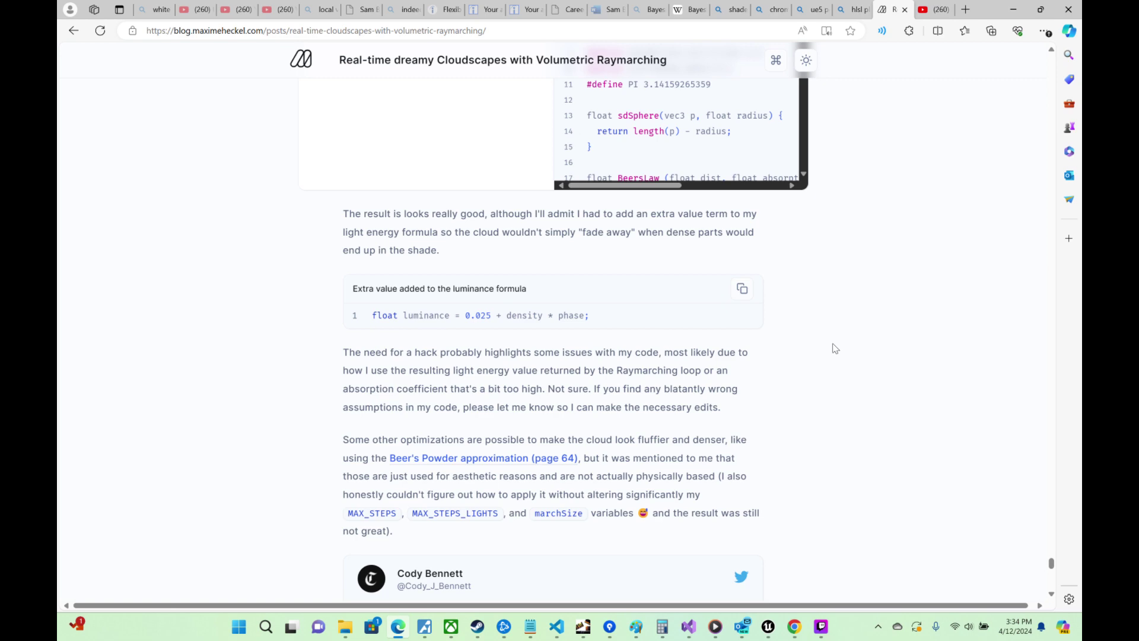
pyautogui.scroll(-8, 830, 344)
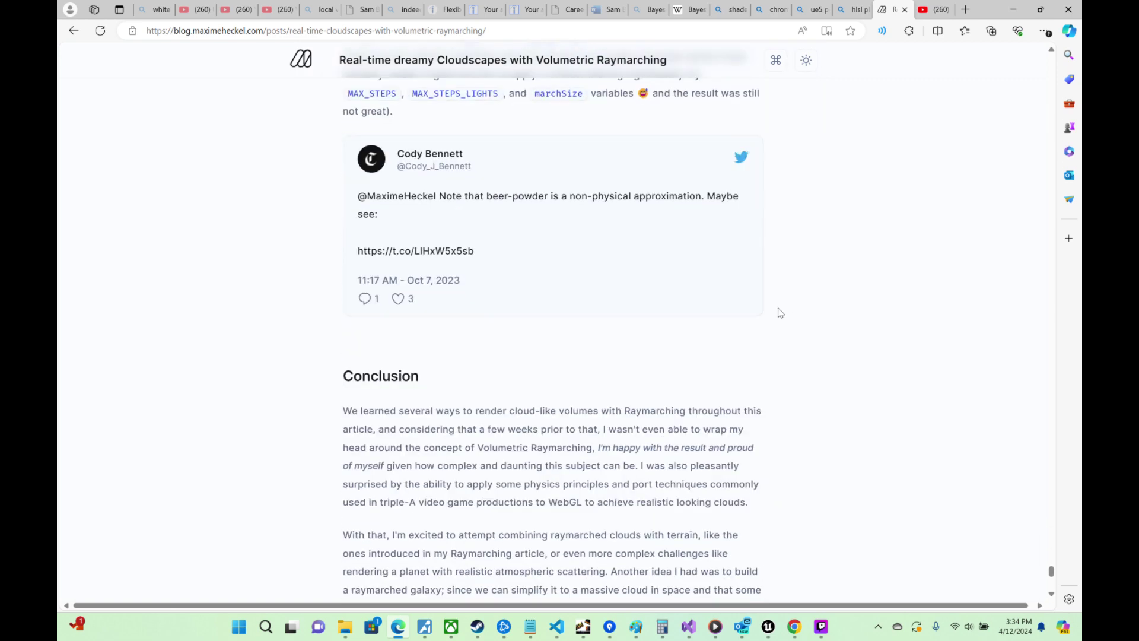
pyautogui.scroll(-5, 780, 312)
pyautogui.scroll(20, 765, 311)
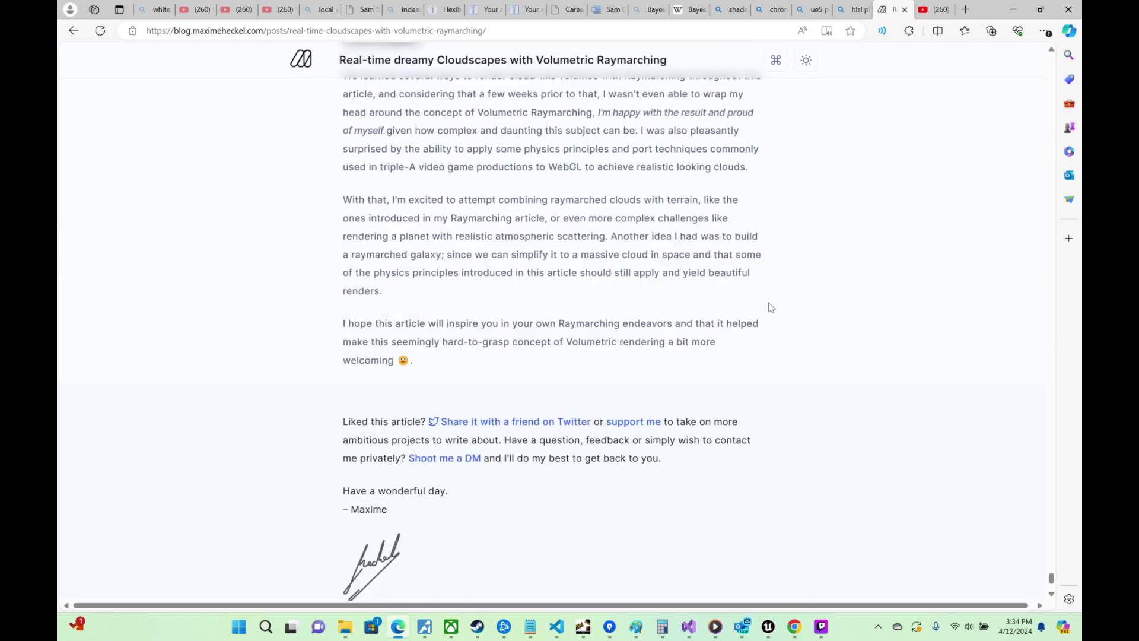
pyautogui.scroll(10, 823, 315)
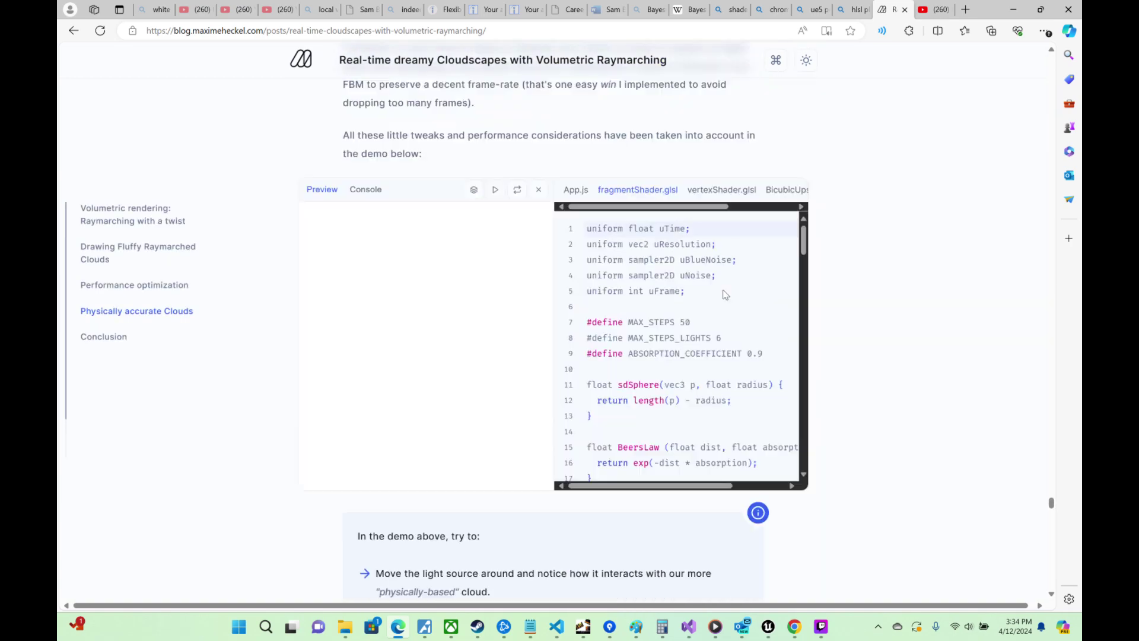
pyautogui.scroll(-8, 823, 315)
pyautogui.scroll(8, 822, 315)
pyautogui.scroll(8, 823, 314)
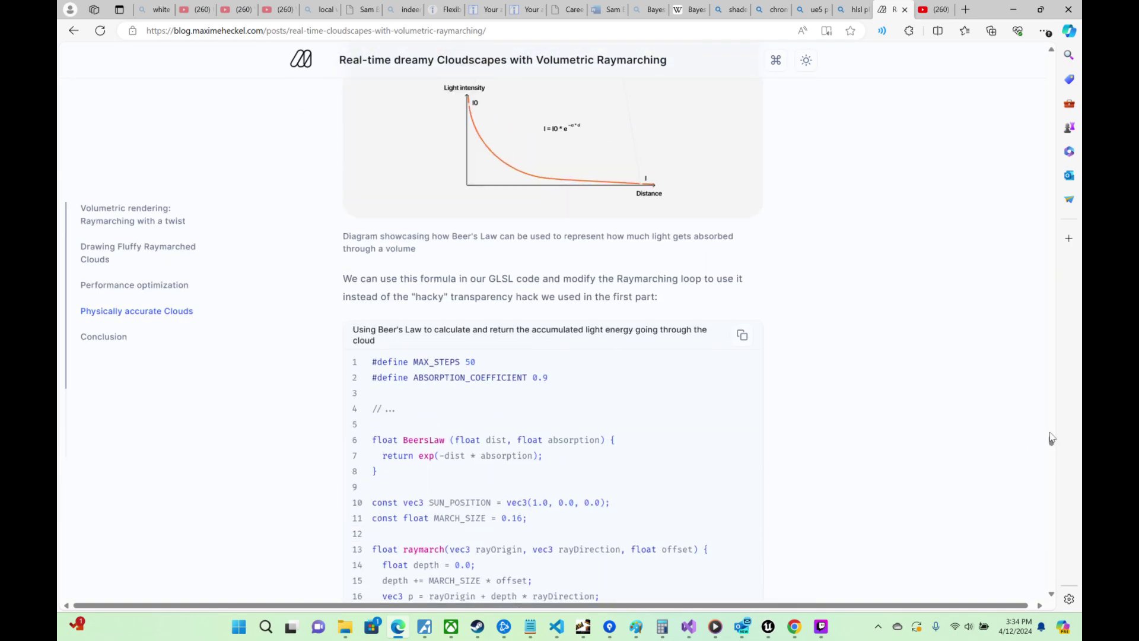
pyautogui.moveTo(1052, 442); pyautogui.dragTo(1051, 59)
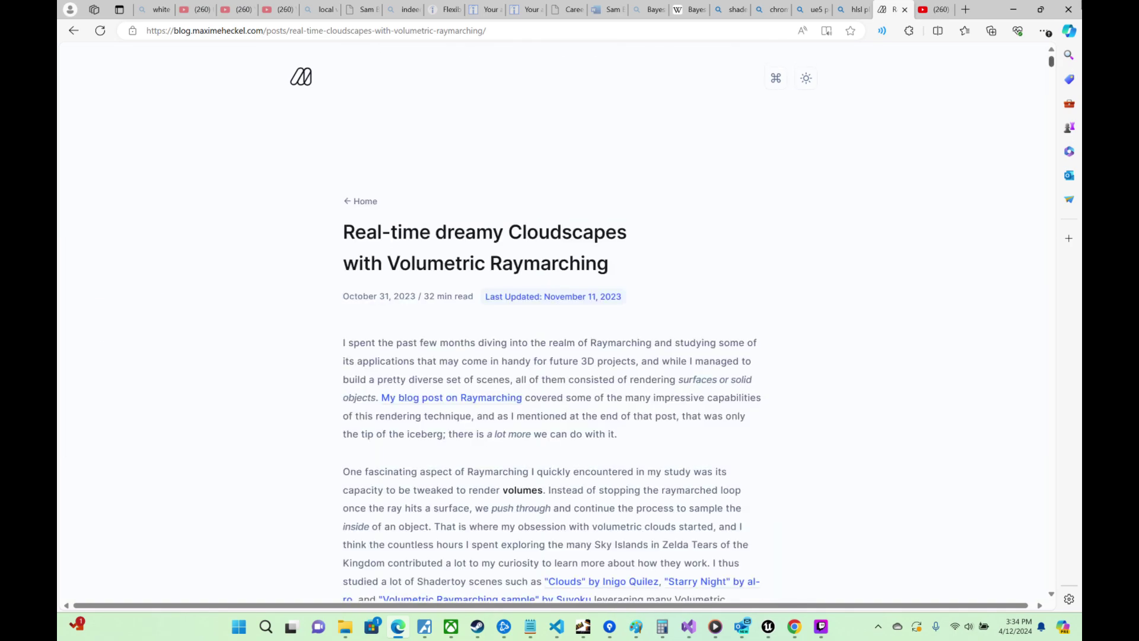
# Step: Return to the "hlsl planet clouds" results, open Epic's Volumetric Cloud Component Properties page in a new tab, and skim the remaining results
pyautogui.click(846, 8)
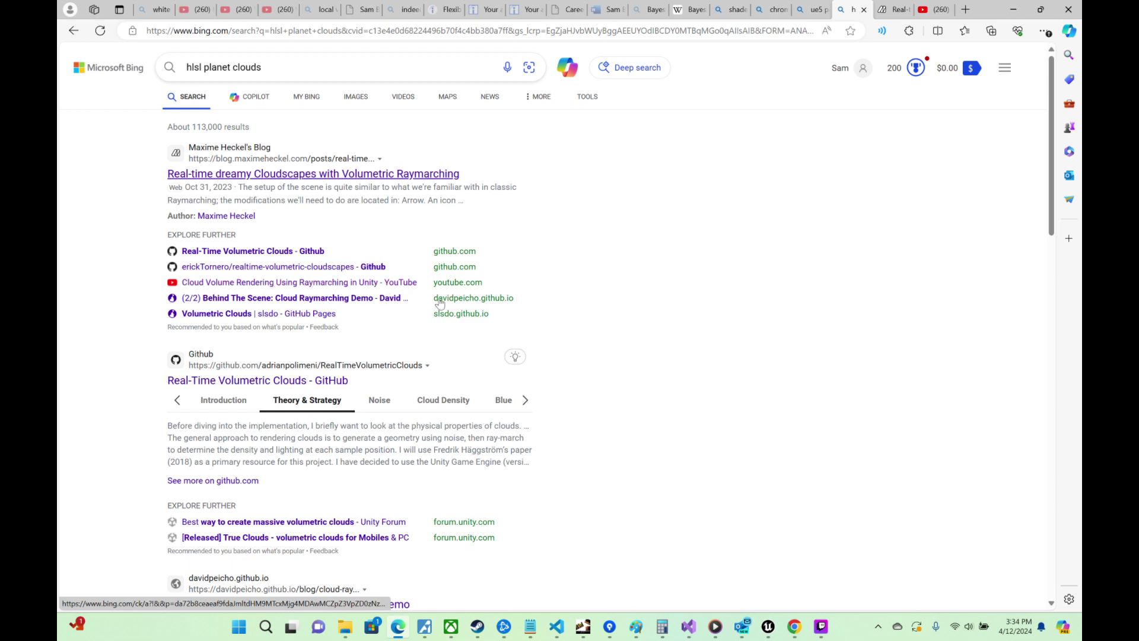
pyautogui.scroll(-10, 451, 291)
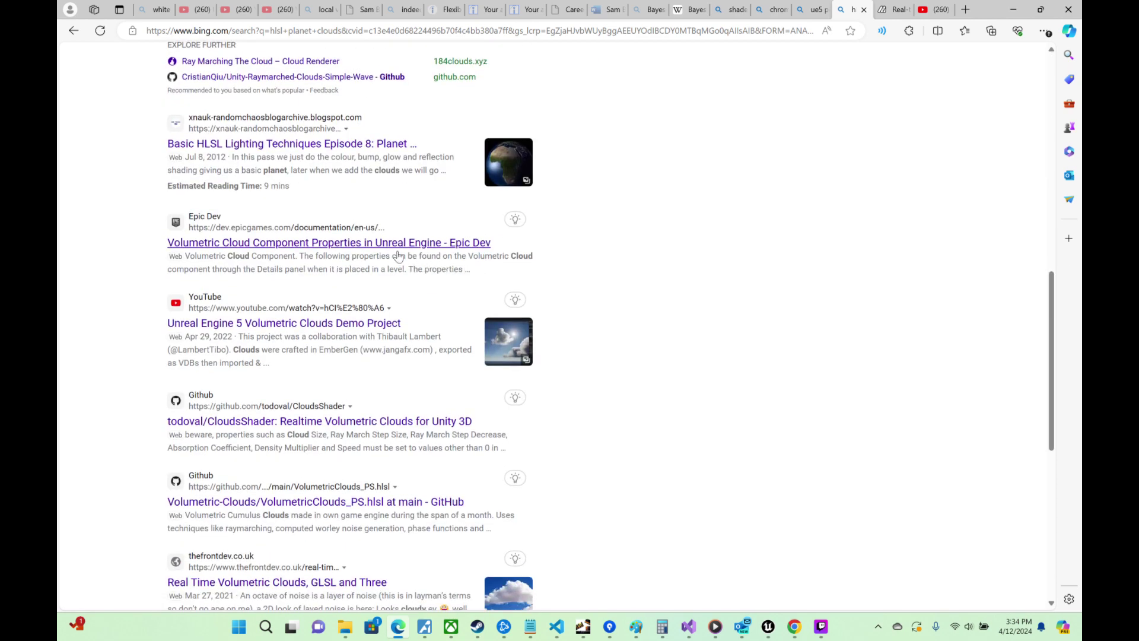
pyautogui.rightClick(367, 240)
pyautogui.click(558, 244)
pyautogui.scroll(-3, 333, 237)
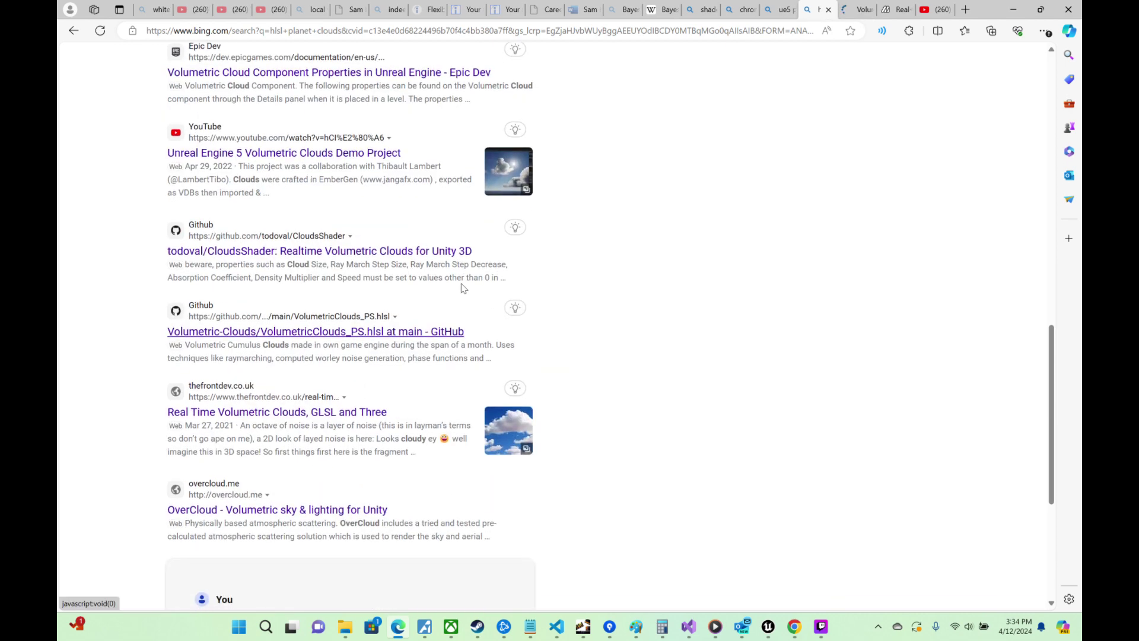
pyautogui.scroll(-3, 396, 223)
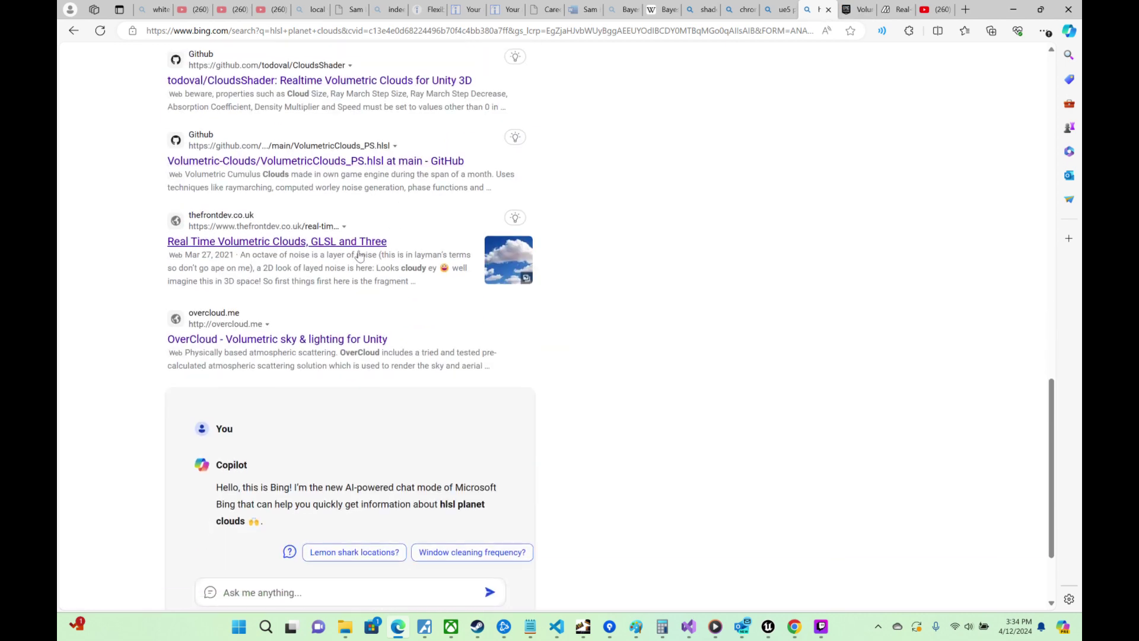
# Step: Switch to Unreal Editor and hide the PostProcessVolume in the level
pyautogui.click(1007, 17)
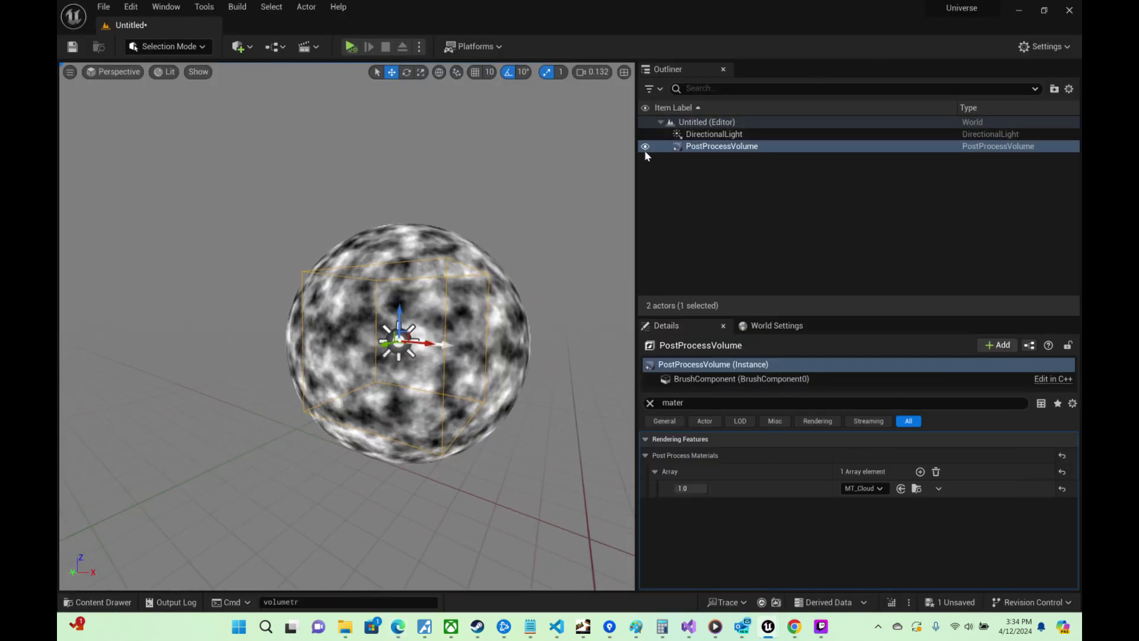
pyautogui.click(645, 146)
pyautogui.moveTo(515, 204); pyautogui.dragTo(535, 198, button='right')
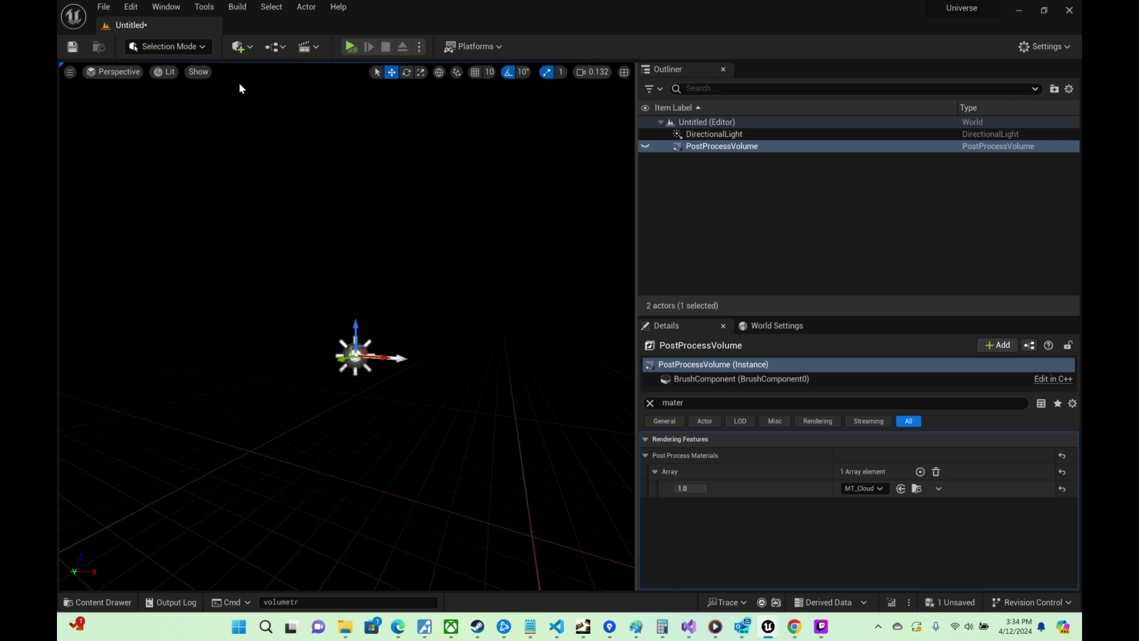
# Step: Add a basic sphere shape to the level and view it up close
pyautogui.click(255, 48)
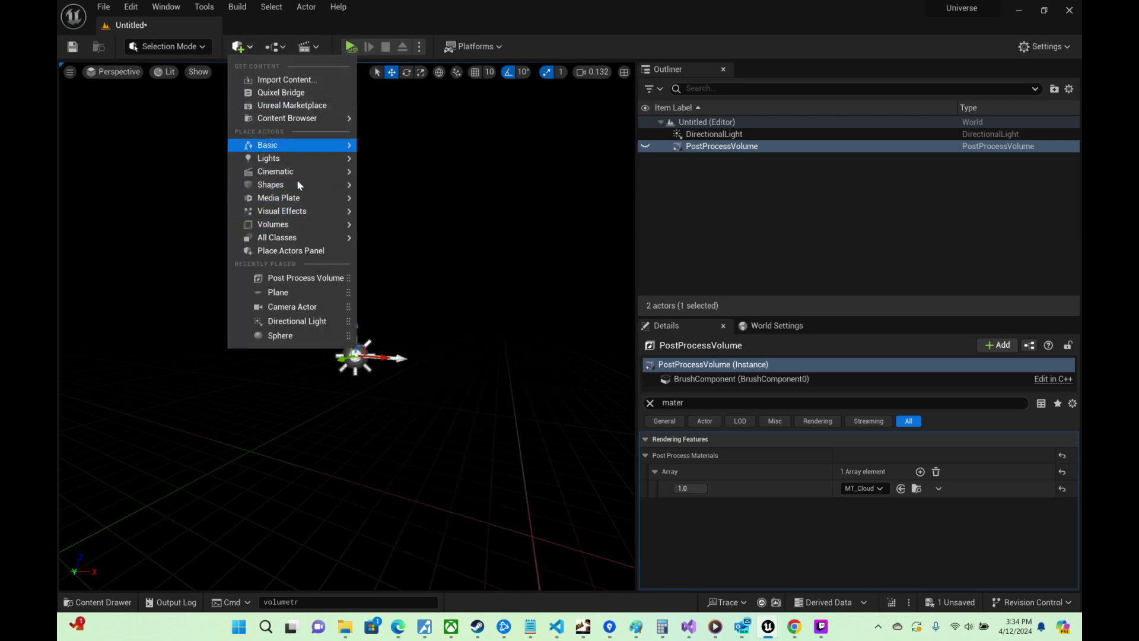
pyautogui.moveTo(305, 187)
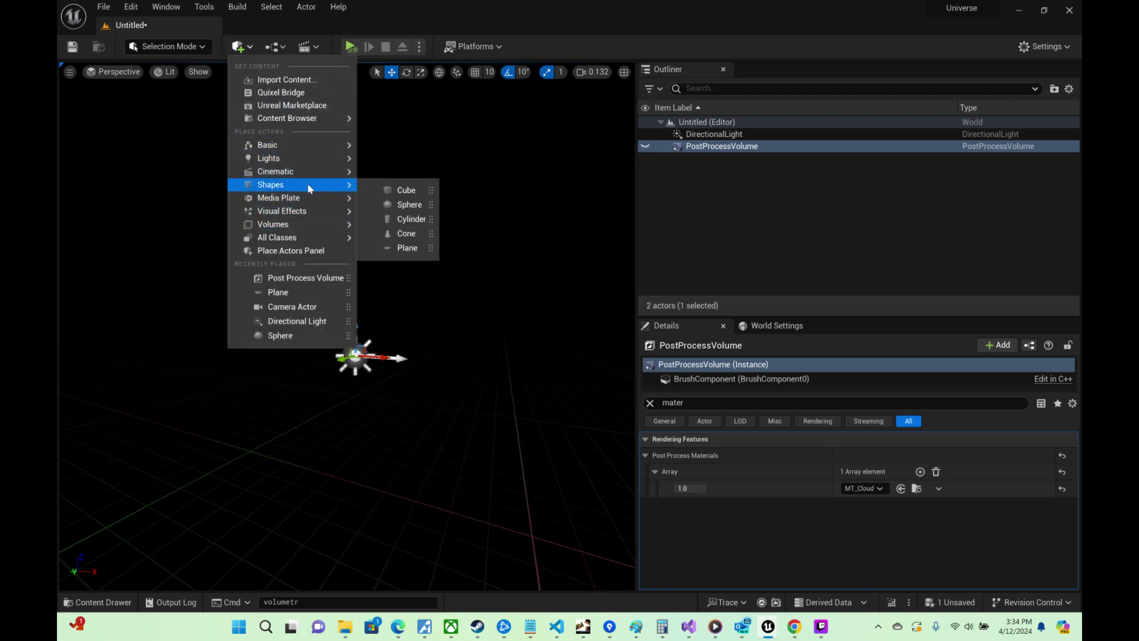
pyautogui.click(400, 205)
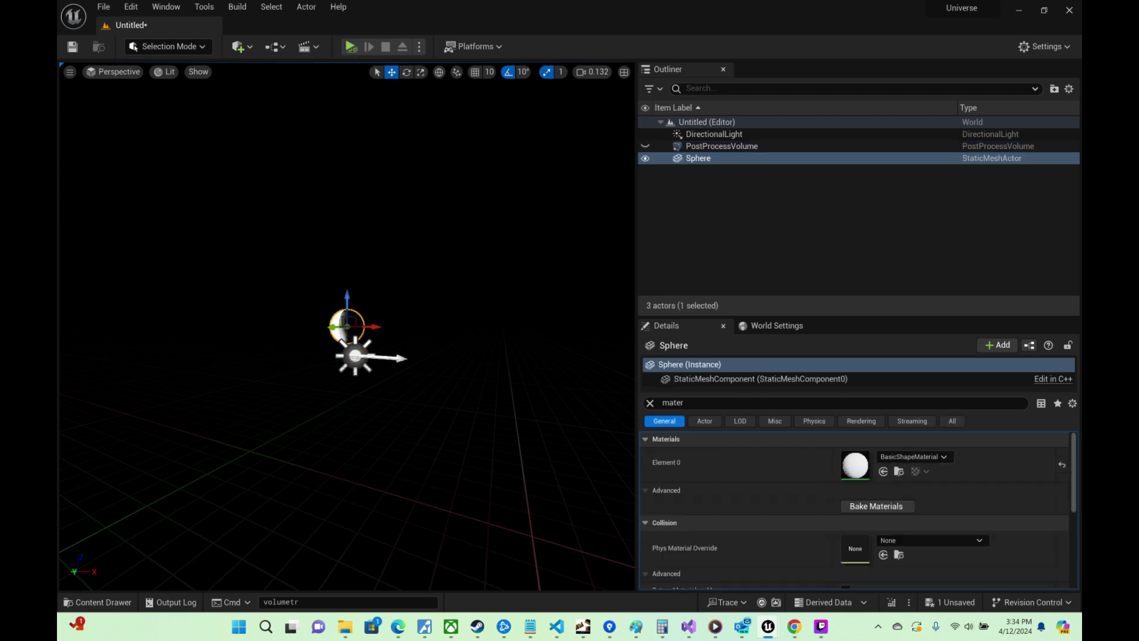
pyautogui.moveTo(347, 326); pyautogui.dragTo(439, 306, button='right')
pyautogui.press('w')
pyautogui.press('a')
pyautogui.press('d')
pyautogui.moveTo(549, 302); pyautogui.dragTo(578, 326, button='right')
pyautogui.press('w')
pyautogui.scroll(-1, 550, 302)
# Step: Examine the level's World Settings, including the Game Mode and Lightmass settings
pyautogui.click(779, 326)
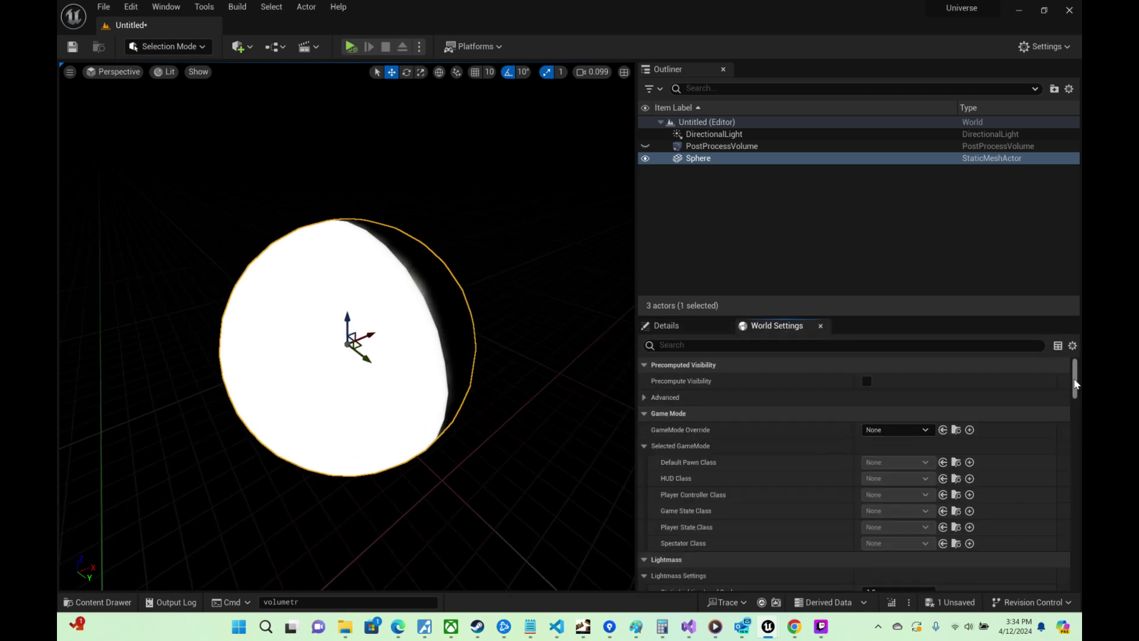
pyautogui.scroll(-5, 1081, 494)
pyautogui.scroll(5, 1081, 494)
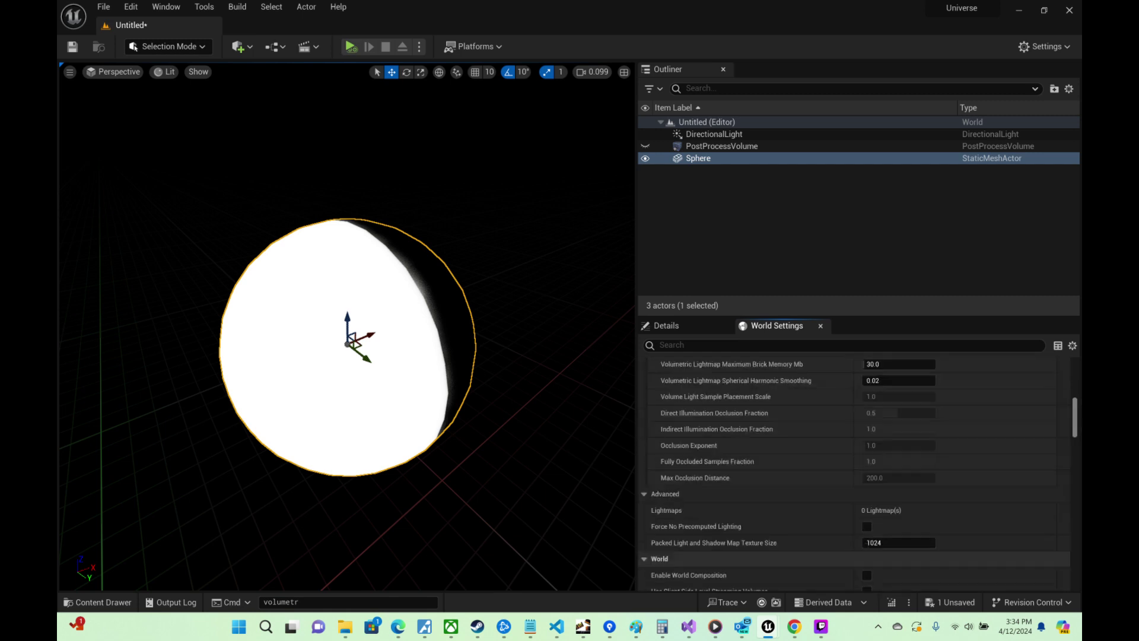
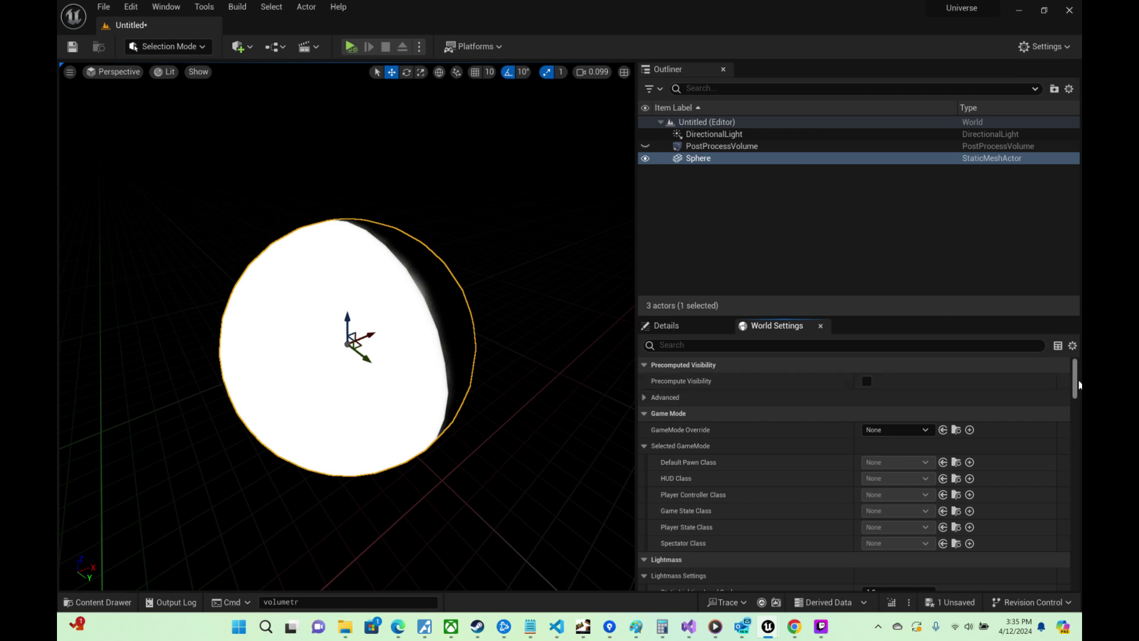
pyautogui.scroll(-8, 1009, 416)
pyautogui.scroll(5, 854, 475)
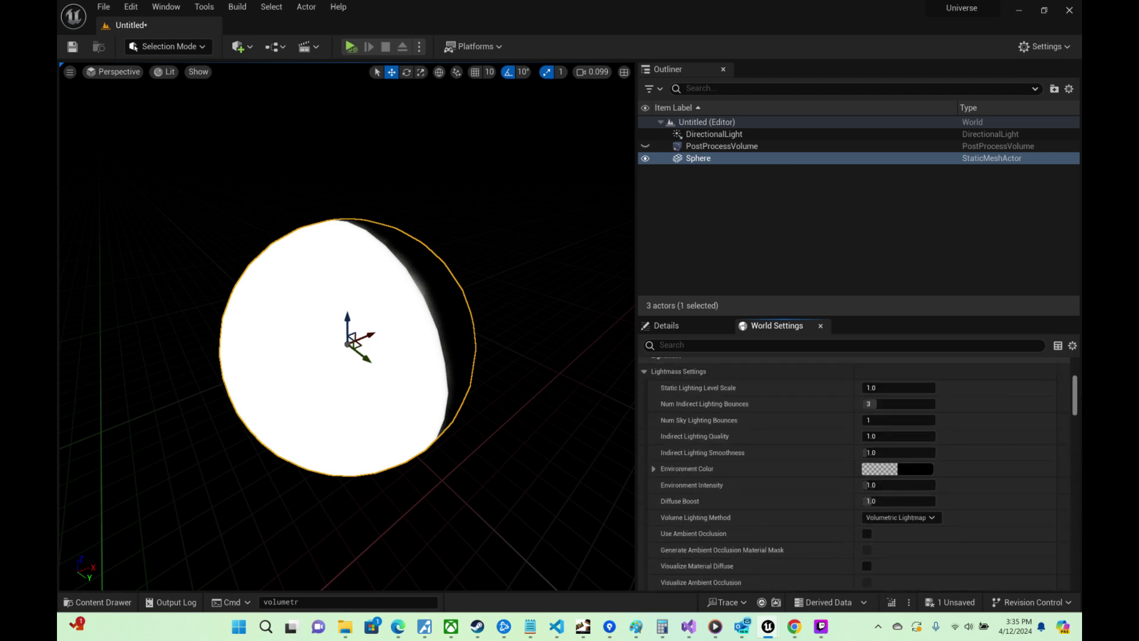
pyautogui.scroll(3, 923, 414)
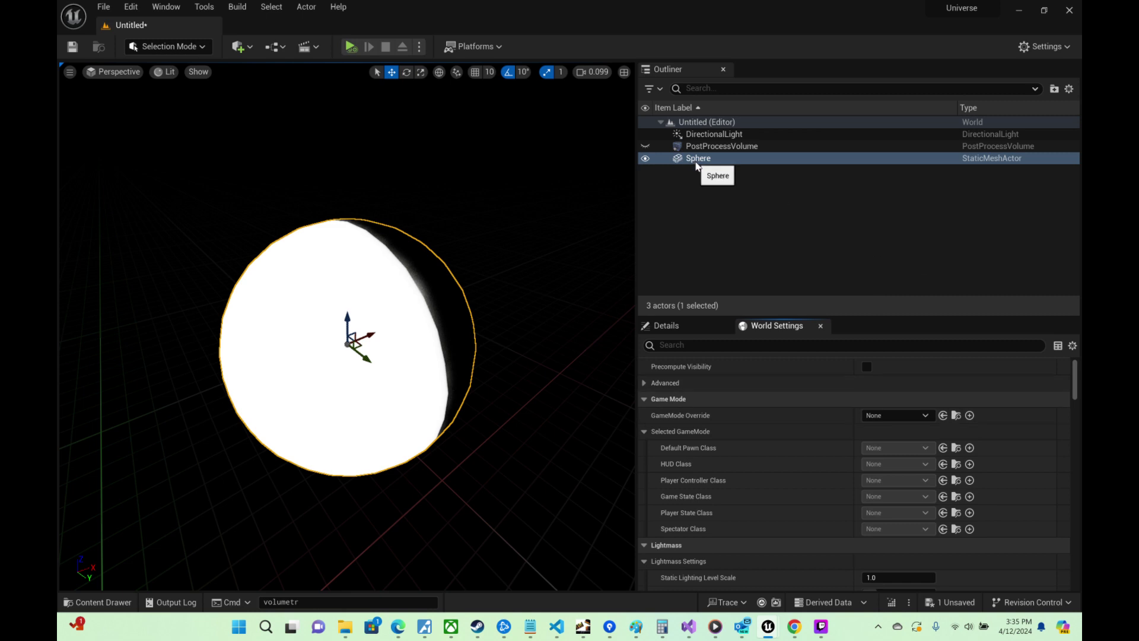
# Step: Clear the sphere's property filter and reset its location to 0, 0, 0, keeping the sphere in focus
pyautogui.click(670, 325)
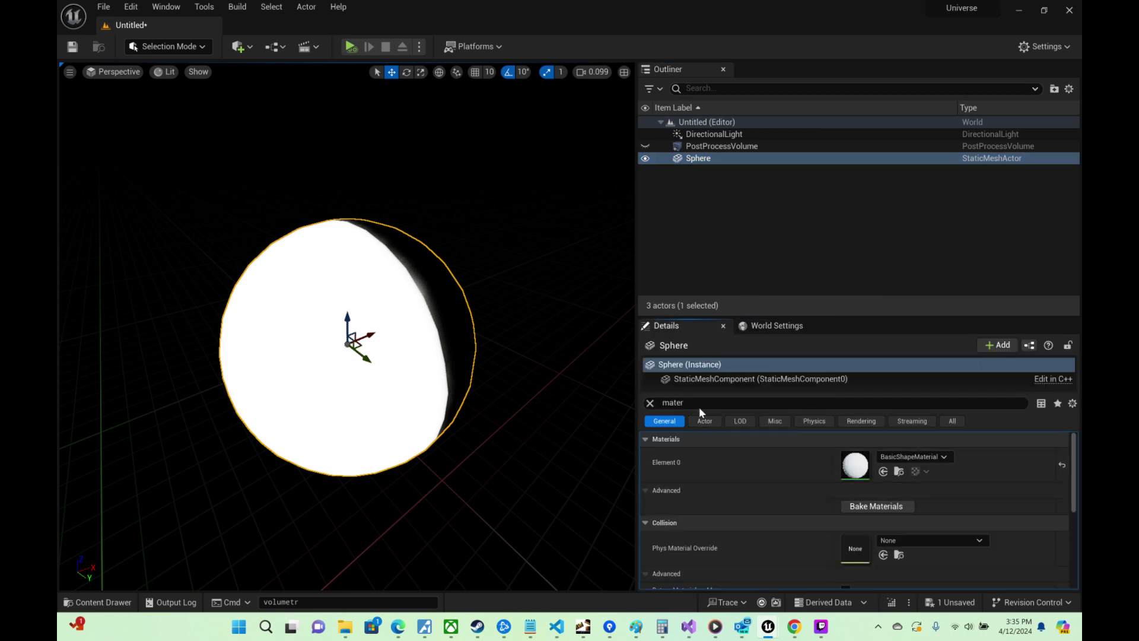
pyautogui.press('BackSpace')
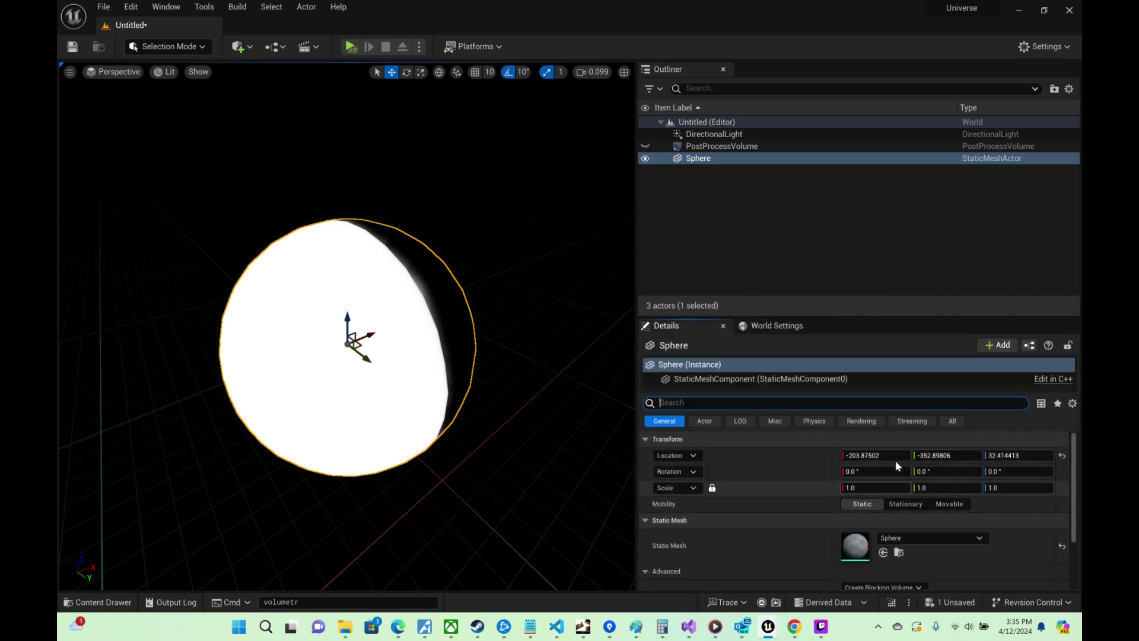
pyautogui.click(1062, 455)
pyautogui.doubleClick(704, 158)
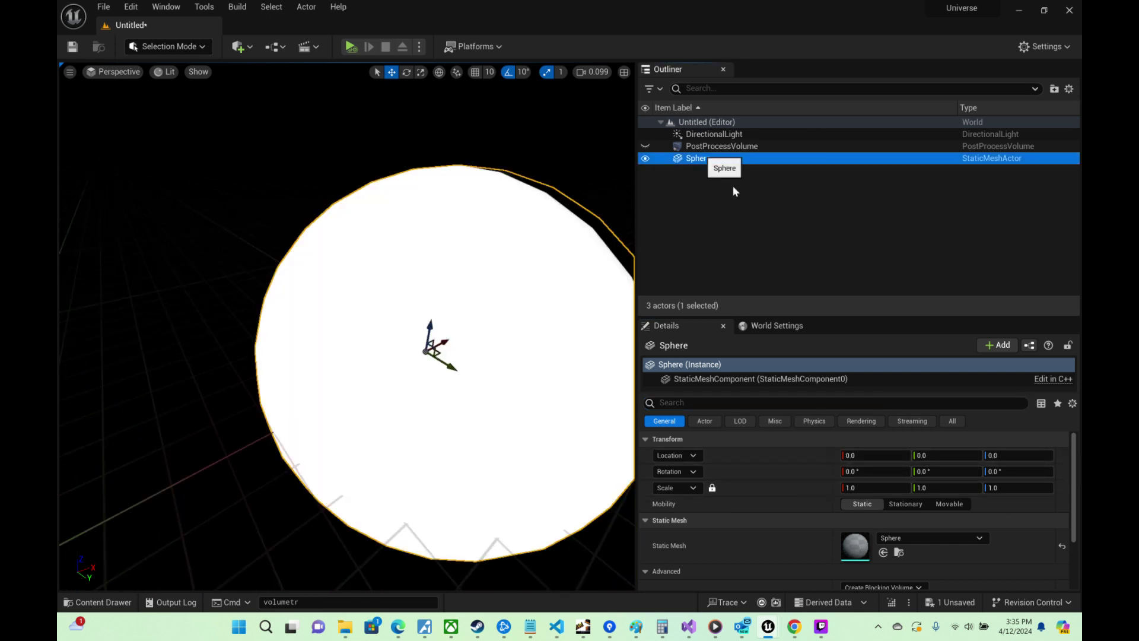
pyautogui.click(885, 488)
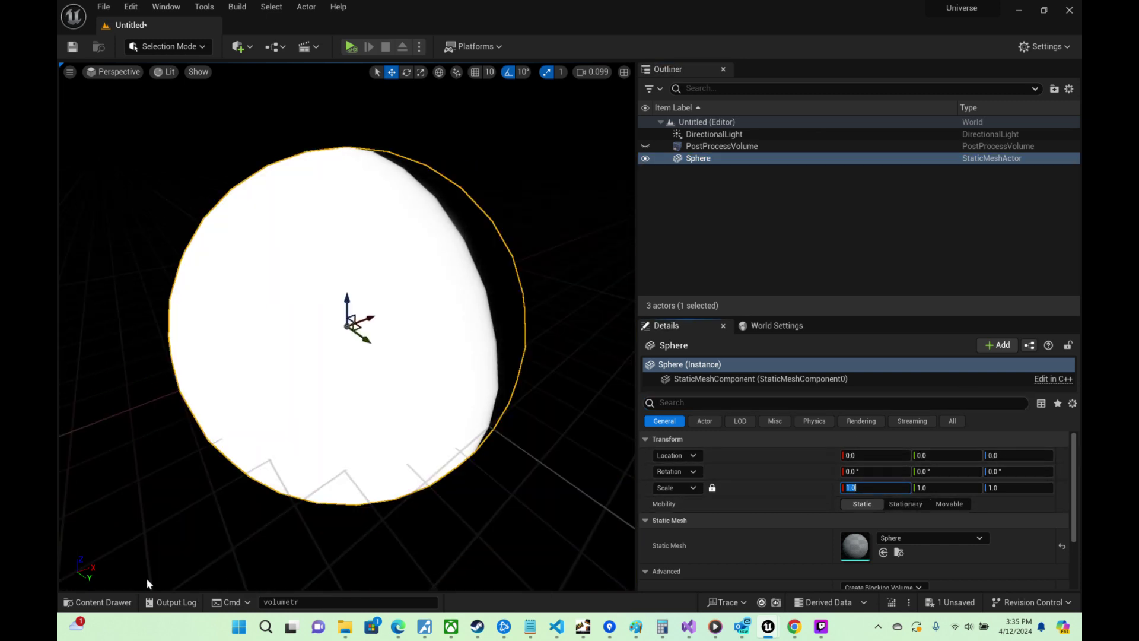
# Step: Duplicate the MT_Cloud material in the MSAtmosphere folder and open the MT_Cloud1 copy for editing
pyautogui.click(98, 603)
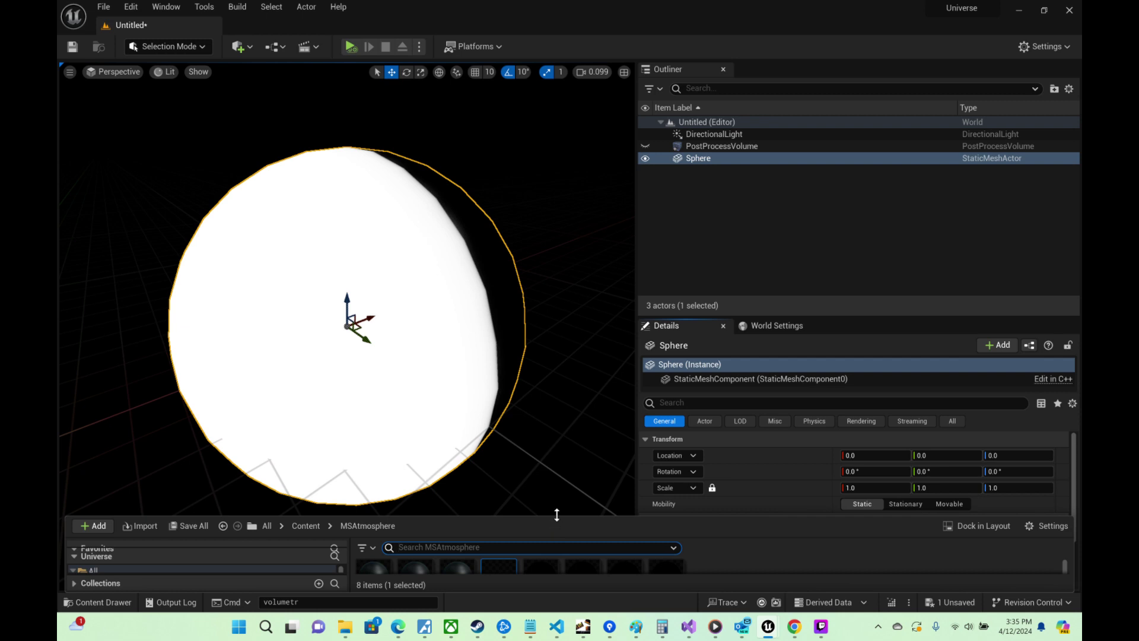
pyautogui.moveTo(557, 515); pyautogui.dragTo(574, 445)
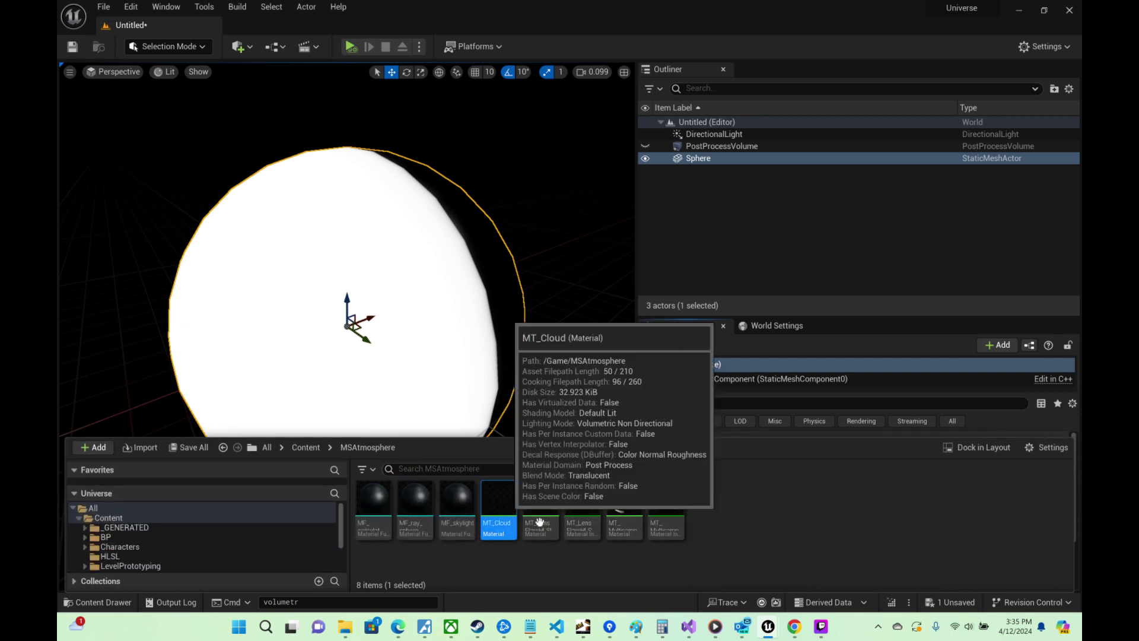
pyautogui.hotkey('ctrl', 'v')
pyautogui.doubleClick(704, 504)
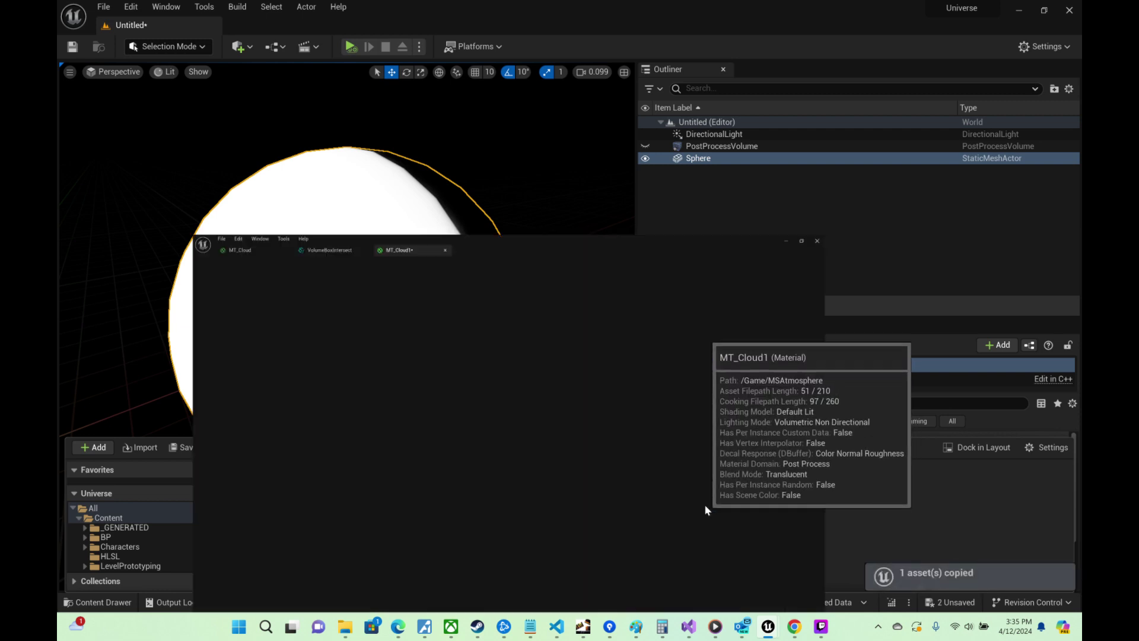
# Step: Move the Absolute World Position node into the empty area above the rest of the material graph
pyautogui.moveTo(649, 170); pyautogui.dragTo(879, 205, button='right')
pyautogui.scroll(-2, 880, 205)
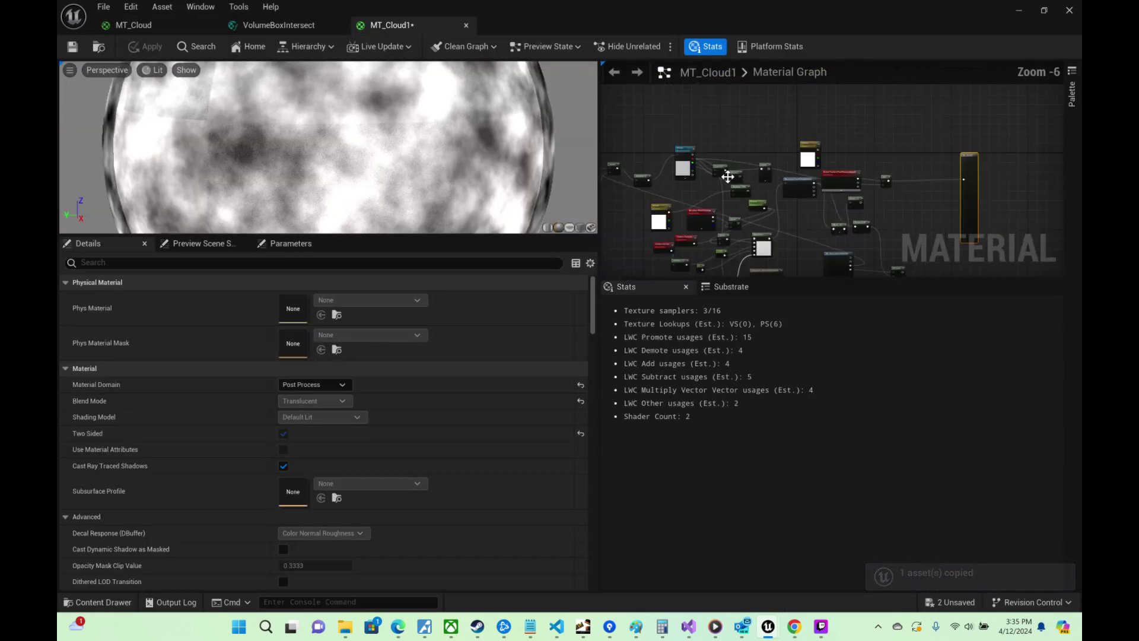
pyautogui.moveTo(760, 180); pyautogui.dragTo(890, 222, button='right')
pyautogui.scroll(3, 777, 188)
pyautogui.moveTo(818, 187); pyautogui.dragTo(874, 196, button='right')
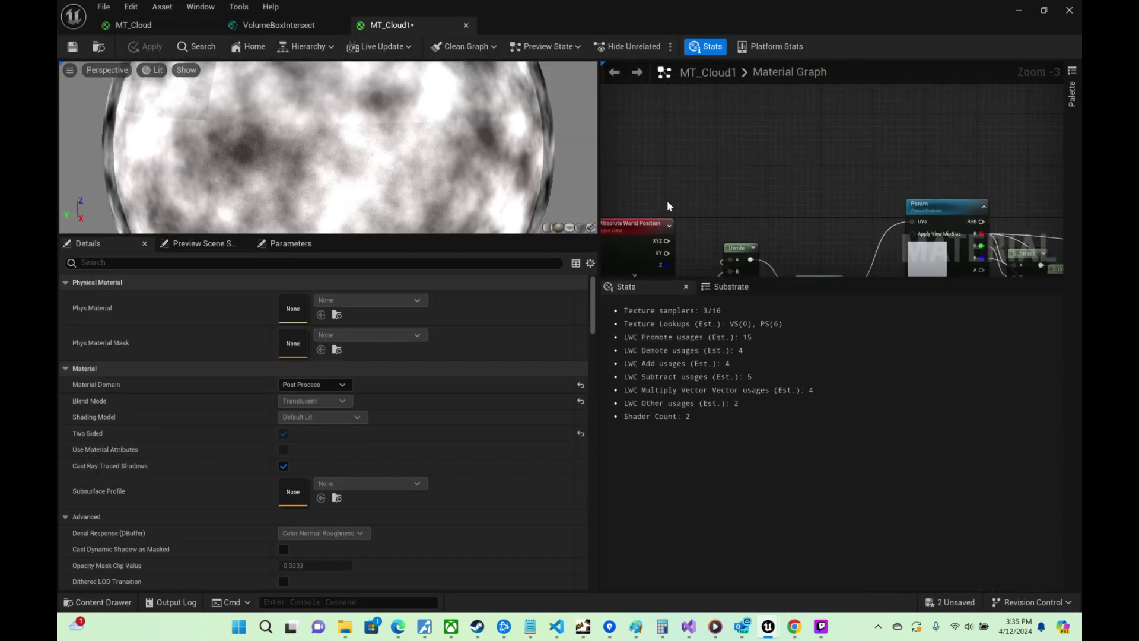
pyautogui.moveTo(650, 228); pyautogui.dragTo(729, 114)
pyautogui.moveTo(738, 120); pyautogui.dragTo(641, 180, button='right')
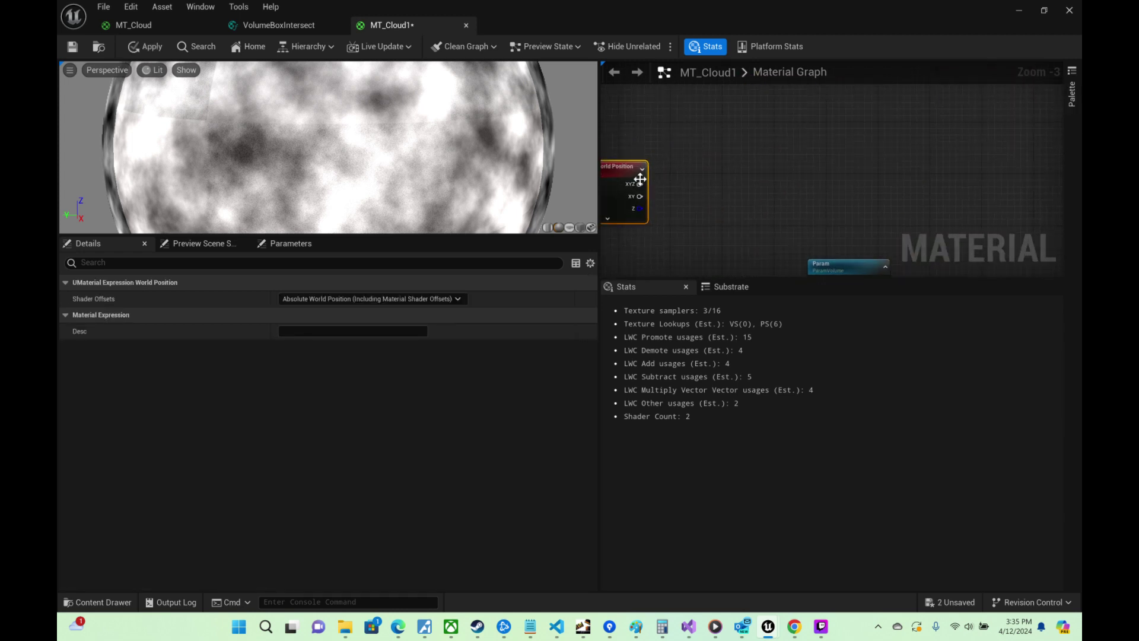
# Step: Divide the Absolute World Position XYZ output by 100 and connect the result to the UVs of the Param volume texture
pyautogui.moveTo(641, 188); pyautogui.dragTo(729, 159)
pyautogui.write('divide')
pyautogui.press('Return')
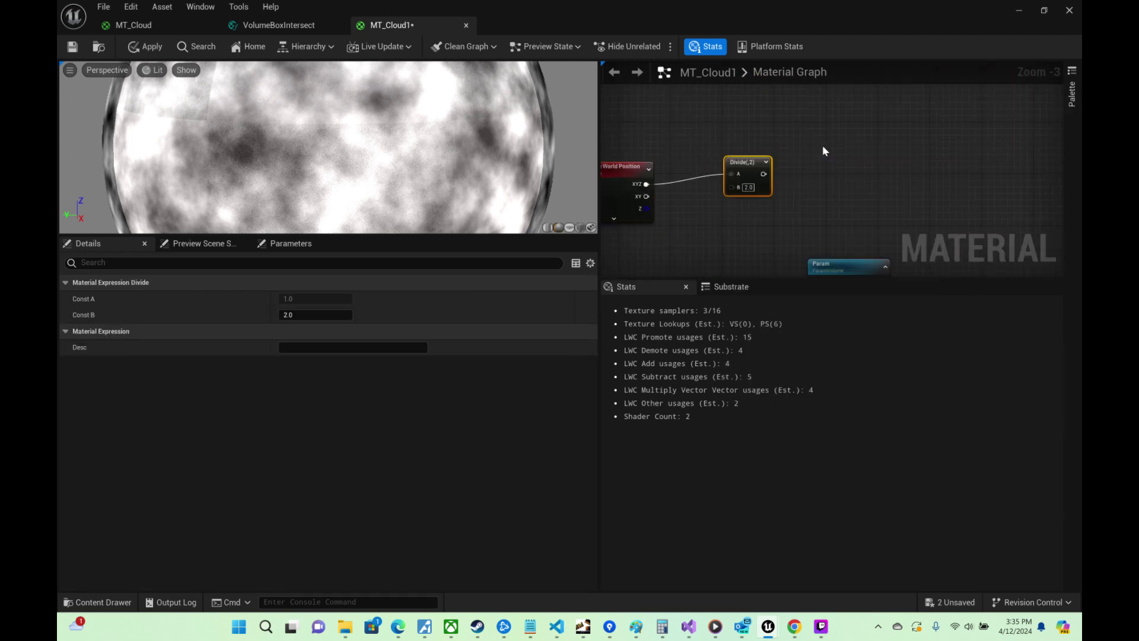
pyautogui.click(749, 187)
pyautogui.write('100')
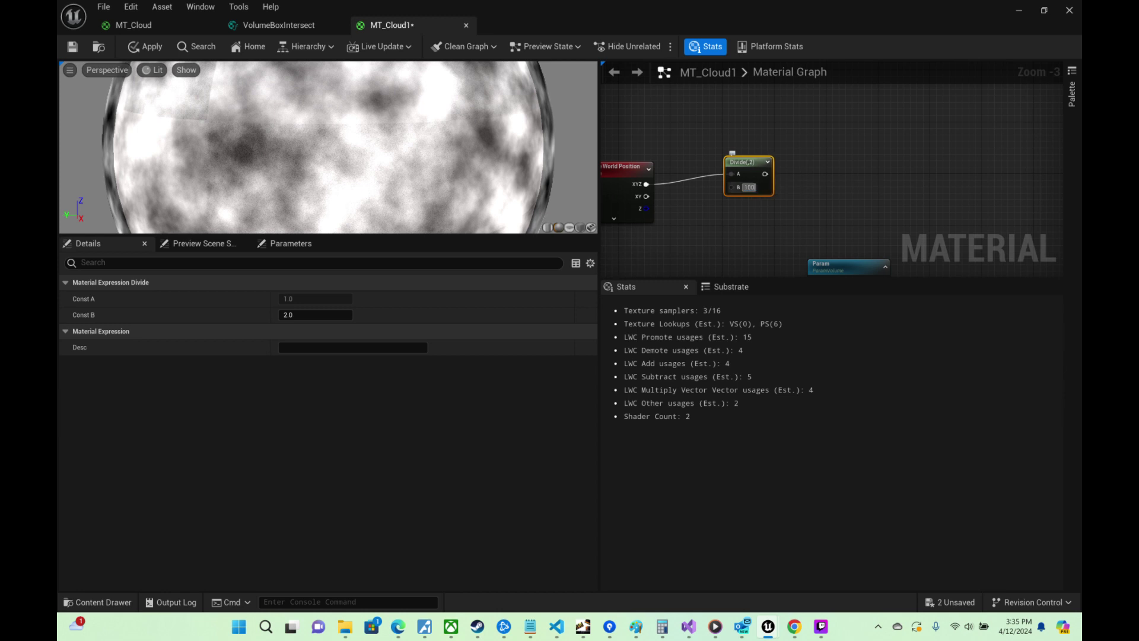
pyautogui.moveTo(799, 190); pyautogui.dragTo(796, 158, button='right')
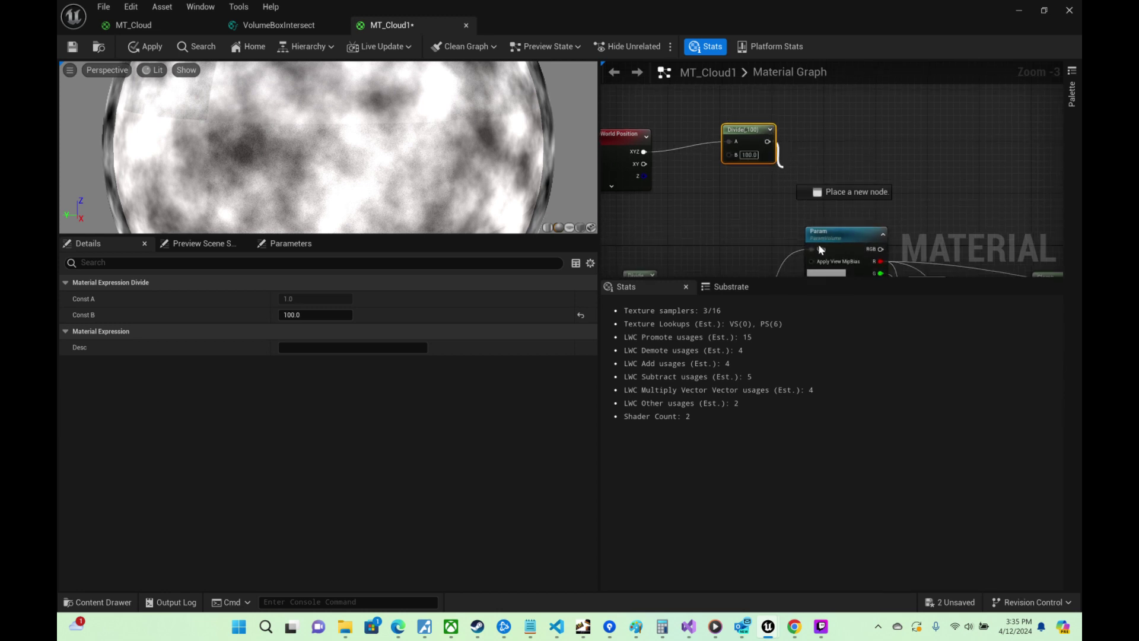
pyautogui.moveTo(818, 249); pyautogui.dragTo(816, 251)
# Step: Add a Power node fed by the RGB output of the Param volume texture
pyautogui.moveTo(895, 223); pyautogui.dragTo(685, 183, button='right')
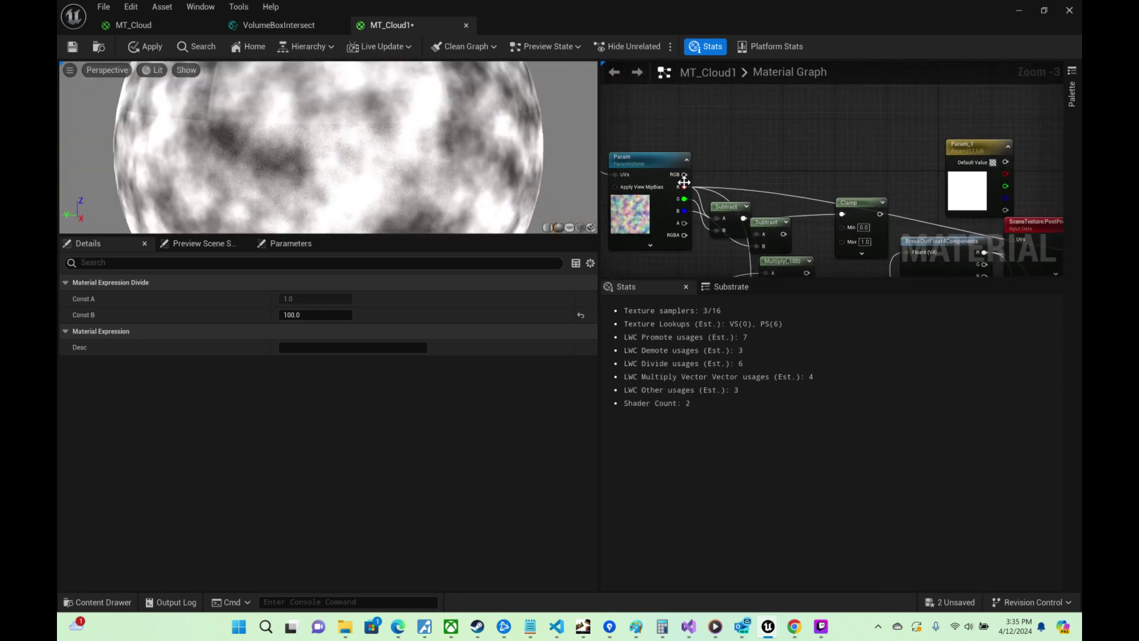
pyautogui.moveTo(684, 176); pyautogui.dragTo(870, 219)
pyautogui.write('po')
pyautogui.press('Return')
pyautogui.moveTo(913, 186); pyautogui.dragTo(796, 122, button='right')
pyautogui.moveTo(834, 161); pyautogui.dragTo(840, 109, button='right')
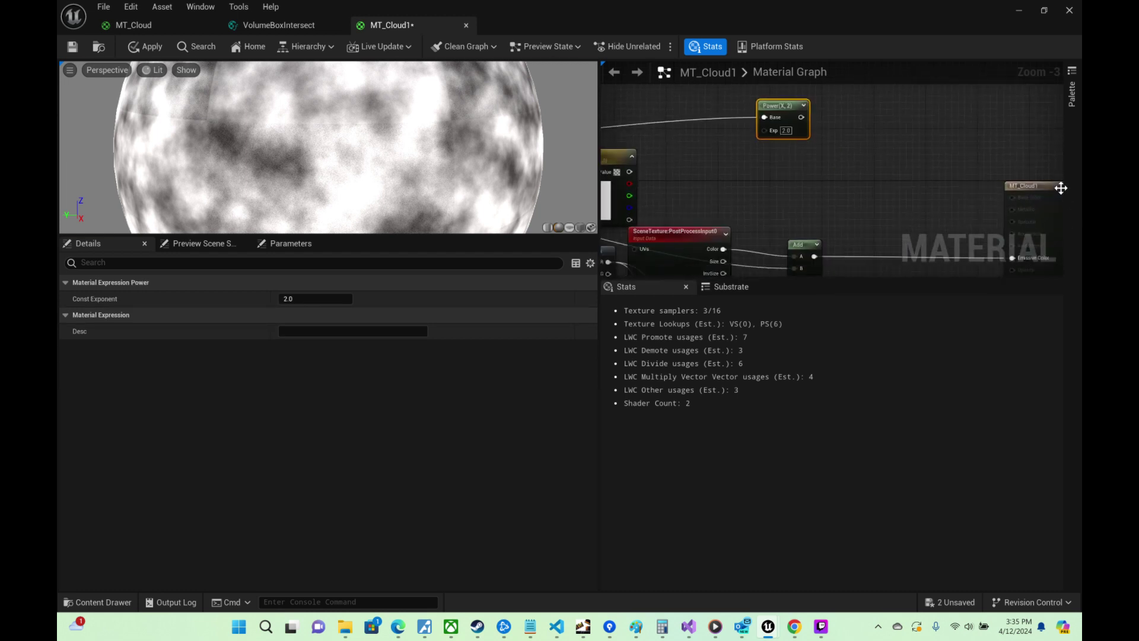
# Step: Set the material domain to Surface and the blend mode to AlphaComposite (Premultiplied Alpha)
pyautogui.click(984, 217)
pyautogui.click(343, 385)
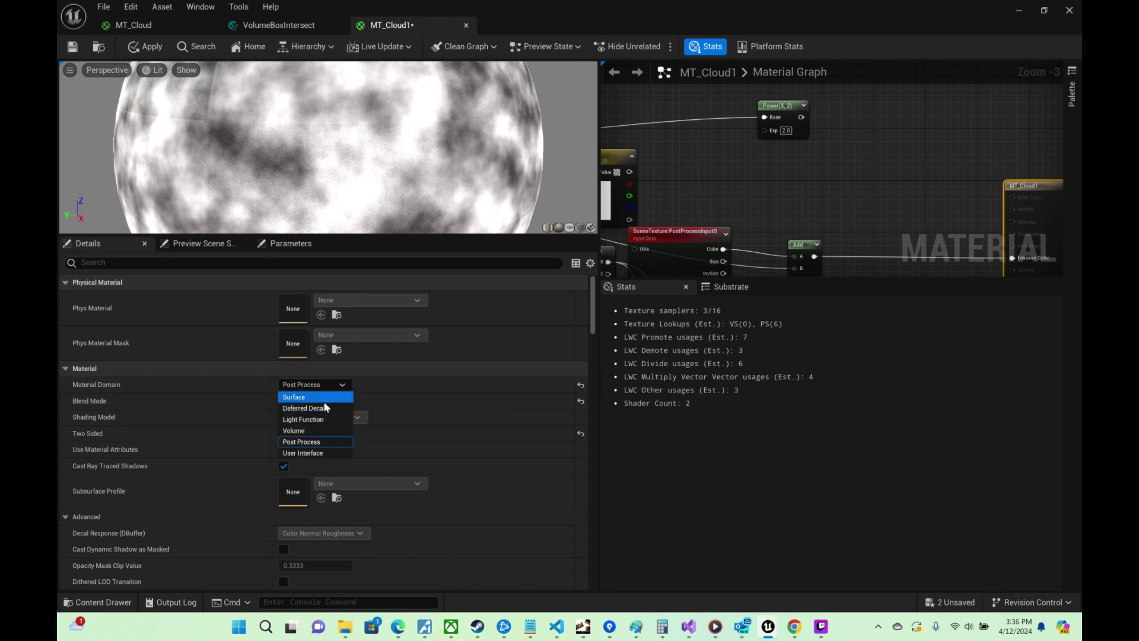
pyautogui.click(323, 397)
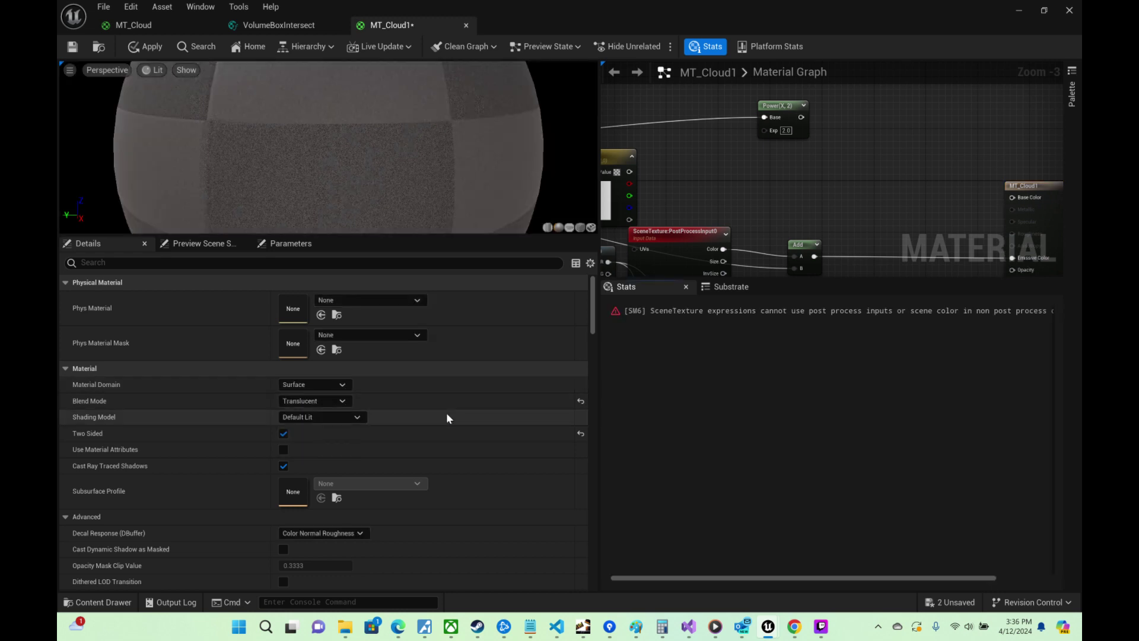
pyautogui.click(357, 417)
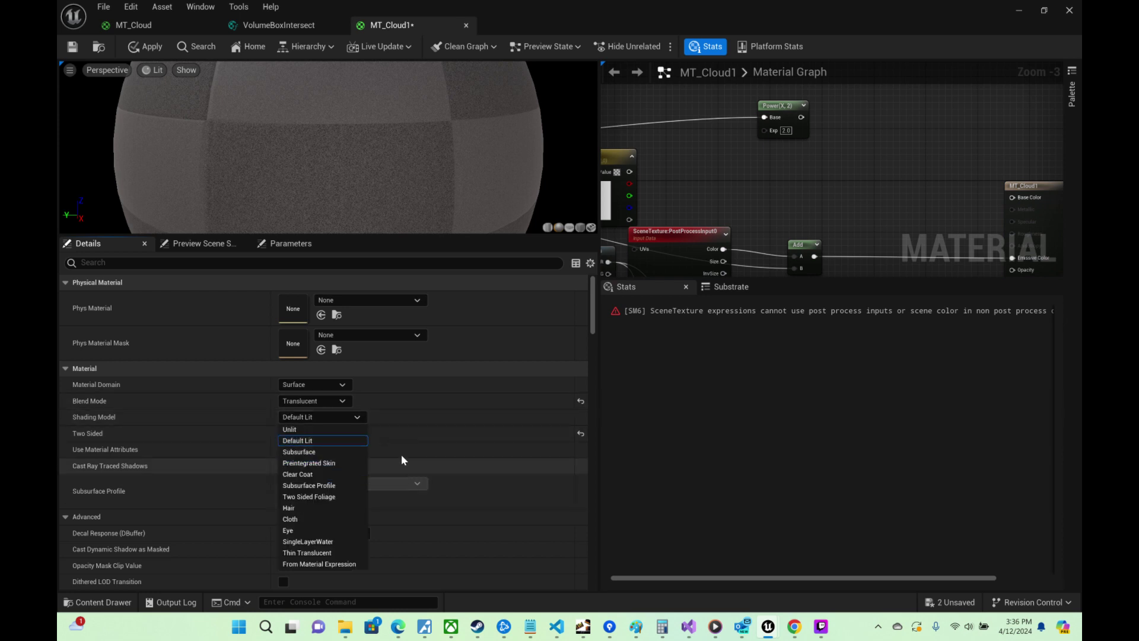
pyautogui.click(410, 420)
pyautogui.click(343, 402)
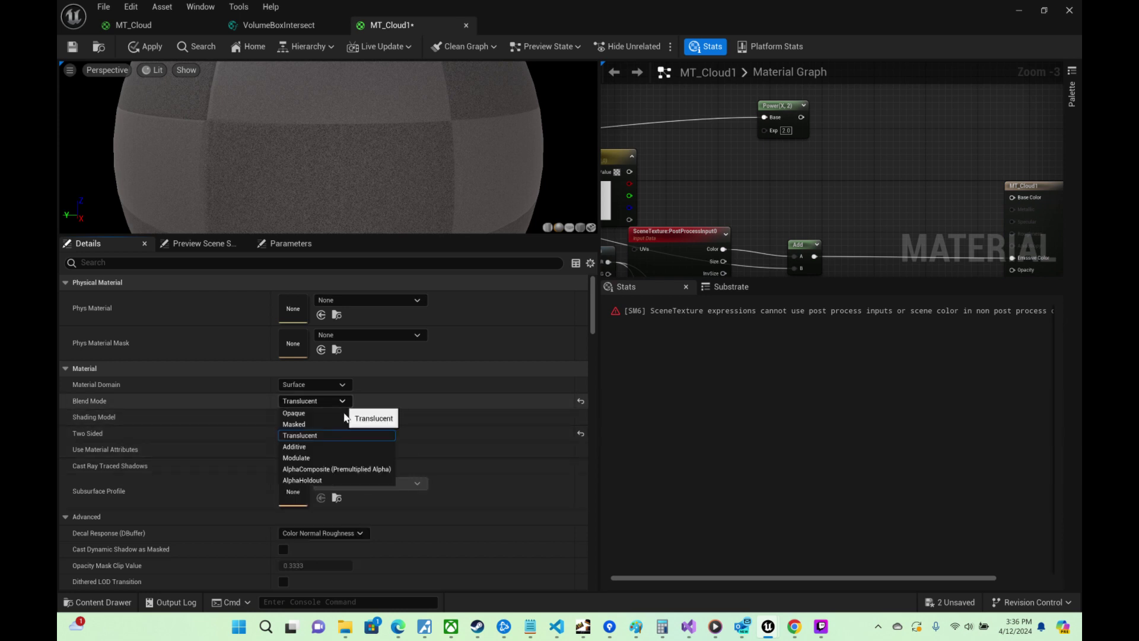
pyautogui.click(350, 471)
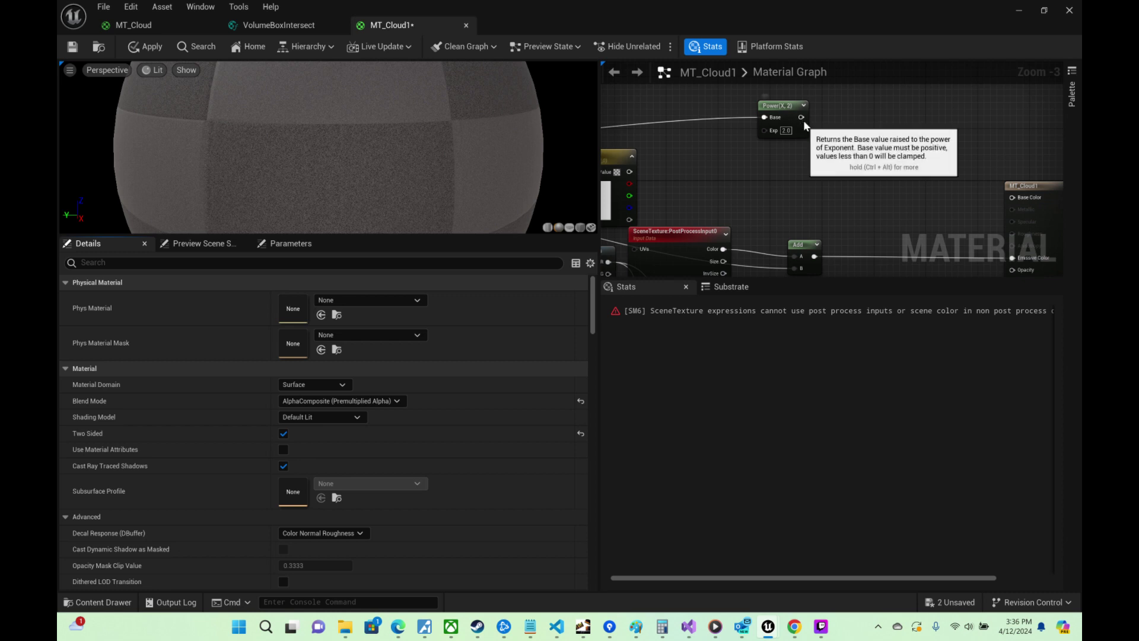
# Step: Connect the Power output to Base Color and disconnect the Add node from Emissive Color
pyautogui.moveTo(801, 117); pyautogui.dragTo(1008, 198)
pyautogui.moveTo(1006, 246); pyautogui.dragTo(883, 202, button='right')
pyautogui.keyDown('alt'); pyautogui.click(903, 194); pyautogui.keyUp('alt')
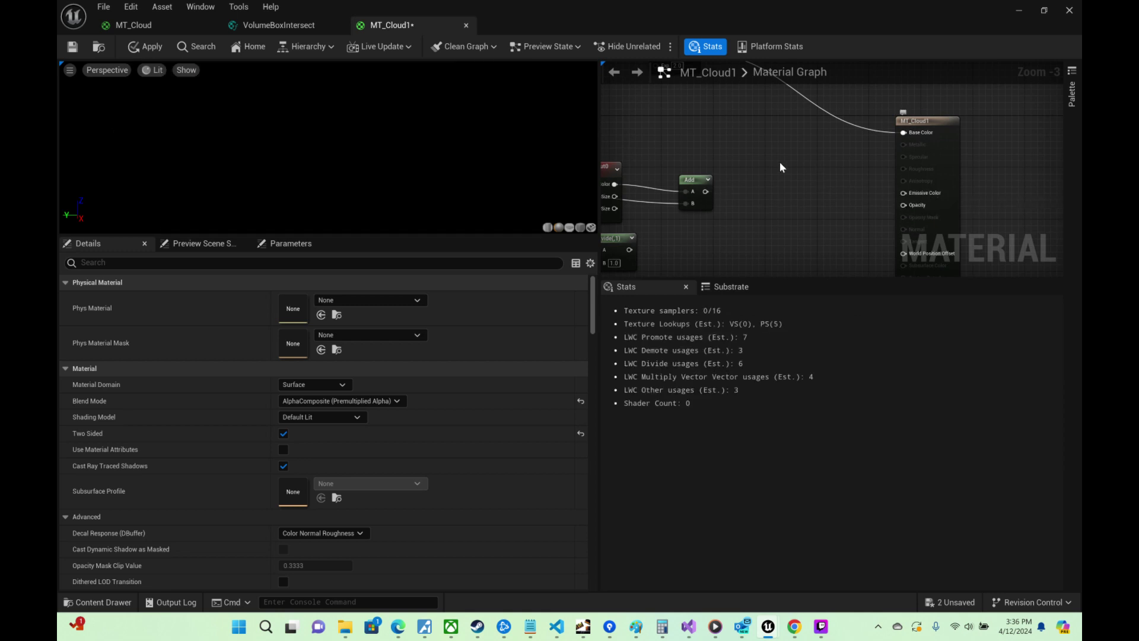
# Step: Connect the Power output to Opacity as well and inspect the preview sphere under different view and light angles
pyautogui.moveTo(770, 158); pyautogui.dragTo(685, 174, button='right')
pyautogui.moveTo(475, 135); pyautogui.dragTo(398, 153)
pyautogui.moveTo(852, 148); pyautogui.dragTo(921, 139, button='right')
pyautogui.moveTo(852, 185); pyautogui.dragTo(891, 222, button='right')
pyautogui.moveTo(922, 230); pyautogui.dragTo(934, 248)
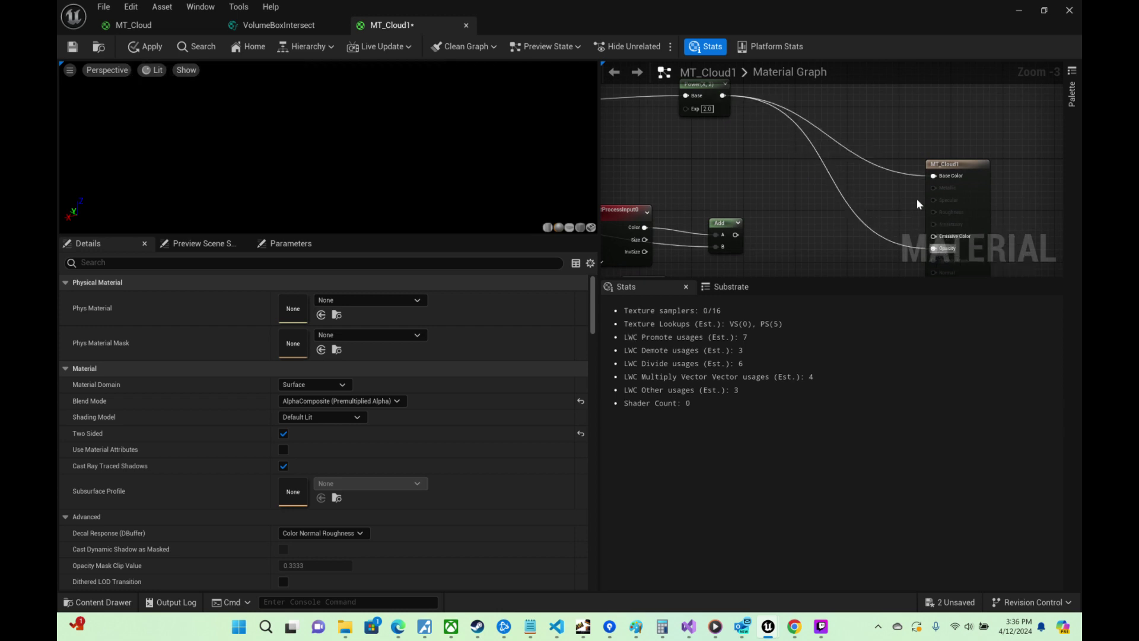
pyautogui.moveTo(934, 181); pyautogui.dragTo(934, 176)
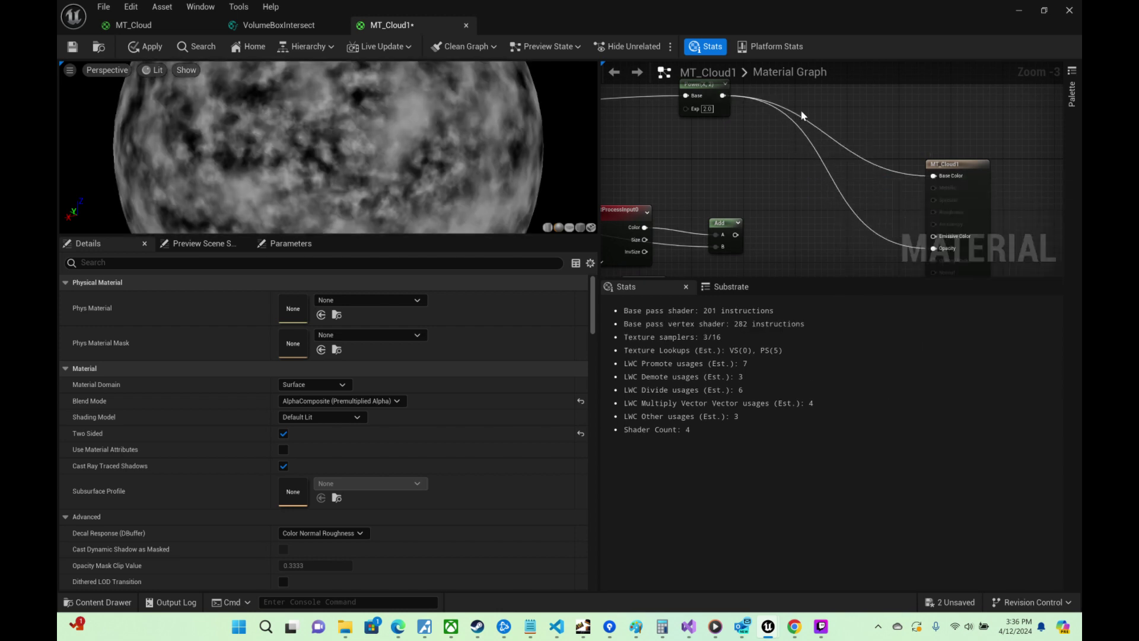
pyautogui.moveTo(458, 141); pyautogui.dragTo(552, 141)
pyautogui.moveTo(457, 141); pyautogui.dragTo(453, 112, button='right')
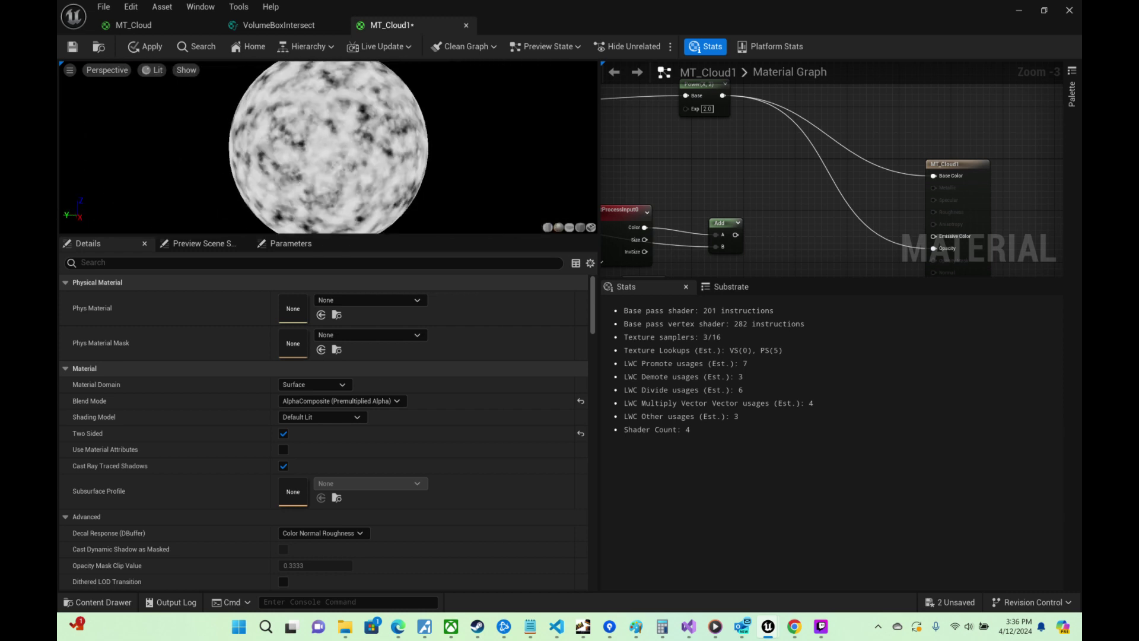
pyautogui.moveTo(454, 111); pyautogui.dragTo(362, 110)
pyautogui.moveTo(454, 110); pyautogui.dragTo(454, 140, button='right')
# Step: Add a VectorParameter node beside the material output and connect its default value to Base Color
pyautogui.moveTo(965, 168); pyautogui.dragTo(880, 170, button='right')
pyautogui.rightClick(757, 103)
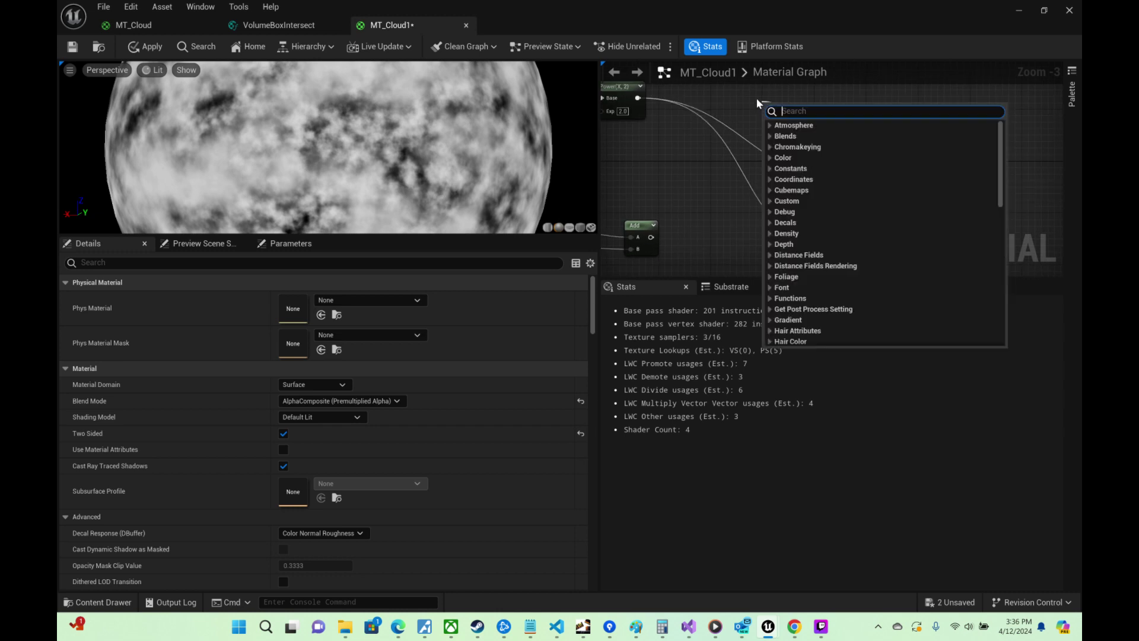
pyautogui.write('vectorp')
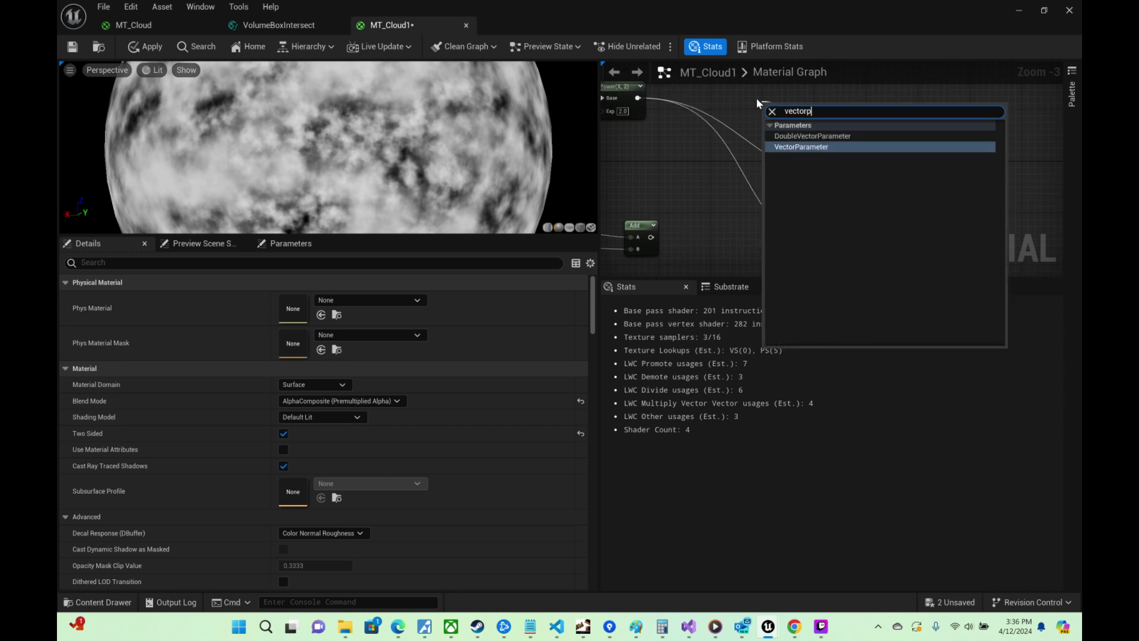
pyautogui.press('Return')
# Step: Try green and red as the vector parameter's default color, then cancel the color change
pyautogui.doubleClick(787, 158)
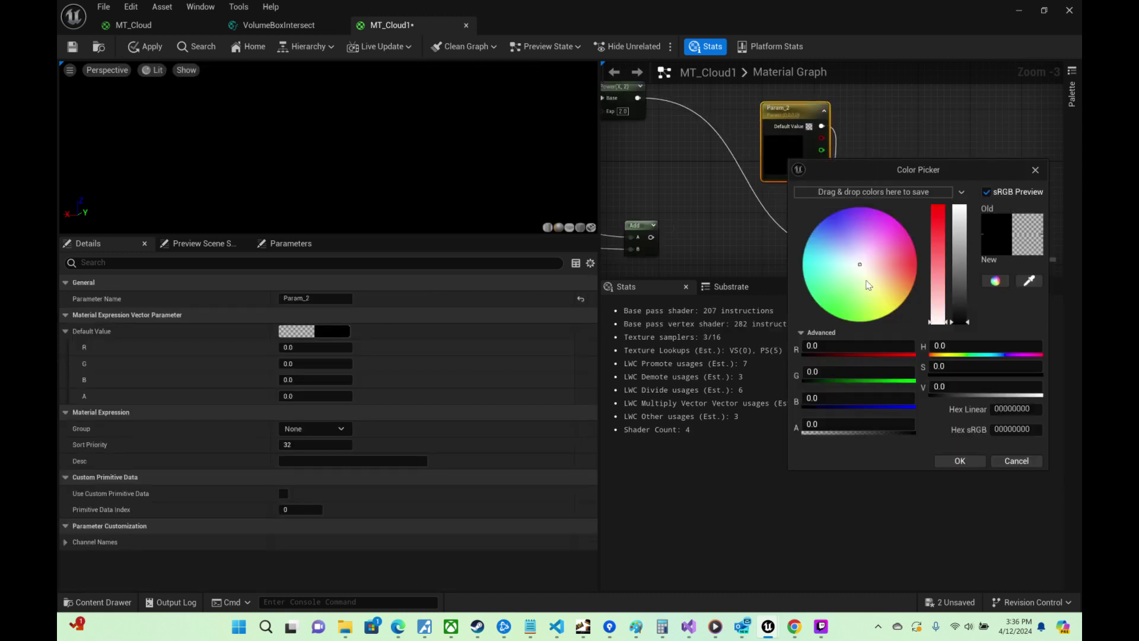
pyautogui.click(828, 313)
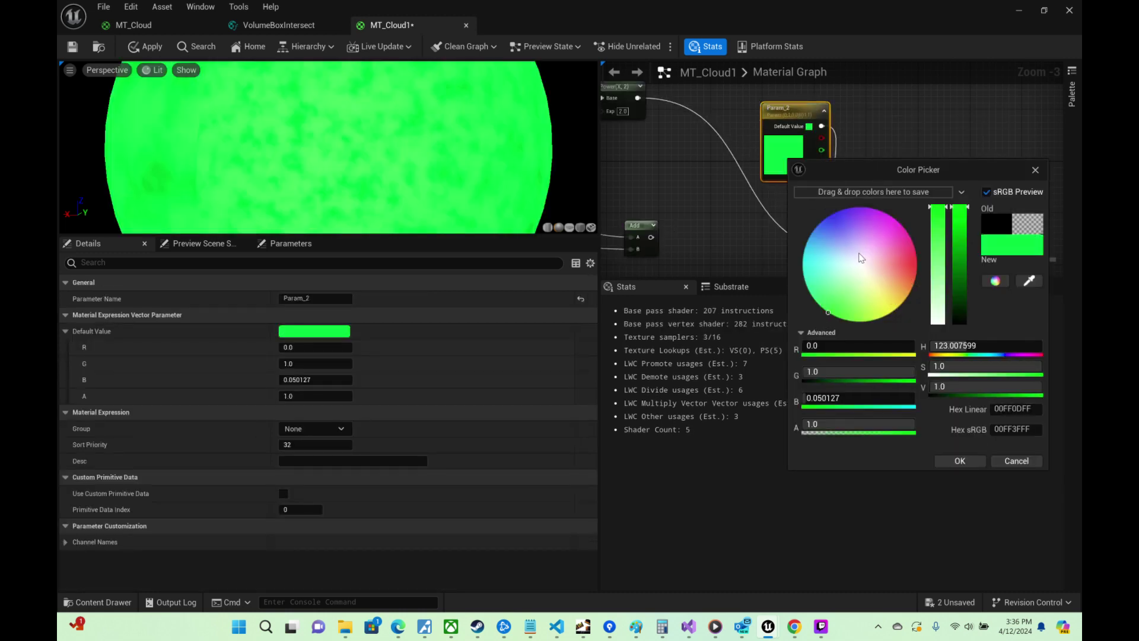
pyautogui.click(916, 266)
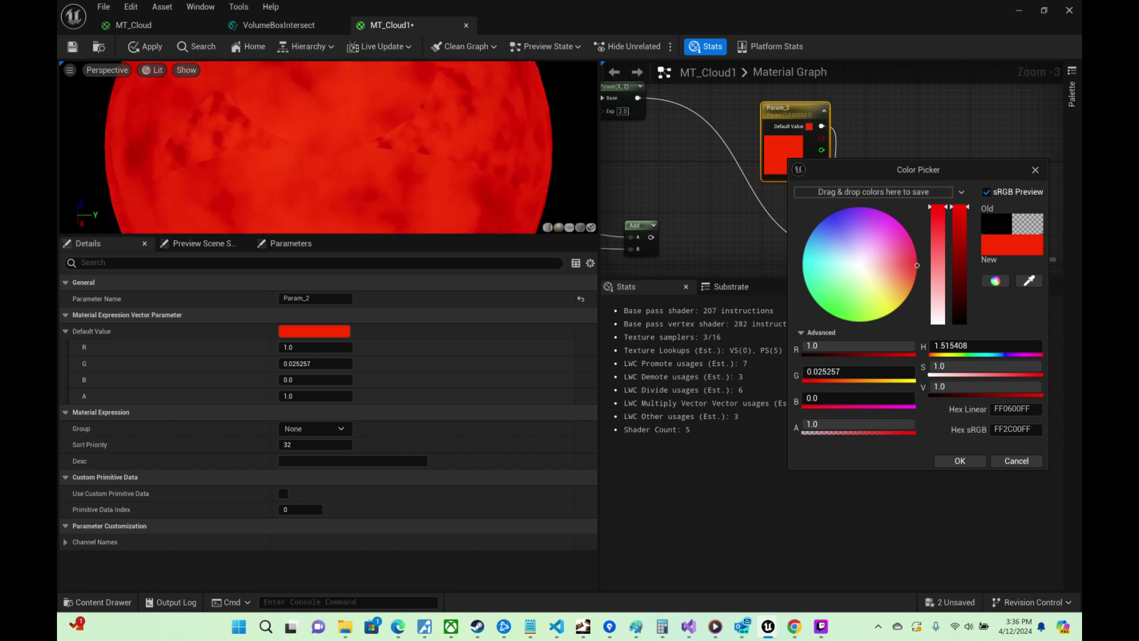
pyautogui.click(1028, 462)
# Step: Move the Param_2 vector parameter away from the material output and reconnect the Power output to Base Color
pyautogui.moveTo(763, 214); pyautogui.dragTo(922, 268, button='right')
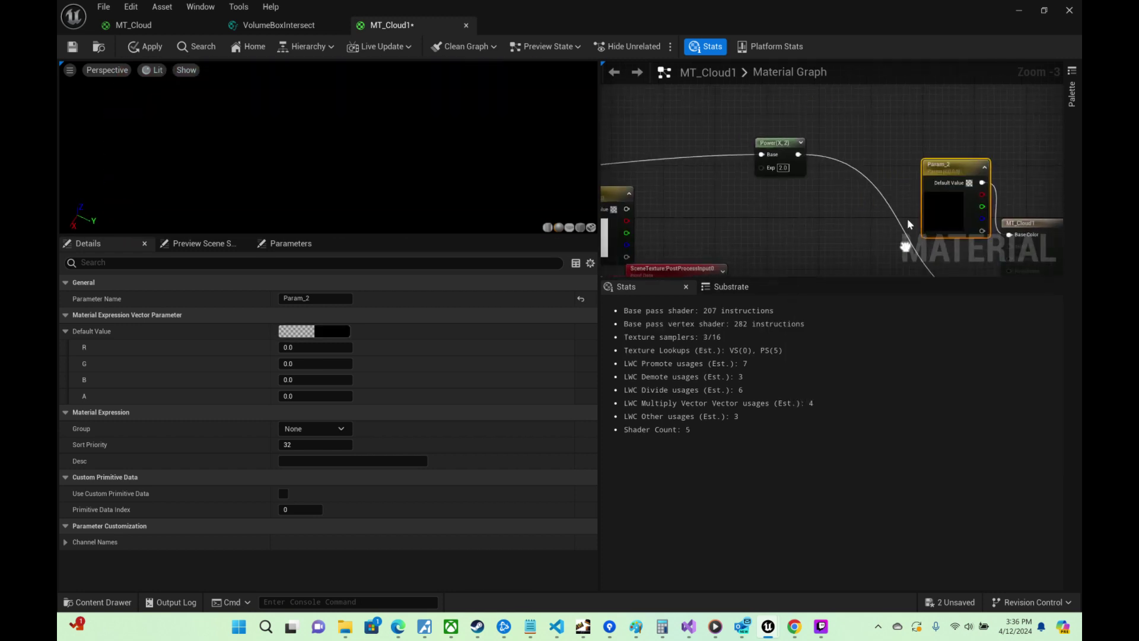
pyautogui.moveTo(955, 175); pyautogui.dragTo(854, 130)
pyautogui.moveTo(799, 153); pyautogui.dragTo(1010, 234)
# Step: Set the Power node's exponent to 6 and enlarge the material preview to inspect the whole sphere
pyautogui.click(775, 142)
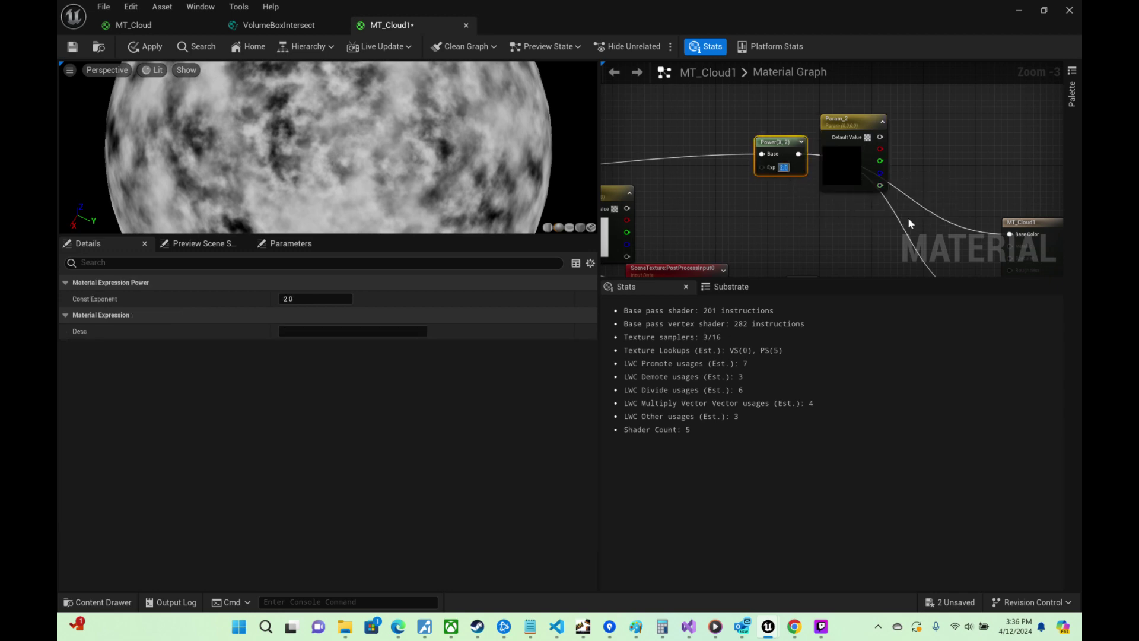
pyautogui.write('6')
pyautogui.press('Return')
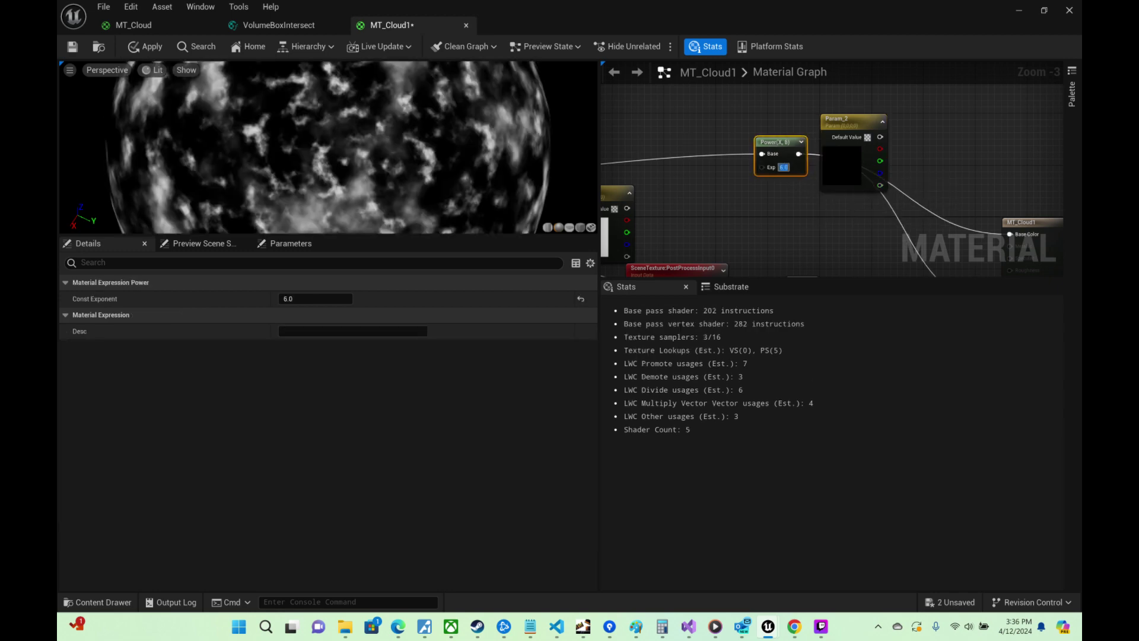
pyautogui.moveTo(564, 120); pyautogui.dragTo(628, 99)
pyautogui.scroll(-3, 454, 230)
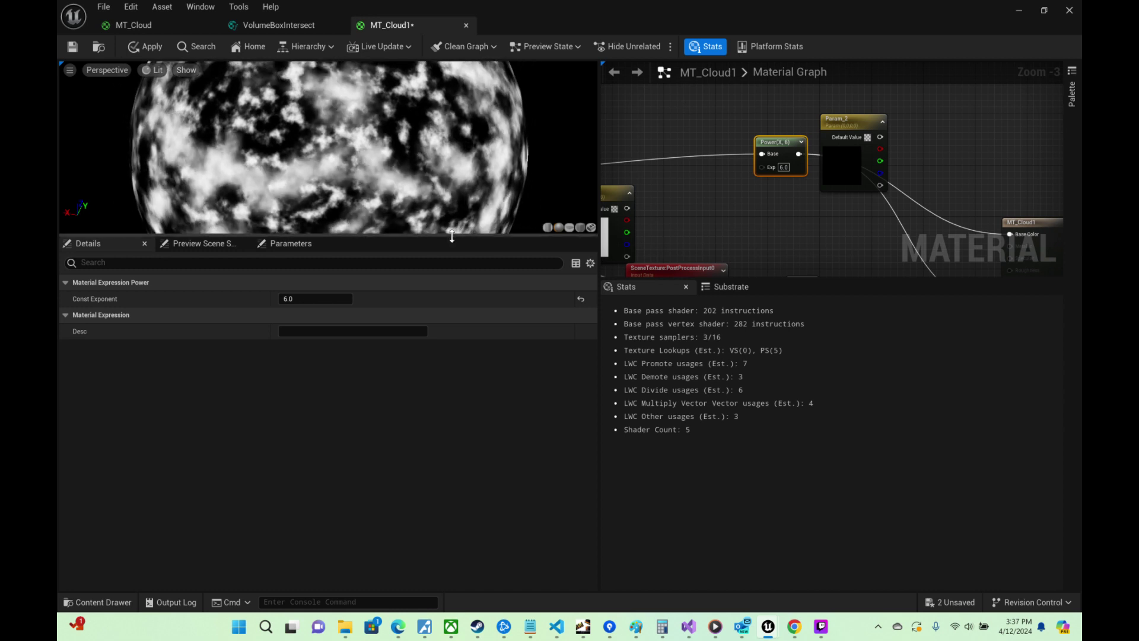
pyautogui.moveTo(454, 236); pyautogui.dragTo(474, 521)
pyautogui.moveTo(522, 308); pyautogui.dragTo(665, 235)
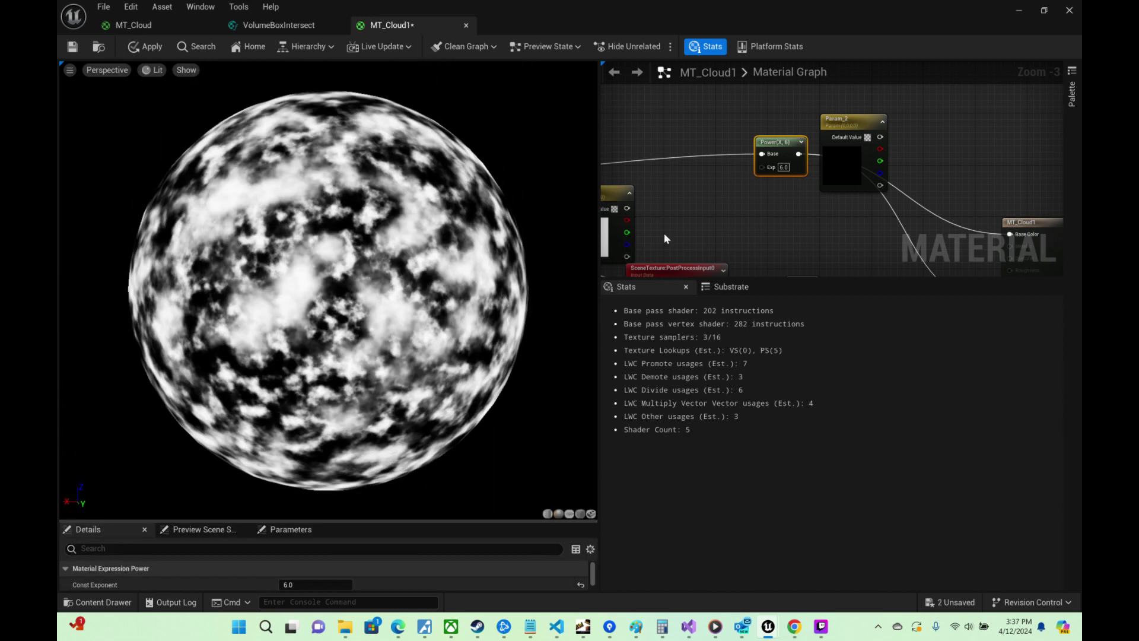
# Step: Save the MT_Cloud1 material, return to the level and apply it to the sphere
pyautogui.click(69, 50)
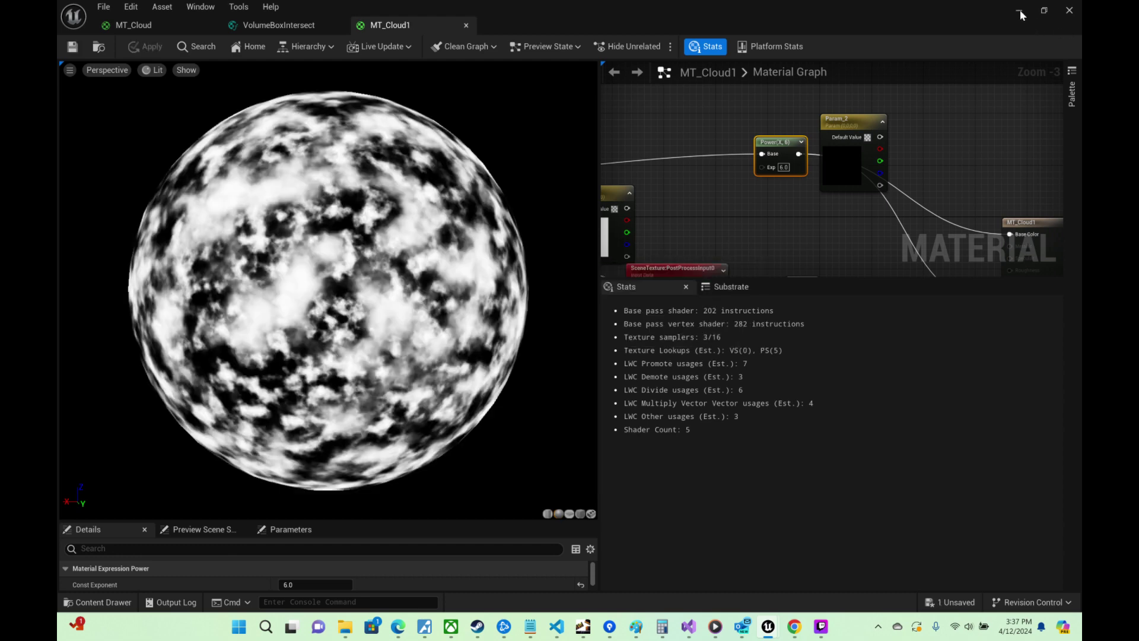
pyautogui.click(1020, 9)
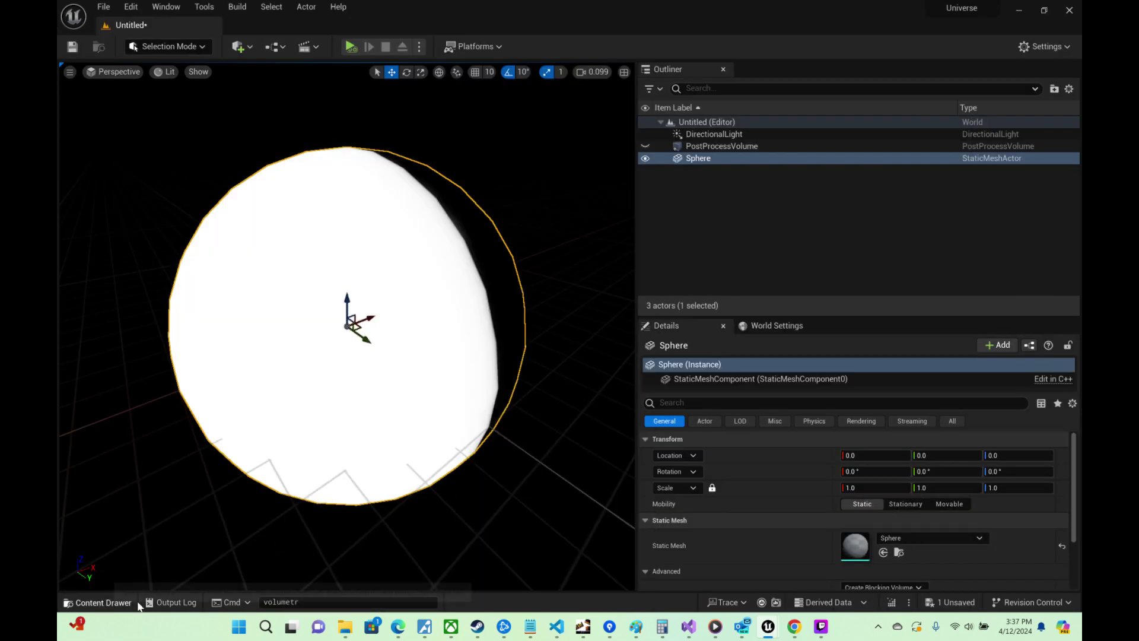
pyautogui.click(98, 602)
pyautogui.moveTo(541, 504); pyautogui.dragTo(443, 379)
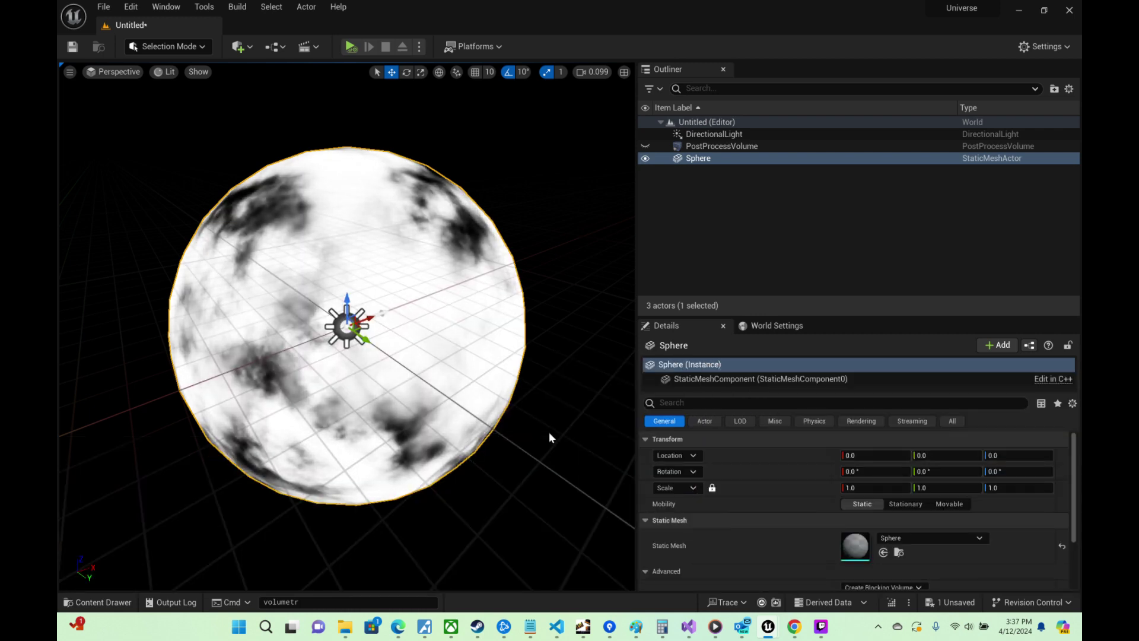
# Step: Replace the Sphere actor's static mesh with SM_AtmosphereBubble
pyautogui.click(953, 539)
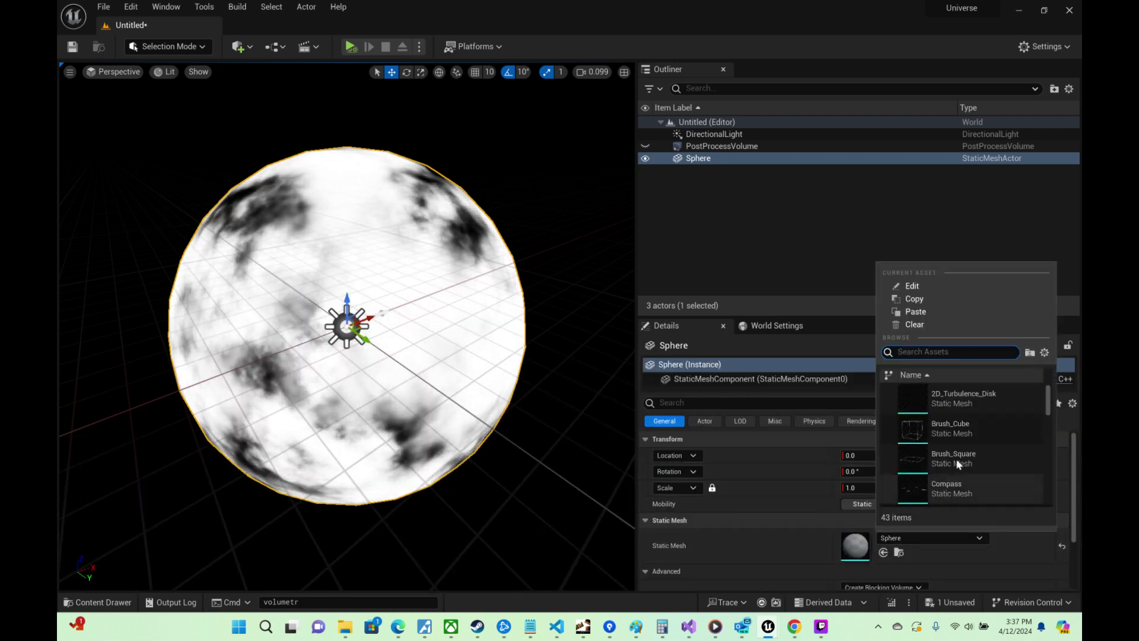
pyautogui.scroll(-3, 978, 432)
pyautogui.scroll(2, 982, 387)
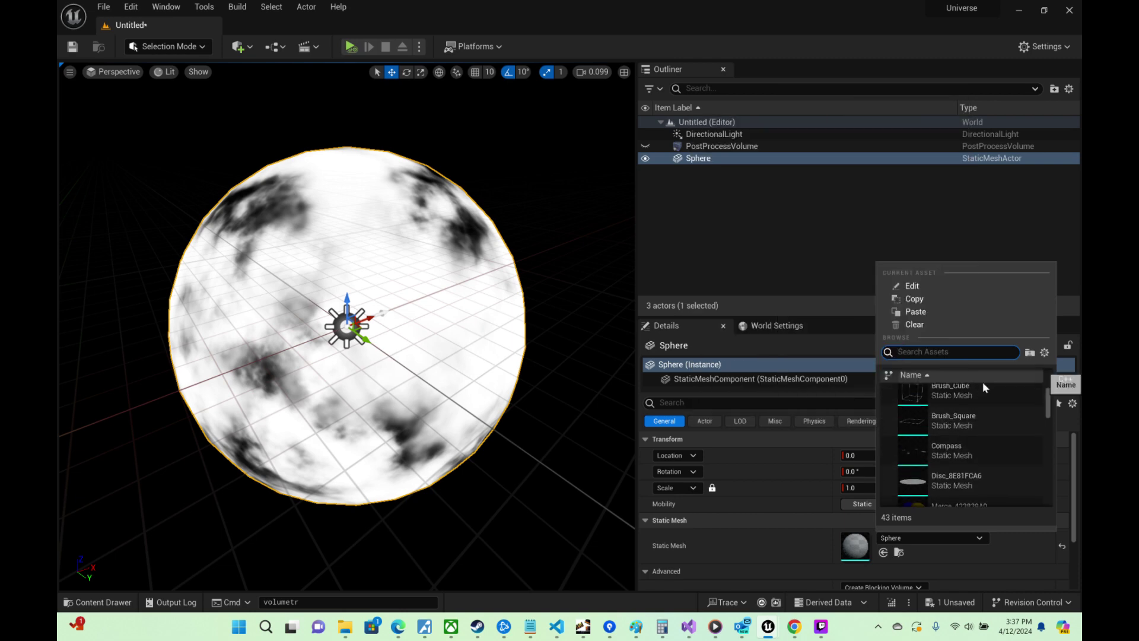
pyautogui.scroll(-5, 991, 408)
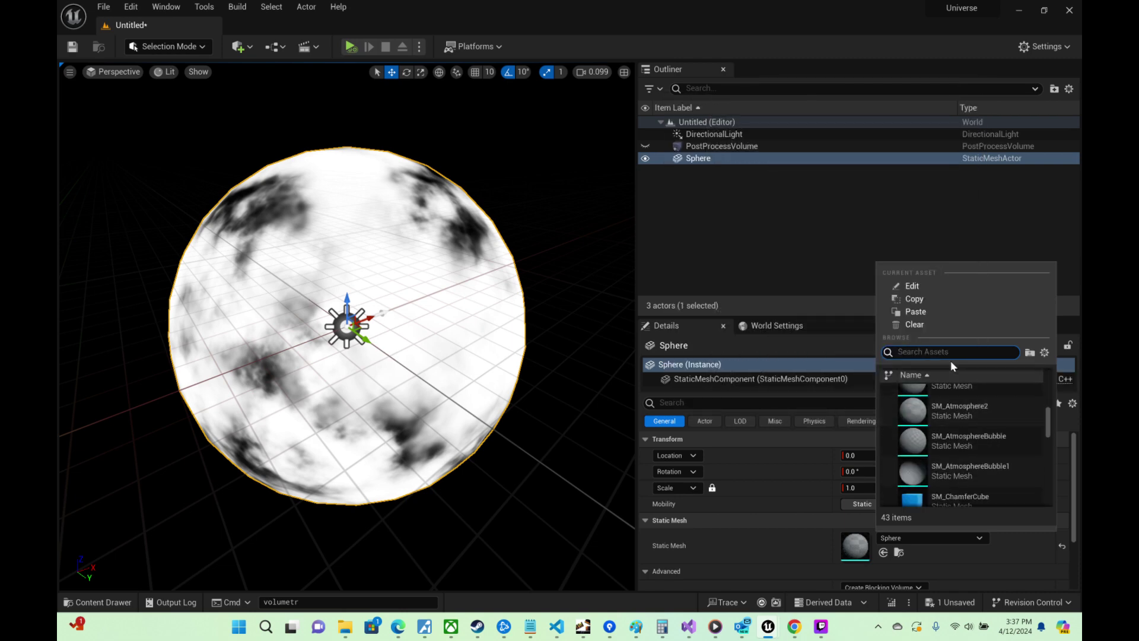
pyautogui.scroll(3, 990, 436)
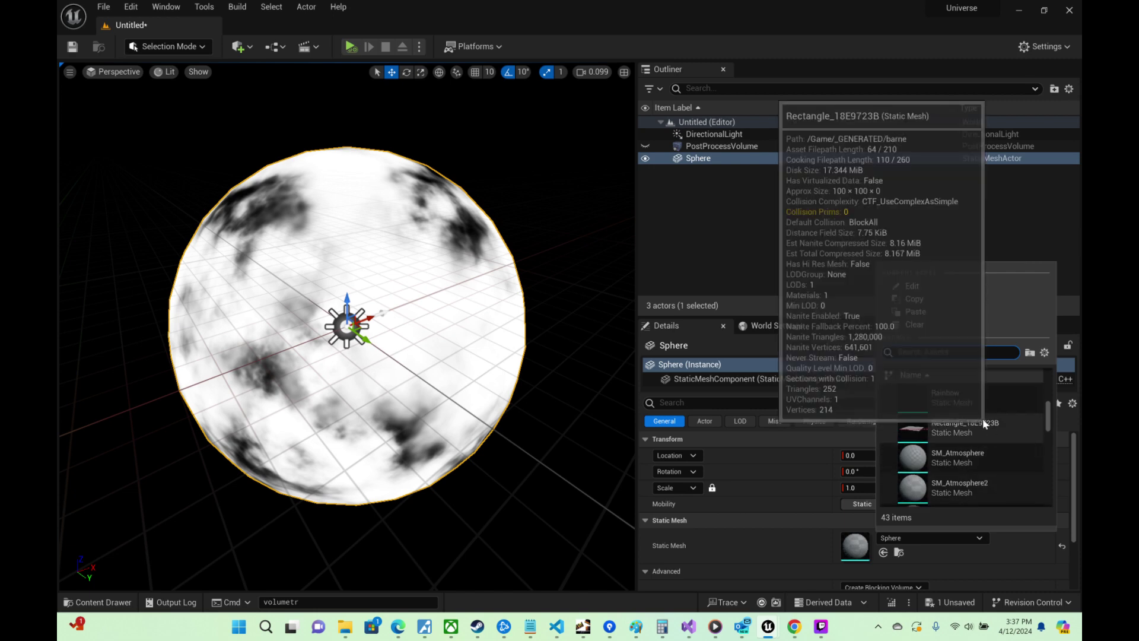
pyautogui.scroll(-2, 989, 457)
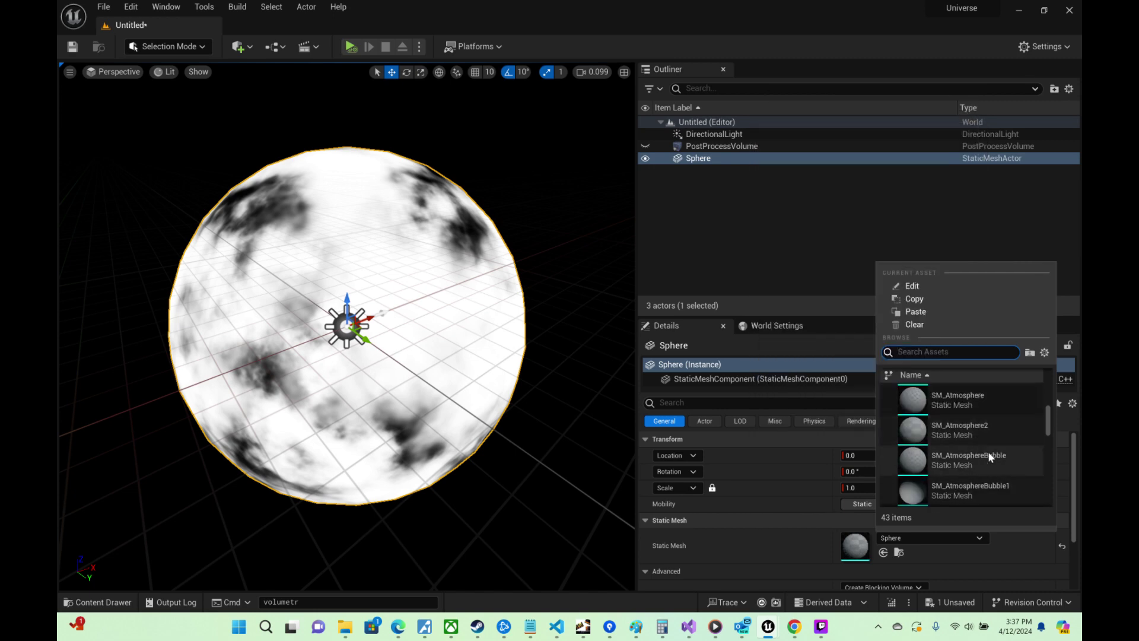
pyautogui.click(989, 457)
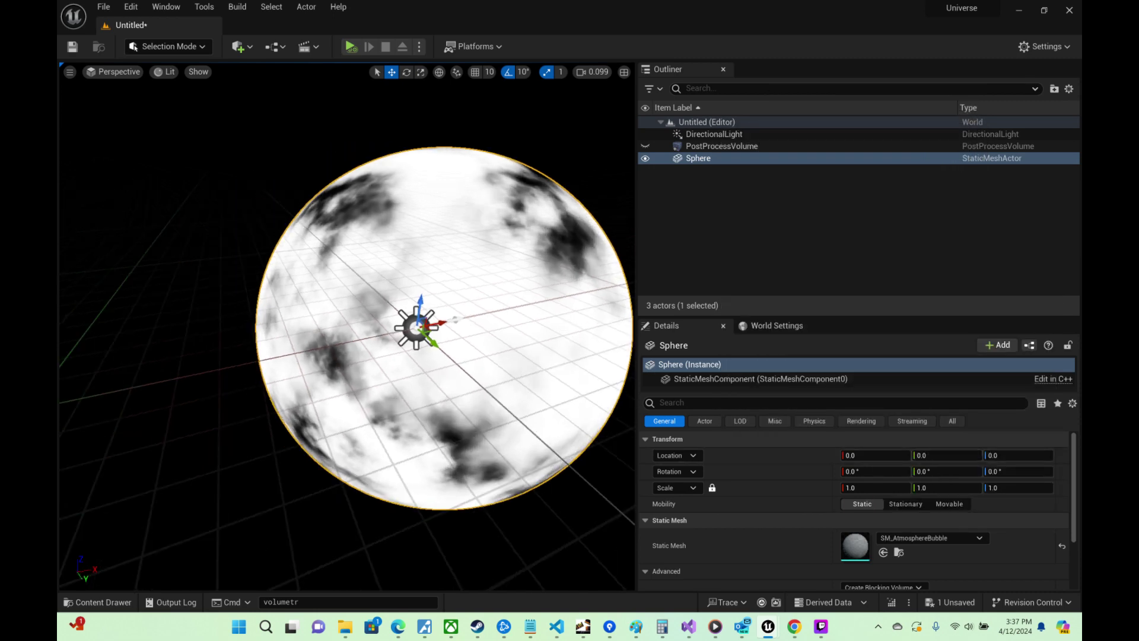
pyautogui.moveTo(437, 221); pyautogui.dragTo(463, 221, button='right')
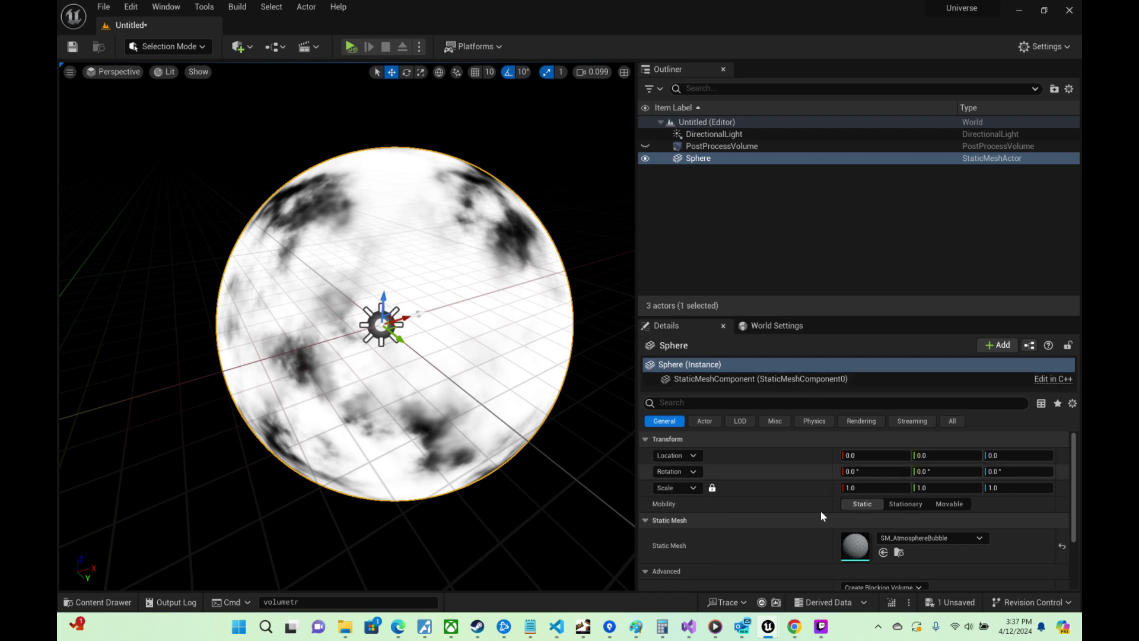
# Step: Open the sphere's MT_Cloud1 material, set the Divide node's B value to 50, save it and return to the level
pyautogui.scroll(-1, 896, 547)
pyautogui.scroll(-3, 892, 541)
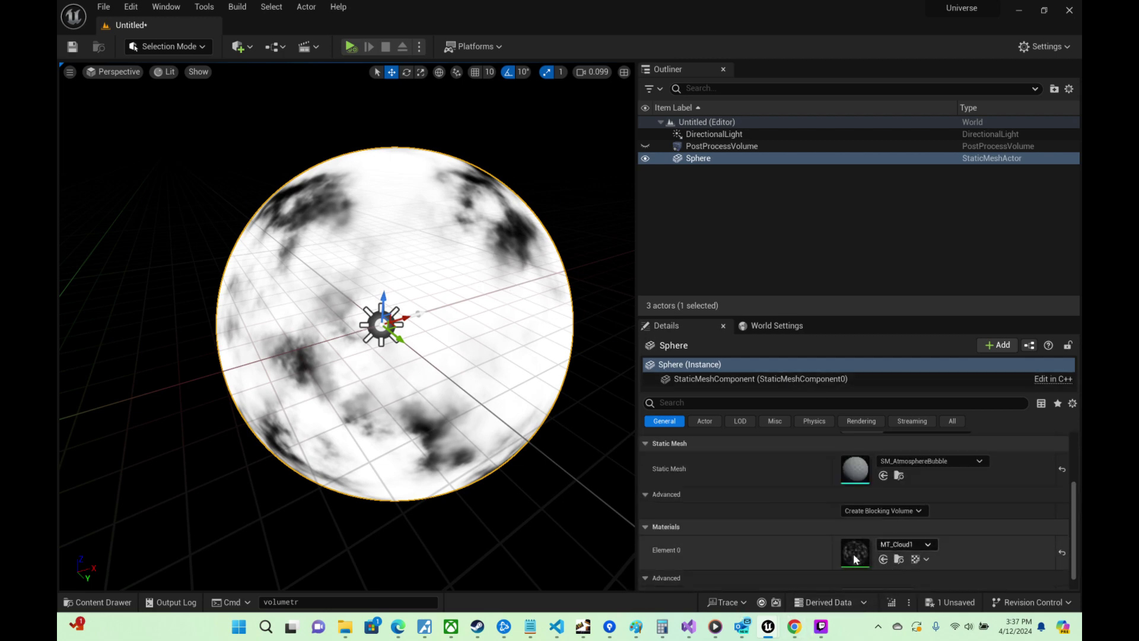
pyautogui.doubleClick(854, 553)
pyautogui.moveTo(769, 111); pyautogui.dragTo(907, 189, button='right')
pyautogui.click(826, 173)
pyautogui.write('5')
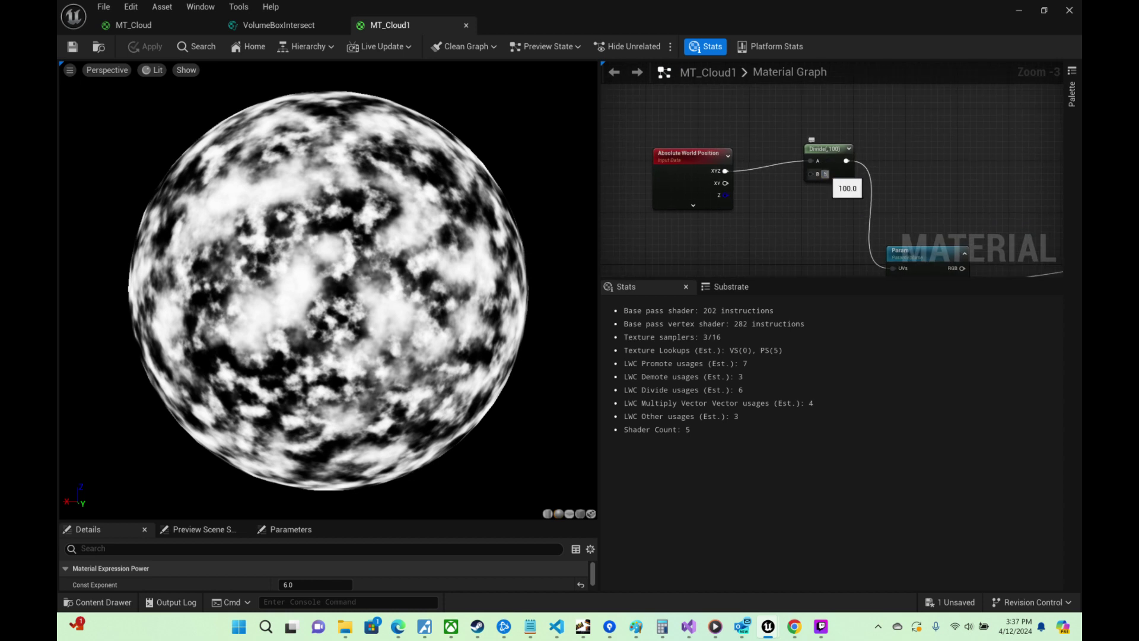
pyautogui.write('0')
pyautogui.press('Return')
pyautogui.click(72, 46)
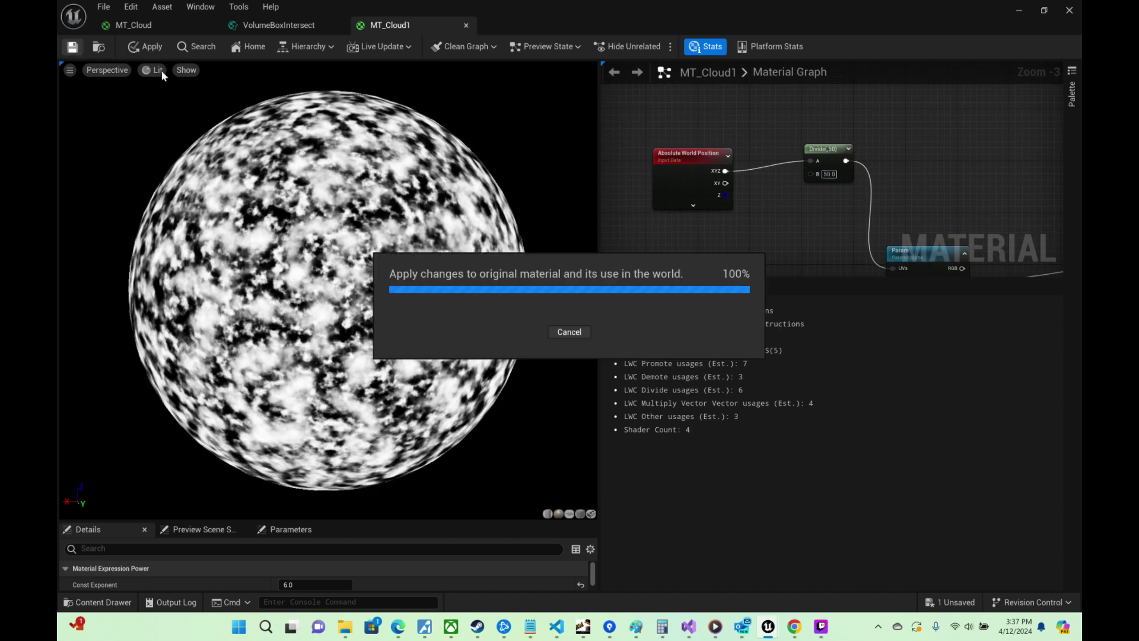
pyautogui.click(1022, 11)
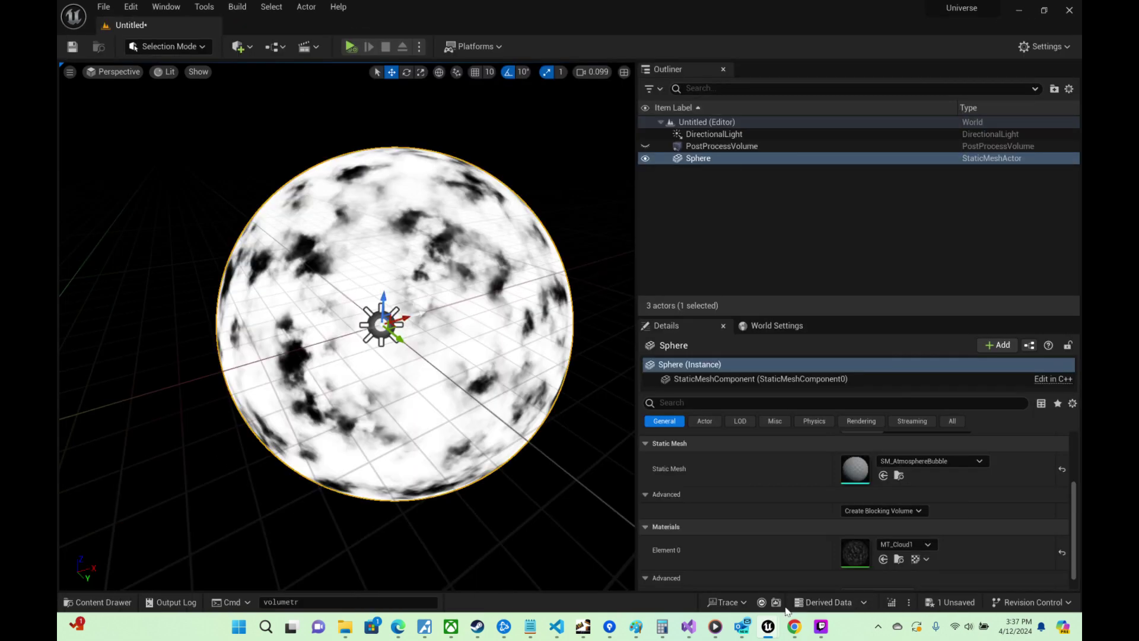
# Step: Set the Divide node's B value to 20 in MT_Cloud1, save the material and return to the level
pyautogui.moveTo(767, 628)
pyautogui.click(893, 565)
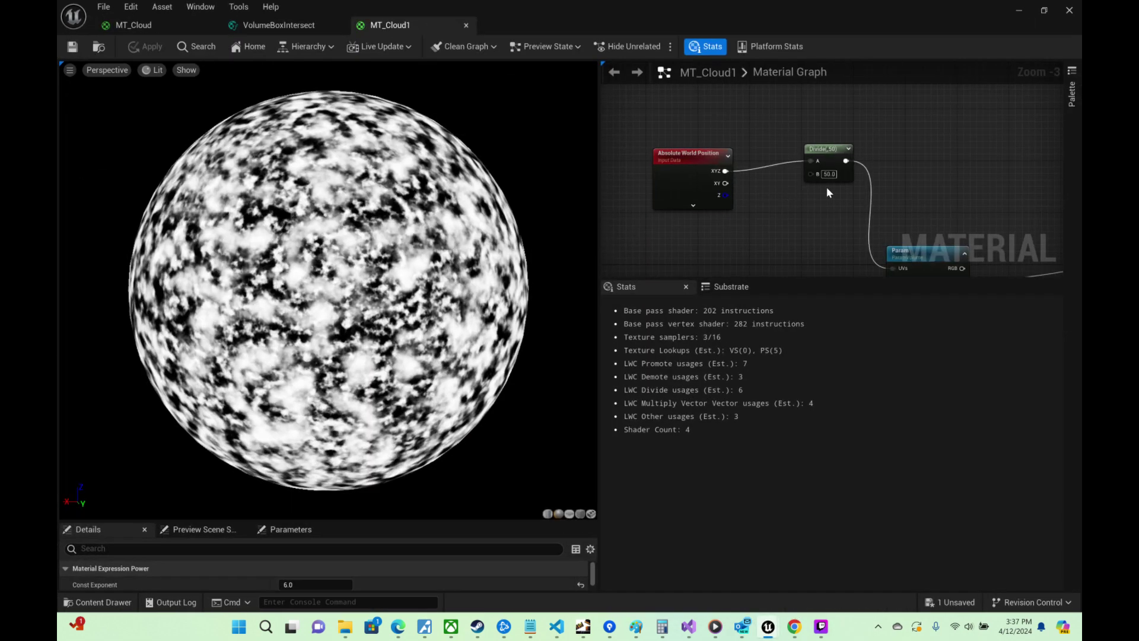
pyautogui.click(831, 173)
pyautogui.write('20')
pyautogui.press('Return')
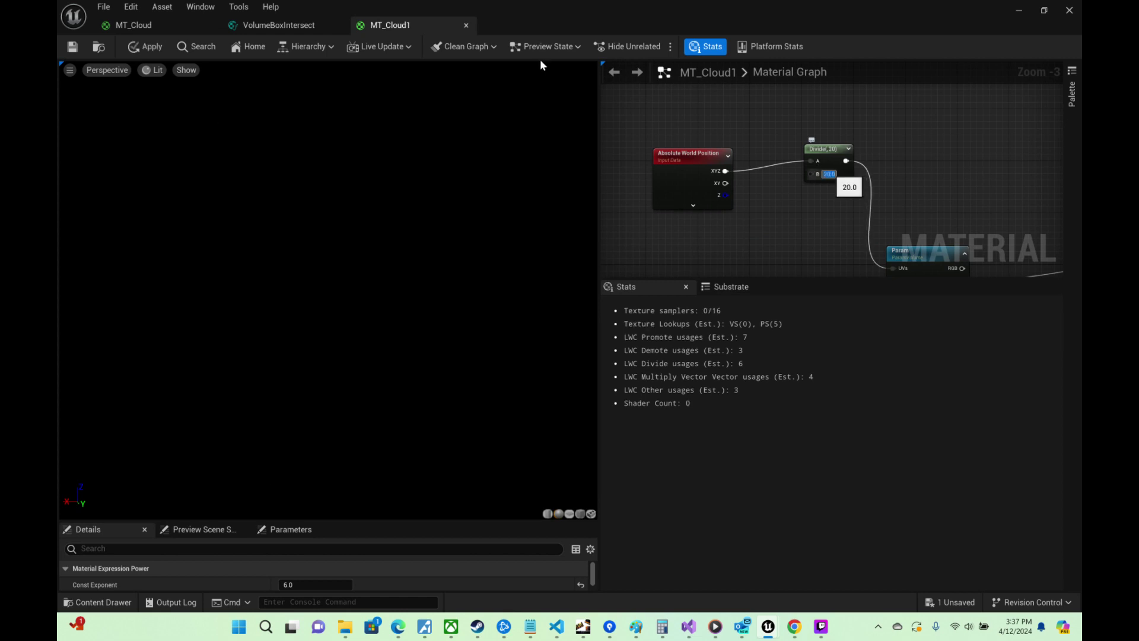
pyautogui.click(74, 50)
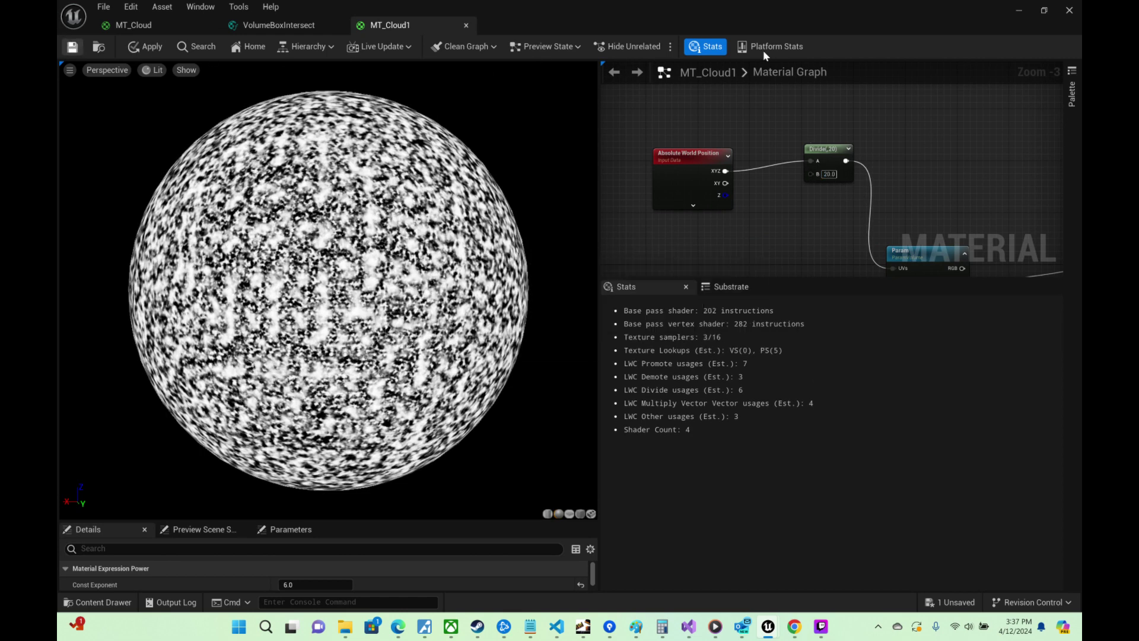
pyautogui.click(1014, 11)
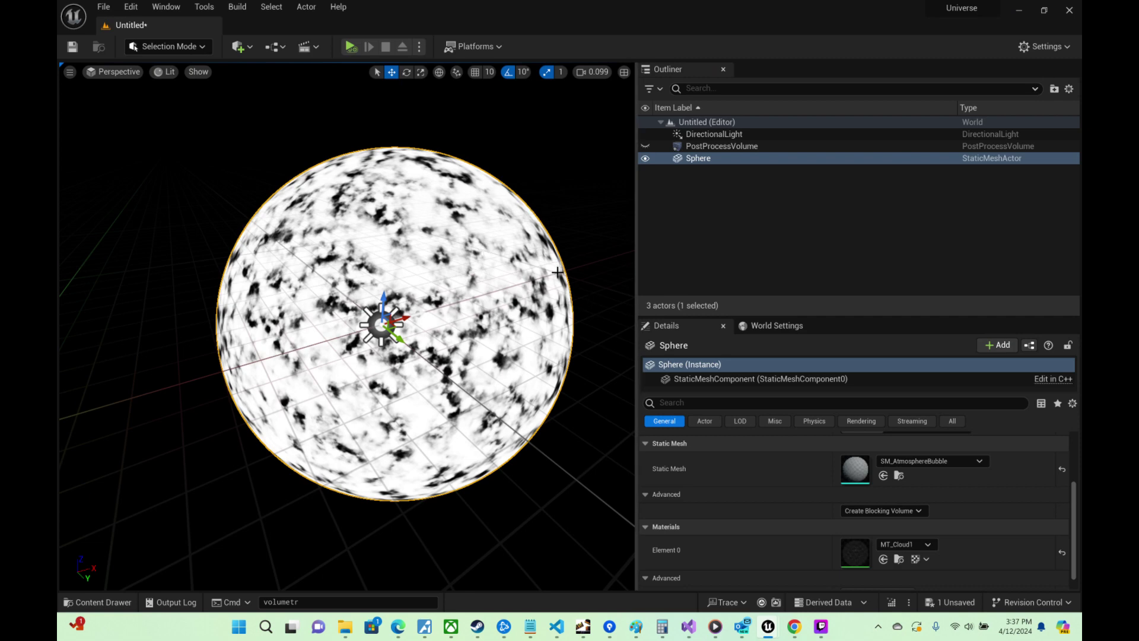
# Step: Examine the cloud pattern on the sphere up close and from a distance
pyautogui.moveTo(347, 327); pyautogui.dragTo(486, 285, button='right')
pyautogui.press('a')
pyautogui.press('w')
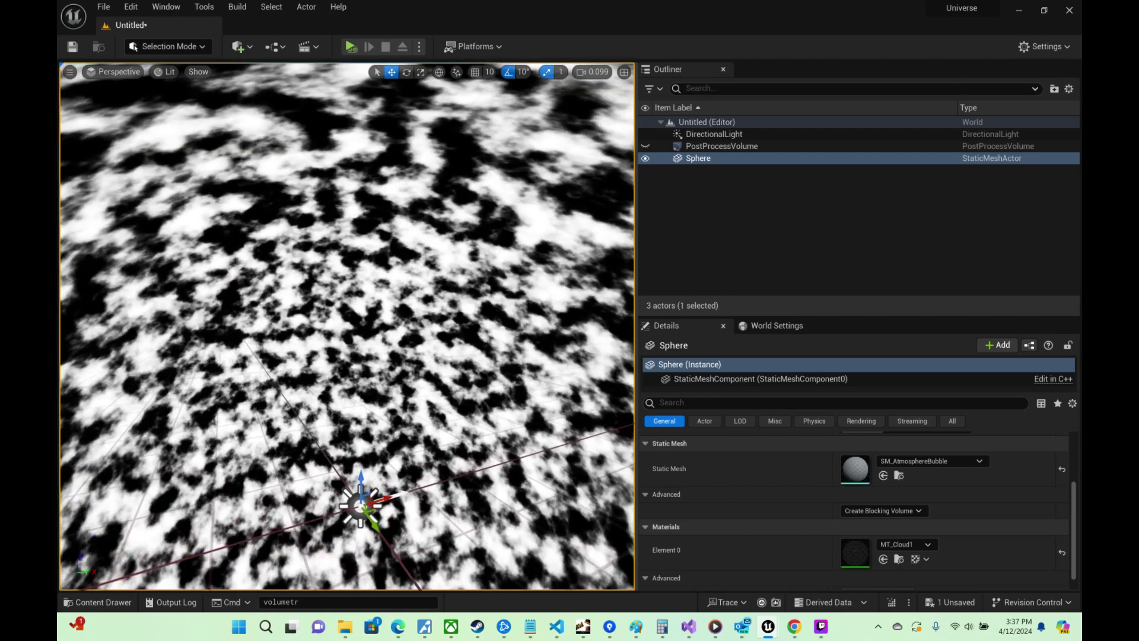
pyautogui.press('s')
pyautogui.press('w')
pyautogui.press('s')
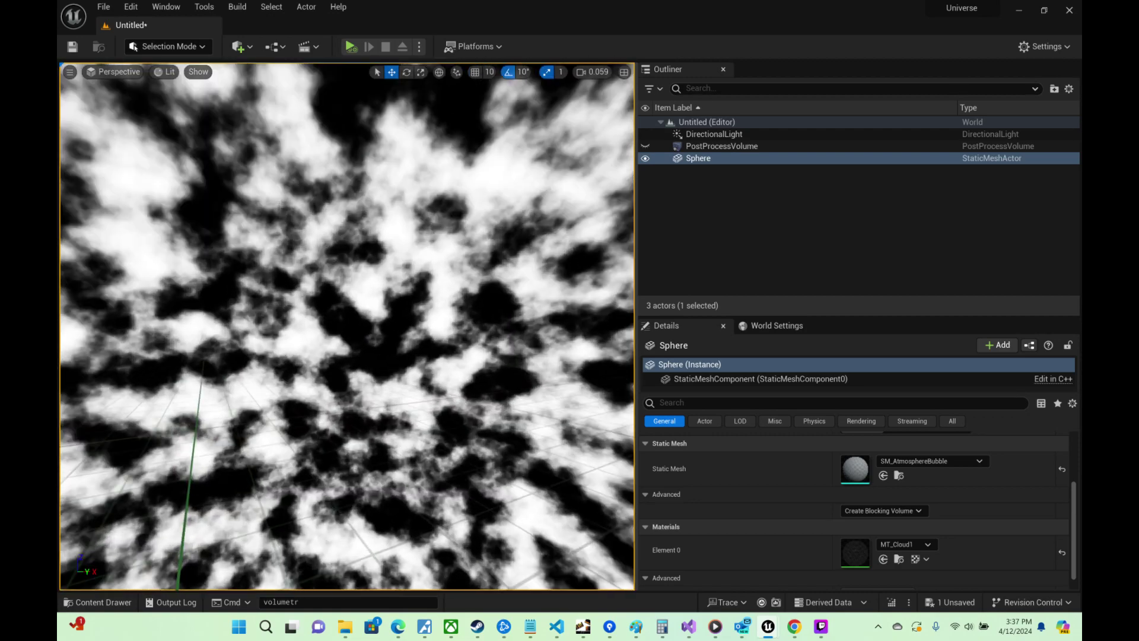
pyautogui.scroll(-3, 347, 326)
pyautogui.press('s')
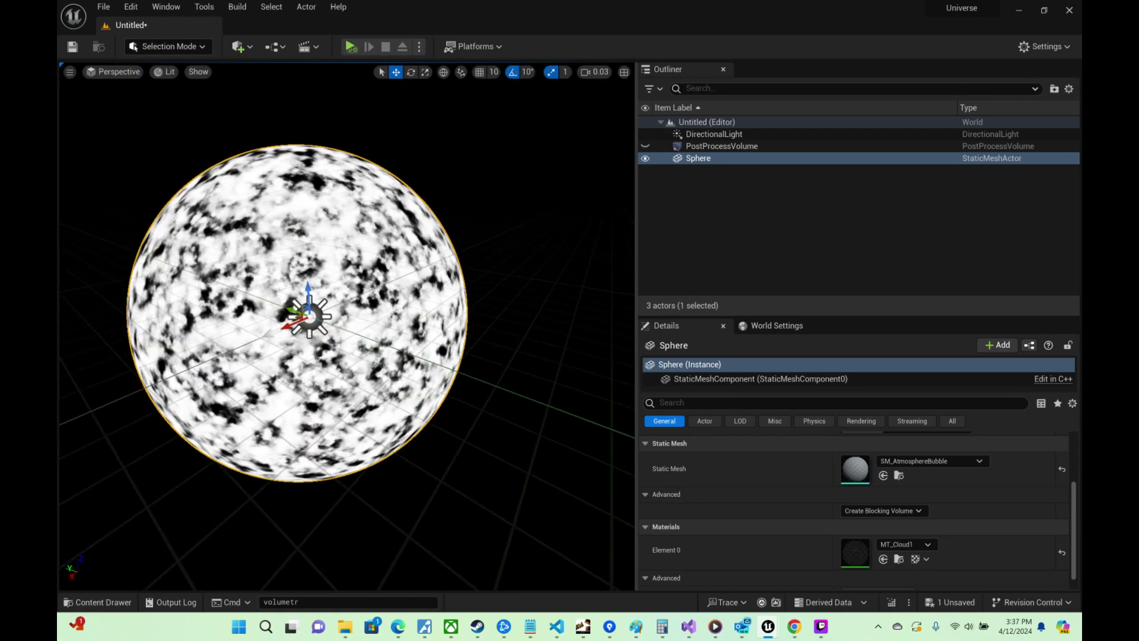
pyautogui.scroll(3, 347, 327)
pyautogui.press('w')
pyautogui.press('s')
pyautogui.press('s')
pyautogui.press('d')
pyautogui.moveTo(482, 248); pyautogui.dragTo(332, 214, button='right')
# Step: Duplicate the Sphere actor in place 19 times, up to Sphere20
pyautogui.click(696, 159)
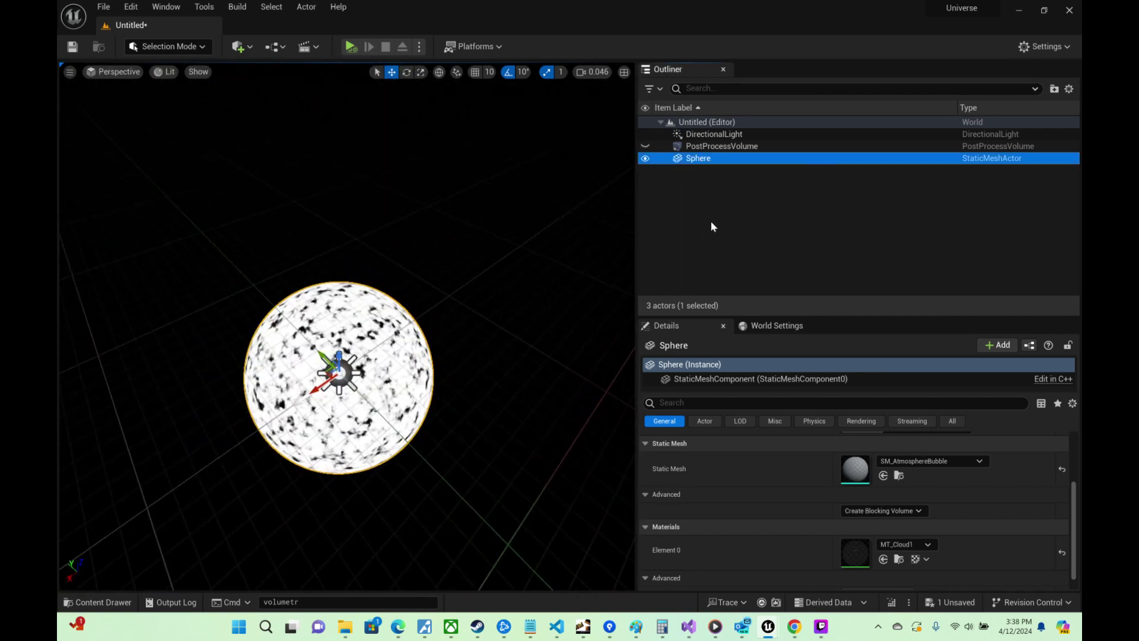
pyautogui.hotkey('ctrl', 'd')
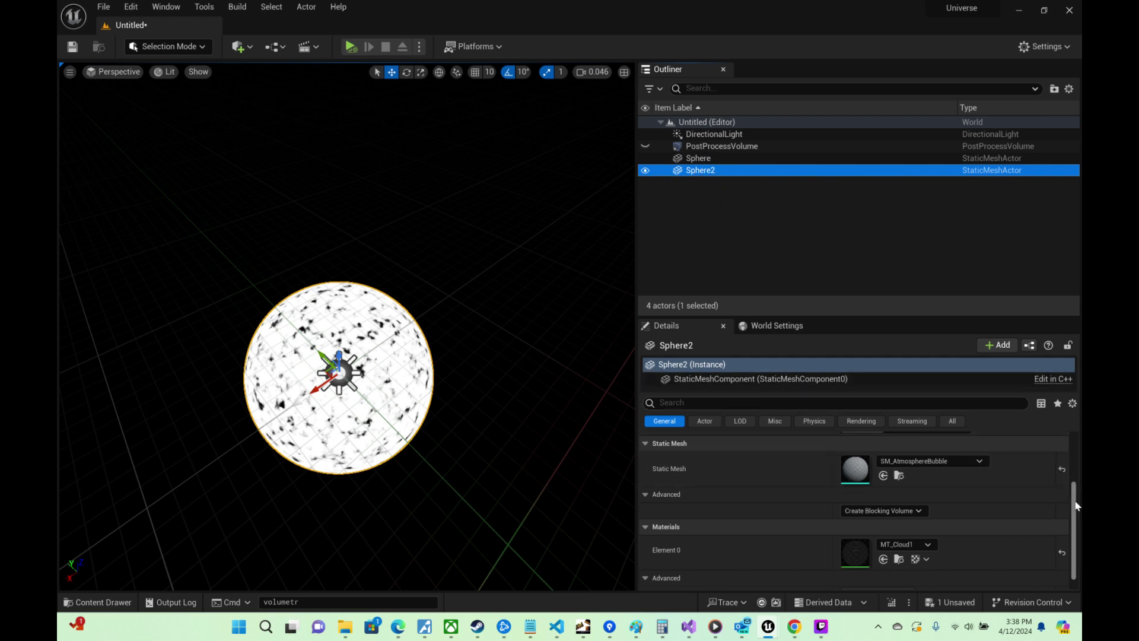
pyautogui.scroll(3, 1046, 462)
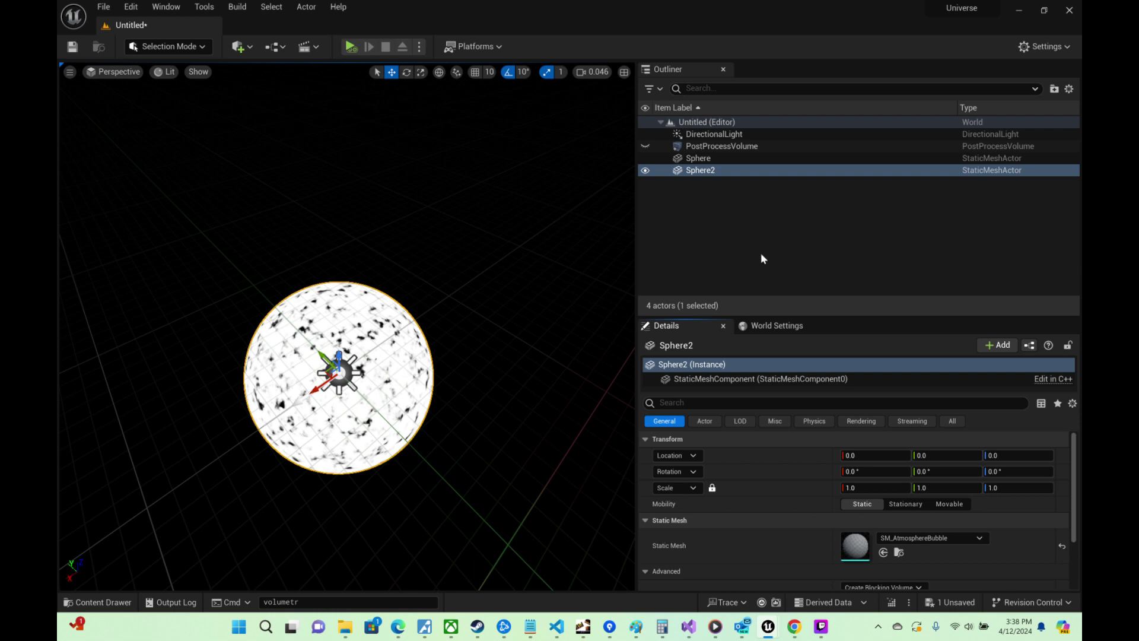
pyautogui.hotkey('ctrl', 'd')
pyautogui.hotkey('ctrl', 'd')
pyautogui.hotkey('ctrl', 'd')
pyautogui.hotkey('ctrl', 'd')
pyautogui.hotkey('ctrl', 'd')
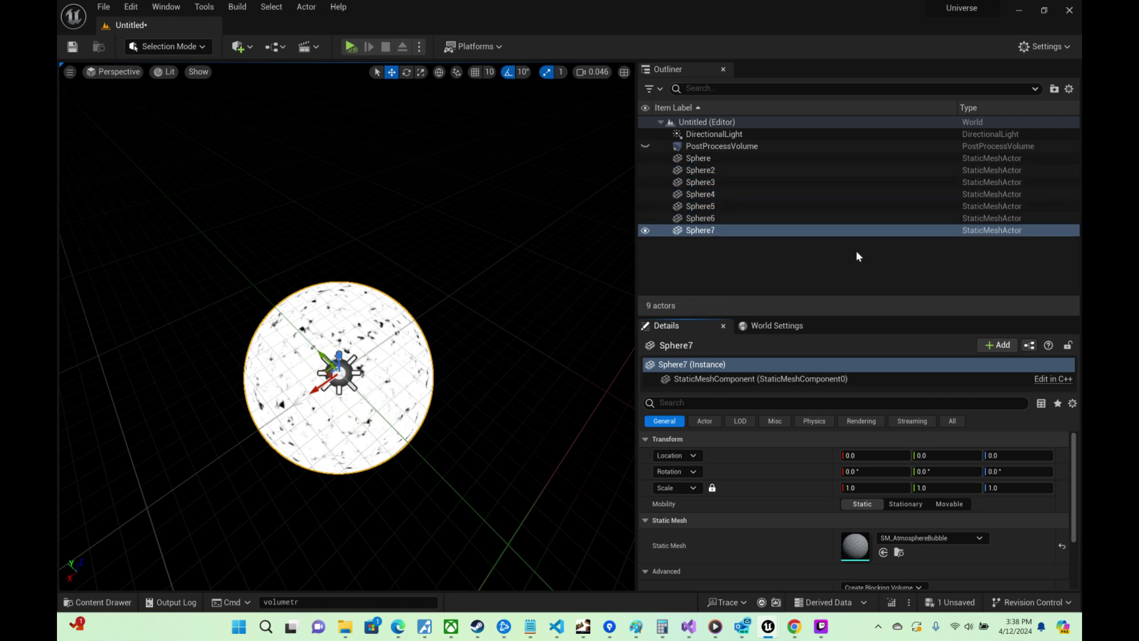
pyautogui.hotkey('ctrl', 'd')
pyautogui.hotkey('ctrl', 'd')
pyautogui.hotkey('ctrl', 'd')
pyautogui.hotkey('ctrl', 'd')
pyautogui.hotkey('ctrl', 'd')
pyautogui.hotkey('ctrl', 'd')
pyautogui.hotkey('ctrl', 'd')
pyautogui.hotkey('ctrl', 'd')
pyautogui.hotkey('ctrl', 'd')
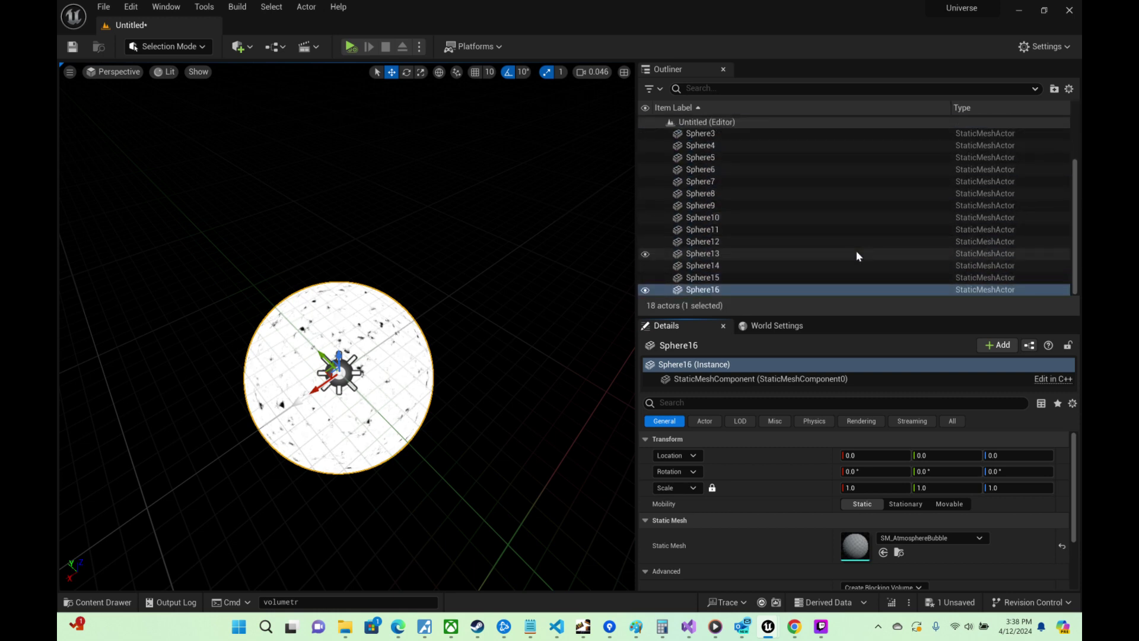
pyautogui.hotkey('ctrl', 'd')
pyautogui.hotkey('ctrl', 'd')
pyautogui.hotkey('ctrl', 'd')
pyautogui.hotkey('ctrl', 'd')
# Step: Set the uniform scale of Sphere2 to 1.01 and of Sphere3 to 1.02
pyautogui.scroll(5, 750, 200)
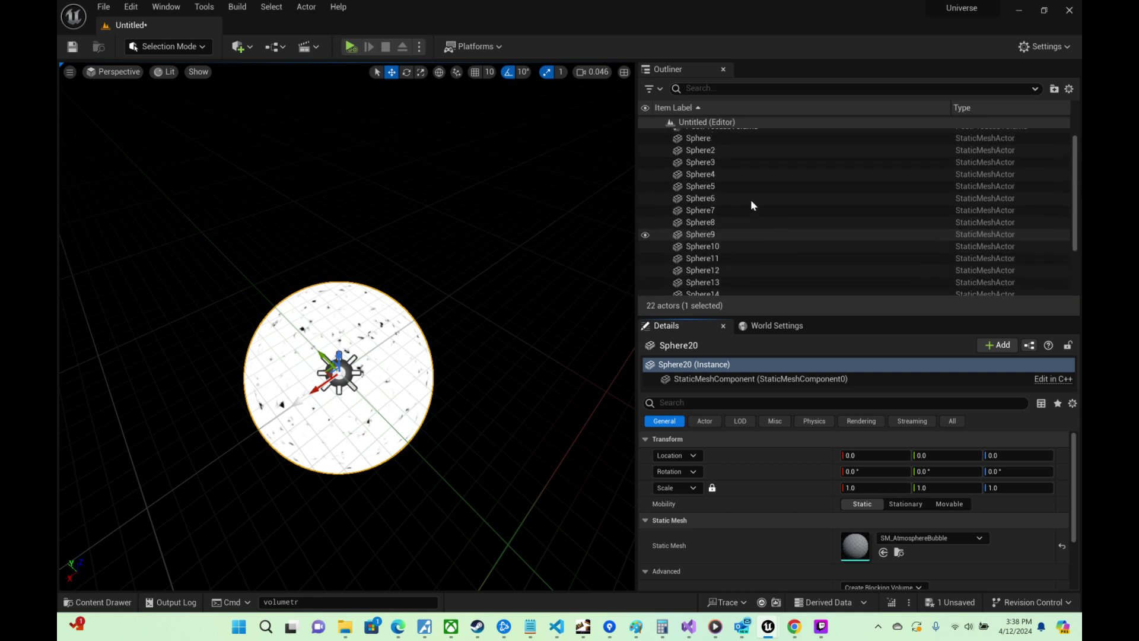
pyautogui.scroll(1, 751, 205)
pyautogui.click(712, 171)
pyautogui.click(1011, 488)
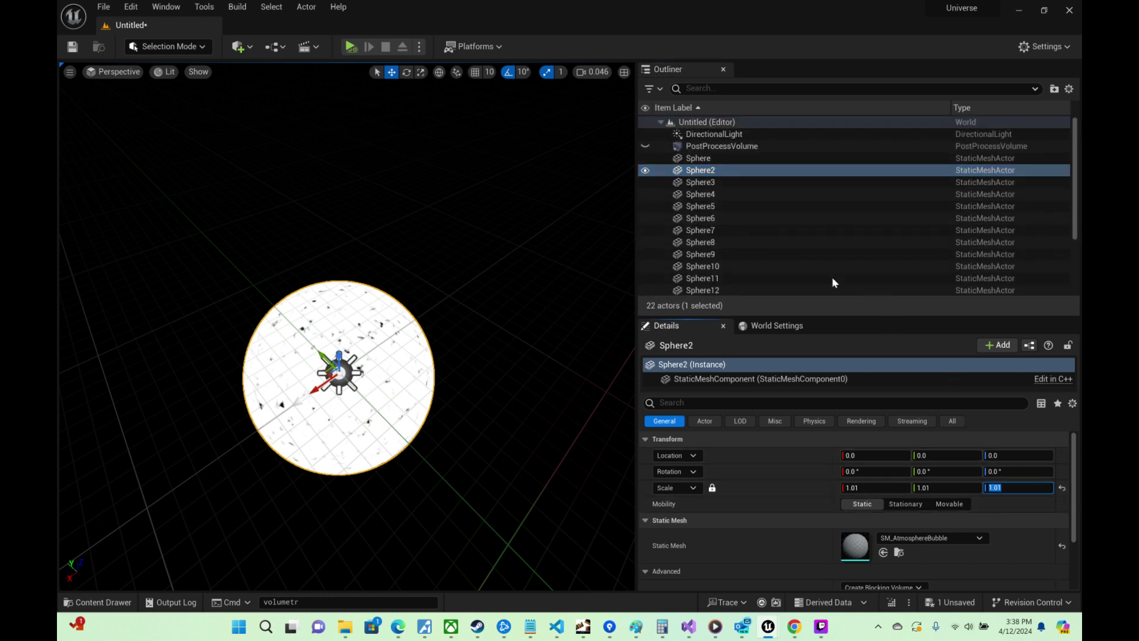
pyautogui.click(741, 182)
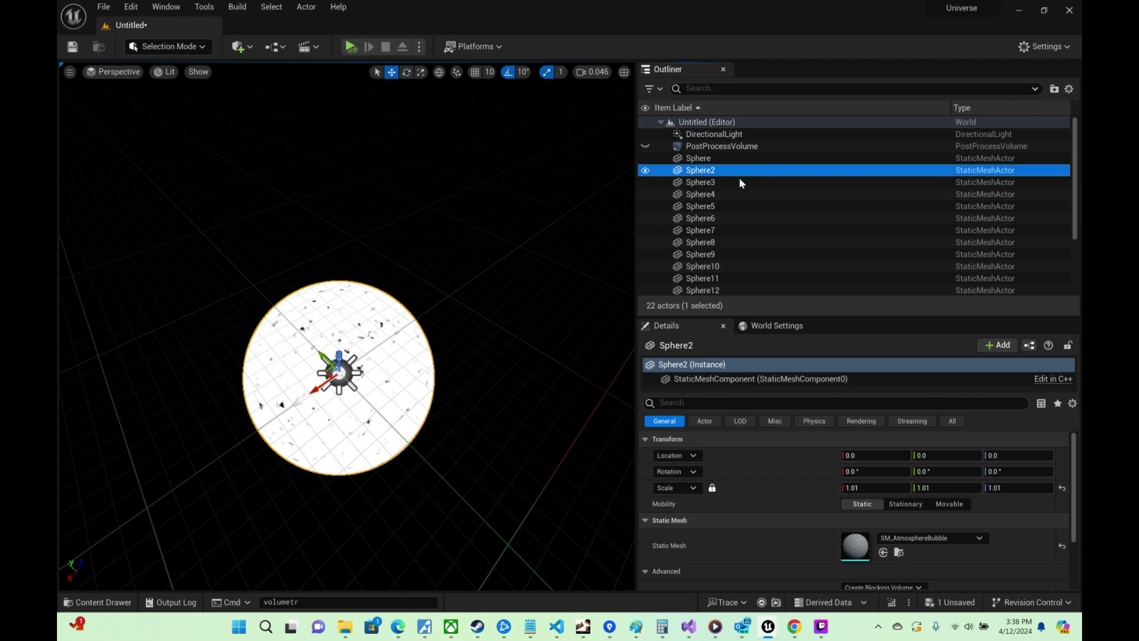
pyautogui.click(1019, 488)
pyautogui.write('1.02')
pyautogui.press('Return')
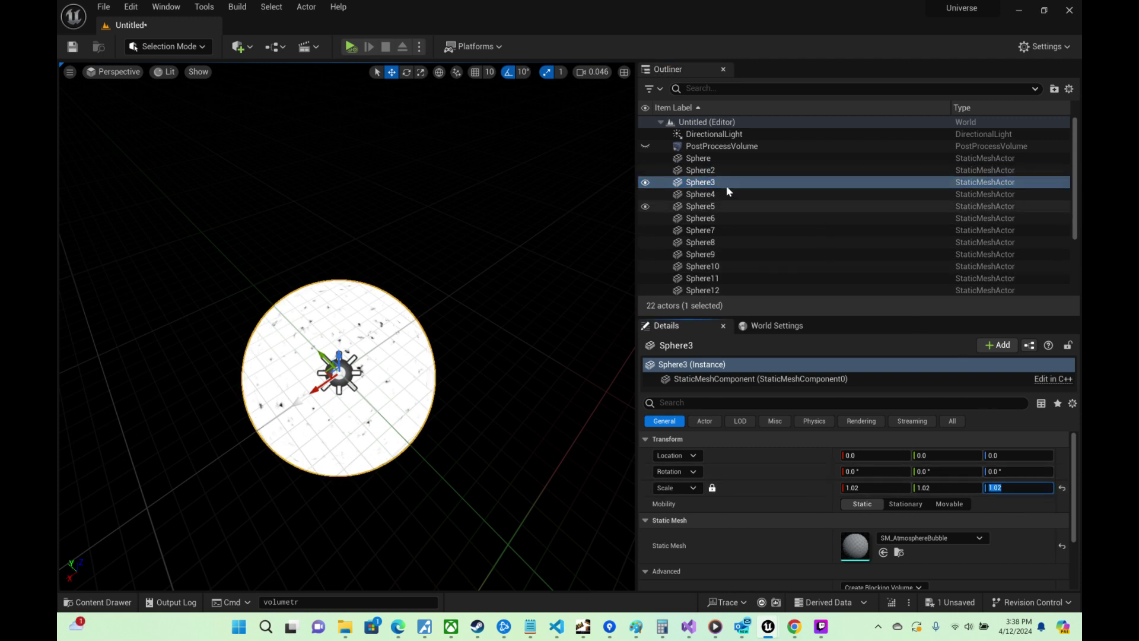
# Step: Set the uniform scale of Sphere4 to 1.03 and of Sphere5 to 1.04
pyautogui.click(725, 193)
pyautogui.click(1019, 486)
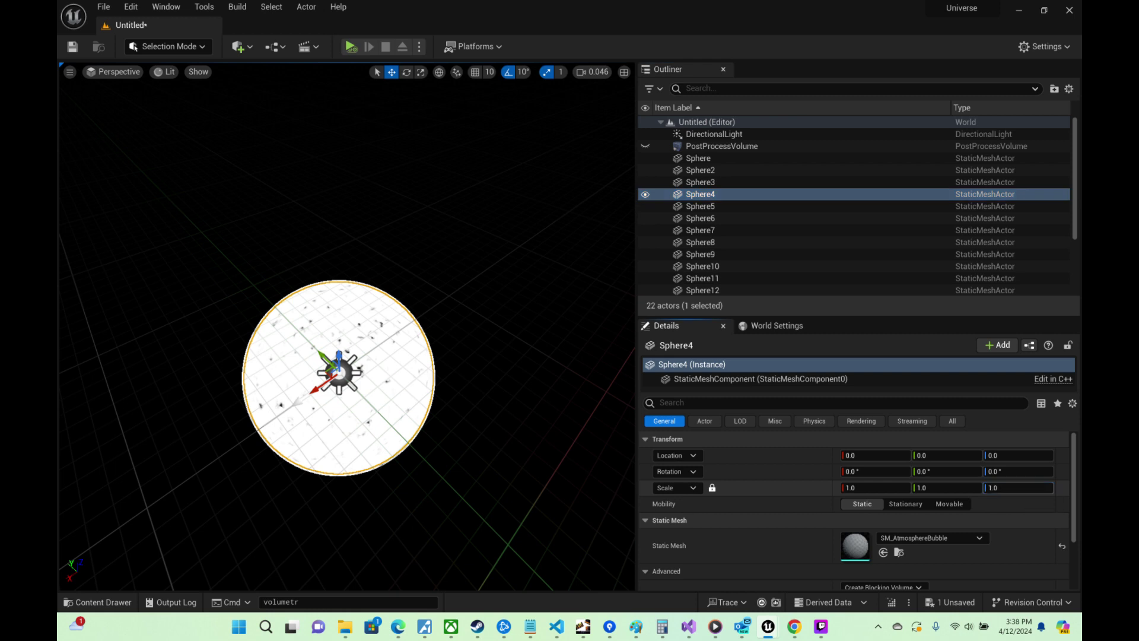
pyautogui.write('1.03')
pyautogui.press('Return')
pyautogui.click(717, 209)
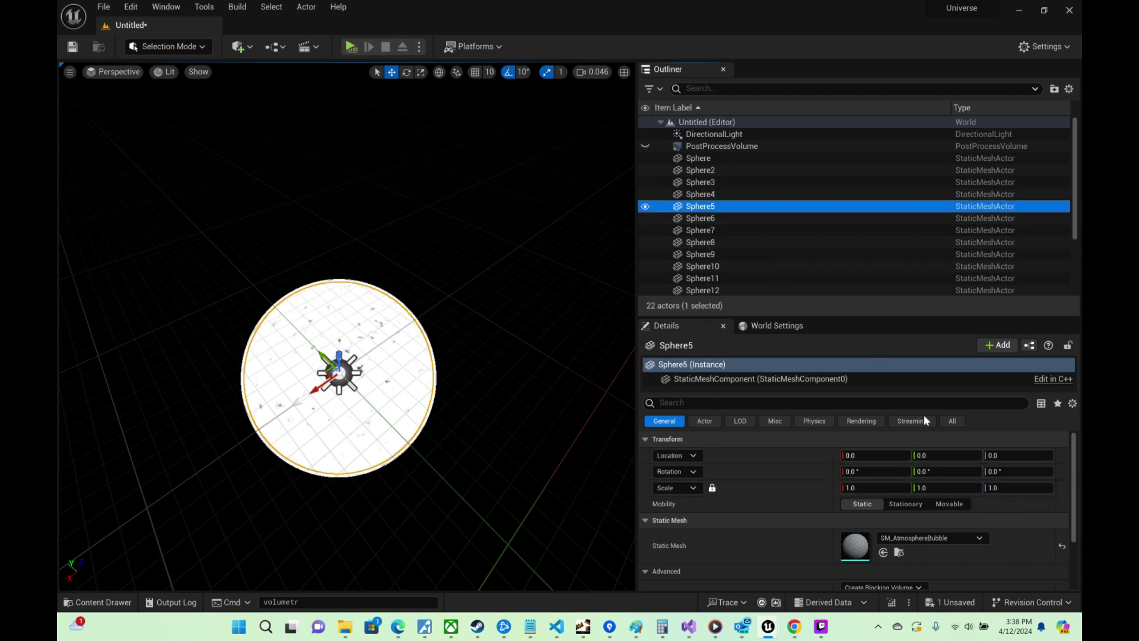
pyautogui.click(1019, 488)
pyautogui.write('1.04')
pyautogui.press('Return')
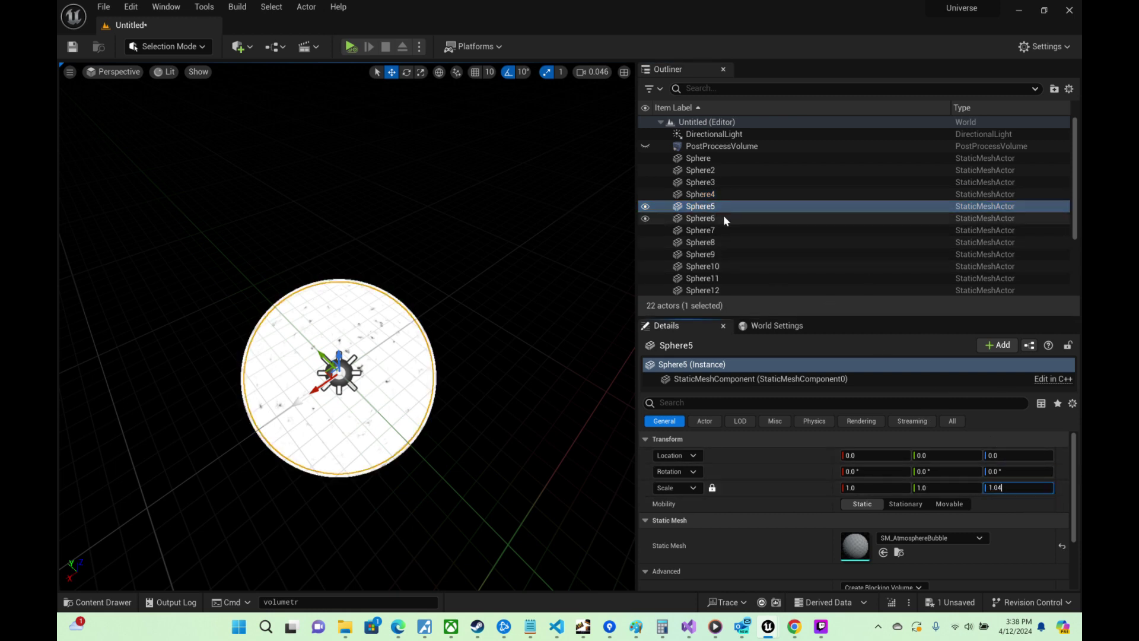
# Step: Set the uniform scale of Sphere6 to 1.05, Sphere7 to 1.06 and Sphere8 to 1.07
pyautogui.click(724, 218)
pyautogui.click(1019, 488)
pyautogui.write('5')
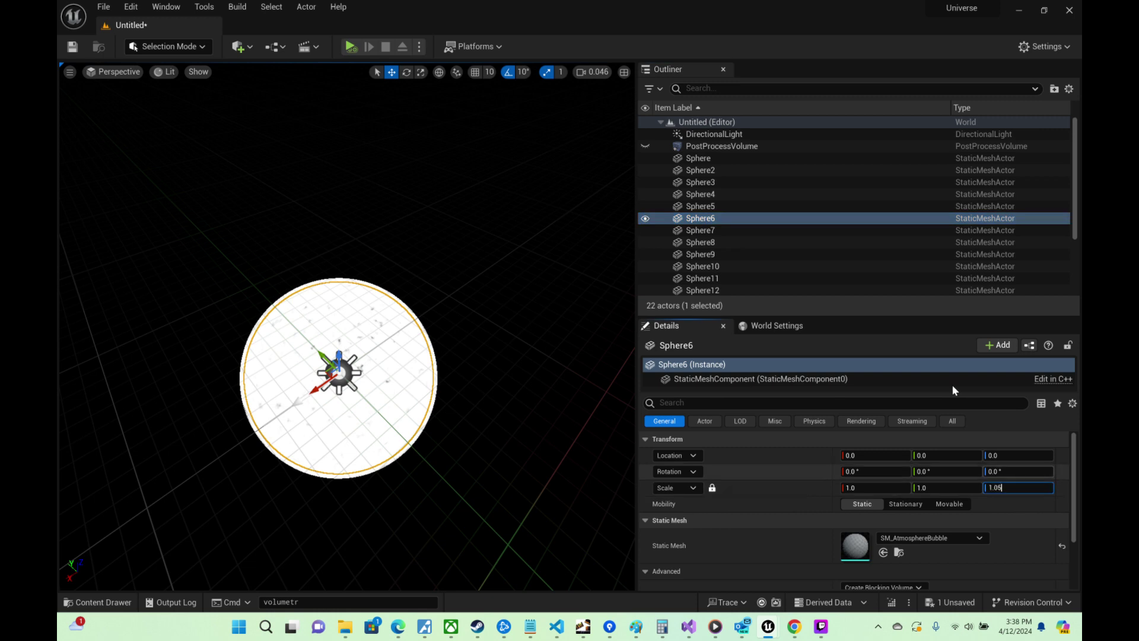
pyautogui.press('Return')
pyautogui.click(700, 230)
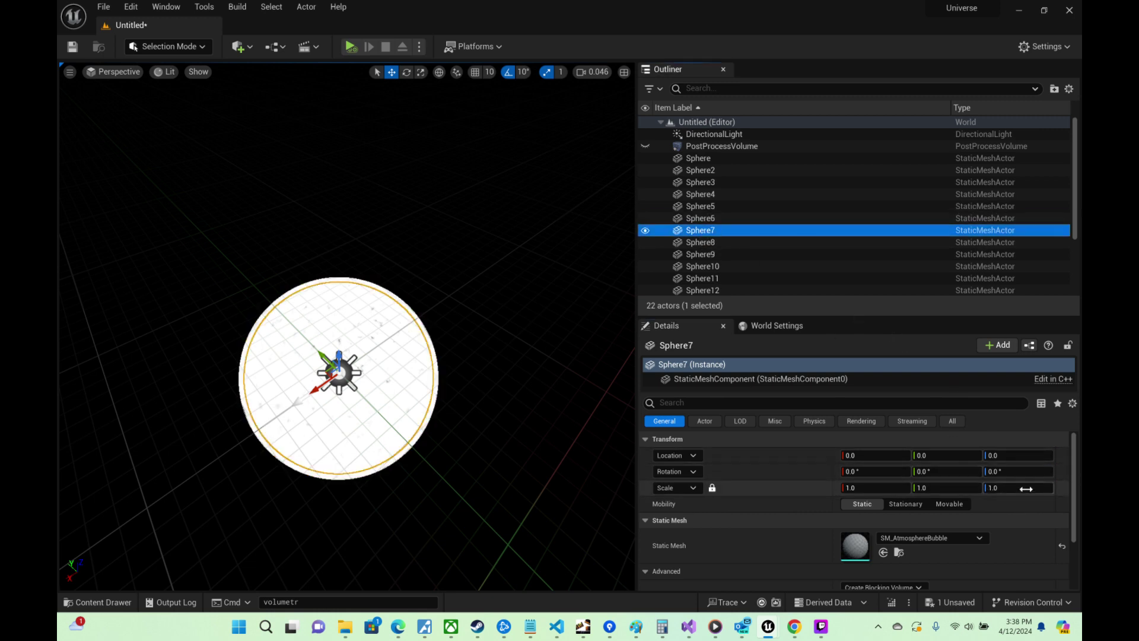
pyautogui.click(1019, 487)
pyautogui.write('6')
pyautogui.press('Return')
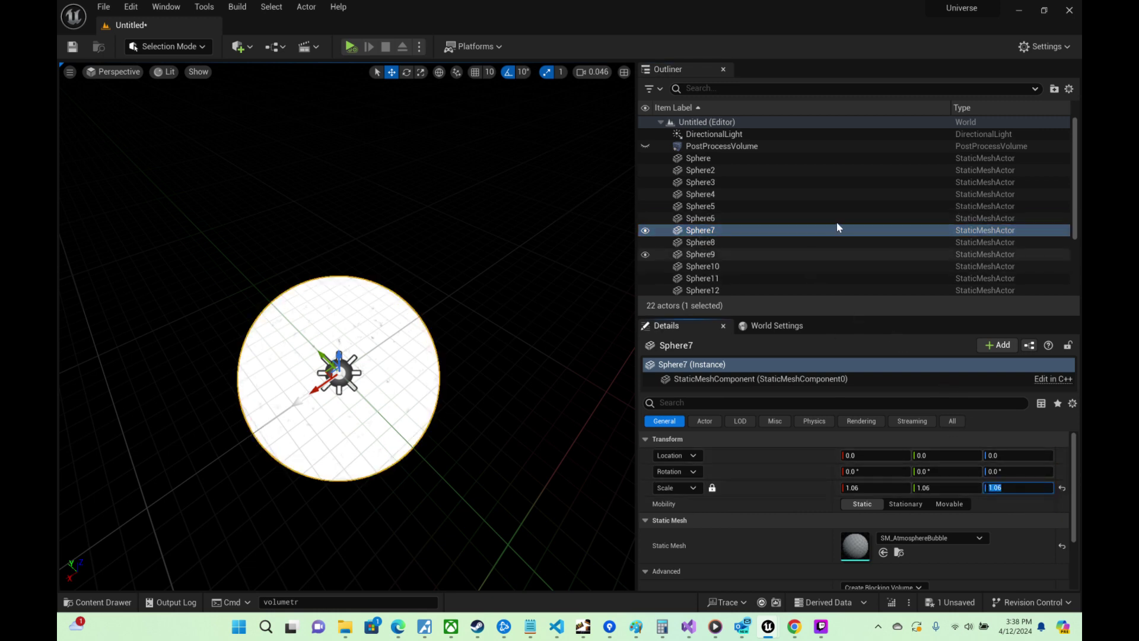
pyautogui.click(742, 240)
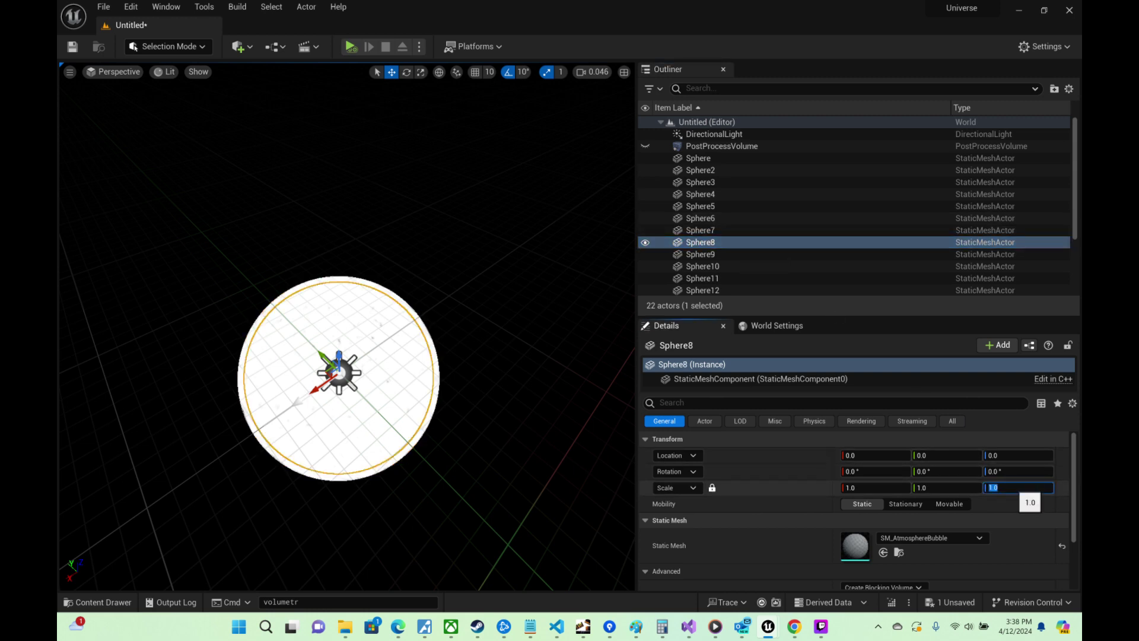
pyautogui.press('Return')
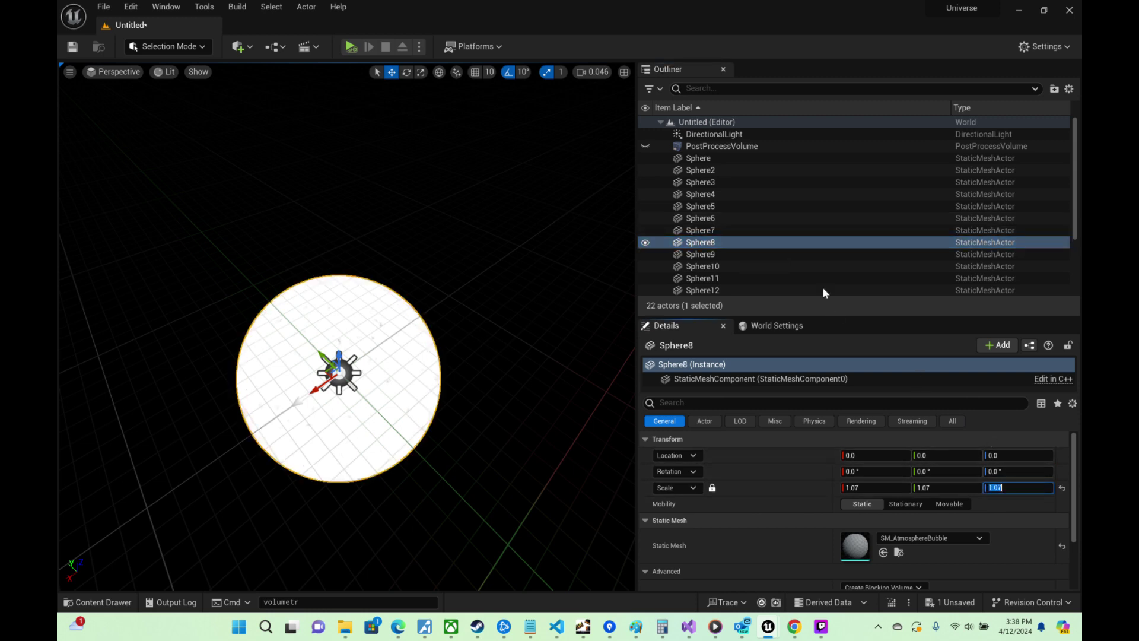
# Step: Set the uniform scale of Sphere9 to 1.08, Sphere10 to 1.09 and Sphere11 to 1.1
pyautogui.click(721, 255)
pyautogui.click(1016, 487)
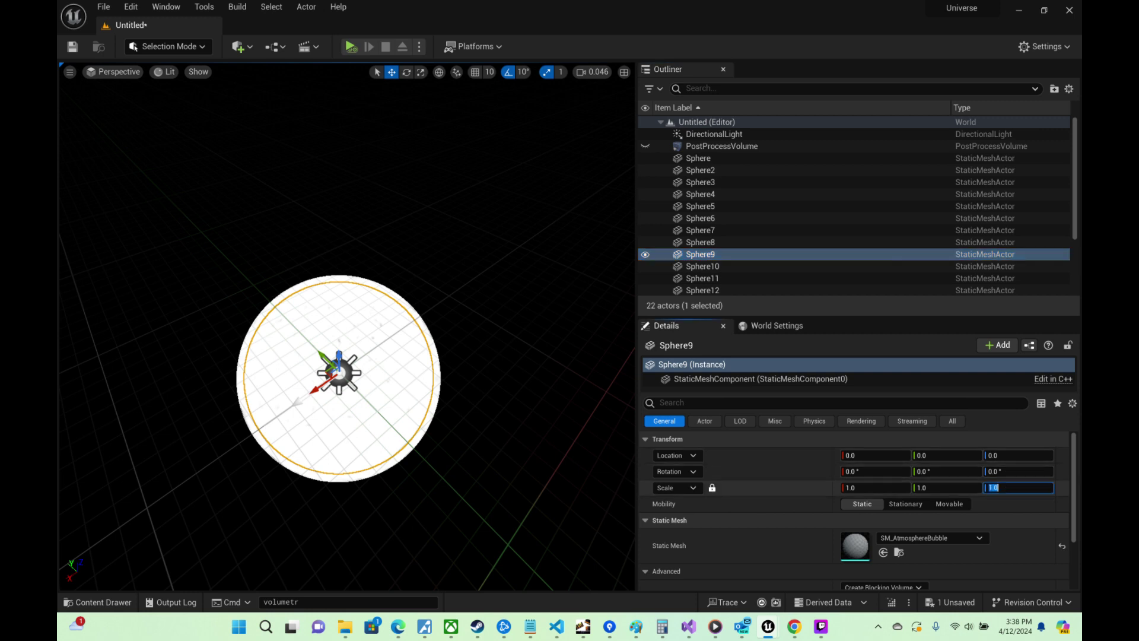
pyautogui.press('Return')
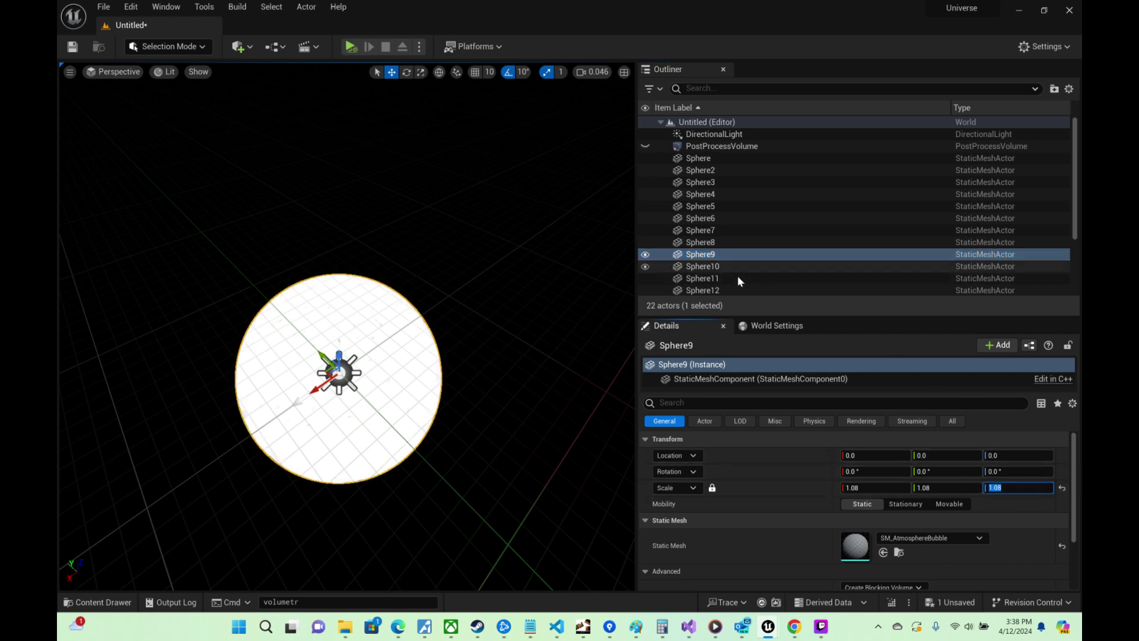
pyautogui.click(706, 267)
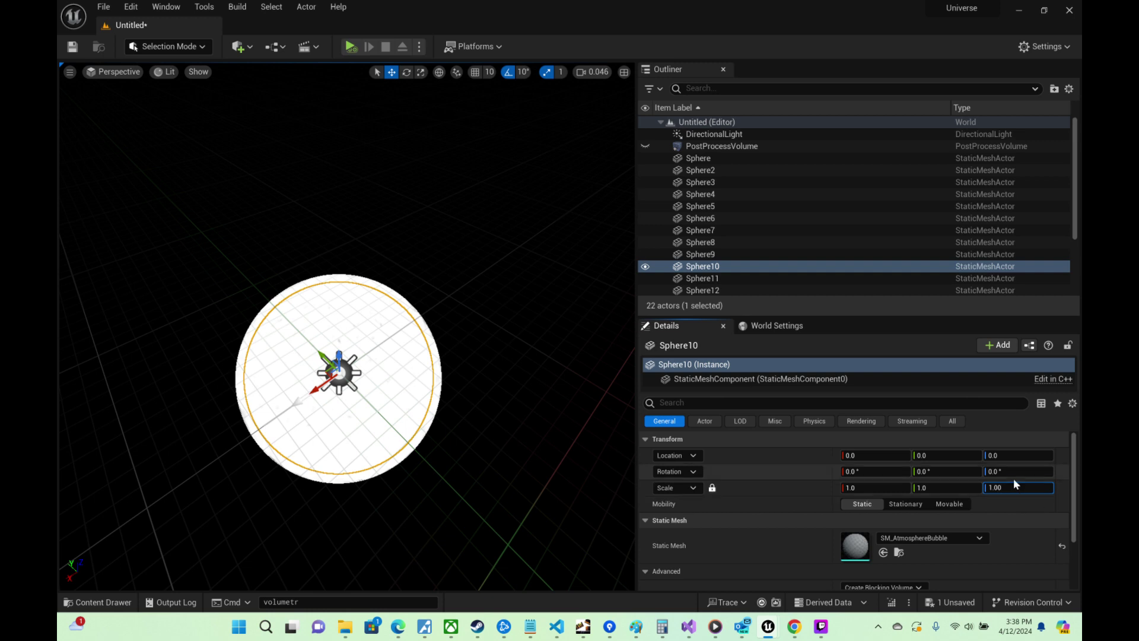
pyautogui.click(704, 278)
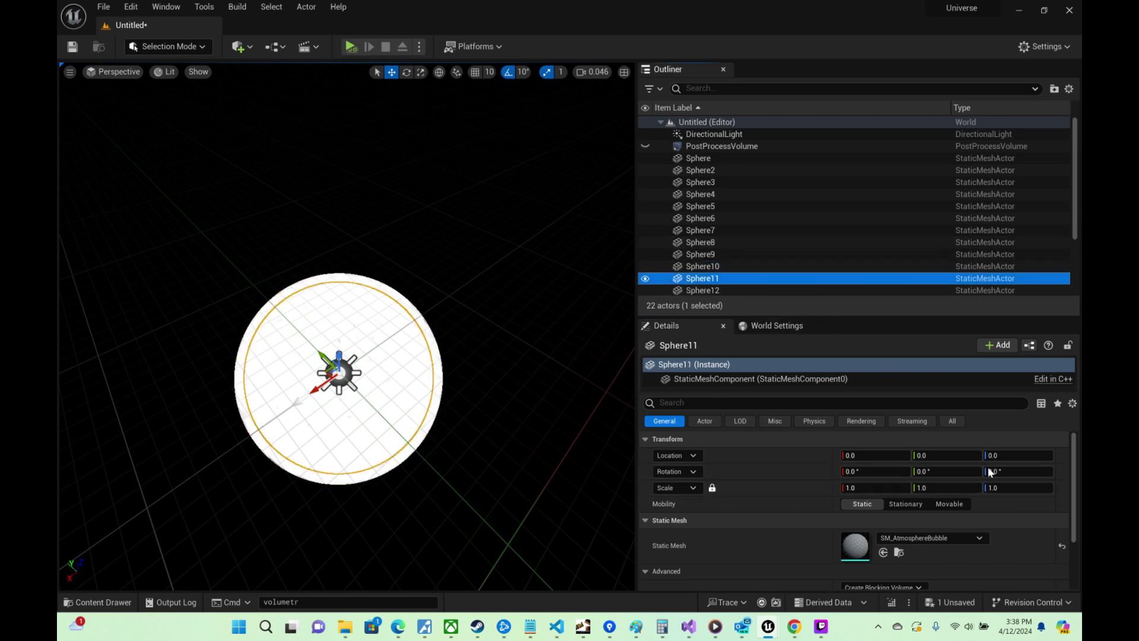
pyautogui.click(1000, 488)
pyautogui.write('1.1')
pyautogui.press('Return')
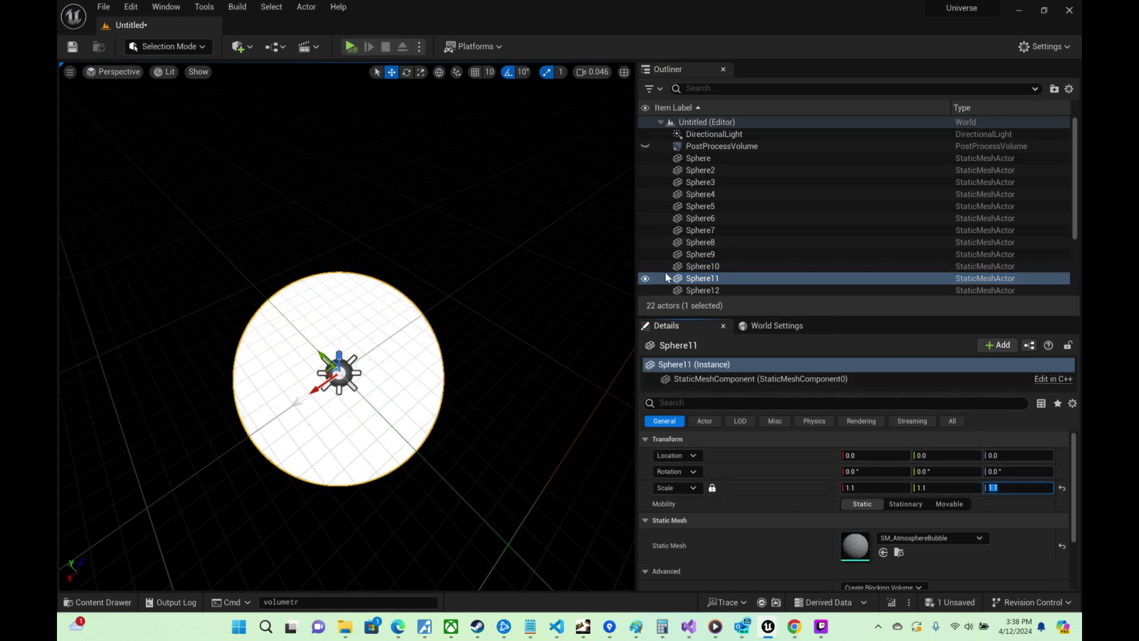
# Step: Set the uniform scale of Sphere12 to 1.11 and of Sphere13 to 1.12
pyautogui.scroll(-4, 747, 244)
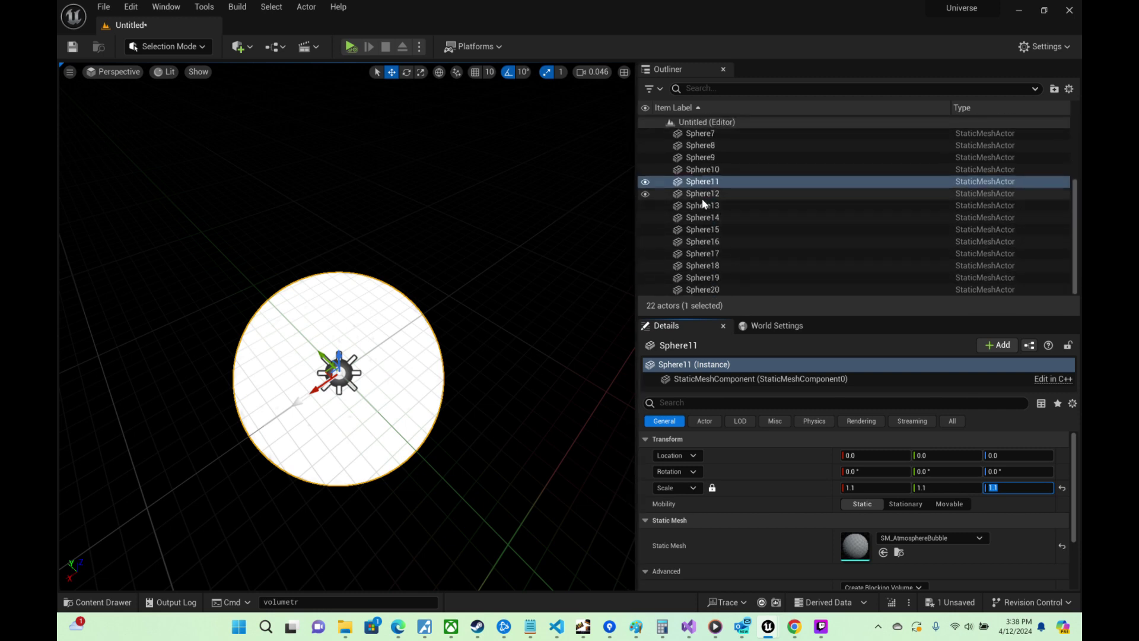
pyautogui.click(707, 196)
pyautogui.click(1003, 488)
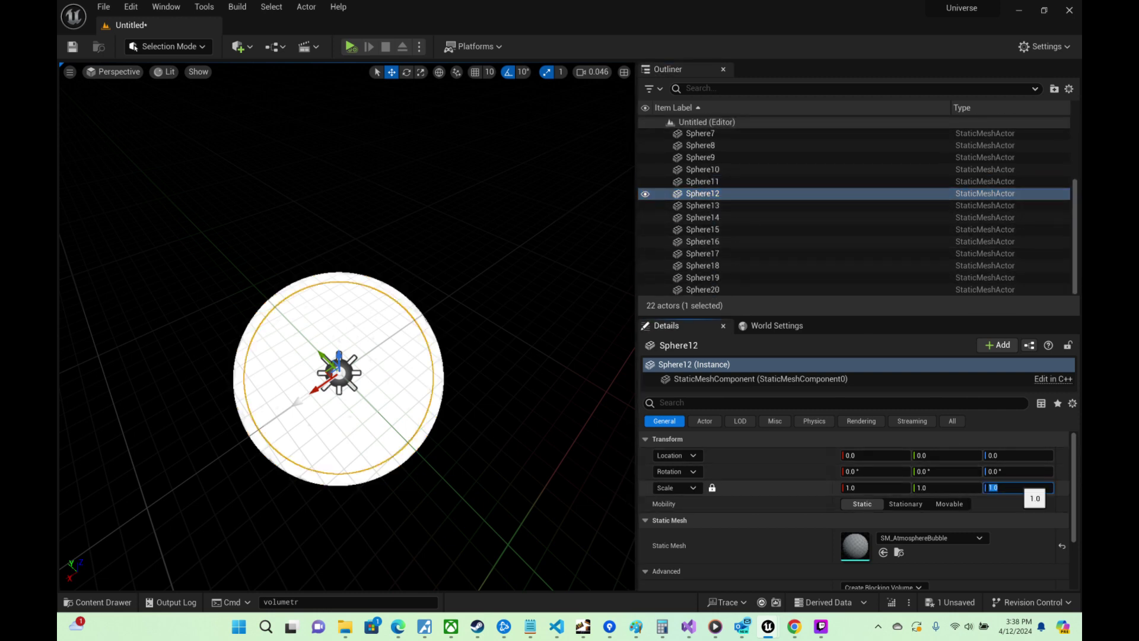
pyautogui.write('1.1')
pyautogui.press('Return')
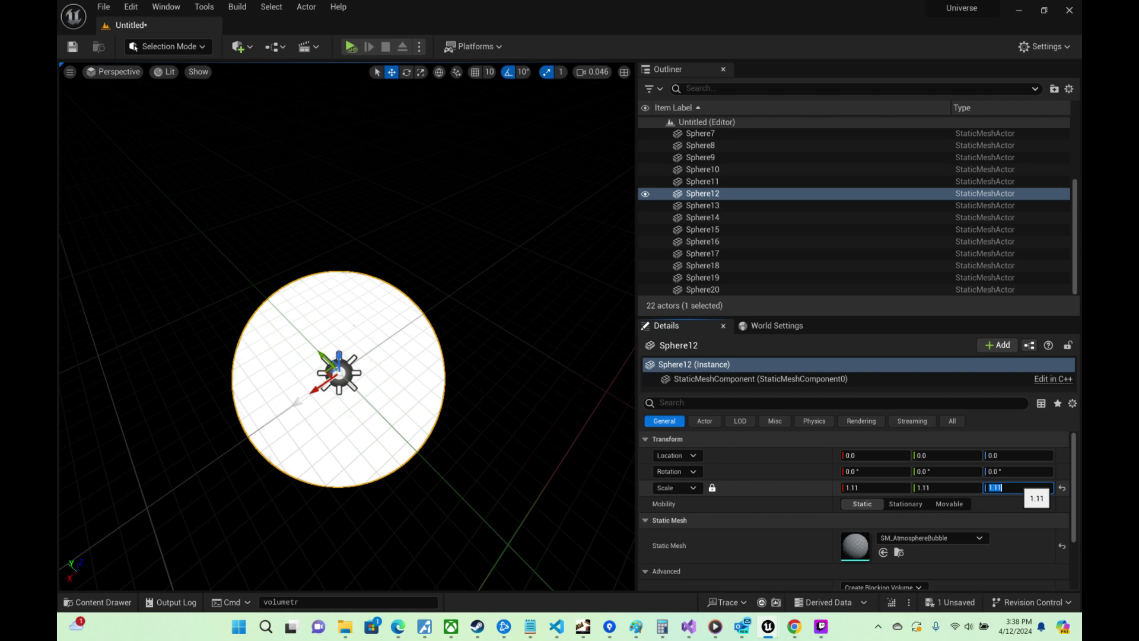
pyautogui.click(703, 205)
pyautogui.click(1010, 488)
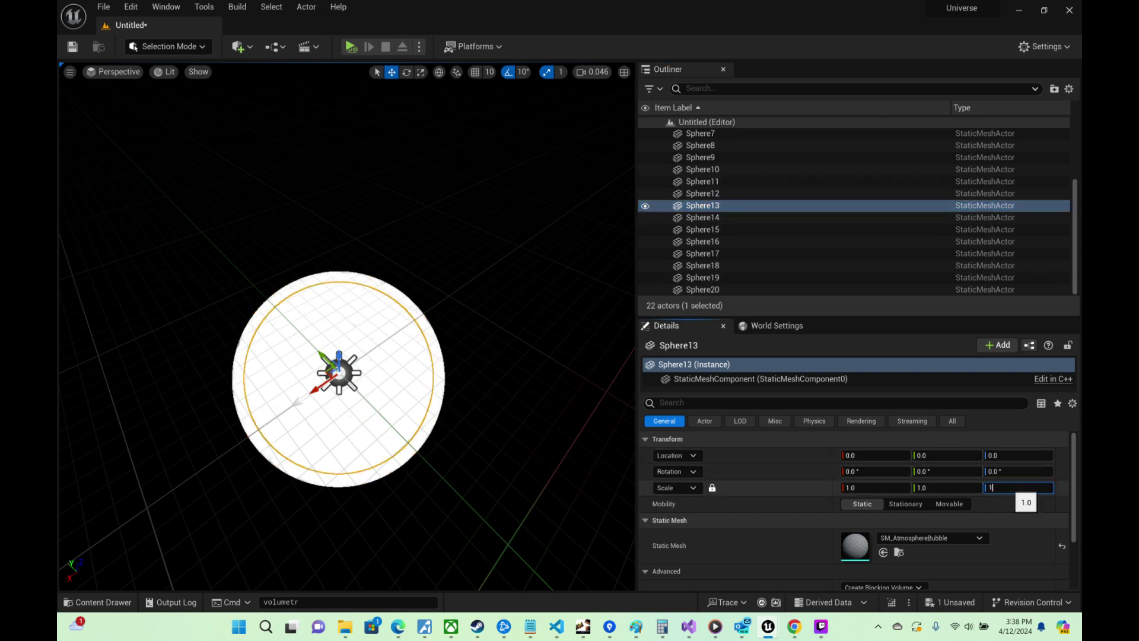
pyautogui.press('Return')
# Step: Set the uniform scale of Sphere14 to 1.13 and of Sphere15 to 1.14
pyautogui.click(706, 217)
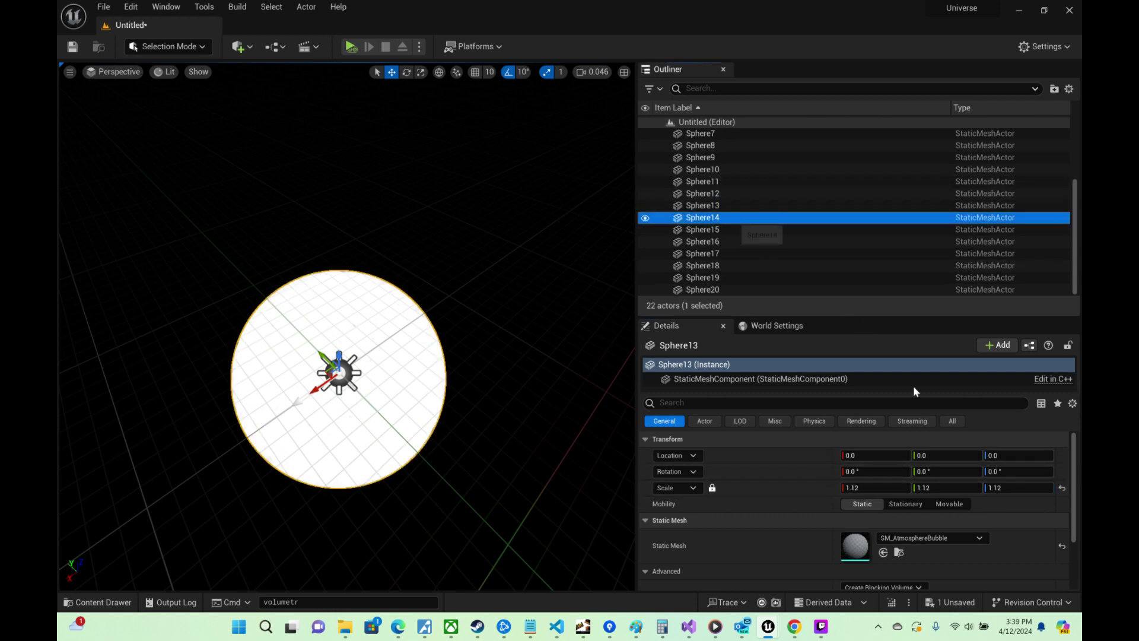
pyautogui.click(1009, 488)
pyautogui.write('1.1')
pyautogui.press('Return')
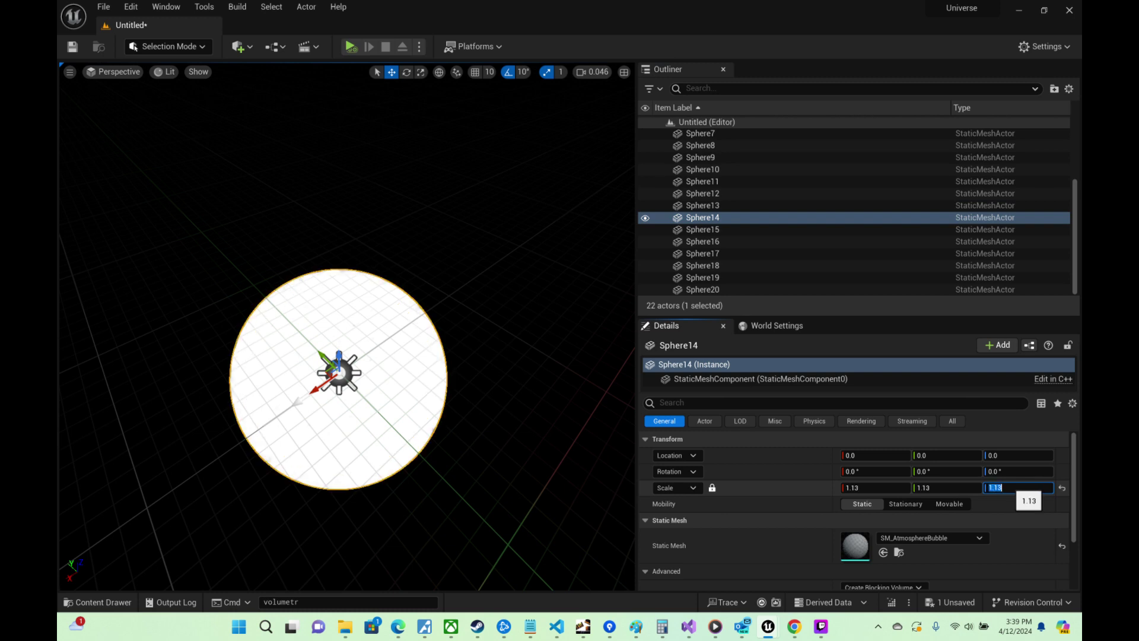
pyautogui.click(721, 228)
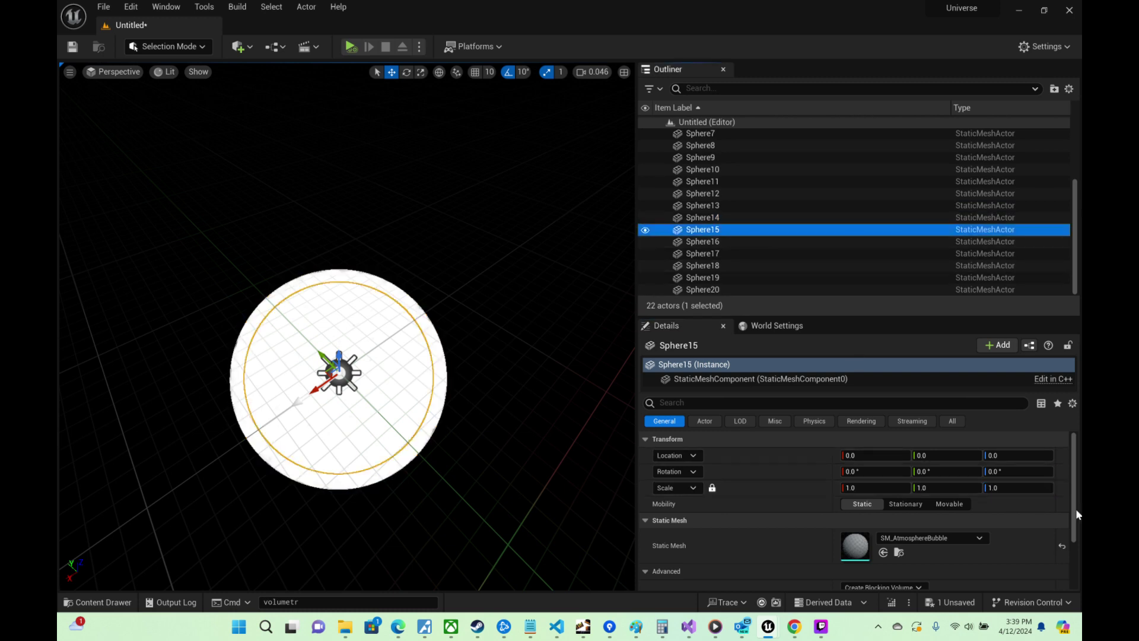
pyautogui.click(1025, 488)
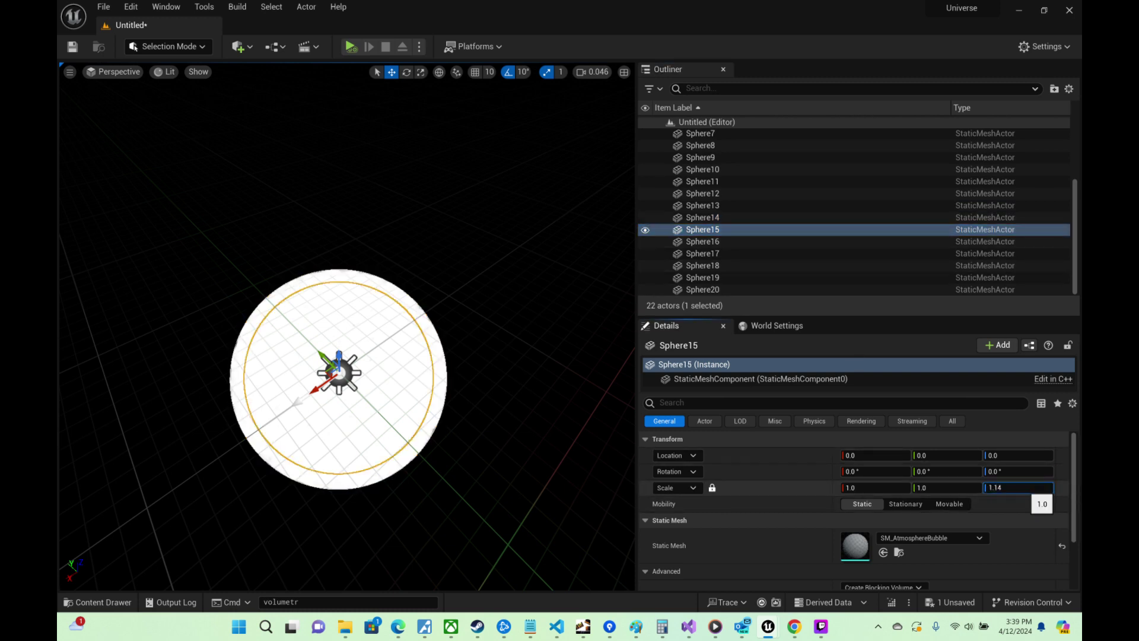
pyautogui.write('1.14')
pyautogui.press('Return')
# Step: Set the uniform scale of Sphere16 to 1.15 and of Sphere17 to 1.16
pyautogui.click(721, 219)
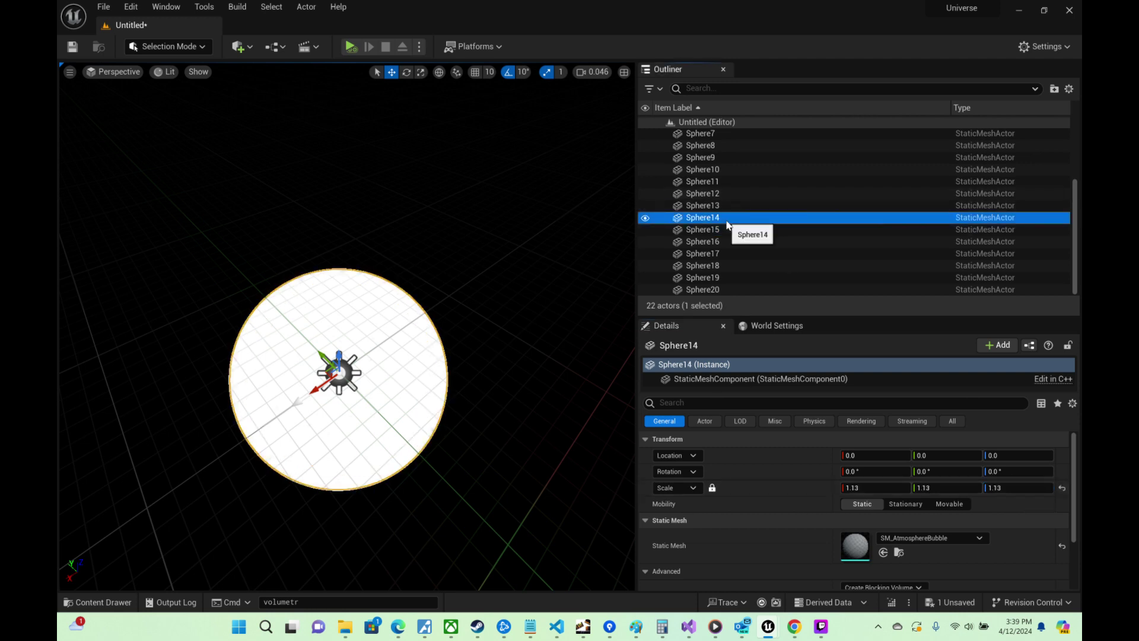
pyautogui.click(721, 229)
pyautogui.click(721, 241)
pyautogui.click(1018, 488)
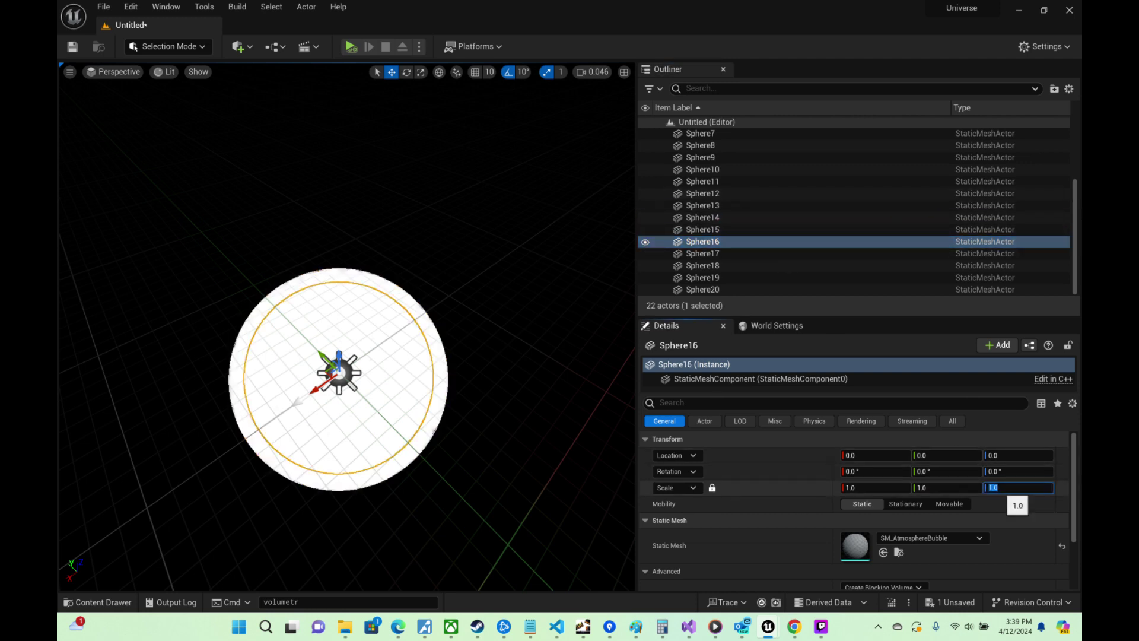
pyautogui.write('1.1')
pyautogui.press('Return')
pyautogui.click(707, 253)
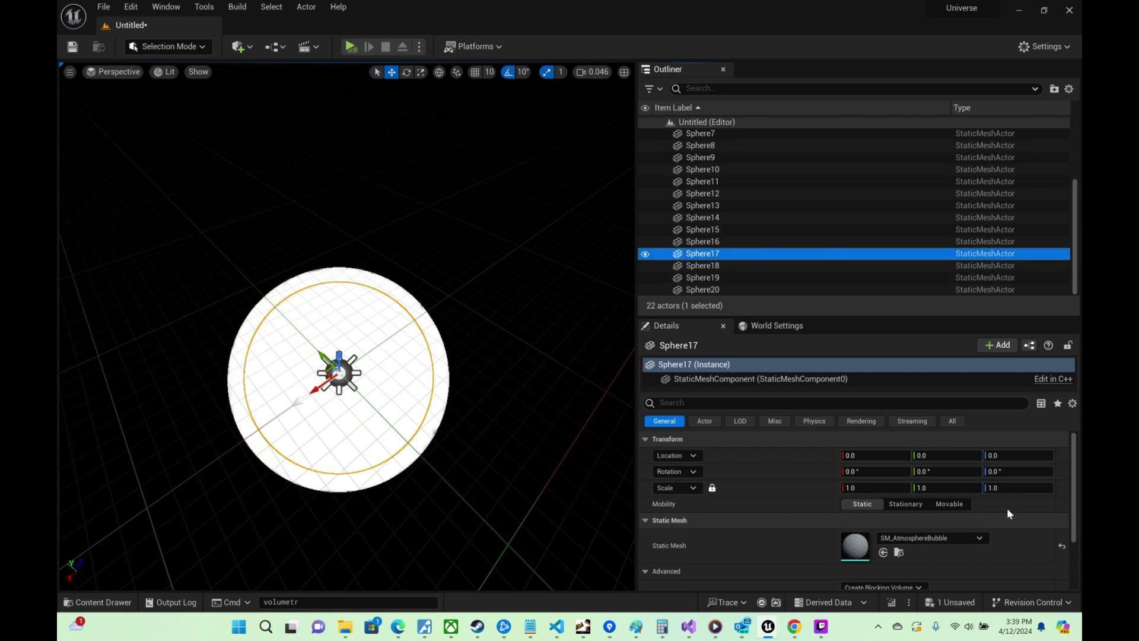
pyautogui.click(1018, 488)
pyautogui.write('1.1')
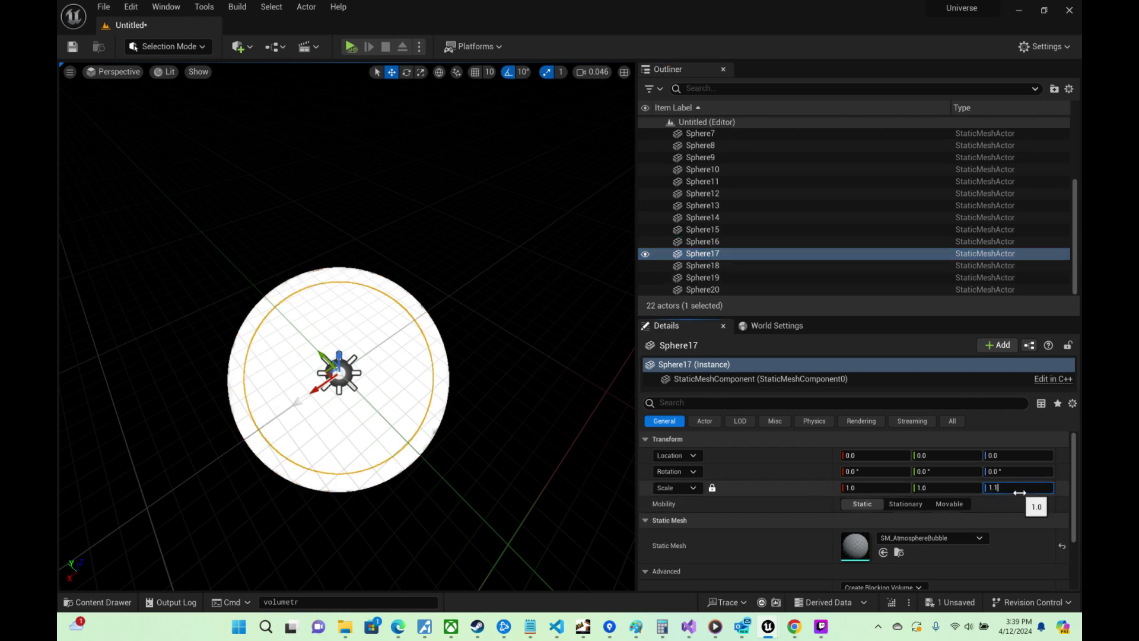
pyautogui.write('6')
pyautogui.press('Return')
# Step: Set the uniform scale of Sphere18 to 1.17 and of Sphere19 to 1.18
pyautogui.click(735, 265)
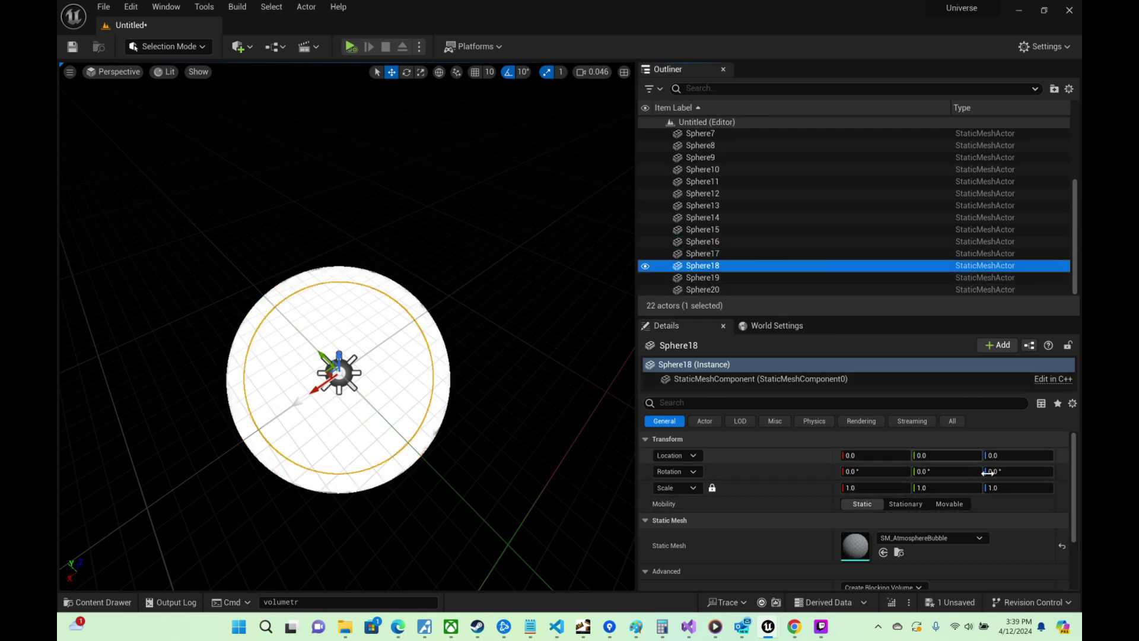
pyautogui.click(997, 487)
pyautogui.write('1.17')
pyautogui.press('Return')
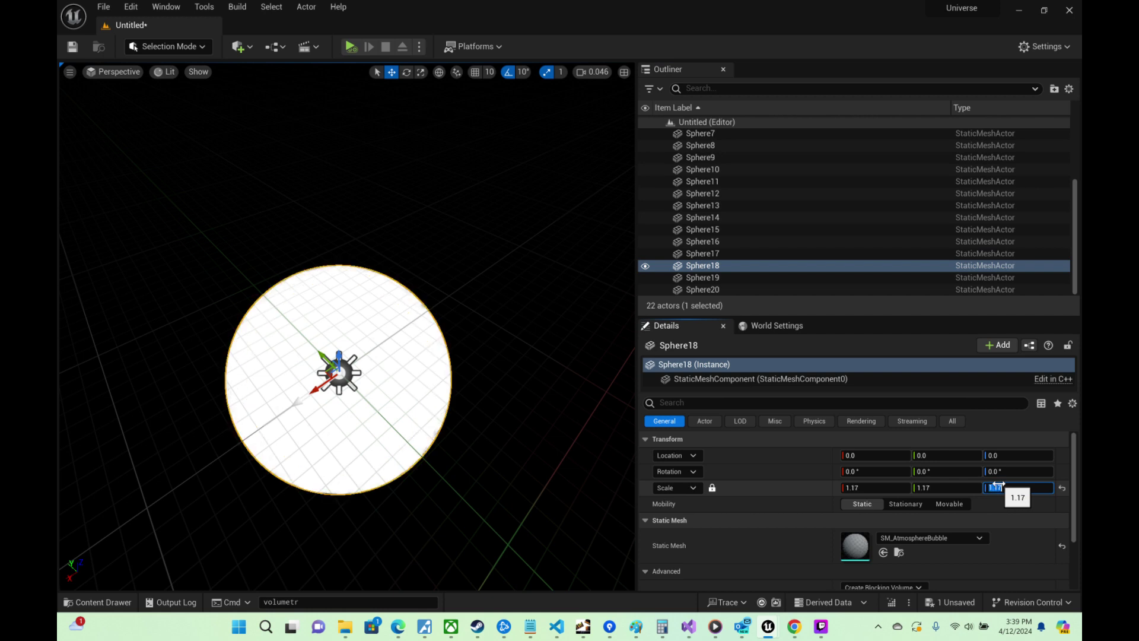
pyautogui.click(717, 277)
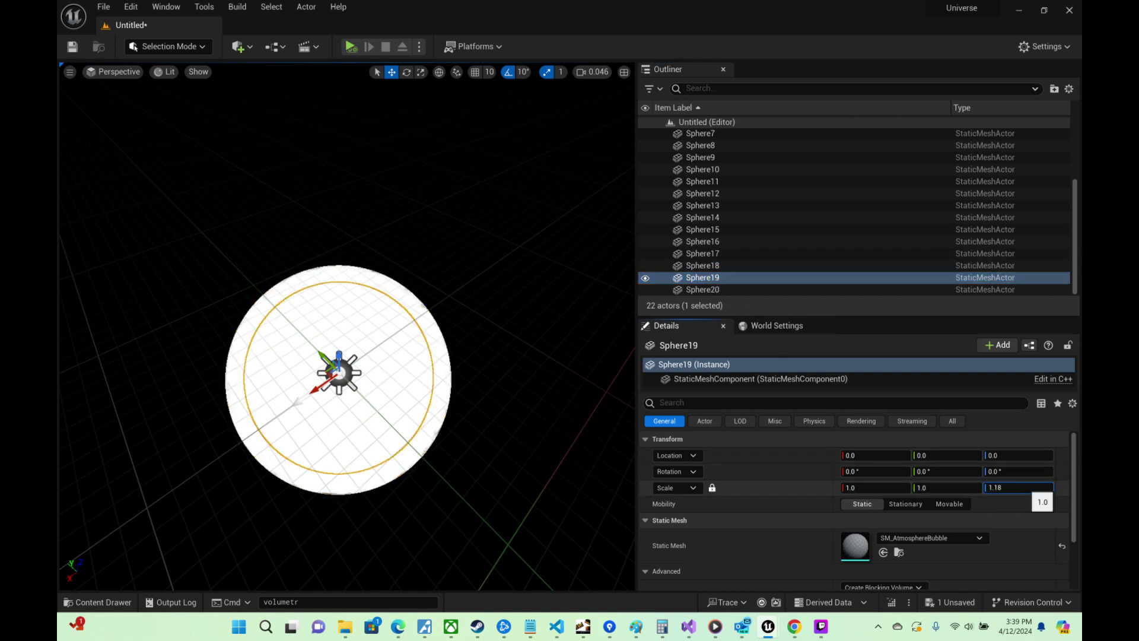
pyautogui.press('Return')
# Step: Set Sphere20's uniform scale to 1.19 and duplicate it in place as Sphere21 with a uniform scale of 1.2
pyautogui.click(791, 291)
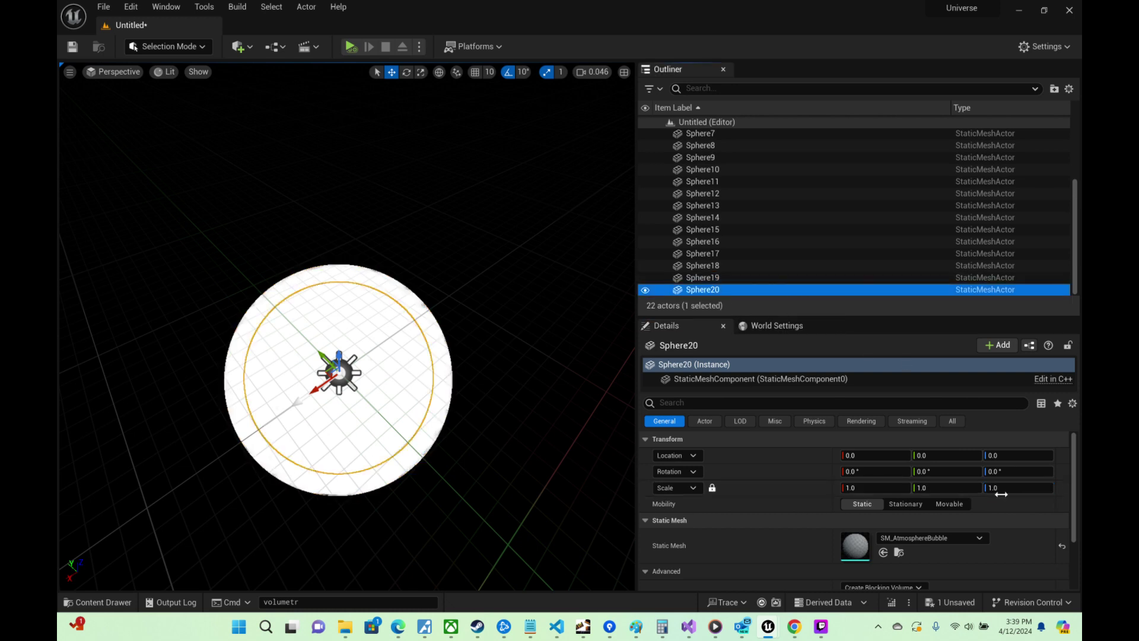
pyautogui.click(1014, 488)
pyautogui.write('1.1')
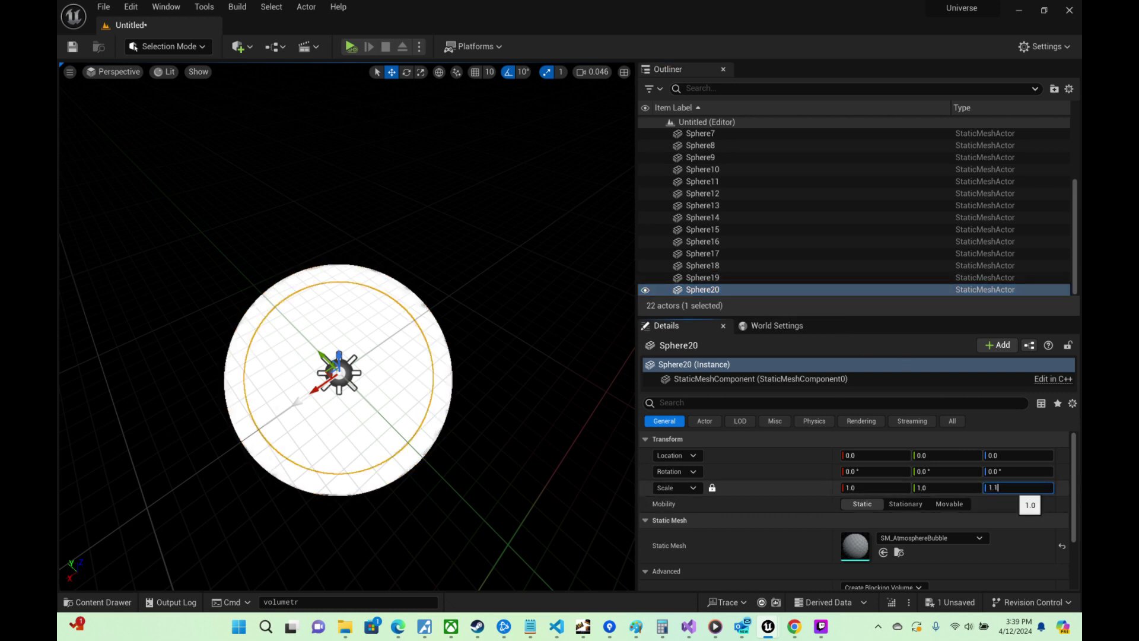
pyautogui.write('9')
pyautogui.press('Return')
pyautogui.click(723, 291)
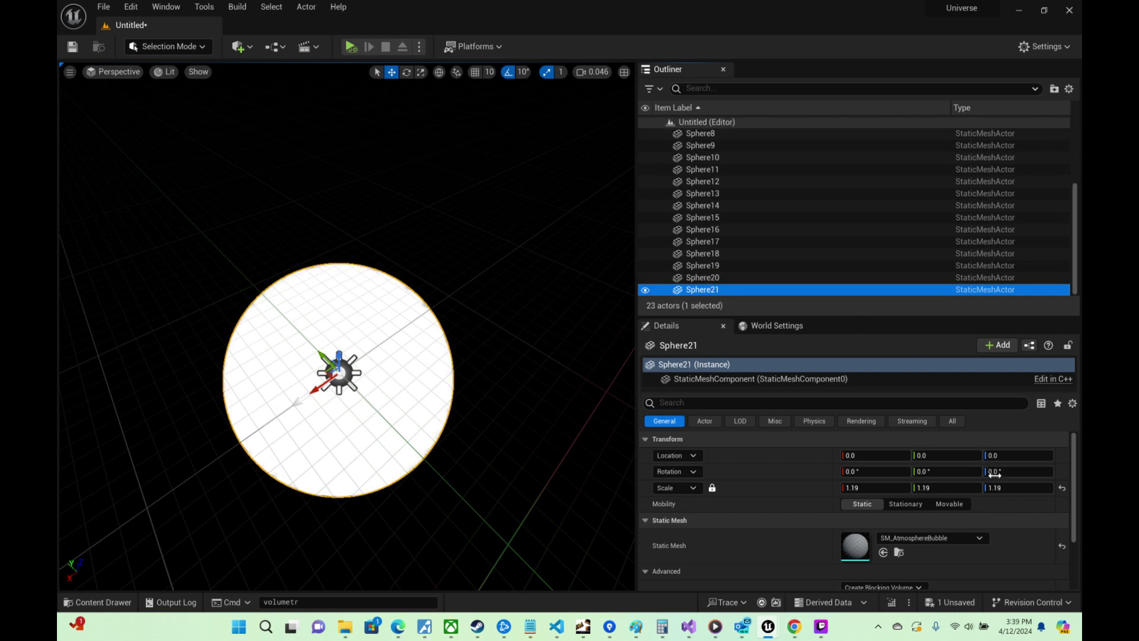
pyautogui.click(1019, 489)
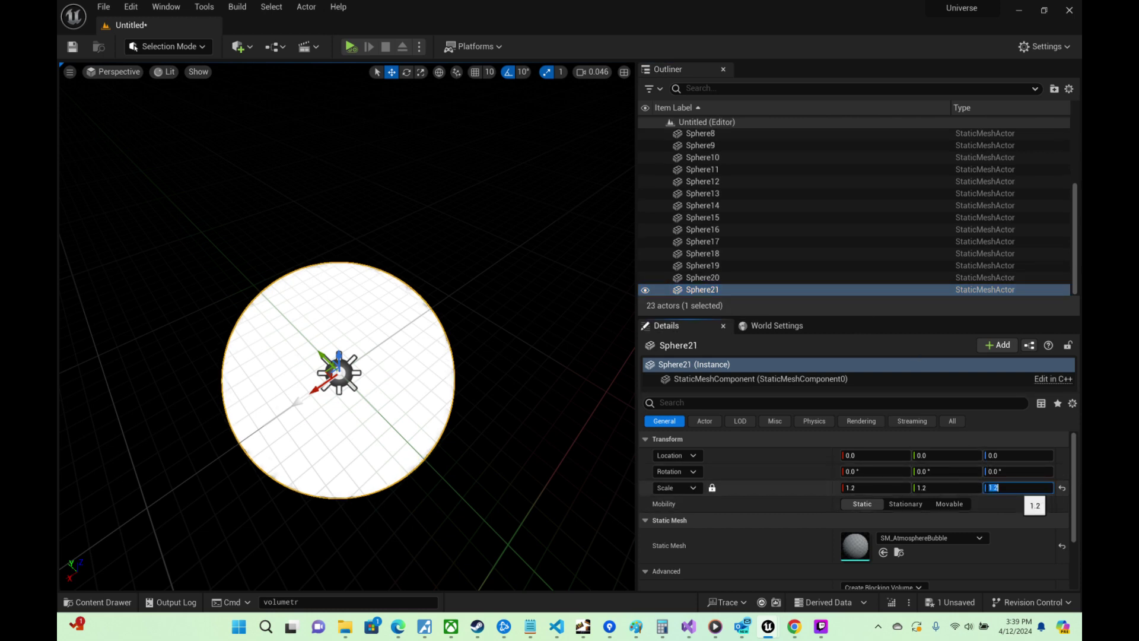
# Step: Fly up close to and through the stacked cloud shells to examine the depth of the noise layers
pyautogui.press('w')
pyautogui.moveTo(347, 326); pyautogui.dragTo(394, 246, button='right')
pyautogui.scroll(-2, 261, 249)
pyautogui.press('a')
pyautogui.press('s')
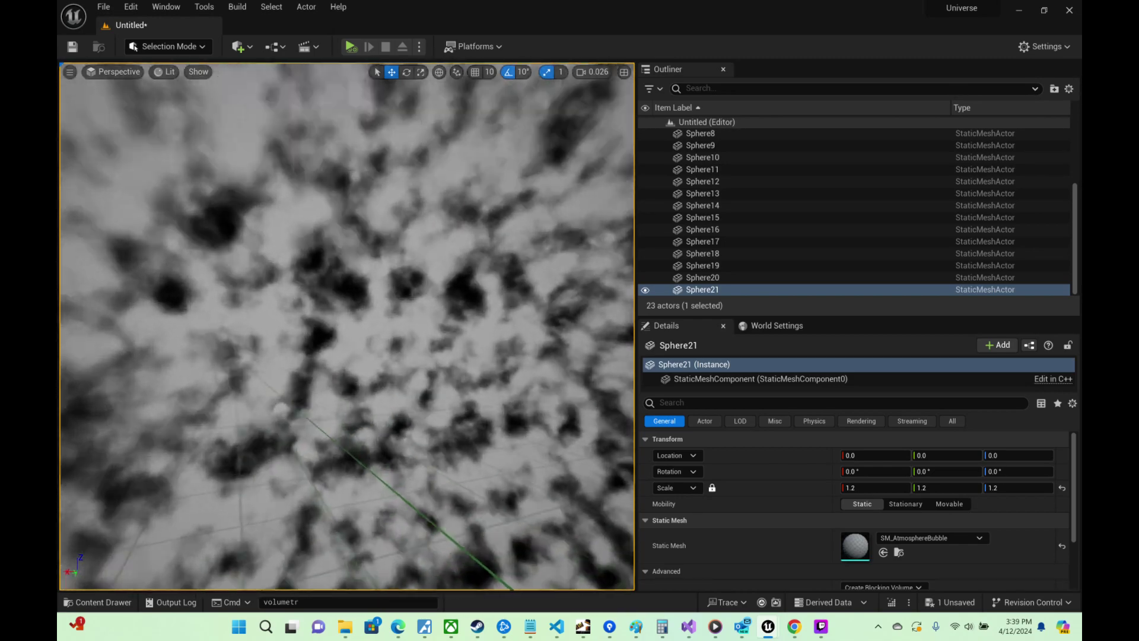
pyautogui.moveTo(347, 326); pyautogui.dragTo(439, 276, button='right')
pyautogui.press('w')
pyautogui.scroll(-3, 332, 291)
pyautogui.press('a')
# Step: In the MT_Cloud1 material, subtract the volume texture's green channel from its red channel and feed the result into the Power node's base
pyautogui.moveTo(765, 626)
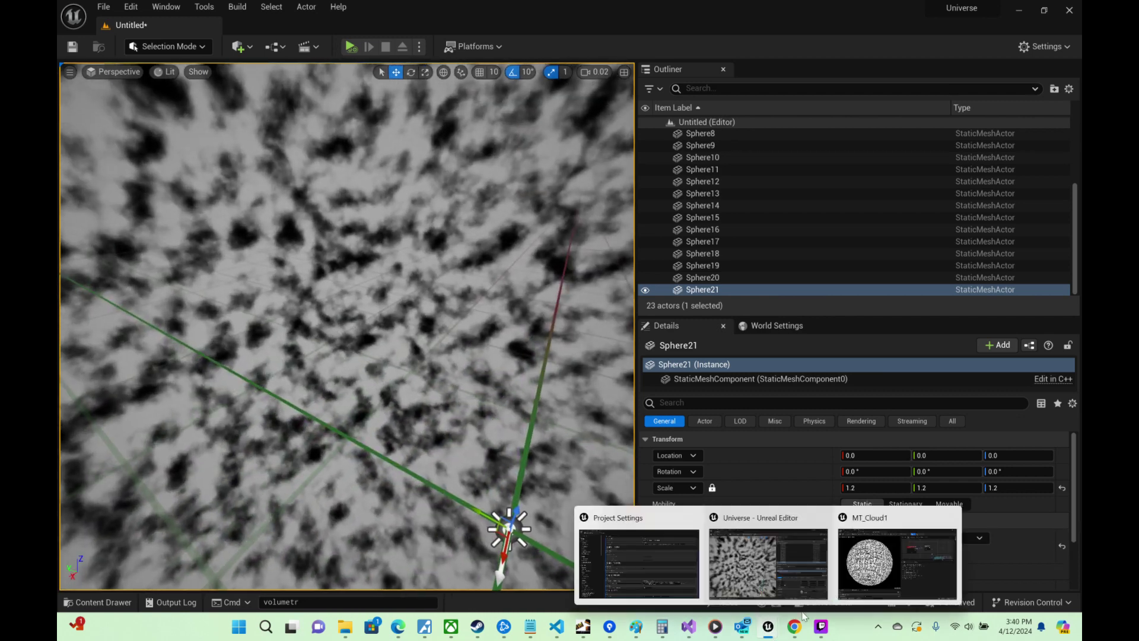
pyautogui.click(899, 561)
pyautogui.moveTo(705, 218); pyautogui.dragTo(606, 173, button='right')
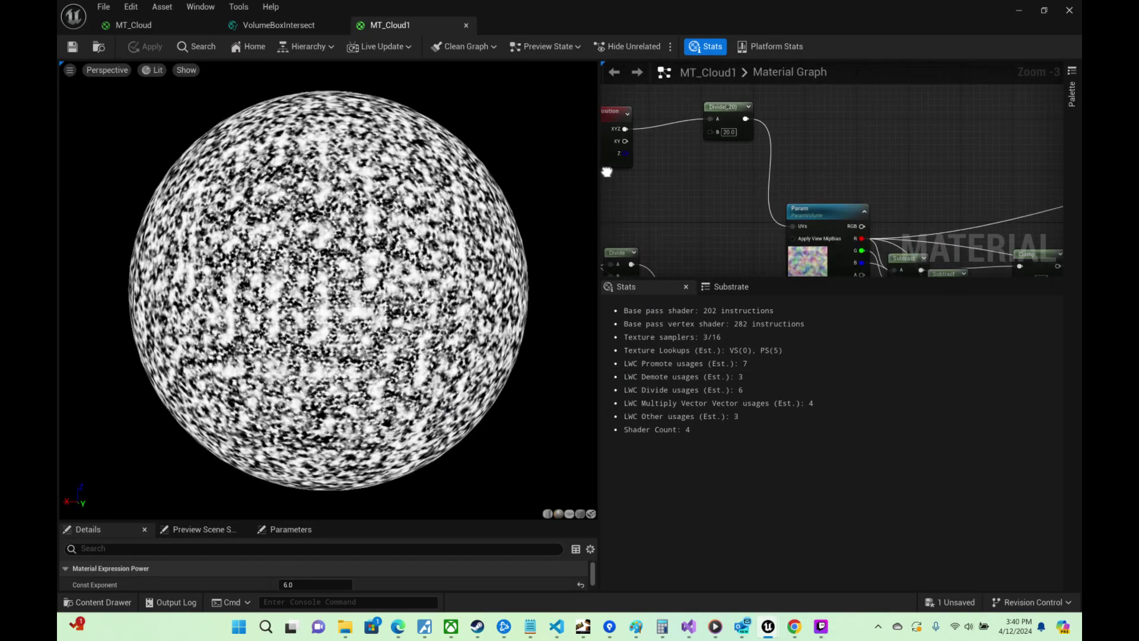
pyautogui.moveTo(957, 251); pyautogui.dragTo(712, 194, button='right')
pyautogui.moveTo(672, 186); pyautogui.dragTo(778, 137)
pyautogui.write('-')
pyautogui.press('Return')
pyautogui.moveTo(670, 199); pyautogui.dragTo(792, 169)
pyautogui.moveTo(792, 169); pyautogui.dragTo(702, 188, button='right')
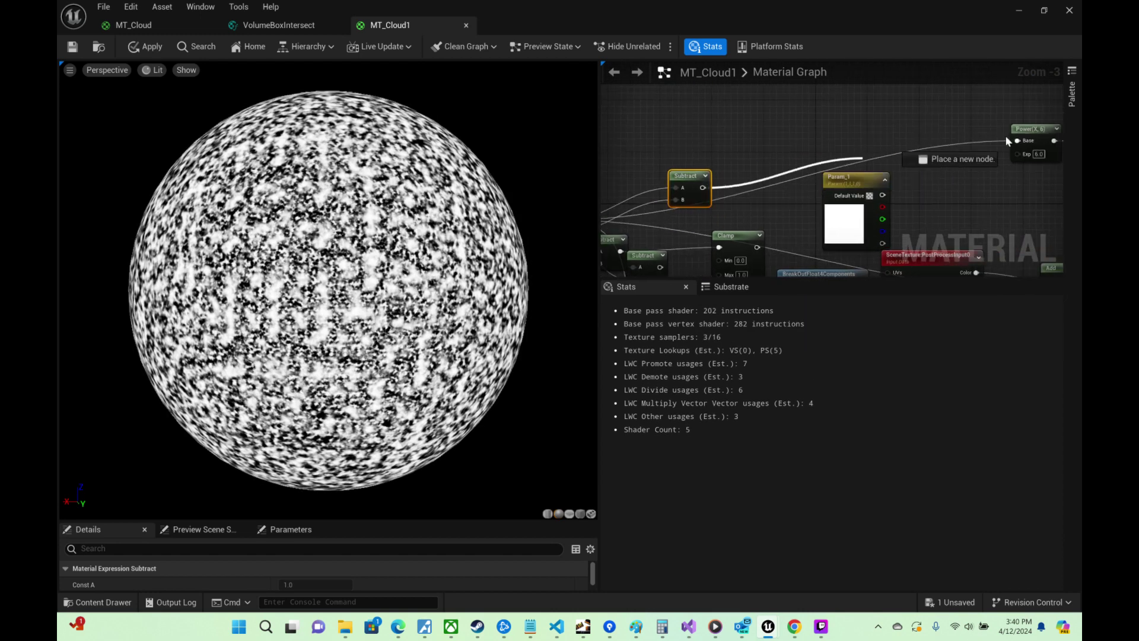
pyautogui.moveTo(1015, 141); pyautogui.dragTo(1016, 142)
pyautogui.moveTo(1003, 169); pyautogui.dragTo(886, 197, button='right')
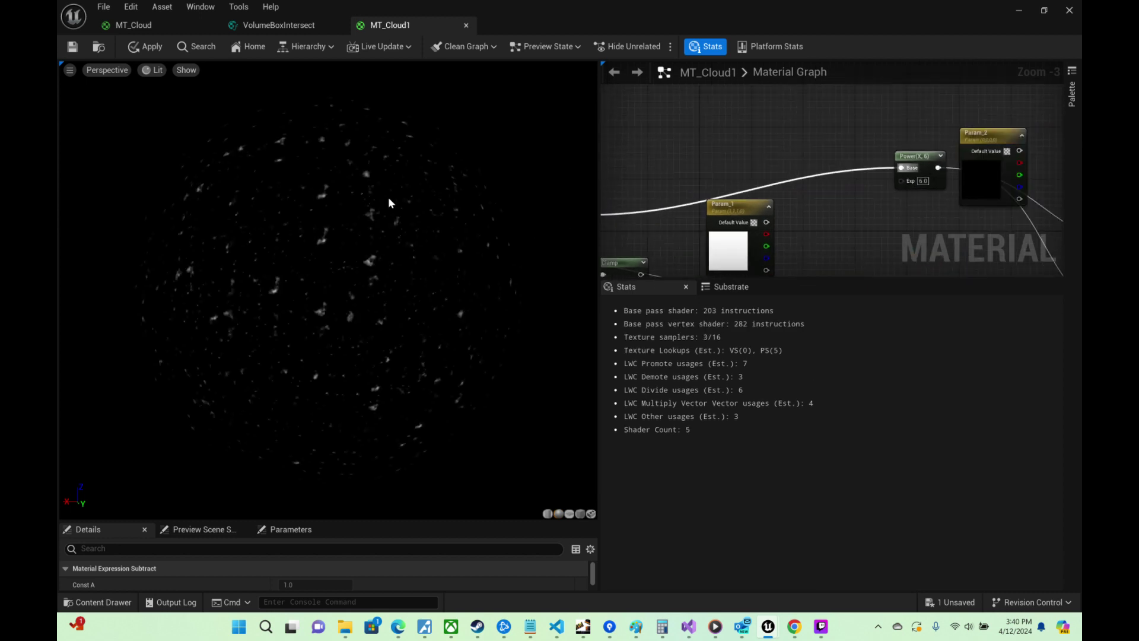
# Step: Set the Power node's exponent to 4, save MT_Cloud1 and return to the level editor
pyautogui.moveTo(391, 204); pyautogui.dragTo(415, 184)
pyautogui.moveTo(380, 238); pyautogui.dragTo(439, 214)
pyautogui.scroll(5, 391, 231)
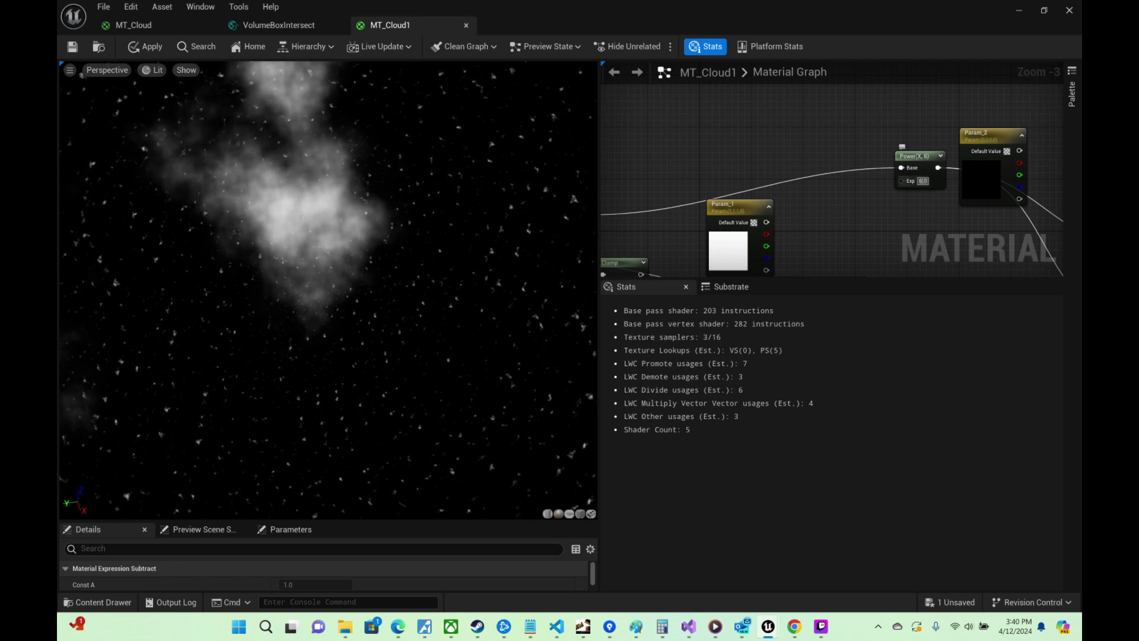
pyautogui.press('Return')
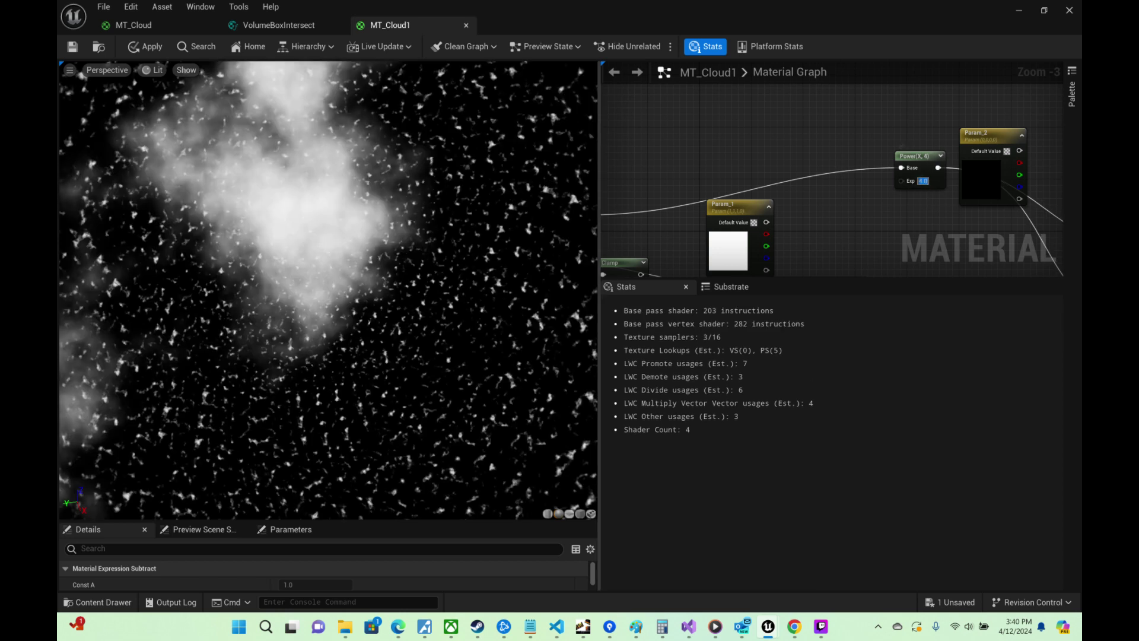
pyautogui.moveTo(381, 138); pyautogui.dragTo(356, 140)
pyautogui.click(80, 53)
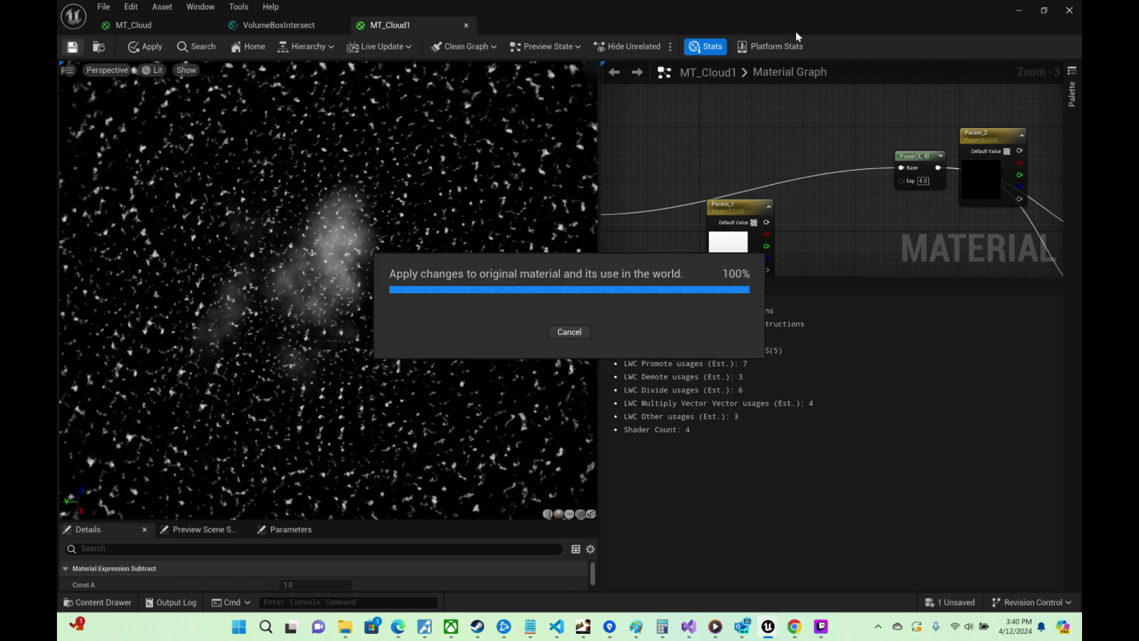
pyautogui.click(1018, 9)
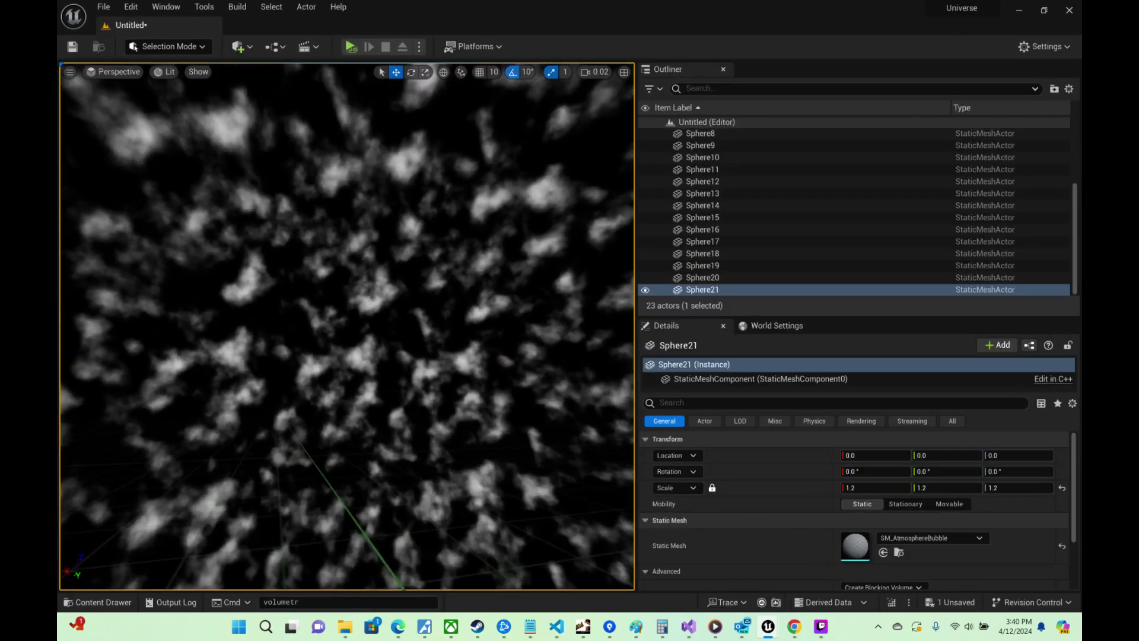
# Step: Fly through the updated cloud shells and back out to examine the whole planet from a distance
pyautogui.moveTo(380, 326); pyautogui.dragTo(620, 389, button='right')
pyautogui.scroll(7, 585, 407)
pyautogui.press('s')
pyautogui.press('w')
pyautogui.press('d')
pyautogui.press('s')
pyautogui.press('a')
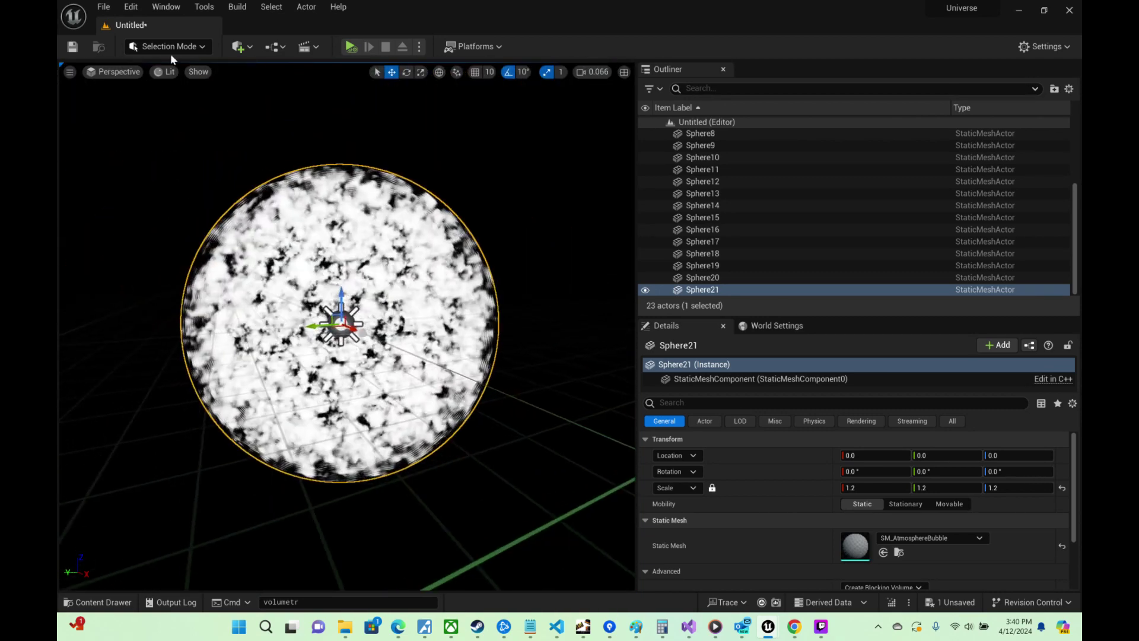
# Step: Add a basic sphere shape to the level and reset its location to 0, 0, 0
pyautogui.click(240, 46)
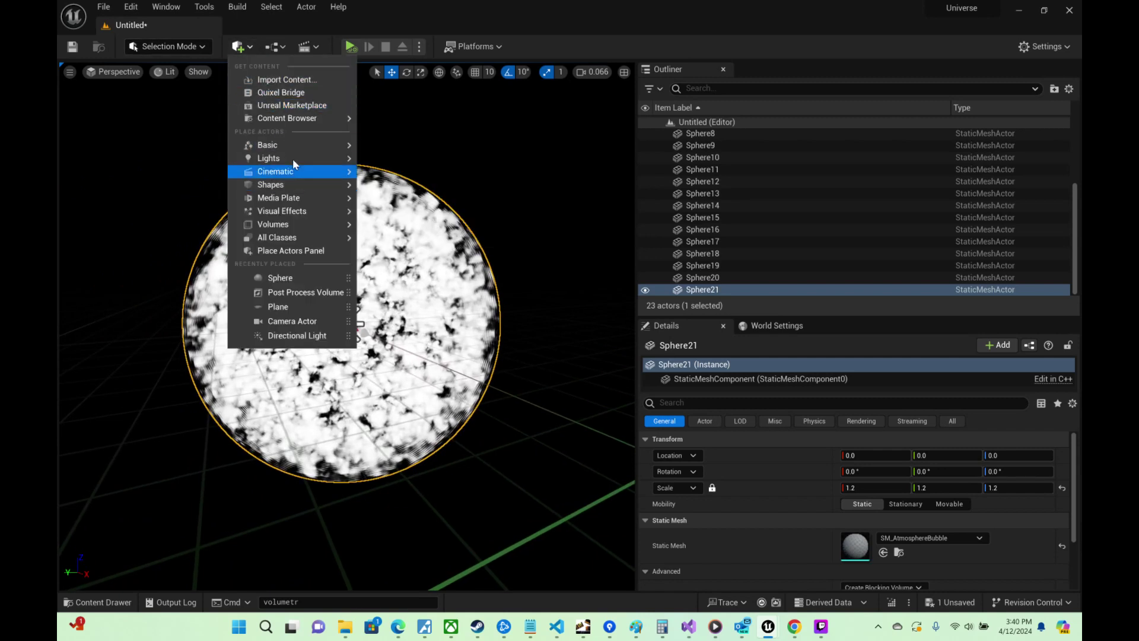
pyautogui.moveTo(294, 184)
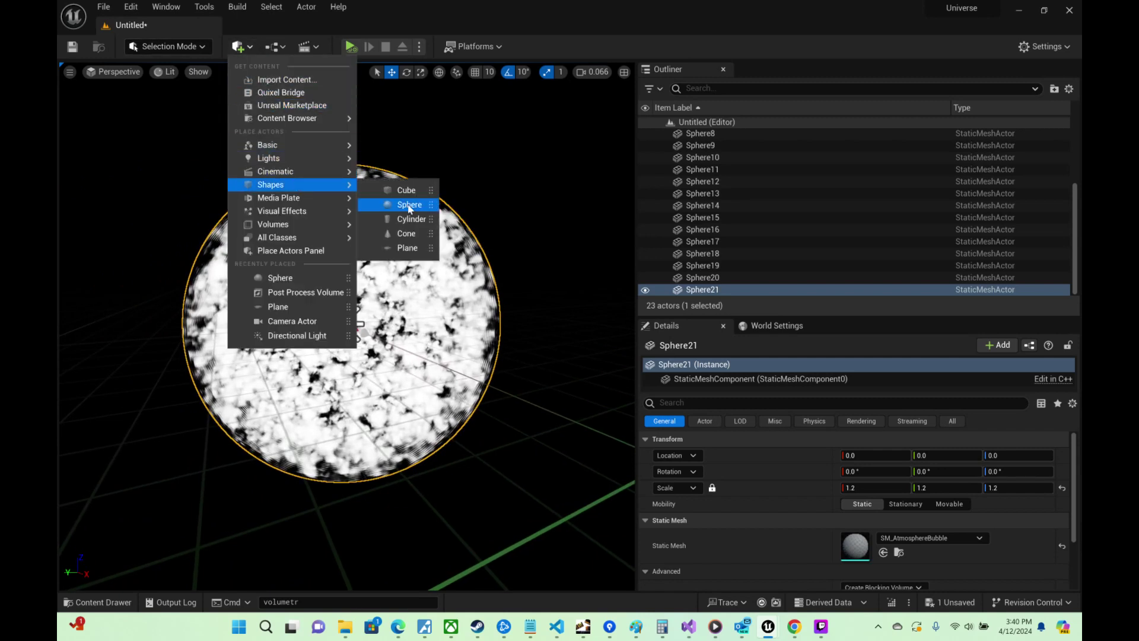
pyautogui.click(410, 205)
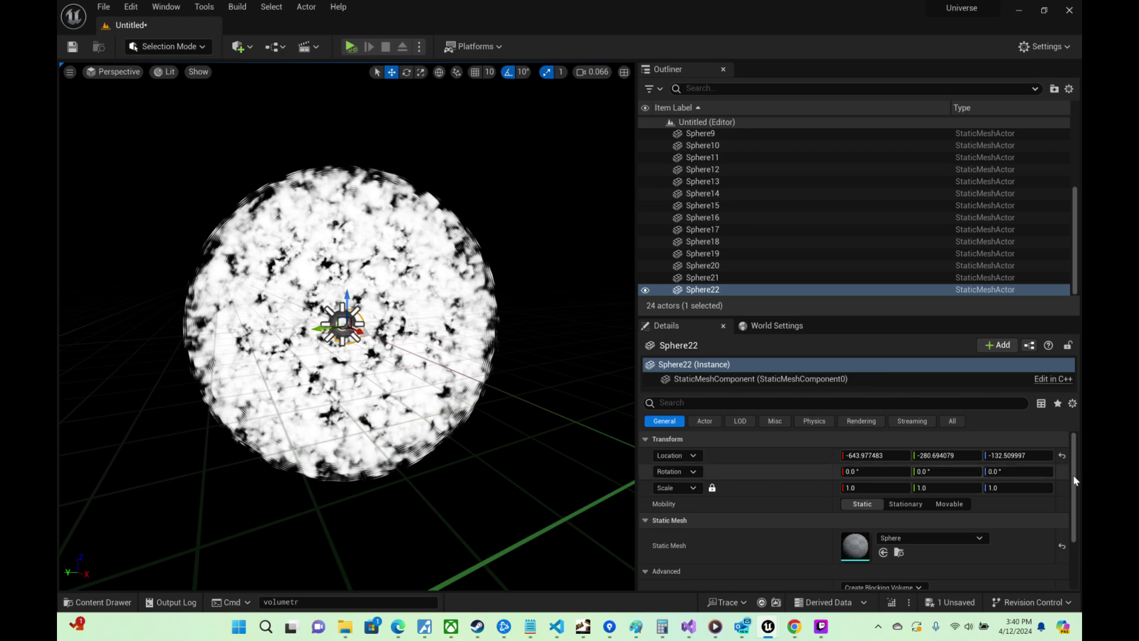
pyautogui.click(1063, 456)
pyautogui.press('w')
pyautogui.moveTo(347, 327)
pyautogui.mouseDown(button='right')
pyautogui.moveTo(346, 307)
pyautogui.moveTo(343, 323)
pyautogui.mouseUp(button='right')
pyautogui.press('s')
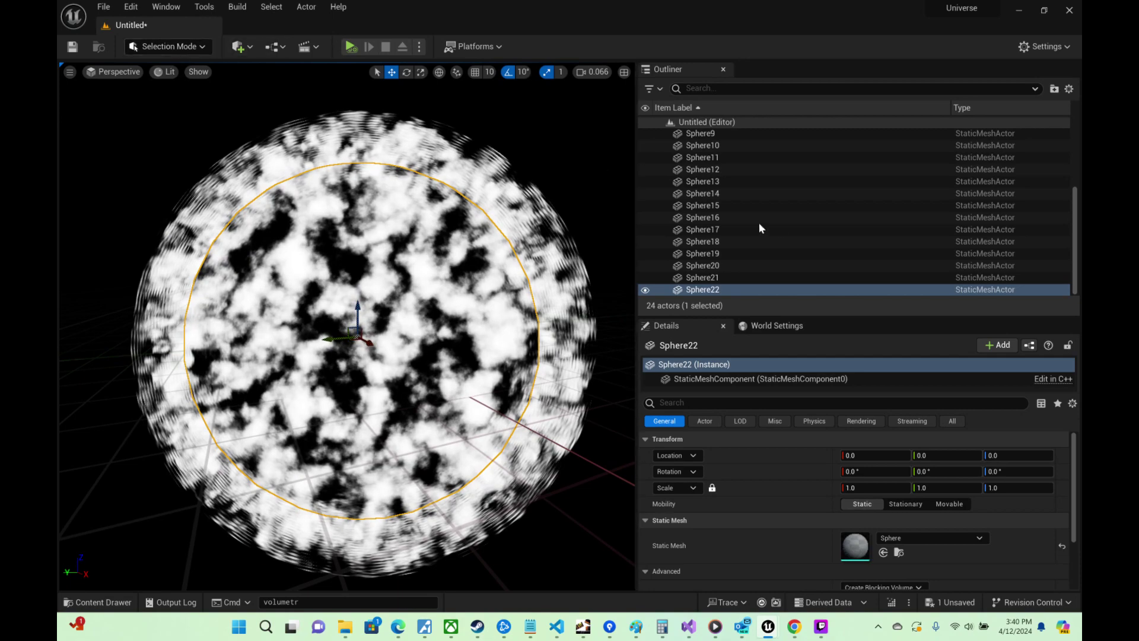
# Step: Toggle the PostProcessVolume's visibility on and back off to compare how the planet looks
pyautogui.scroll(5, 771, 213)
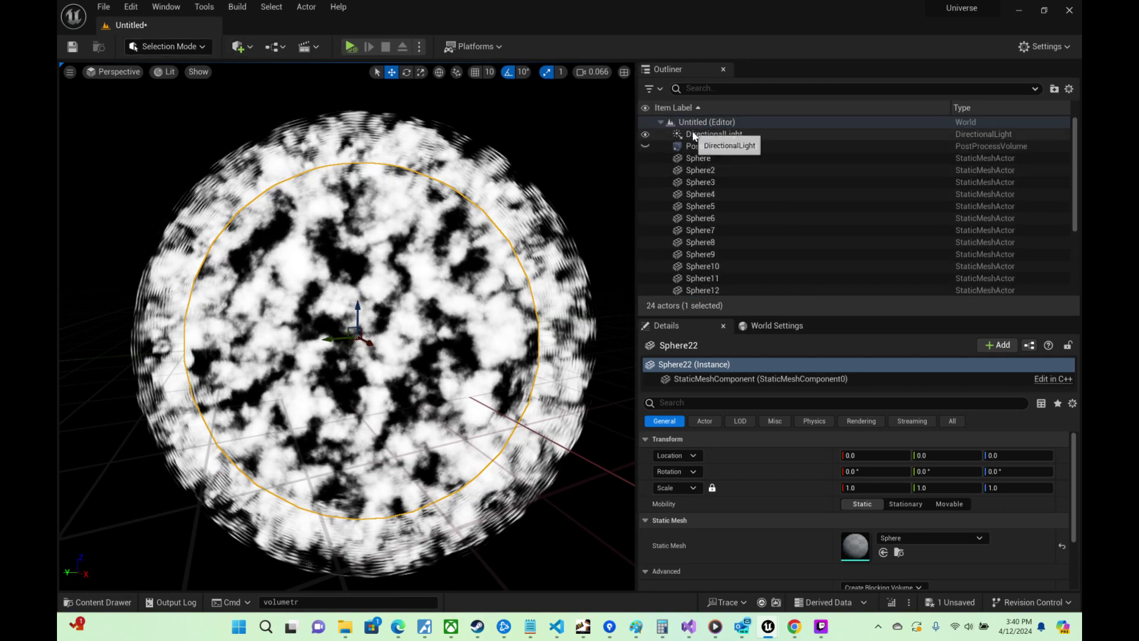
pyautogui.moveTo(405, 361)
pyautogui.mouseDown(button='right')
pyautogui.moveTo(267, 360)
pyautogui.moveTo(405, 363)
pyautogui.mouseUp(button='right')
pyautogui.press('d')
pyautogui.press('s')
pyautogui.press('w')
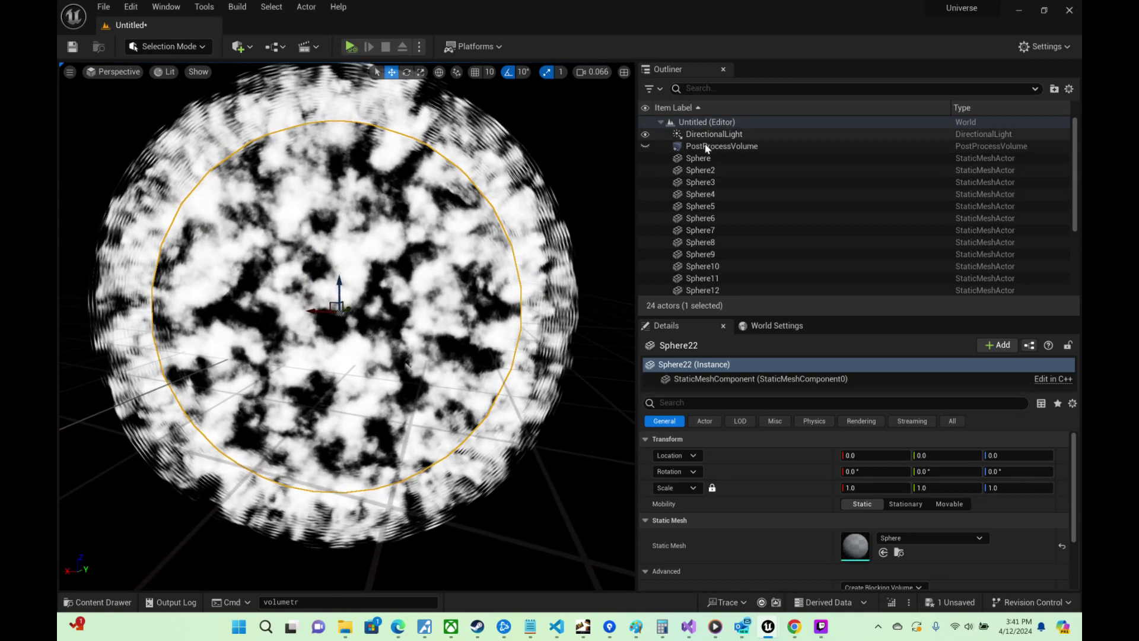
pyautogui.click(646, 147)
pyautogui.click(646, 146)
# Step: Set the Color parameter of the new sphere's BasicShapeMaterial to dark green (004003FF), save the material and return to the level
pyautogui.scroll(-5, 759, 211)
pyautogui.scroll(-3, 995, 520)
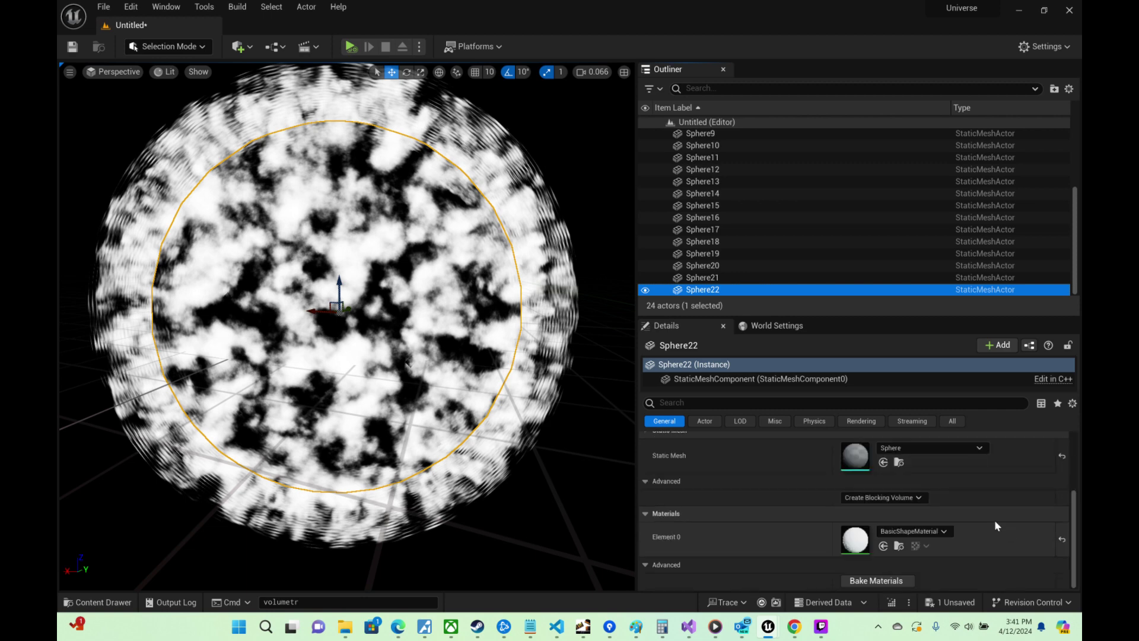
pyautogui.click(102, 602)
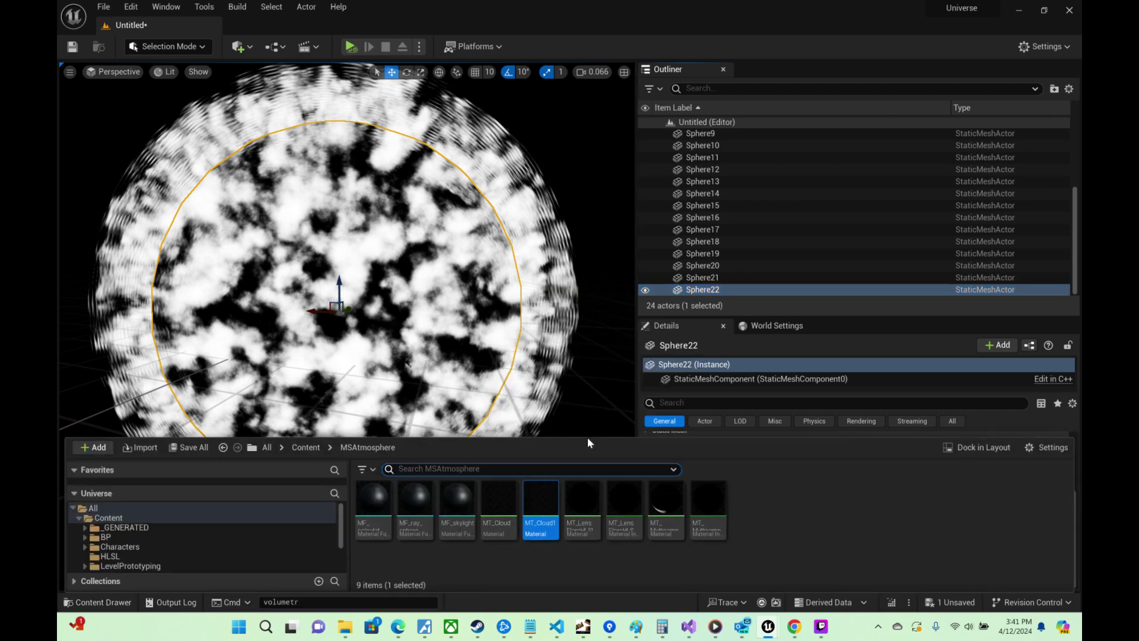
pyautogui.click(720, 437)
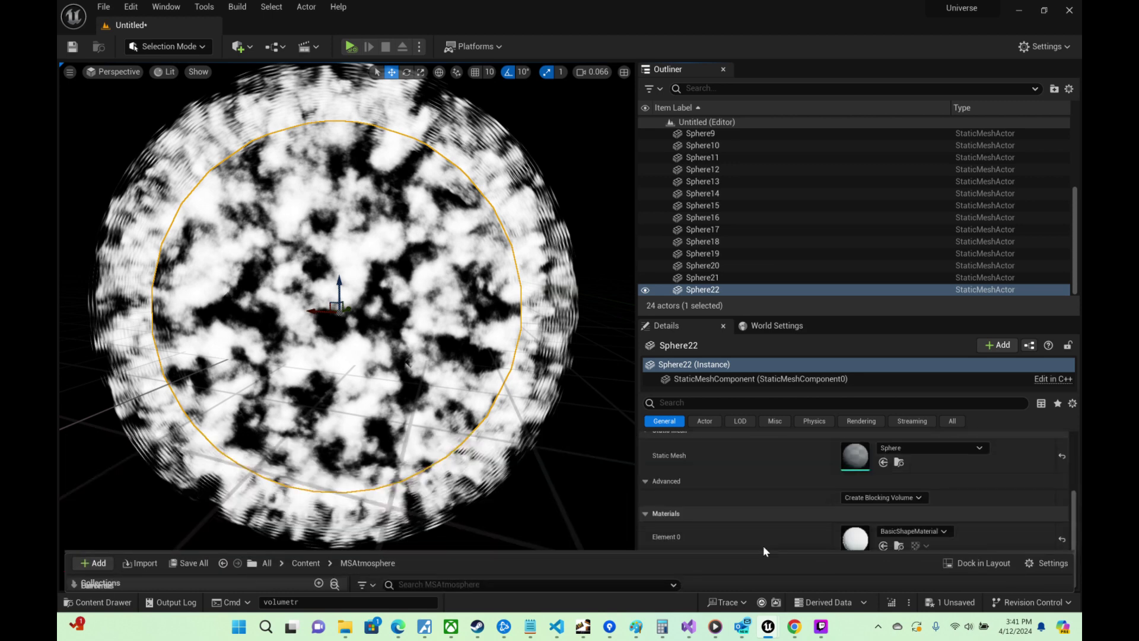
pyautogui.doubleClick(848, 538)
pyautogui.moveTo(729, 201); pyautogui.dragTo(735, 270, button='right')
pyautogui.doubleClick(712, 154)
pyautogui.moveTo(756, 293); pyautogui.dragTo(754, 308)
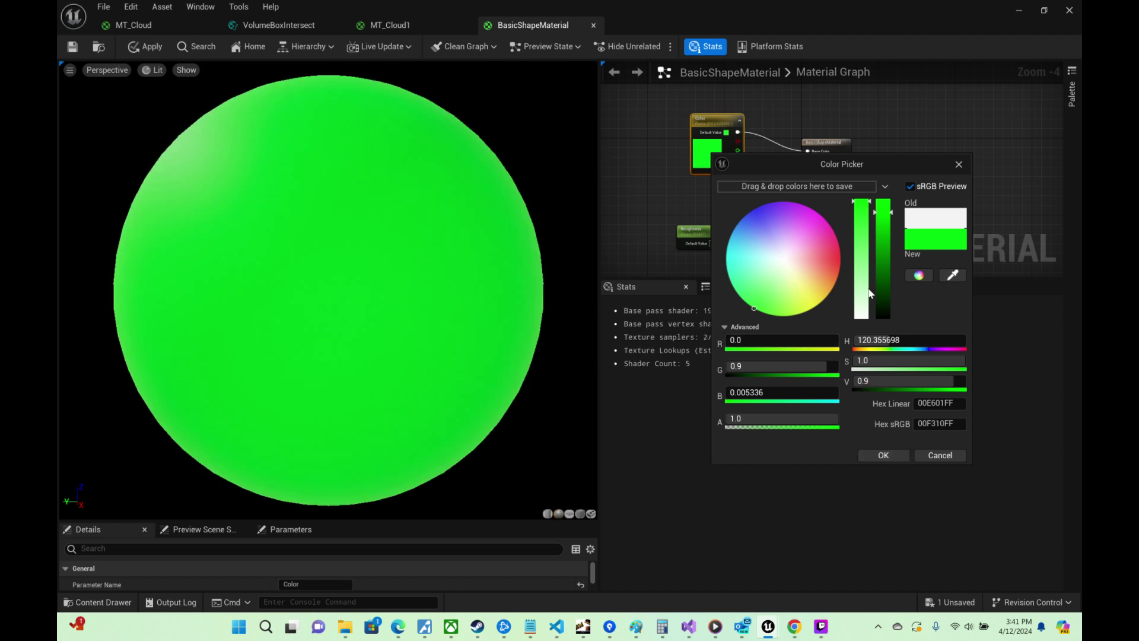
pyautogui.moveTo(883, 212); pyautogui.dragTo(883, 287)
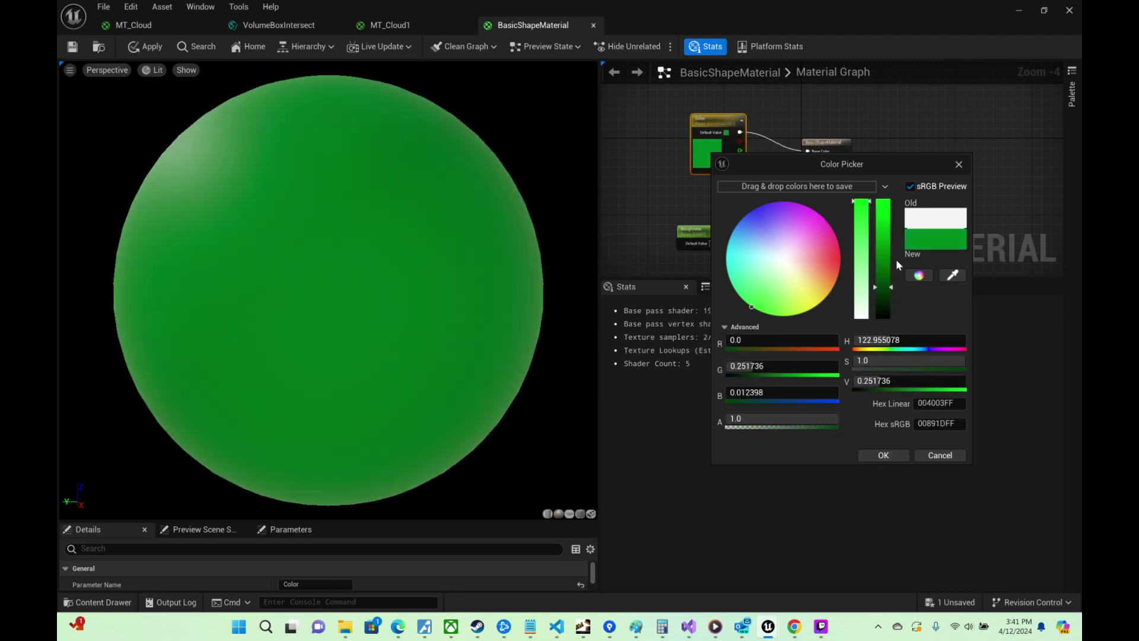
pyautogui.click(881, 457)
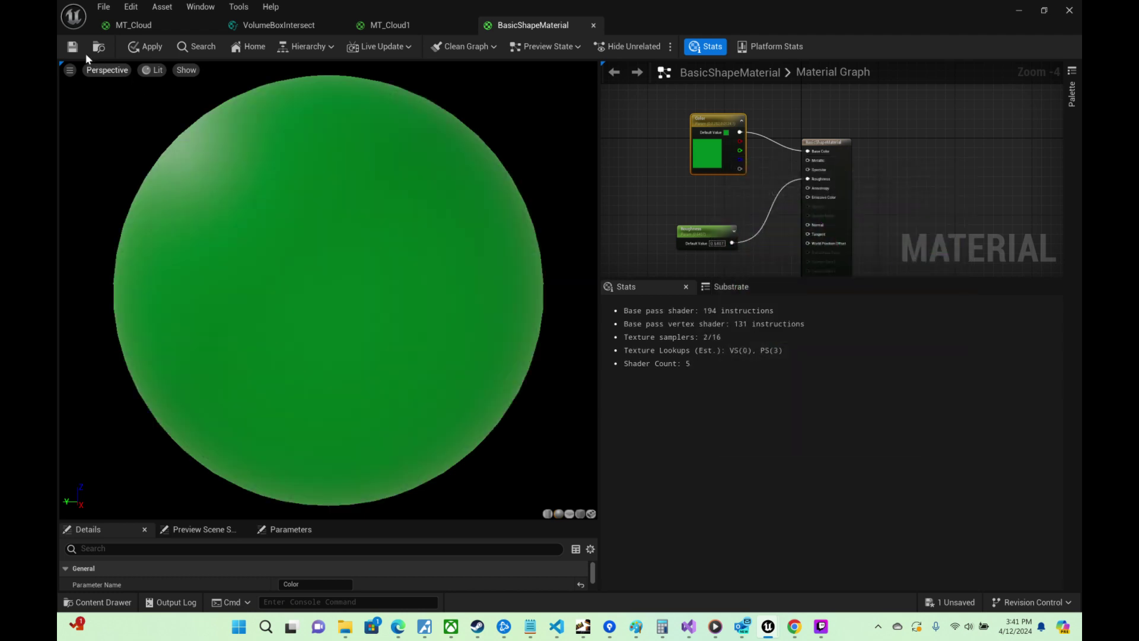
pyautogui.hotkey('ctrl', 's')
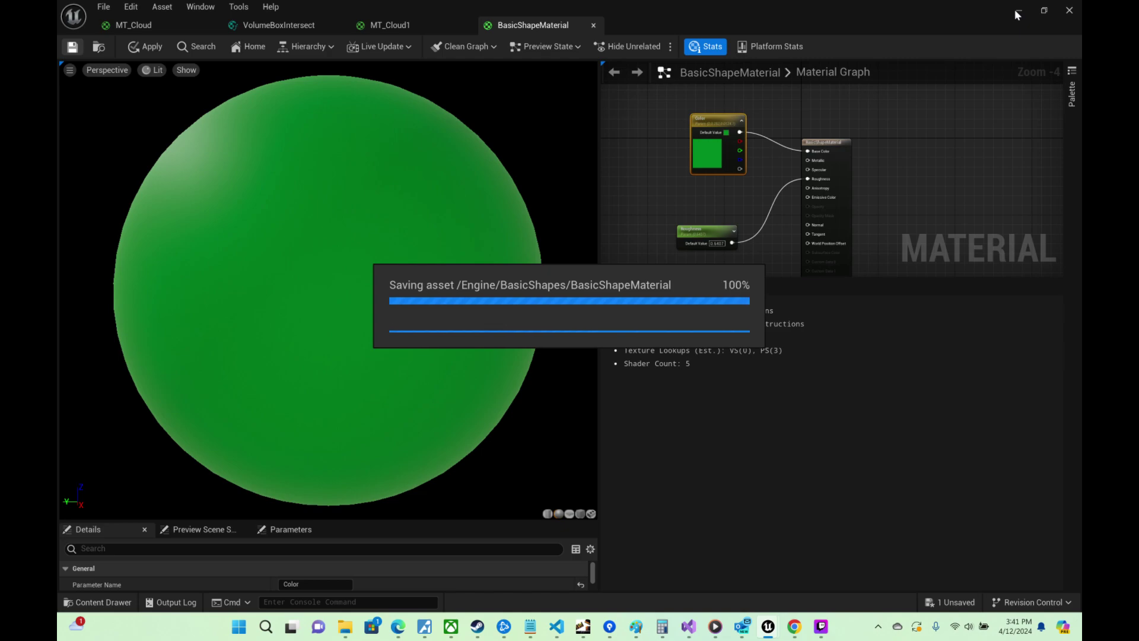
pyautogui.click(1014, 10)
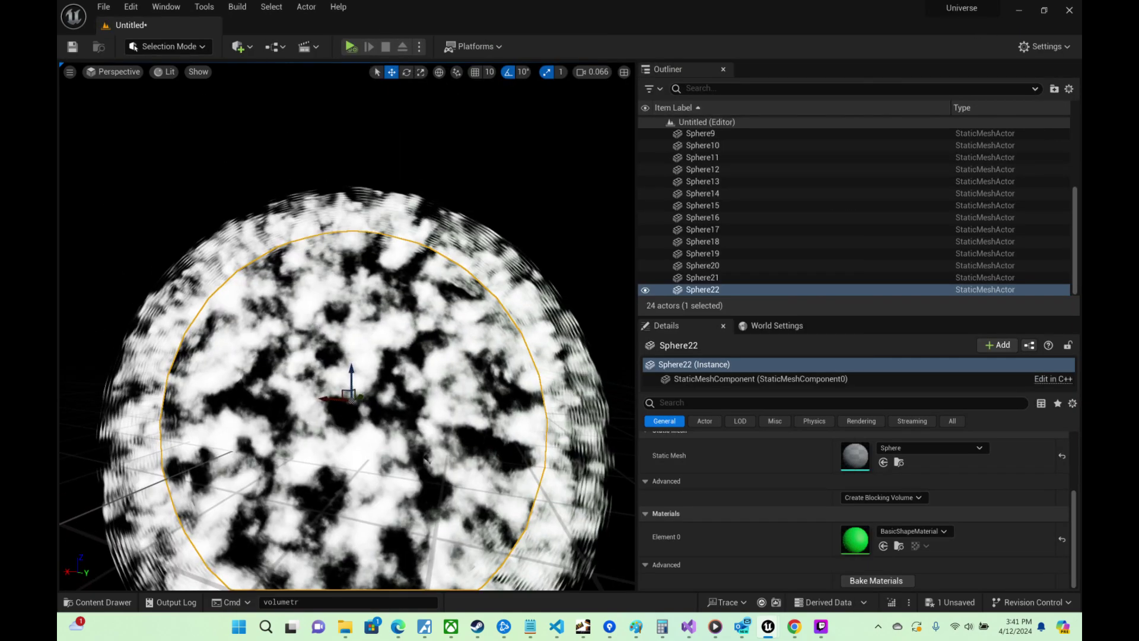
# Step: Fly around and close to the cloud shells to examine whether the new green sphere shows through
pyautogui.press('w')
pyautogui.moveTo(427, 460)
pyautogui.mouseDown(button='right')
pyautogui.moveTo(267, 457)
pyautogui.moveTo(426, 459)
pyautogui.mouseUp(button='right')
pyautogui.press('s')
pyautogui.scroll(-6, 427, 460)
pyautogui.press('d')
pyautogui.scroll(3, 428, 460)
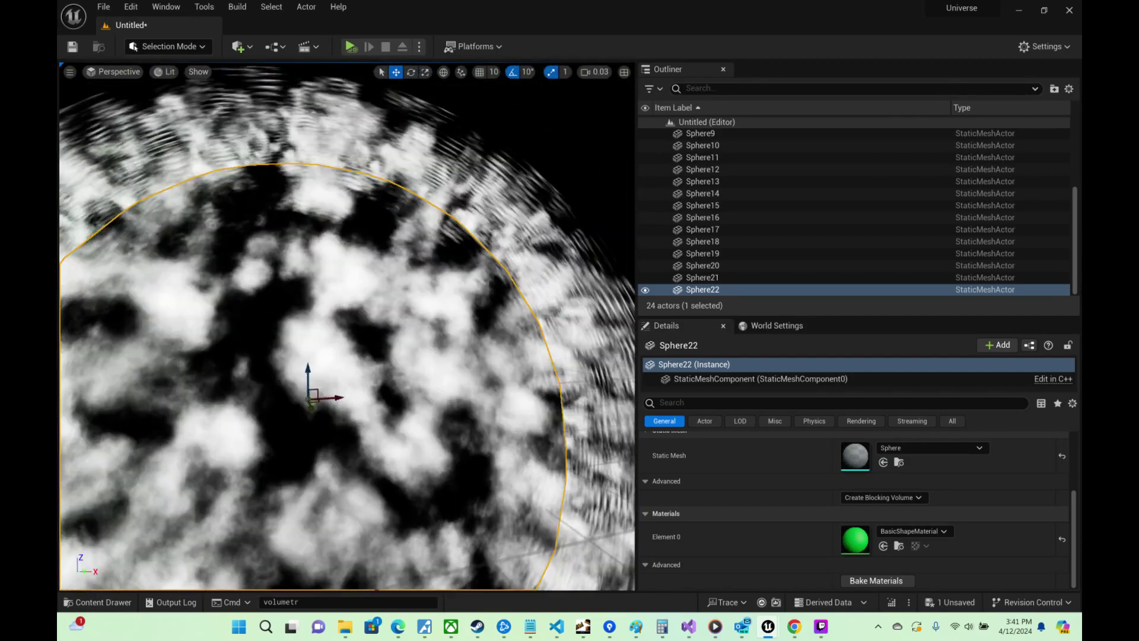
pyautogui.press('f')
# Step: Hide the first cloud shells in the level, from Sphere to Sphere5, one by one
pyautogui.scroll(4, 775, 247)
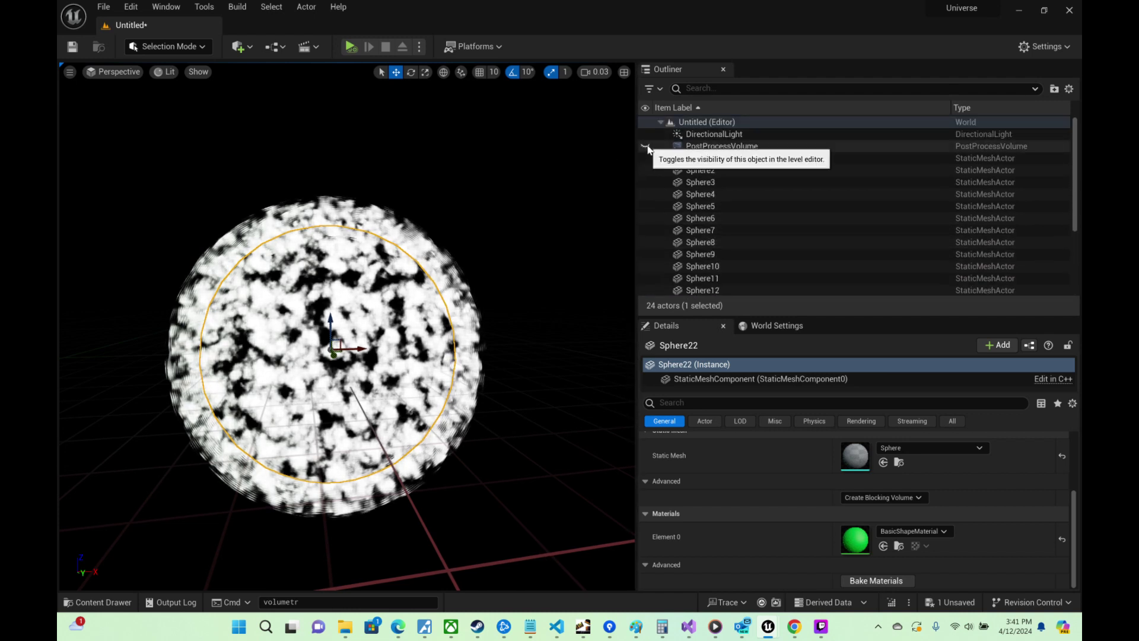
pyautogui.click(710, 134)
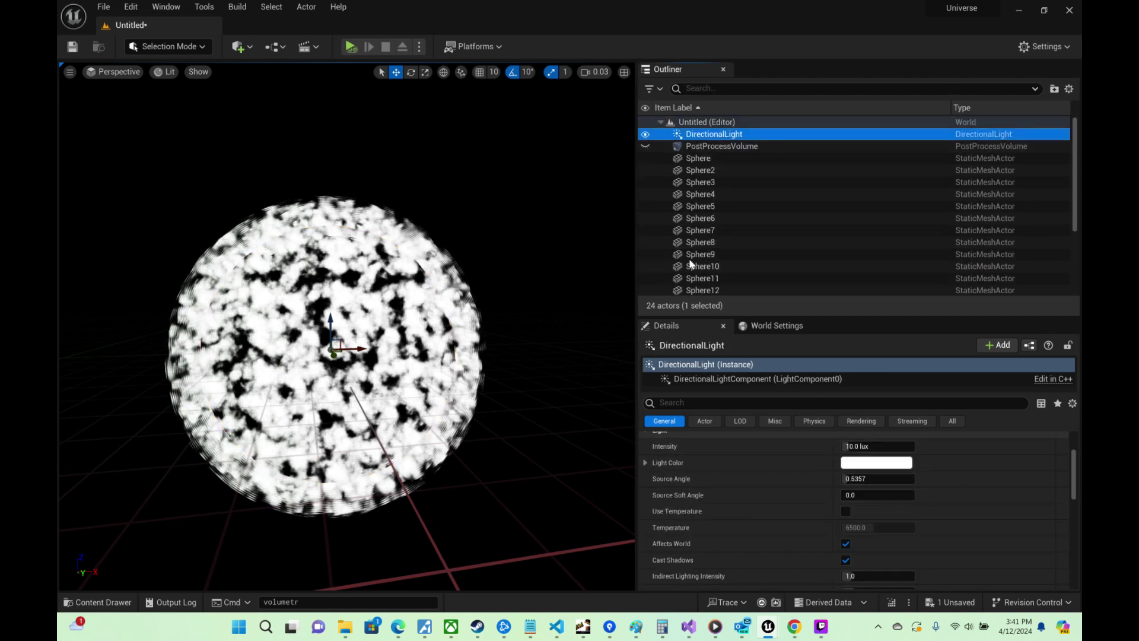
pyautogui.click(645, 158)
pyautogui.click(645, 169)
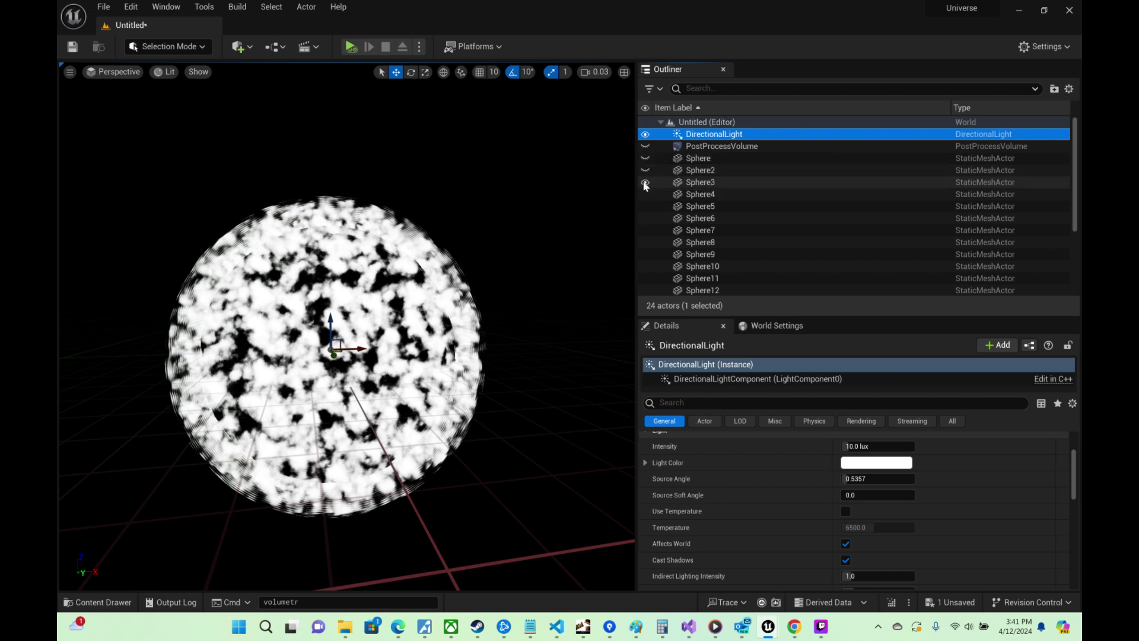
pyautogui.click(645, 183)
pyautogui.click(645, 195)
pyautogui.click(645, 195)
pyautogui.click(645, 206)
# Step: Select the spheres from Sphere7 through Sphere22 and hide them all together
pyautogui.click(647, 226)
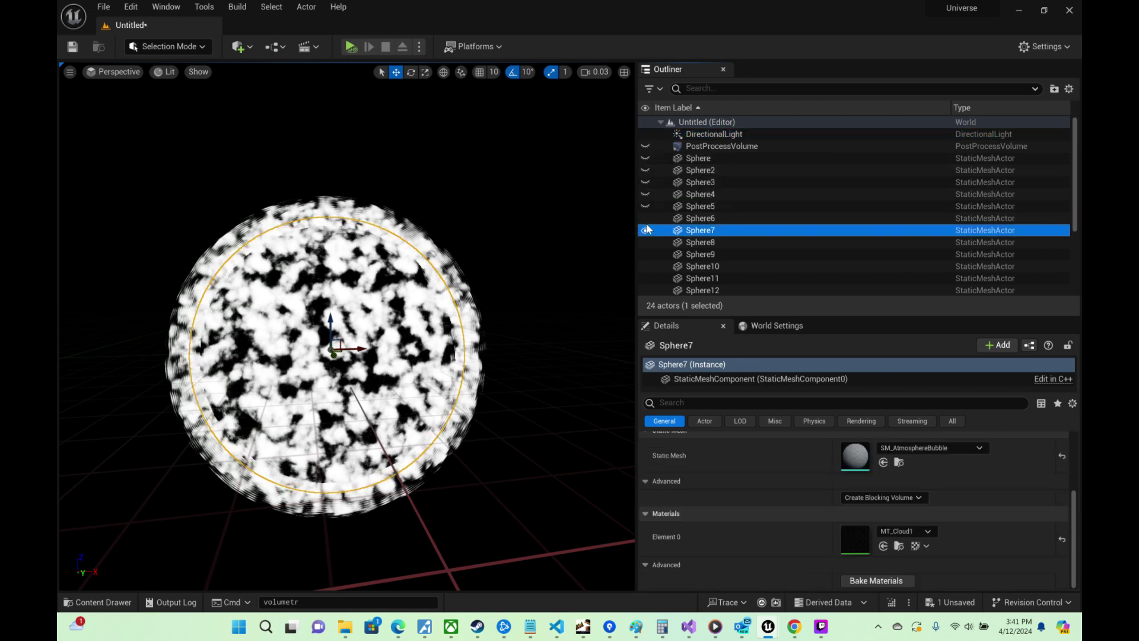
pyautogui.scroll(-5, 717, 267)
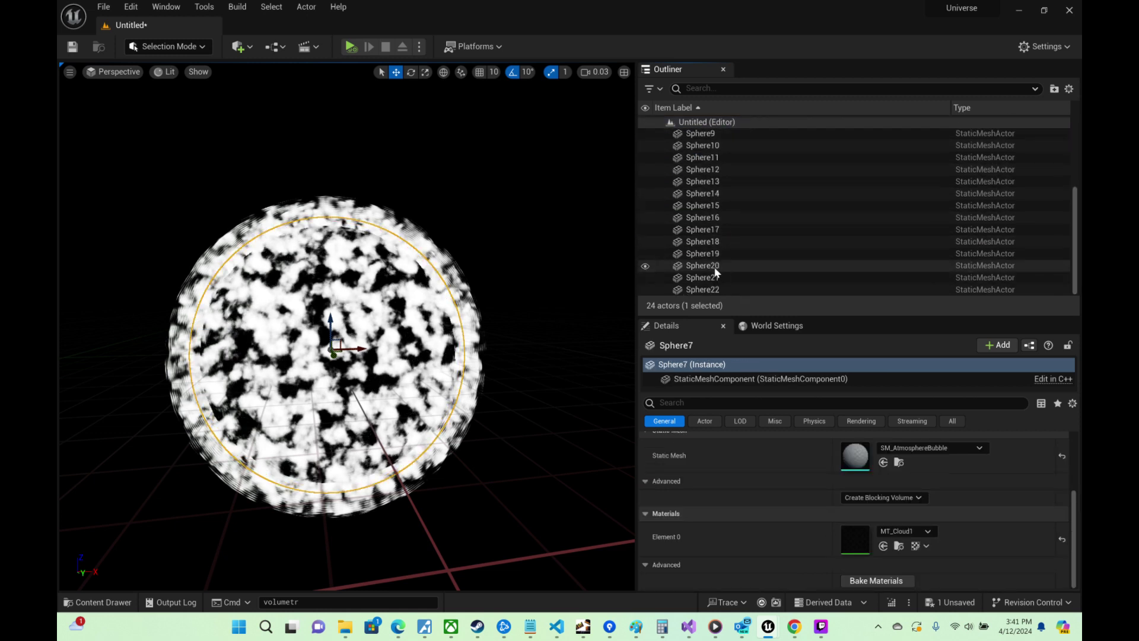
pyautogui.keyDown('shift'); pyautogui.click(707, 289); pyautogui.keyUp('shift')
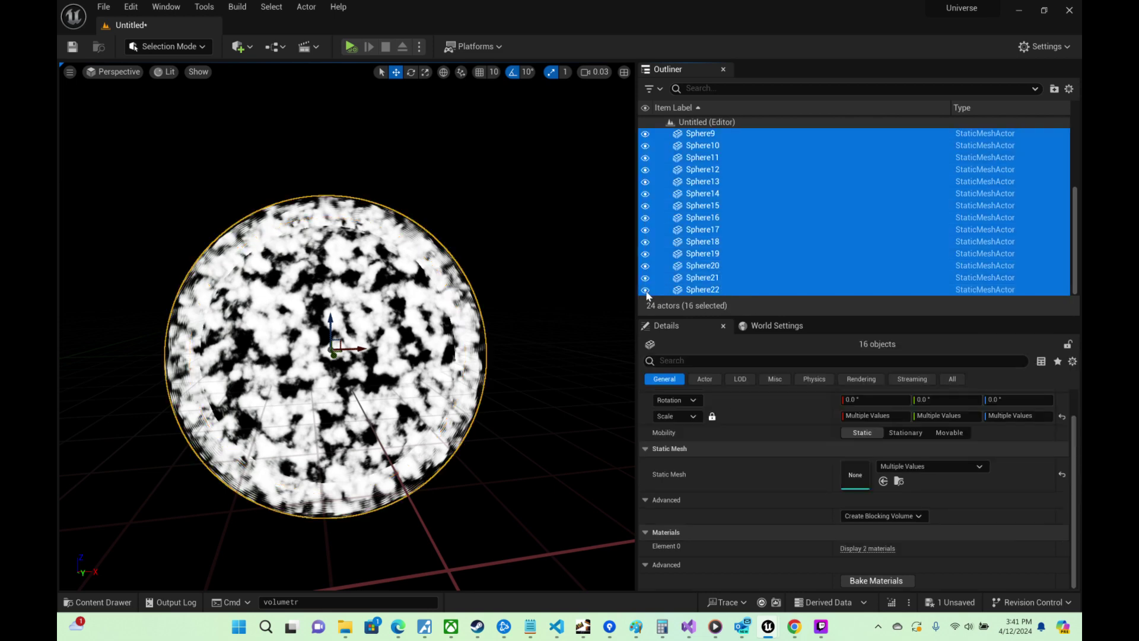
pyautogui.click(647, 291)
pyautogui.moveTo(600, 249); pyautogui.dragTo(595, 237, button='right')
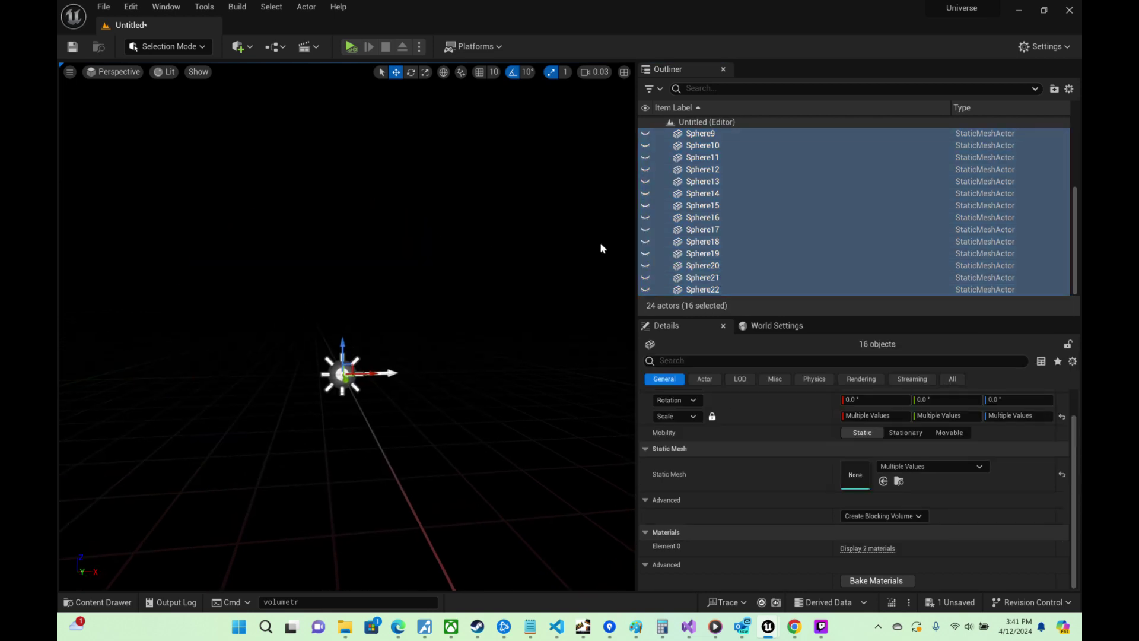
# Step: Show the green Sphere22 again and toggle the Sphere21 cloud shell on and off over it
pyautogui.click(667, 290)
pyautogui.click(646, 289)
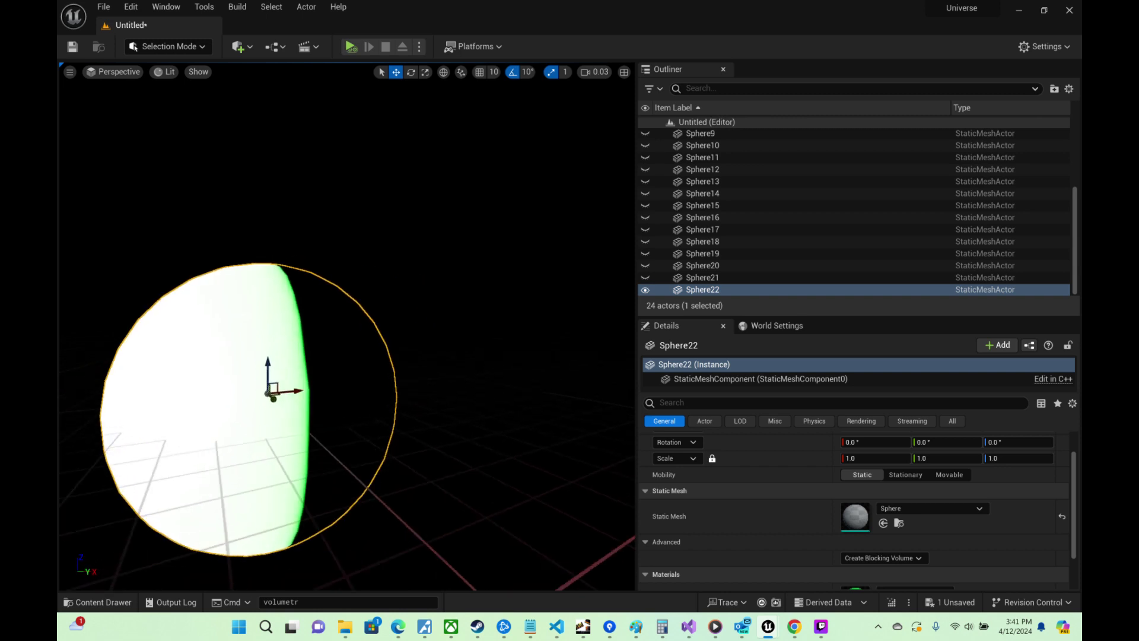
pyautogui.click(646, 278)
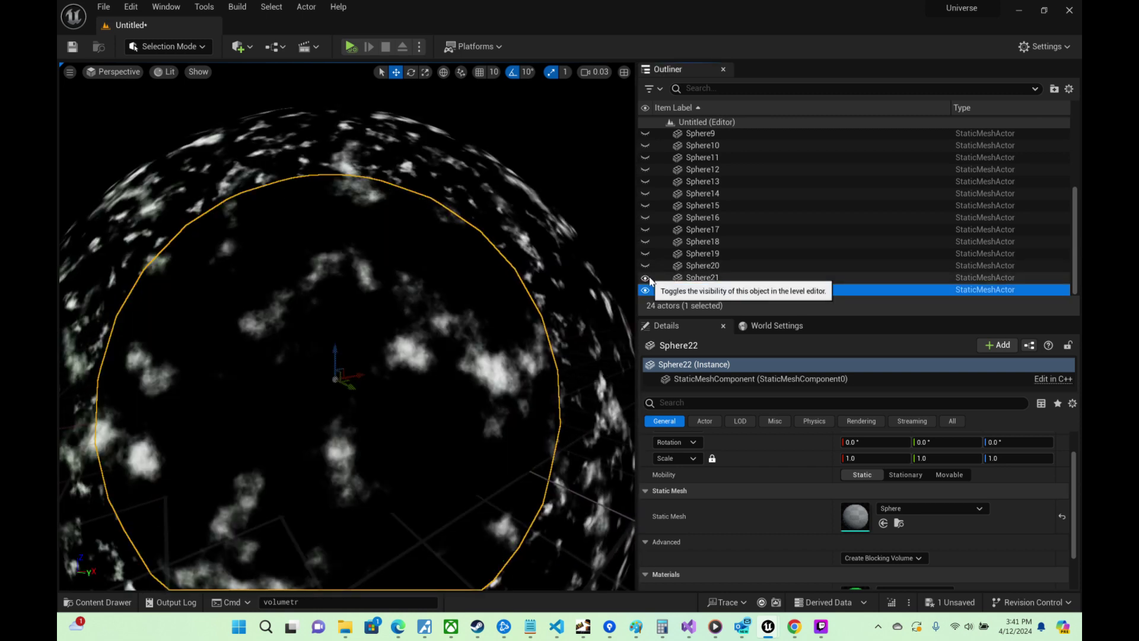
pyautogui.click(645, 278)
# Step: Open Sphere21's MT_Cloud1 material and move the Param_2 node below the Power node, clear of its output wires
pyautogui.click(712, 278)
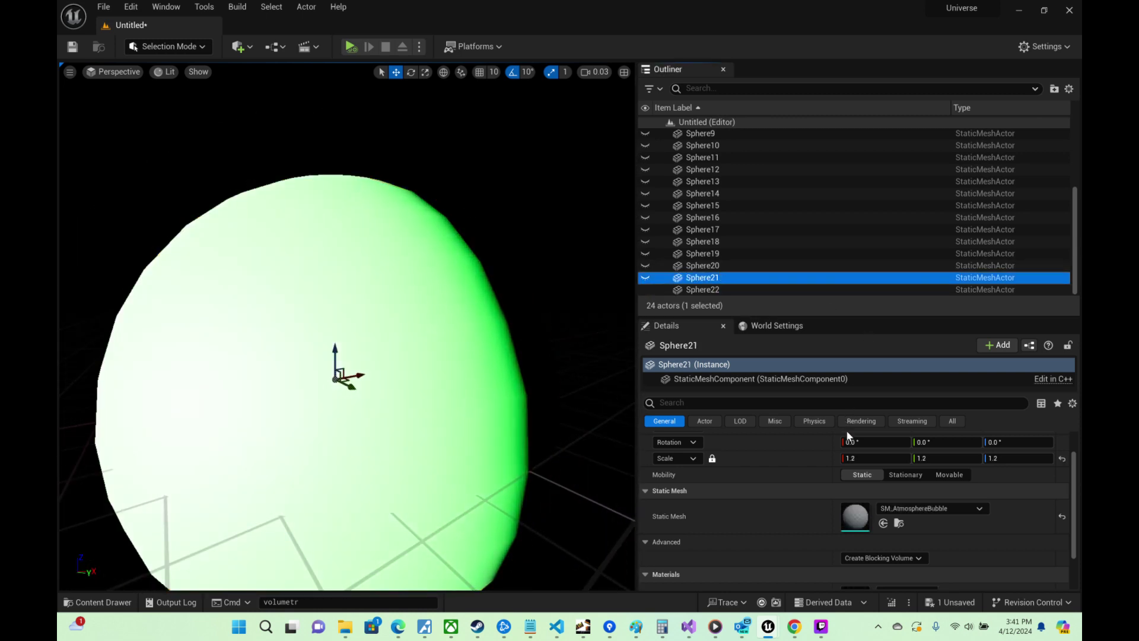
pyautogui.scroll(-3, 872, 445)
pyautogui.doubleClick(855, 541)
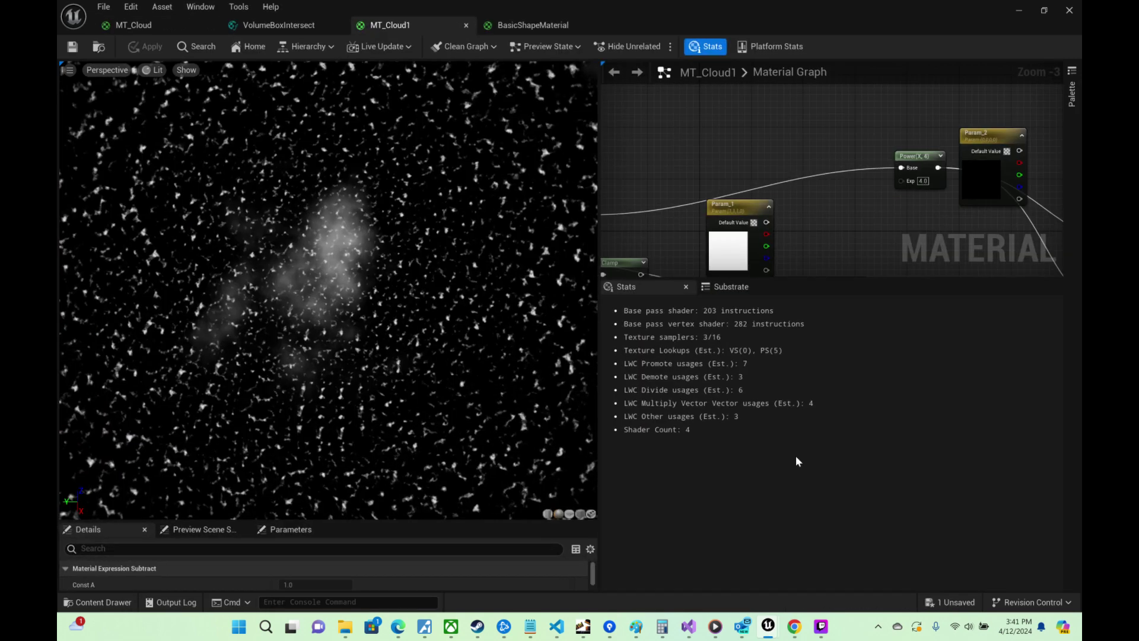
pyautogui.moveTo(961, 245); pyautogui.dragTo(657, 159, button='right')
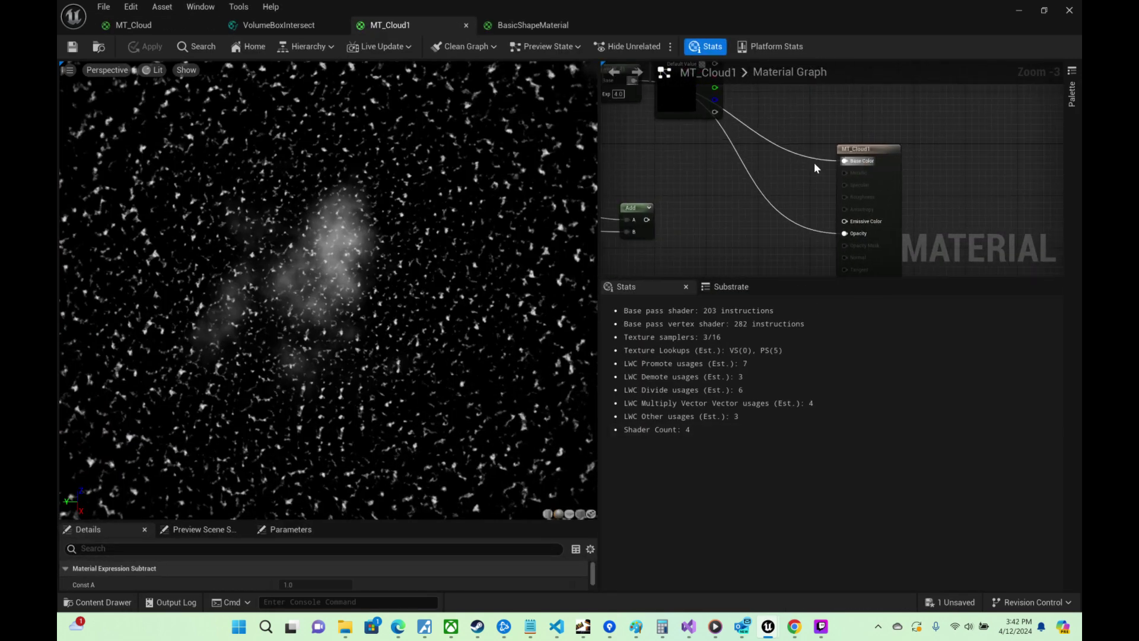
pyautogui.moveTo(815, 168)
pyautogui.mouseDown(button='right')
pyautogui.moveTo(928, 208)
pyautogui.moveTo(830, 181)
pyautogui.mouseUp(button='right')
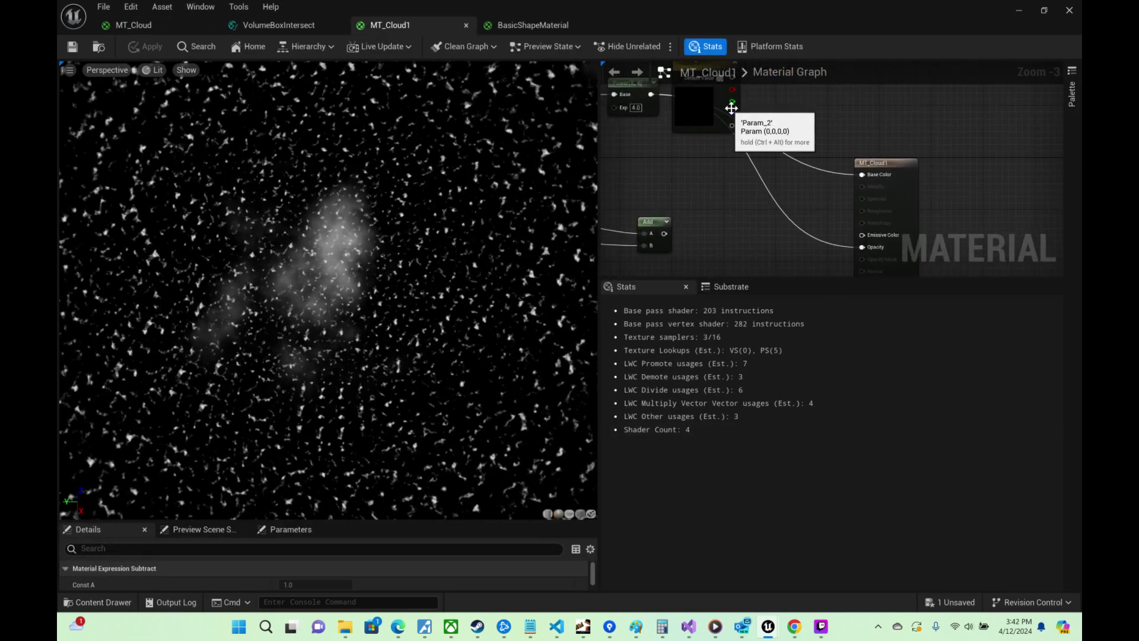
pyautogui.moveTo(732, 109); pyautogui.dragTo(700, 179)
pyautogui.moveTo(811, 179); pyautogui.dragTo(863, 201, button='right')
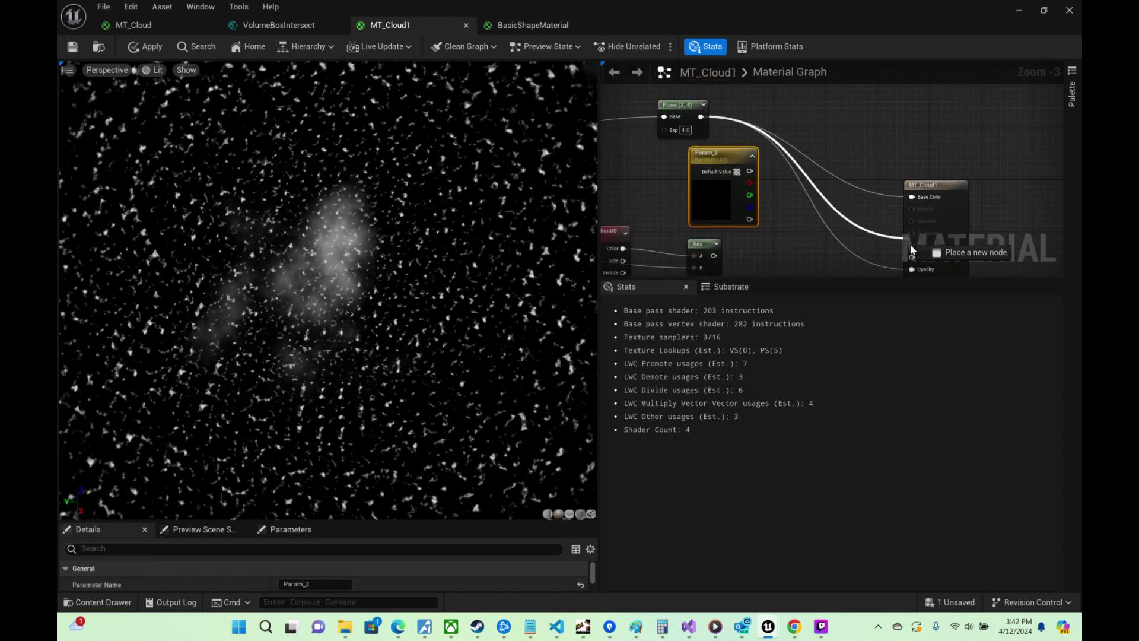
# Step: Connect the Power output to Emissive Color, disconnect Base Color and Opacity, and save MT_Cloud1
pyautogui.moveTo(919, 261); pyautogui.dragTo(913, 257)
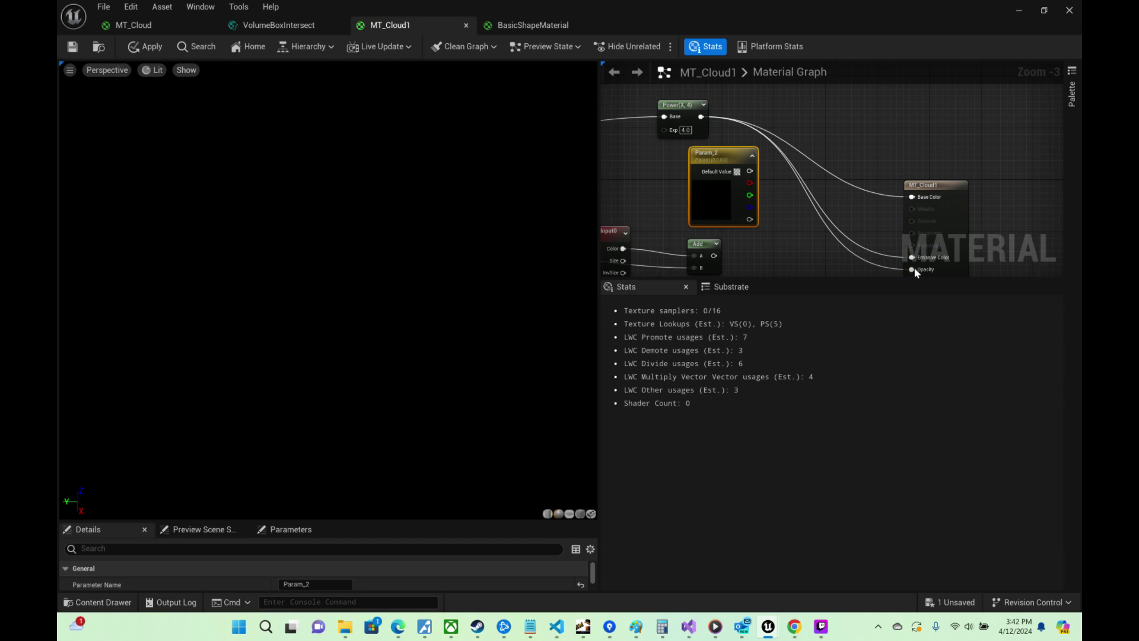
pyautogui.keyDown('alt'); pyautogui.click(911, 197); pyautogui.keyUp('alt')
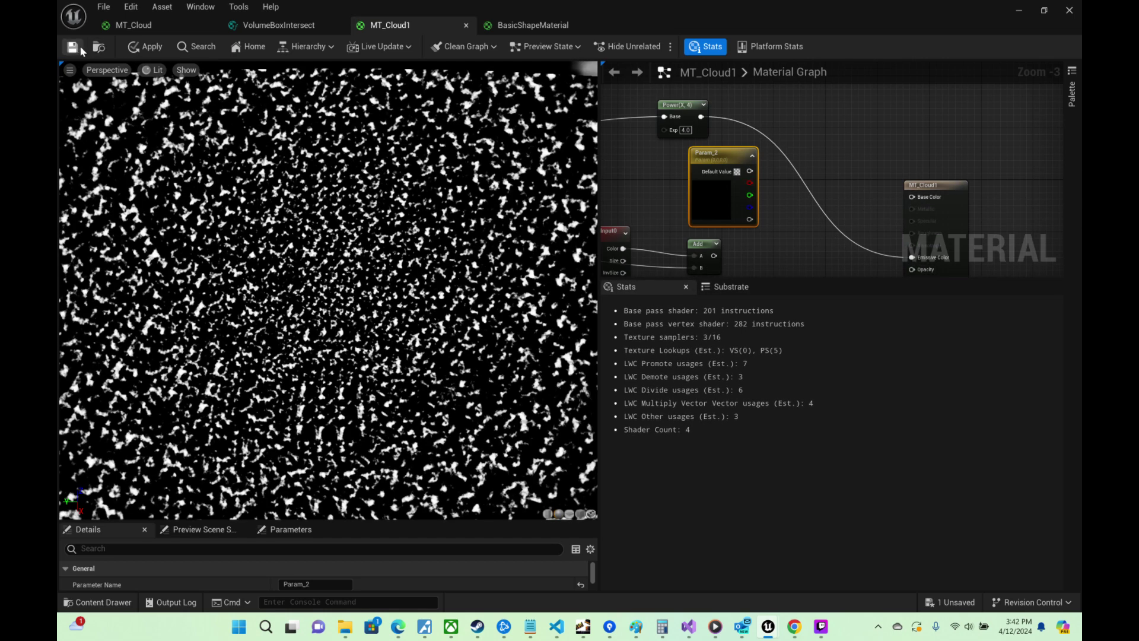
pyautogui.click(80, 49)
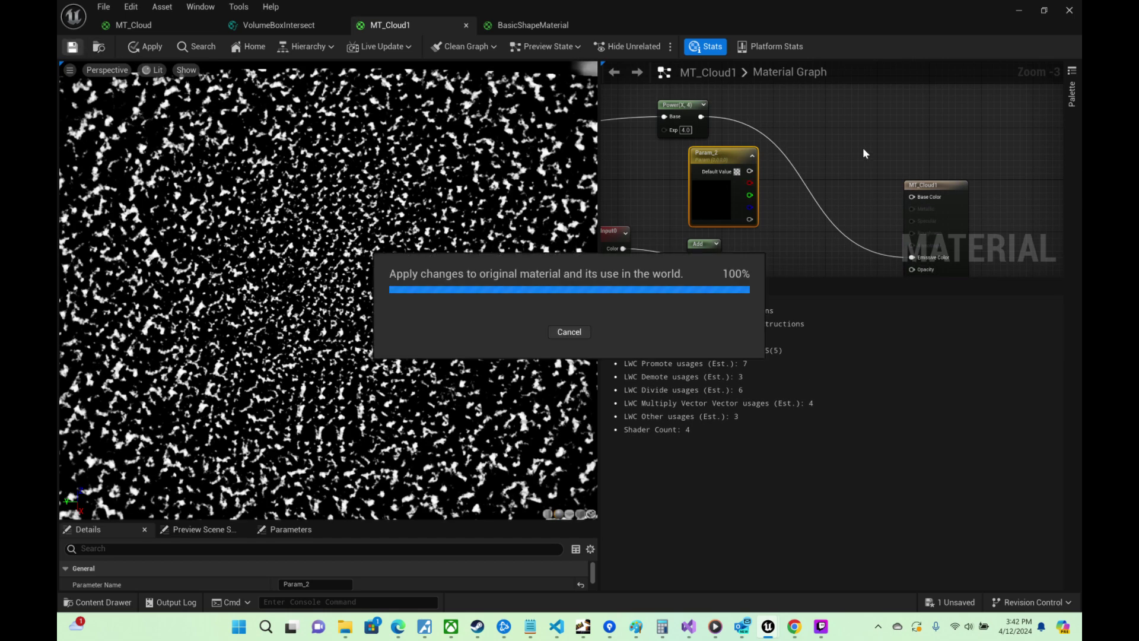
# Step: Toggle the Sphere21 shell on and off in the level to check the changed material, and reopen MT_Cloud1
pyautogui.click(1019, 10)
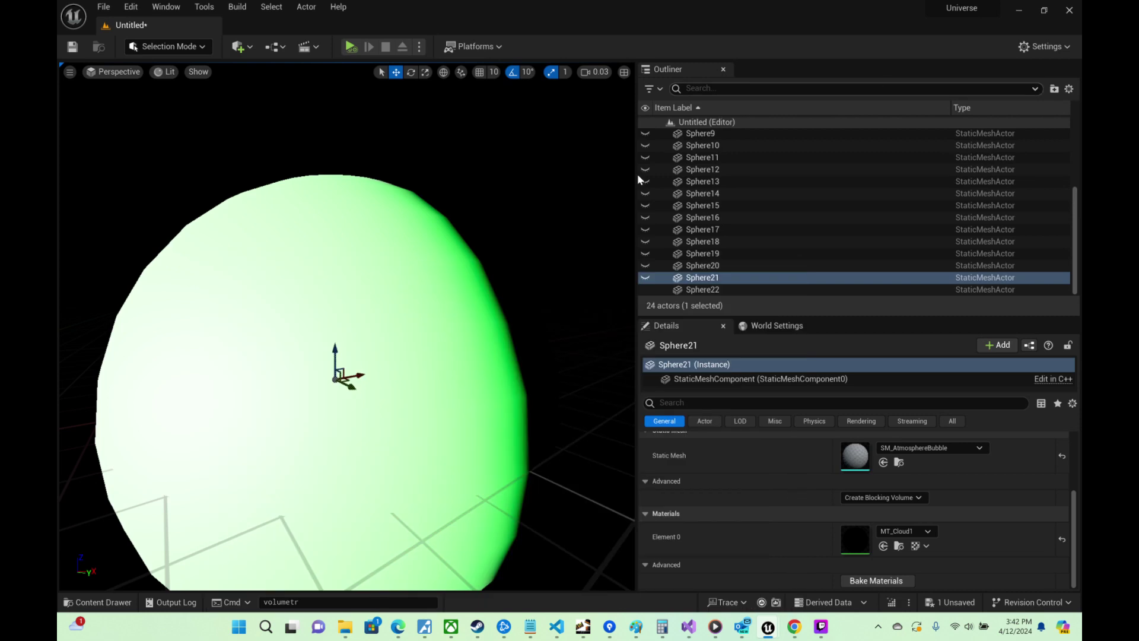
pyautogui.click(645, 278)
pyautogui.click(645, 278)
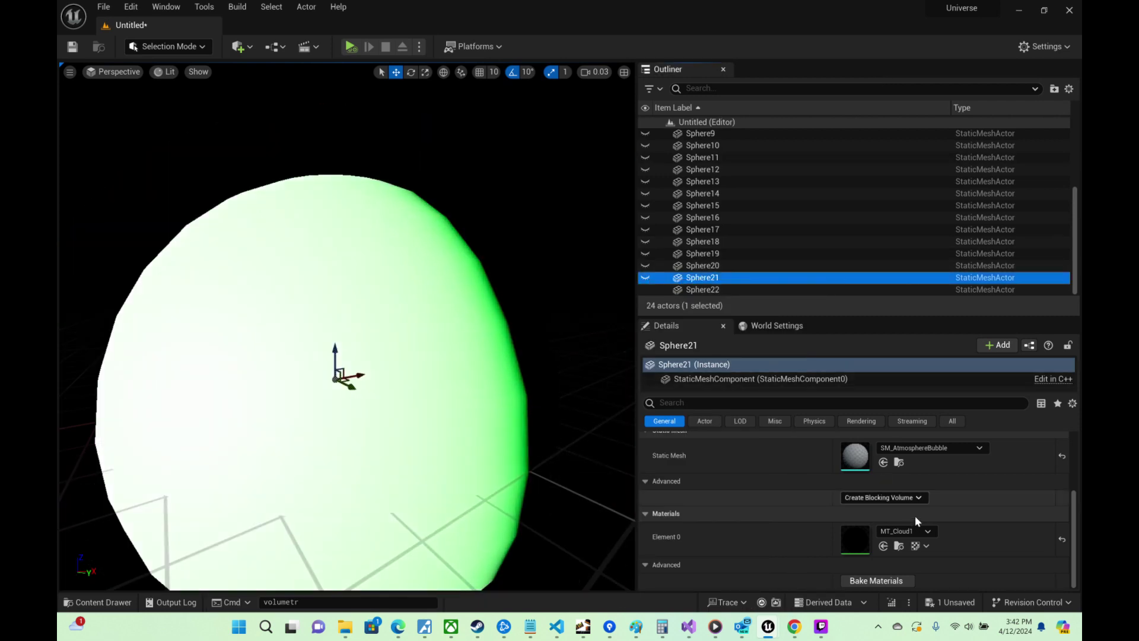
pyautogui.doubleClick(858, 543)
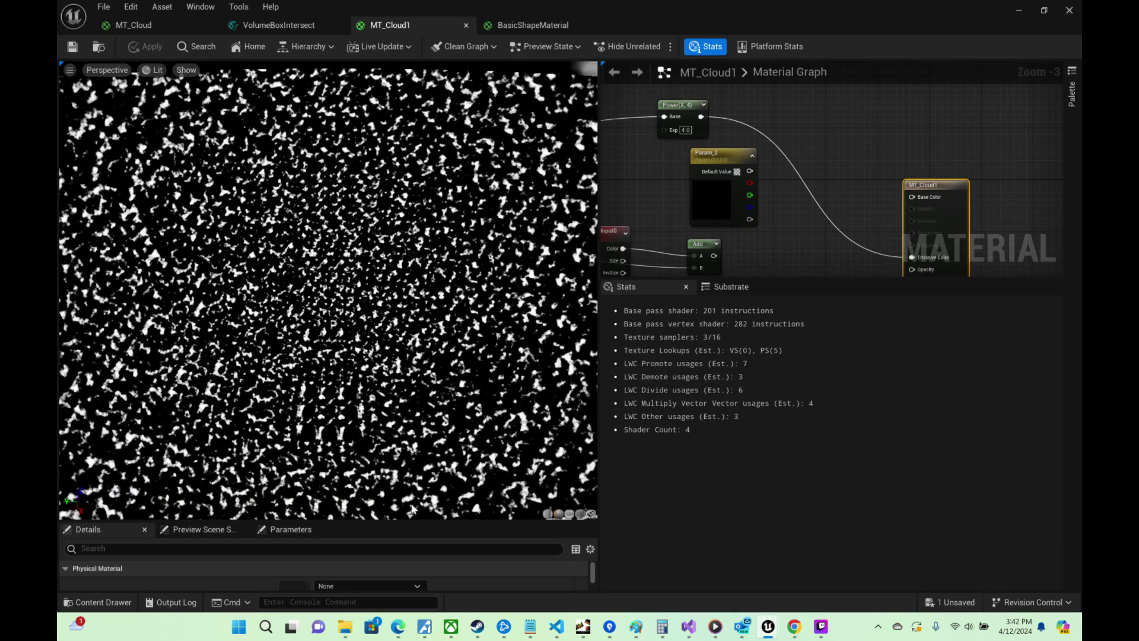
# Step: Enlarge the details area and set MT_Cloud1's Blend Mode to Translucent
pyautogui.moveTo(423, 520); pyautogui.dragTo(415, 253)
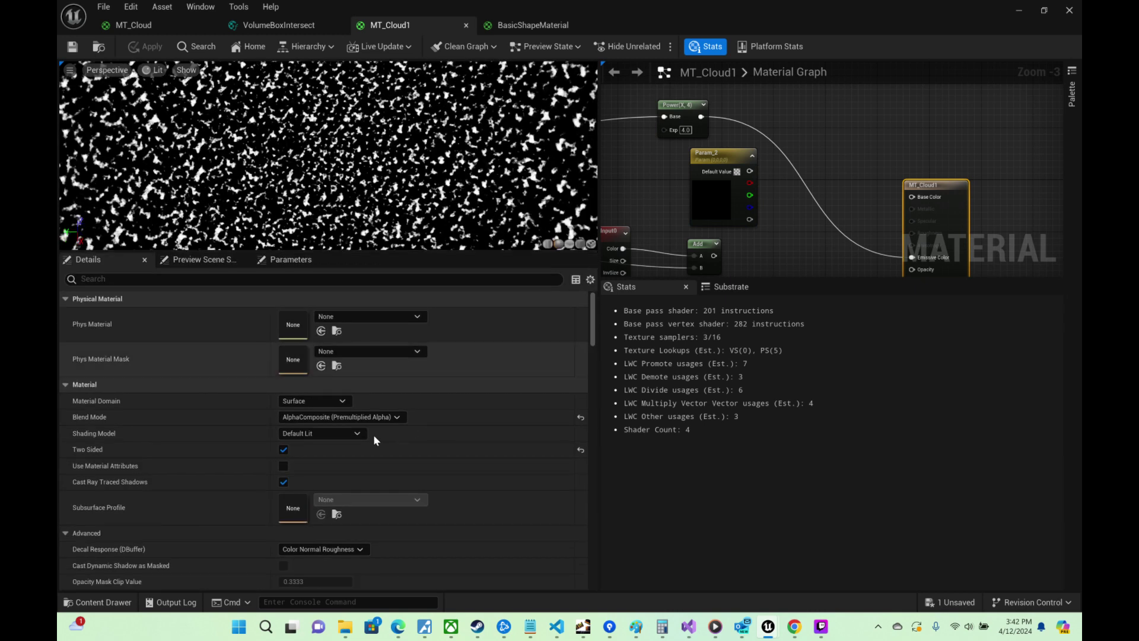
pyautogui.click(370, 417)
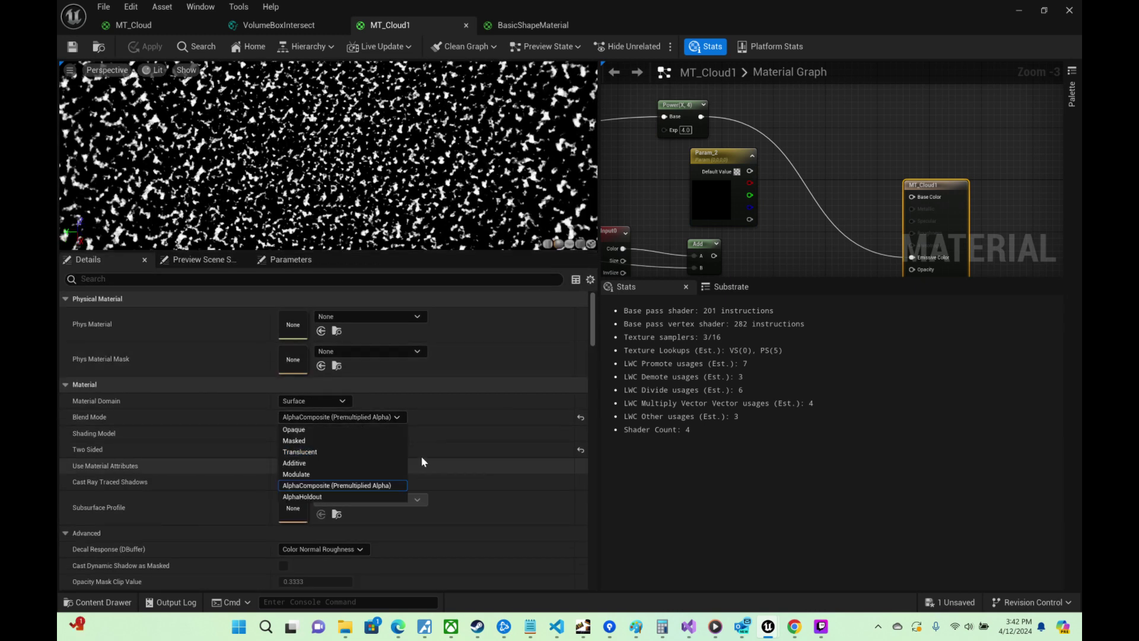
pyautogui.click(350, 454)
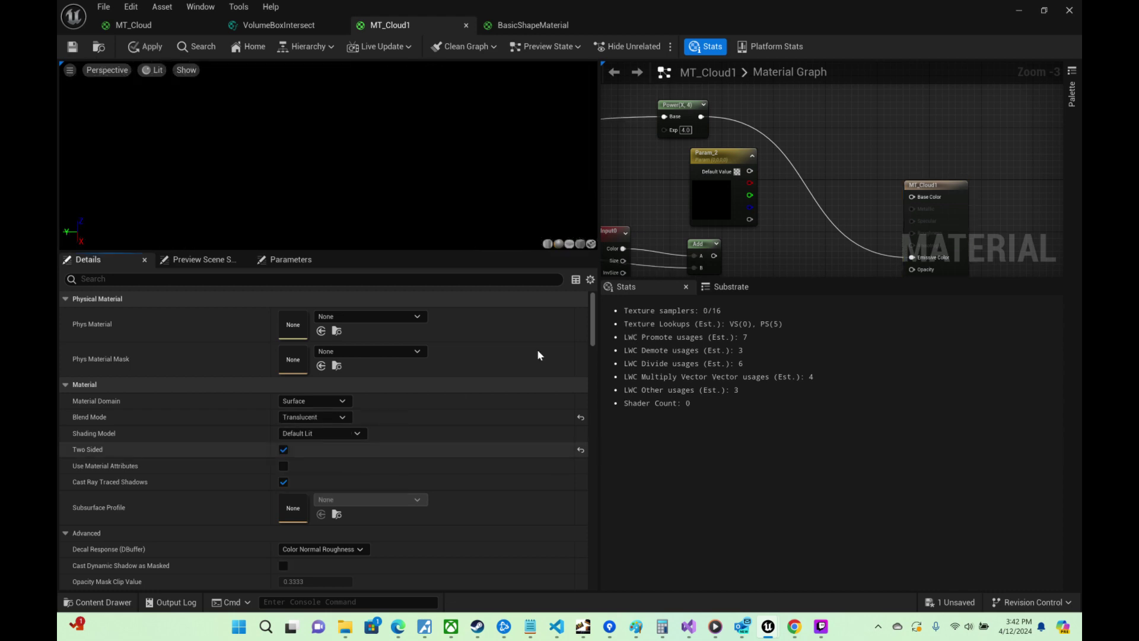
# Step: Set Param_2's default color to white (R, G and B 1.0) and connect it to Base Color
pyautogui.moveTo(849, 227); pyautogui.dragTo(844, 196, button='right')
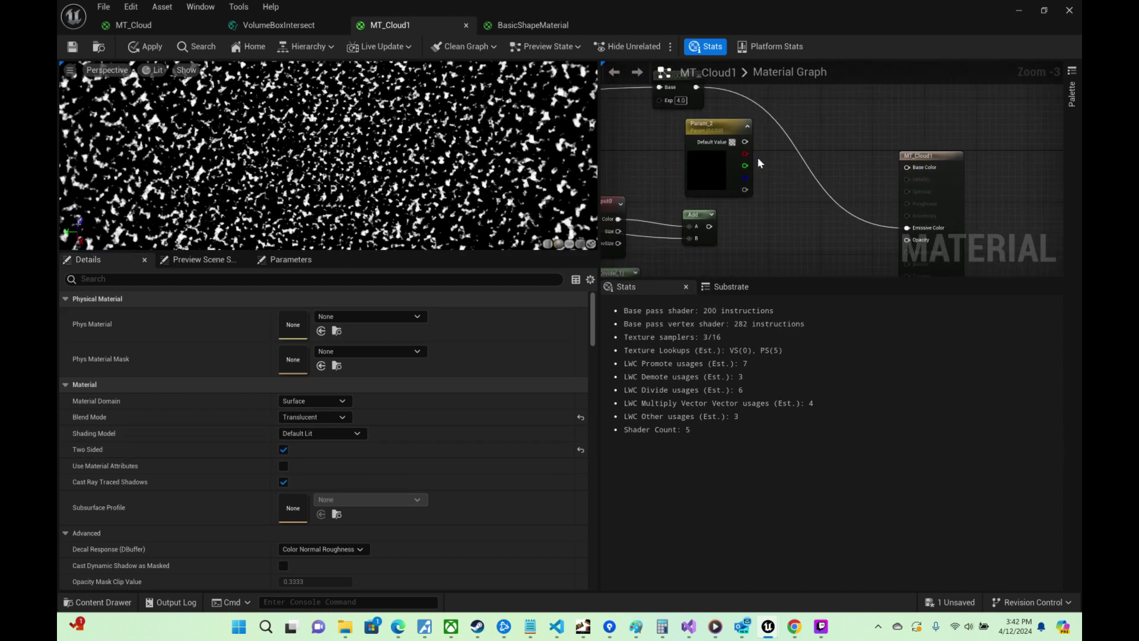
pyautogui.doubleClick(729, 149)
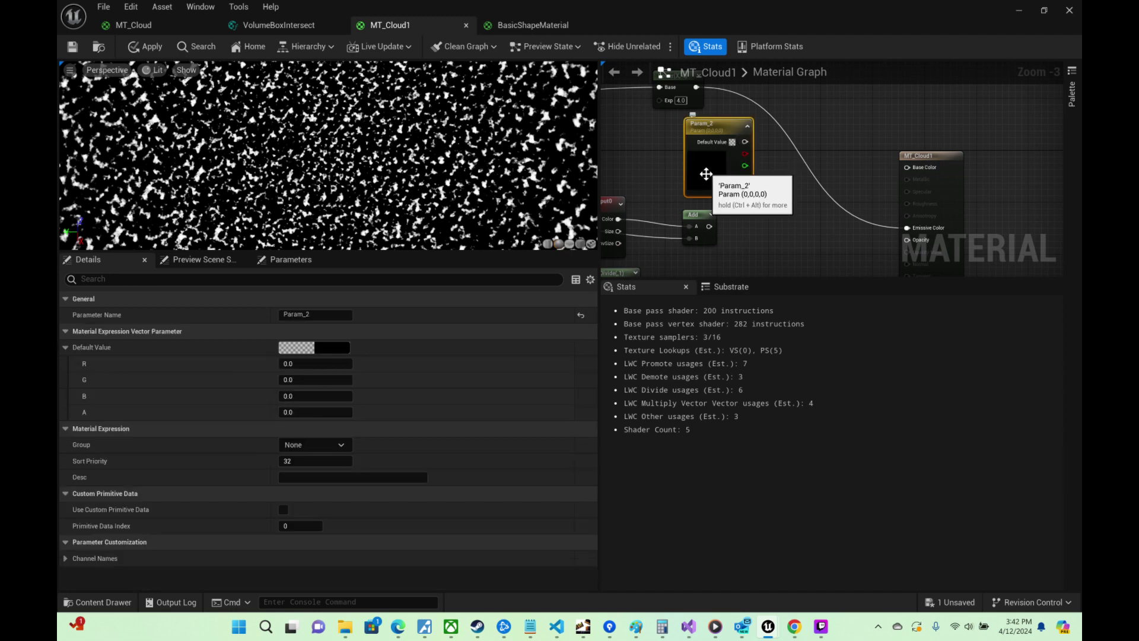
pyautogui.click(883, 211)
pyautogui.click(880, 475)
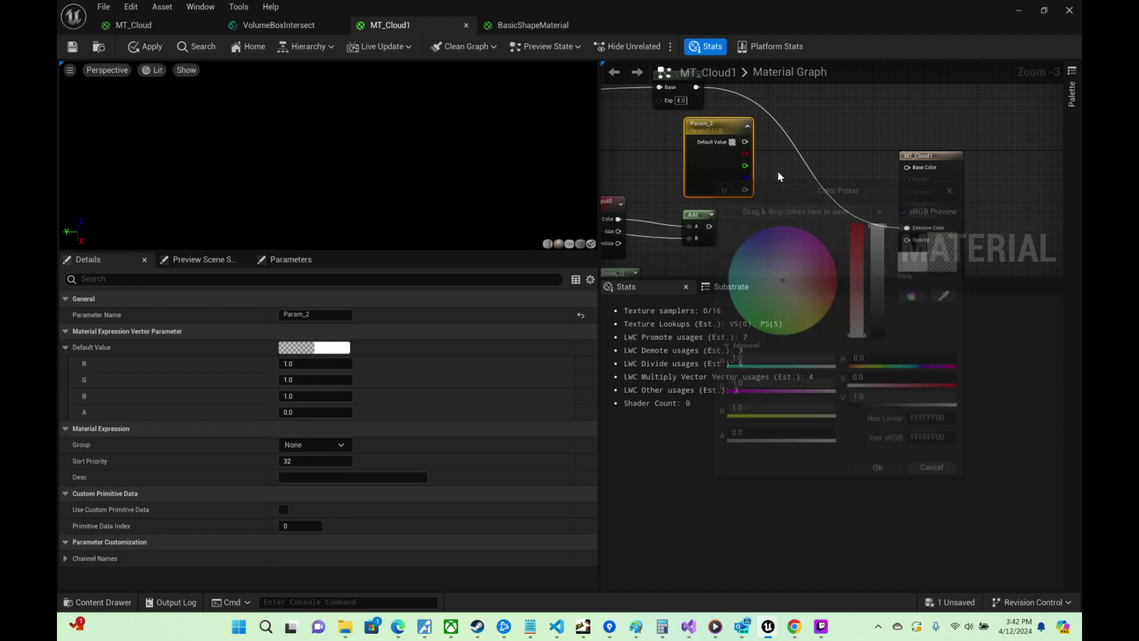
pyautogui.moveTo(927, 178); pyautogui.dragTo(908, 167)
pyautogui.moveTo(734, 239); pyautogui.dragTo(824, 239, button='right')
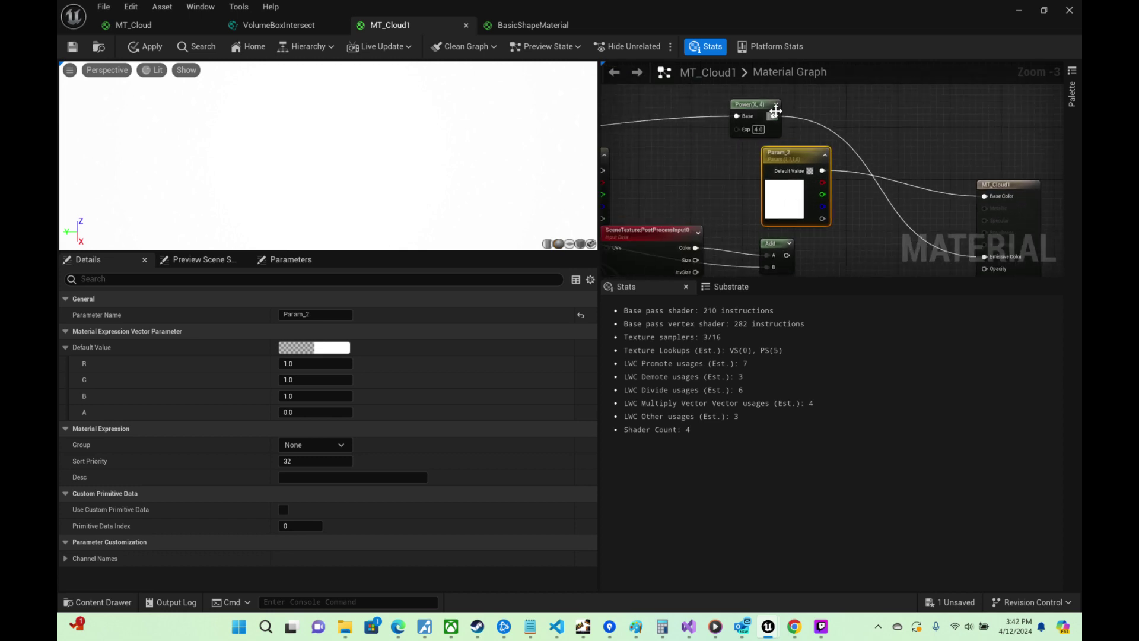
# Step: Move the Power output from Emissive Color to Opacity, save MT_Cloud1, and check the Sphere21 shell in the level
pyautogui.moveTo(776, 113); pyautogui.dragTo(989, 113)
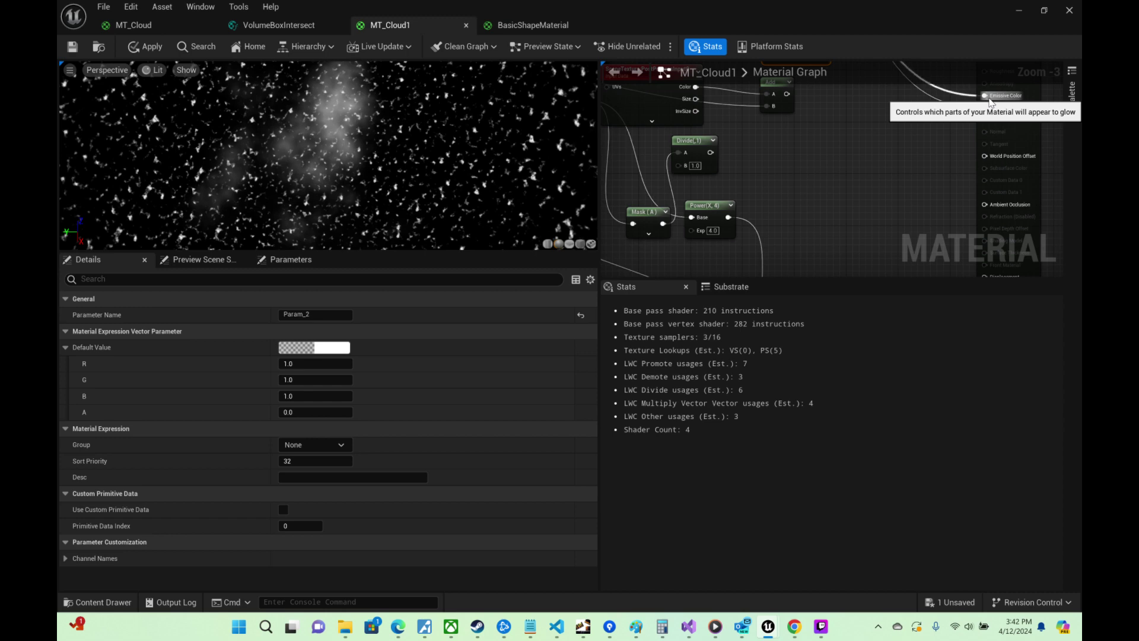
pyautogui.click(72, 46)
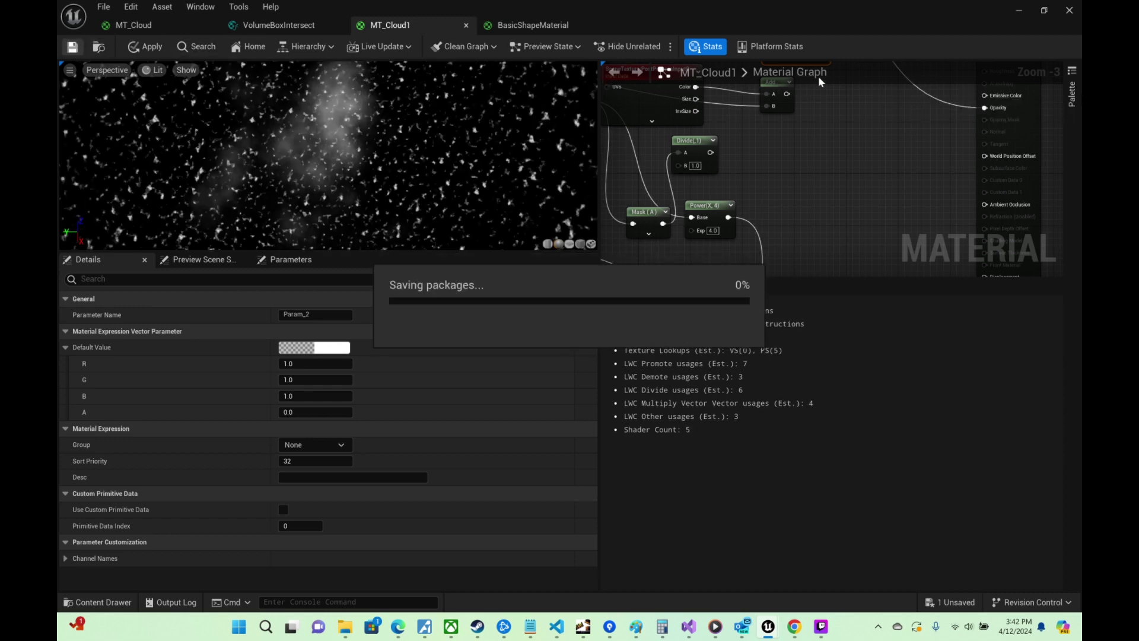
pyautogui.click(1019, 9)
pyautogui.click(646, 279)
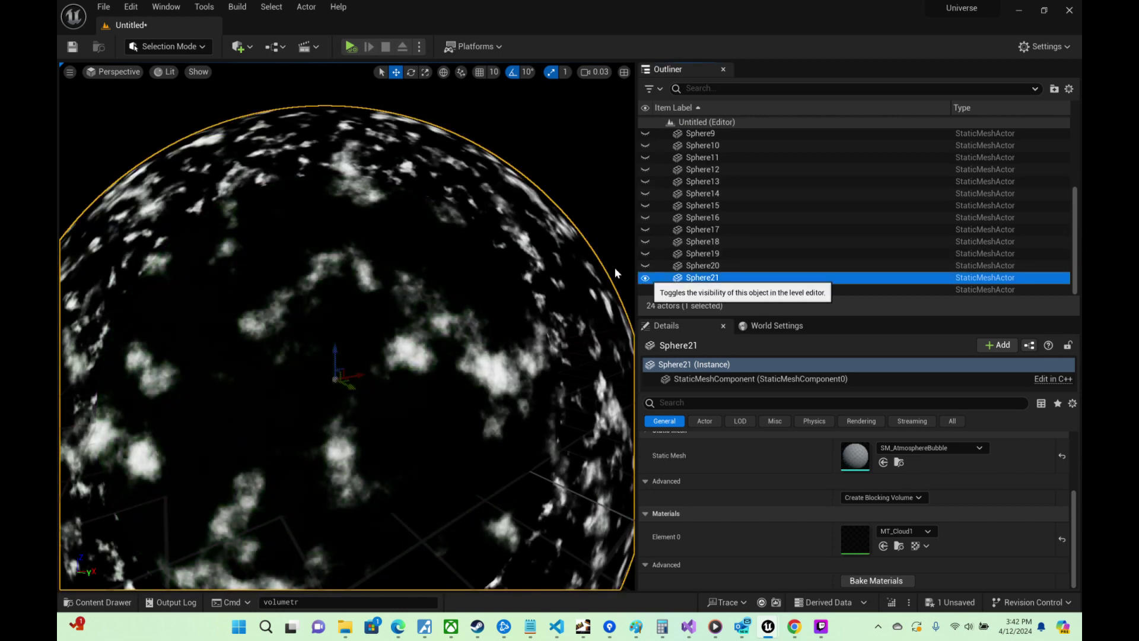
pyautogui.moveTo(475, 291); pyautogui.dragTo(424, 344, button='right')
# Step: Select the shells Sphere through Sphere21 and turn off Cast Shadow for all of them
pyautogui.scroll(3, 798, 226)
pyautogui.scroll(3, 796, 225)
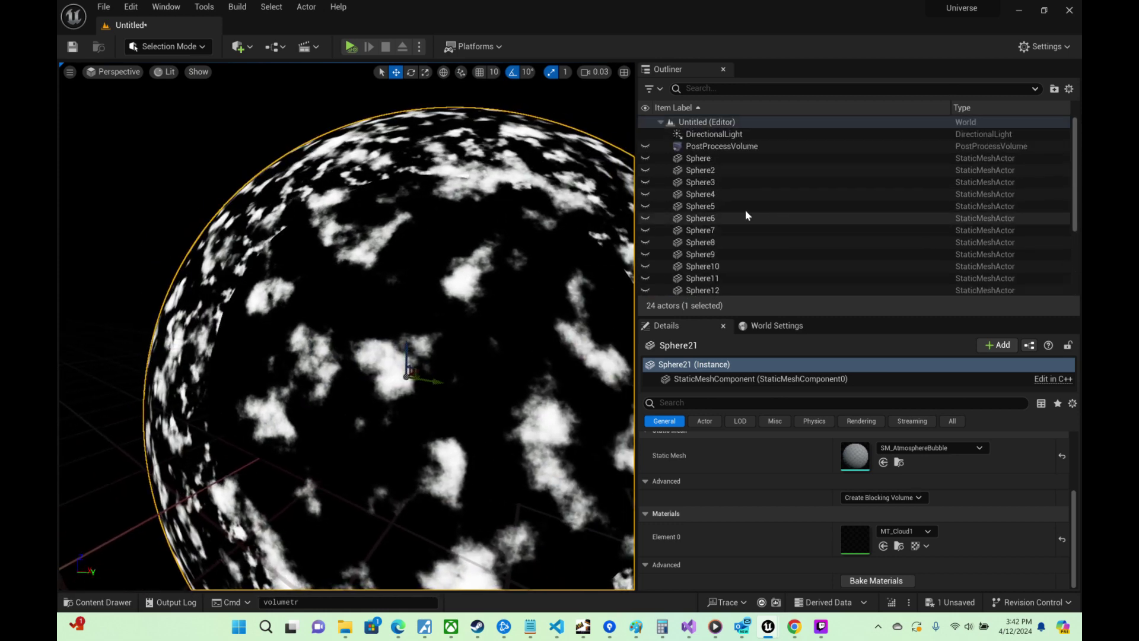
pyautogui.keyDown('shift'); pyautogui.click(745, 215); pyautogui.keyUp('shift')
pyautogui.click(749, 360)
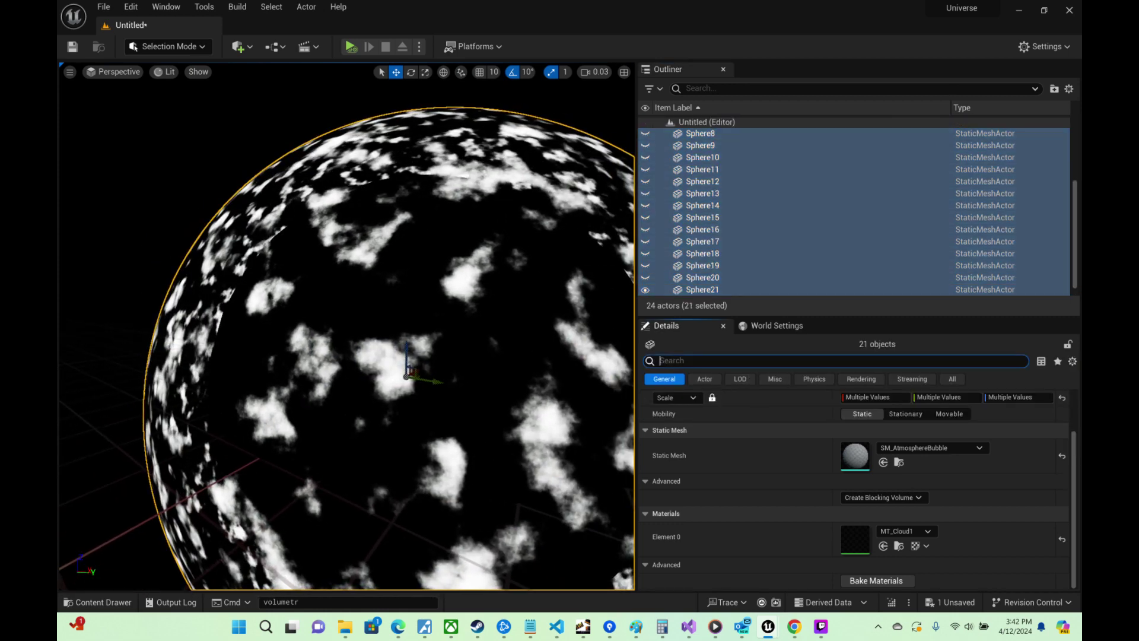
pyautogui.write('shado')
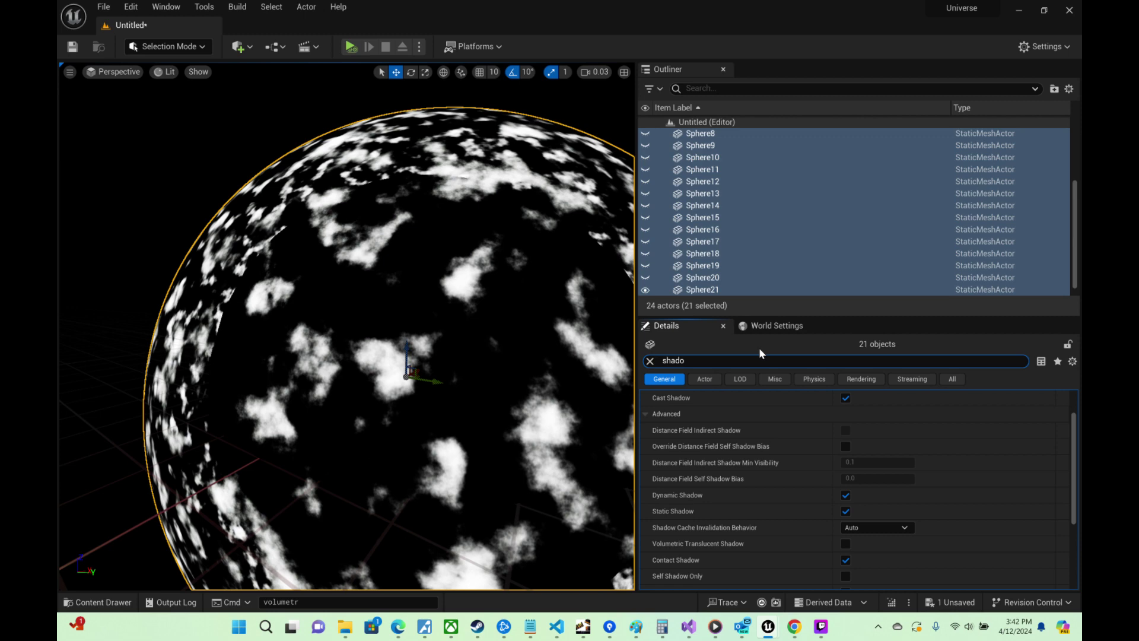
pyautogui.click(845, 398)
# Step: Make all the selected cloud shells visible around the green planet
pyautogui.press('d')
pyautogui.moveTo(543, 303)
pyautogui.mouseDown(button='right')
pyautogui.moveTo(480, 294)
pyautogui.moveTo(543, 288)
pyautogui.mouseUp(button='right')
pyautogui.scroll(4, 657, 177)
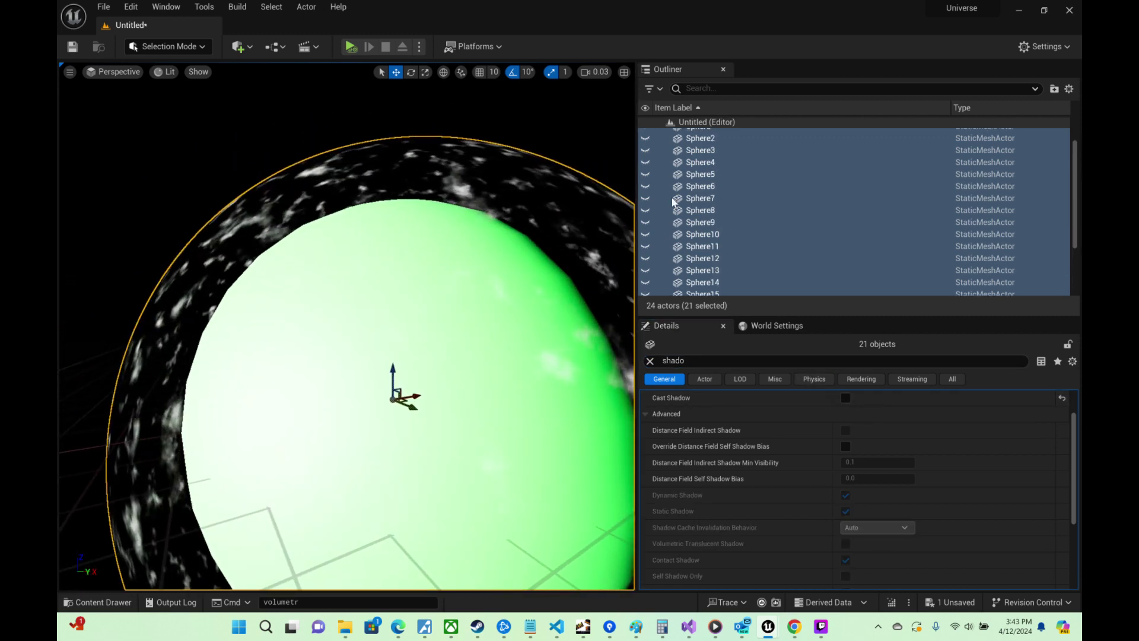
pyautogui.click(647, 159)
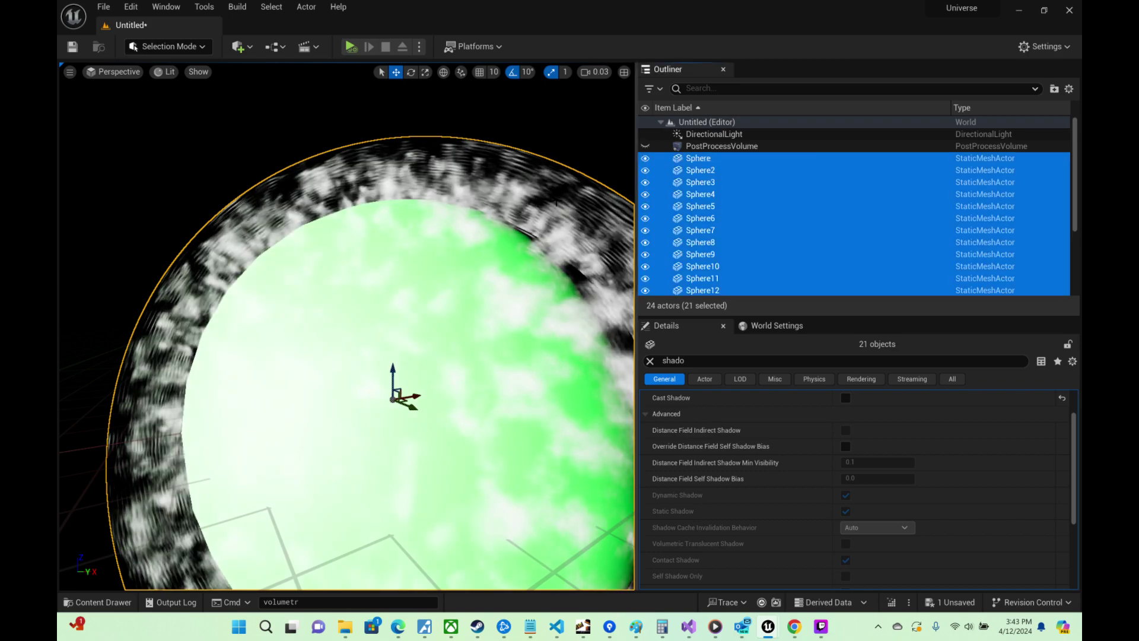
# Step: Examine the complete stack of cloud shells over the green planet from several angles and distances
pyautogui.press('a')
pyautogui.moveTo(534, 291); pyautogui.dragTo(427, 302, button='right')
pyautogui.press('s')
pyautogui.press('w')
pyautogui.scroll(1, 531, 291)
pyautogui.press('w')
pyautogui.press('s')
pyautogui.press('w')
pyautogui.press('s')
pyautogui.press('a')
pyautogui.press('w')
pyautogui.press('d')
pyautogui.press('s')
pyautogui.moveTo(552, 208); pyautogui.dragTo(552, 208, button='right')
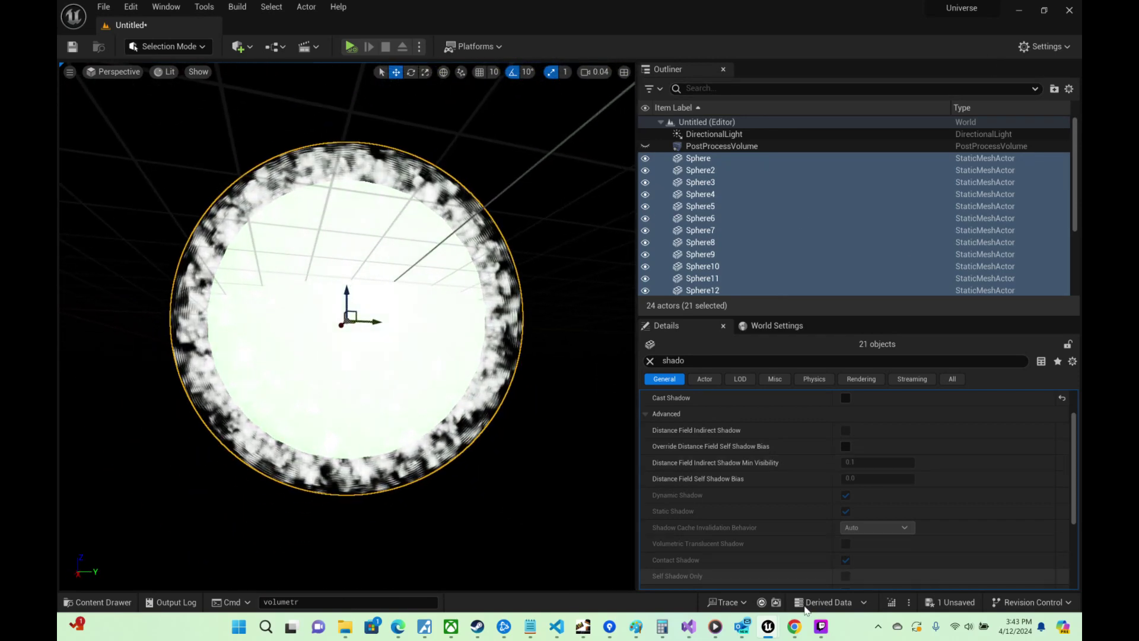
# Step: Reopen MT_Cloud1 and set its Blend Mode to AlphaComposite (Premultiplied Alpha)
pyautogui.moveTo(799, 636)
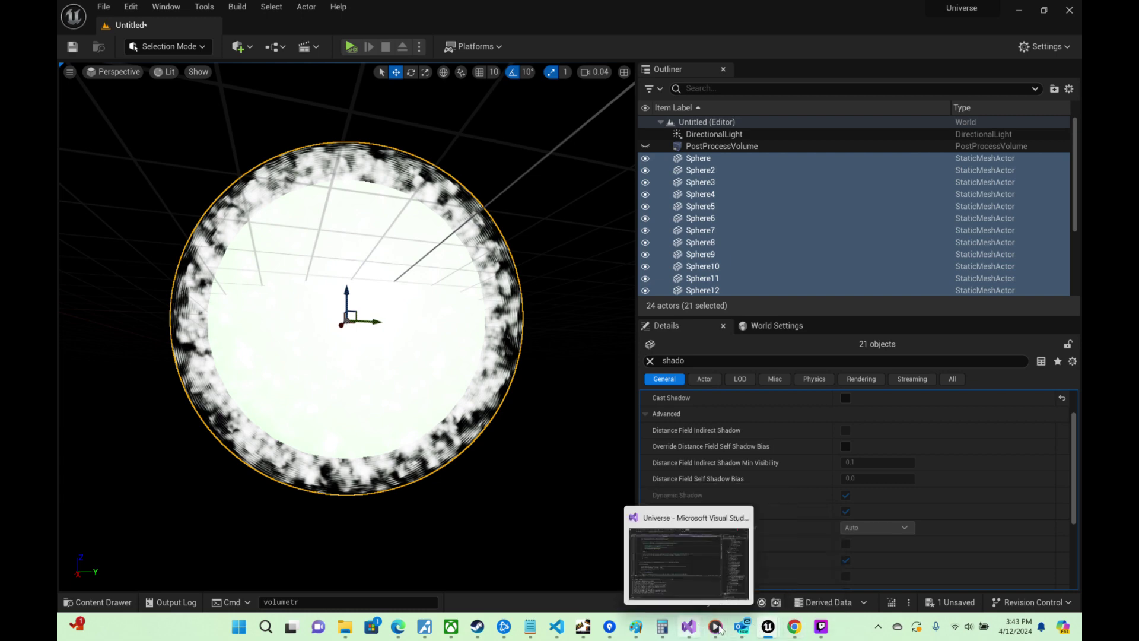
pyautogui.moveTo(769, 628)
pyautogui.click(888, 573)
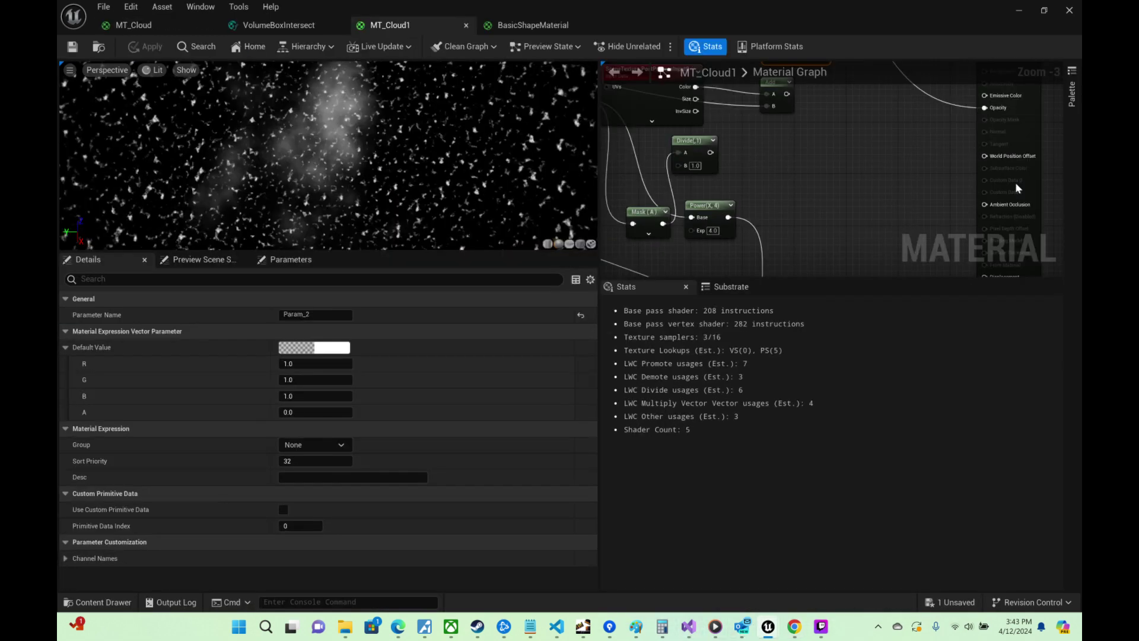
pyautogui.click(908, 185)
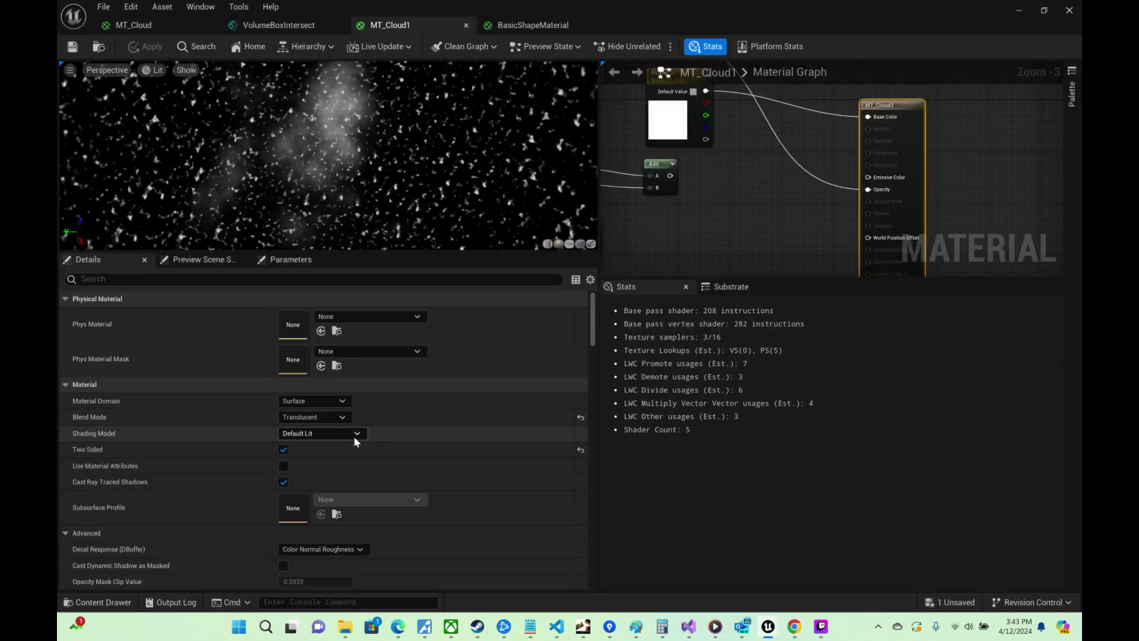
pyautogui.click(343, 419)
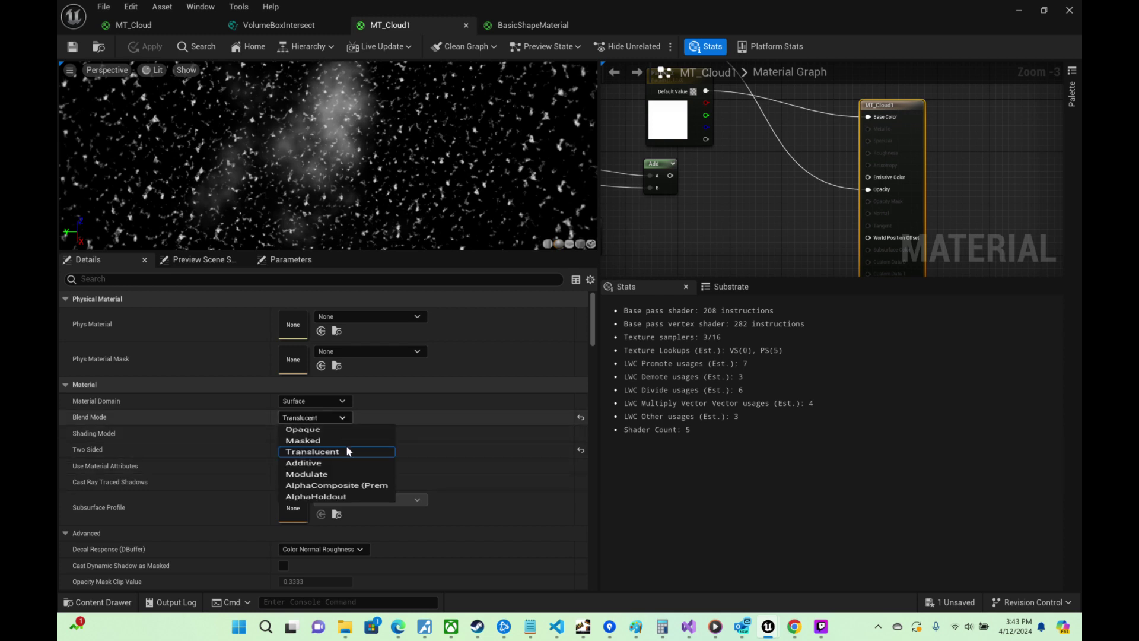
pyautogui.click(356, 483)
# Step: Connect the Power output to Base Color in place of Param_2 and save MT_Cloud1
pyautogui.moveTo(853, 311); pyautogui.dragTo(839, 265, button='right')
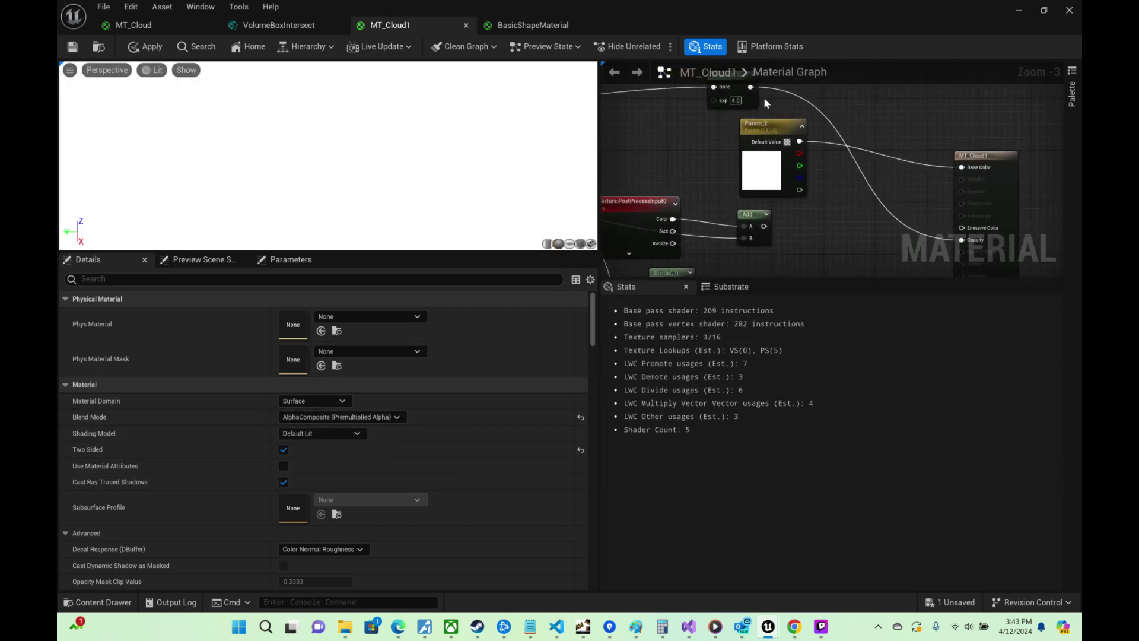
pyautogui.moveTo(962, 170); pyautogui.dragTo(963, 168)
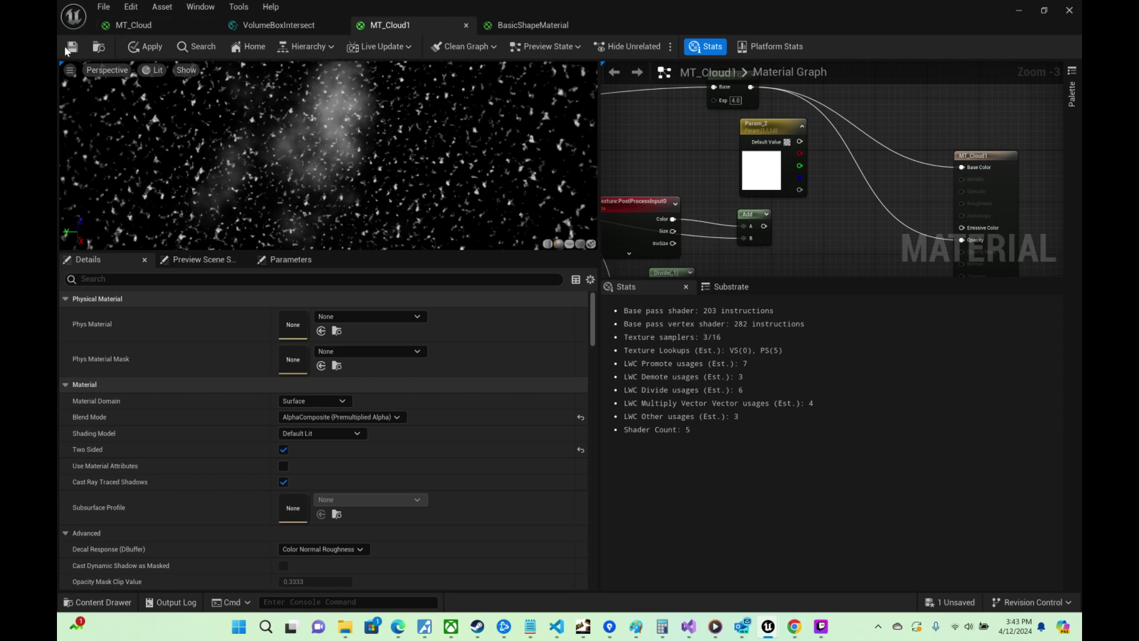
pyautogui.click(67, 50)
# Step: Return to the level and view the changed cloud material on the shells from another side of the planet
pyautogui.click(1037, 10)
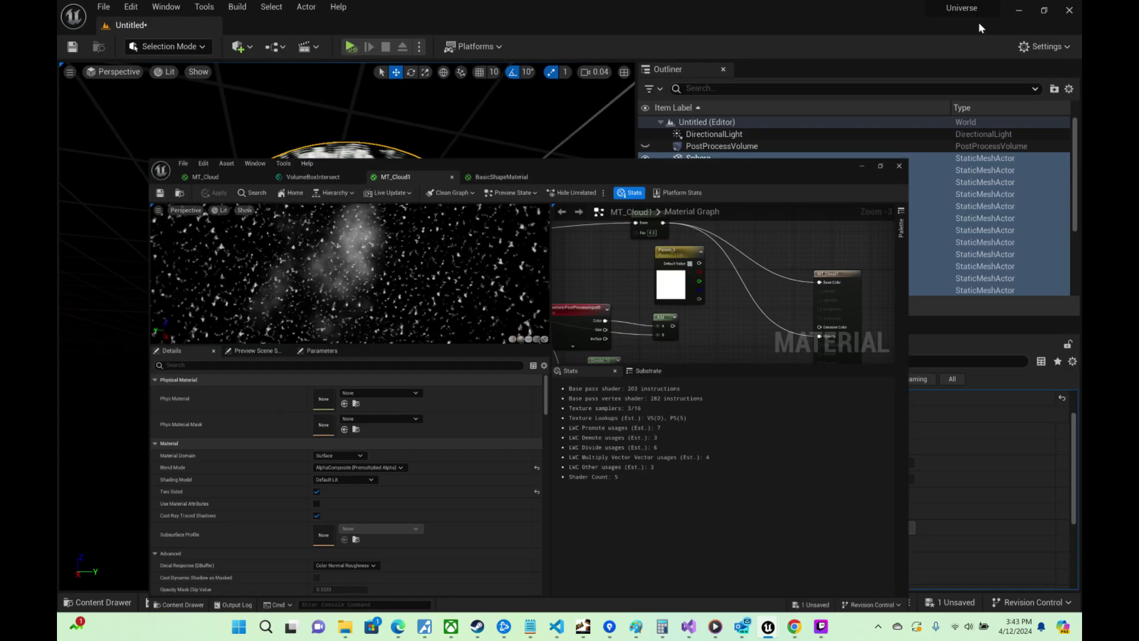
pyautogui.click(978, 22)
pyautogui.moveTo(530, 188); pyautogui.dragTo(2, 157, button='right')
pyautogui.press('d')
pyautogui.press('s')
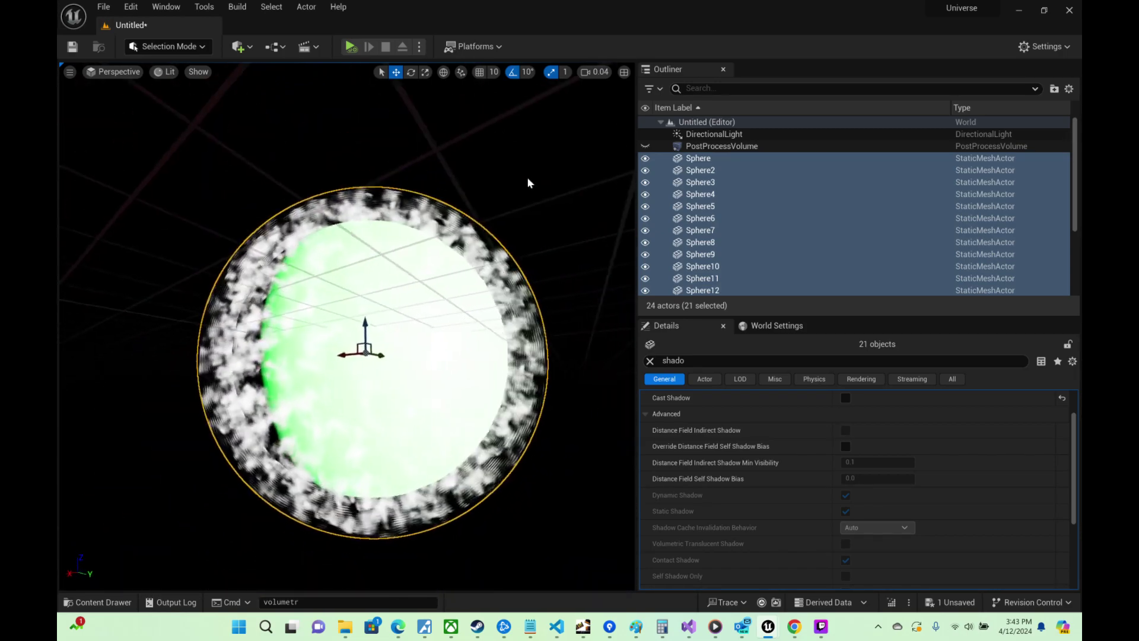
# Step: Clear the property filter for Sphere2 and set its scale to 1.002 on all axes
pyautogui.click(688, 159)
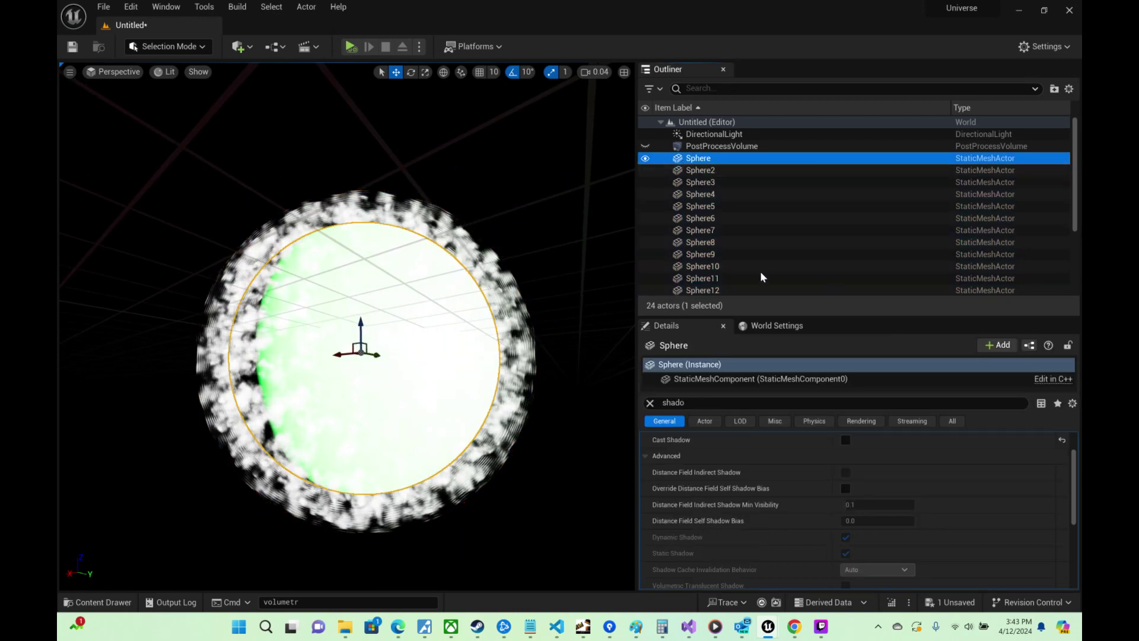
pyautogui.click(700, 170)
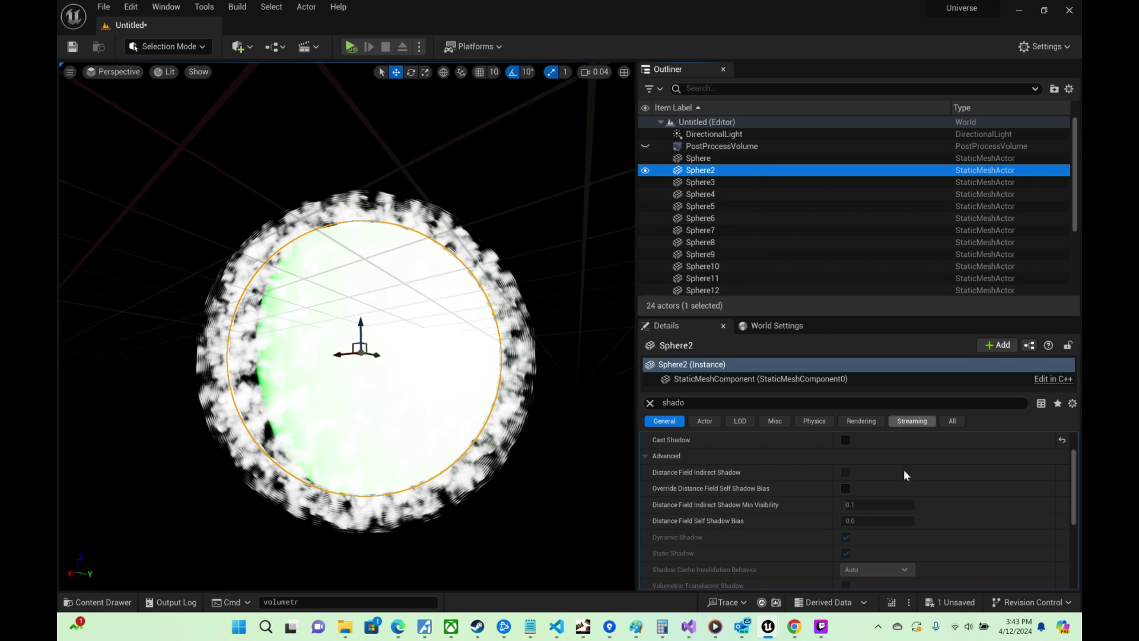
pyautogui.scroll(2, 944, 449)
pyautogui.doubleClick(674, 403)
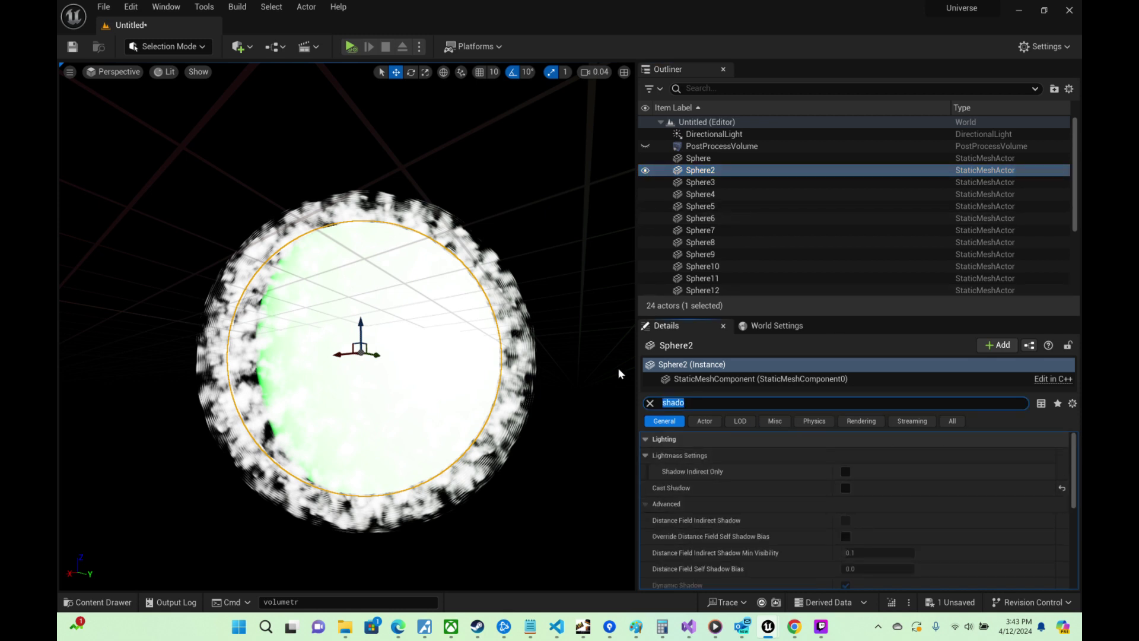
pyautogui.press('BackSpace')
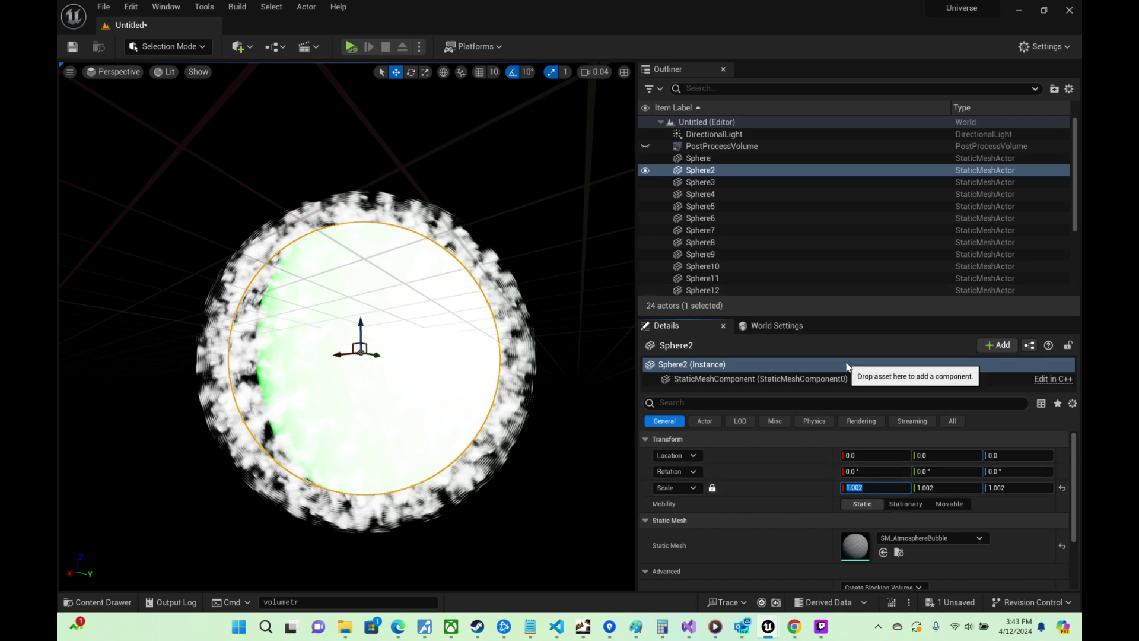
# Step: Set Sphere3's scale to 1.003 and Sphere4's scale to 1.006, and select Sphere5
pyautogui.click(738, 185)
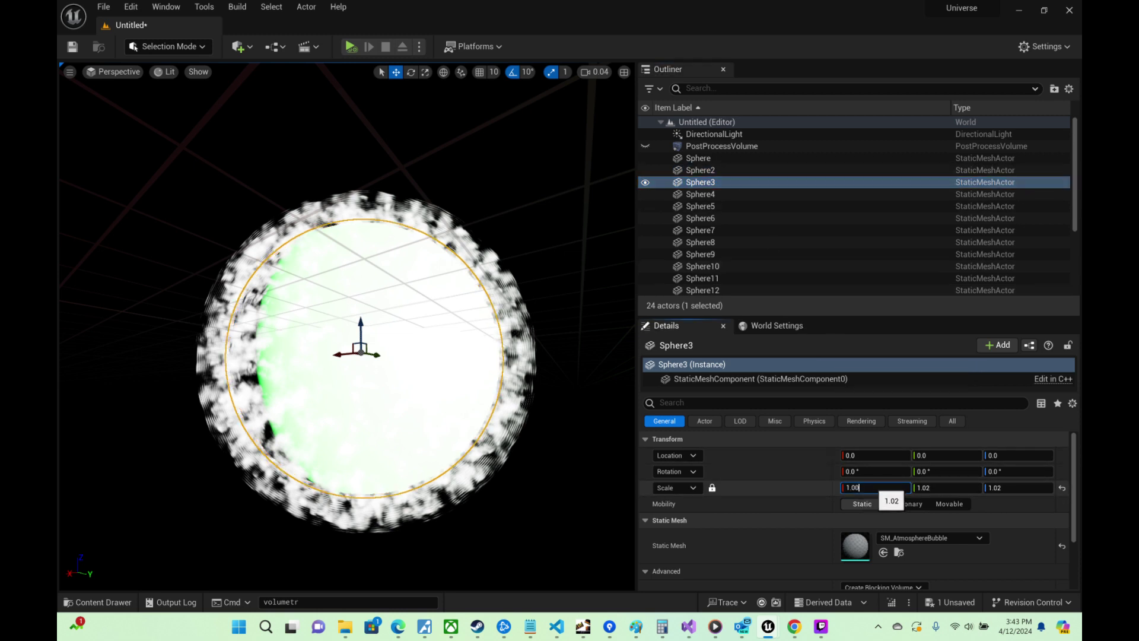
pyautogui.write('3')
pyautogui.press('Return')
pyautogui.click(694, 194)
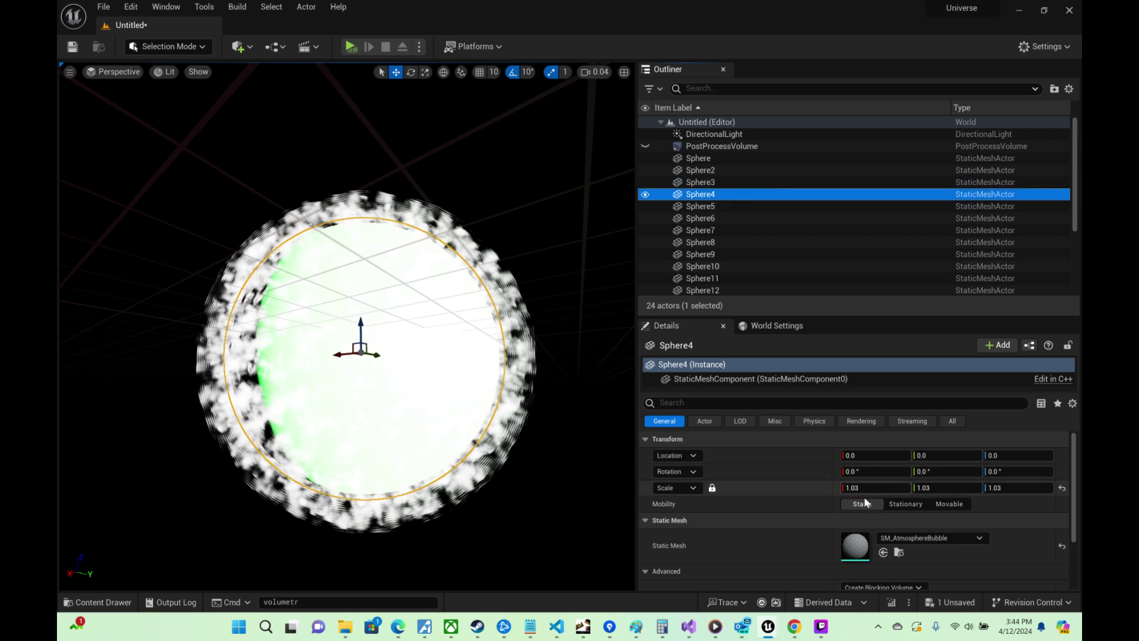
pyautogui.click(864, 488)
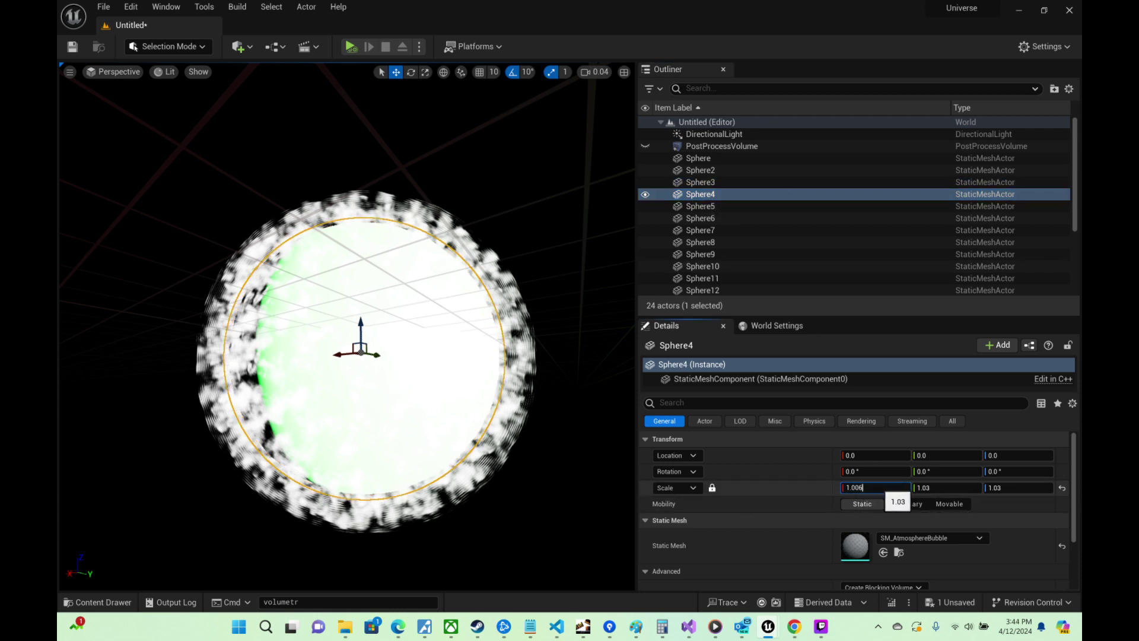
pyautogui.click(716, 207)
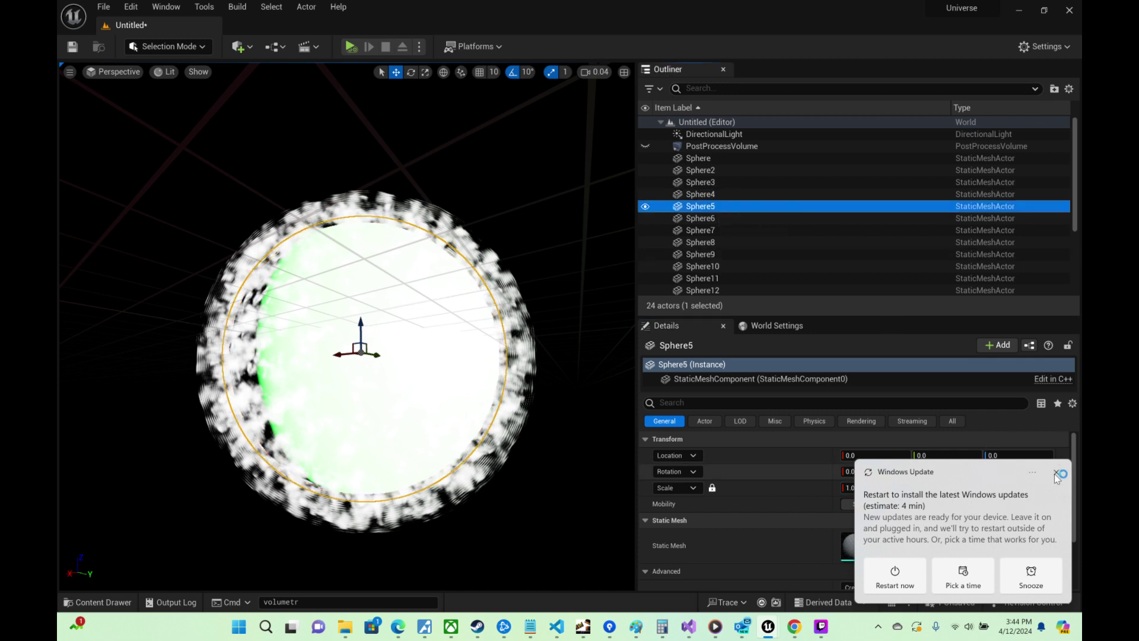
# Step: Schedule the pending Windows Update restart for tomorrow at 7:26 AM and return to the level
pyautogui.click(965, 575)
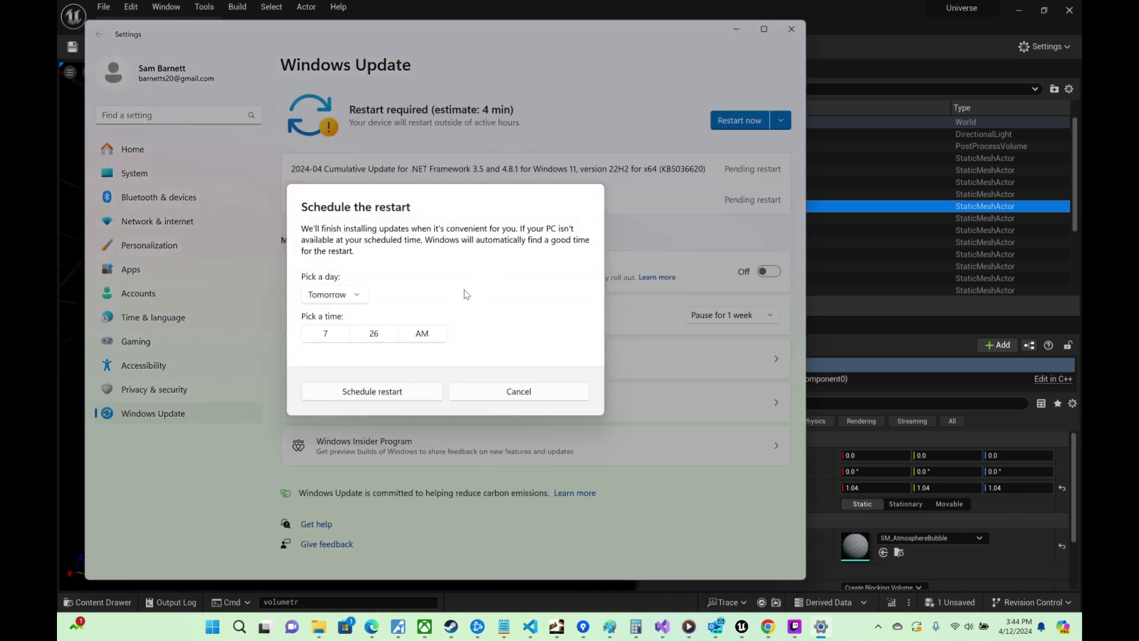
pyautogui.click(358, 296)
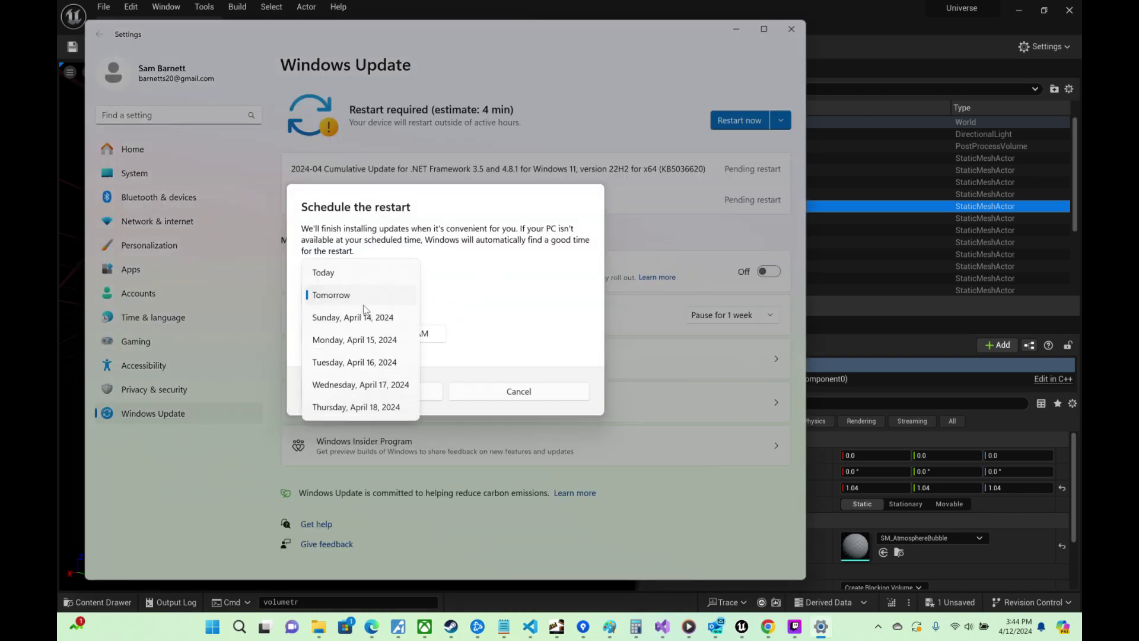
pyautogui.click(463, 285)
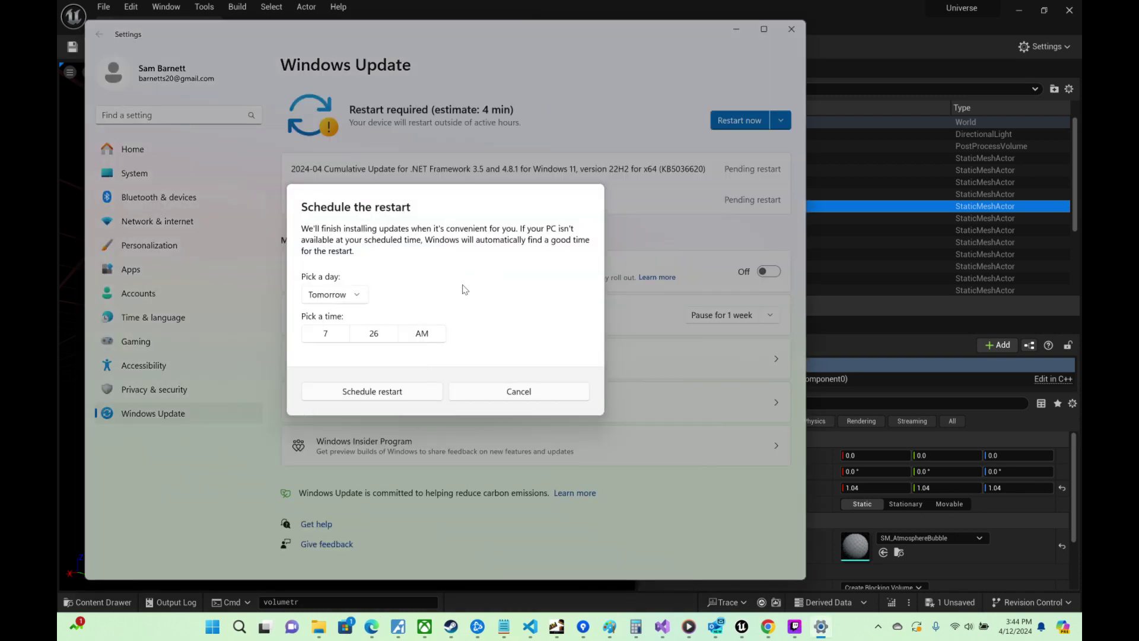
pyautogui.click(419, 392)
pyautogui.click(734, 33)
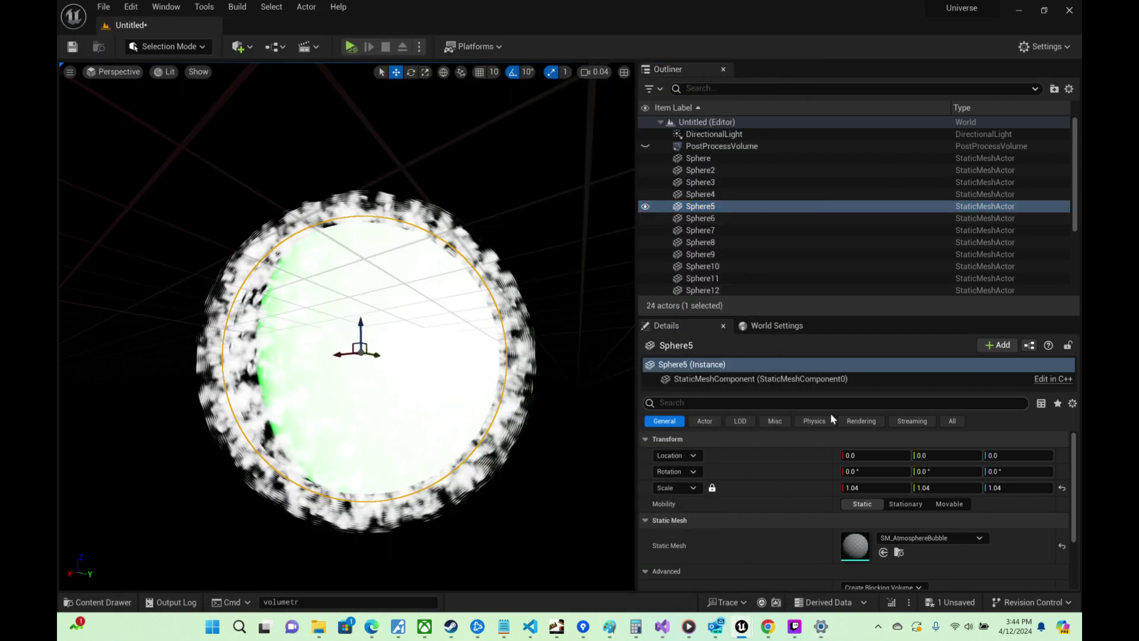
# Step: Compare the scales of Sphere4, Sphere5 and Sphere6, and set Sphere5's scale to 1.0008 on all axes
pyautogui.click(724, 219)
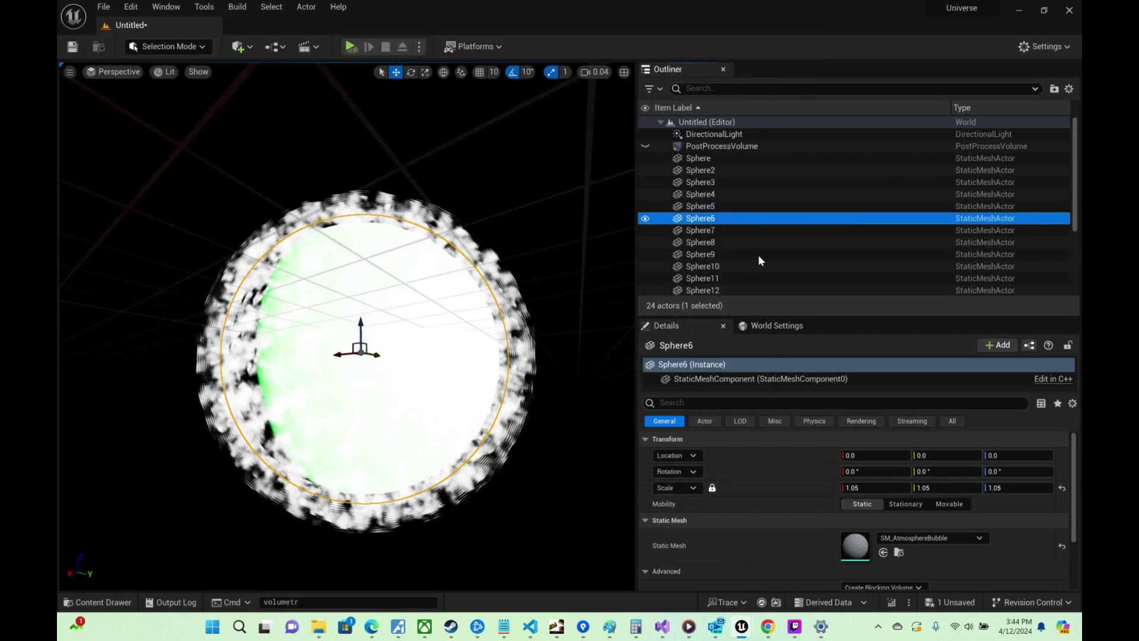
pyautogui.click(719, 206)
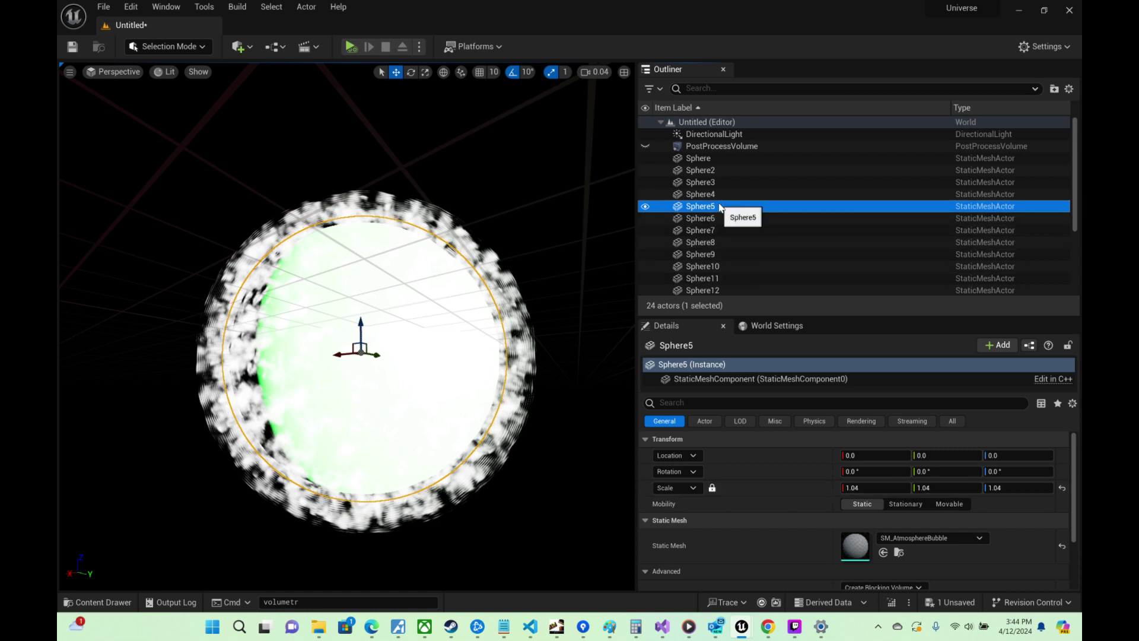
pyautogui.click(717, 193)
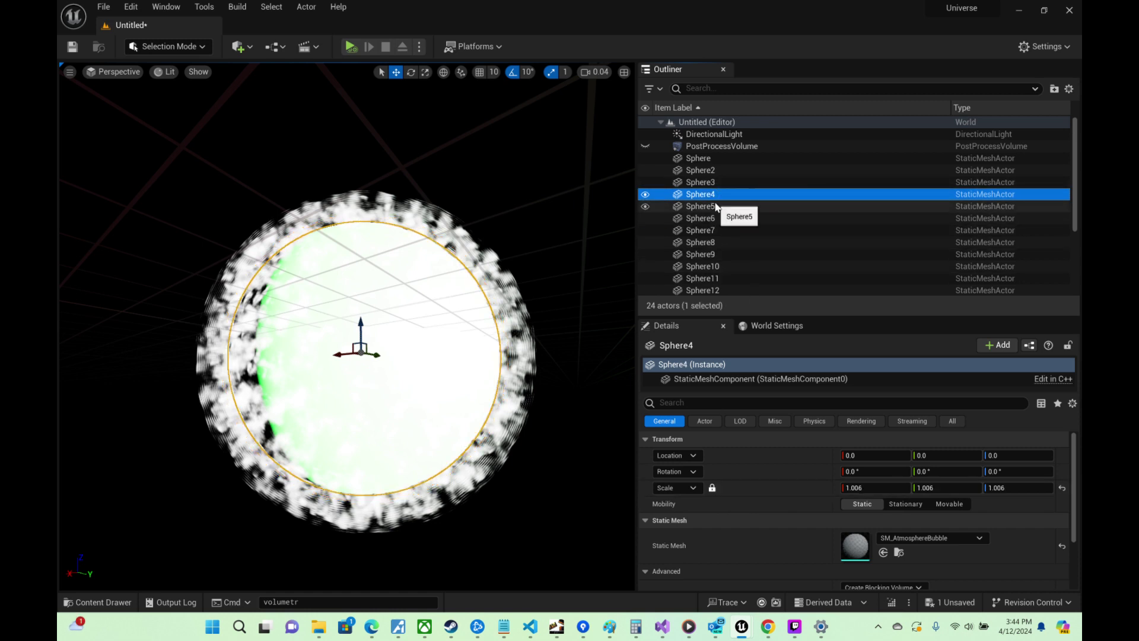
pyautogui.click(715, 206)
pyautogui.click(864, 488)
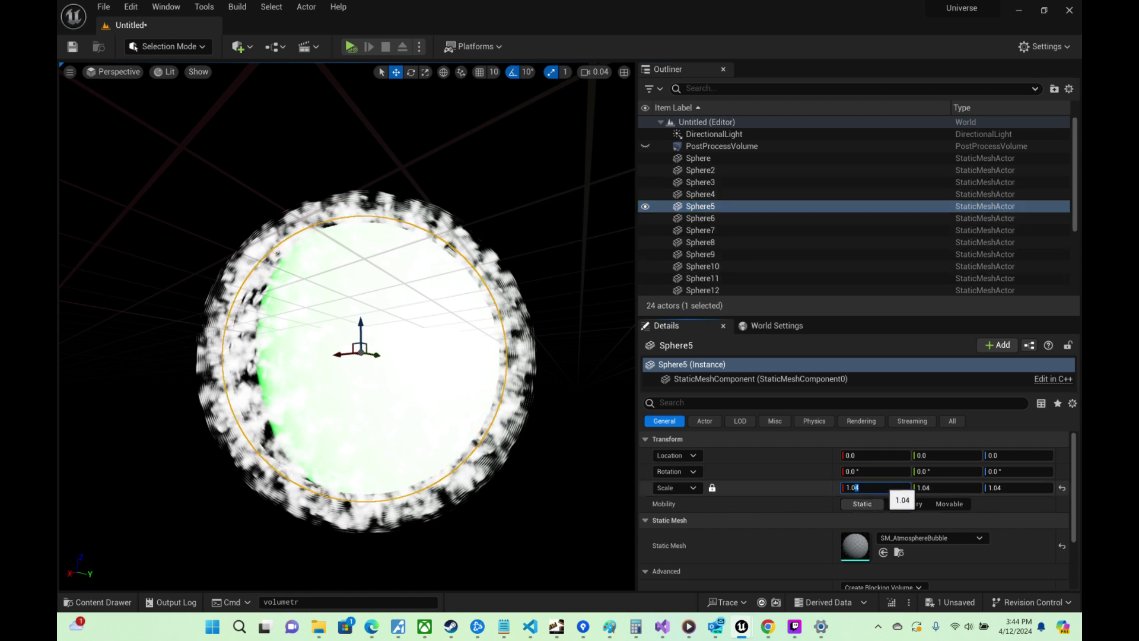
pyautogui.write('1.000')
pyautogui.press('Return')
# Step: Reduce Sphere6's scale uniformly and set Sphere7's scale to 1.01 on all axes
pyautogui.click(712, 218)
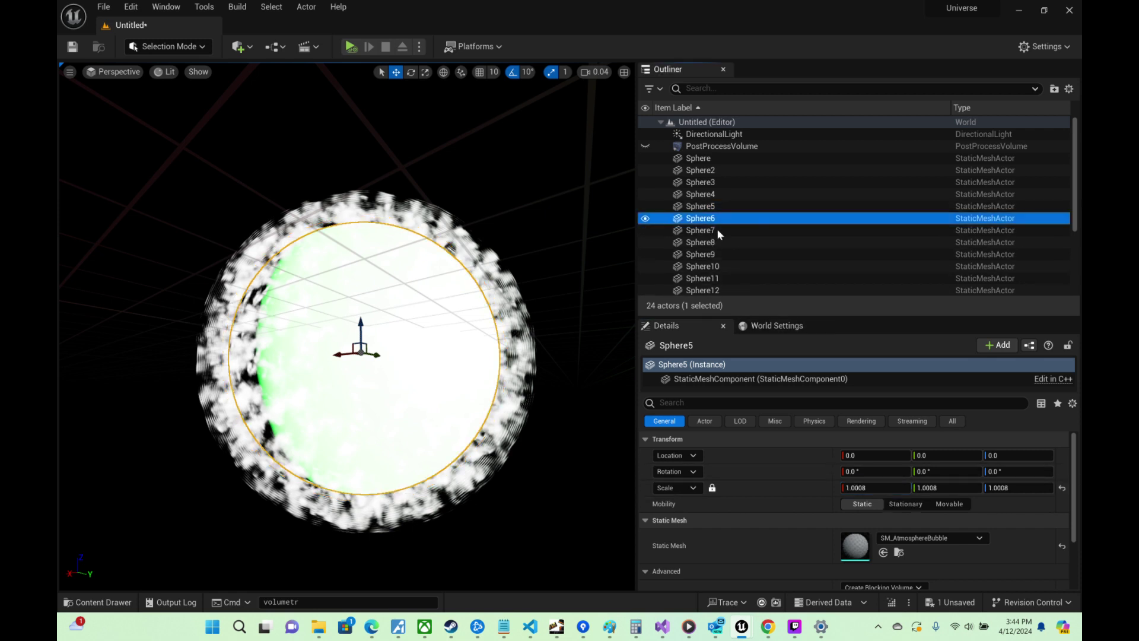
pyautogui.click(886, 489)
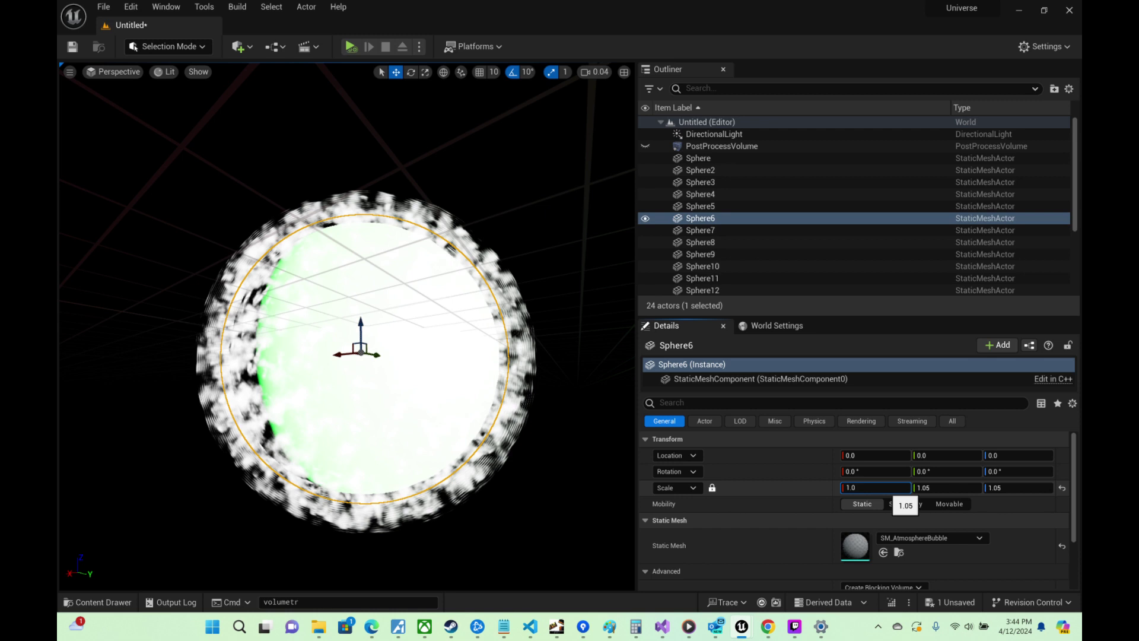
pyautogui.click(725, 230)
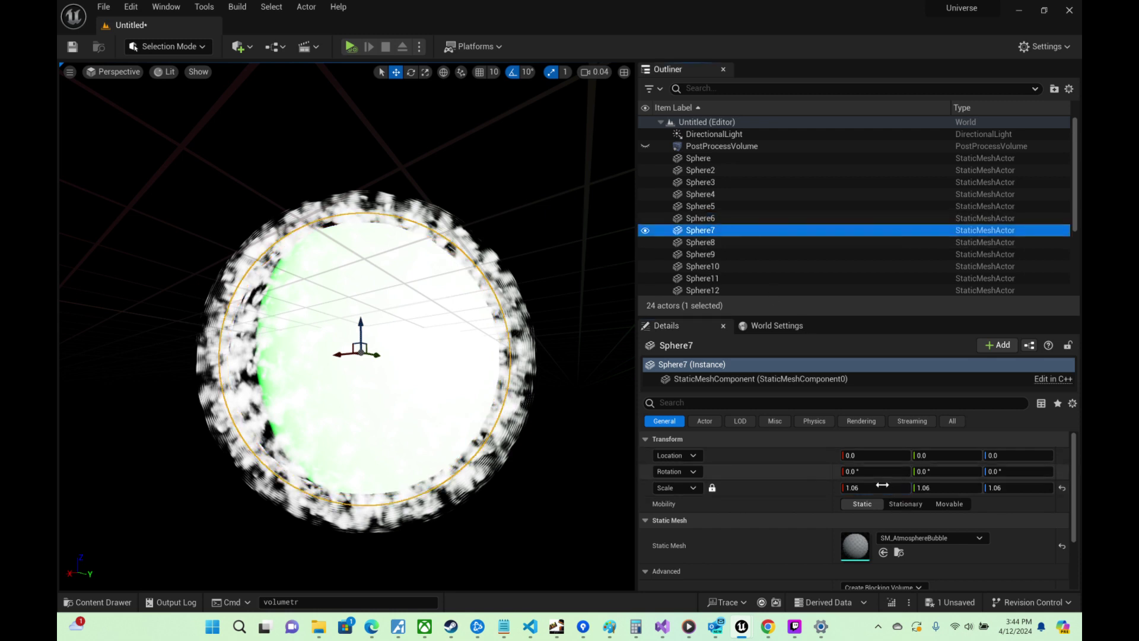
pyautogui.click(864, 488)
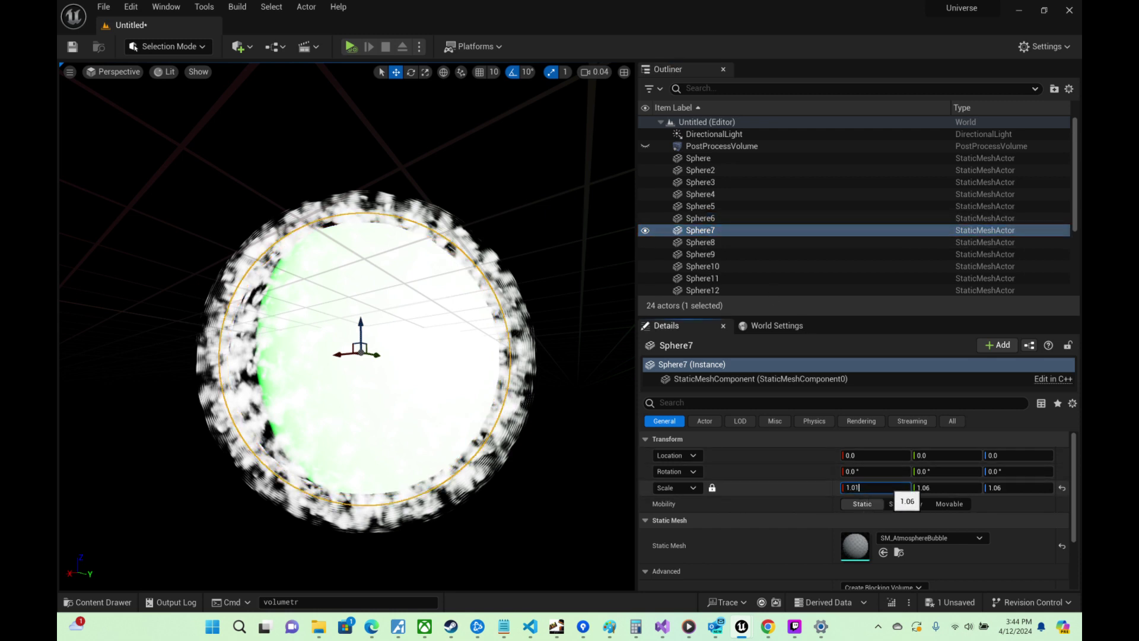
pyautogui.write('1.01')
pyautogui.press('Return')
# Step: Set Sphere8's scale to 1.014 and Sphere9's scale to 1.016 on all axes
pyautogui.click(701, 242)
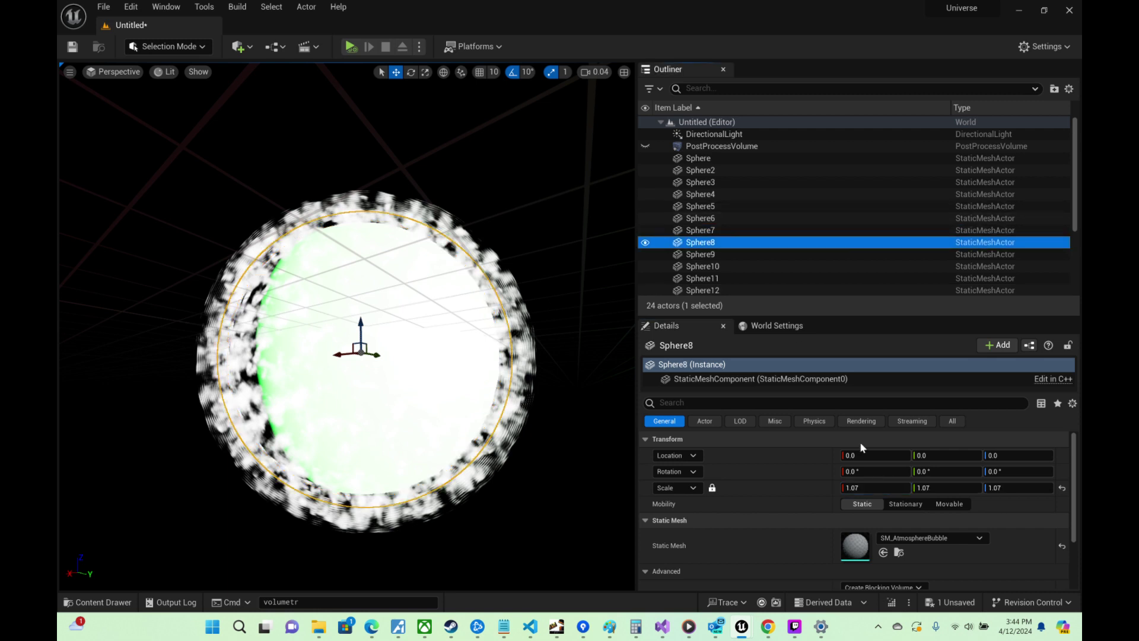
pyautogui.click(865, 489)
pyautogui.write('1.014')
pyautogui.press('Return')
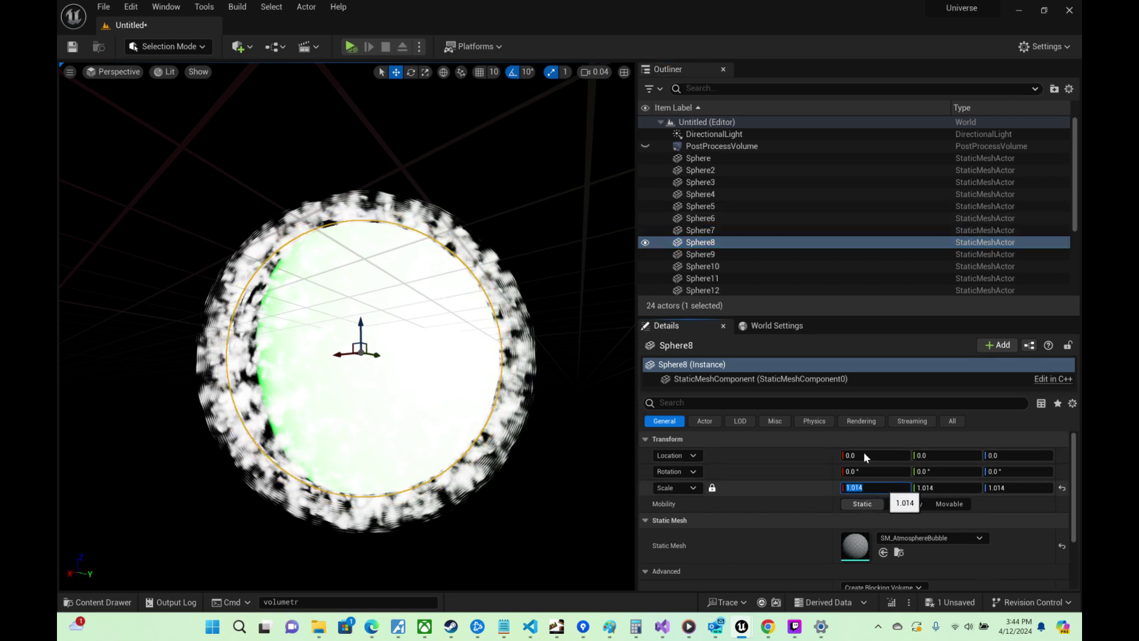
pyautogui.click(700, 253)
pyautogui.click(874, 489)
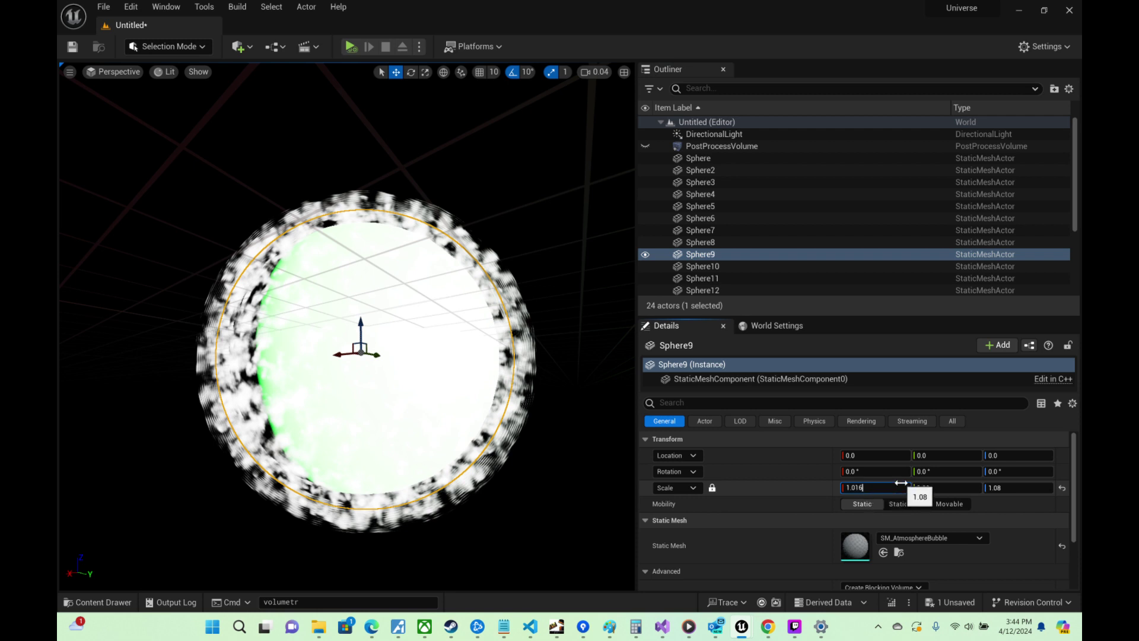
pyautogui.press('Return')
# Step: Set Sphere10's scale to 1.018 and Sphere11's scale to 1.02 on all axes
pyautogui.click(700, 267)
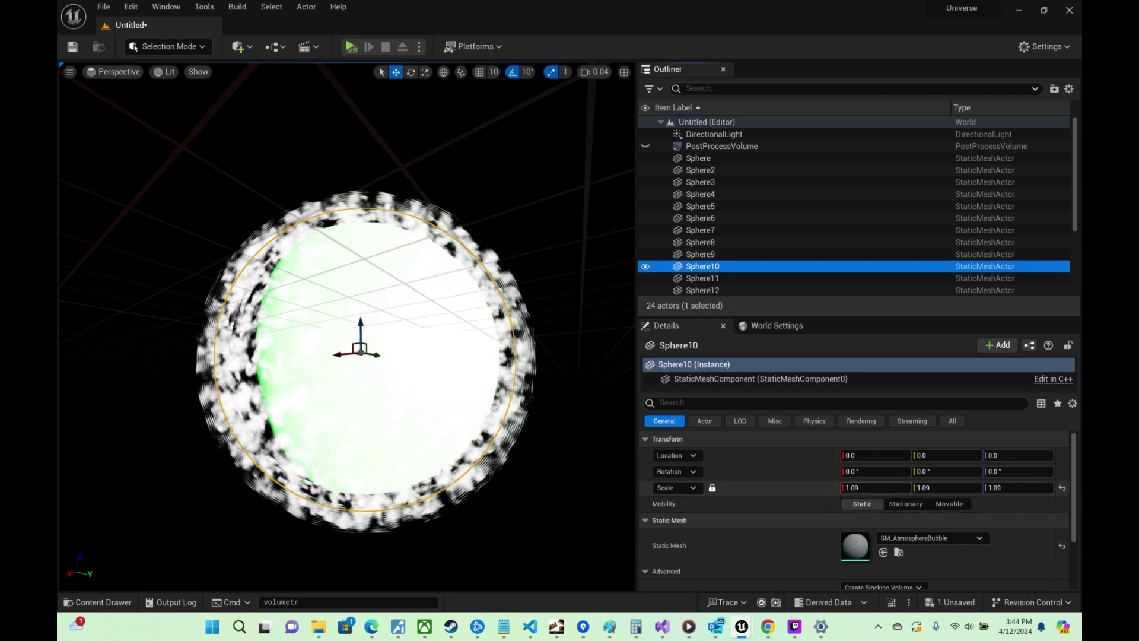
pyautogui.click(855, 488)
pyautogui.write('18')
pyautogui.press('Return')
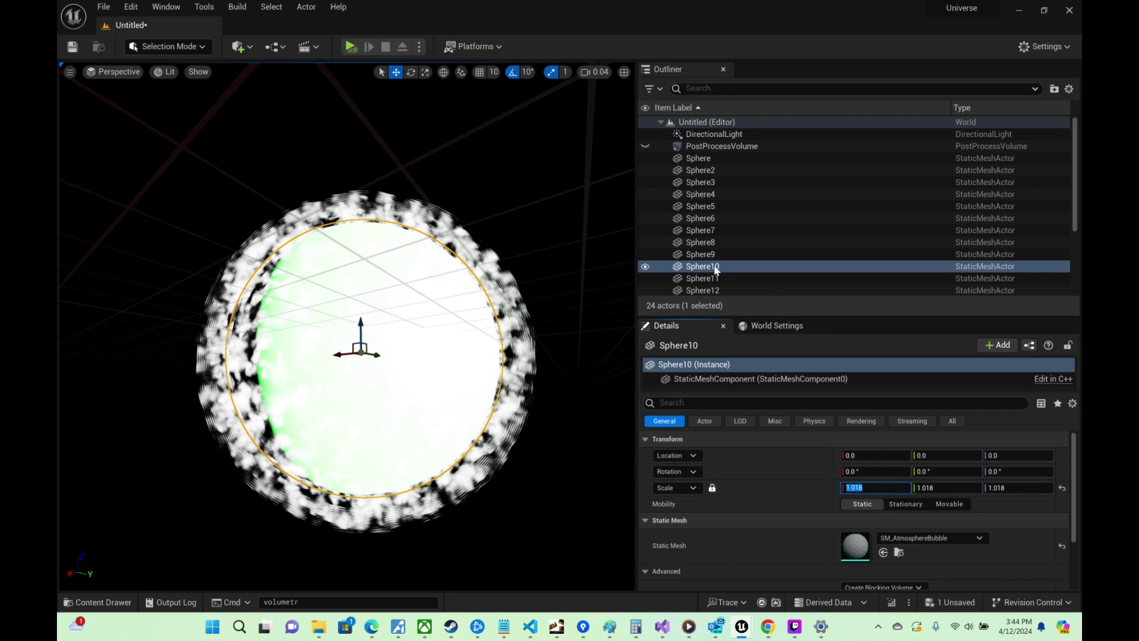
pyautogui.click(702, 278)
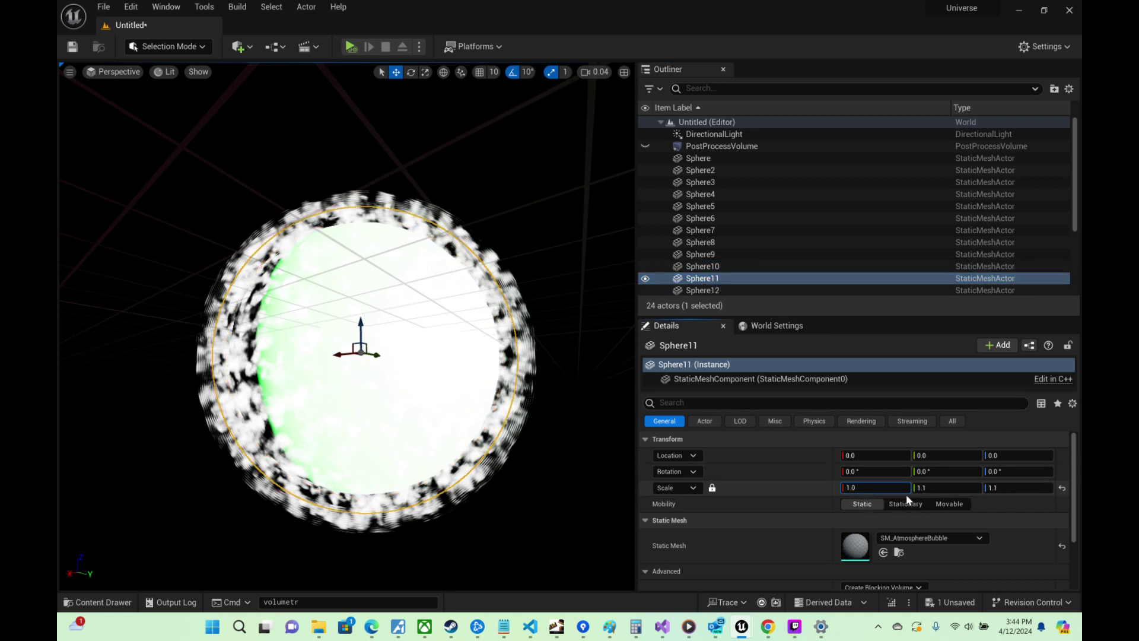
pyautogui.write('02')
pyautogui.press('Return')
# Step: Set Sphere12's scale to 1.022 and Sphere13's scale to 1.024 on all axes
pyautogui.click(700, 287)
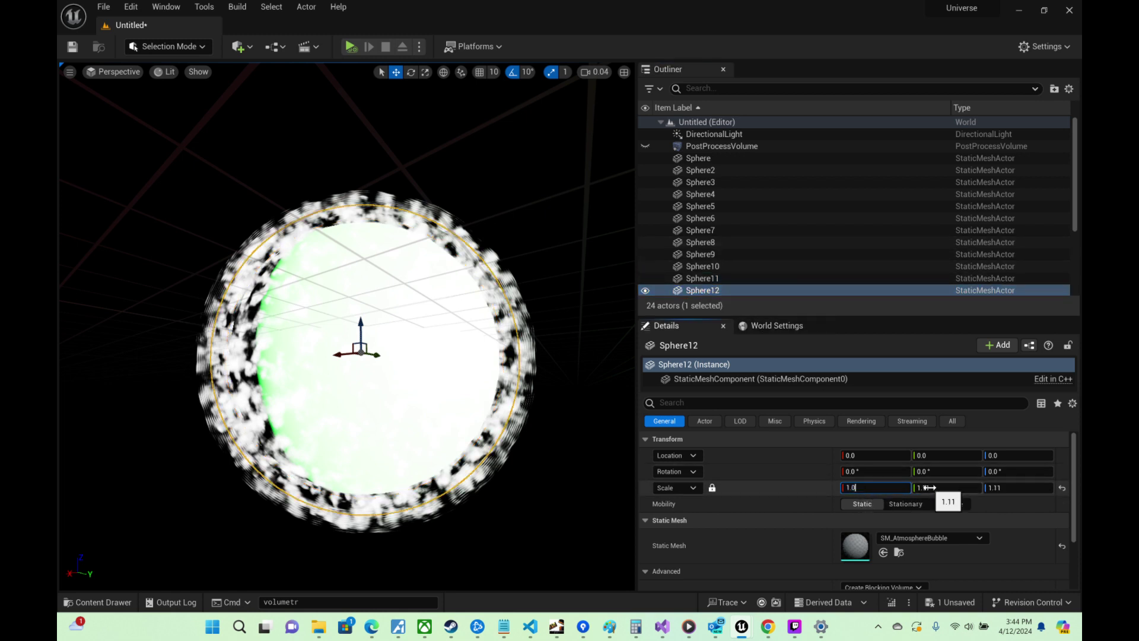
pyautogui.press('Return')
pyautogui.scroll(-5, 773, 241)
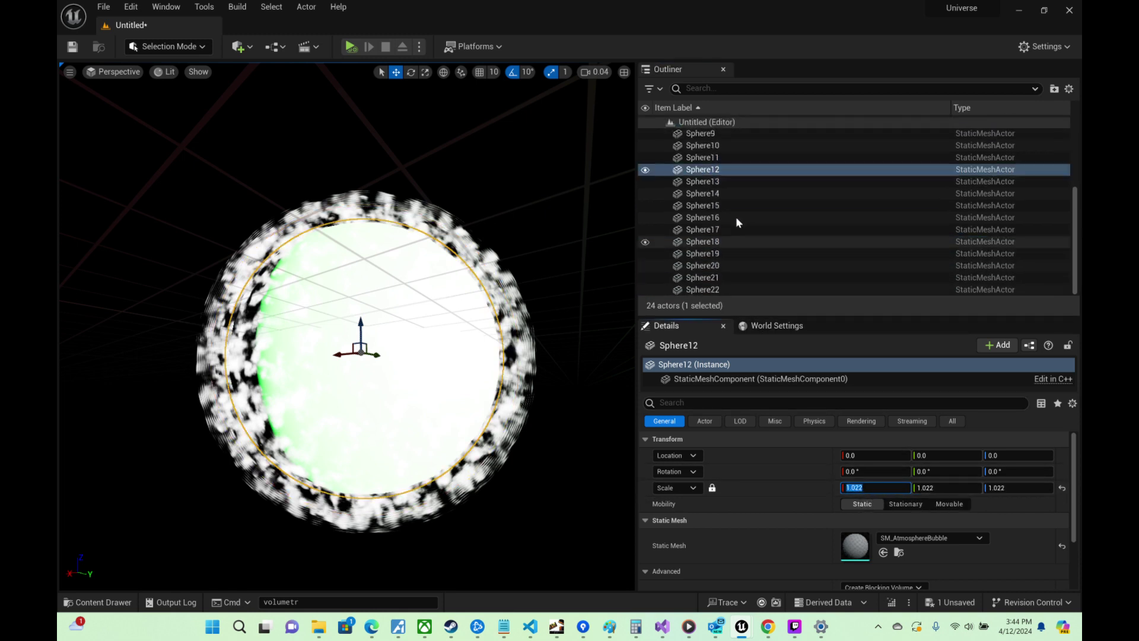
pyautogui.click(717, 183)
pyautogui.click(853, 487)
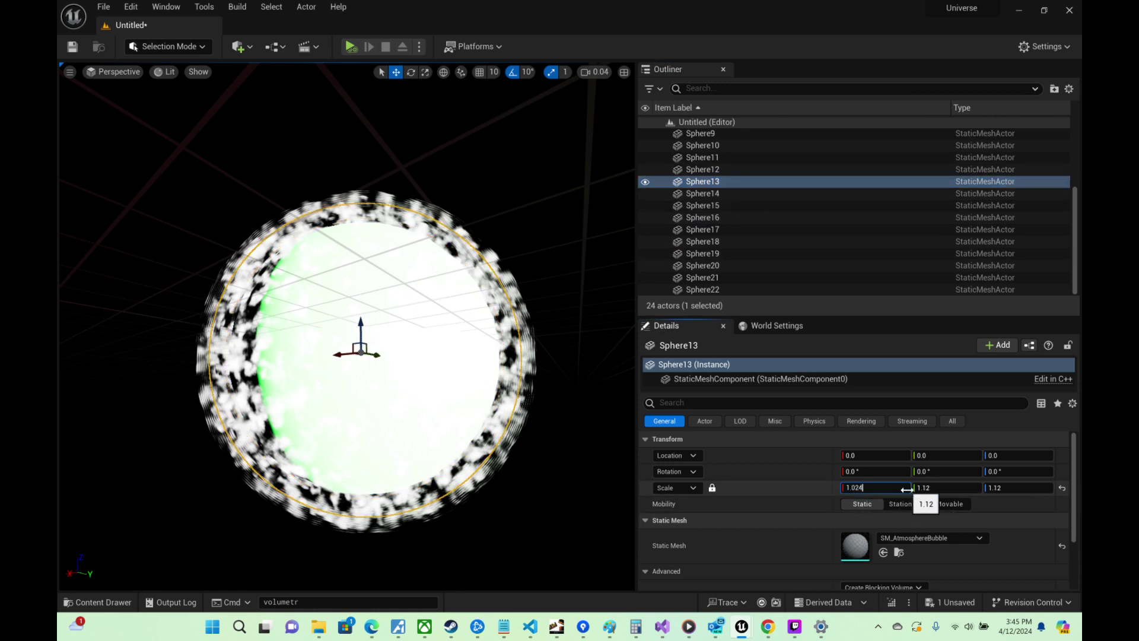
pyautogui.write('1.024')
pyautogui.press('Return')
# Step: Set Sphere14's scale to 1.026 and Sphere15's scale to 1.028 on all axes
pyautogui.click(706, 194)
pyautogui.click(853, 487)
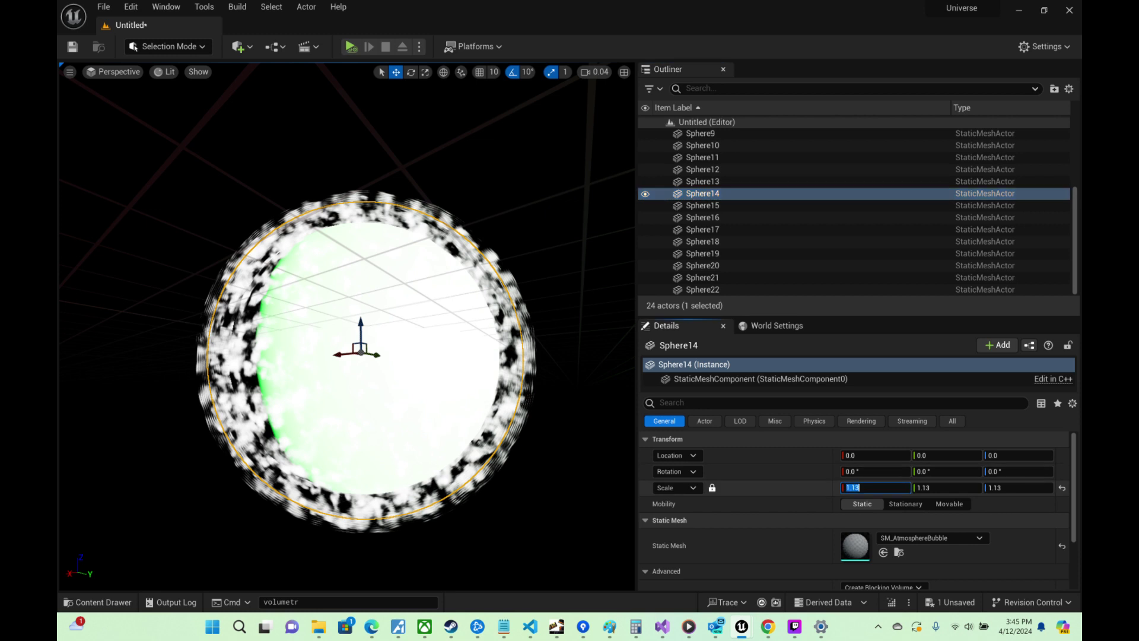
pyautogui.write('1.024')
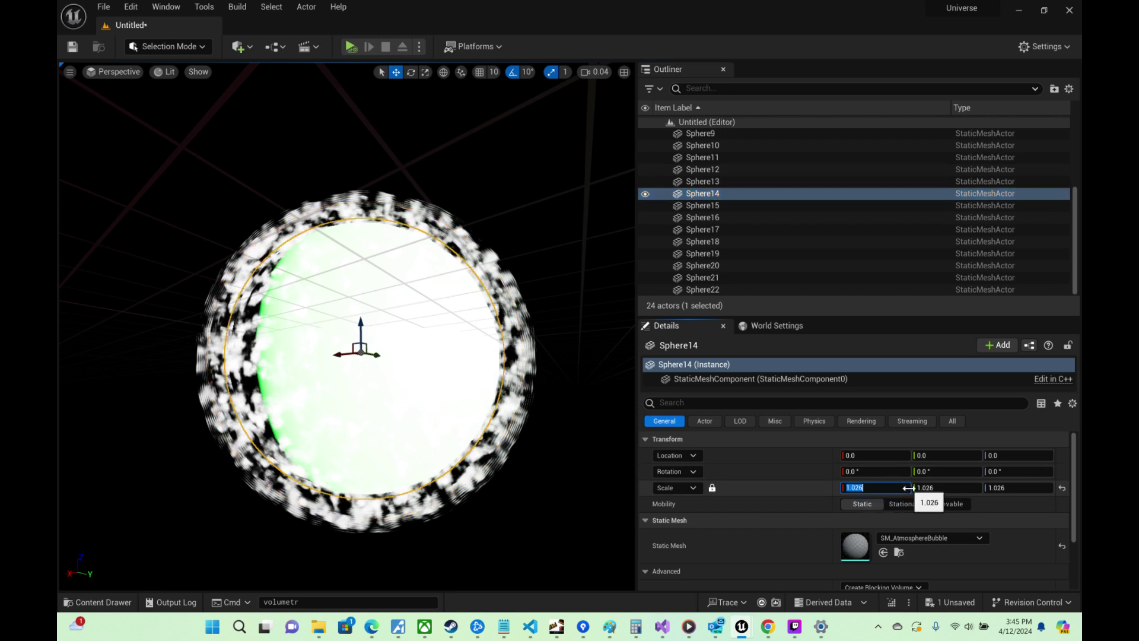
pyautogui.press('Return')
pyautogui.click(697, 205)
pyautogui.click(853, 488)
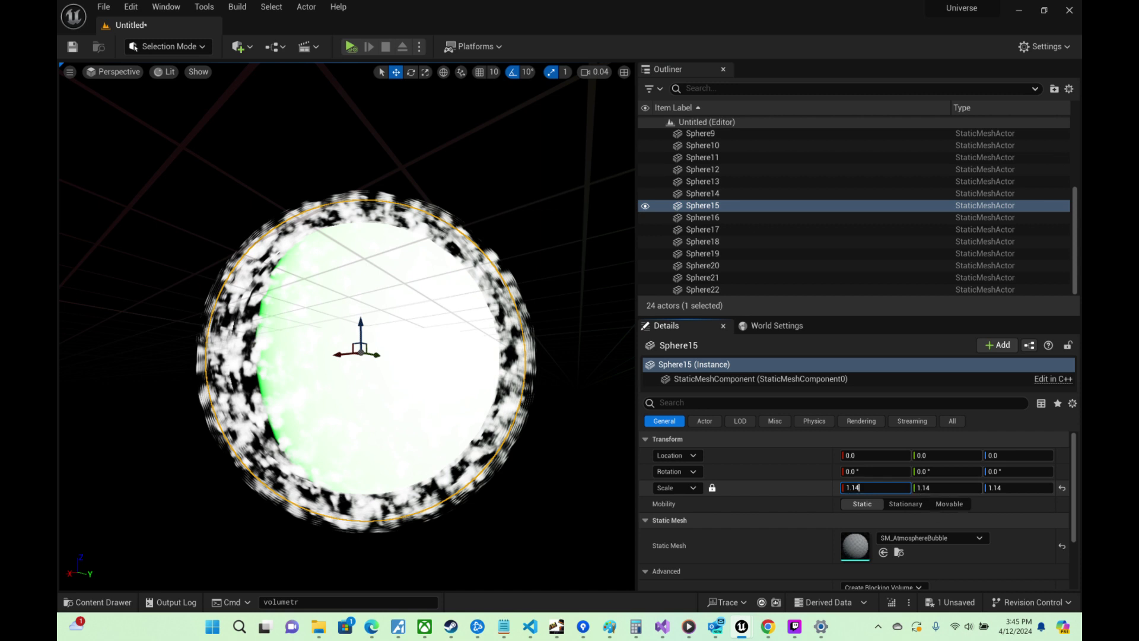
pyautogui.write('1.028')
pyautogui.press('Return')
# Step: Set Sphere16's scale to 1.03 on all axes and reduce Sphere17's scale uniformly
pyautogui.click(717, 218)
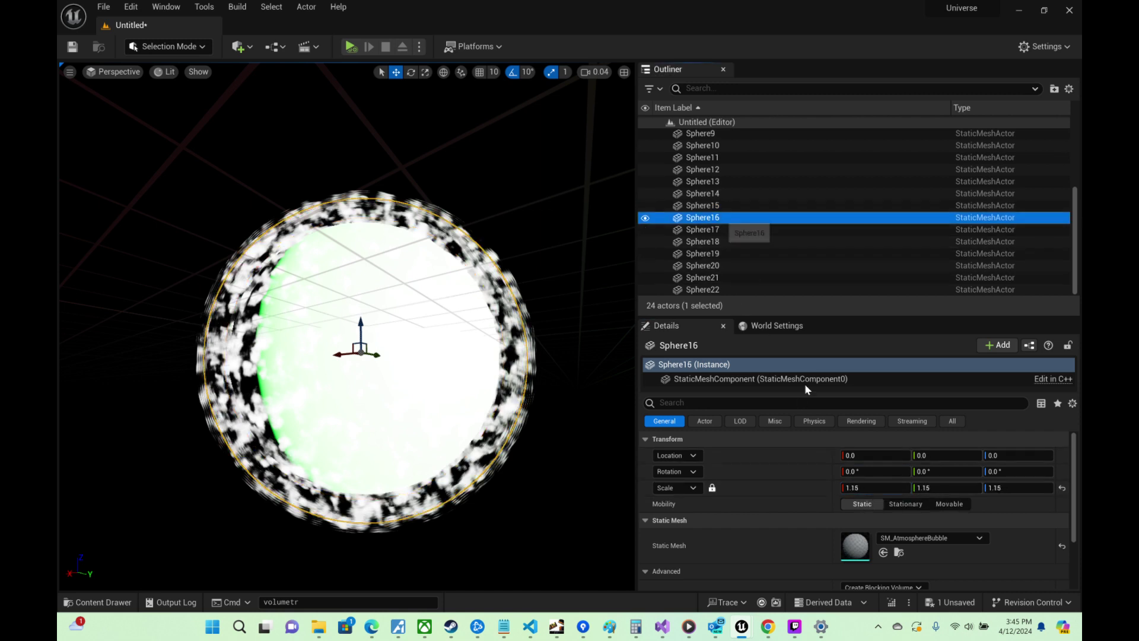
pyautogui.click(858, 488)
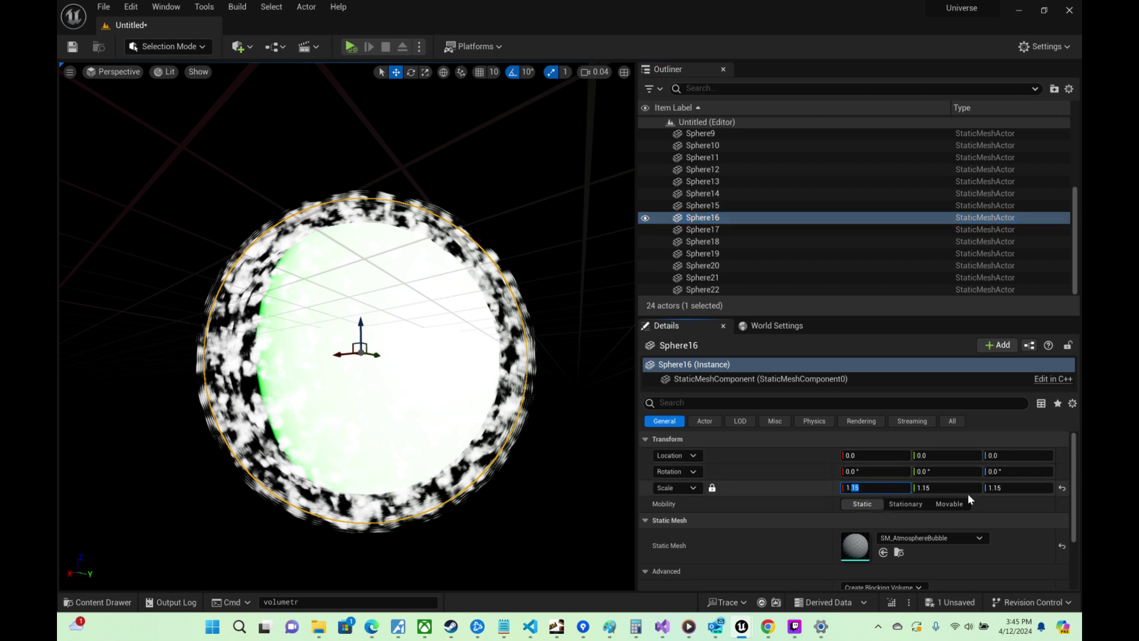
pyautogui.write('03')
pyautogui.press('Return')
pyautogui.click(711, 230)
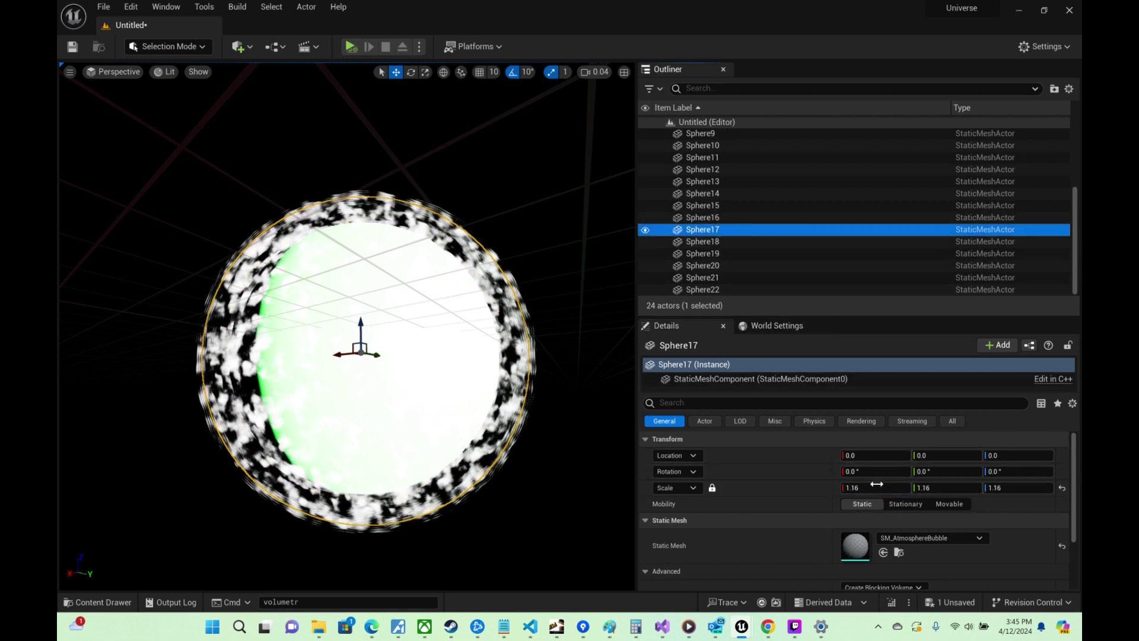
pyautogui.click(858, 487)
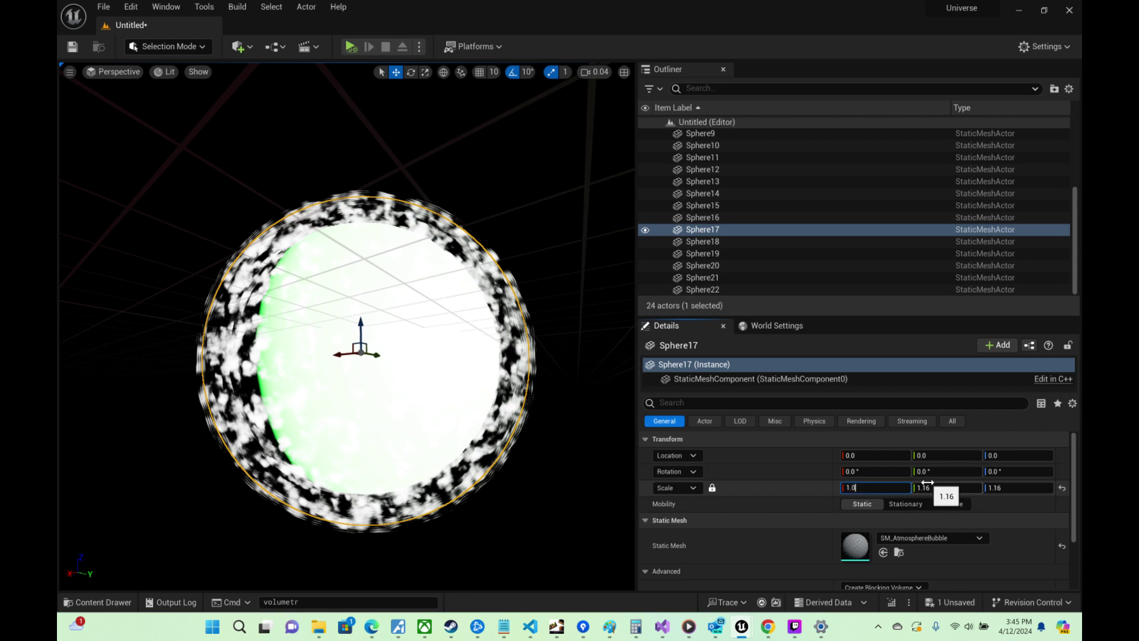
pyautogui.press('Return')
# Step: Set Sphere18's scale to 1.034 and Sphere19's scale to 1.036 on all axes
pyautogui.click(713, 242)
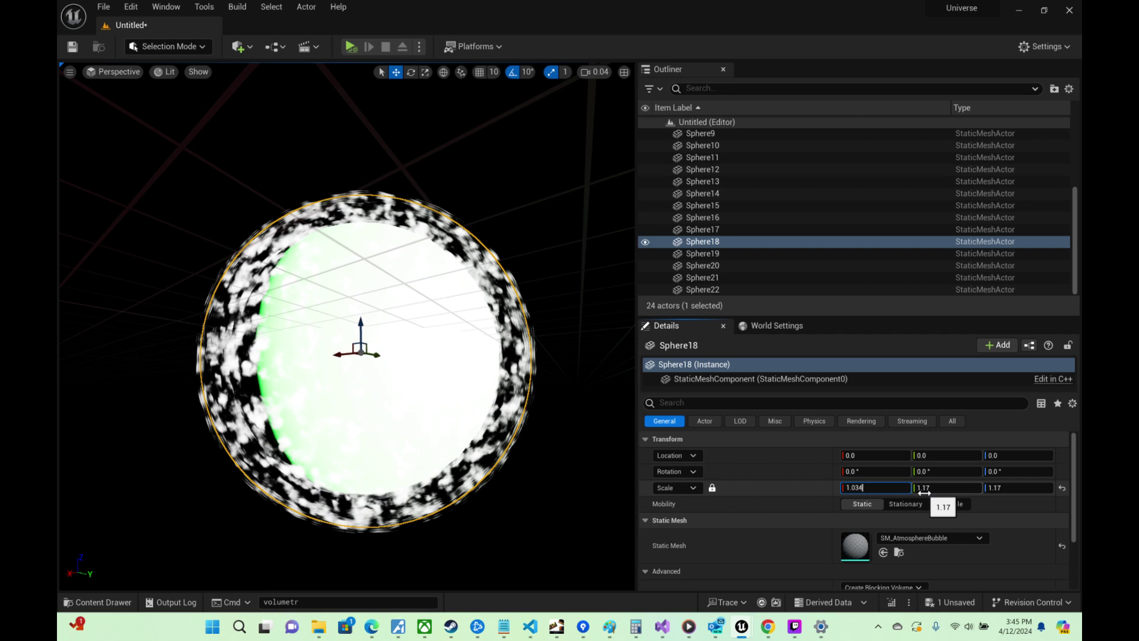
pyautogui.press('Return')
pyautogui.click(709, 254)
pyautogui.click(855, 486)
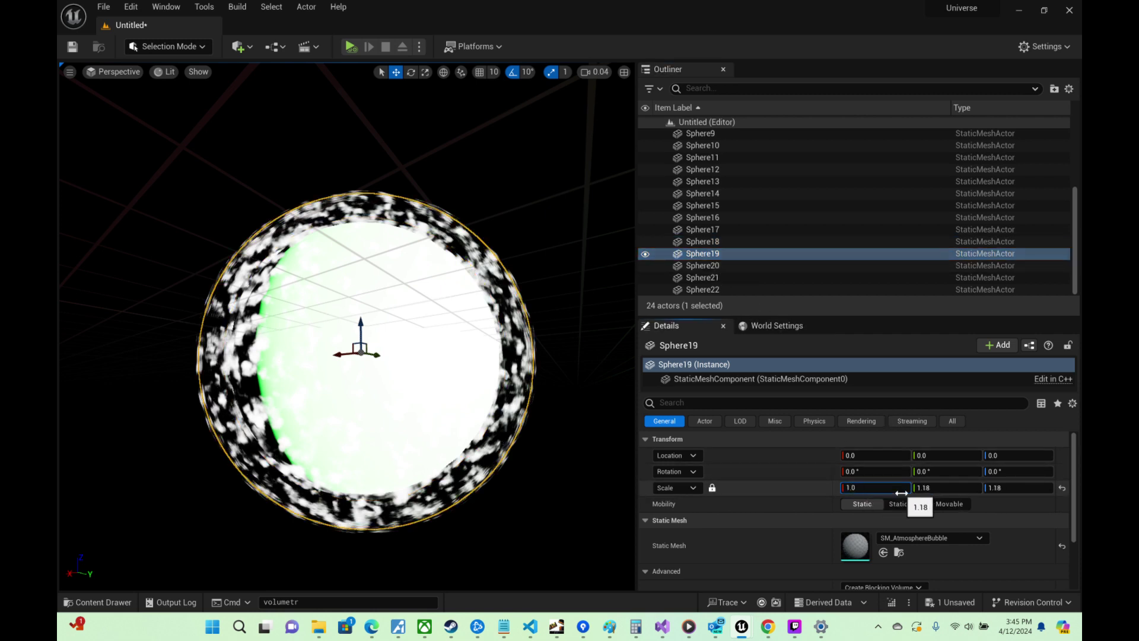
pyautogui.press('Return')
# Step: Reduce Sphere20's scale uniformly and set Sphere21's scale to 1.04 on all axes
pyautogui.click(703, 265)
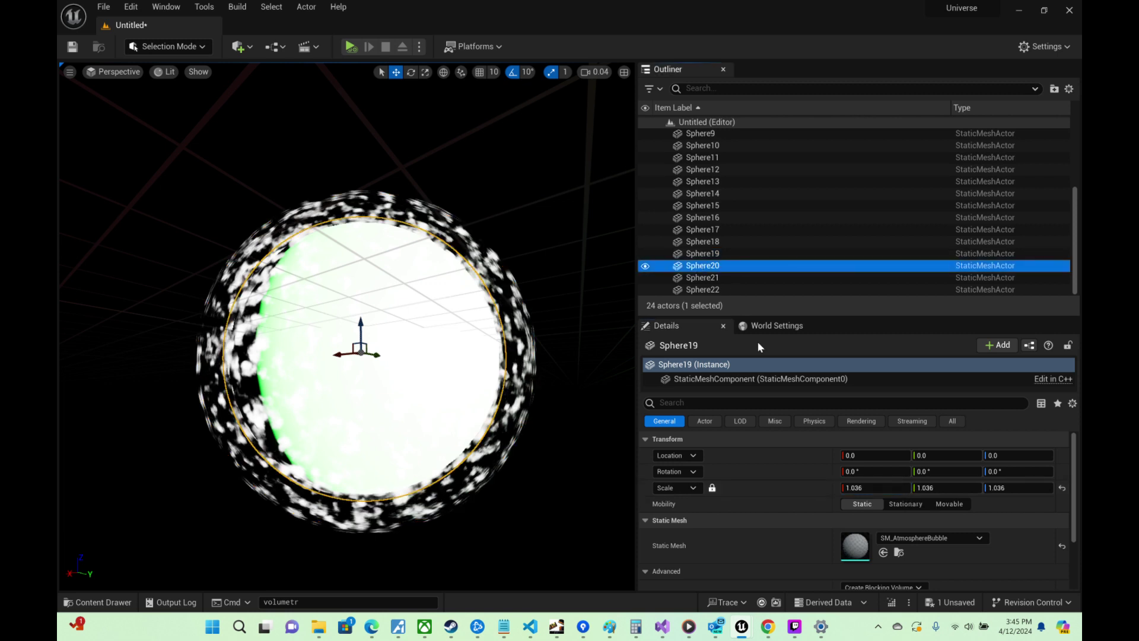
pyautogui.doubleClick(854, 488)
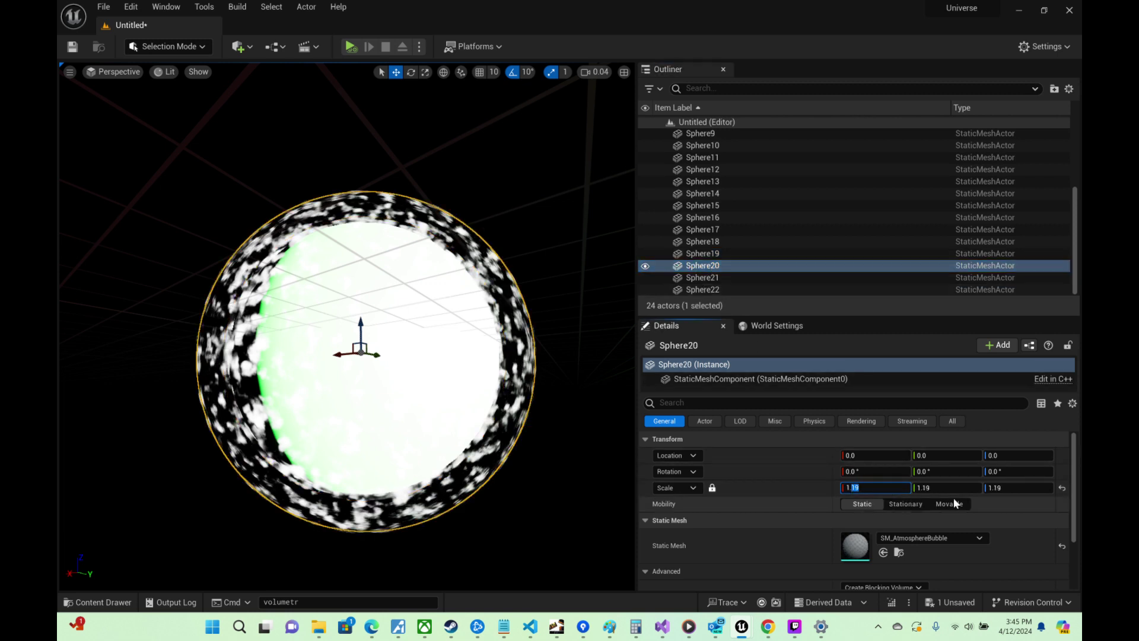
pyautogui.press('Return')
pyautogui.click(742, 277)
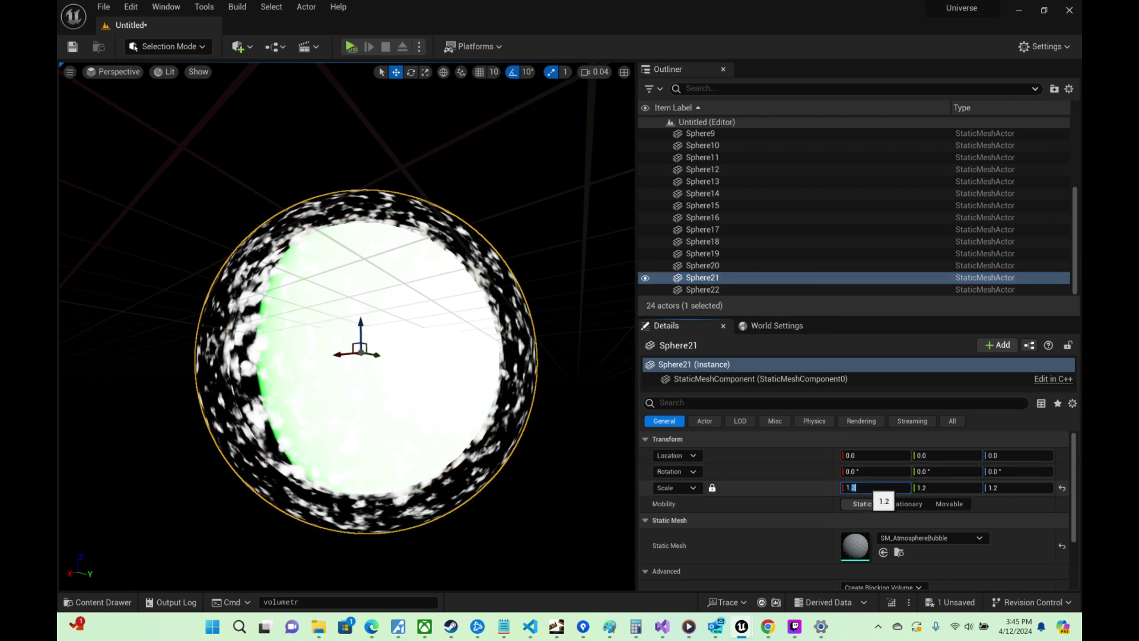
pyautogui.press('Return')
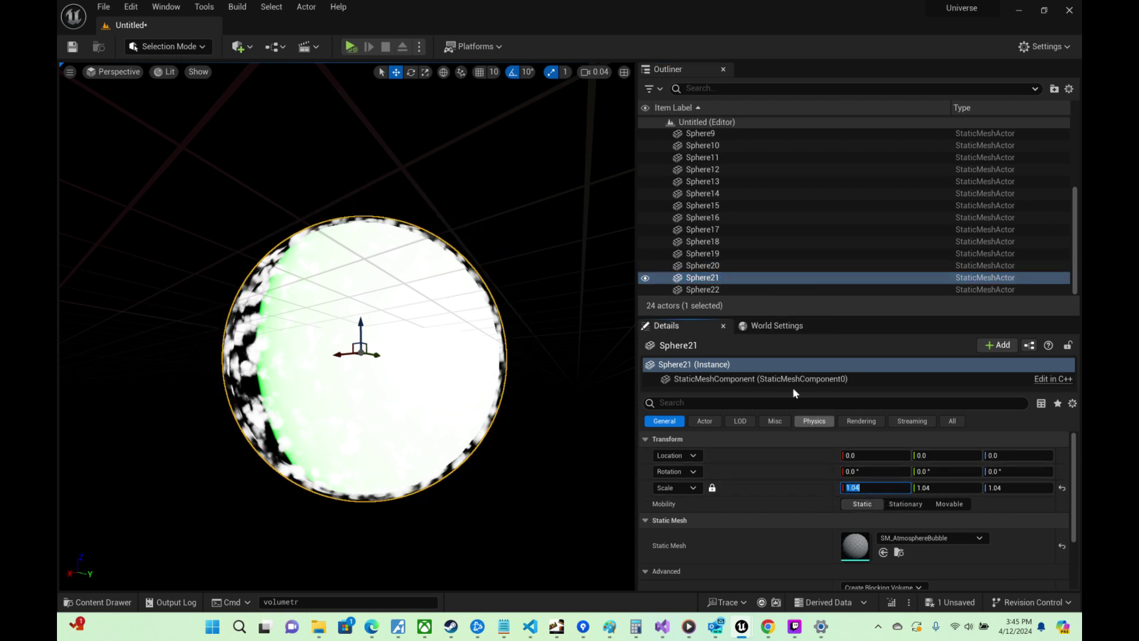
# Step: Examine the tightened cloud shells from another side of the planet, including their edge against the green surface
pyautogui.moveTo(428, 309); pyautogui.dragTo(775, 291, button='right')
pyautogui.press('w')
pyautogui.press('a')
pyautogui.scroll(-1, 439, 255)
pyautogui.moveTo(291, 291); pyautogui.dragTo(279, 291, button='right')
pyautogui.scroll(4, 842, 171)
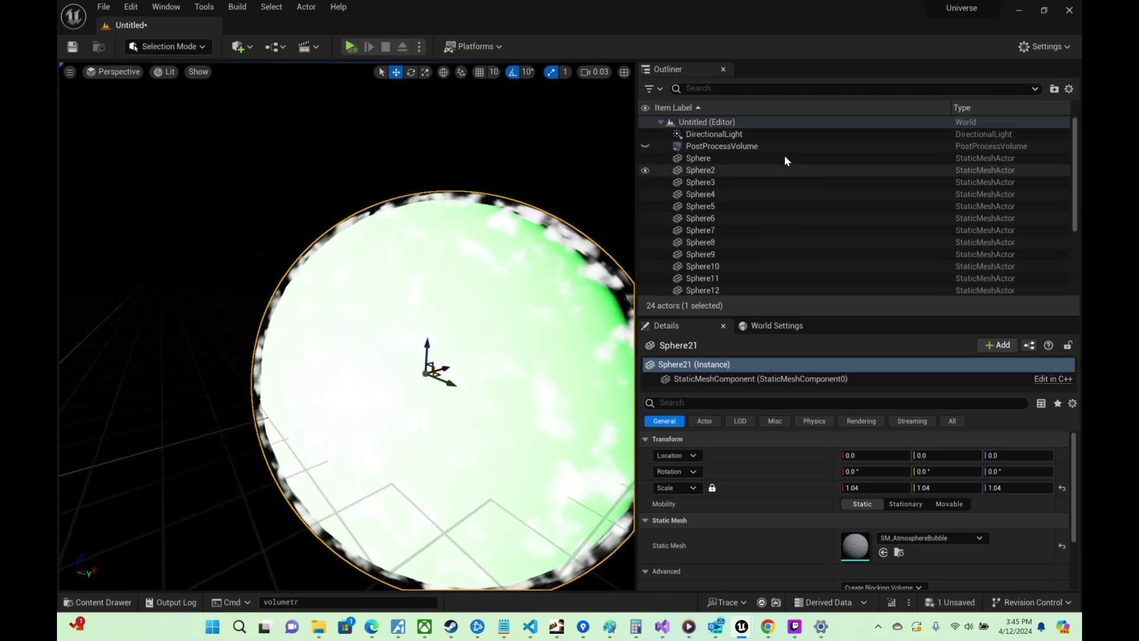
# Step: Set the DirectionalLight's intensity to 1 lux and check the dimmed planet and cloud shells from a slightly different view
pyautogui.click(733, 138)
pyautogui.click(866, 536)
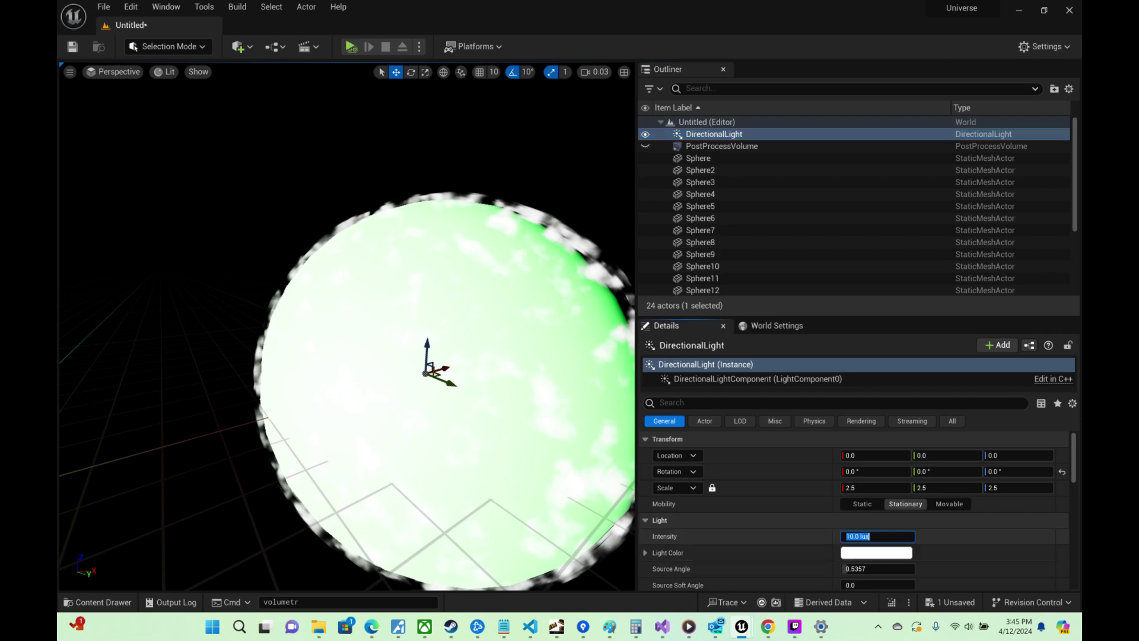
pyautogui.write('1')
pyautogui.press('Return')
pyautogui.moveTo(514, 386); pyautogui.dragTo(464, 404, button='right')
pyautogui.press('w')
pyautogui.press('s')
pyautogui.press('w')
pyautogui.scroll(-3, 531, 394)
pyautogui.press('s')
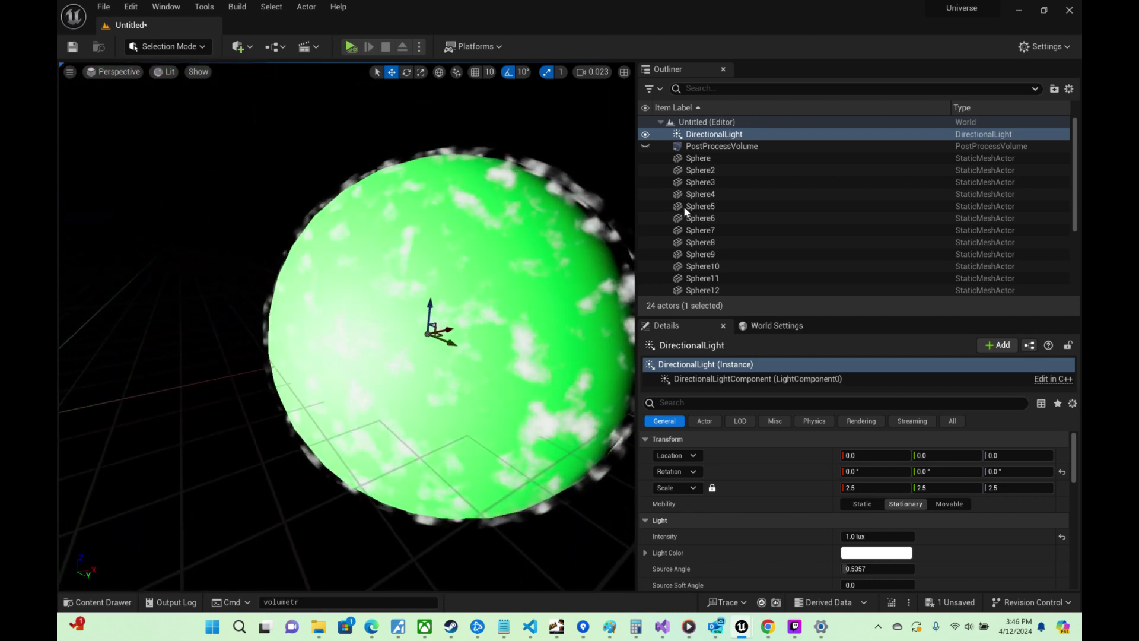
# Step: Try to scale all spheres from Sphere to Sphere22 uniformly together, and undo the scaling
pyautogui.click(703, 160)
pyautogui.scroll(-3, 732, 268)
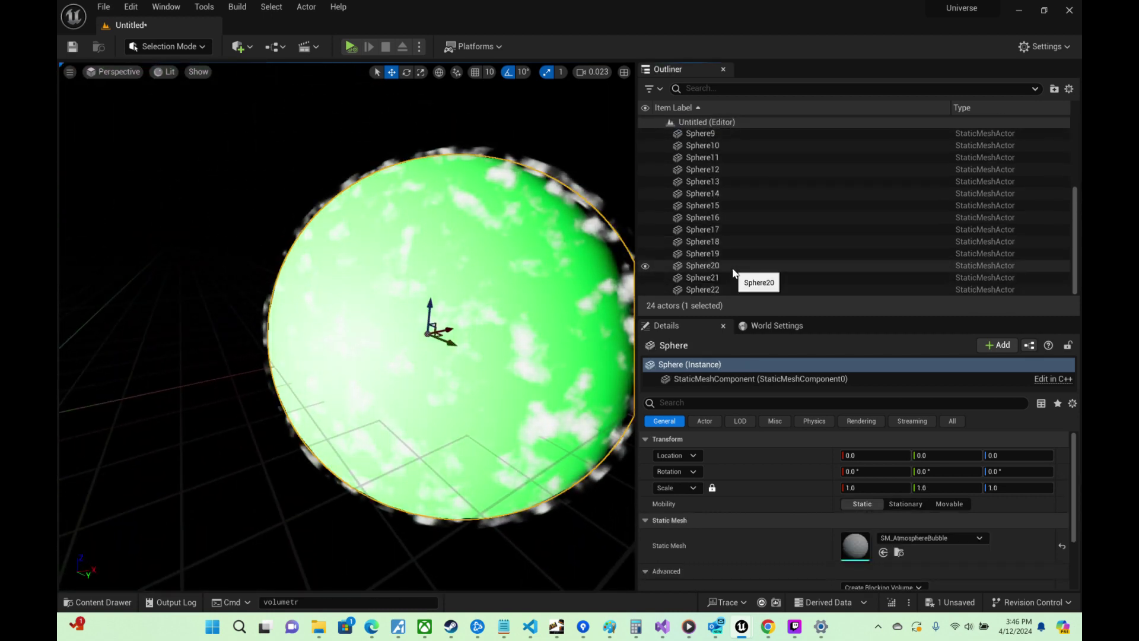
pyautogui.keyDown('shift'); pyautogui.click(724, 289); pyautogui.keyUp('shift')
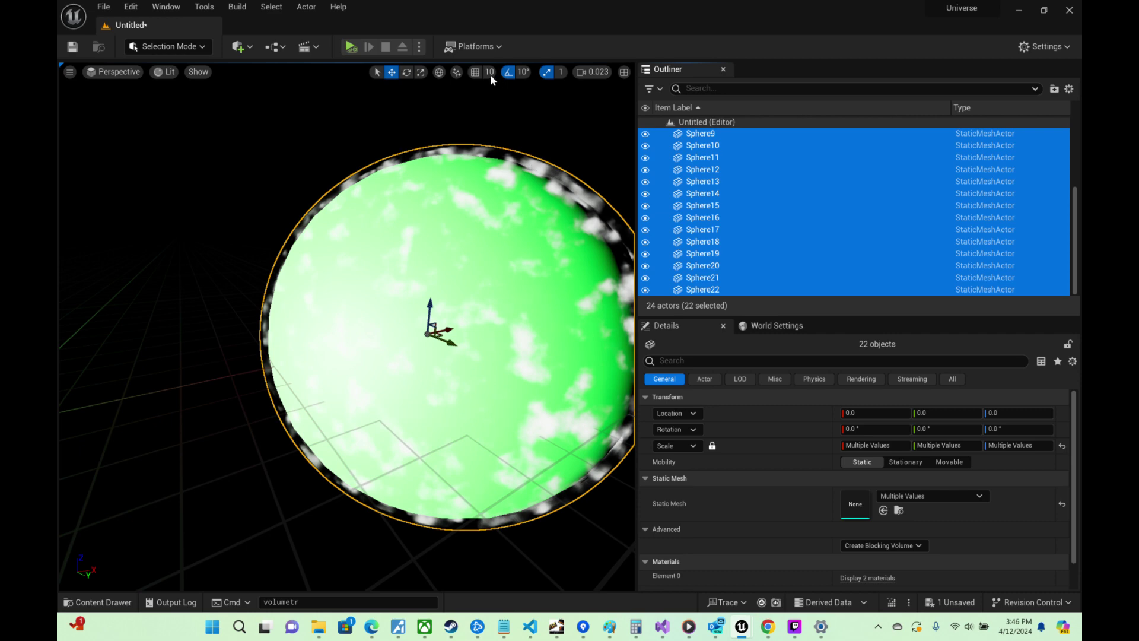
pyautogui.click(422, 73)
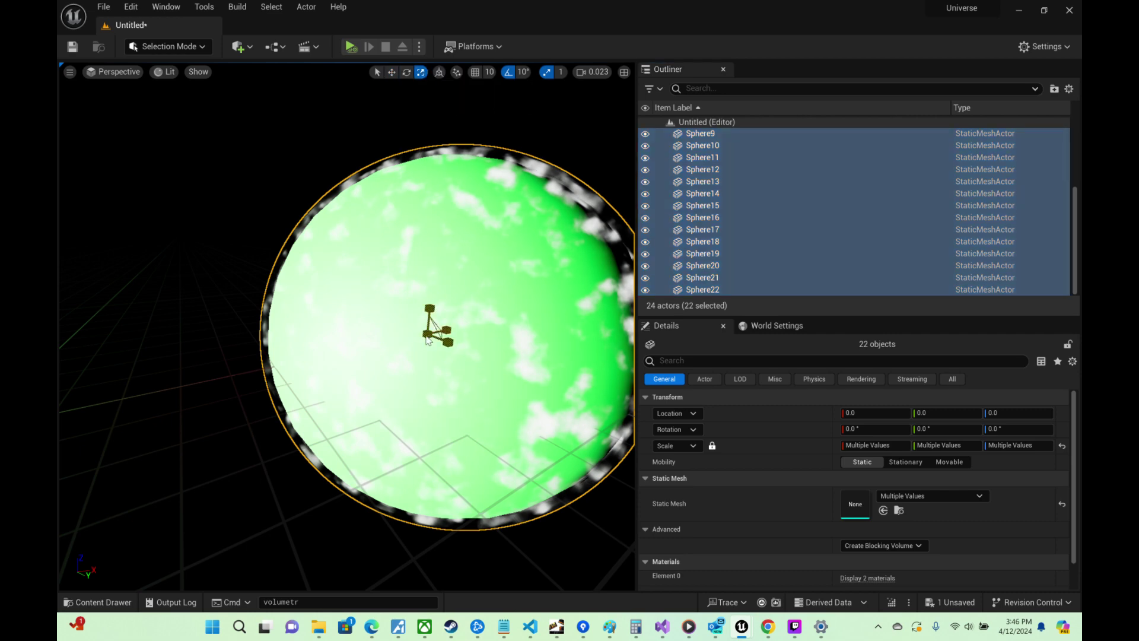
pyautogui.moveTo(427, 334); pyautogui.dragTo(449, 321)
pyautogui.hotkey('ctrl', 'z')
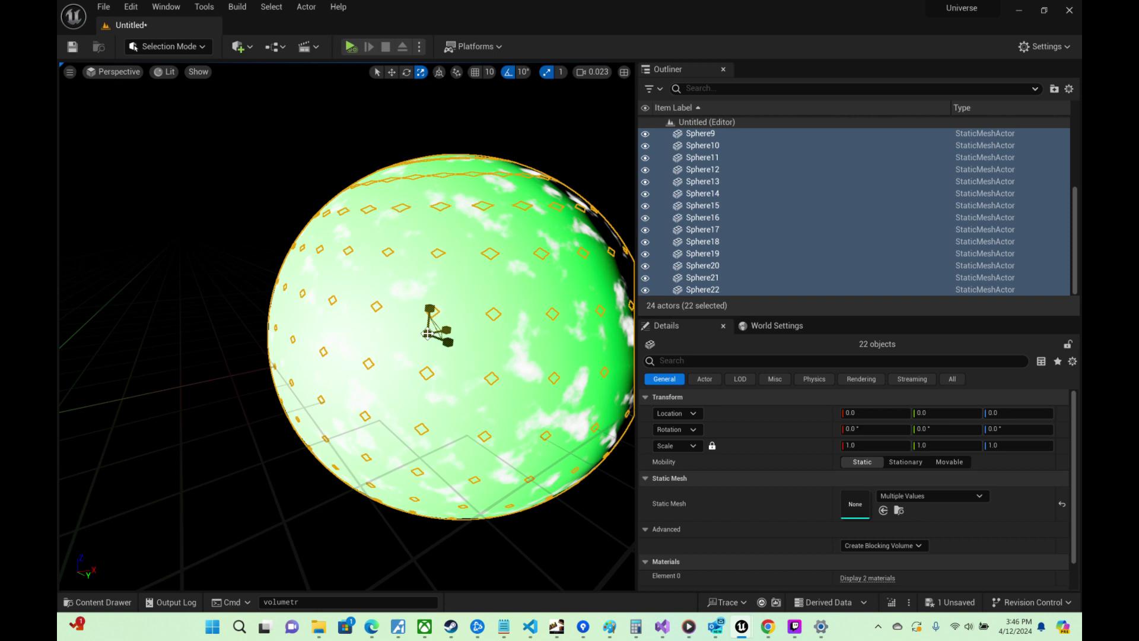
pyautogui.hotkey('ctrl', 'z')
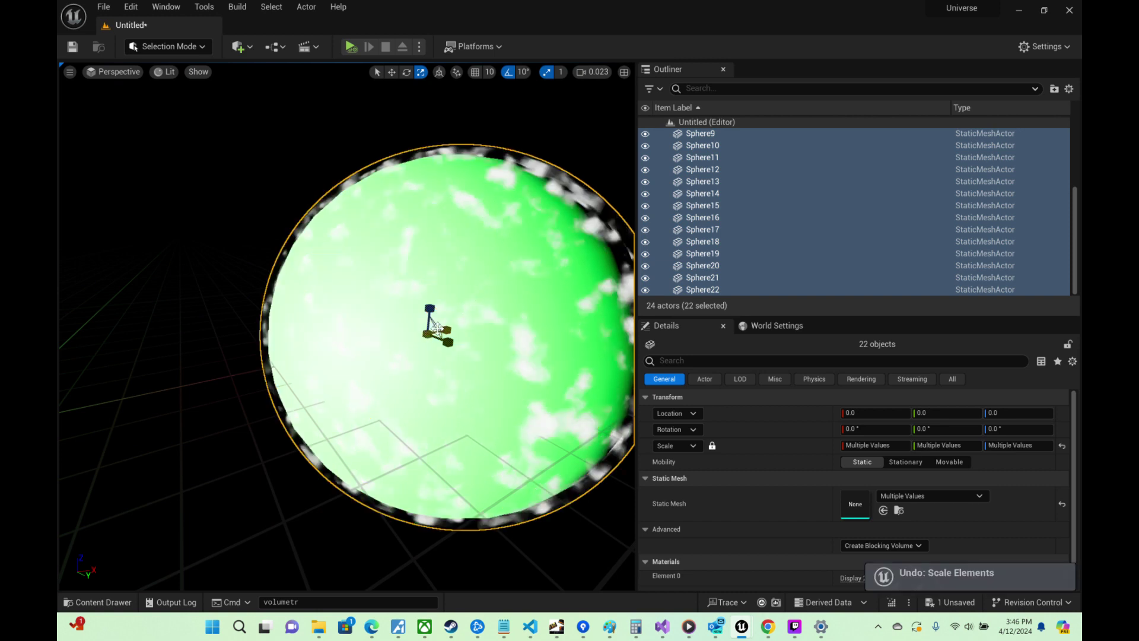
# Step: Attach Sphere2 through Sphere22 to Sphere as its children
pyautogui.scroll(4, 727, 206)
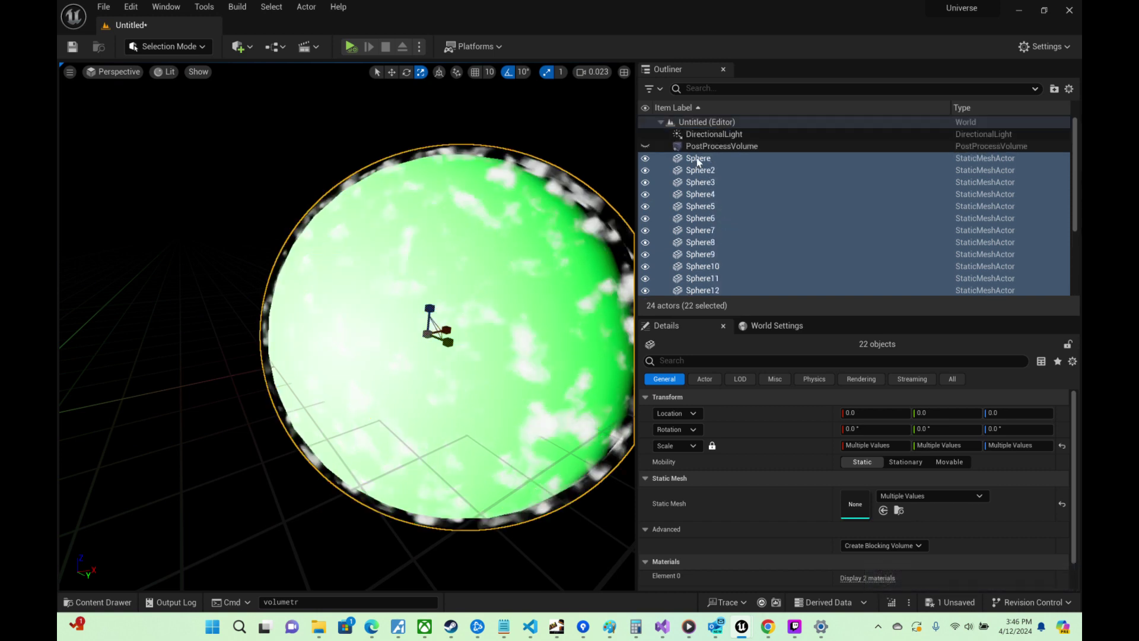
pyautogui.click(701, 172)
pyautogui.scroll(-4, 751, 214)
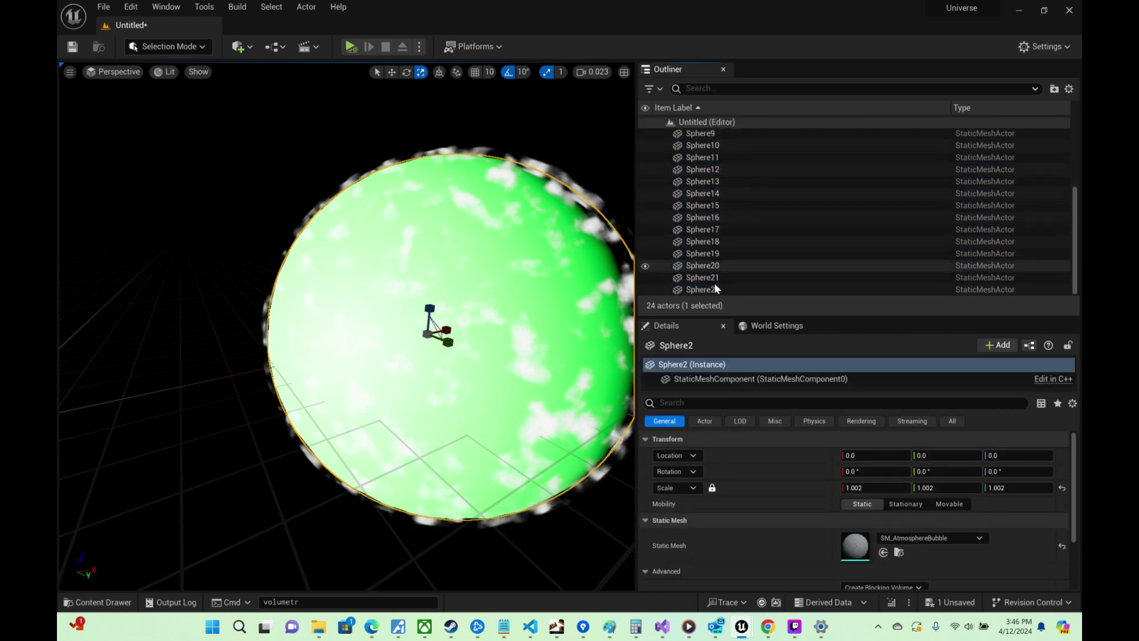
pyautogui.keyDown('shift'); pyautogui.click(739, 289); pyautogui.keyUp('shift')
pyautogui.scroll(4, 786, 212)
pyautogui.moveTo(696, 172); pyautogui.dragTo(710, 162)
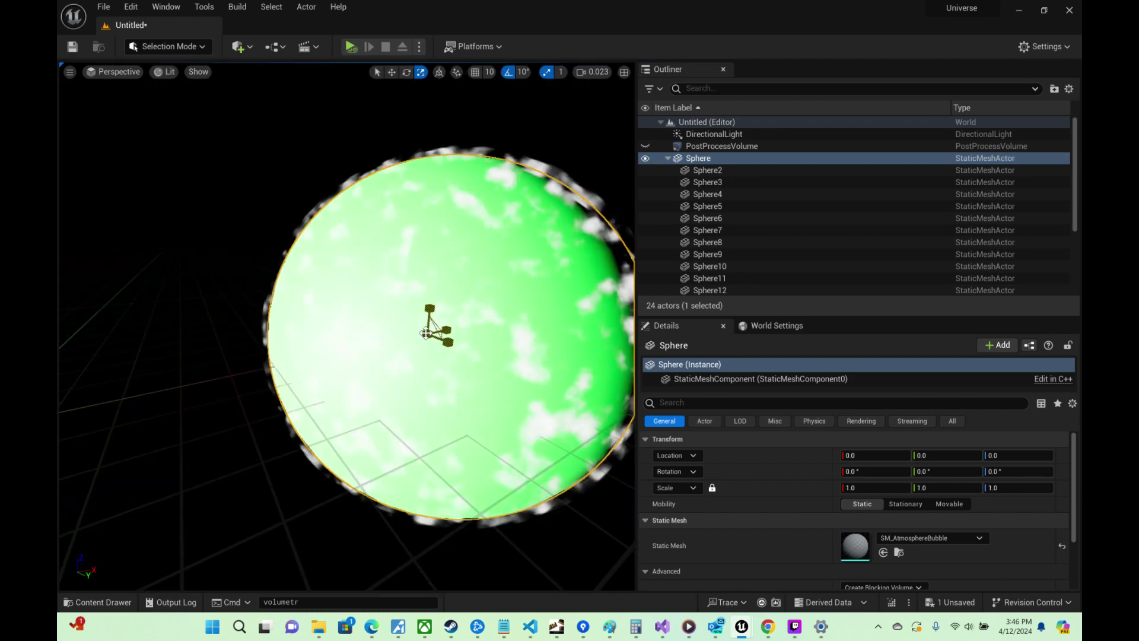
# Step: Try scaling the parent Sphere uniformly to about 1.32 with scale snapping off, and undo the scaling
pyautogui.click(478, 75)
pyautogui.hotkey('ctrl', 'z')
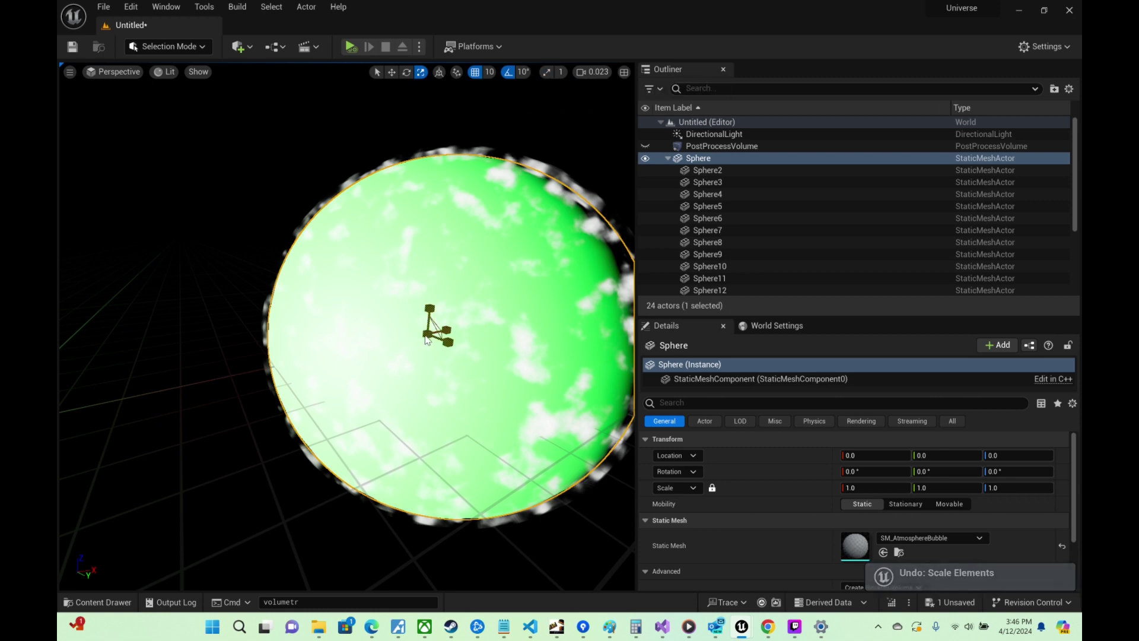
pyautogui.moveTo(426, 340); pyautogui.dragTo(446, 326)
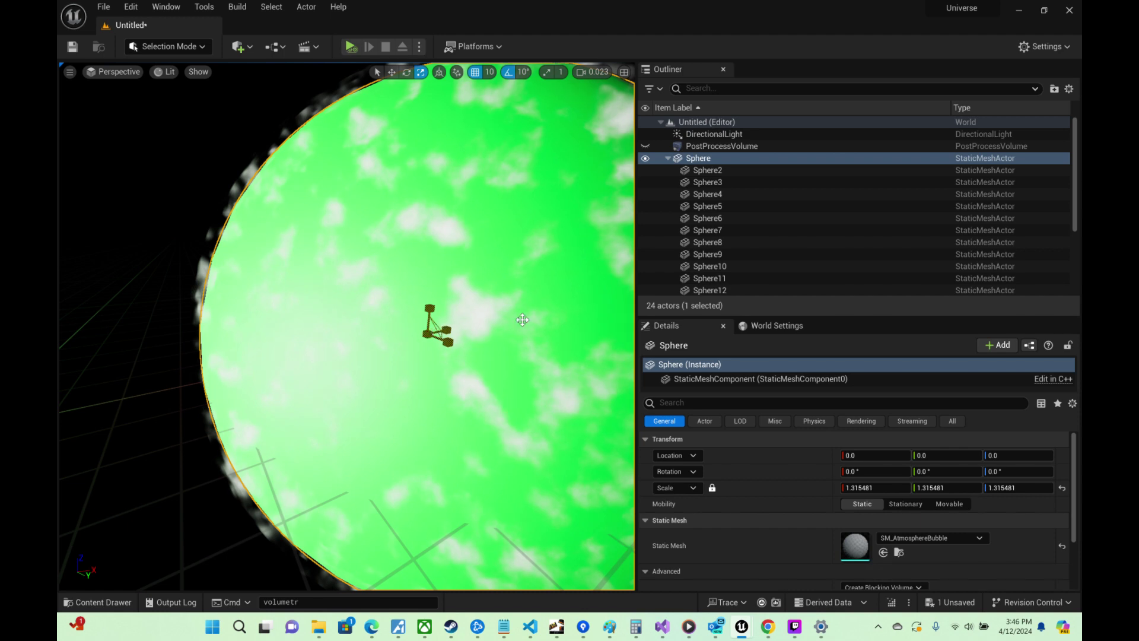
pyautogui.hotkey('ctrl', 'z')
# Step: Start moving Sphere22 up through the hierarchy from its place among Sphere's children
pyautogui.scroll(-3, 814, 234)
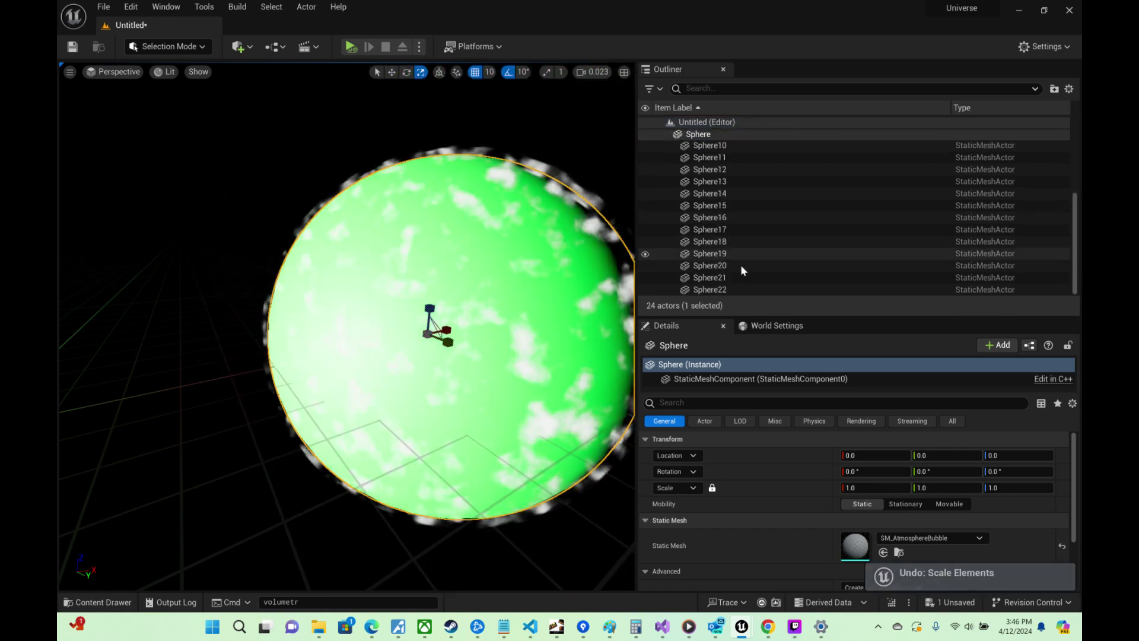
pyautogui.click(723, 290)
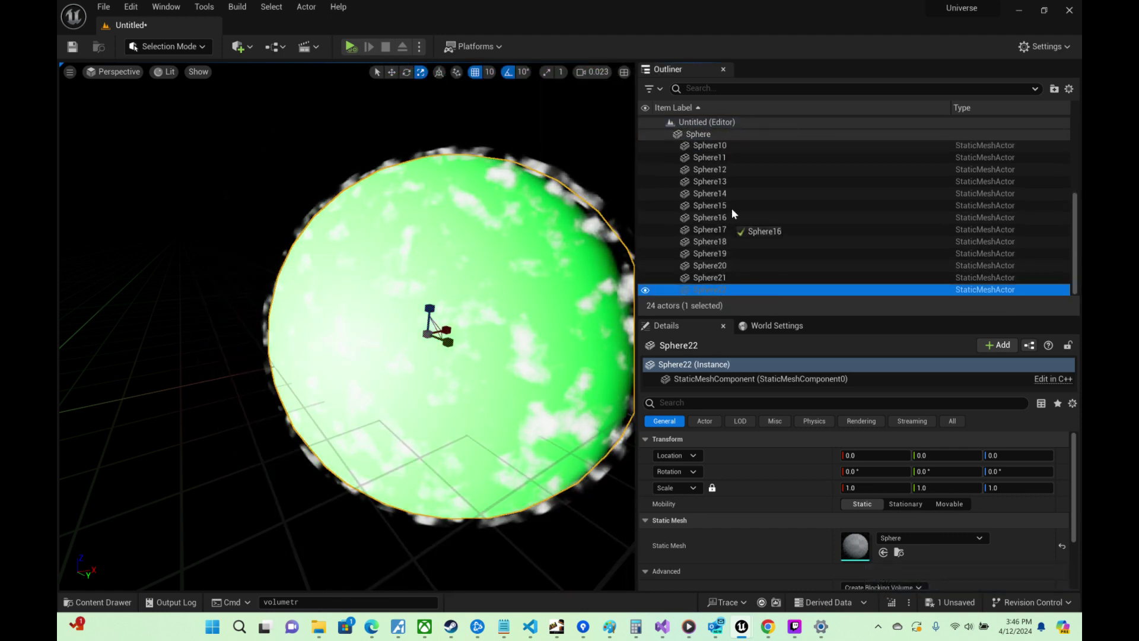
# Step: Detach Sphere22 from the parent Sphere so it sits at the top level of the level hierarchy
pyautogui.scroll(5, 743, 200)
pyautogui.moveTo(732, 209); pyautogui.dragTo(721, 293)
pyautogui.scroll(-5, 754, 261)
pyautogui.rightClick(722, 293)
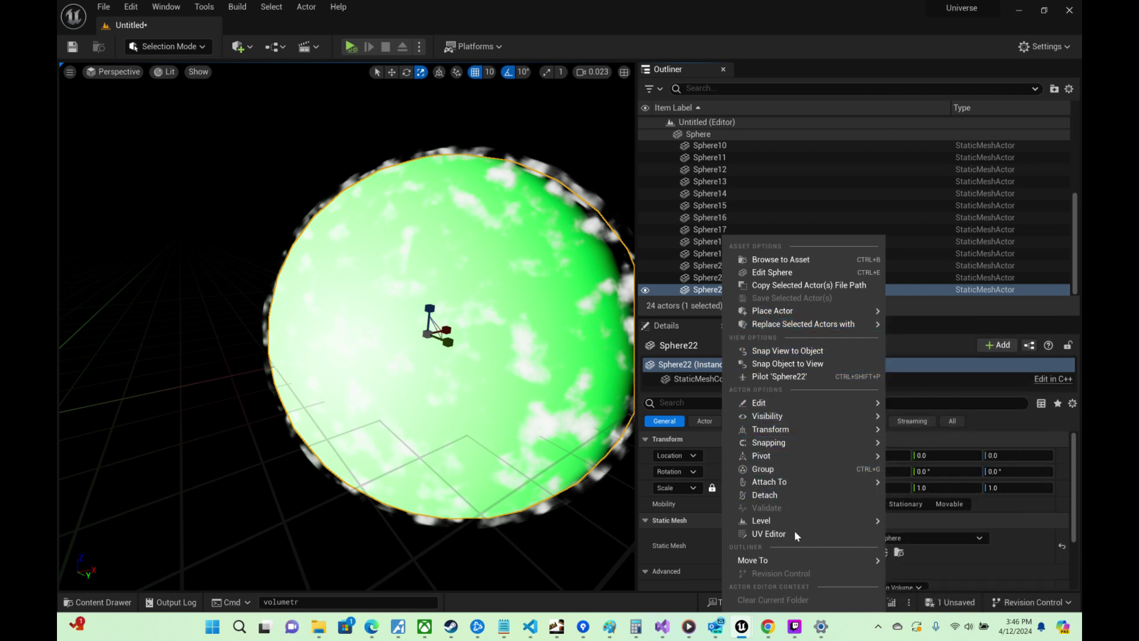
pyautogui.click(778, 495)
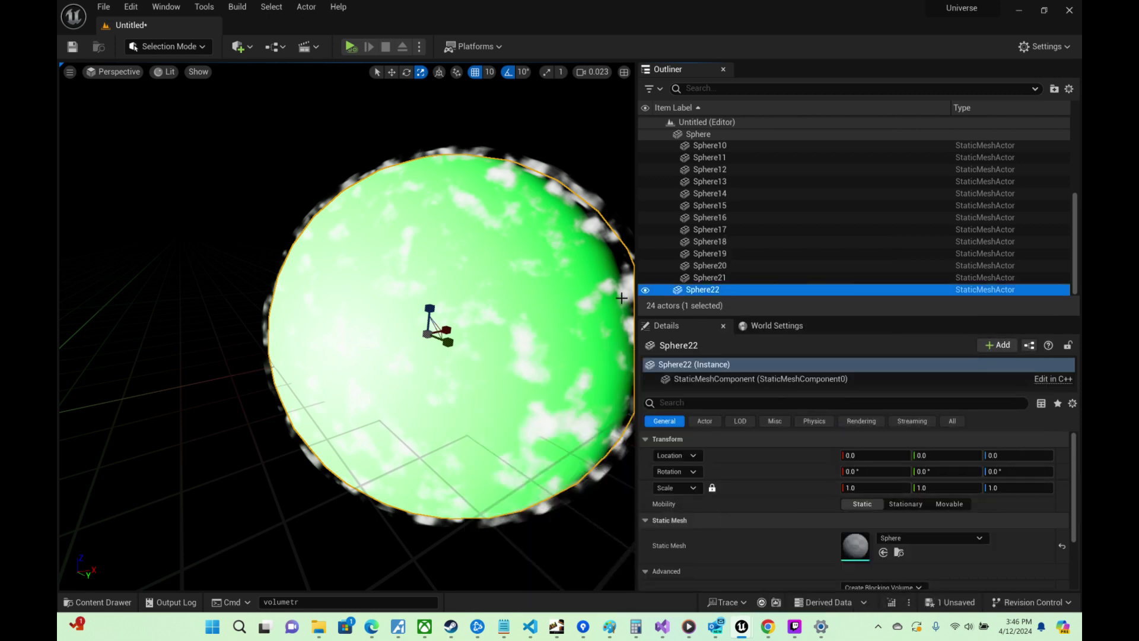
# Step: Select the parent Sphere and scale it up uniformly to about 1.07
pyautogui.scroll(5, 750, 239)
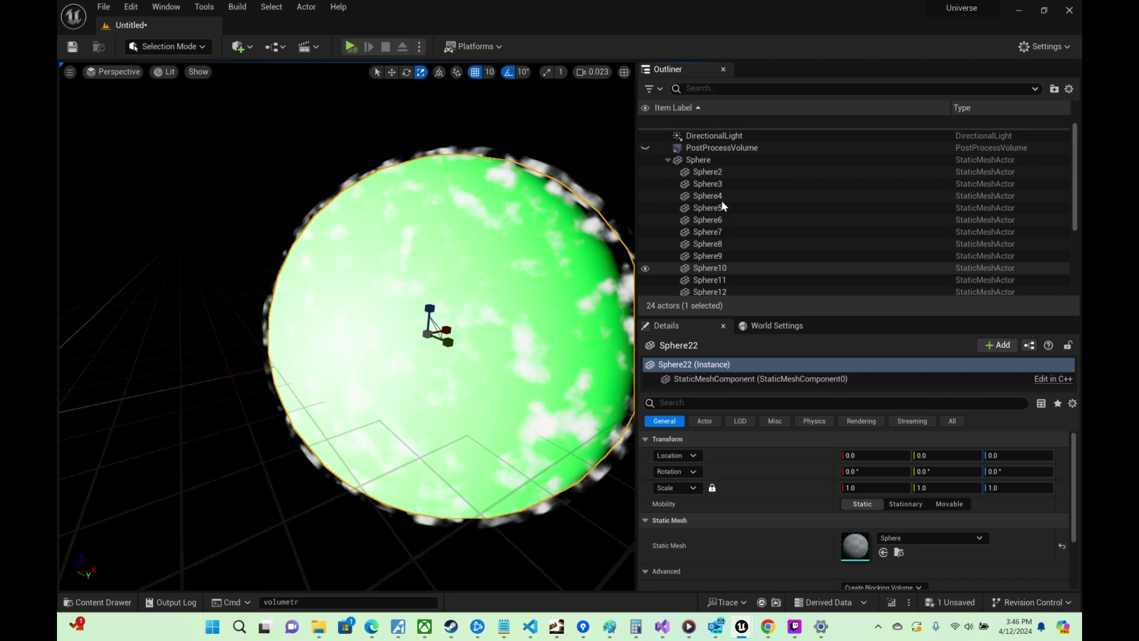
pyautogui.click(706, 159)
pyautogui.moveTo(427, 334)
pyautogui.mouseDown()
pyautogui.moveTo(490, 297)
pyautogui.moveTo(434, 330)
pyautogui.mouseUp()
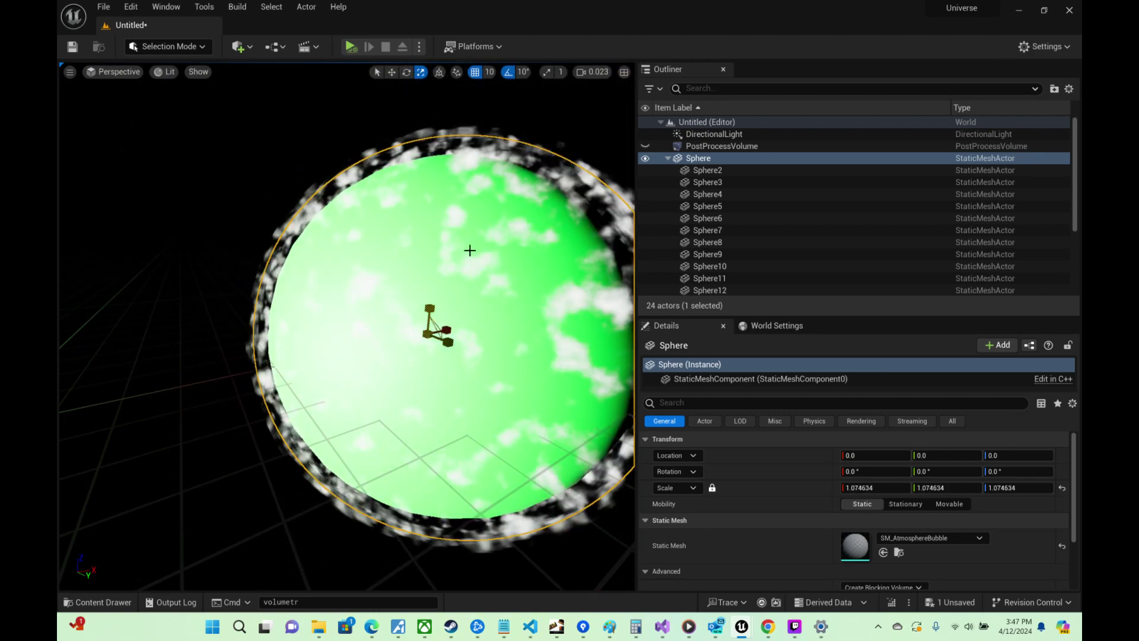
# Step: Set the scale of the parent Sphere that holds the cloud shells to 100 on all axes
pyautogui.moveTo(468, 250)
pyautogui.mouseDown(button='right')
pyautogui.moveTo(496, 208)
pyautogui.moveTo(471, 164)
pyautogui.moveTo(469, 221)
pyautogui.moveTo(488, 254)
pyautogui.mouseUp(button='right')
pyautogui.press('w')
pyautogui.press('s')
pyautogui.scroll(4, 471, 201)
pyautogui.scroll(4, 478, 229)
pyautogui.press('a')
pyautogui.press('w')
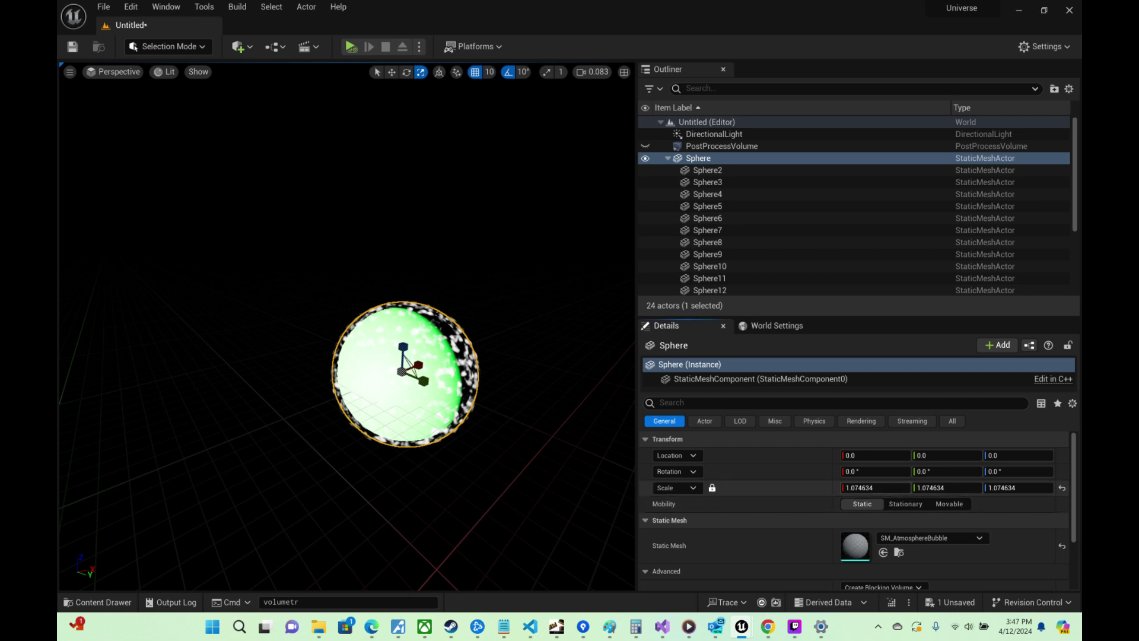
pyautogui.press('Return')
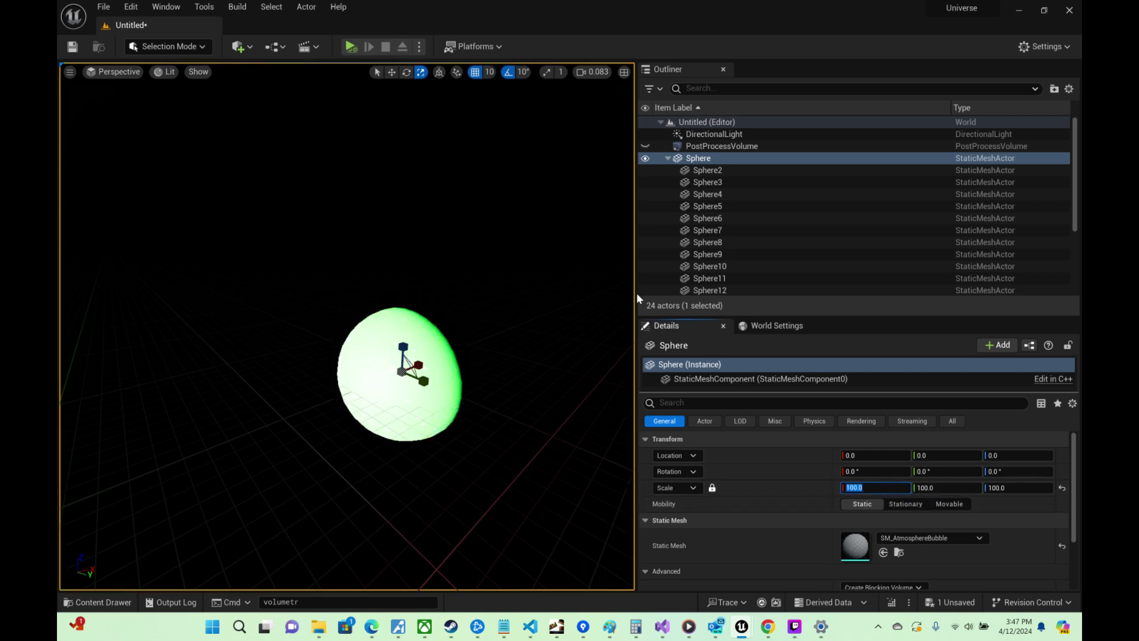
# Step: Select the green planet, Sphere22, and set its scale to 90 on all axes
pyautogui.press('s')
pyautogui.moveTo(356, 309); pyautogui.dragTo(442, 298, button='right')
pyautogui.scroll(5, 460, 299)
pyautogui.press('w')
pyautogui.press('w')
pyautogui.scroll(-1, 439, 300)
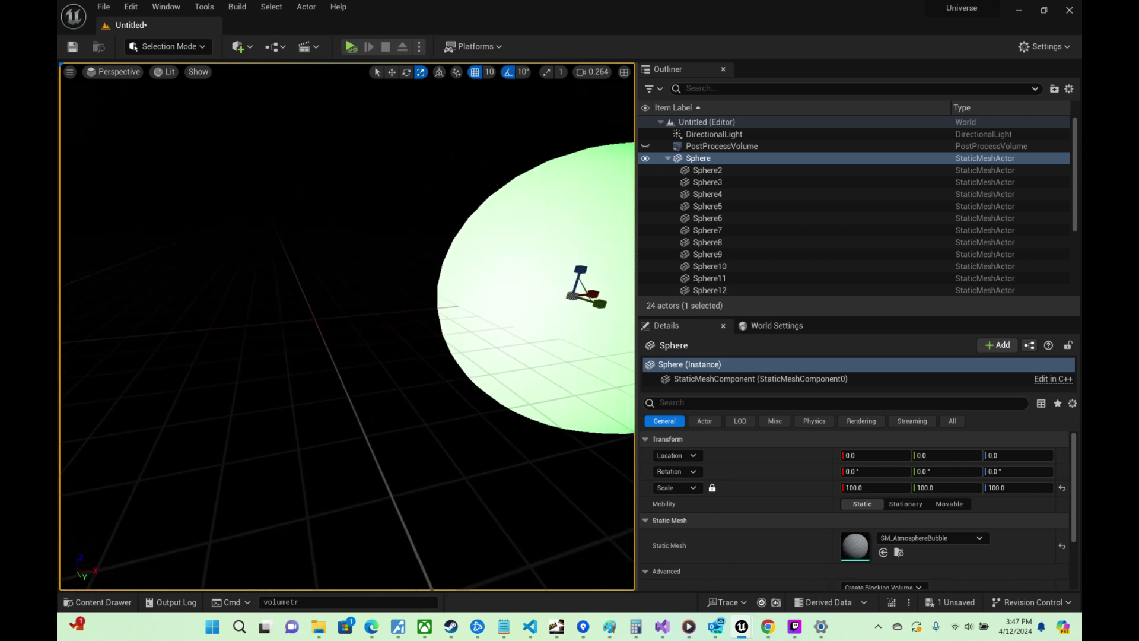
pyautogui.click(529, 288)
pyautogui.scroll(1, 746, 279)
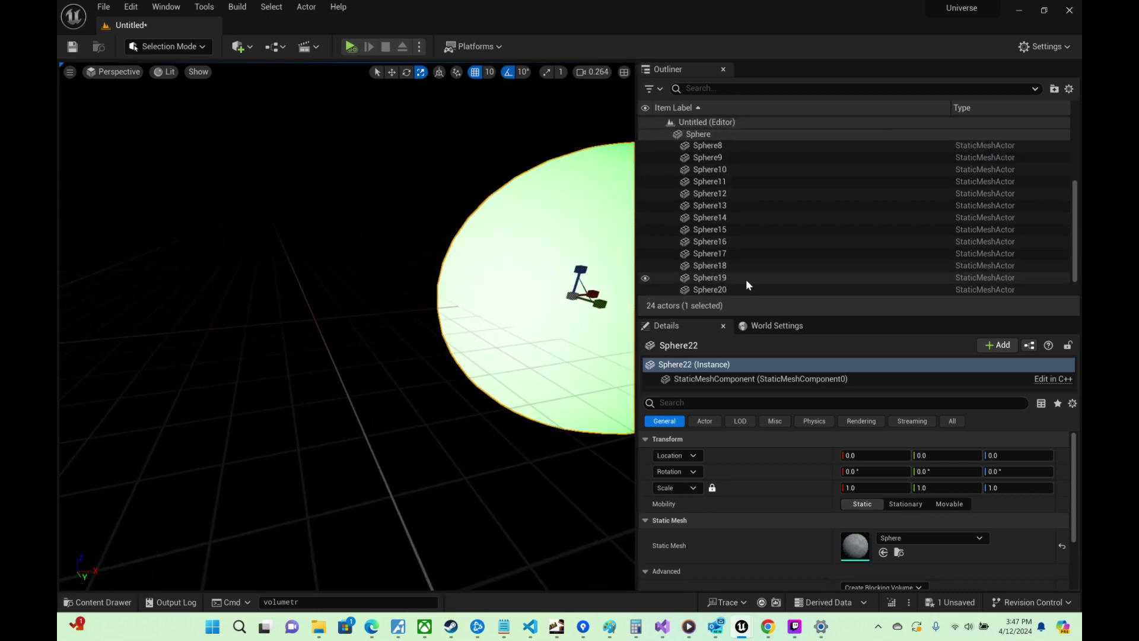
pyautogui.click(865, 488)
pyautogui.write('90')
pyautogui.press('Return')
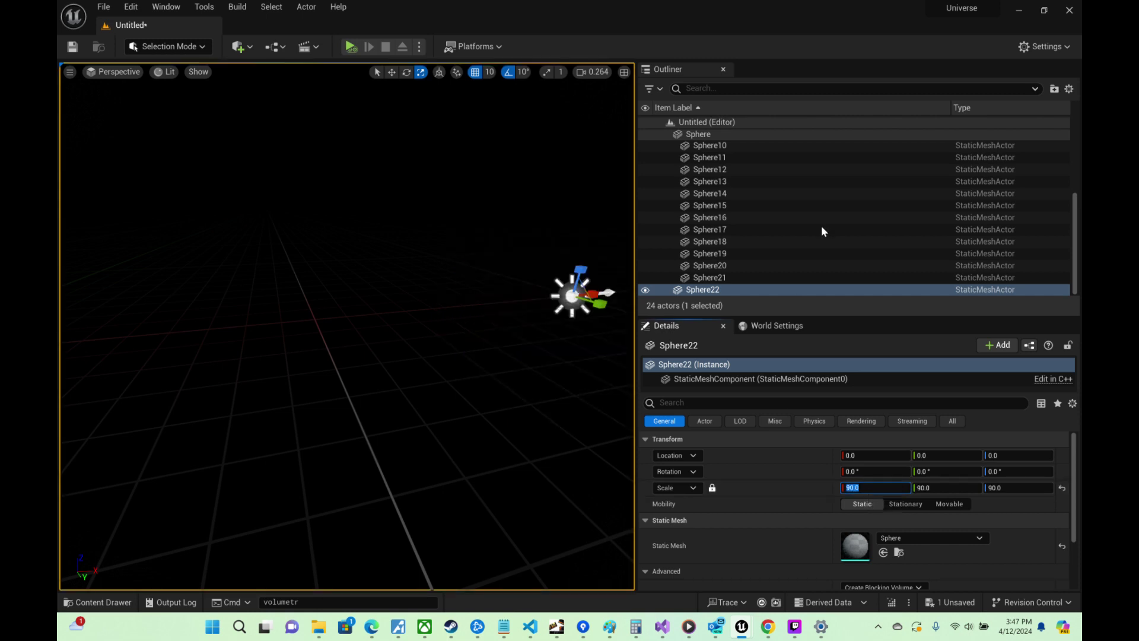
# Step: Frame Sphere22, inspect a few cloud shells, and select all of them from Sphere2 through Sphere21
pyautogui.doubleClick(732, 289)
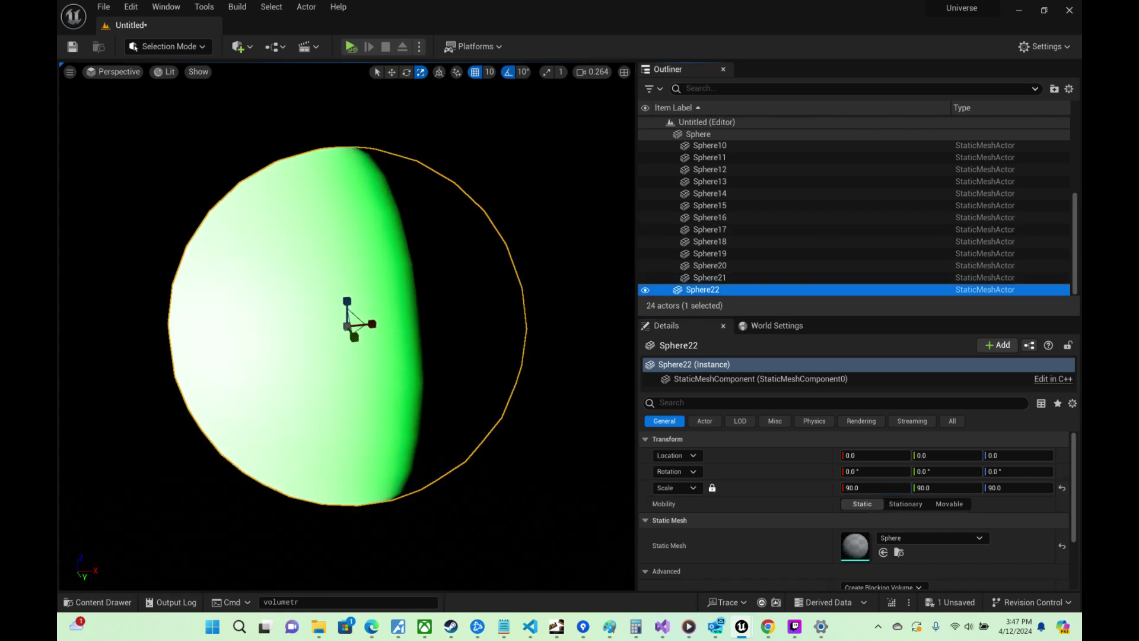
pyautogui.click(738, 241)
pyautogui.click(718, 204)
pyautogui.click(723, 186)
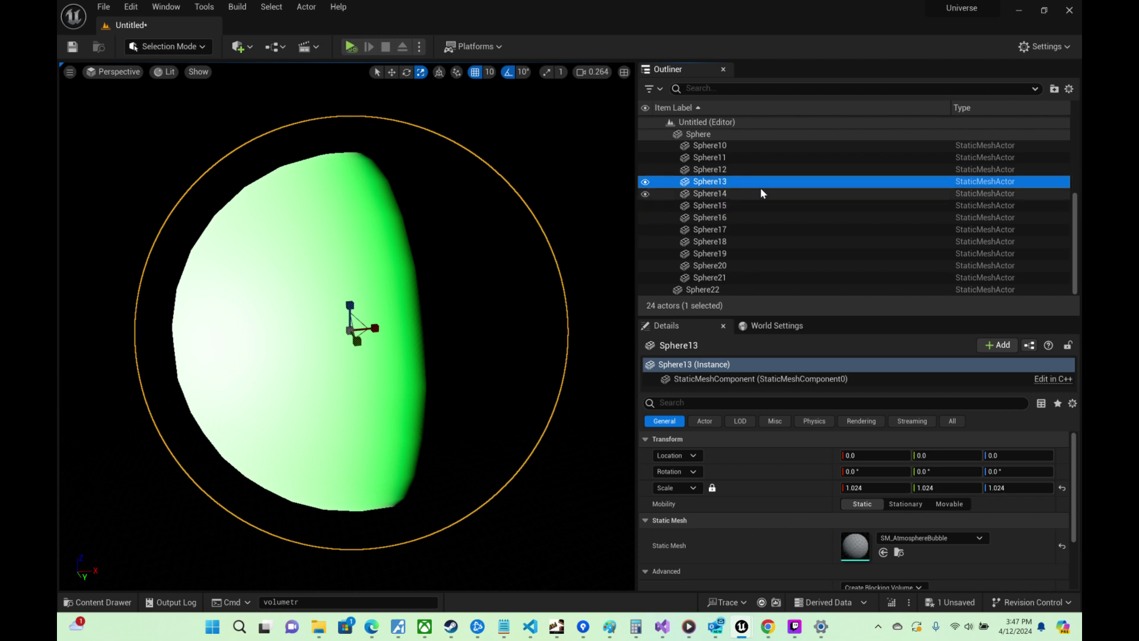
pyautogui.scroll(4, 755, 194)
pyautogui.click(724, 169)
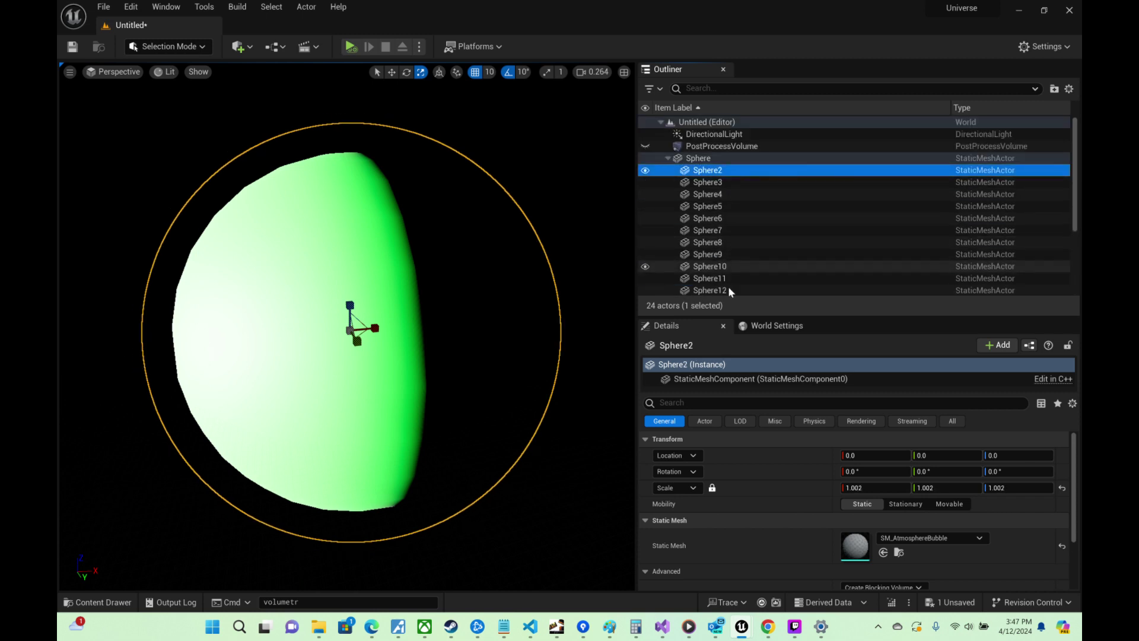
pyautogui.moveTo(771, 630)
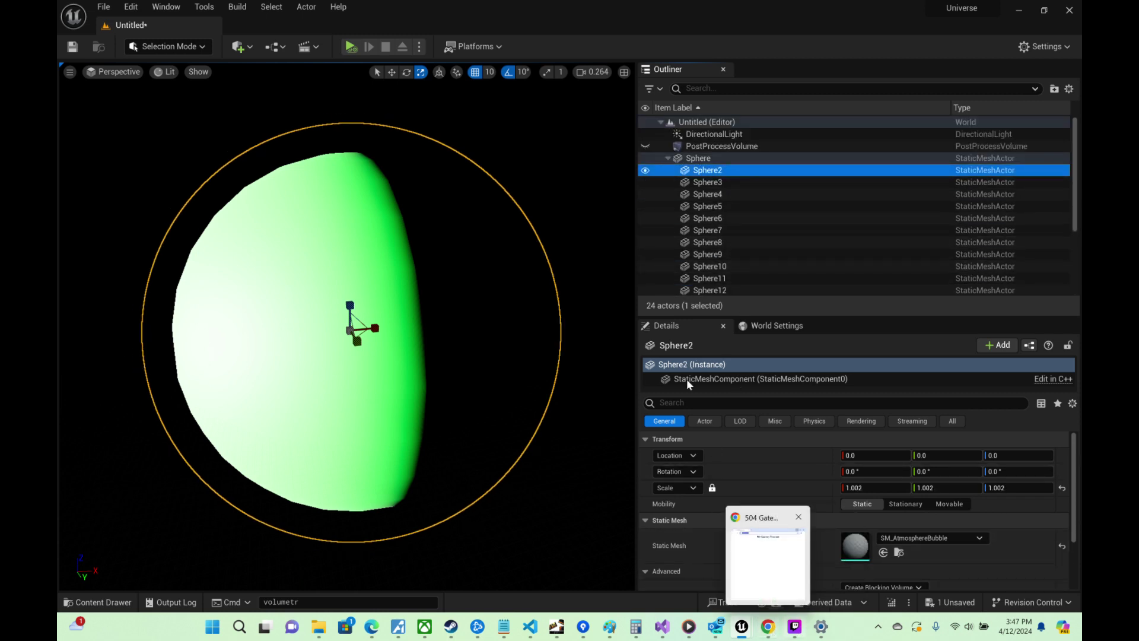
pyautogui.scroll(-5, 779, 232)
pyautogui.keyDown('shift'); pyautogui.click(730, 275); pyautogui.keyUp('shift')
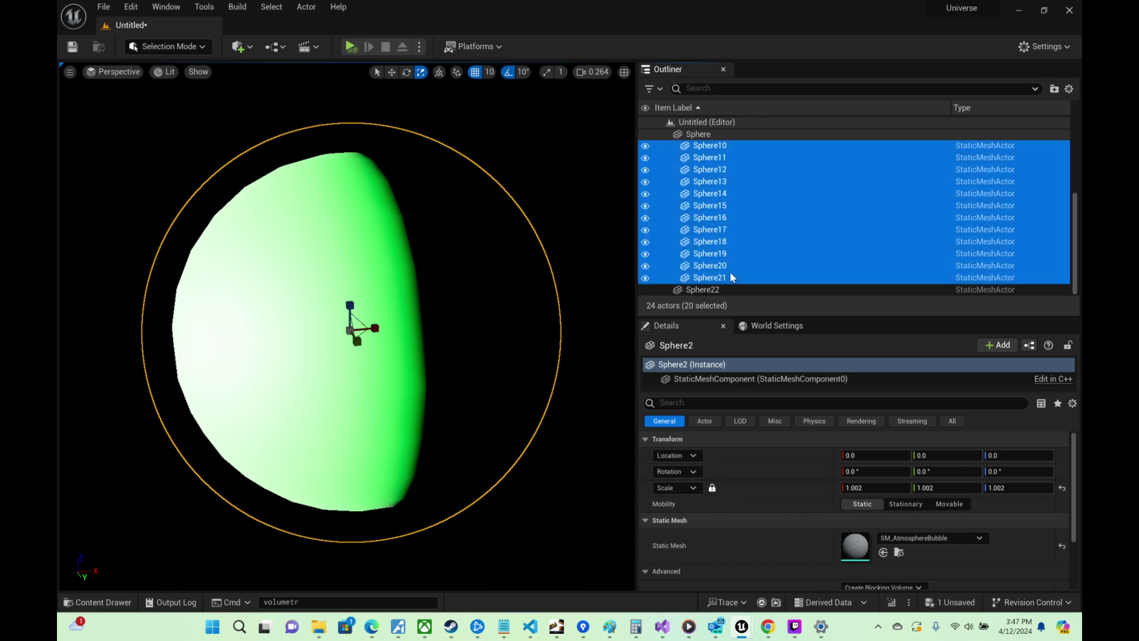
# Step: Fly in close to the planet's surface and examine the size of the cloud pattern on the enlarged shells
pyautogui.moveTo(427, 261); pyautogui.dragTo(402, 208, button='right')
pyautogui.press('w')
pyautogui.press('w')
pyautogui.scroll(-2, 389, 243)
pyautogui.press('s')
pyautogui.press('w')
pyautogui.scroll(-4, 392, 242)
pyautogui.press('w')
pyautogui.press('s')
pyautogui.press('w')
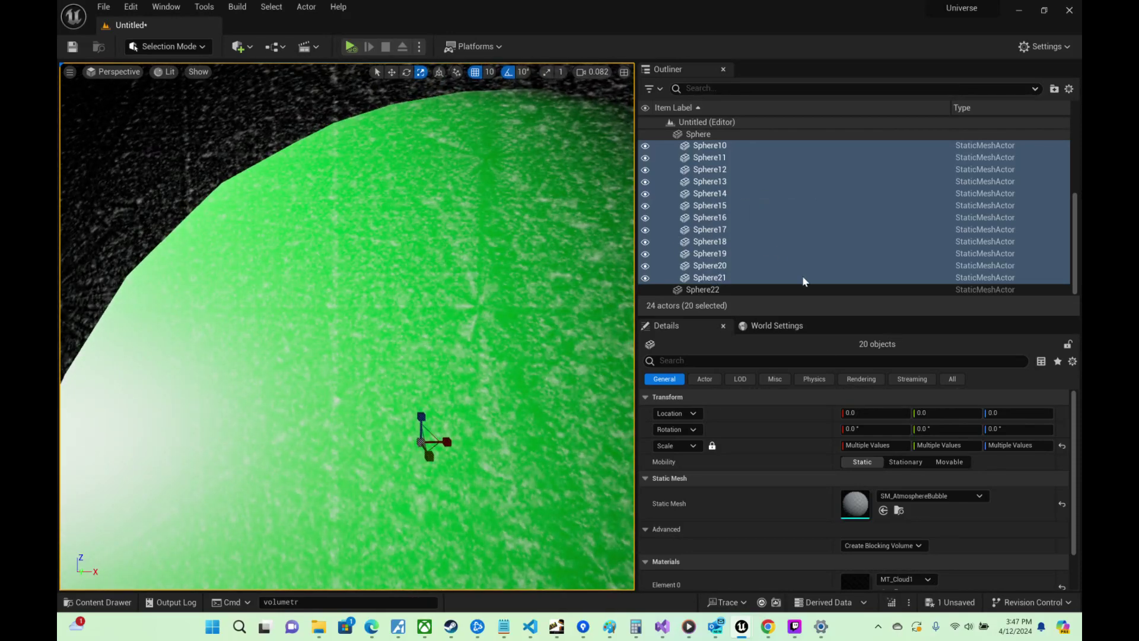
# Step: Open the shells' MT_Cloud1 material, set the Absolute World Position divisor to 200, save the material and return to the level
pyautogui.scroll(-1, 860, 534)
pyautogui.doubleClick(860, 534)
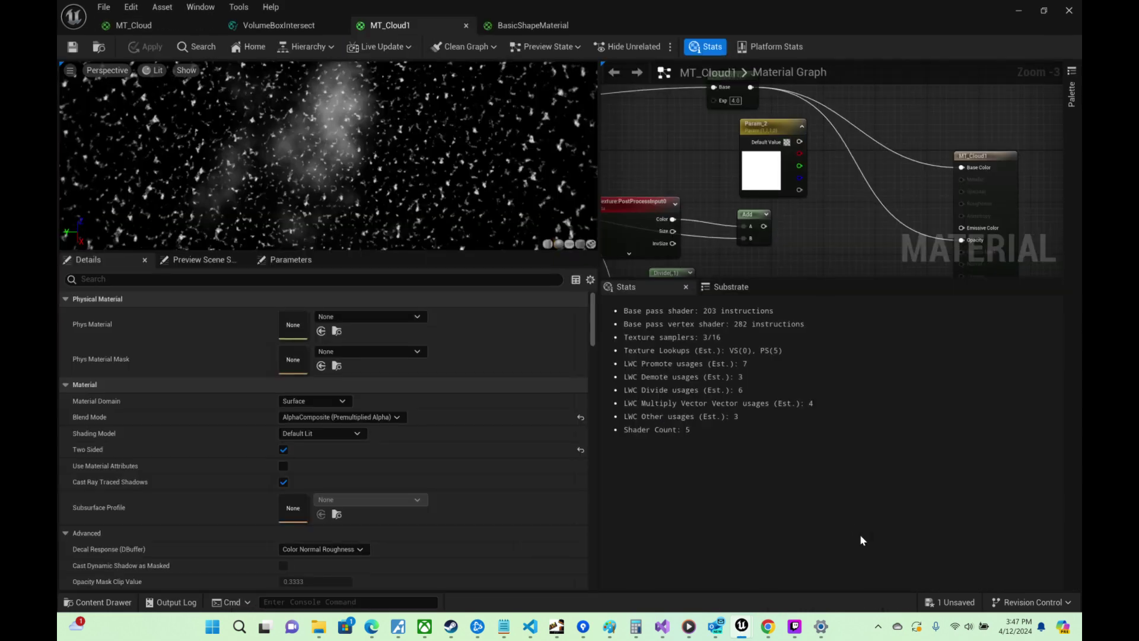
pyautogui.moveTo(813, 247); pyautogui.dragTo(1110, 347, button='right')
pyautogui.moveTo(851, 83); pyautogui.dragTo(880, 191, button='right')
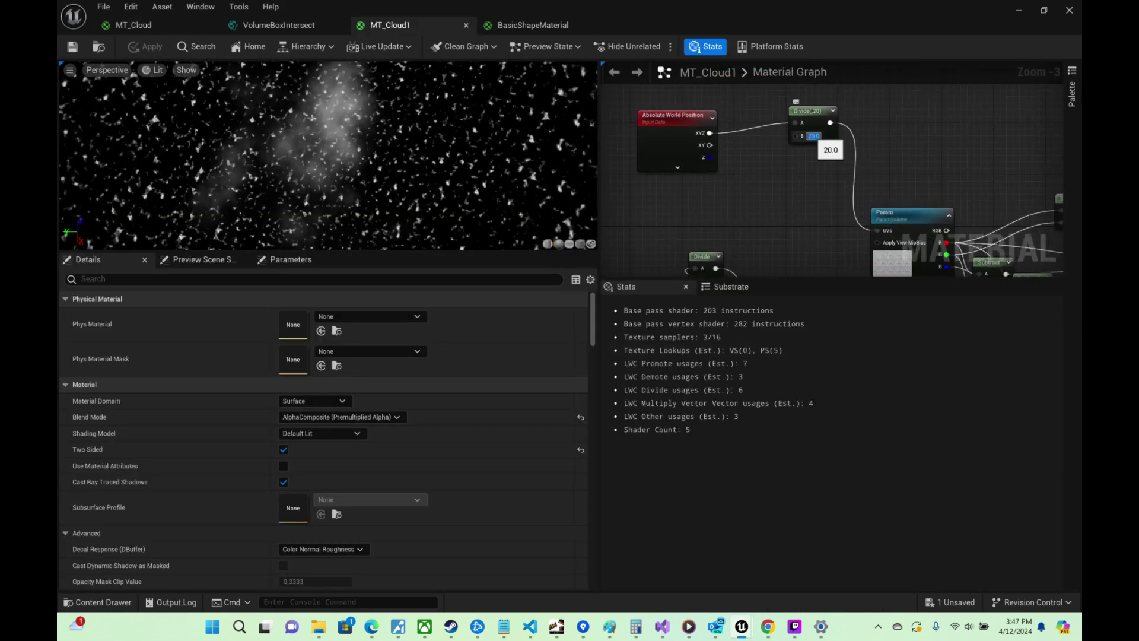
pyautogui.write('200')
pyautogui.press('Return')
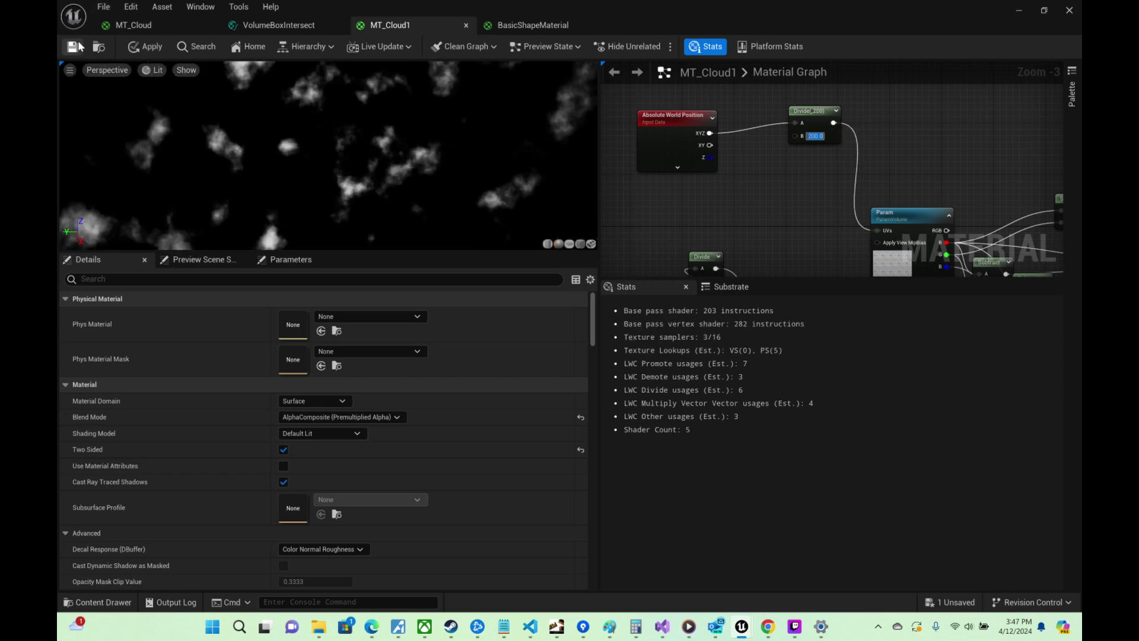
pyautogui.click(73, 47)
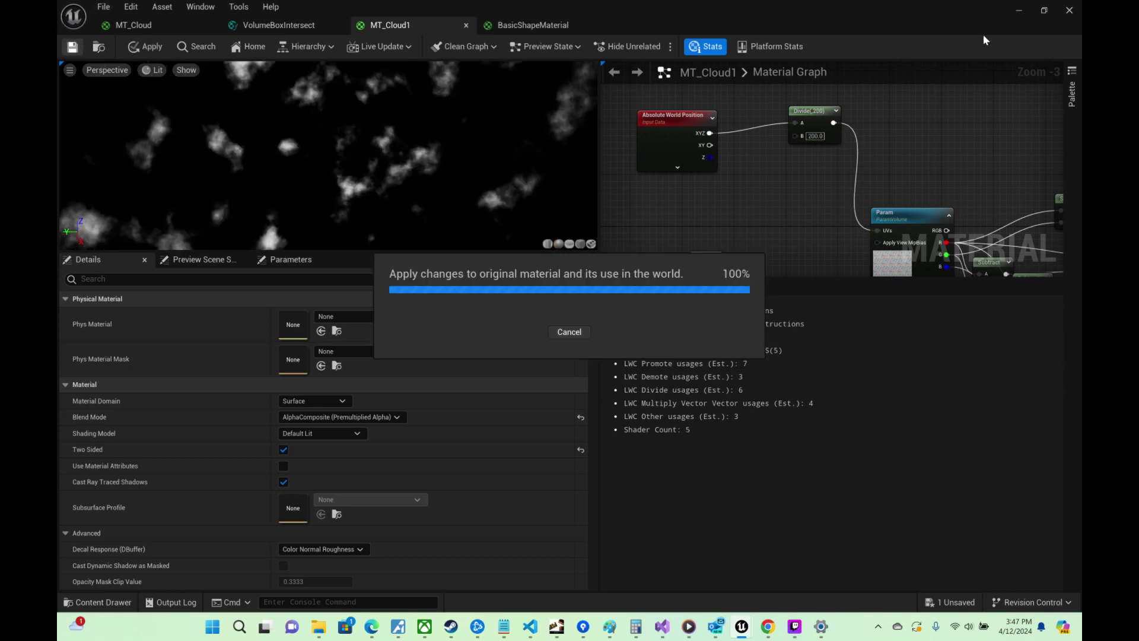
pyautogui.click(1021, 12)
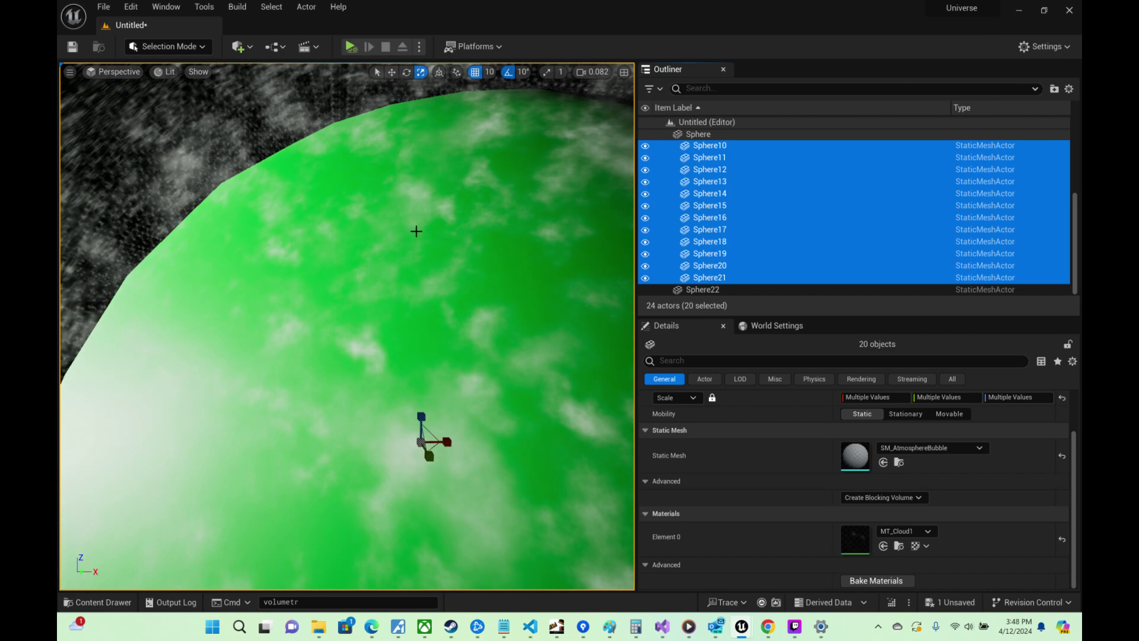
# Step: Raise the Absolute World Position divisor in MT_Cloud1 to 2000, save the material and return to the level
pyautogui.moveTo(417, 232)
pyautogui.mouseDown(button='right')
pyautogui.moveTo(386, 198)
pyautogui.moveTo(413, 222)
pyautogui.moveTo(418, 238)
pyautogui.moveTo(397, 231)
pyautogui.moveTo(412, 242)
pyautogui.mouseUp(button='right')
pyautogui.press('s')
pyautogui.scroll(6, 413, 223)
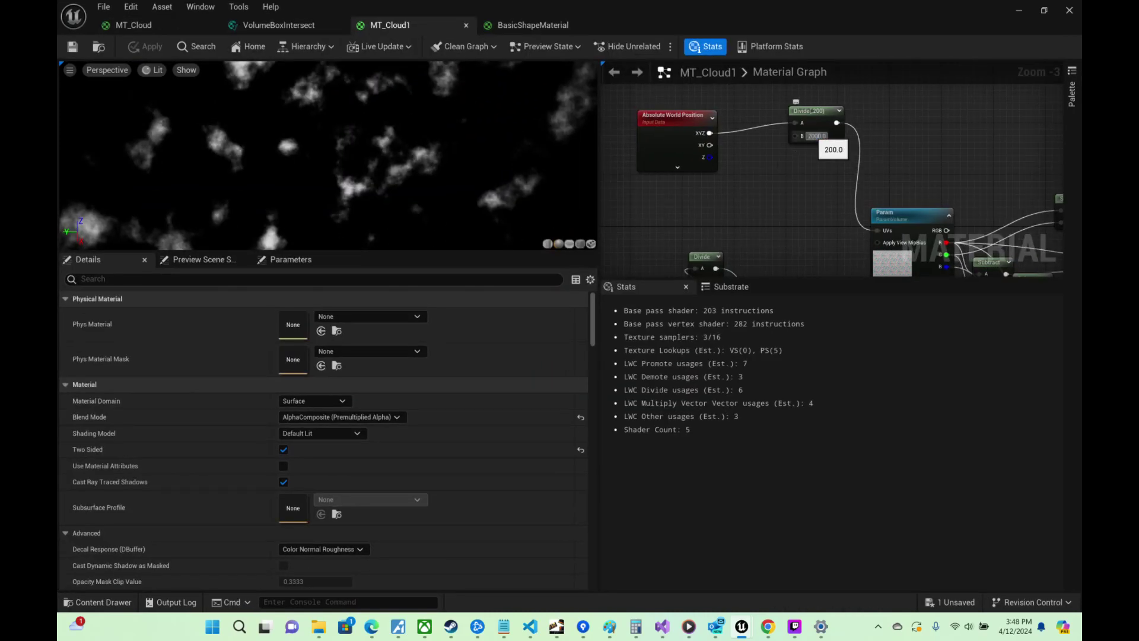
pyautogui.press('Return')
pyautogui.hotkey('ctrl', 's')
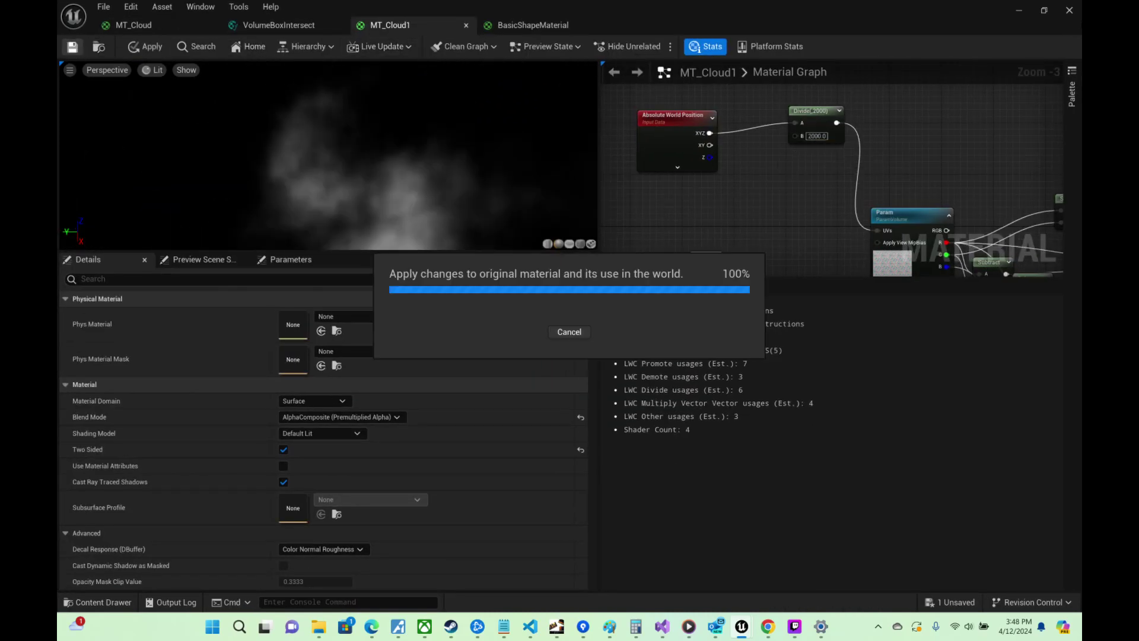
pyautogui.click(1017, 13)
# Step: Fly through the cloud shells and back out to examine the layering on the planet's dark and lit sides
pyautogui.moveTo(487, 203); pyautogui.dragTo(881, 181, button='right')
pyautogui.press('w')
pyautogui.scroll(-2, 572, 187)
pyautogui.scroll(3, 857, 181)
pyautogui.scroll(1, 833, 181)
pyautogui.moveTo(347, 326); pyautogui.dragTo(401, 323, button='right')
pyautogui.scroll(-2, 418, 341)
pyautogui.scroll(-2, 407, 331)
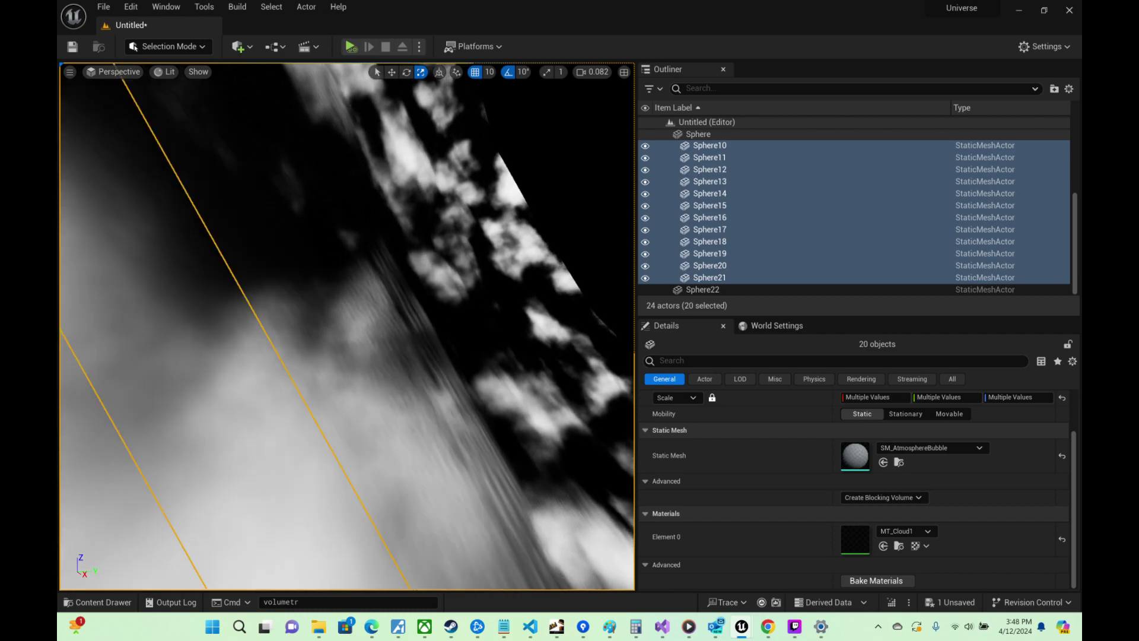
pyautogui.moveTo(347, 326); pyautogui.dragTo(641, 326, button='right')
pyautogui.scroll(7, 428, 330)
pyautogui.scroll(5, 555, 332)
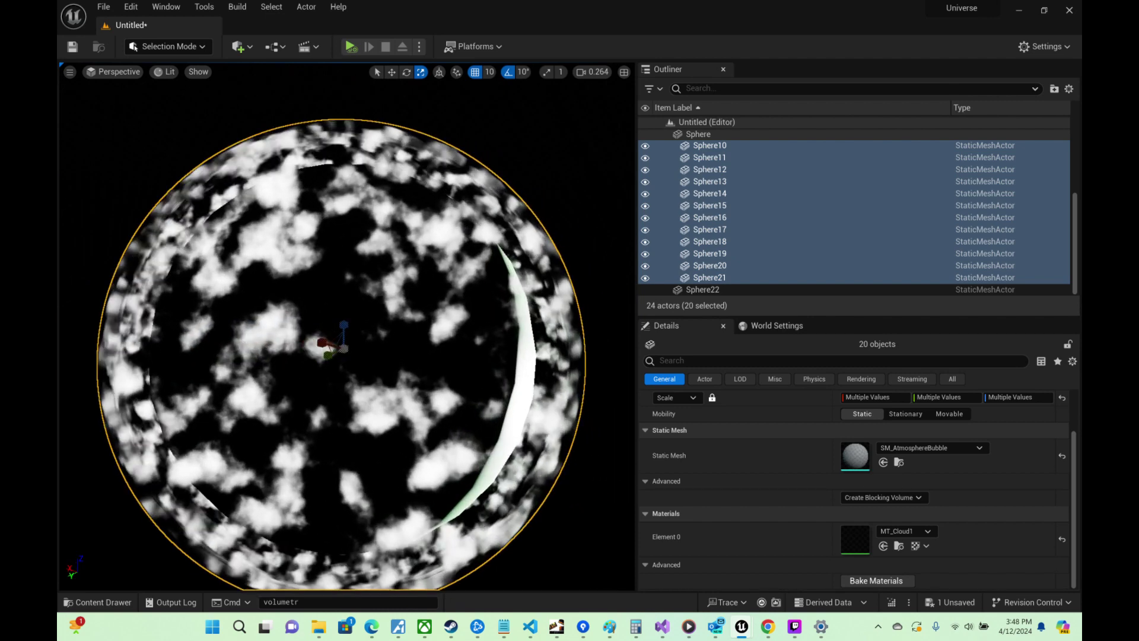
pyautogui.press('d')
pyautogui.scroll(1, 545, 206)
pyautogui.moveTo(569, 208); pyautogui.dragTo(488, 203, button='right')
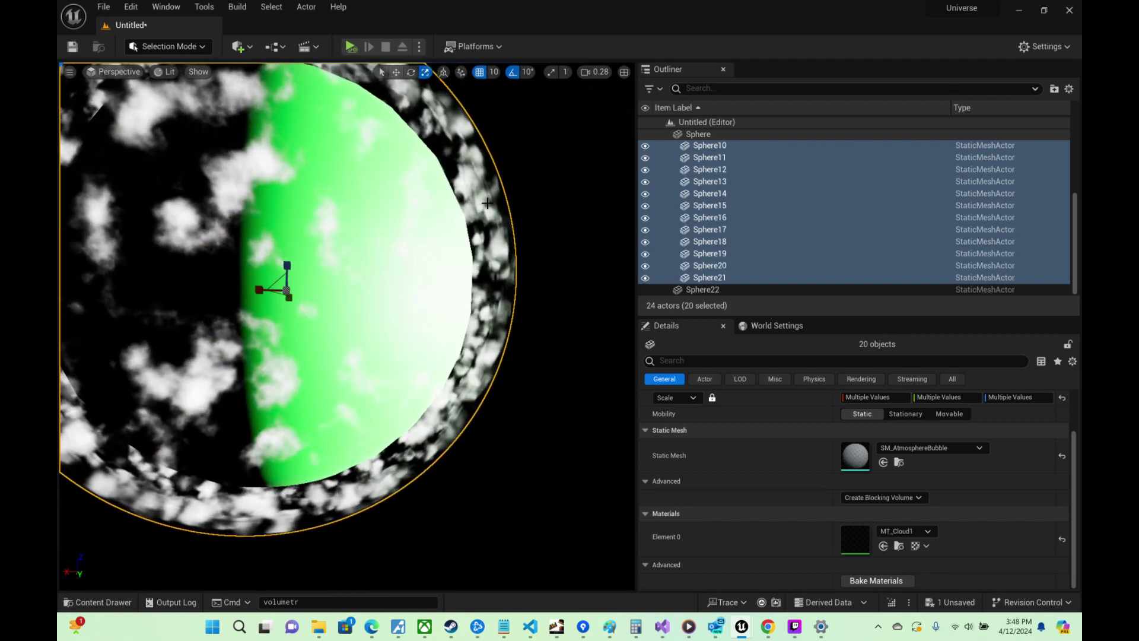
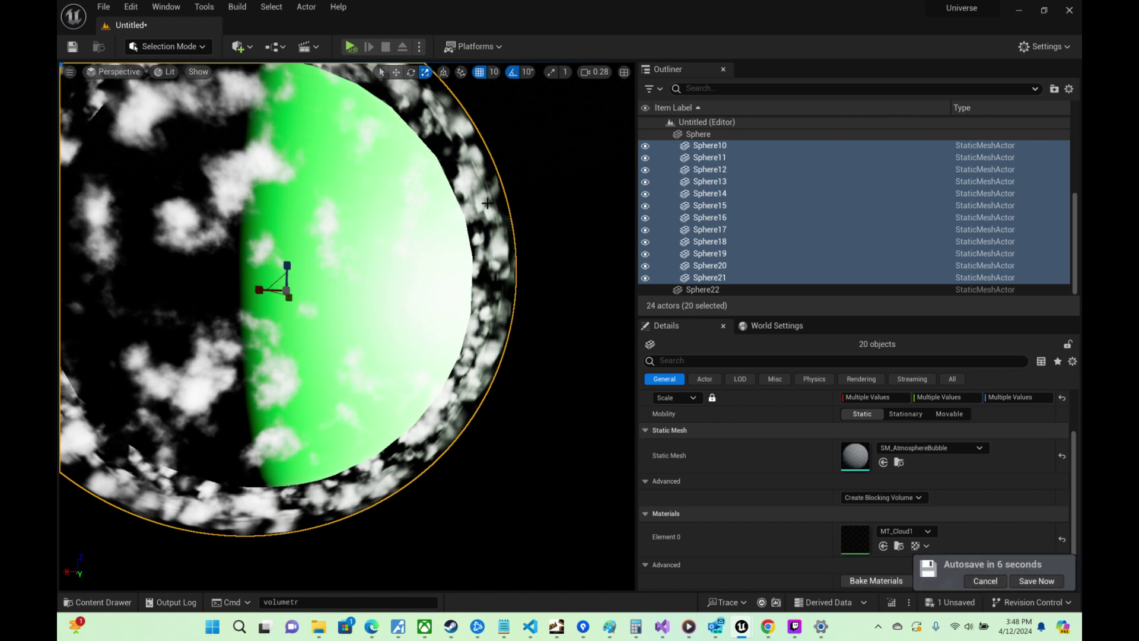
# Step: Examine the clouds along the planet's rim from several distances and angles, looking for visible layer artifacts
pyautogui.moveTo(365, 159); pyautogui.dragTo(202, 149, button='right')
pyautogui.press('w')
pyautogui.scroll(-5, 365, 159)
pyautogui.press('s')
pyautogui.scroll(4, 366, 159)
pyautogui.press('d')
pyautogui.scroll(2, 366, 159)
pyautogui.press('w')
pyautogui.press('s')
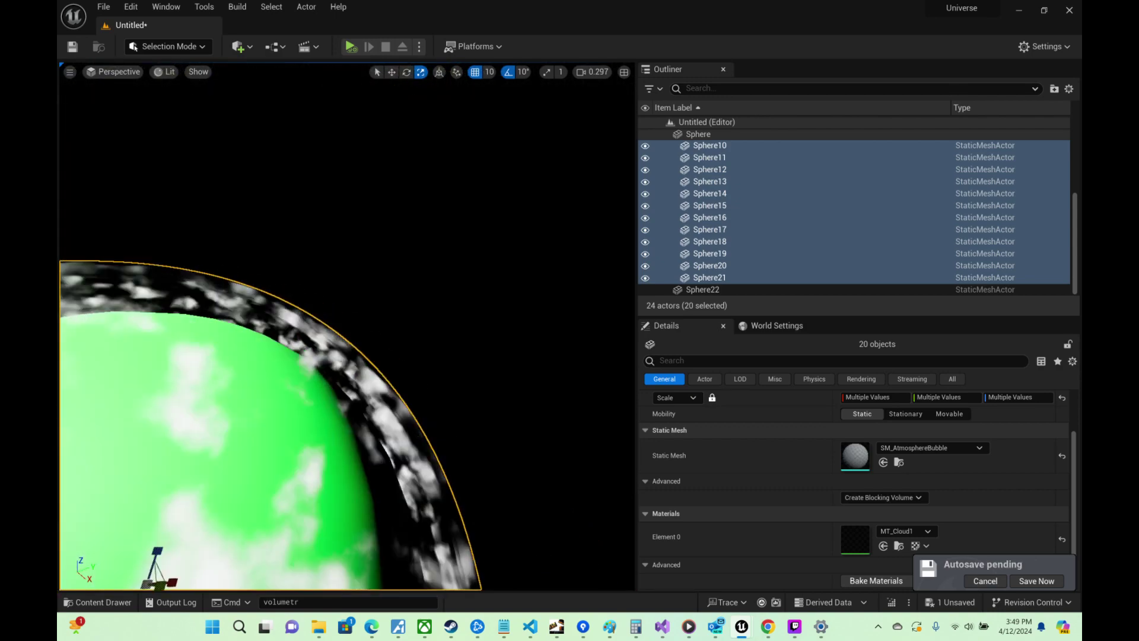
pyautogui.press('w')
pyautogui.moveTo(202, 148); pyautogui.dragTo(181, 193, button='right')
pyautogui.press('s')
pyautogui.scroll(-1, 347, 327)
pyautogui.press('w')
pyautogui.press('s')
pyautogui.press('w')
pyautogui.press('s')
pyautogui.press('w')
pyautogui.scroll(-5, 347, 326)
pyautogui.press('s')
pyautogui.scroll(4, 347, 326)
pyautogui.moveTo(279, 166); pyautogui.dragTo(279, 165, button='right')
pyautogui.moveTo(352, 130); pyautogui.dragTo(352, 130, button='right')
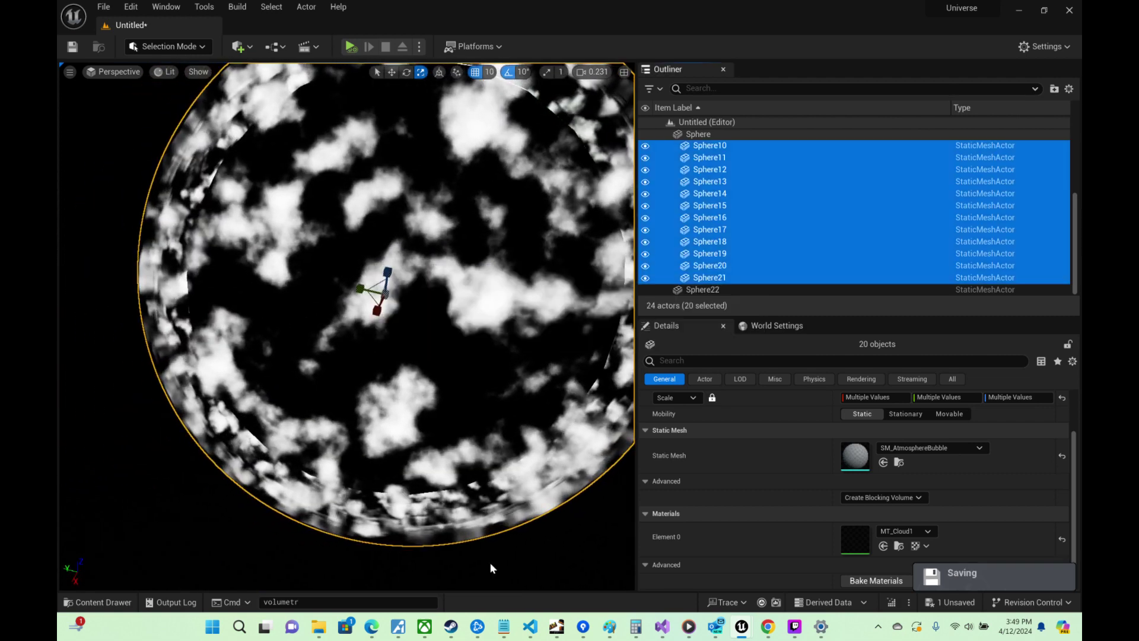
# Step: Reopen the MT_Cloud1 material and add a Fresnel node to the graph near the material output
pyautogui.moveTo(741, 630)
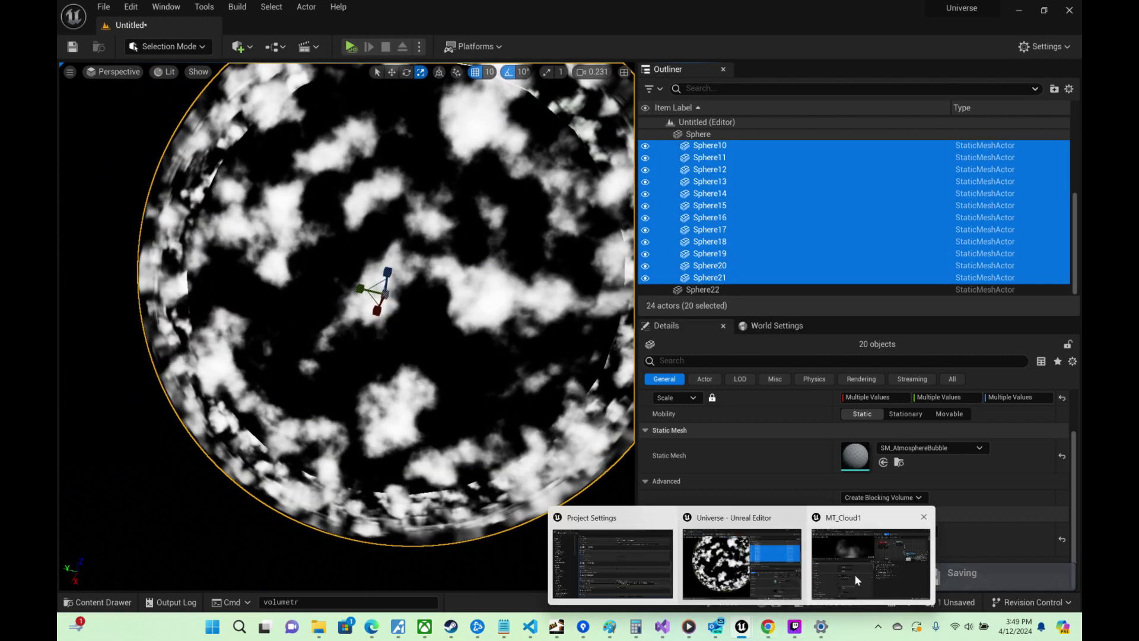
pyautogui.click(855, 575)
pyautogui.moveTo(1009, 237); pyautogui.dragTo(748, 121, button='right')
pyautogui.scroll(-2, 957, 220)
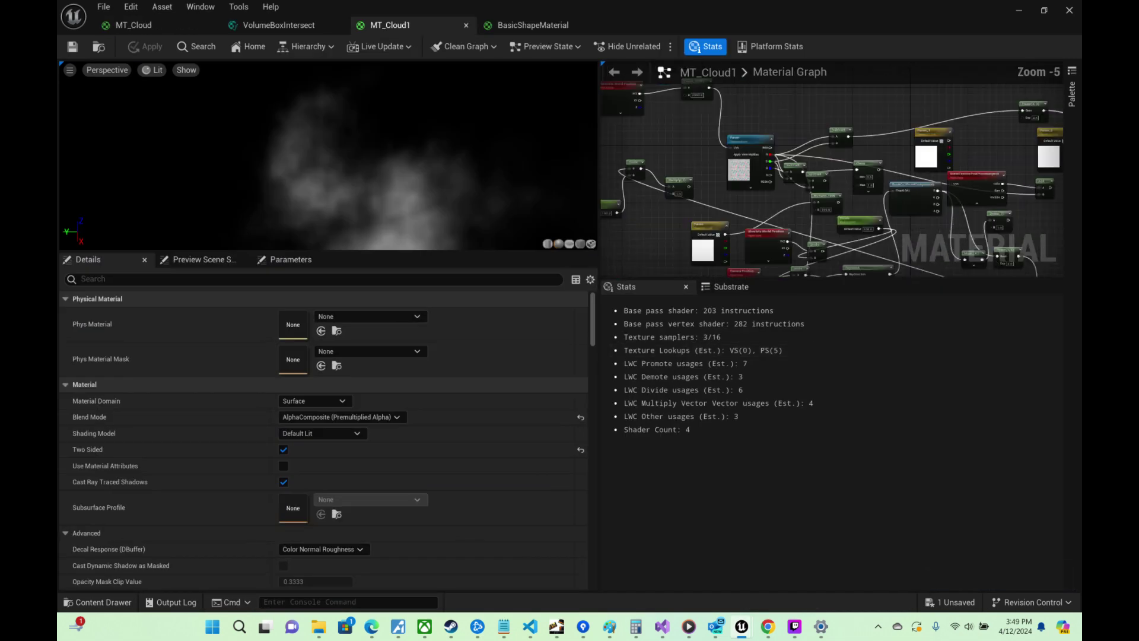
pyautogui.moveTo(956, 220); pyautogui.dragTo(623, 264, button='right')
pyautogui.moveTo(785, 217); pyautogui.dragTo(785, 153, button='right')
pyautogui.moveTo(741, 198); pyautogui.dragTo(730, 245, button='right')
pyautogui.rightClick(730, 245)
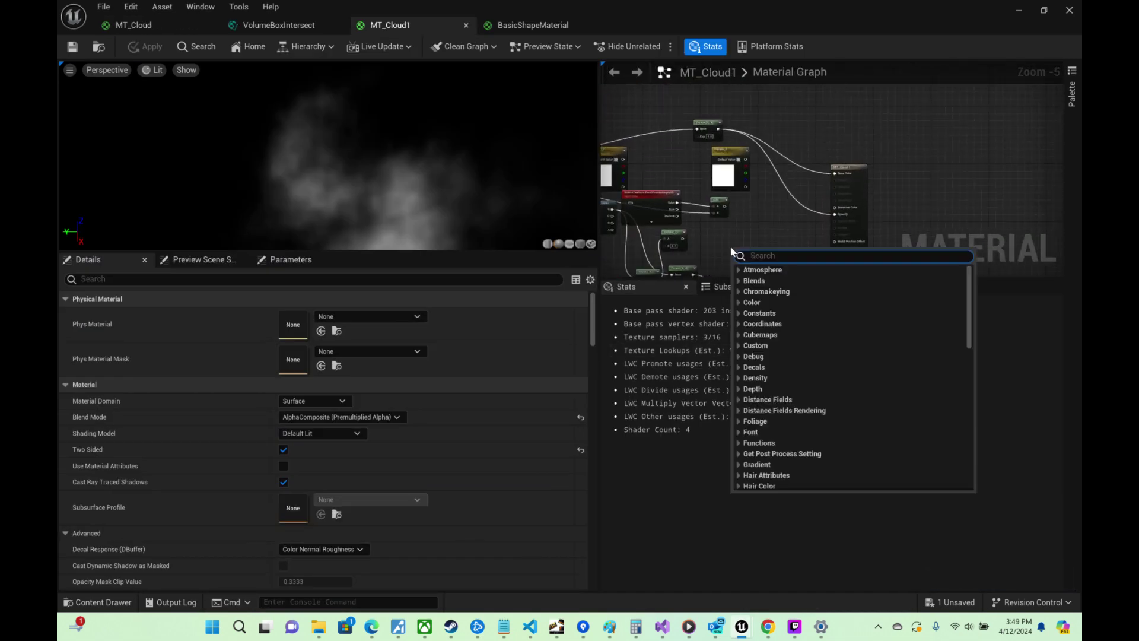
pyautogui.write('fresn')
pyautogui.press('Return')
pyautogui.scroll(3, 735, 176)
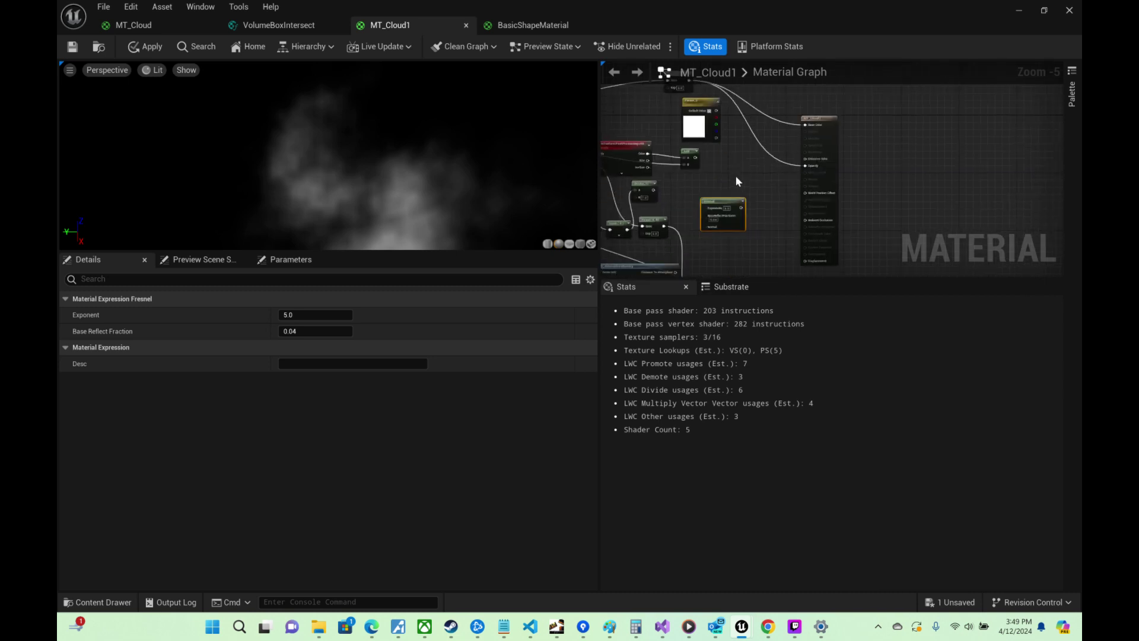
# Step: Preview the new Fresnel node on its own in the material preview
pyautogui.moveTo(736, 230); pyautogui.dragTo(747, 187)
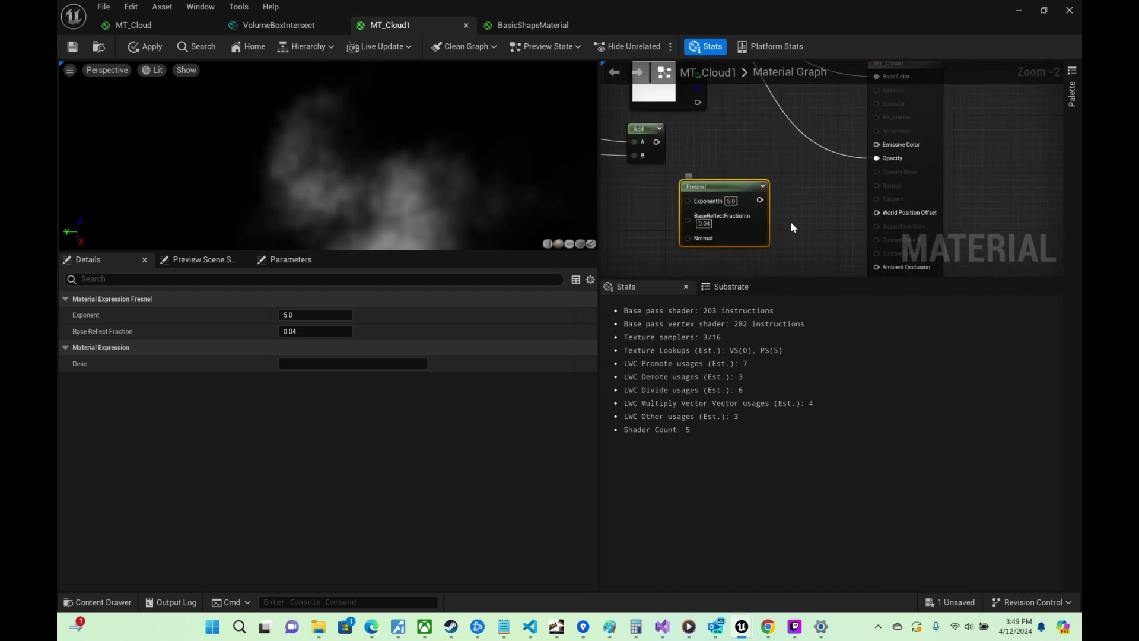
pyautogui.rightClick(751, 192)
pyautogui.click(784, 212)
pyautogui.moveTo(790, 203); pyautogui.dragTo(736, 169, button='right')
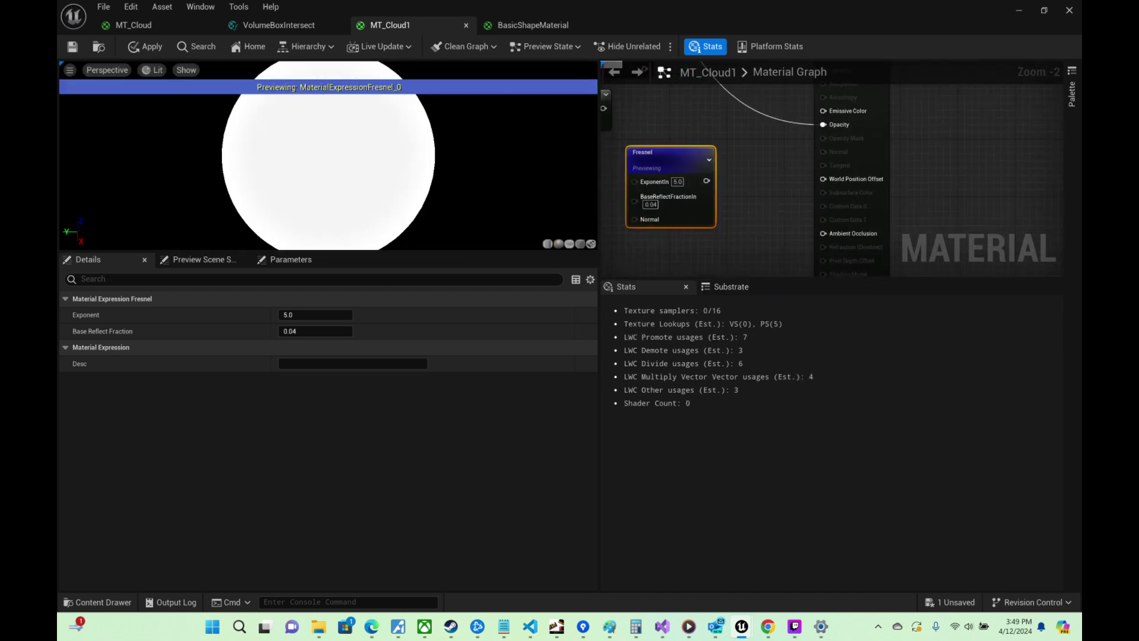
# Step: Move the material output node aside, add a Power node fed by the Fresnel output, and preview it
pyautogui.moveTo(880, 112); pyautogui.dragTo(1048, 105)
pyautogui.moveTo(762, 187); pyautogui.dragTo(760, 187)
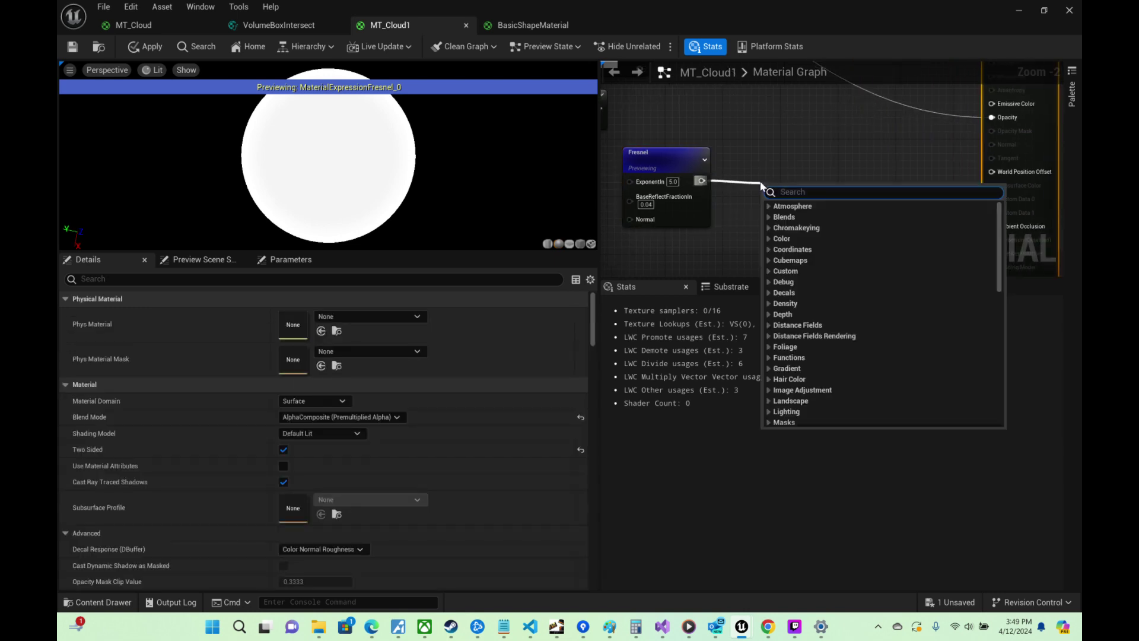
pyautogui.write('power')
pyautogui.press('Return')
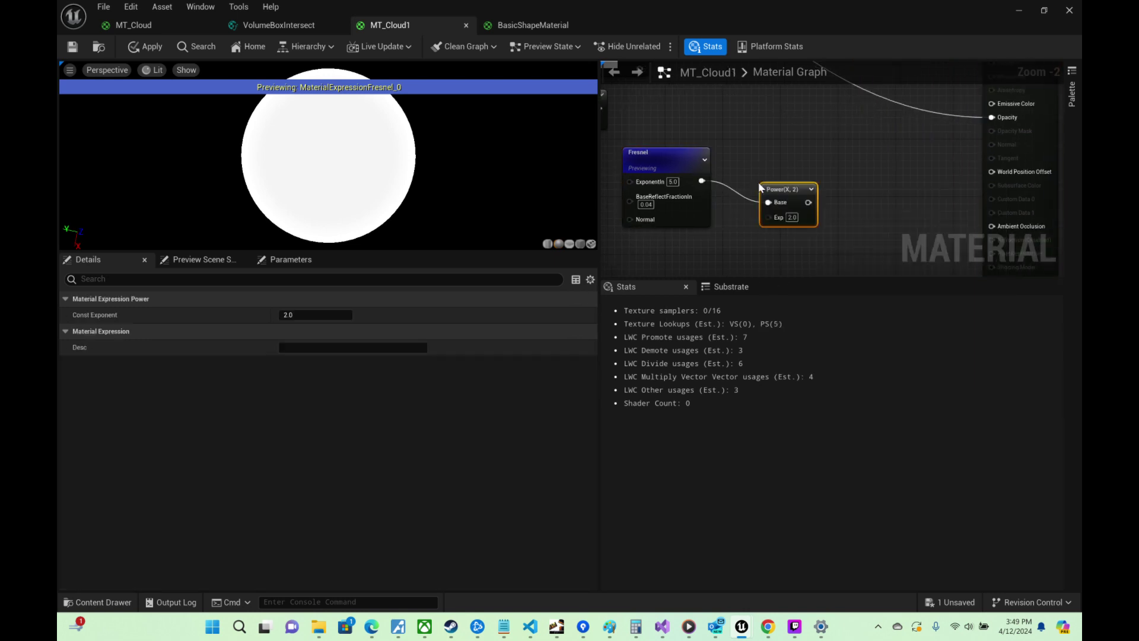
pyautogui.rightClick(810, 193)
pyautogui.click(854, 214)
# Step: Try exponents of 4 and 8 on the Power node and settle on 6
pyautogui.click(792, 232)
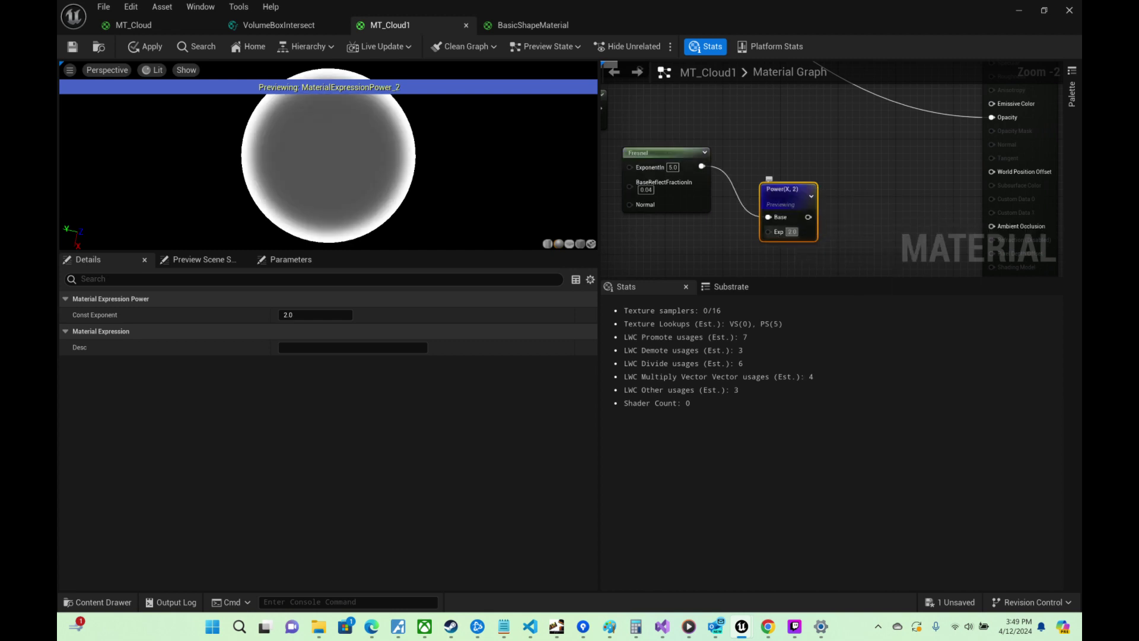
pyautogui.write('4')
pyautogui.press('Return')
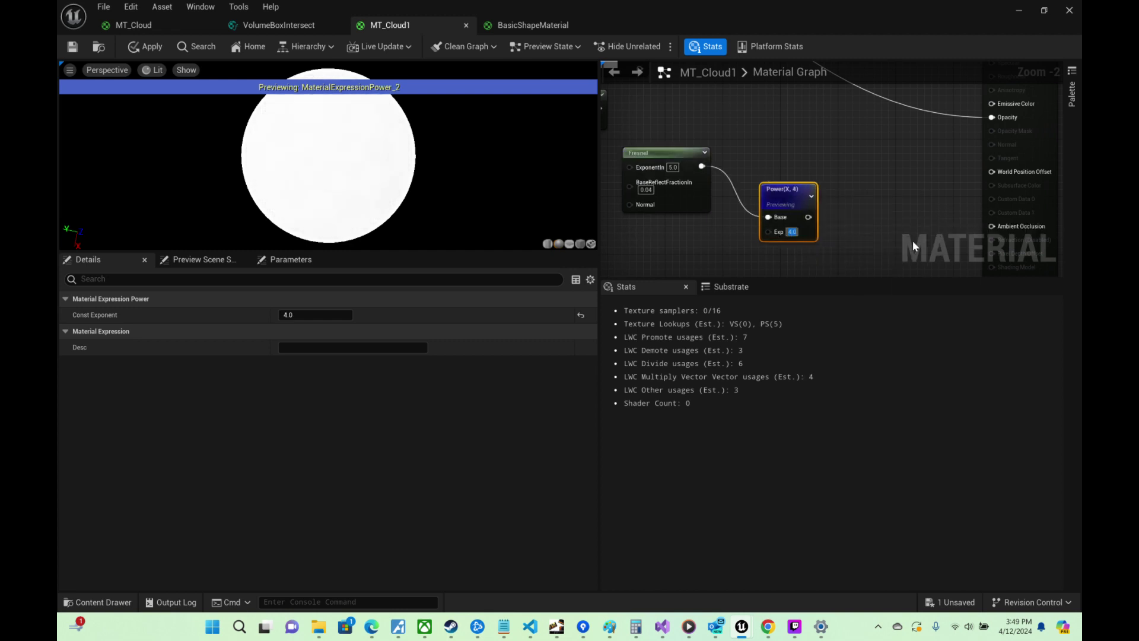
pyautogui.write('16')
pyautogui.press('Return')
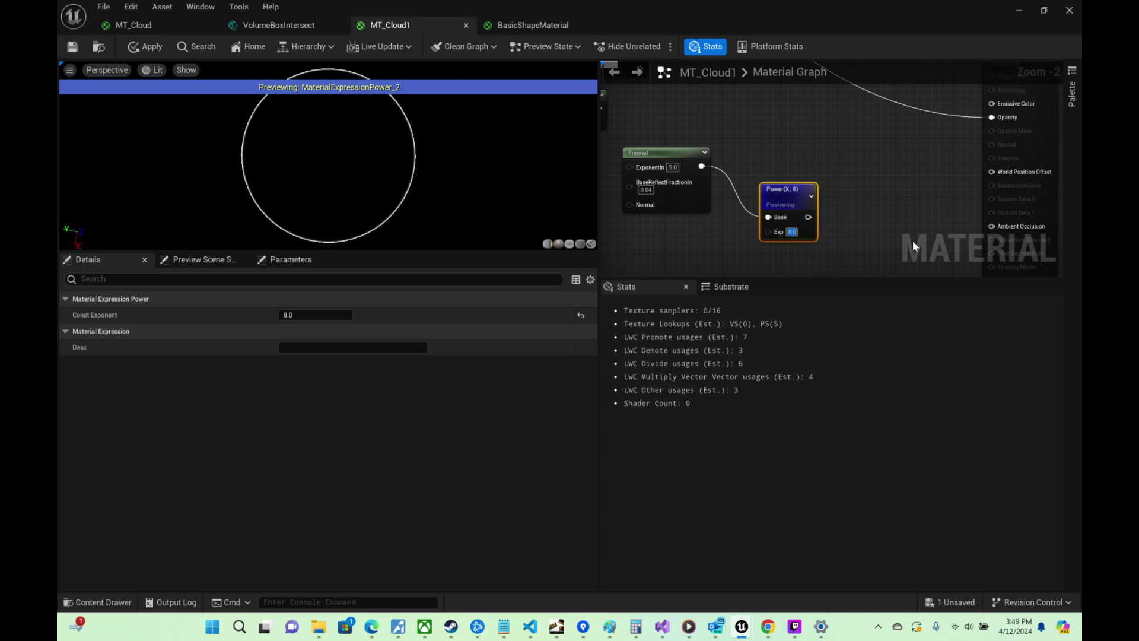
pyautogui.write('6')
pyautogui.press('Return')
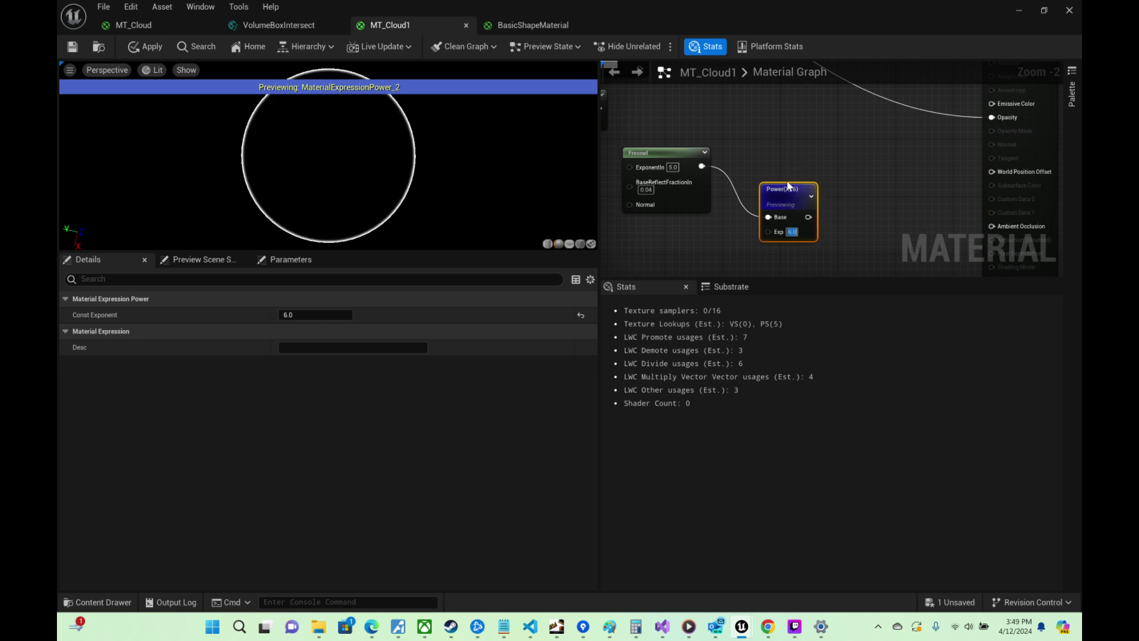
# Step: Add a 1-x node fed by the Power output and examine its effect on the preview sphere
pyautogui.moveTo(808, 217); pyautogui.dragTo(853, 194)
pyautogui.write('1-x')
pyautogui.press('Return')
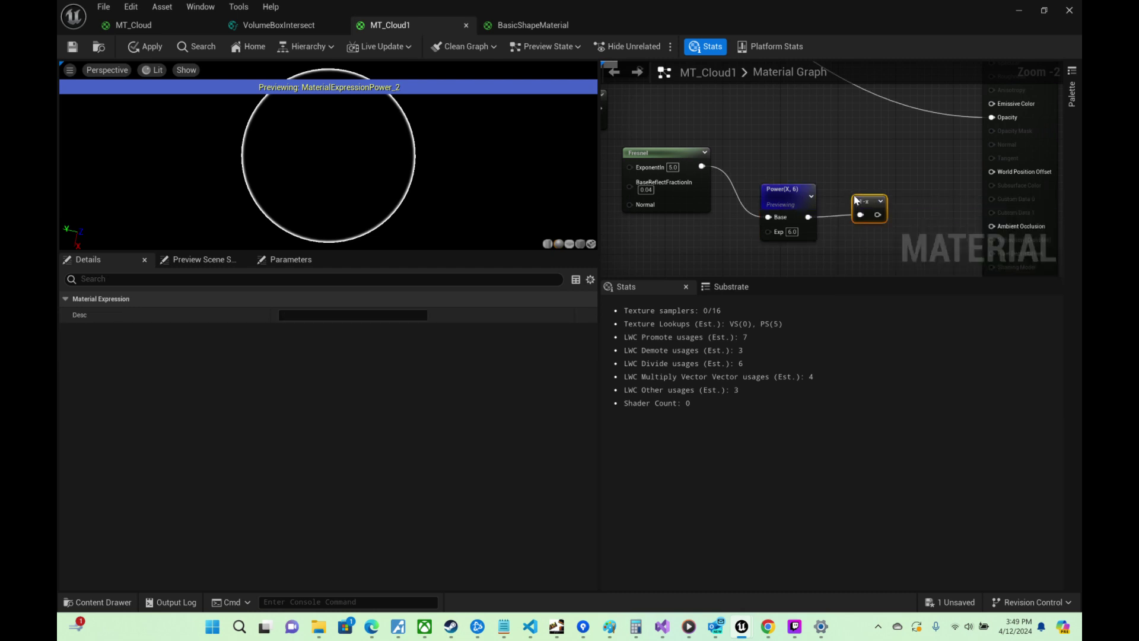
pyautogui.rightClick(864, 201)
pyautogui.click(881, 222)
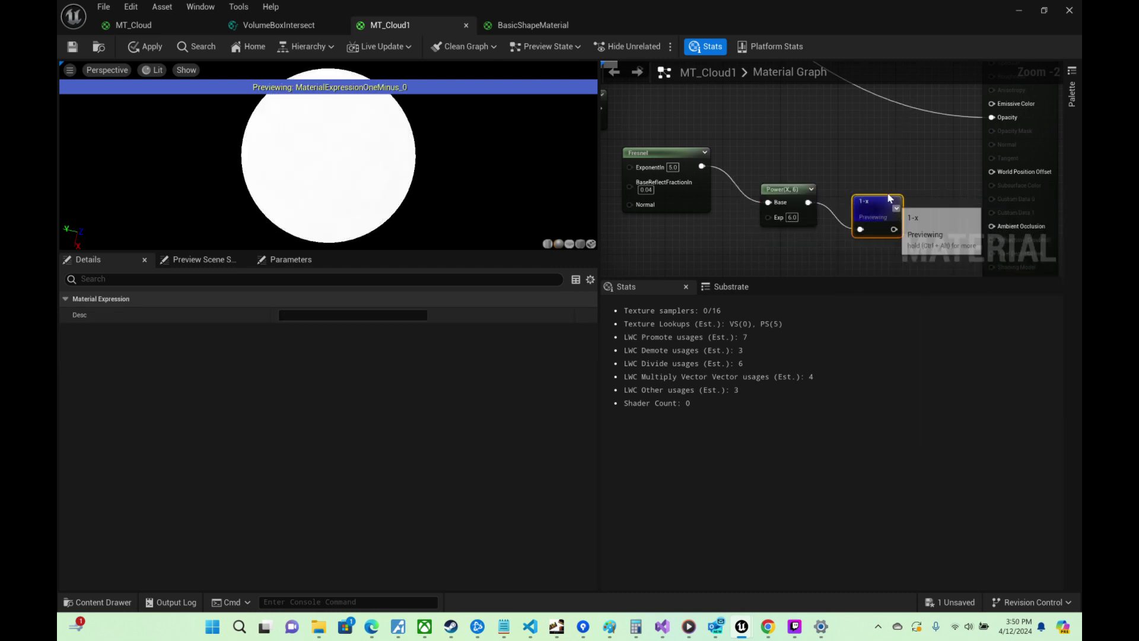
pyautogui.scroll(2, 416, 148)
pyautogui.moveTo(417, 148); pyautogui.dragTo(417, 177, button='right')
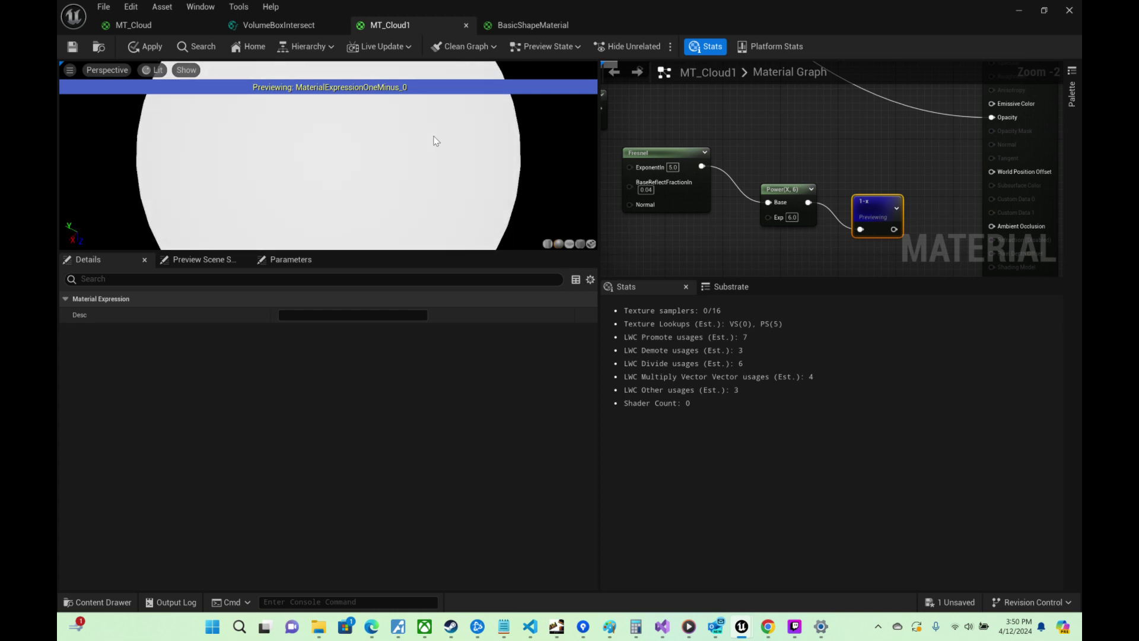
pyautogui.scroll(-3, 436, 141)
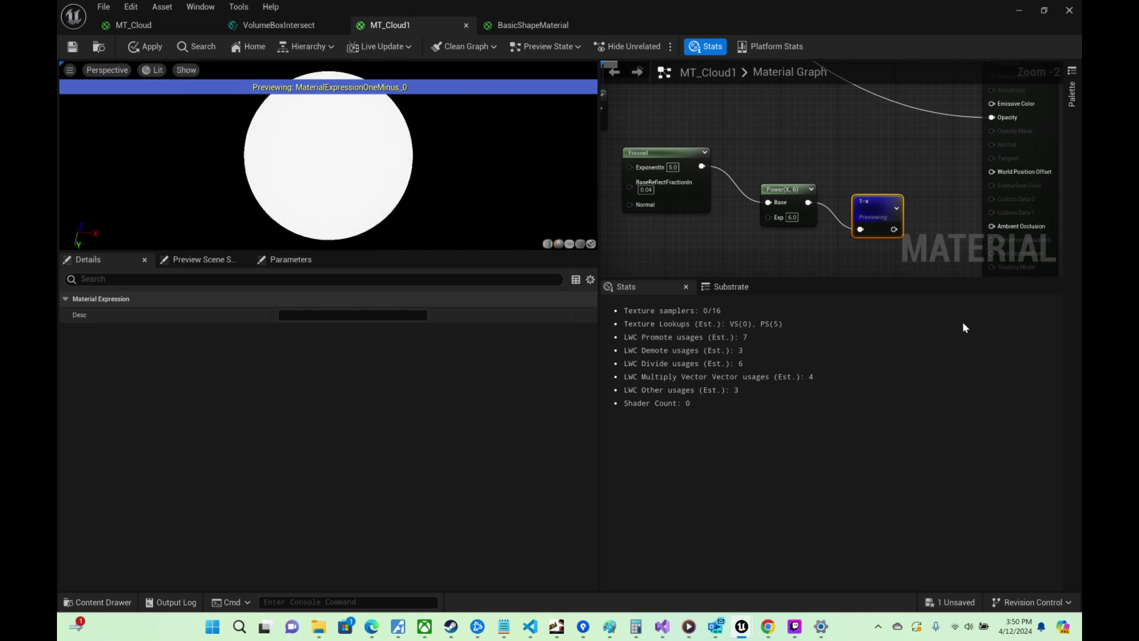
# Step: Line up the Power and 1-x nodes in a row beside the Fresnel node
pyautogui.click(791, 218)
pyautogui.moveTo(793, 193); pyautogui.dragTo(754, 155)
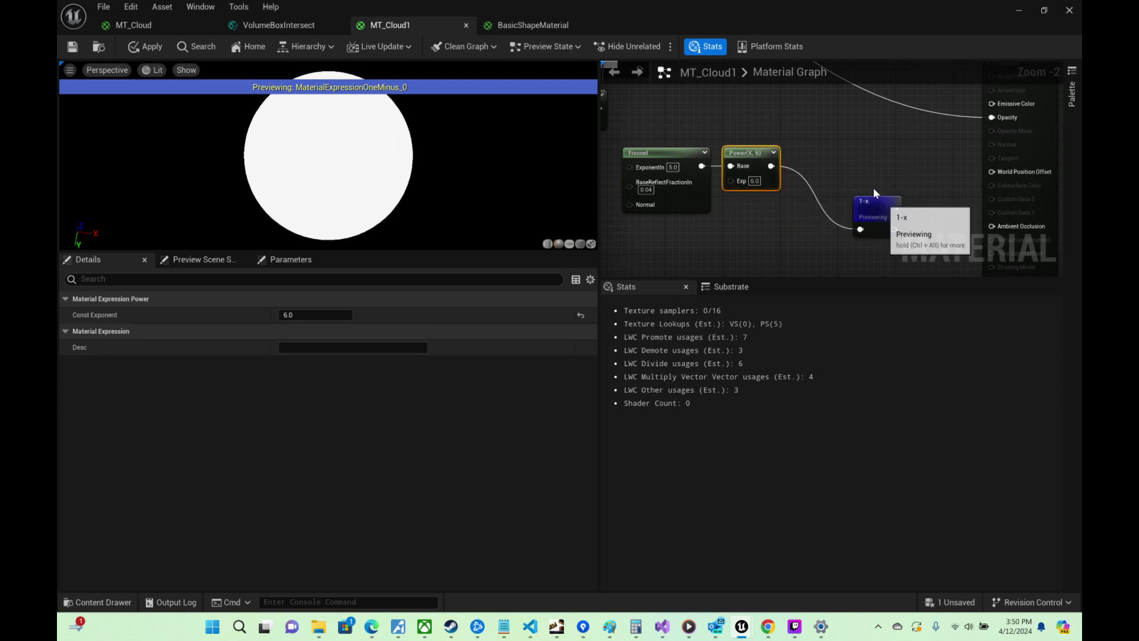
pyautogui.moveTo(874, 193); pyautogui.dragTo(839, 143)
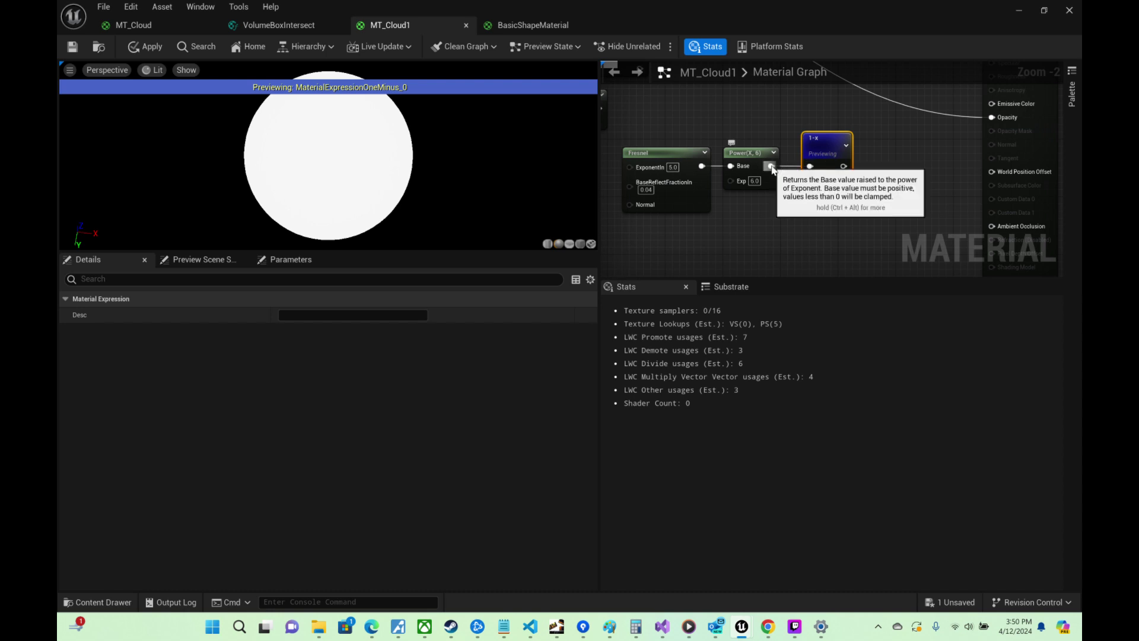
# Step: Route the Power output through a new Multiply node with B set to 10 and a Clamp node into the 1-x node
pyautogui.moveTo(770, 167); pyautogui.dragTo(765, 227)
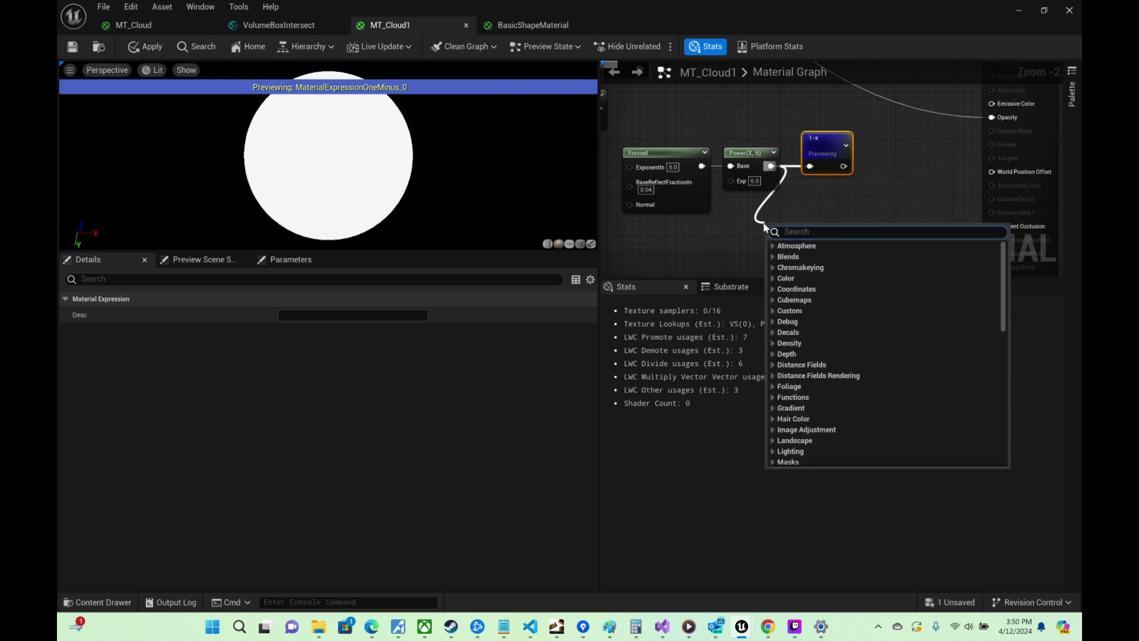
pyautogui.write('*')
pyautogui.press('Return')
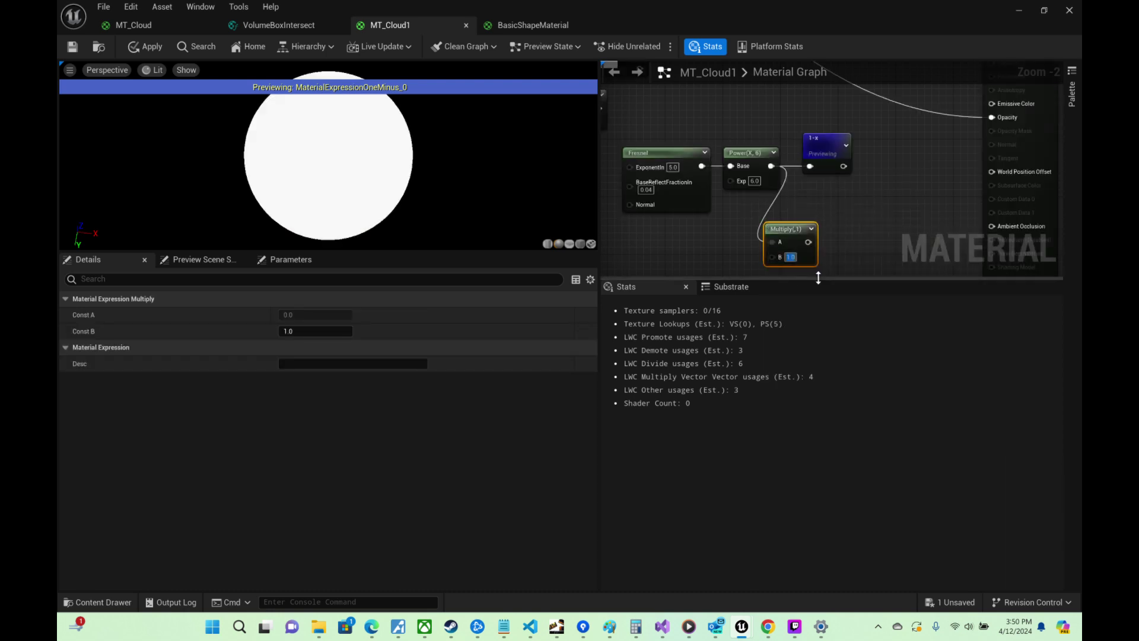
pyautogui.moveTo(811, 242); pyautogui.dragTo(817, 158)
pyautogui.write('cla')
pyautogui.press('Return')
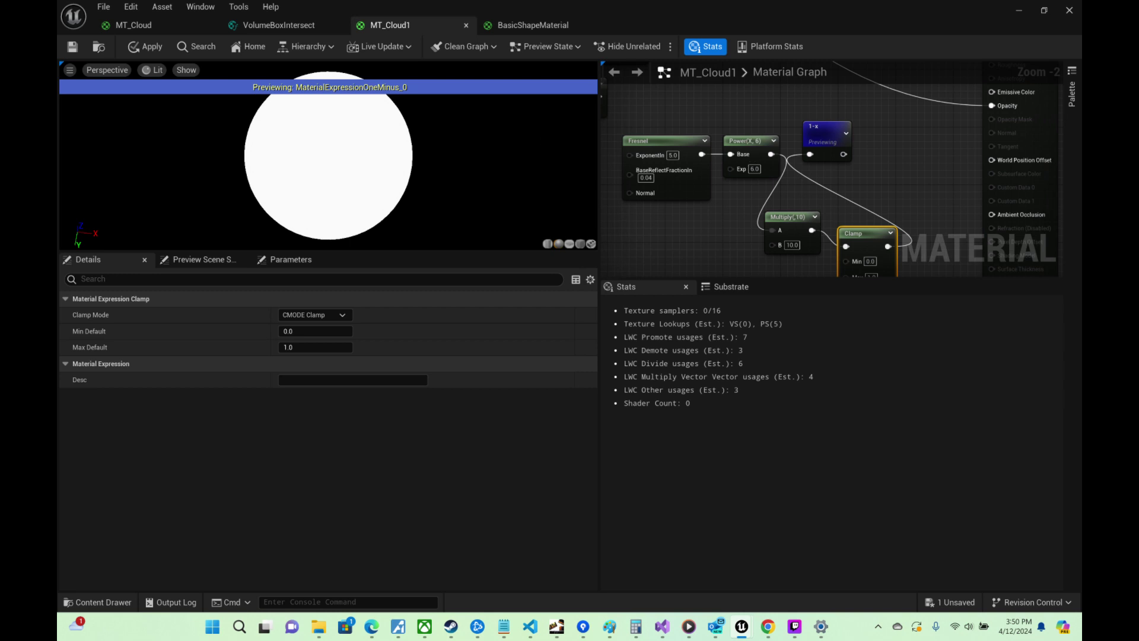
# Step: Try B values of 0.5, 0.1 and 1000 on the Multiply node, settle on 1, and check the preview sphere
pyautogui.write('0.5')
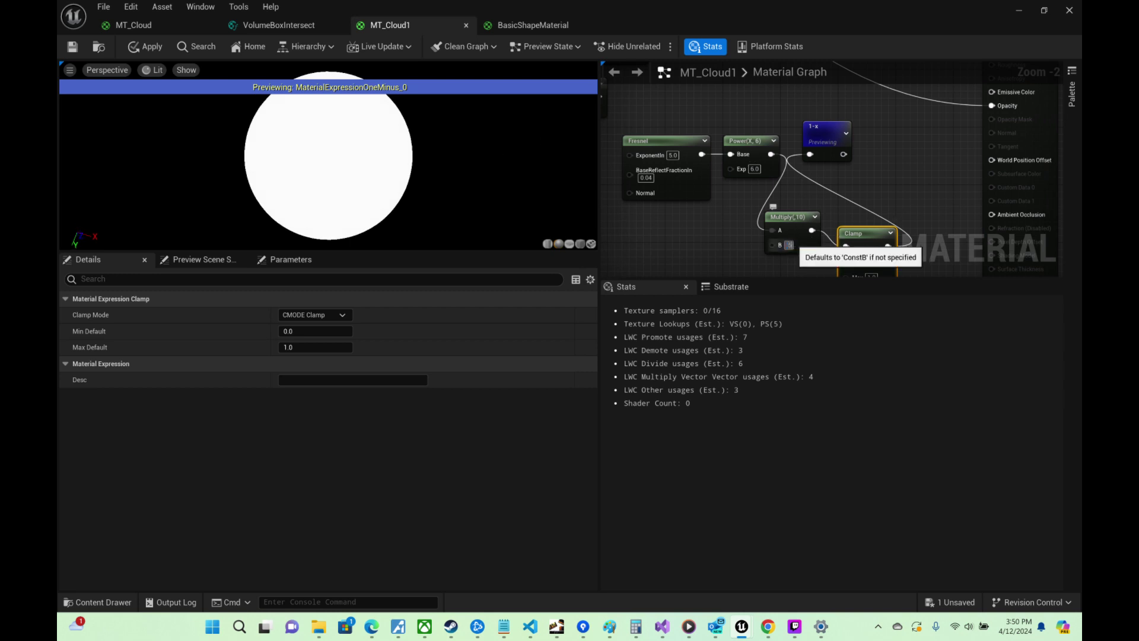
pyautogui.press('Return')
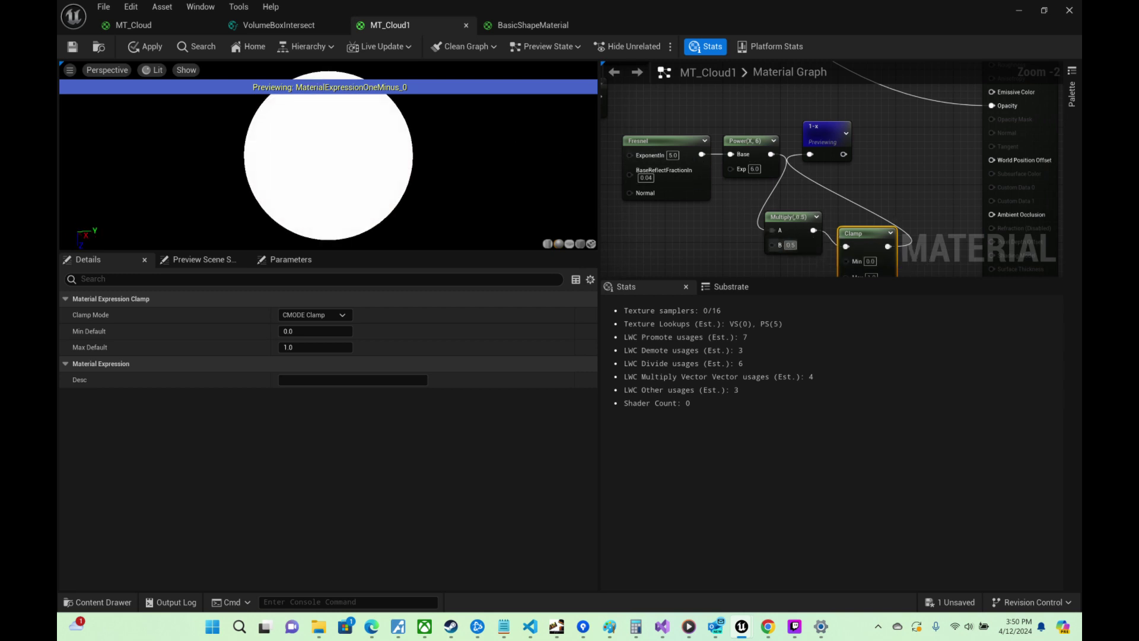
pyautogui.write('0.1')
pyautogui.press('Return')
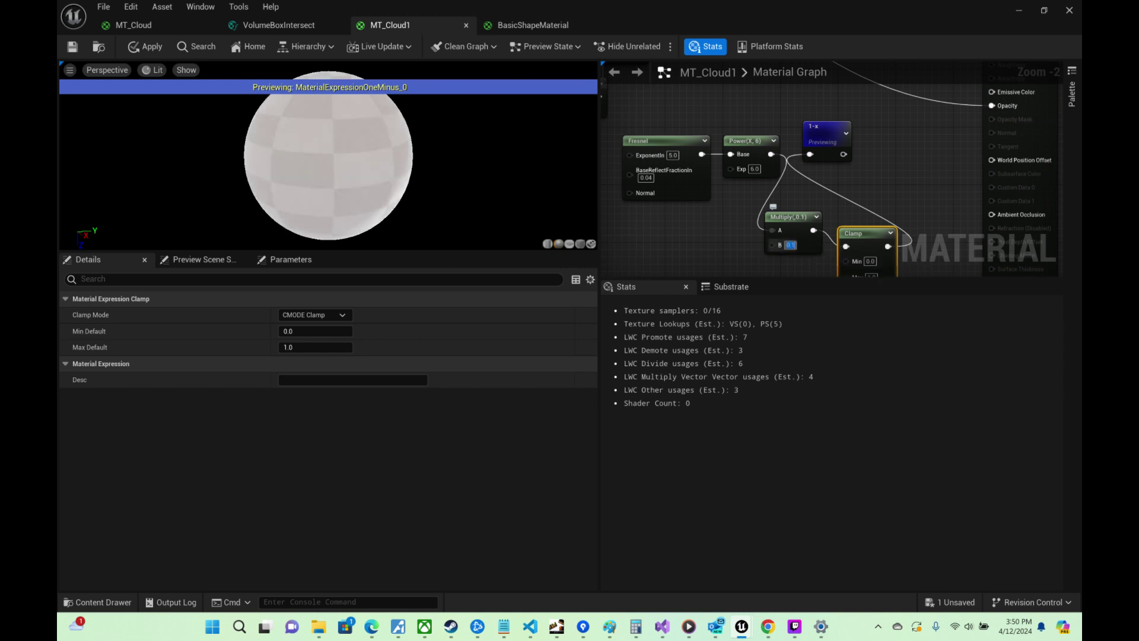
pyautogui.press('Return')
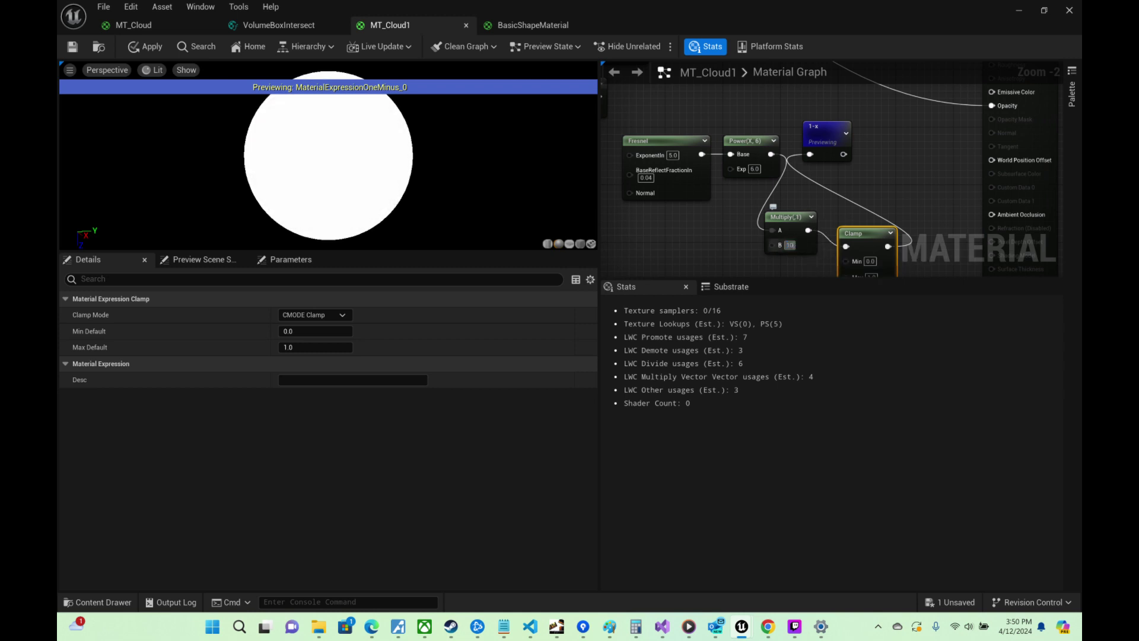
pyautogui.moveTo(789, 244); pyautogui.dragTo(798, 245)
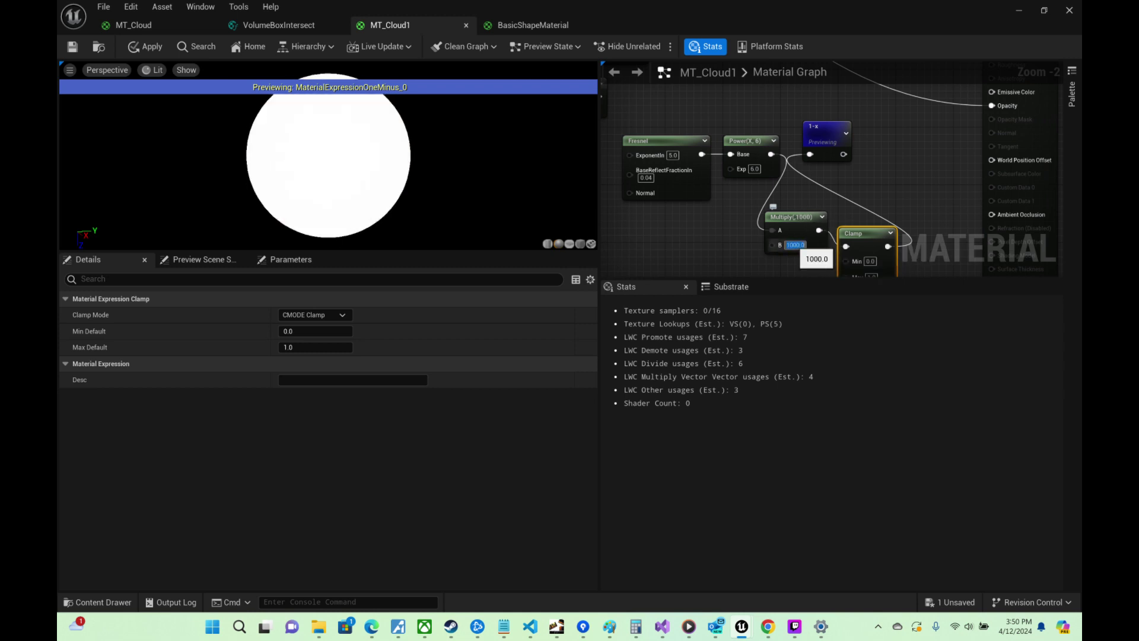
pyautogui.write('1')
pyautogui.press('Return')
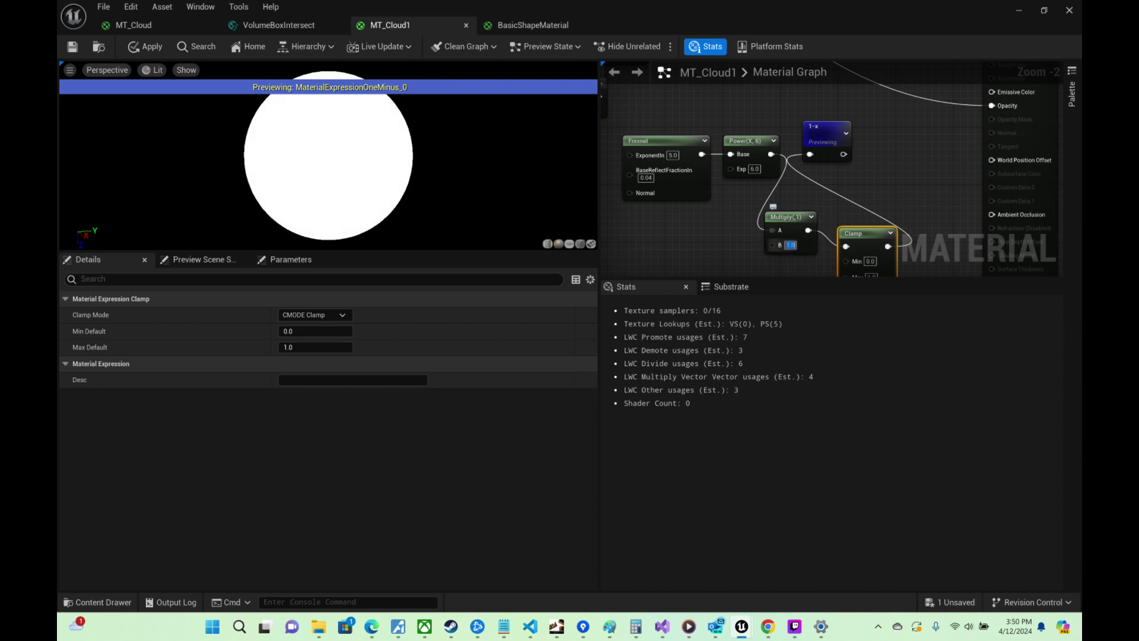
pyautogui.moveTo(328, 156); pyautogui.dragTo(328, 128, button='right')
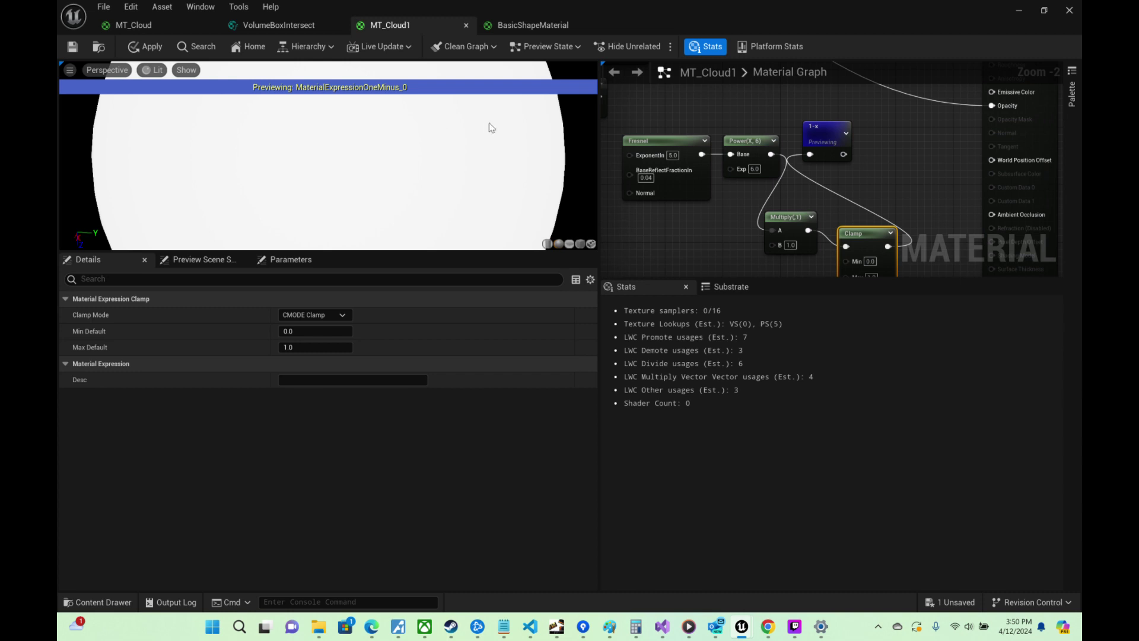
# Step: Rewire the 1-x node between the Fresnel and Power nodes and preview the Power node's result
pyautogui.moveTo(819, 139); pyautogui.dragTo(792, 171, button='right')
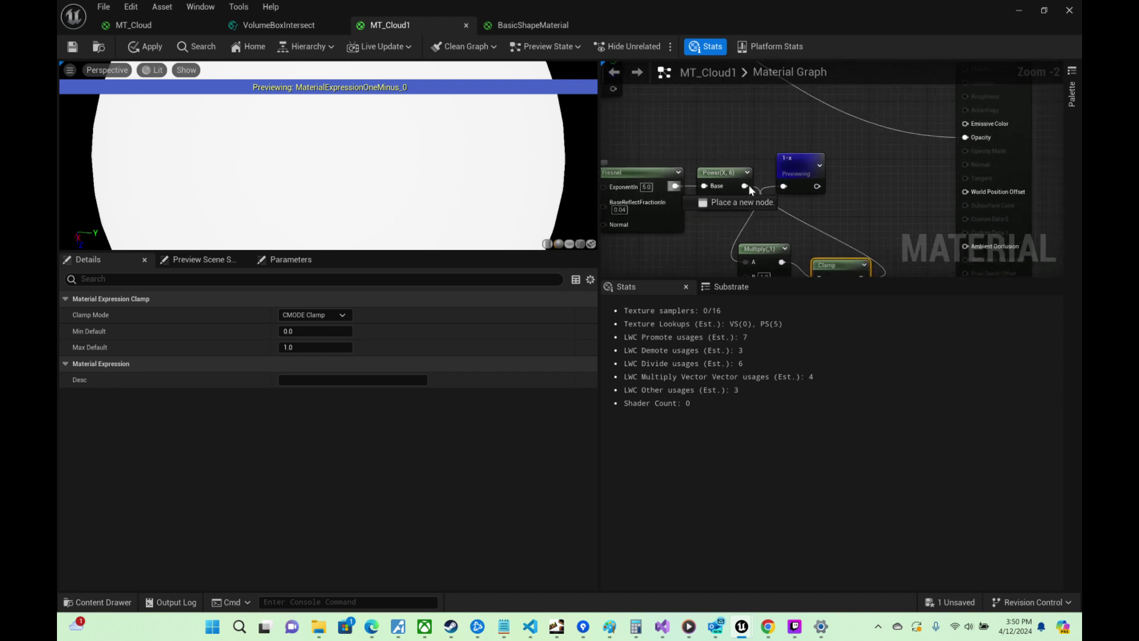
pyautogui.moveTo(819, 181); pyautogui.dragTo(706, 185)
pyautogui.moveTo(712, 181); pyautogui.dragTo(821, 171, button='right')
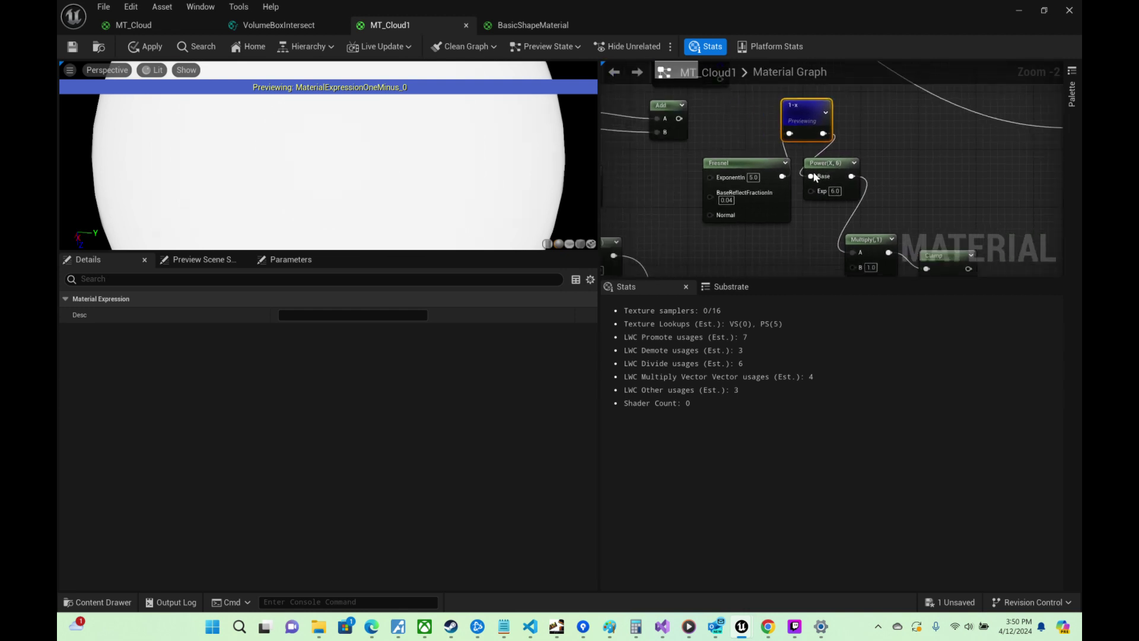
pyautogui.rightClick(810, 173)
pyautogui.click(859, 196)
pyautogui.moveTo(832, 168); pyautogui.dragTo(881, 153)
pyautogui.moveTo(549, 129); pyautogui.dragTo(493, 131)
# Step: Add another Multiply node near the material output, with its A input fed by the node that drives Base Color
pyautogui.moveTo(974, 108)
pyautogui.mouseDown(button='right')
pyautogui.moveTo(721, 156)
pyautogui.moveTo(926, 165)
pyautogui.mouseUp(button='right')
pyautogui.moveTo(782, 144); pyautogui.dragTo(787, 267, button='right')
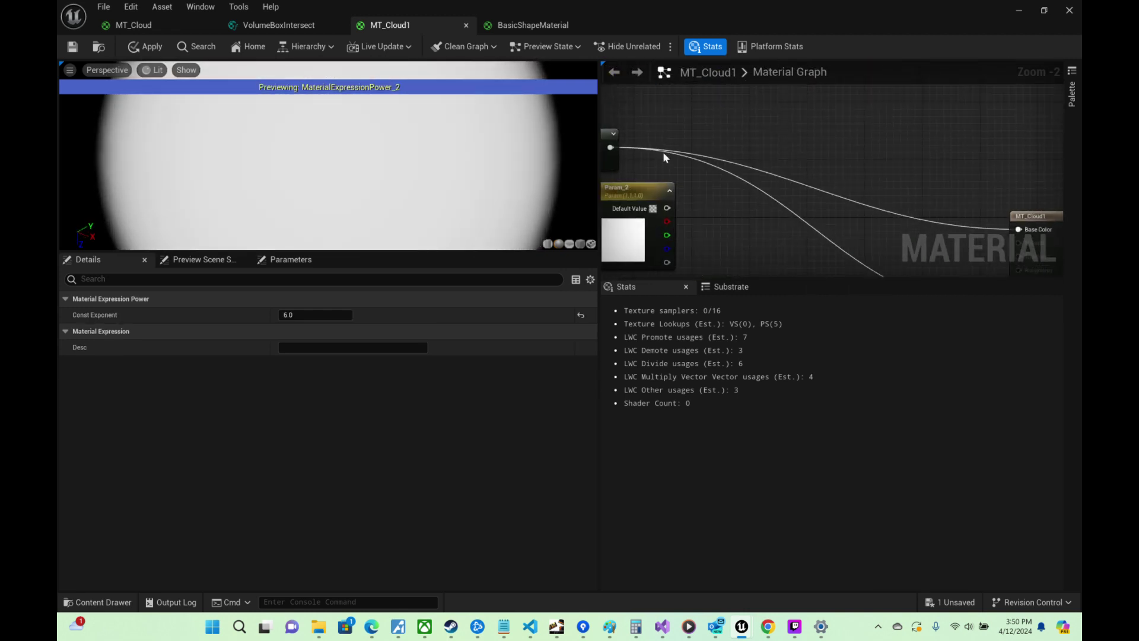
pyautogui.moveTo(738, 158); pyautogui.dragTo(831, 150, button='right')
pyautogui.moveTo(707, 137); pyautogui.dragTo(775, 233)
pyautogui.write('multiply')
pyautogui.press('Return')
pyautogui.moveTo(818, 199); pyautogui.dragTo(794, 176, button='right')
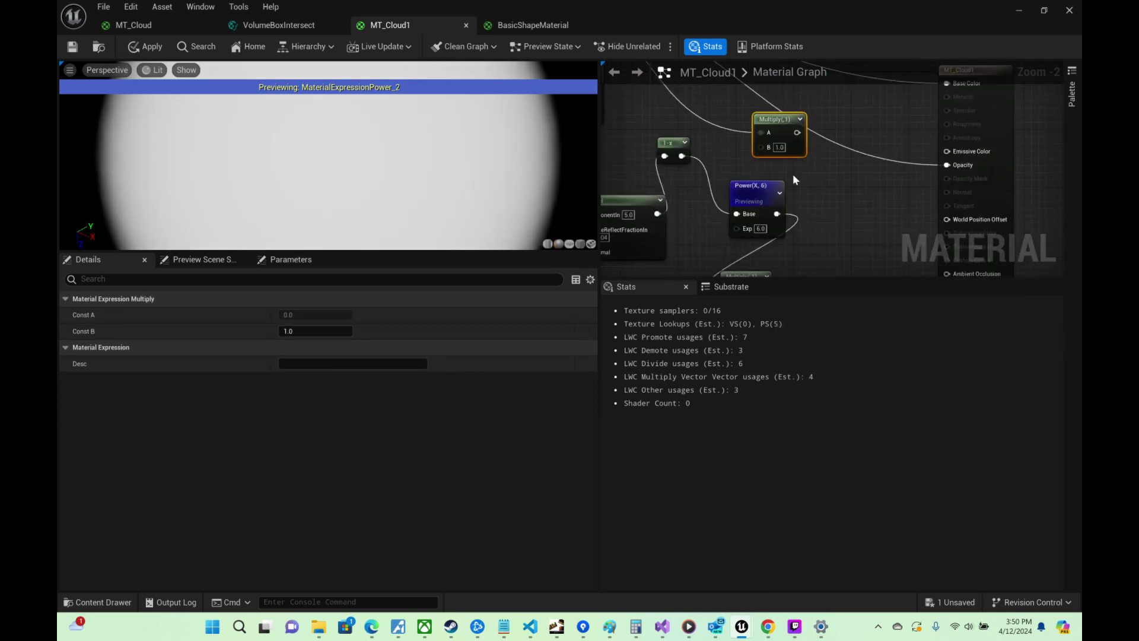
# Step: Connect the Power output to the new Multiply node's B input and feed its result into Base Color and Opacity
pyautogui.scroll(1, 784, 213)
pyautogui.moveTo(782, 213); pyautogui.dragTo(760, 138)
pyautogui.moveTo(824, 144); pyautogui.dragTo(783, 197, button='right')
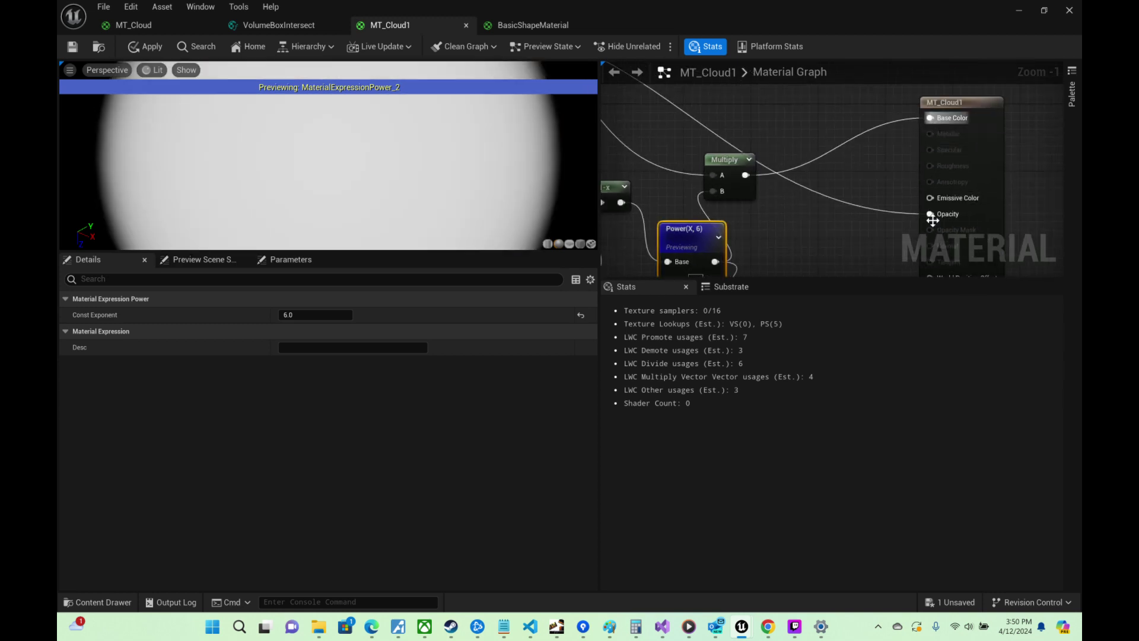
pyautogui.moveTo(1003, 243); pyautogui.dragTo(916, 229)
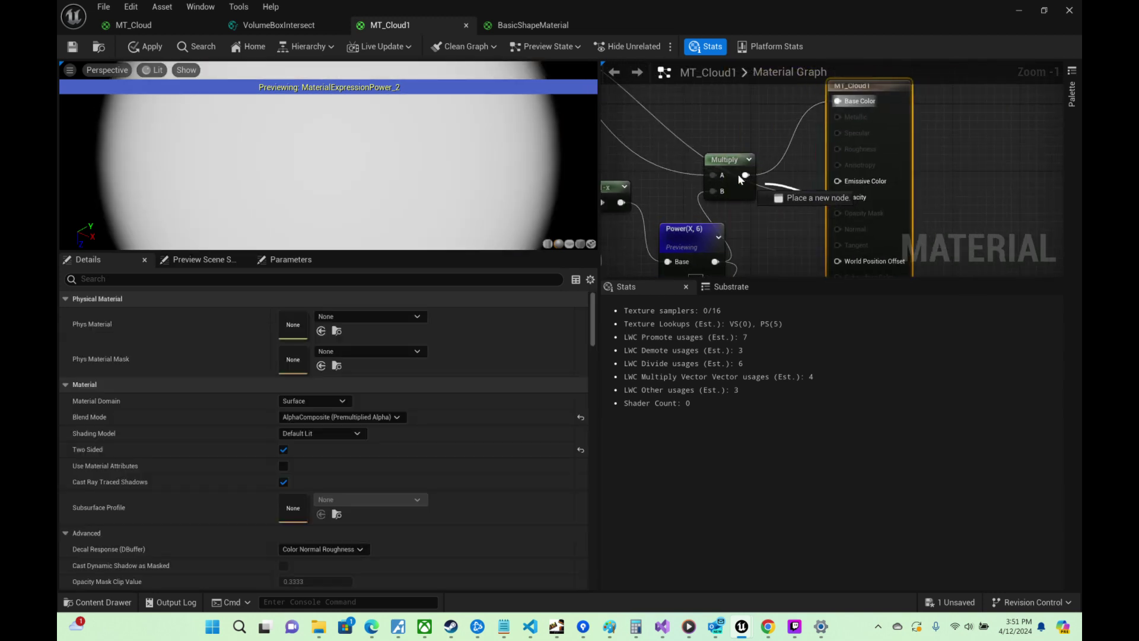
# Step: Save the MT_Cloud1 material, return to the level, and deselect the cloud spheres
pyautogui.click(72, 47)
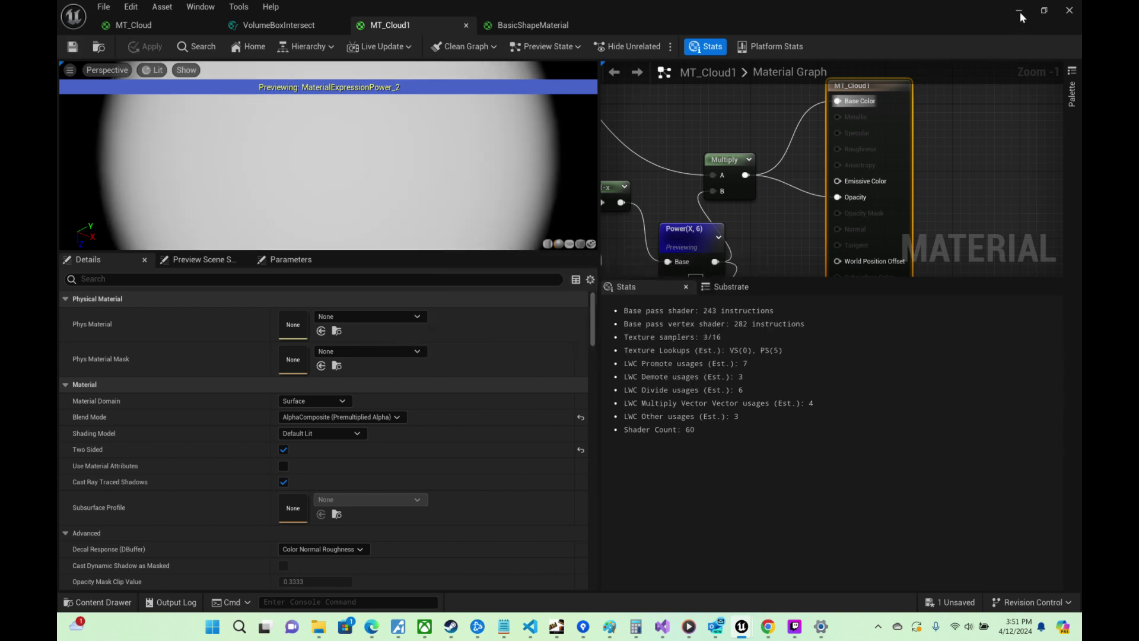
pyautogui.click(1020, 12)
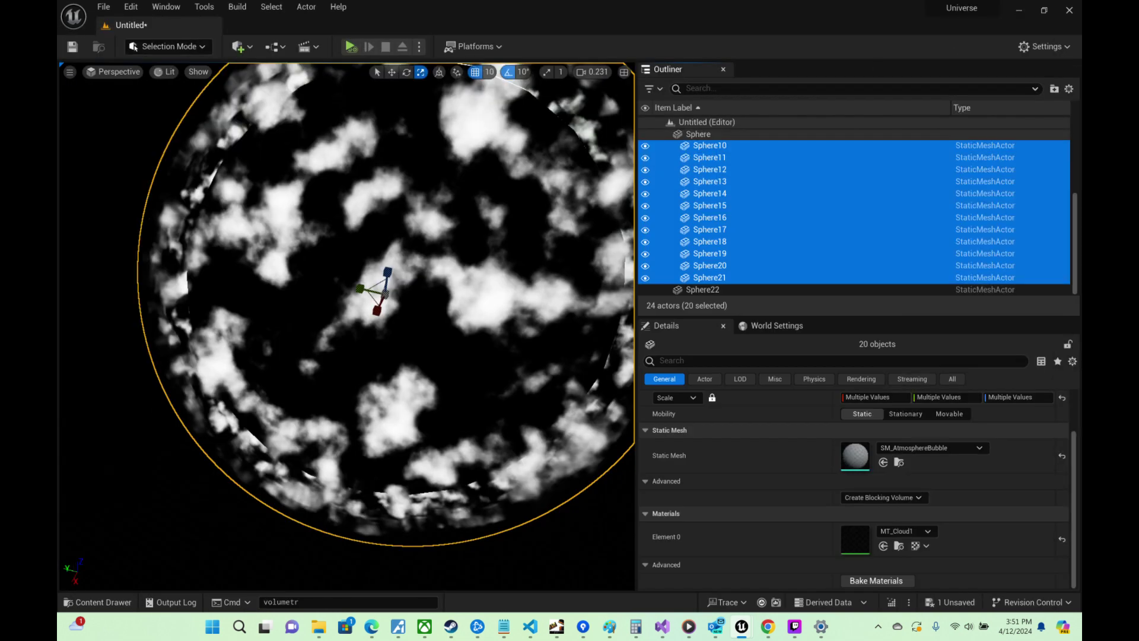
pyautogui.moveTo(410, 173); pyautogui.dragTo(267, 98, button='right')
pyautogui.click(408, 103)
# Step: Fly around the planet's rim and through the cloud shells to examine how the Fresnel fade affects the clouds
pyautogui.press('d')
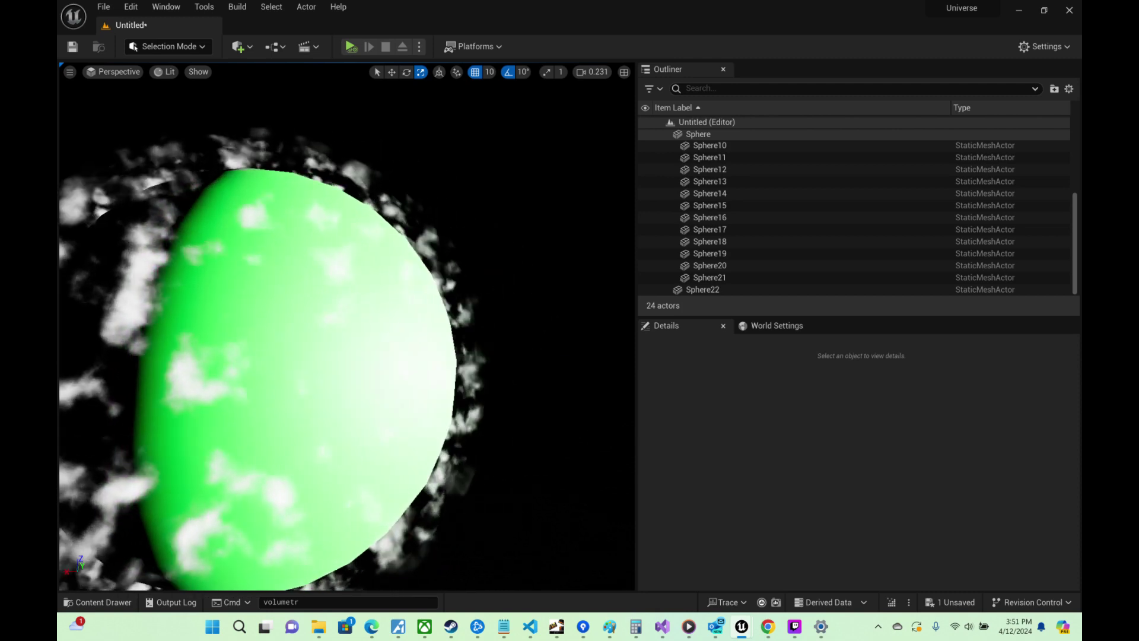
pyautogui.moveTo(347, 326); pyautogui.dragTo(282, 327, button='right')
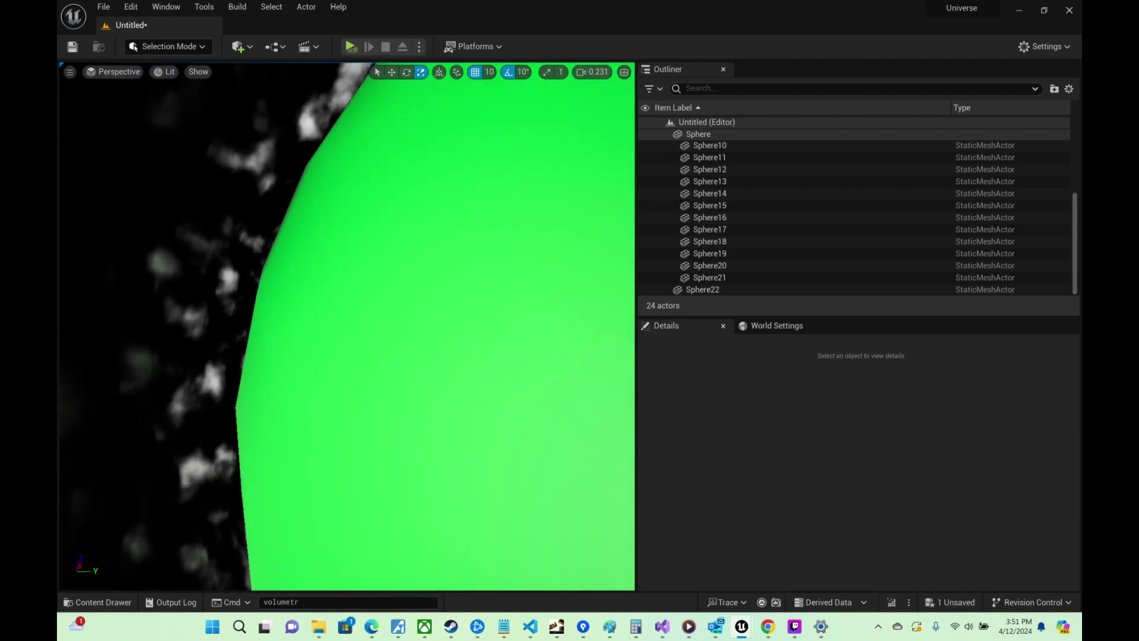
pyautogui.moveTo(347, 326); pyautogui.dragTo(282, 296, button='right')
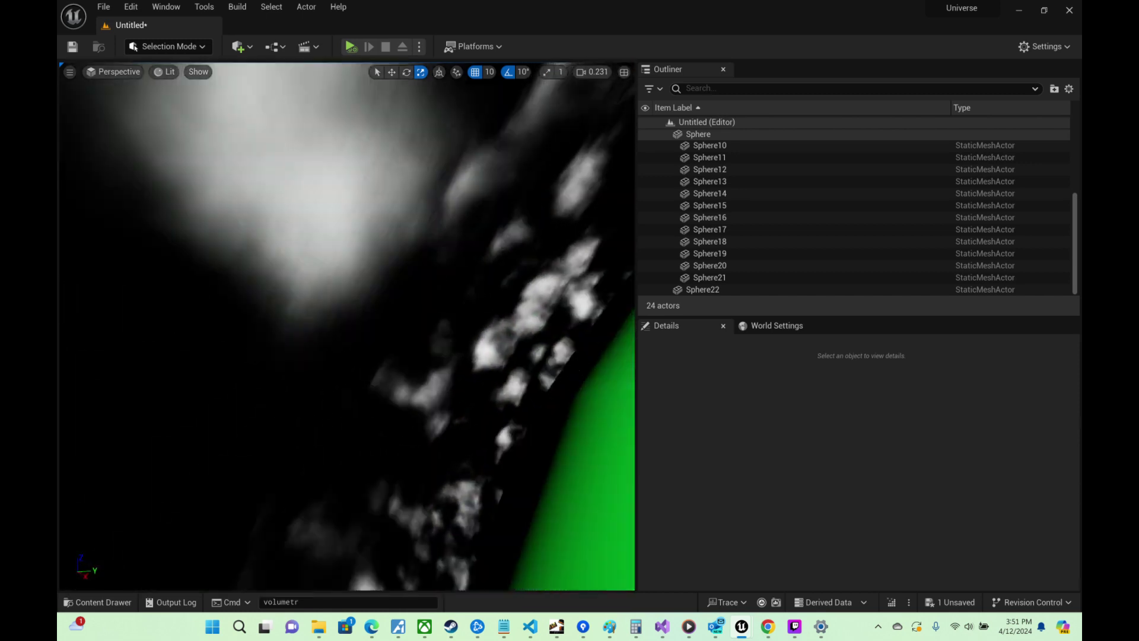
pyautogui.moveTo(347, 326); pyautogui.dragTo(466, 365, button='right')
pyautogui.scroll(-2, 347, 326)
pyautogui.scroll(7, 347, 326)
pyautogui.scroll(1, 347, 327)
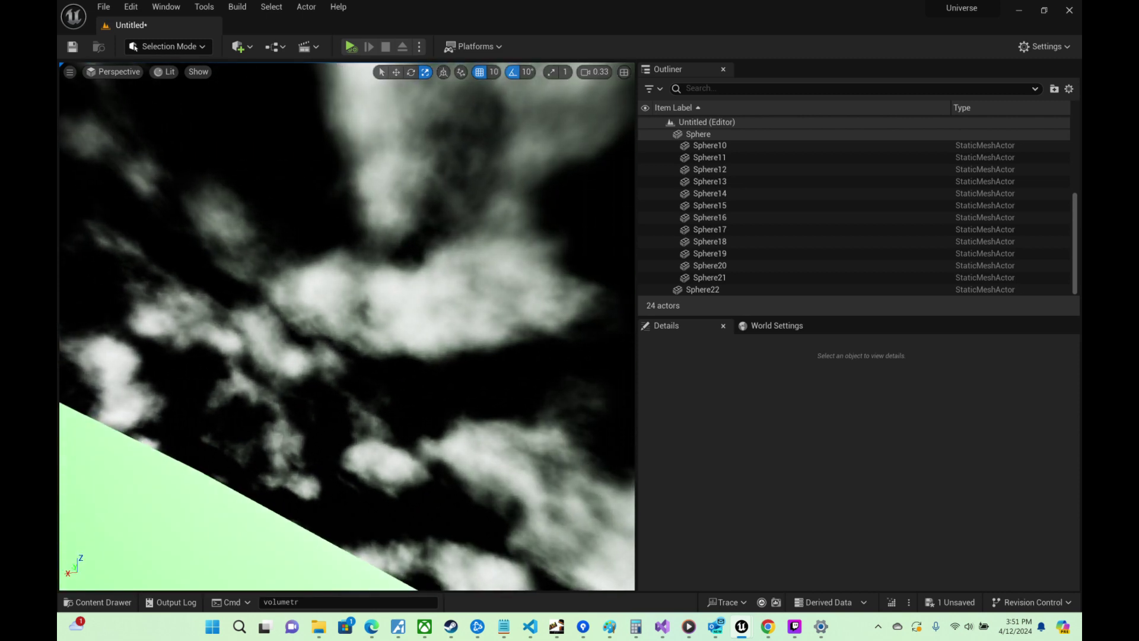
# Step: Select the parent Sphere, frame the whole planet in the viewport, and switch to the MT_Cloud1 material graph
pyautogui.click(510, 158)
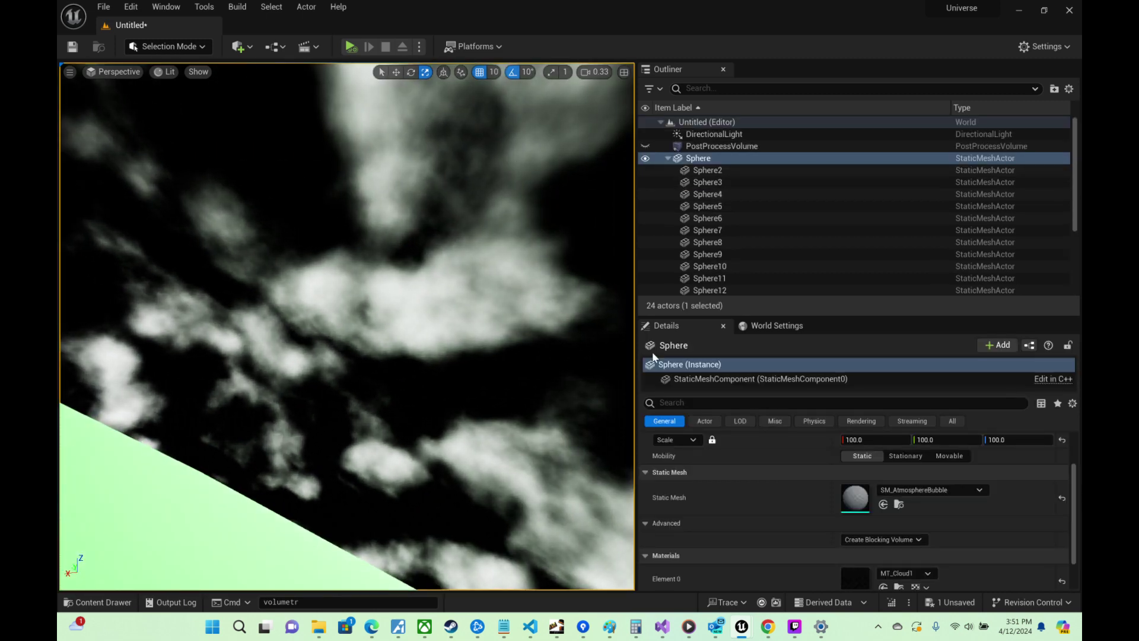
pyautogui.press('f')
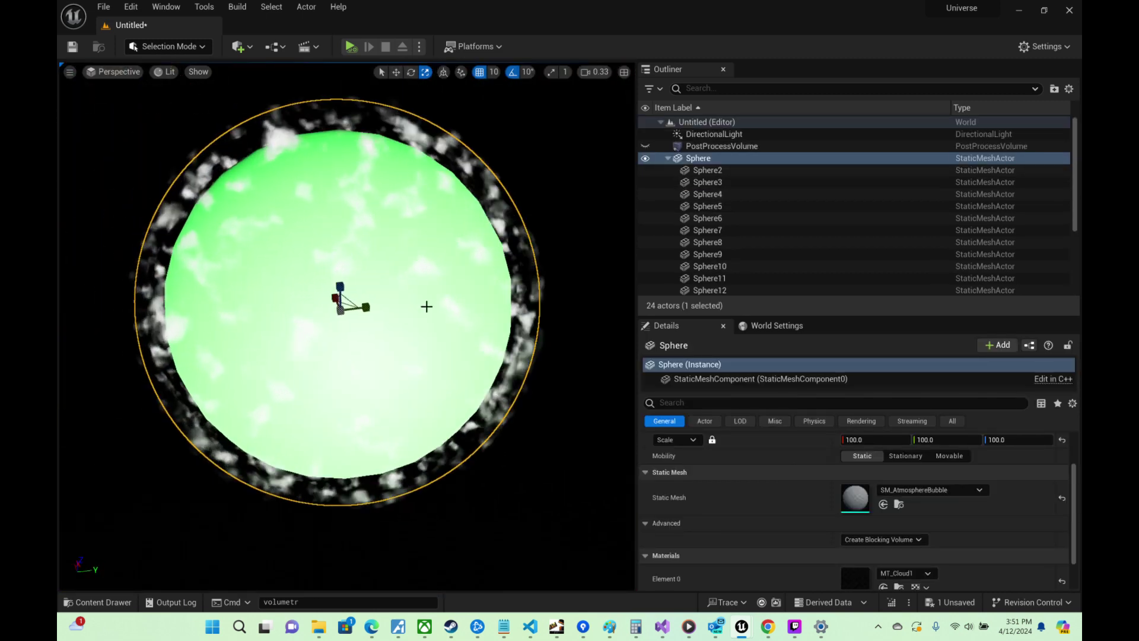
pyautogui.moveTo(798, 627)
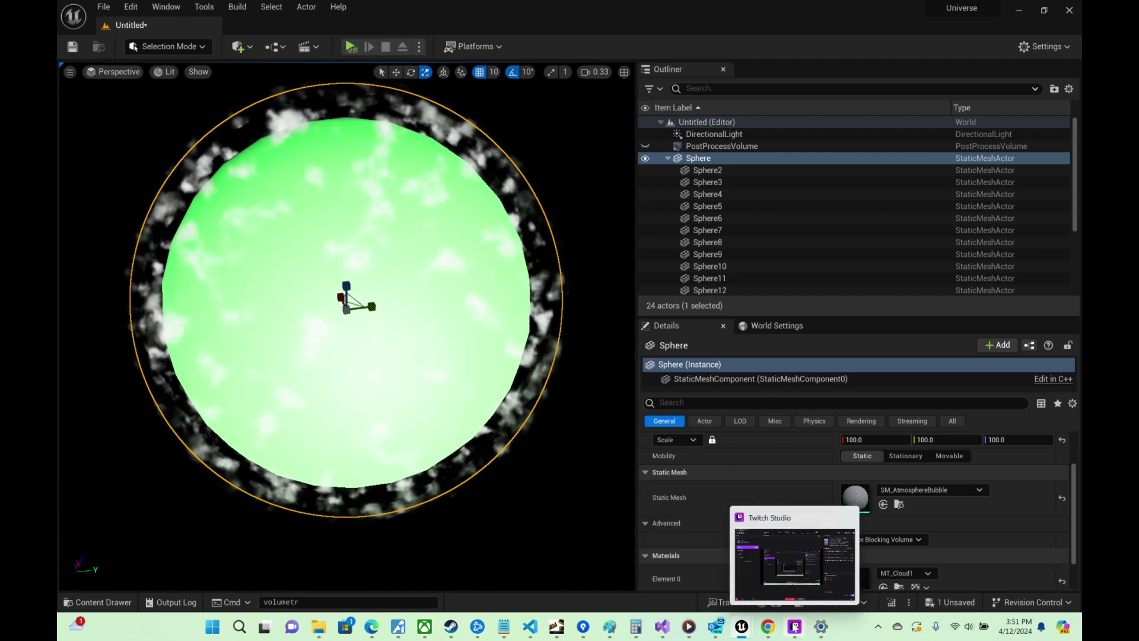
pyautogui.moveTo(757, 629)
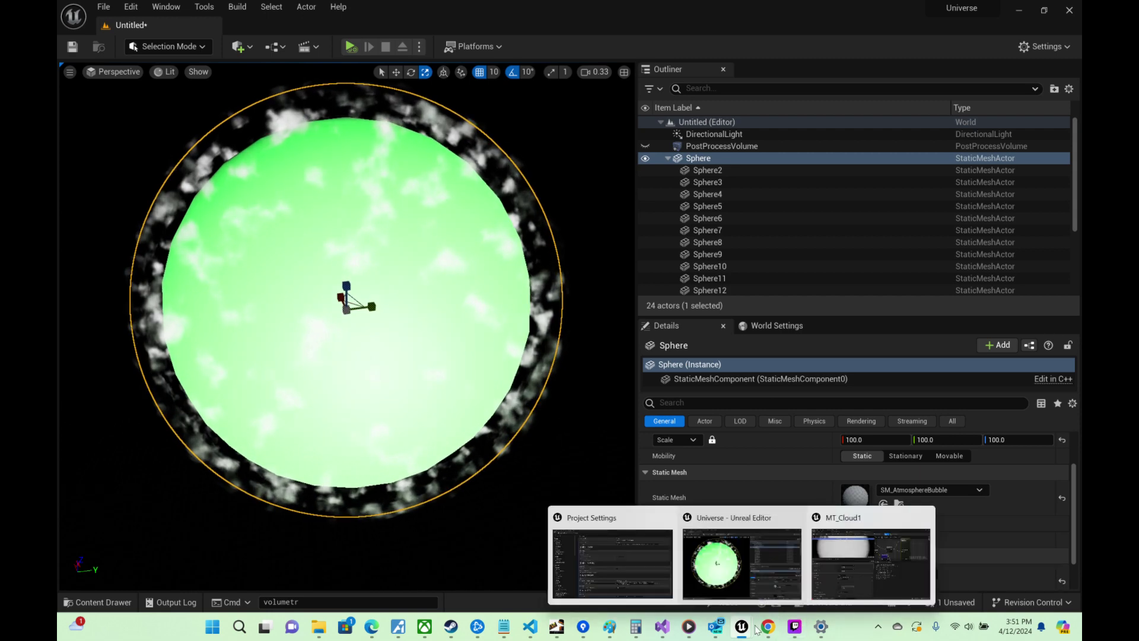
pyautogui.click(881, 572)
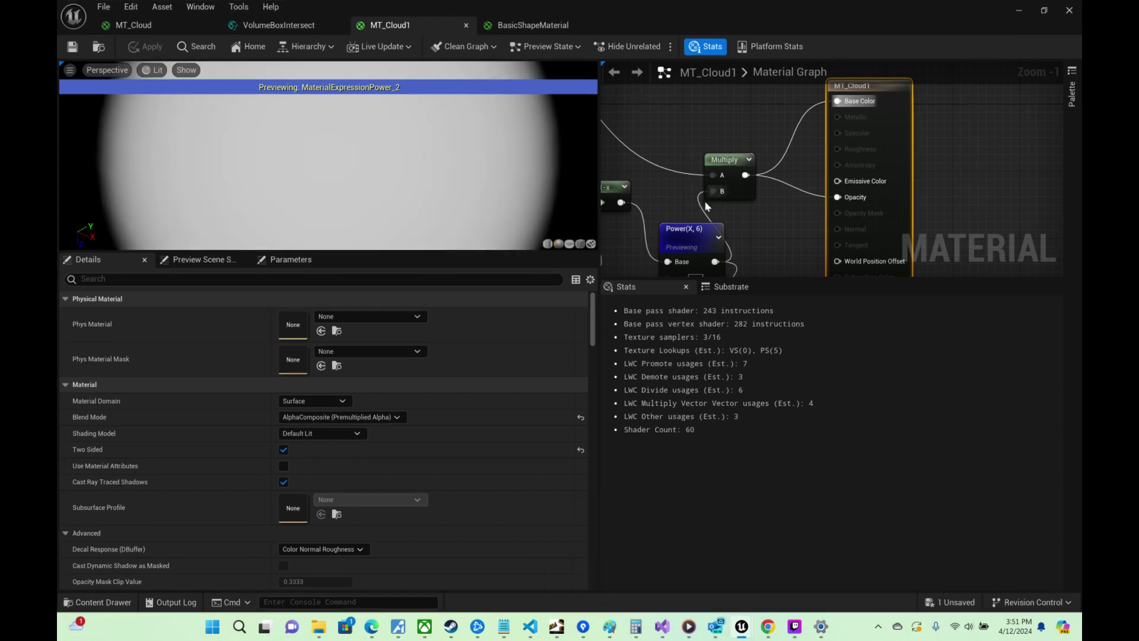
# Step: Set B of the Divide node fed by Absolute World Position to 6000, and save MT_Cloud1 before returning to the level
pyautogui.moveTo(720, 80); pyautogui.dragTo(1048, 176, button='right')
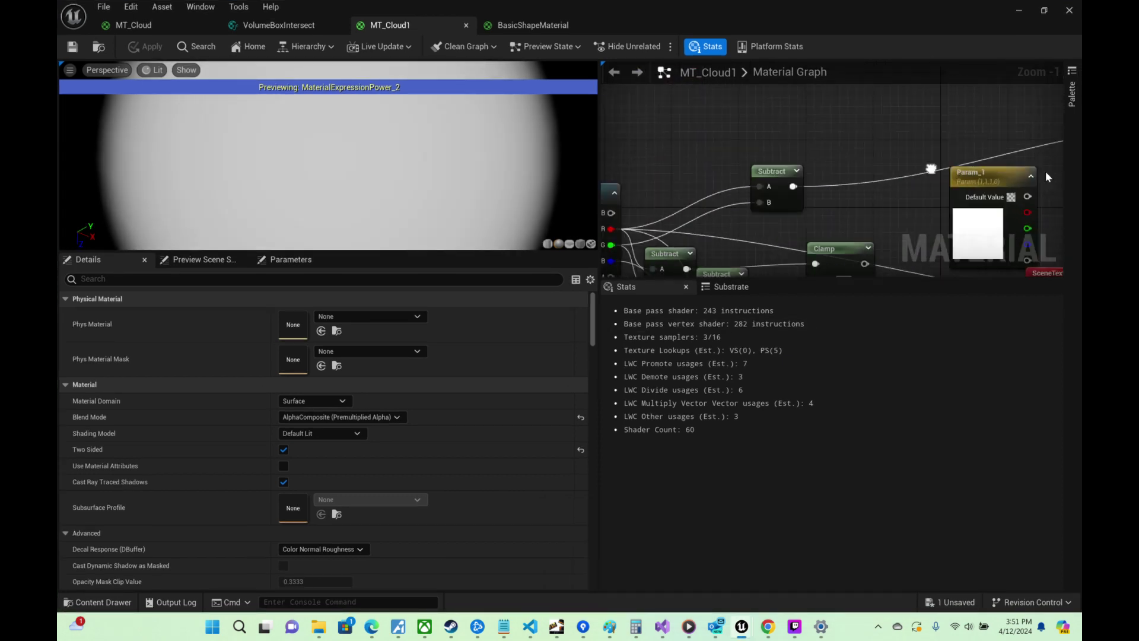
pyautogui.moveTo(727, 155); pyautogui.dragTo(957, 90, button='right')
pyautogui.scroll(-1, 943, 106)
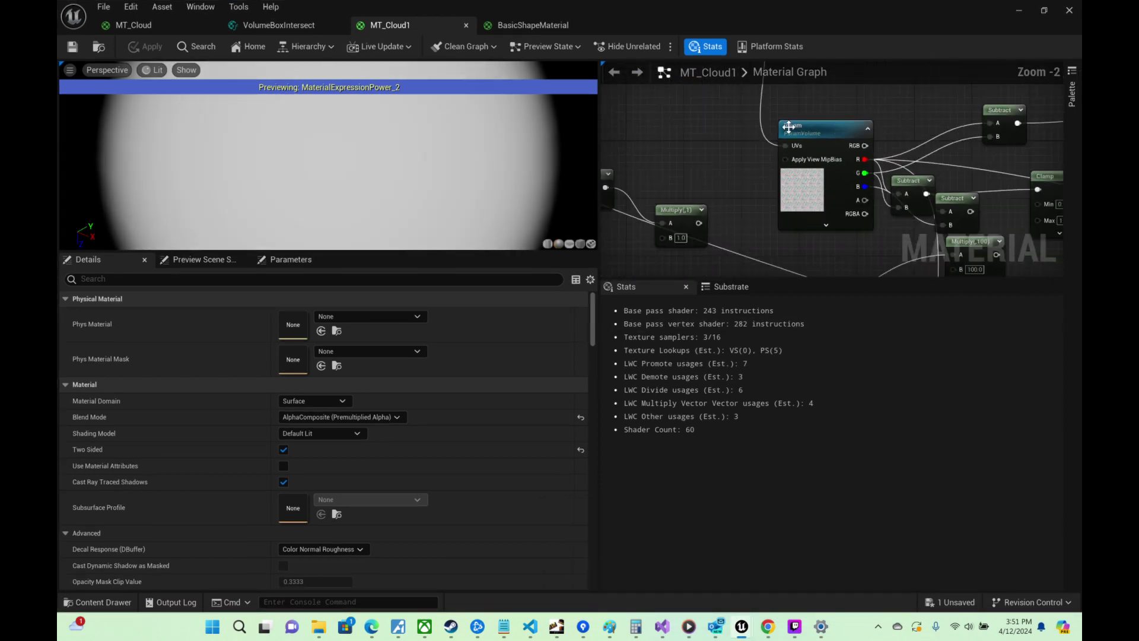
pyautogui.scroll(-3, 789, 127)
pyautogui.scroll(4, 816, 187)
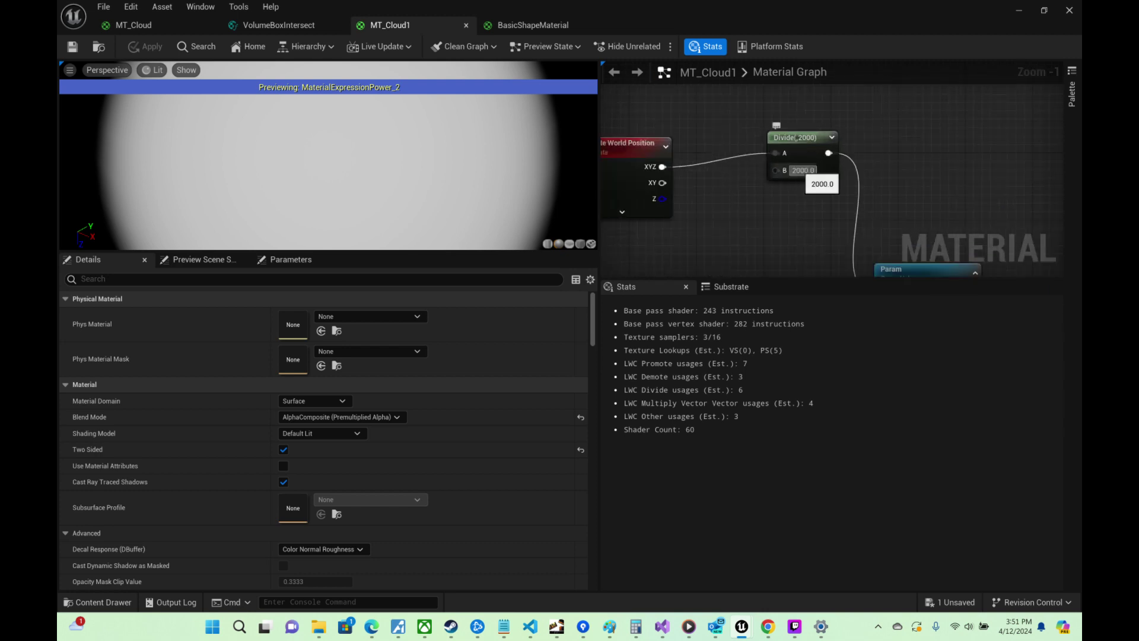
pyautogui.write('6000')
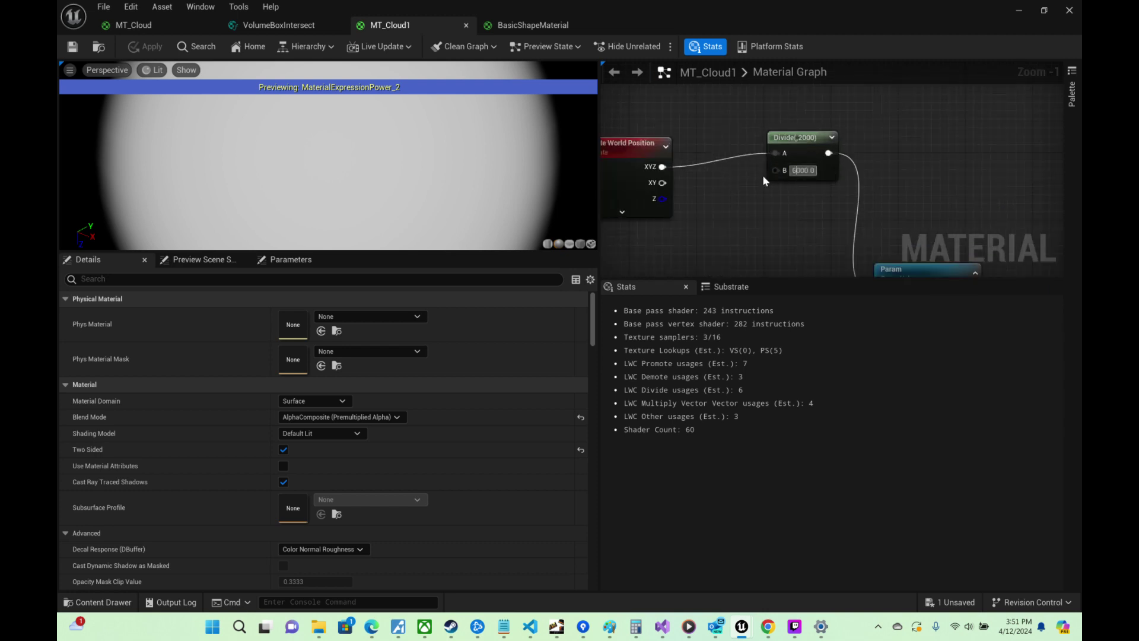
pyautogui.press('Return')
pyautogui.click(70, 47)
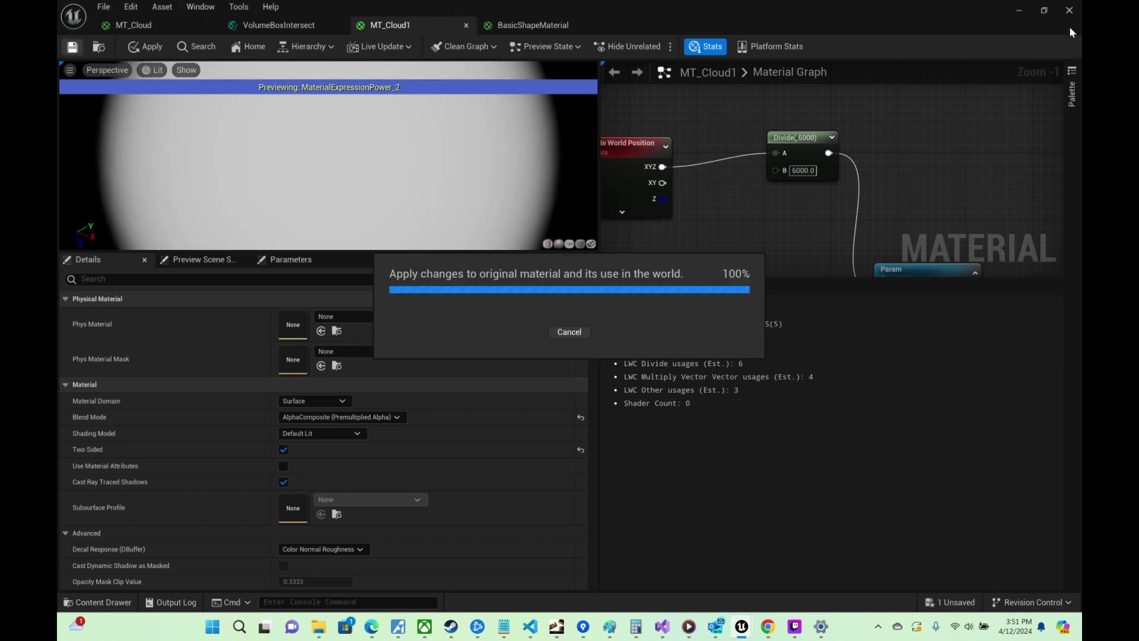
pyautogui.click(1012, 15)
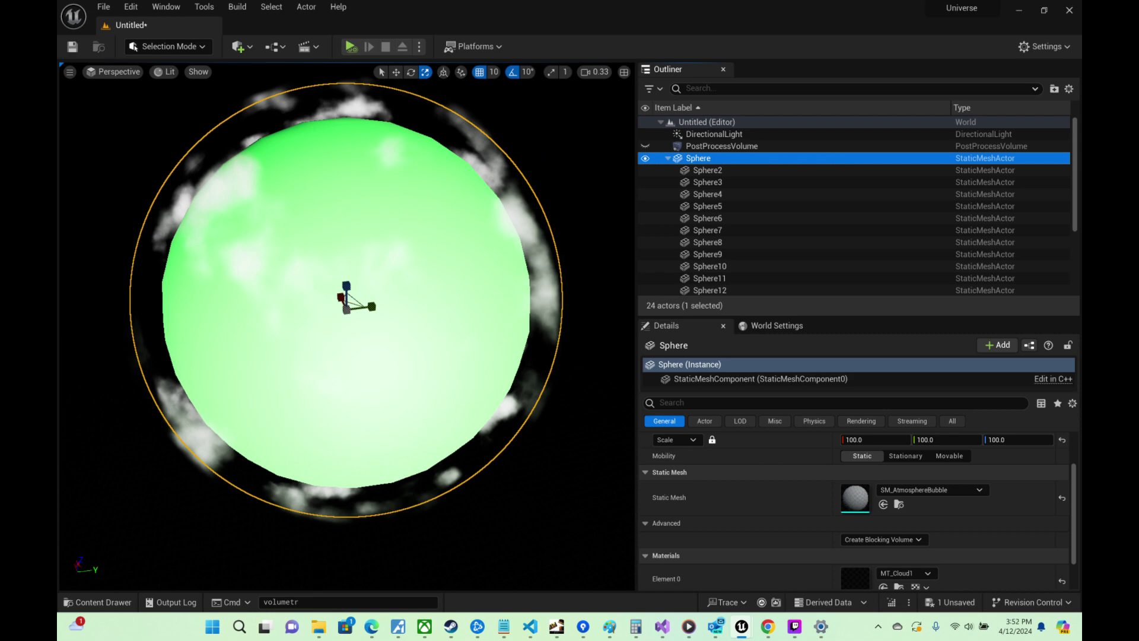
# Step: Fly around the planet and along its rim to examine the rescaled cloud pattern from inside and outside the shells
pyautogui.press('d')
pyautogui.moveTo(347, 326); pyautogui.dragTo(113, 287, button='right')
pyautogui.press('w')
pyautogui.scroll(-1, 347, 327)
pyautogui.press('w')
pyautogui.press('s')
pyautogui.scroll(-3, 347, 326)
pyautogui.press('w')
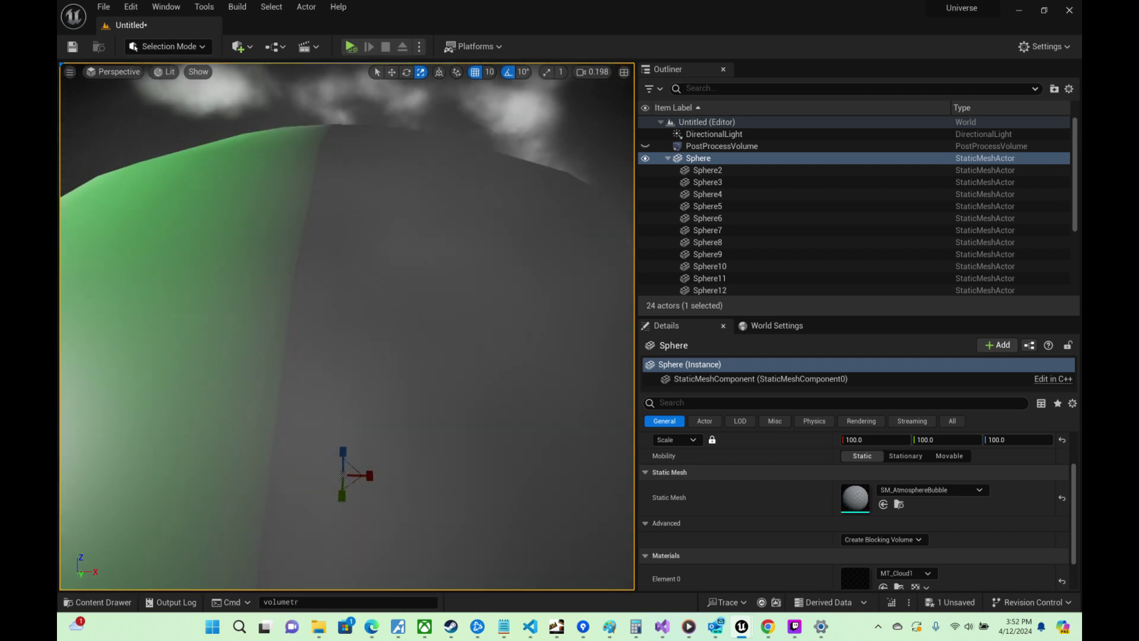
pyautogui.moveTo(341, 264); pyautogui.dragTo(178, 258, button='right')
pyautogui.press('w')
pyautogui.press('s')
pyautogui.press('d')
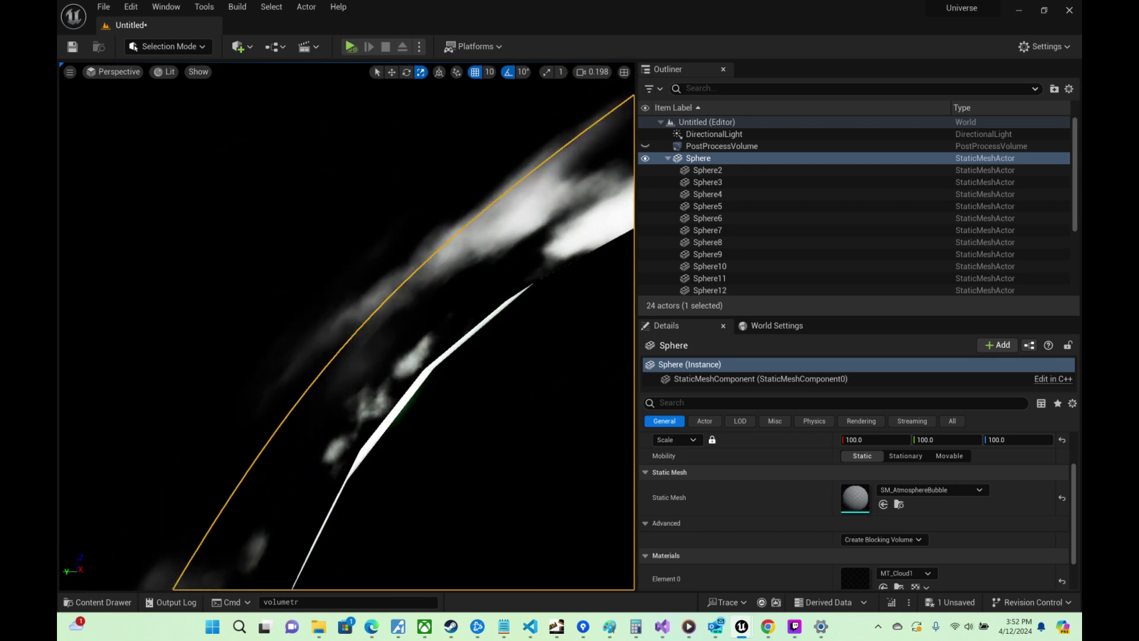
pyautogui.moveTo(281, 210); pyautogui.dragTo(277, 207, button='right')
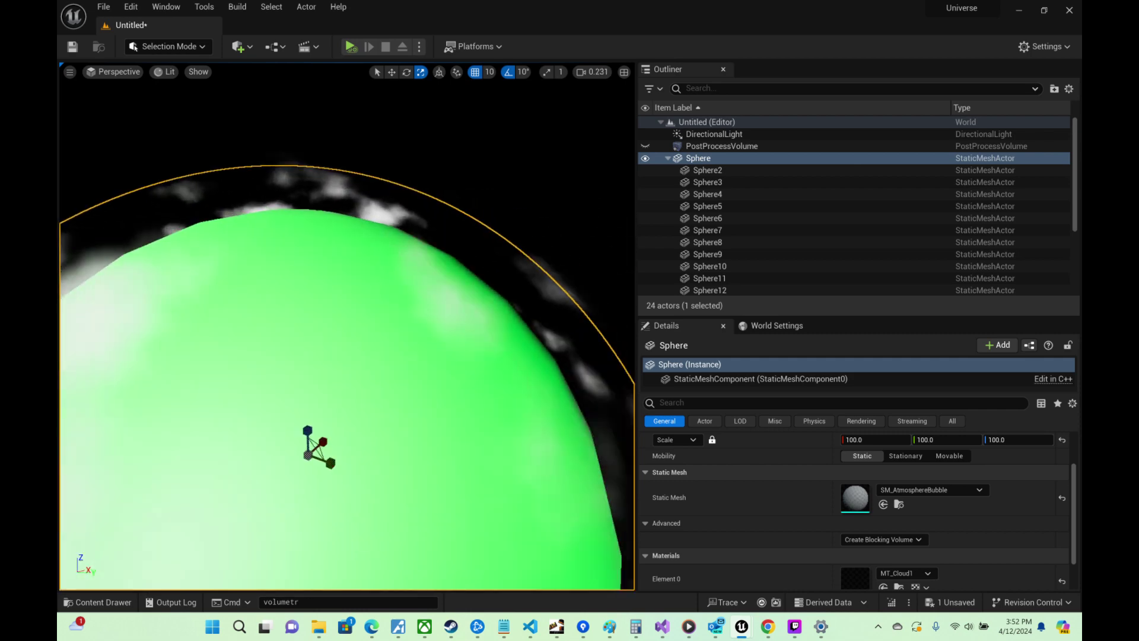
# Step: Reframe the planet, examine the cloud layers near its surface, and pull back to a full view of the planet
pyautogui.press('f')
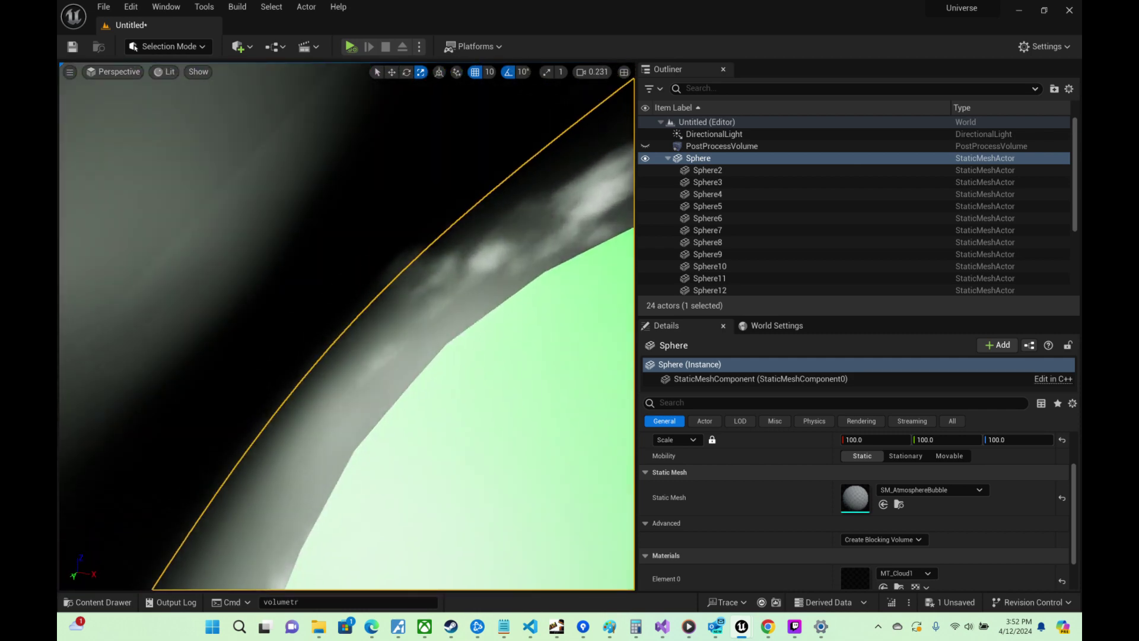
pyautogui.moveTo(347, 326); pyautogui.dragTo(380, 296, button='right')
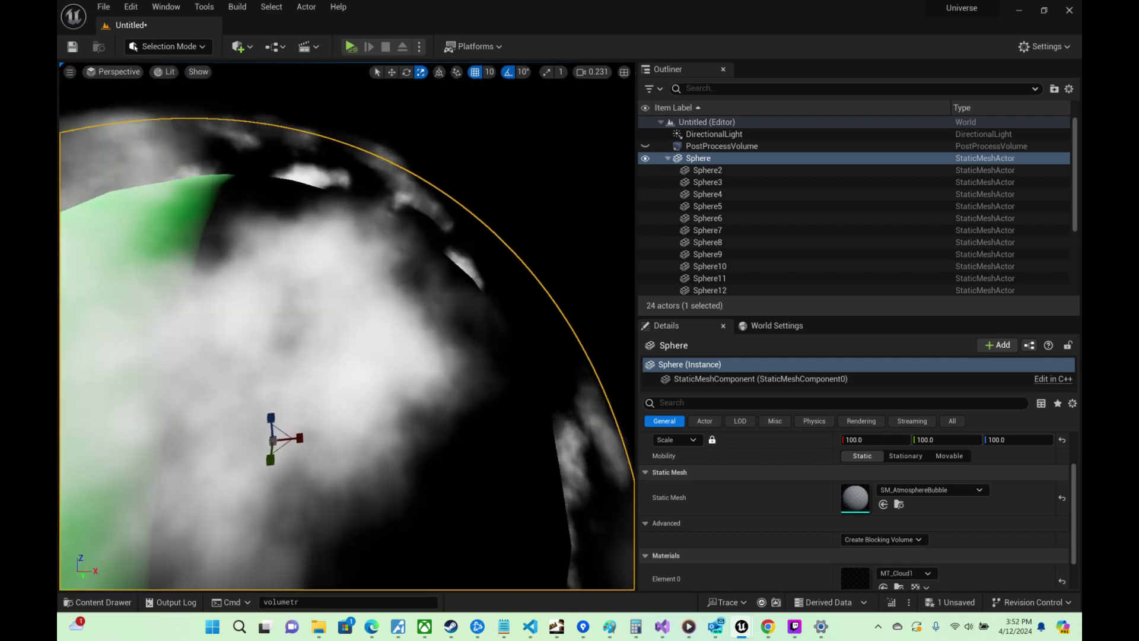
pyautogui.moveTo(347, 326); pyautogui.dragTo(334, 240, button='right')
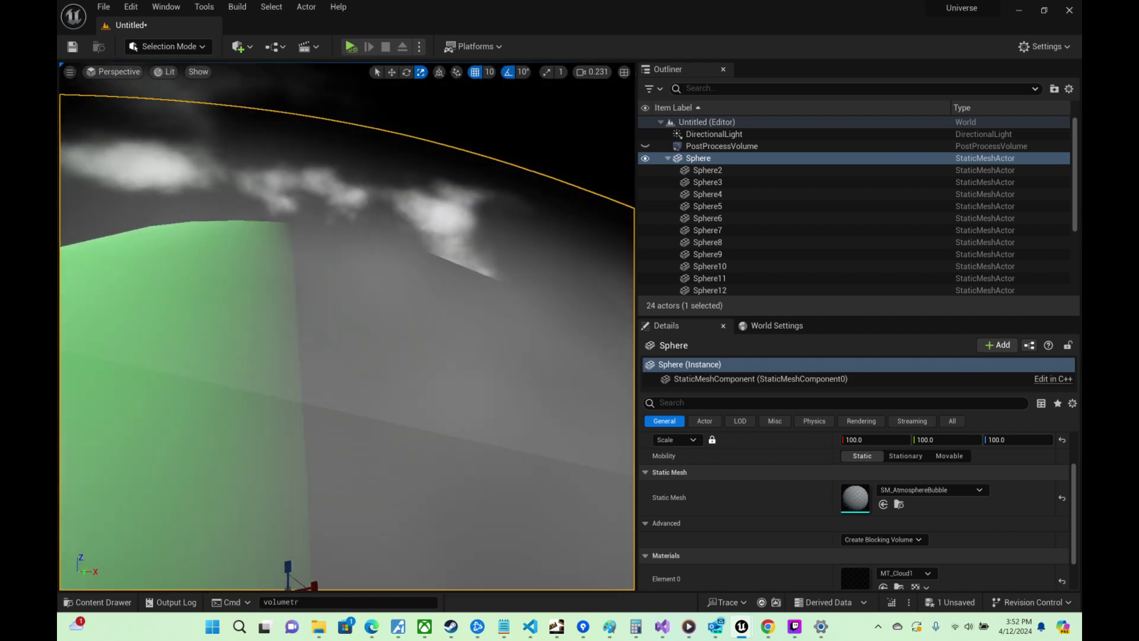
pyautogui.moveTo(279, 193)
pyautogui.mouseDown(button='right')
pyautogui.moveTo(278, 216)
pyautogui.moveTo(261, 212)
pyautogui.moveTo(286, 216)
pyautogui.moveTo(262, 215)
pyautogui.moveTo(286, 203)
pyautogui.mouseUp(button='right')
pyautogui.scroll(3, 286, 216)
pyautogui.moveTo(548, 147); pyautogui.dragTo(549, 148, button='right')
pyautogui.press('s')
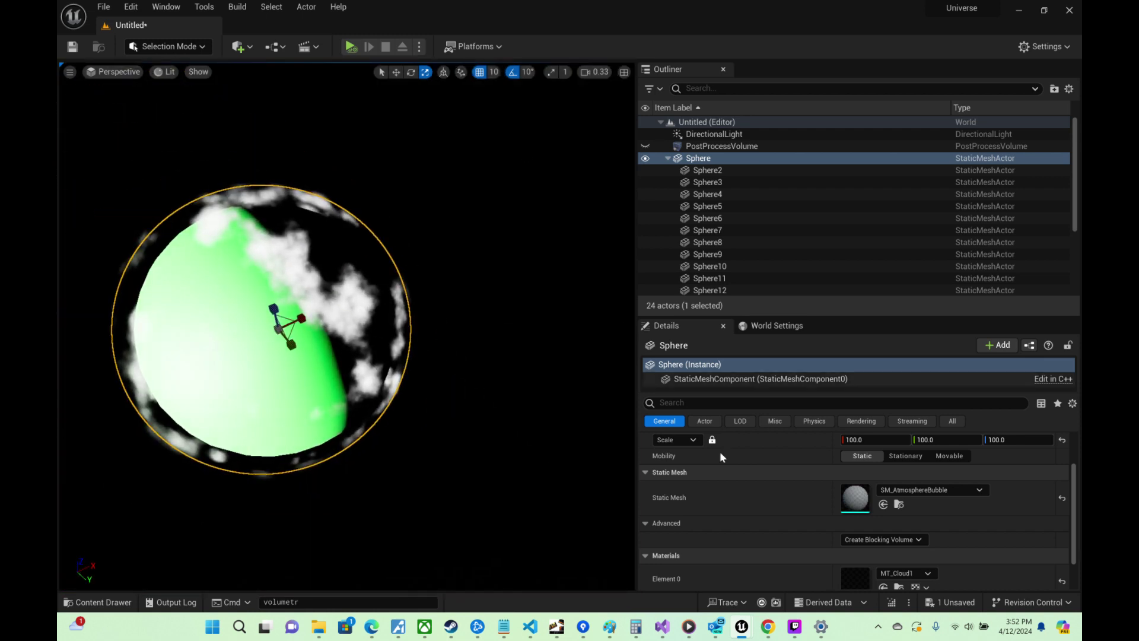
pyautogui.moveTo(768, 626)
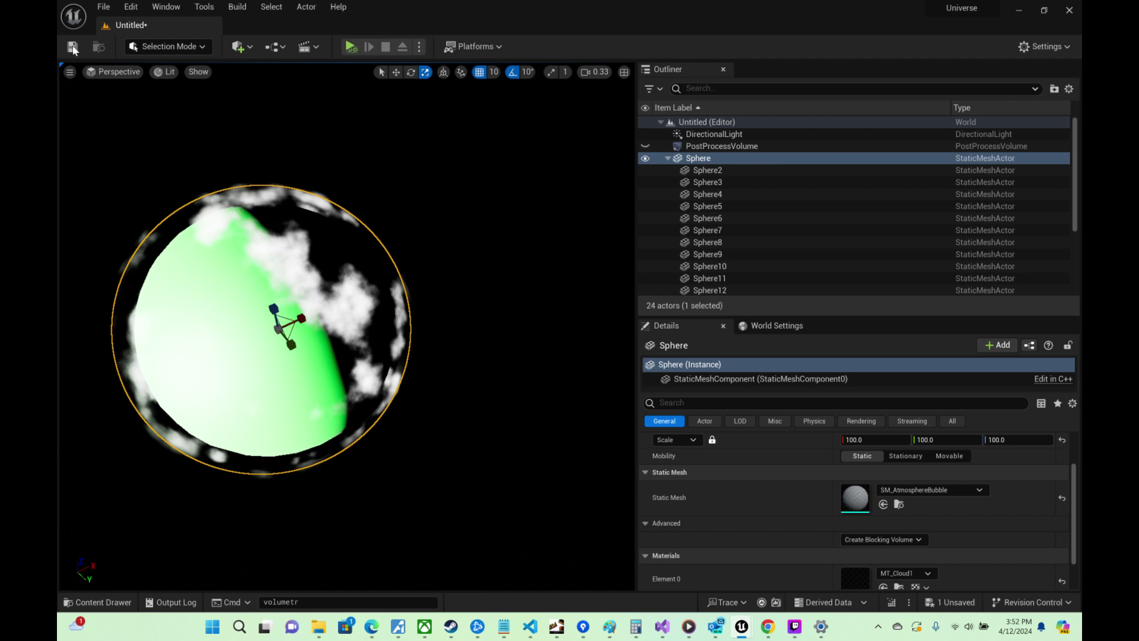
pyautogui.hotkey('ctrl', 's')
pyautogui.click(885, 495)
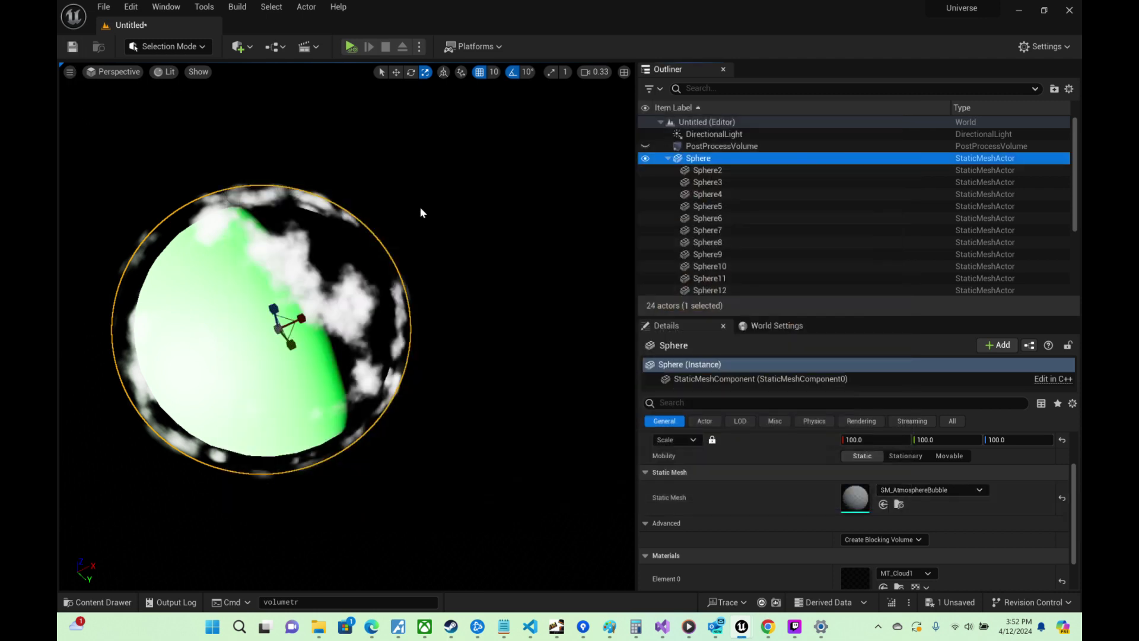
pyautogui.moveTo(356, 332); pyautogui.dragTo(161, 267, button='right')
pyautogui.press('w')
pyautogui.press('s')
pyautogui.moveTo(297, 160); pyautogui.dragTo(425, 214, button='right')
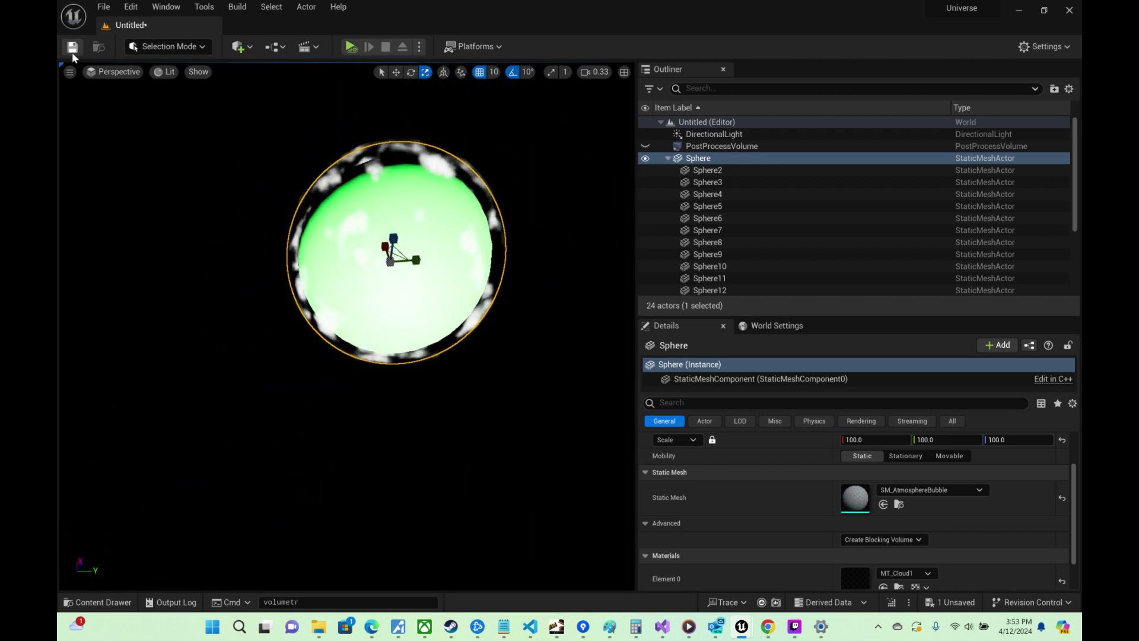
pyautogui.click(73, 49)
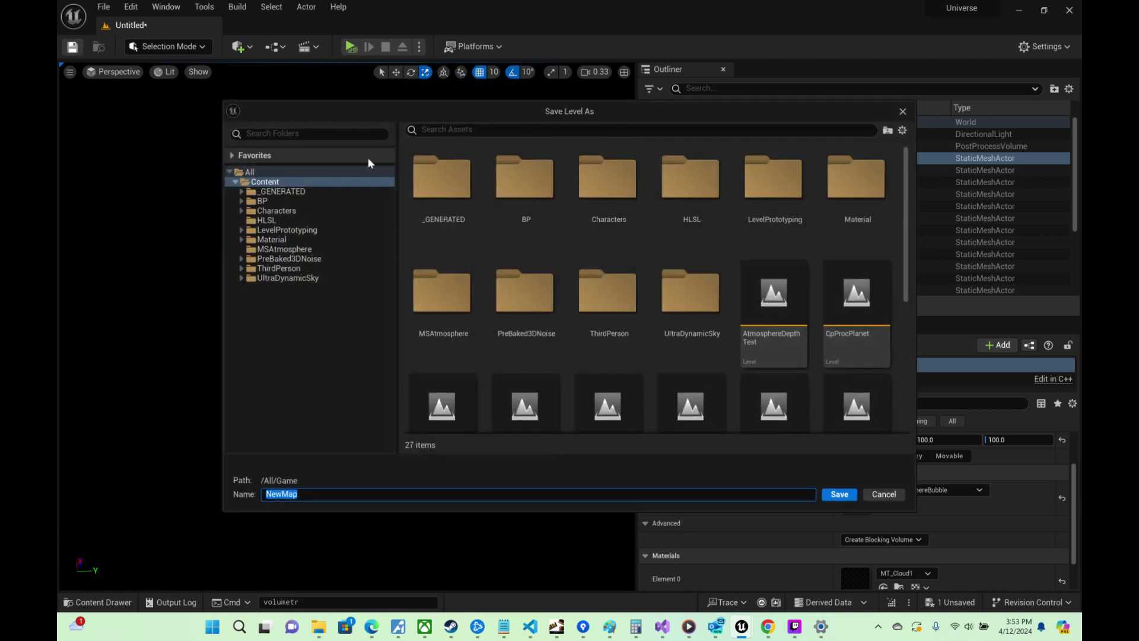
pyautogui.click(892, 497)
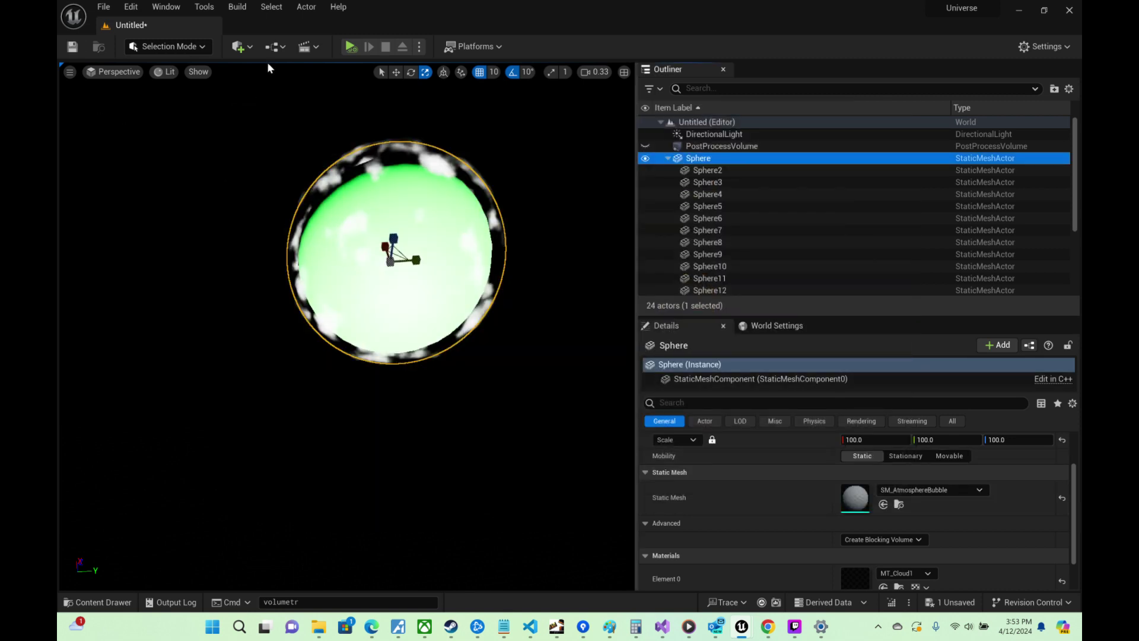
pyautogui.click(252, 46)
pyautogui.moveTo(279, 171)
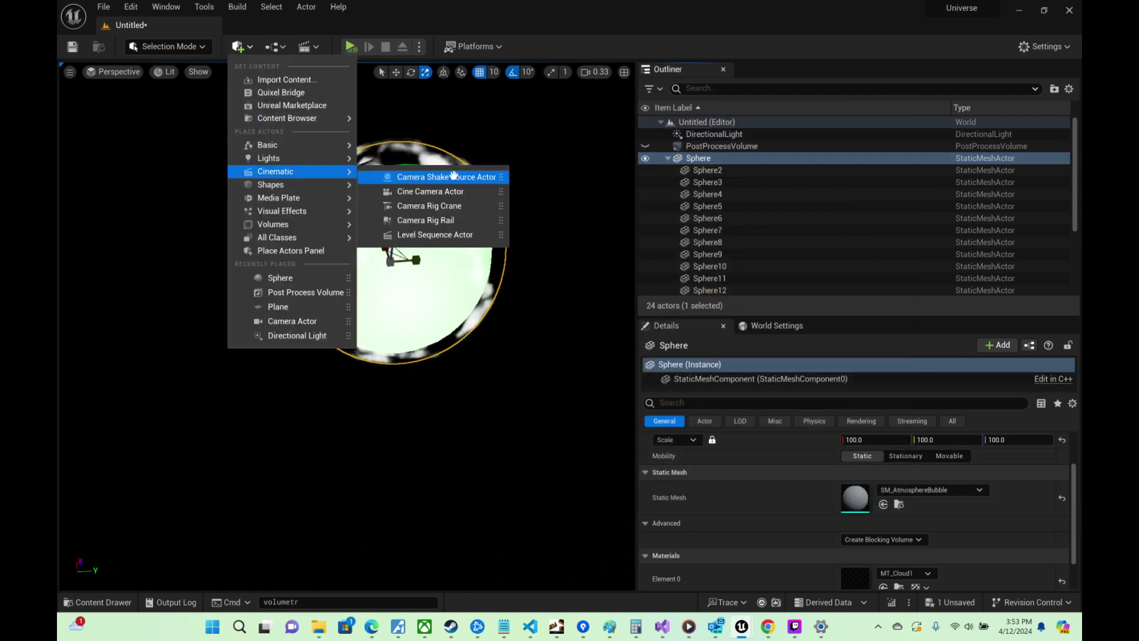
pyautogui.click(516, 143)
# Step: Select all the sphere actors through Sphere22 and set their X location to 5000
pyautogui.click(710, 158)
pyautogui.scroll(-4, 763, 222)
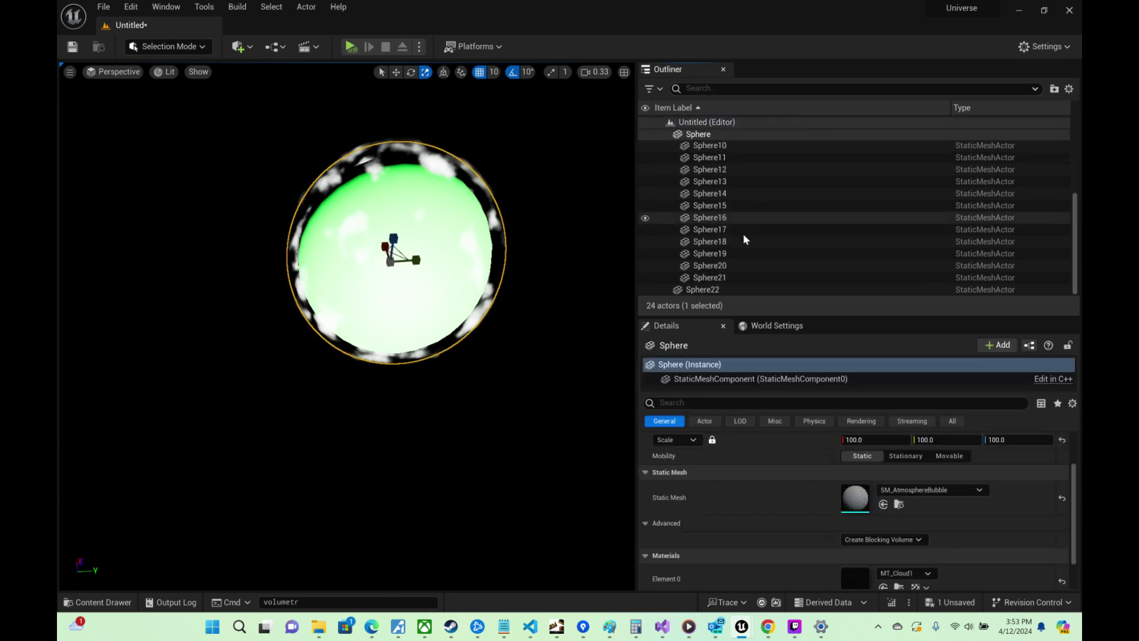
pyautogui.keyDown('shift'); pyautogui.click(721, 290); pyautogui.keyUp('shift')
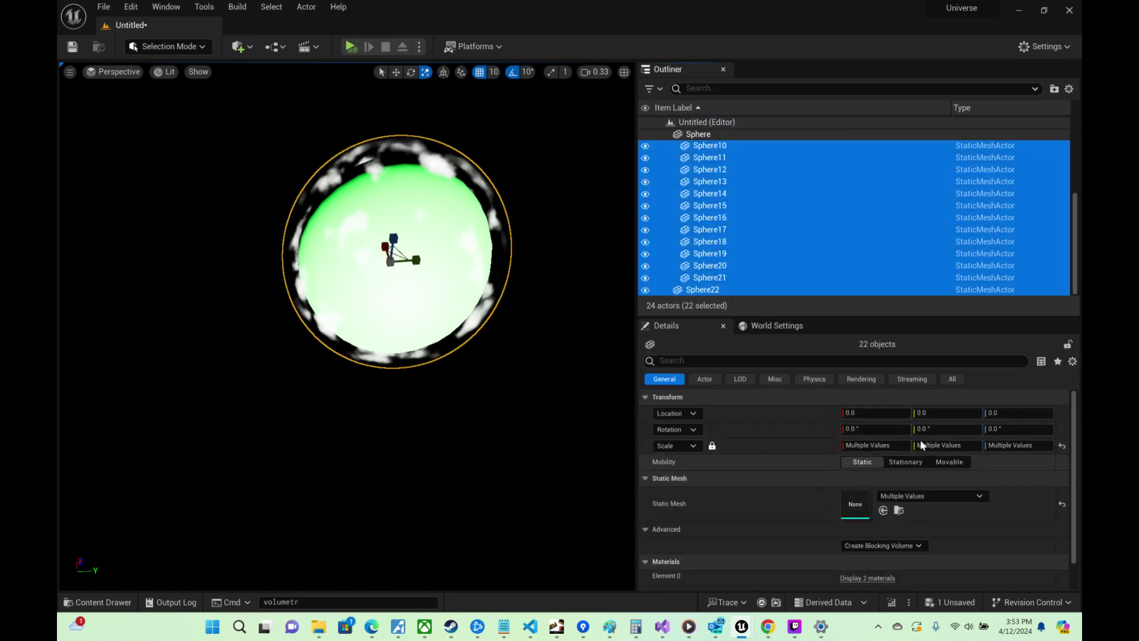
pyautogui.click(878, 413)
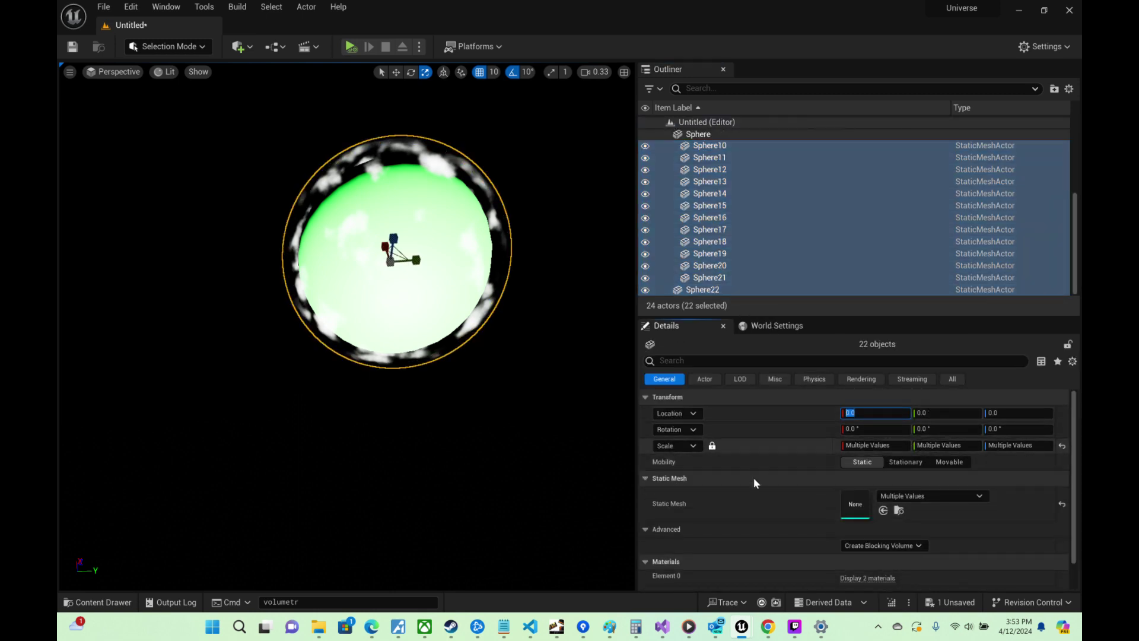
pyautogui.write('5000')
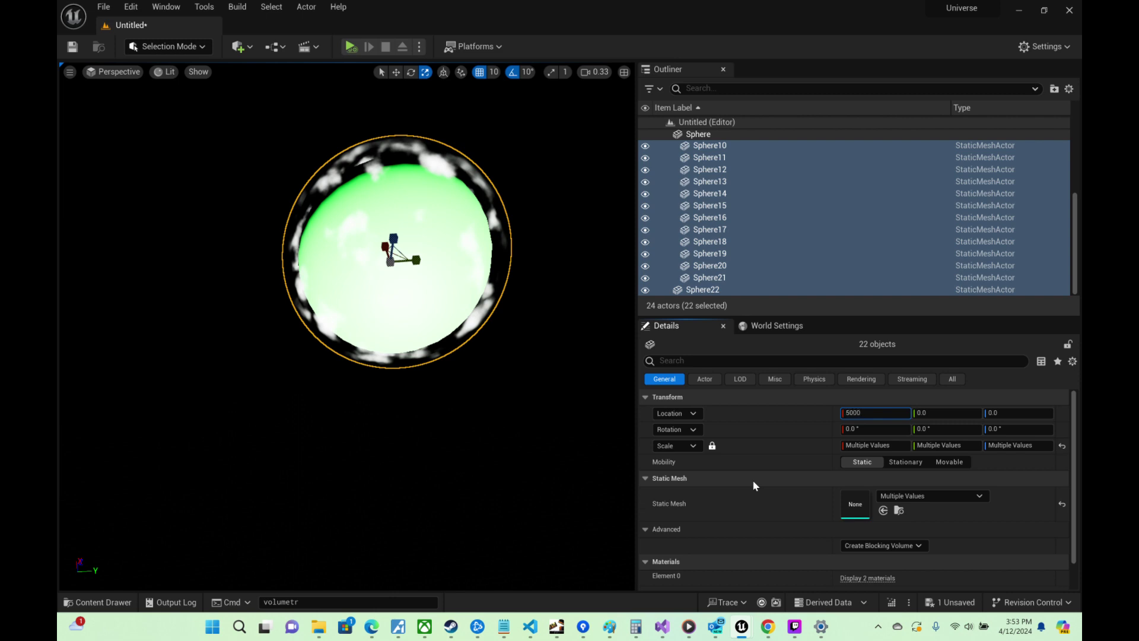
pyautogui.press('Return')
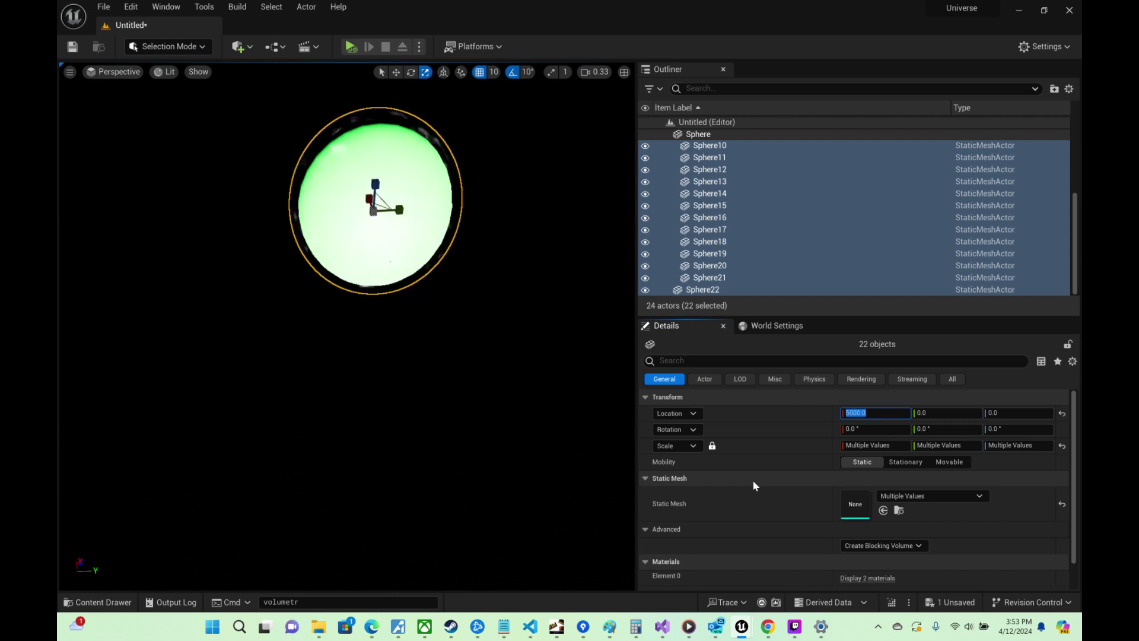
# Step: Fly around the moved planet to examine its clouds, and undo the location change
pyautogui.press('w')
pyautogui.press('a')
pyautogui.moveTo(347, 326); pyautogui.dragTo(516, 325, button='right')
pyautogui.press('w')
pyautogui.press('w')
pyautogui.scroll(-1, 569, 301)
pyautogui.press('s')
pyautogui.press('d')
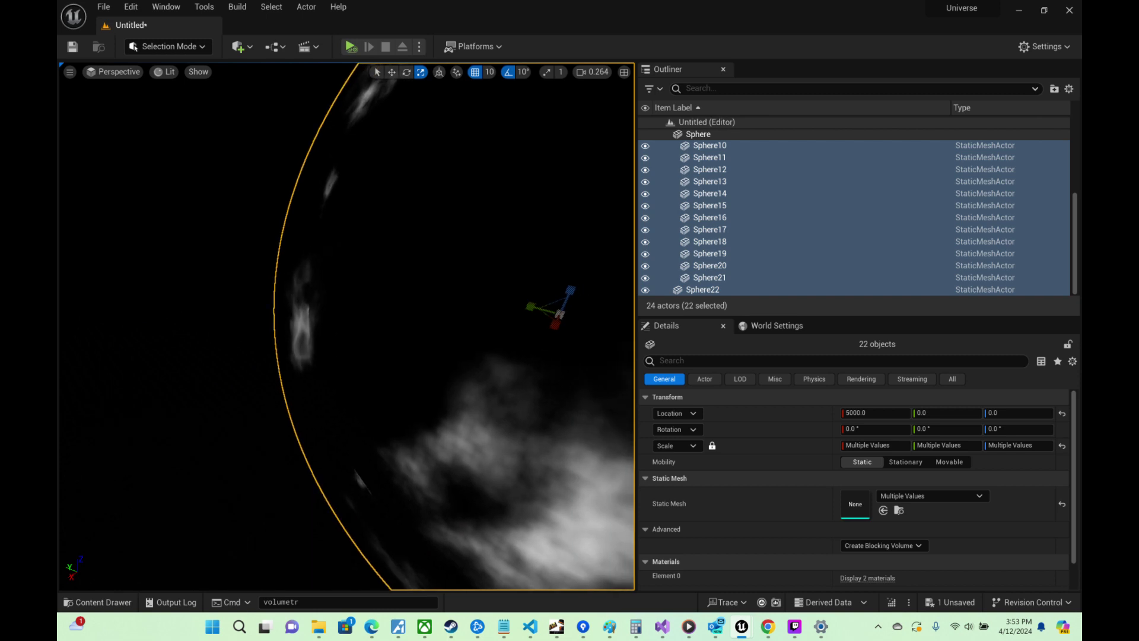
pyautogui.hotkey('ctrl', 'z')
pyautogui.press('f')
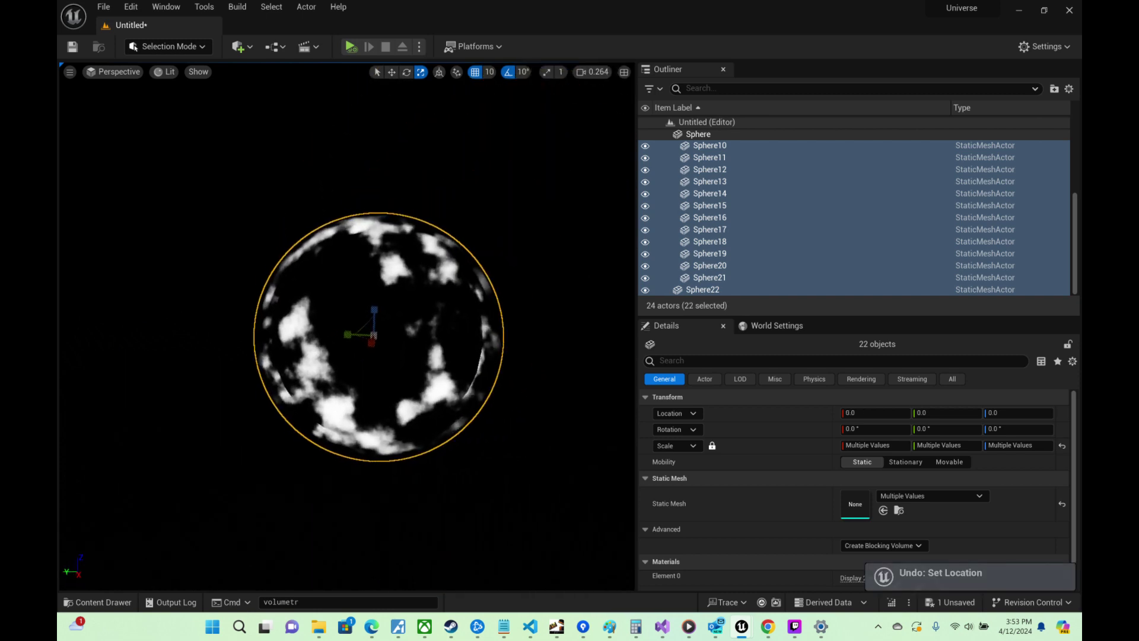
# Step: Add a Plane shape to the level in the empty space beside the planet
pyautogui.press('w')
pyautogui.moveTo(516, 326); pyautogui.dragTo(541, 329, button='right')
pyautogui.press('d')
pyautogui.scroll(1, 534, 327)
pyautogui.moveTo(360, 132); pyautogui.dragTo(320, 168, button='right')
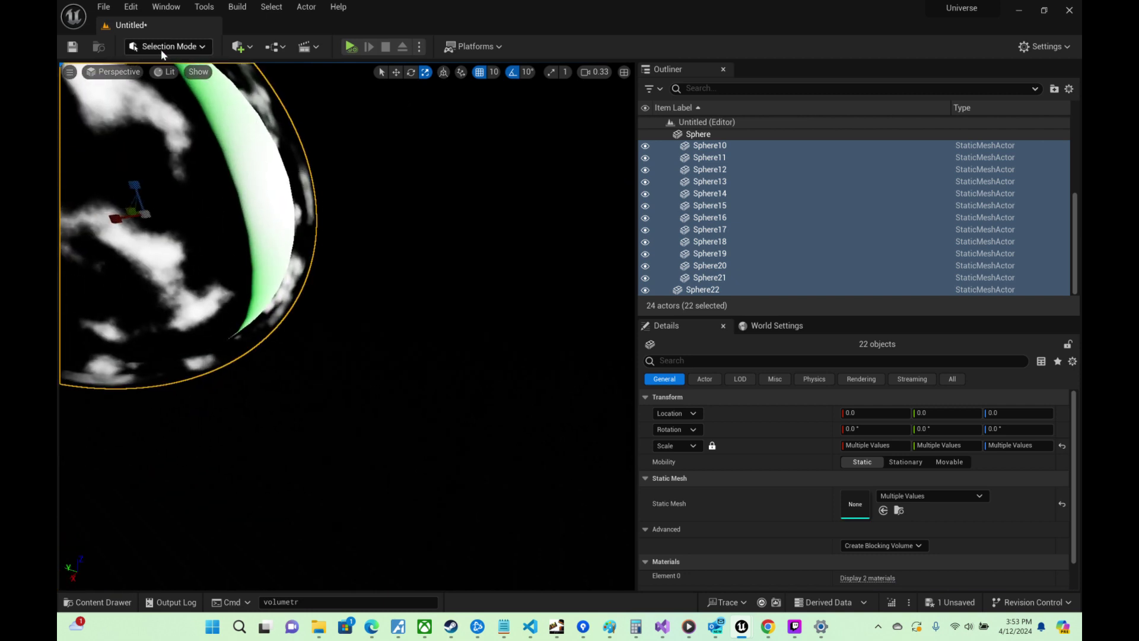
pyautogui.click(252, 44)
pyautogui.moveTo(292, 190)
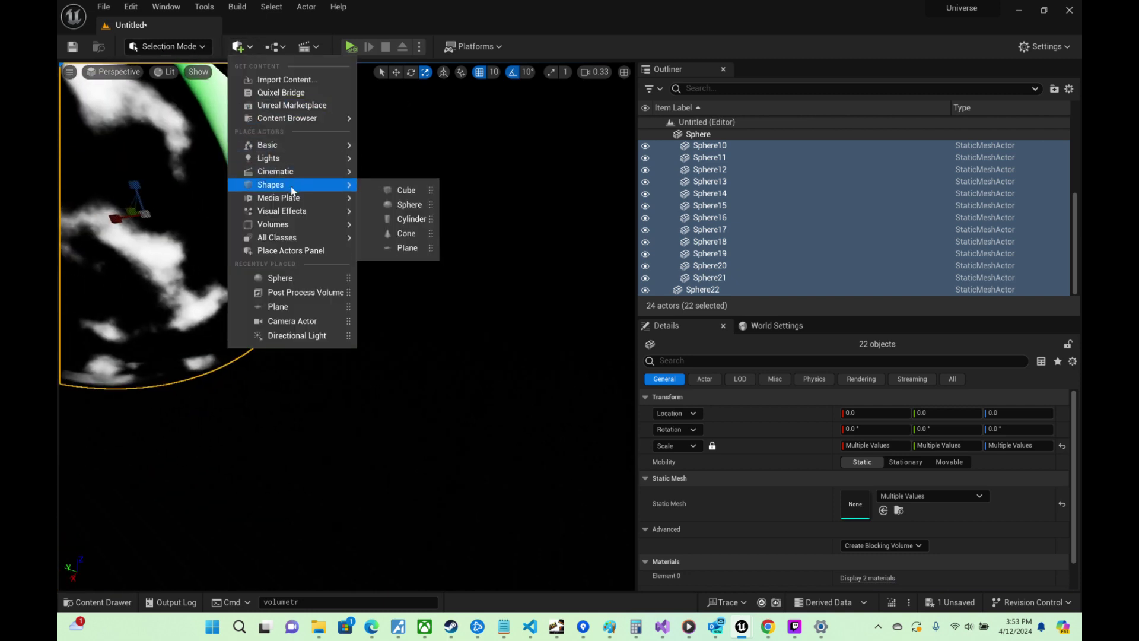
pyautogui.click(414, 248)
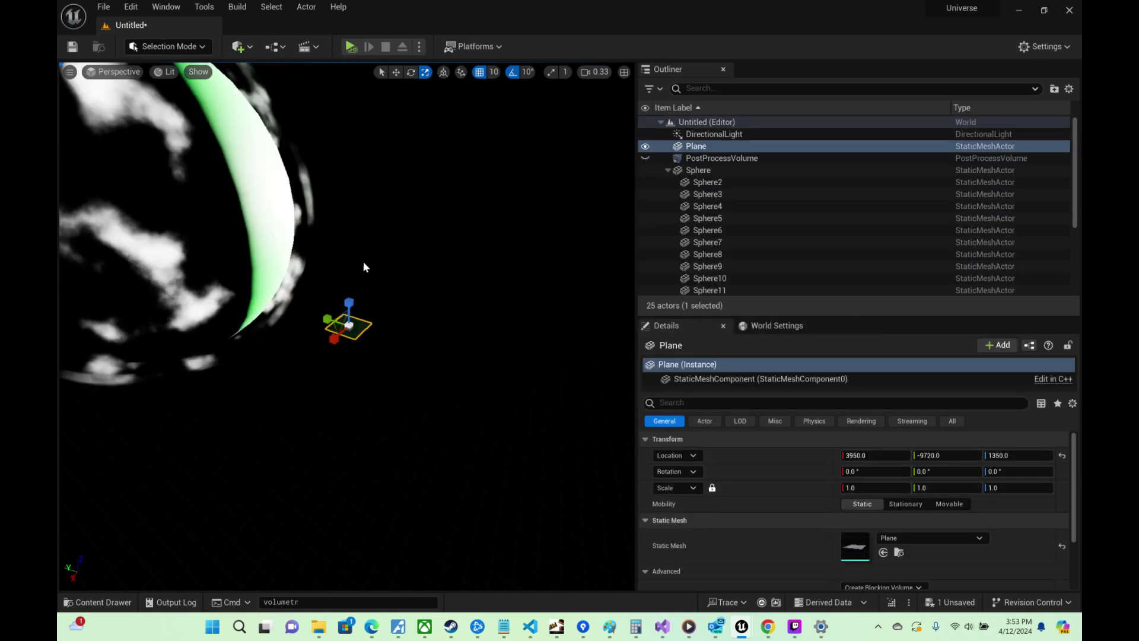
# Step: Scale the Plane actor uniformly to 100 to match the Sphere actor's scale
pyautogui.moveTo(364, 267); pyautogui.dragTo(364, 319, button='right')
pyautogui.scroll(-1, 364, 314)
pyautogui.press('d')
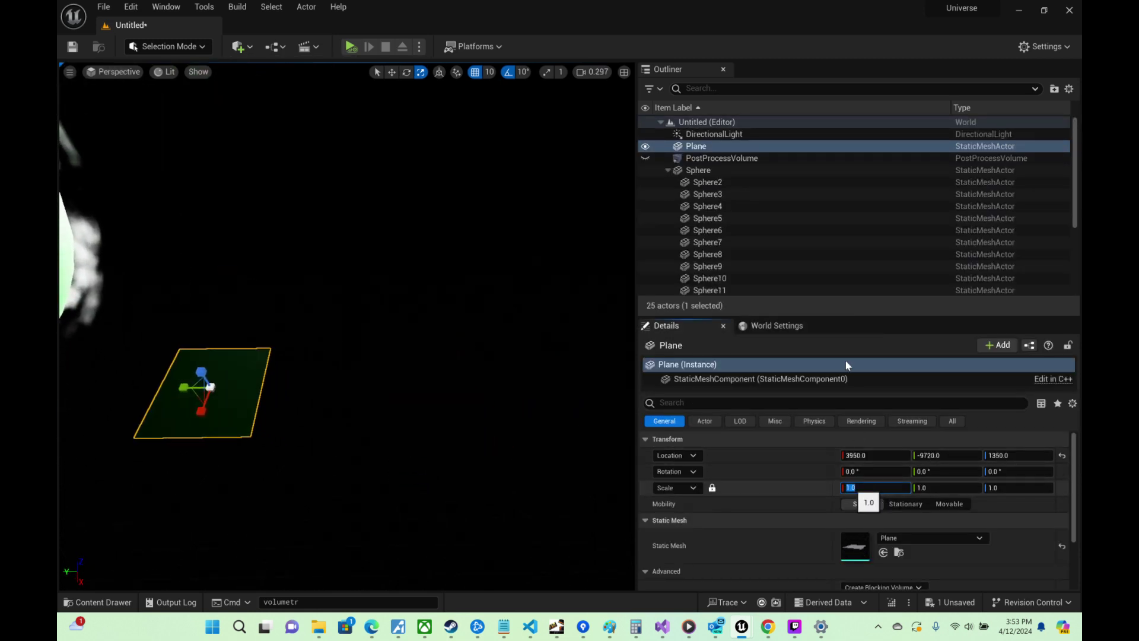
pyautogui.click(717, 172)
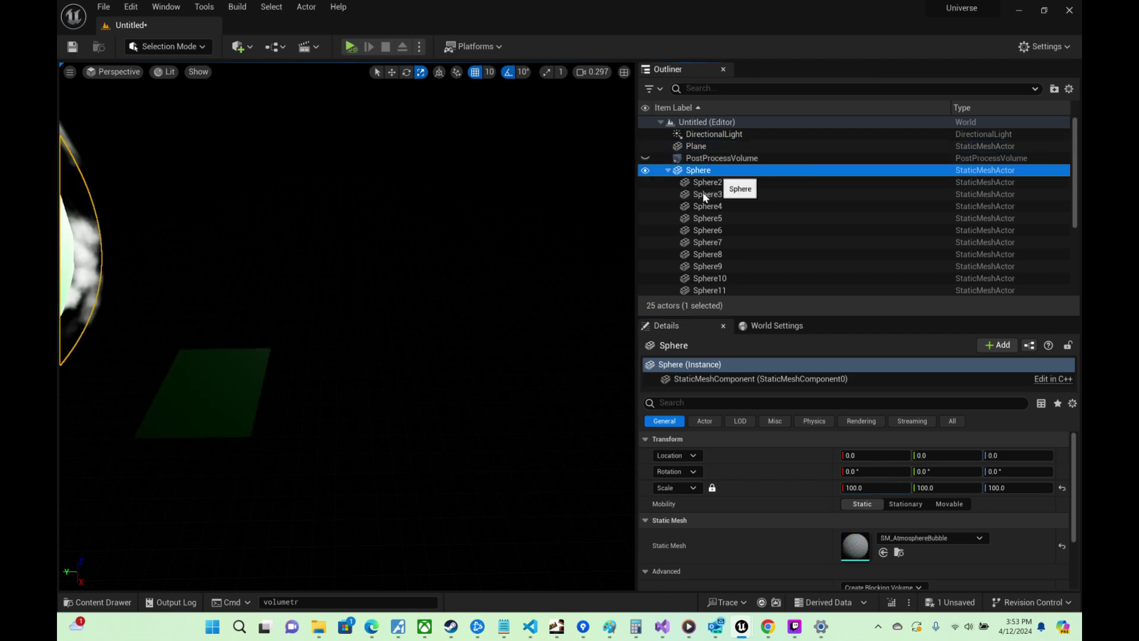
pyautogui.click(696, 146)
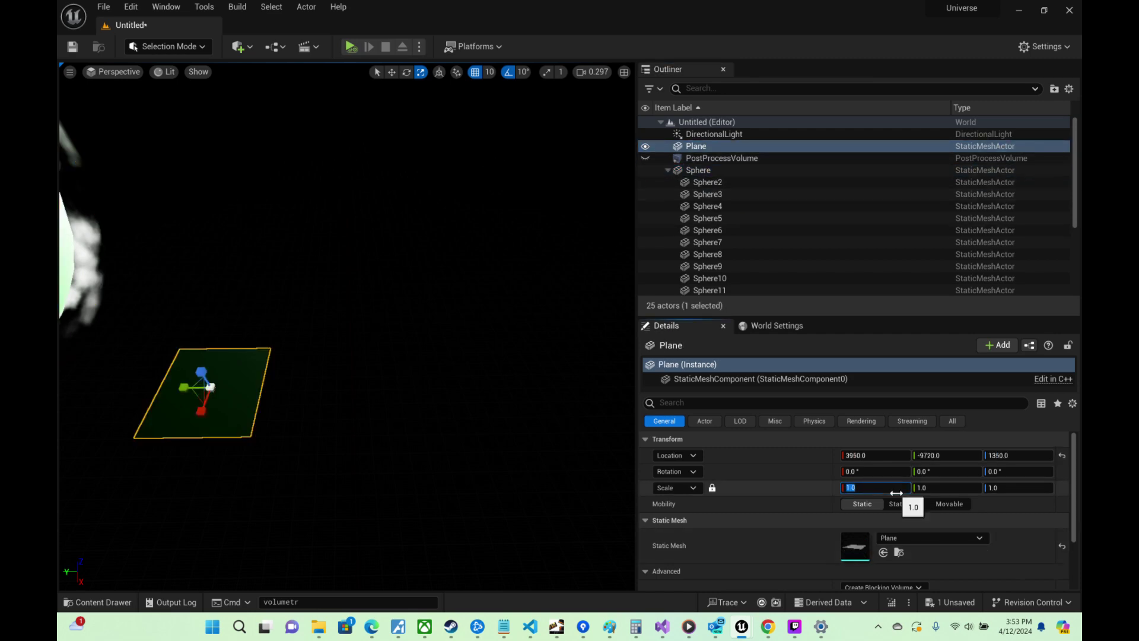
pyautogui.press('Return')
pyautogui.press('s')
pyautogui.moveTo(486, 291); pyautogui.dragTo(160, 256, button='right')
pyautogui.press('d')
pyautogui.scroll(1, 258, 258)
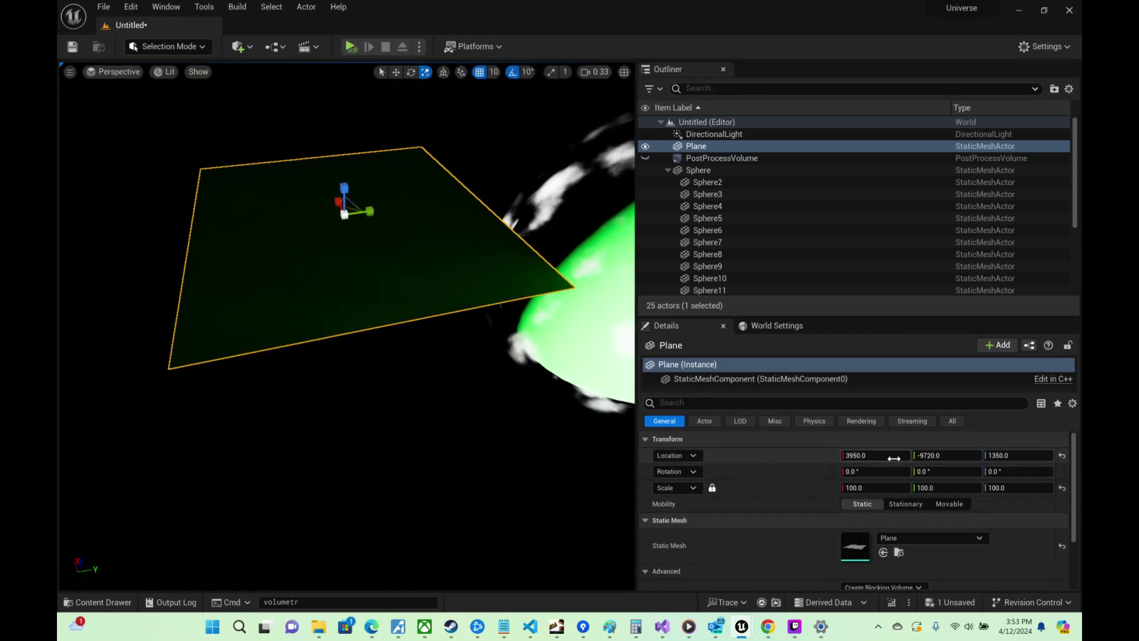
# Step: Reset the Plane's location and set its X location to 100000
pyautogui.click(1062, 455)
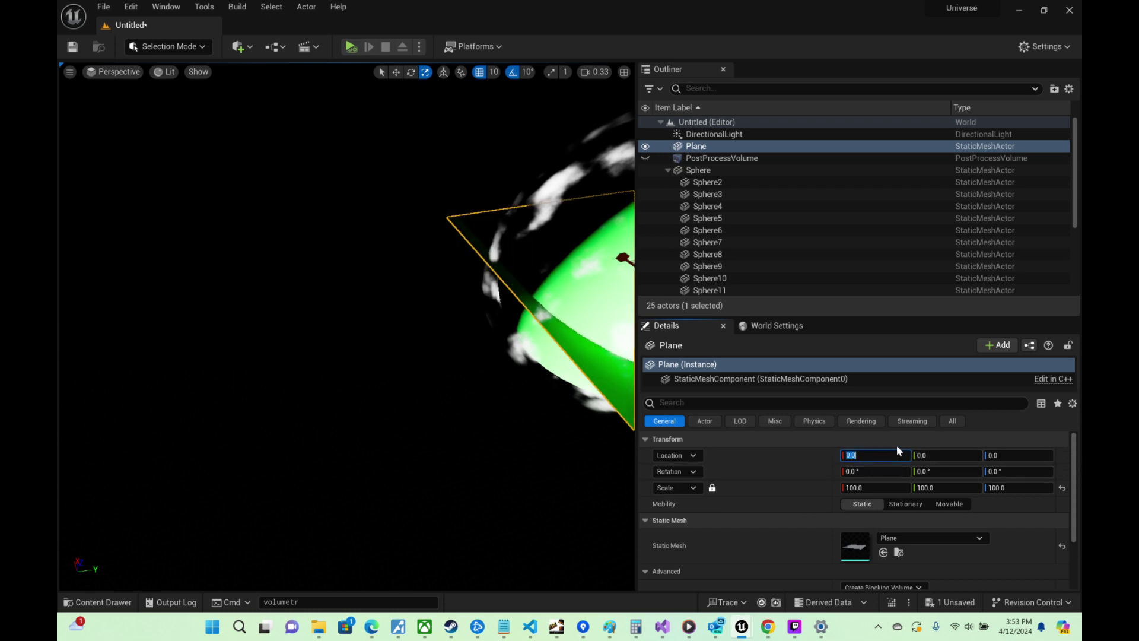
pyautogui.write('100000')
pyautogui.press('Return')
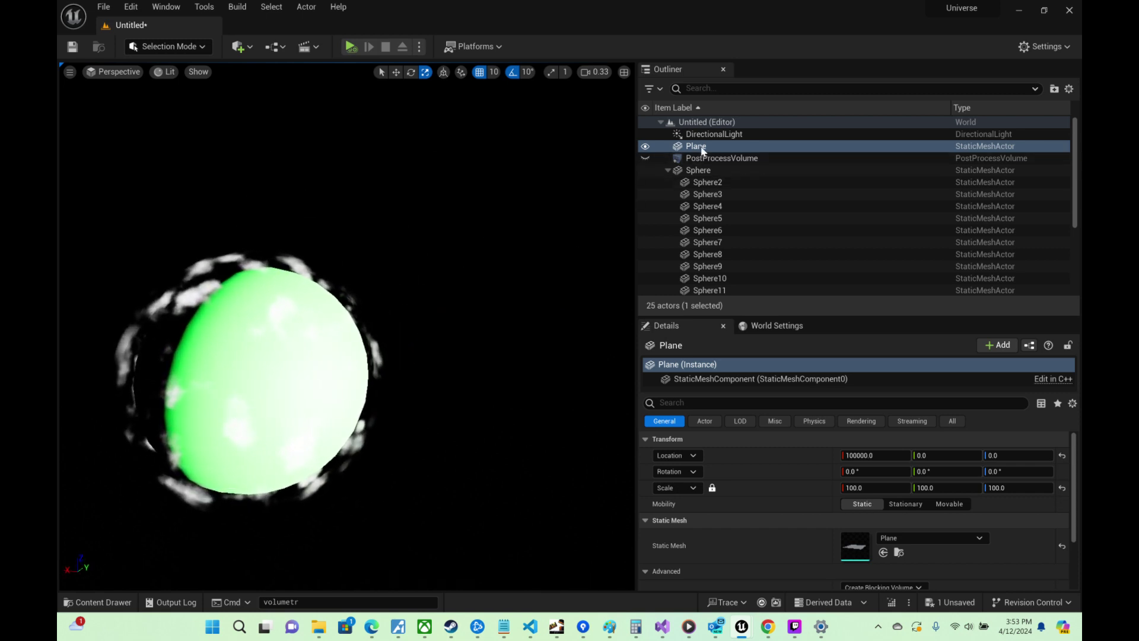
# Step: Focus on the Plane and apply the MT_Cloud1 material to it
pyautogui.doubleClick(697, 146)
pyautogui.moveTo(451, 296); pyautogui.dragTo(463, 333, button='right')
pyautogui.click(98, 603)
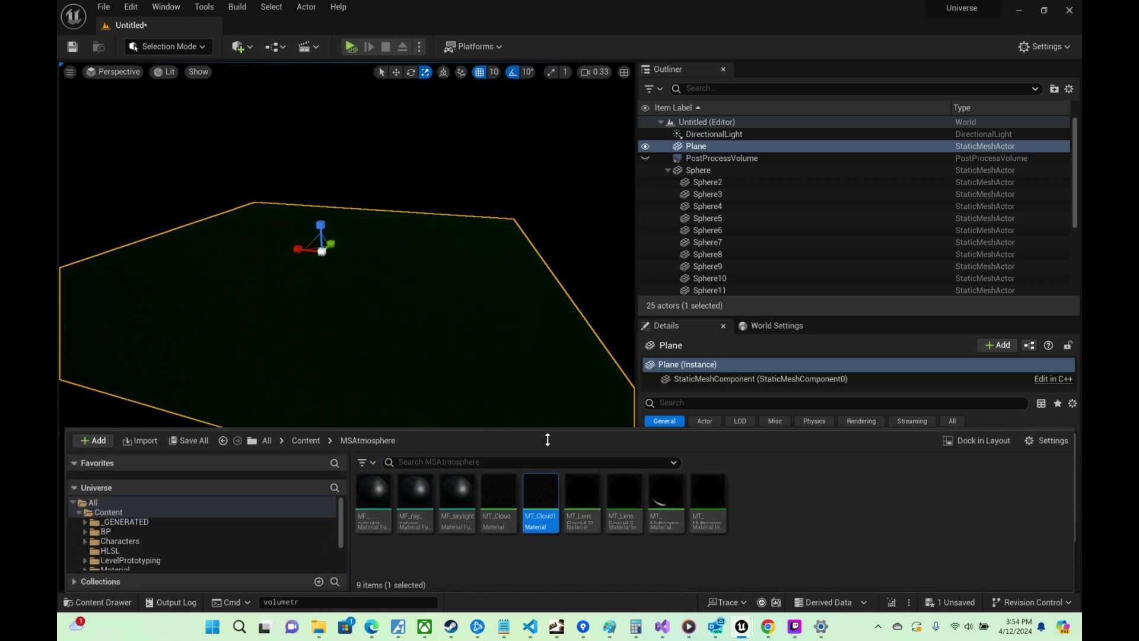
pyautogui.moveTo(537, 505); pyautogui.dragTo(504, 380)
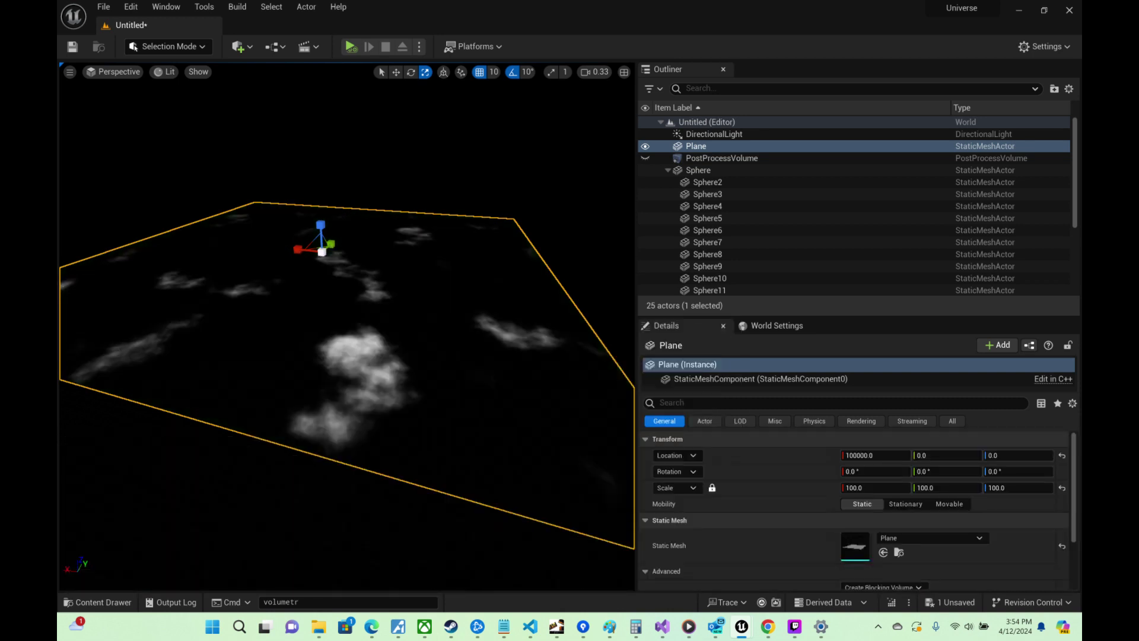
# Step: Duplicate the cloud Plane and raise the copy to a Z location of 100
pyautogui.moveTo(493, 388); pyautogui.dragTo(508, 387, button='right')
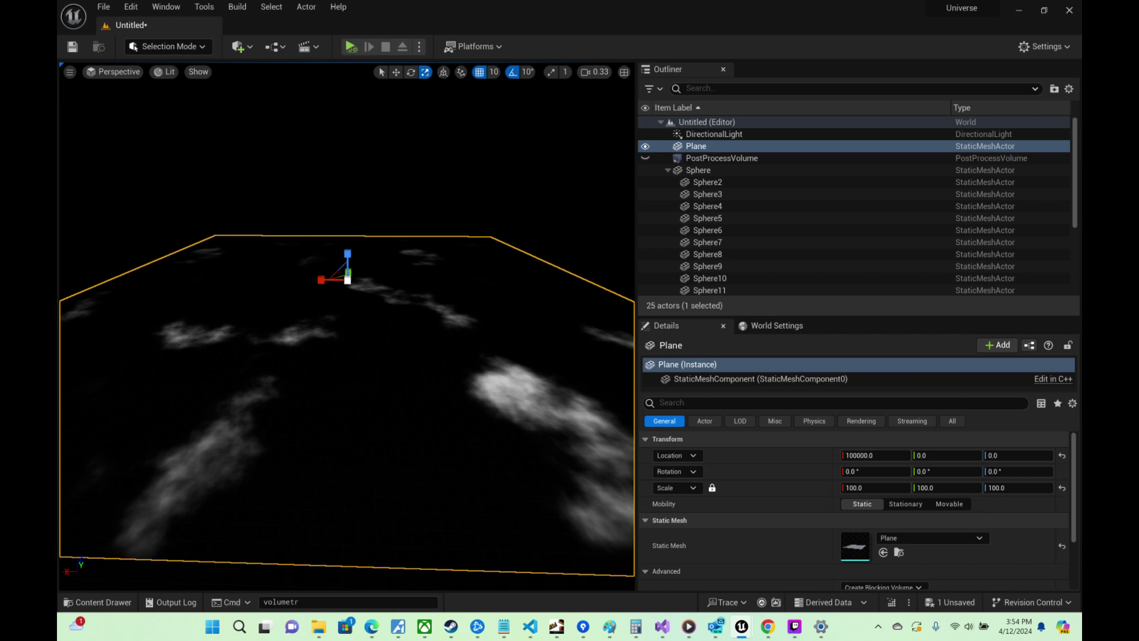
pyautogui.hotkey('ctrl', 'd')
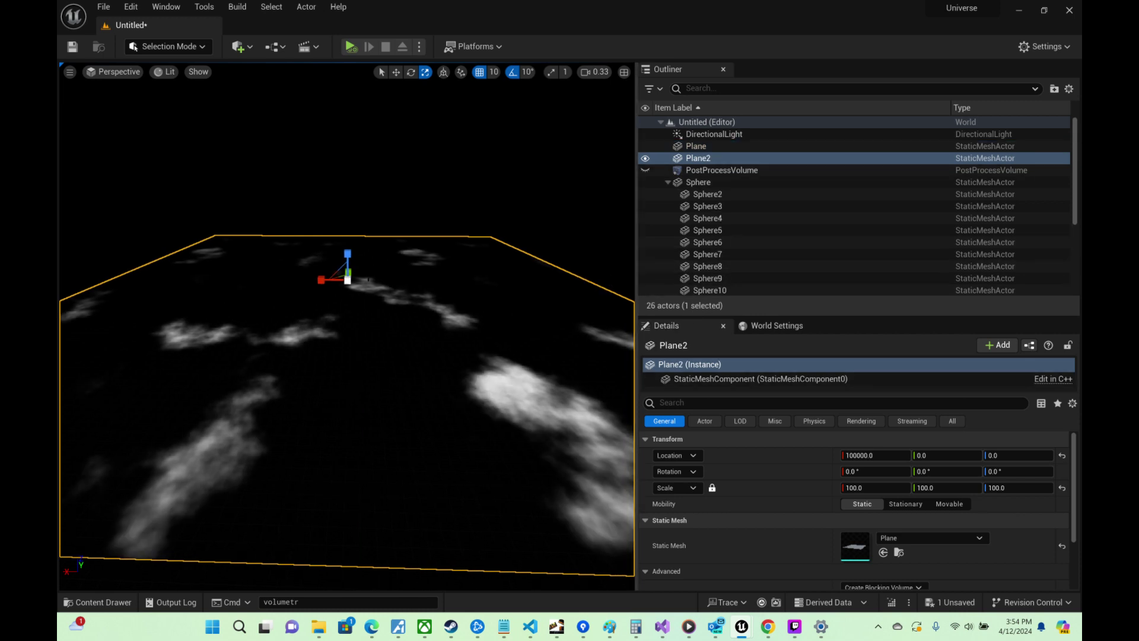
pyautogui.click(396, 72)
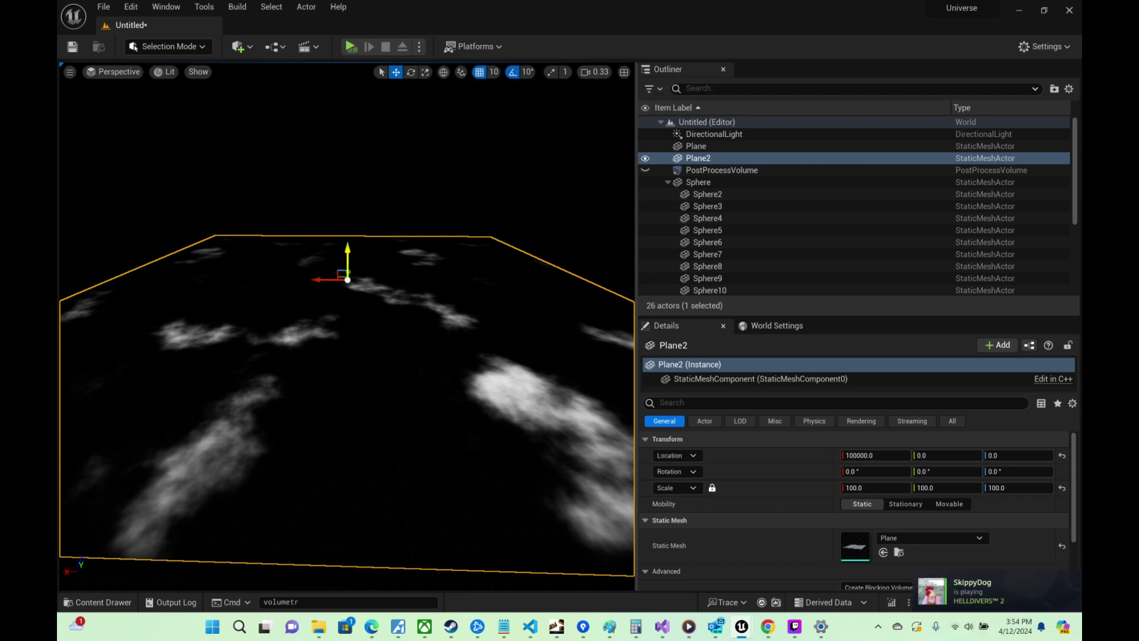
pyautogui.moveTo(348, 253); pyautogui.dragTo(372, 247)
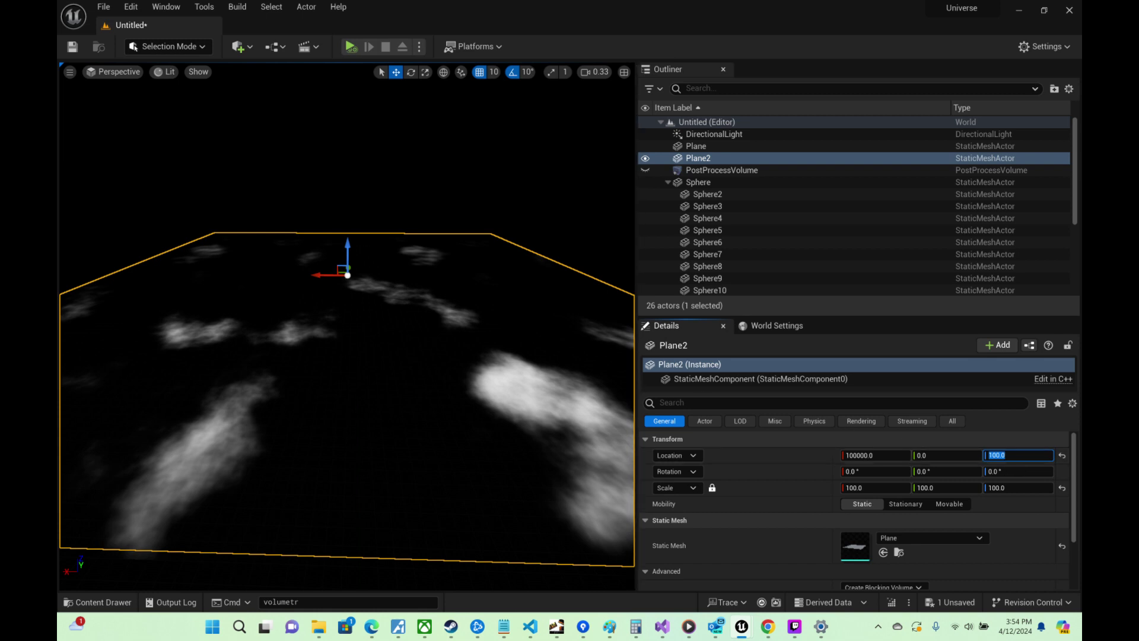
pyautogui.moveTo(380, 344); pyautogui.dragTo(418, 334, button='right')
pyautogui.moveTo(347, 326); pyautogui.dragTo(362, 356, button='right')
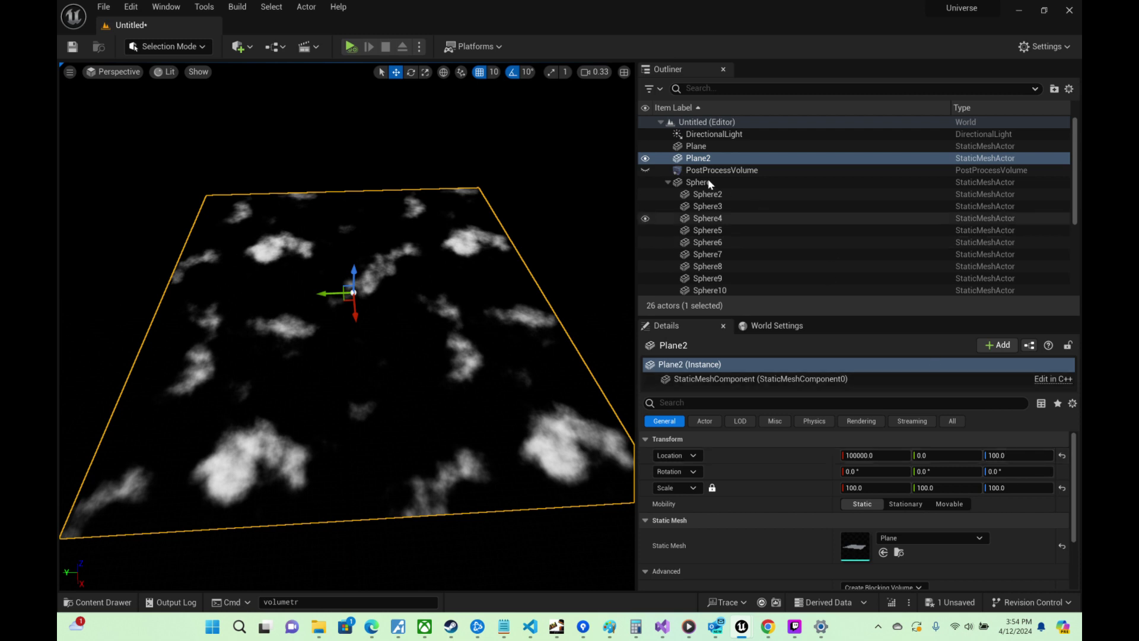
# Step: Duplicate Plane2 and set the copy's Z location to 200
pyautogui.click(692, 157)
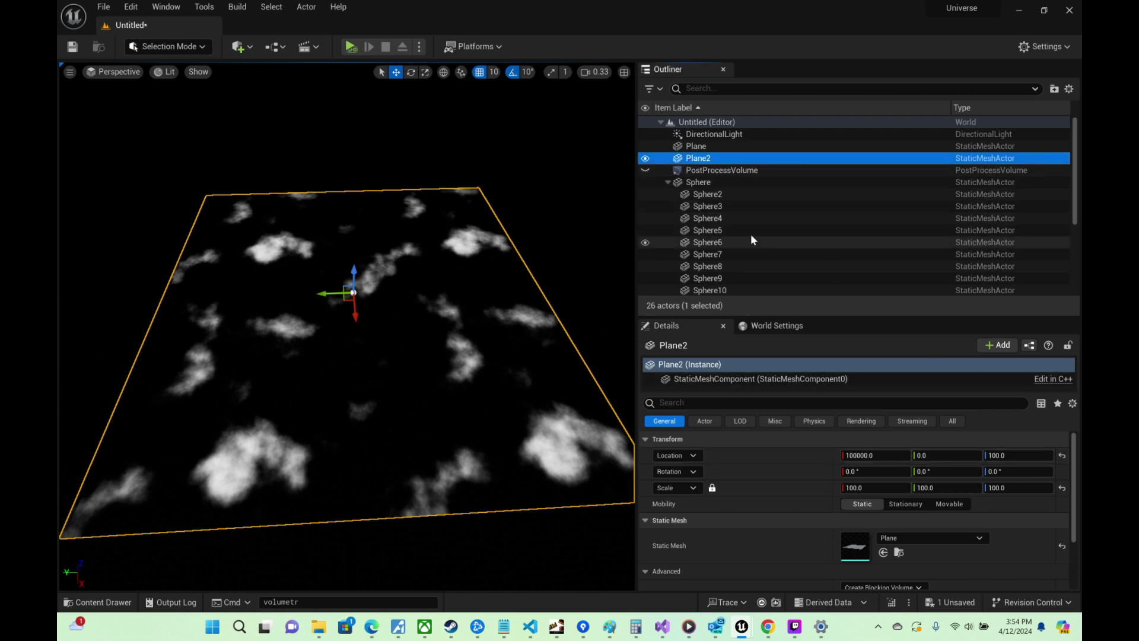
pyautogui.hotkey('ctrl', 'd')
pyautogui.click(1000, 454)
pyautogui.write('20')
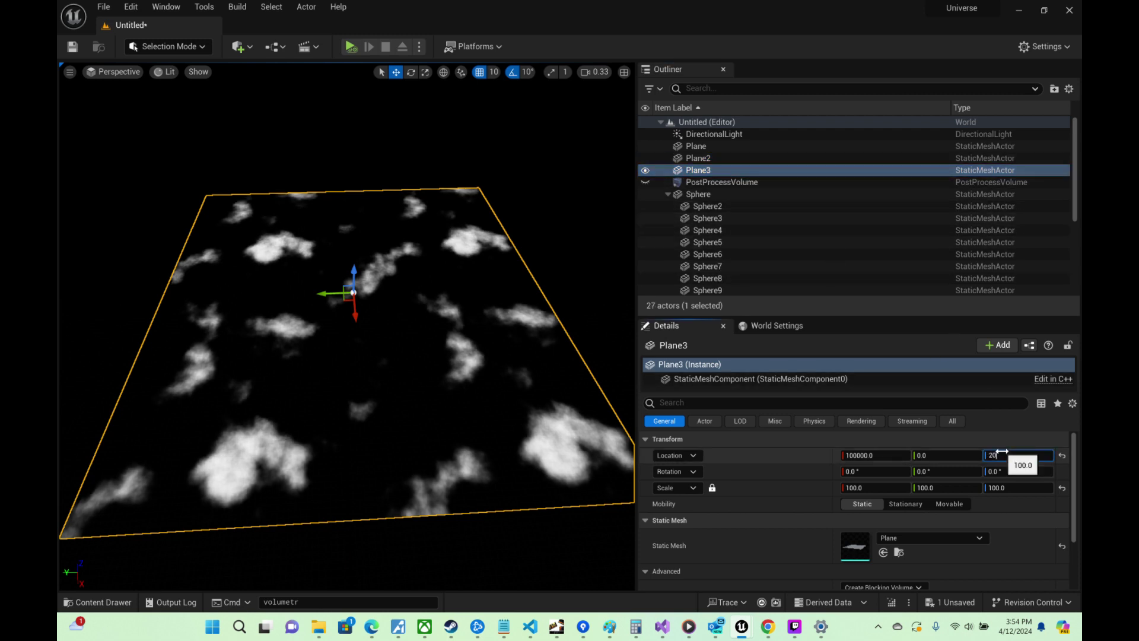
pyautogui.write('0')
pyautogui.press('Return')
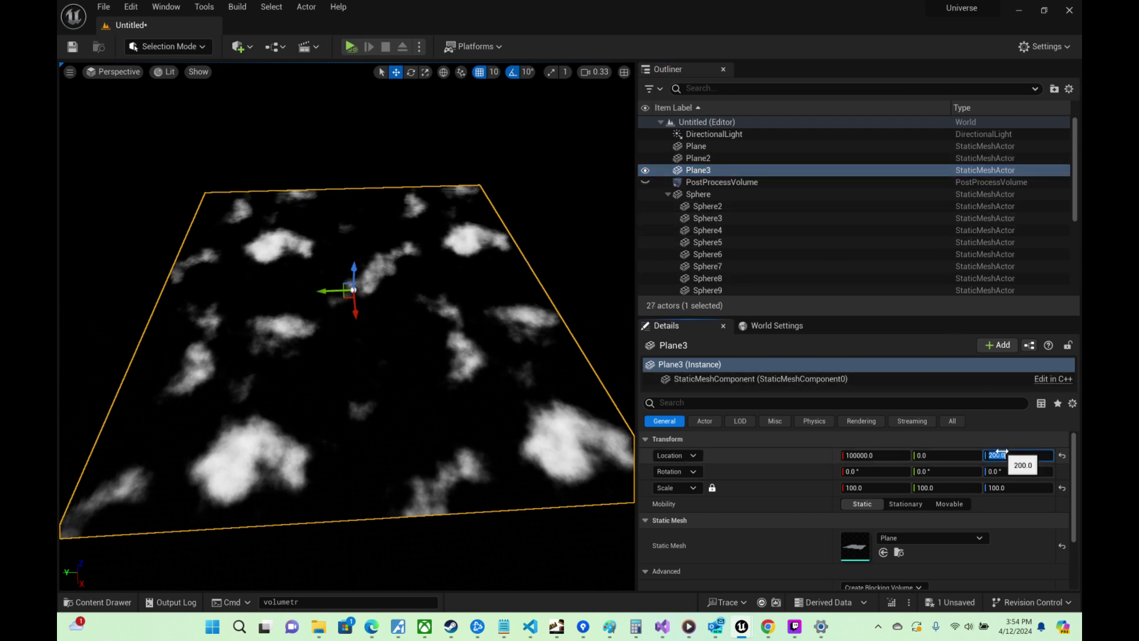
# Step: Duplicate Plane3 repeatedly to add six more planes, up to Plane9
pyautogui.click(700, 174)
pyautogui.hotkey('ctrl', 'd')
pyautogui.hotkey('ctrl', 'd')
pyautogui.hotkey('ctrl', 'd')
pyautogui.hotkey('ctrl', 'd')
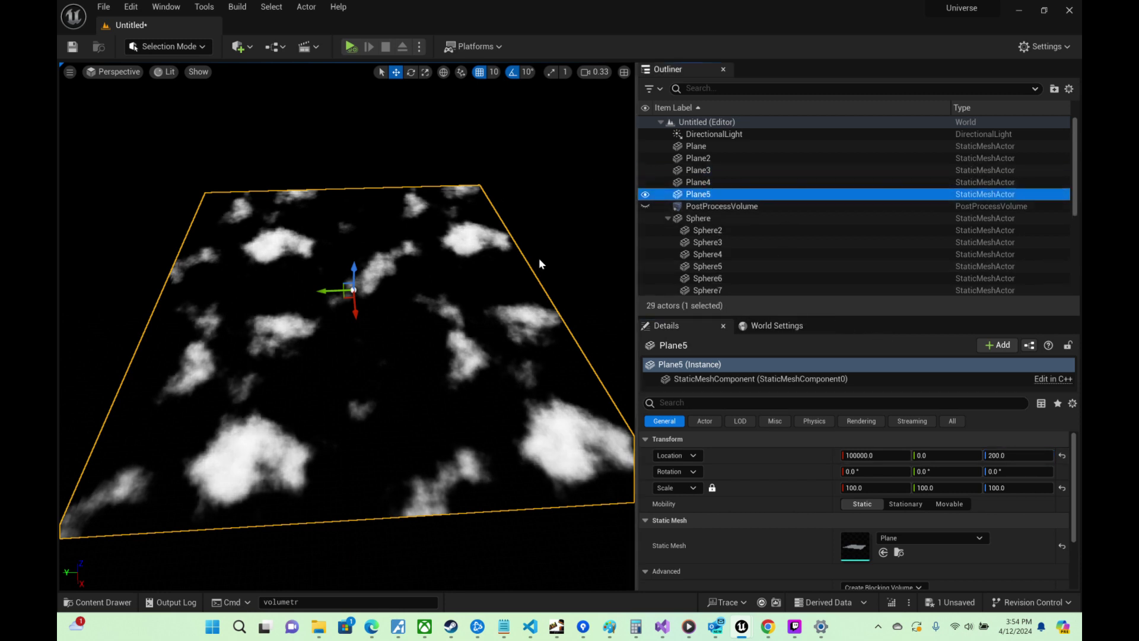
pyautogui.hotkey('ctrl', 'd')
pyautogui.hotkey('ctrl', 'd')
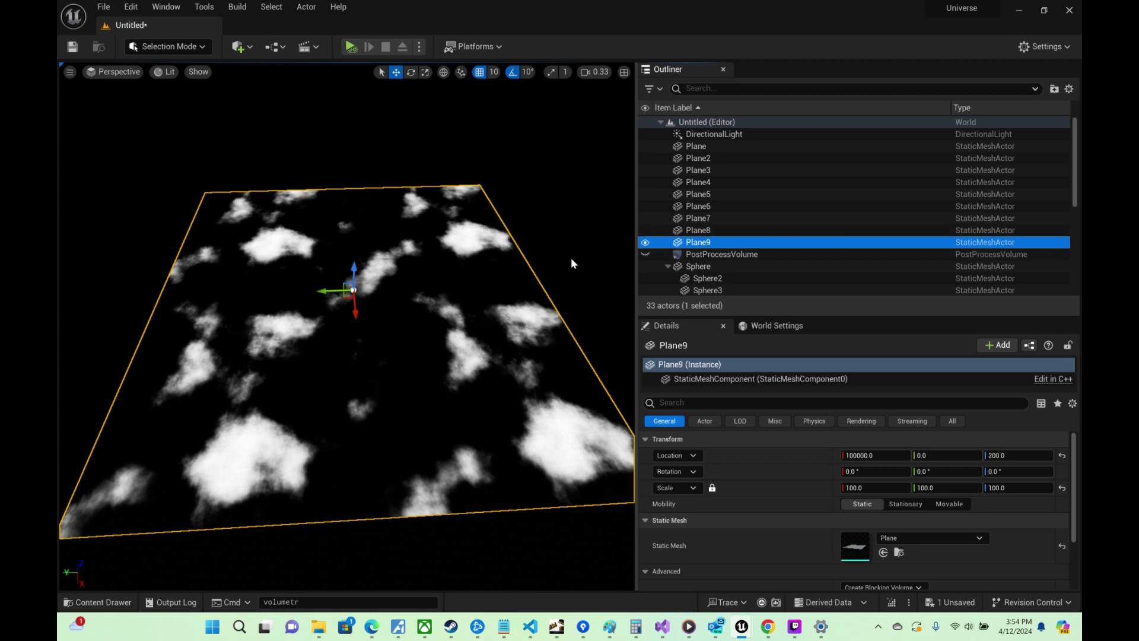
# Step: Check the heights of Plane2 and Plane3, and set Plane4's Z location to 300
pyautogui.click(700, 171)
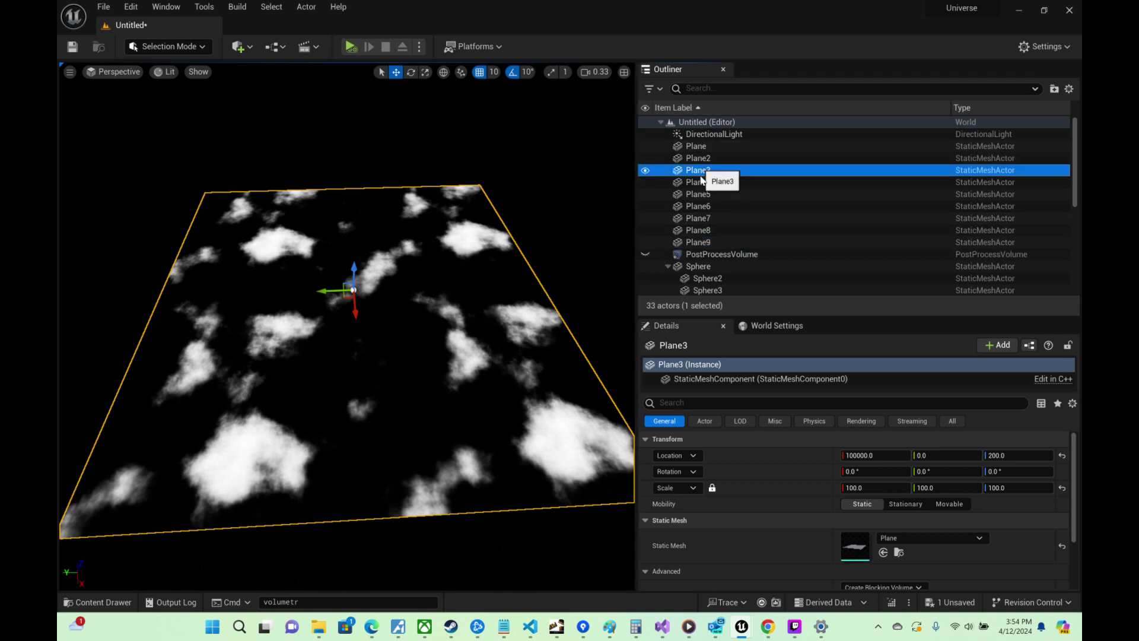
pyautogui.click(702, 181)
pyautogui.click(710, 162)
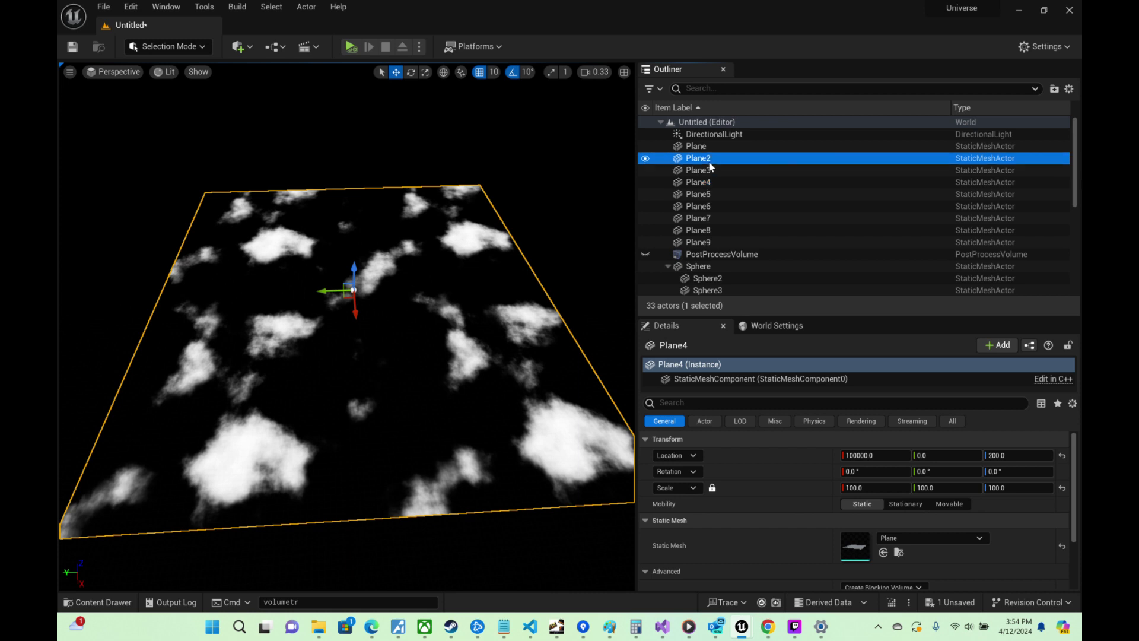
pyautogui.click(711, 170)
pyautogui.click(713, 183)
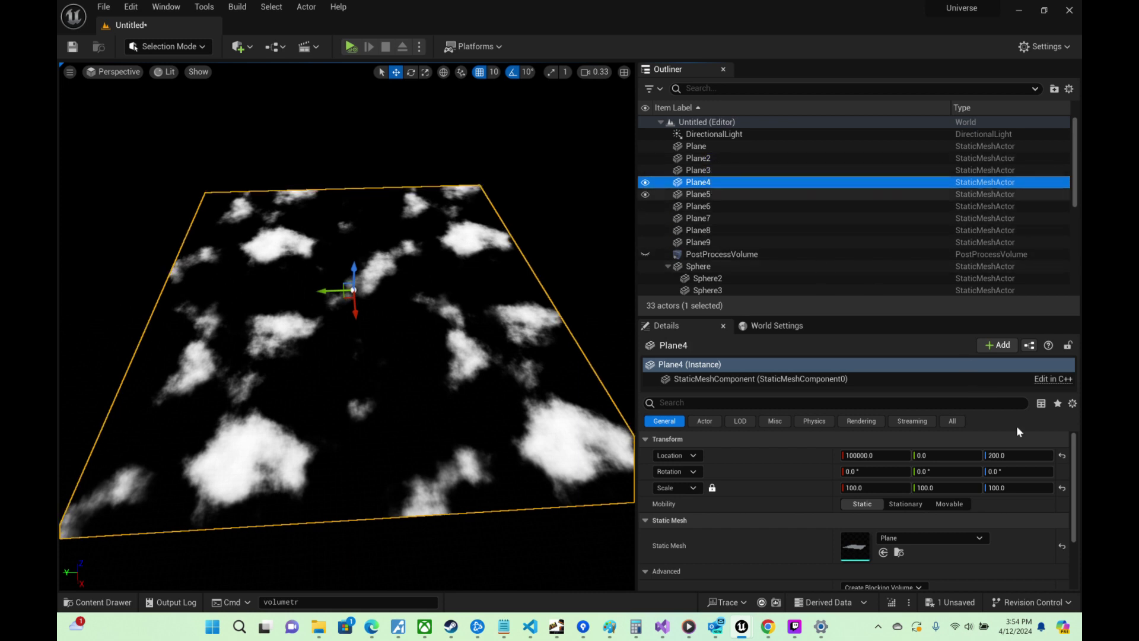
pyautogui.click(1001, 455)
pyautogui.write('300')
pyautogui.press('Return')
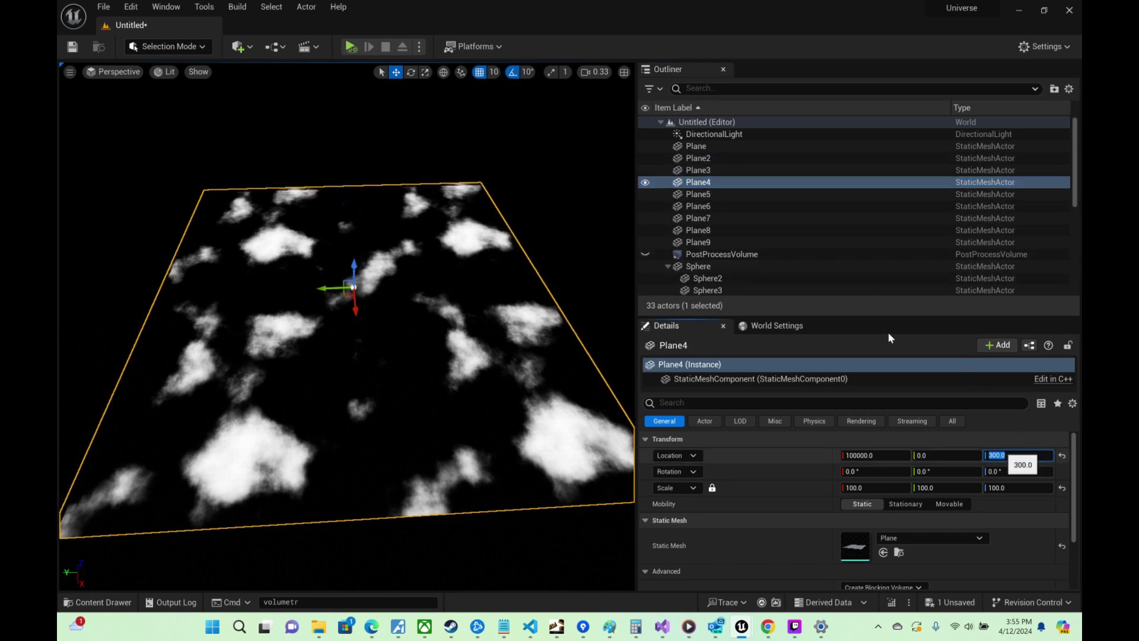
# Step: Set the Z location of Plane5 to 400 and of Plane6 to 500
pyautogui.click(750, 196)
pyautogui.click(996, 455)
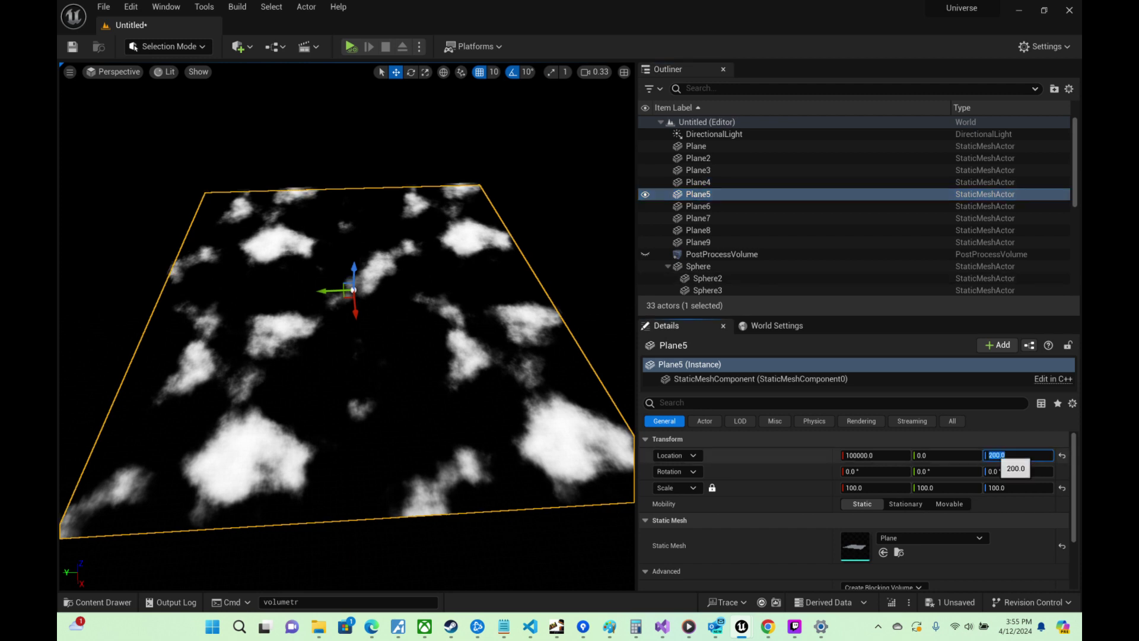
pyautogui.write('400')
pyautogui.press('Return')
pyautogui.click(736, 206)
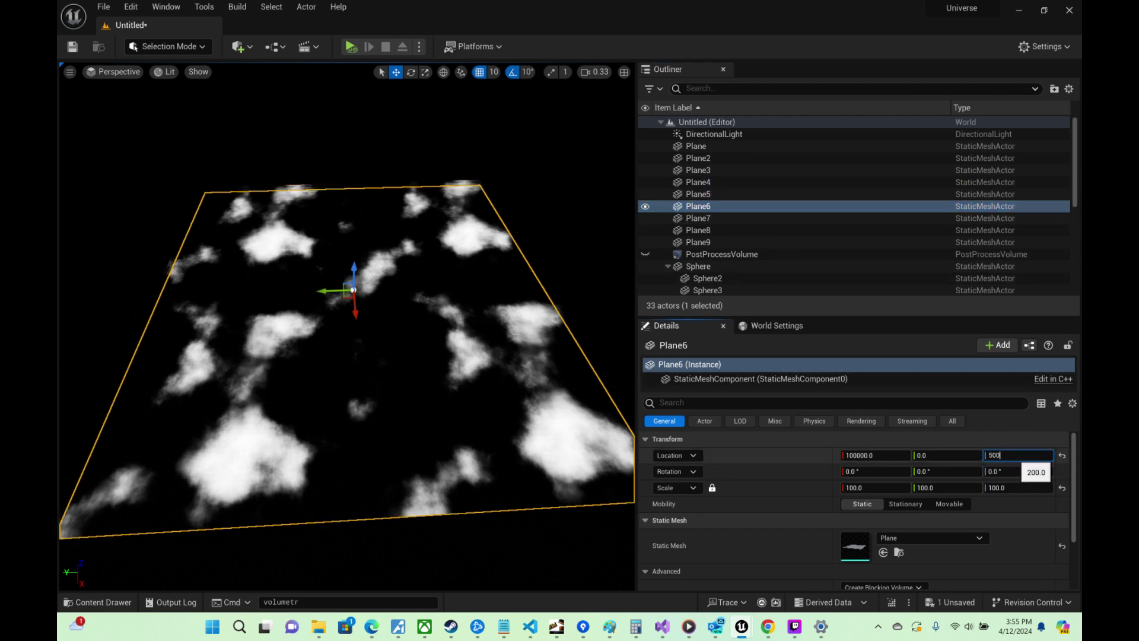
pyautogui.write('500')
pyautogui.press('Return')
# Step: Set the Z location of Plane7 to 600 and of Plane8 to 700
pyautogui.click(743, 220)
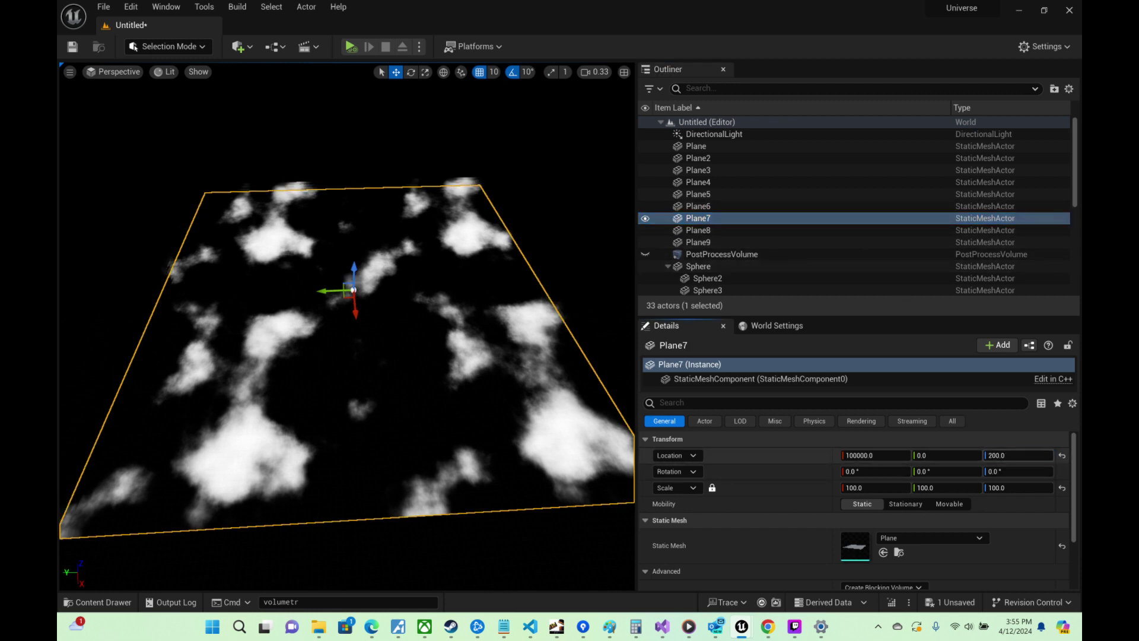
pyautogui.write('600')
pyautogui.press('Return')
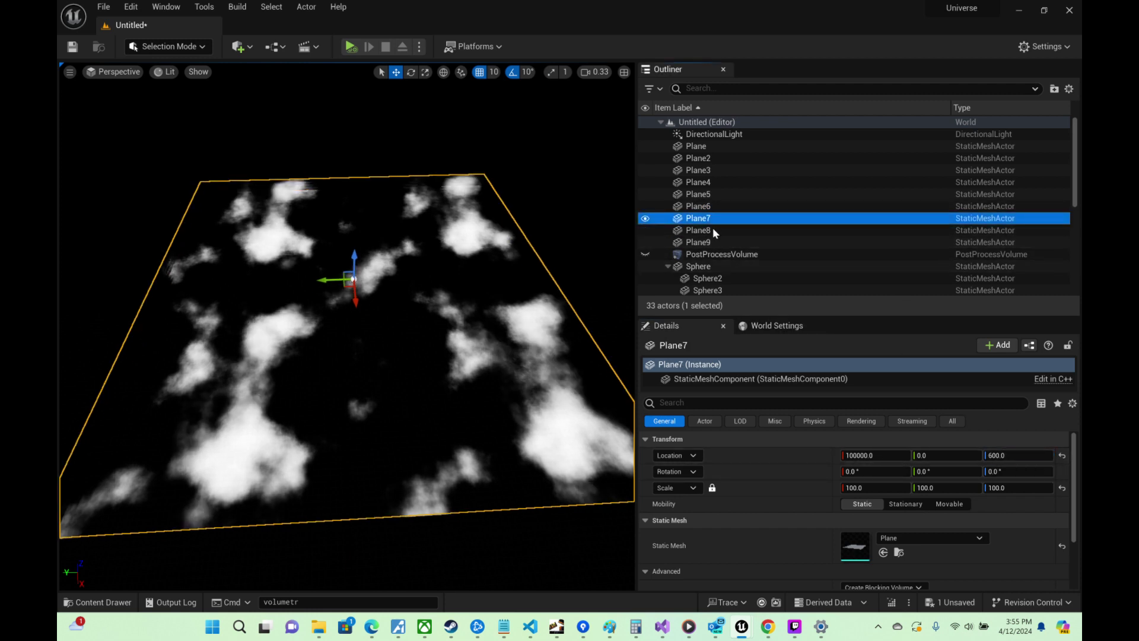
pyautogui.click(714, 229)
pyautogui.click(1023, 458)
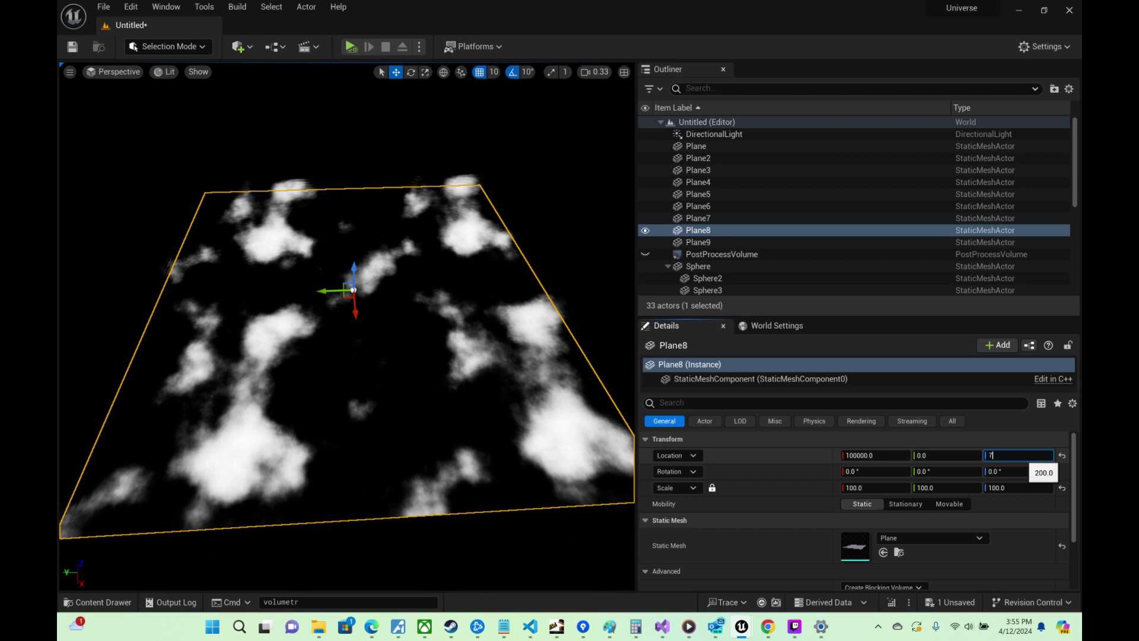
pyautogui.write('700')
pyautogui.press('Return')
# Step: Set Plane9's Z location to 800
pyautogui.click(720, 240)
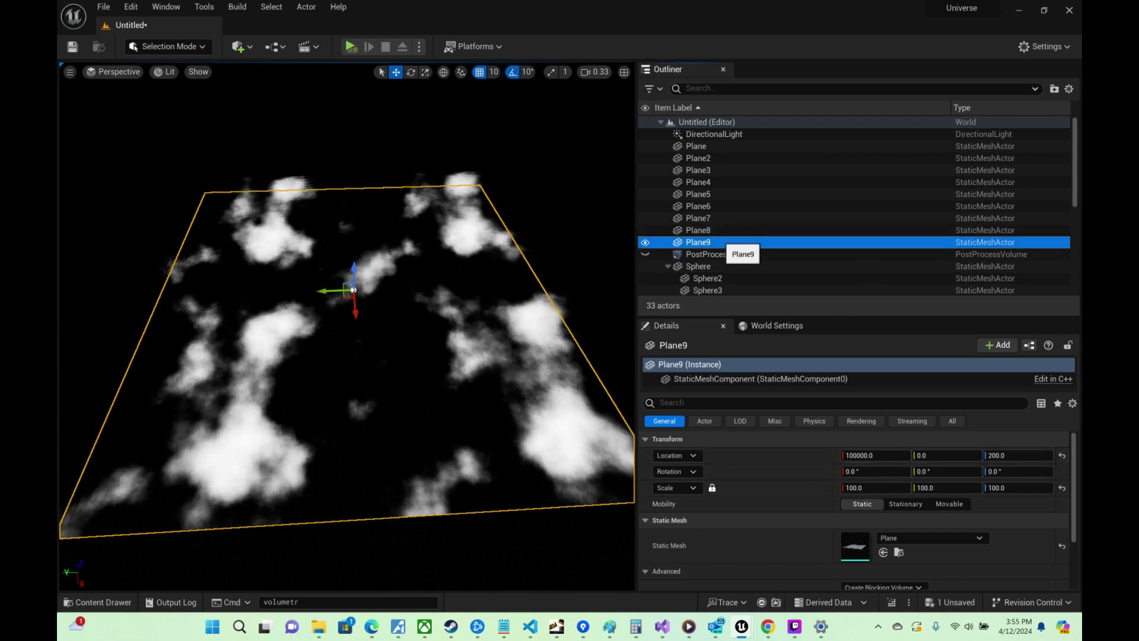
pyautogui.click(1027, 459)
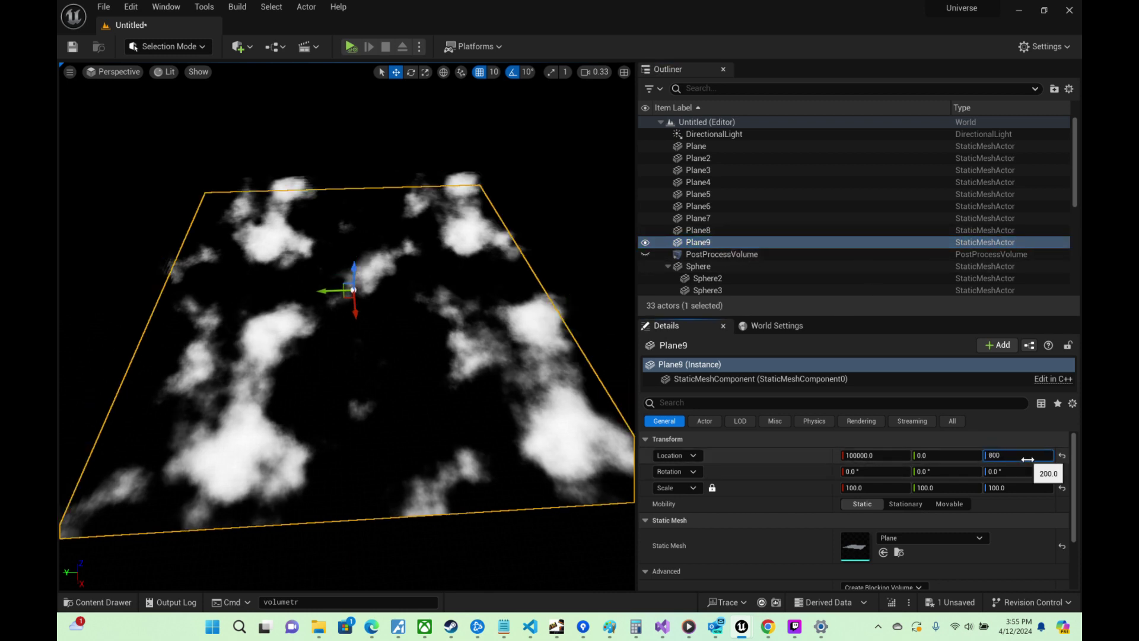
pyautogui.press('Return')
# Step: Examine the stacked cloud planes from several angles and set Plane9's uniform scale to 50
pyautogui.moveTo(486, 255); pyautogui.dragTo(409, 163, button='right')
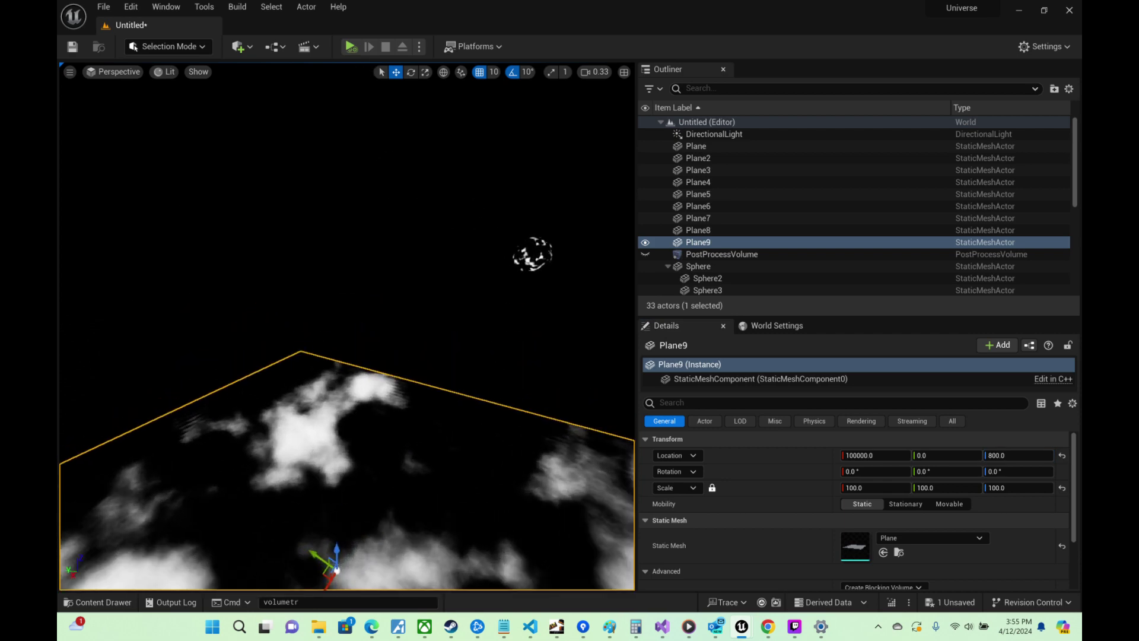
pyautogui.moveTo(332, 232); pyautogui.dragTo(240, 205, button='right')
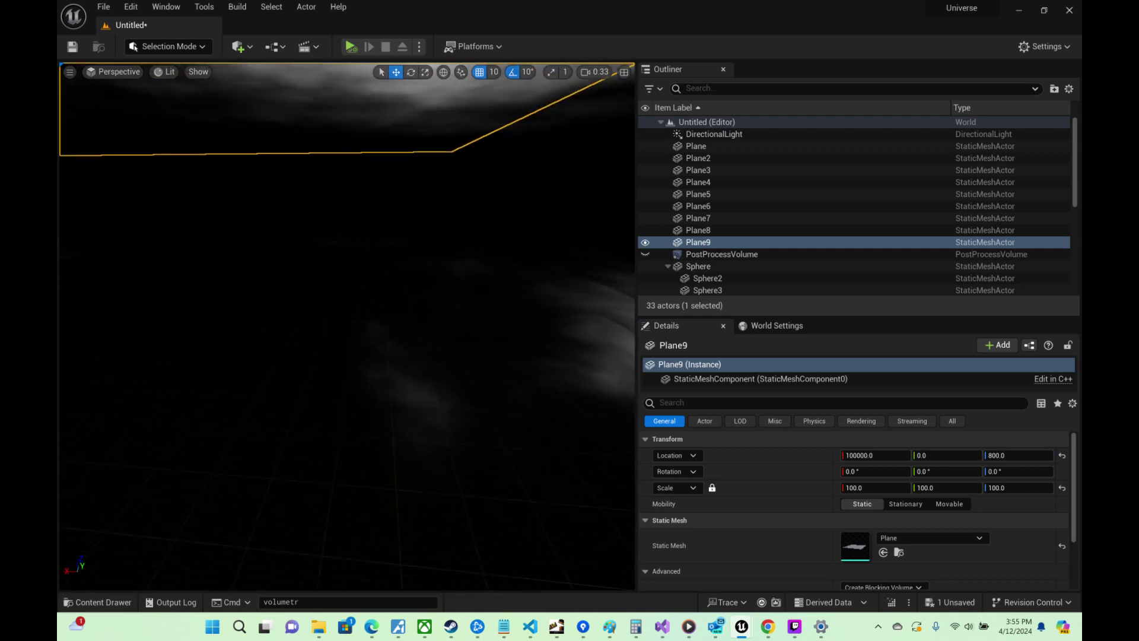
pyautogui.moveTo(347, 326); pyautogui.dragTo(323, 291, button='right')
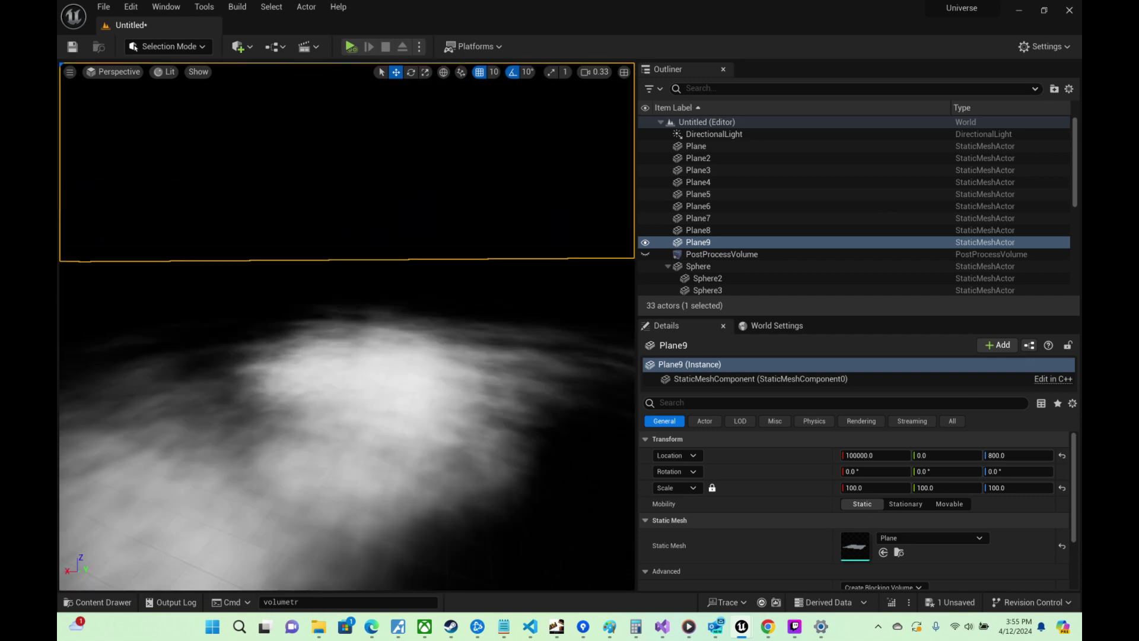
pyautogui.moveTo(313, 219); pyautogui.dragTo(386, 261, button='right')
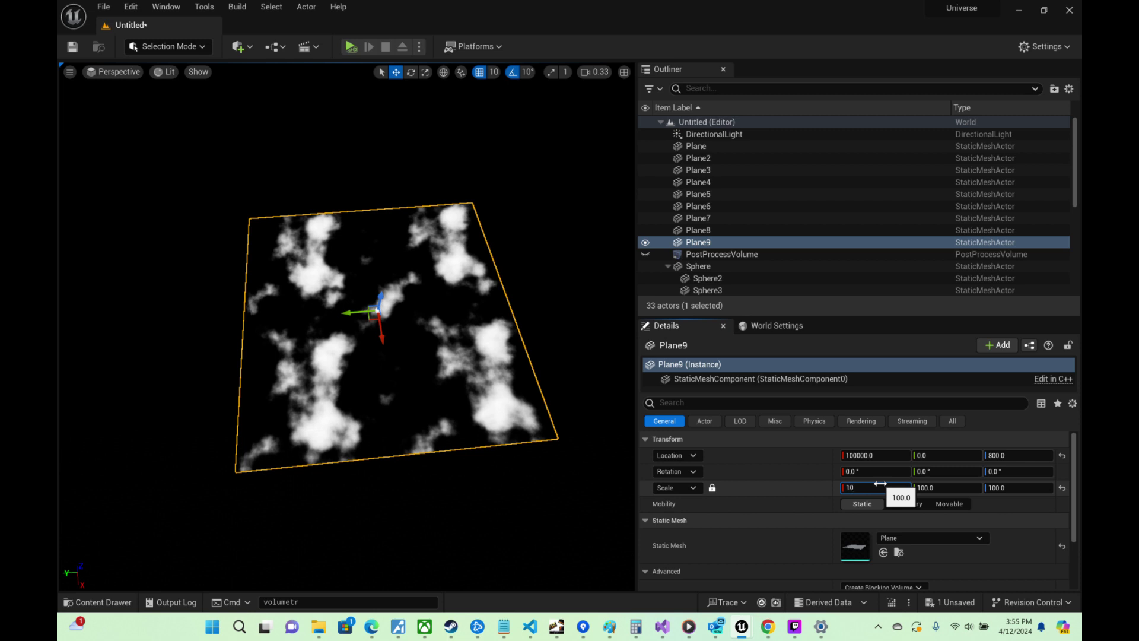
pyautogui.press('Return')
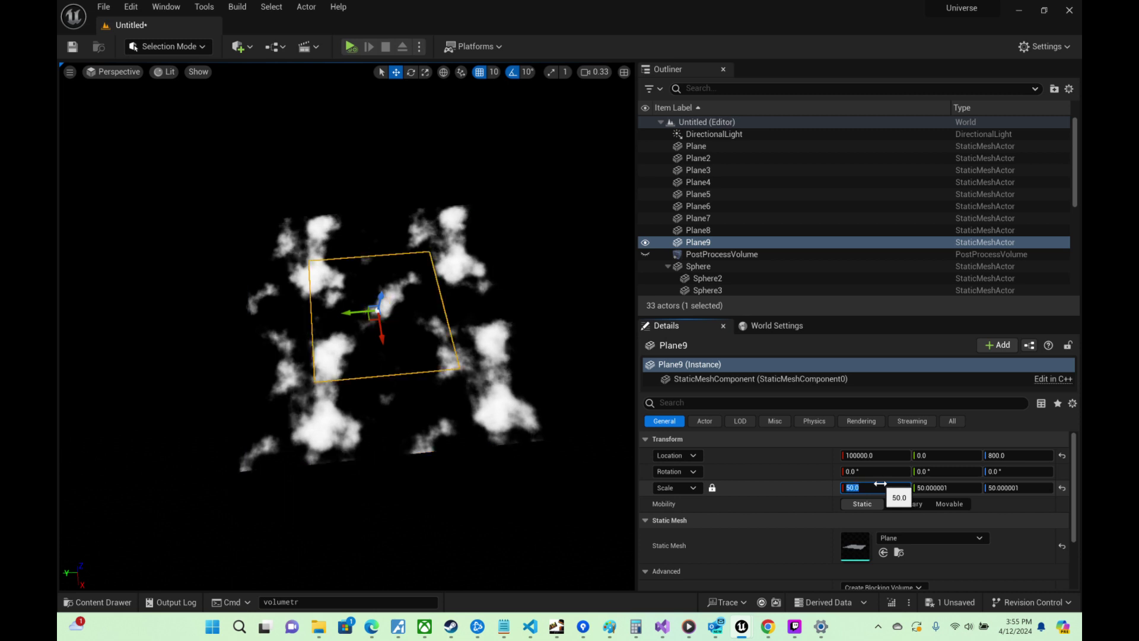
# Step: Switch the viewport to wireframe shading and view the stacked cloud planes from the side
pyautogui.moveTo(504, 308); pyautogui.dragTo(320, 225, button='right')
pyautogui.press('w')
pyautogui.press('w')
pyautogui.moveTo(356, 326); pyautogui.dragTo(356, 326, button='right')
pyautogui.click(167, 74)
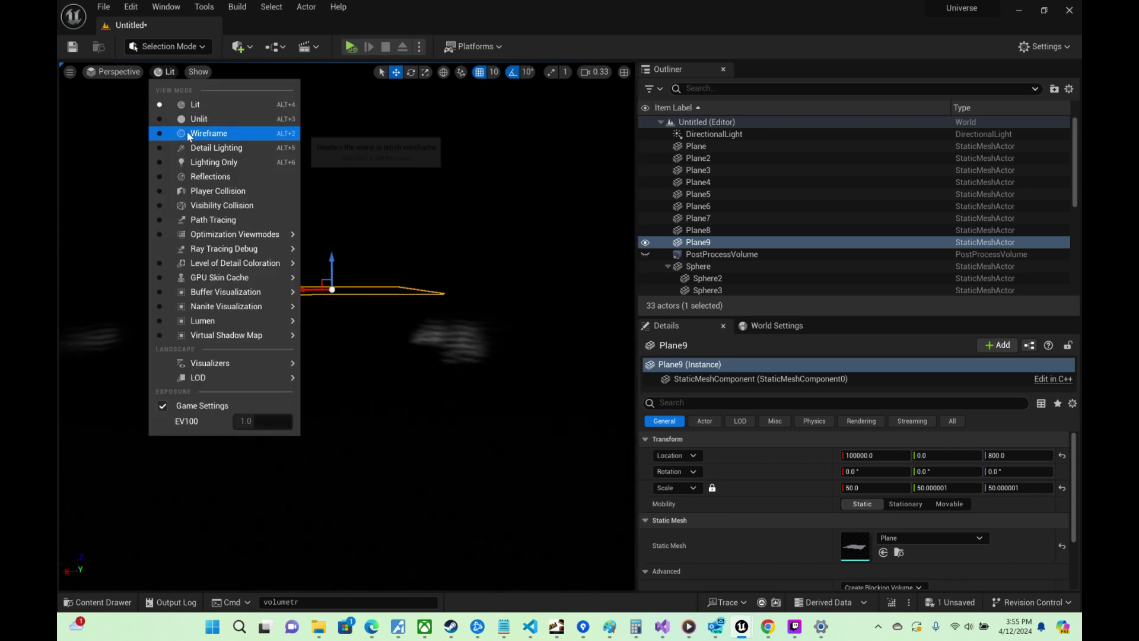
pyautogui.click(196, 132)
pyautogui.moveTo(356, 327); pyautogui.dragTo(356, 326, button='right')
pyautogui.moveTo(547, 213); pyautogui.dragTo(547, 212, button='right')
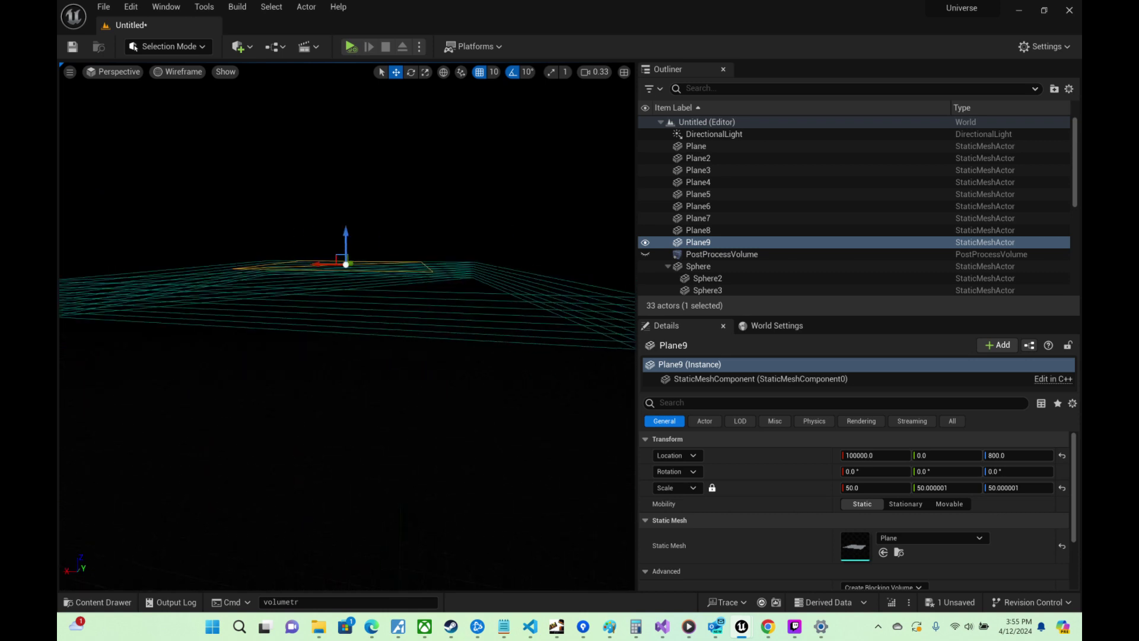
# Step: Set the uniform scale of Plane through Plane8 to 10, and set Plane9's scale to 10 as well
pyautogui.click(712, 229)
pyautogui.keyDown('shift'); pyautogui.click(698, 148); pyautogui.keyUp('shift')
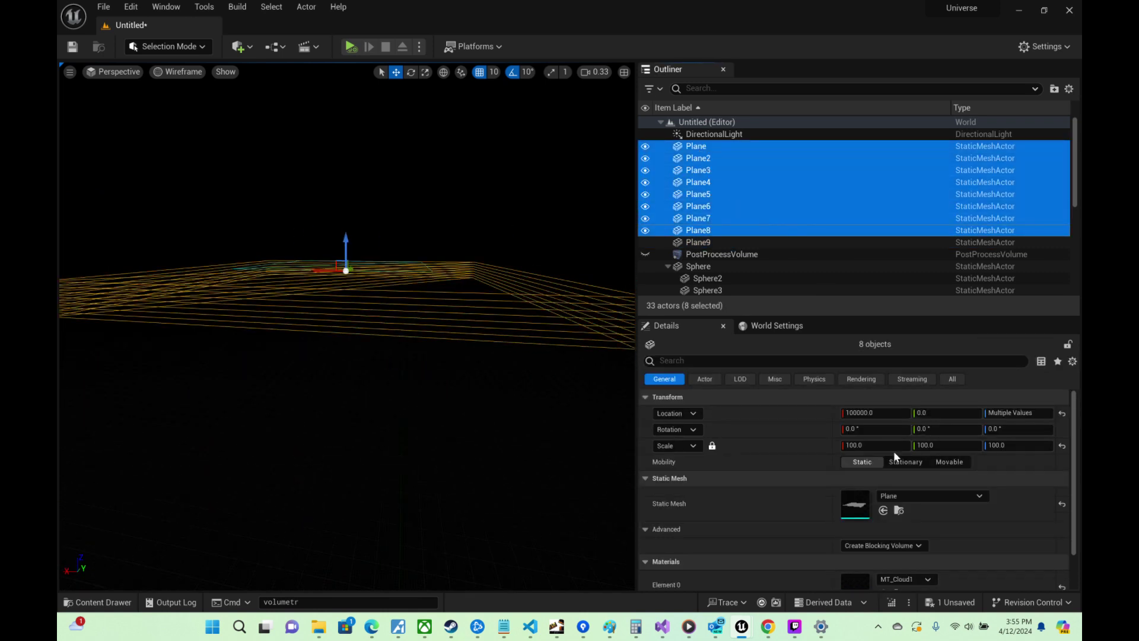
pyautogui.write('1')
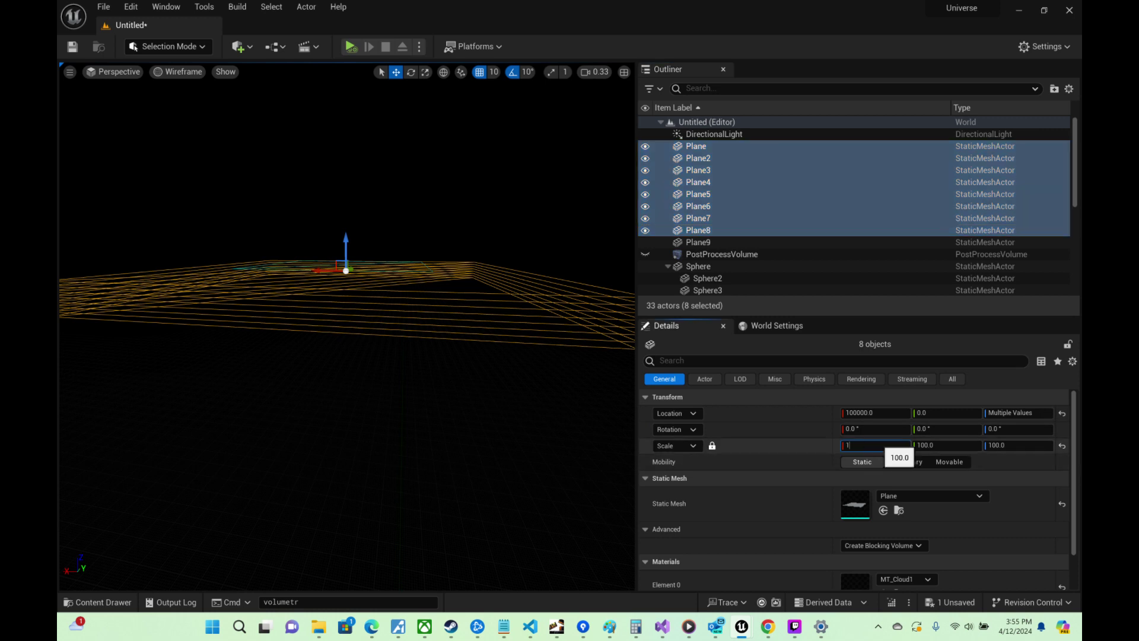
pyautogui.write('0')
pyautogui.press('Return')
pyautogui.click(386, 261)
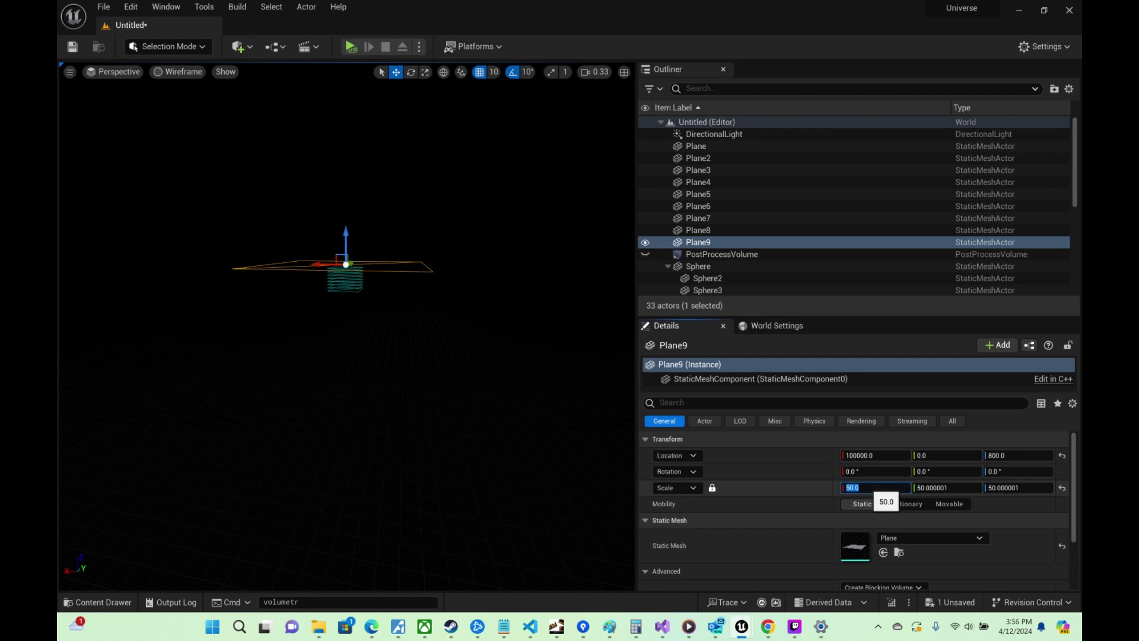
pyautogui.moveTo(552, 321); pyautogui.dragTo(623, 321, button='right')
pyautogui.moveTo(468, 259)
pyautogui.mouseDown(button='right')
pyautogui.moveTo(504, 232)
pyautogui.moveTo(468, 259)
pyautogui.mouseUp(button='right')
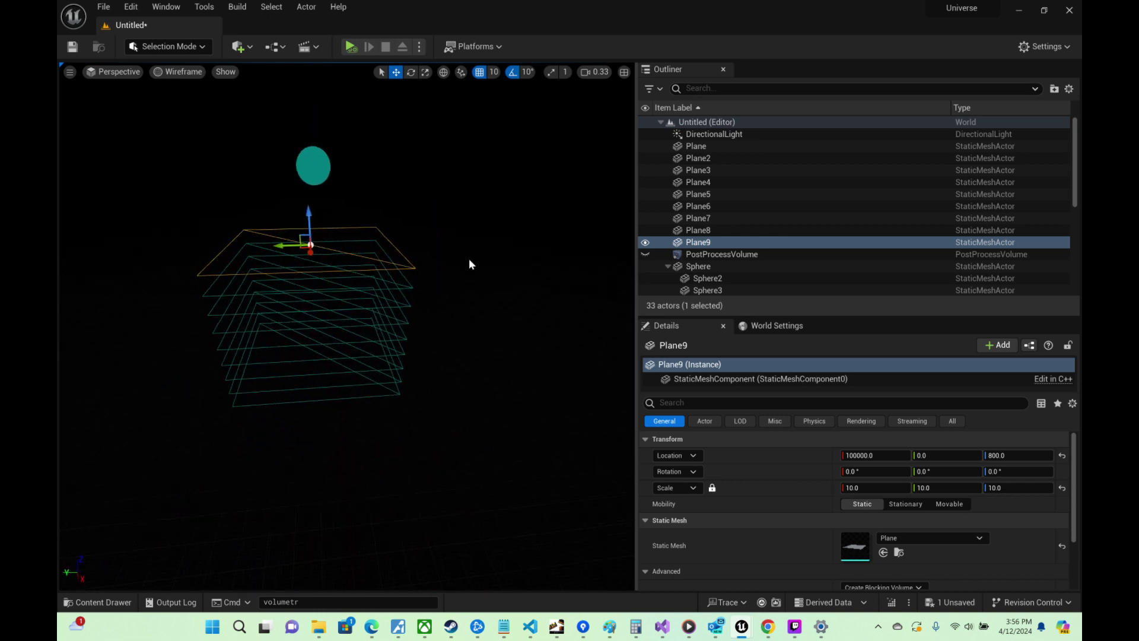
# Step: Attach Plane2 through Plane9 to Plane so the bottom plane becomes the parent of the stack
pyautogui.keyDown('shift'); pyautogui.click(700, 148); pyautogui.keyUp('shift')
pyautogui.click(714, 180)
pyautogui.click(714, 240)
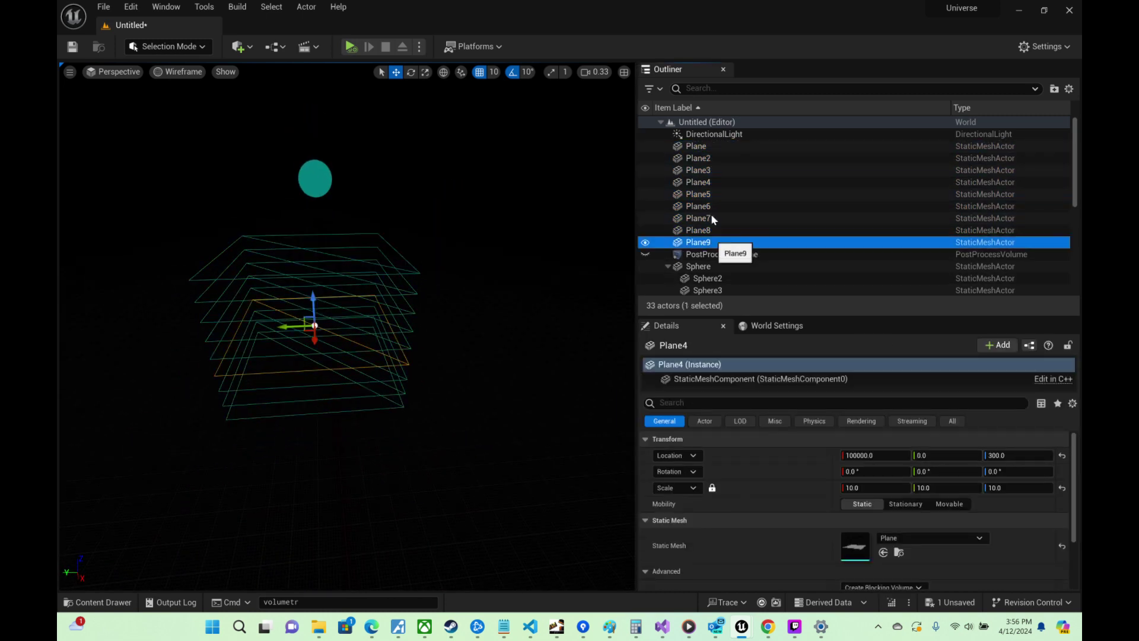
pyautogui.keyDown('shift'); pyautogui.click(703, 158); pyautogui.keyUp('shift')
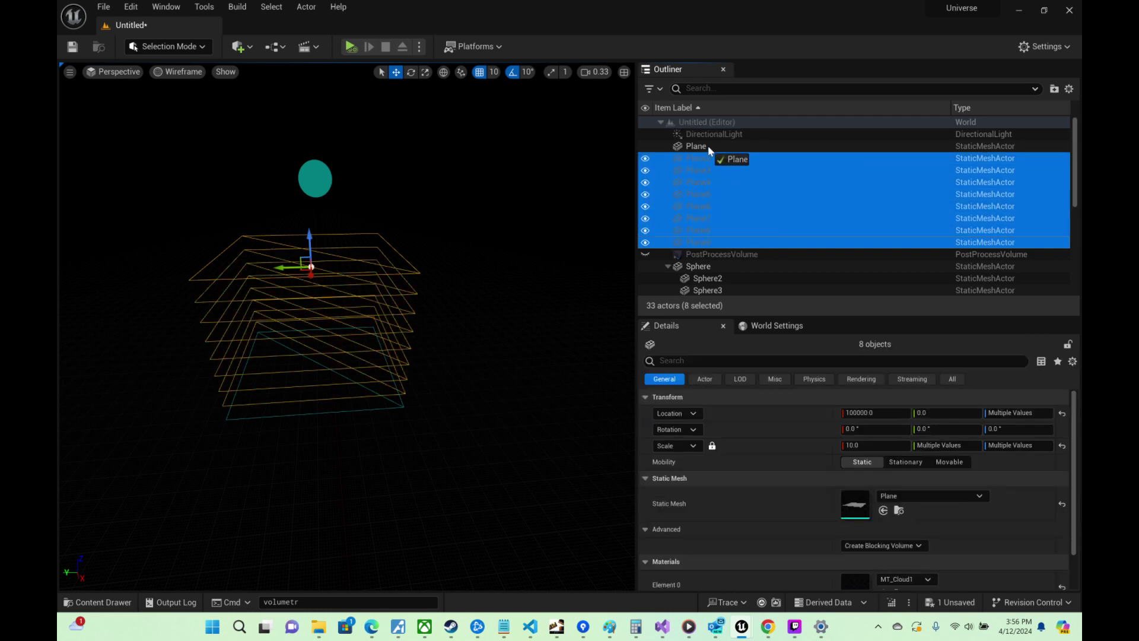
pyautogui.moveTo(707, 145); pyautogui.dragTo(708, 147)
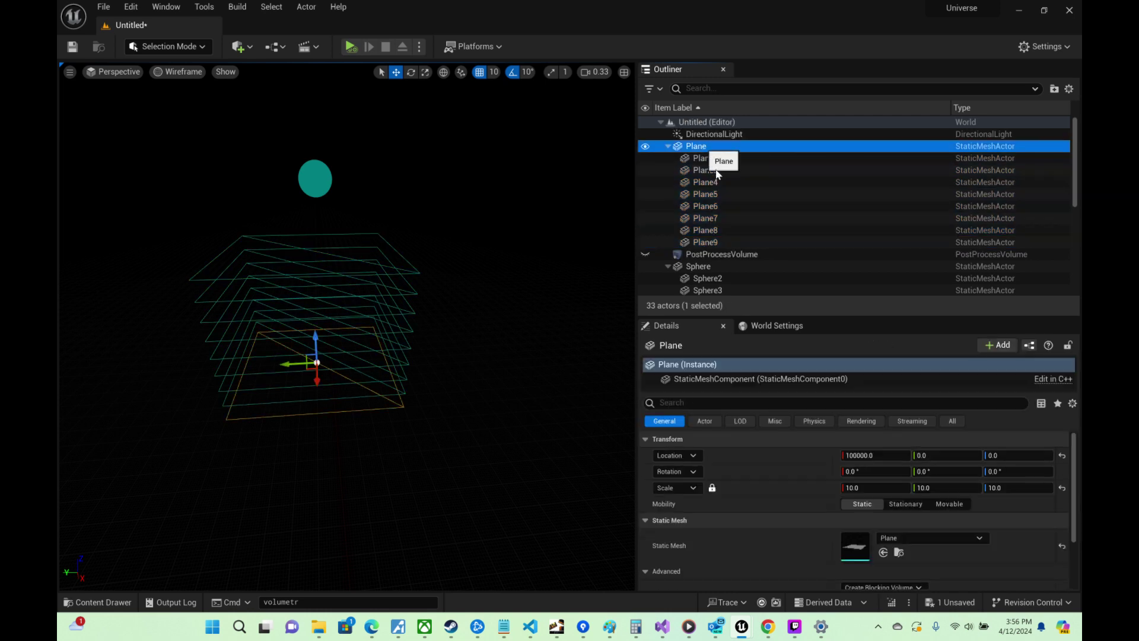
# Step: Duplicate the parent Plane with its eight children and rotate the copied stack 90° about the X axis
pyautogui.keyDown('shift'); pyautogui.click(712, 230); pyautogui.keyUp('shift')
pyautogui.keyDown('shift'); pyautogui.click(709, 241); pyautogui.keyUp('shift')
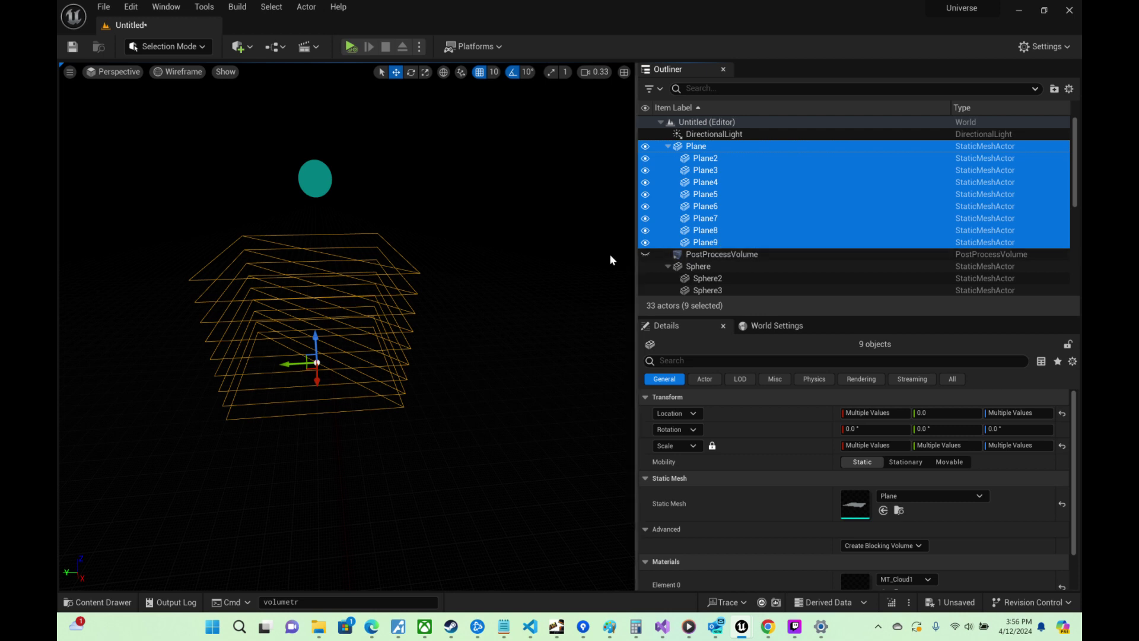
pyautogui.hotkey('ctrl', 'd')
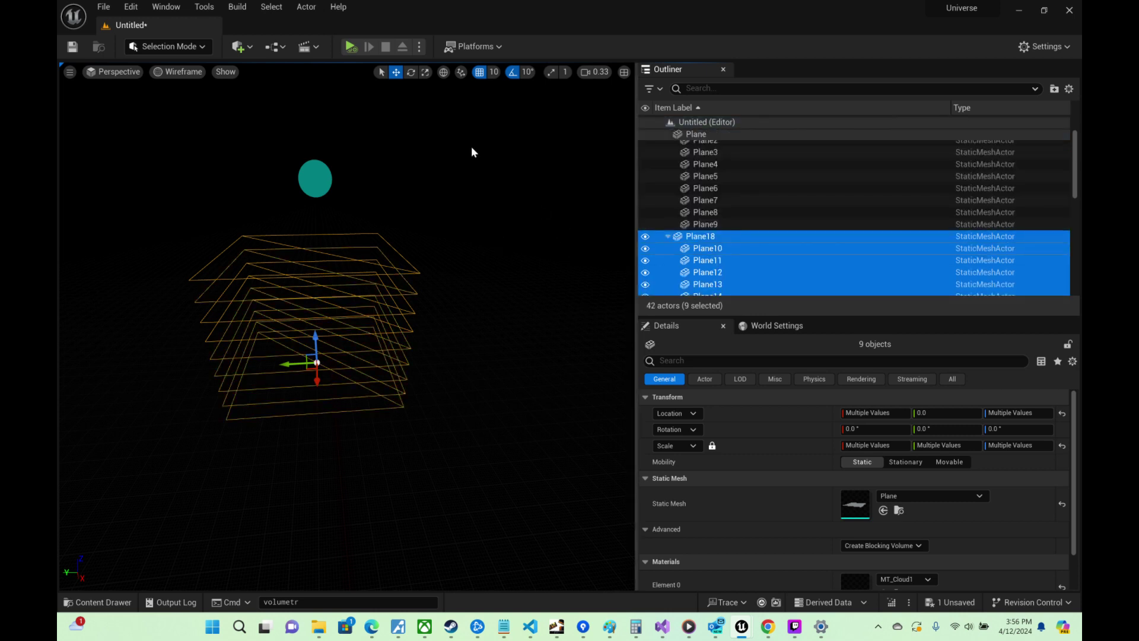
pyautogui.click(410, 73)
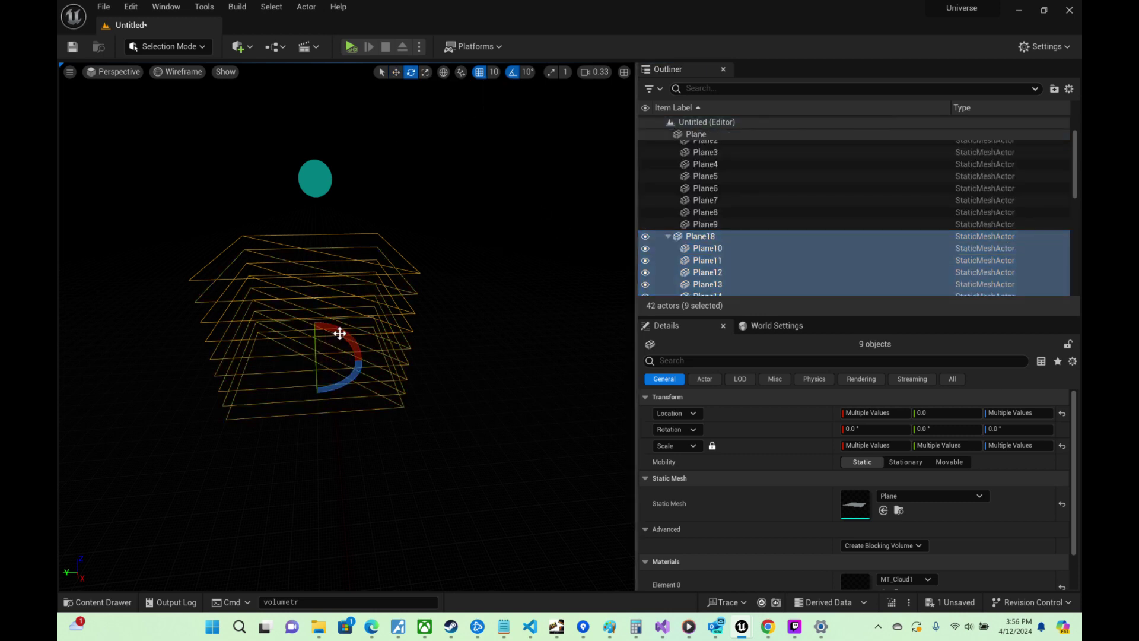
pyautogui.moveTo(315, 323); pyautogui.dragTo(271, 365)
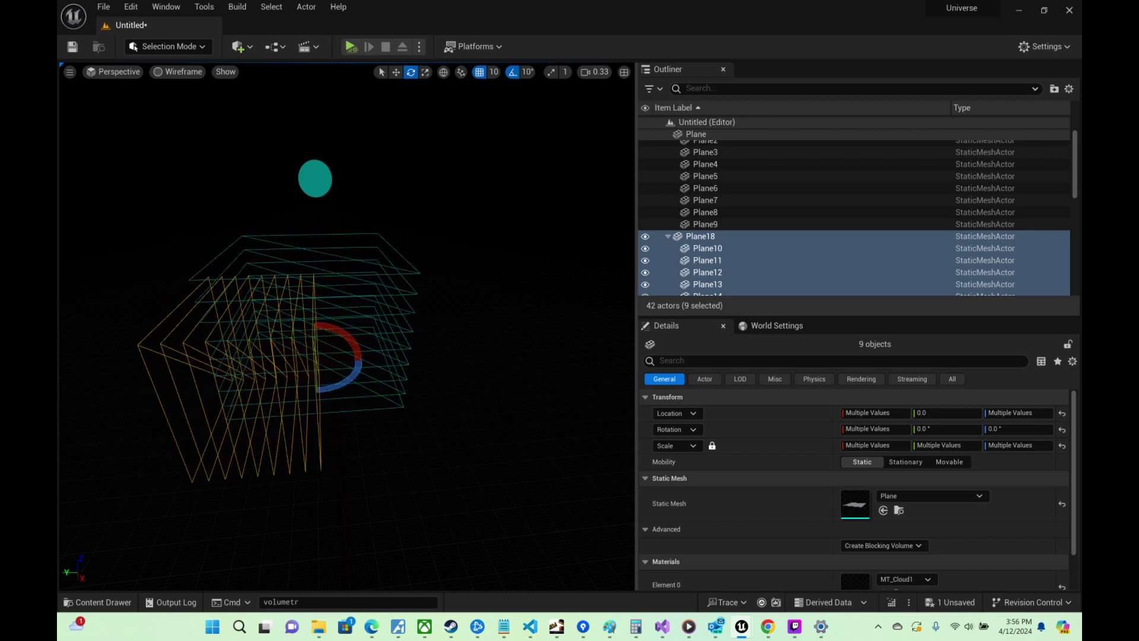
# Step: Move the rotated stack over the original one, placing its parent Plane18 at about Y -400 and Z 370
pyautogui.click(395, 72)
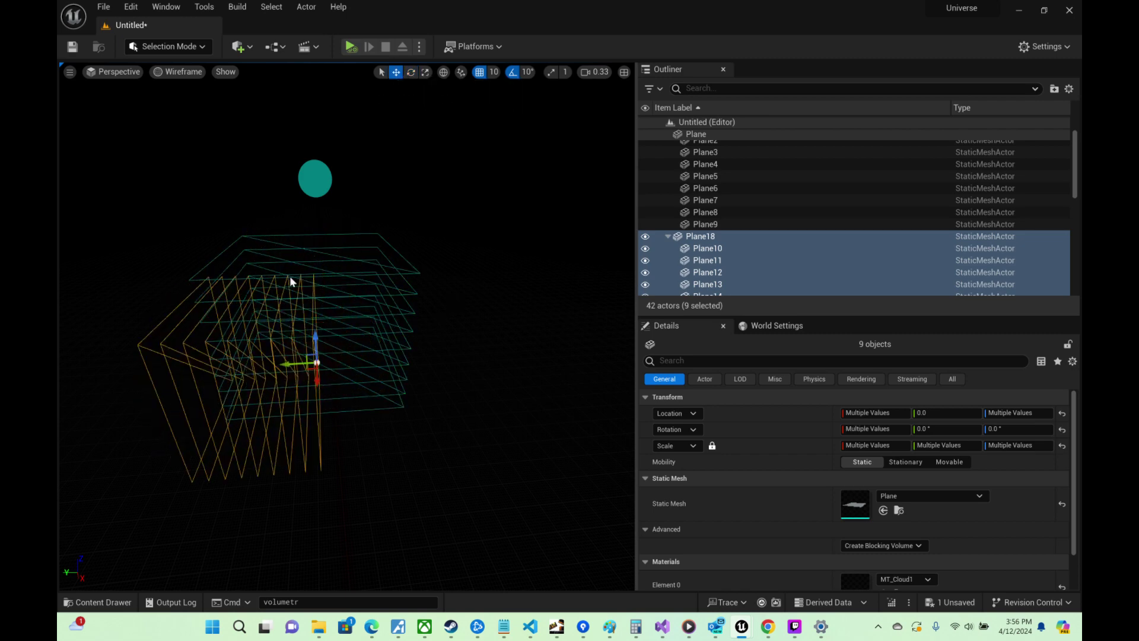
pyautogui.moveTo(289, 364); pyautogui.dragTo(380, 286)
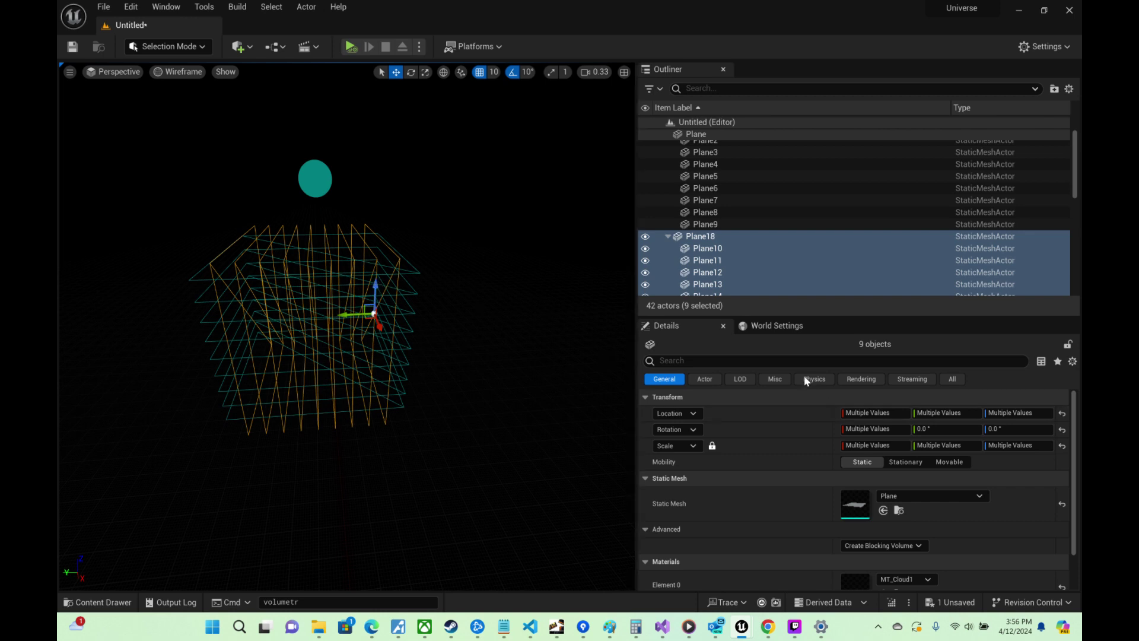
pyautogui.click(720, 240)
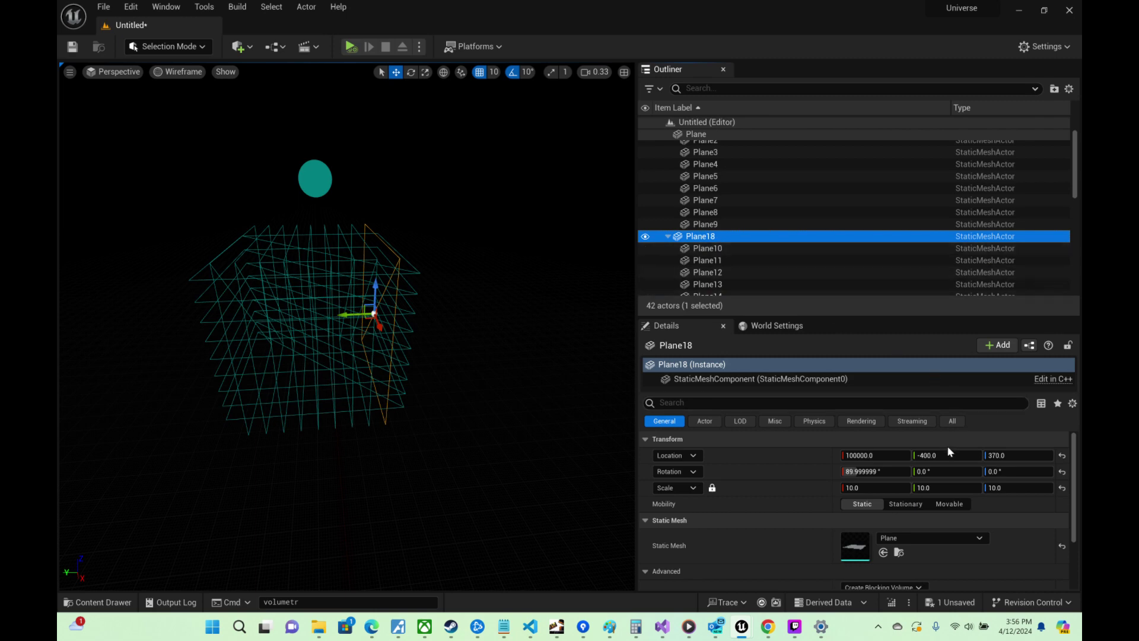
pyautogui.moveTo(379, 308); pyautogui.dragTo(300, 295, button='right')
pyautogui.press('d')
pyautogui.press('a')
pyautogui.press('d')
pyautogui.press('a')
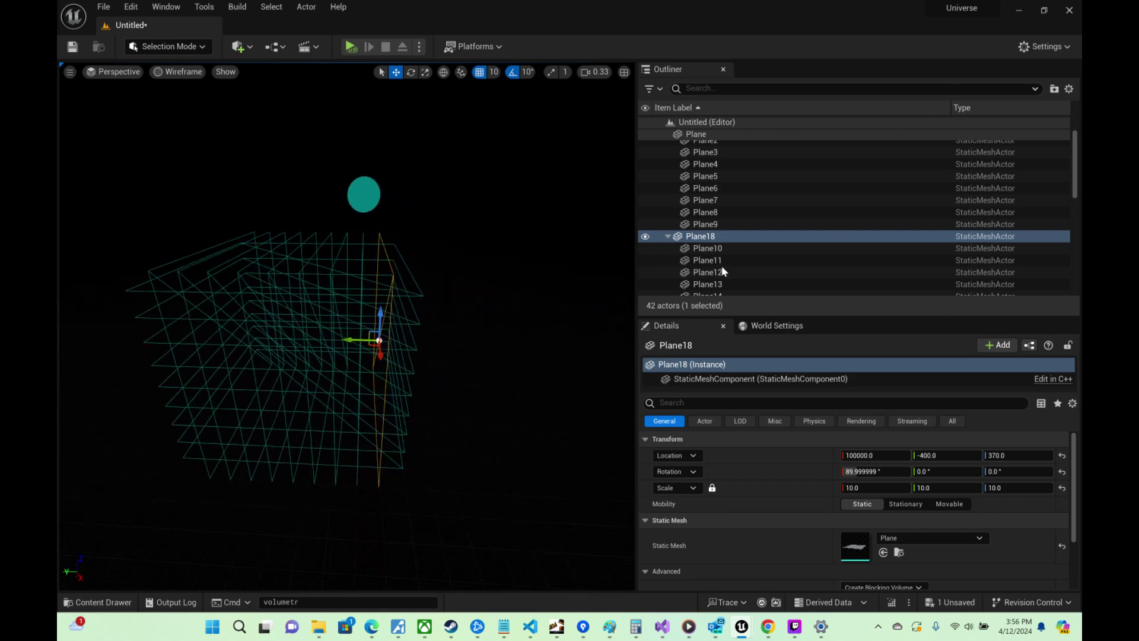
pyautogui.scroll(2, 715, 224)
pyautogui.click(695, 147)
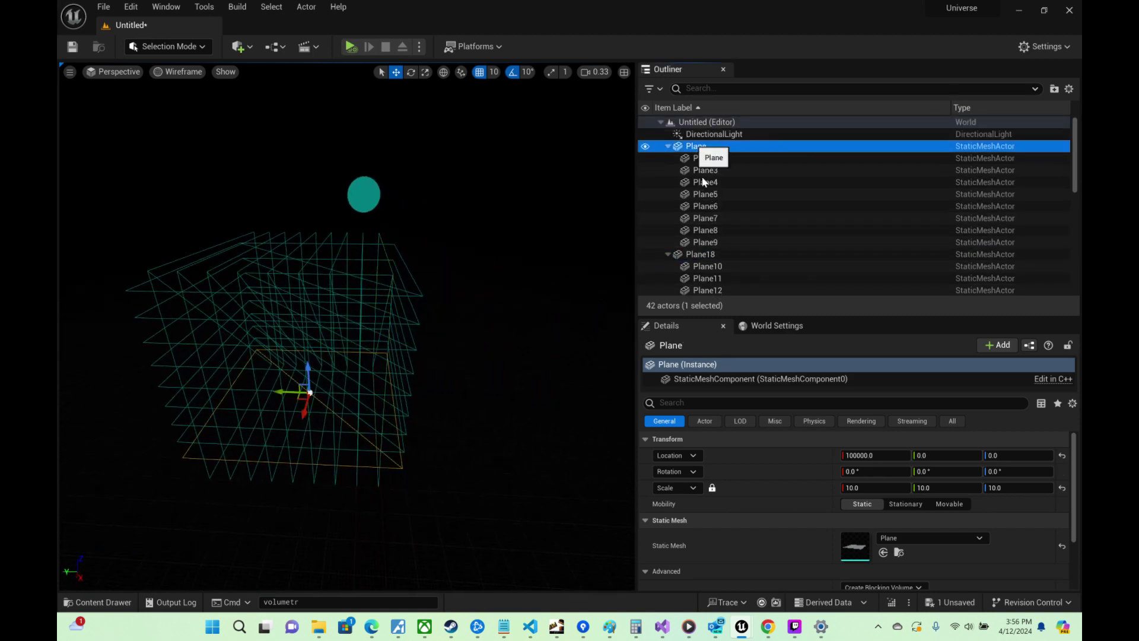
pyautogui.keyDown('shift'); pyautogui.click(712, 240); pyautogui.keyUp('shift')
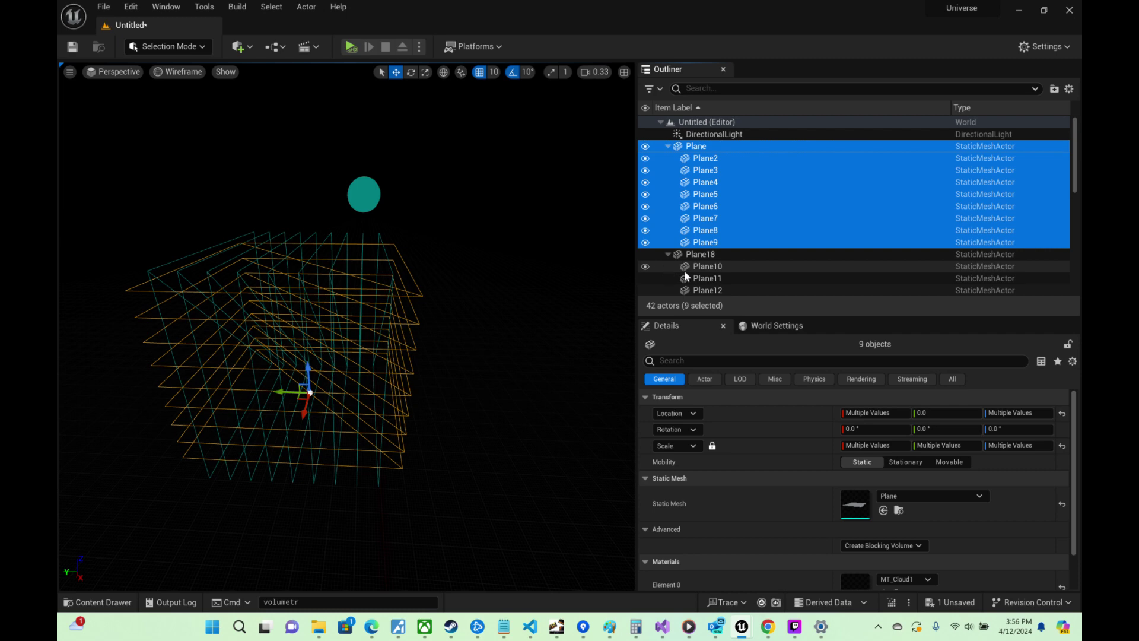
# Step: Duplicate Plane18 with its children Plane10 to Plane17 and rotate the copy a quarter turn about the vertical axis
pyautogui.click(703, 255)
pyautogui.scroll(-3, 739, 264)
pyautogui.scroll(-3, 741, 267)
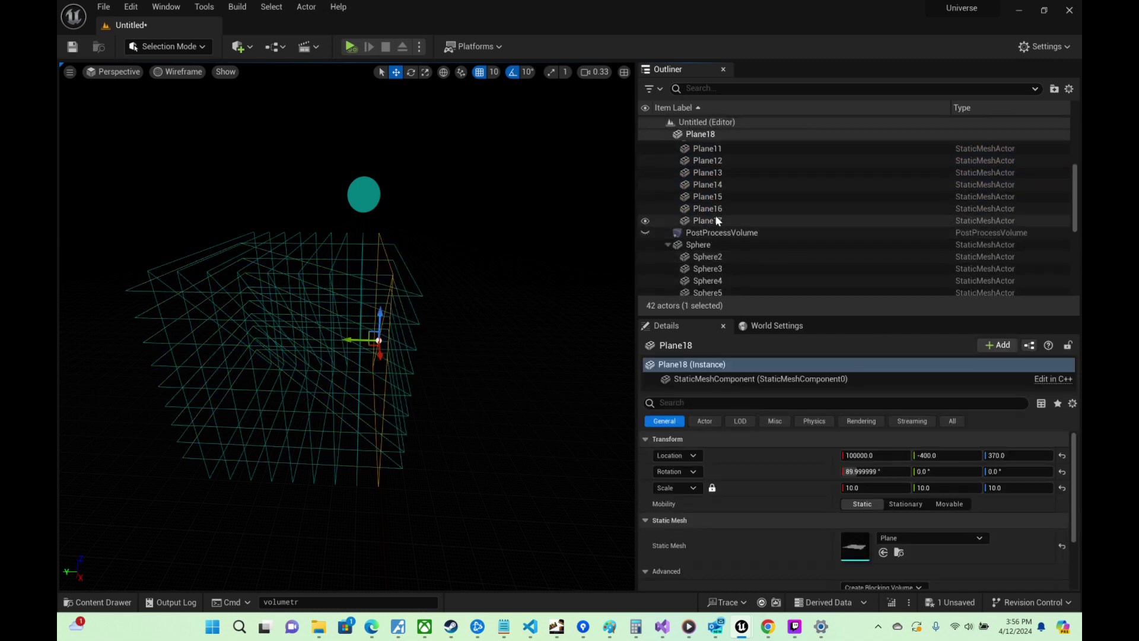
pyautogui.keyDown('shift'); pyautogui.click(715, 218); pyautogui.keyUp('shift')
pyautogui.hotkey('ctrl', 'd')
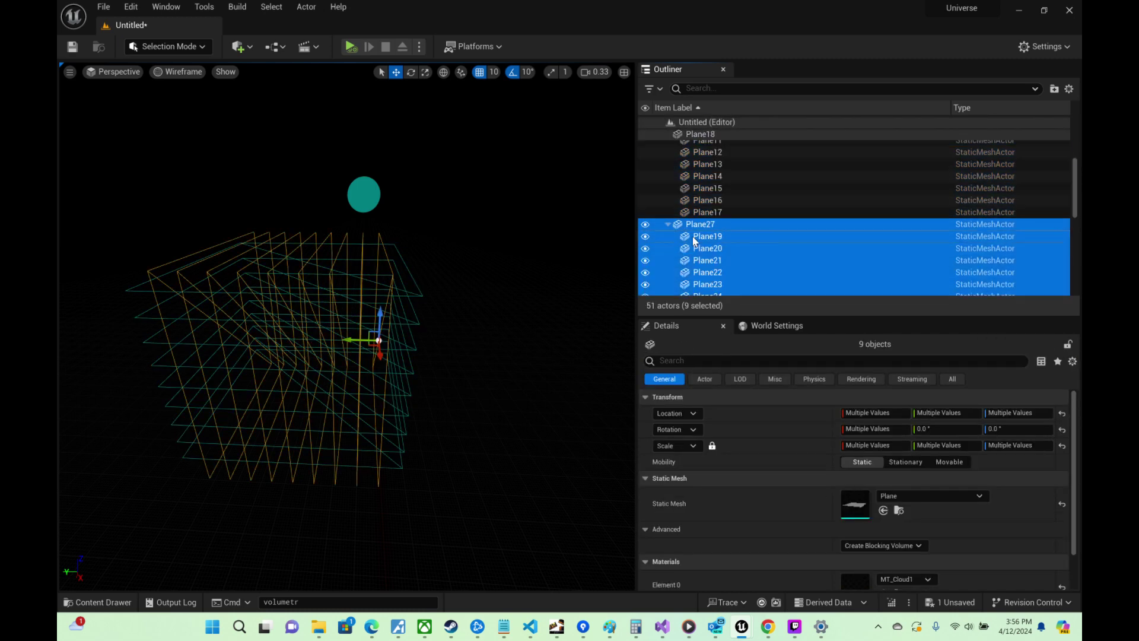
pyautogui.click(411, 73)
pyautogui.moveTo(354, 355); pyautogui.dragTo(415, 358)
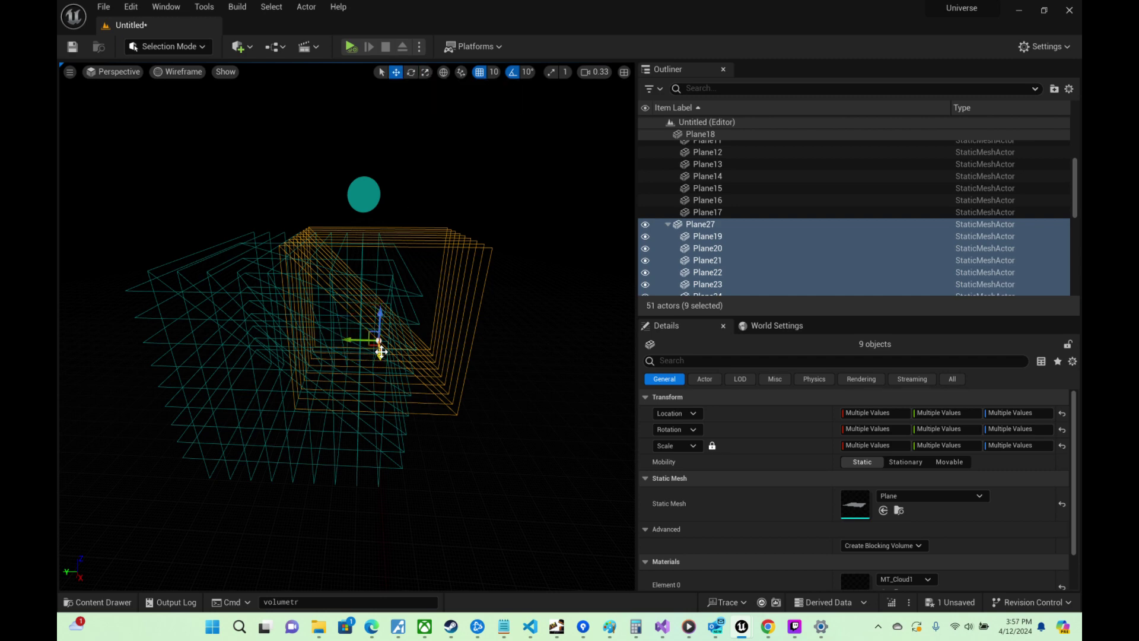
# Step: Move the third stack along X and Y until it overlaps the other two as a cube-shaped grid, and deselect it
pyautogui.moveTo(381, 352); pyautogui.dragTo(368, 420)
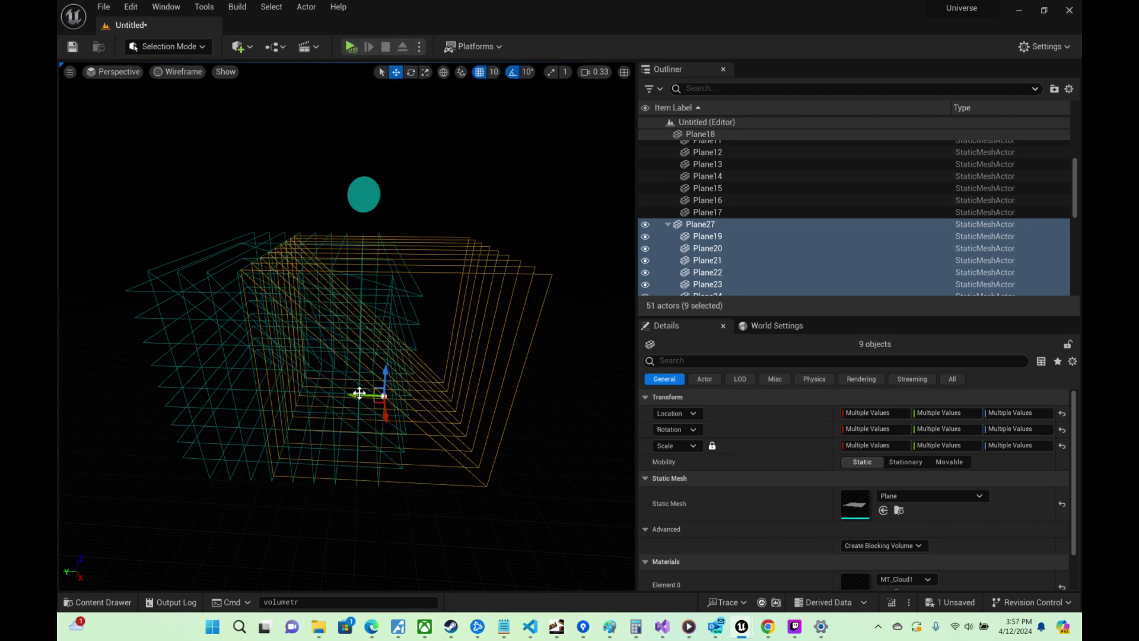
pyautogui.moveTo(359, 392); pyautogui.dragTo(344, 393, button='right')
pyautogui.moveTo(376, 393); pyautogui.dragTo(291, 384)
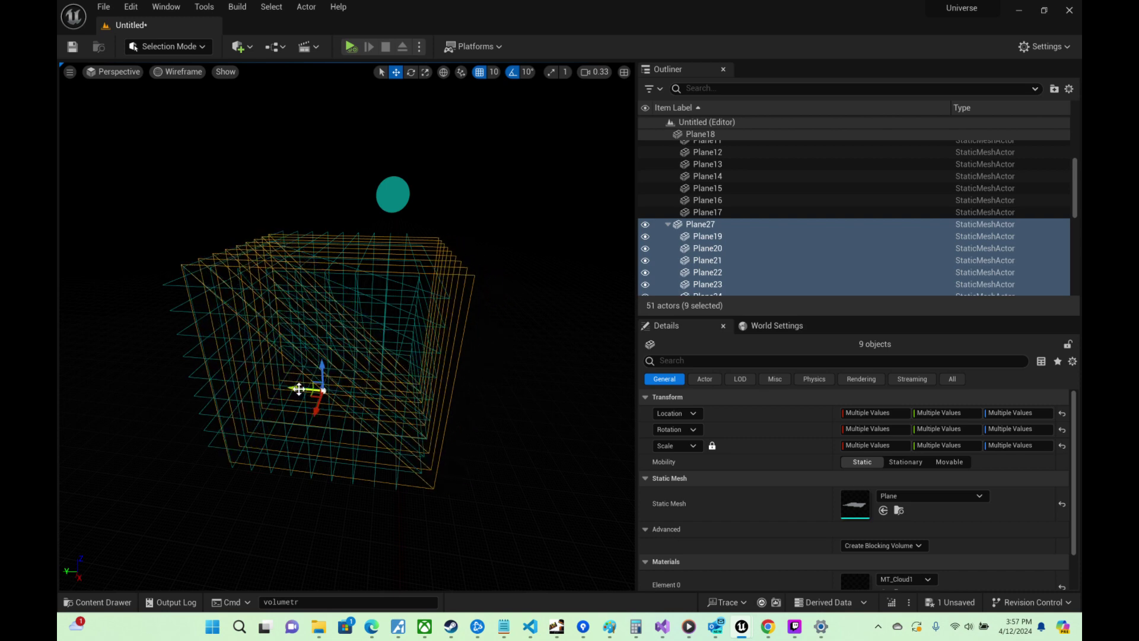
pyautogui.click(513, 380)
# Step: Return the viewport to lit shading and examine the intersecting cloud planes from several angles
pyautogui.moveTo(514, 380); pyautogui.dragTo(617, 386, button='right')
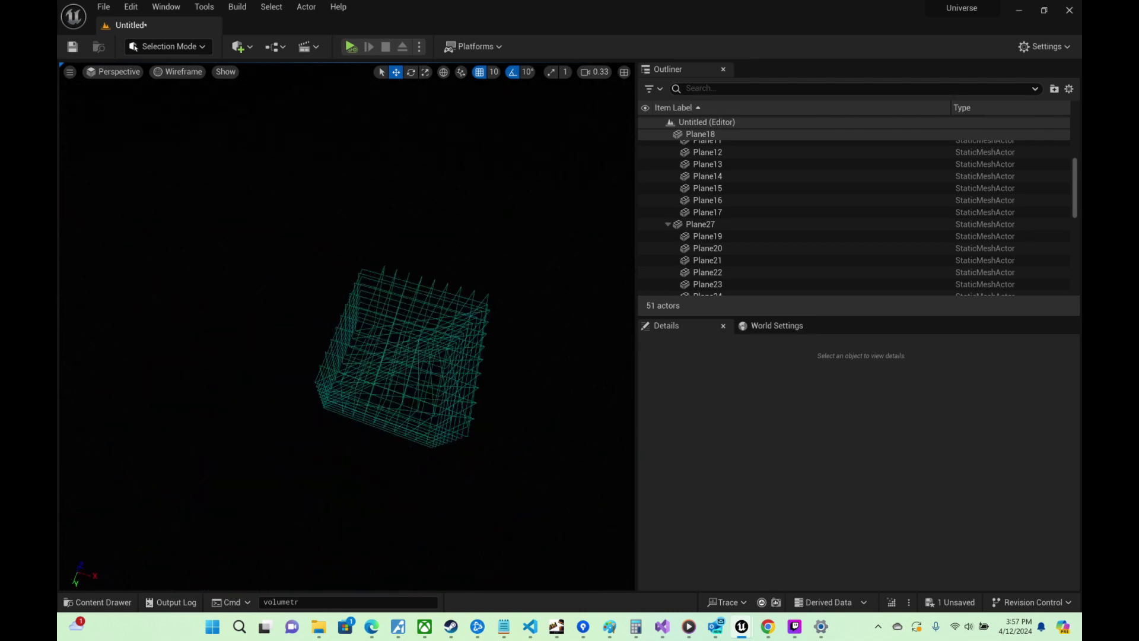
pyautogui.moveTo(587, 350); pyautogui.dragTo(608, 343, button='right')
pyautogui.click(178, 71)
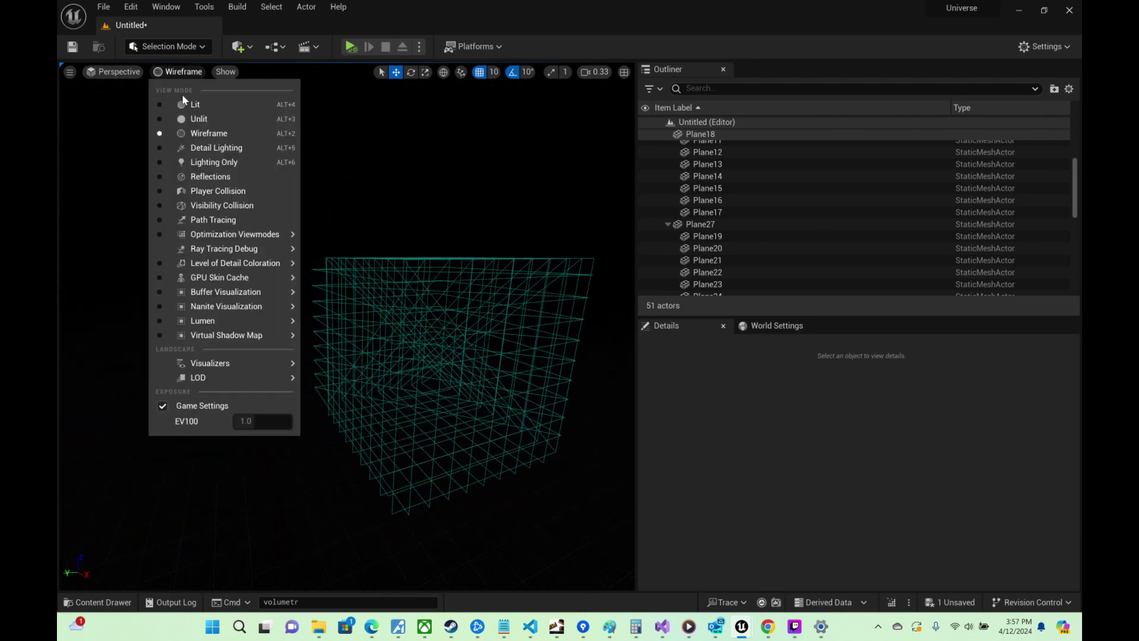
pyautogui.click(203, 106)
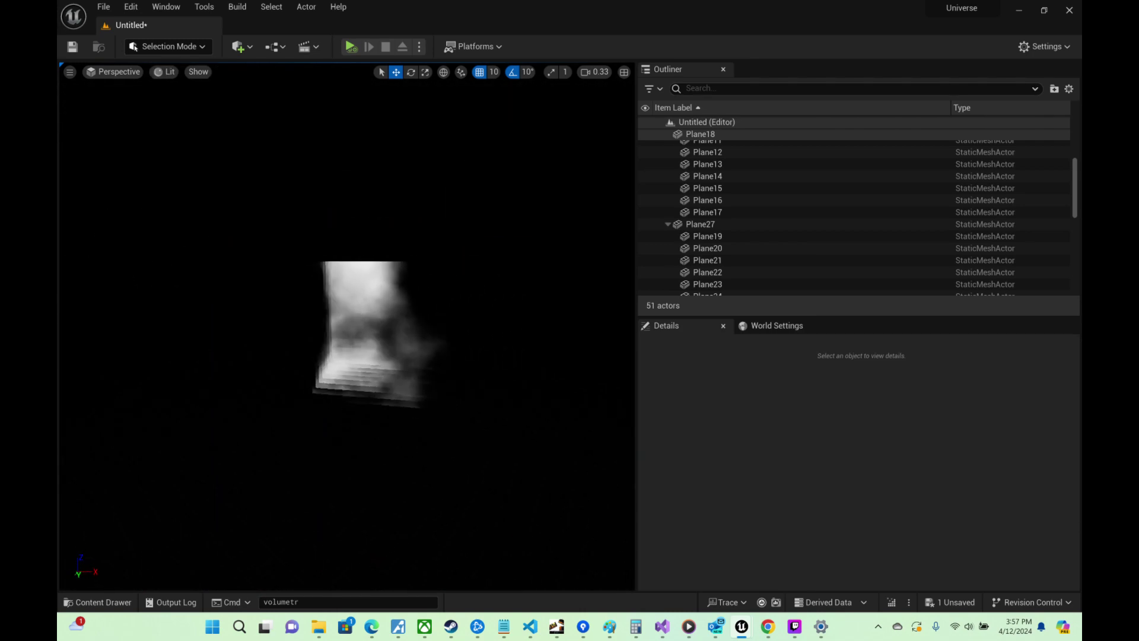
pyautogui.press('w')
pyautogui.moveTo(333, 320); pyautogui.dragTo(344, 276, button='right')
pyautogui.scroll(-4, 333, 327)
pyautogui.scroll(-1, 237, 332)
pyautogui.scroll(2, 326, 285)
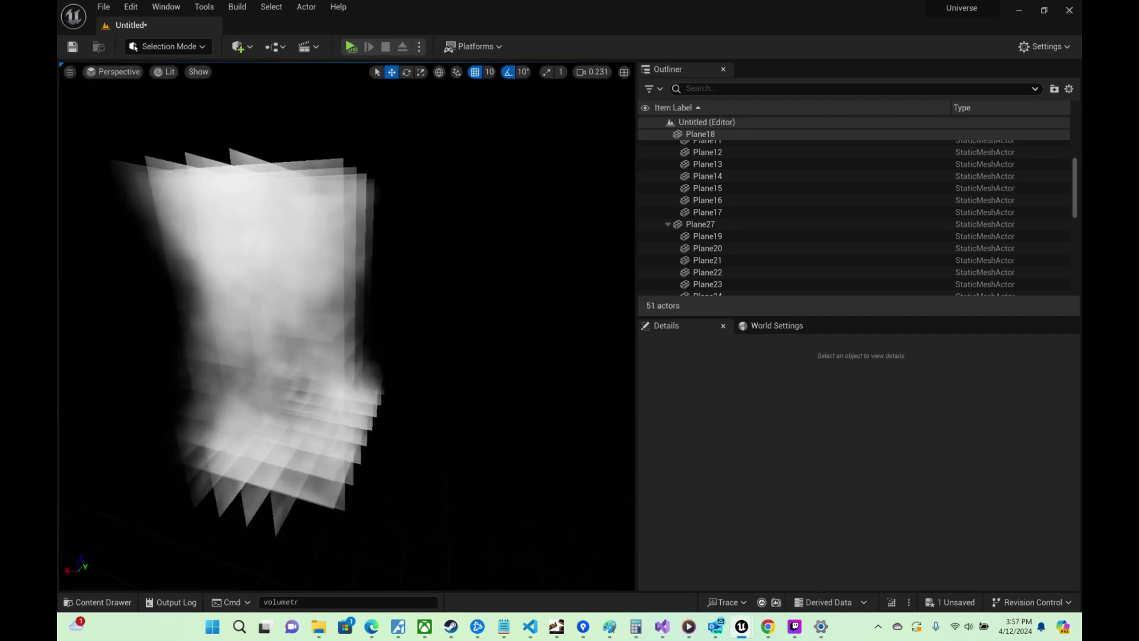
pyautogui.moveTo(310, 343); pyautogui.dragTo(292, 349, button='right')
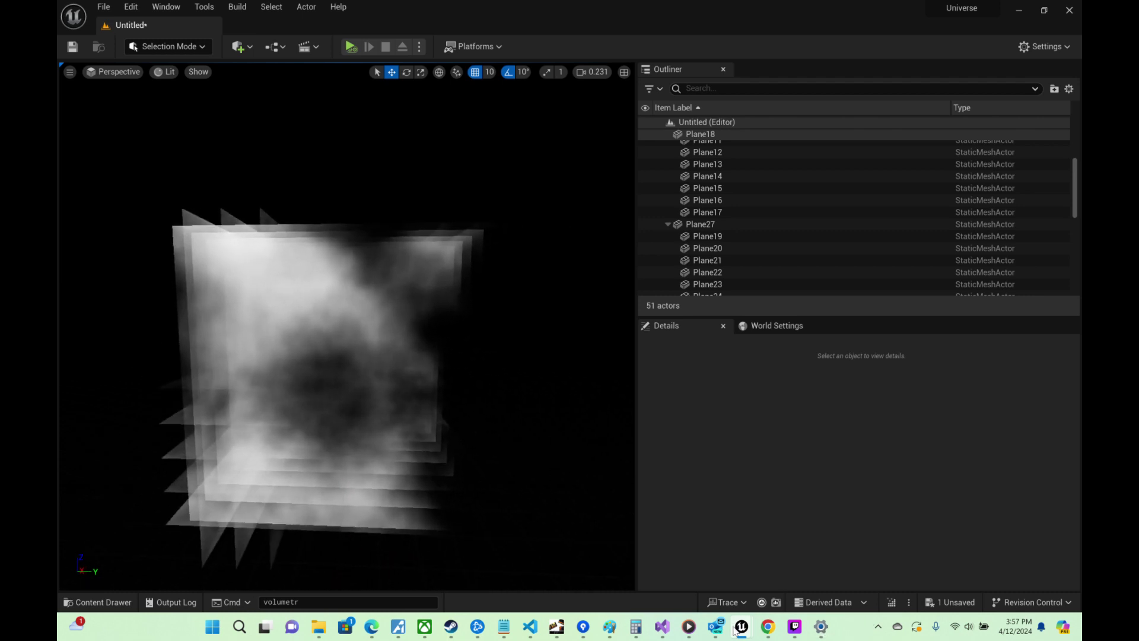
# Step: Switch to the MT_Cloud1 material graph and set the exponent of the Power node after the Fresnel's 1-x to 8
pyautogui.moveTo(738, 628)
pyautogui.click(879, 561)
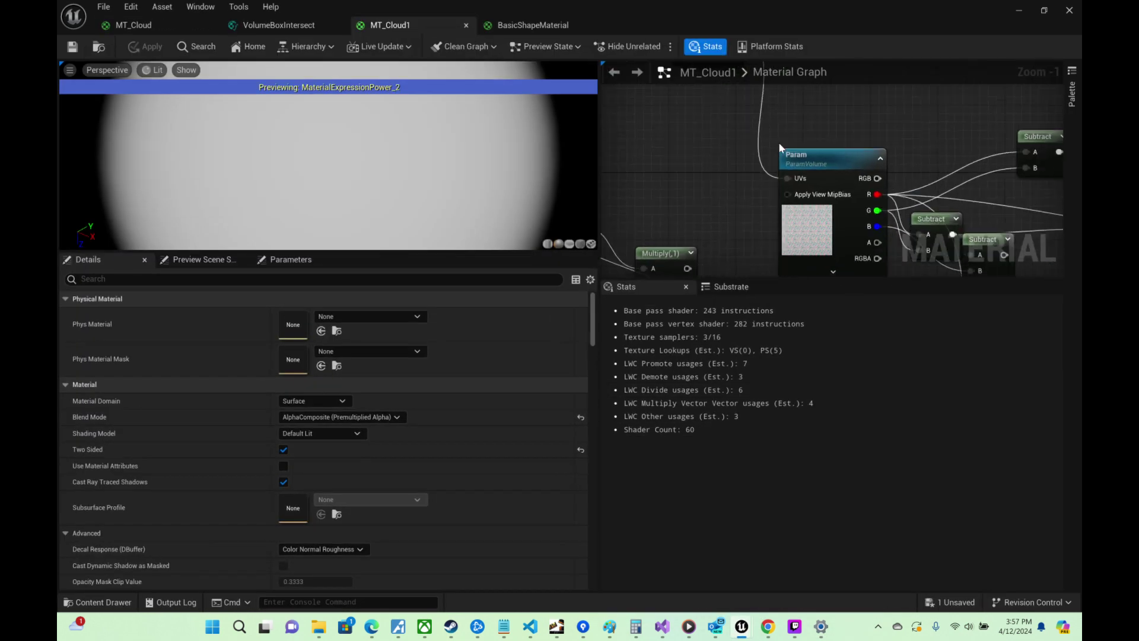
pyautogui.moveTo(780, 148); pyautogui.dragTo(659, 68, button='right')
pyautogui.moveTo(1004, 244); pyautogui.dragTo(841, 176, button='right')
pyautogui.moveTo(939, 267); pyautogui.dragTo(723, 220, button='right')
pyautogui.scroll(-3, 774, 102)
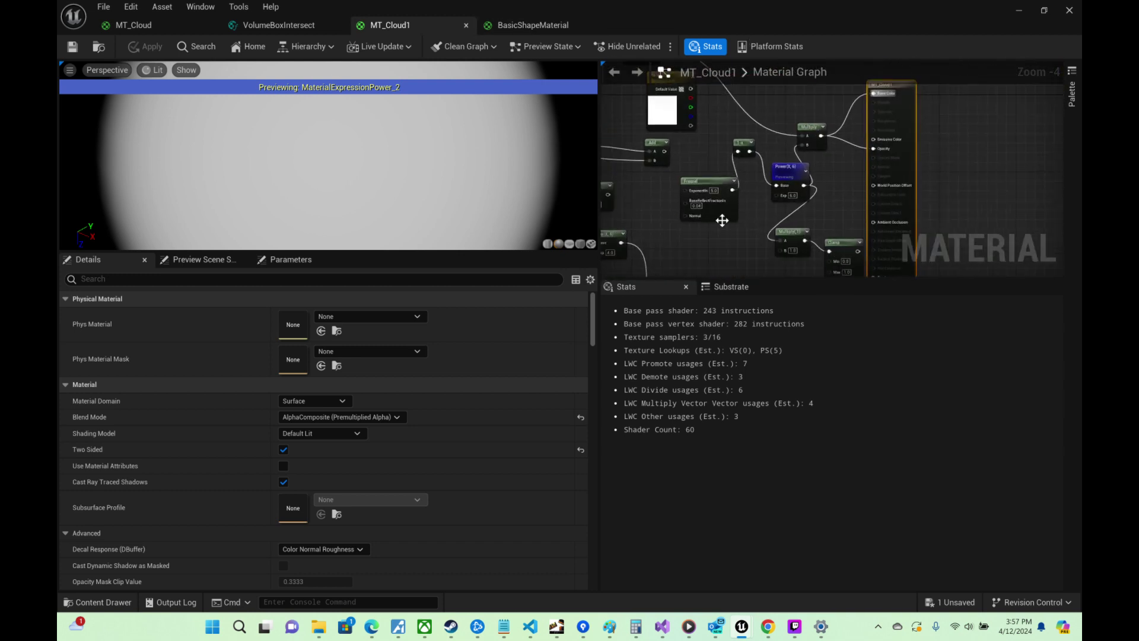
pyautogui.scroll(3, 725, 216)
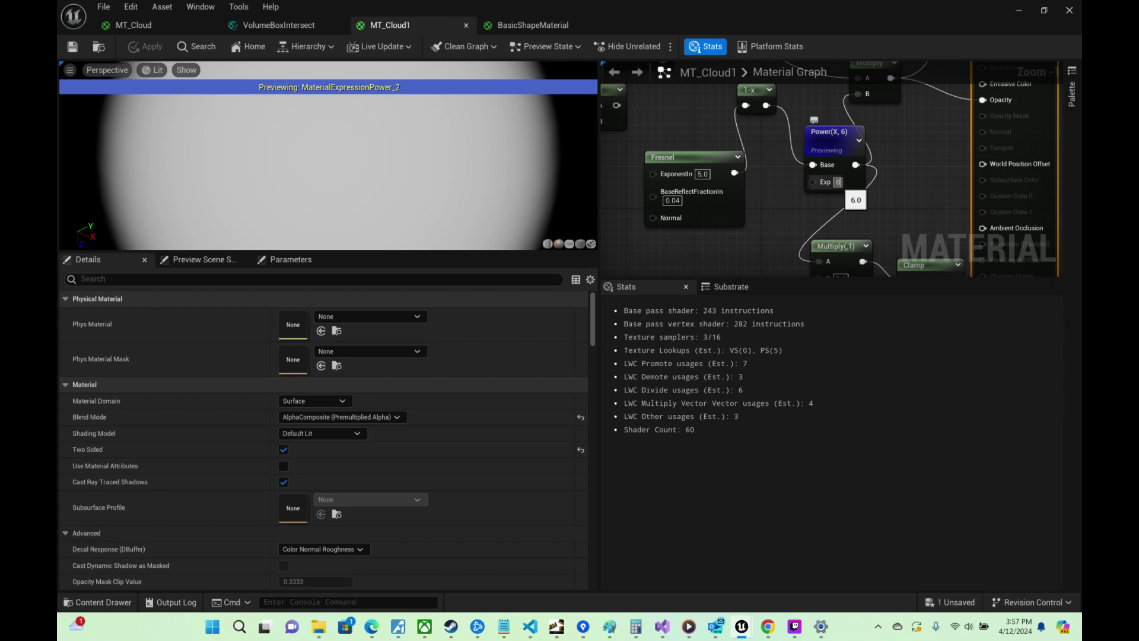
pyautogui.write('8')
pyautogui.press('Return')
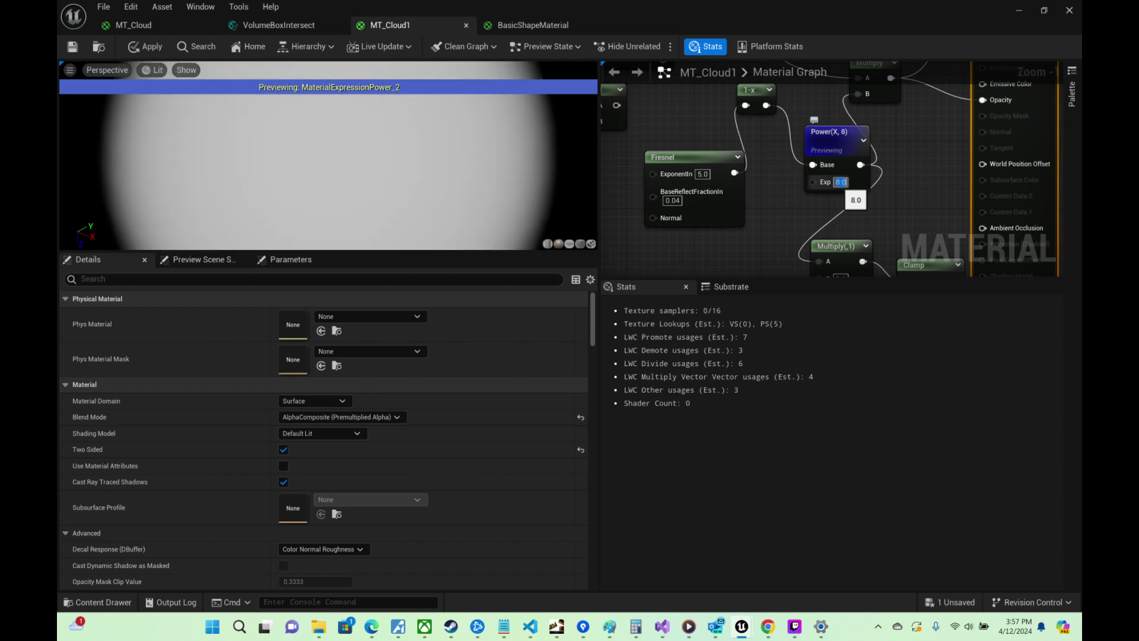
# Step: Raise the Power node's exponent to 24 and save the MT_Cloud1 material
pyautogui.write('24')
pyautogui.press('Return')
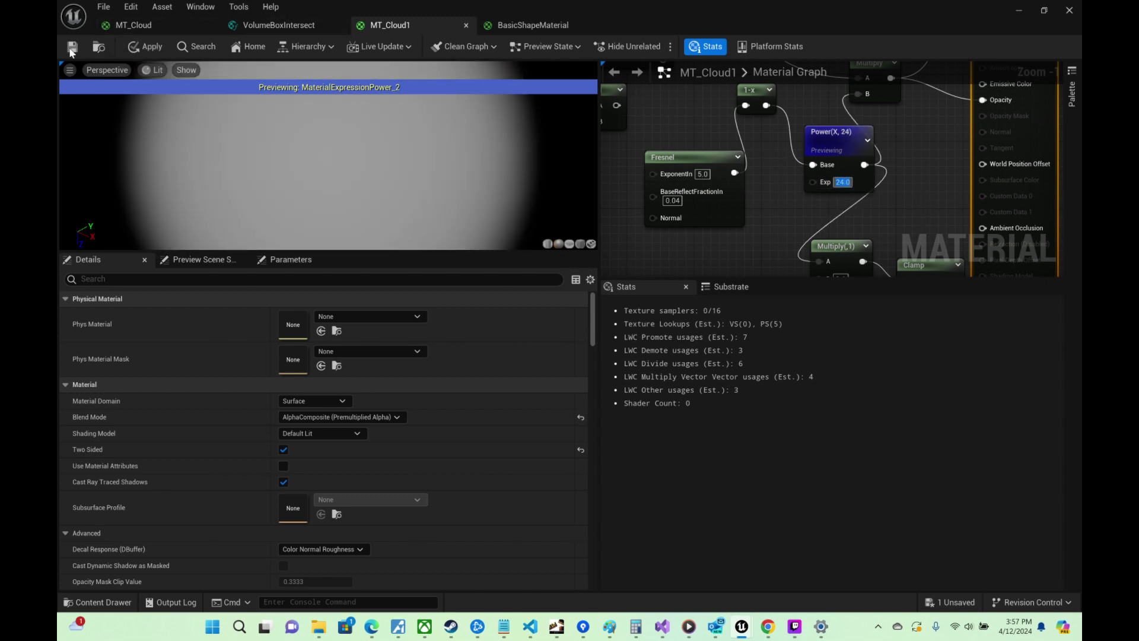
pyautogui.click(71, 51)
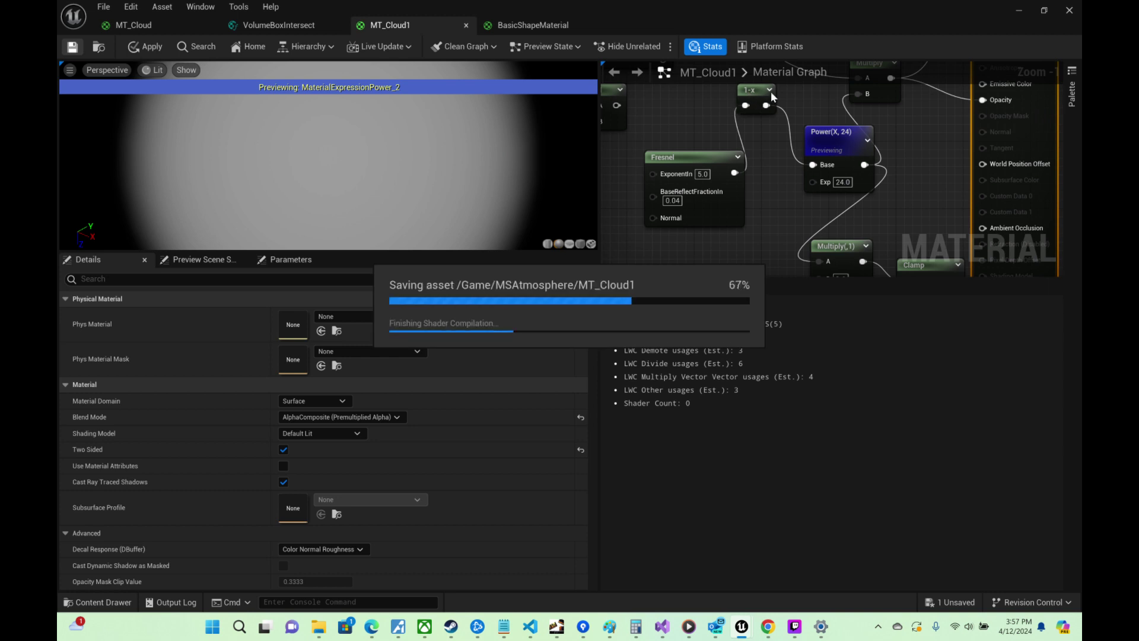
# Step: Return to the level viewport and examine the intersecting cloud planes from near and far with the new Fresnel fade
pyautogui.click(1018, 11)
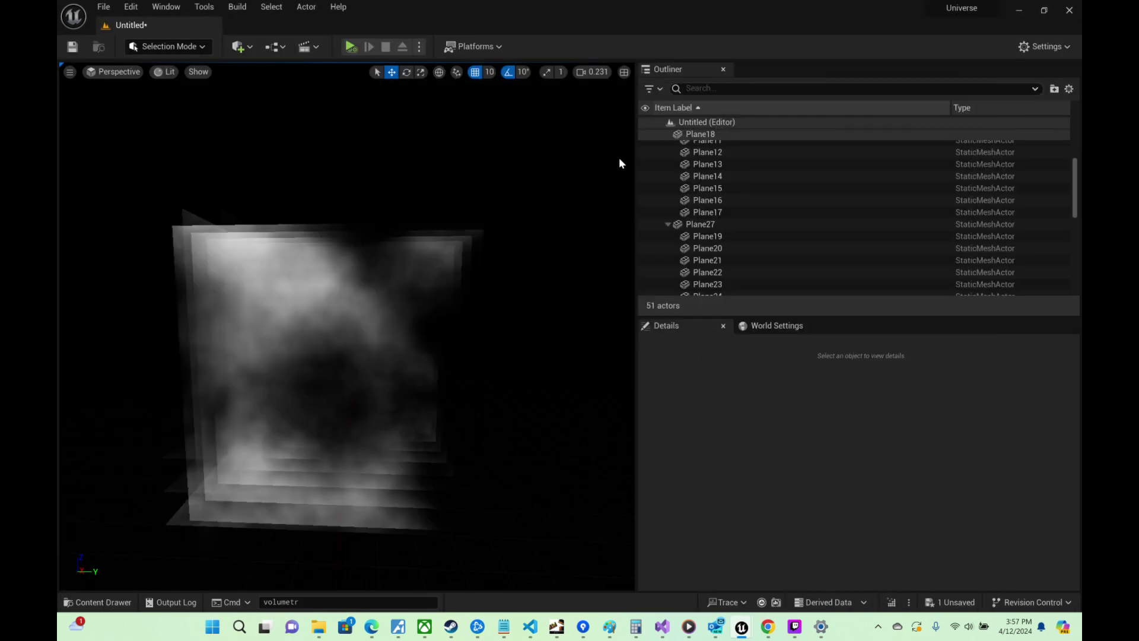
pyautogui.moveTo(347, 327); pyautogui.dragTo(569, 534, button='right')
pyautogui.press('w')
pyautogui.moveTo(347, 326); pyautogui.dragTo(563, 309, button='right')
pyautogui.press('w')
pyautogui.press('s')
pyautogui.moveTo(323, 373); pyautogui.dragTo(438, 327, button='right')
pyautogui.press('a')
pyautogui.press('w')
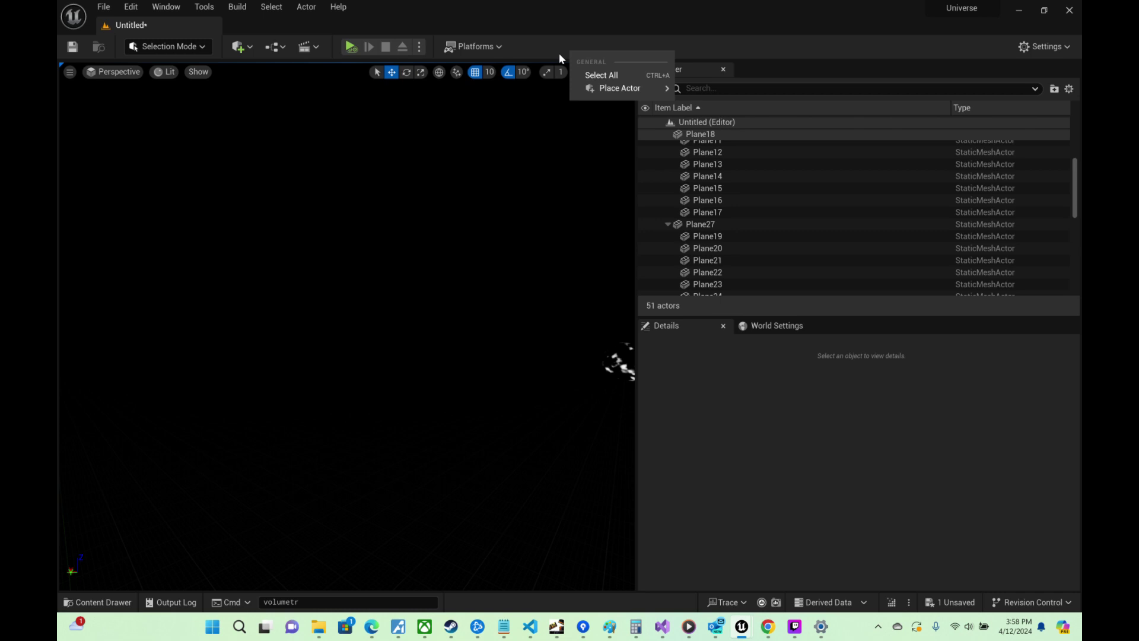
# Step: Switch back to the MT_Cloud1 material editor and enlarge its preview and graph areas
pyautogui.hotkey('alt', 'Tab')
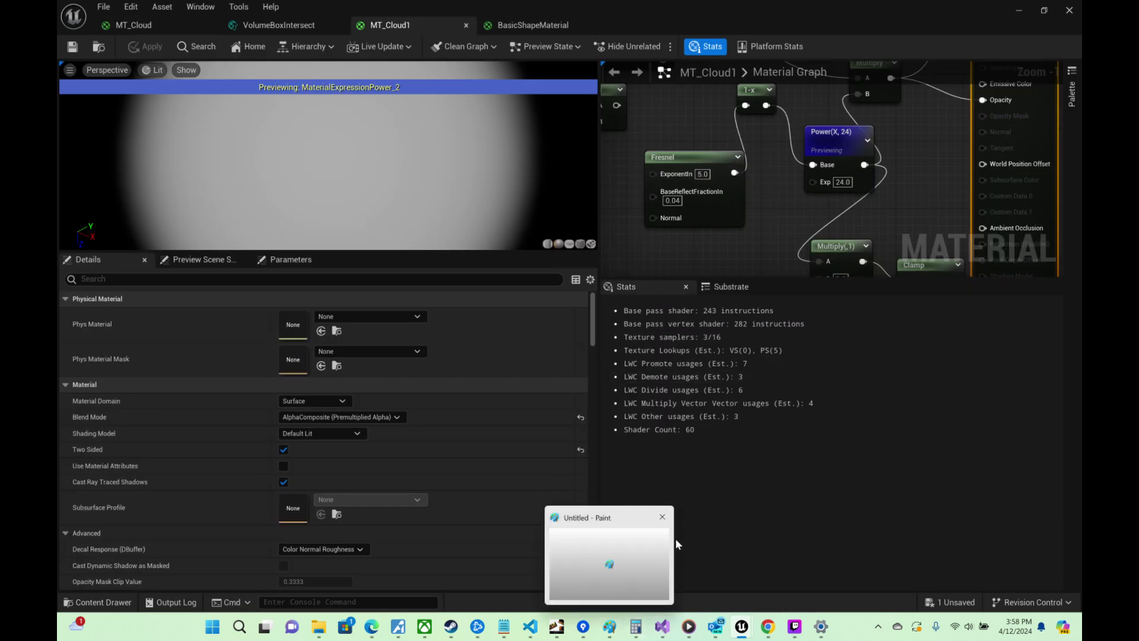
pyautogui.click(801, 627)
pyautogui.click(795, 627)
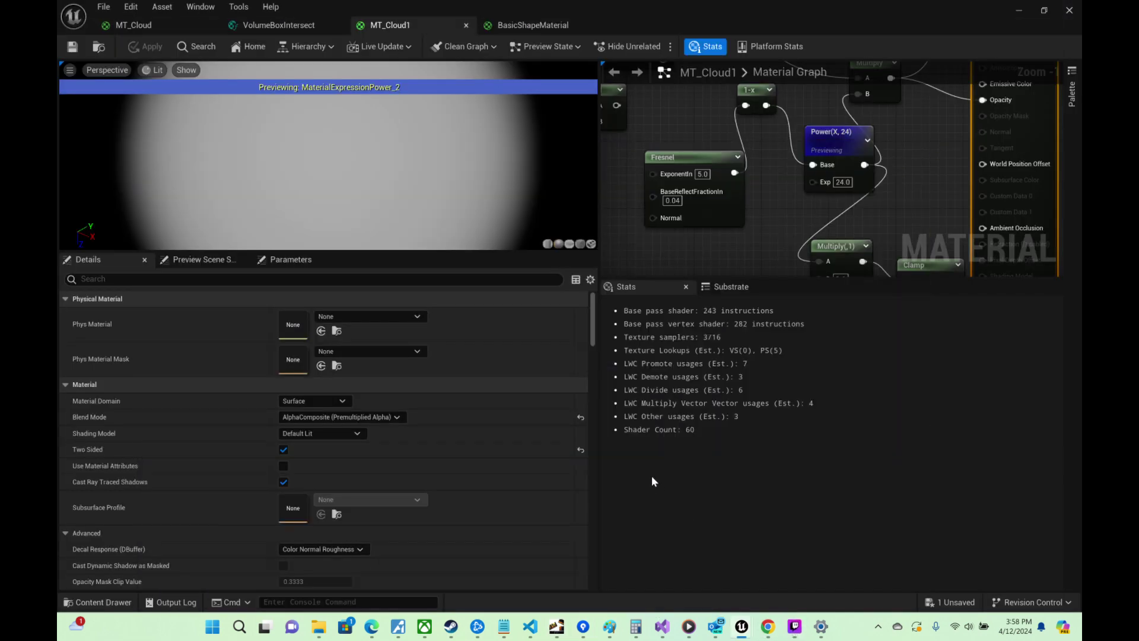
pyautogui.moveTo(502, 251); pyautogui.dragTo(489, 466)
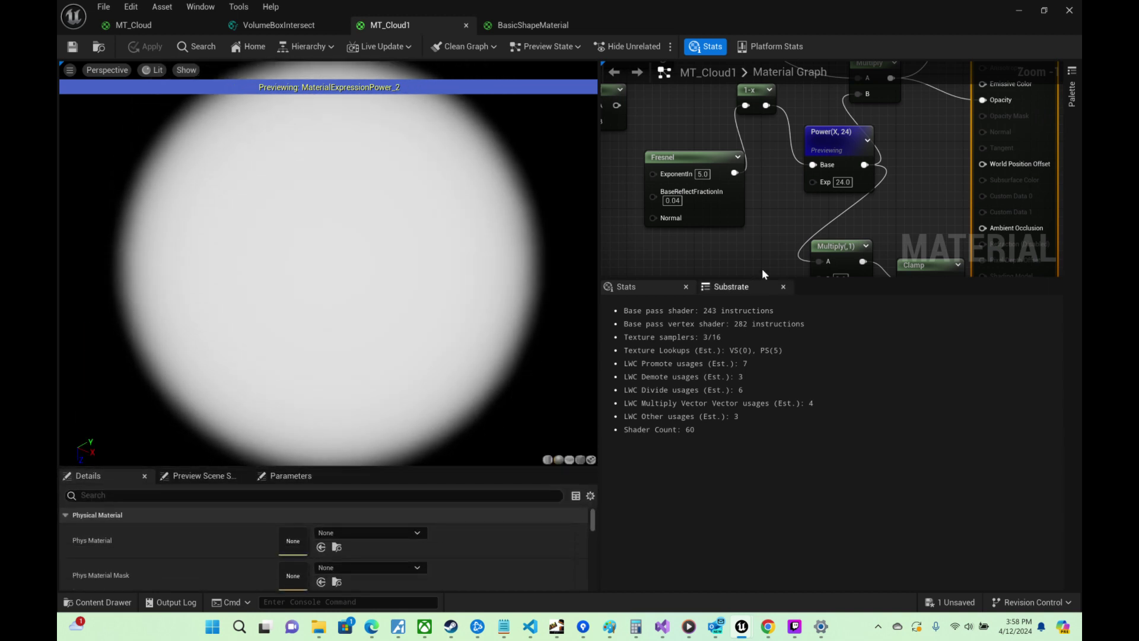
pyautogui.moveTo(764, 278); pyautogui.dragTo(764, 452)
pyautogui.moveTo(757, 359); pyautogui.dragTo(811, 386, button='right')
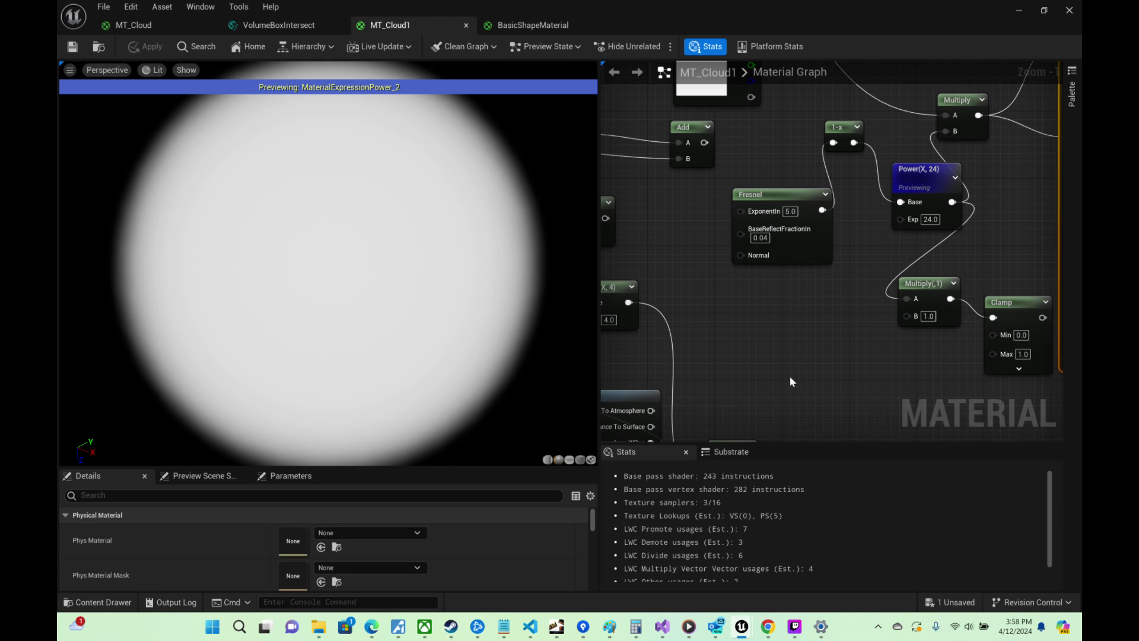
pyautogui.rightClick(753, 321)
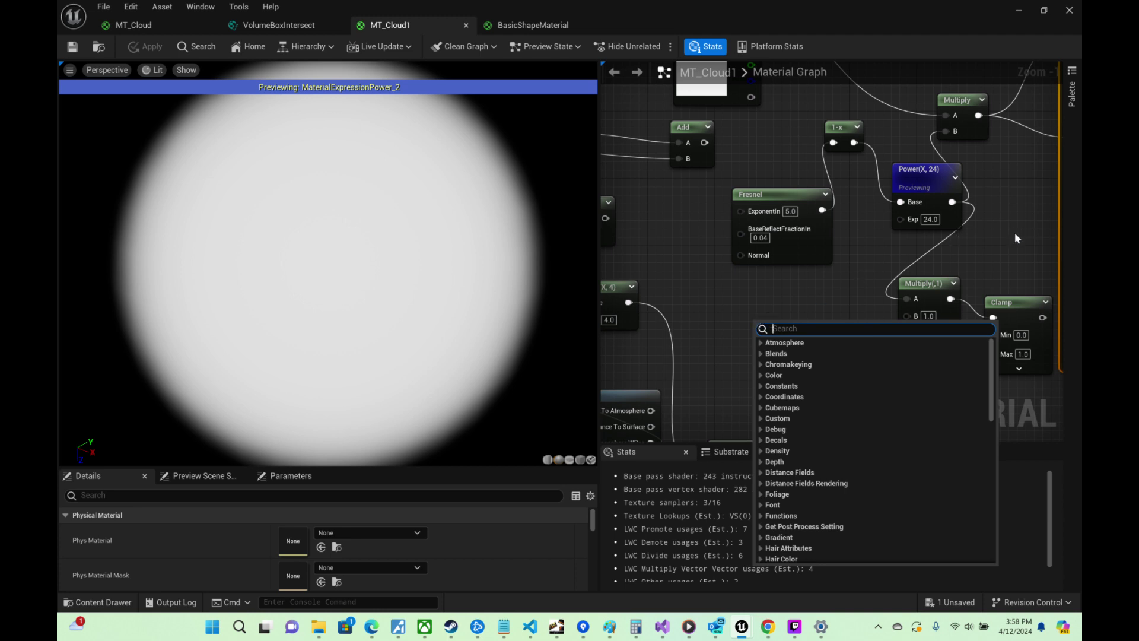
# Step: In the level, select all 27 planes of the three intersecting stacks, scale them up uniformly, and deselect them
pyautogui.click(1021, 9)
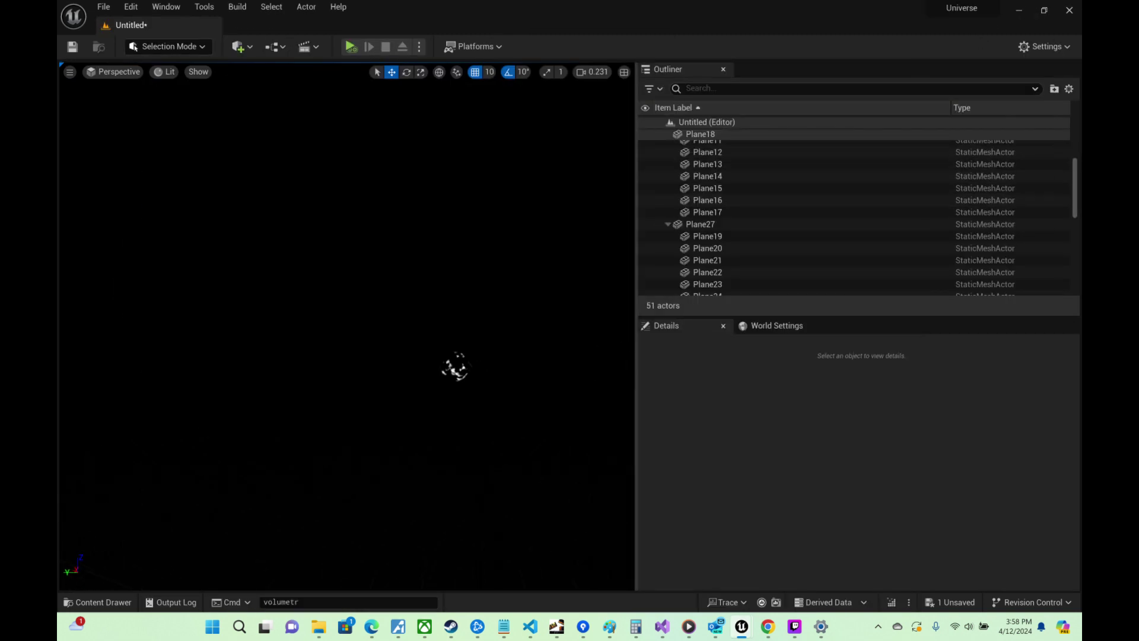
pyautogui.moveTo(456, 356); pyautogui.dragTo(202, 344, button='right')
pyautogui.press('s')
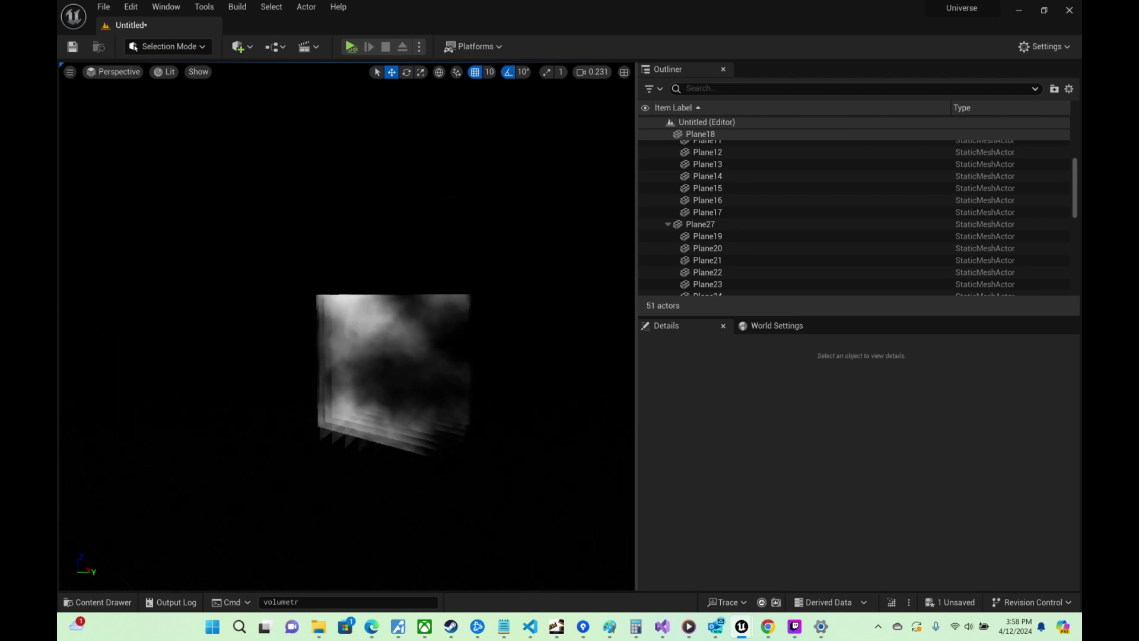
pyautogui.moveTo(380, 350); pyautogui.dragTo(356, 344, button='right')
pyautogui.scroll(5, 765, 218)
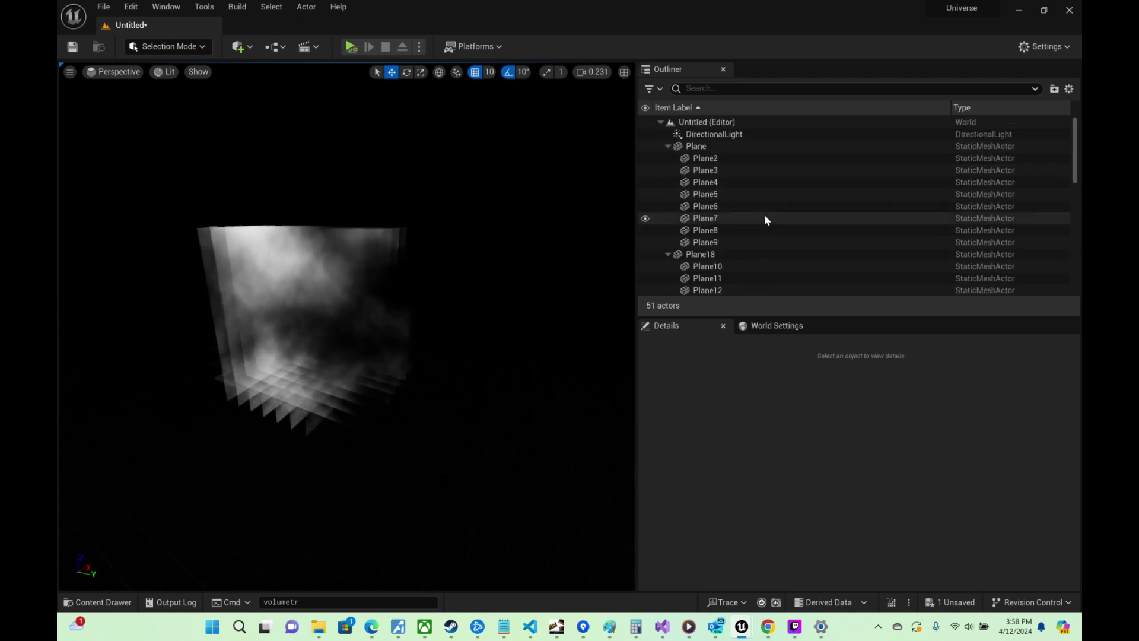
pyautogui.keyDown('shift'); pyautogui.click(709, 256); pyautogui.keyUp('shift')
pyautogui.scroll(-5, 771, 232)
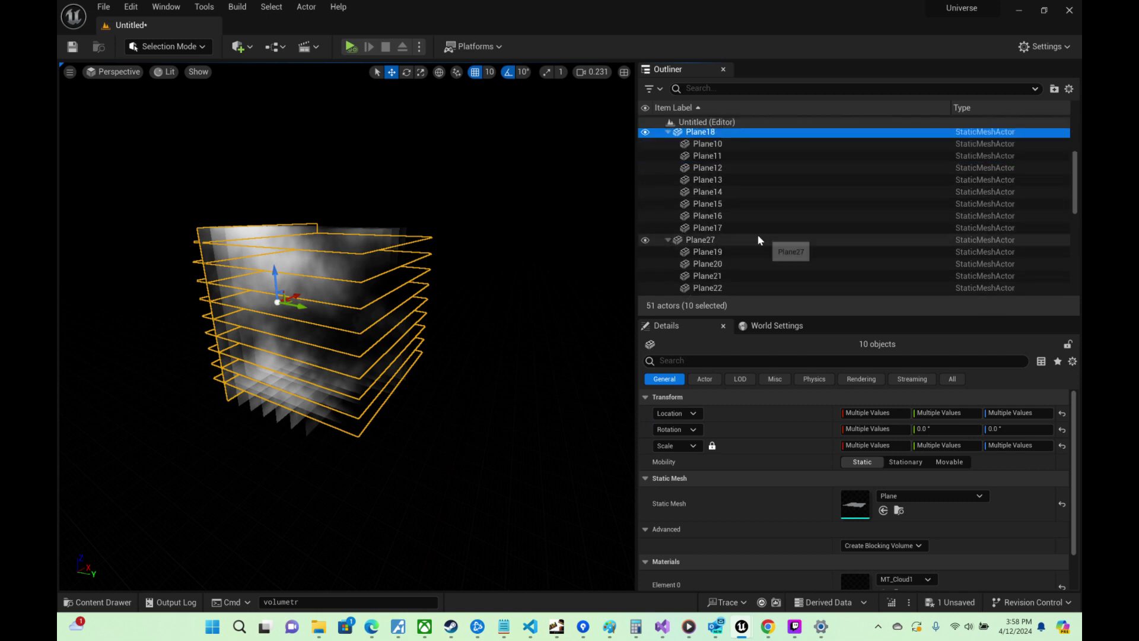
pyautogui.keyDown('shift'); pyautogui.click(742, 233); pyautogui.keyUp('shift')
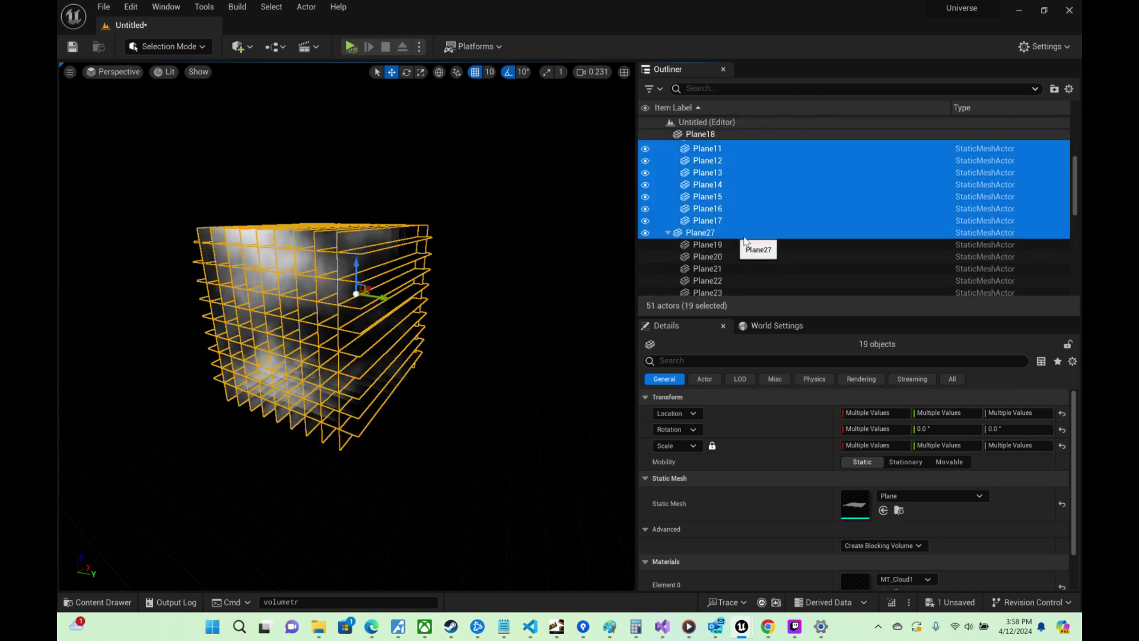
pyautogui.scroll(-3, 744, 240)
pyautogui.keyDown('shift'); pyautogui.click(725, 248); pyautogui.keyUp('shift')
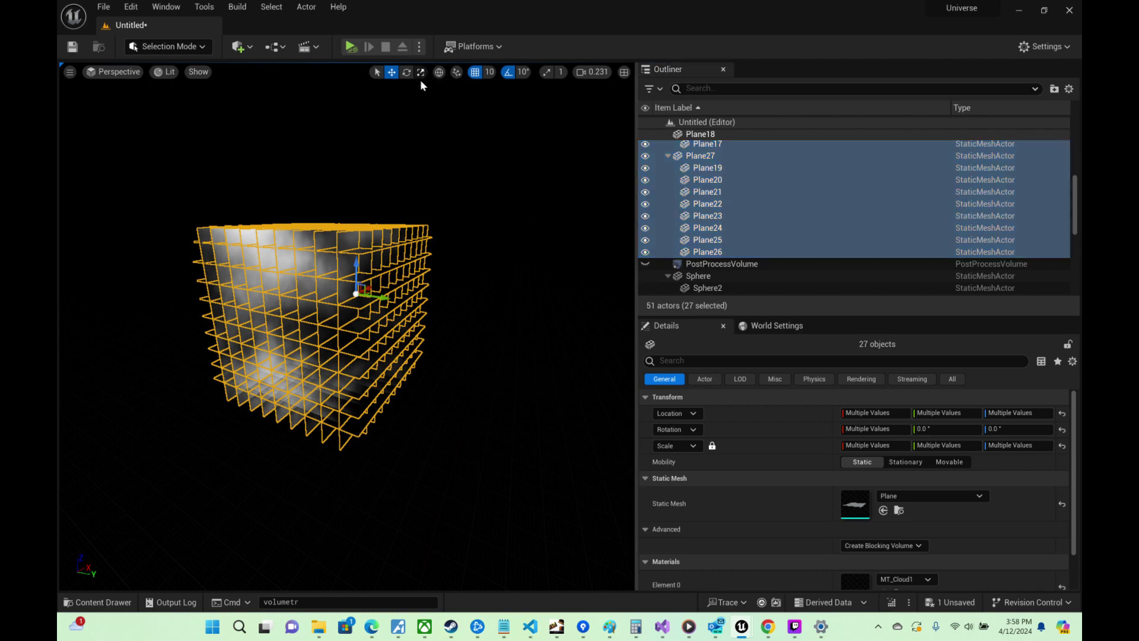
pyautogui.moveTo(356, 294); pyautogui.dragTo(423, 262)
pyautogui.scroll(8, 347, 326)
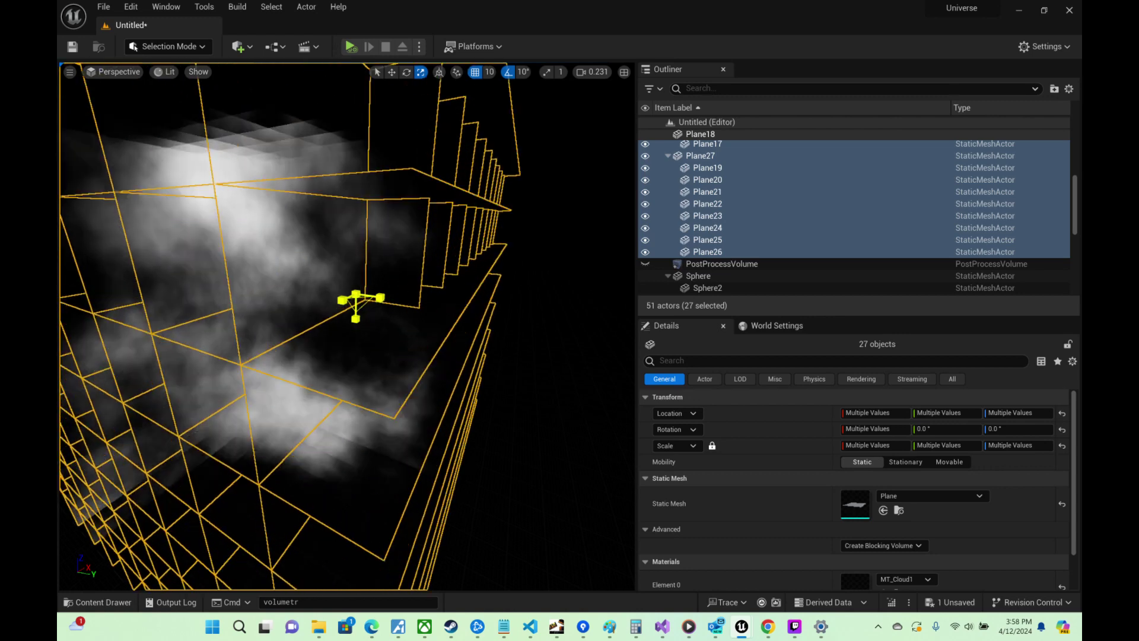
pyautogui.scroll(6, 347, 326)
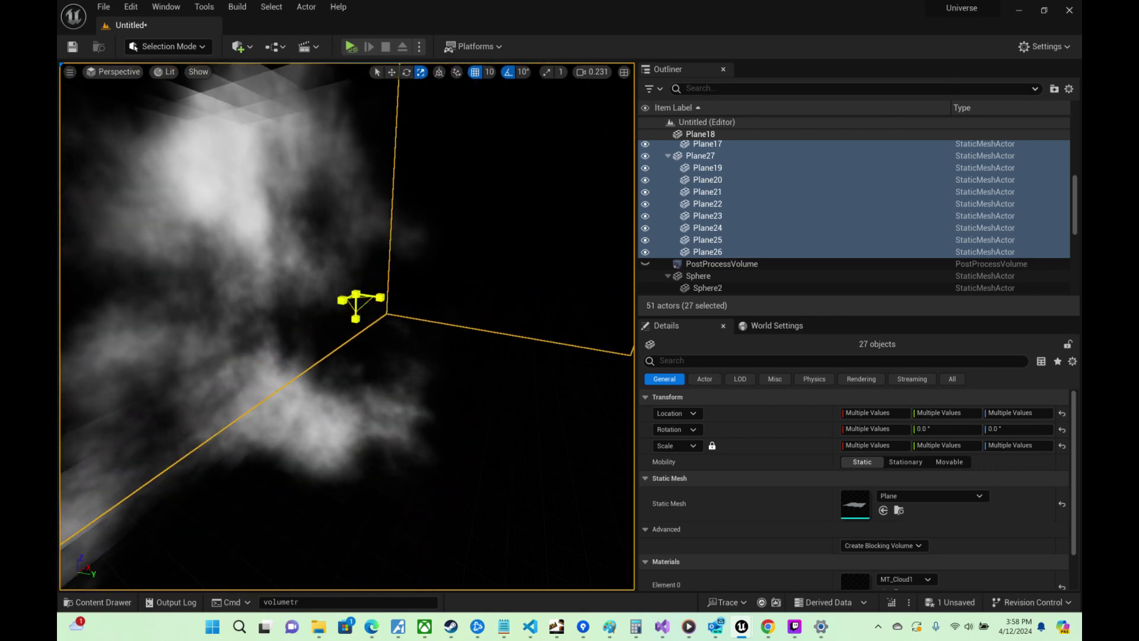
pyautogui.scroll(-10, 317, 256)
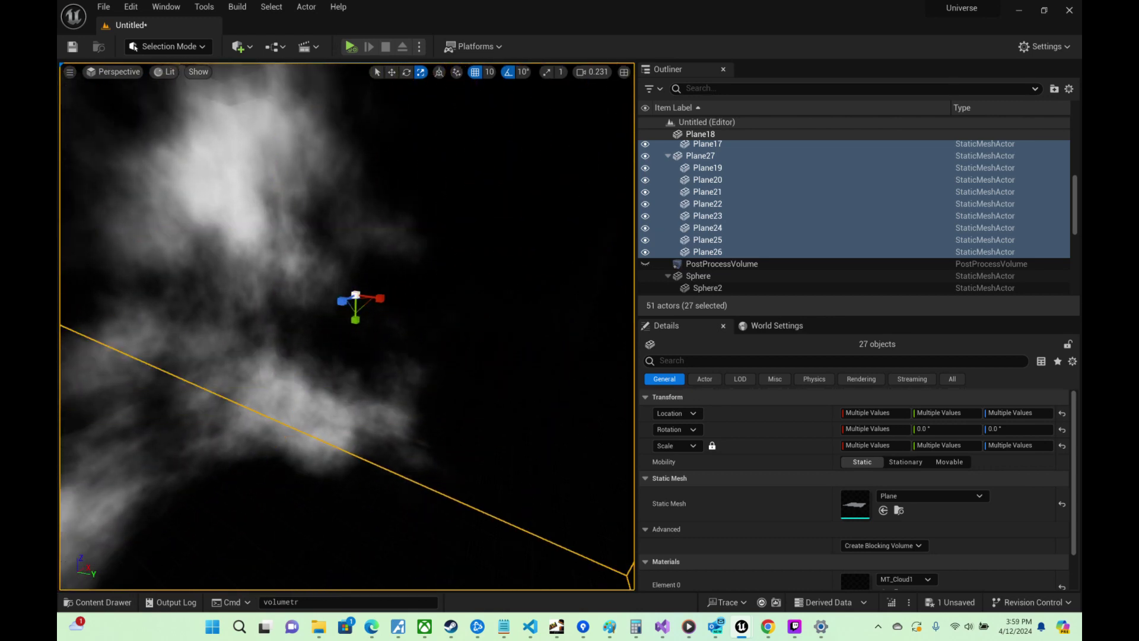
pyautogui.click(408, 216)
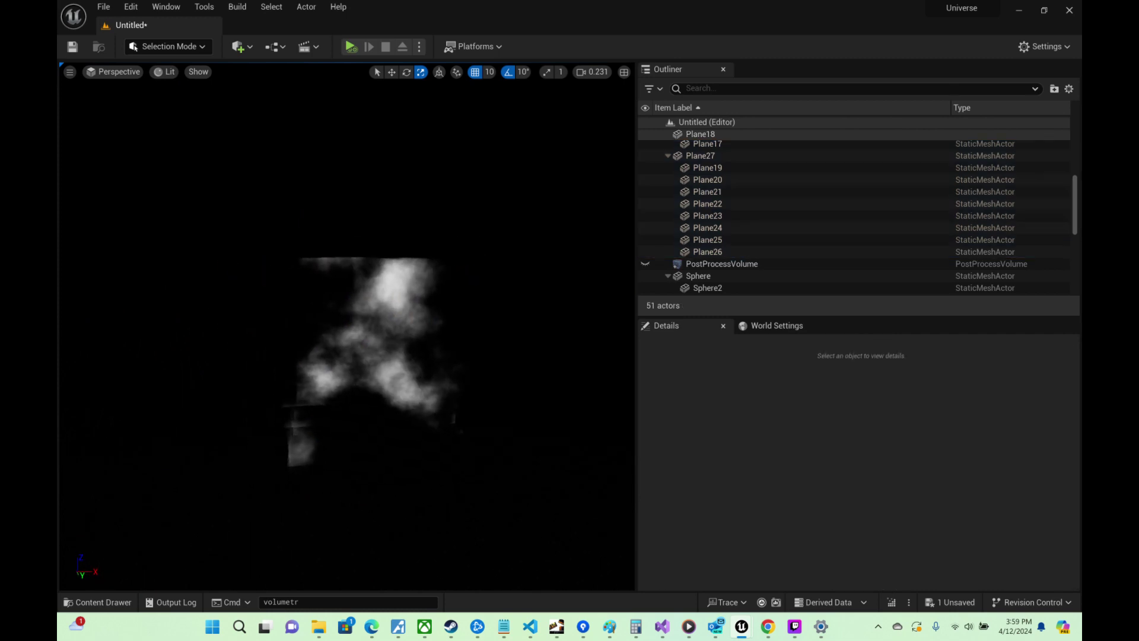
# Step: Examine the scaled-up cloud from several sides, flying through its layers at a slower camera speed to inspect it from inside
pyautogui.press('w')
pyautogui.moveTo(348, 326); pyautogui.dragTo(116, 320, button='right')
pyautogui.press('s')
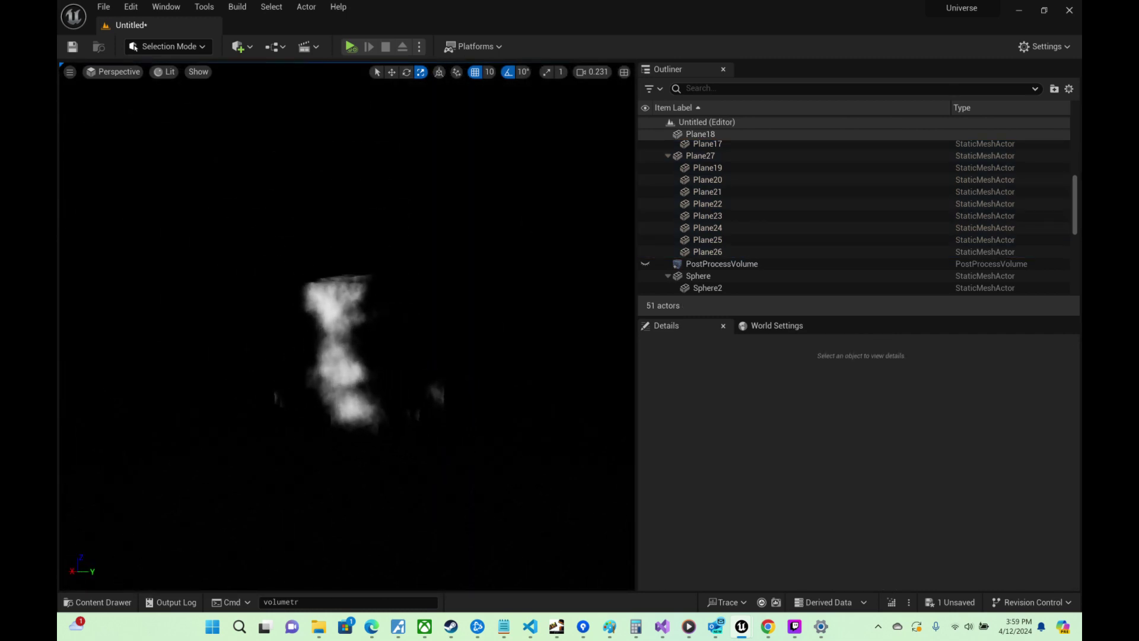
pyautogui.press('d')
pyautogui.moveTo(348, 327); pyautogui.dragTo(413, 311, button='right')
pyautogui.press('w')
pyautogui.press('s')
pyautogui.press('w')
pyautogui.press('s')
pyautogui.press('w')
pyautogui.press('s')
pyautogui.press('w')
pyautogui.scroll(-8, 368, 318)
pyautogui.press('s')
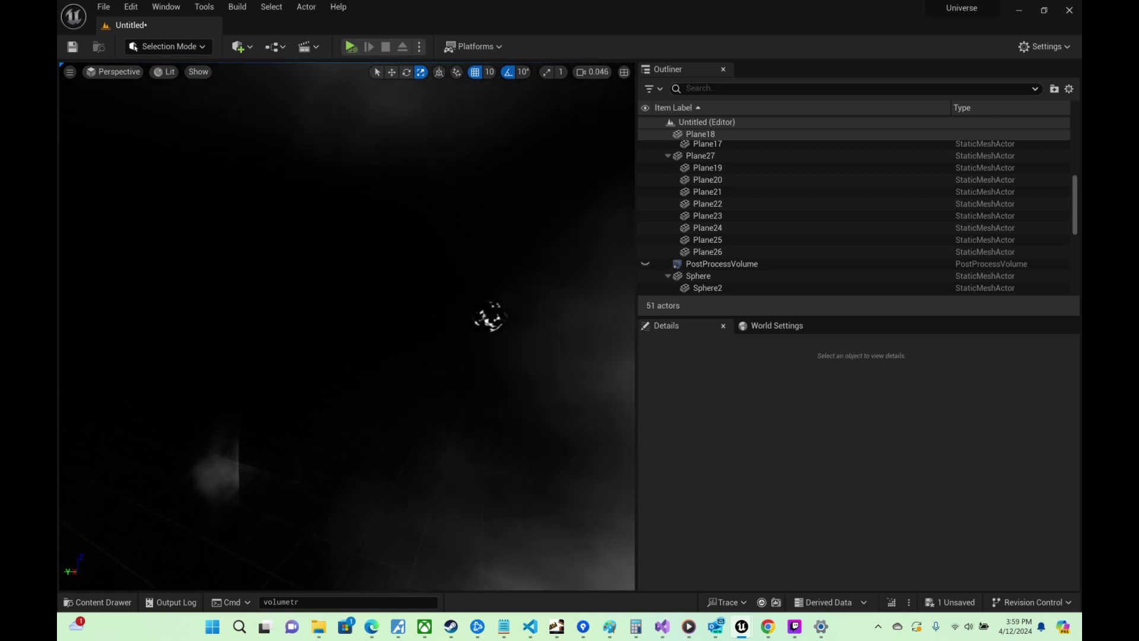
pyautogui.press('s')
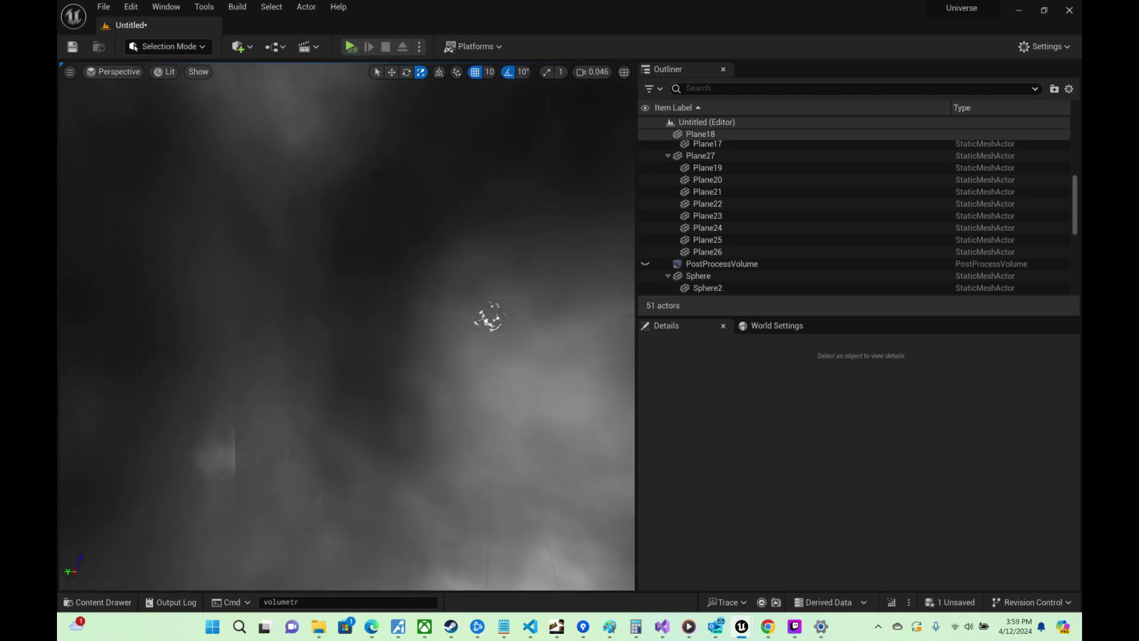
pyautogui.scroll(8, 347, 326)
pyautogui.scroll(5, 517, 196)
pyautogui.moveTo(517, 196); pyautogui.dragTo(403, 193, button='right')
# Step: Duplicate the horizontal stack of nine planes, Plane through Plane9, and raise the copy 140 units along Z
pyautogui.scroll(8, 694, 191)
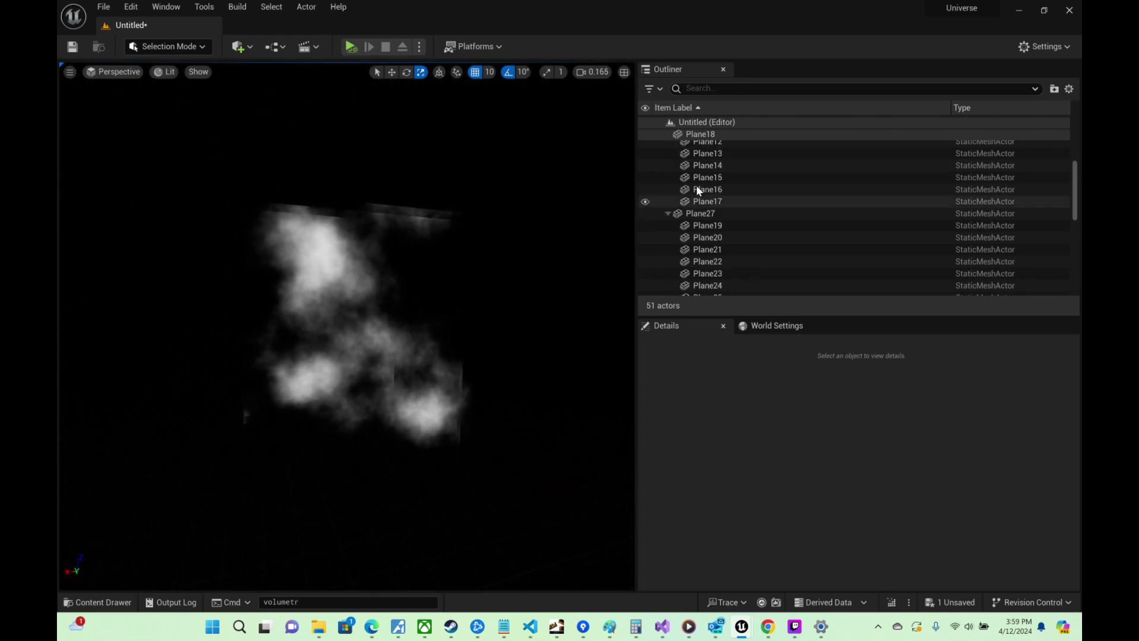
pyautogui.click(698, 150)
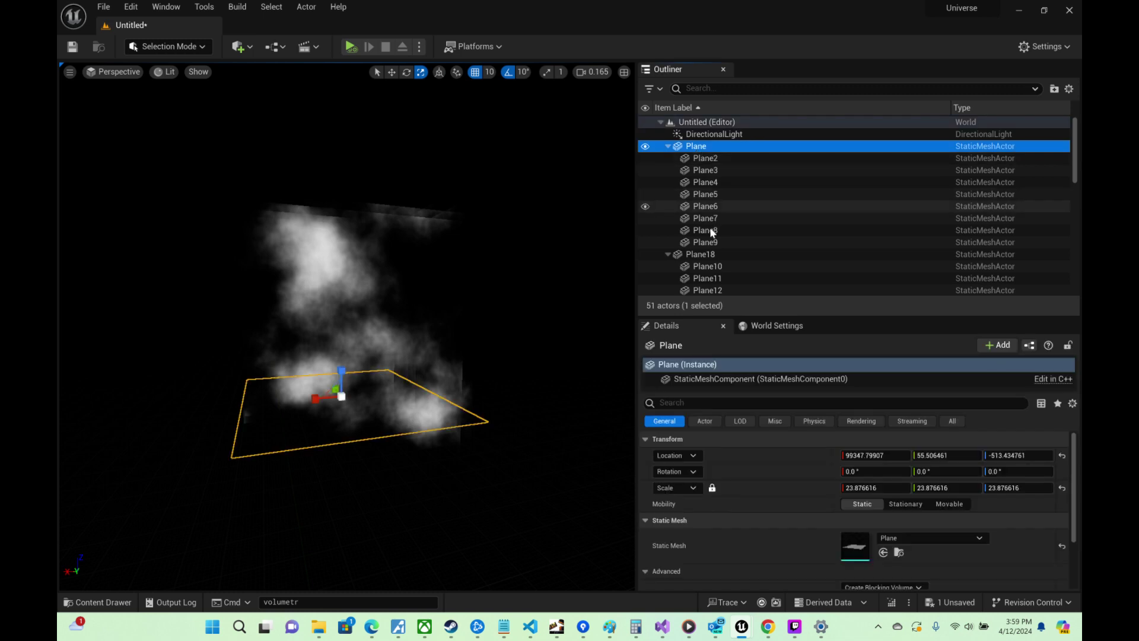
pyautogui.keyDown('shift'); pyautogui.click(704, 243); pyautogui.keyUp('shift')
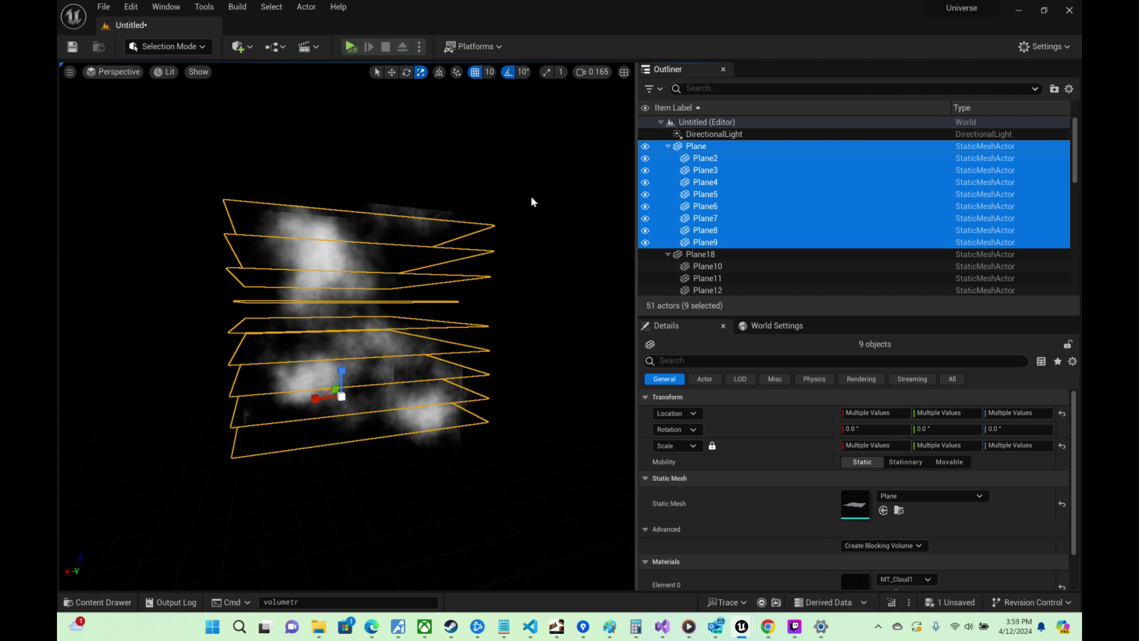
pyautogui.hotkey('ctrl', 'd')
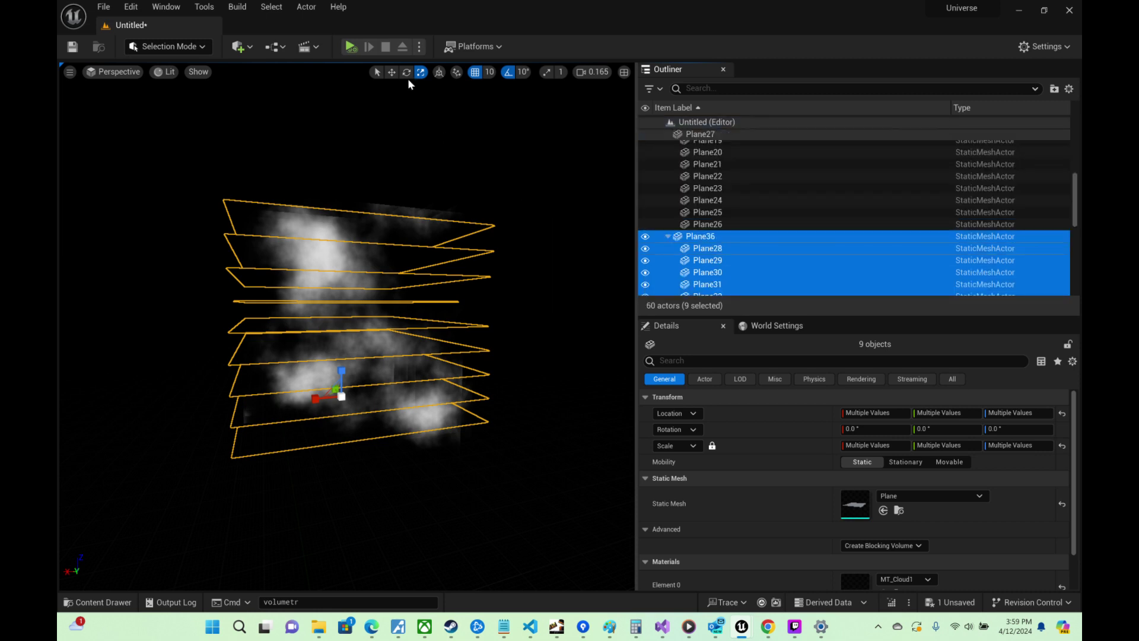
pyautogui.moveTo(339, 366); pyautogui.dragTo(343, 355)
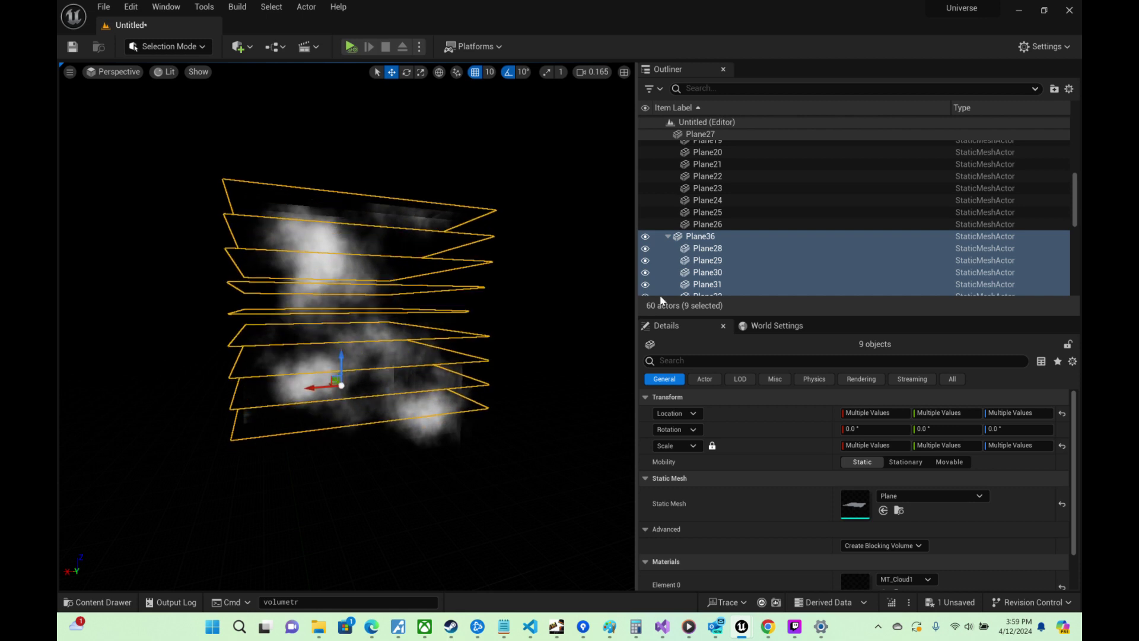
# Step: Duplicate the vertical stack of nine planes headed by Plane18 and shift the copy along the Y axis
pyautogui.scroll(1, 738, 222)
pyautogui.scroll(-5, 742, 224)
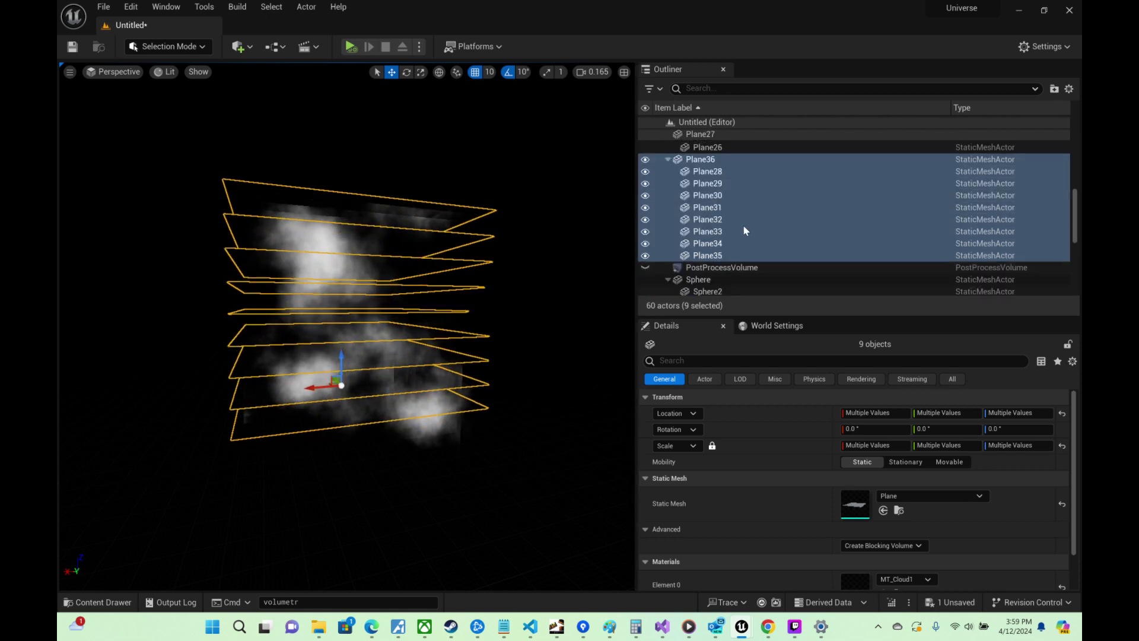
pyautogui.click(733, 229)
pyautogui.scroll(8, 733, 233)
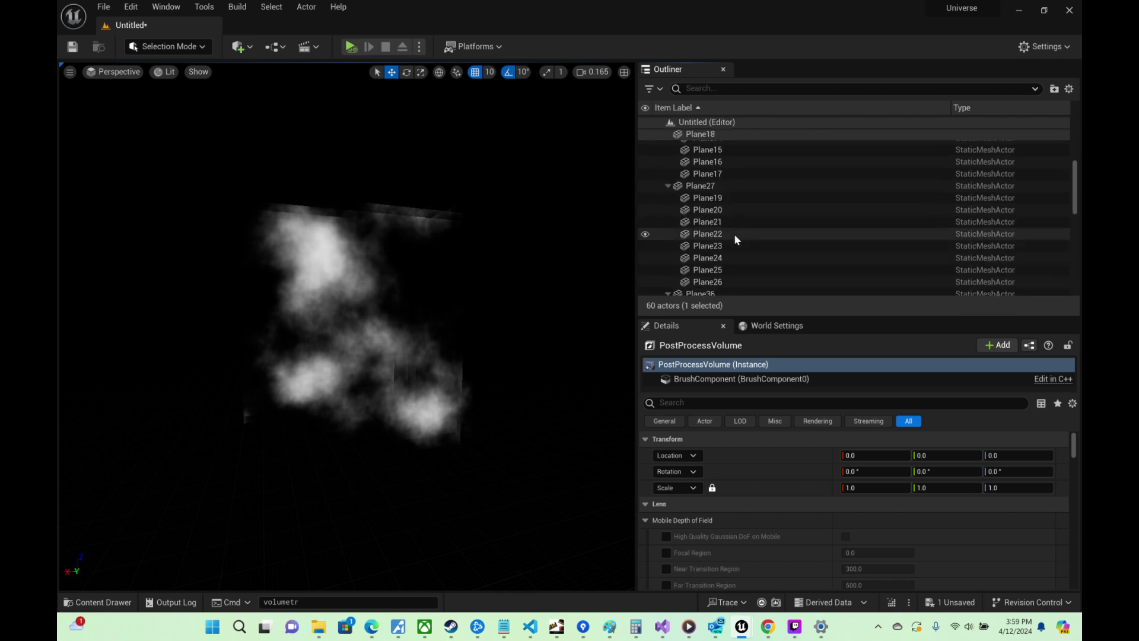
pyautogui.click(700, 212)
pyautogui.scroll(-3, 736, 244)
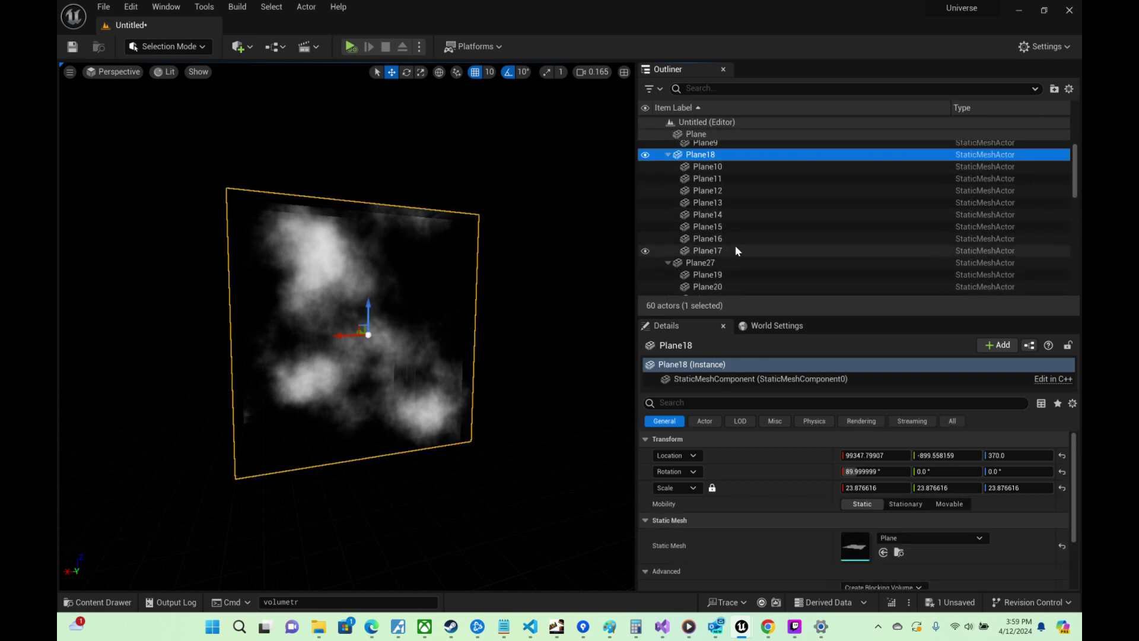
pyautogui.keyDown('shift'); pyautogui.click(717, 249); pyautogui.keyUp('shift')
pyautogui.moveTo(507, 220); pyautogui.dragTo(585, 215, button='right')
pyautogui.press('a')
pyautogui.keyDown('alt'); pyautogui.moveTo(544, 325); pyautogui.dragTo(411, 336); pyautogui.keyUp('alt')
pyautogui.hotkey('ctrl', 'd')
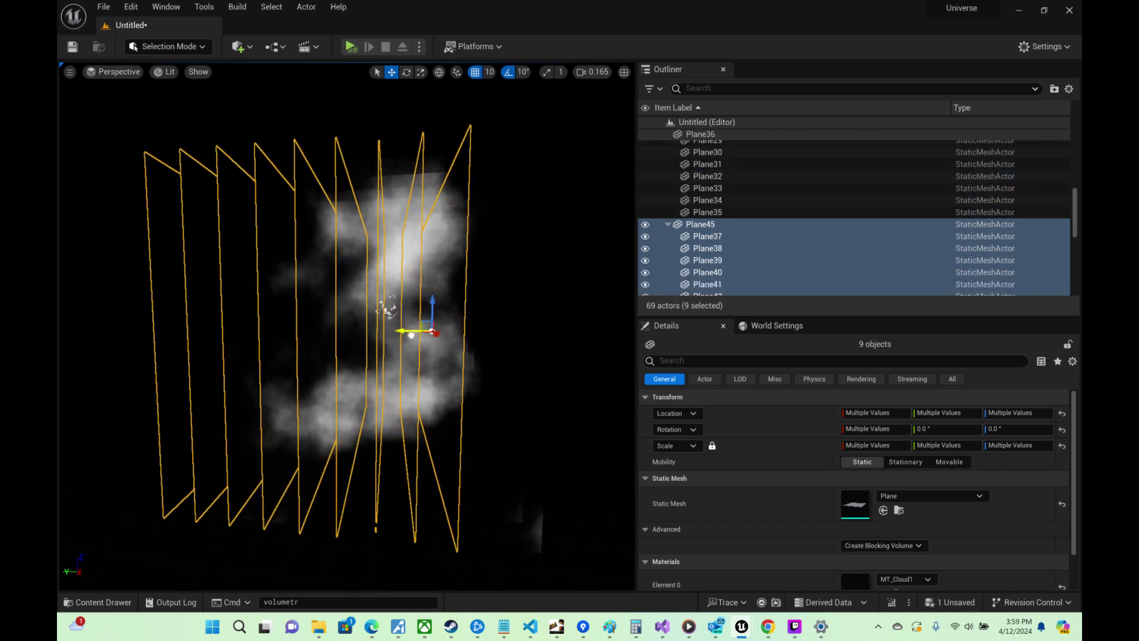
pyautogui.scroll(4, 759, 240)
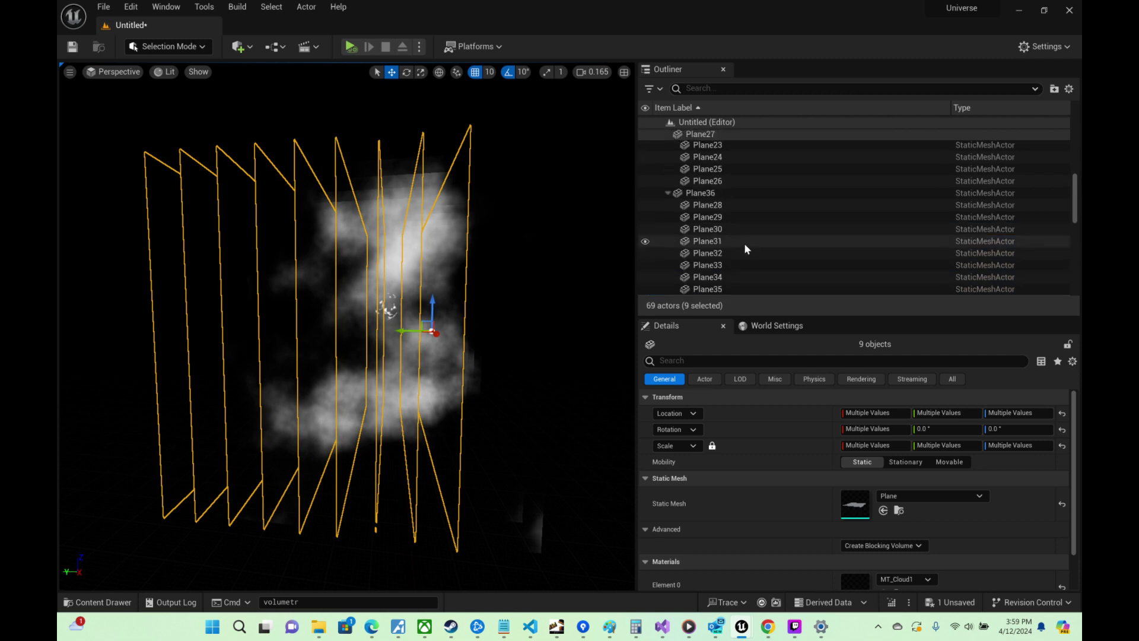
pyautogui.click(706, 231)
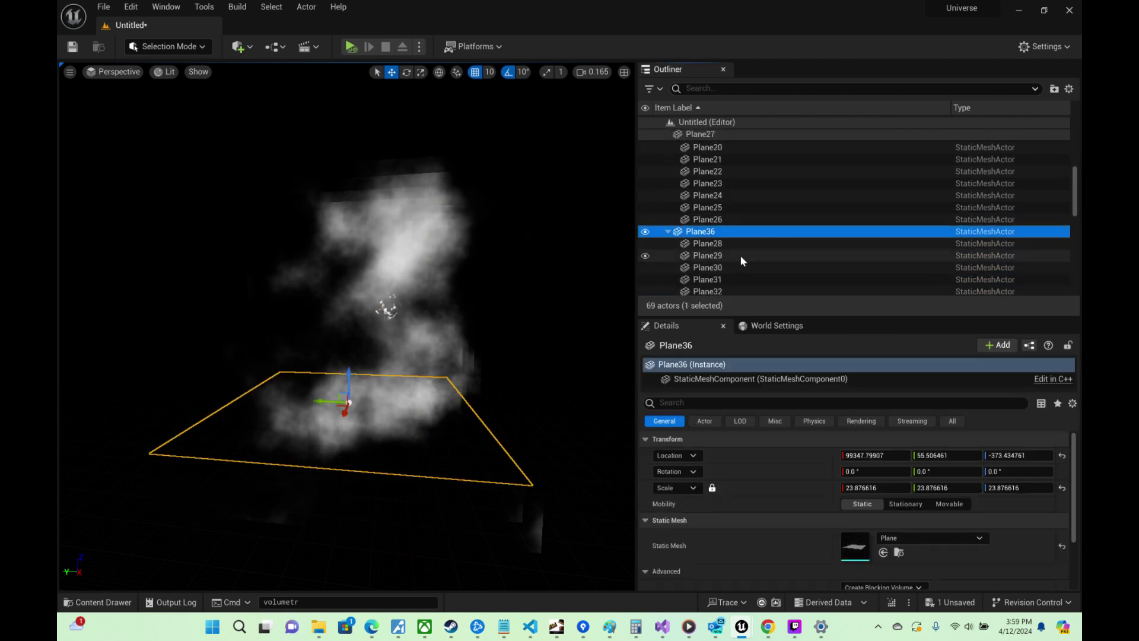
pyautogui.scroll(-3, 728, 254)
pyautogui.keyDown('shift'); pyautogui.click(729, 254); pyautogui.keyUp('shift')
# Step: Duplicate the vertical stack of nine planes headed by Plane27, shift the copy along the X axis, and deselect it
pyautogui.scroll(5, 732, 252)
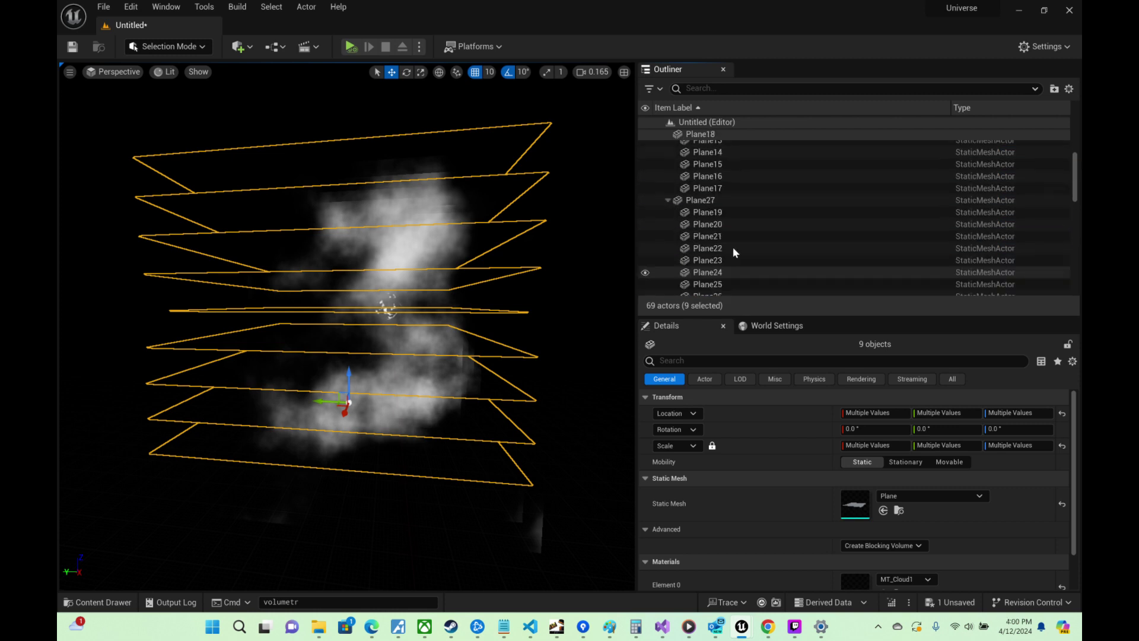
pyautogui.scroll(2, 732, 252)
pyautogui.click(712, 260)
pyautogui.scroll(-5, 738, 255)
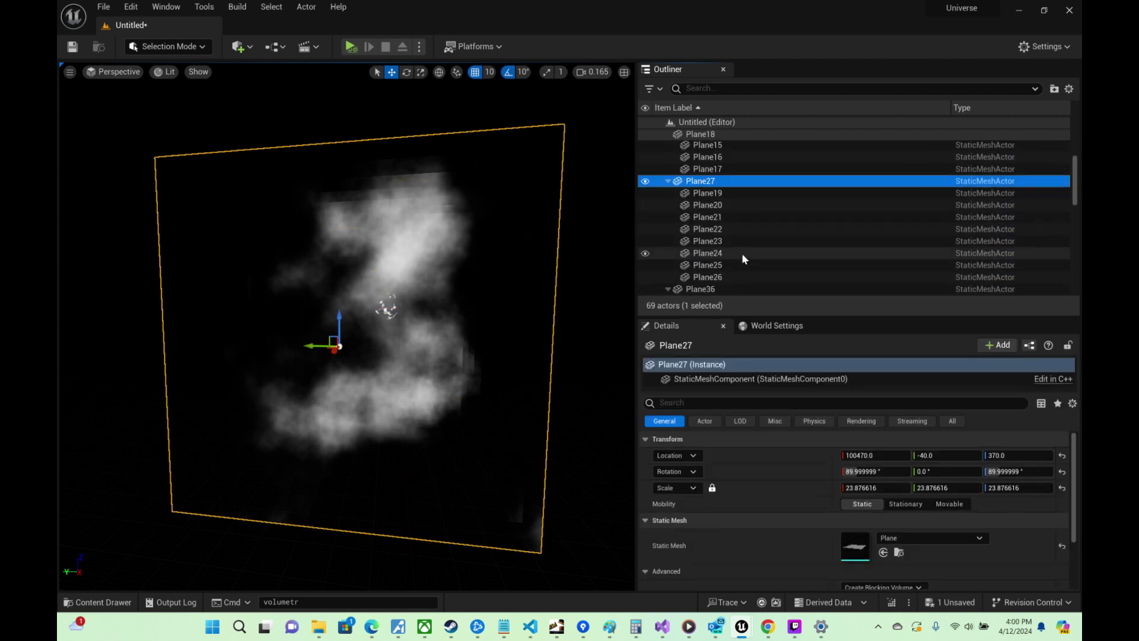
pyautogui.keyDown('shift'); pyautogui.click(725, 229); pyautogui.keyUp('shift')
pyautogui.press('d')
pyautogui.moveTo(387, 307); pyautogui.dragTo(191, 317, button='right')
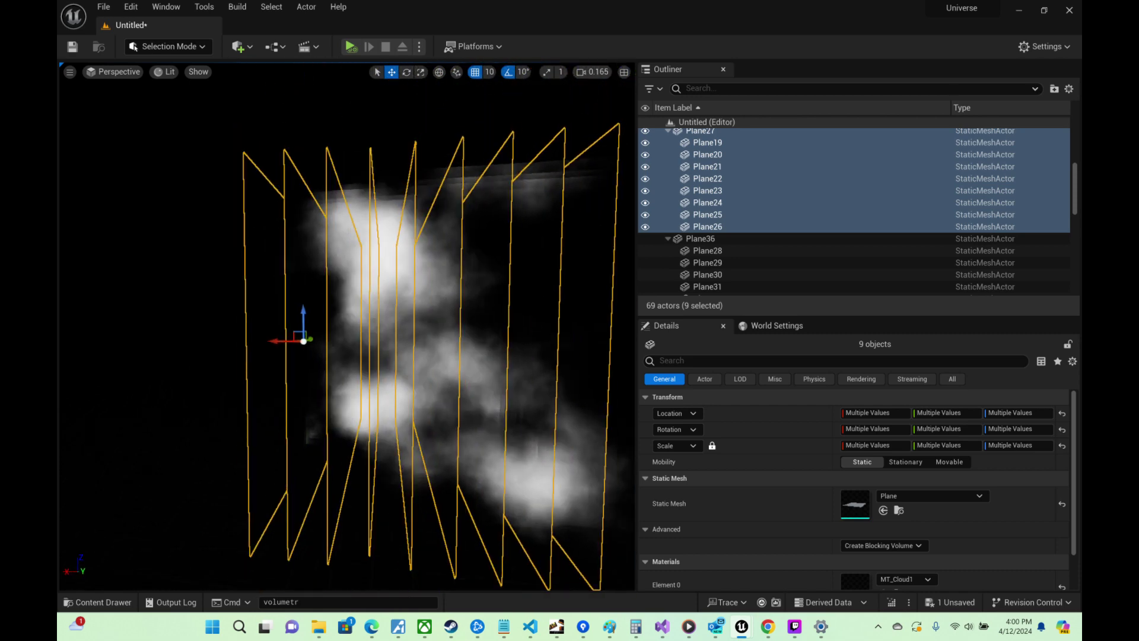
pyautogui.hotkey('ctrl', 'd')
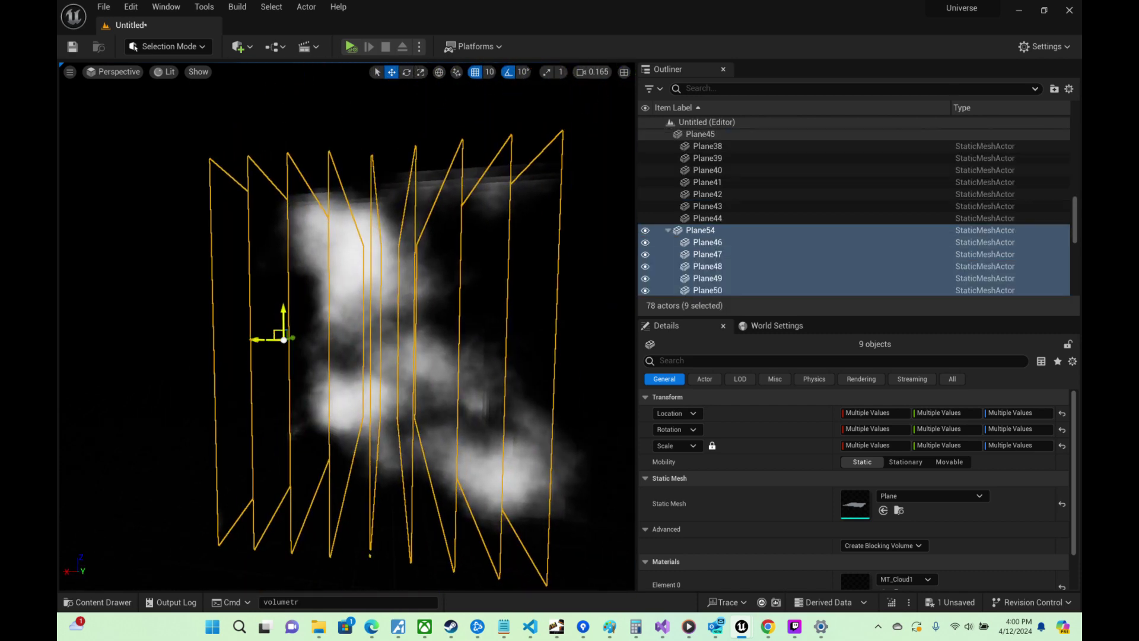
pyautogui.moveTo(347, 327); pyautogui.dragTo(354, 326, button='right')
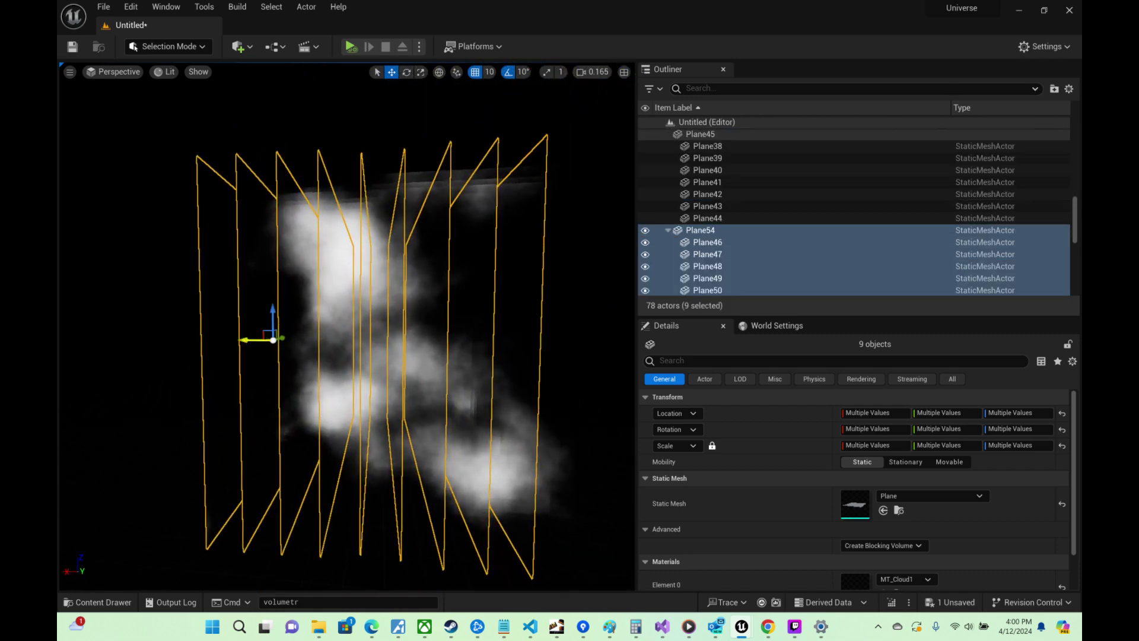
pyautogui.moveTo(247, 340); pyautogui.dragTo(265, 342)
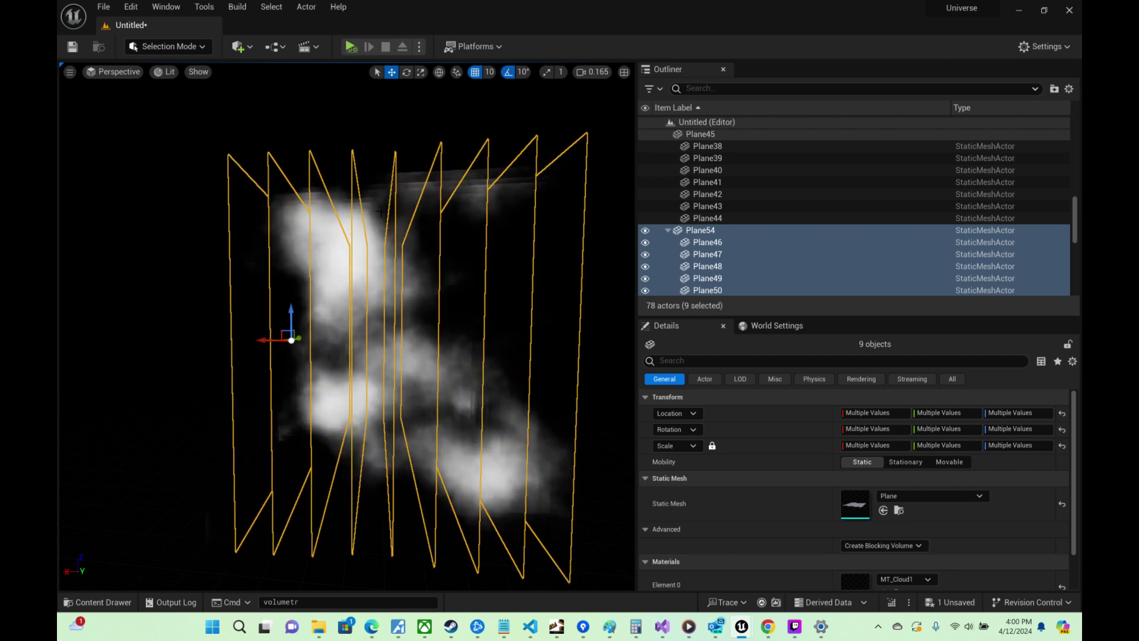
pyautogui.click(415, 148)
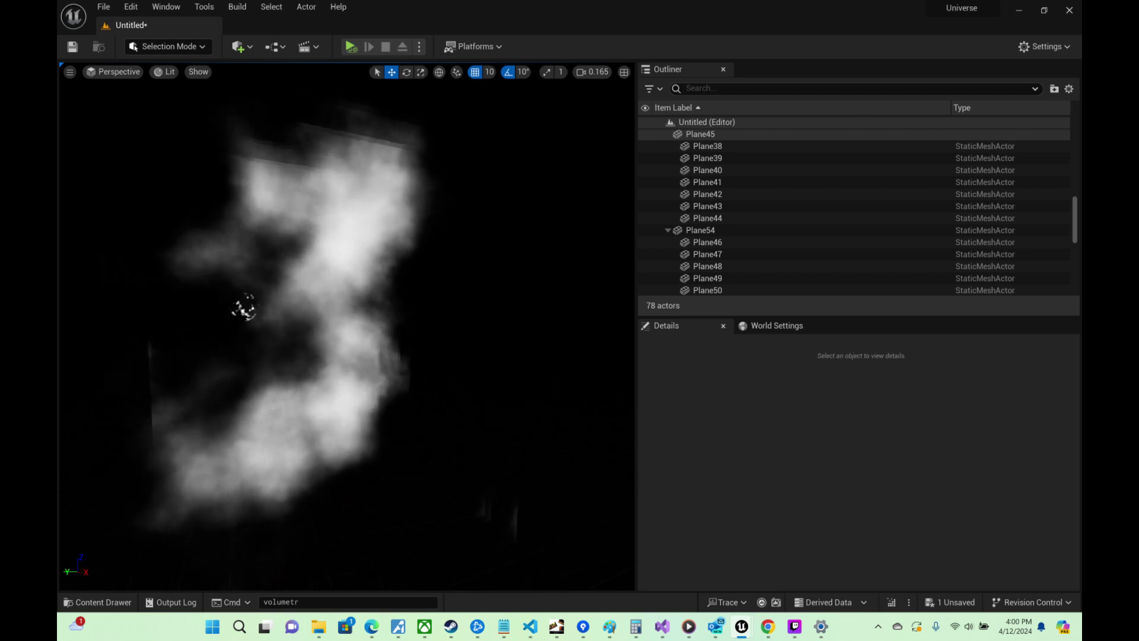
# Step: Examine the densified cloud from several sides and from farther away, raising the camera speed to fly around it
pyautogui.press('w')
pyautogui.moveTo(347, 326); pyautogui.dragTo(177, 306, button='right')
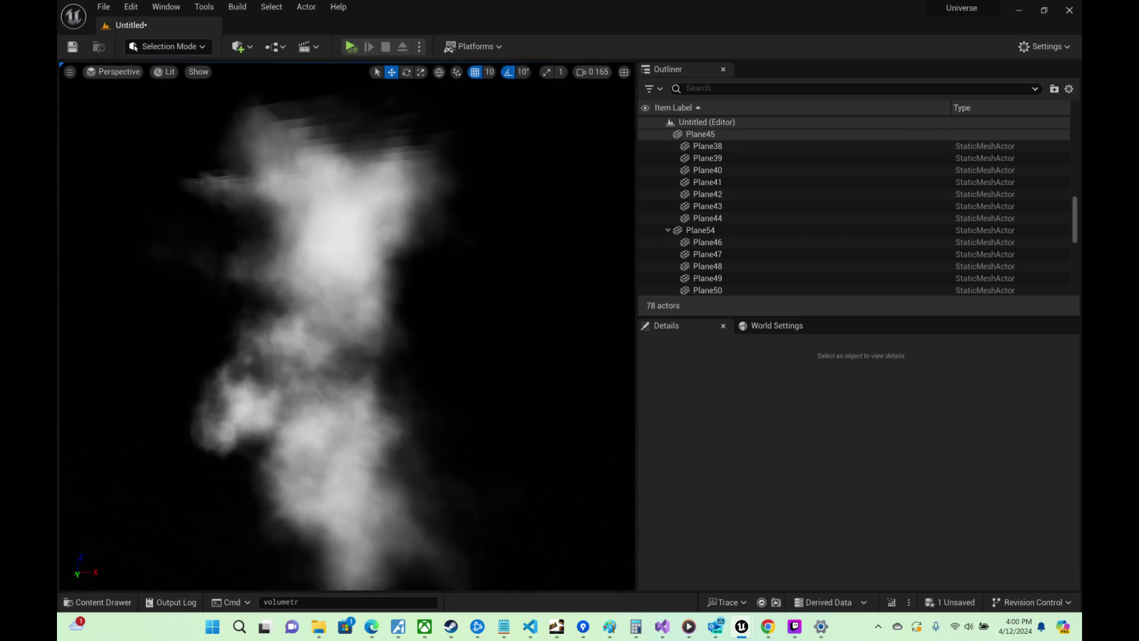
pyautogui.moveTo(177, 307); pyautogui.dragTo(177, 306, button='right')
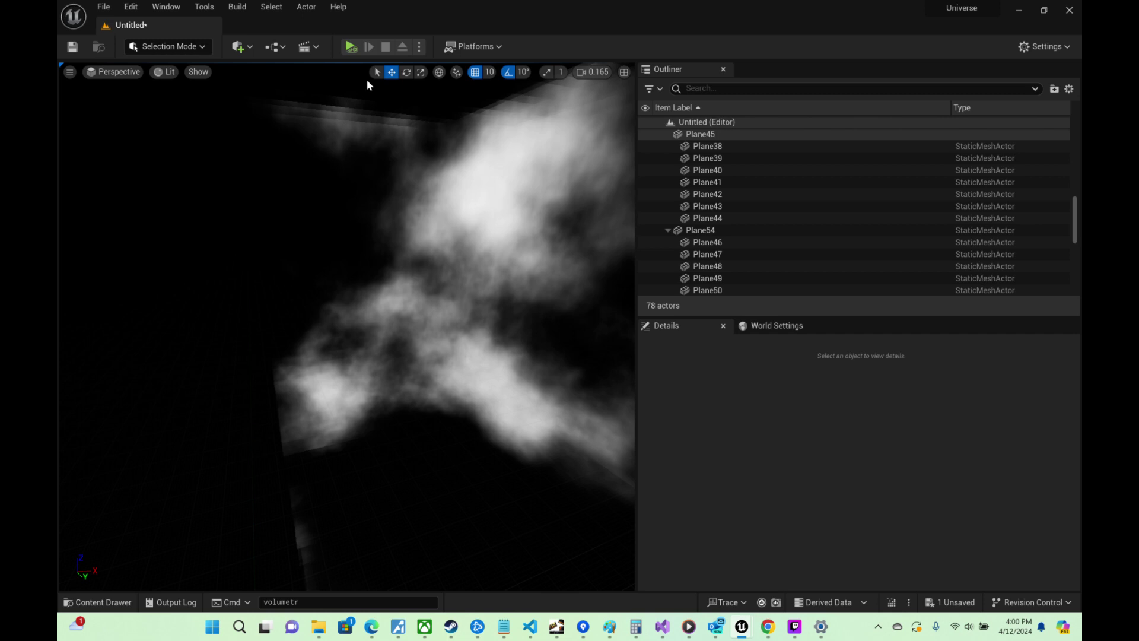
pyautogui.moveTo(177, 307); pyautogui.dragTo(177, 307, button='right')
pyautogui.scroll(1, 177, 306)
pyautogui.moveTo(429, 377); pyautogui.dragTo(430, 378, button='right')
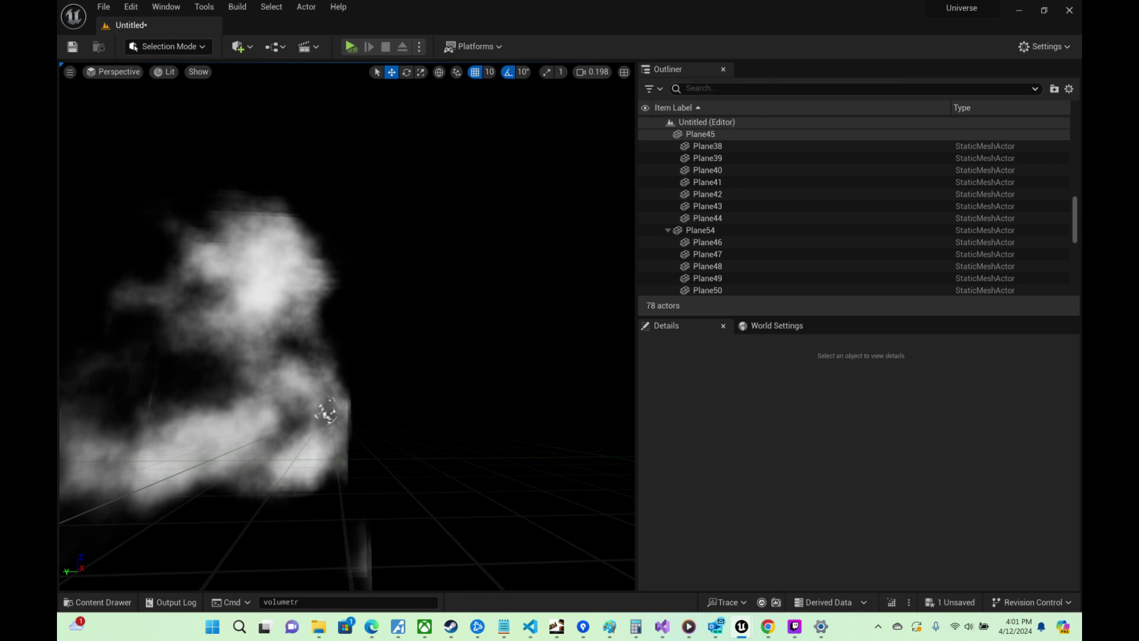
pyautogui.moveTo(347, 326); pyautogui.dragTo(228, 380, button='right')
pyautogui.scroll(3, 270, 326)
pyautogui.scroll(1, 261, 377)
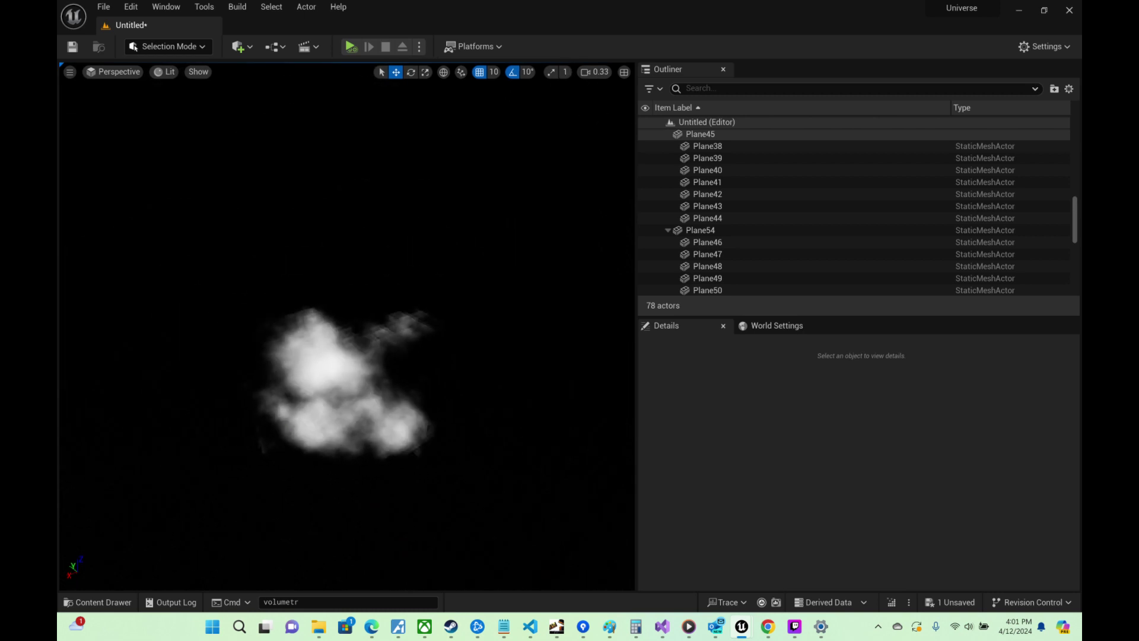
pyautogui.moveTo(368, 293); pyautogui.dragTo(486, 252, button='right')
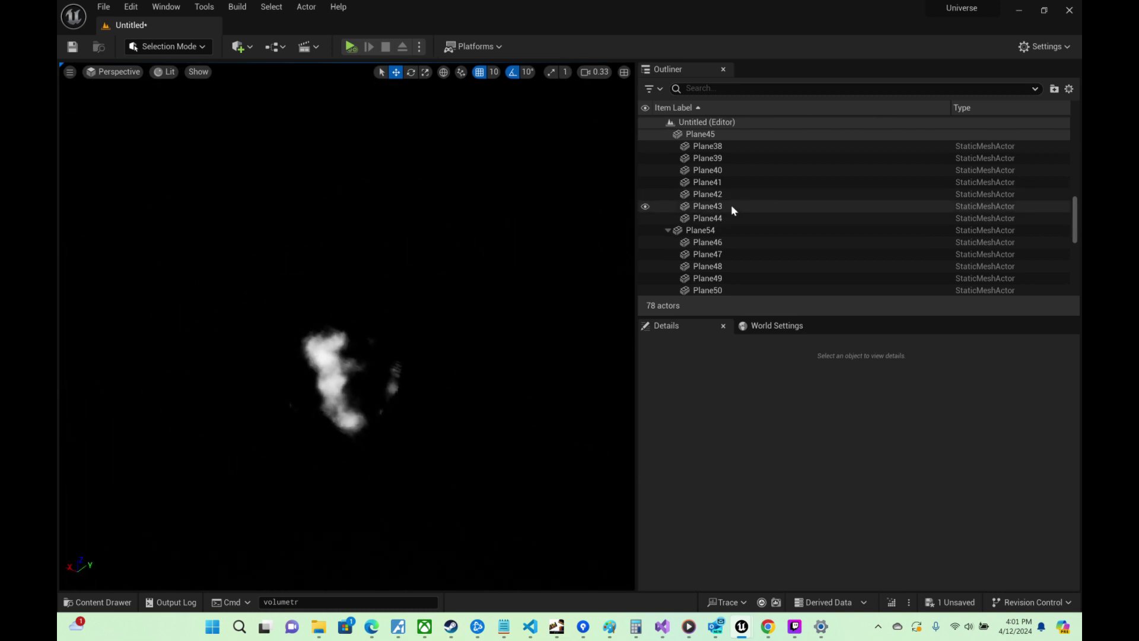
pyautogui.scroll(12, 736, 202)
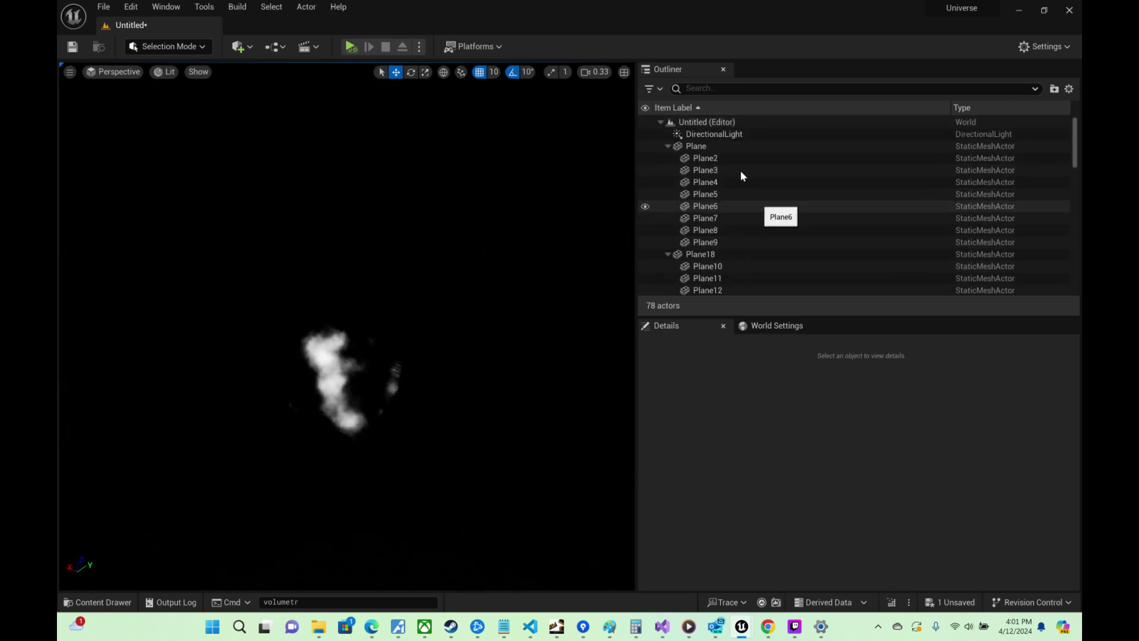
pyautogui.click(736, 146)
pyautogui.scroll(-10, 775, 167)
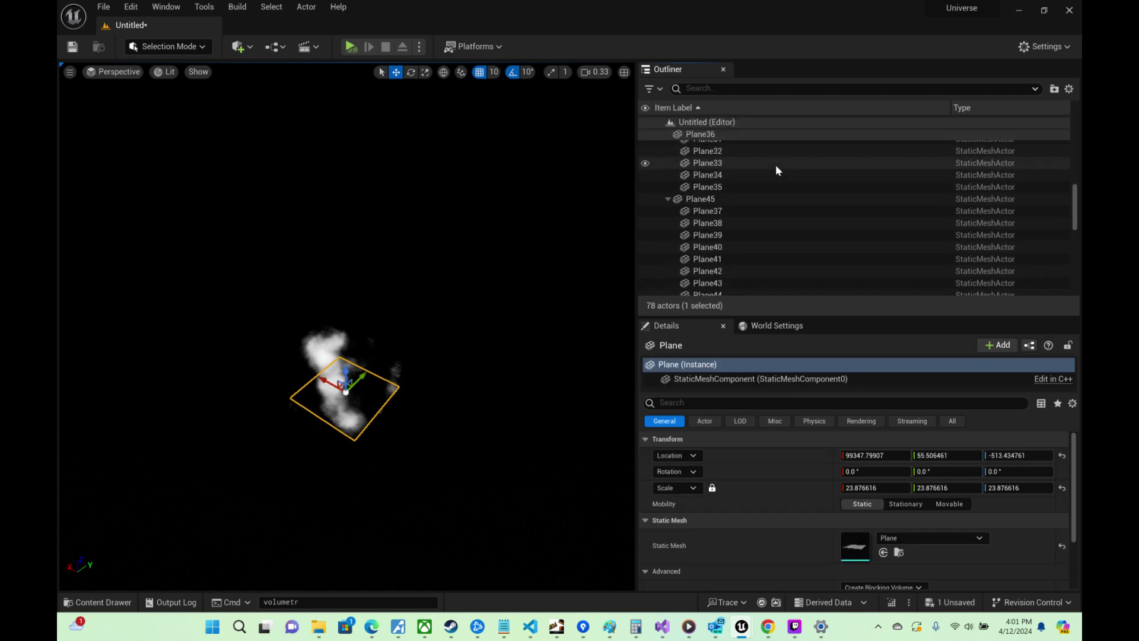
pyautogui.scroll(-8, 771, 163)
pyautogui.scroll(3, 756, 173)
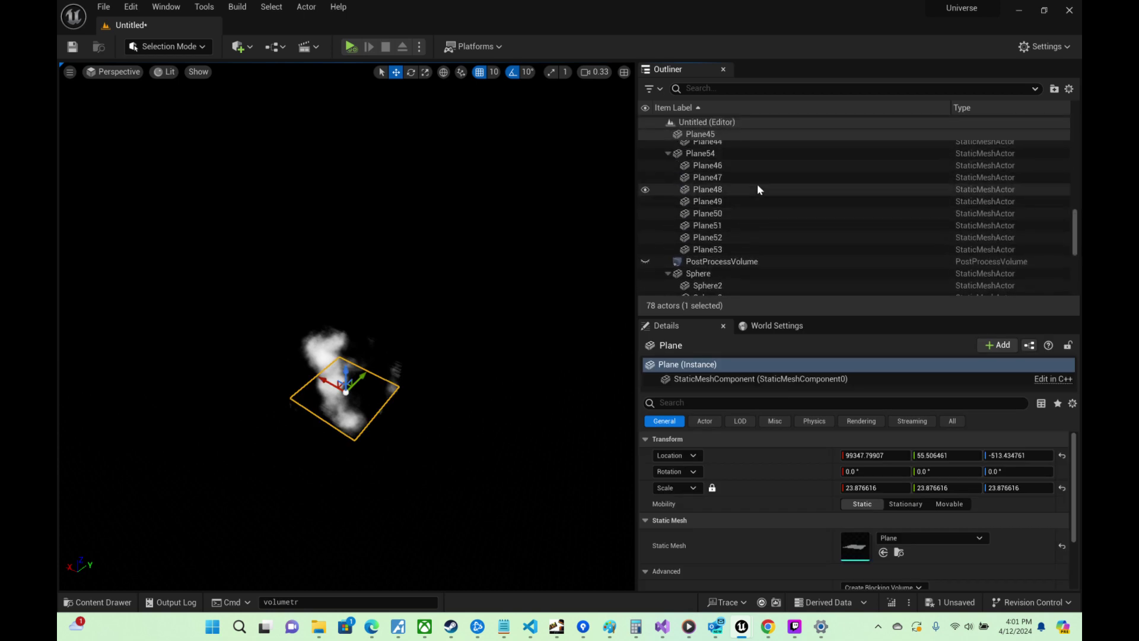
pyautogui.scroll(-1, 759, 220)
pyautogui.keyDown('shift'); pyautogui.click(754, 231); pyautogui.keyUp('shift')
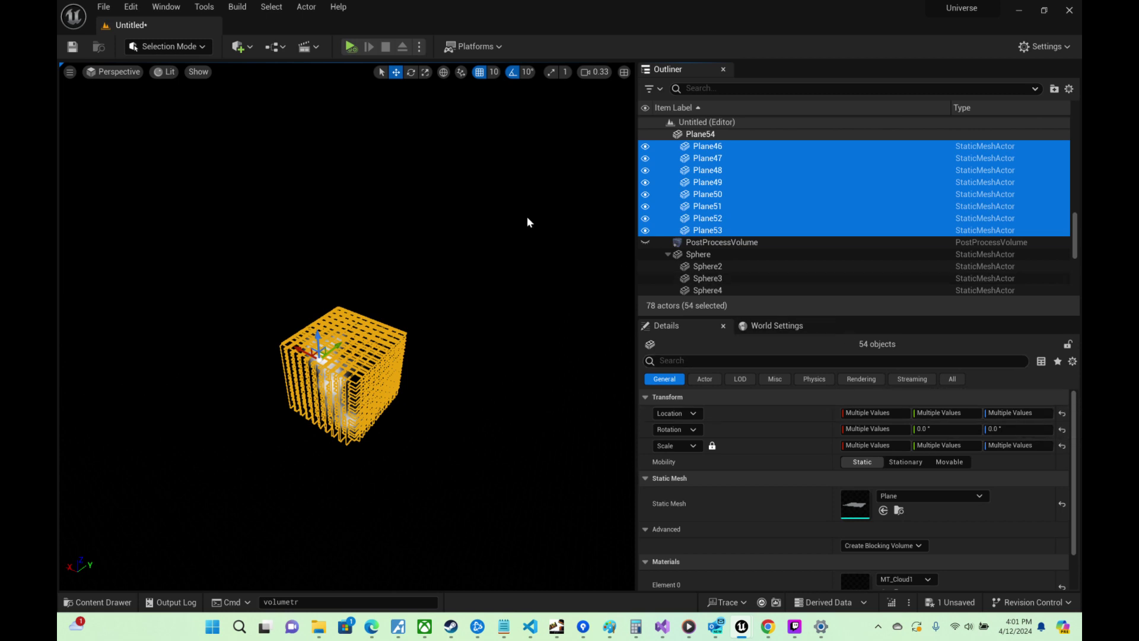
pyautogui.moveTo(528, 222)
pyautogui.mouseDown(button='right')
pyautogui.moveTo(505, 213)
pyautogui.moveTo(552, 229)
pyautogui.moveTo(534, 249)
pyautogui.moveTo(593, 228)
pyautogui.moveTo(572, 241)
pyautogui.moveTo(528, 222)
pyautogui.mouseUp(button='right')
# Step: Frame the planet Sphere for reference, and select all 54 cloud planes of the six stacks, from Plane through Plane53
pyautogui.doubleClick(699, 254)
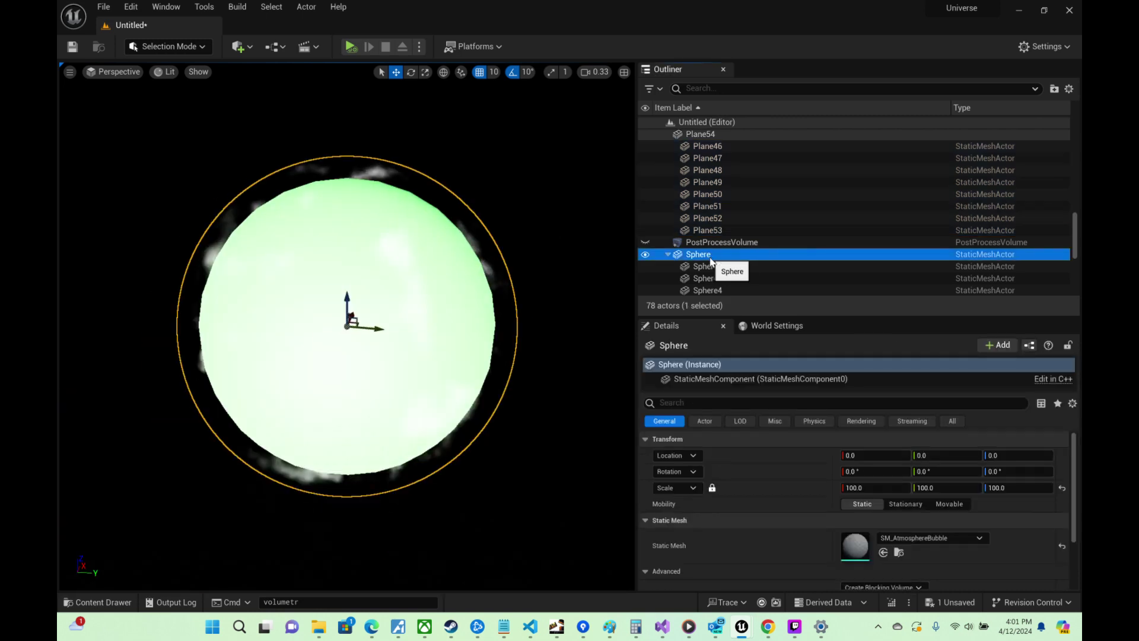
pyautogui.doubleClick(734, 206)
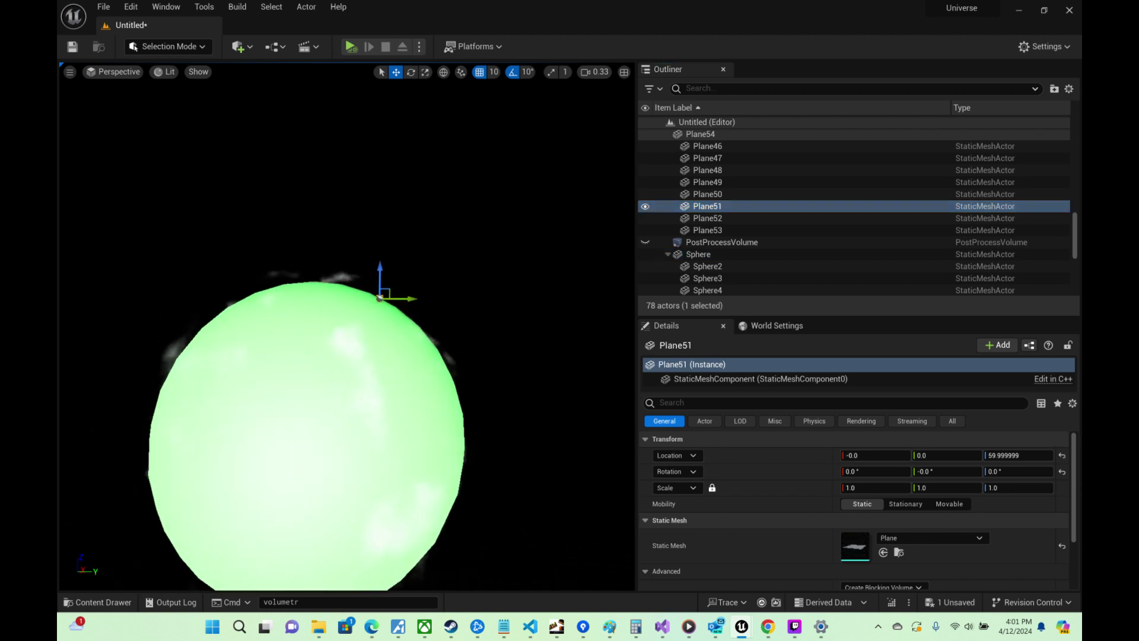
pyautogui.click(707, 229)
pyautogui.scroll(5, 835, 243)
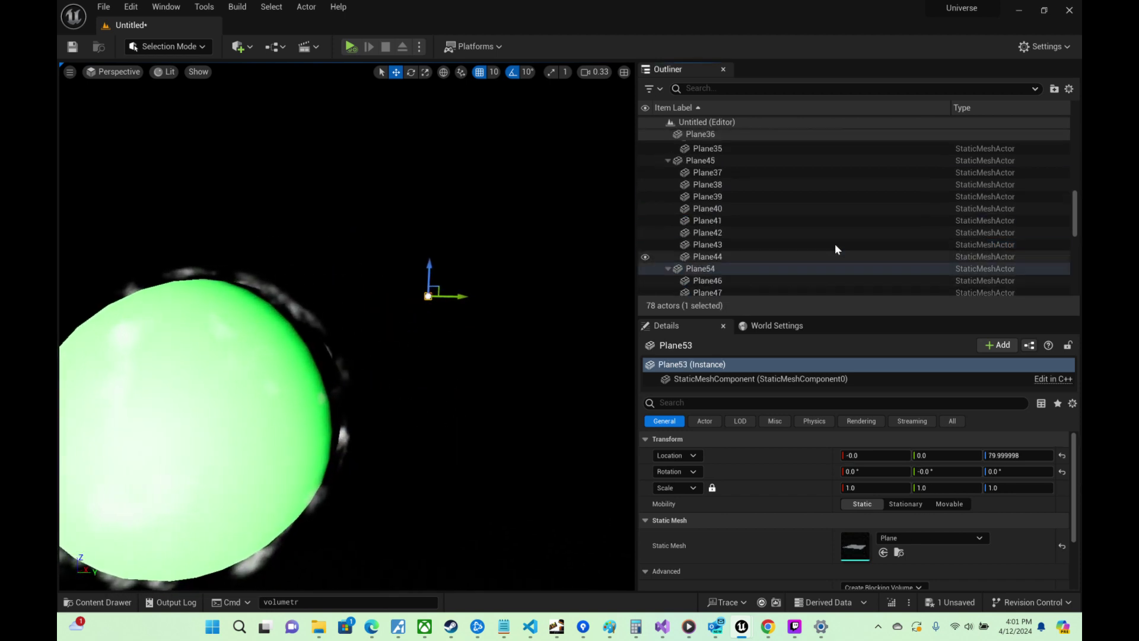
pyautogui.scroll(8, 800, 224)
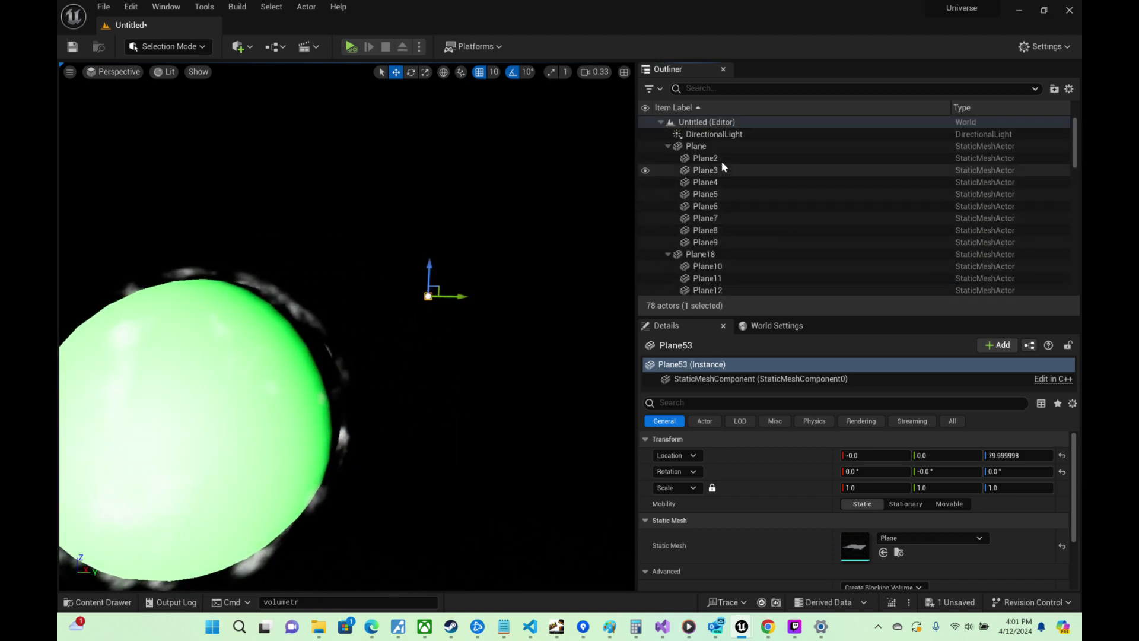
pyautogui.keyDown('shift'); pyautogui.click(720, 152); pyautogui.keyUp('shift')
# Step: Move the 54 selected planes over to the planet so that their block overlaps the sphere
pyautogui.moveTo(479, 260); pyautogui.dragTo(555, 279, button='right')
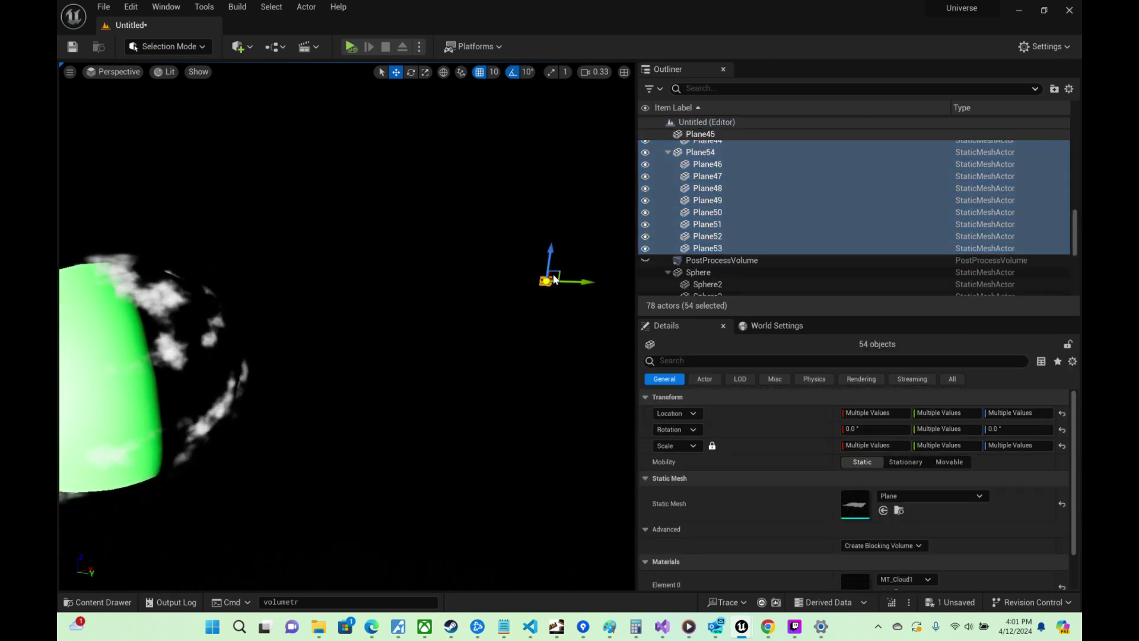
pyautogui.moveTo(401, 333); pyautogui.dragTo(288, 368)
pyautogui.press('a')
pyautogui.moveTo(288, 368); pyautogui.dragTo(351, 379, button='right')
pyautogui.press('w')
pyautogui.moveTo(222, 356); pyautogui.dragTo(339, 305, button='right')
pyautogui.moveTo(399, 309); pyautogui.dragTo(433, 310)
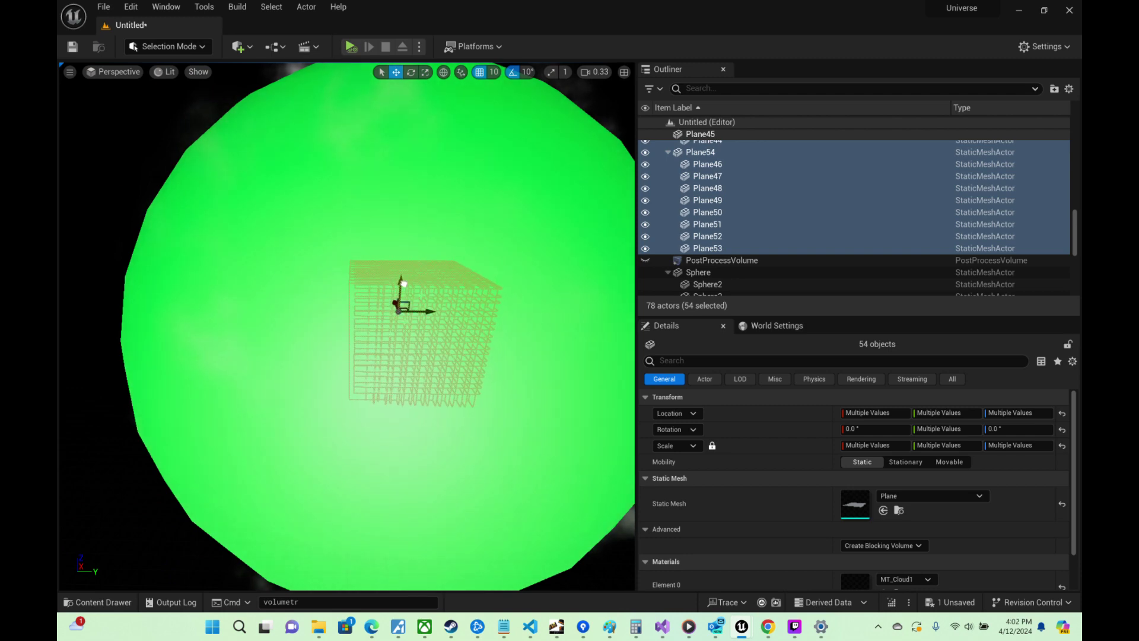
pyautogui.press('d')
pyautogui.moveTo(404, 284); pyautogui.dragTo(175, 240, button='right')
pyautogui.press('s')
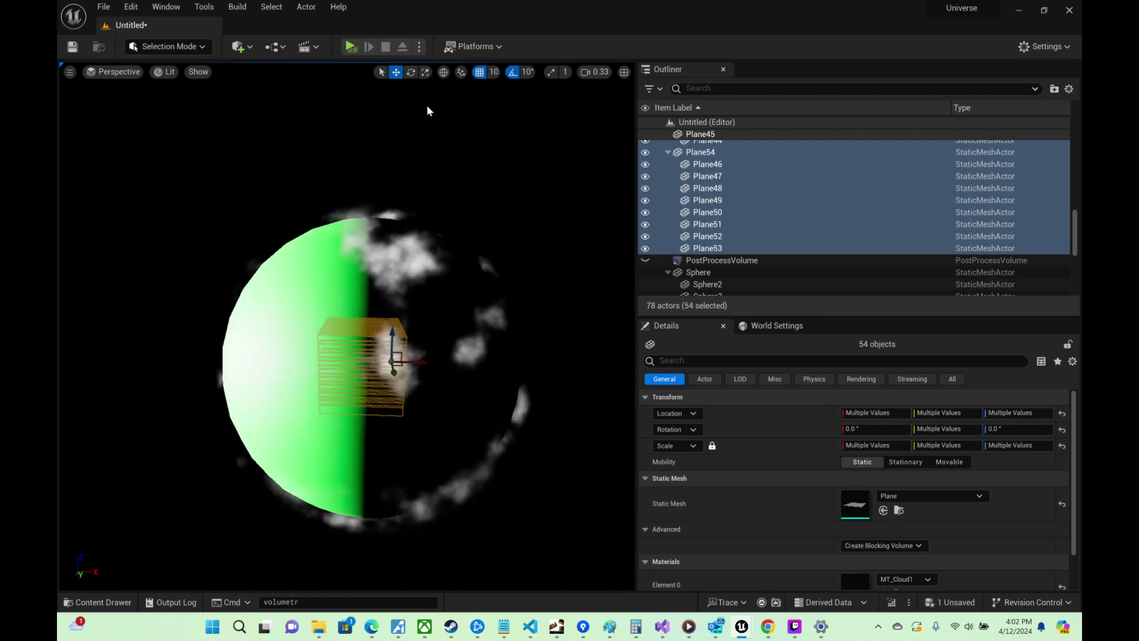
# Step: Scale the 54 planes up uniformly to planet size, shift them along X to surround the sphere, and deselect them
pyautogui.click(424, 72)
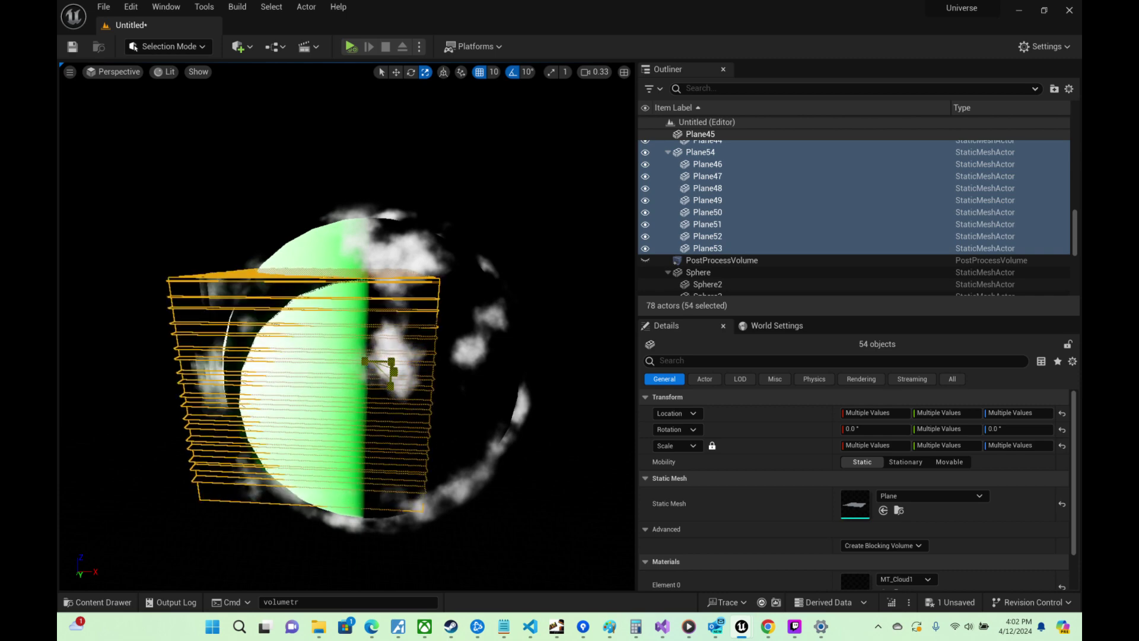
pyautogui.moveTo(391, 362); pyautogui.dragTo(443, 332)
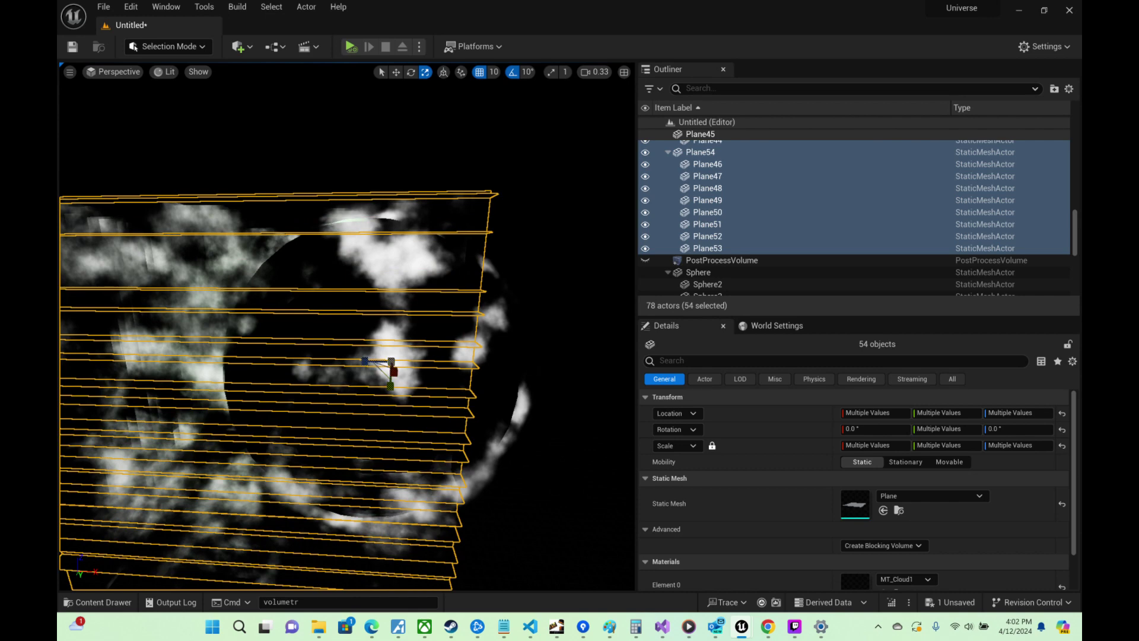
pyautogui.click(396, 72)
pyautogui.moveTo(419, 378); pyautogui.dragTo(501, 379)
pyautogui.click(404, 156)
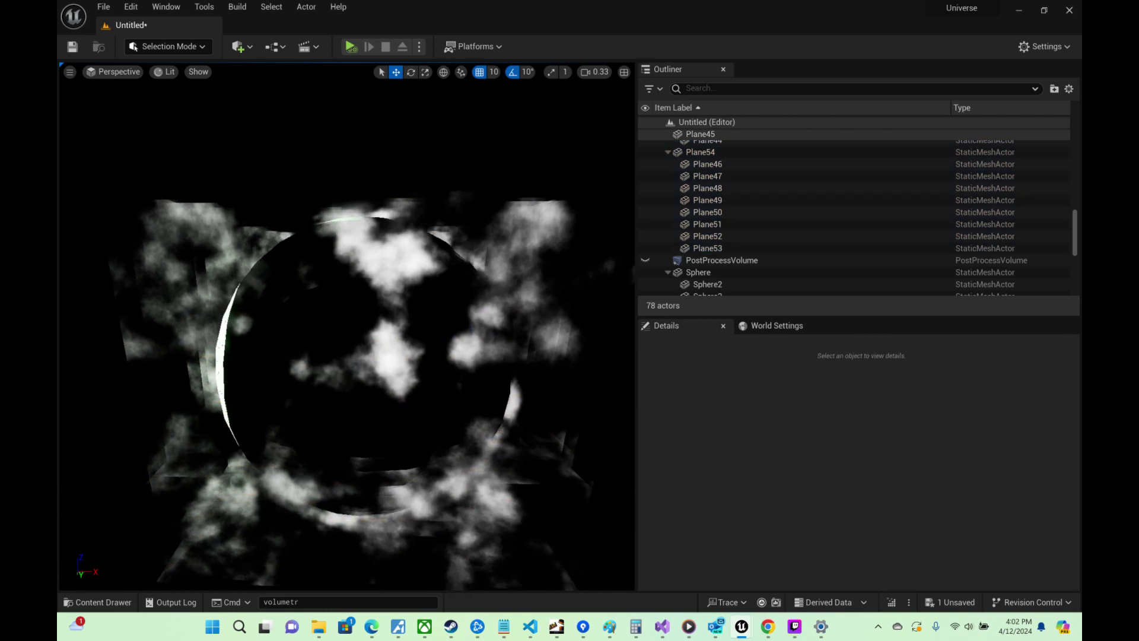
# Step: Reselect all 54 cloud planes, turn off Cast Shadow for them, and deselect them
pyautogui.press('a')
pyautogui.moveTo(403, 156); pyautogui.dragTo(333, 154, button='right')
pyautogui.press('w')
pyautogui.press('d')
pyautogui.moveTo(430, 323); pyautogui.dragTo(410, 323, button='right')
pyautogui.click(713, 248)
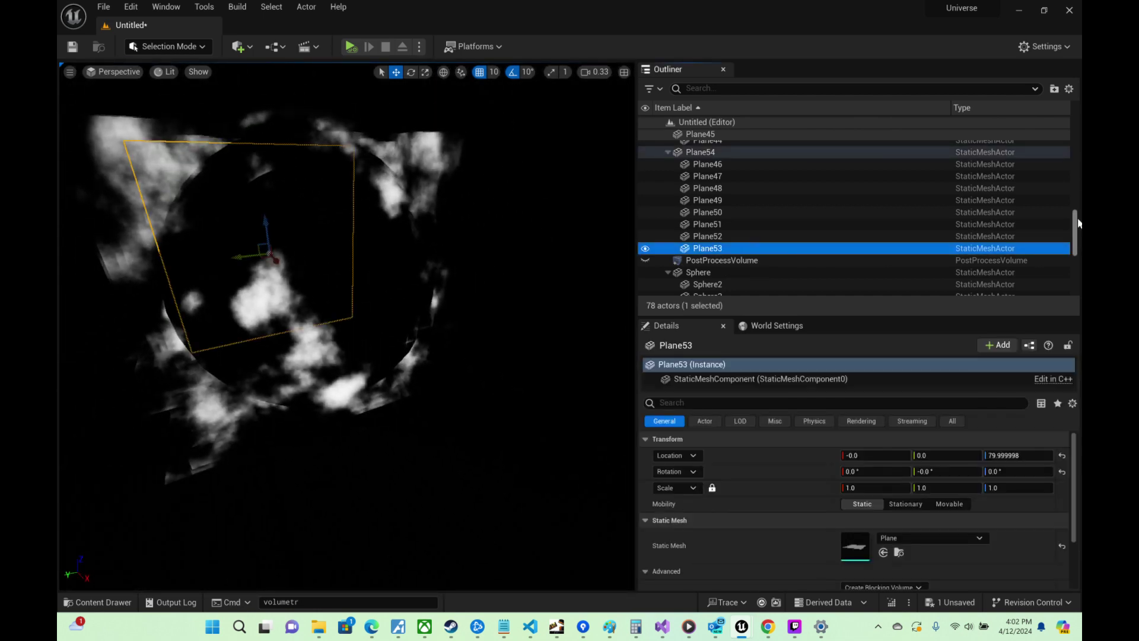
pyautogui.scroll(10, 1079, 223)
pyautogui.keyDown('shift'); pyautogui.click(693, 149); pyautogui.keyUp('shift')
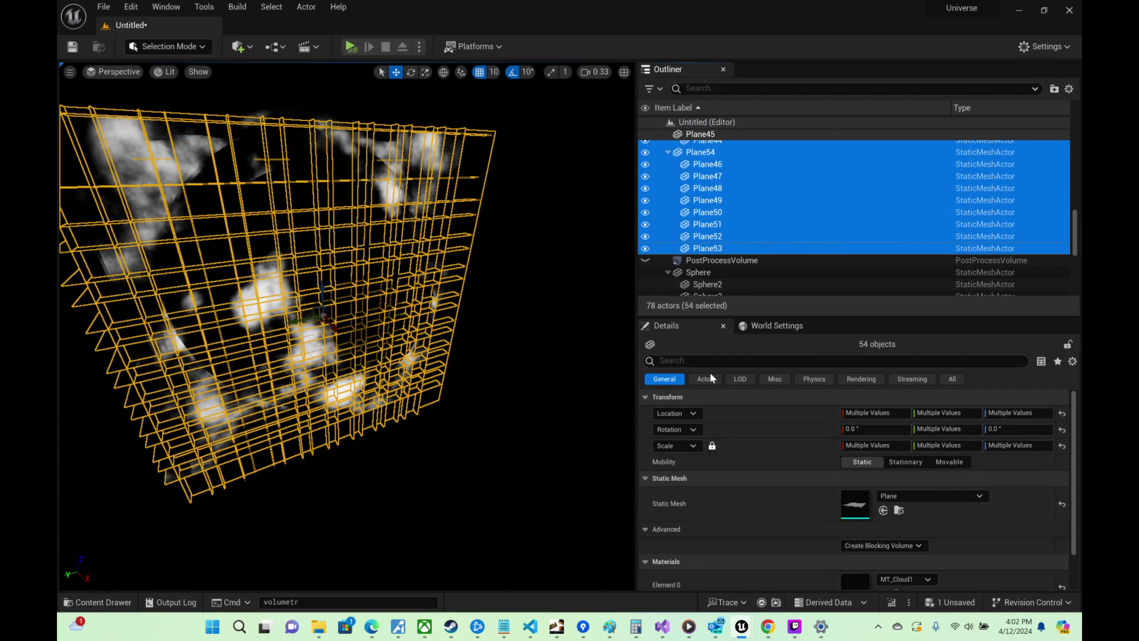
pyautogui.click(713, 360)
pyautogui.write('shadow')
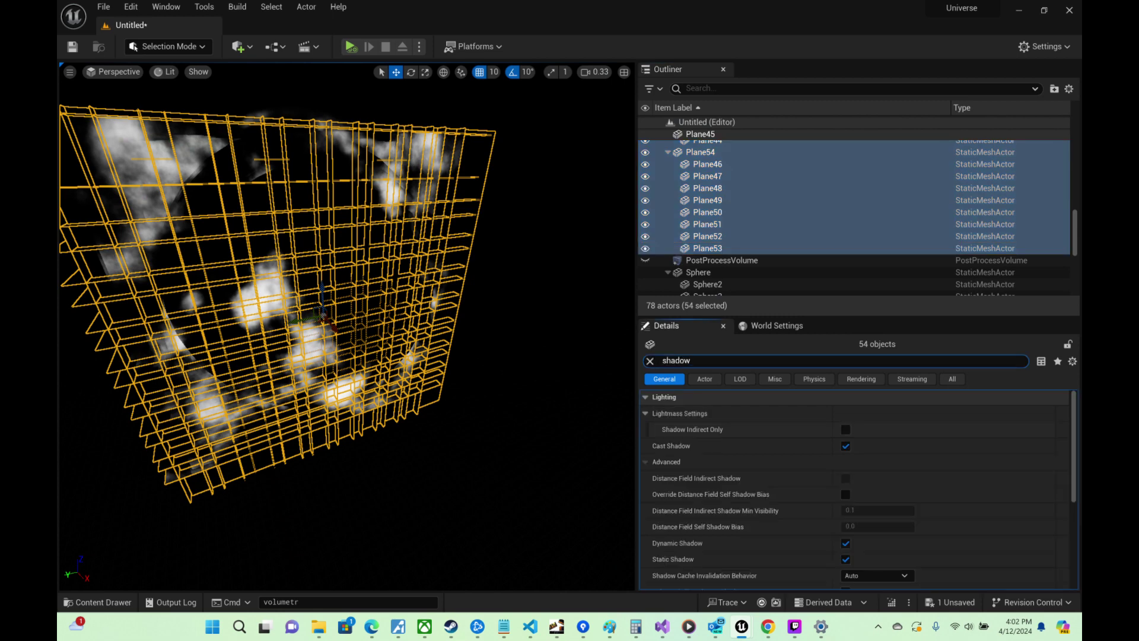
pyautogui.click(850, 446)
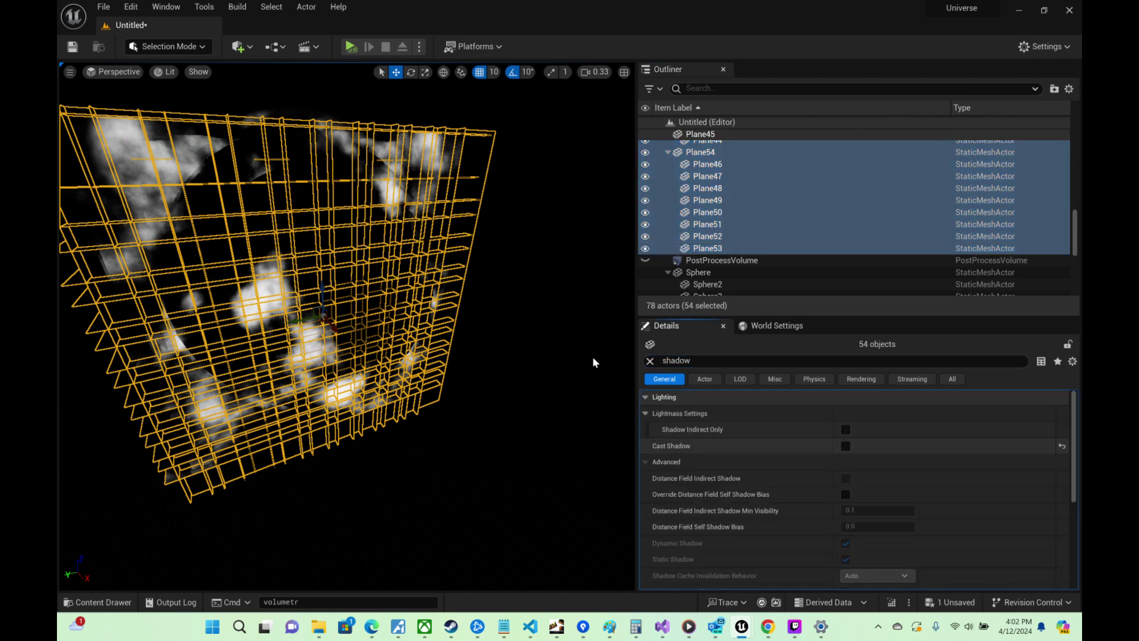
pyautogui.click(536, 335)
# Step: Examine the shadowless cloud layers around the planet from afar and close to its surface, adjusting the camera speed
pyautogui.moveTo(536, 334); pyautogui.dragTo(652, 286, button='right')
pyautogui.press('w')
pyautogui.scroll(-1, 537, 335)
pyautogui.moveTo(475, 334); pyautogui.dragTo(537, 335, button='right')
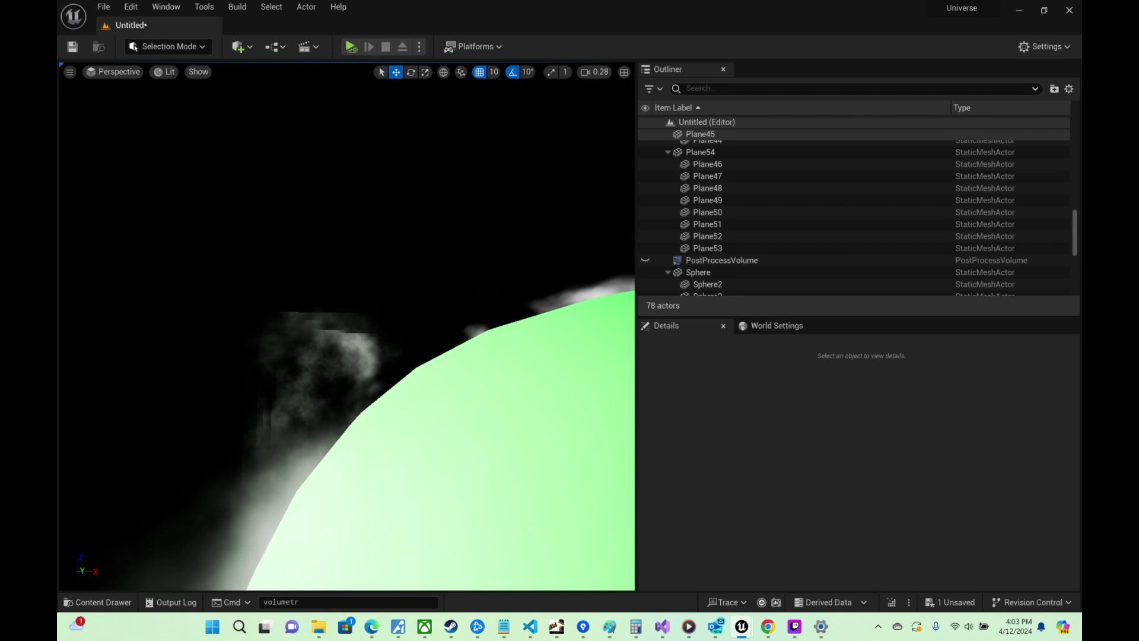
pyautogui.press('s')
pyautogui.moveTo(347, 326)
pyautogui.mouseDown(button='right')
pyautogui.moveTo(422, 350)
pyautogui.moveTo(457, 421)
pyautogui.moveTo(356, 320)
pyautogui.mouseUp(button='right')
pyautogui.scroll(2, 421, 350)
pyautogui.press('d')
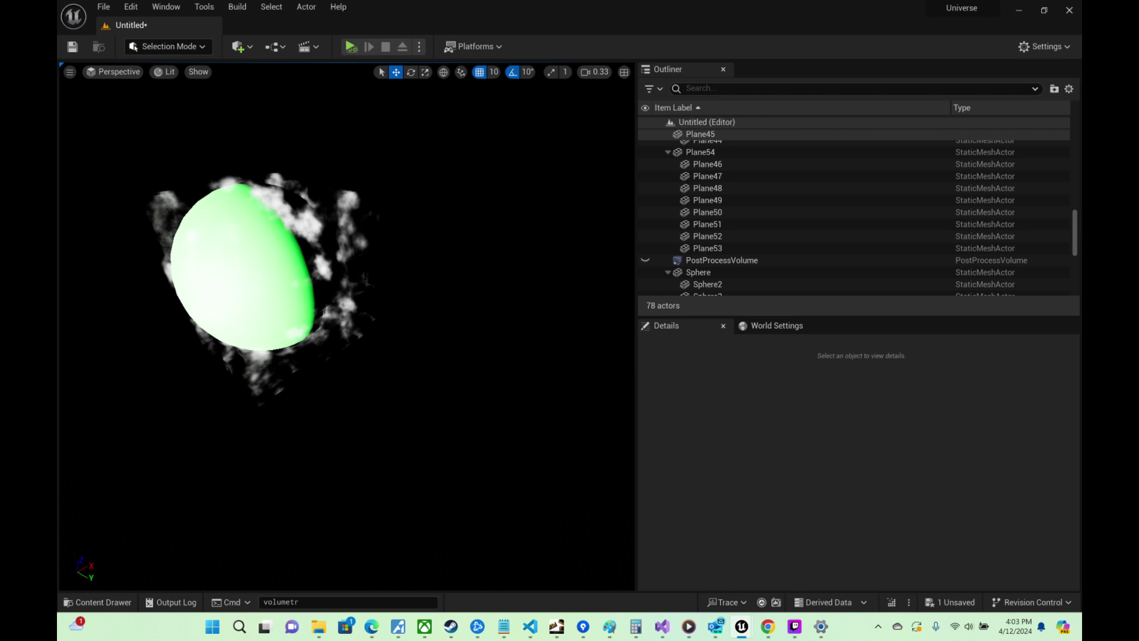
pyautogui.moveTo(347, 326); pyautogui.dragTo(332, 258, button='right')
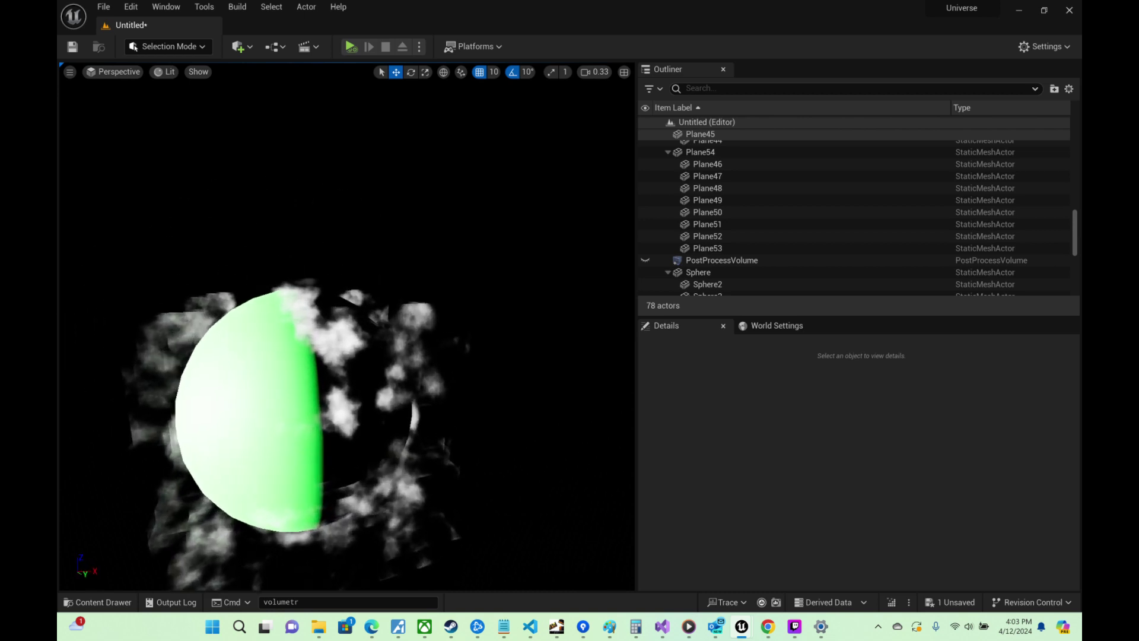
pyautogui.press('w')
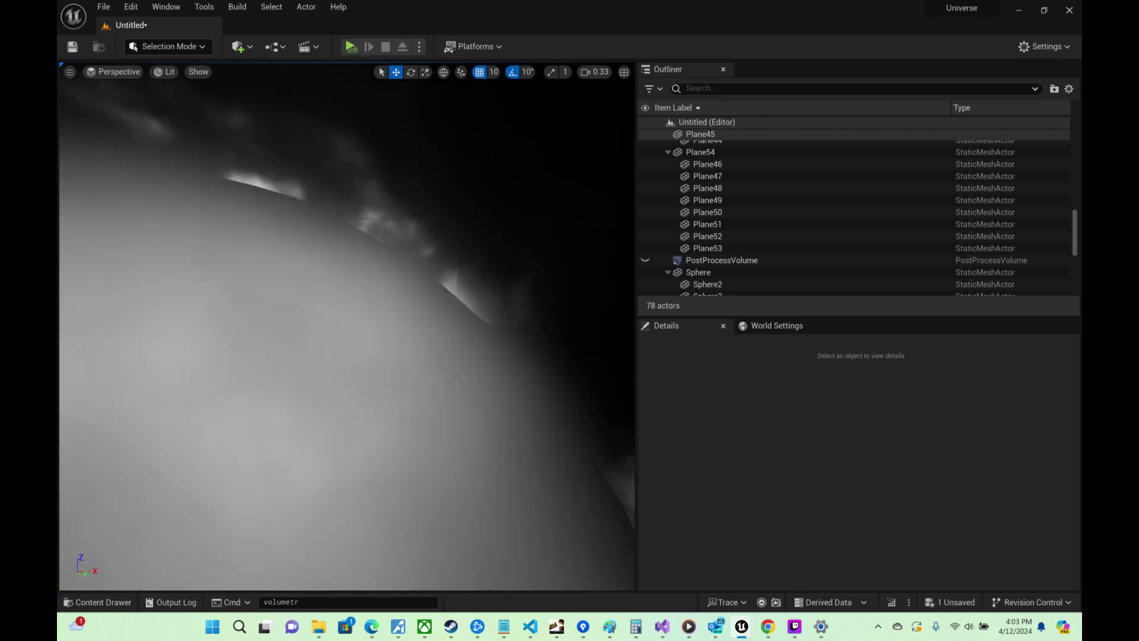
pyautogui.press('s')
pyautogui.scroll(-3, 348, 327)
pyautogui.press('w')
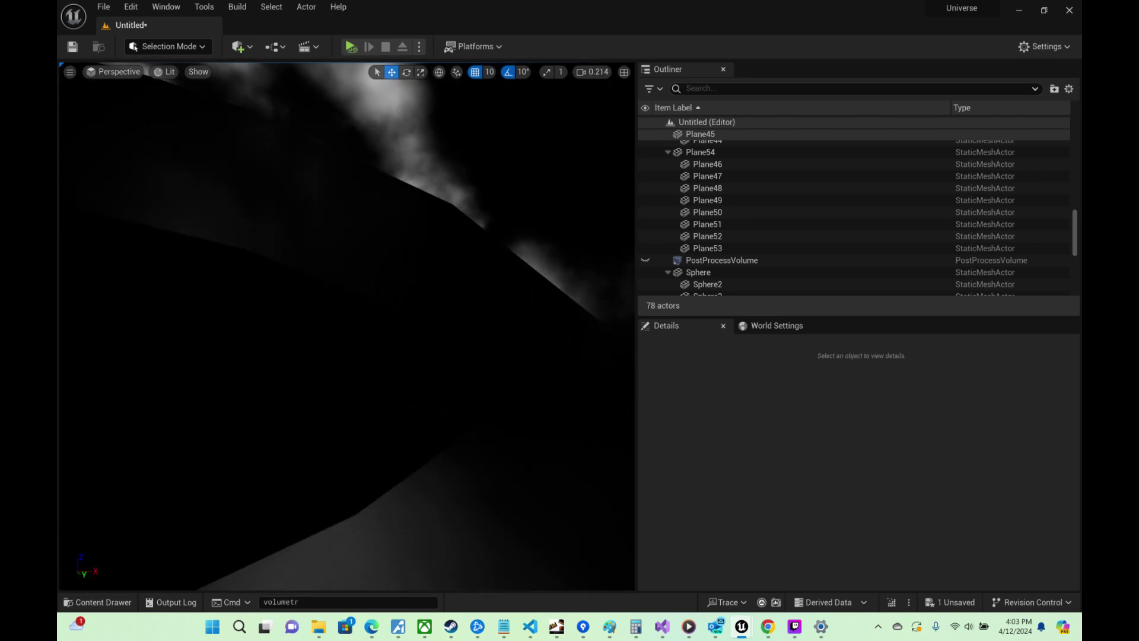
# Step: Inspect the cloud layers near the planet's surface and its horizon, and pull back to view the lit side
pyautogui.press('s')
pyautogui.moveTo(347, 326); pyautogui.dragTo(240, 288, button='right')
pyautogui.scroll(4, 347, 327)
pyautogui.press('w')
pyautogui.scroll(-1, 347, 327)
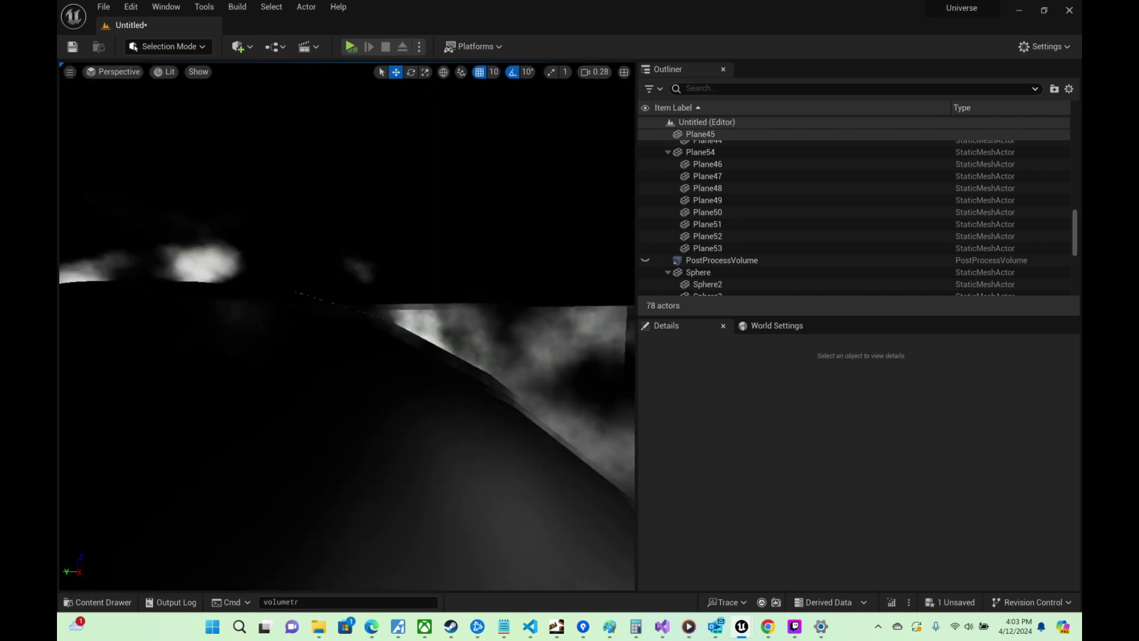
pyautogui.press('w')
pyautogui.moveTo(378, 291); pyautogui.dragTo(237, 288, button='right')
pyautogui.press('s')
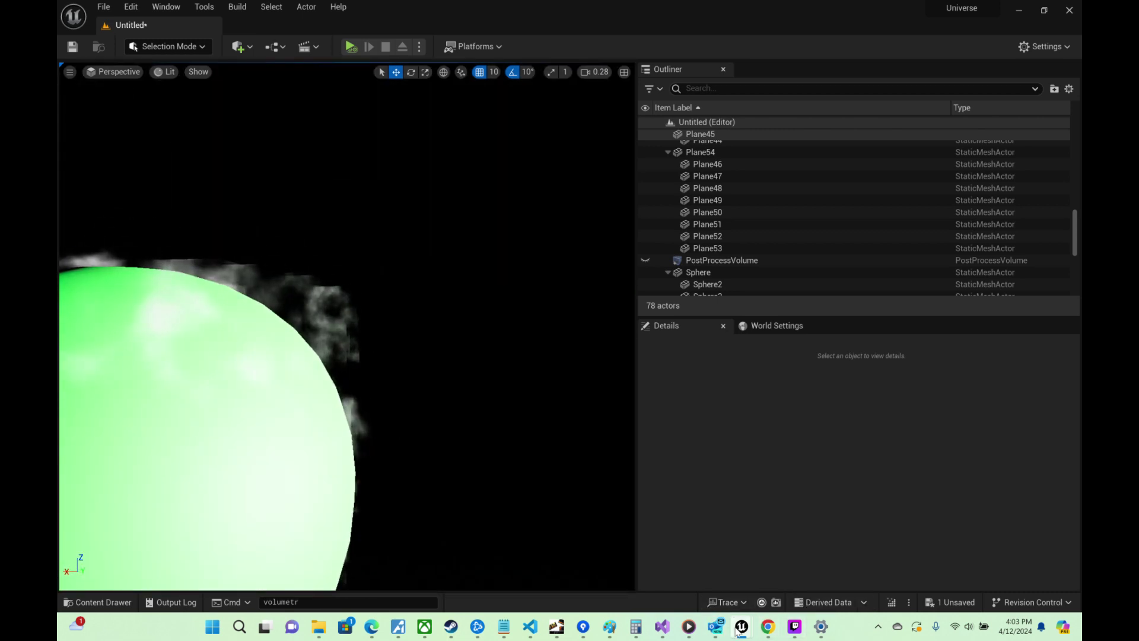
# Step: Switch to the Edge browser, search the web for "shadertoy" and open the Shadertoy site
pyautogui.moveTo(740, 629)
pyautogui.click(867, 569)
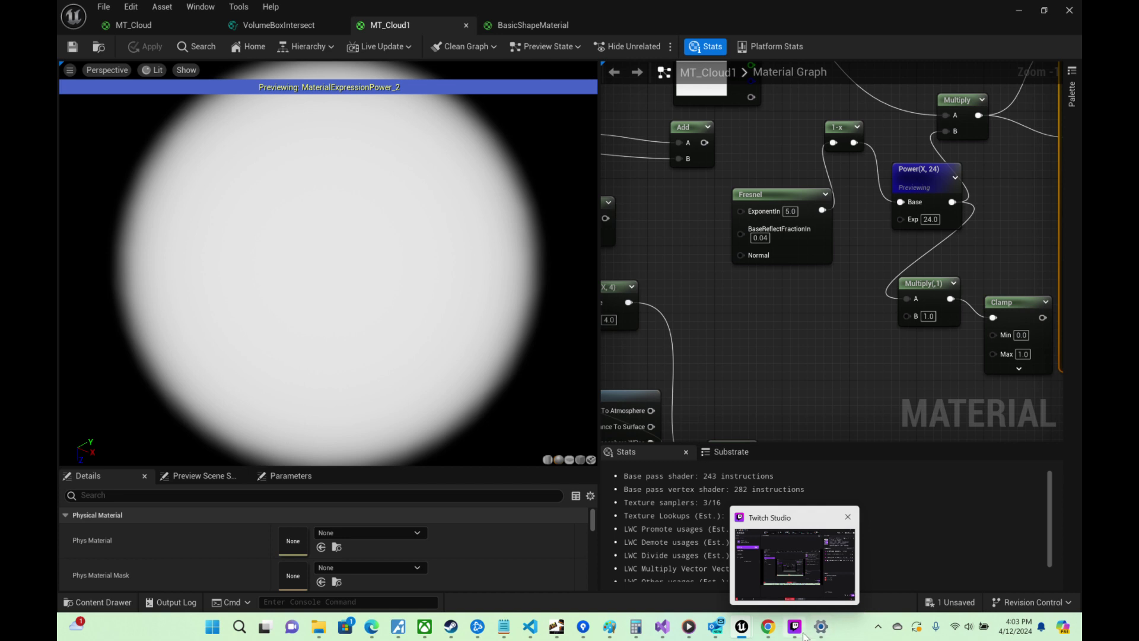
pyautogui.click(371, 627)
pyautogui.click(902, 7)
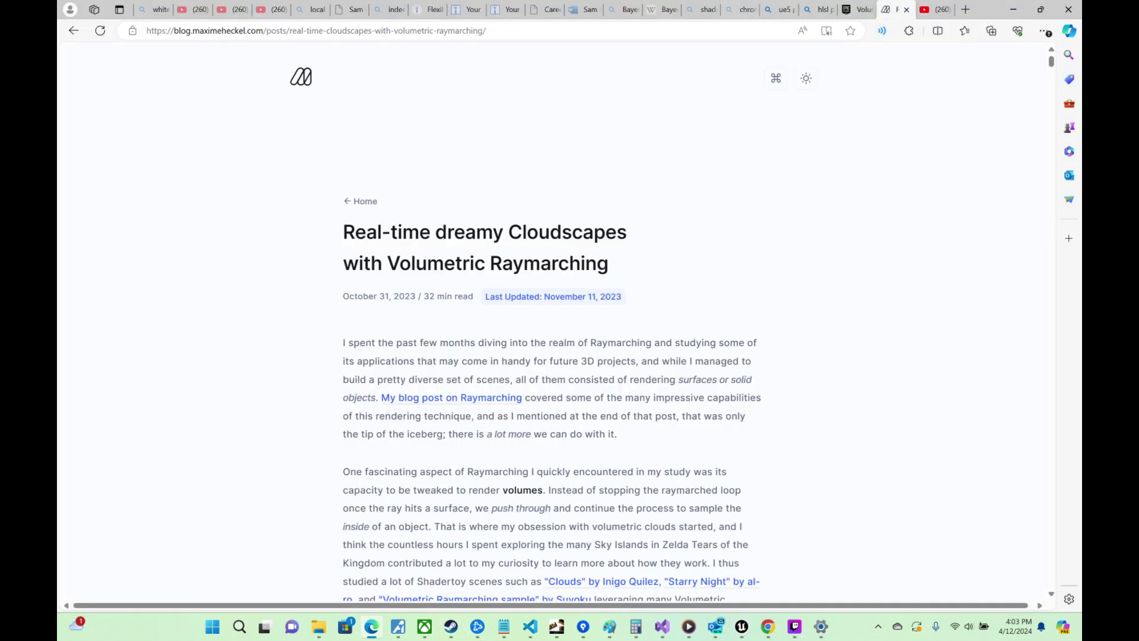
pyautogui.hotkey('ctrl', 'l')
pyautogui.write('shad')
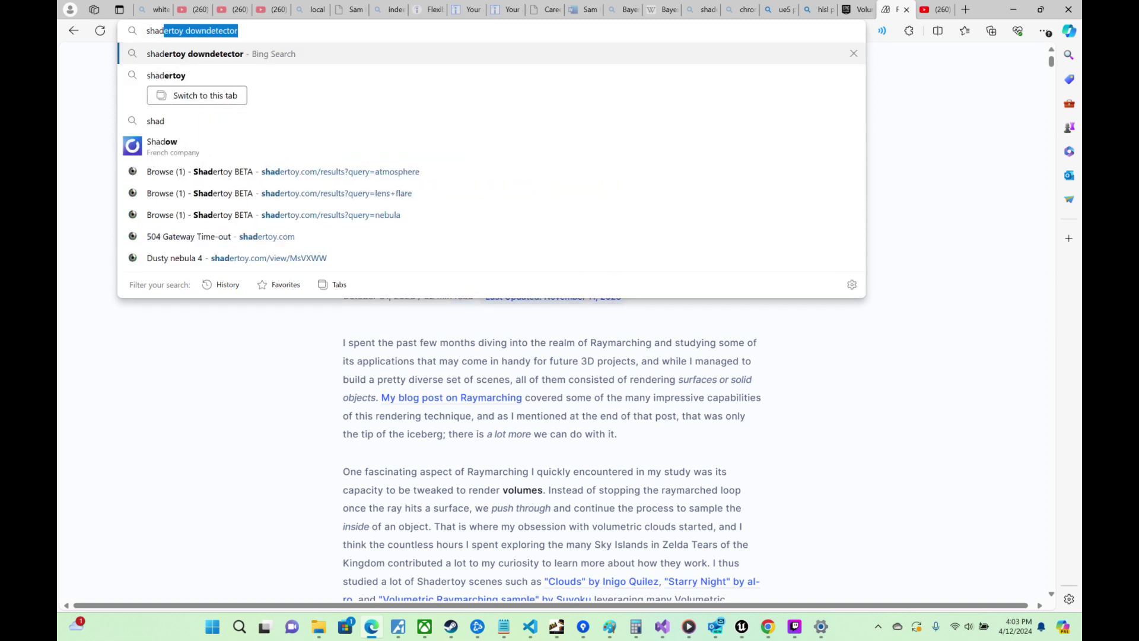
pyautogui.write('ertoy')
pyautogui.press('Return')
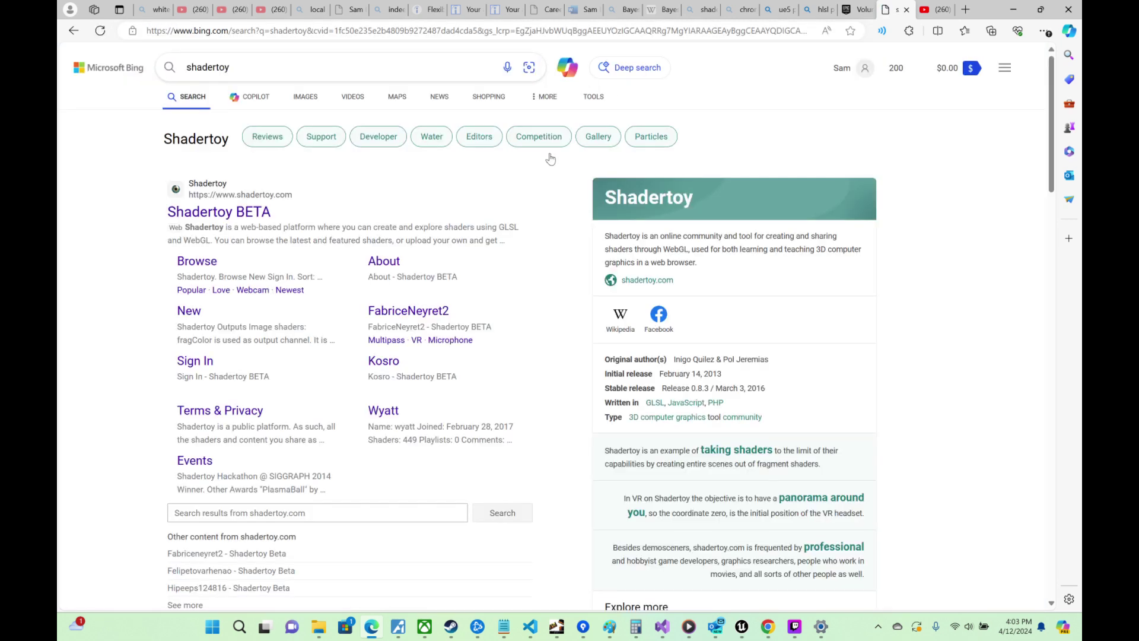
pyautogui.click(258, 220)
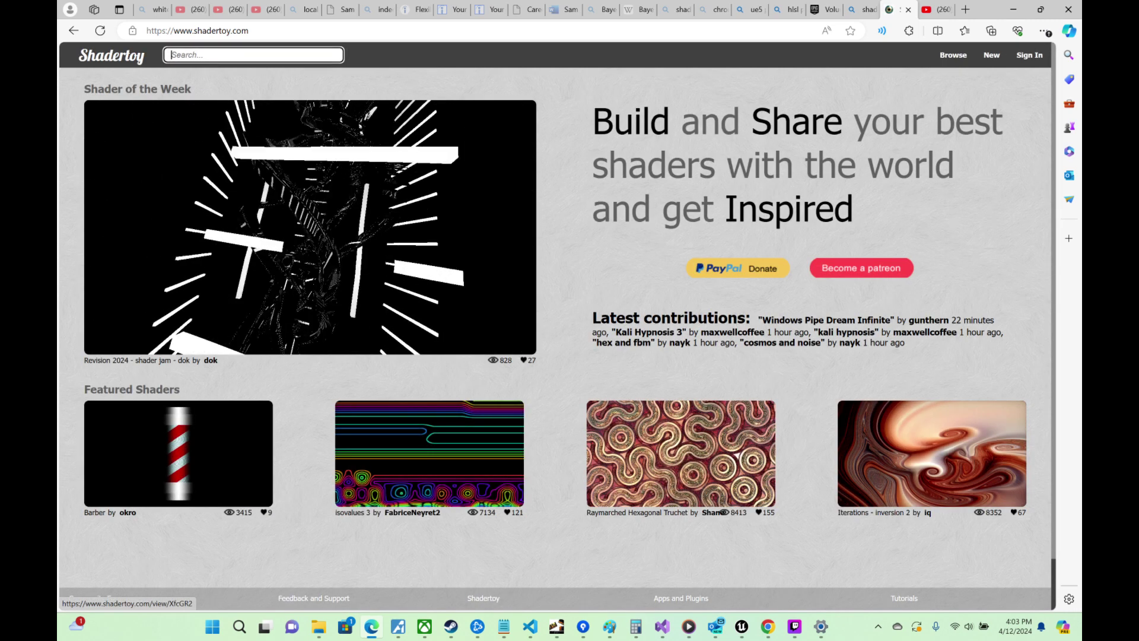
# Step: Search Shadertoy for "planet clouds" and open the Tiny Planet Clouds shader
pyautogui.moveTo(605, 635)
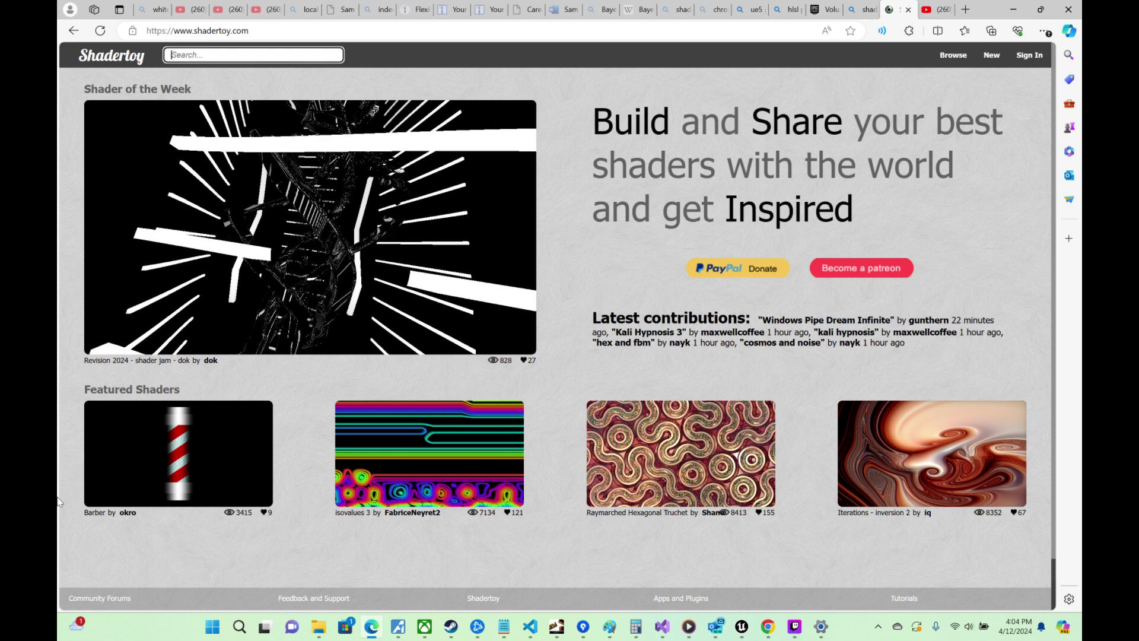
pyautogui.write('planet clouds')
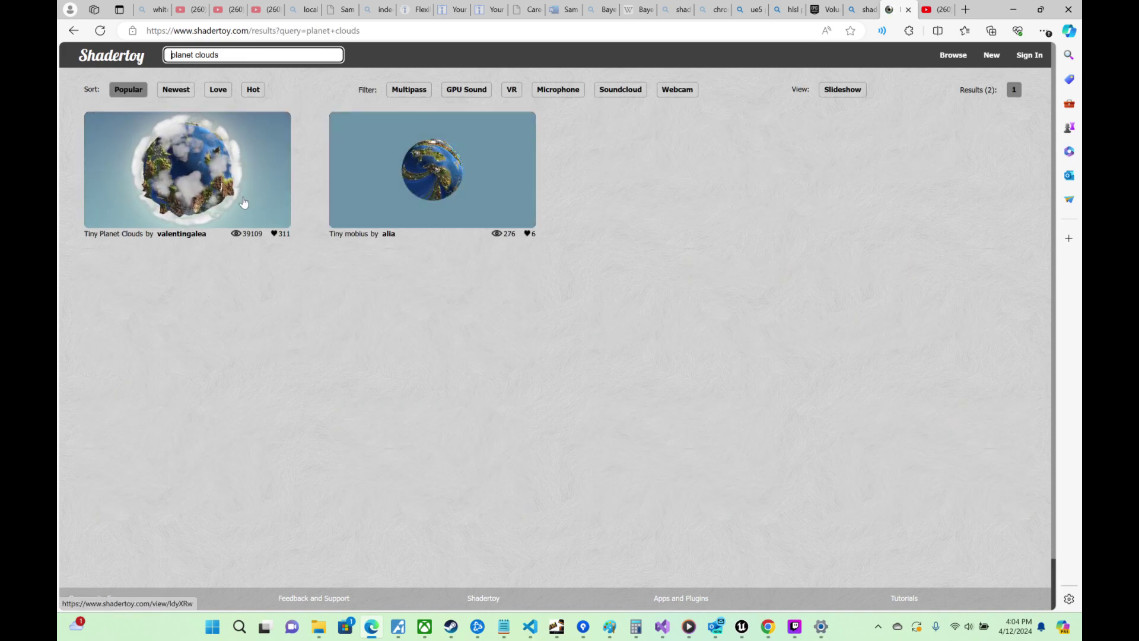
pyautogui.click(243, 202)
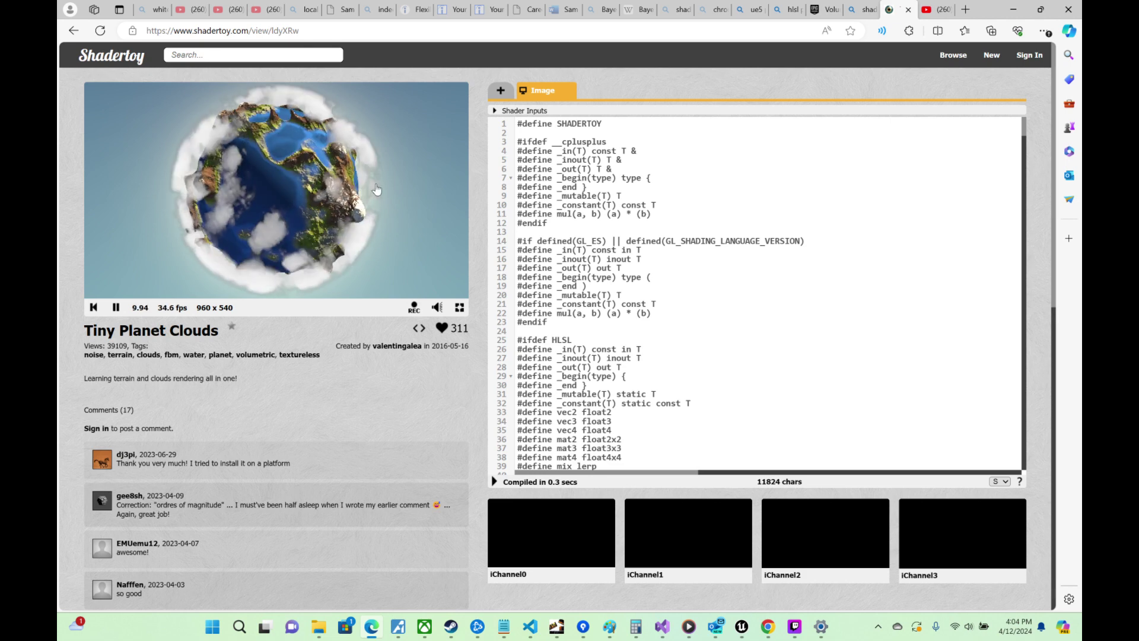
pyautogui.rightClick(293, 108)
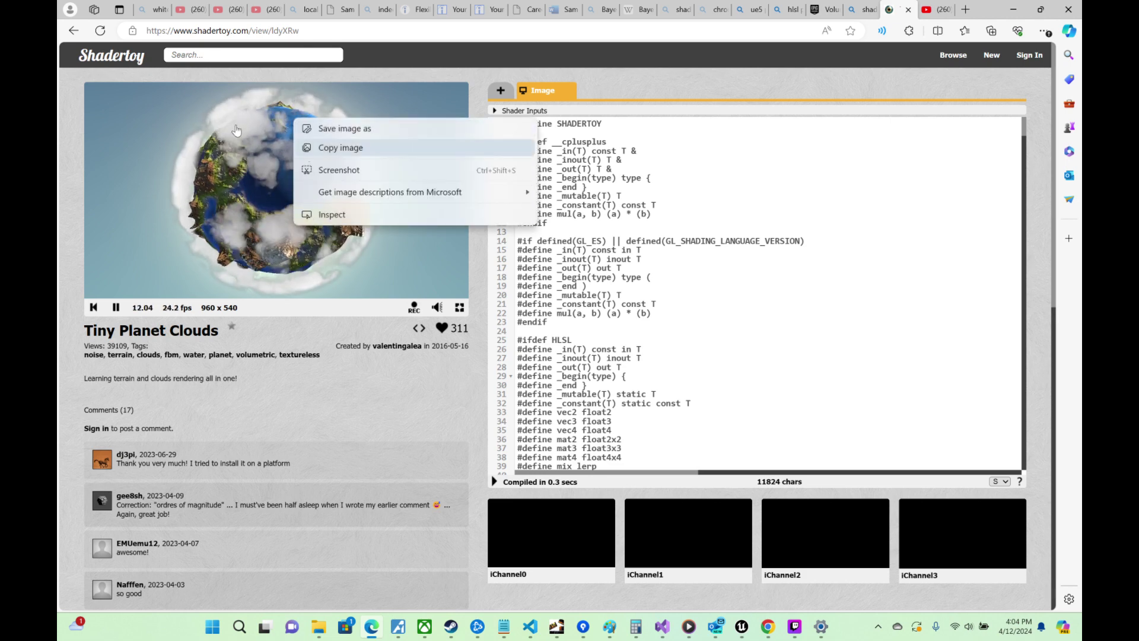
pyautogui.click(261, 157)
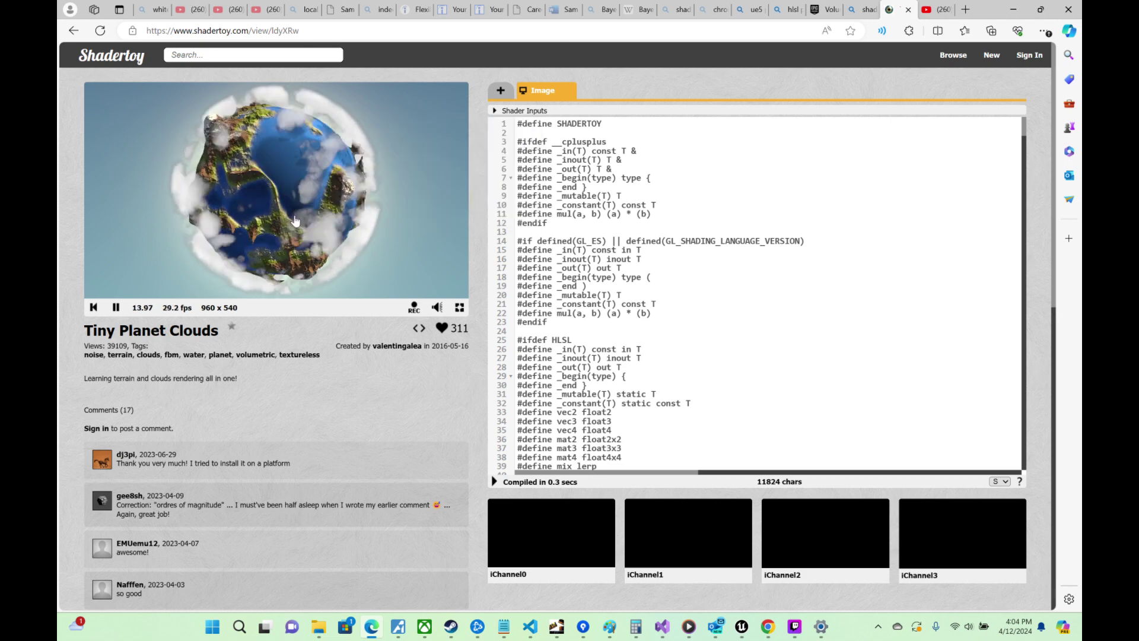
pyautogui.rightClick(340, 197)
pyautogui.click(292, 198)
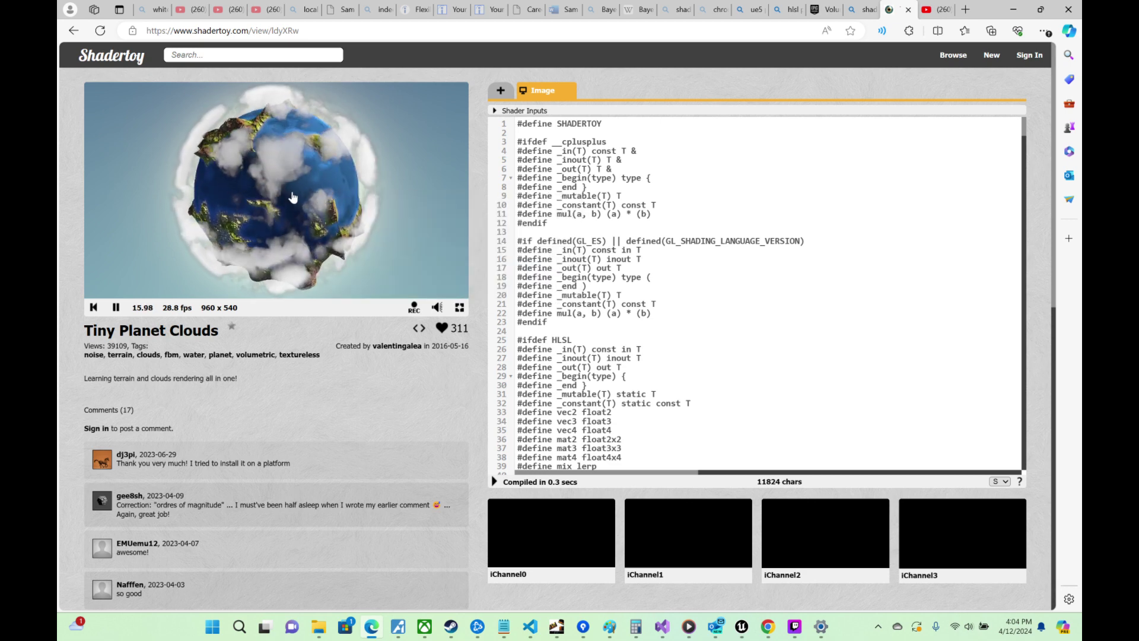
pyautogui.moveTo(277, 236); pyautogui.dragTo(290, 189, button='middle')
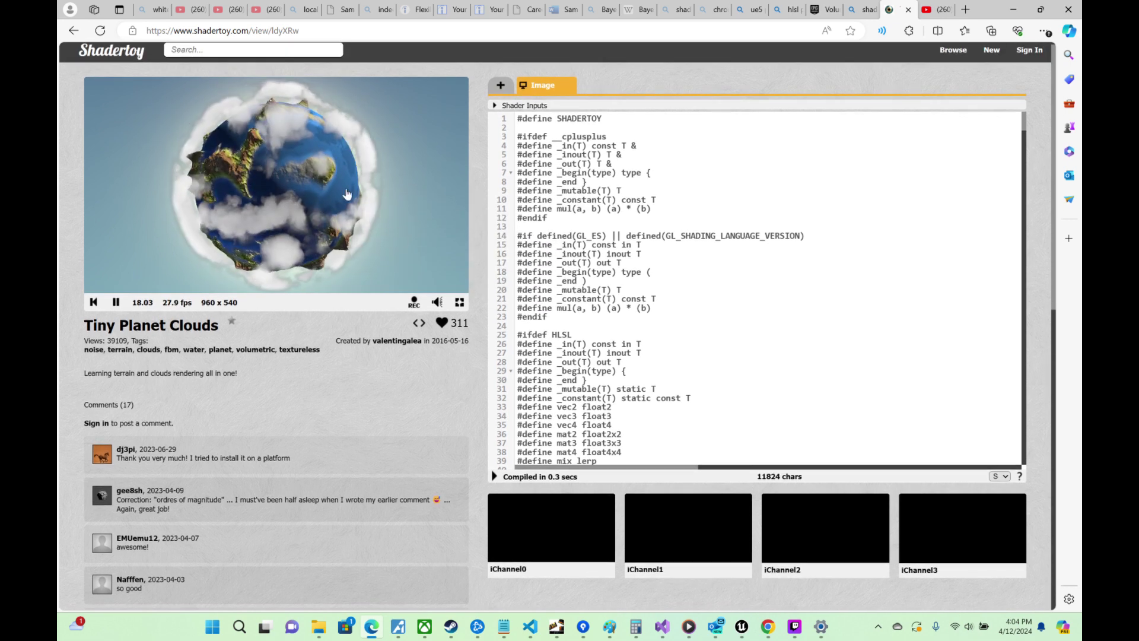
# Step: Search Shadertoy for "cloud" and examine the source code and input channels of the Clouds shader
pyautogui.write('cloud')
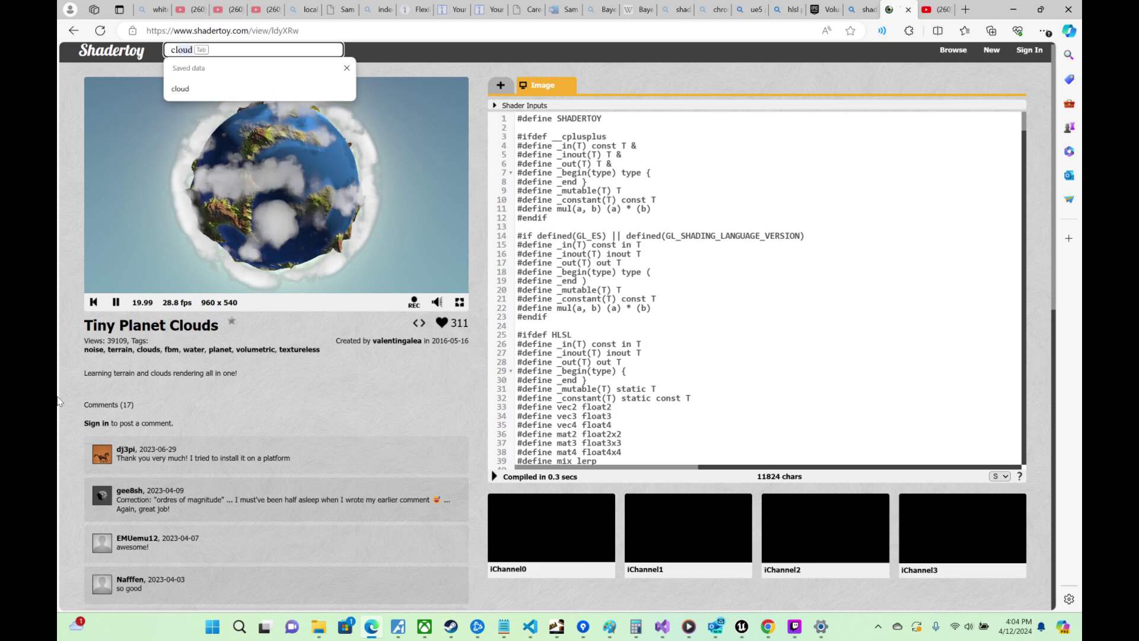
pyautogui.press('Return')
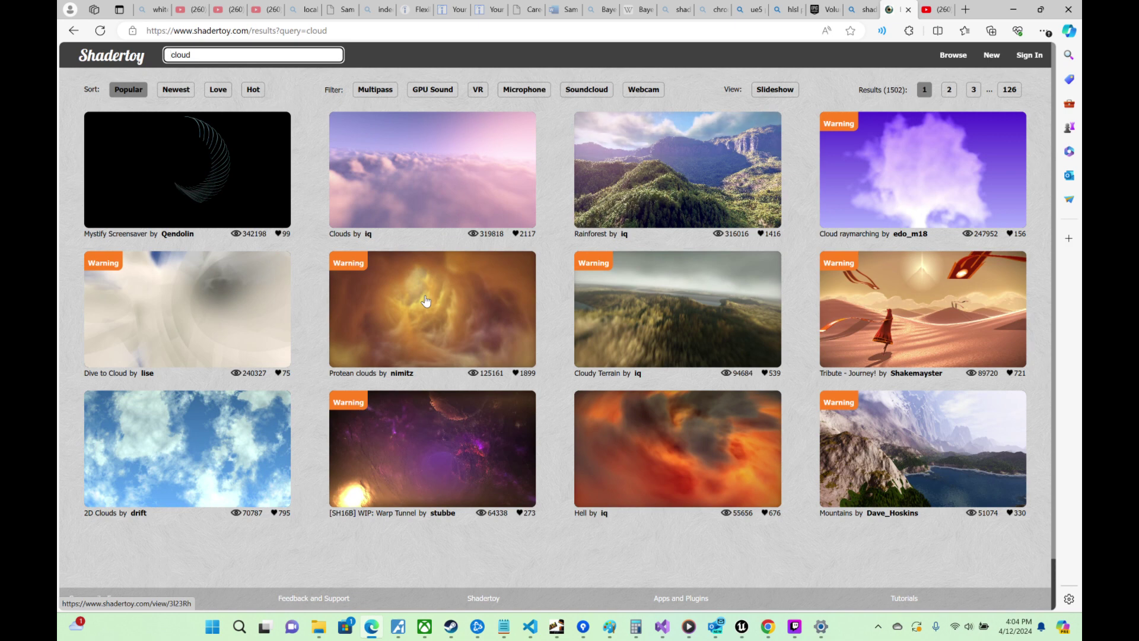
pyautogui.click(447, 205)
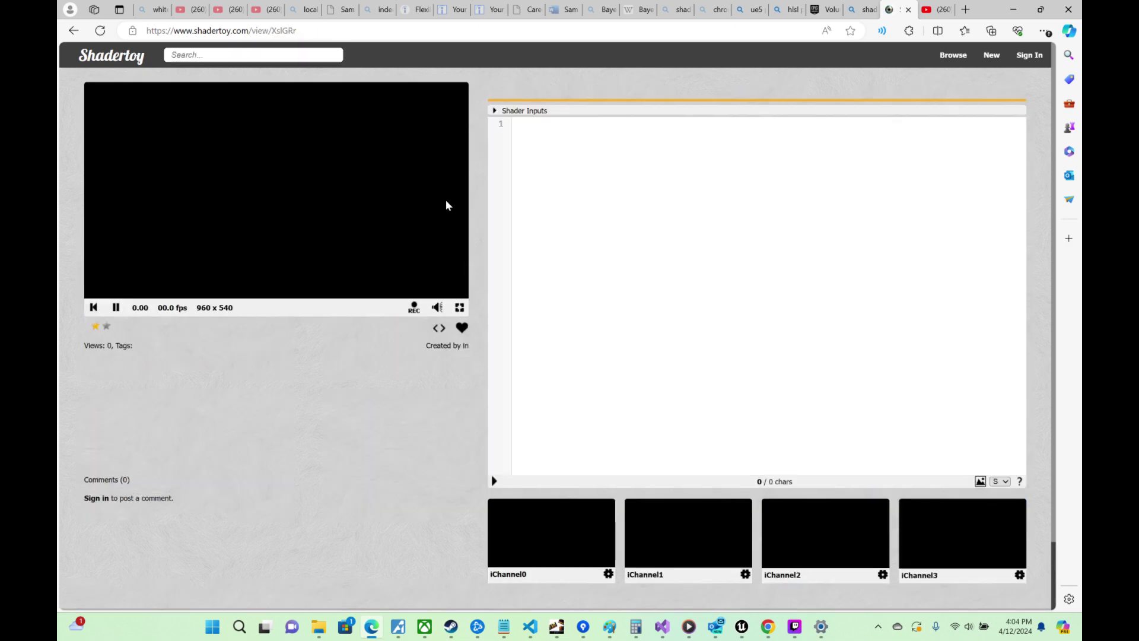
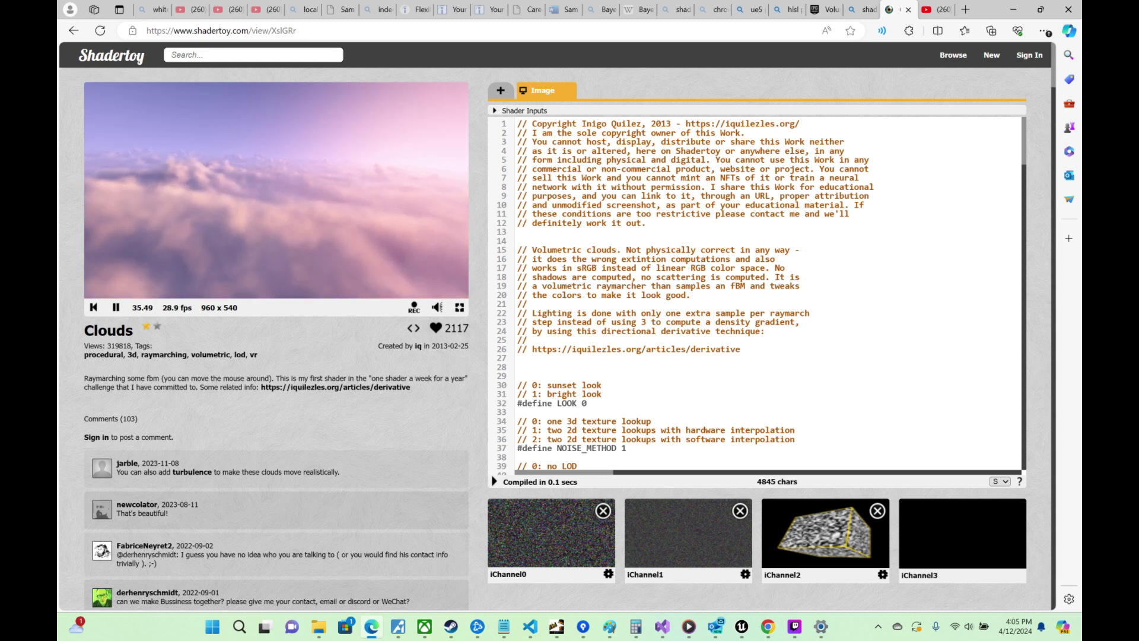
pyautogui.scroll(-3, 754, 293)
pyautogui.scroll(-2, 753, 293)
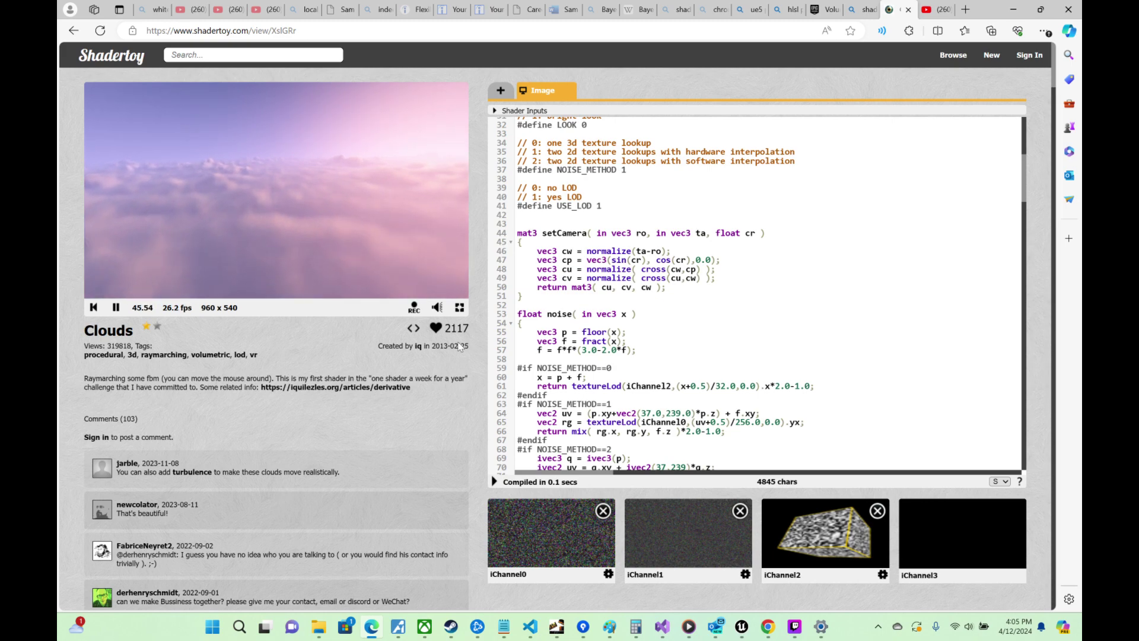
pyautogui.scroll(-3, 460, 347)
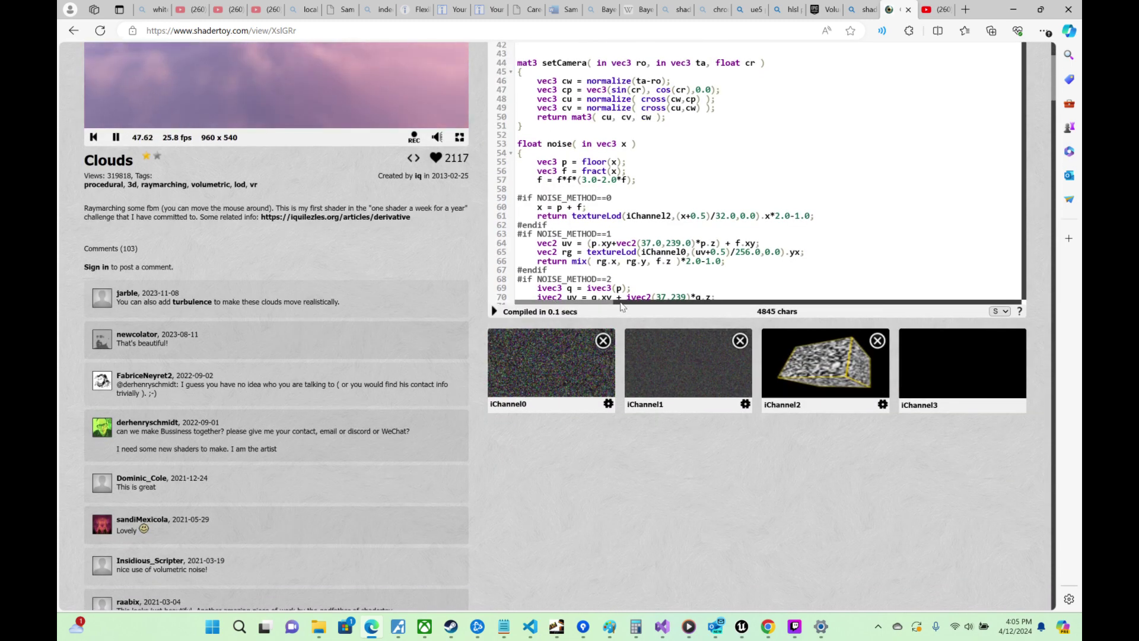
pyautogui.scroll(3, 475, 356)
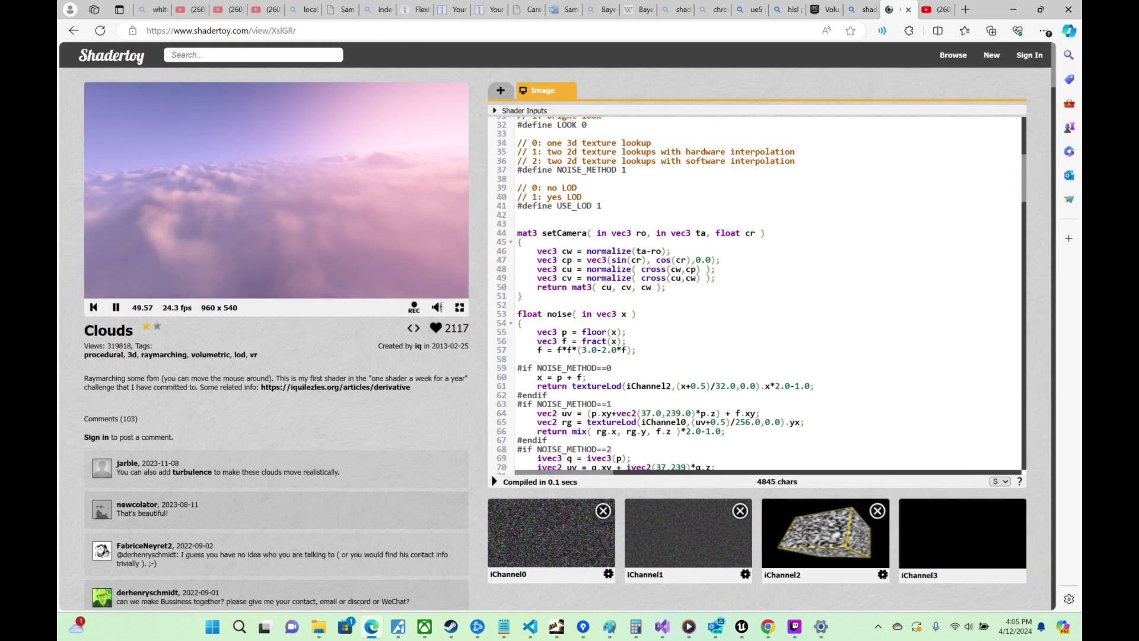
pyautogui.scroll(-3, 594, 356)
pyautogui.scroll(-6, 451, 375)
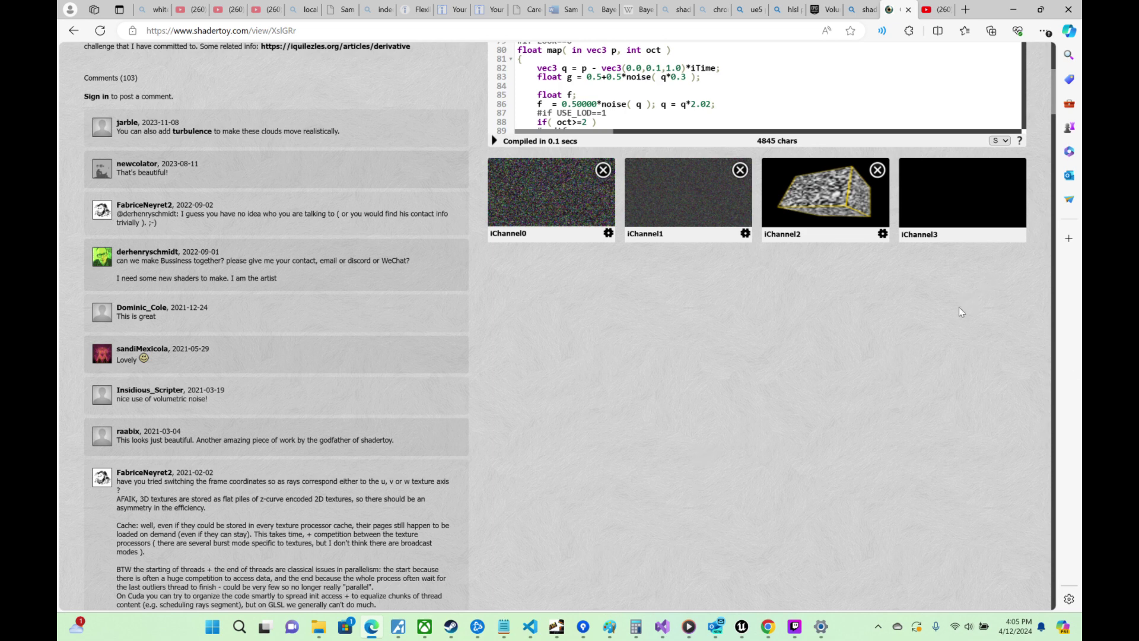
# Step: Switch back to Unreal Editor, minimize the MT_Cloud1 material window and view the cloud-covered planet from another side
pyautogui.moveTo(742, 627)
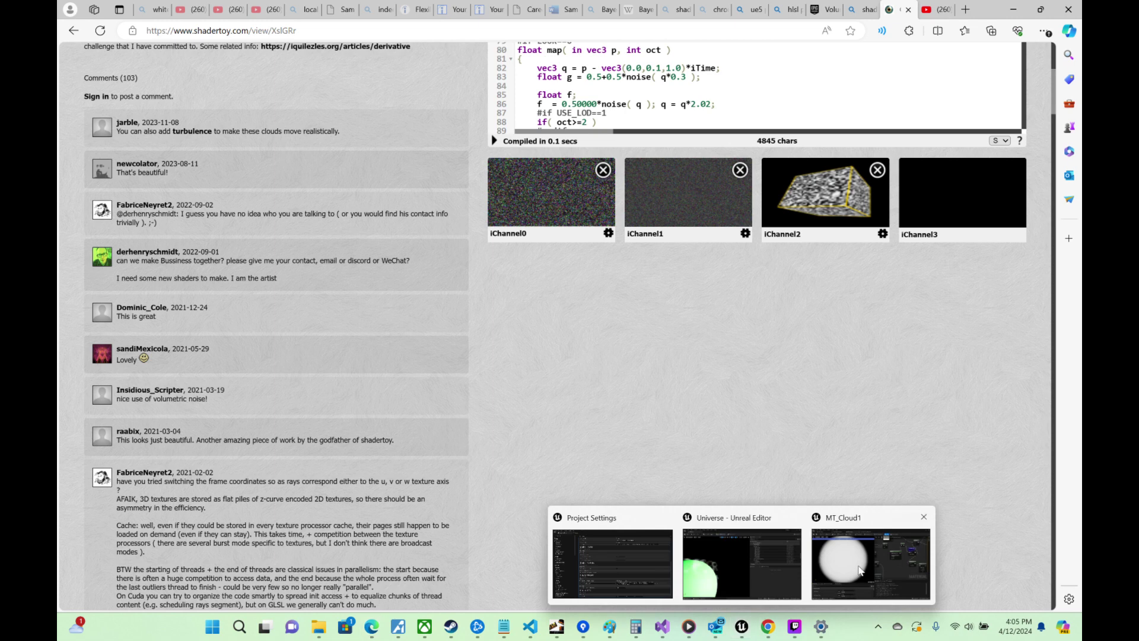
pyautogui.click(860, 571)
pyautogui.scroll(2, 694, 320)
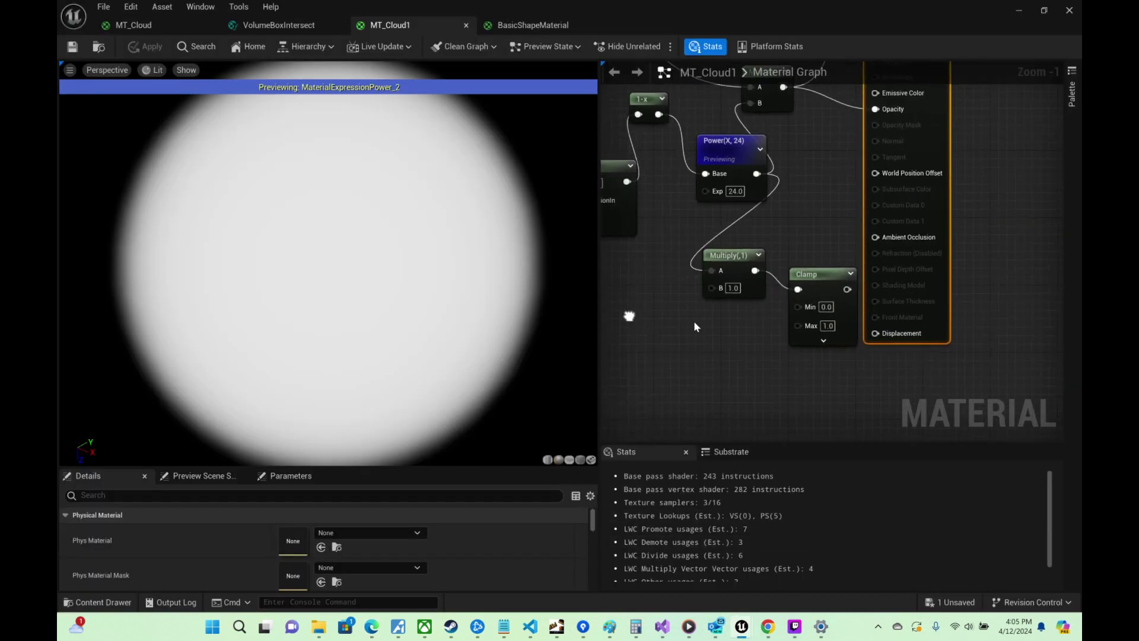
pyautogui.click(1018, 11)
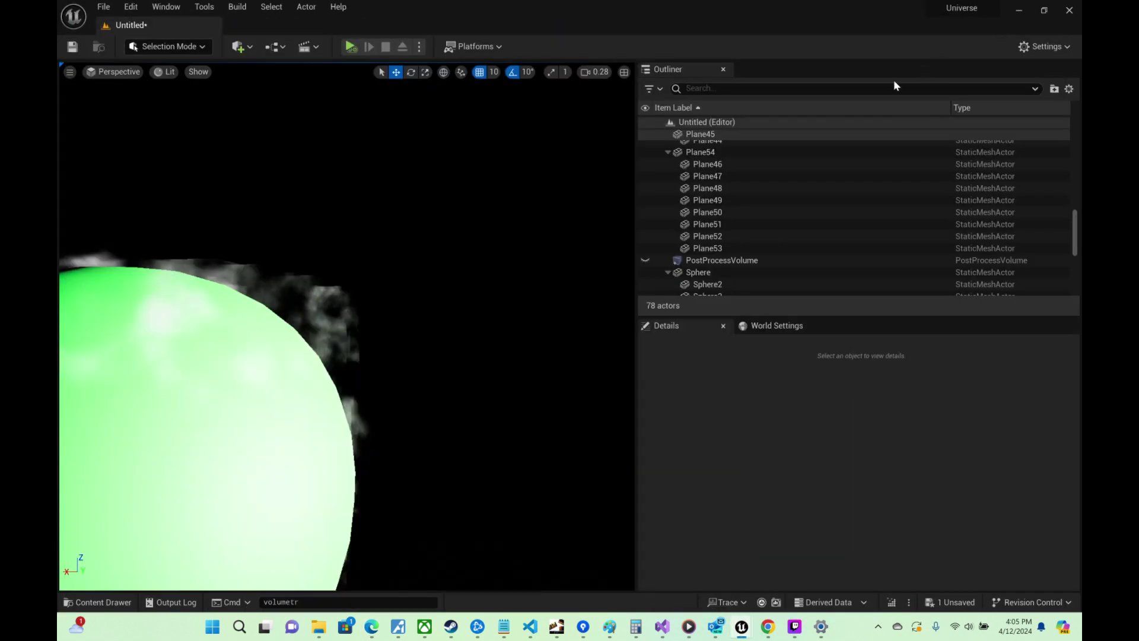
pyautogui.moveTo(347, 326); pyautogui.dragTo(270, 344, button='right')
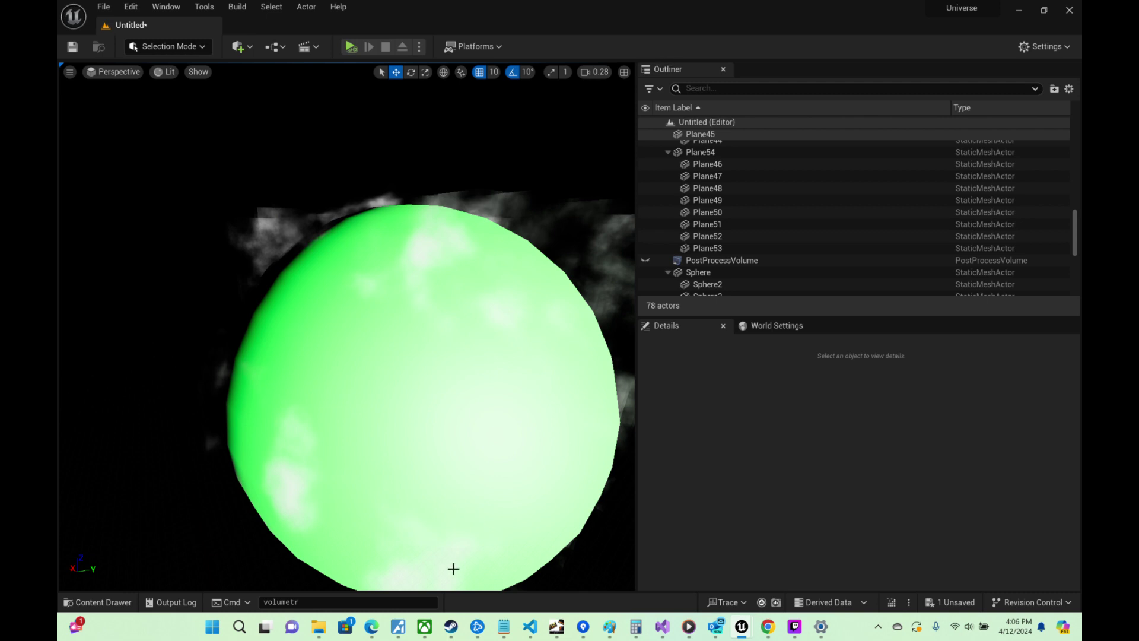
# Step: Return to Shadertoy in Edge and open the Cloud raymarching shader from the "cloud" search results
pyautogui.click(372, 627)
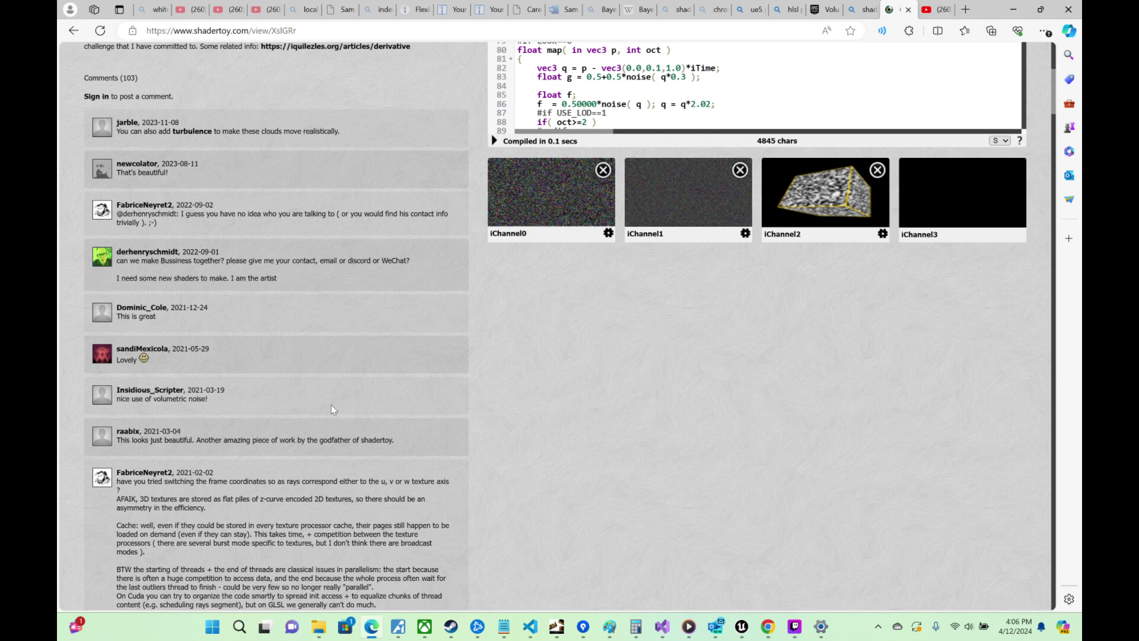
pyautogui.hotkey('alt', 'Left')
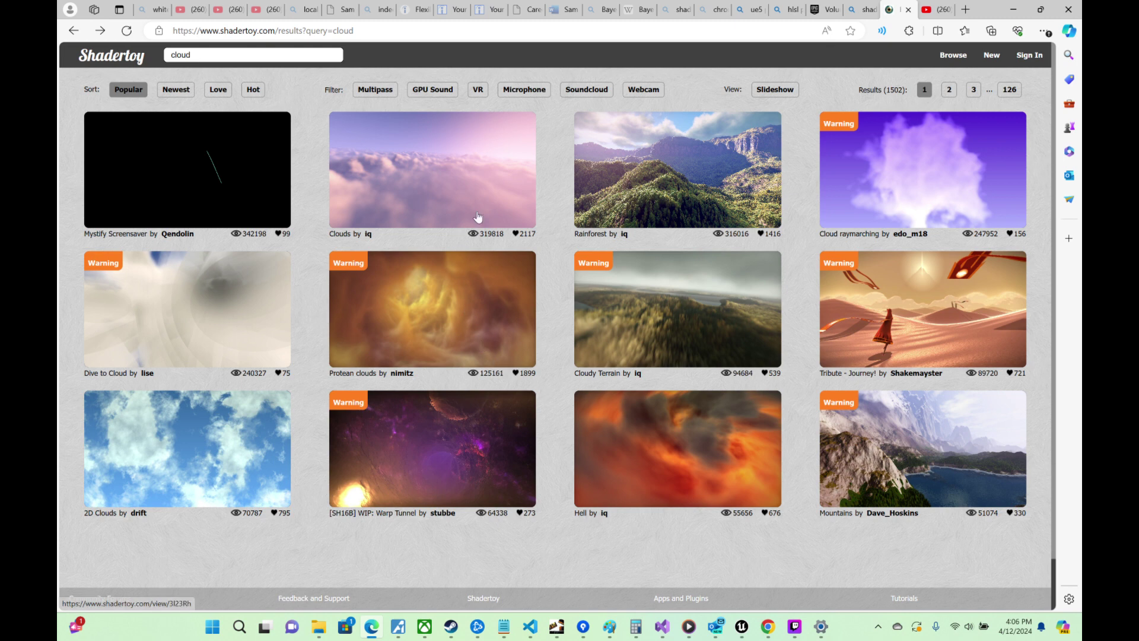
pyautogui.click(896, 209)
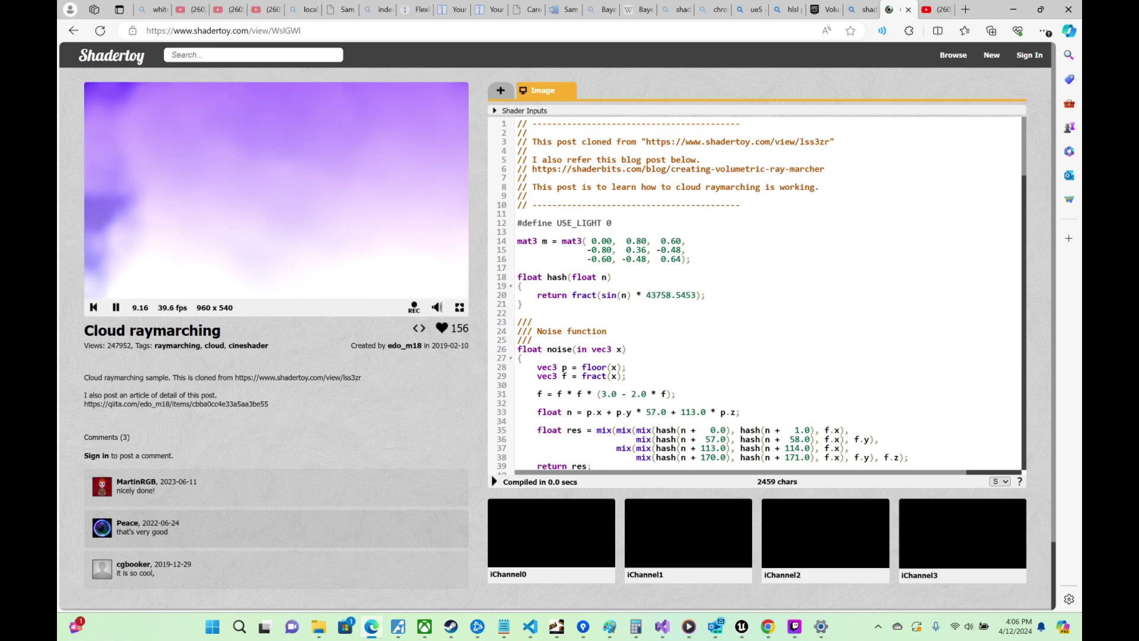
# Step: Search the web for "procedurally generated vdb data", reusing the browser tab with the earlier Shadertoy search
pyautogui.click(504, 31)
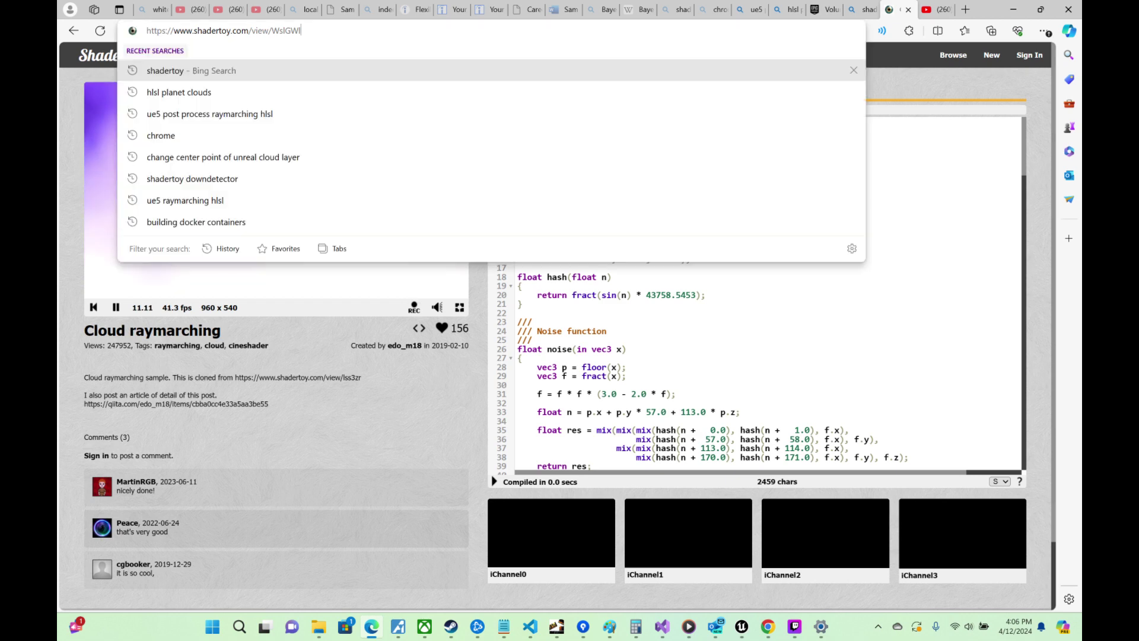
pyautogui.moveTo(303, 31); pyautogui.dragTo(146, 32)
pyautogui.click(861, 10)
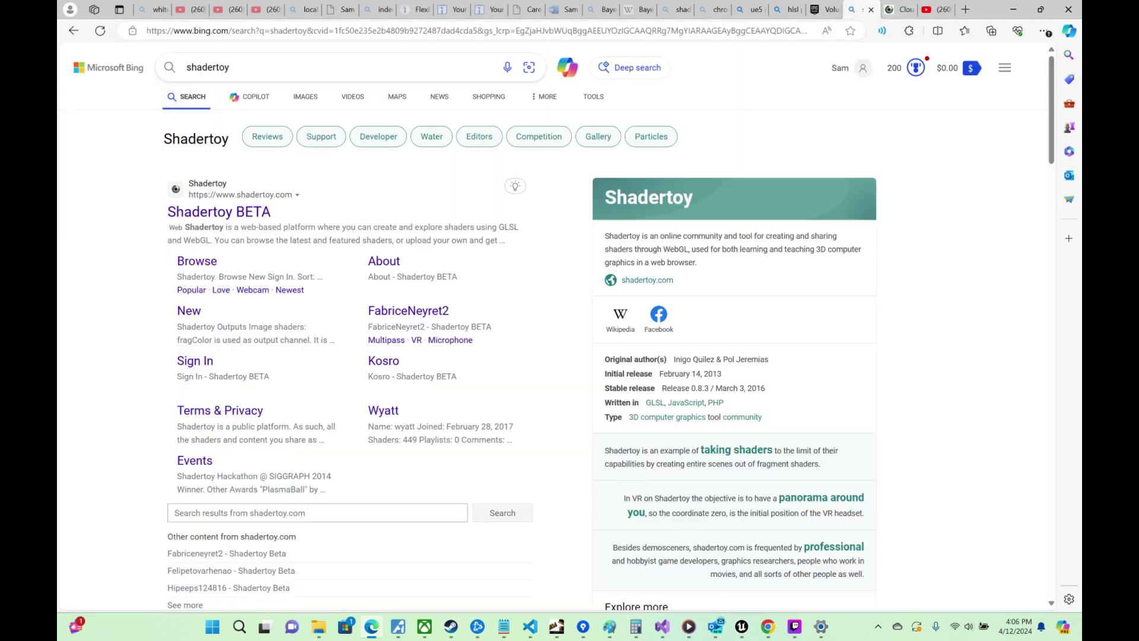
pyautogui.hotkey('ctrl', 'l')
pyautogui.write('proce')
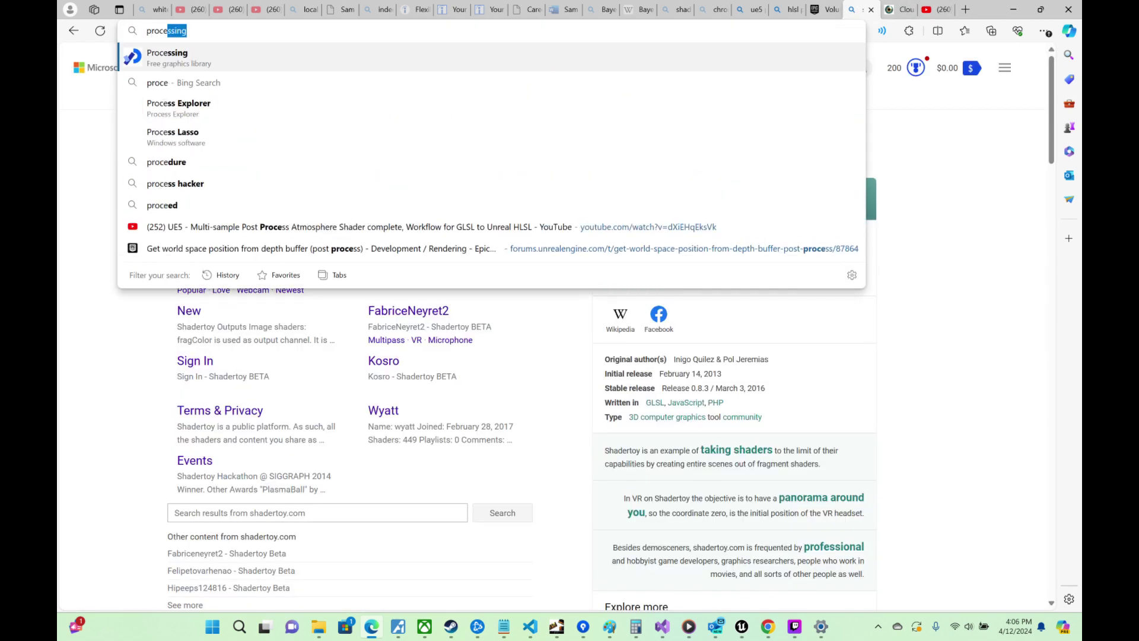
pyautogui.write('durally gener')
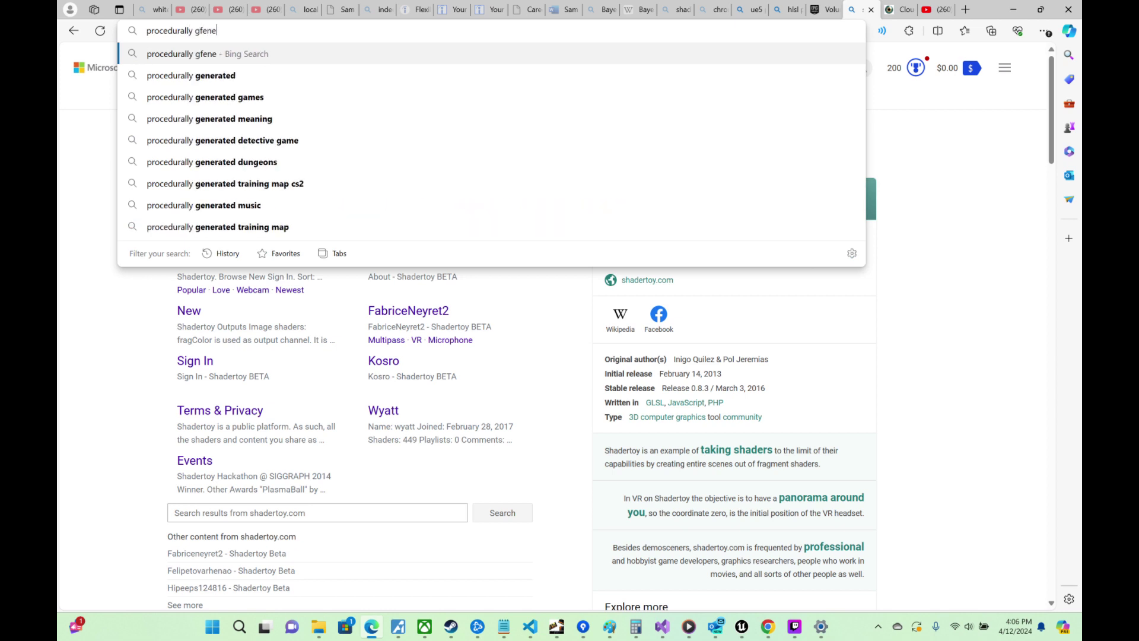
pyautogui.write('ated vd')
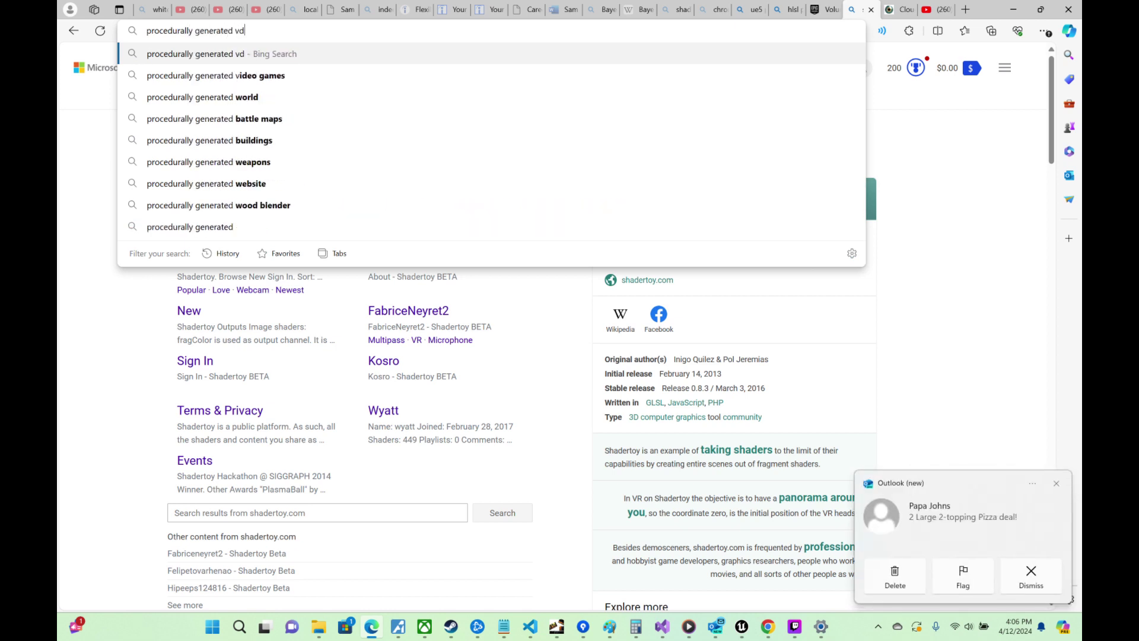
pyautogui.write('b datat')
pyautogui.press('Return')
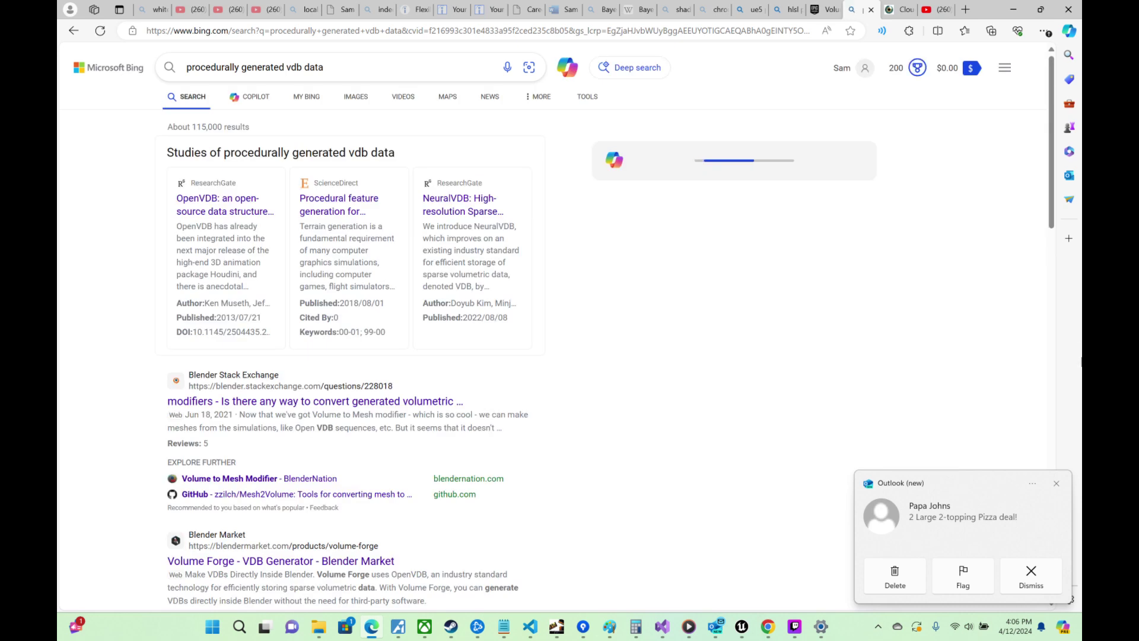
# Step: Dismiss the Outlook notification and look through the web results for procedurally generated VDB data
pyautogui.click(1060, 485)
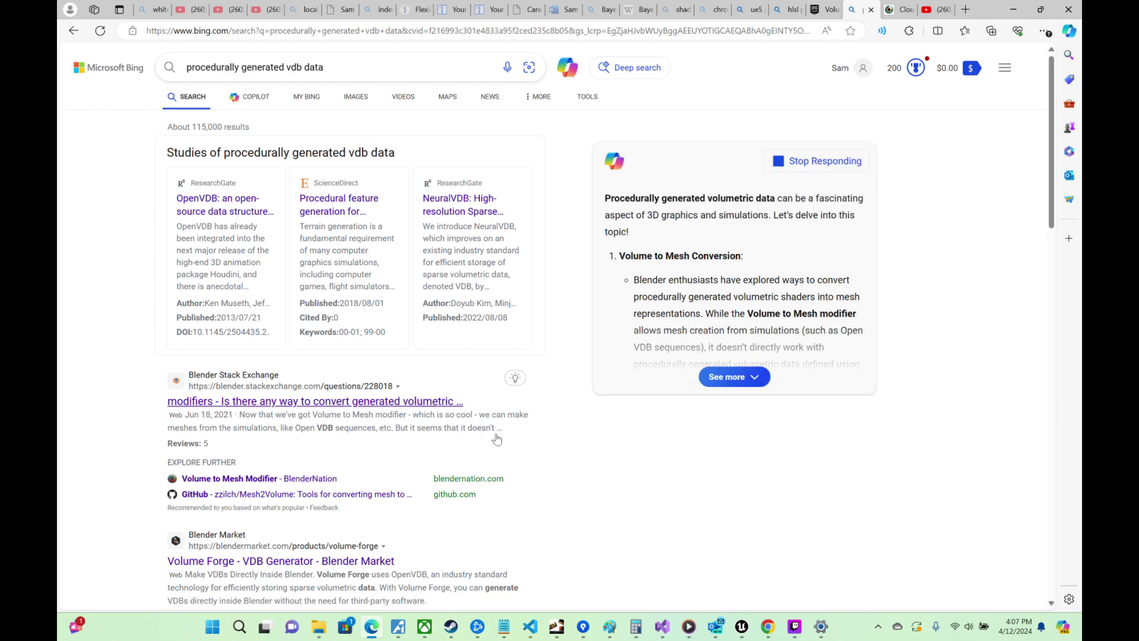
pyautogui.scroll(-3, 501, 426)
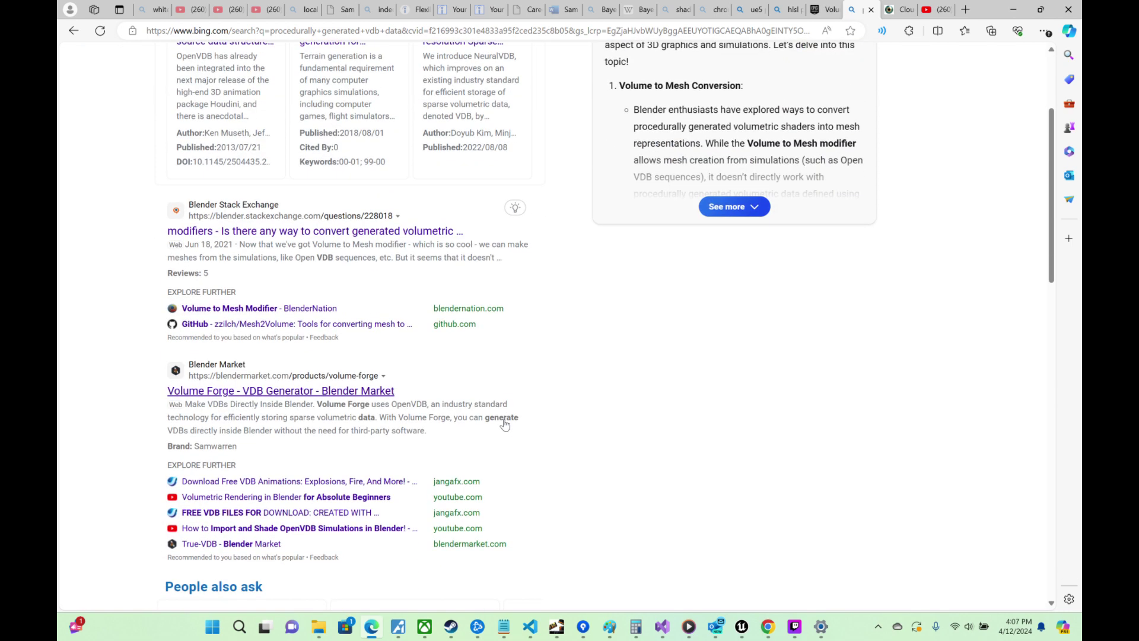
pyautogui.scroll(-3, 506, 423)
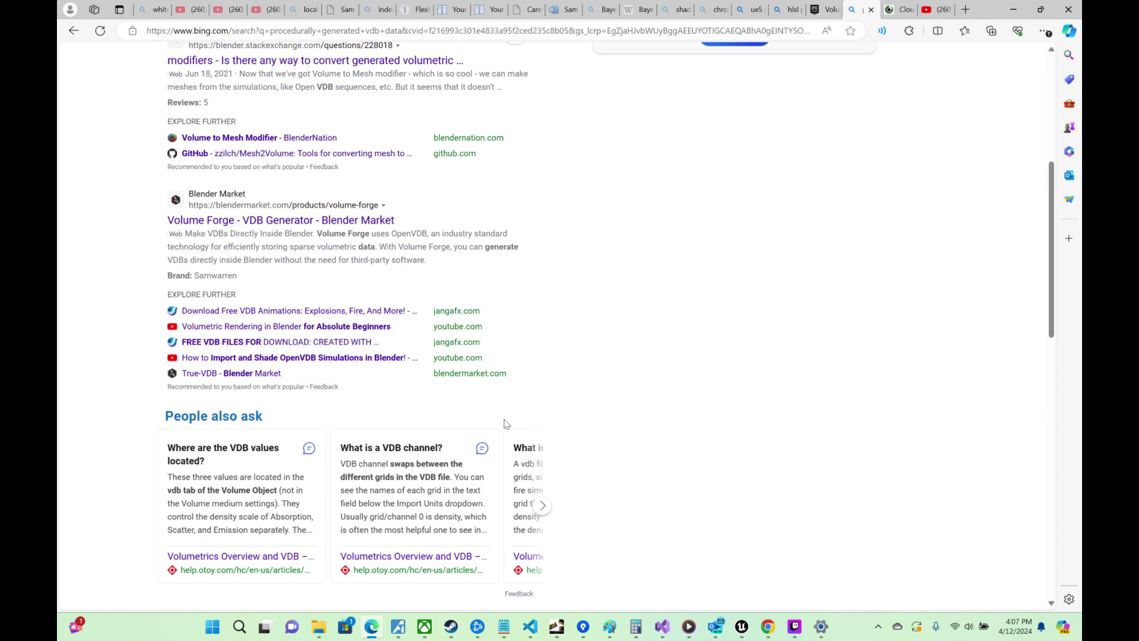
pyautogui.scroll(6, 498, 354)
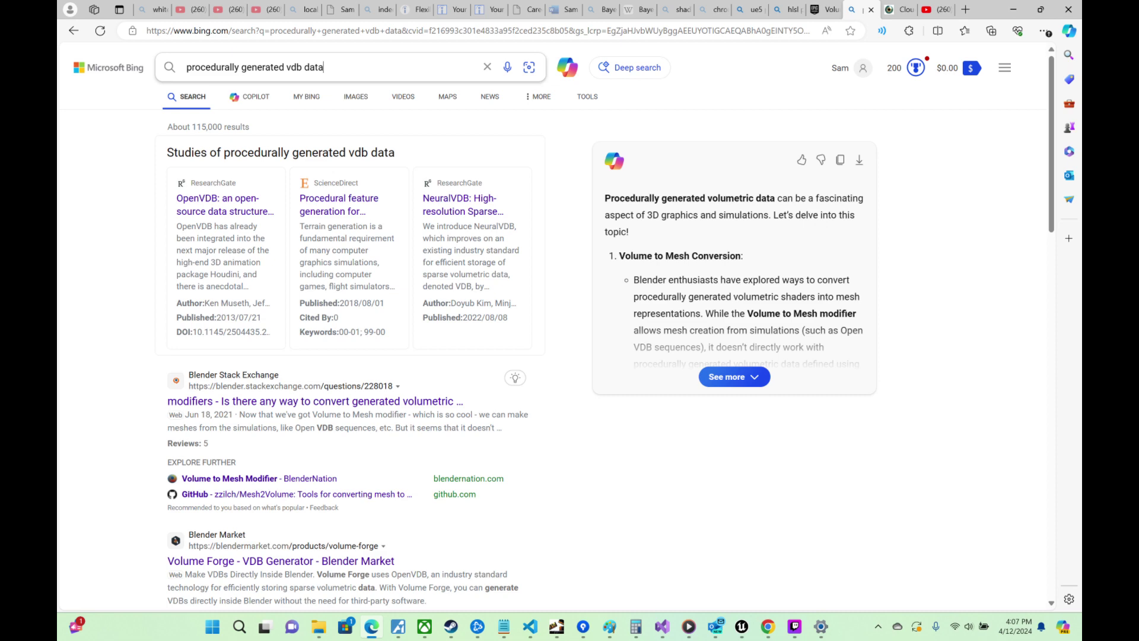
# Step: Change the web search to "procedurally generated sparse volume data" and look through its results
pyautogui.hotkey('ctrl', 'shift', 'Left')
pyautogui.hotkey('ctrl', 'shift', 'Left')
pyautogui.write('sparse')
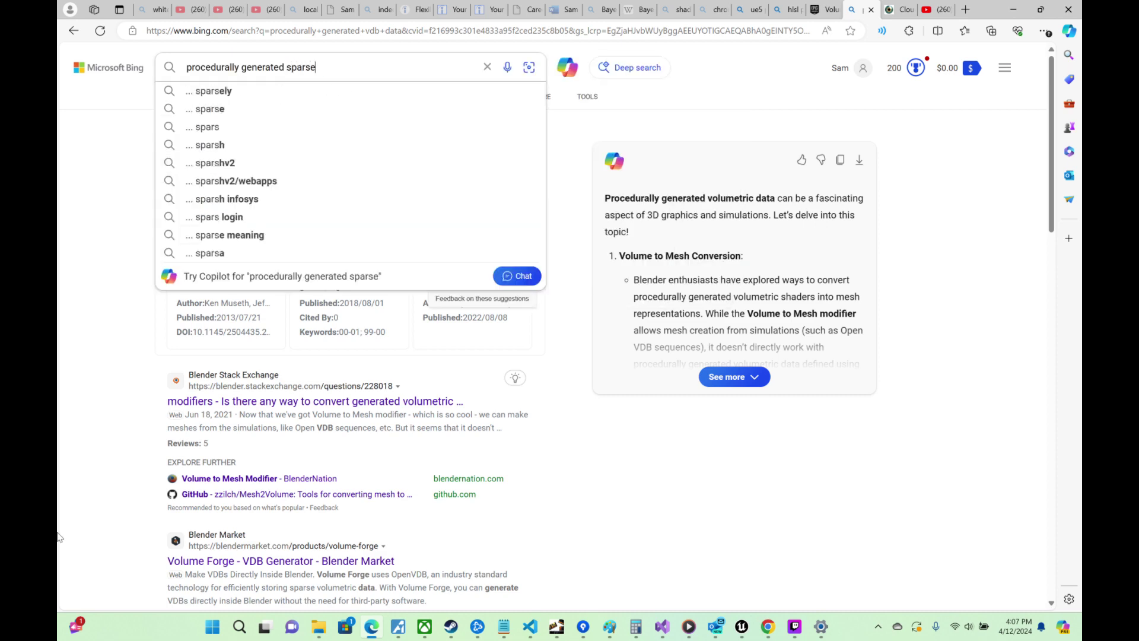
pyautogui.write(' volume data')
pyautogui.press('Return')
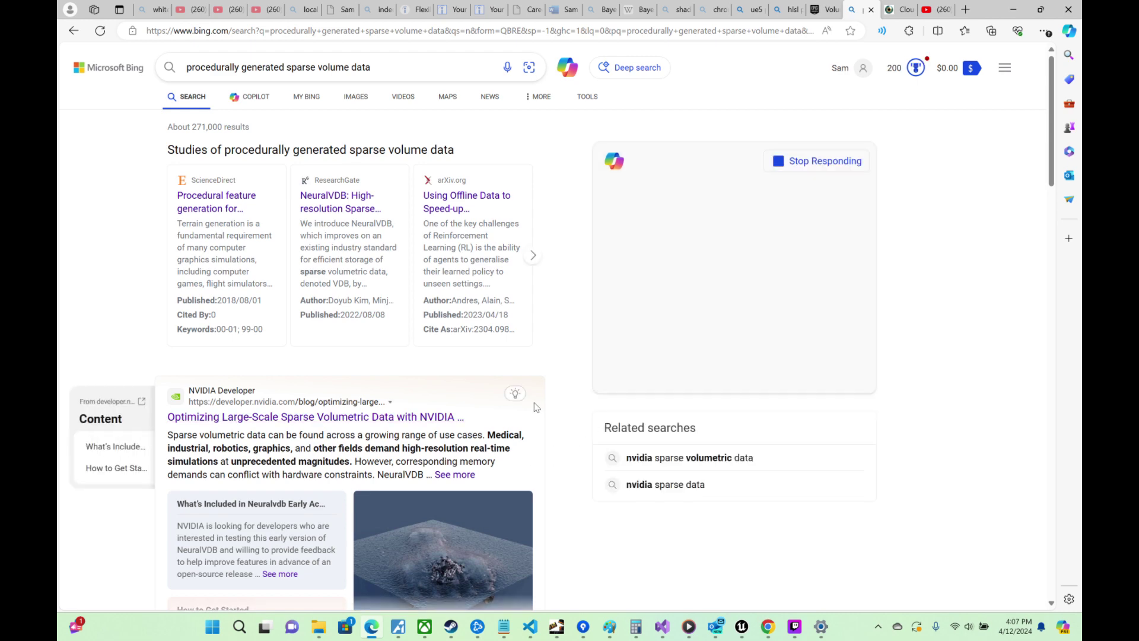
pyautogui.scroll(-8, 536, 407)
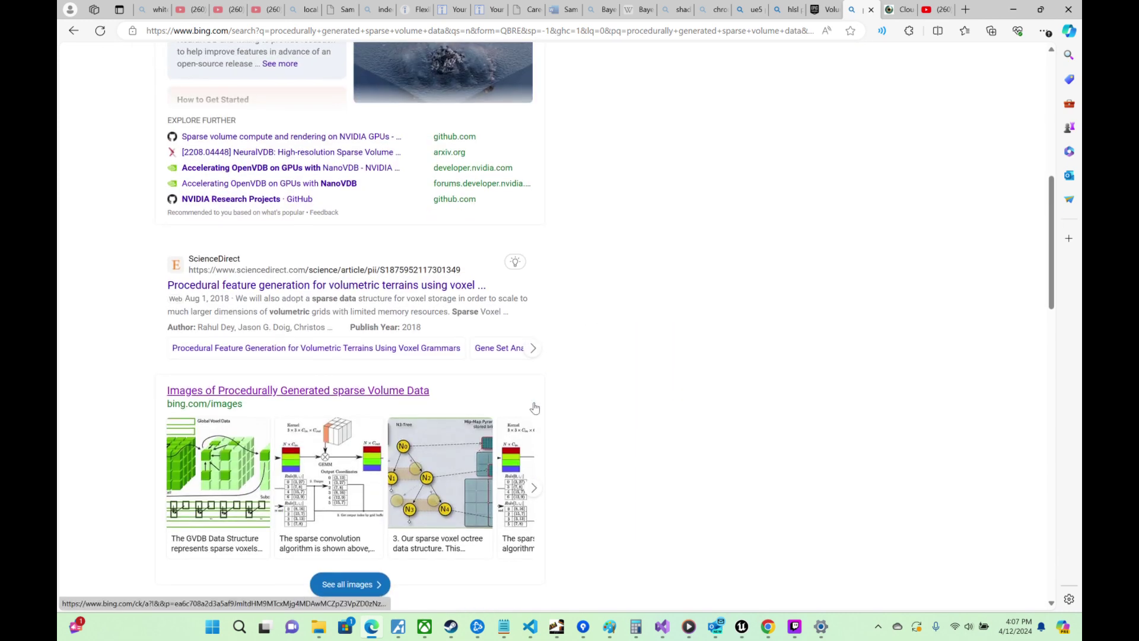
pyautogui.scroll(-4, 535, 408)
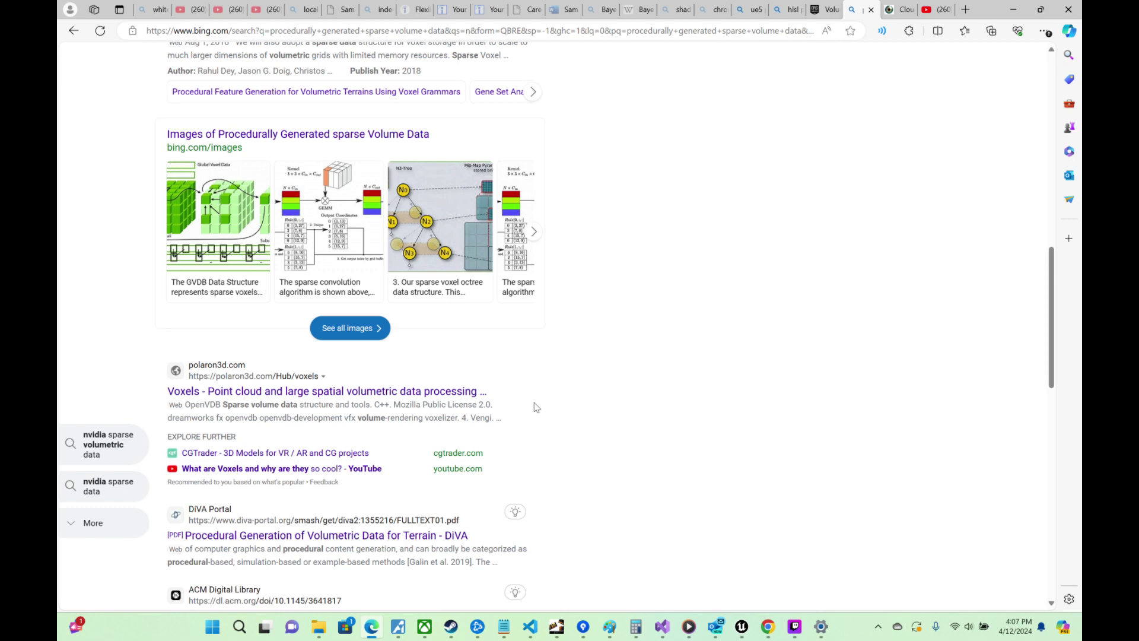
pyautogui.scroll(-4, 536, 407)
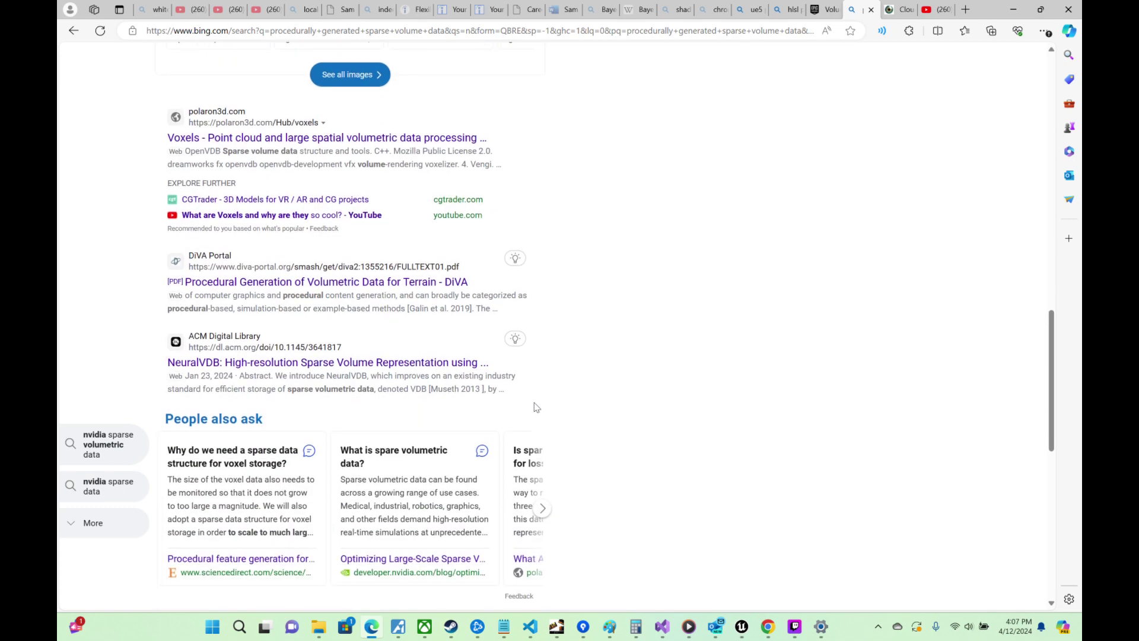
pyautogui.scroll(-8, 536, 407)
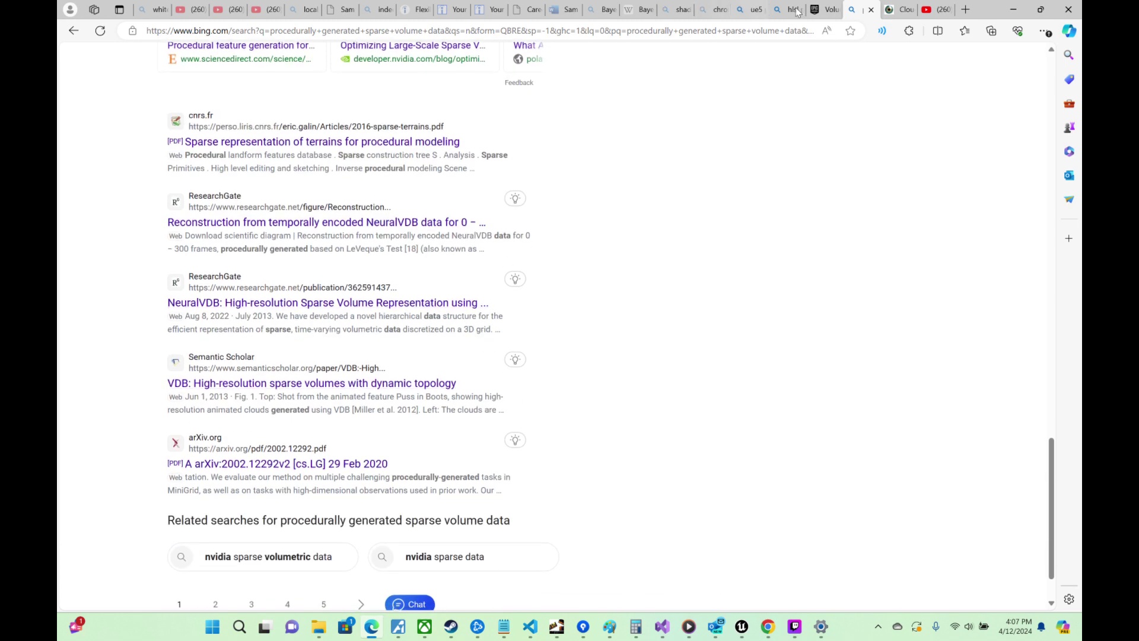
# Step: Switch to the Cloud raymarching shader on Shadertoy, examine its raymarching loop code, and go back to the "cloud" search results
pyautogui.click(899, 9)
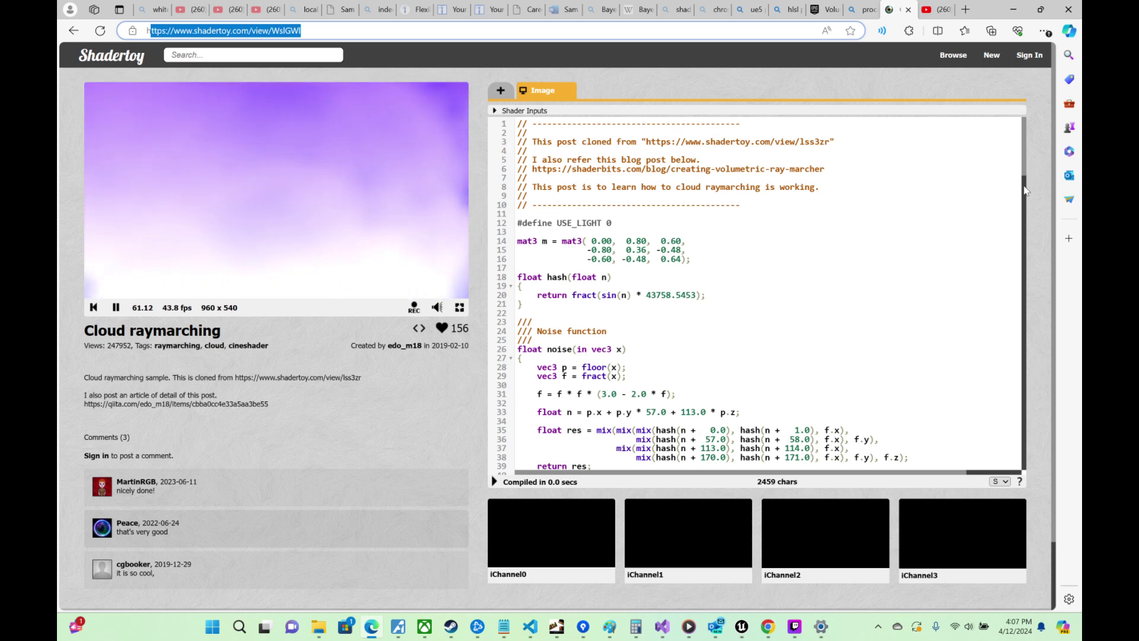
pyautogui.moveTo(1025, 190); pyautogui.dragTo(1014, 369)
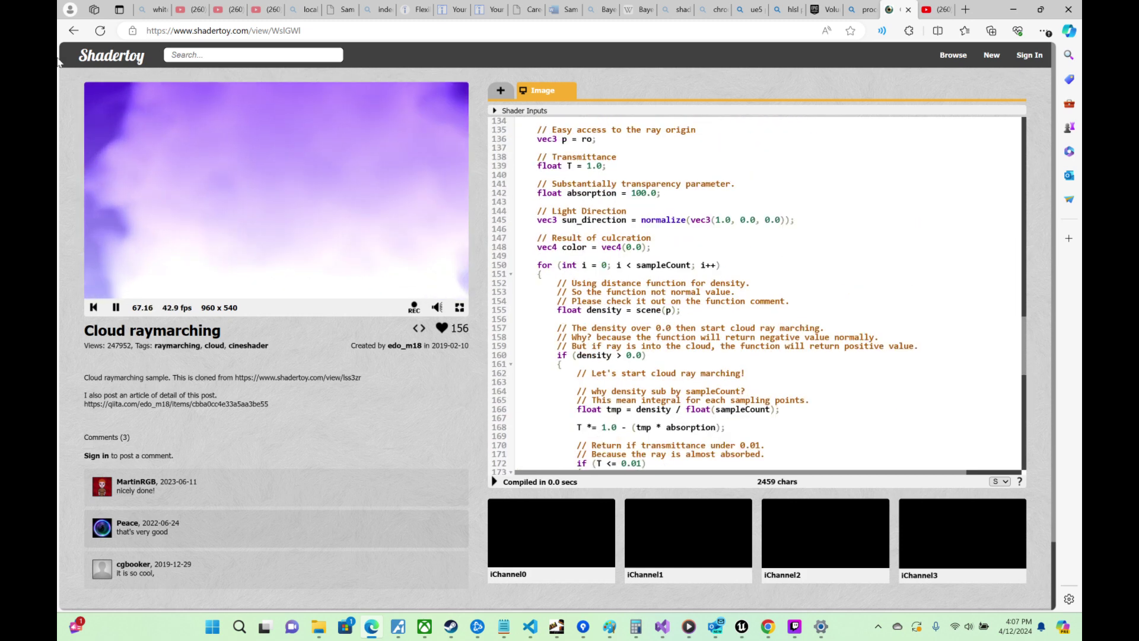
pyautogui.hotkey('alt', 'Left')
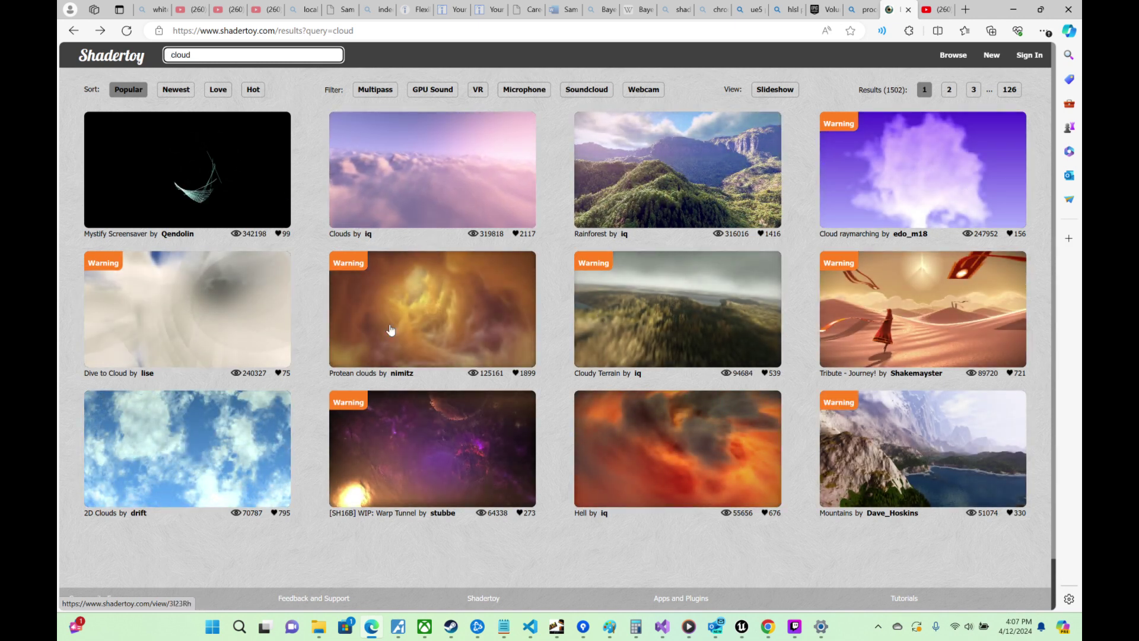
# Step: Open the Cloud Ten shader from the second page of "cloud" results and examine its source code and interactive preview
pyautogui.click(949, 90)
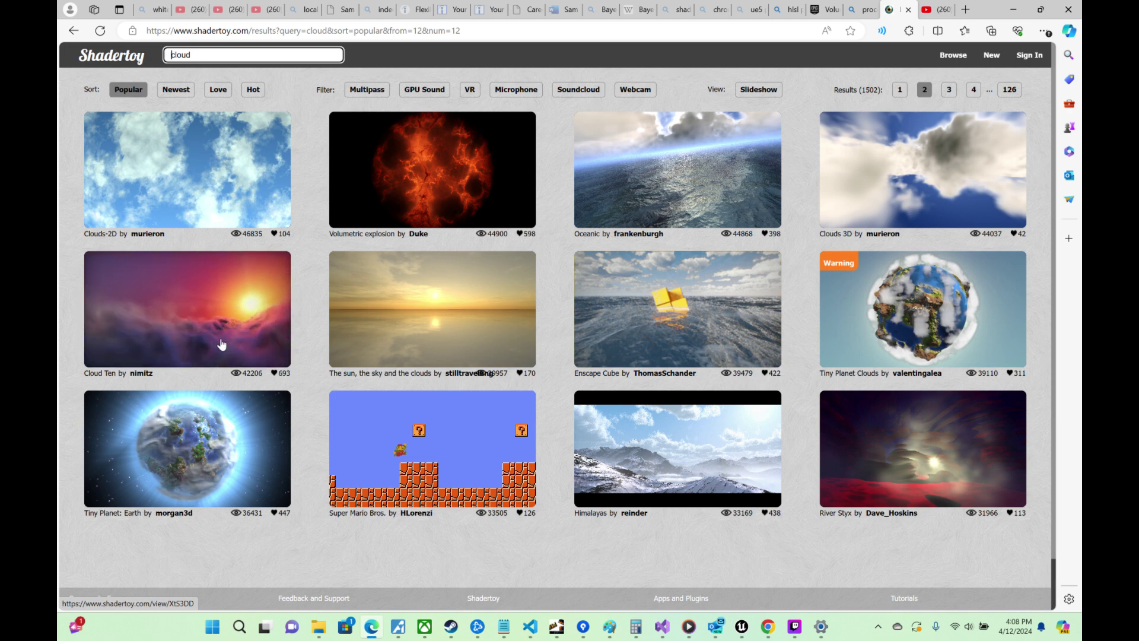
pyautogui.click(270, 350)
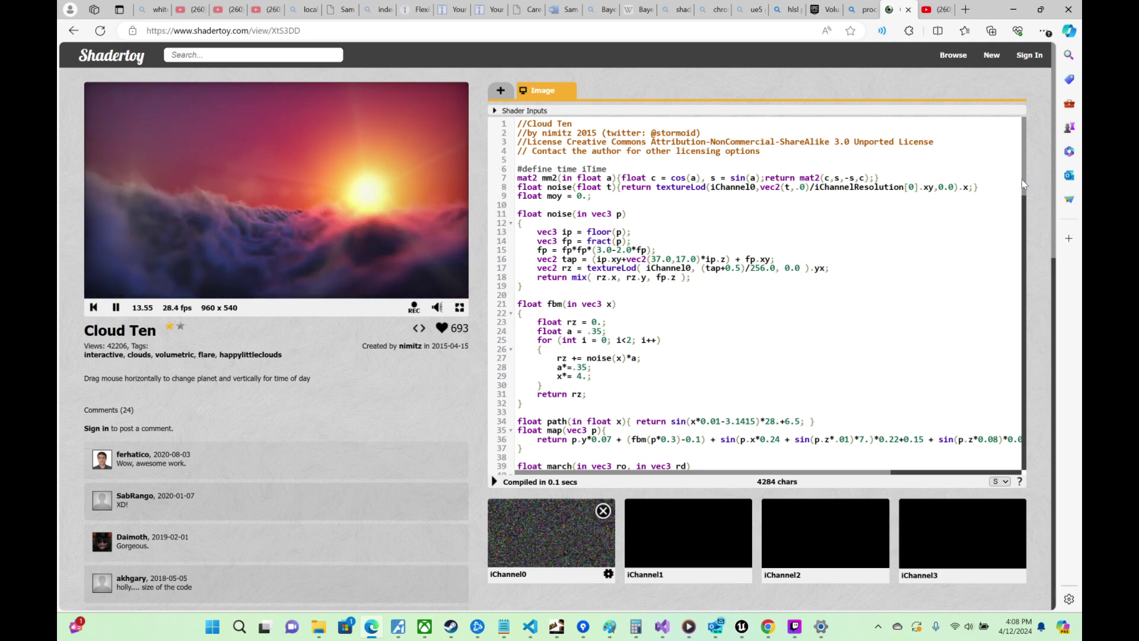
pyautogui.scroll(-2, 1018, 229)
pyautogui.scroll(-14, 1018, 229)
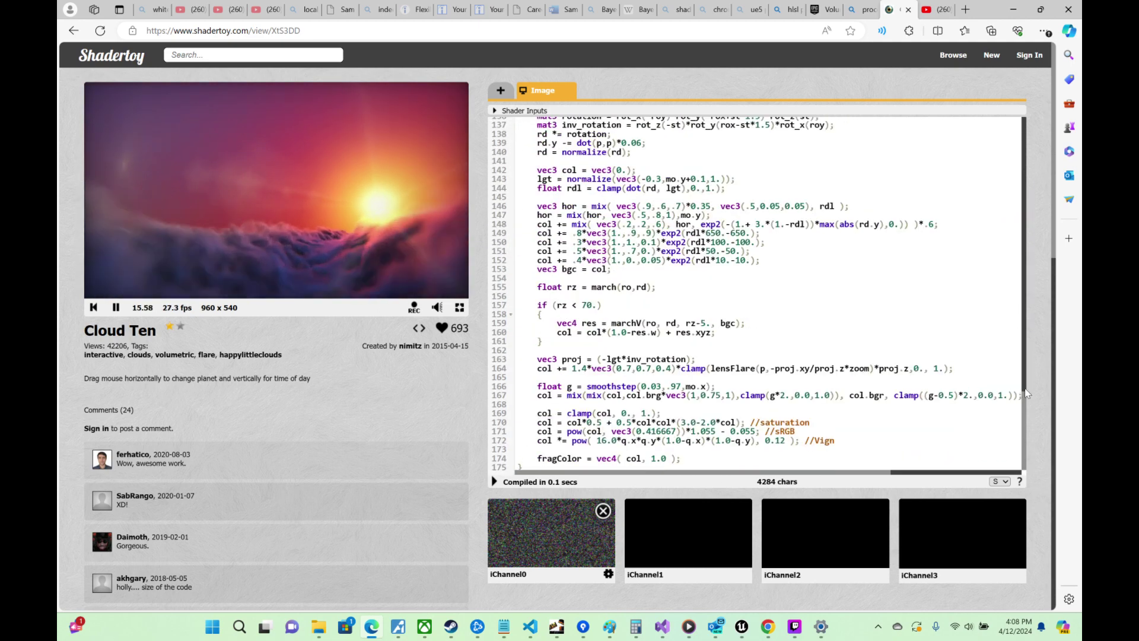
pyautogui.scroll(16, 994, 213)
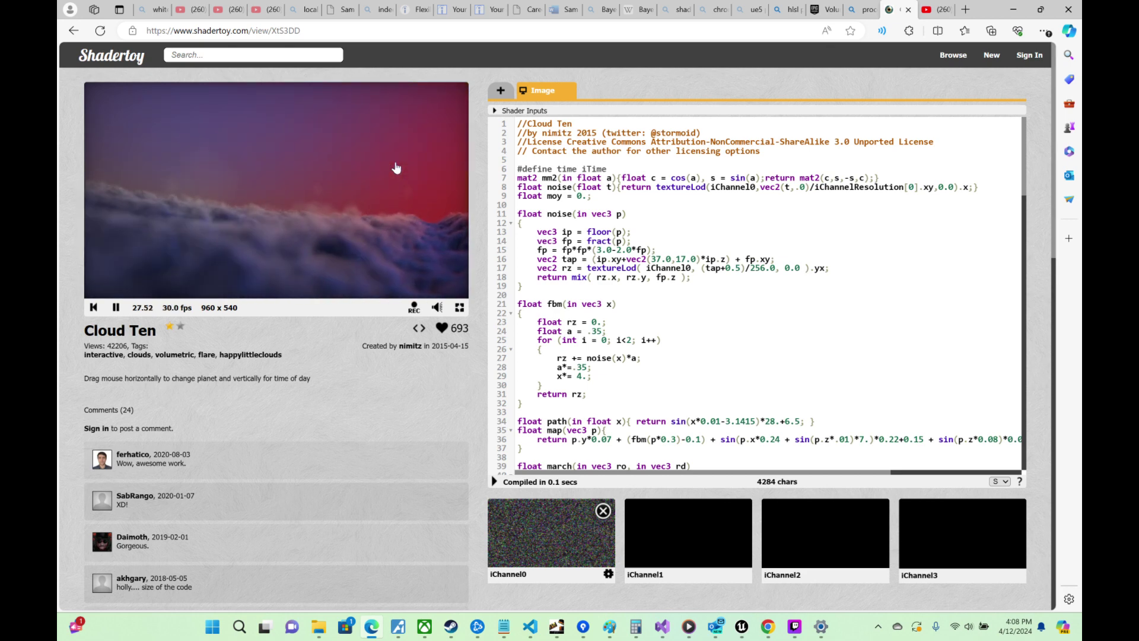
pyautogui.click(397, 168)
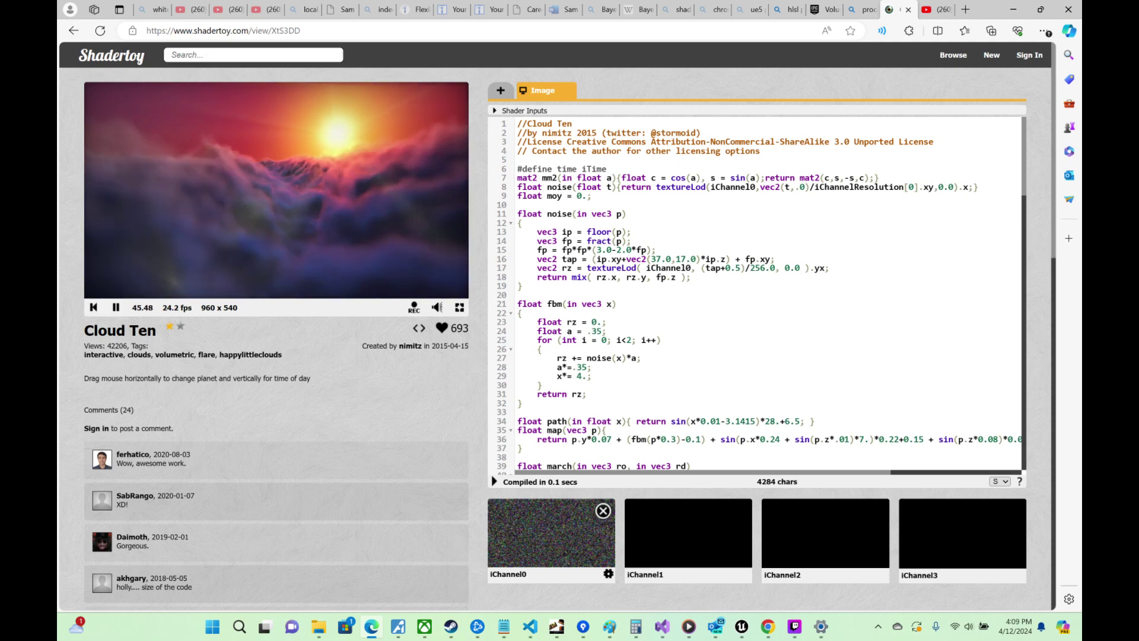
pyautogui.moveTo(1025, 193); pyautogui.dragTo(1012, 361)
pyautogui.scroll(-1, 1013, 364)
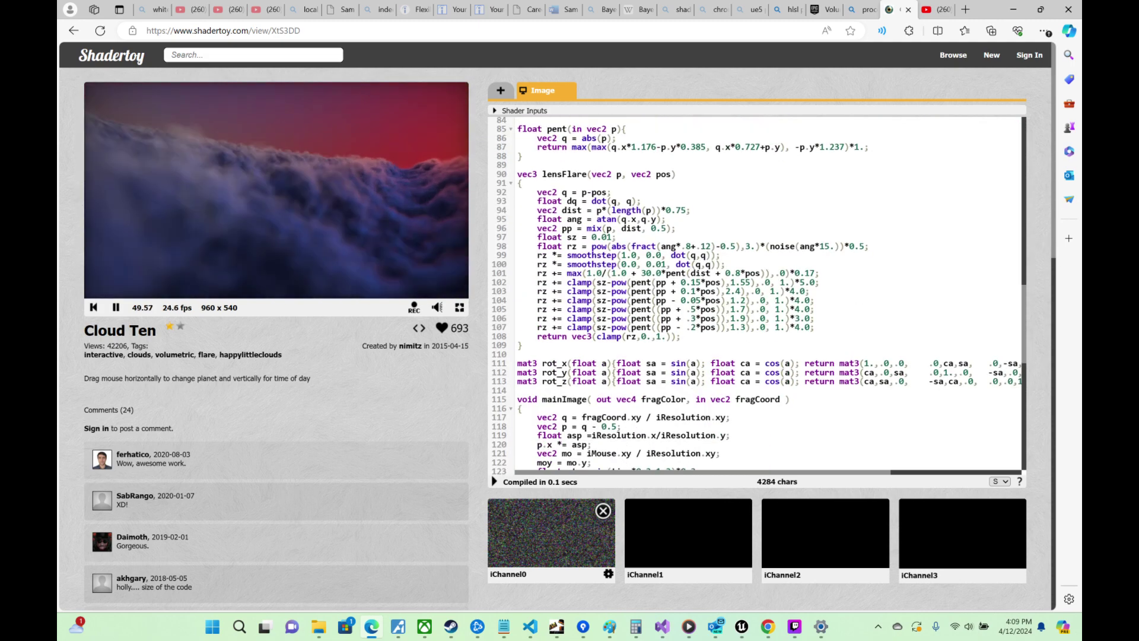
# Step: Search the web for "ue5 raymarch volume texture", reusing the Shadertoy browser tab
pyautogui.click(415, 30)
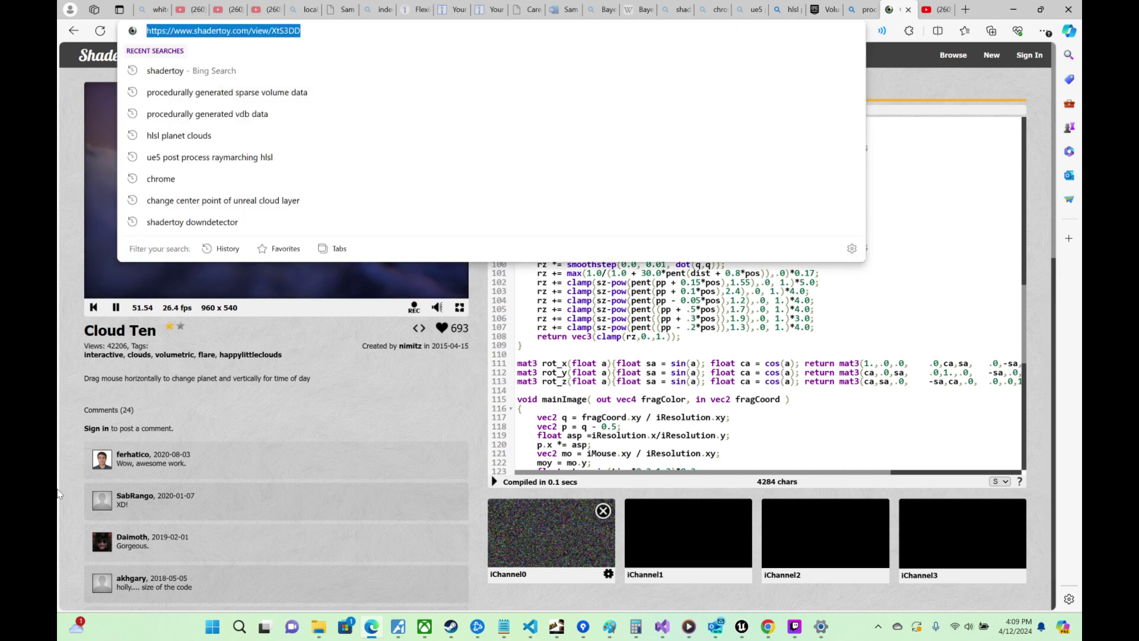
pyautogui.write('ue5 raym')
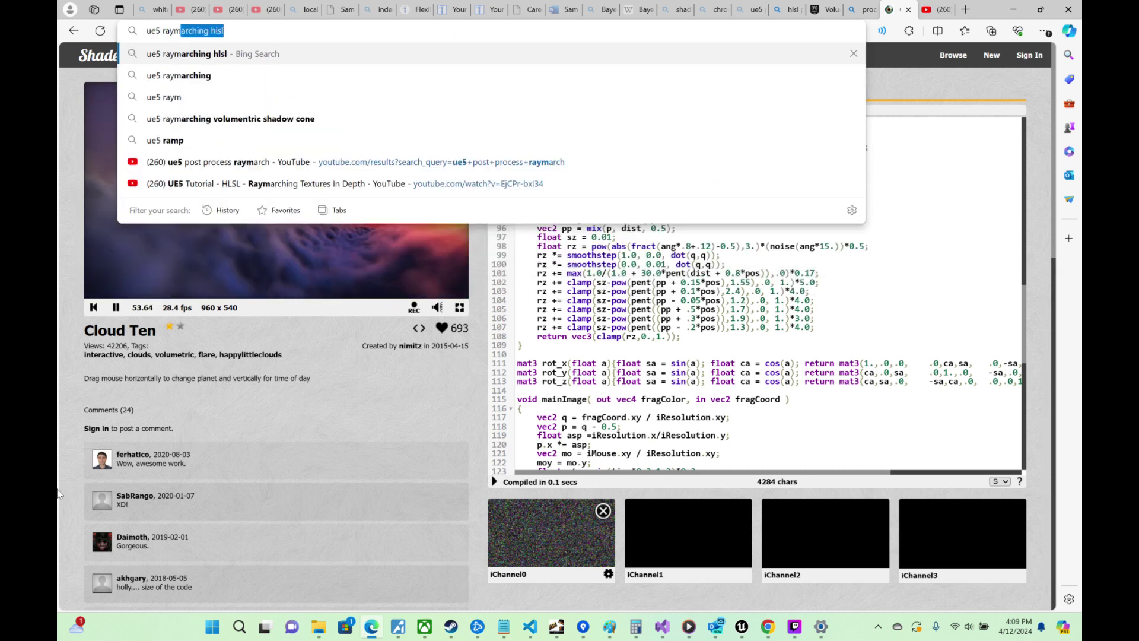
pyautogui.write('arch volume t')
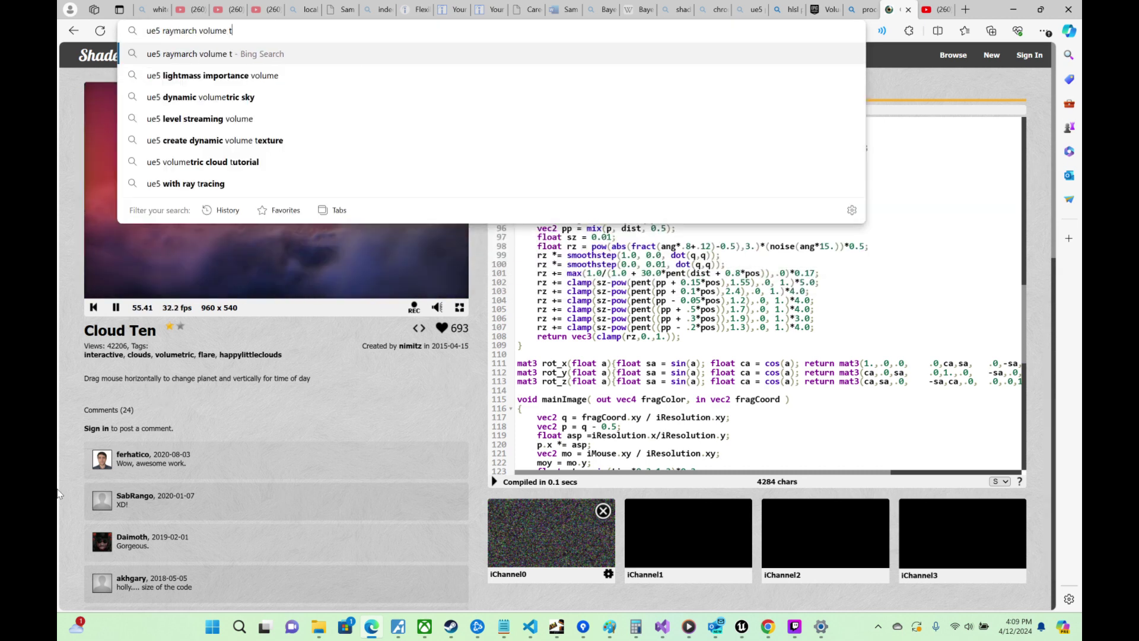
pyautogui.write('exture')
pyautogui.press('Return')
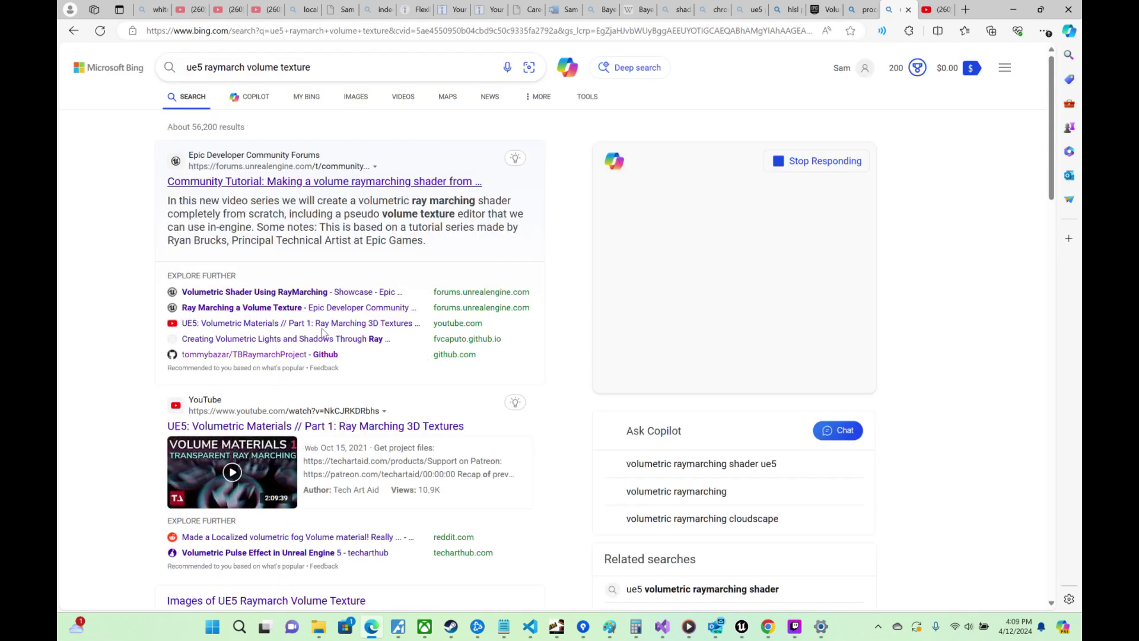
# Step: Open the forum thread on making a volume raymarching shader from scratch in Unreal 5.3 and look through it
pyautogui.click(443, 183)
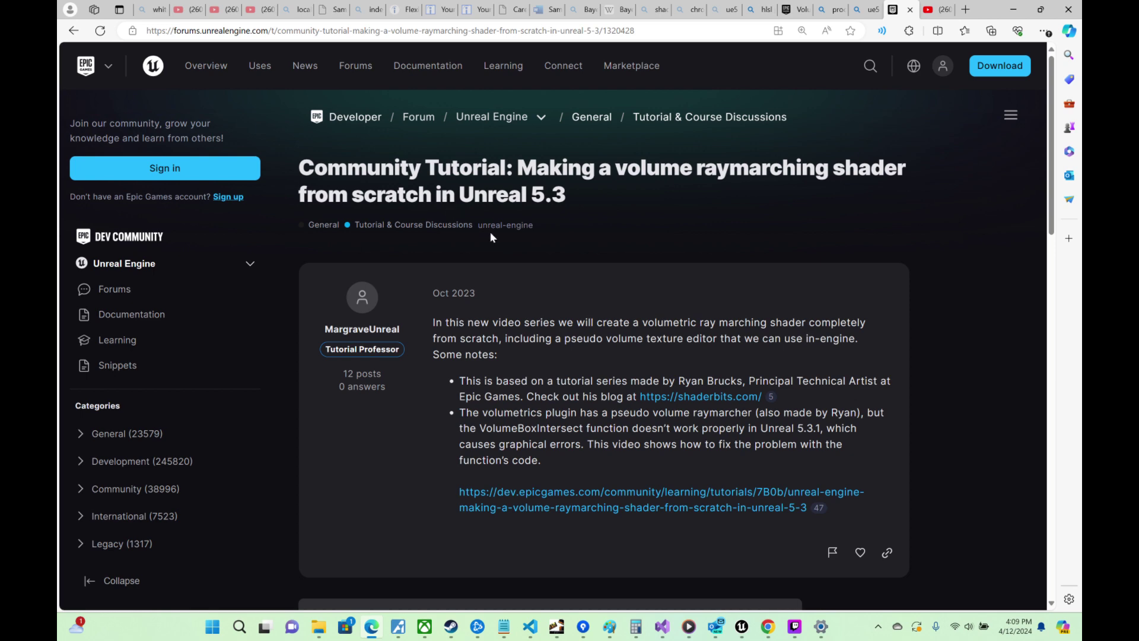
pyautogui.scroll(-2, 500, 244)
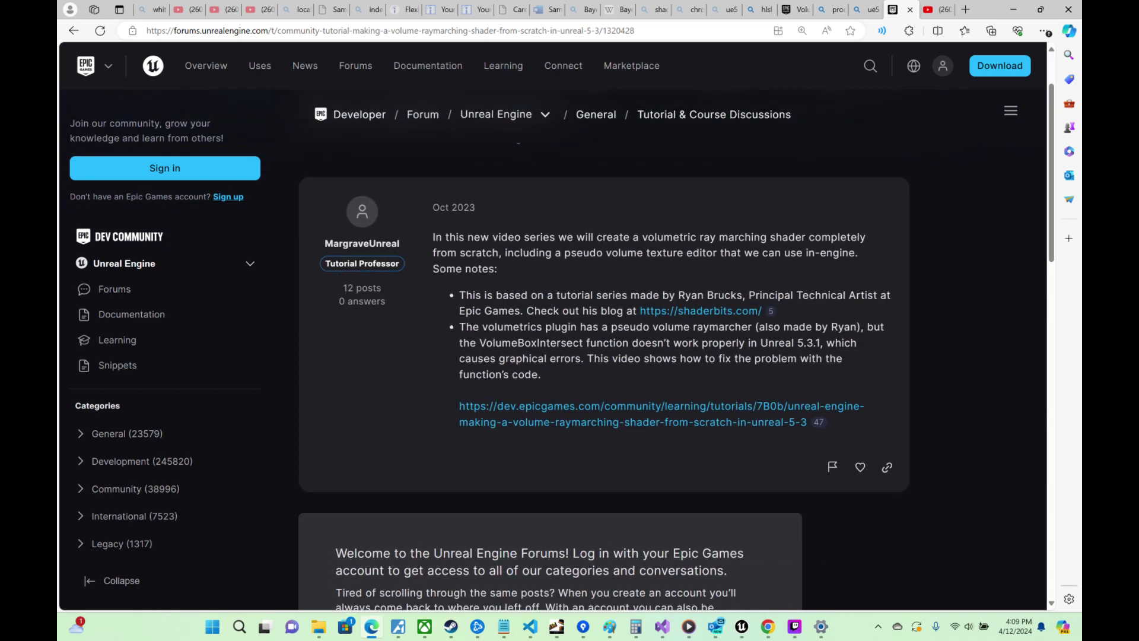
pyautogui.scroll(-8, 499, 245)
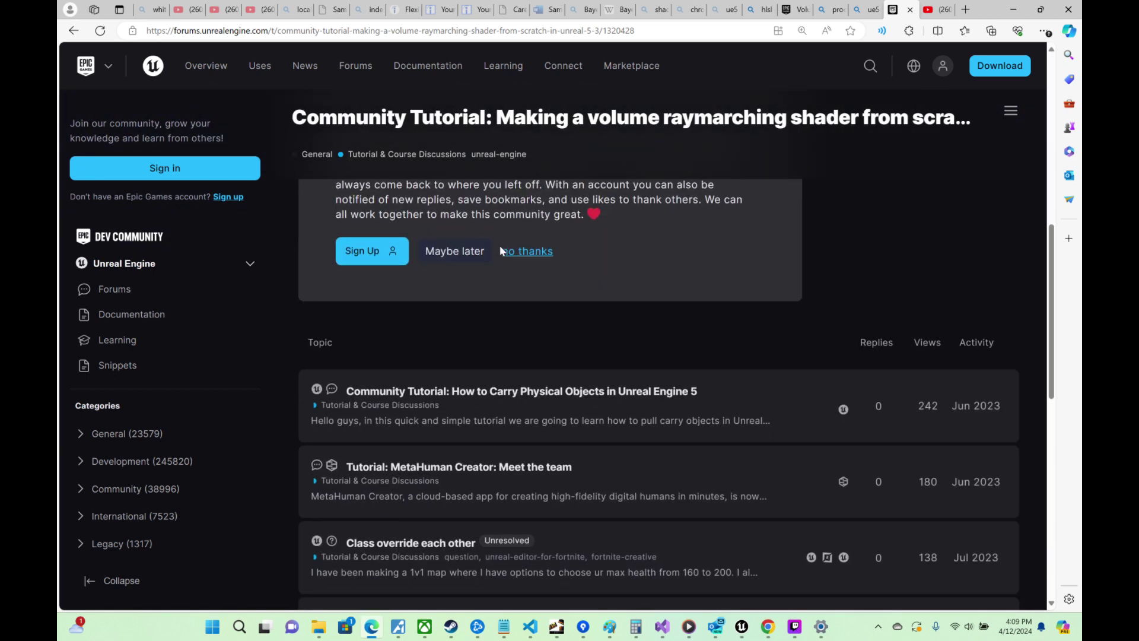
pyautogui.scroll(10, 504, 257)
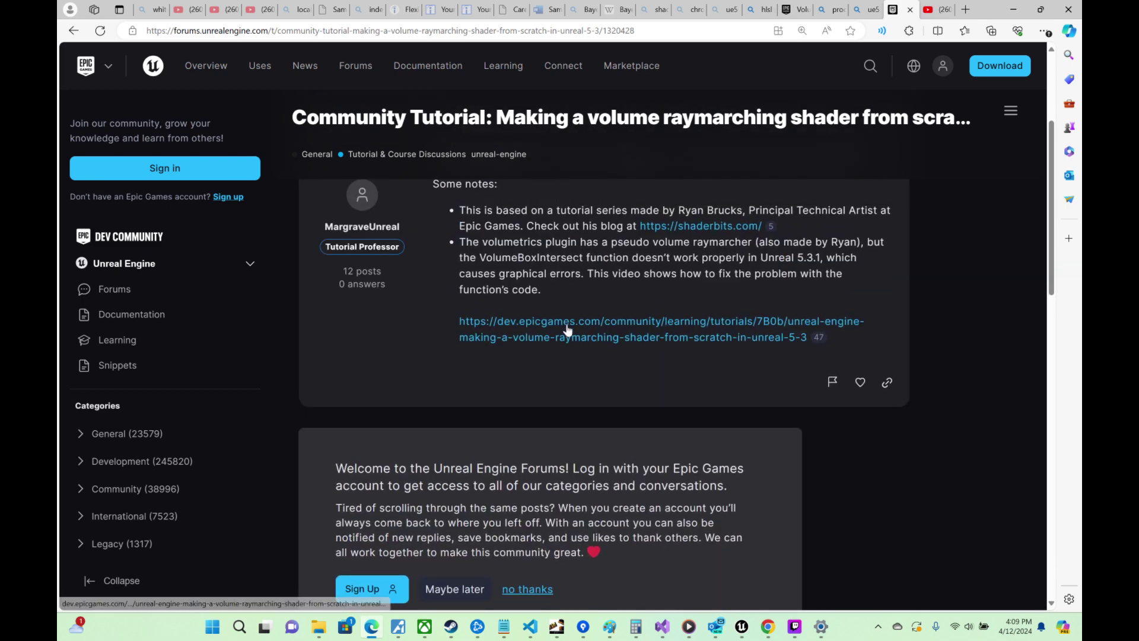
# Step: Open the Epic tutorial page linked in the thread, briefly play its part 1 video, pause it and preview further scenes on the timeline
pyautogui.click(569, 329)
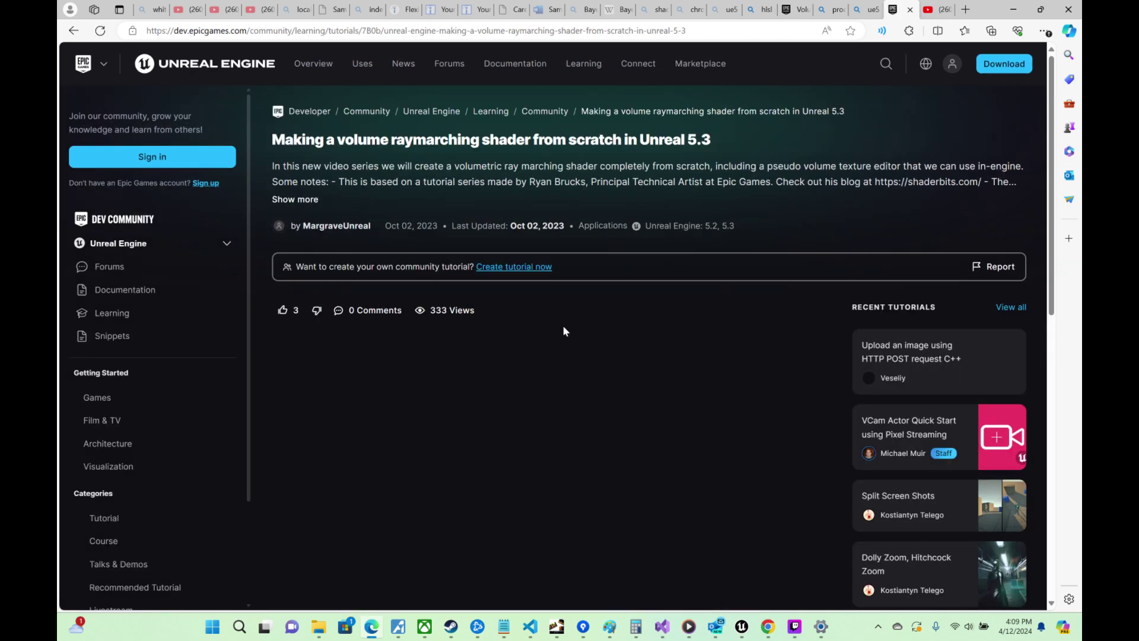
pyautogui.scroll(-4, 560, 325)
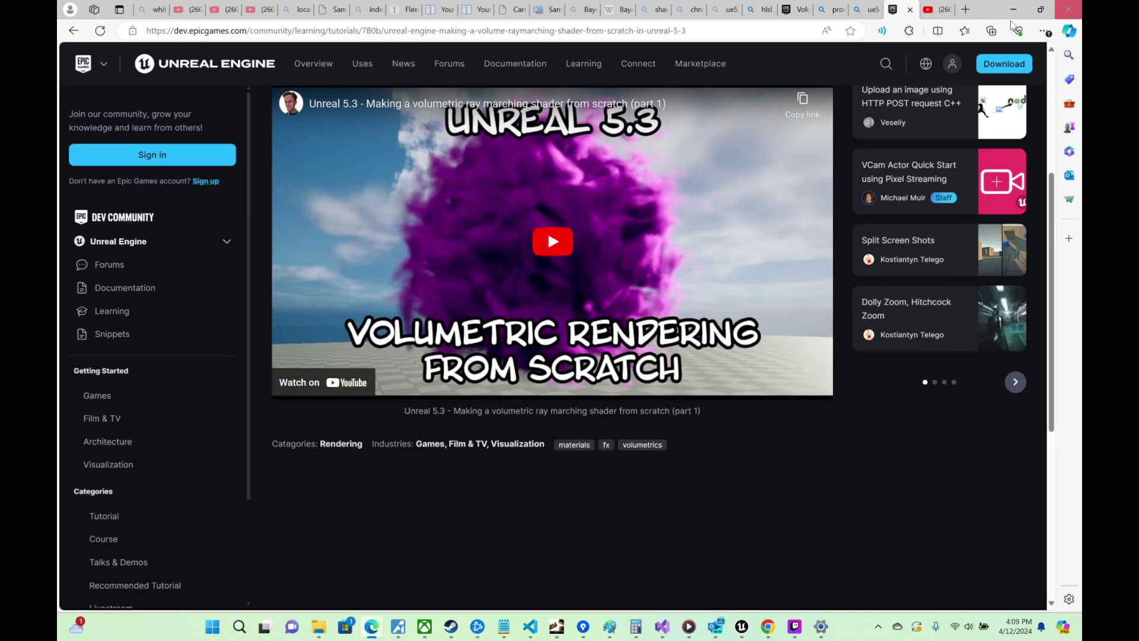
pyautogui.click(606, 248)
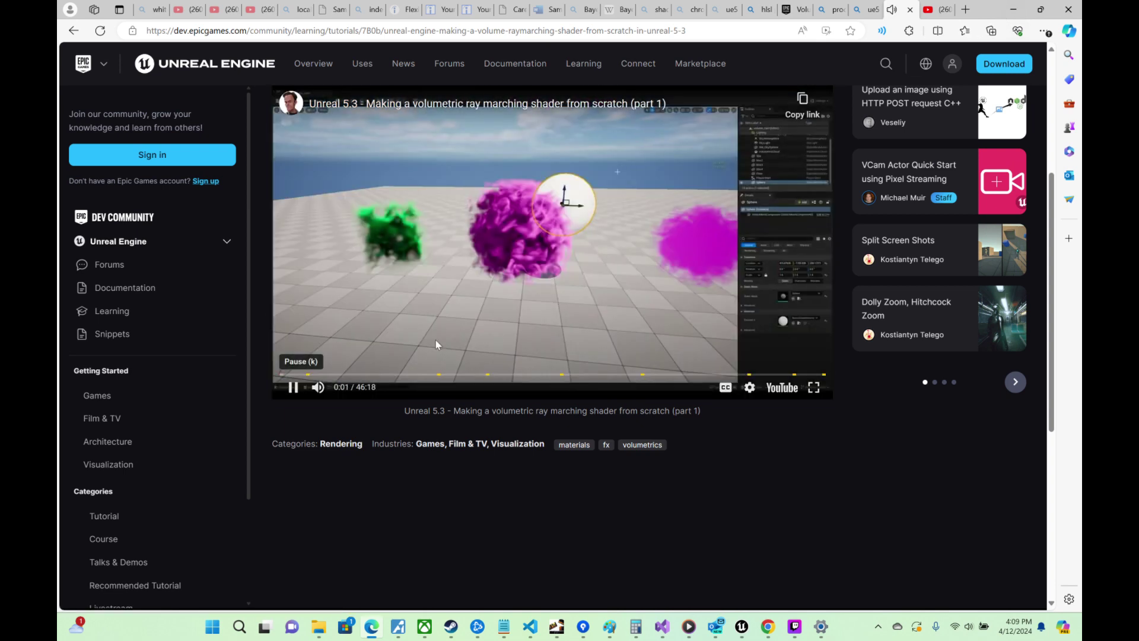
pyautogui.click(394, 301)
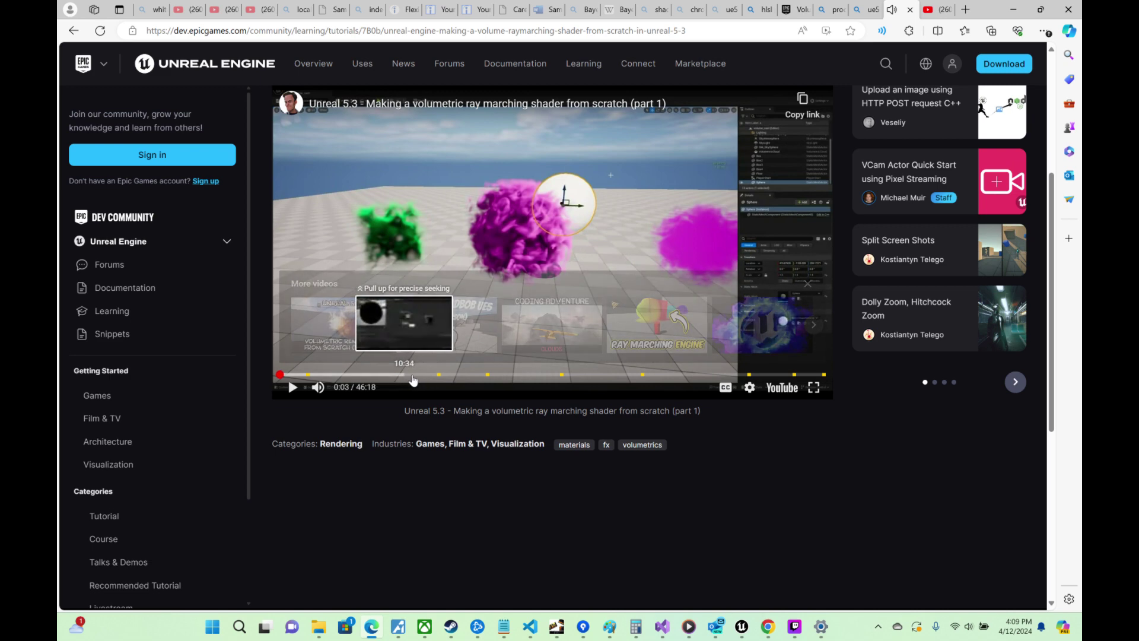
pyautogui.moveTo(441, 383); pyautogui.dragTo(593, 309)
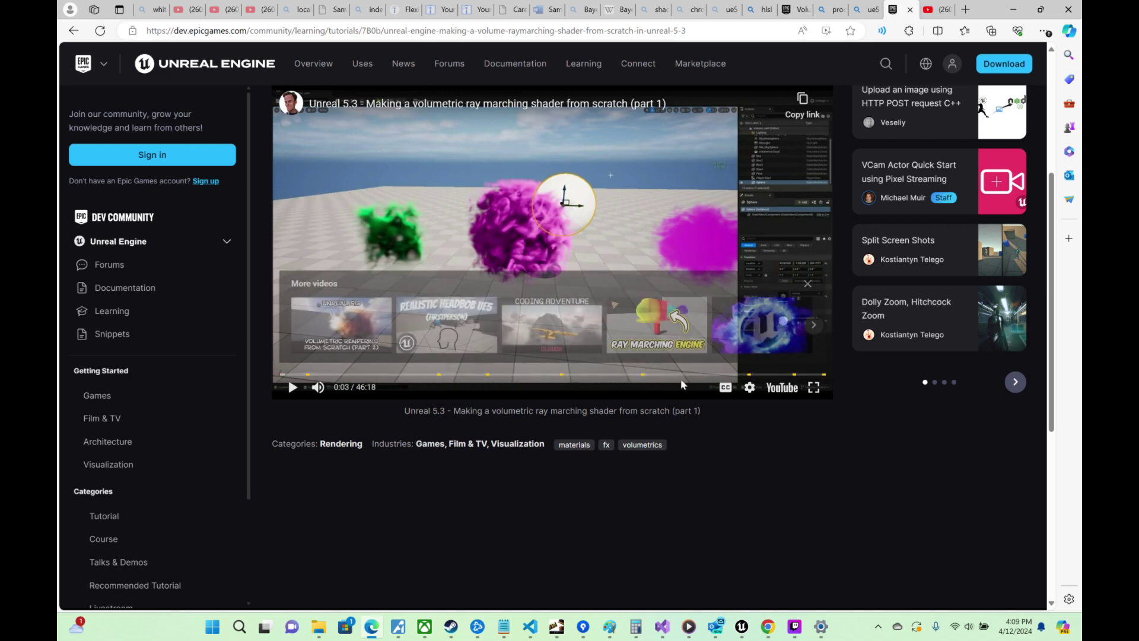
# Step: Go back from the tutorial, close the forum thread's tab and look further through the "ue5 raymarch volume texture" results
pyautogui.click(74, 31)
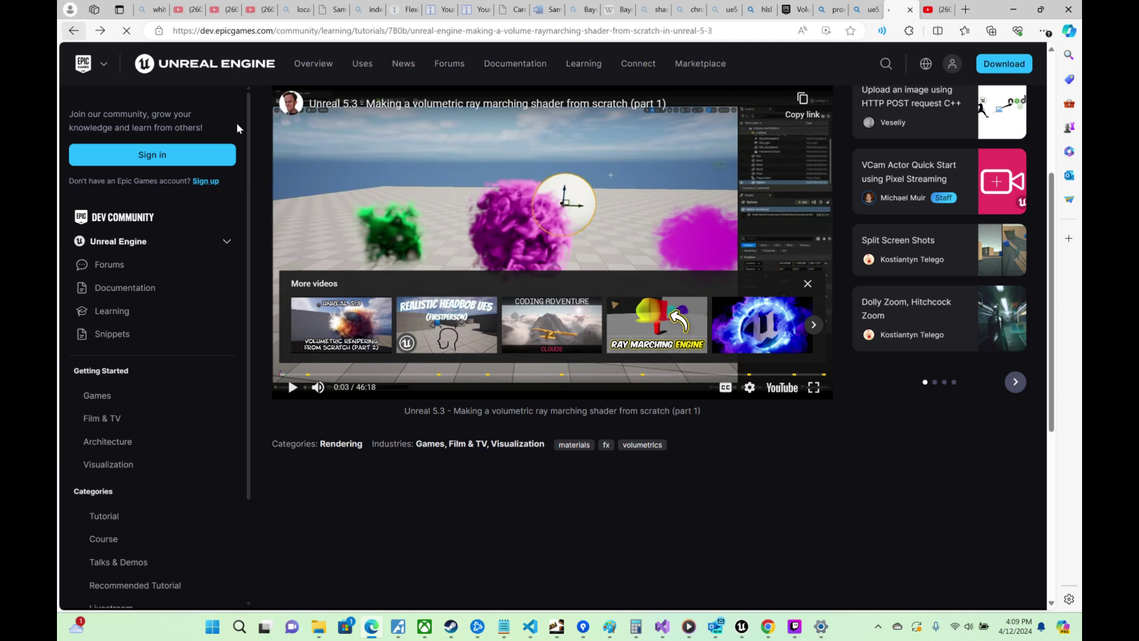
pyautogui.scroll(-3, 216, 123)
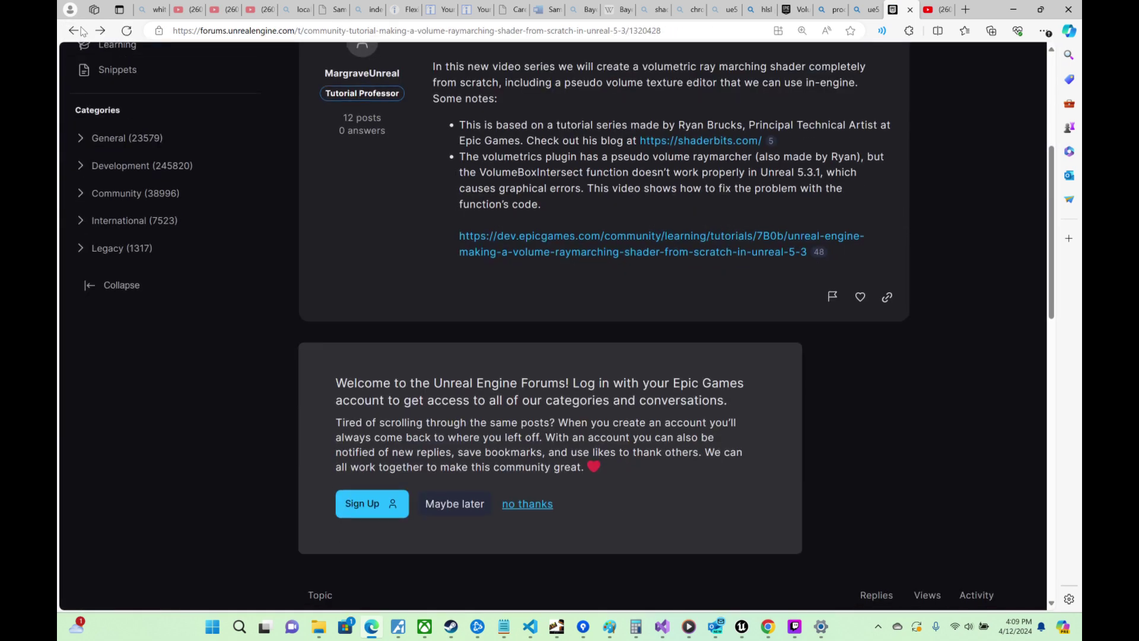
pyautogui.hotkey('ctrl', 'w')
pyautogui.scroll(-3, 387, 257)
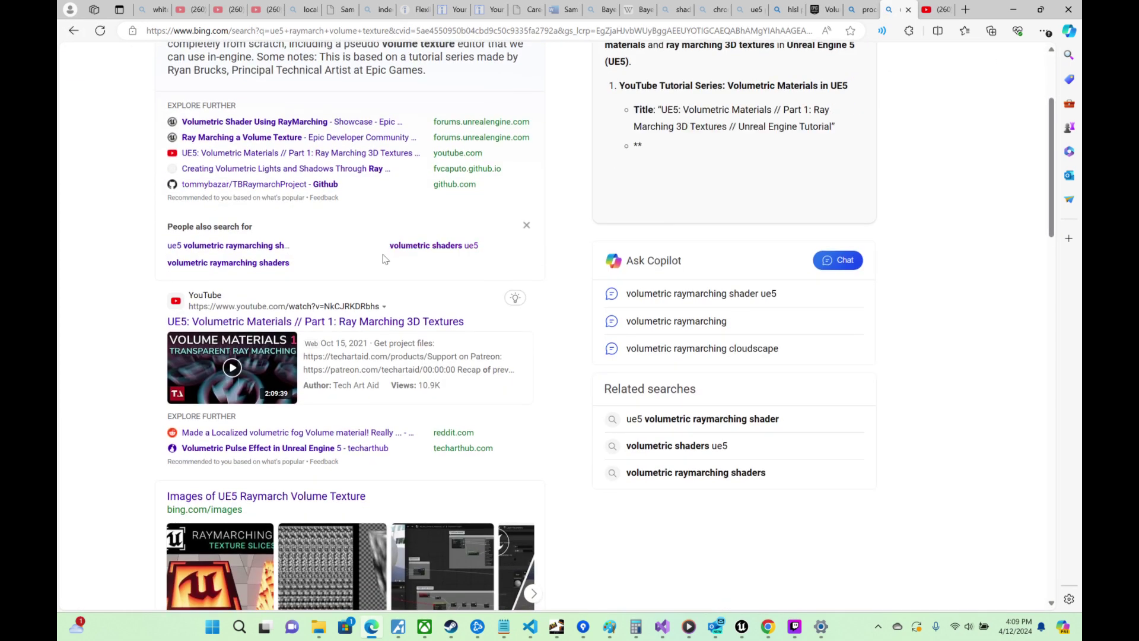
# Step: Find the TBRaymarchPlugin volume rendering thread in the search results, open it and look through its screenshots, feature list and replies
pyautogui.scroll(-10, 384, 260)
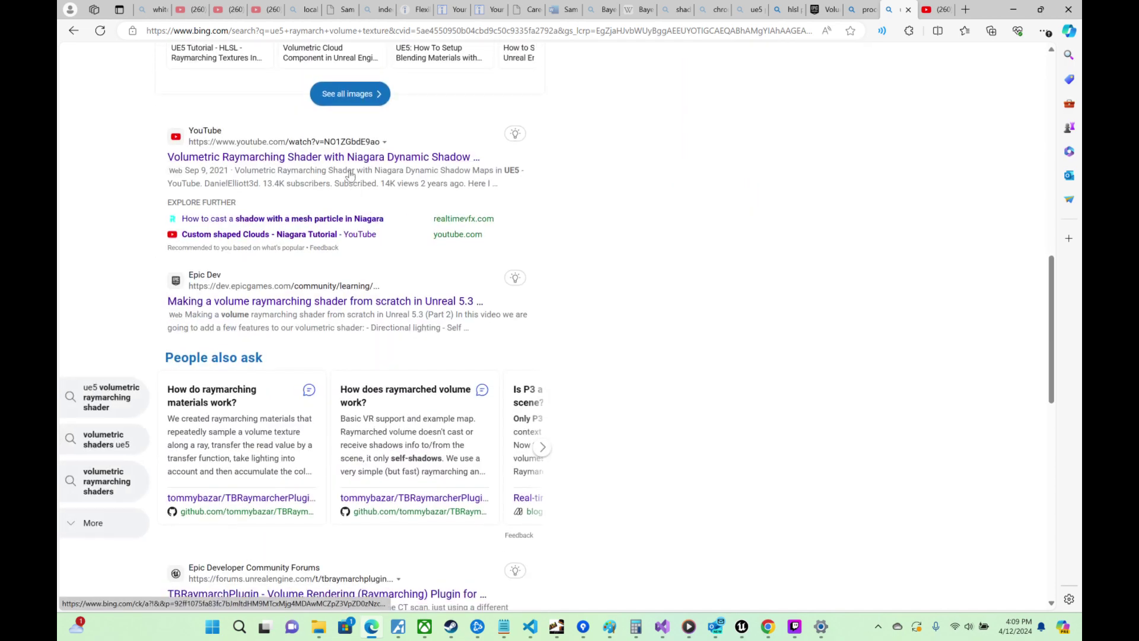
pyautogui.scroll(-7, 379, 190)
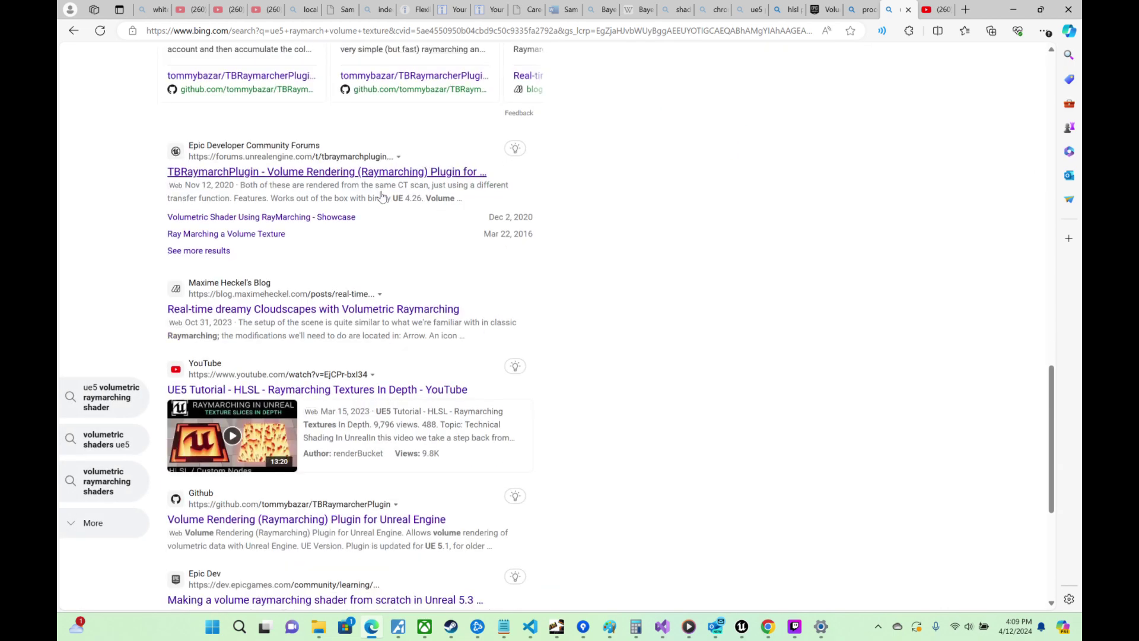
pyautogui.click(369, 172)
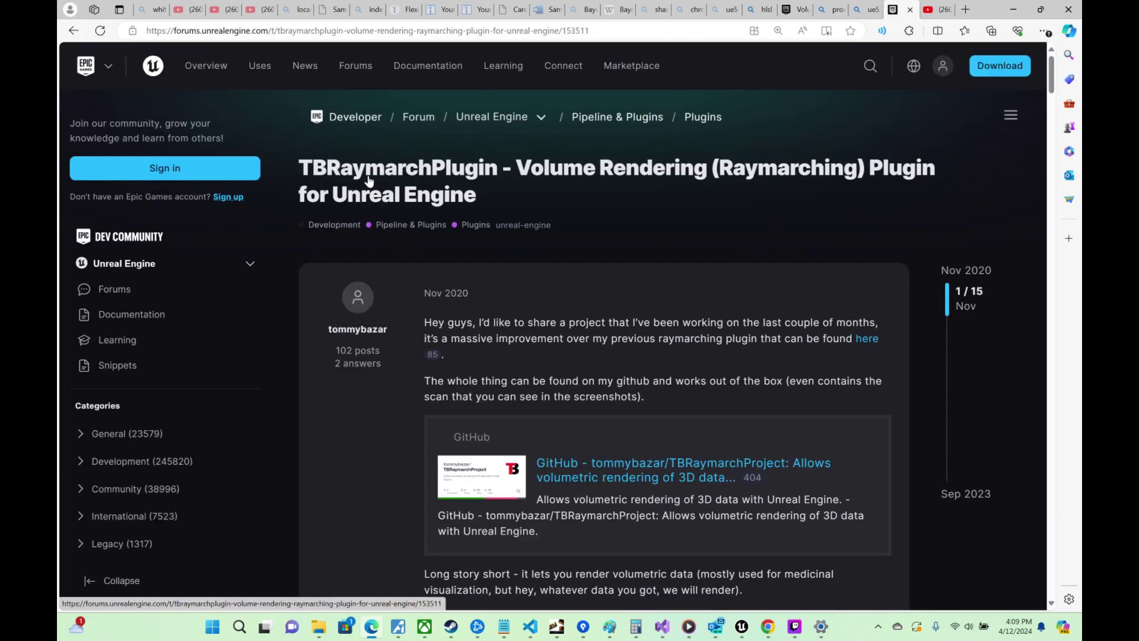
pyautogui.scroll(-6, 432, 201)
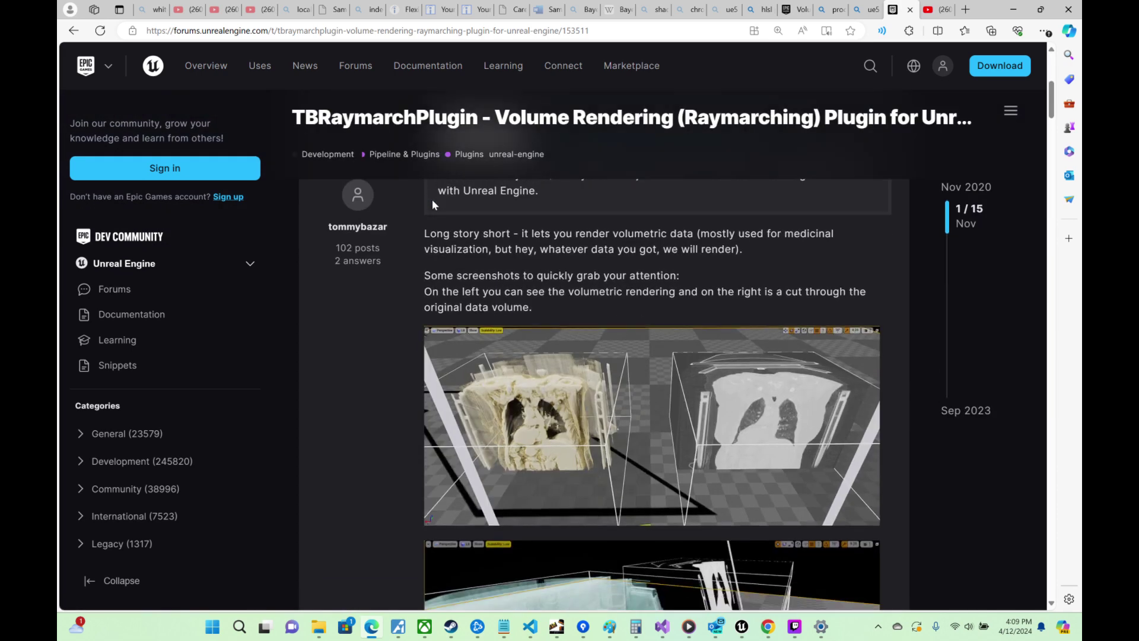
pyautogui.scroll(-7, 432, 202)
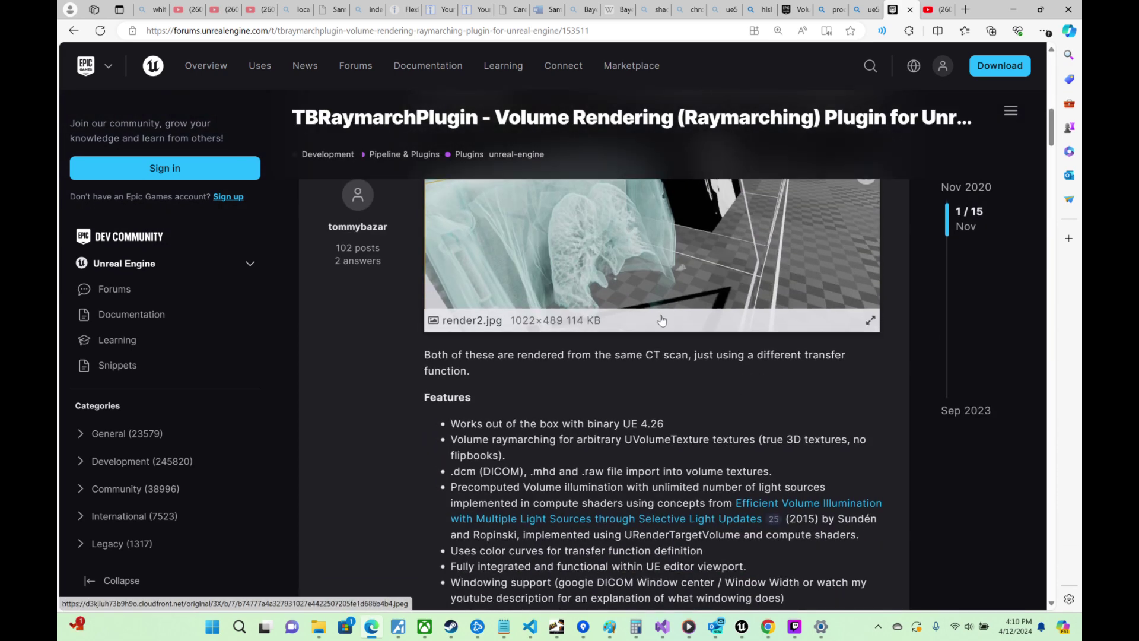
pyautogui.scroll(3, 740, 344)
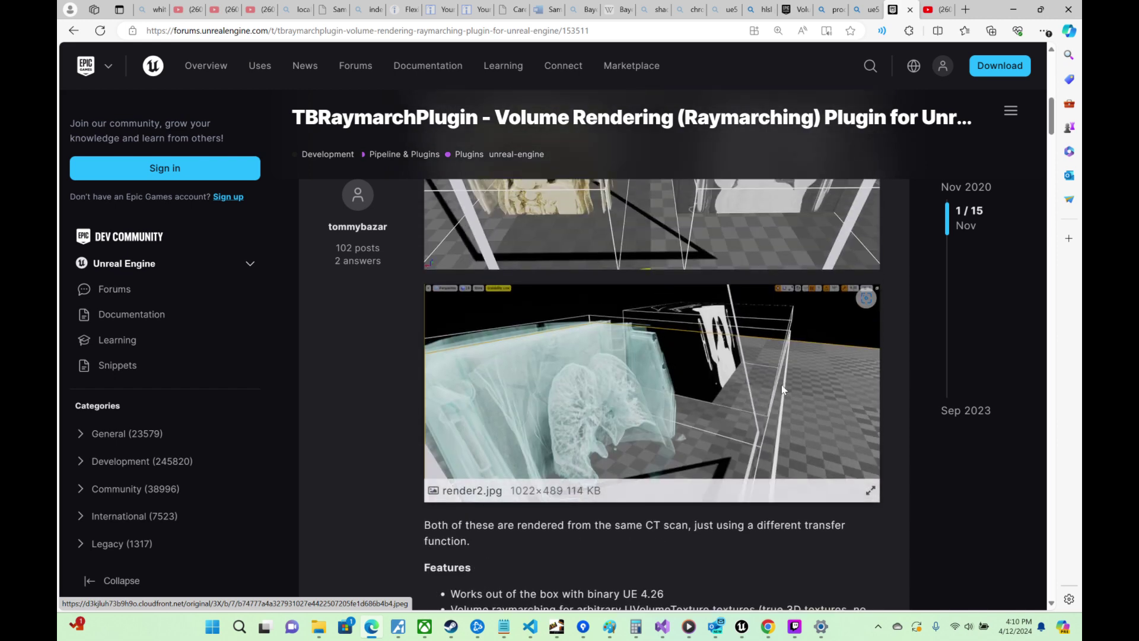
pyautogui.scroll(-15, 773, 384)
pyautogui.scroll(-1, 772, 384)
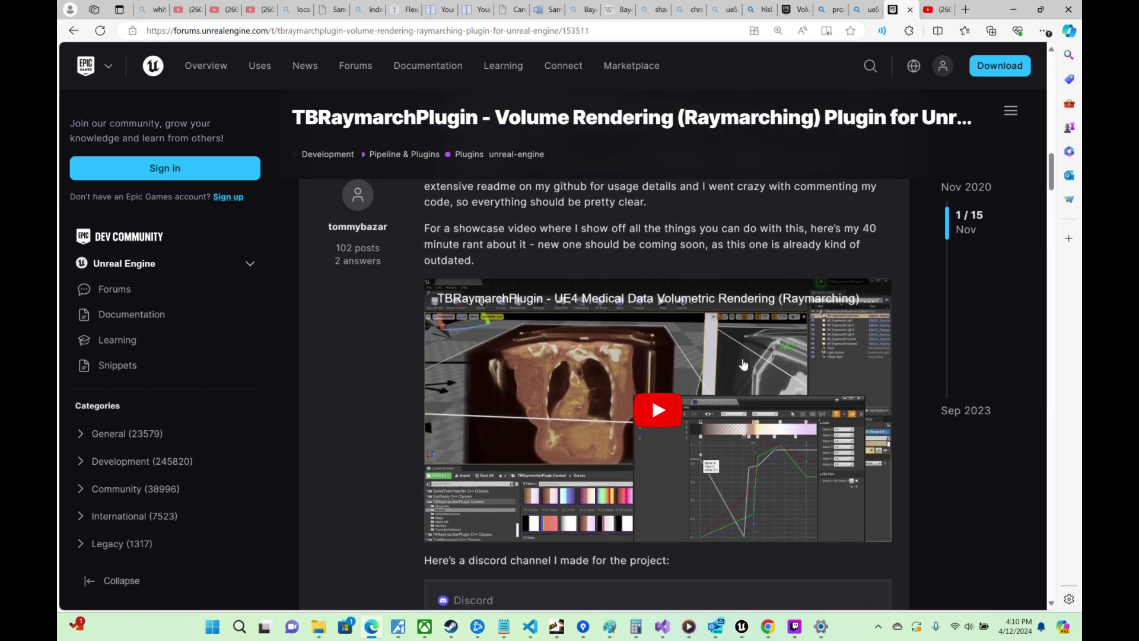
pyautogui.scroll(-12, 742, 358)
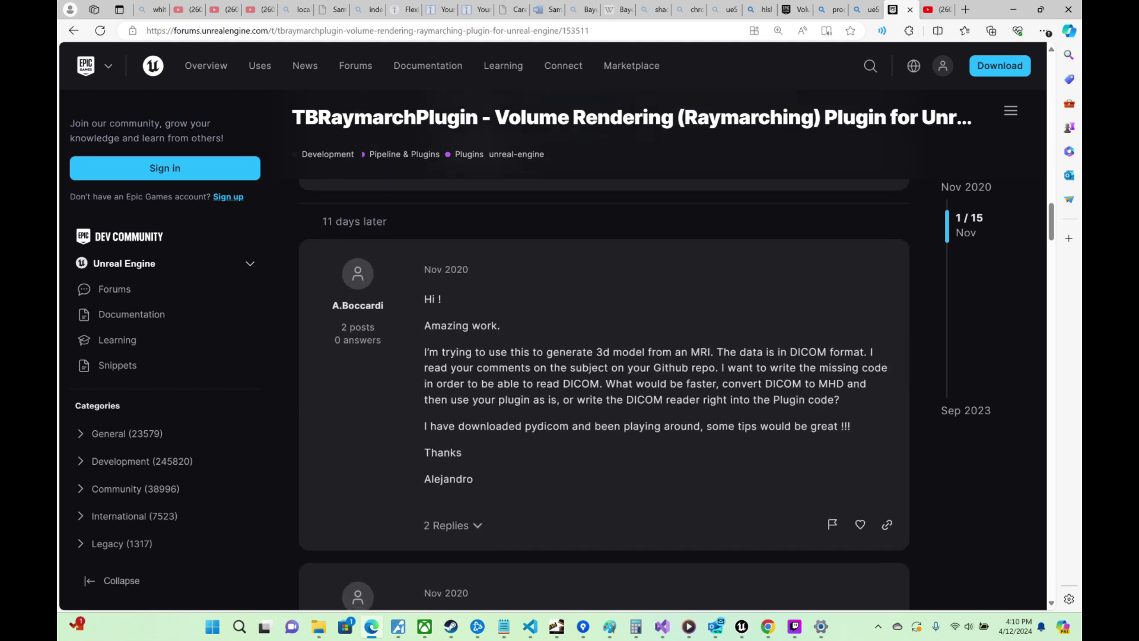
pyautogui.scroll(-8, 739, 362)
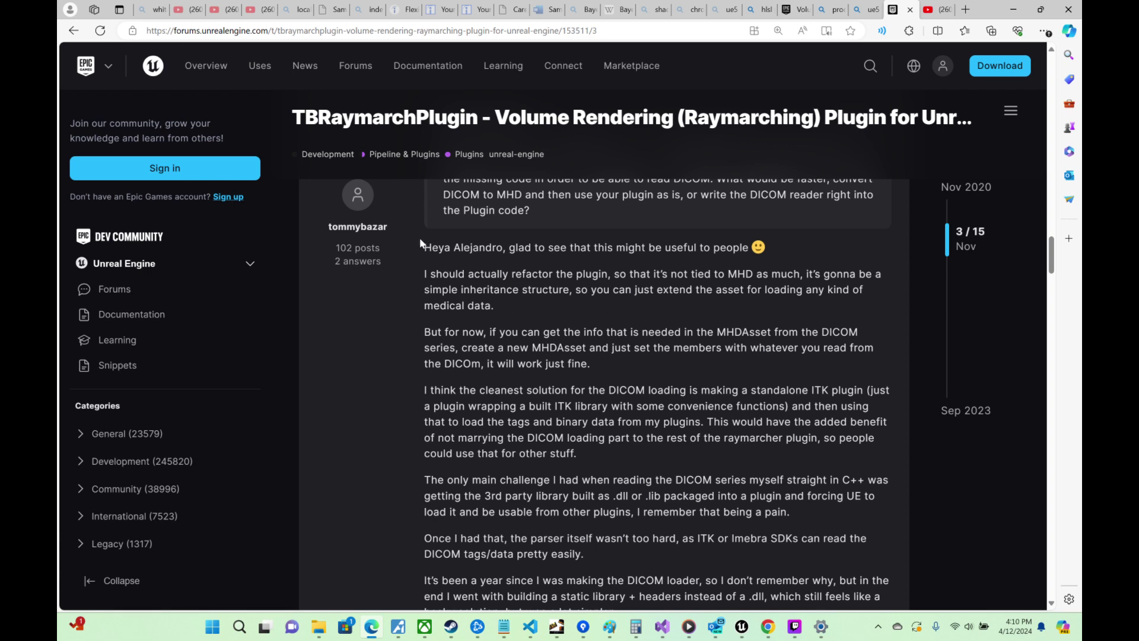
# Step: Return to the "ue5 raymarch volume texture" results and open the "Ray Marching a Volume Texture" forum thread
pyautogui.click(74, 32)
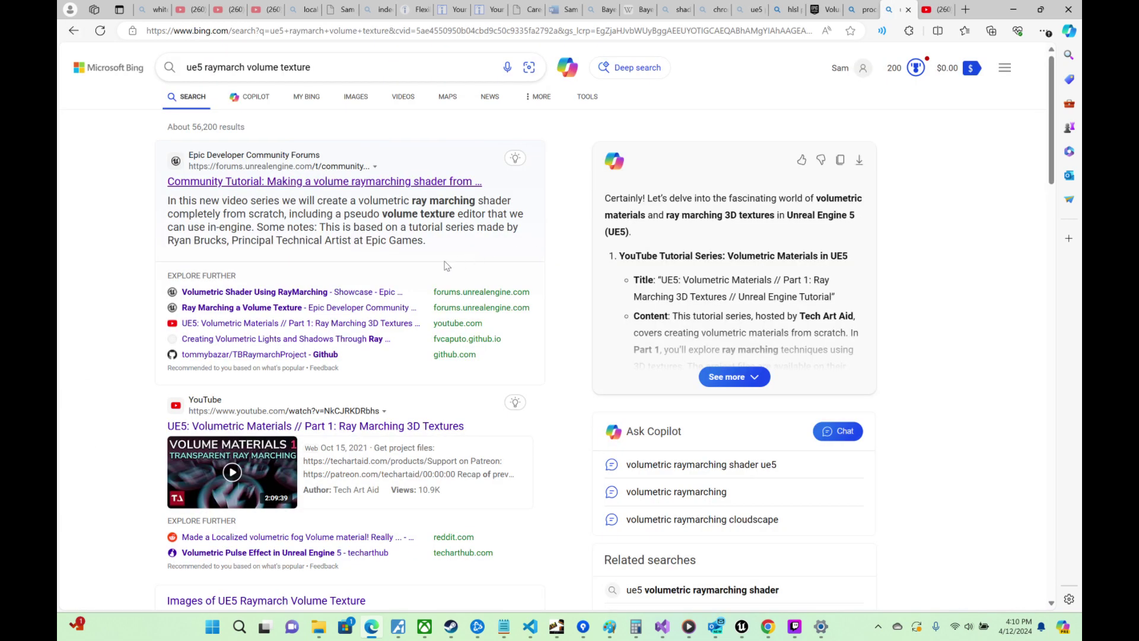
pyautogui.scroll(-2, 400, 281)
pyautogui.click(353, 225)
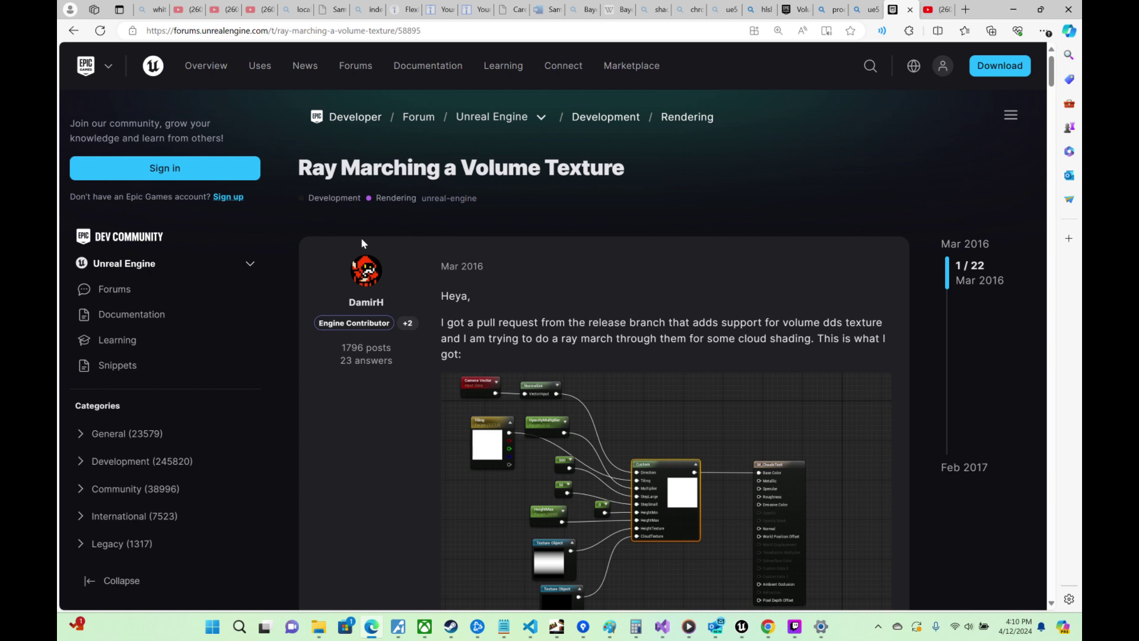
# Step: Examine the opening post's material graph, raymarching code and first result images in the "Ray Marching a Volume Texture" thread
pyautogui.scroll(-5, 507, 272)
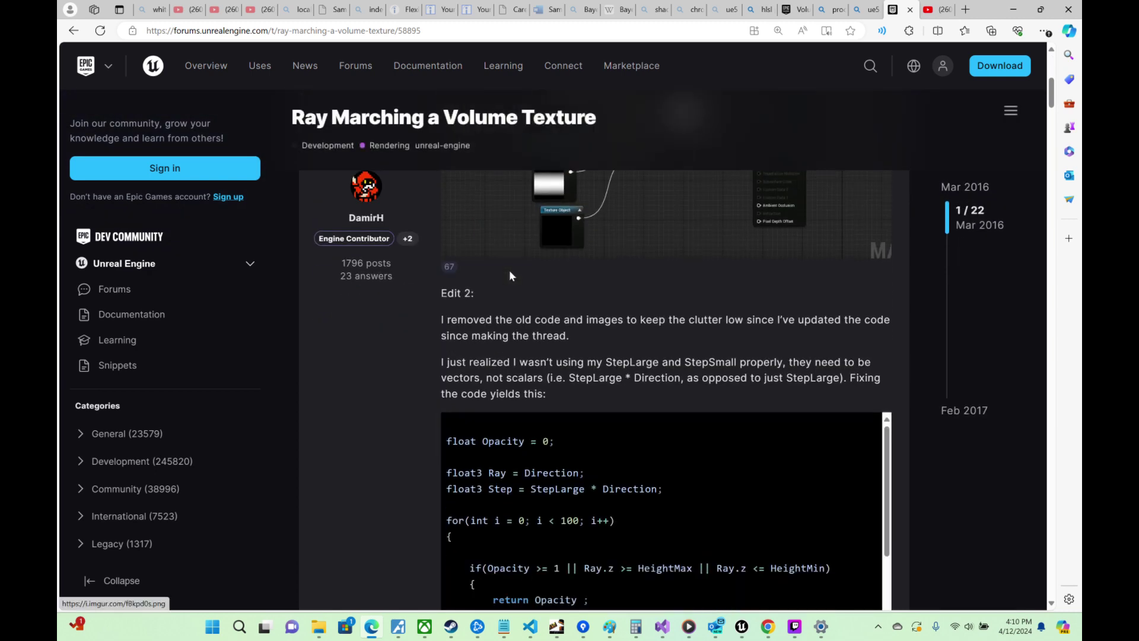
pyautogui.scroll(-3, 510, 272)
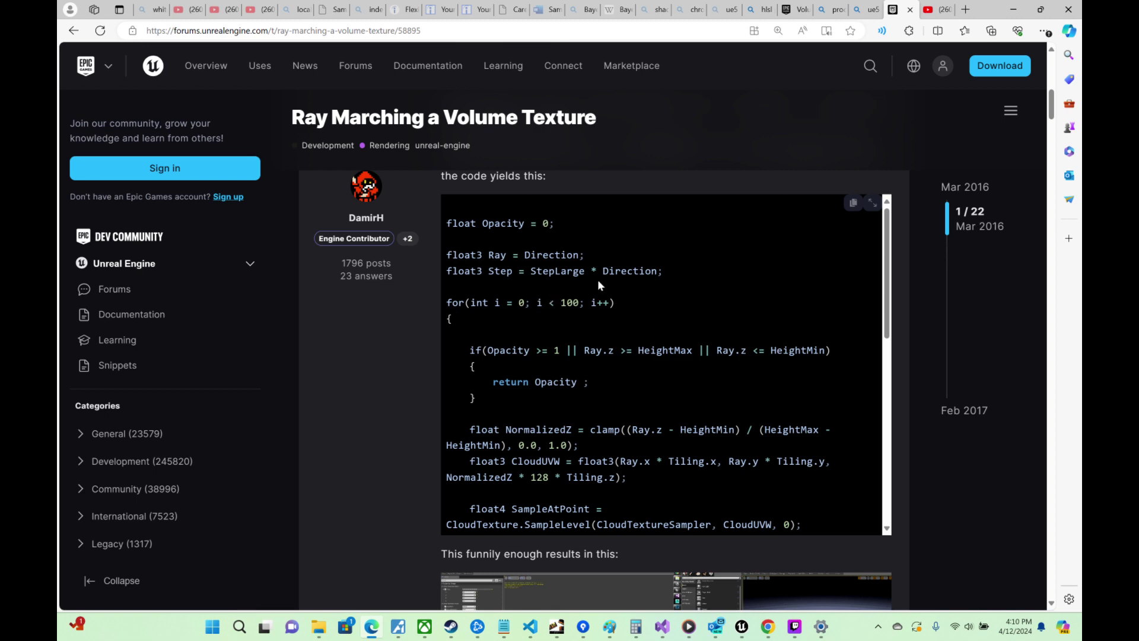
pyautogui.scroll(4, 586, 283)
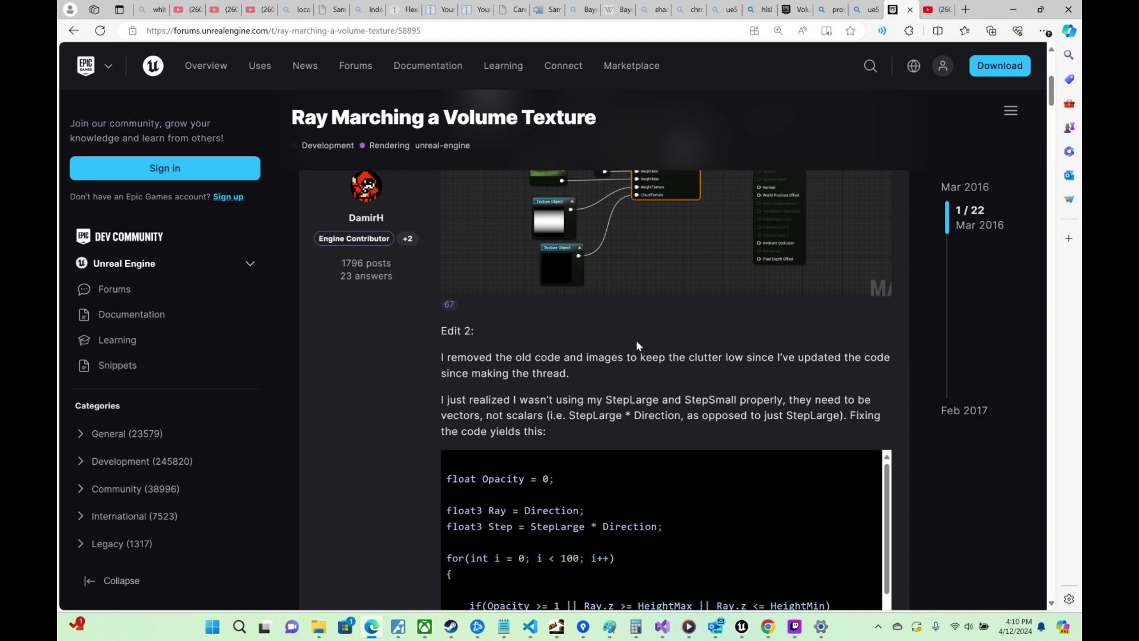
pyautogui.scroll(-7, 630, 340)
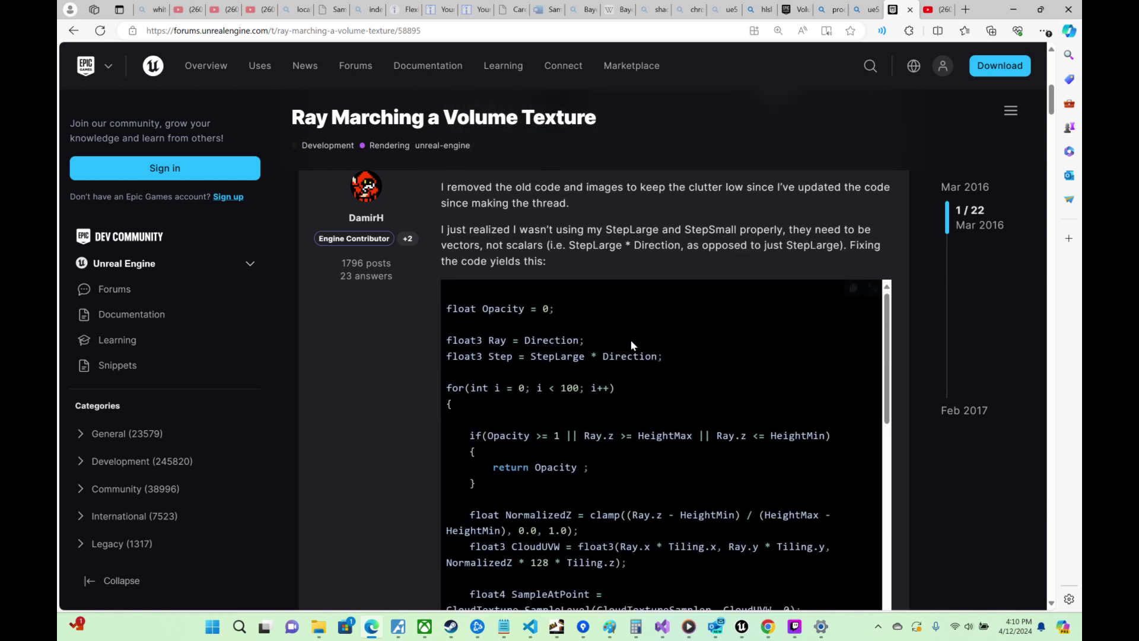
pyautogui.scroll(-4, 469, 333)
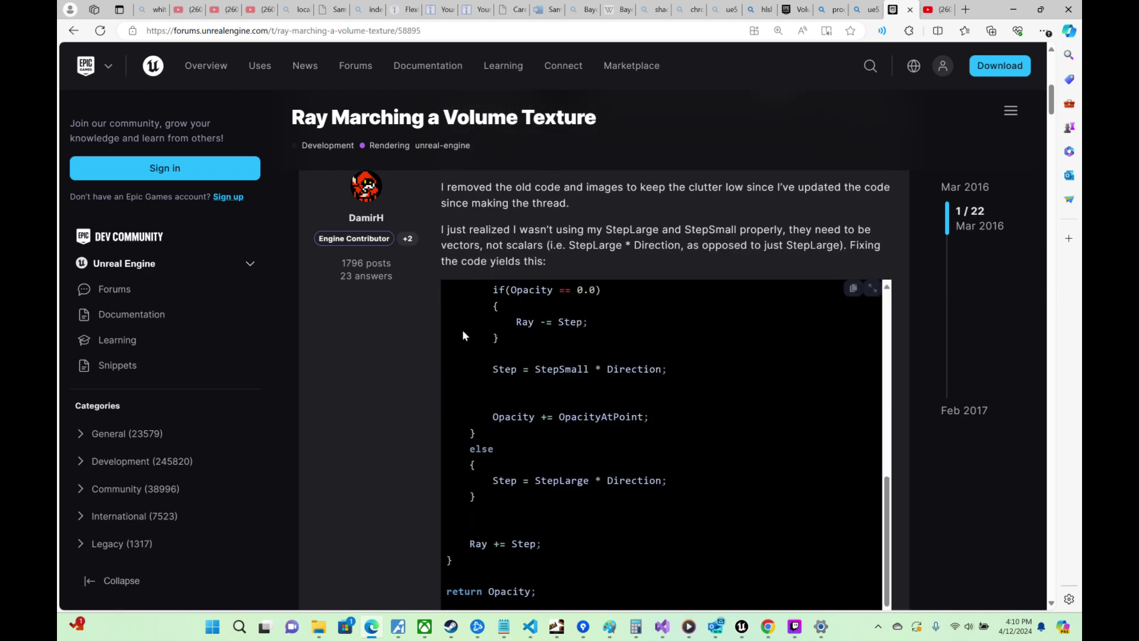
pyautogui.scroll(-3, 388, 350)
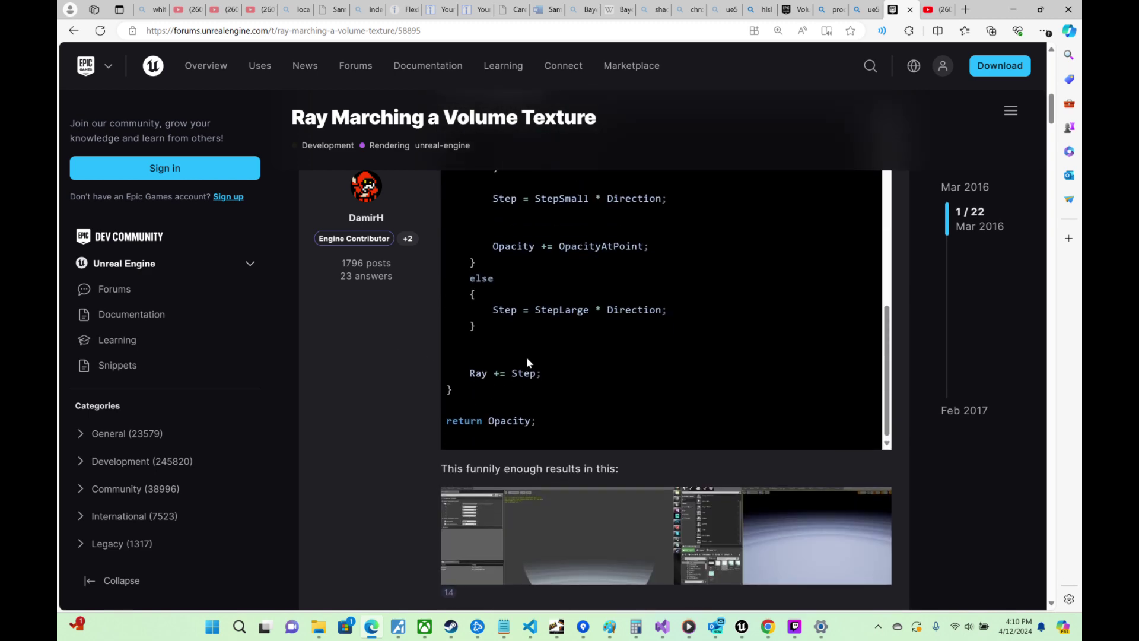
pyautogui.scroll(5, 527, 358)
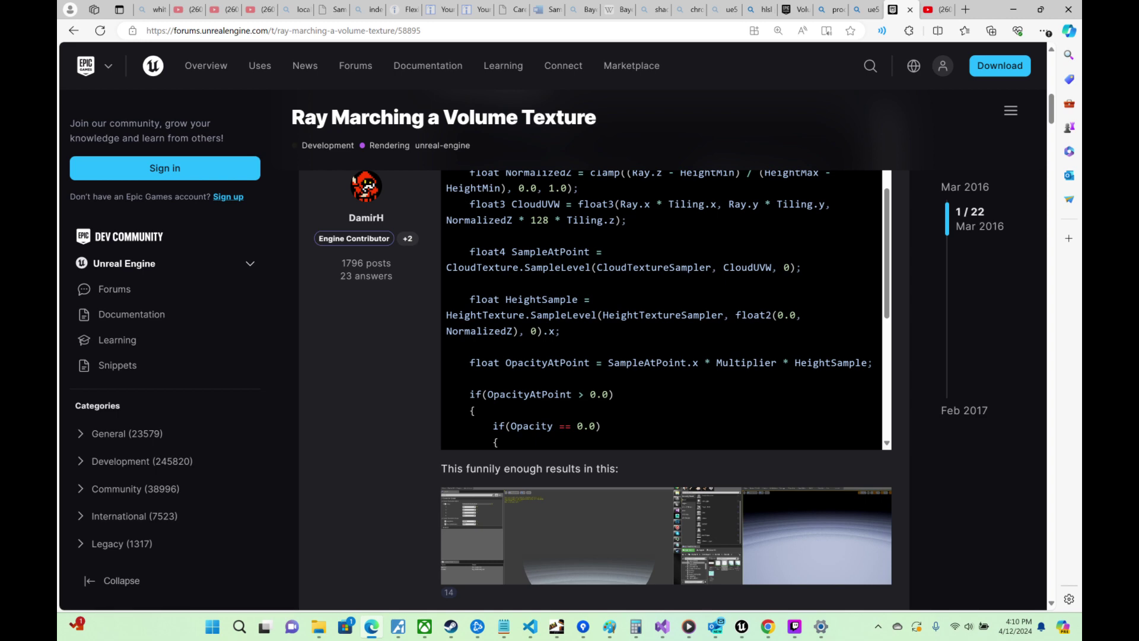
pyautogui.scroll(3, 451, 350)
pyautogui.scroll(-3, 432, 350)
pyautogui.scroll(-4, 404, 350)
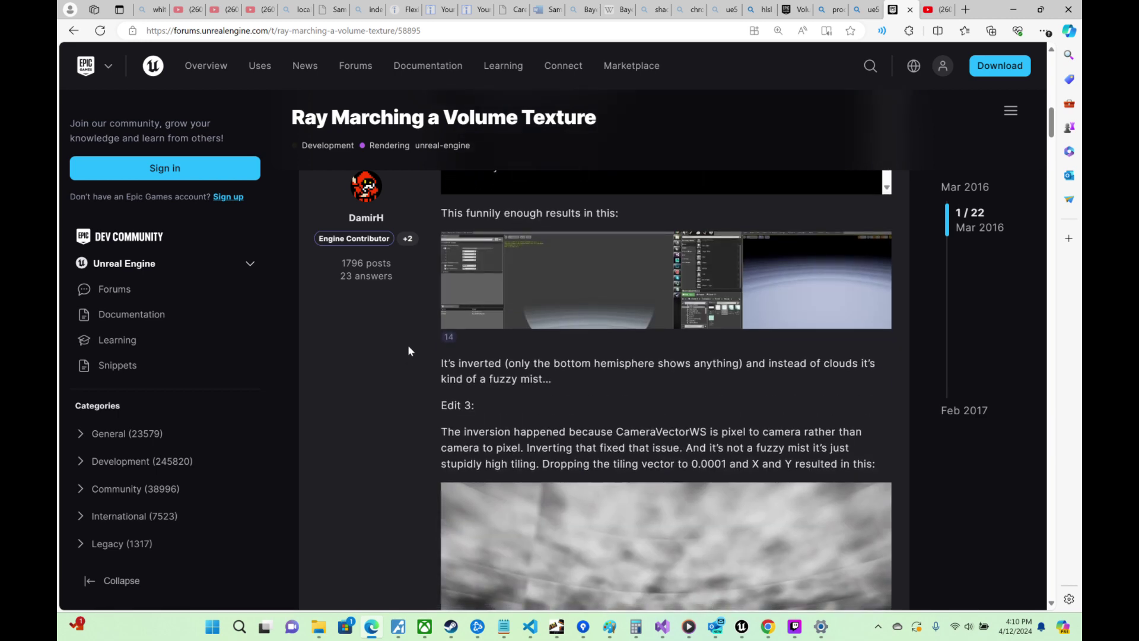
# Step: Read on through the thread's replies about volume sampling, dividing by Z, step sizes and banding in the clouds
pyautogui.scroll(-3, 408, 350)
pyautogui.scroll(-12, 408, 344)
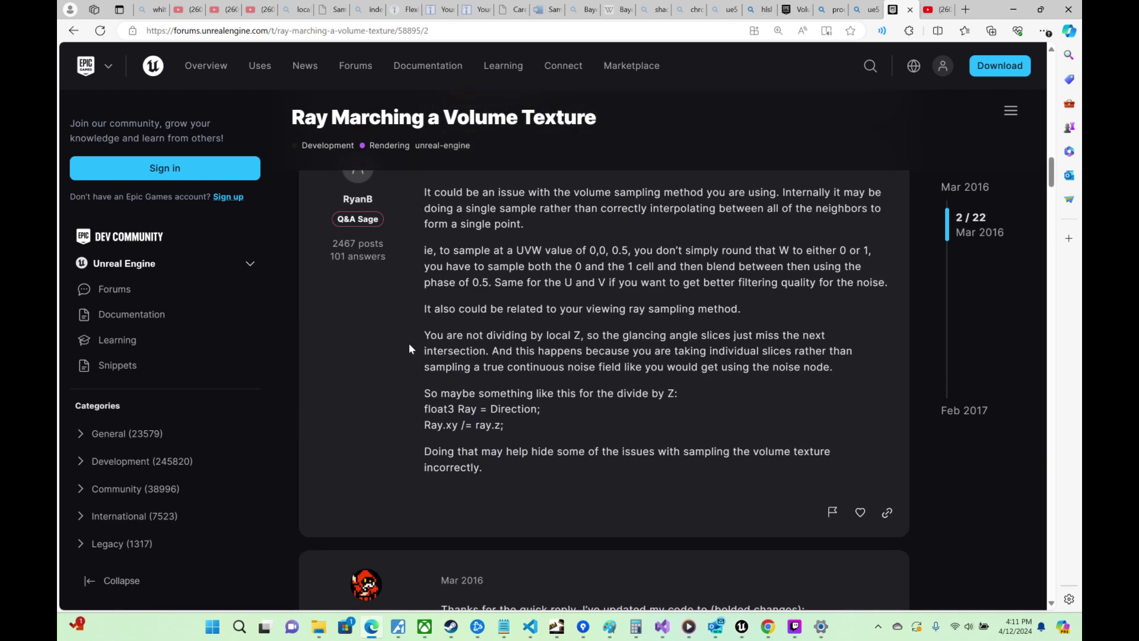
pyautogui.scroll(-5, 410, 349)
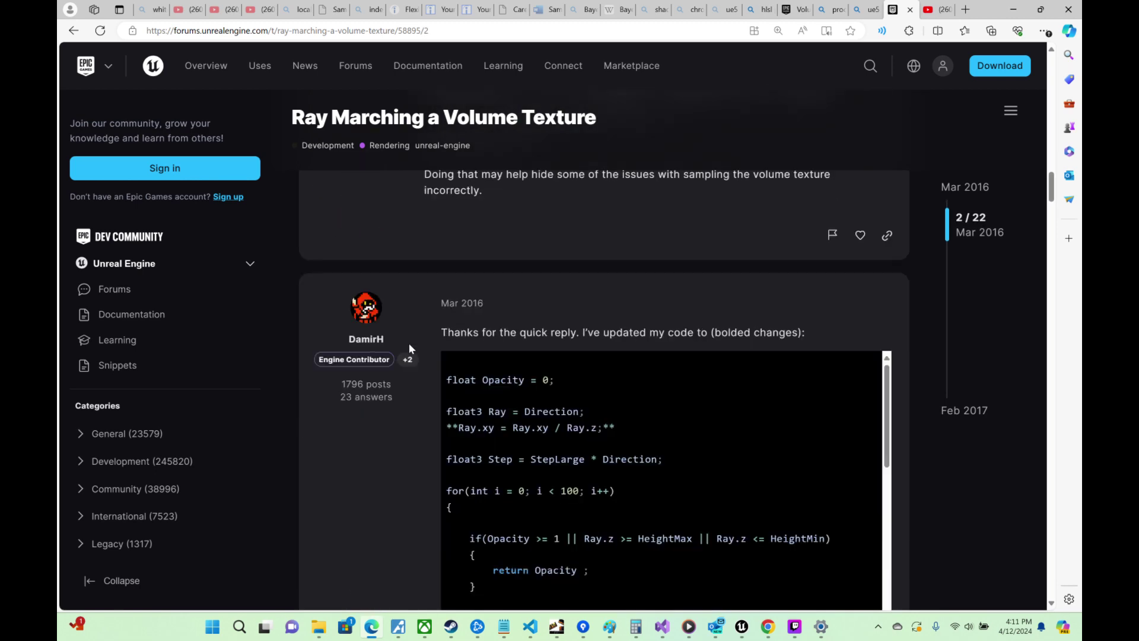
pyautogui.scroll(-2, 409, 349)
pyautogui.scroll(-15, 408, 343)
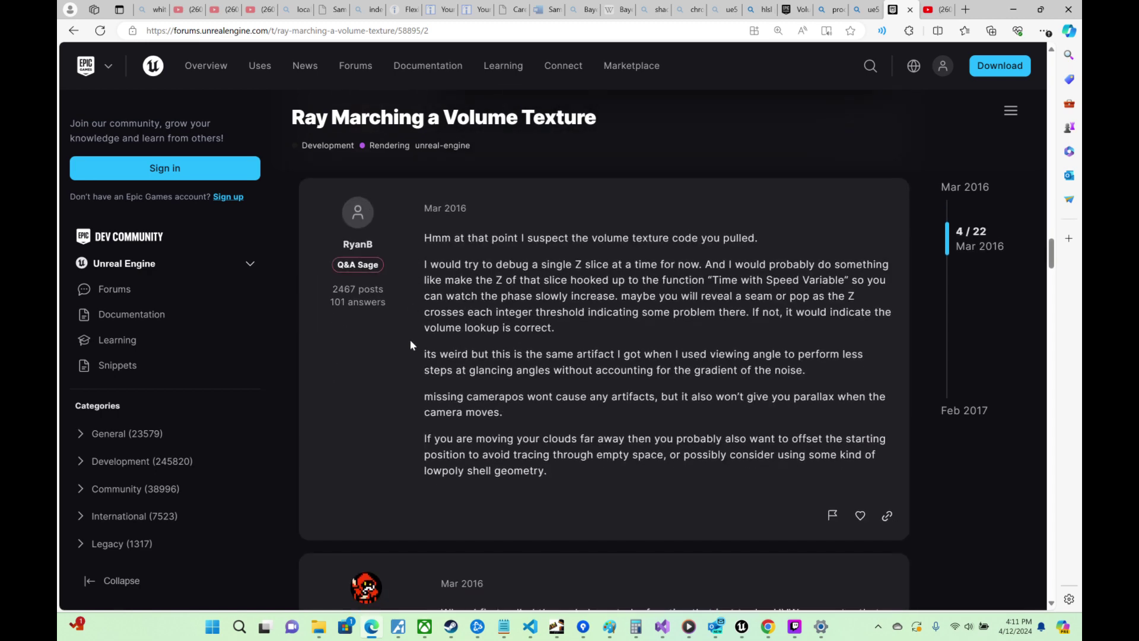
pyautogui.scroll(-1, 410, 343)
pyautogui.scroll(-10, 411, 344)
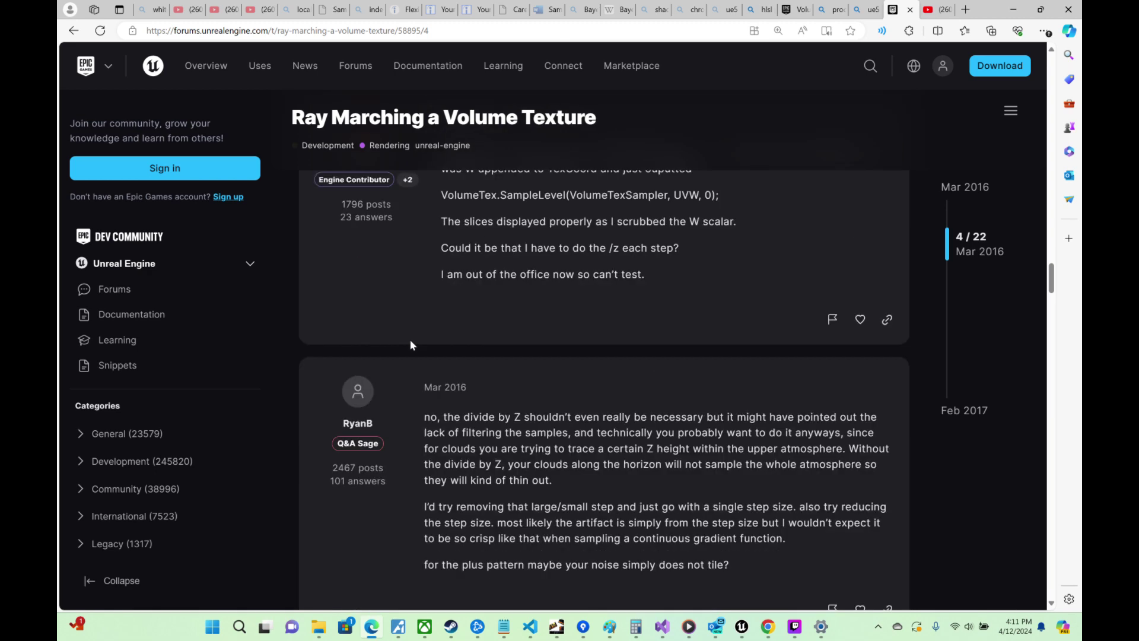
pyautogui.scroll(-12, 411, 346)
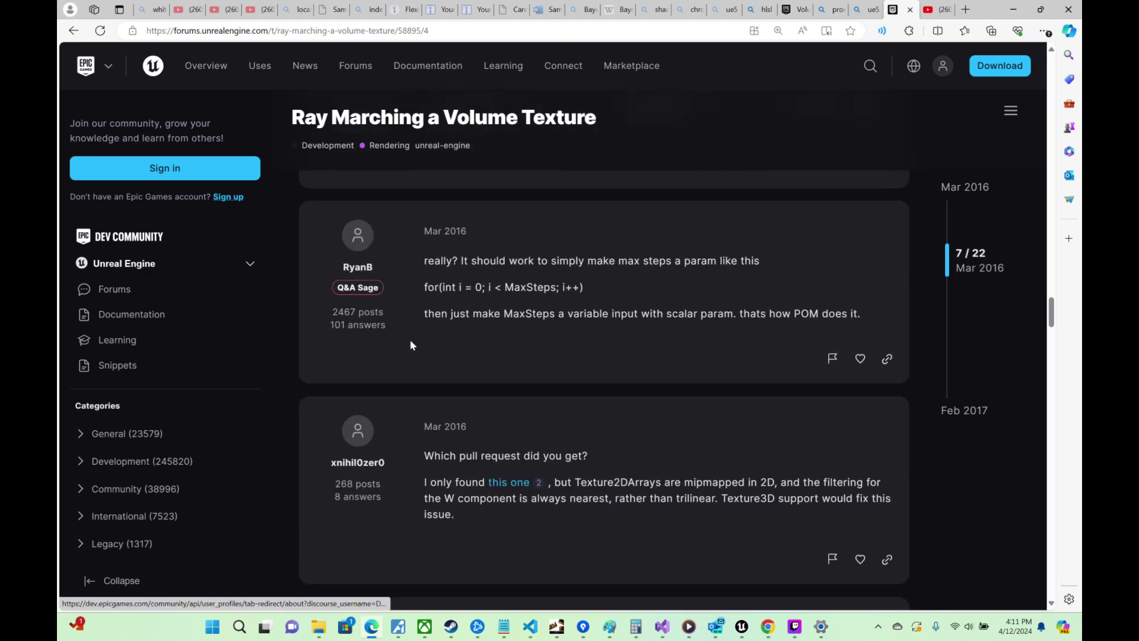
pyautogui.scroll(-10, 411, 346)
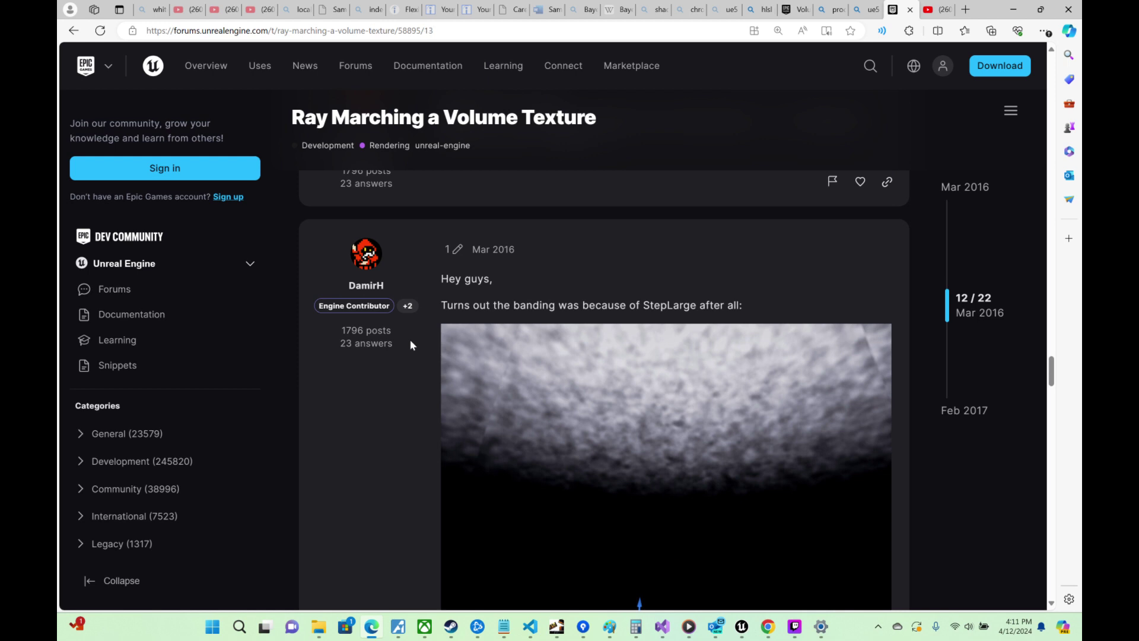
pyautogui.scroll(-5, 411, 344)
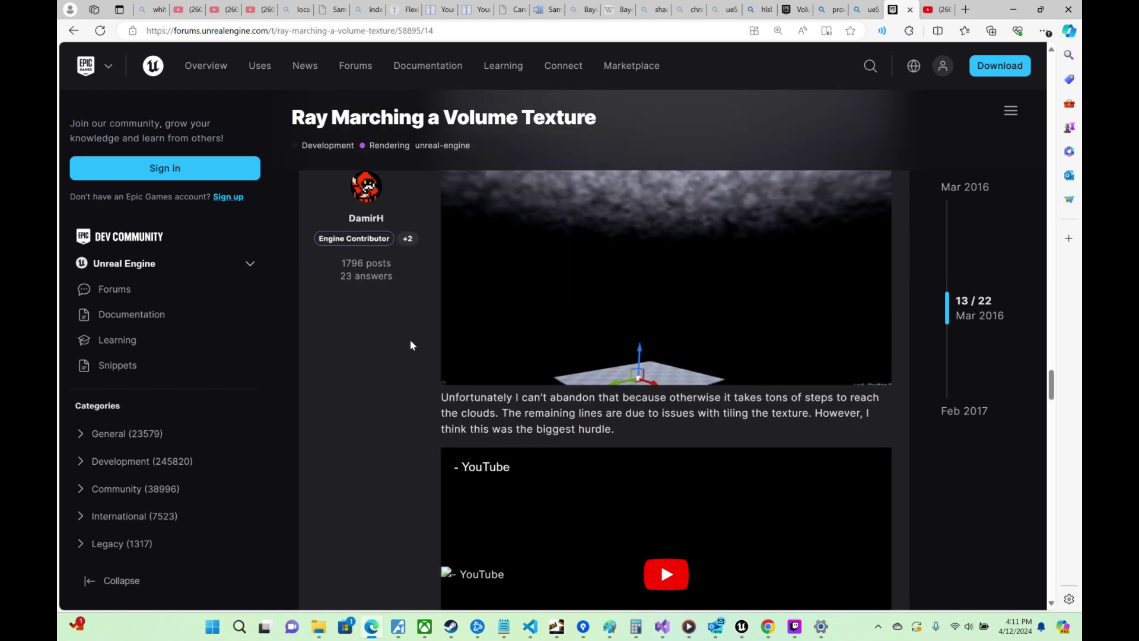
pyautogui.scroll(-4, 411, 346)
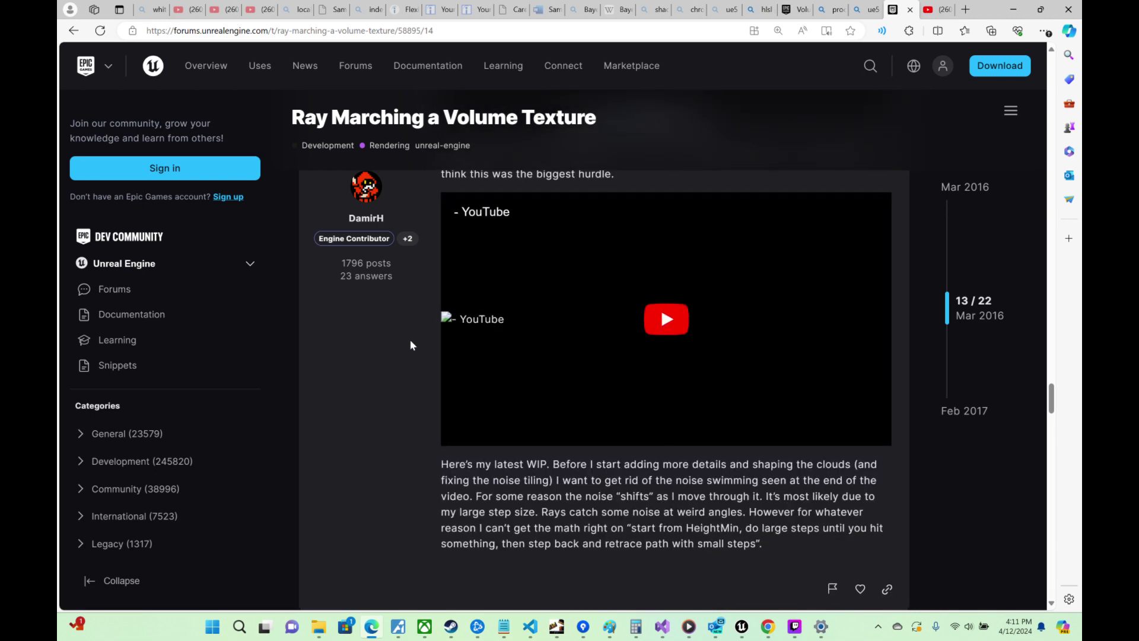
# Step: Read the thread's replies on shell geometry, cloud rendering optimizations, baked cloud cards and the tiling 3D Worley noise code
pyautogui.scroll(-2, 410, 345)
pyautogui.scroll(-5, 410, 345)
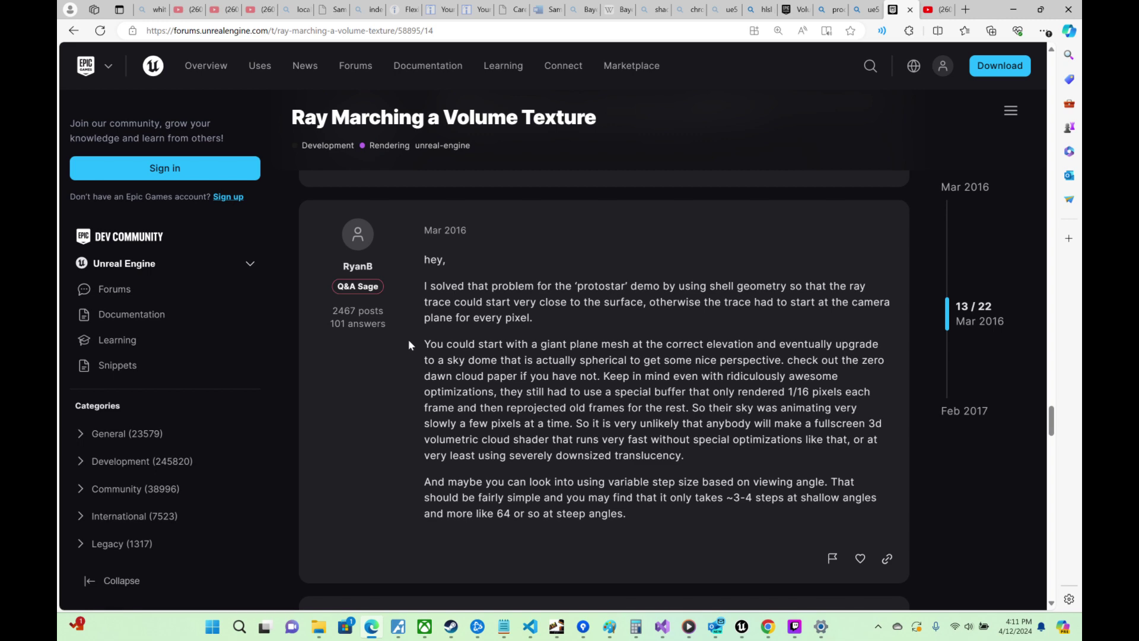
pyautogui.scroll(-7, 409, 341)
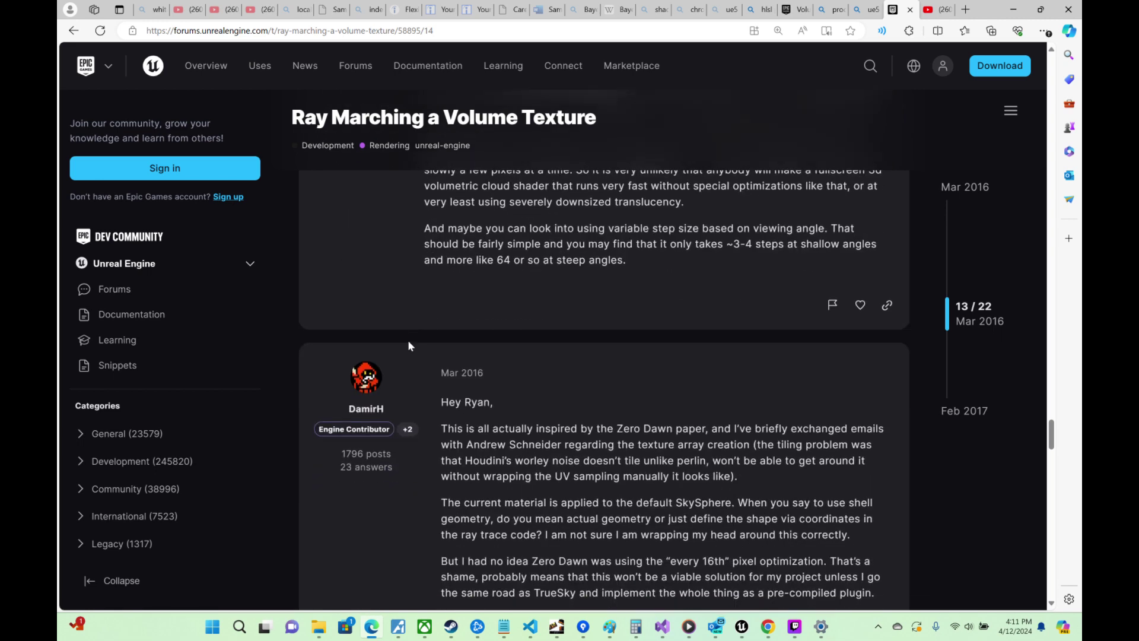
pyautogui.scroll(-6, 409, 341)
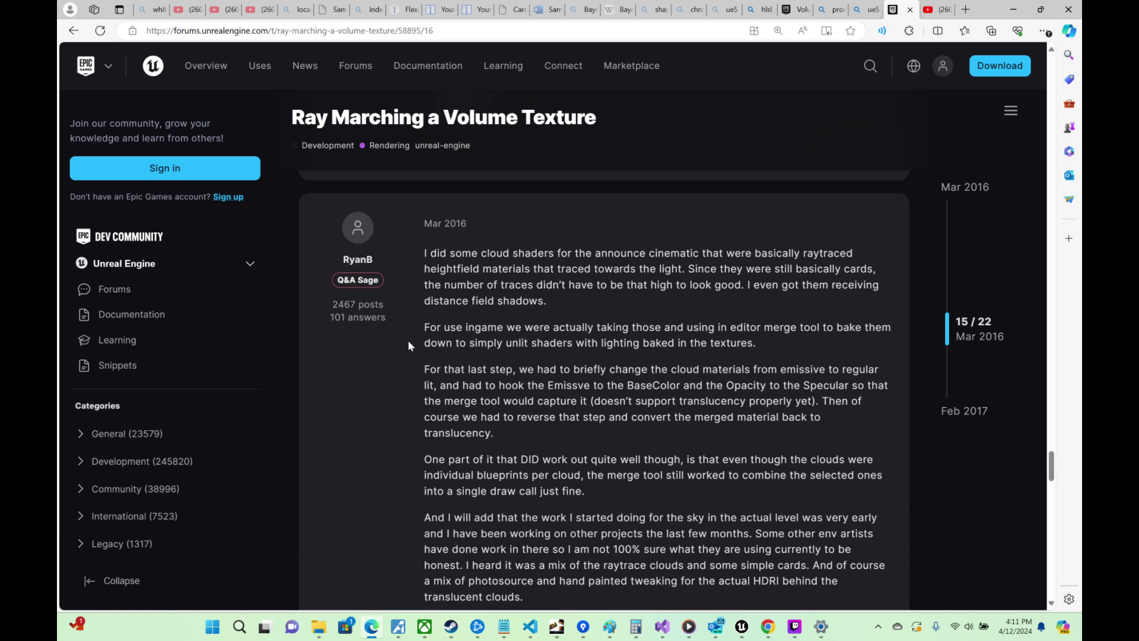
pyautogui.scroll(-4, 408, 340)
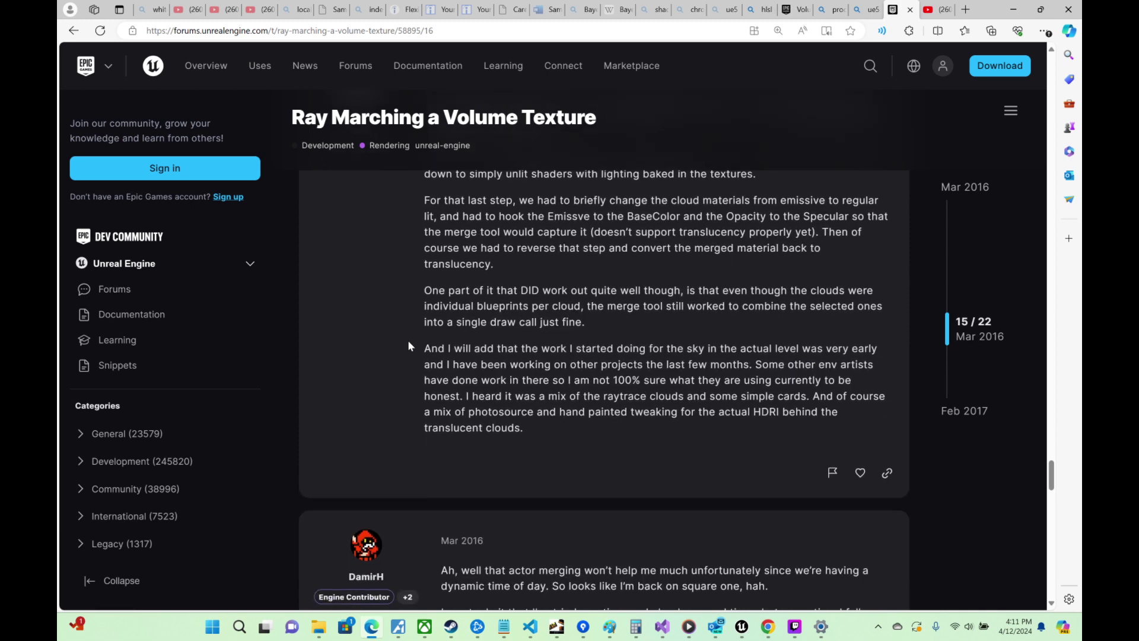
pyautogui.scroll(2, 407, 340)
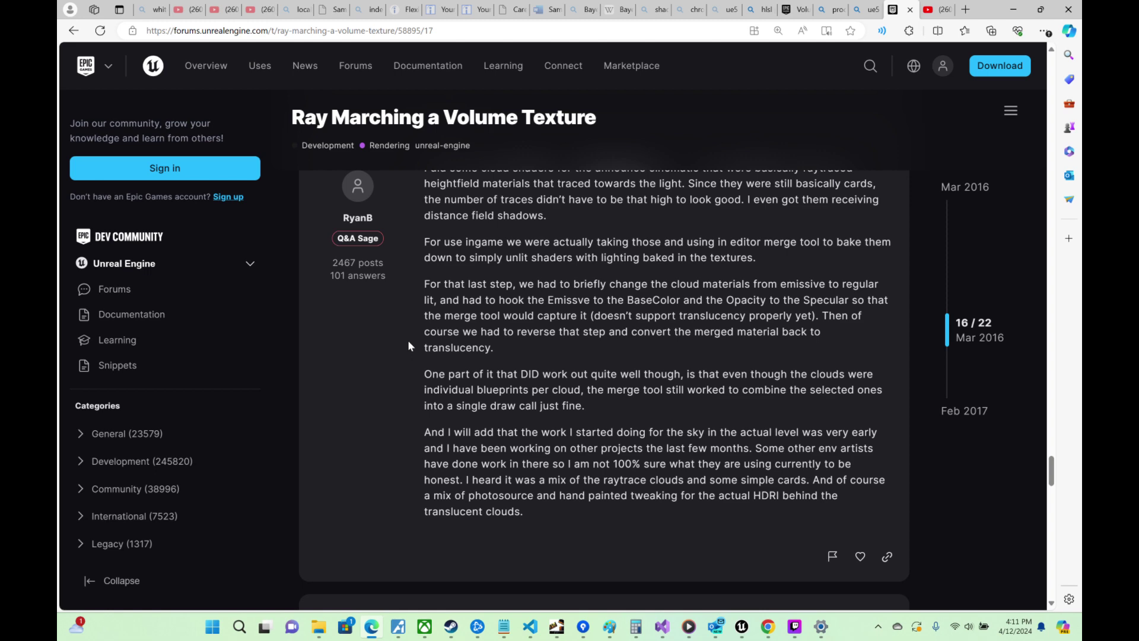
pyautogui.scroll(-5, 408, 344)
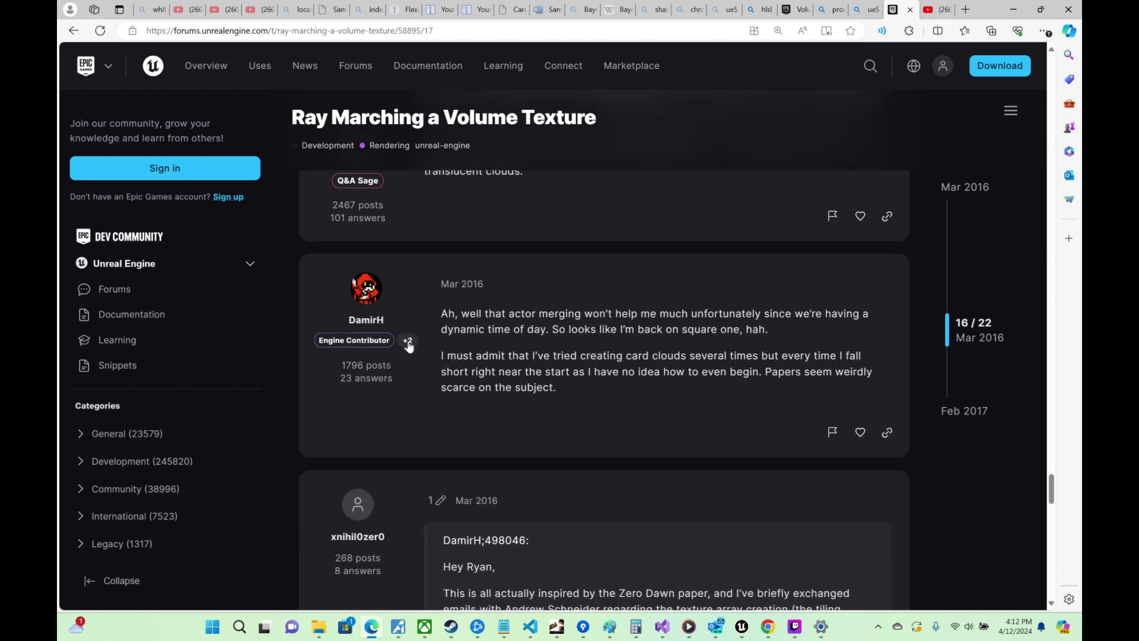
pyautogui.scroll(-4, 408, 344)
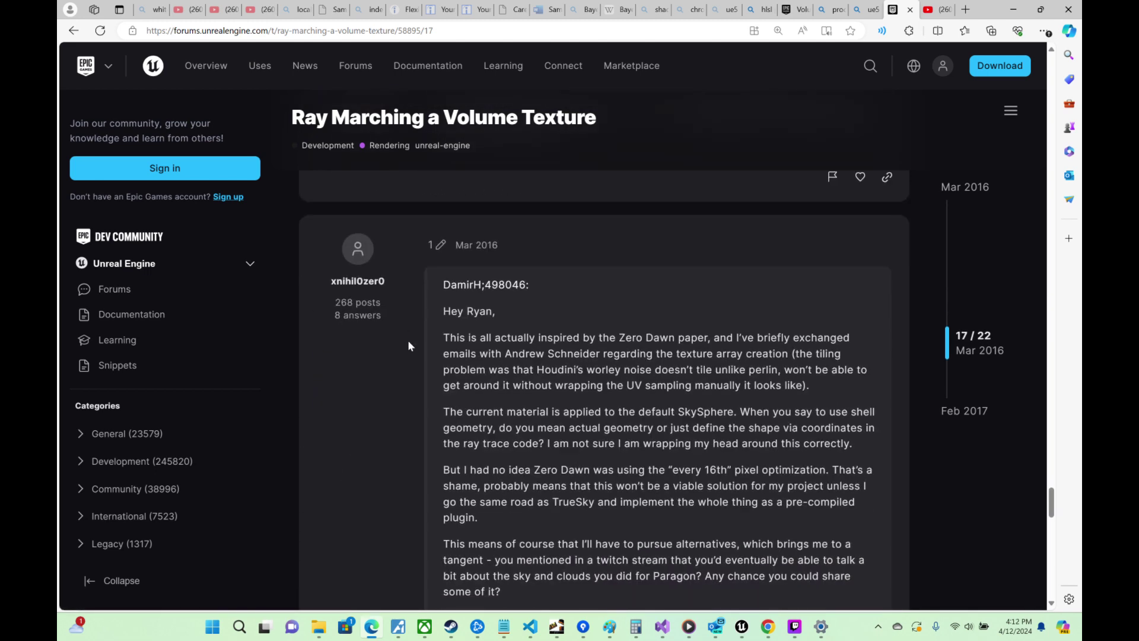
pyautogui.scroll(-8, 409, 346)
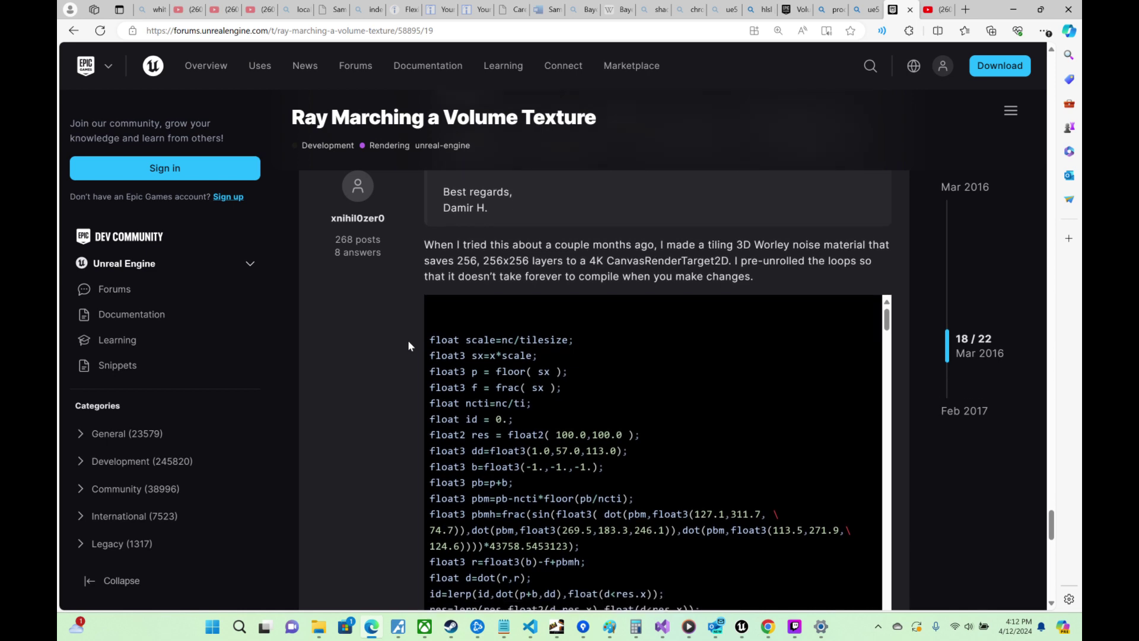
# Step: Examine the rest of the tiling 3D Worley noise code, the Worley3D material graph and the optimization notes in the same reply
pyautogui.scroll(-6, 439, 350)
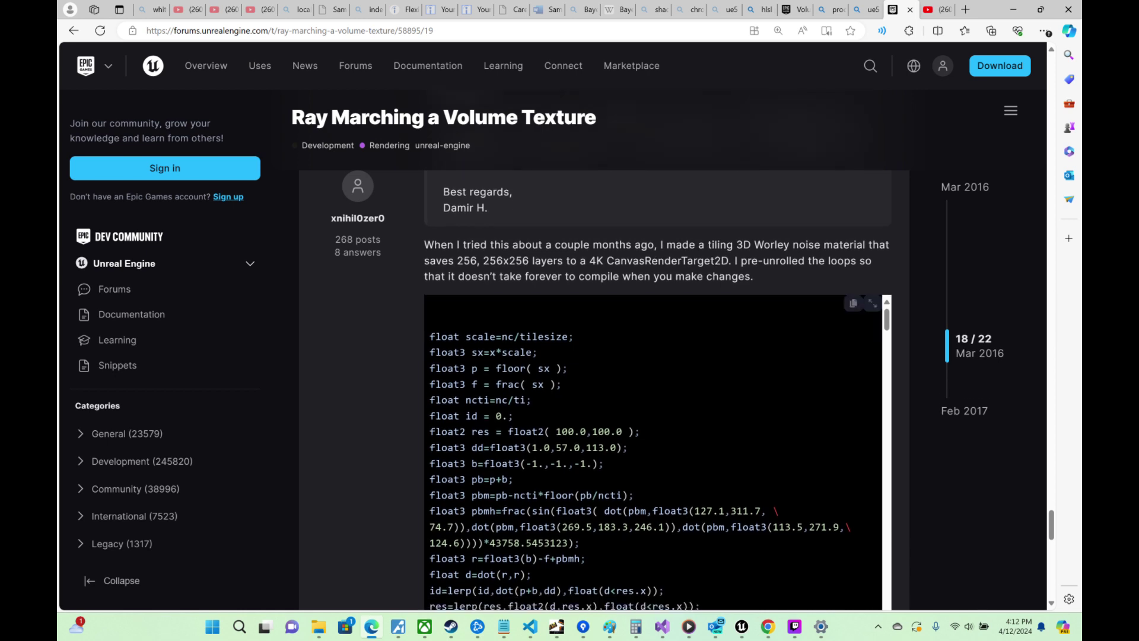
pyautogui.scroll(-6, 393, 350)
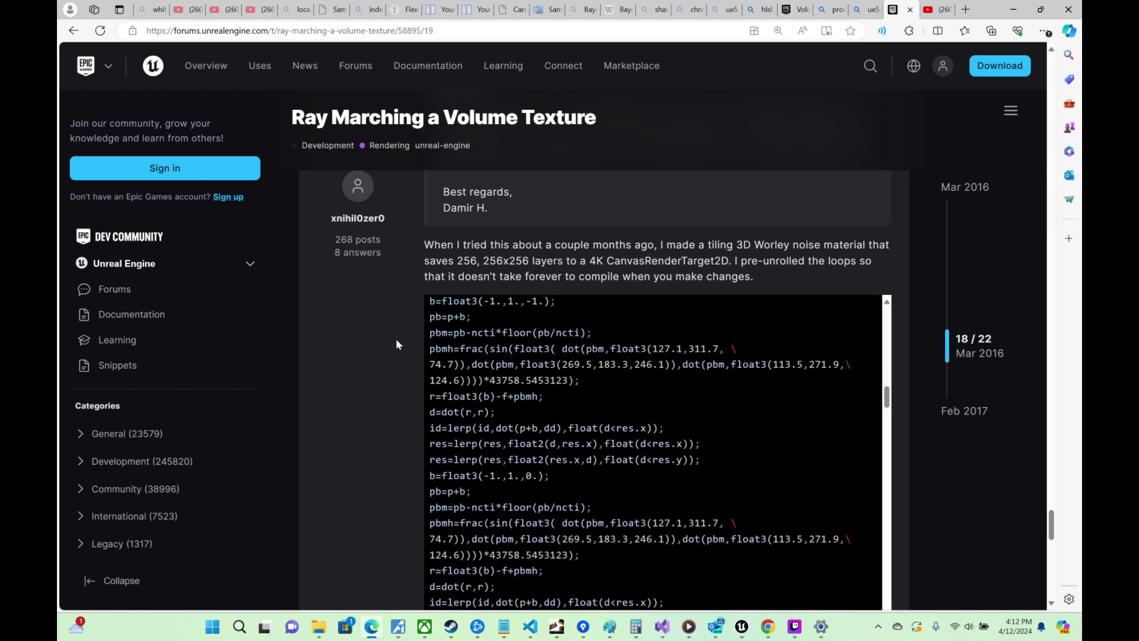
pyautogui.scroll(-6, 397, 337)
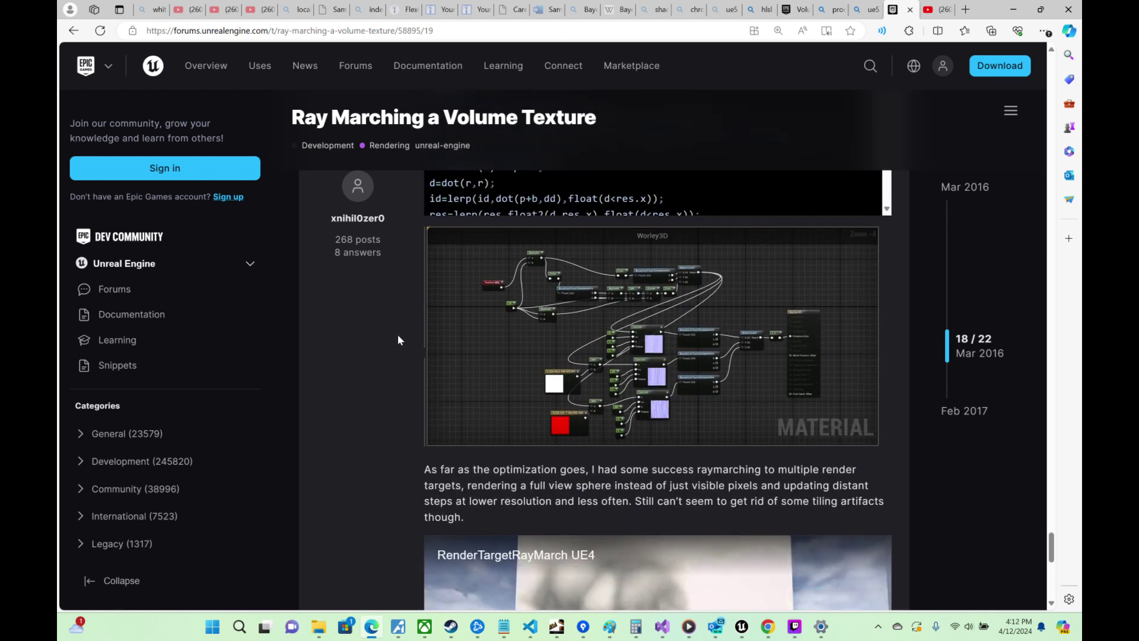
pyautogui.scroll(1, 398, 334)
pyautogui.scroll(2, 398, 333)
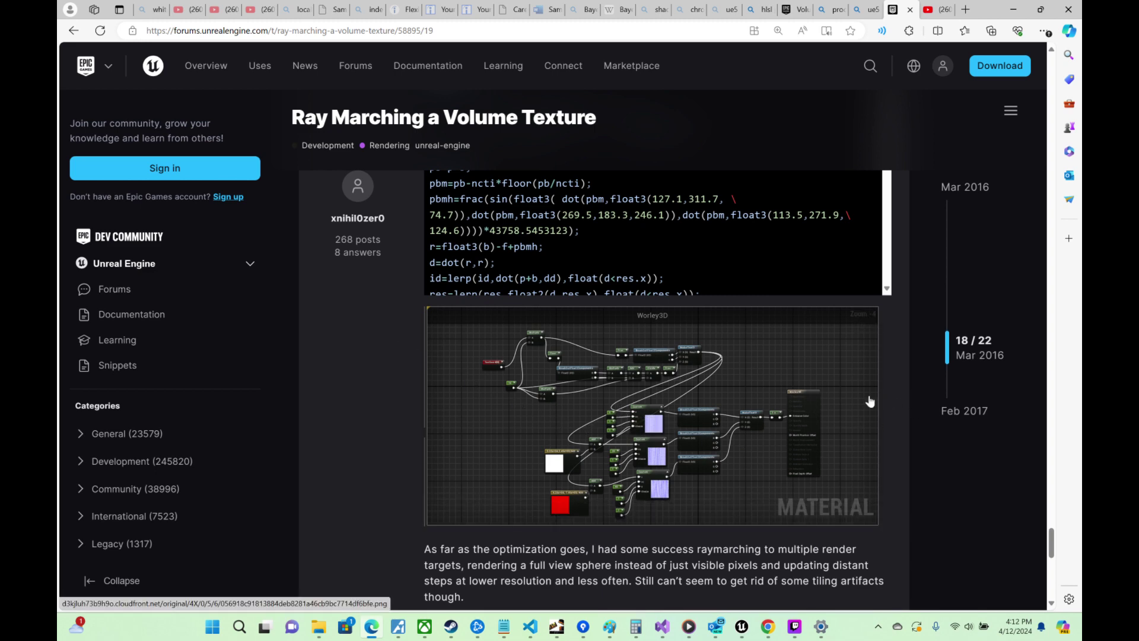
pyautogui.scroll(-3, 899, 407)
pyautogui.scroll(-2, 894, 408)
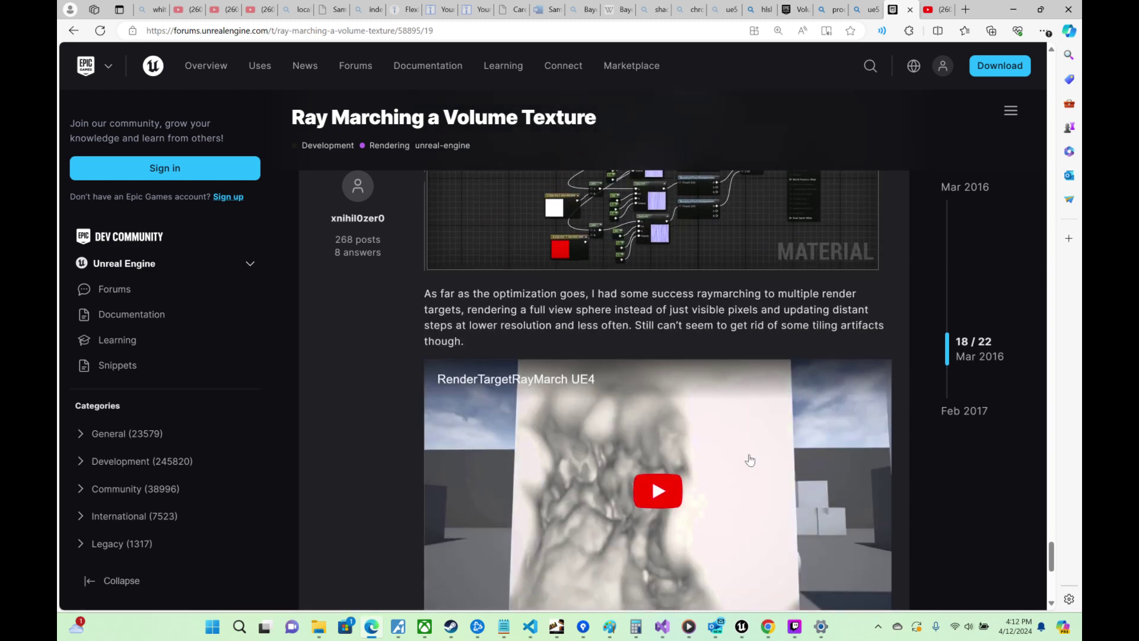
# Step: Play the embedded "RenderTargetRayMarch UE4" video and pause it about nine seconds in
pyautogui.click(675, 487)
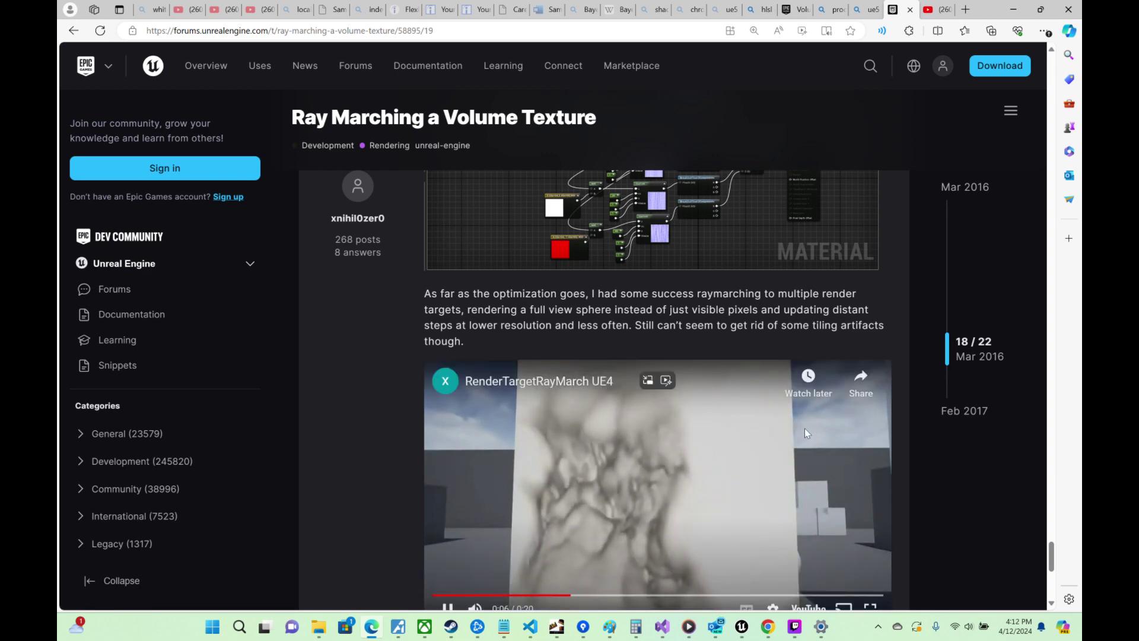
pyautogui.scroll(-5, 801, 430)
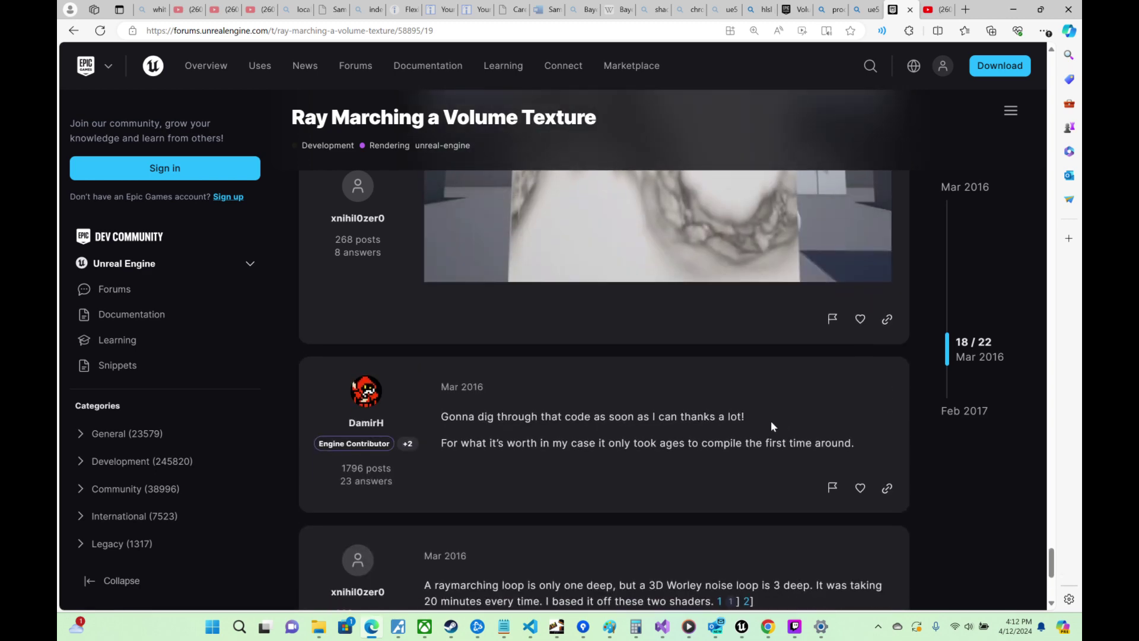
pyautogui.click(485, 276)
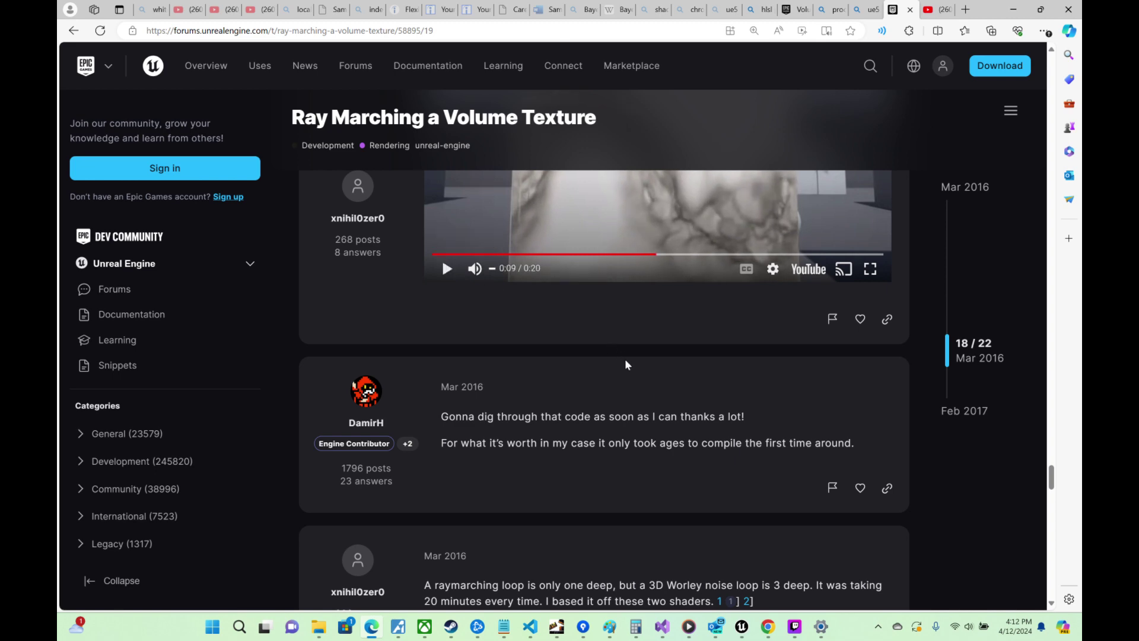
# Step: Read the thread's remaining replies on Worley loop compile times, sharing the material and sampling it on a sphere
pyautogui.scroll(-1, 625, 358)
pyautogui.scroll(-3, 615, 368)
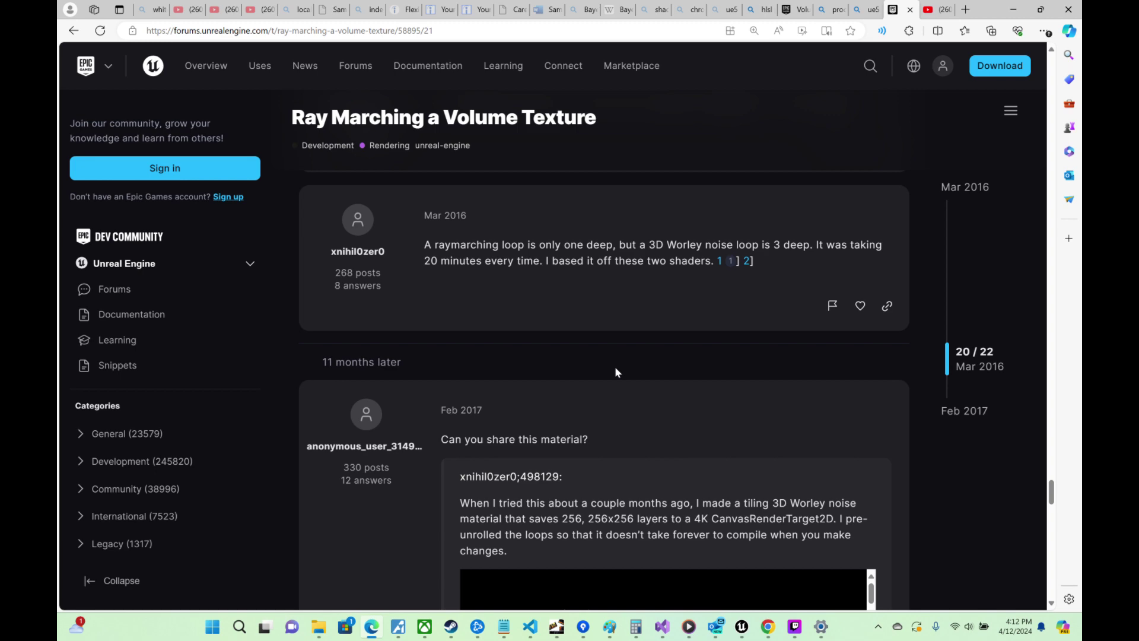
pyautogui.scroll(-2, 615, 368)
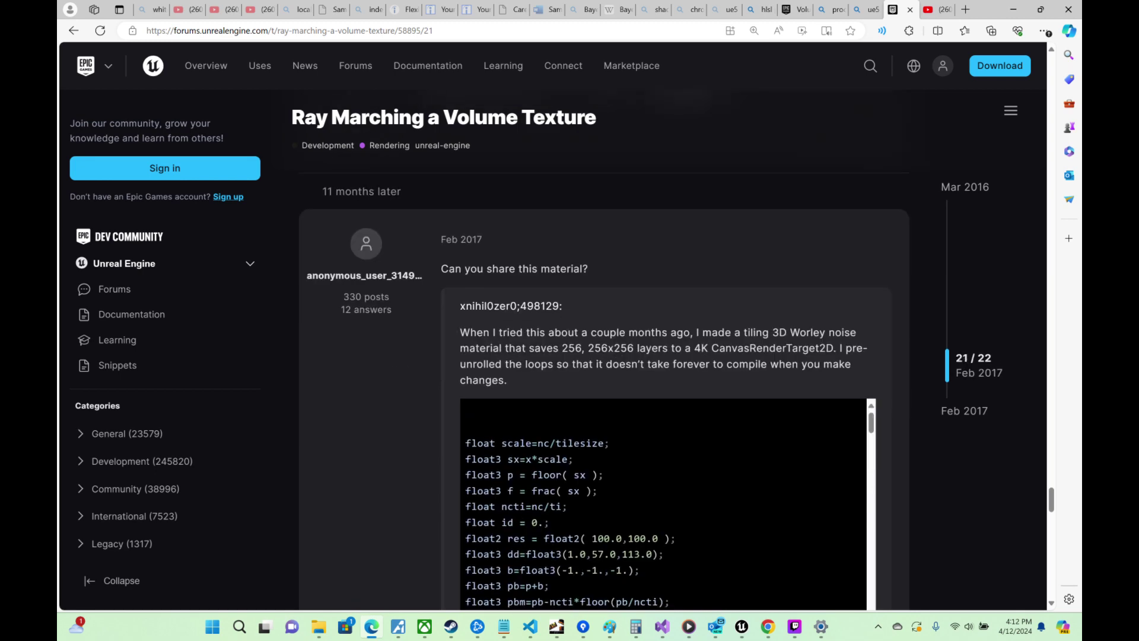
pyautogui.scroll(-10, 628, 350)
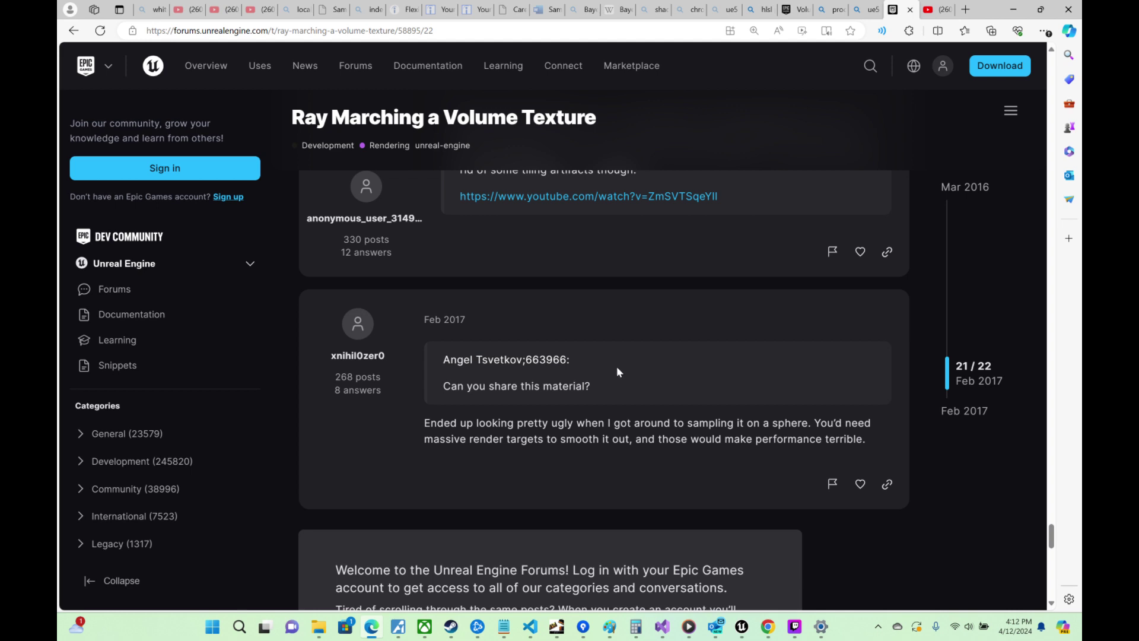
pyautogui.scroll(-3, 617, 372)
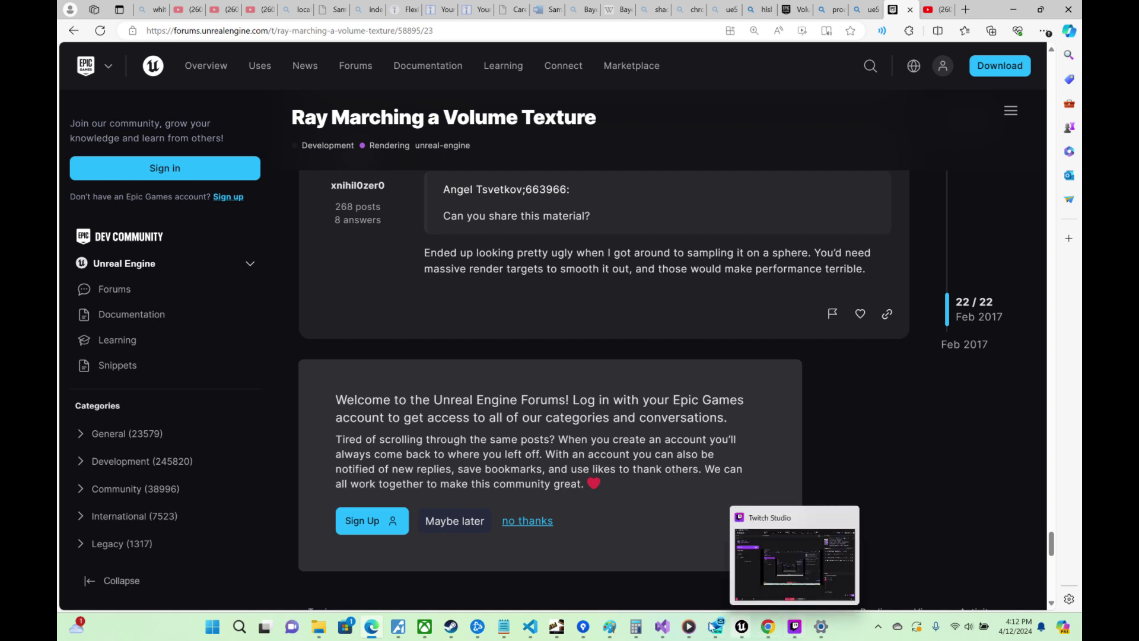
# Step: Switch briefly to the GarbageCollection.cpp code in Visual Studio and on to the MT_Cloud1 material in Unreal Editor
pyautogui.click(662, 628)
pyautogui.scroll(-6, 463, 237)
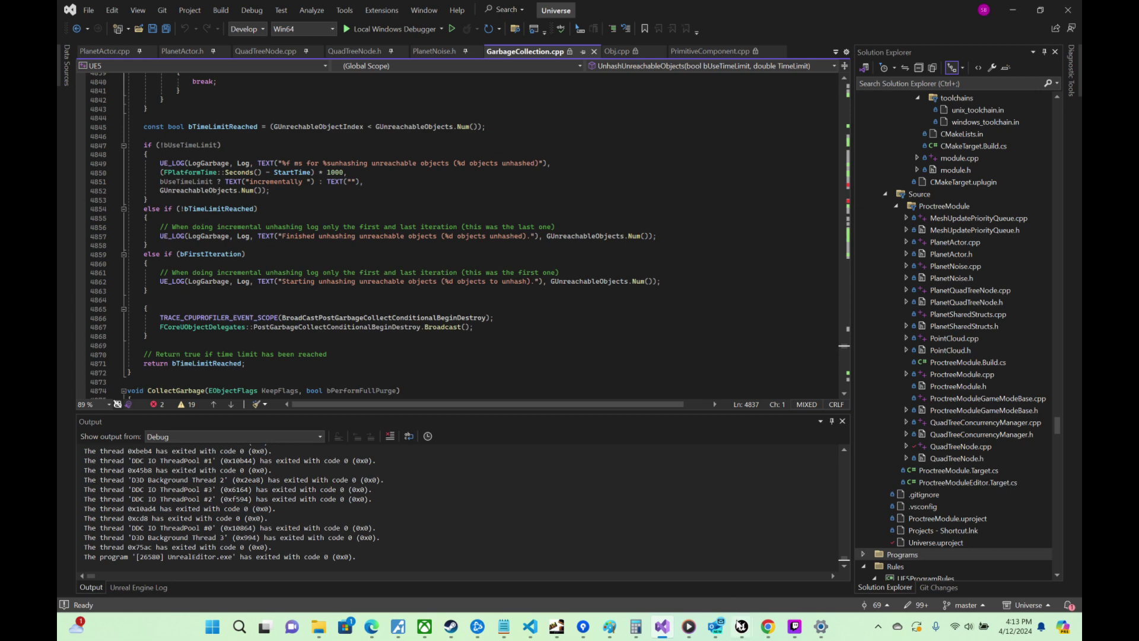
pyautogui.moveTo(742, 622)
pyautogui.click(845, 554)
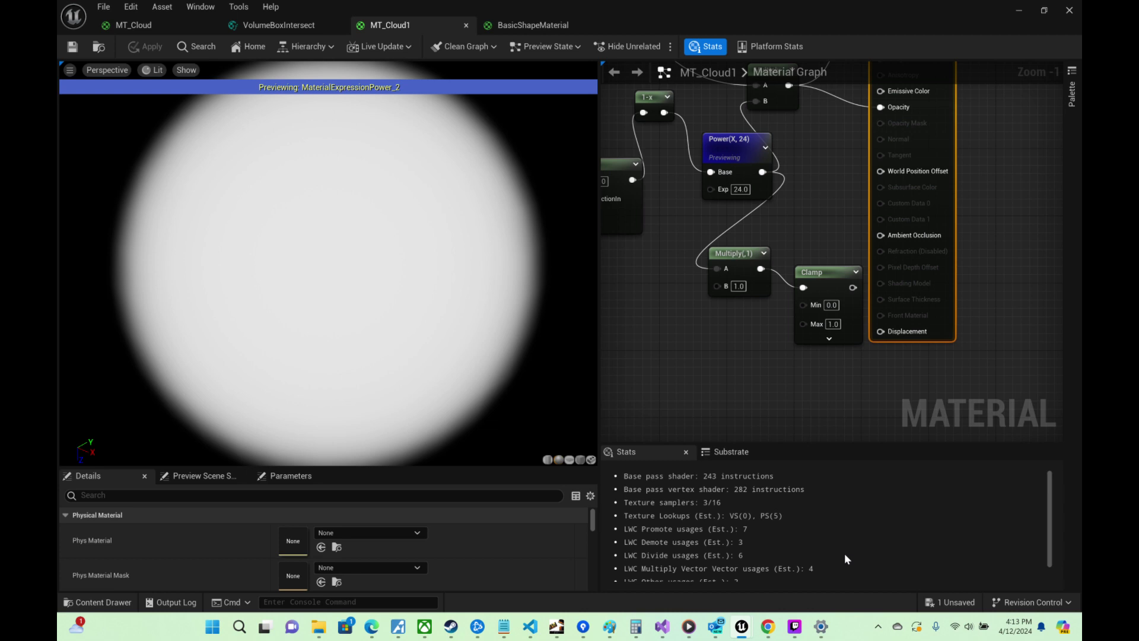
# Step: Switch to Twitch Studio to view the live stream's preview and chat
pyautogui.moveTo(719, 626)
pyautogui.click(796, 624)
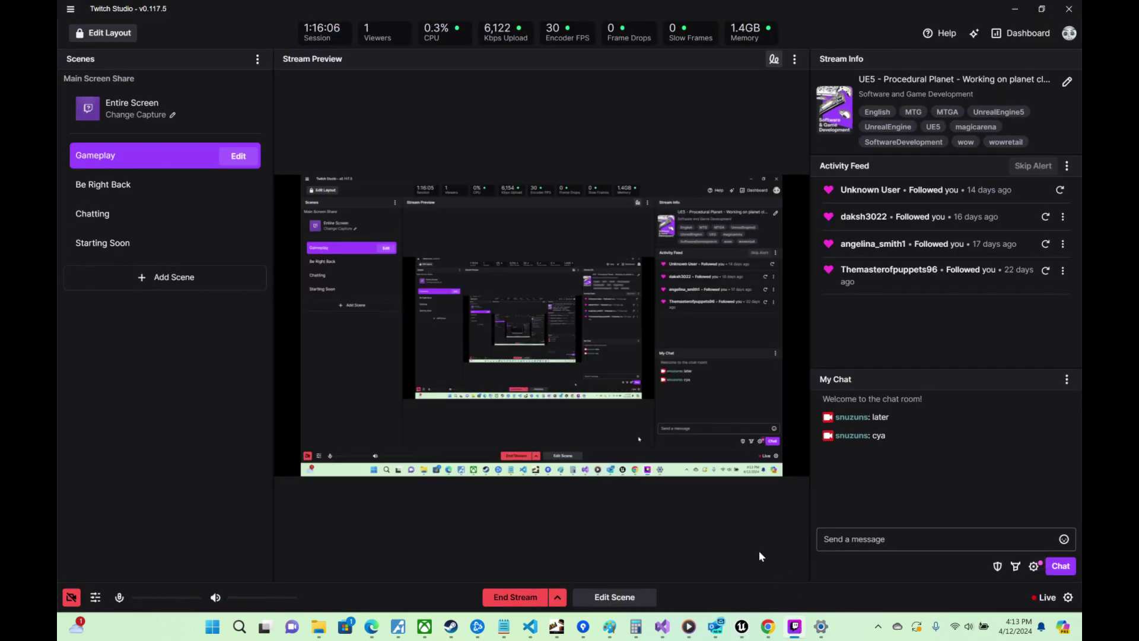